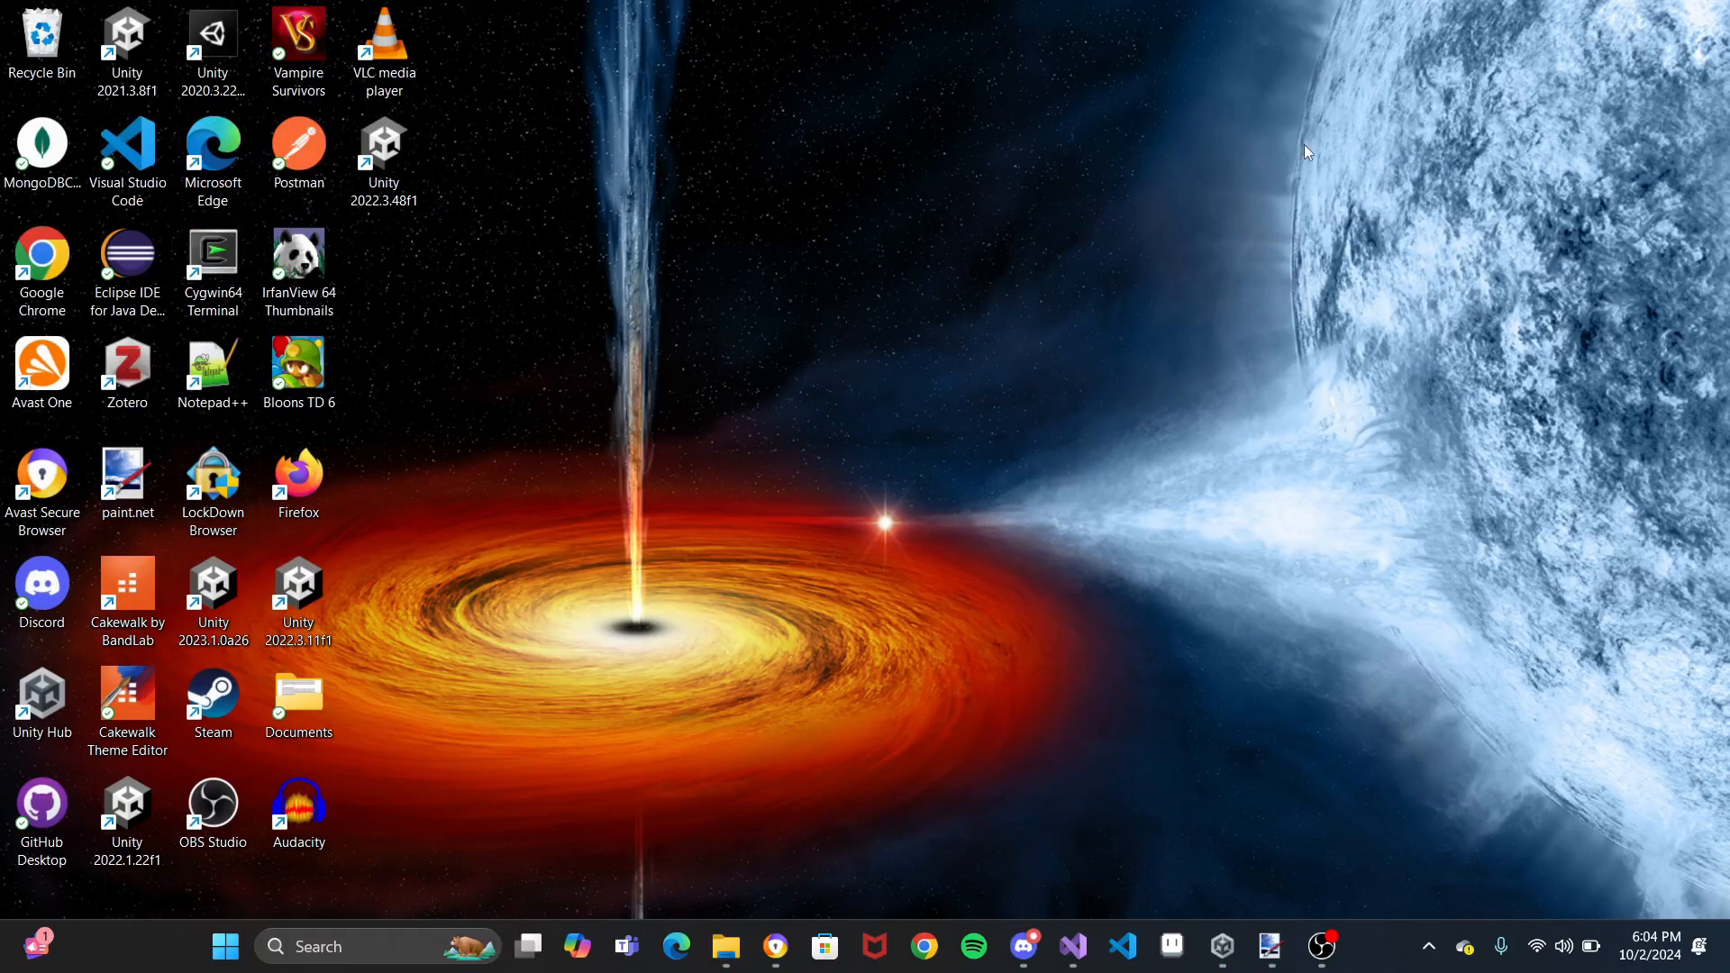
Open Unity Hub and start a new 2022.3.48f1 project using the Universal 2D template
{"action": "double_click", "coordinate": [395, 158]}
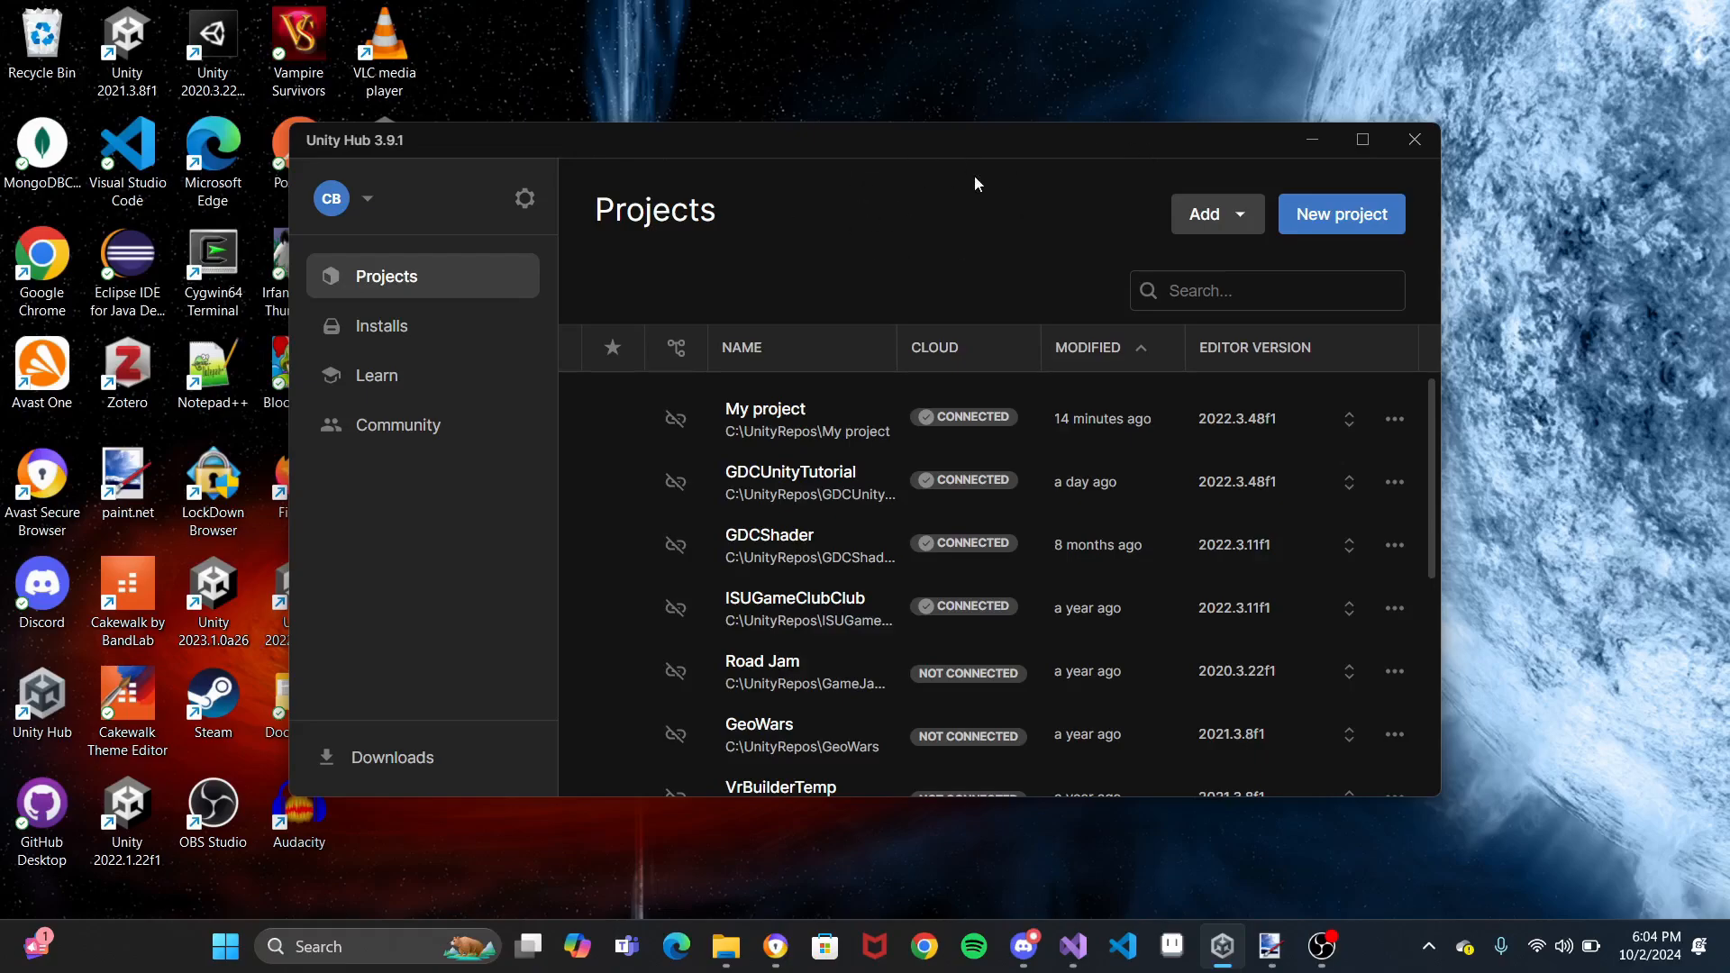
{"action": "left_click", "coordinate": [1312, 213]}
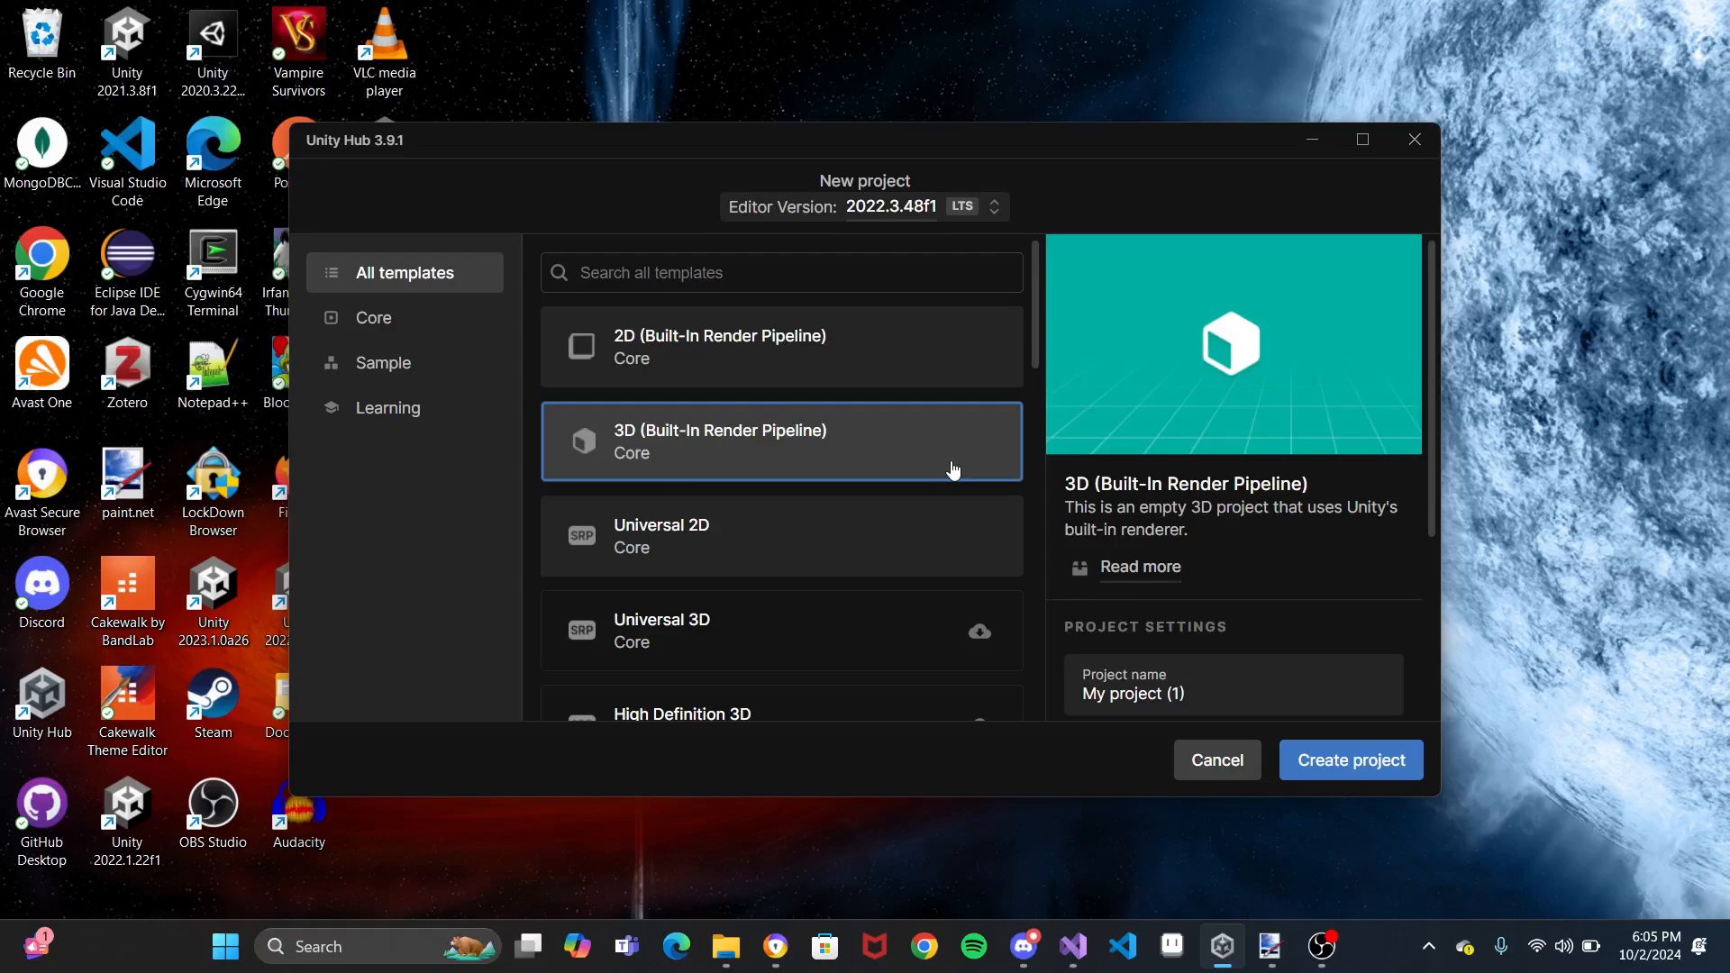
{"action": "scroll", "coordinate": [816, 428], "scroll_direction": "down", "scroll_amount": 4}
{"action": "scroll", "coordinate": [815, 424], "scroll_direction": "down", "scroll_amount": 8}
{"action": "scroll", "coordinate": [815, 424], "scroll_direction": "up", "scroll_amount": 12}
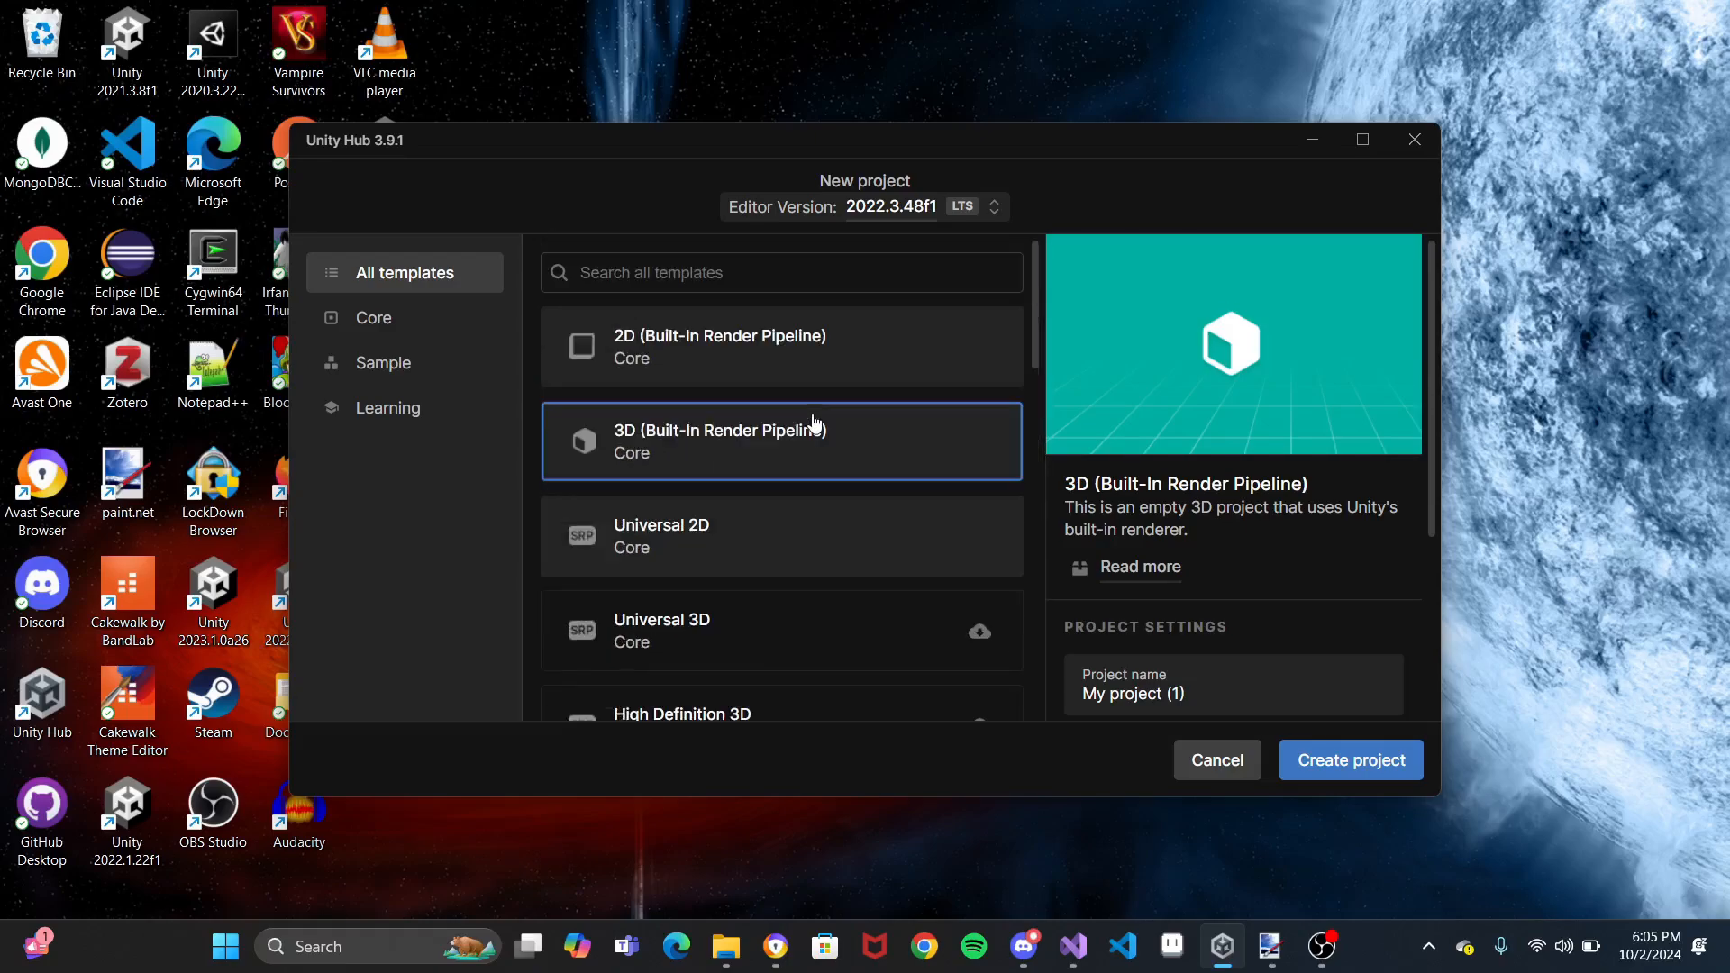
{"action": "left_click", "coordinate": [802, 536]}
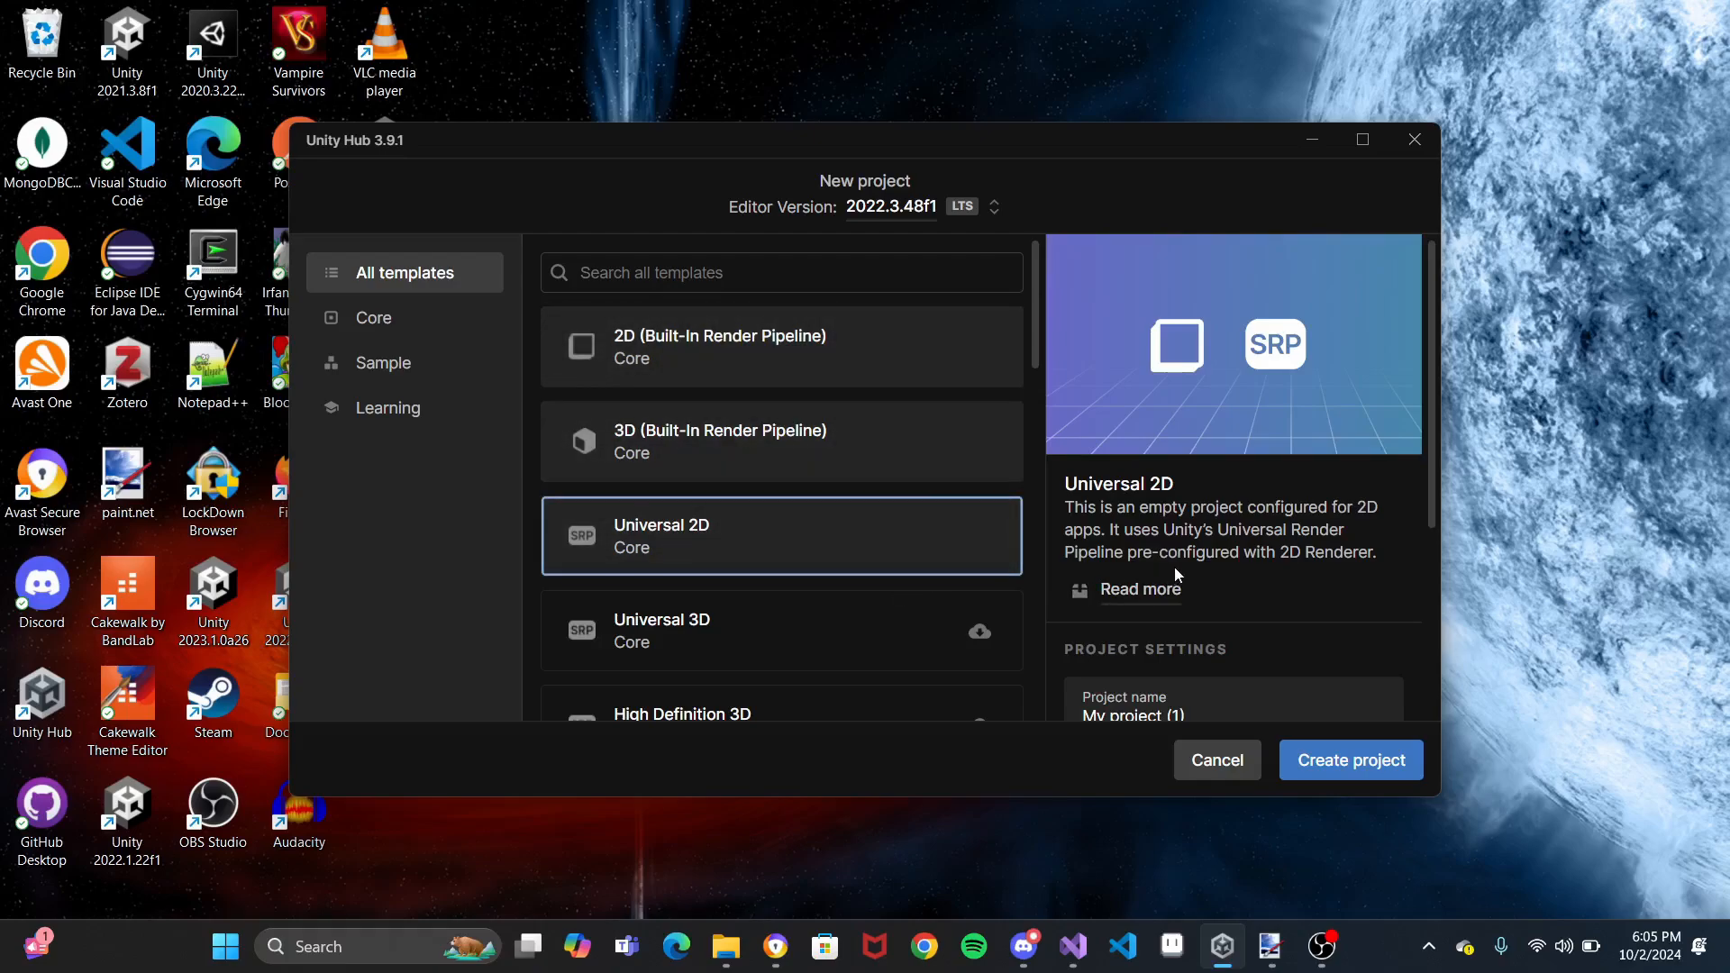
Name the new project Tutorial_1 and create it in C:\UnityRepos
{"action": "scroll", "coordinate": [1171, 568], "scroll_direction": "down", "scroll_amount": 3}
{"action": "left_click", "coordinate": [1219, 502]}
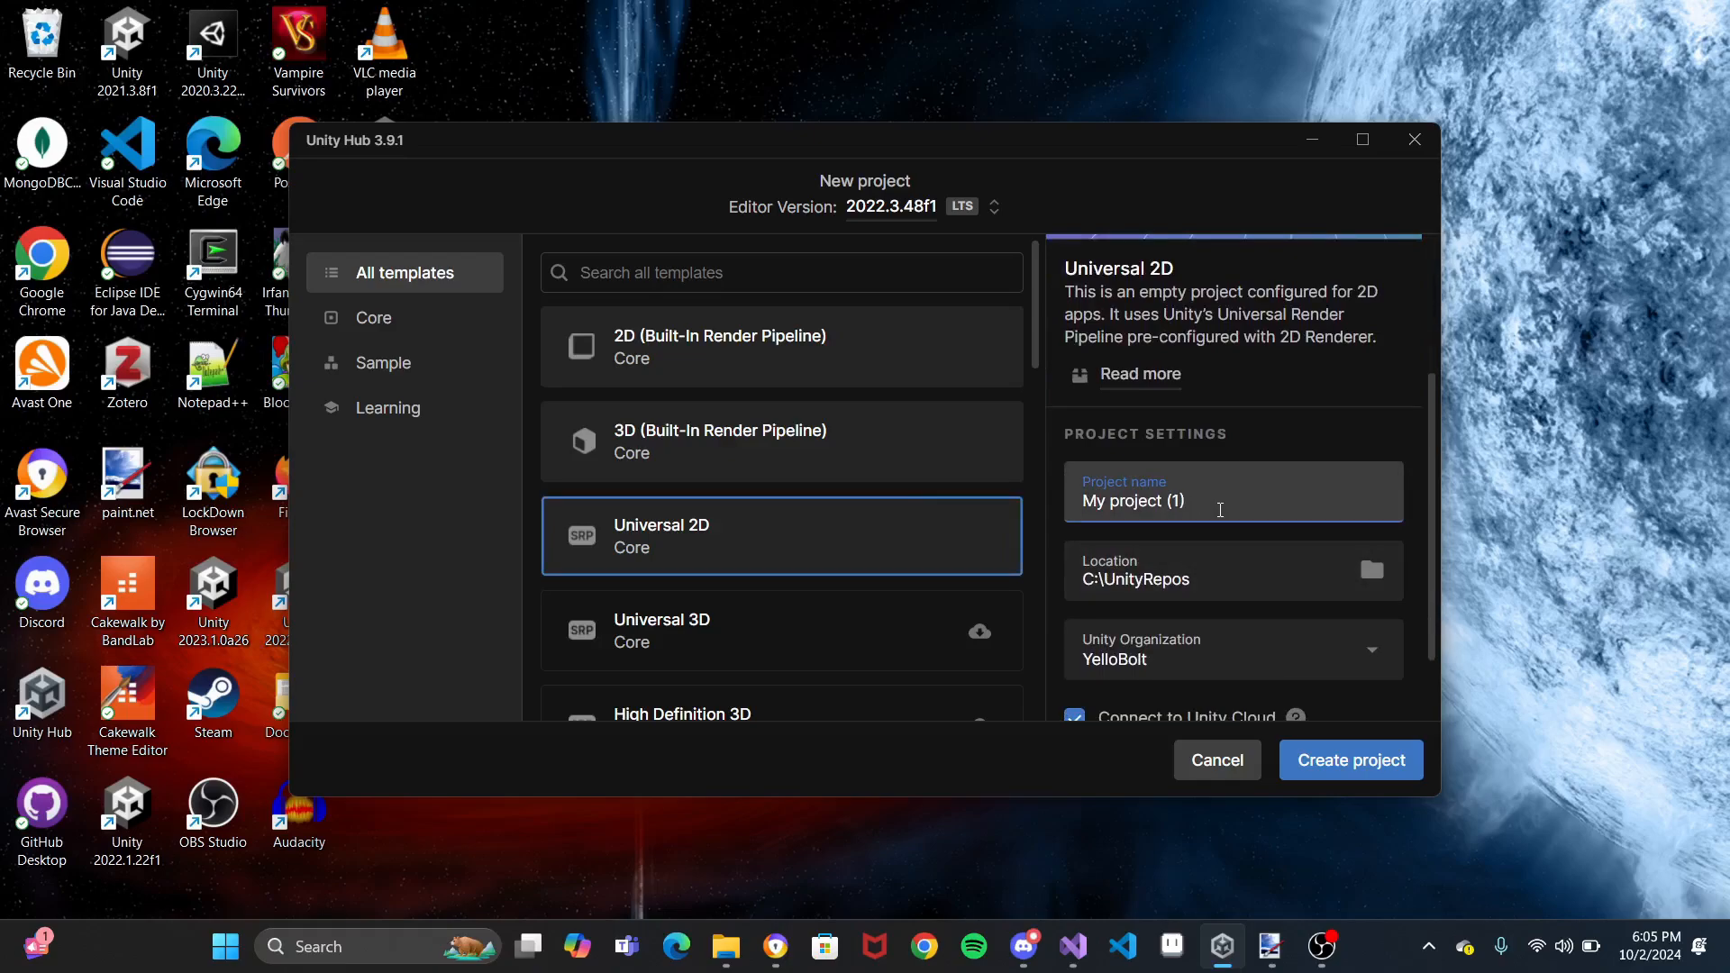
{"action": "key", "text": "BackSpace"}
{"action": "key", "text": "BackSpace"}
{"action": "key", "text": "BackSpace"}
{"action": "key", "text": "BackSpace"}
{"action": "key", "text": "BackSpace"}
{"action": "key", "text": "BackSpace"}
{"action": "key", "text": "BackSpace"}
{"action": "key", "text": "BackSpace"}
{"action": "key", "text": "BackSpace"}
{"action": "key", "text": "BackSpace"}
{"action": "key", "text": "BackSpace"}
{"action": "key", "text": "BackSpace"}
{"action": "key", "text": "BackSpace"}
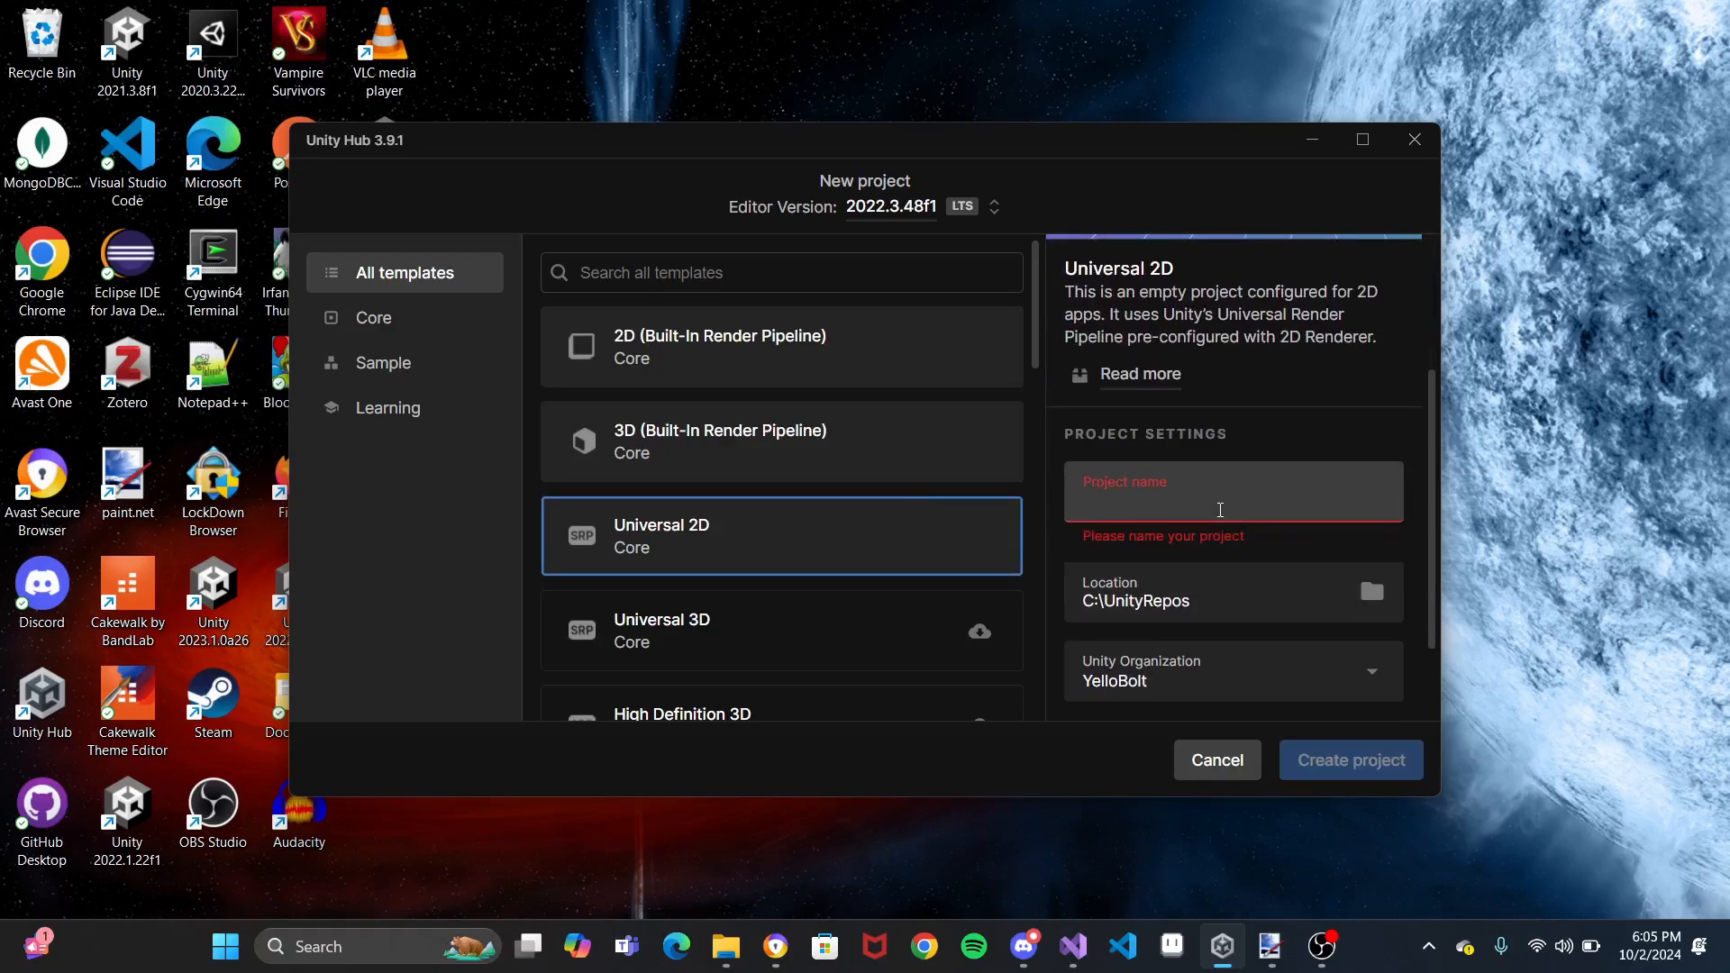
{"action": "type", "text": "Tutorial "}
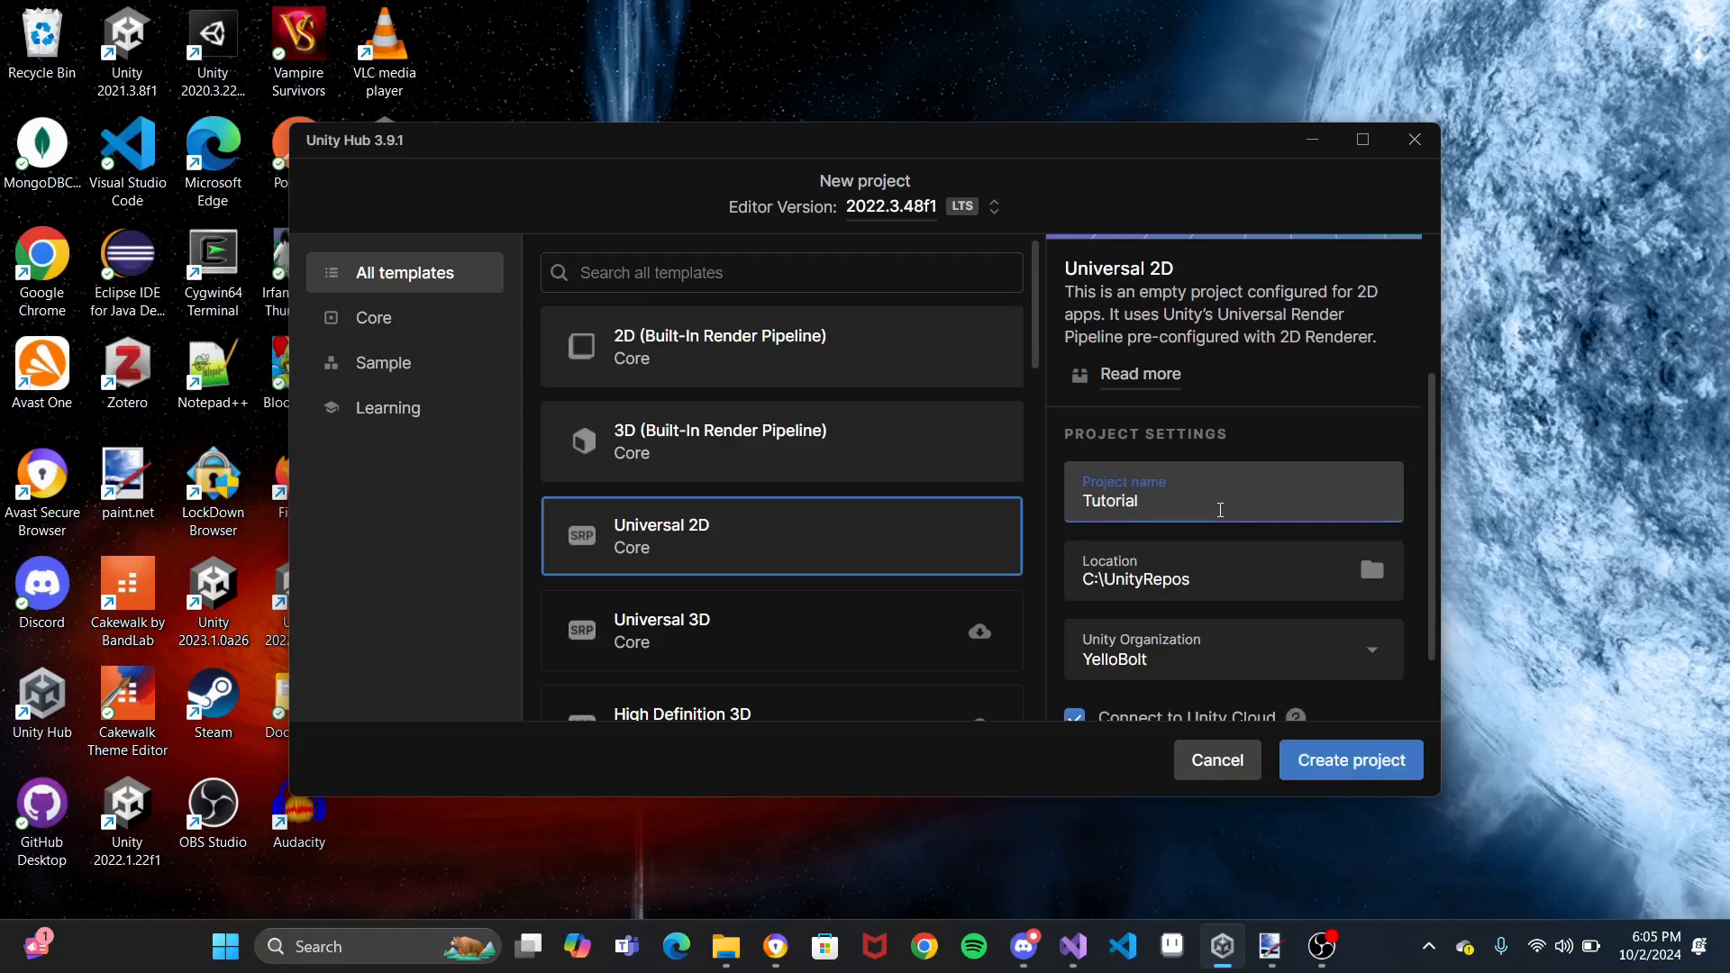
{"action": "type", "text": "_1"}
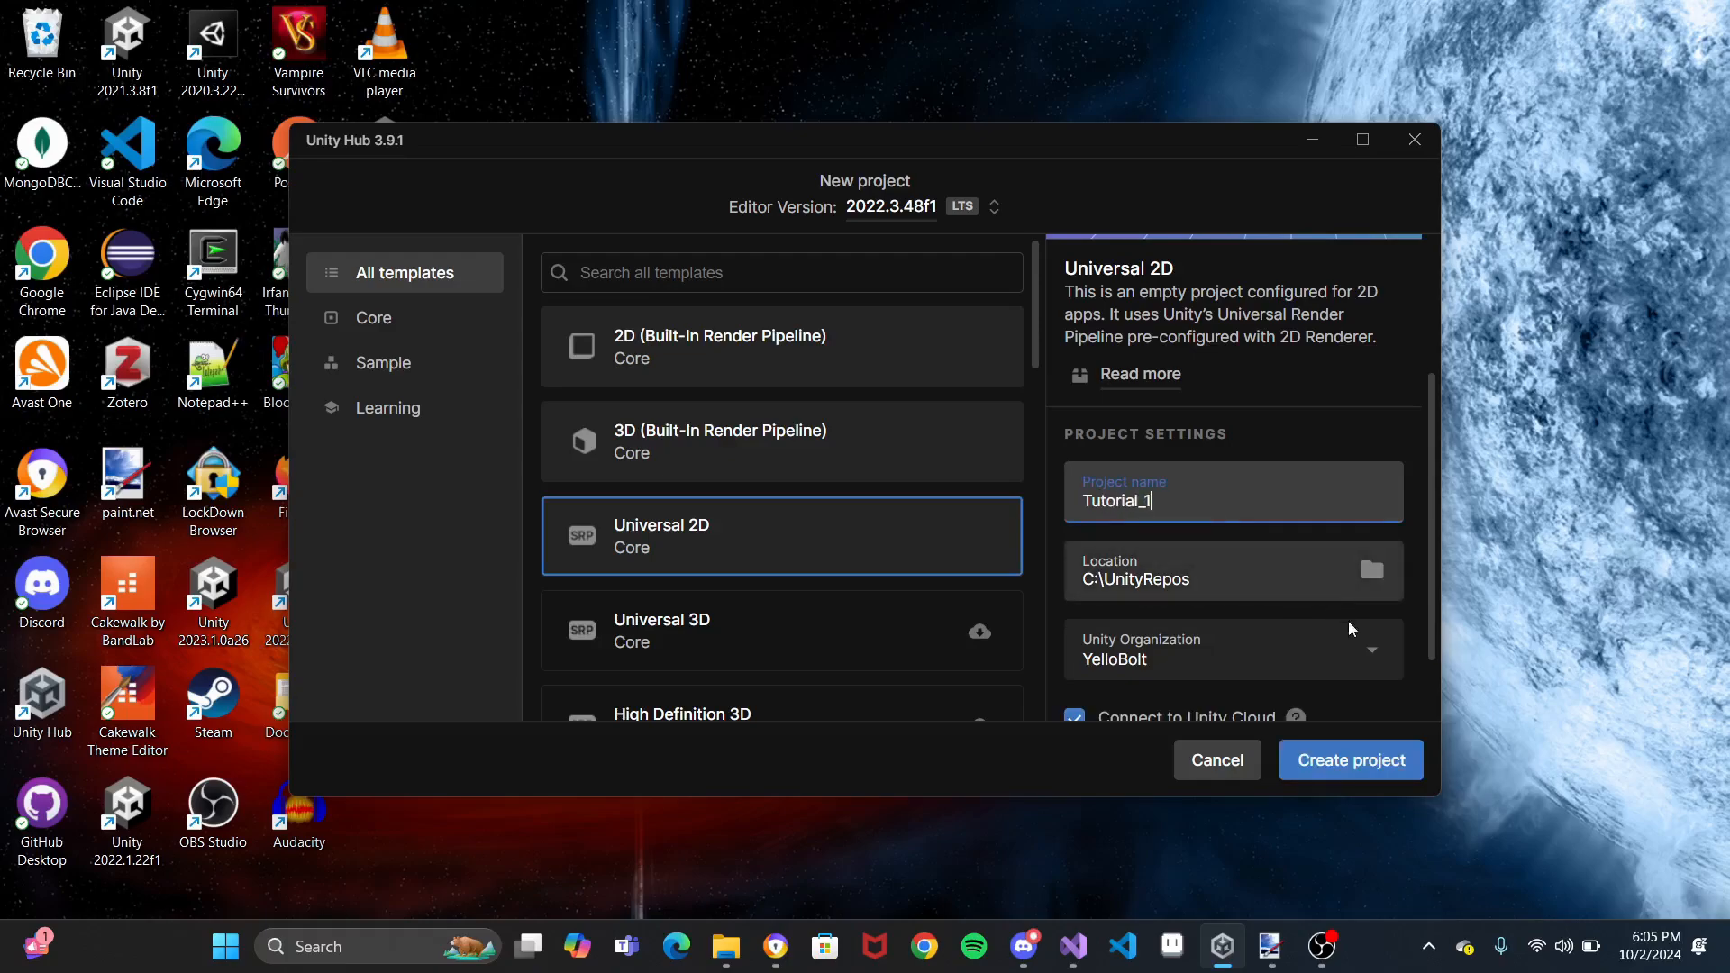
{"action": "left_click", "coordinate": [1361, 776]}
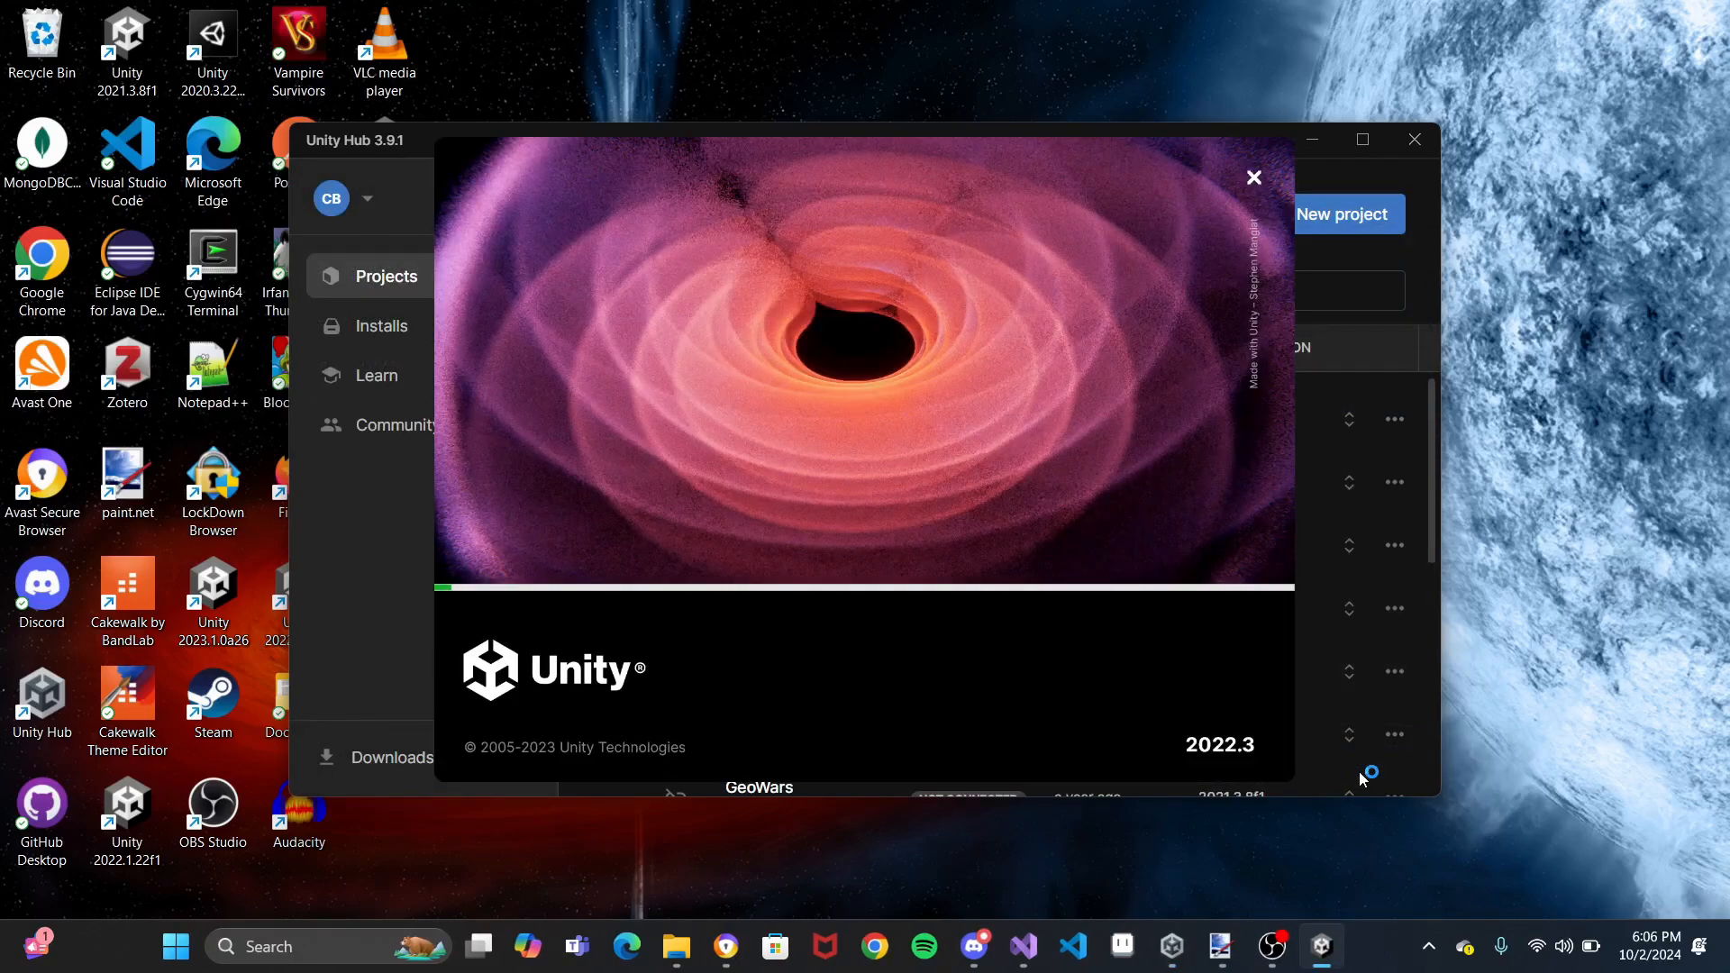
Download UnityTutorial2024.zip through the meeting_chat downloads link in Discord and show it in its folder
{"action": "left_click", "coordinate": [980, 946]}
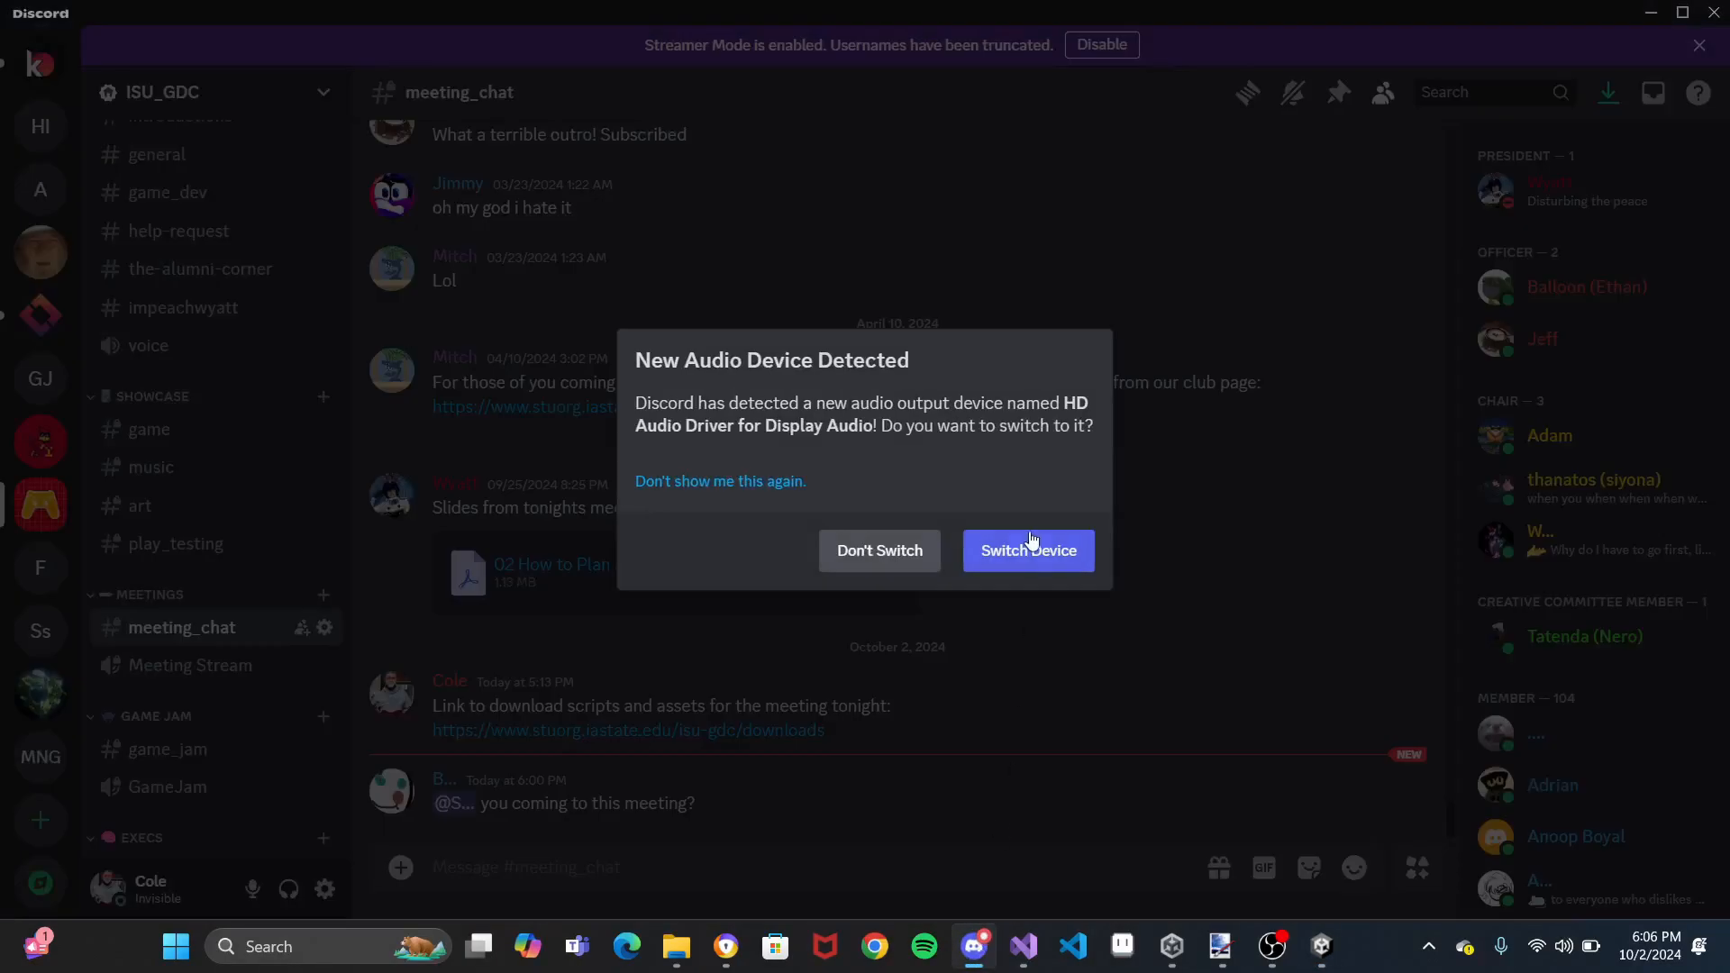
{"action": "left_click", "coordinate": [902, 546]}
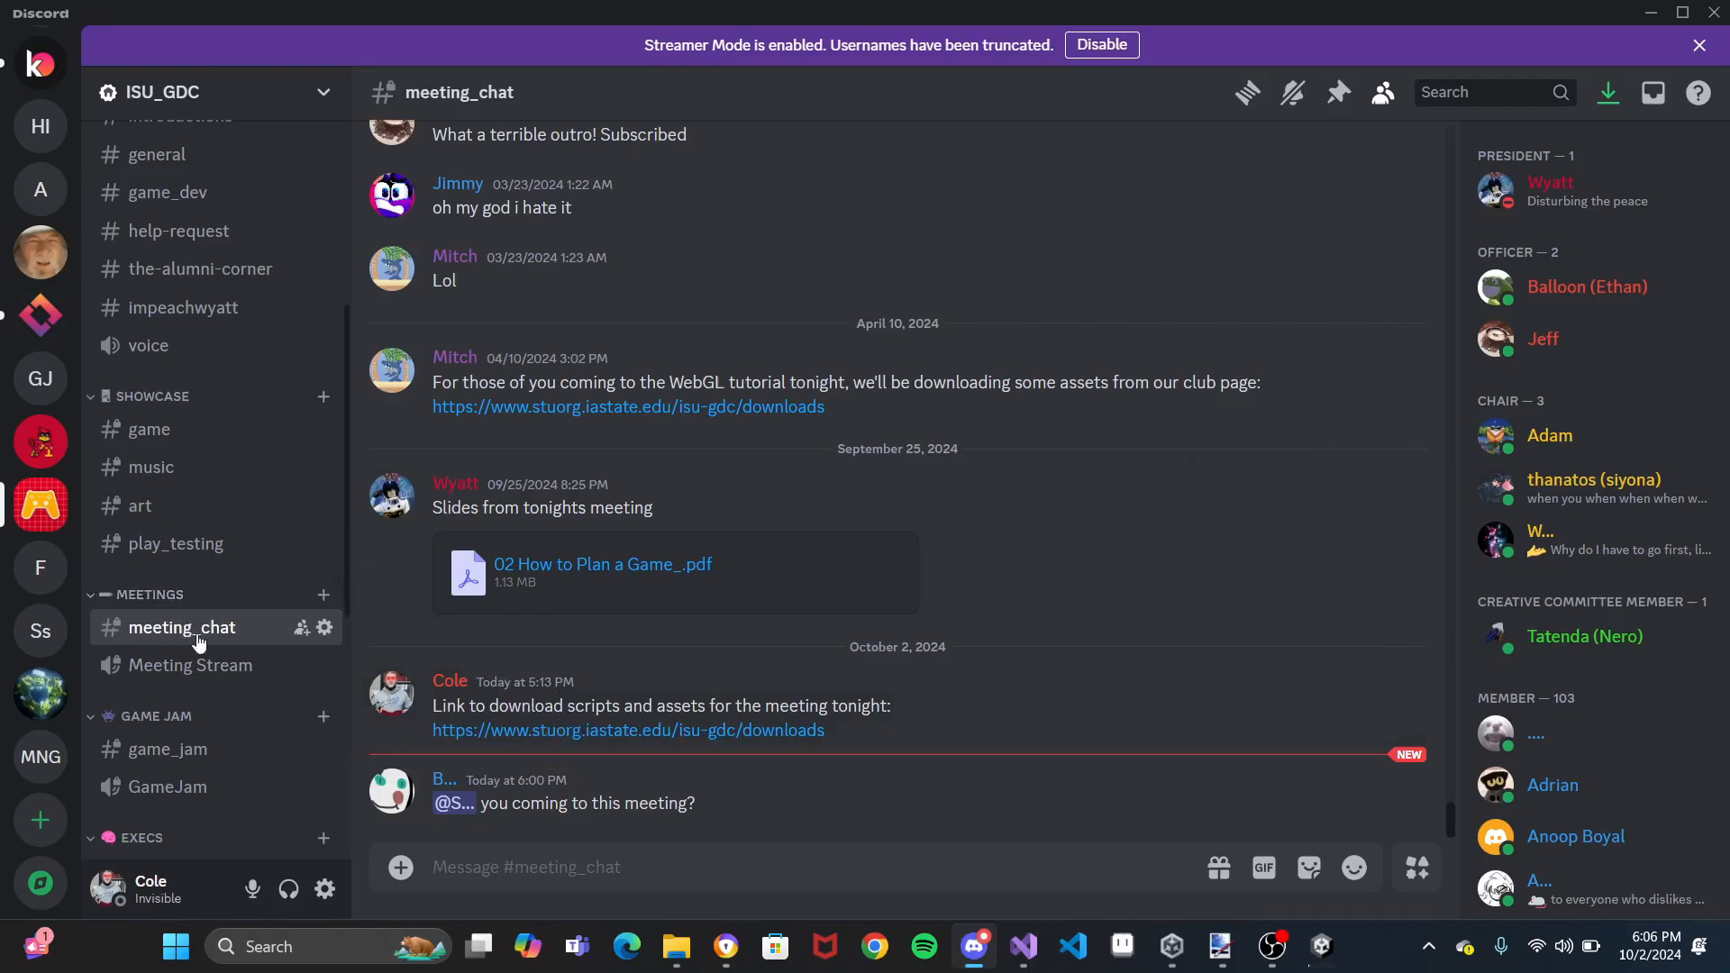
{"action": "left_click", "coordinate": [563, 730]}
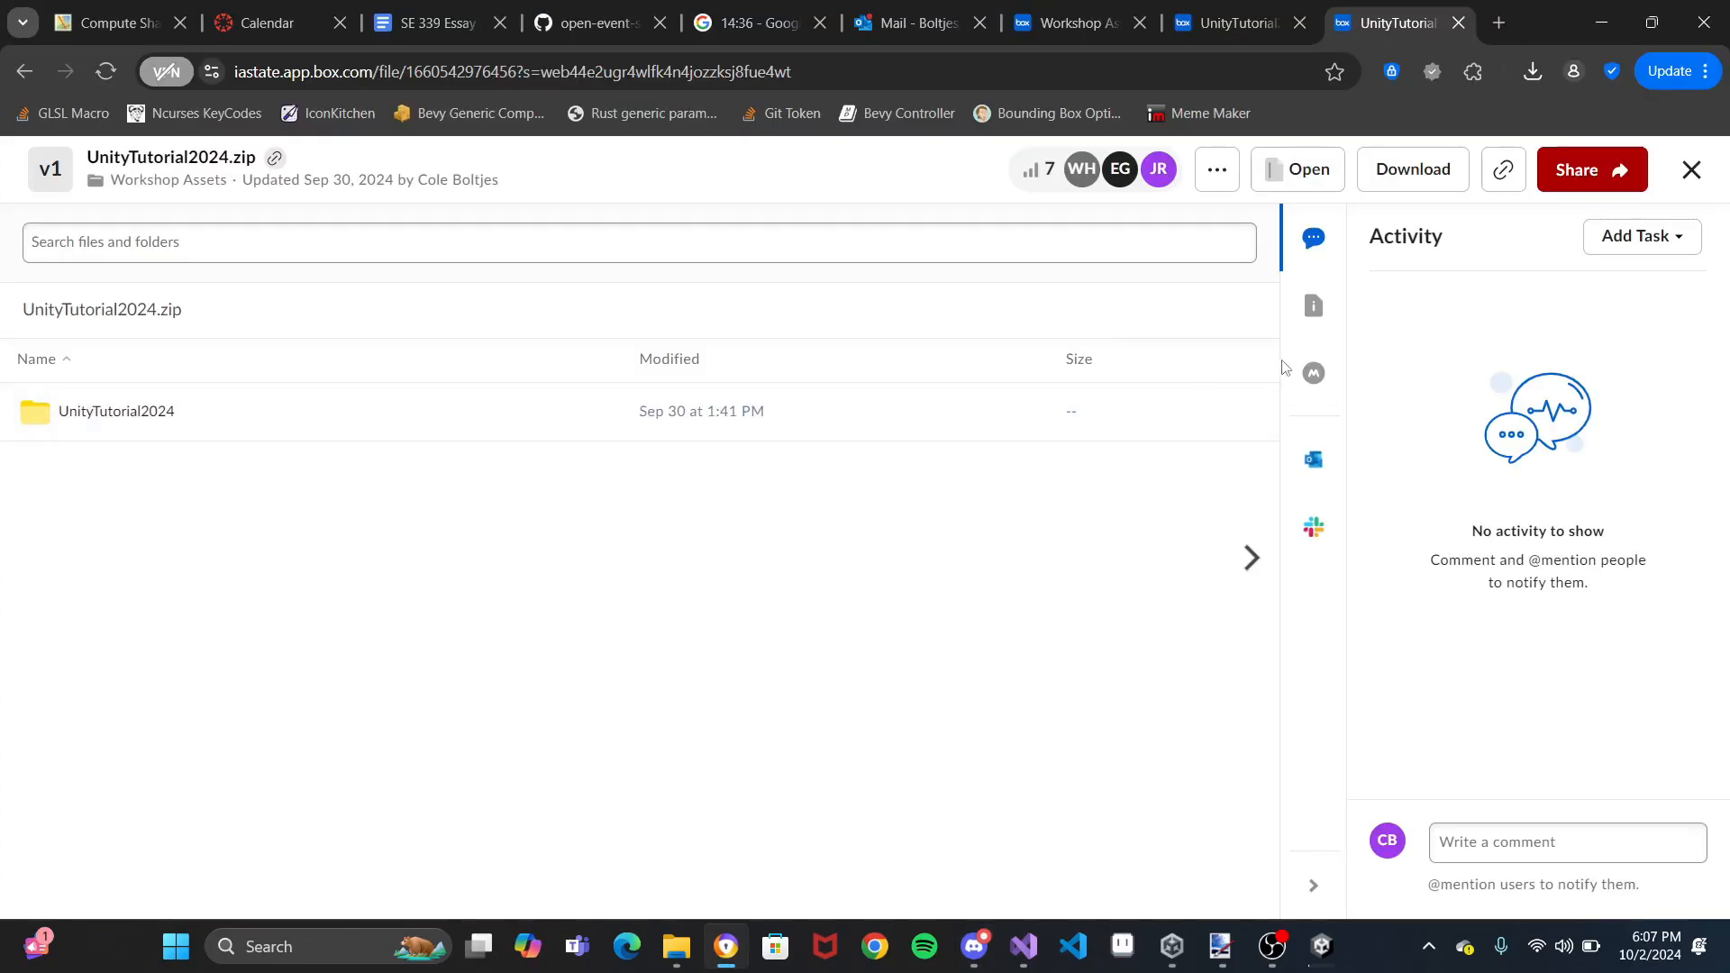
{"action": "left_click", "coordinate": [1421, 179]}
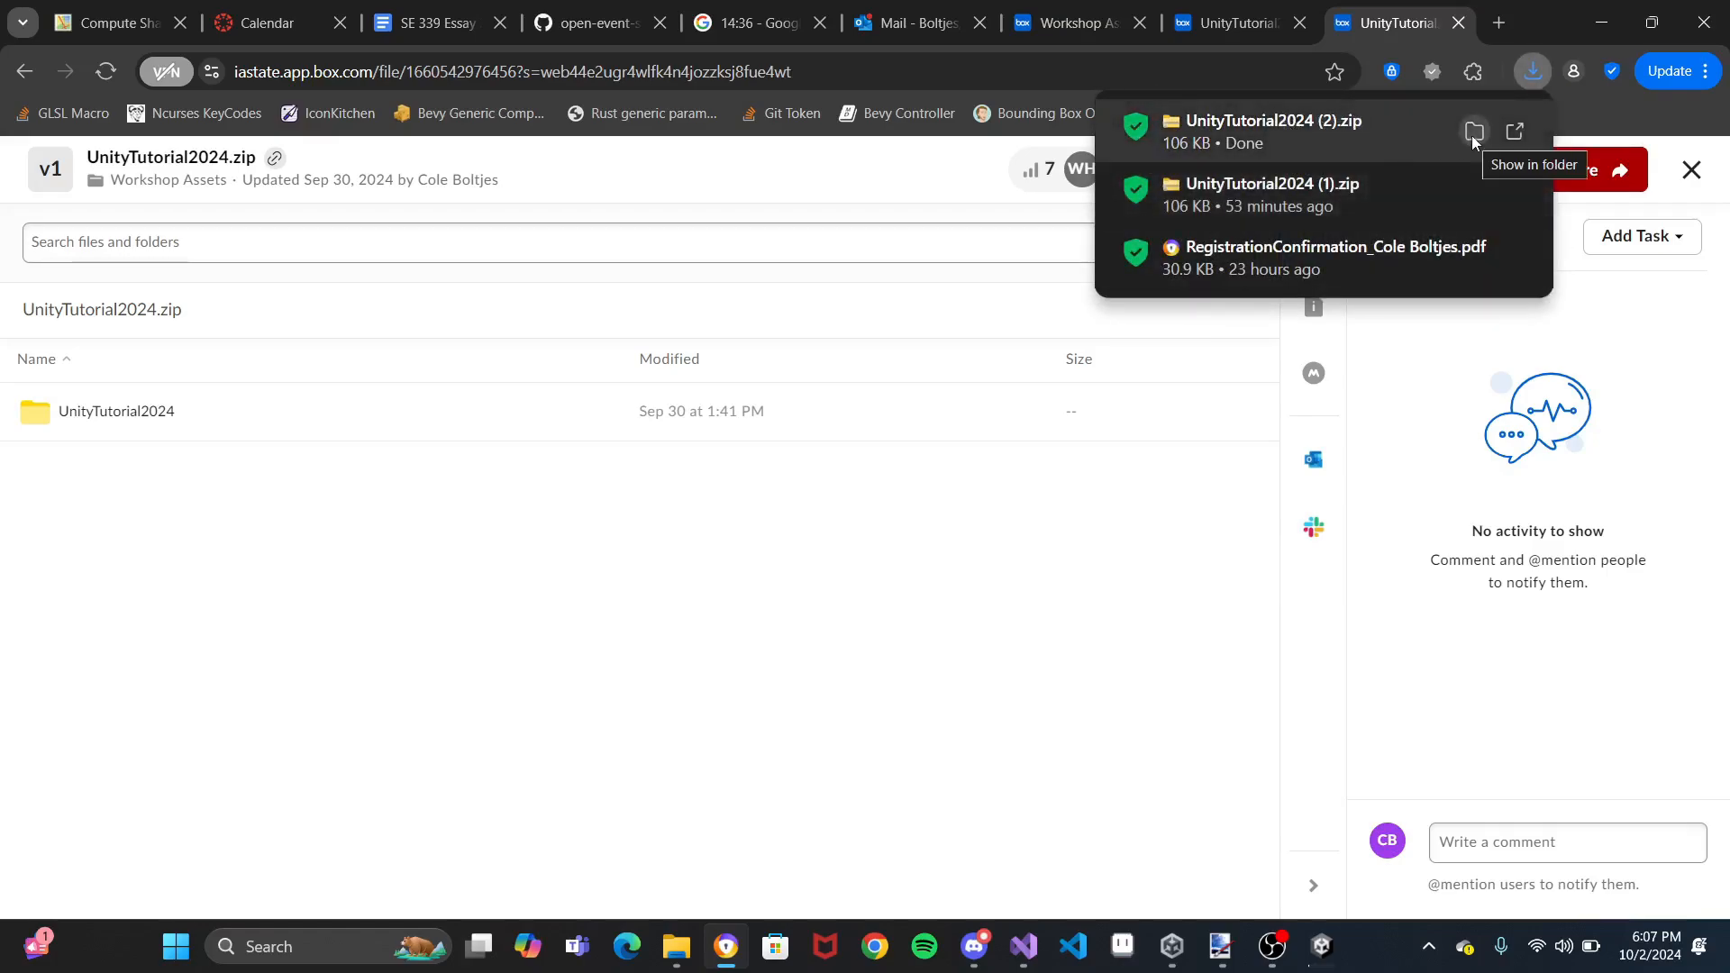
{"action": "left_click", "coordinate": [1472, 133]}
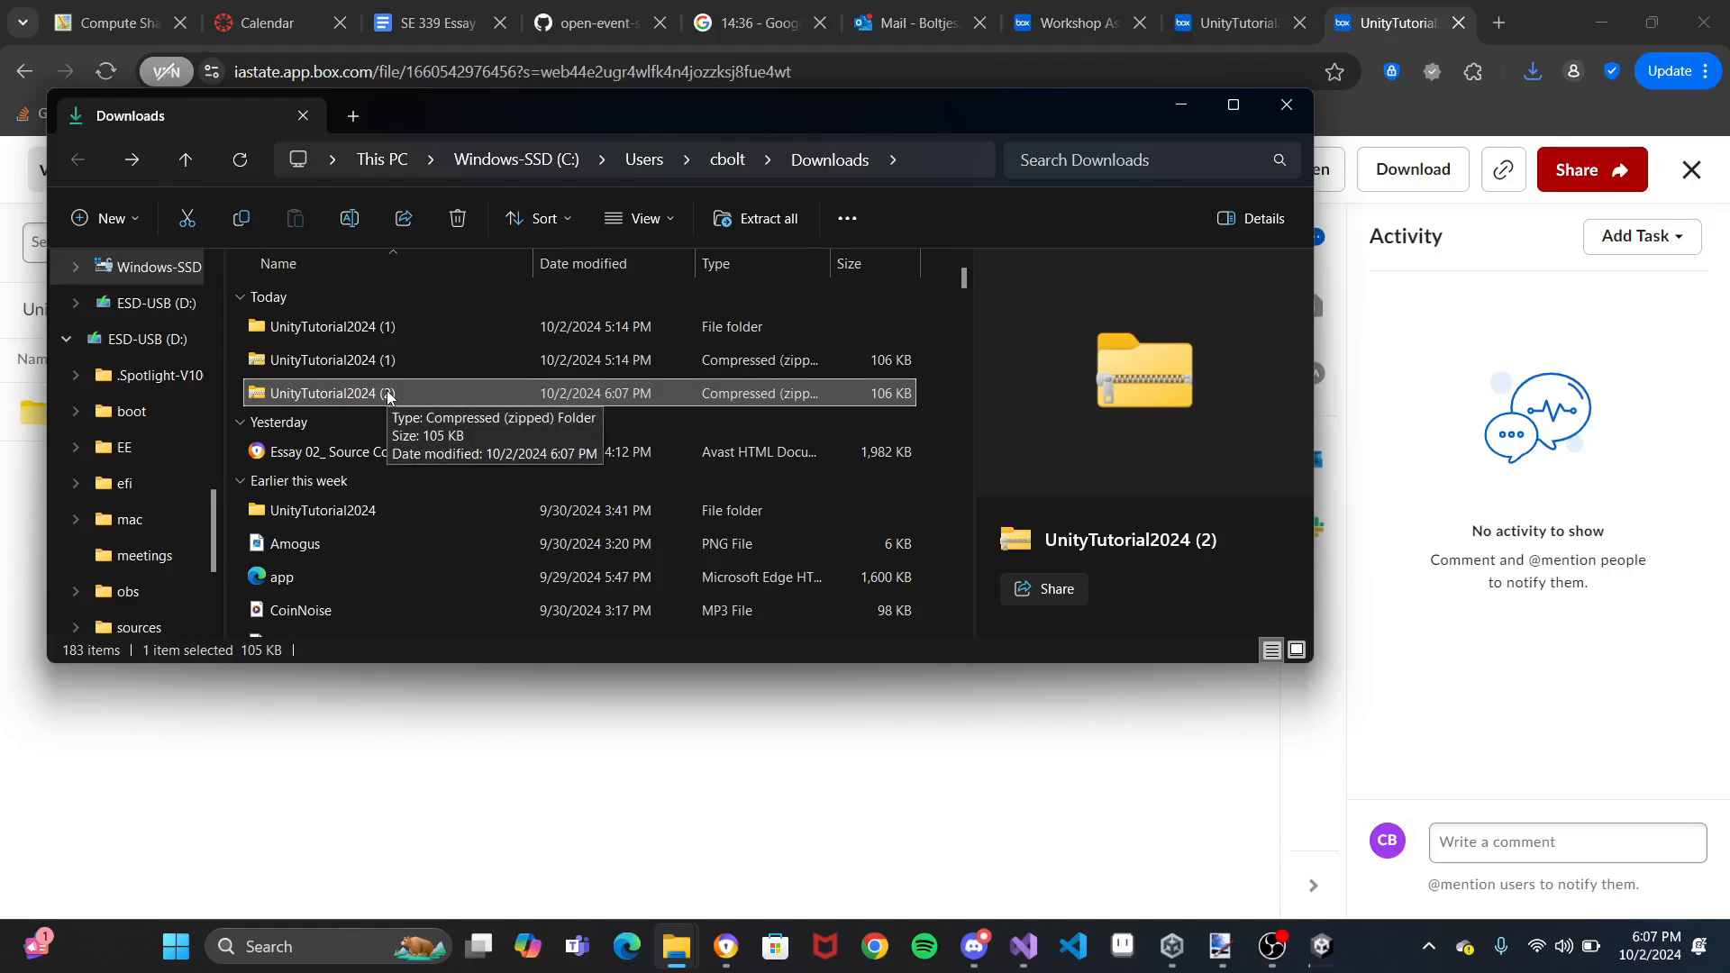
Extract the downloaded zip to the Downloads folder UnityTutorial2024 (3), with showing extracted files turned off
{"action": "right_click", "coordinate": [368, 399]}
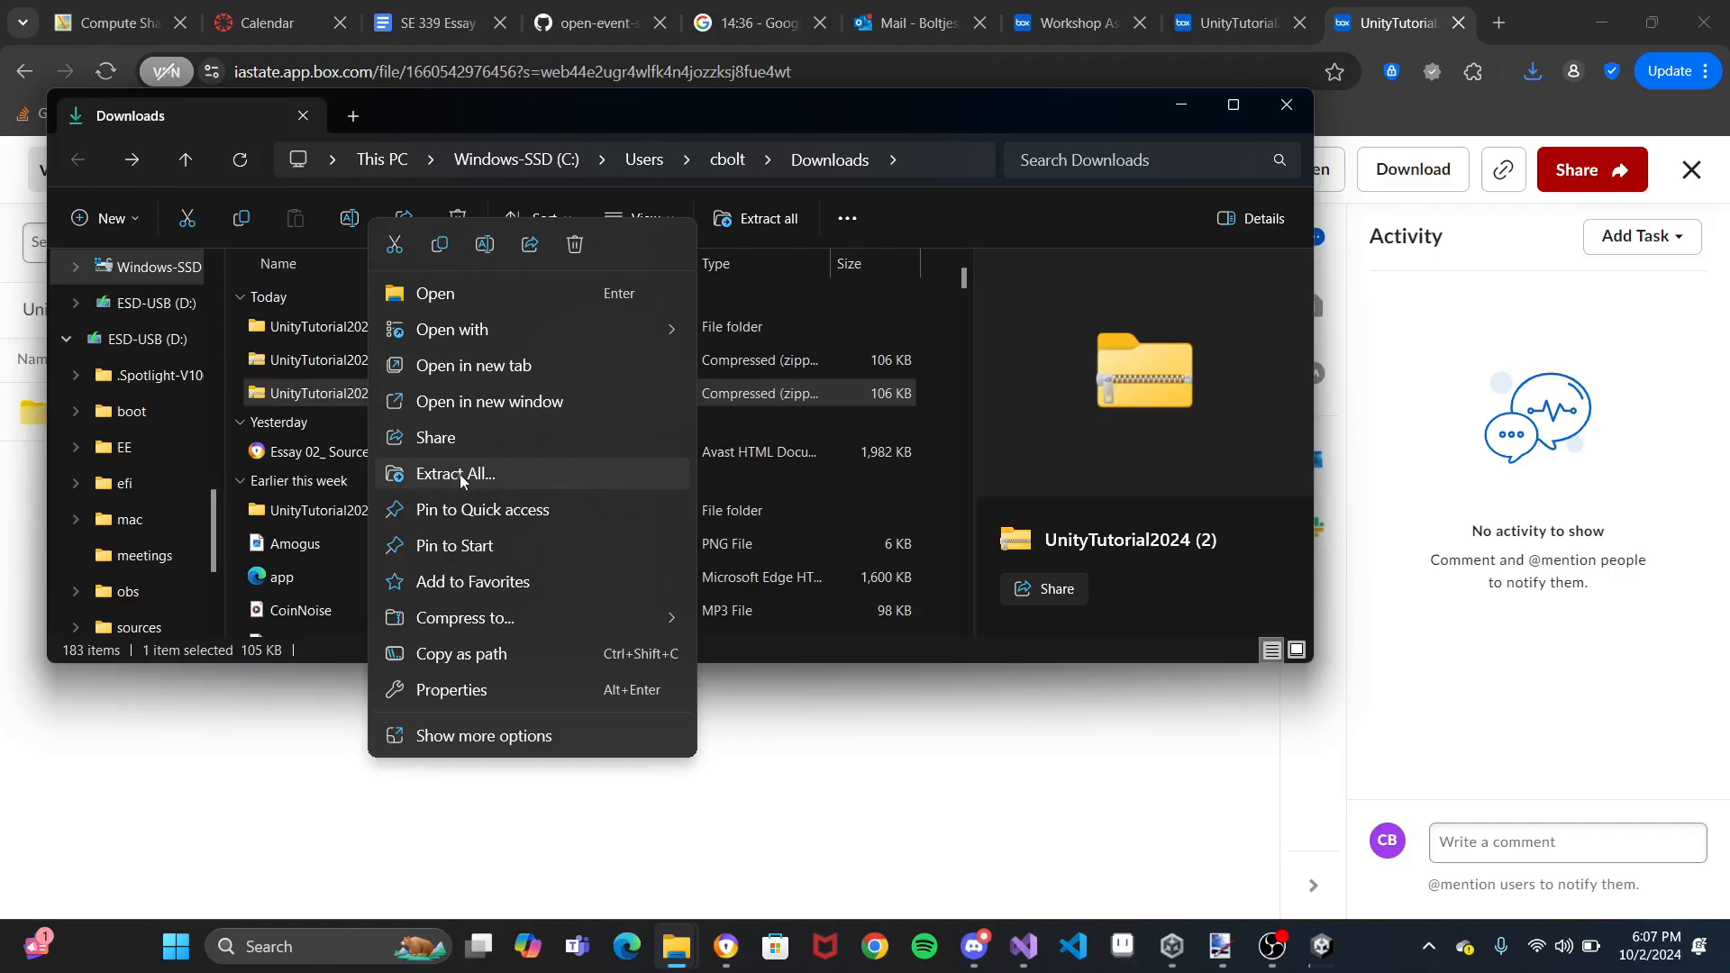
{"action": "left_click", "coordinate": [460, 474]}
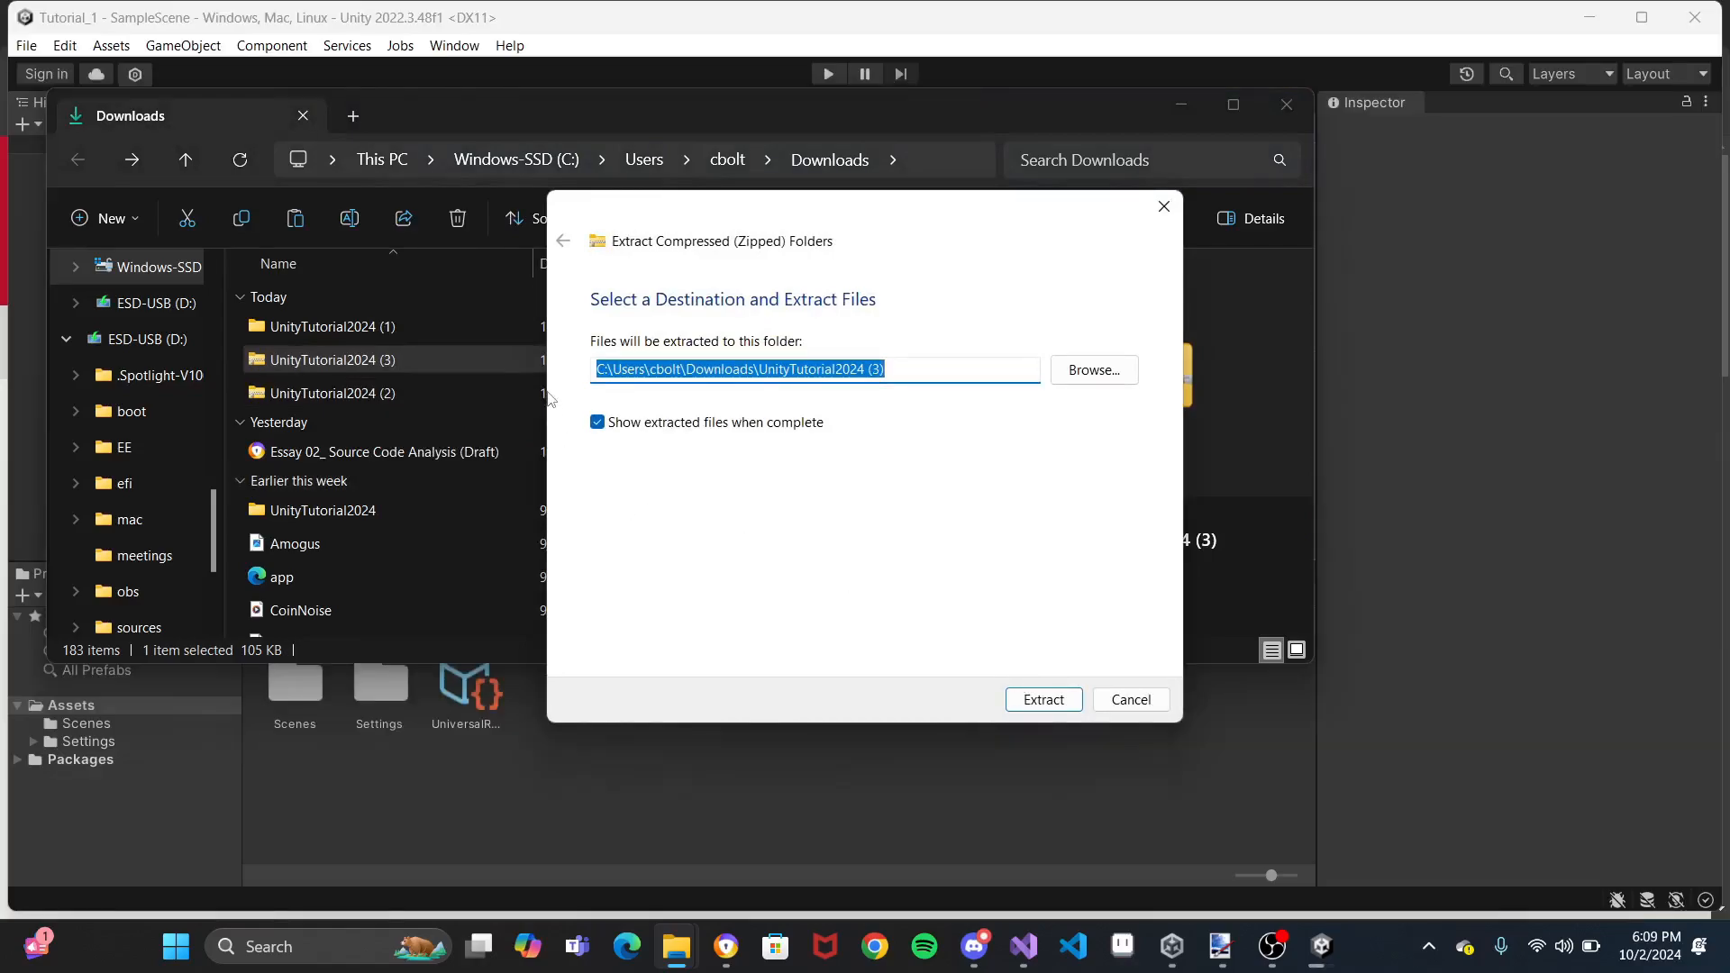
{"action": "left_click", "coordinate": [597, 422]}
{"action": "left_click", "coordinate": [1029, 705]}
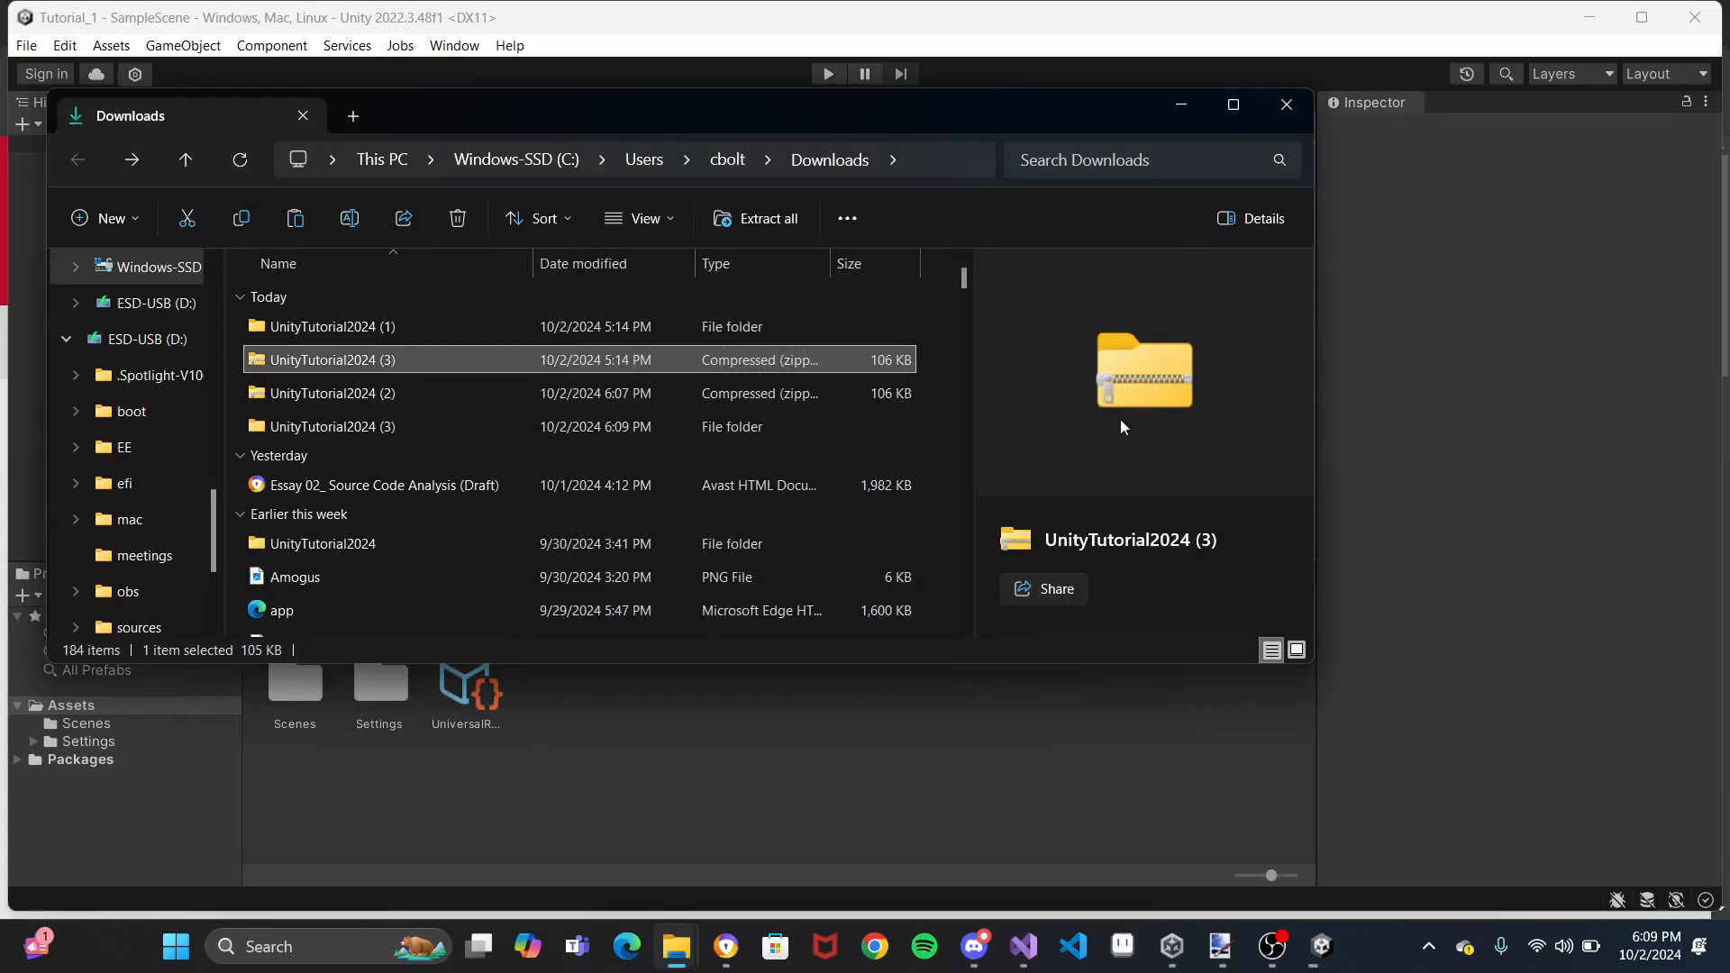
{"action": "left_click", "coordinate": [1181, 104]}
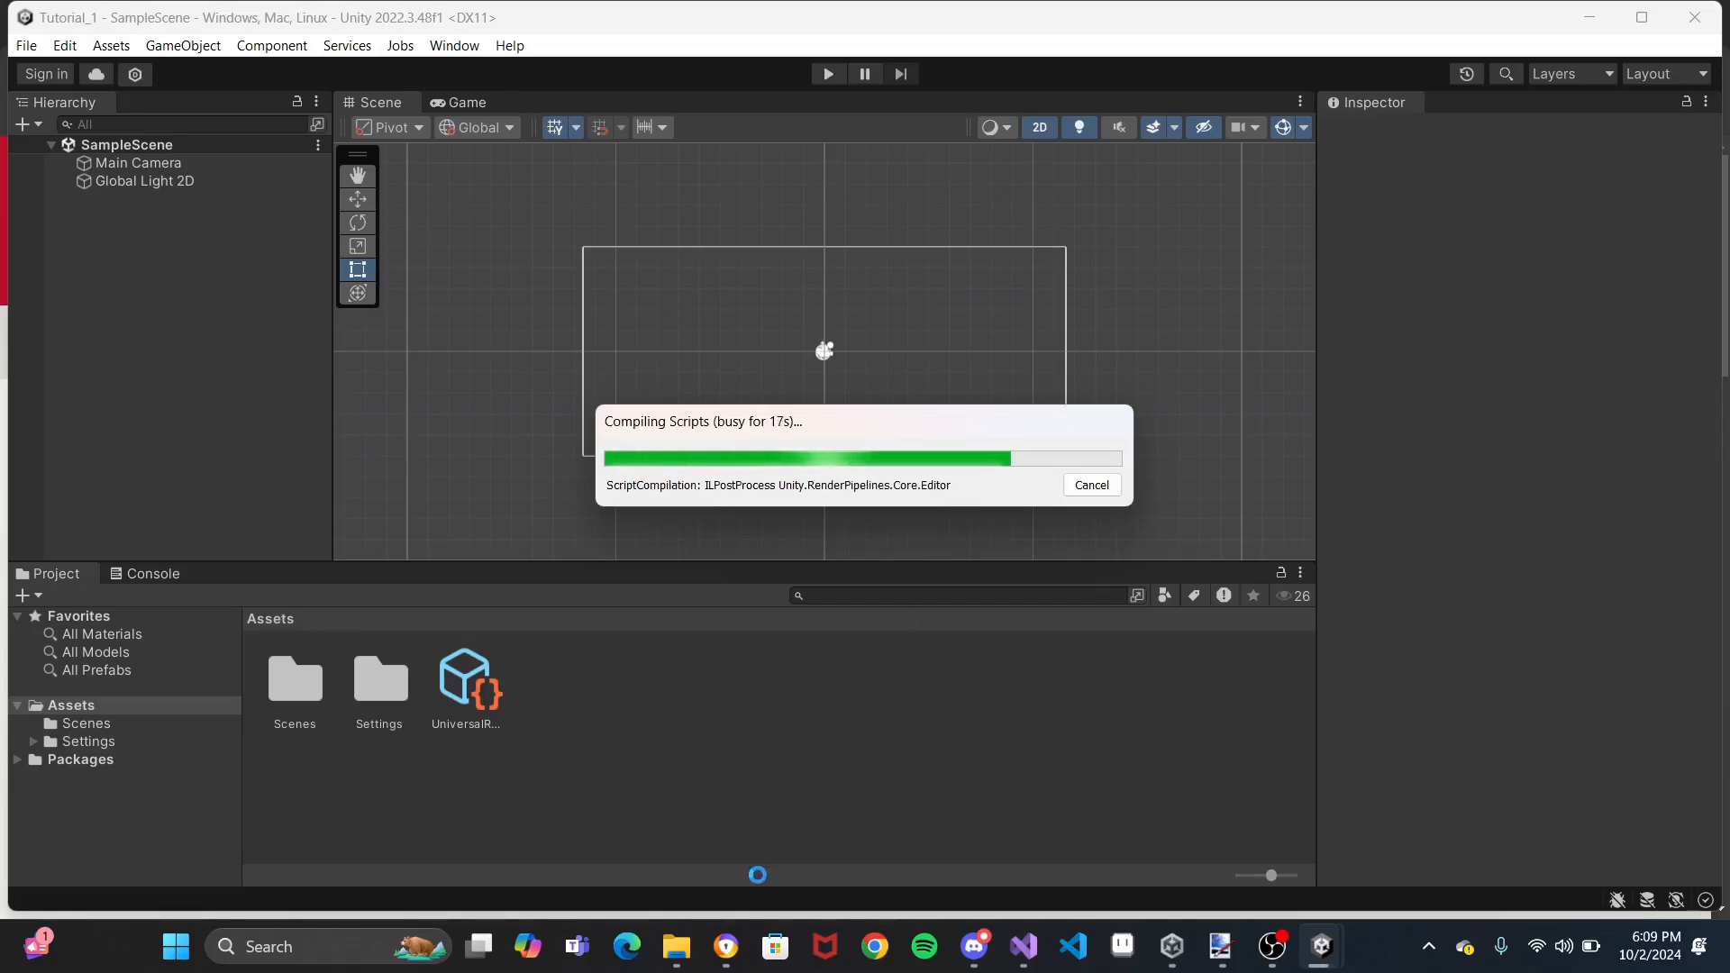
{"action": "mouse_move", "coordinate": [692, 952]}
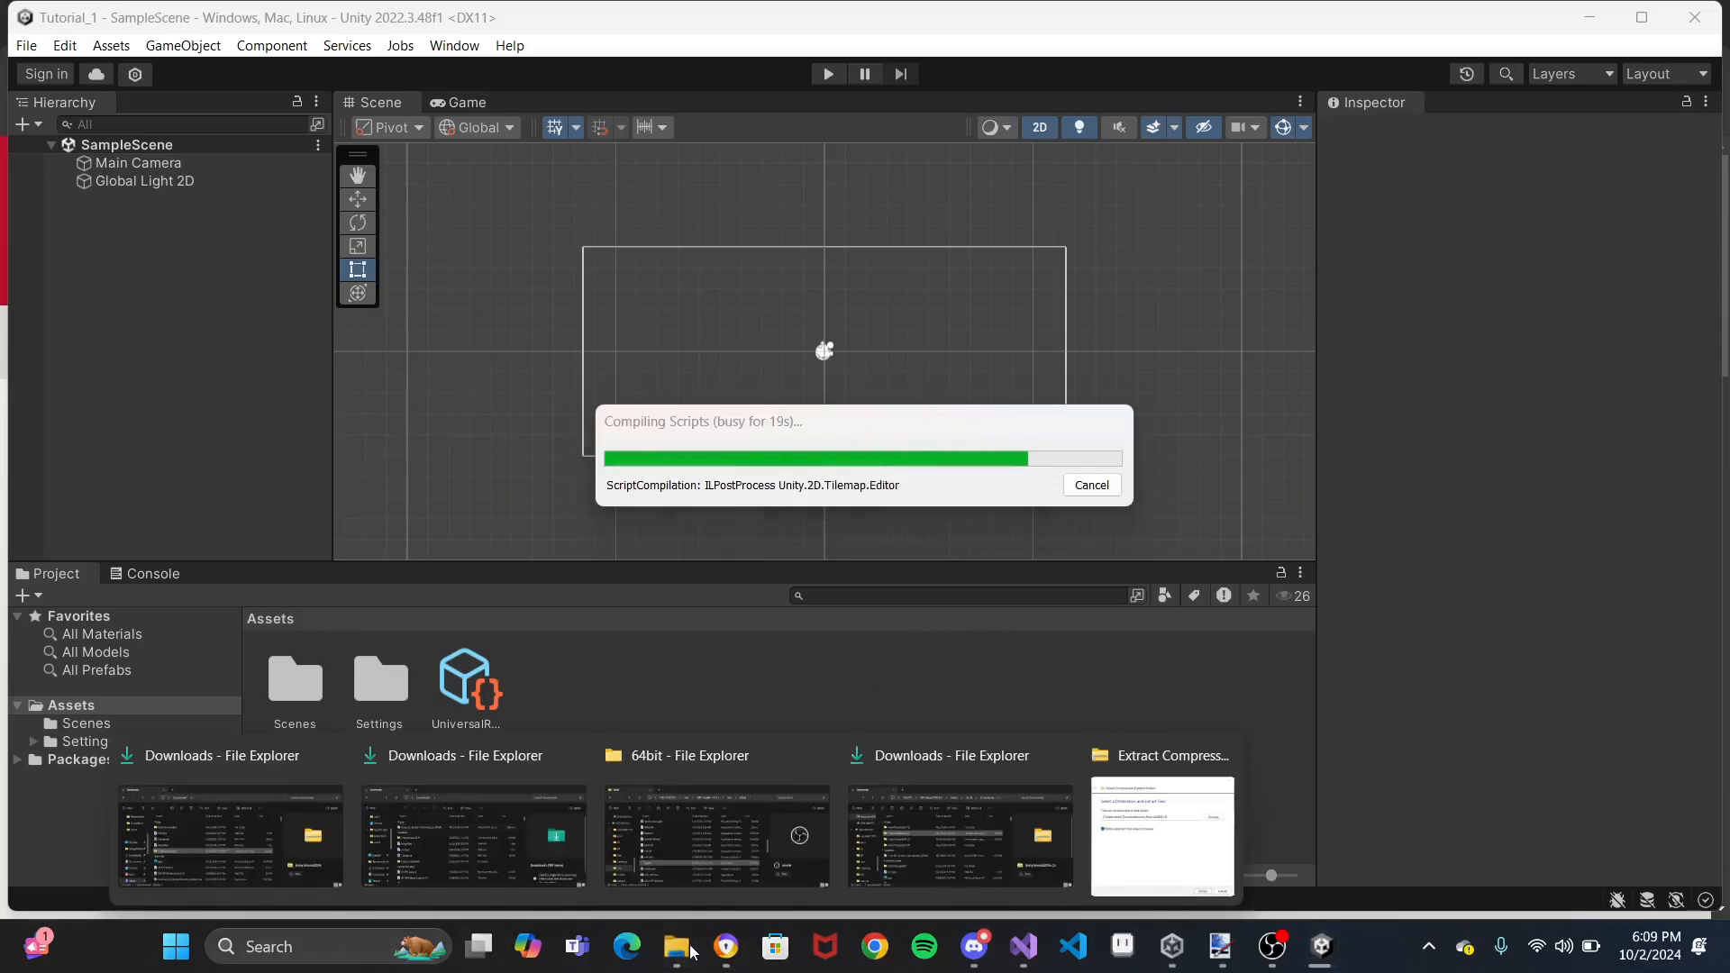
{"action": "left_click", "coordinate": [937, 836]}
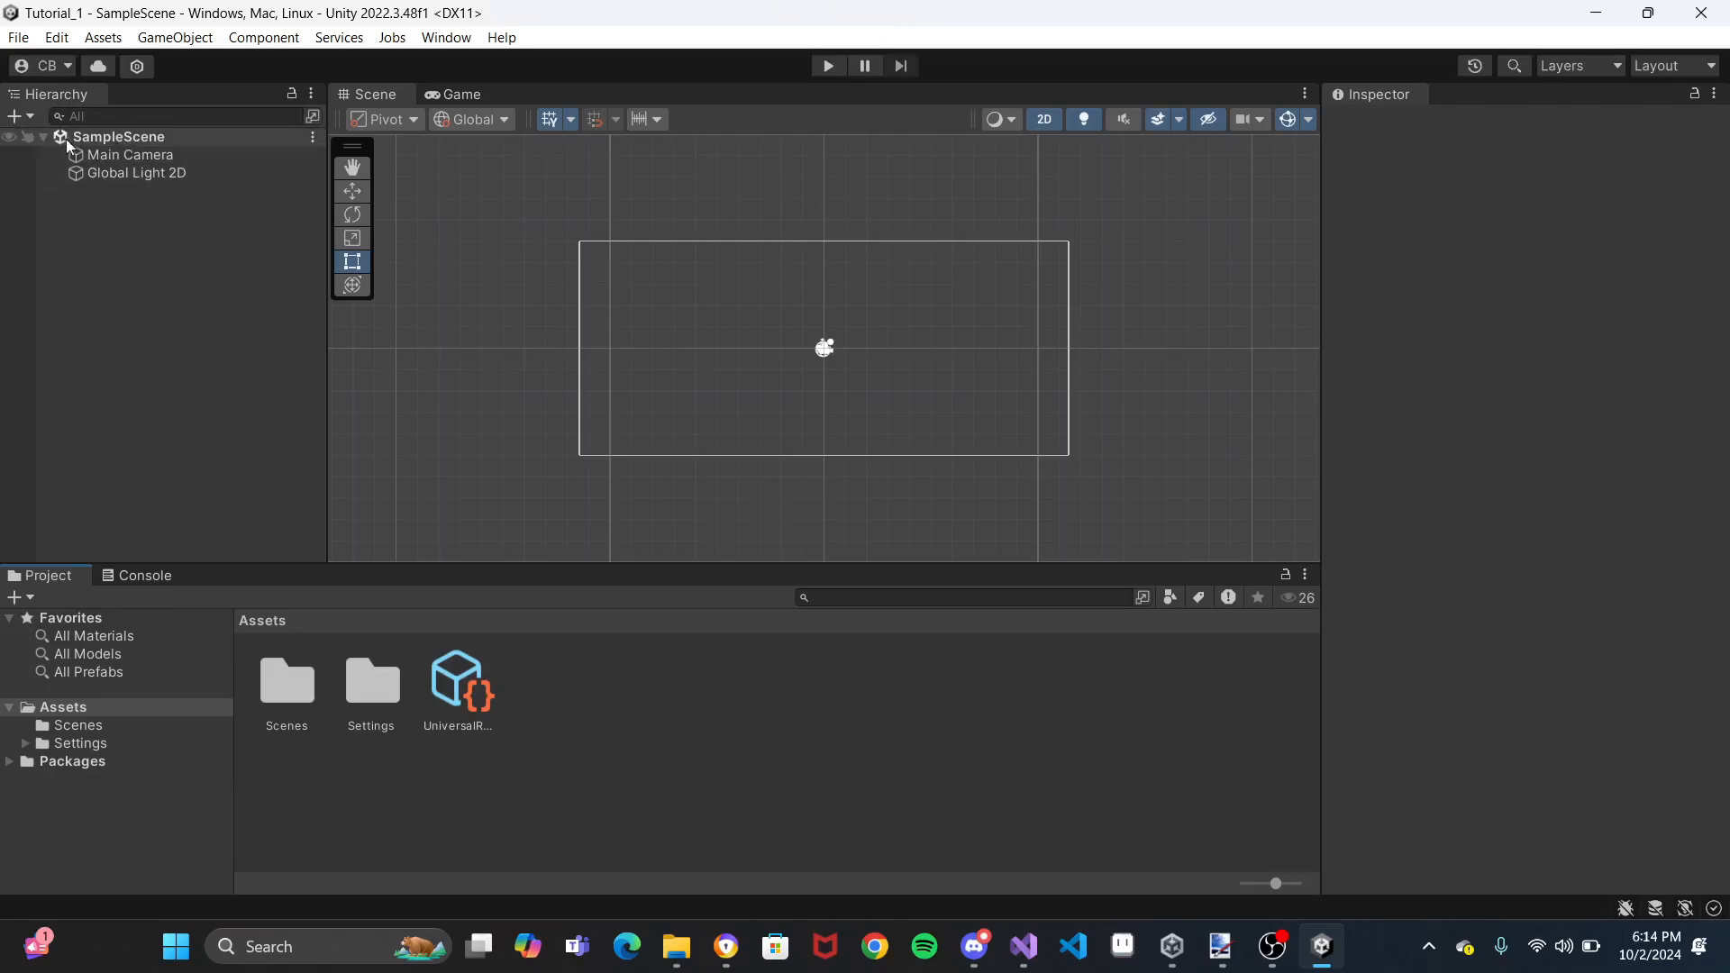
Examine the contents of SampleScene and of the project's Assets and Packages folders
{"action": "left_click", "coordinate": [42, 137]}
{"action": "left_click", "coordinate": [41, 137]}
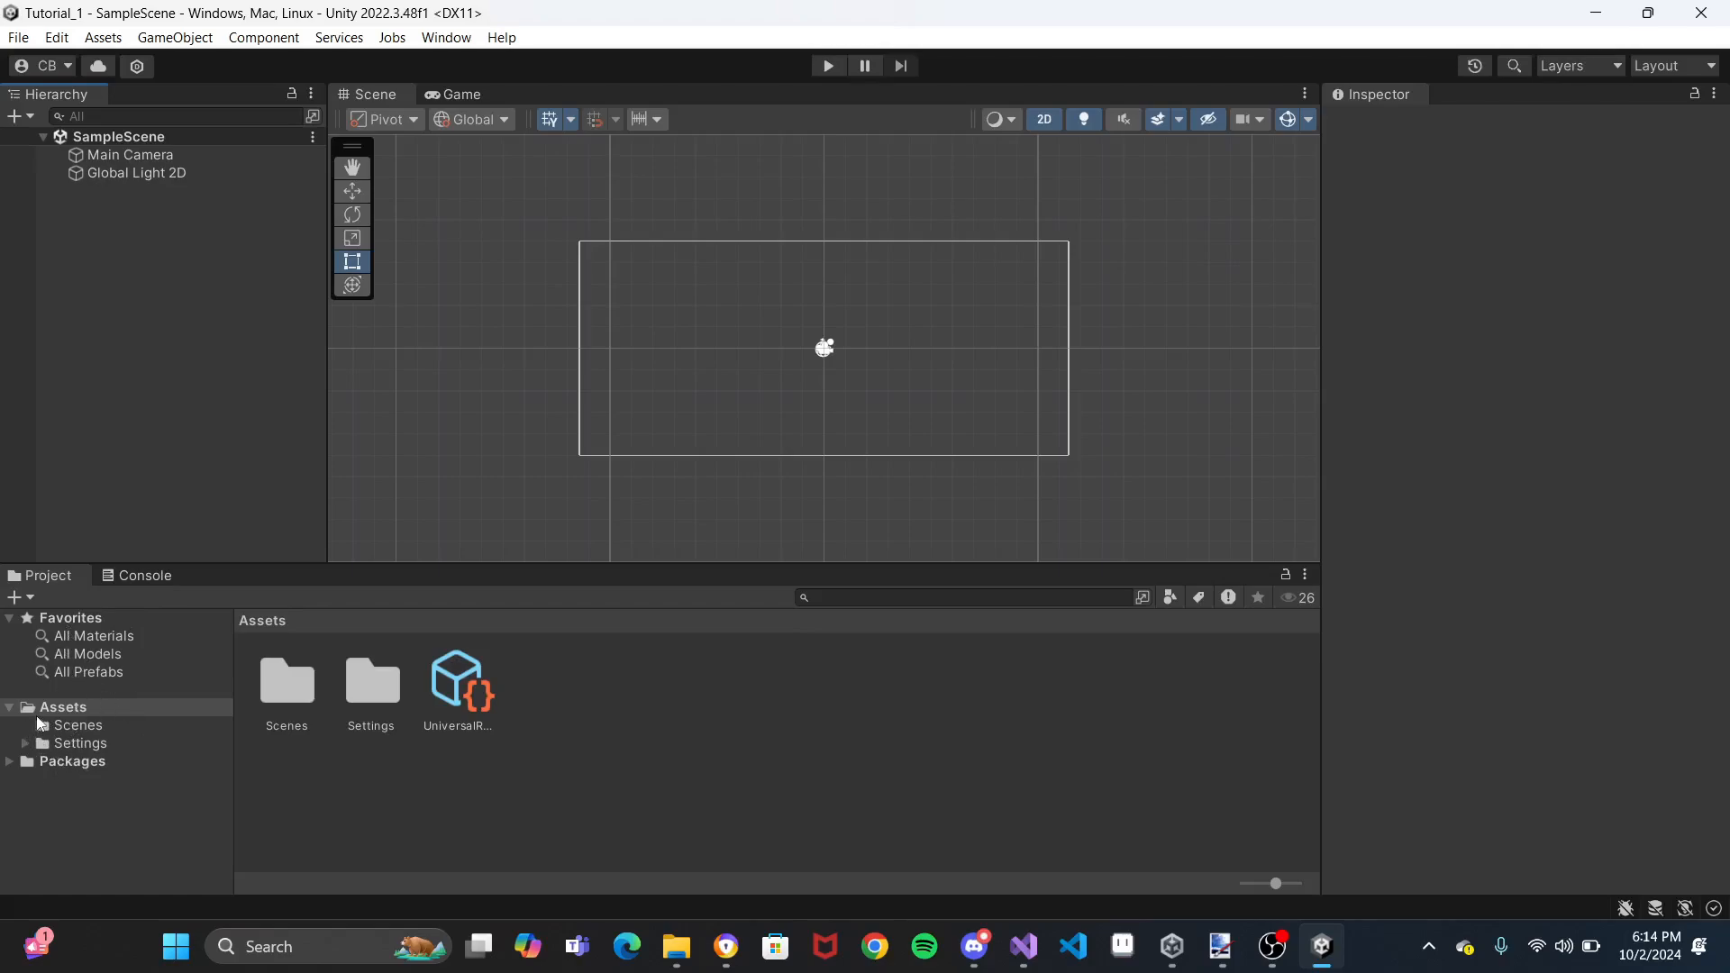
{"action": "left_click", "coordinate": [10, 708]}
{"action": "left_click", "coordinate": [10, 708]}
{"action": "left_click", "coordinate": [10, 763]}
{"action": "scroll", "coordinate": [11, 769], "scroll_direction": "down", "scroll_amount": 6}
{"action": "scroll", "coordinate": [11, 768], "scroll_direction": "up", "scroll_amount": 6}
{"action": "left_click", "coordinate": [12, 763]}
Import all six files, Amogus through PlayerScore.cs, from the extracted UnityTutorial2024 (3) folder into Assets
{"action": "right_click", "coordinate": [605, 721]}
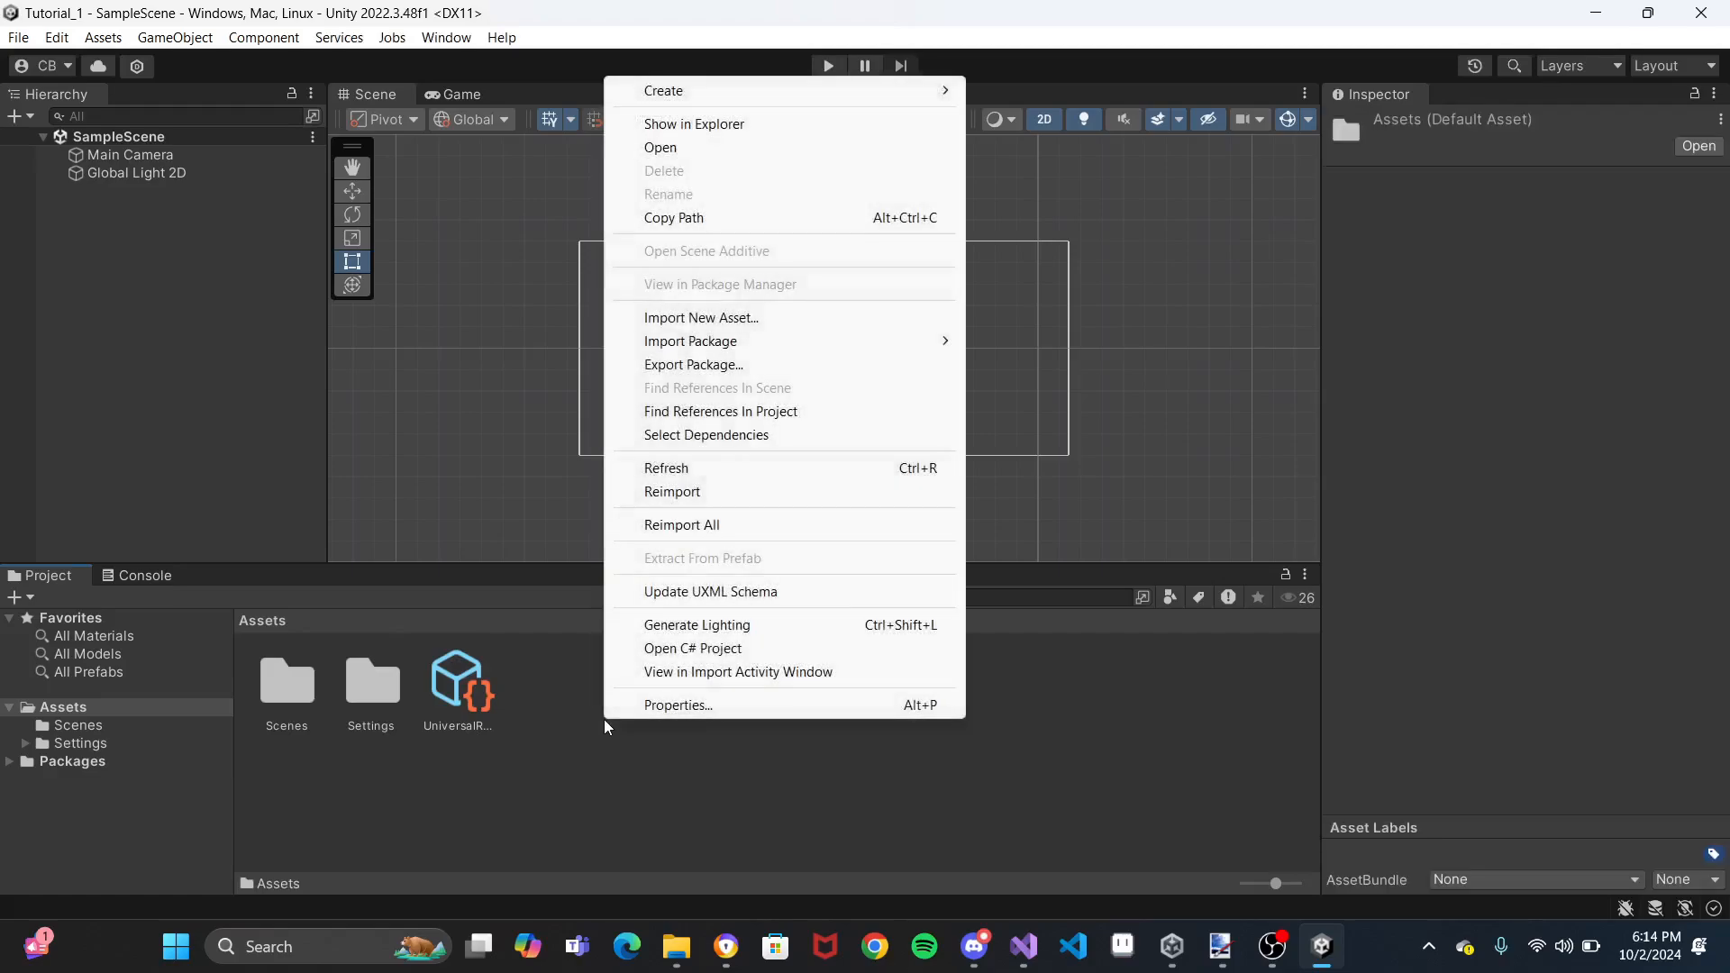
{"action": "left_click", "coordinate": [744, 319]}
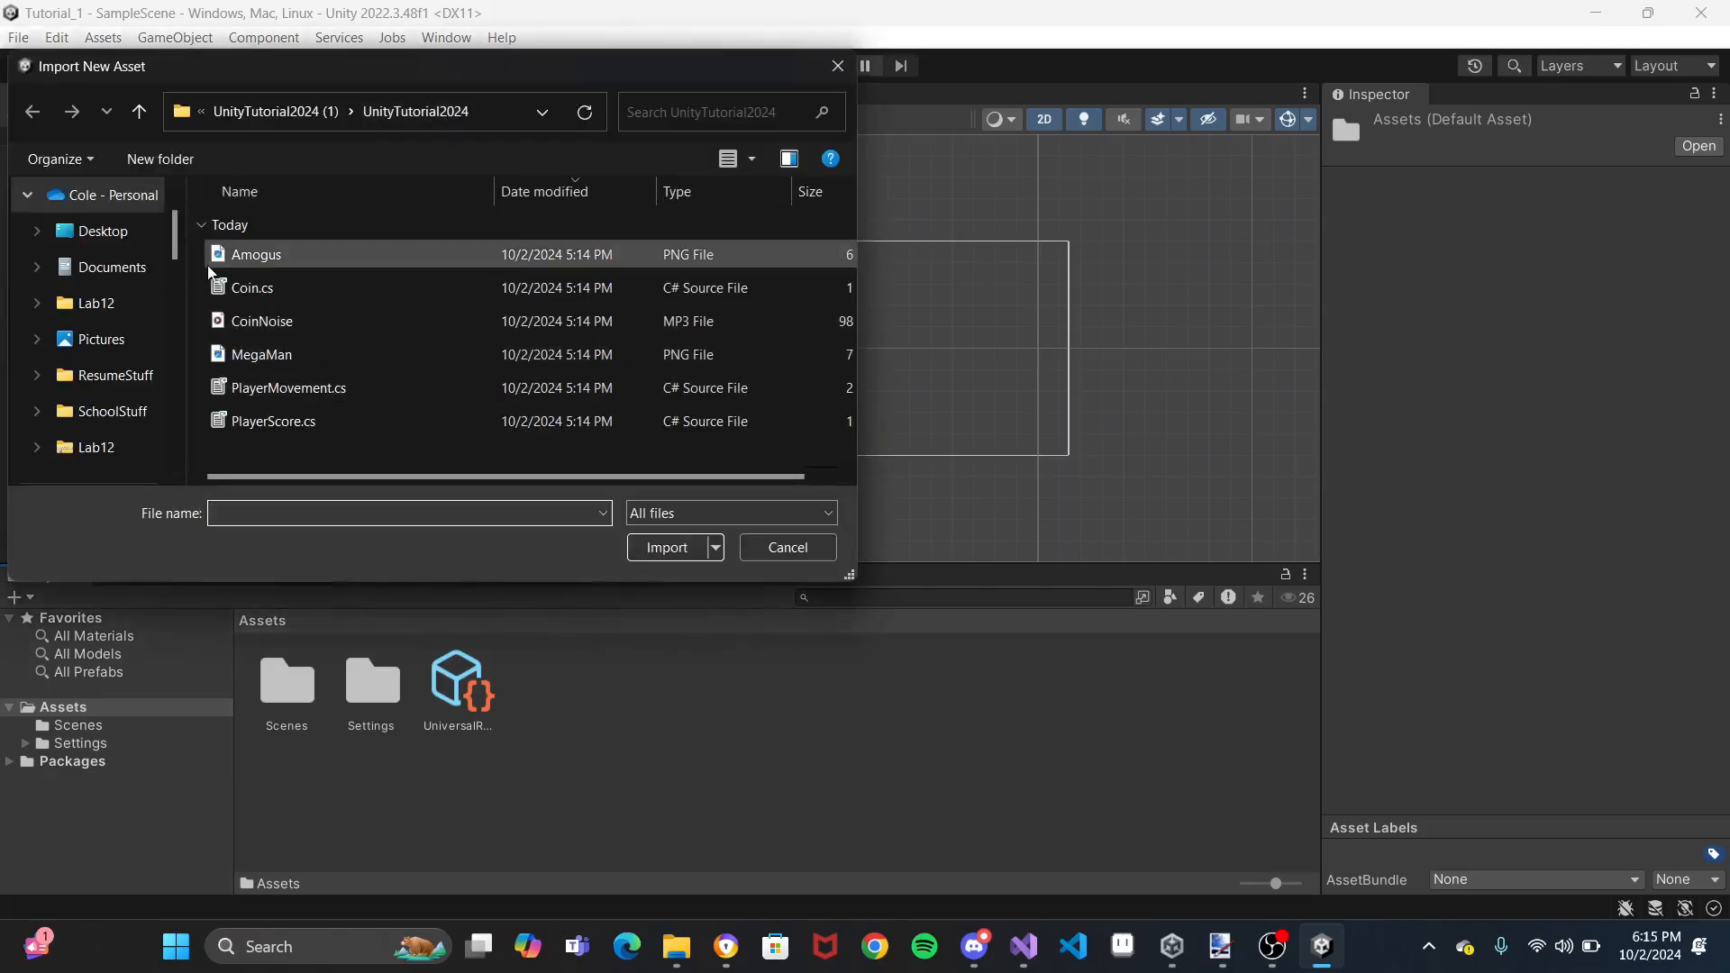
{"action": "scroll", "coordinate": [38, 403], "scroll_direction": "down", "scroll_amount": 2}
{"action": "left_click", "coordinate": [96, 376]}
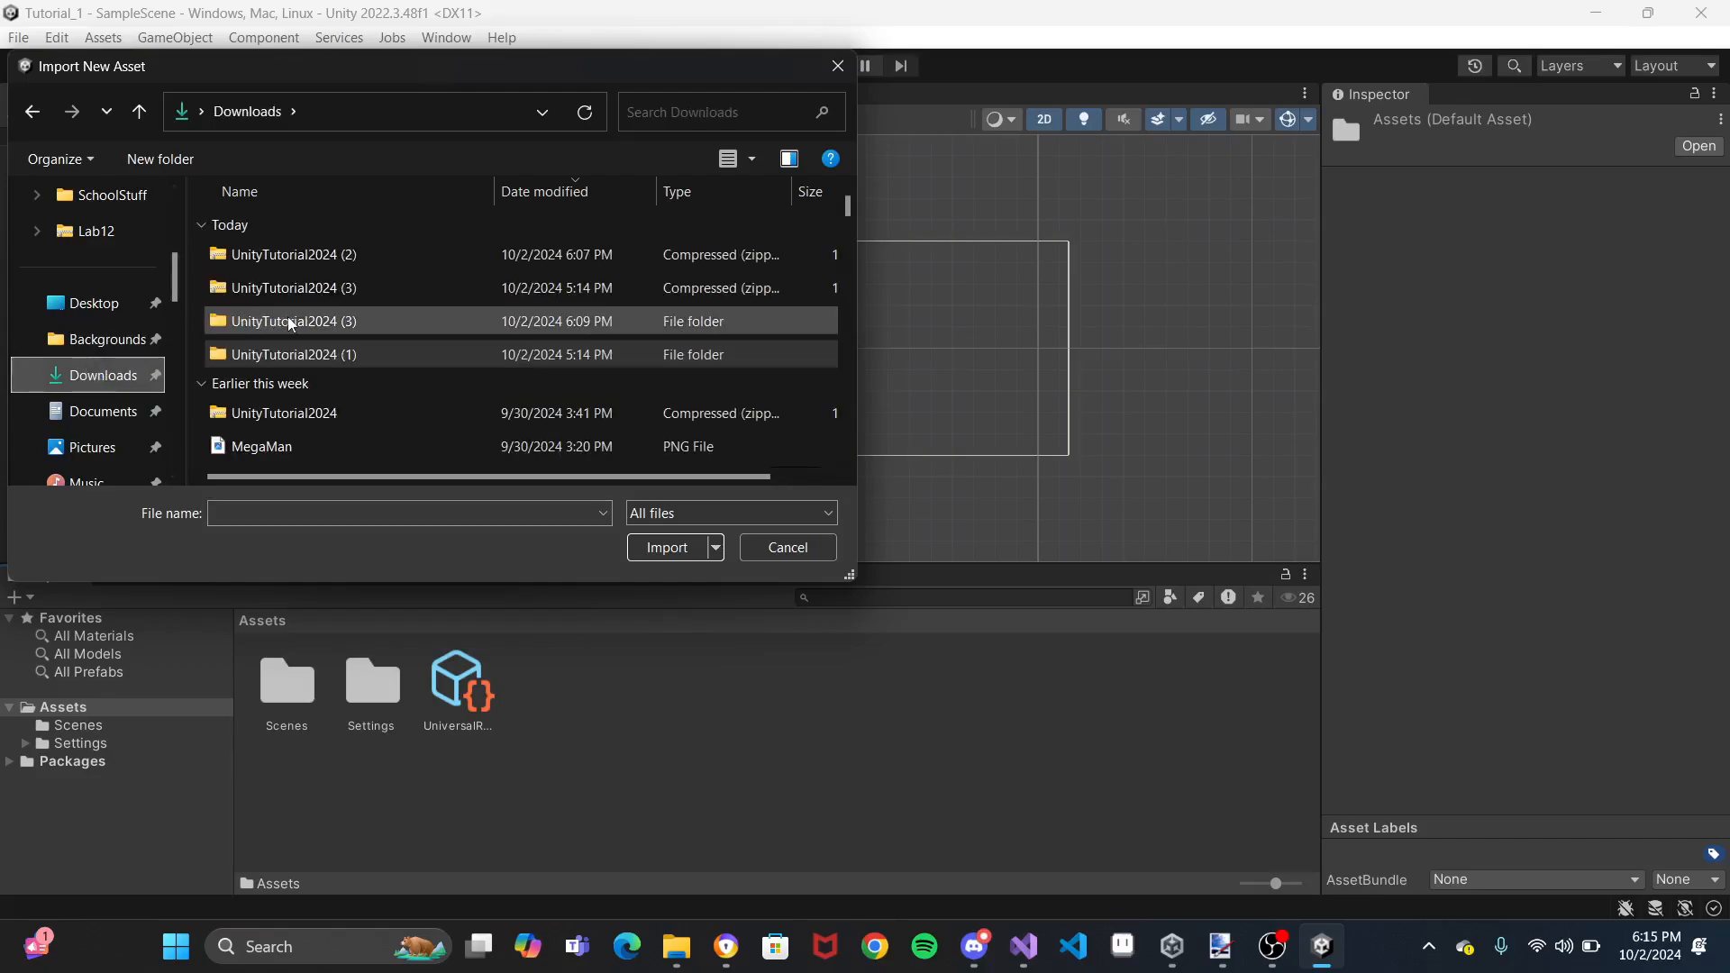
{"action": "left_click", "coordinate": [348, 323]}
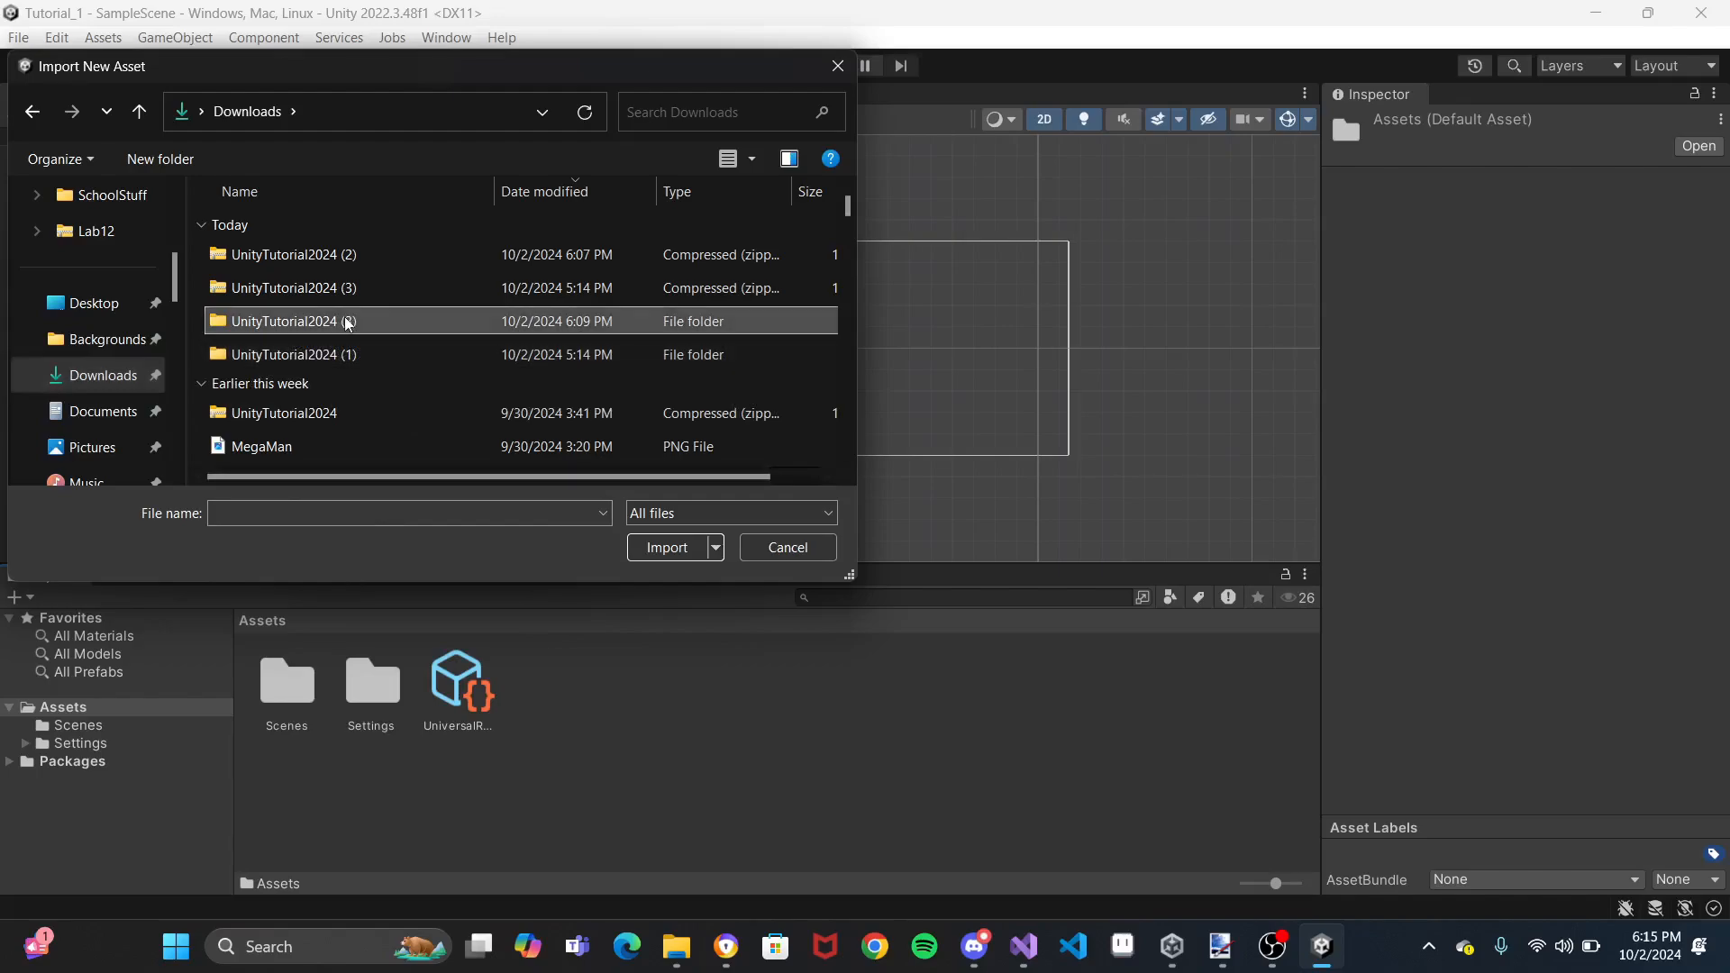
{"action": "double_click", "coordinate": [348, 323]}
{"action": "double_click", "coordinate": [343, 256]}
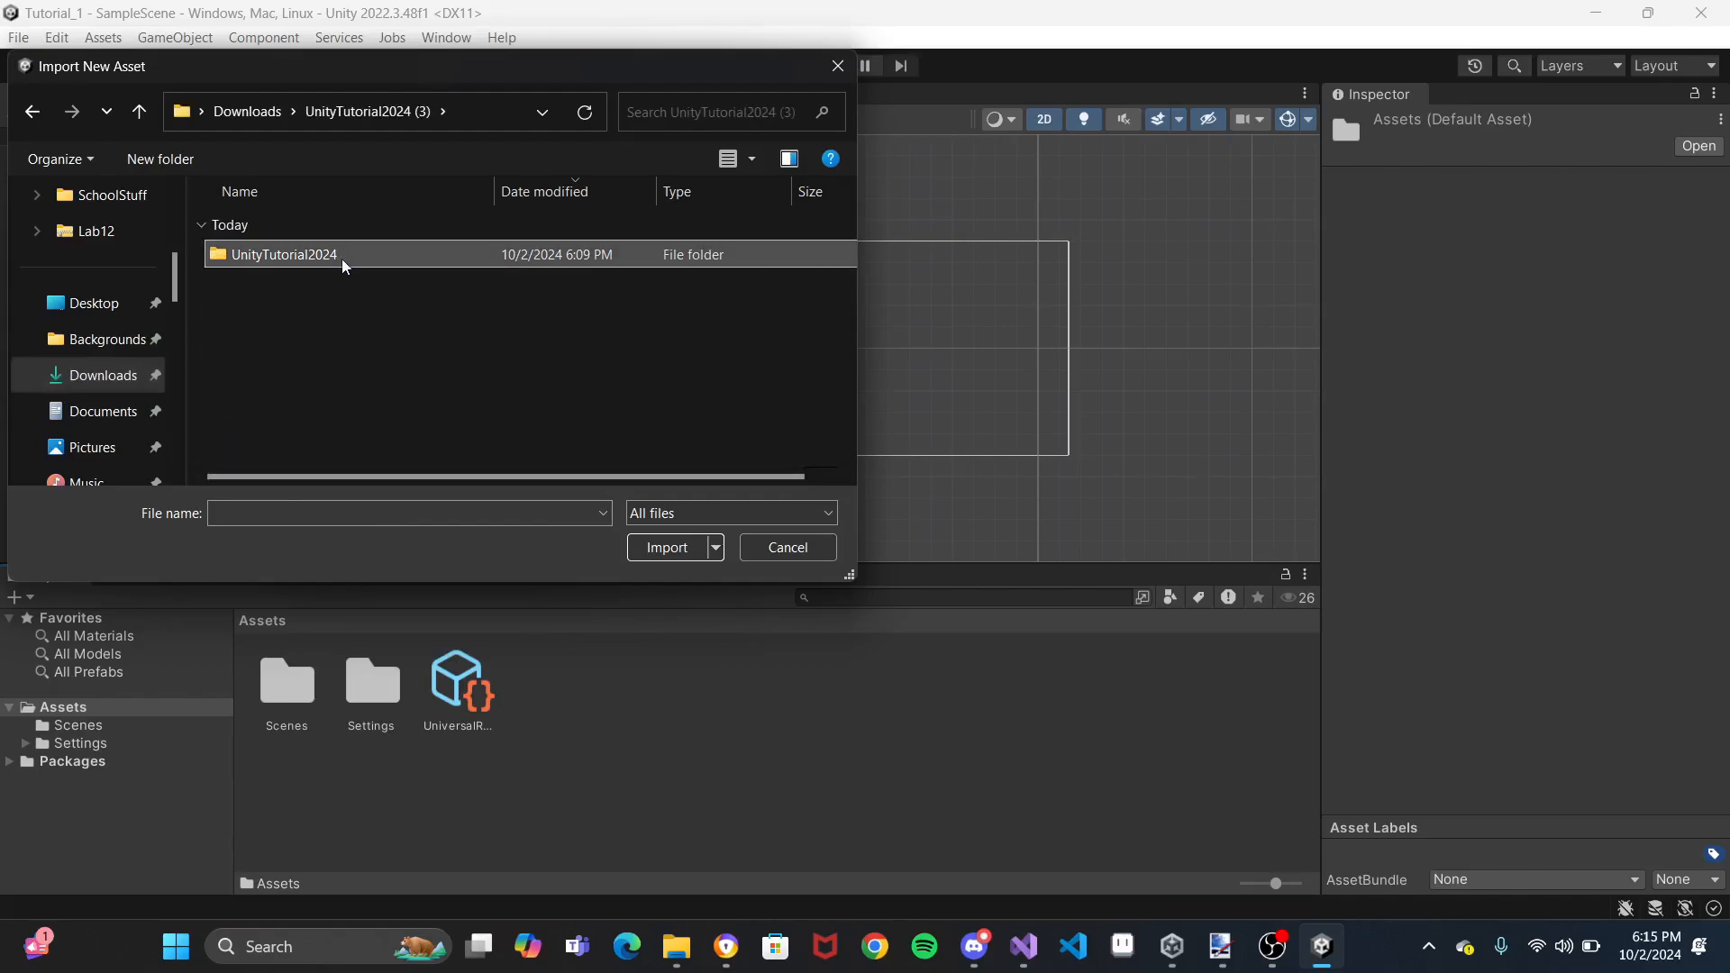
{"action": "left_click", "coordinate": [370, 253]}
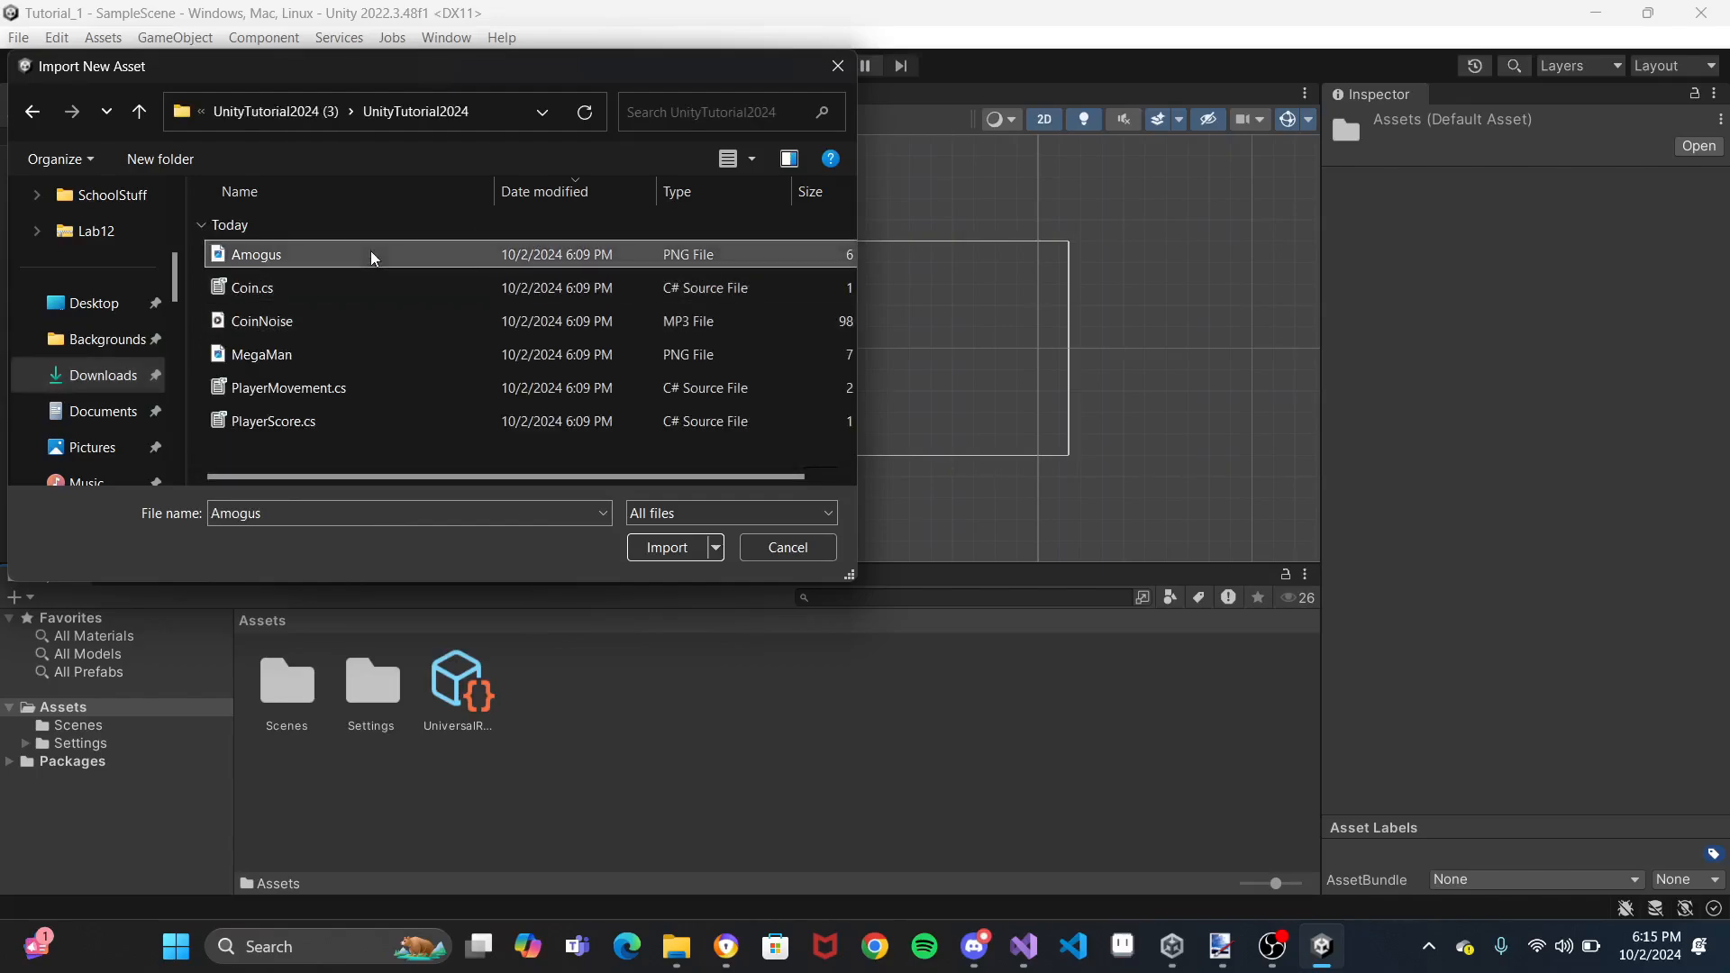
{"action": "left_click", "coordinate": [332, 422], "text": "shift"}
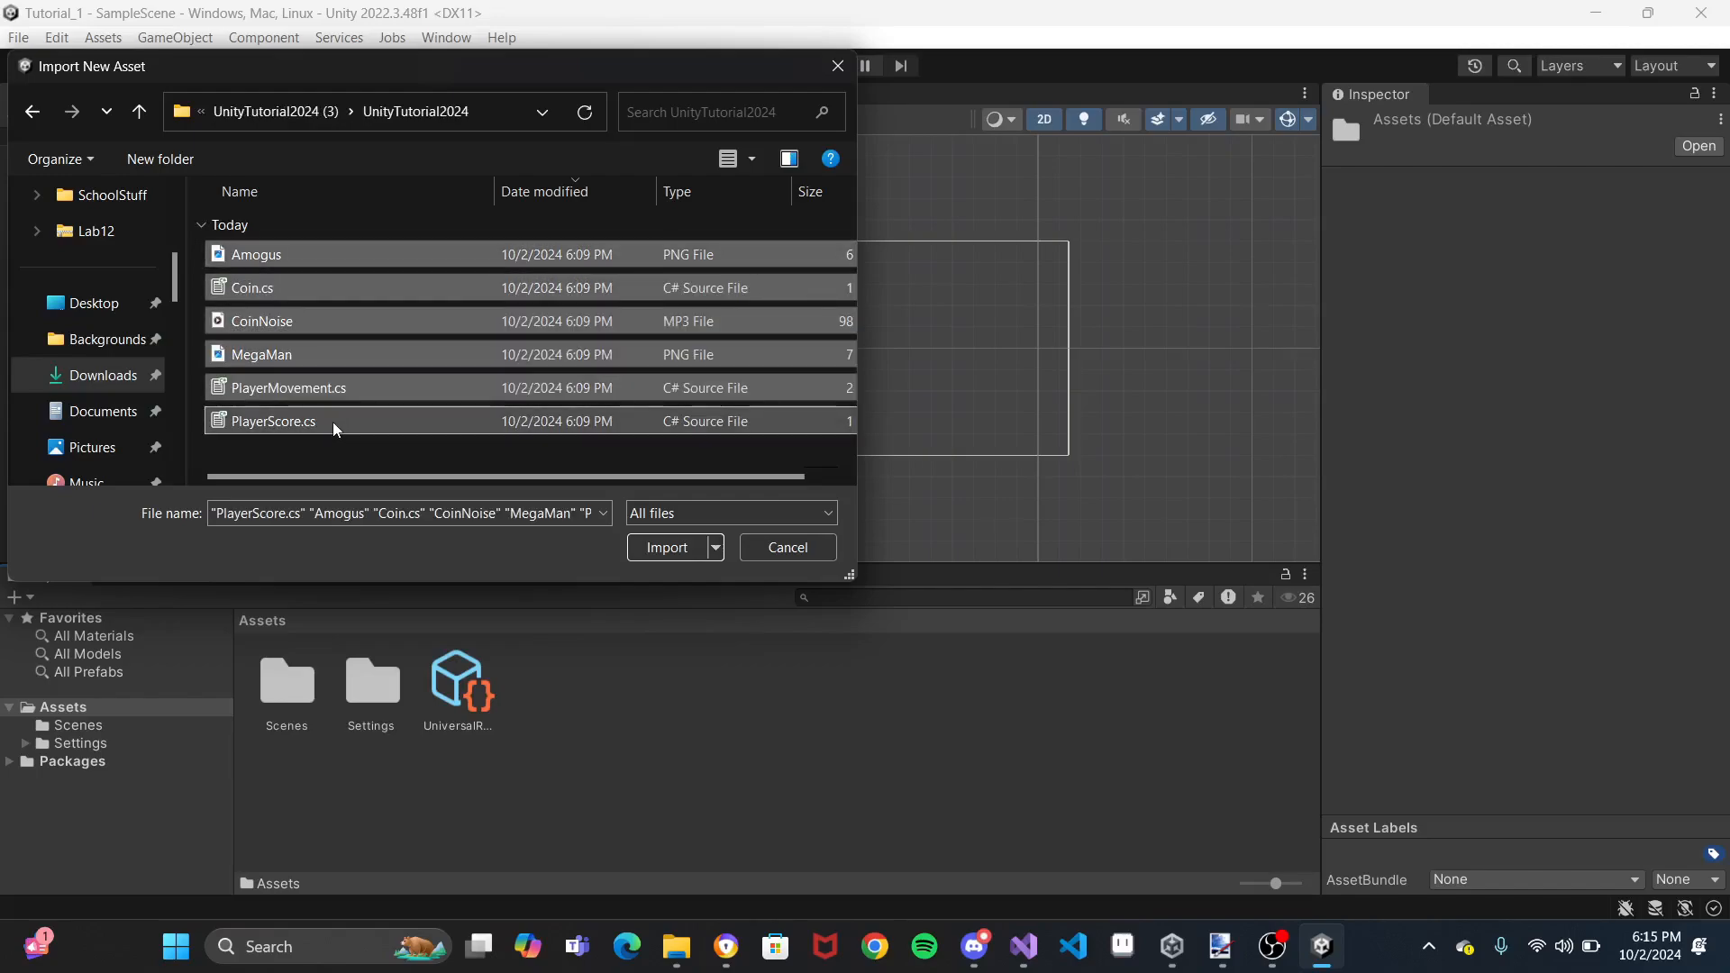
{"action": "left_click", "coordinate": [667, 548]}
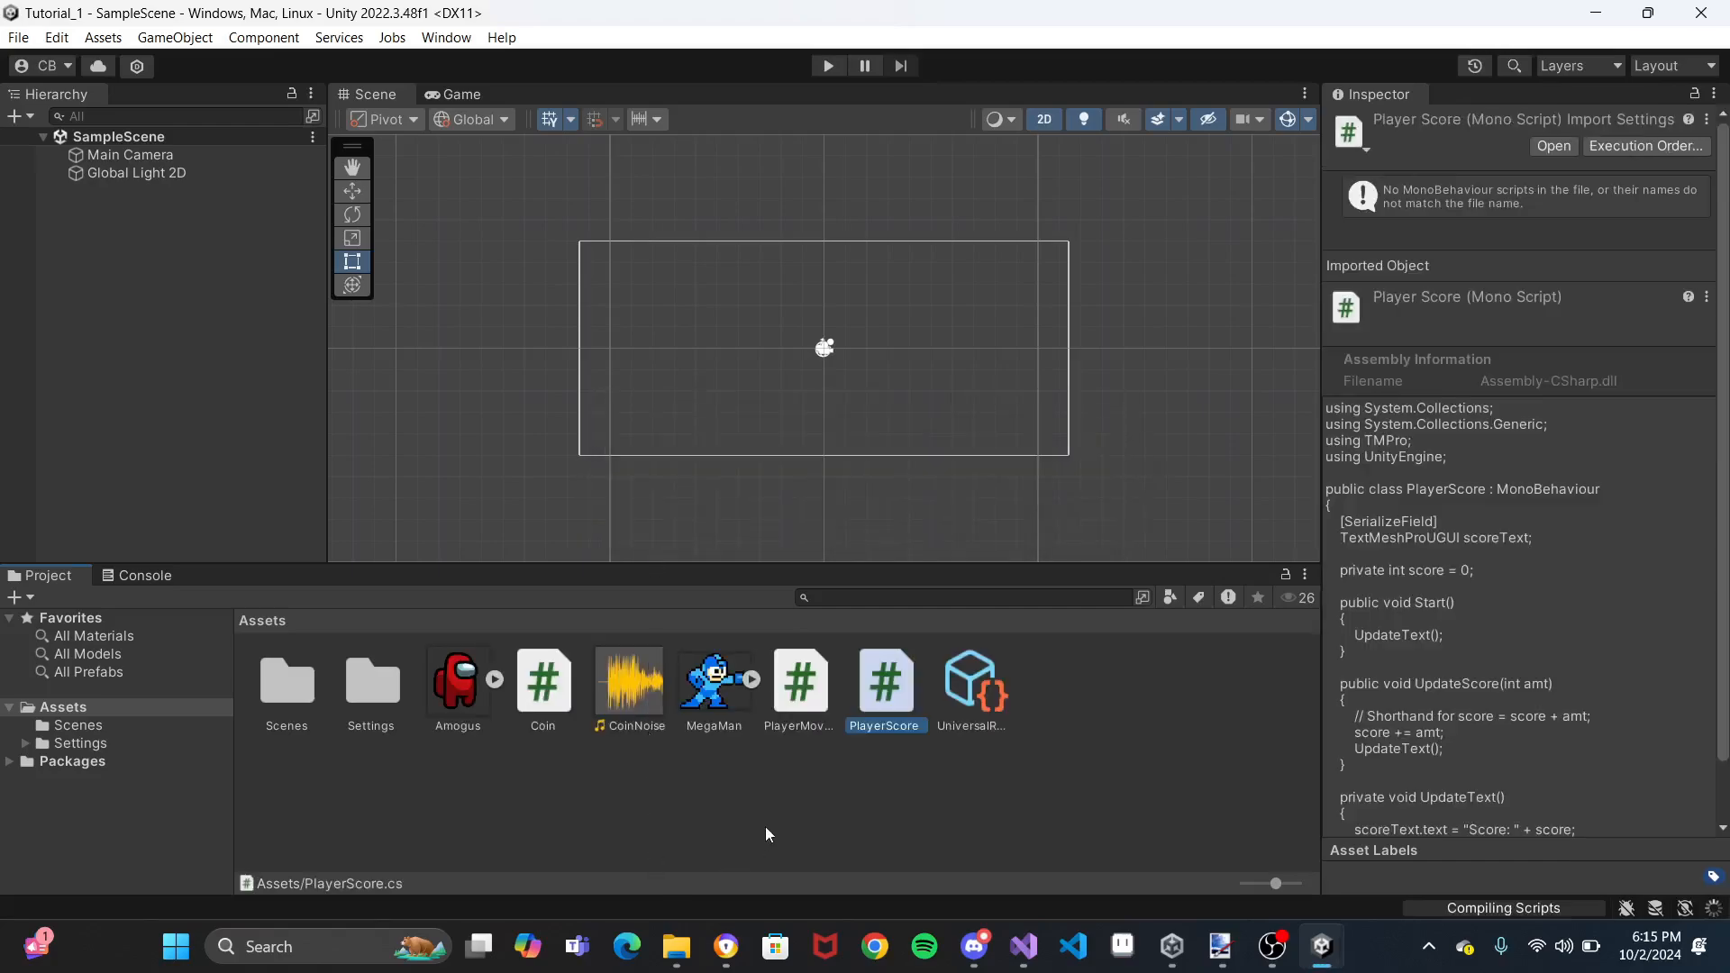
{"action": "left_click", "coordinate": [604, 780]}
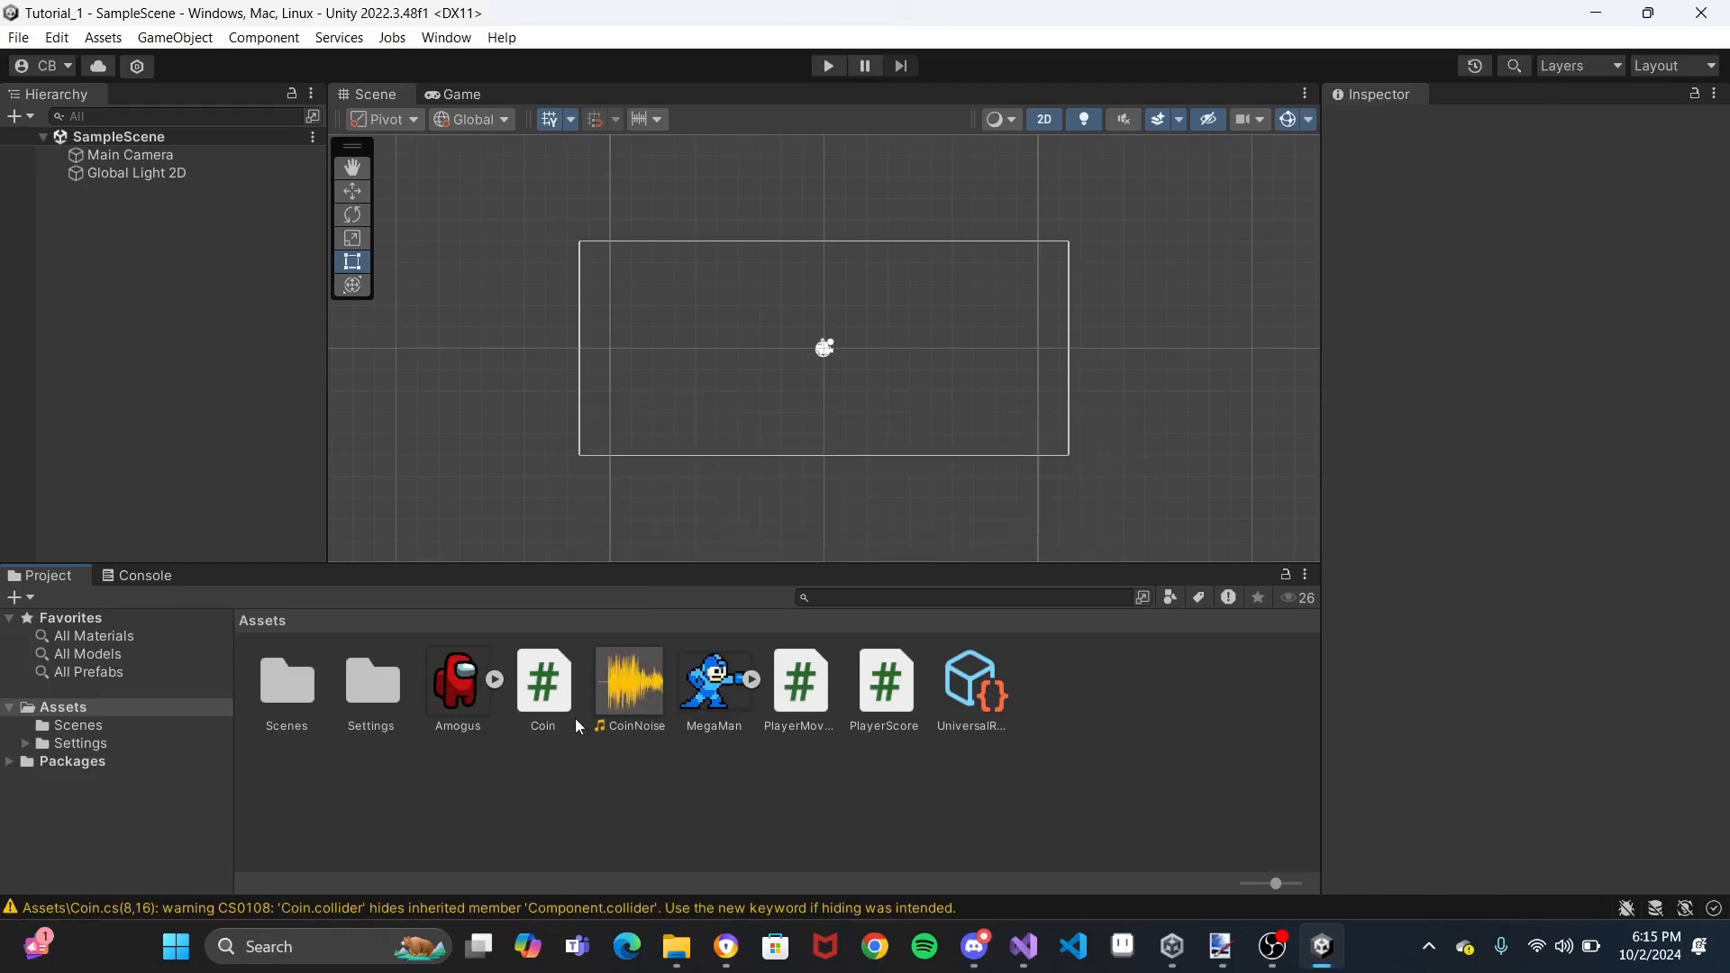
Add a 2D Square sprite to SampleScene and name it Platform
{"action": "right_click", "coordinate": [134, 233]}
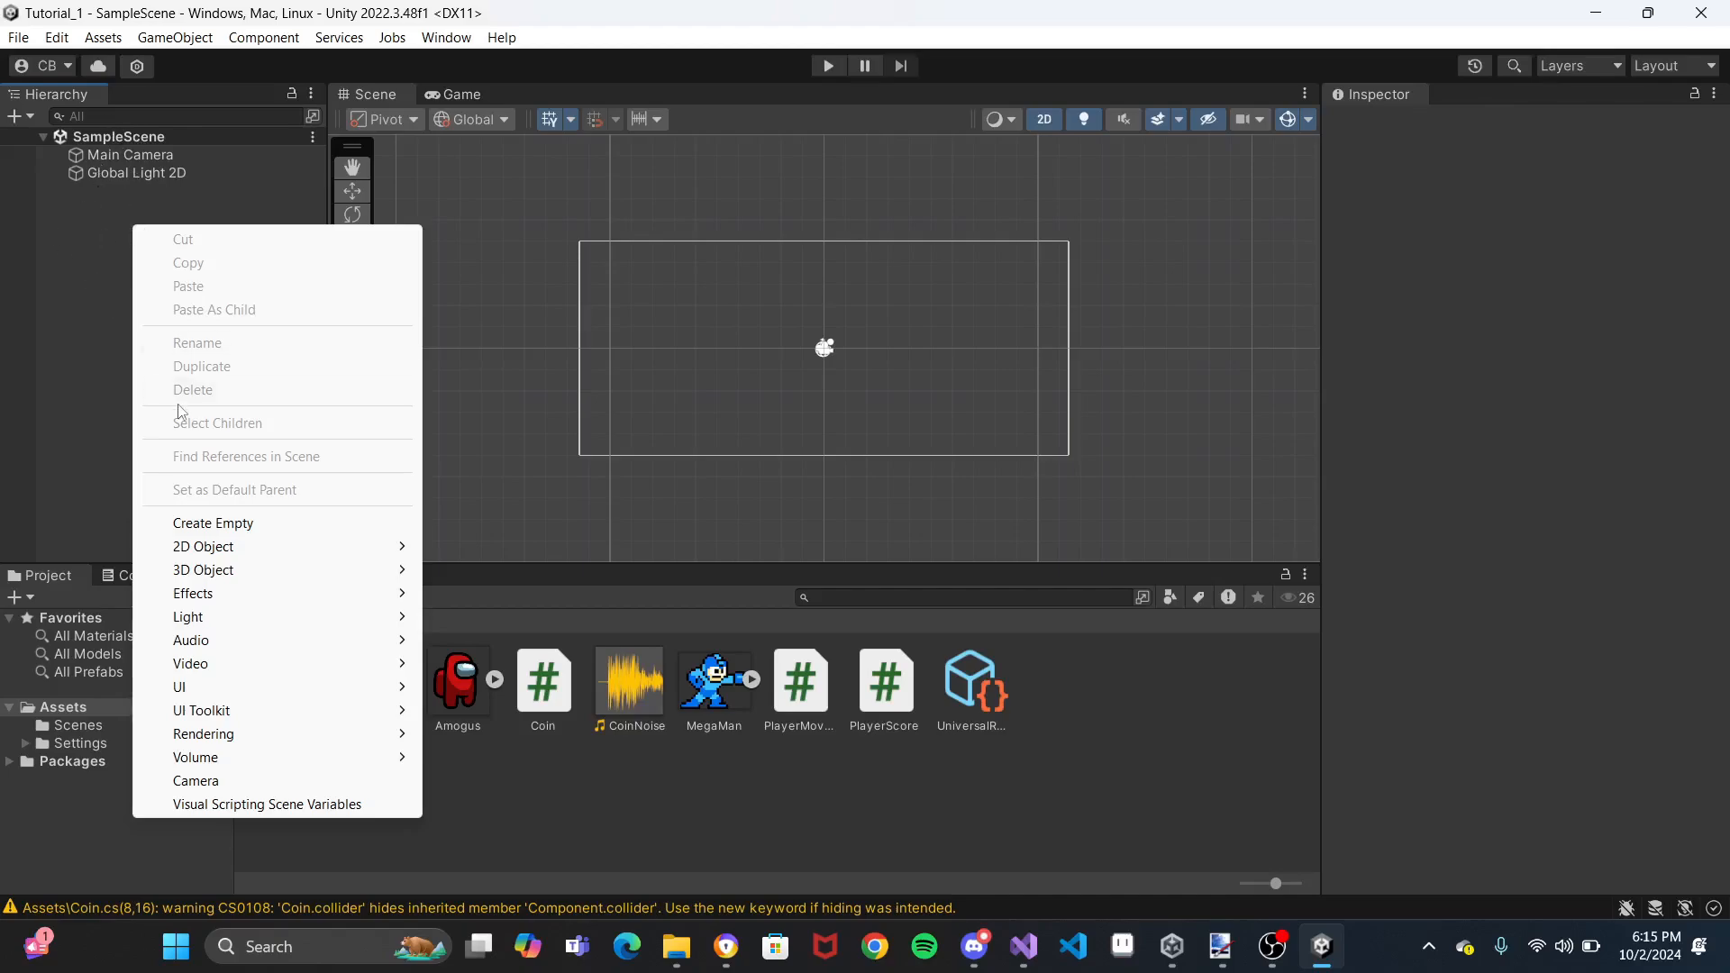
{"action": "mouse_move", "coordinate": [212, 551]}
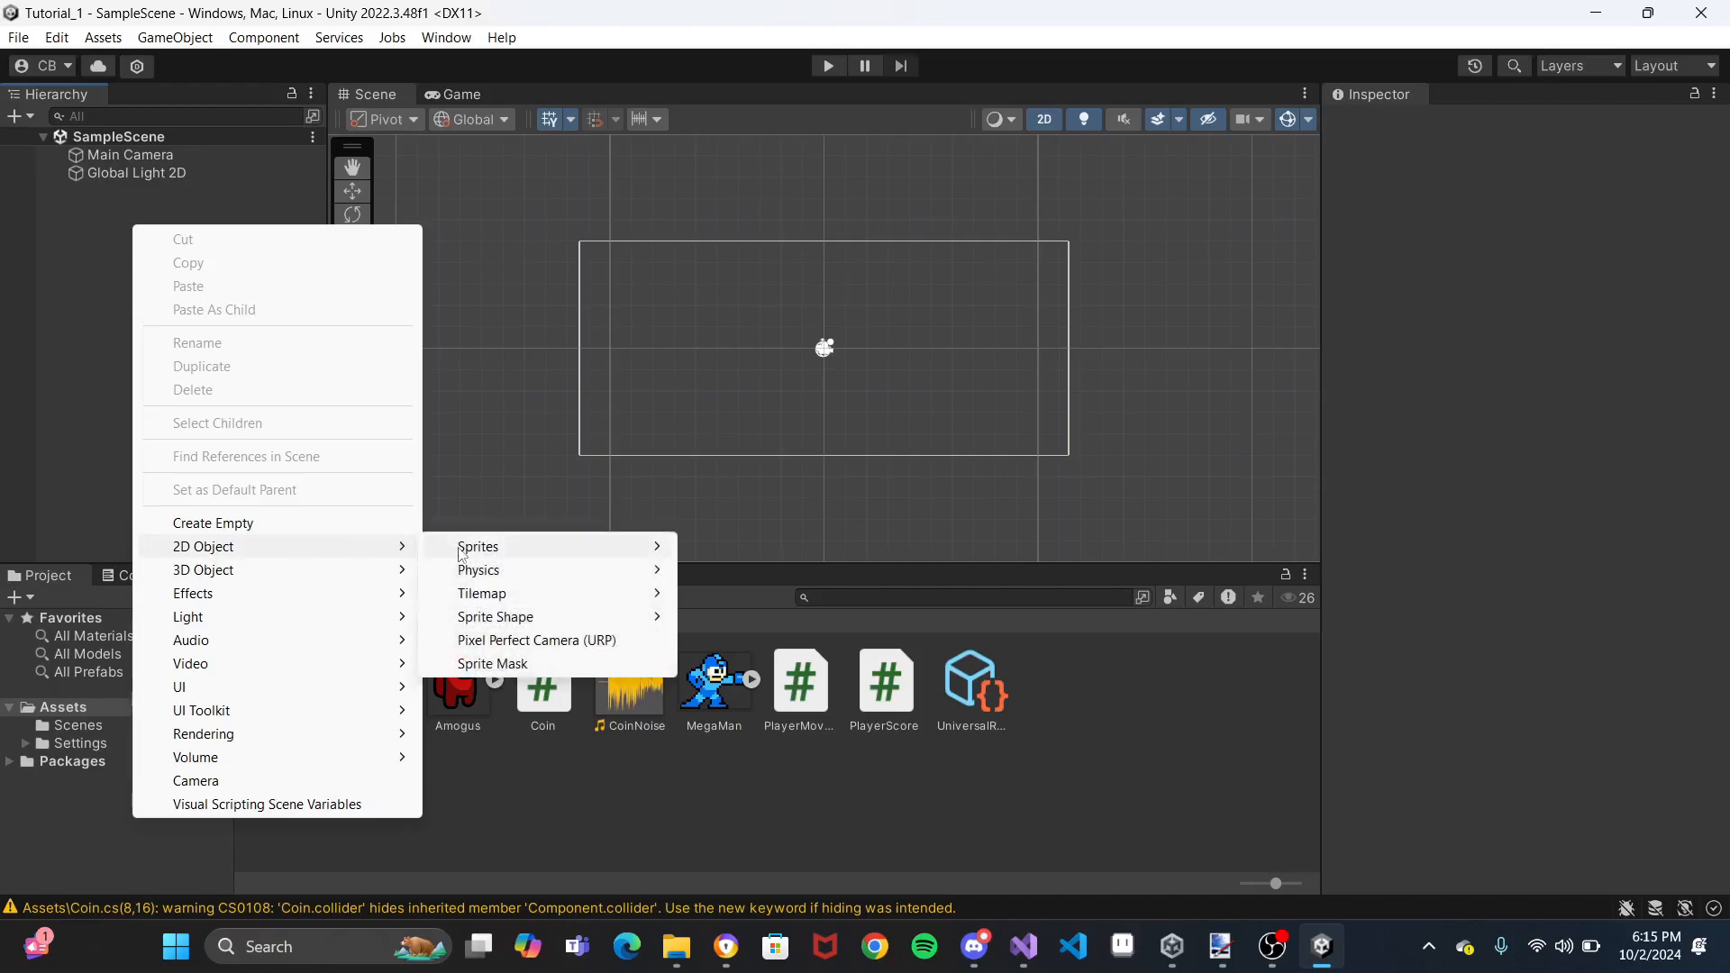
{"action": "mouse_move", "coordinate": [470, 551]}
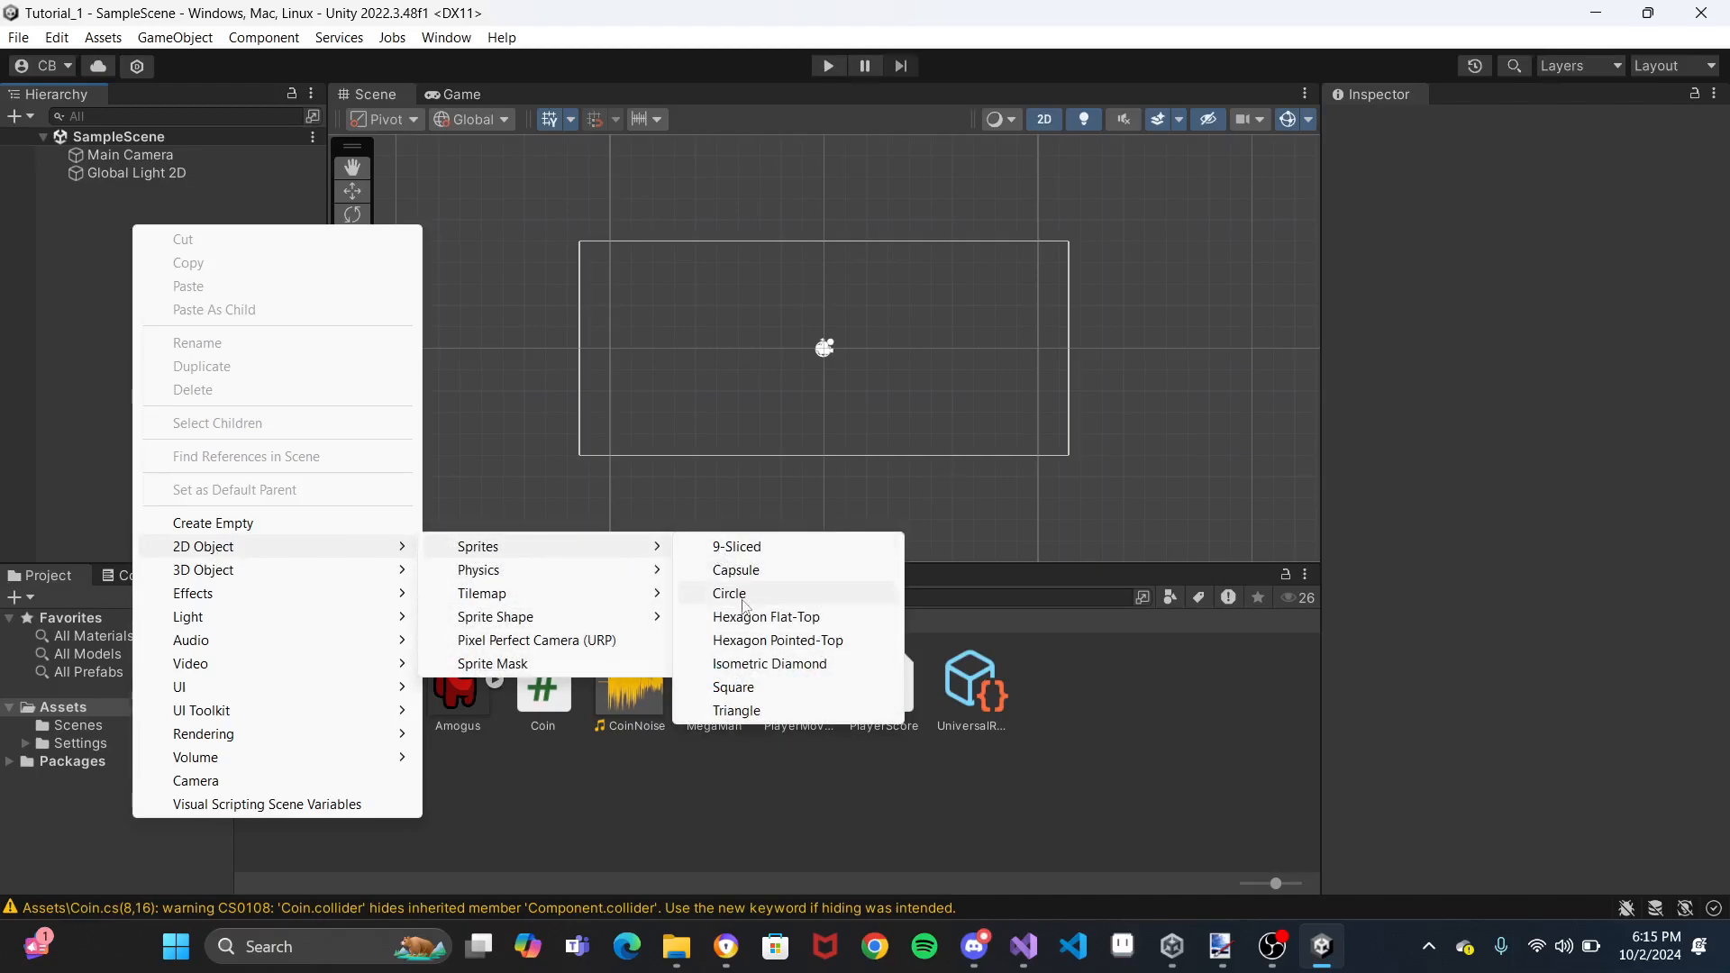
{"action": "left_click", "coordinate": [734, 688]}
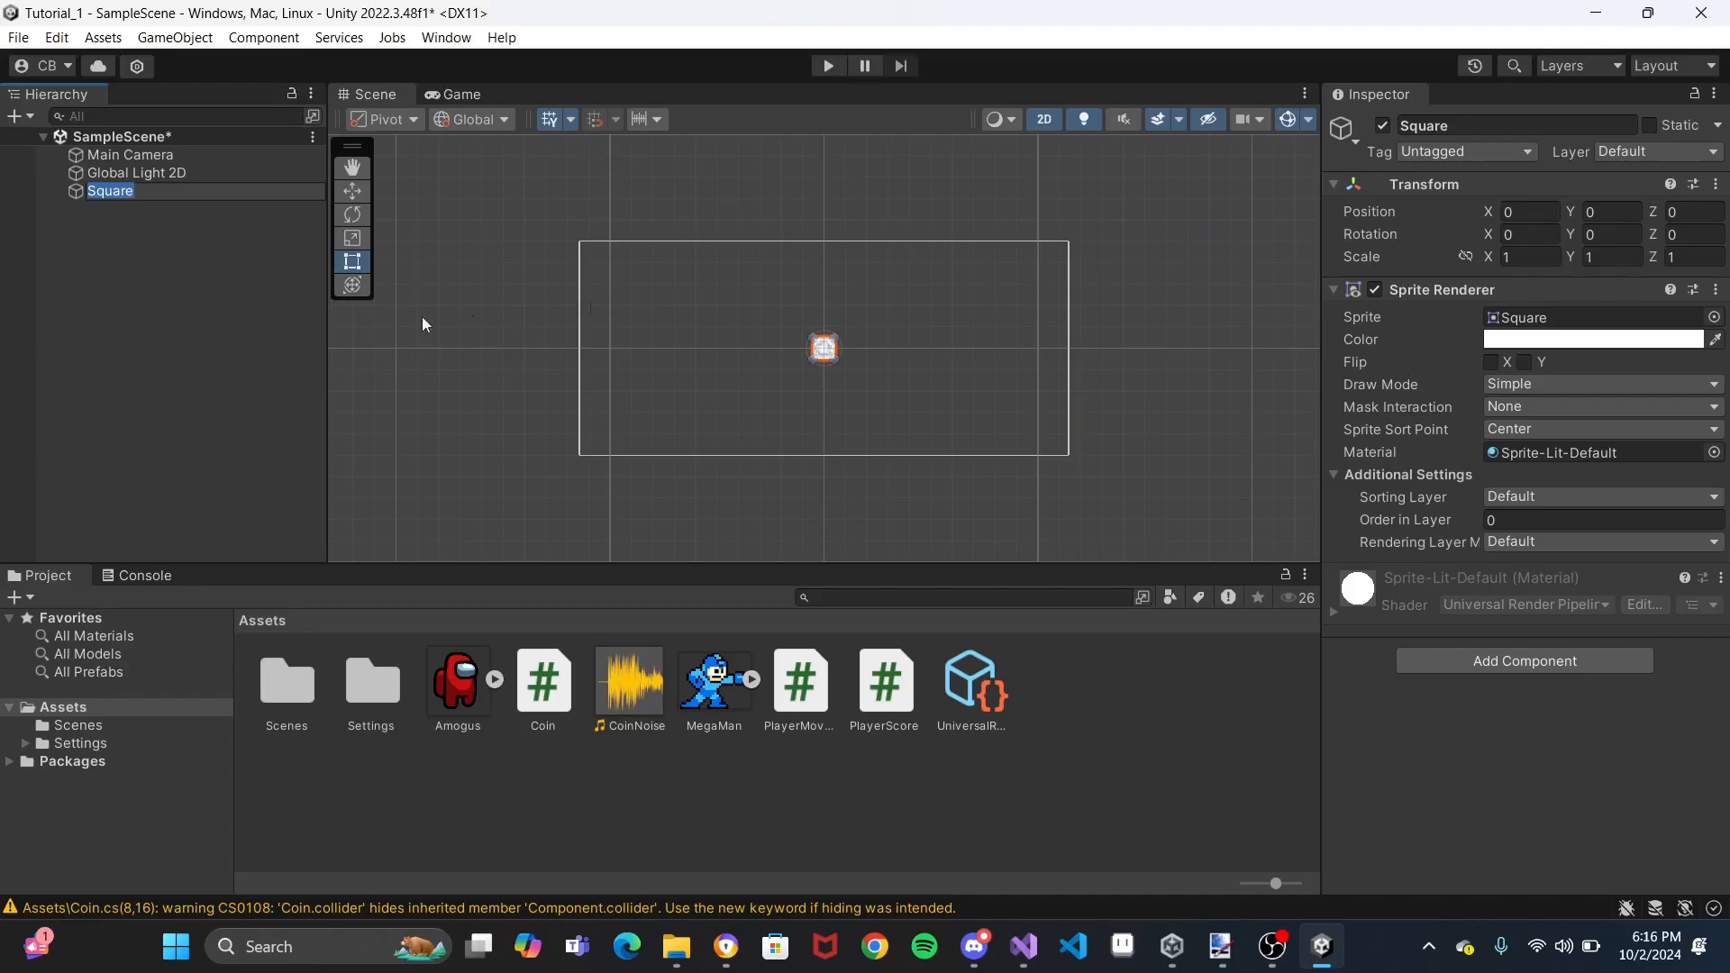
{"action": "type", "text": "Platform"}
{"action": "key", "text": "Return"}
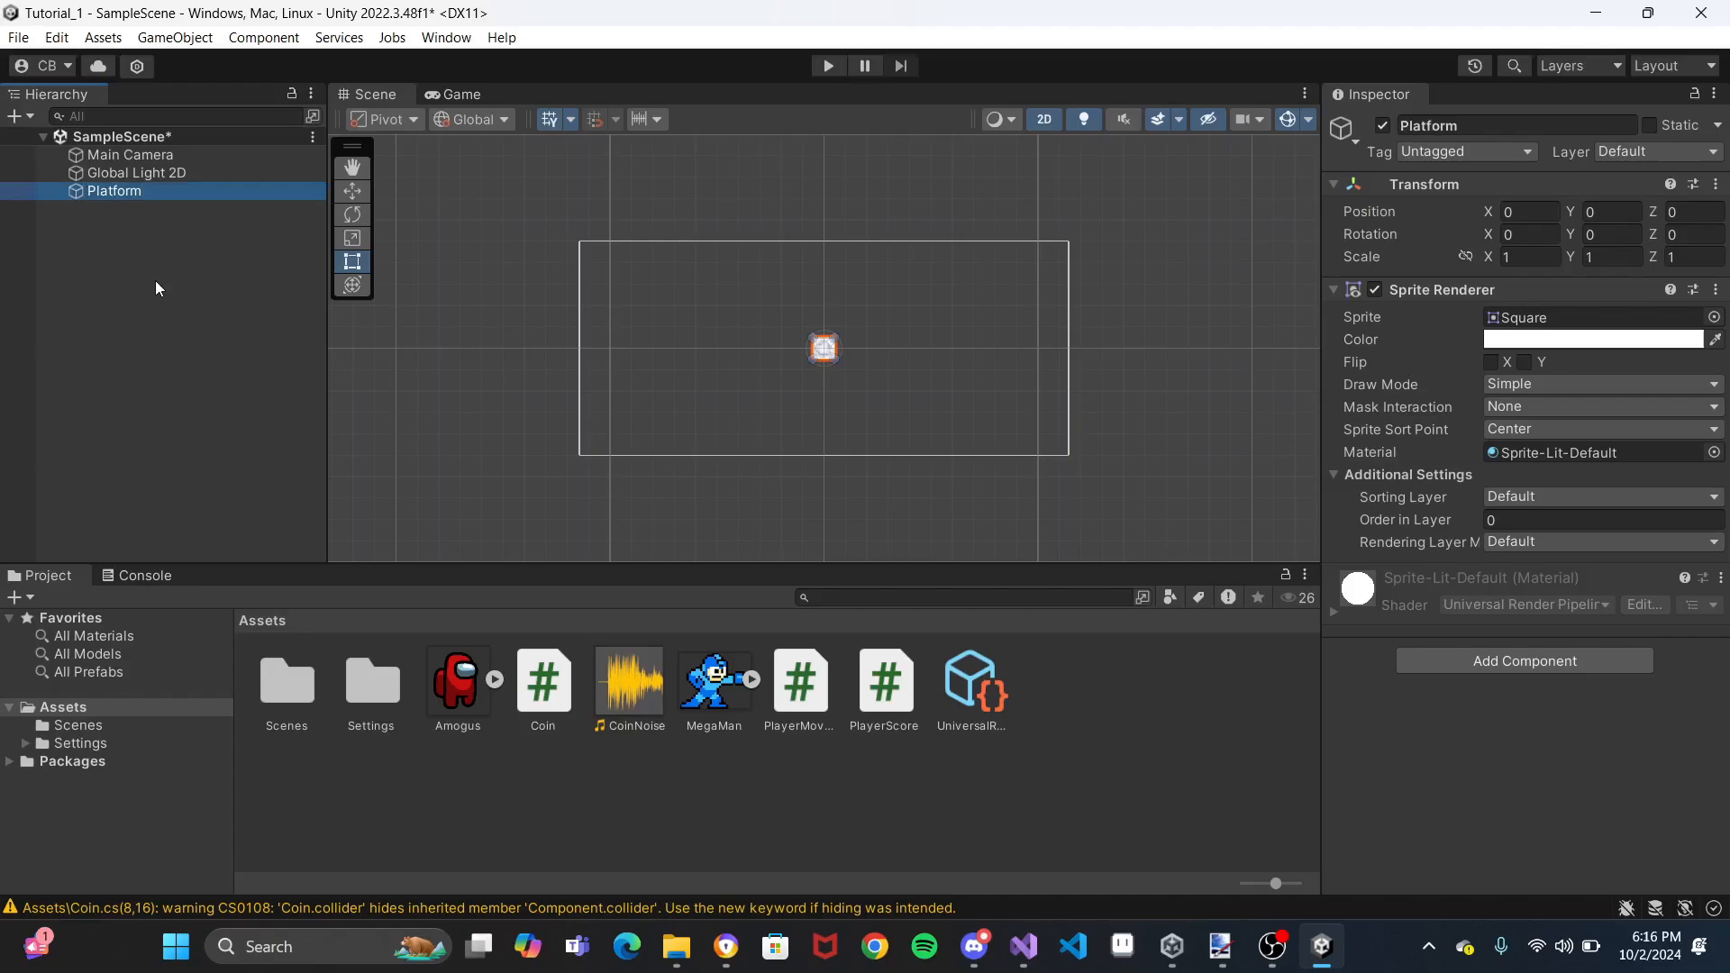
Check how the Platform appears in the Game view compared with the Scene view
{"action": "left_click", "coordinate": [134, 189]}
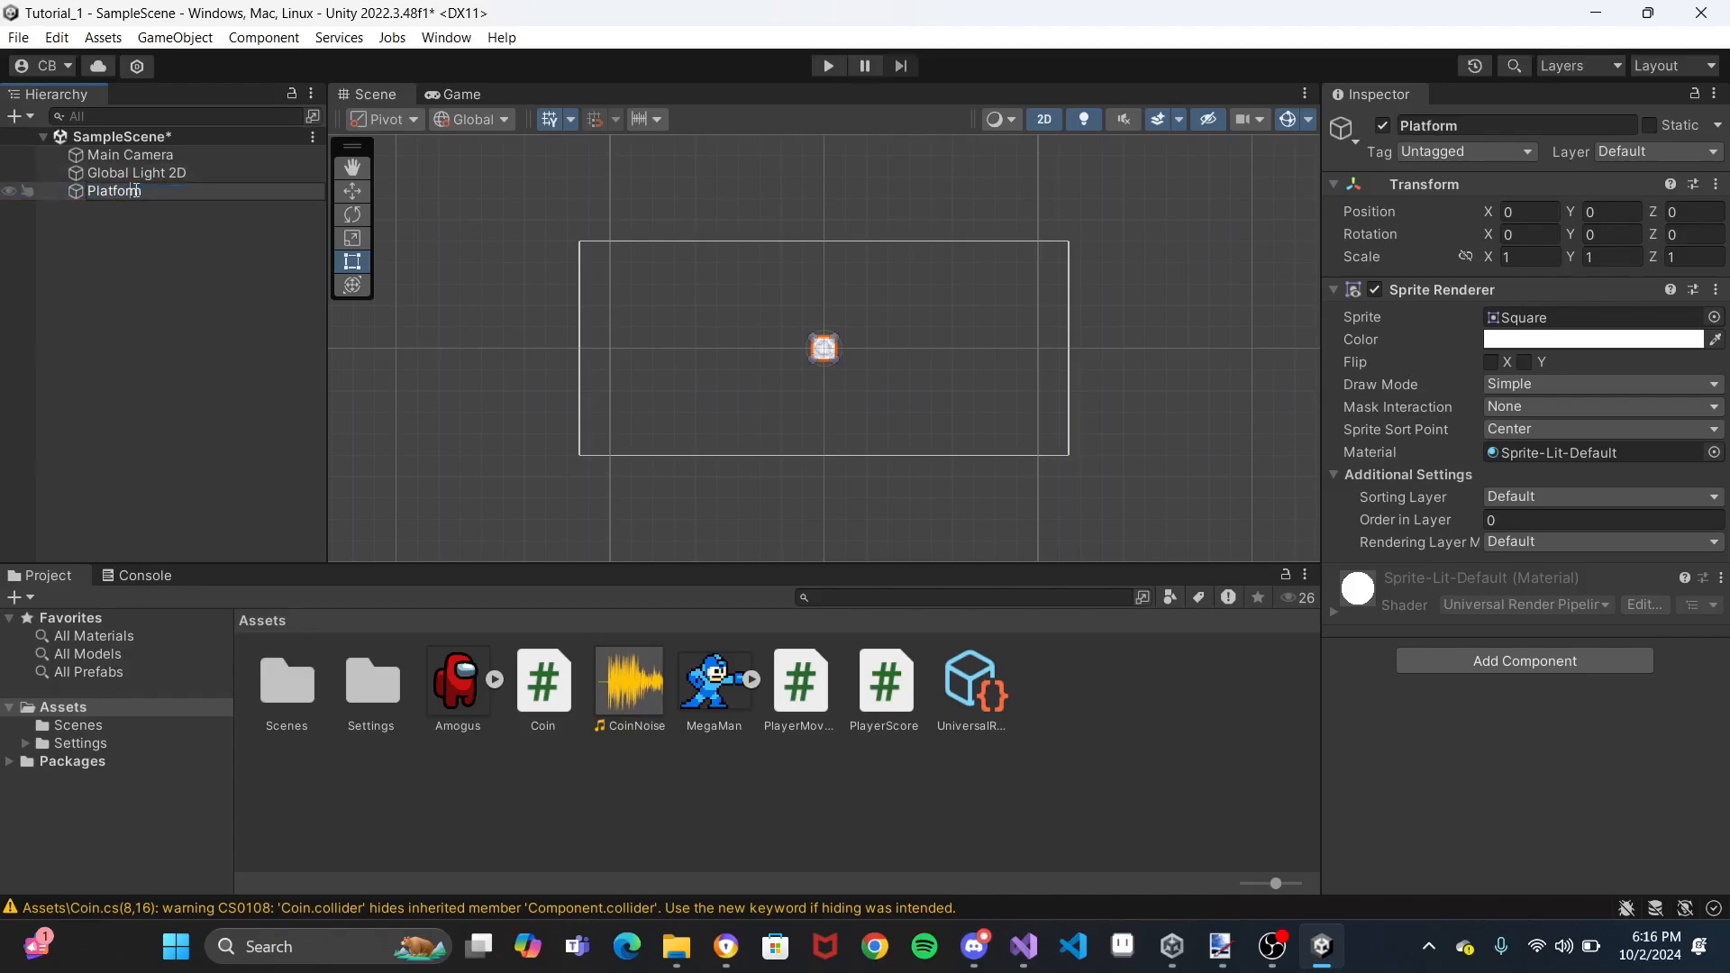
{"action": "left_click", "coordinate": [126, 267]}
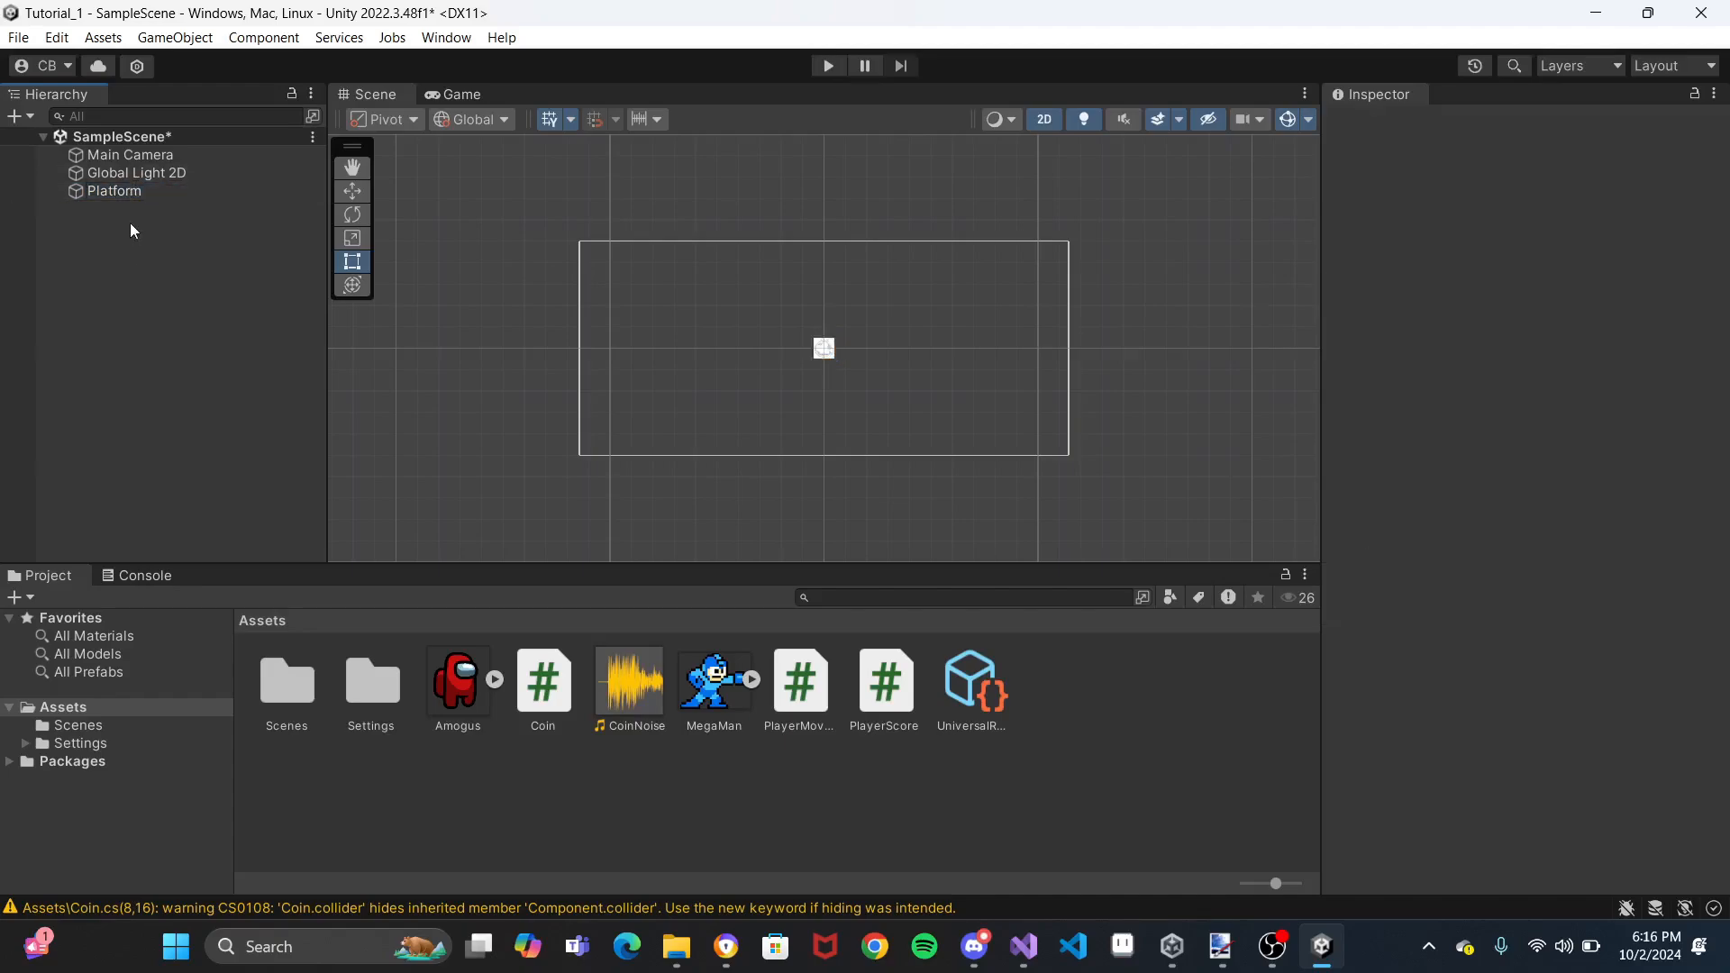
{"action": "left_click", "coordinate": [141, 192]}
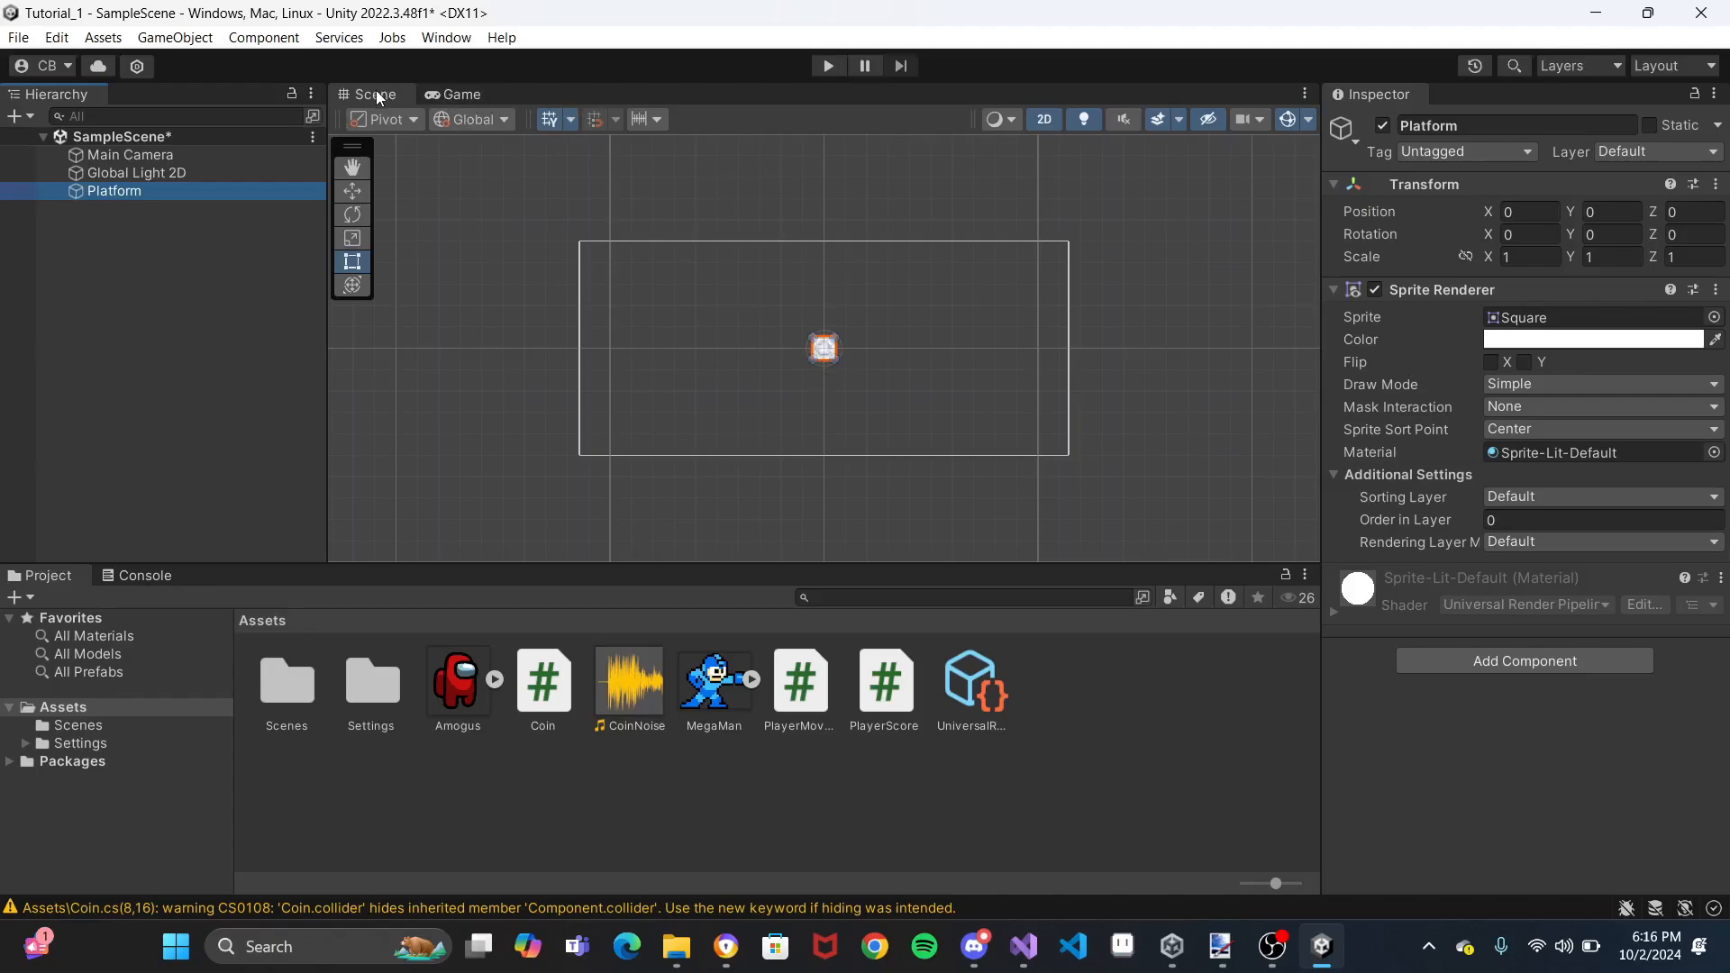
{"action": "left_click", "coordinate": [449, 95]}
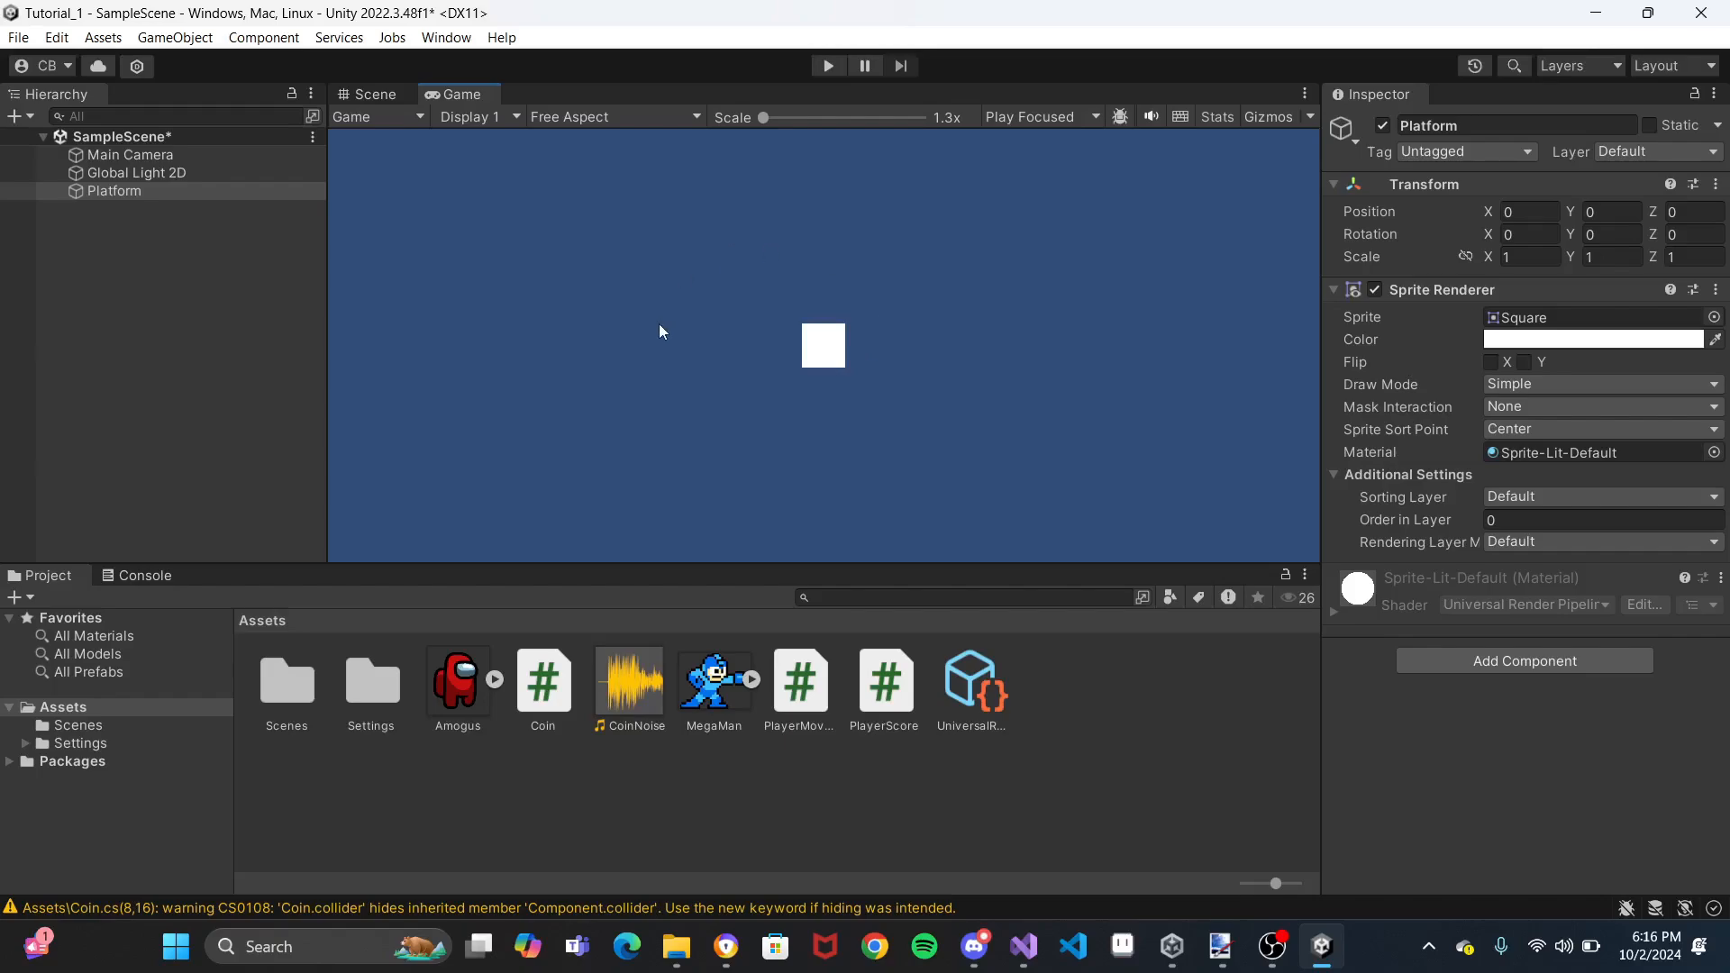
{"action": "left_click", "coordinate": [369, 94]}
Shift the Main Camera horizontally to about X 2.76 and back to about X 0.2
{"action": "left_click", "coordinate": [151, 157]}
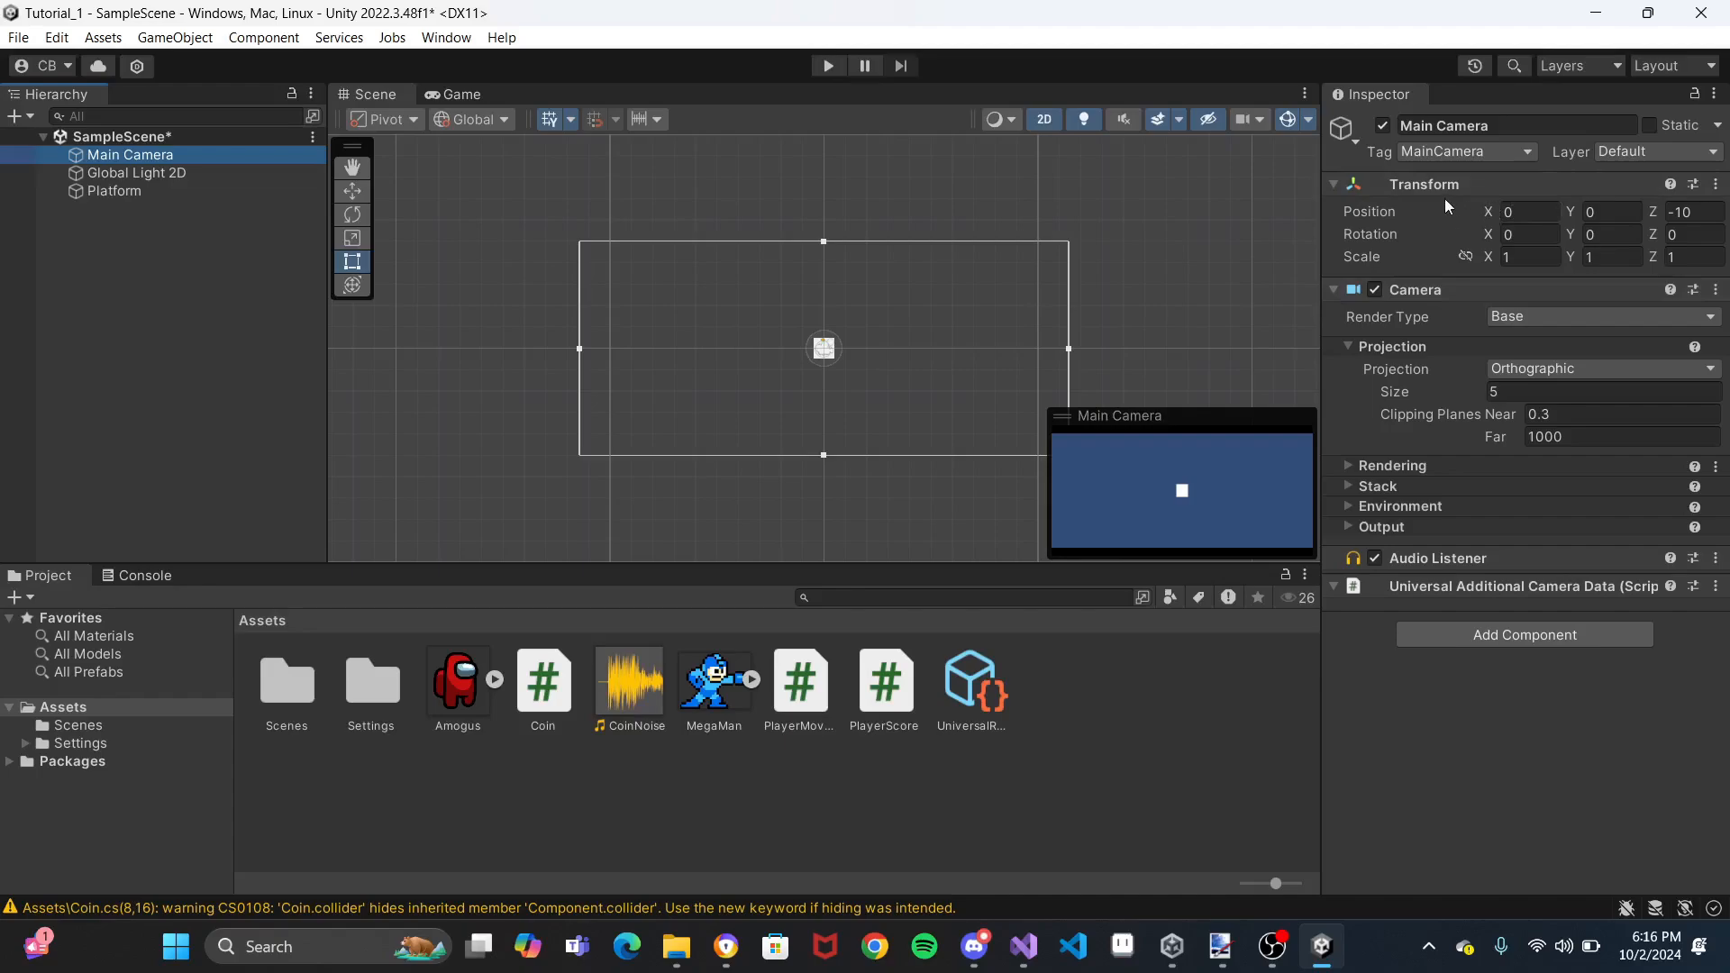
{"action": "left_click_drag", "start_coordinate": [1491, 210], "coordinate": [1600, 201]}
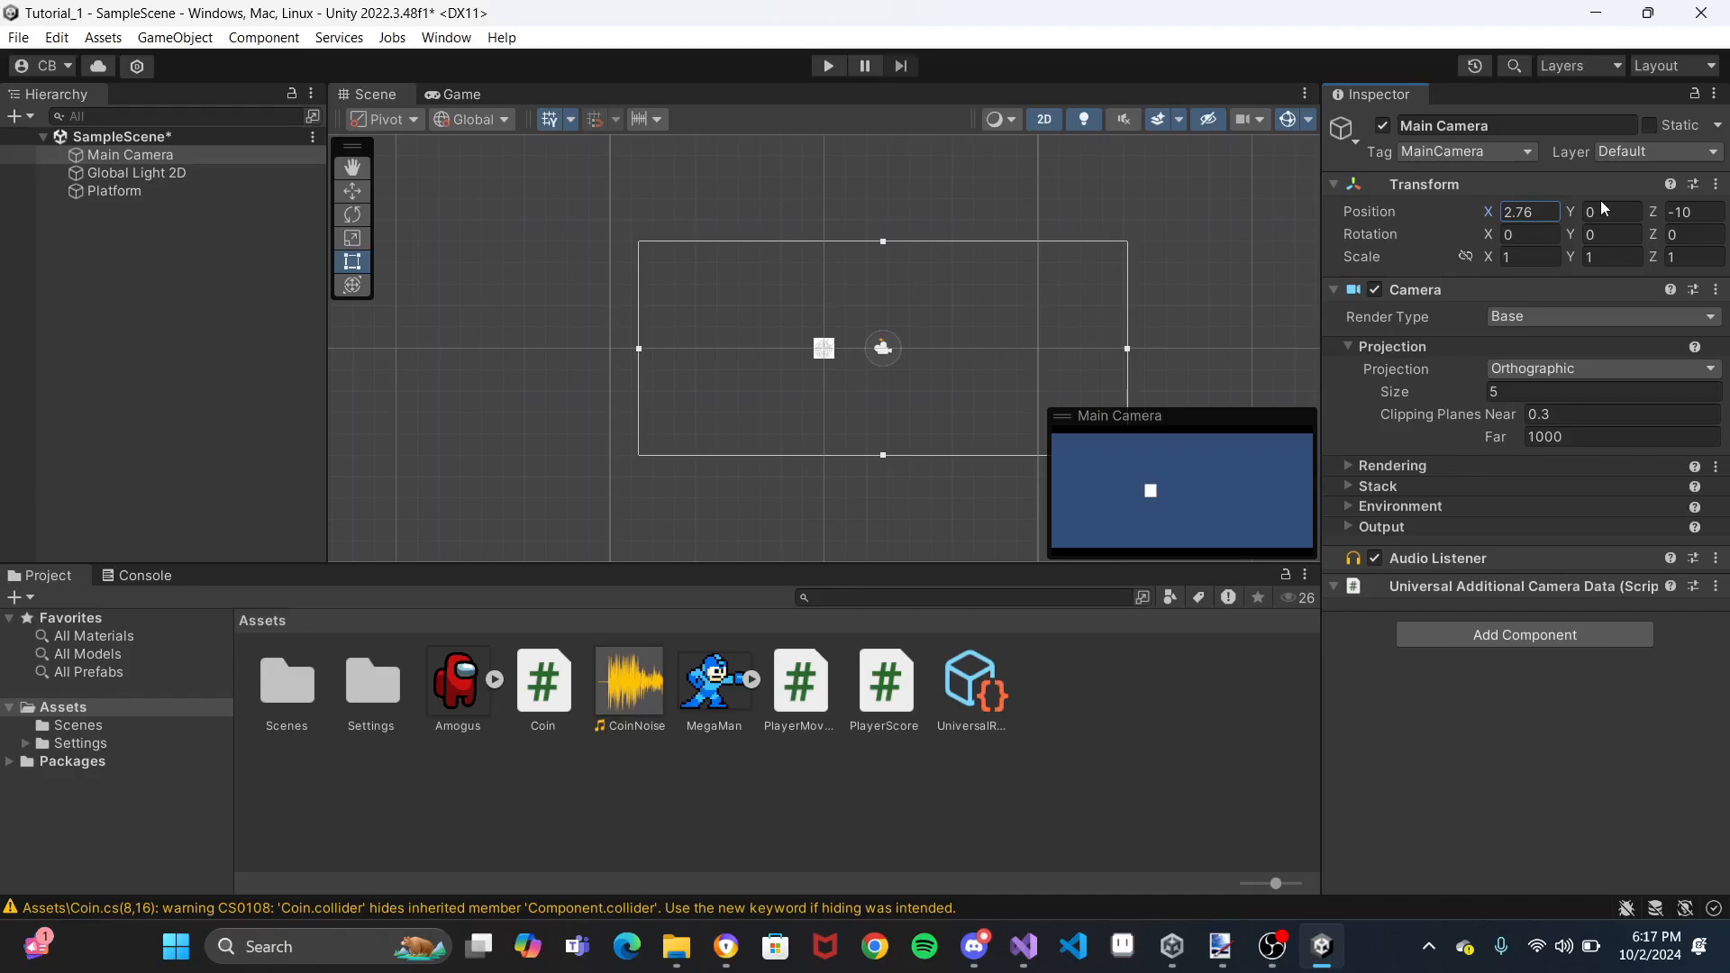
{"action": "left_click_drag", "start_coordinate": [1600, 200], "coordinate": [1510, 200]}
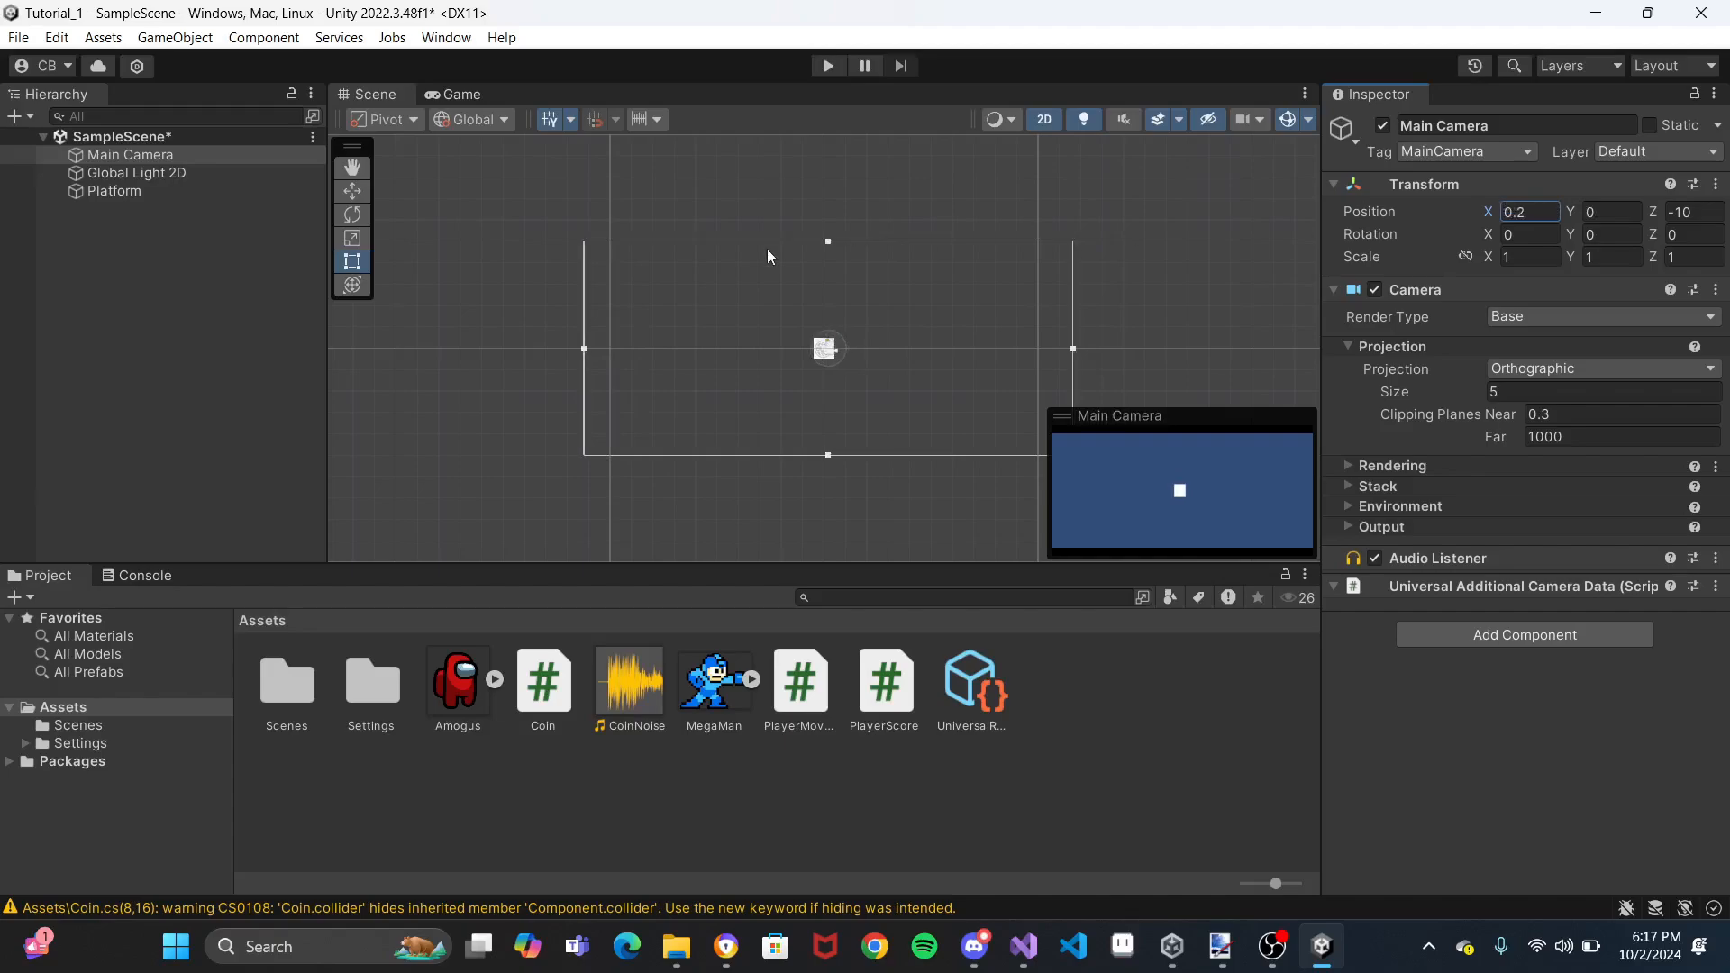
{"action": "right_click", "coordinate": [160, 337]}
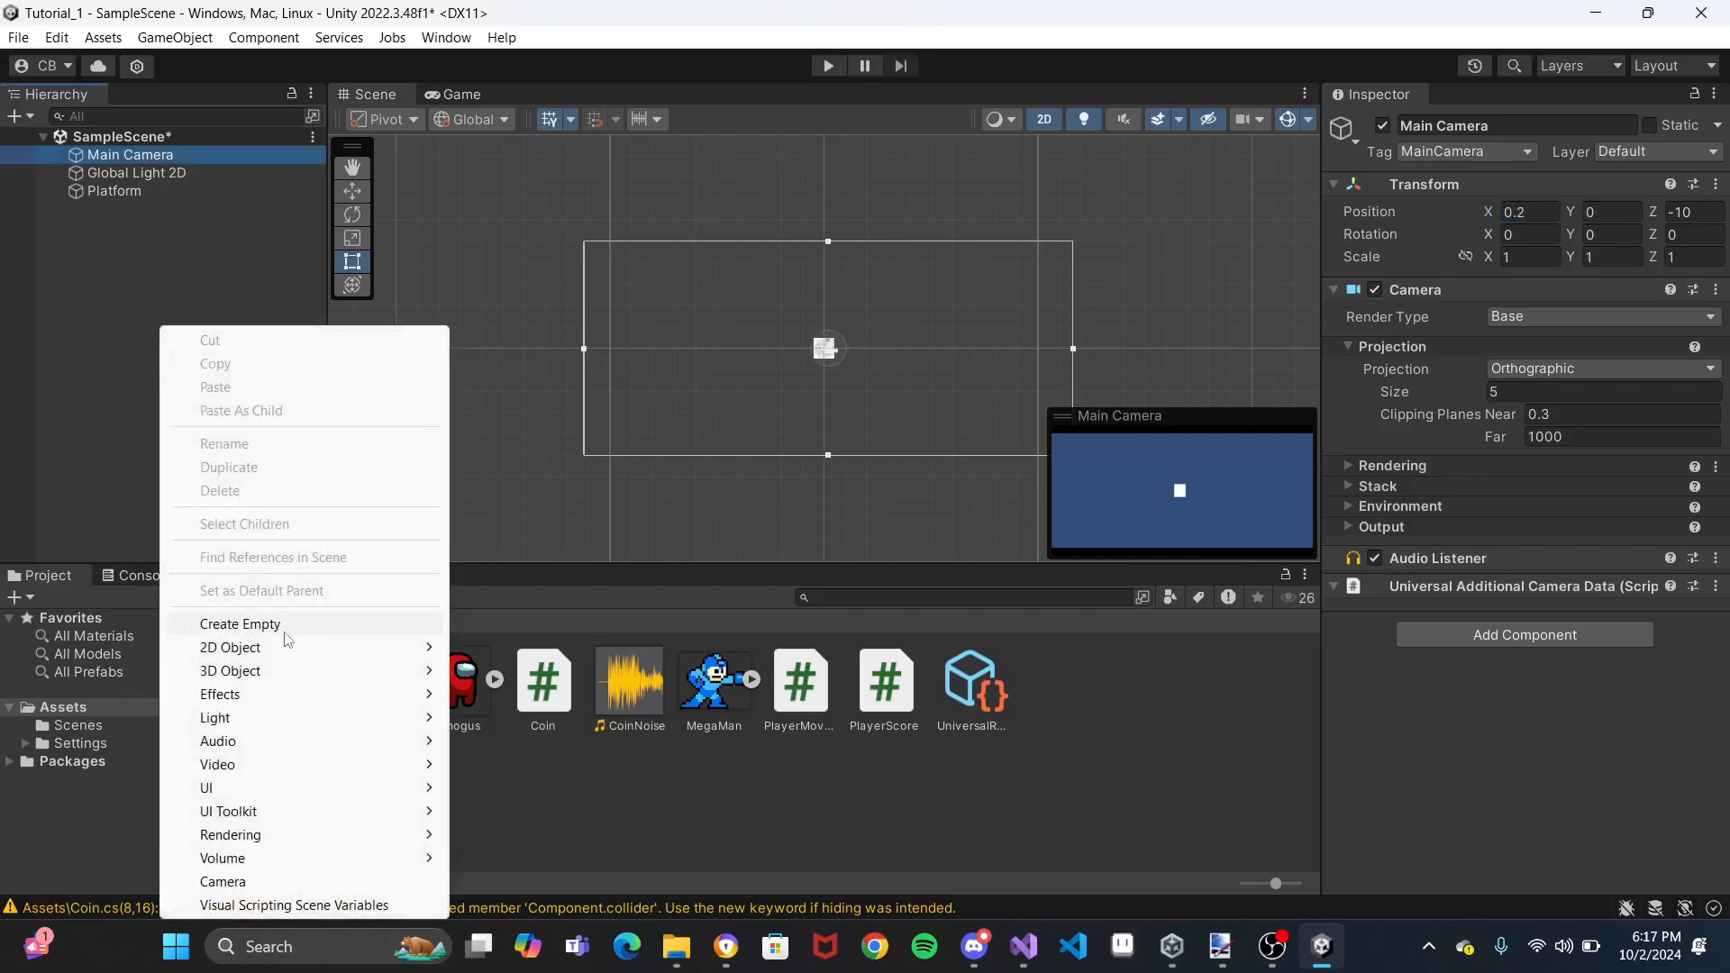
{"action": "mouse_move", "coordinate": [287, 647]}
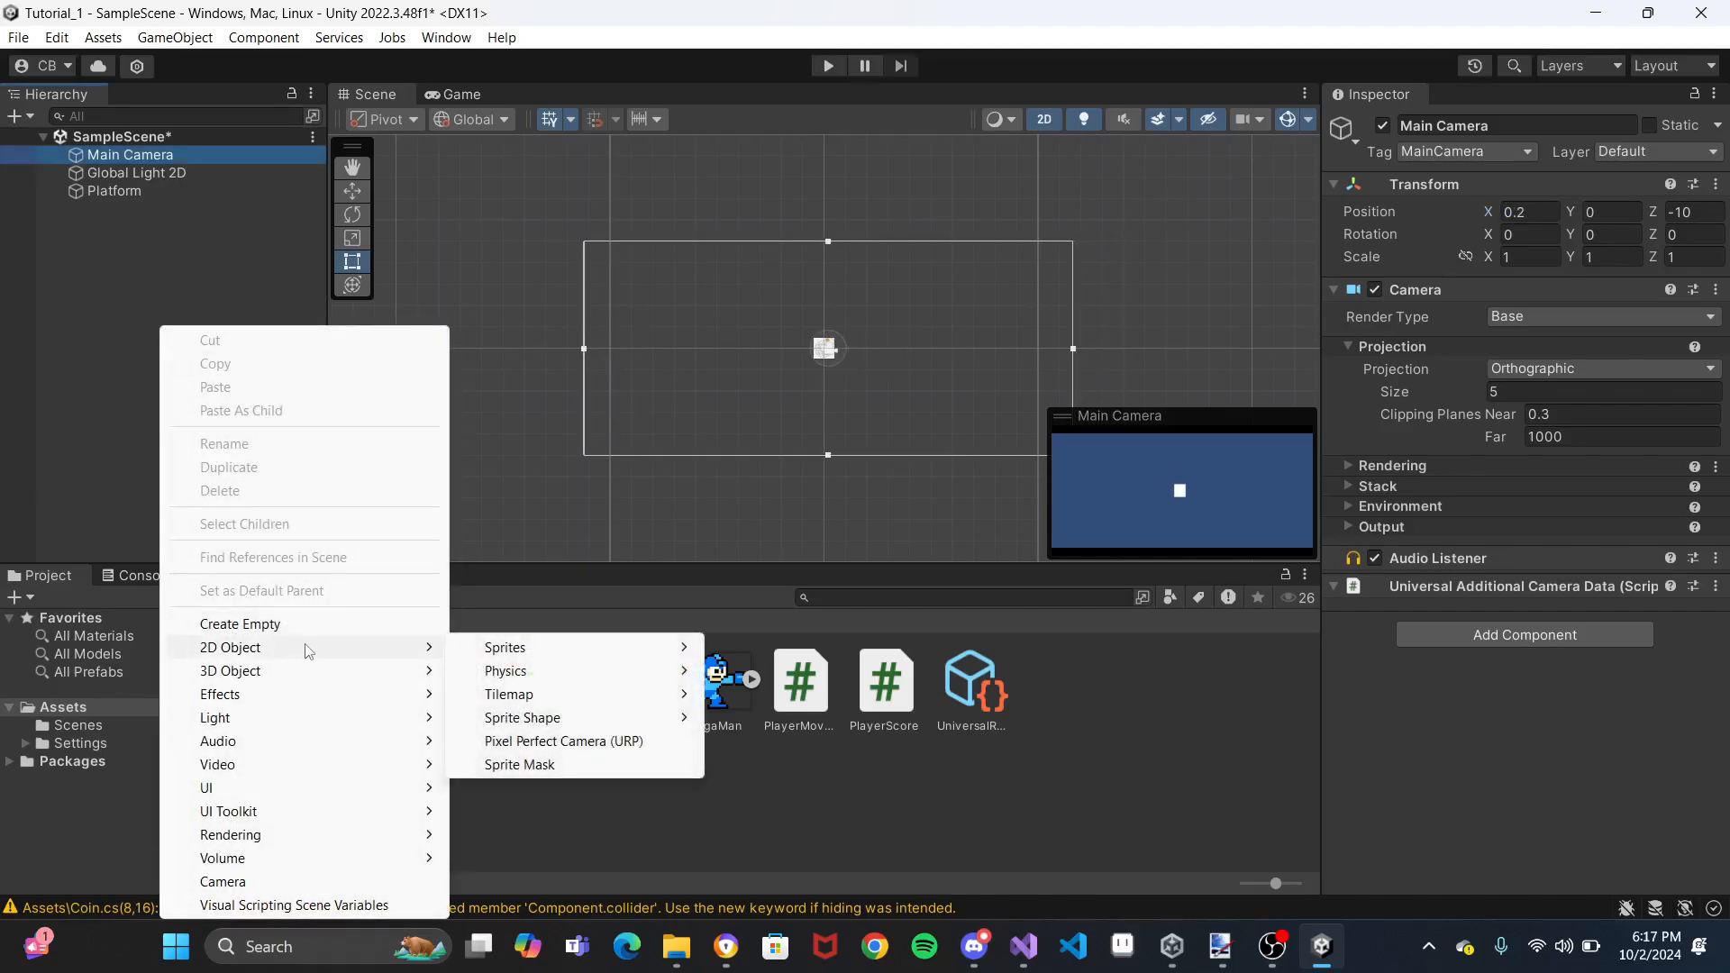
{"action": "mouse_move", "coordinate": [487, 656]}
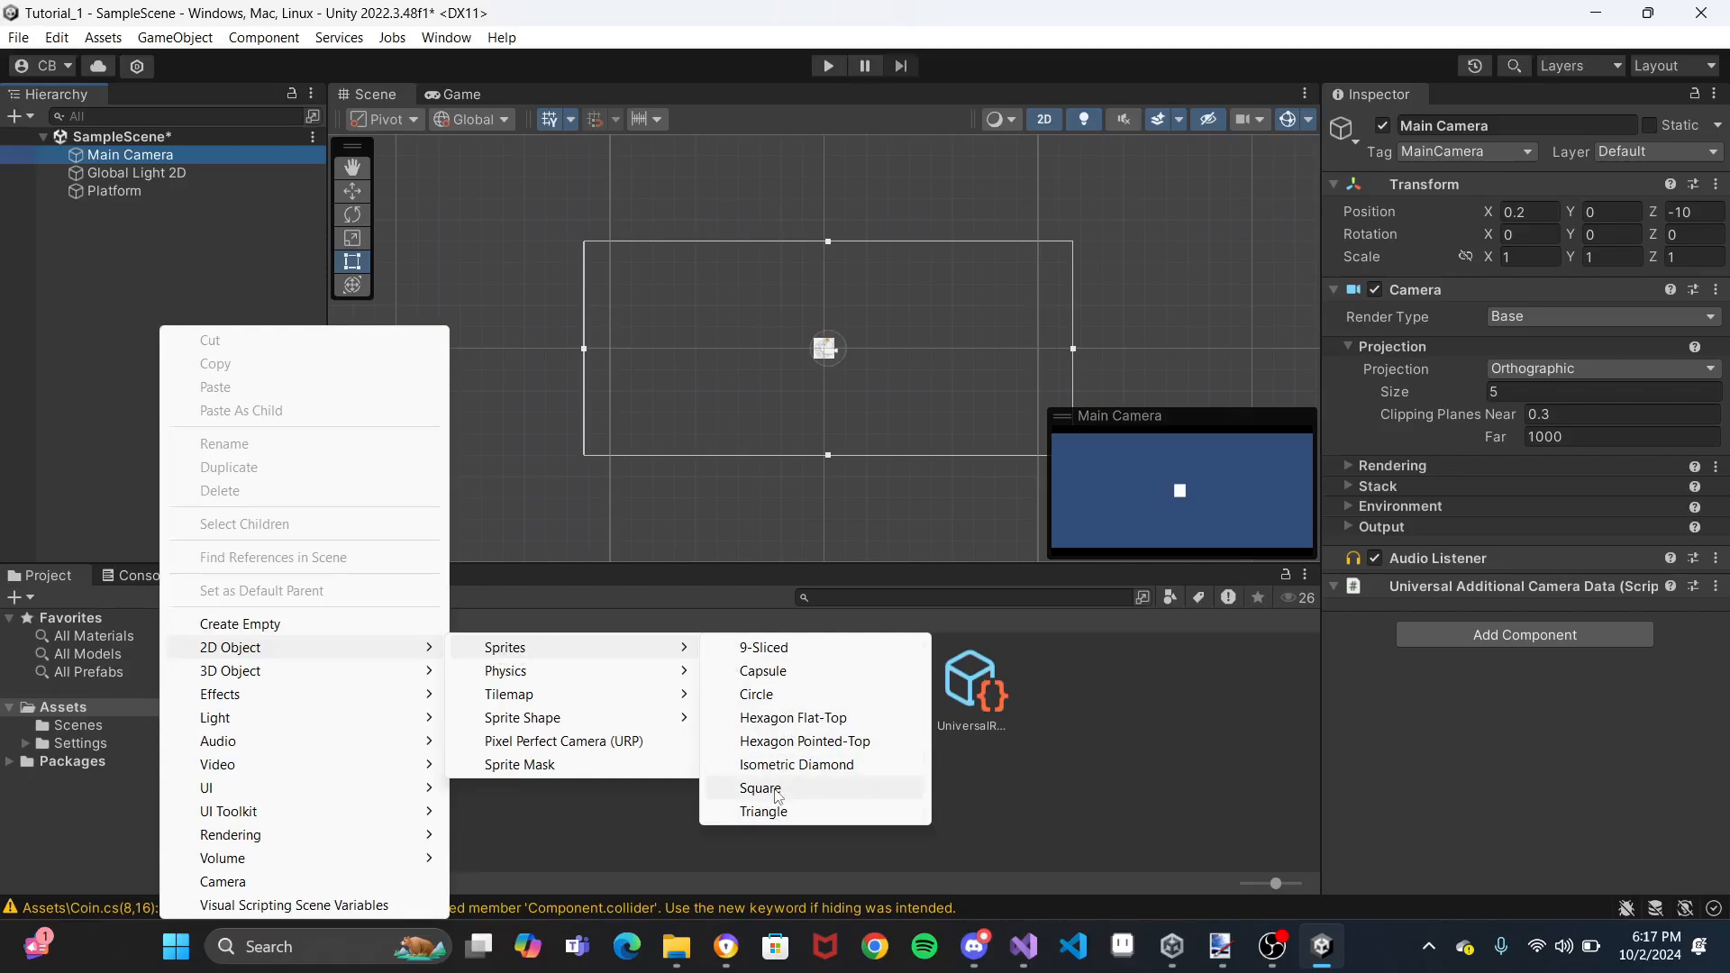
{"action": "left_click", "coordinate": [224, 238]}
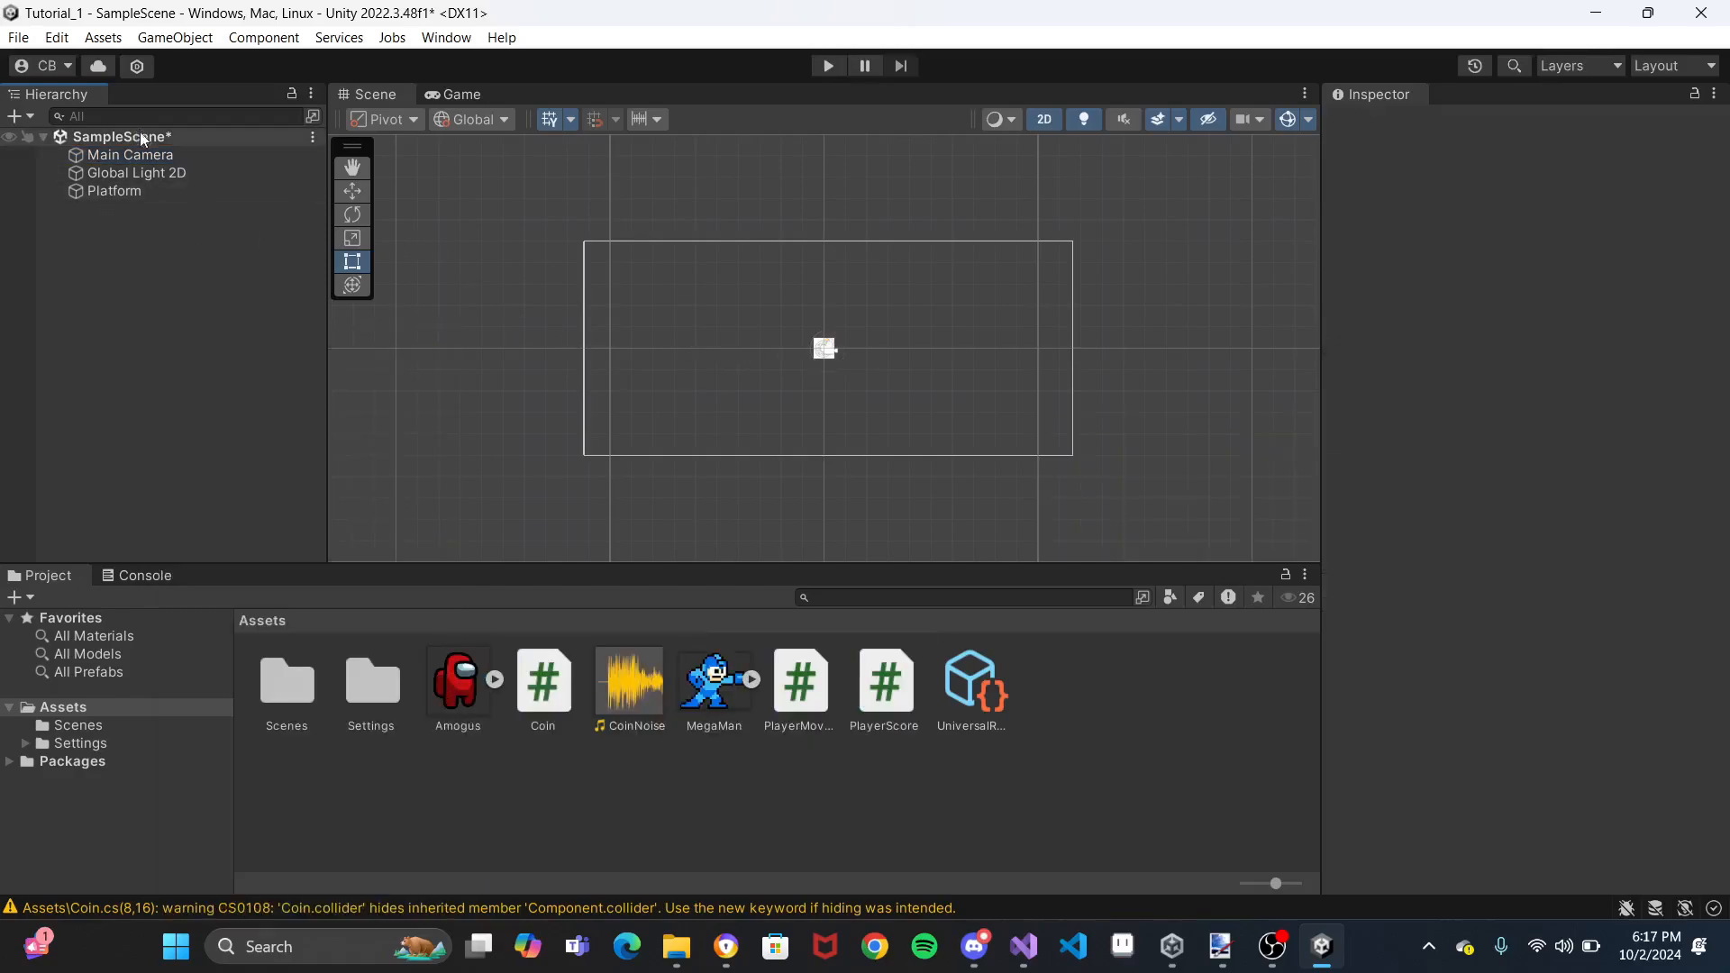
Try X positions of about -1.01, -2.6 and -1.7 for the Main Camera
{"action": "left_click", "coordinate": [137, 155]}
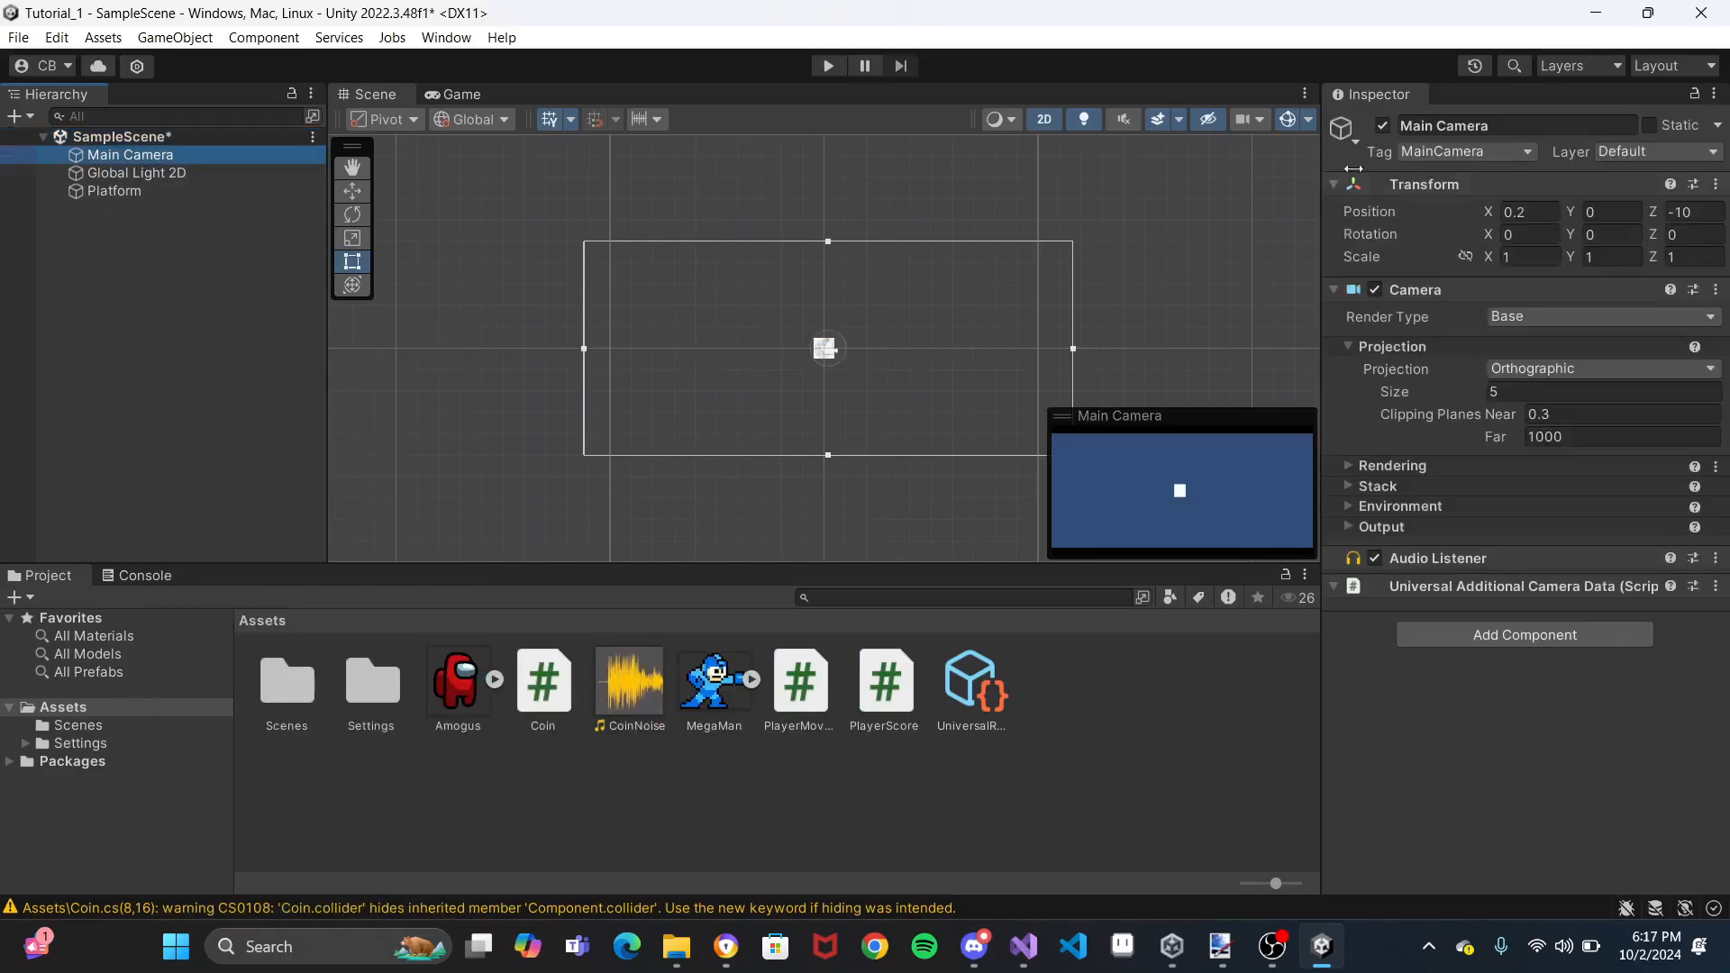
{"action": "left_click_drag", "start_coordinate": [1494, 211], "coordinate": [1453, 198]}
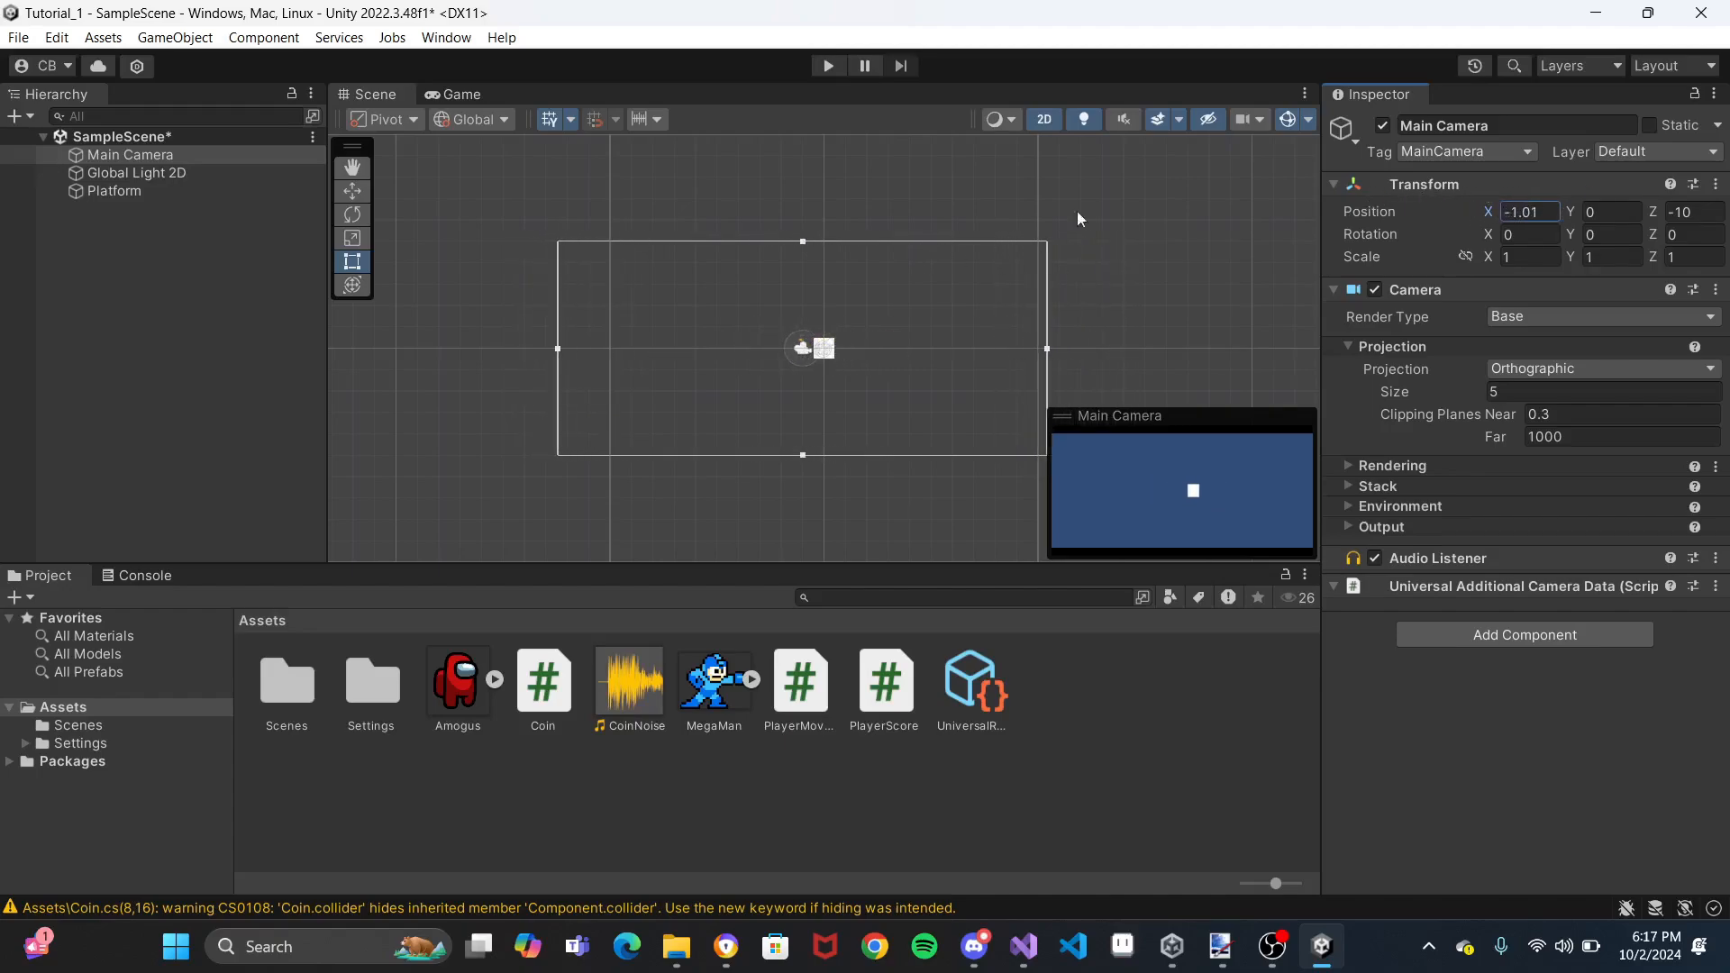
{"action": "left_click_drag", "start_coordinate": [1487, 212], "coordinate": [1445, 175]}
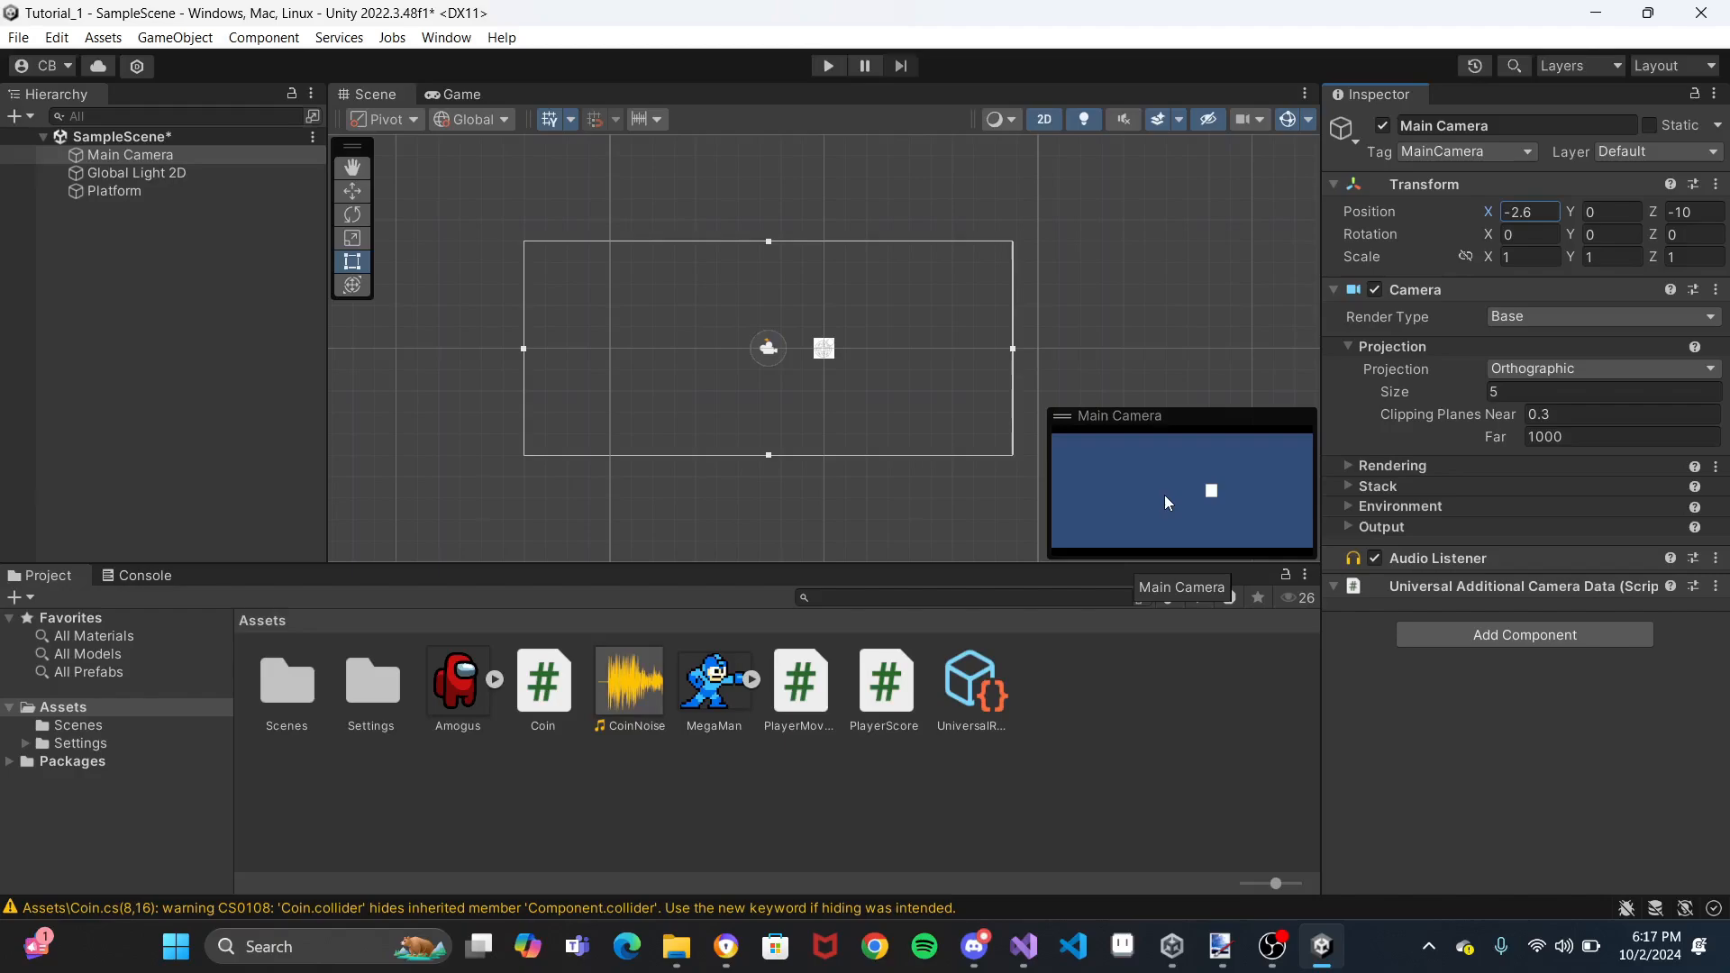
{"action": "left_click_drag", "start_coordinate": [1492, 215], "coordinate": [1675, 208]}
{"action": "key", "text": "ctrl+z"}
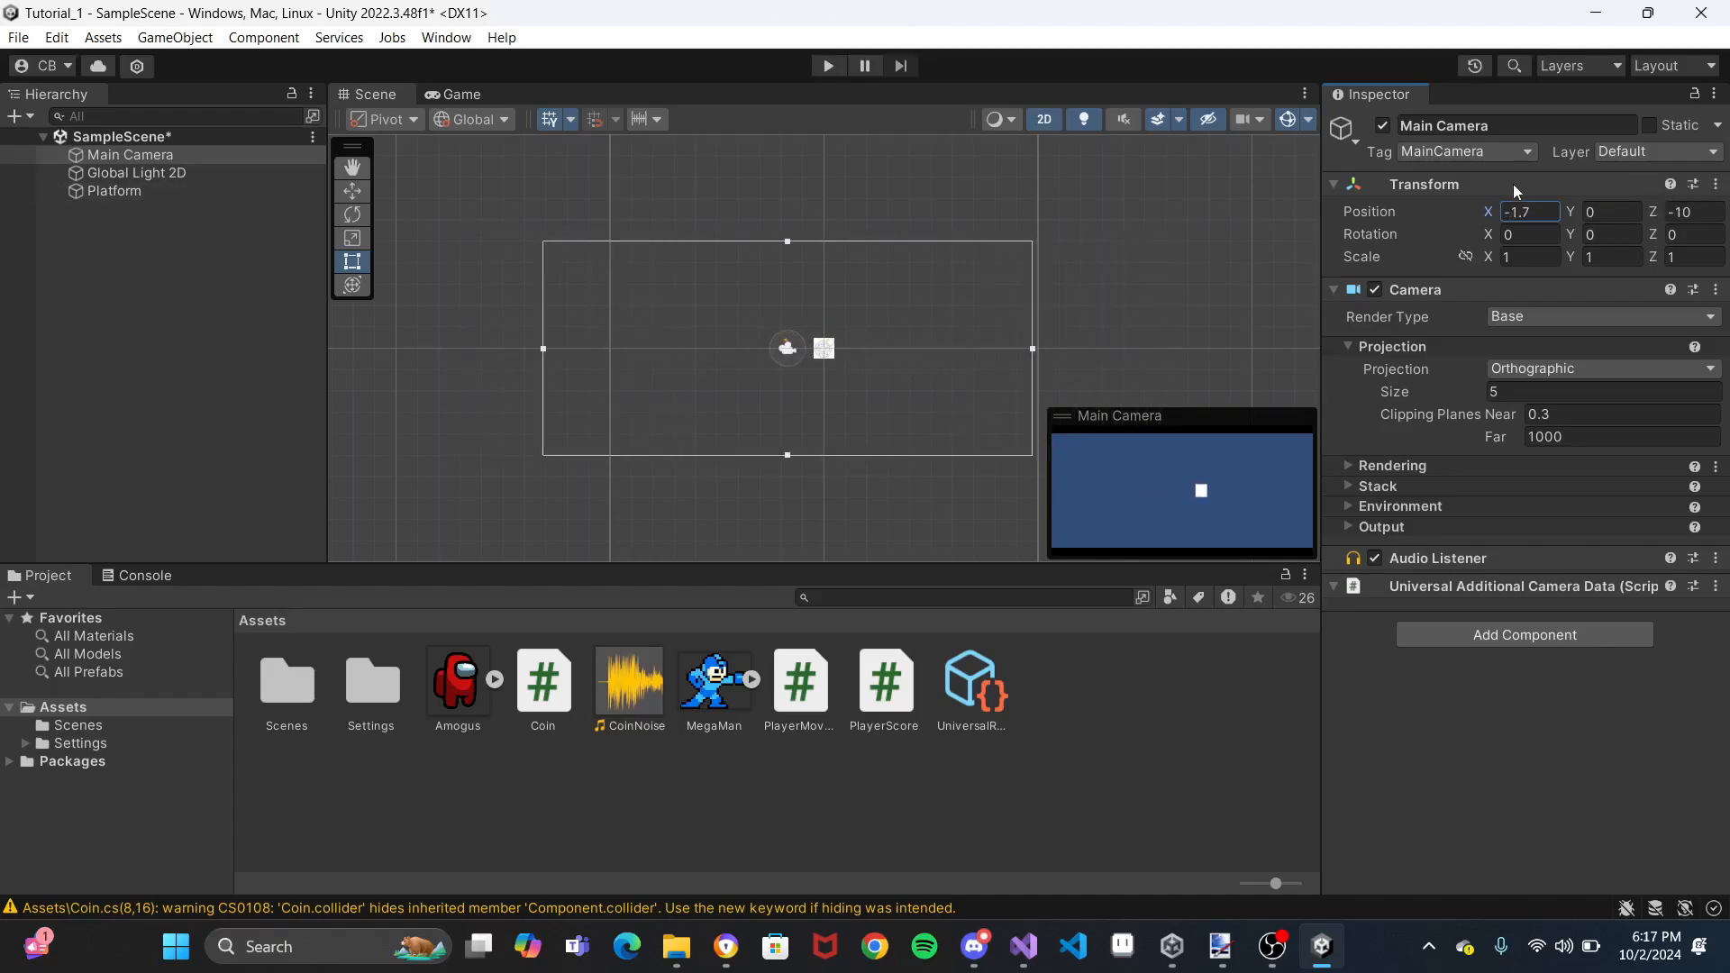
Reset the Main Camera's Transform component to its default values
{"action": "left_click", "coordinate": [1715, 184]}
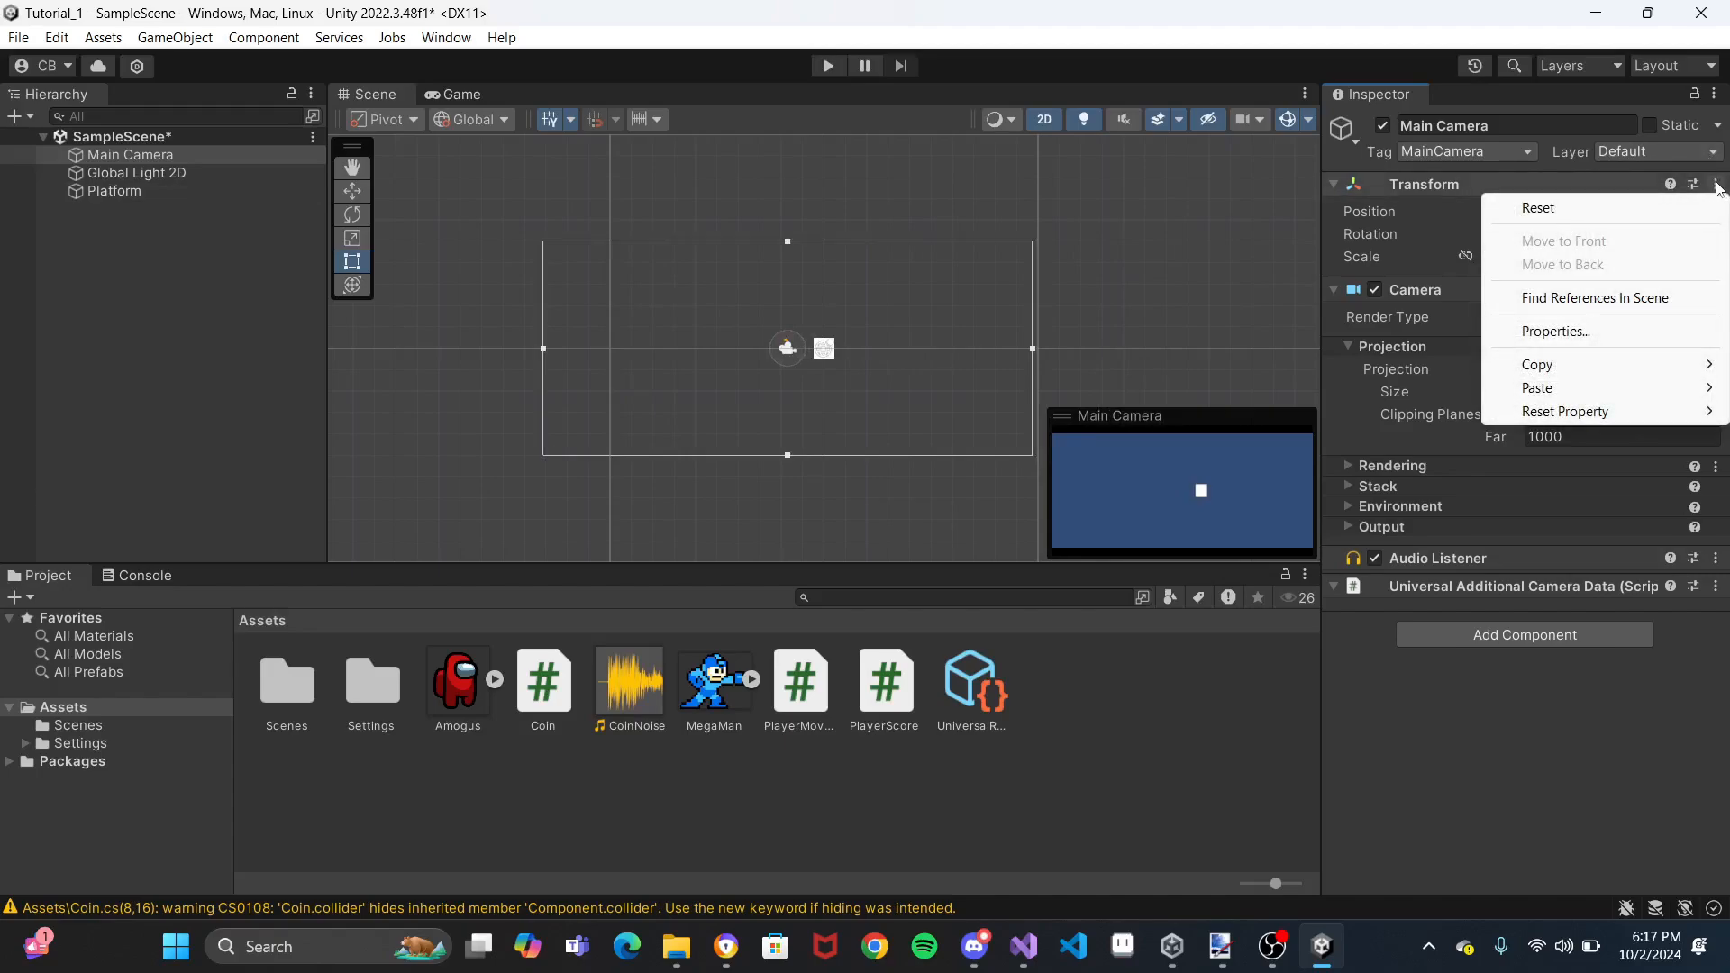
{"action": "left_click", "coordinate": [1615, 207]}
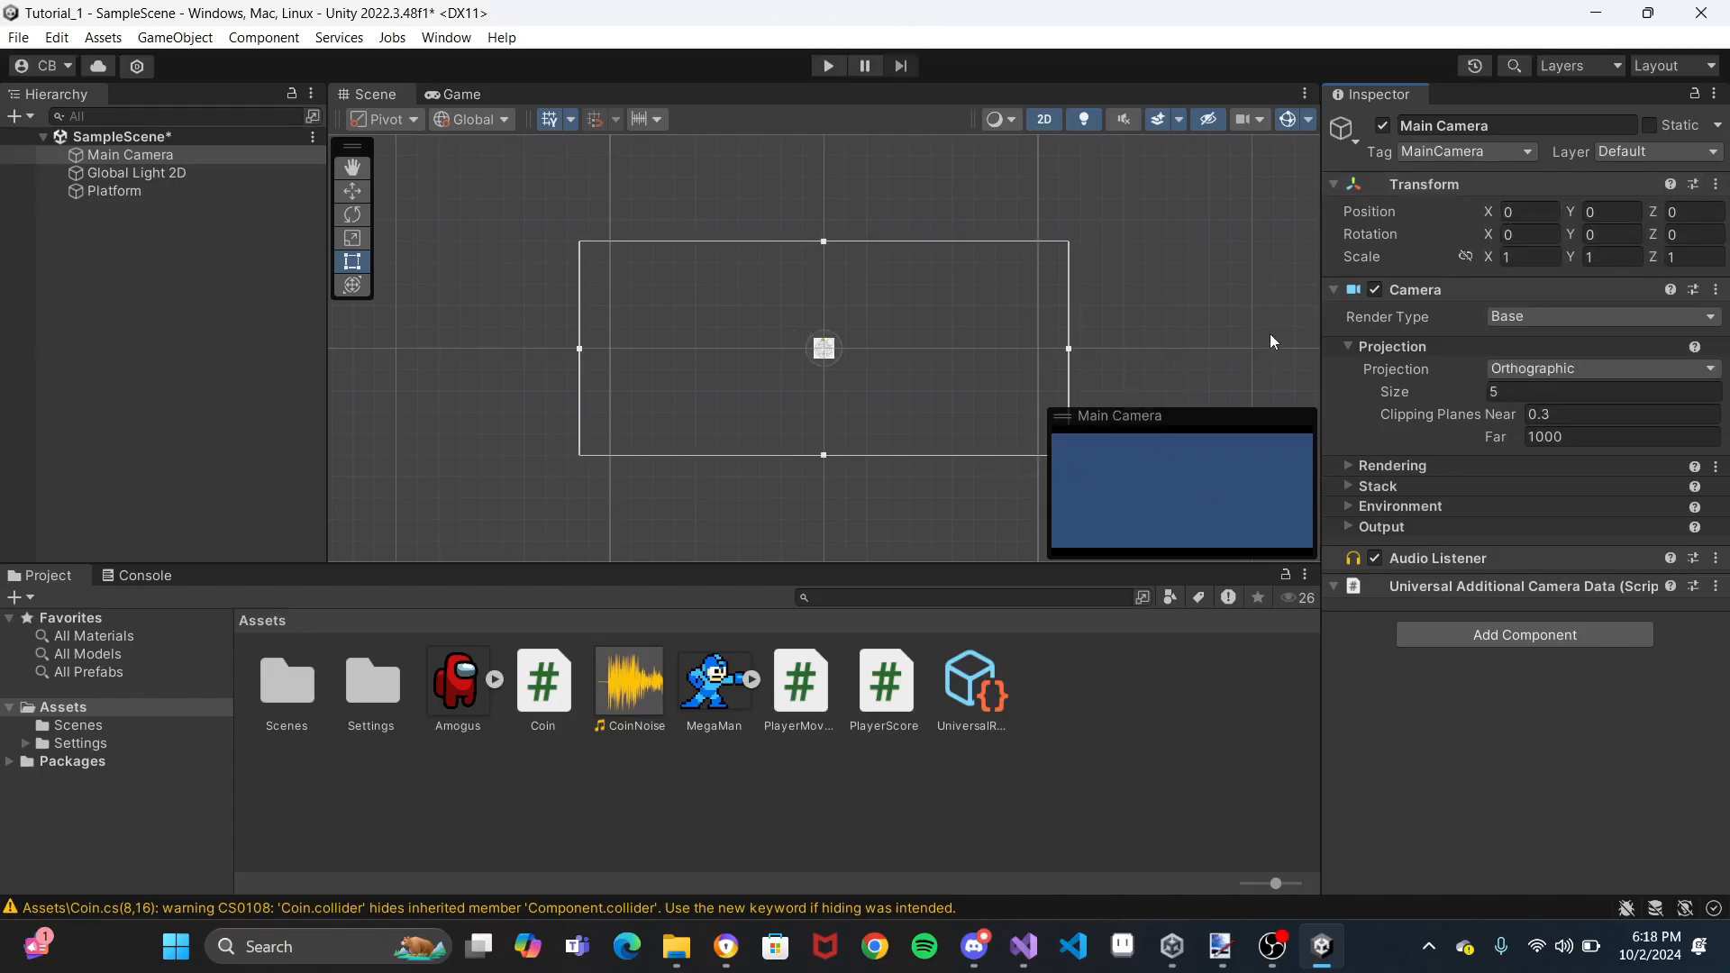
{"action": "left_click", "coordinate": [1439, 183]}
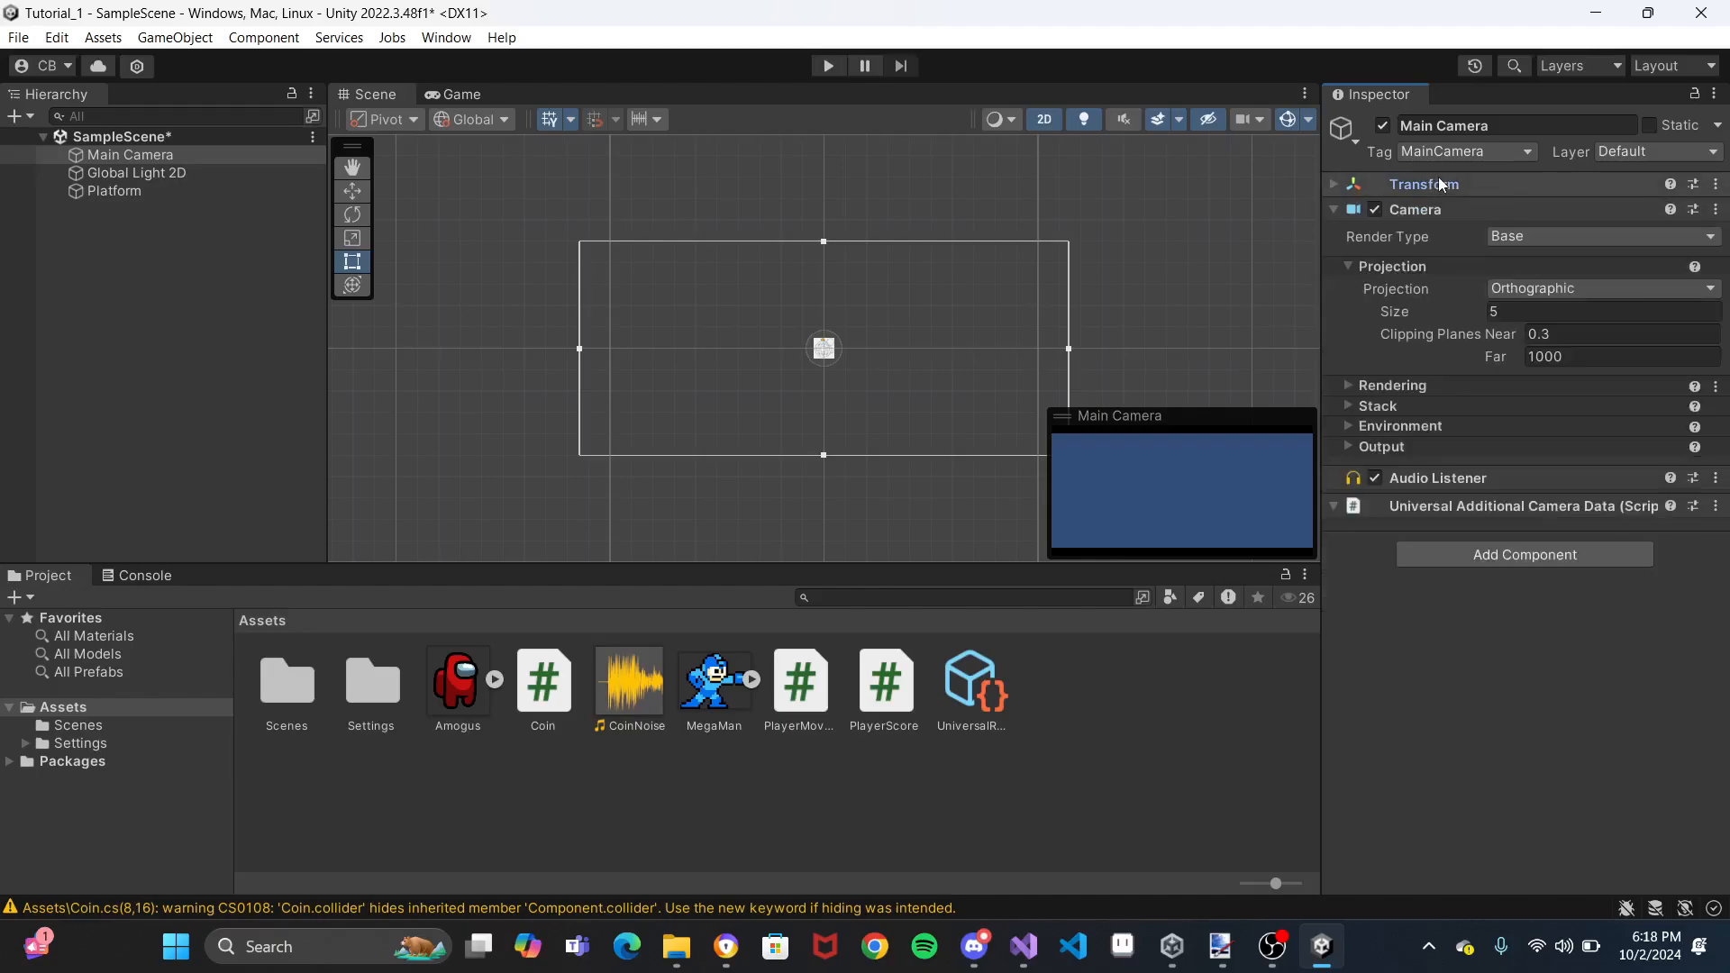
{"action": "left_click", "coordinate": [1413, 180]}
Undo the Main Camera's Transform reset and the camera moves made just before it
{"action": "key", "text": "ctrl+z"}
{"action": "key", "text": "ctrl+z"}
{"action": "key", "text": "ctrl+z"}
{"action": "key", "text": "ctrl+z"}
{"action": "key", "text": "ctrl+z"}
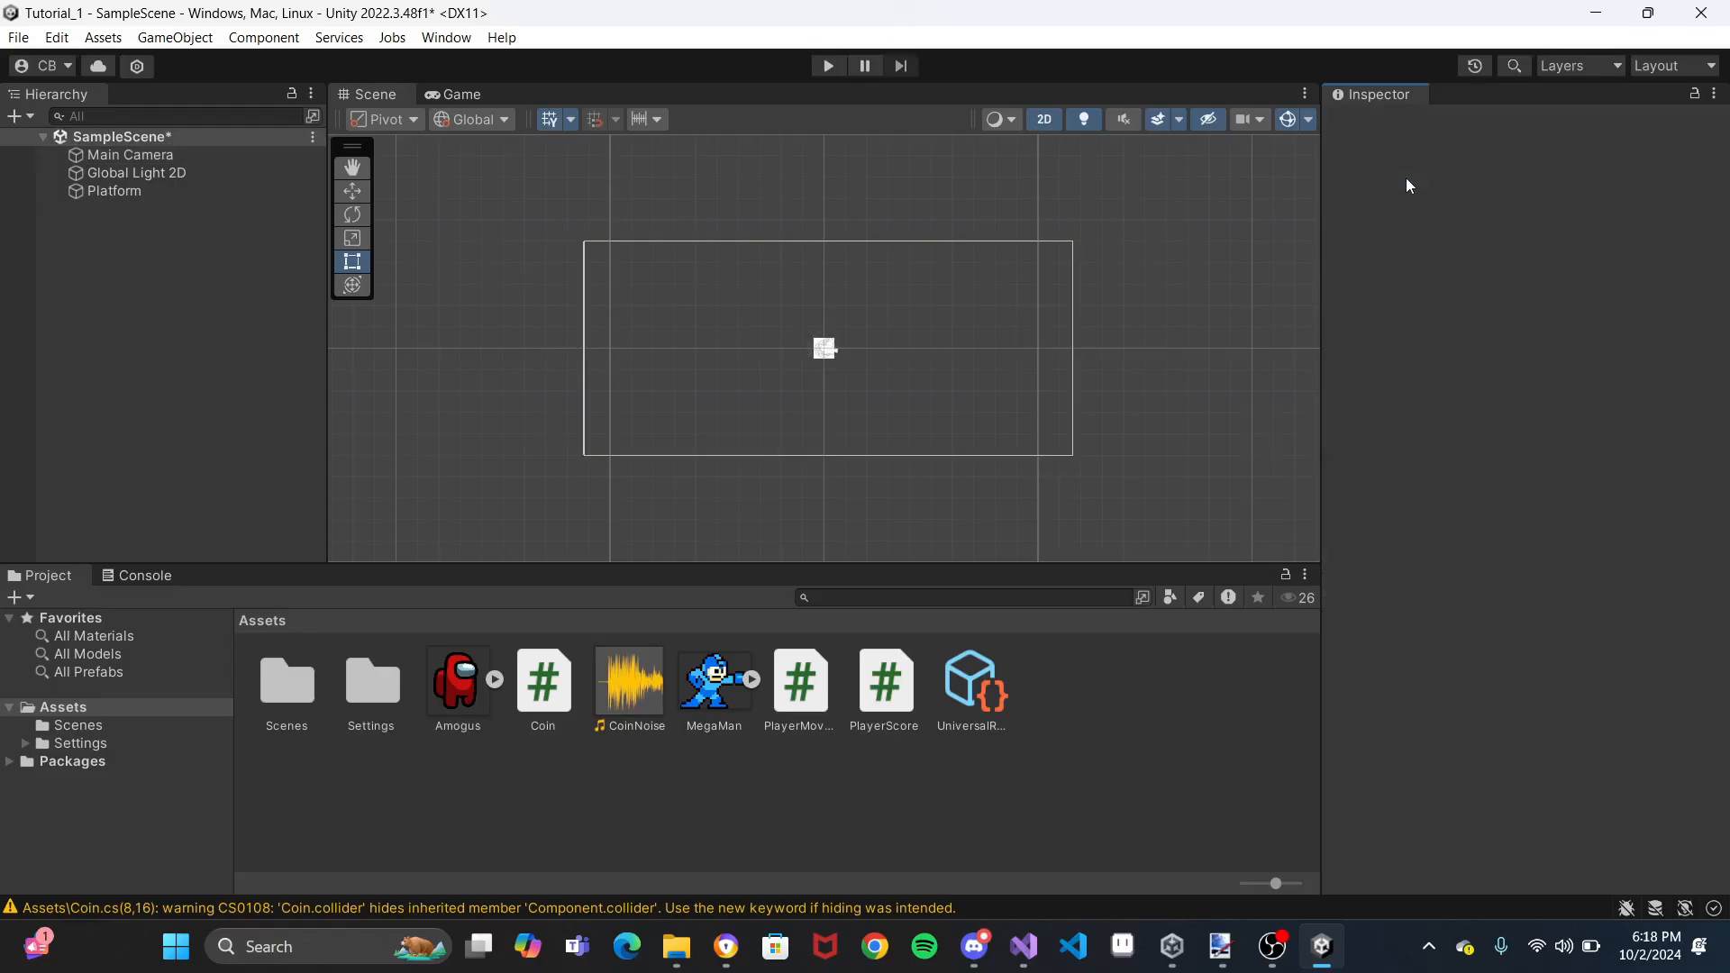
Set the Main Camera's X position to 0
{"action": "left_click", "coordinate": [155, 155]}
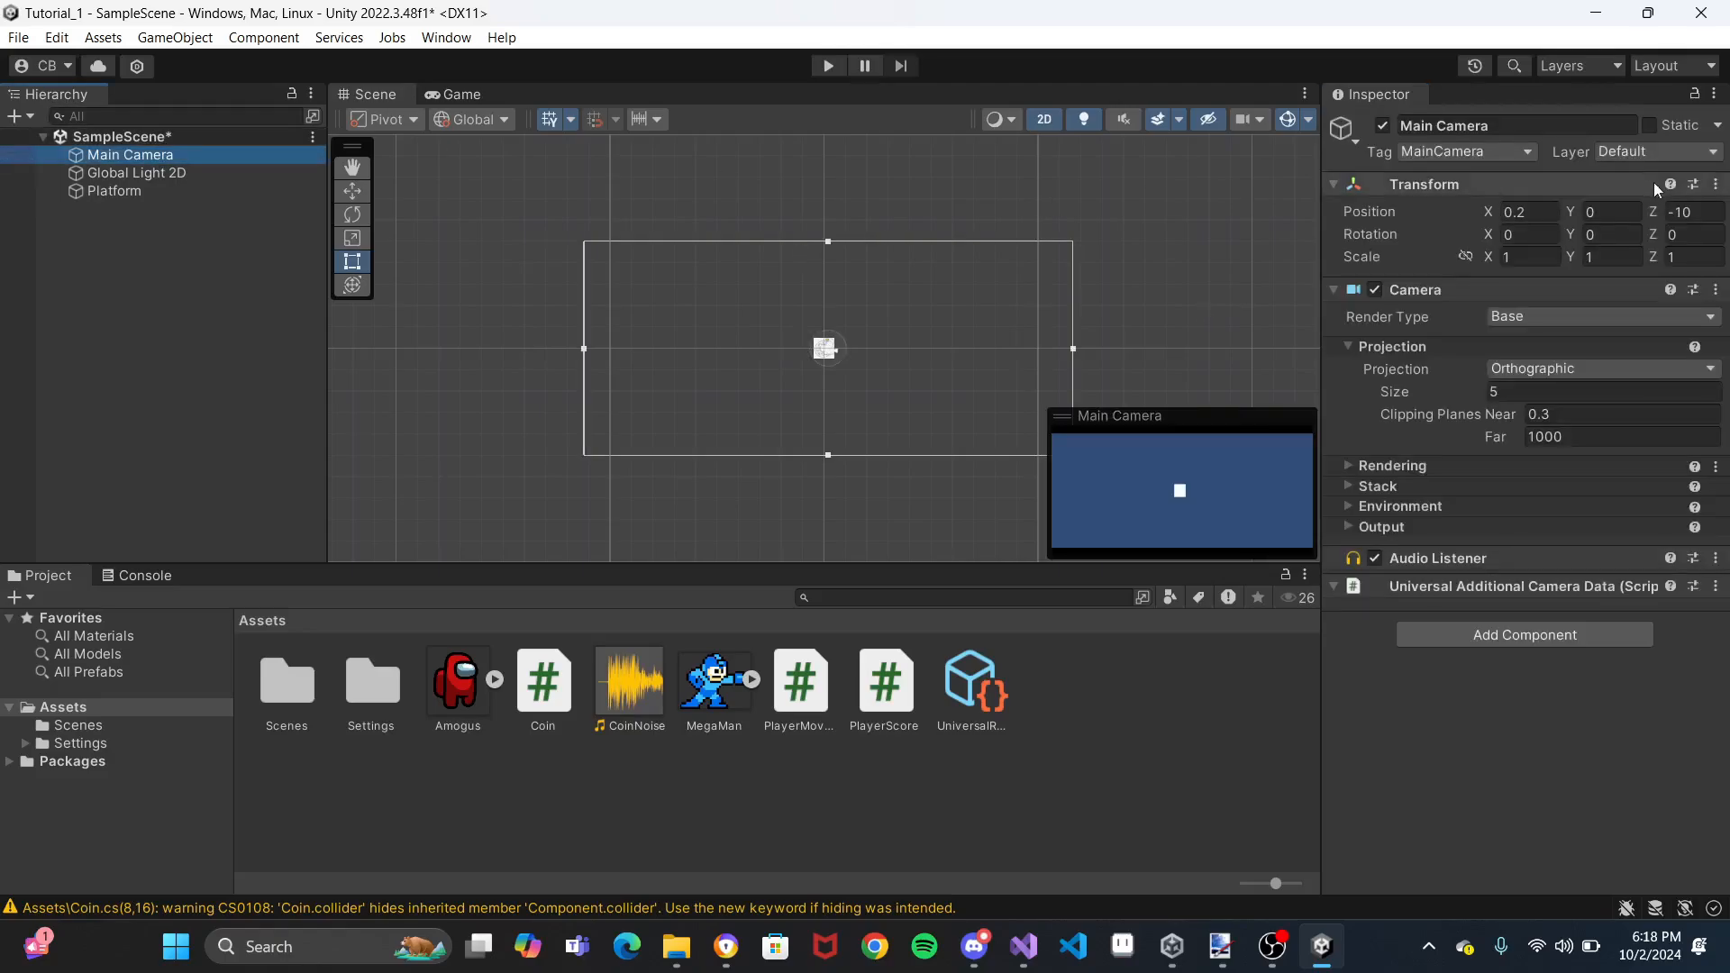
{"action": "left_click", "coordinate": [1535, 218]}
{"action": "key", "text": "BackSpace"}
{"action": "key", "text": "BackSpace"}
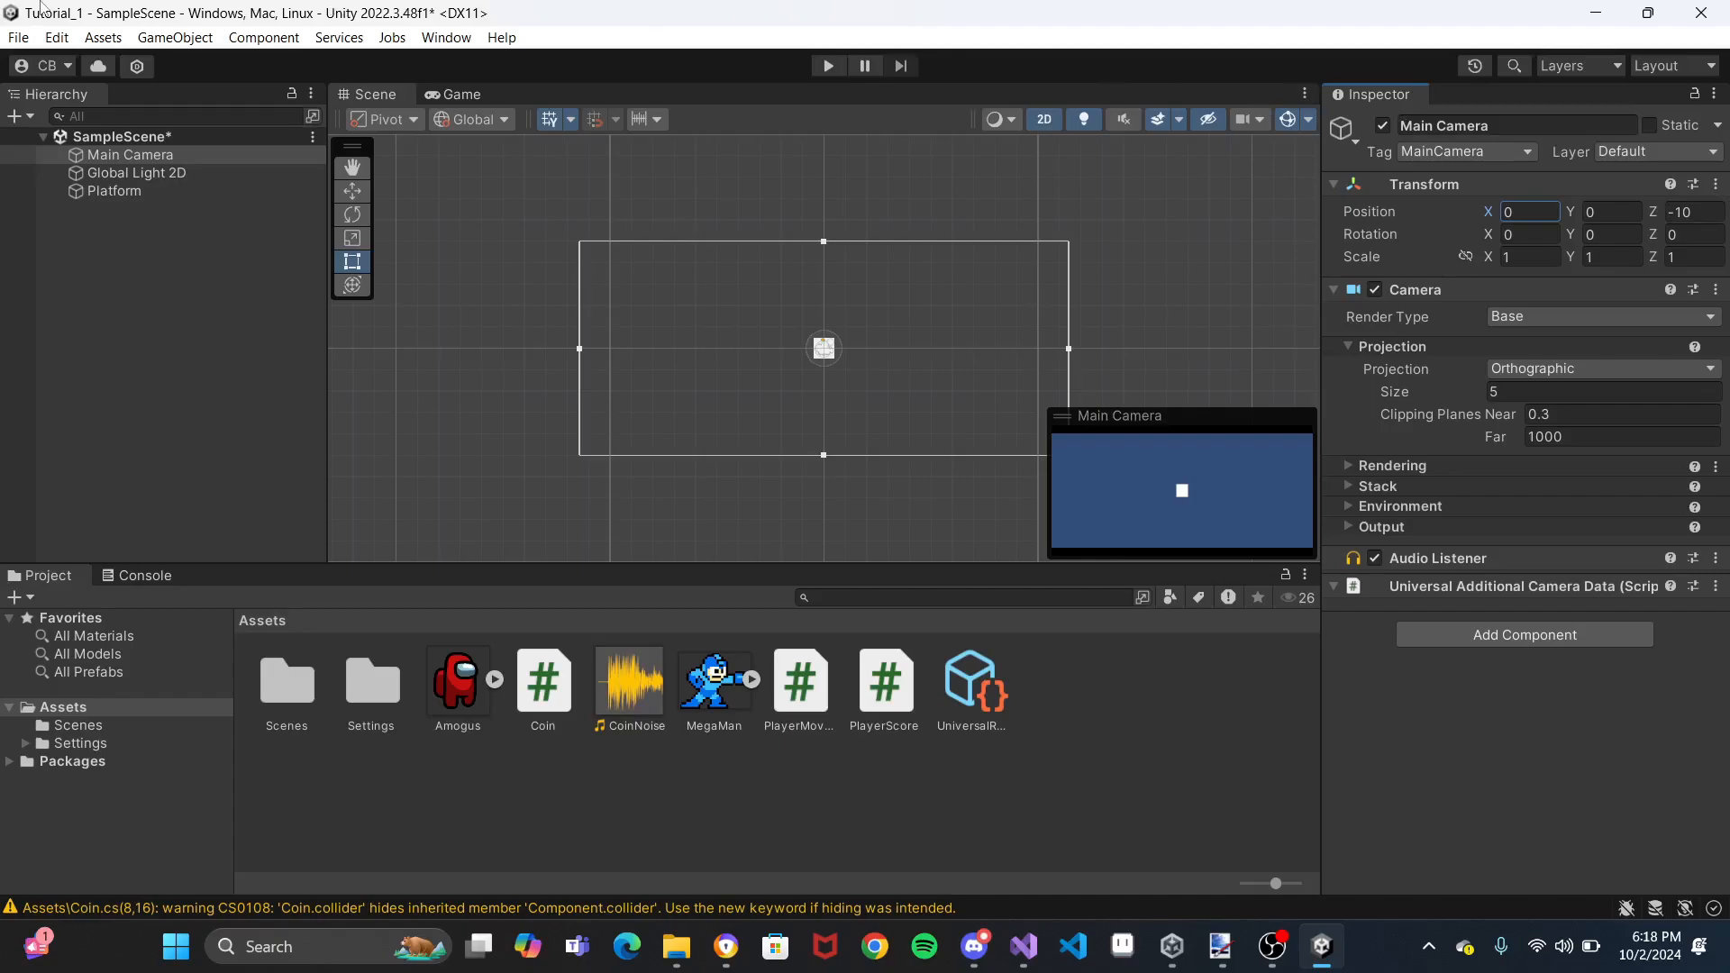
Try a Z rotation of 45 on the Platform and clear that rotation value again
{"action": "left_click", "coordinate": [131, 192]}
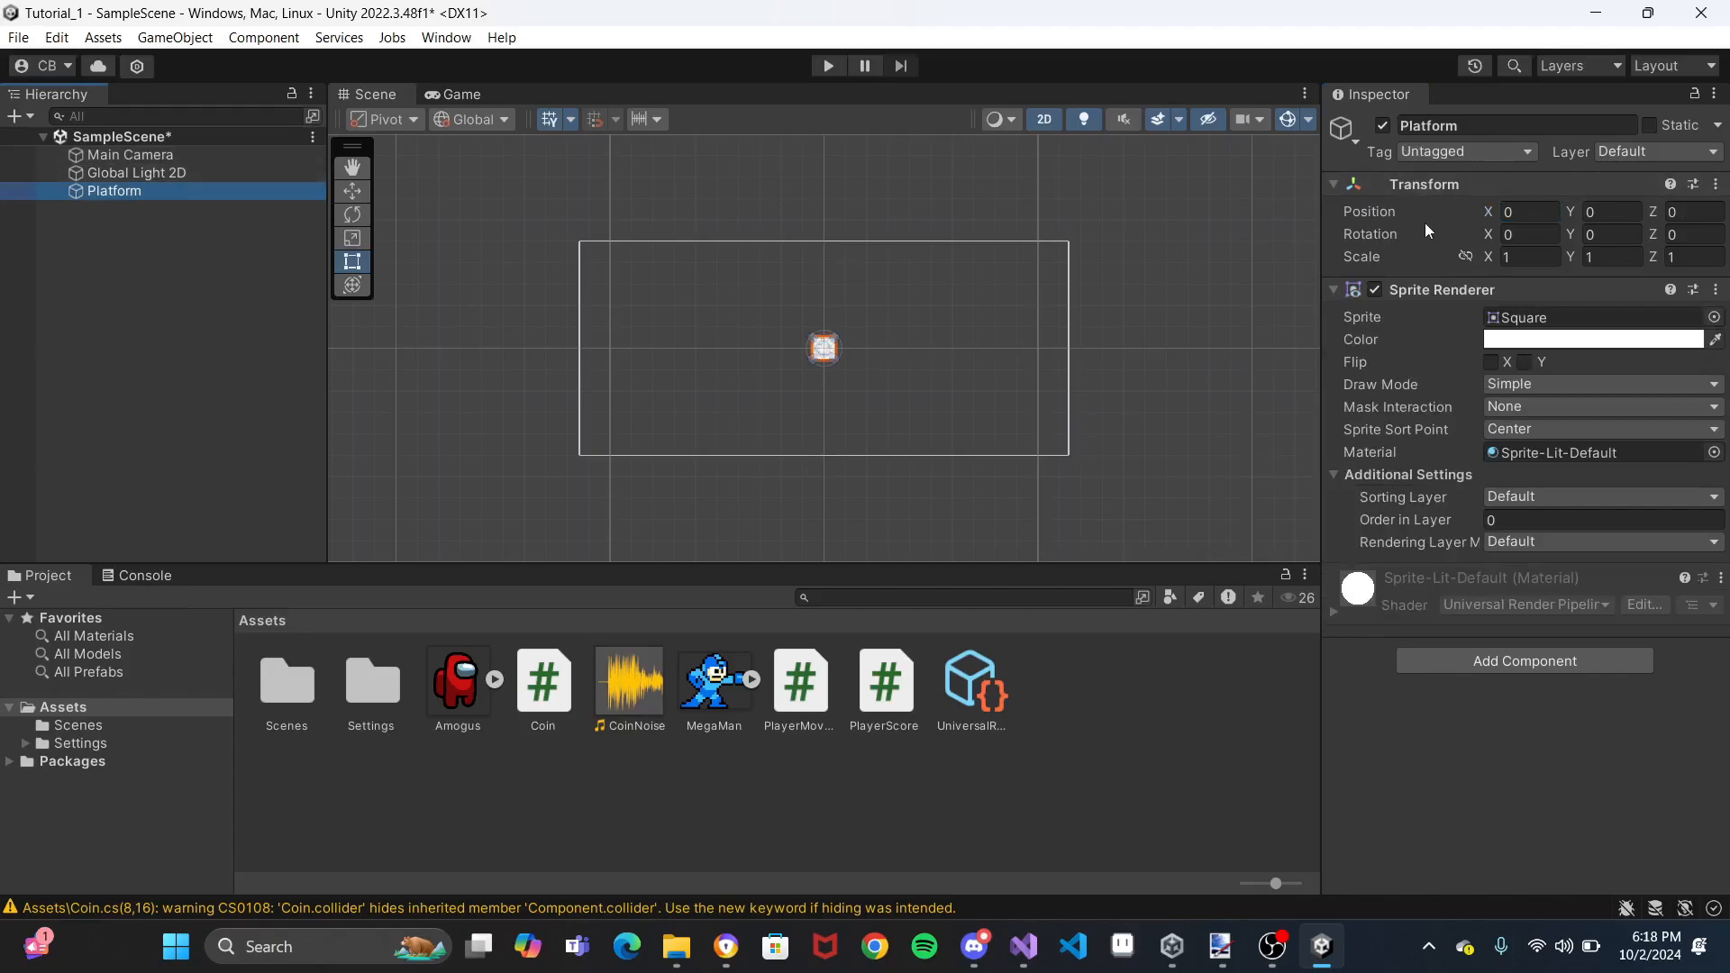
{"action": "scroll", "coordinate": [944, 353], "scroll_direction": "up", "scroll_amount": 2}
{"action": "scroll", "coordinate": [943, 353], "scroll_direction": "up", "scroll_amount": 1}
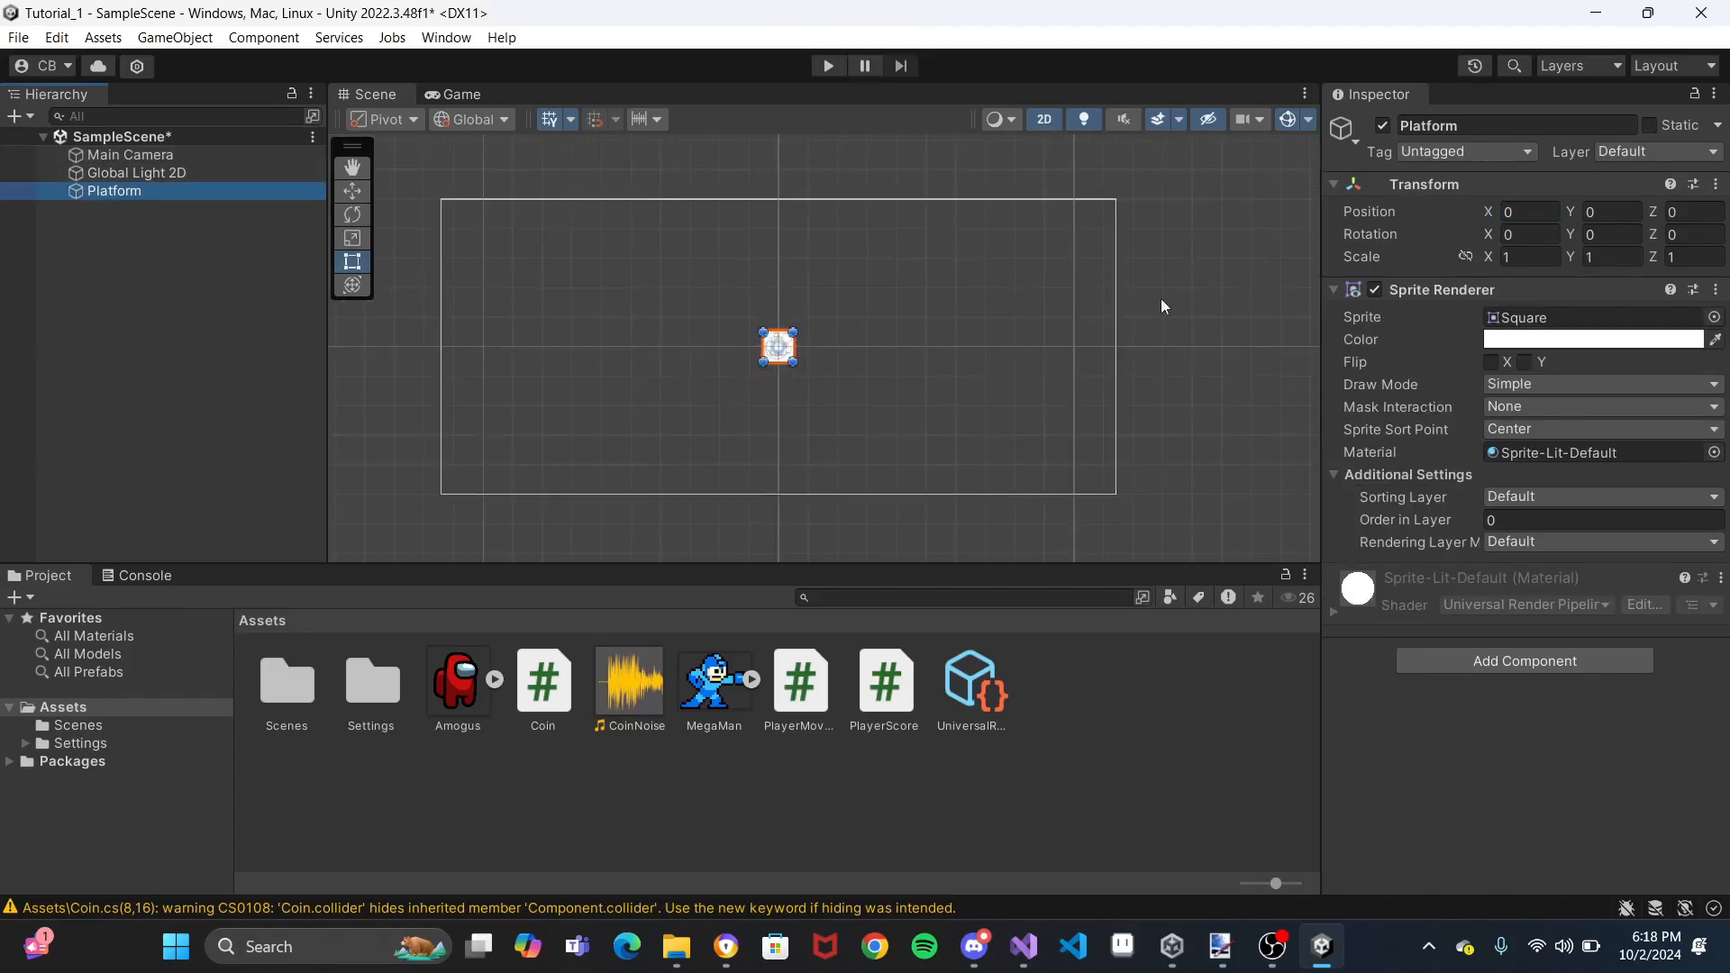
{"action": "left_click", "coordinate": [1696, 236]}
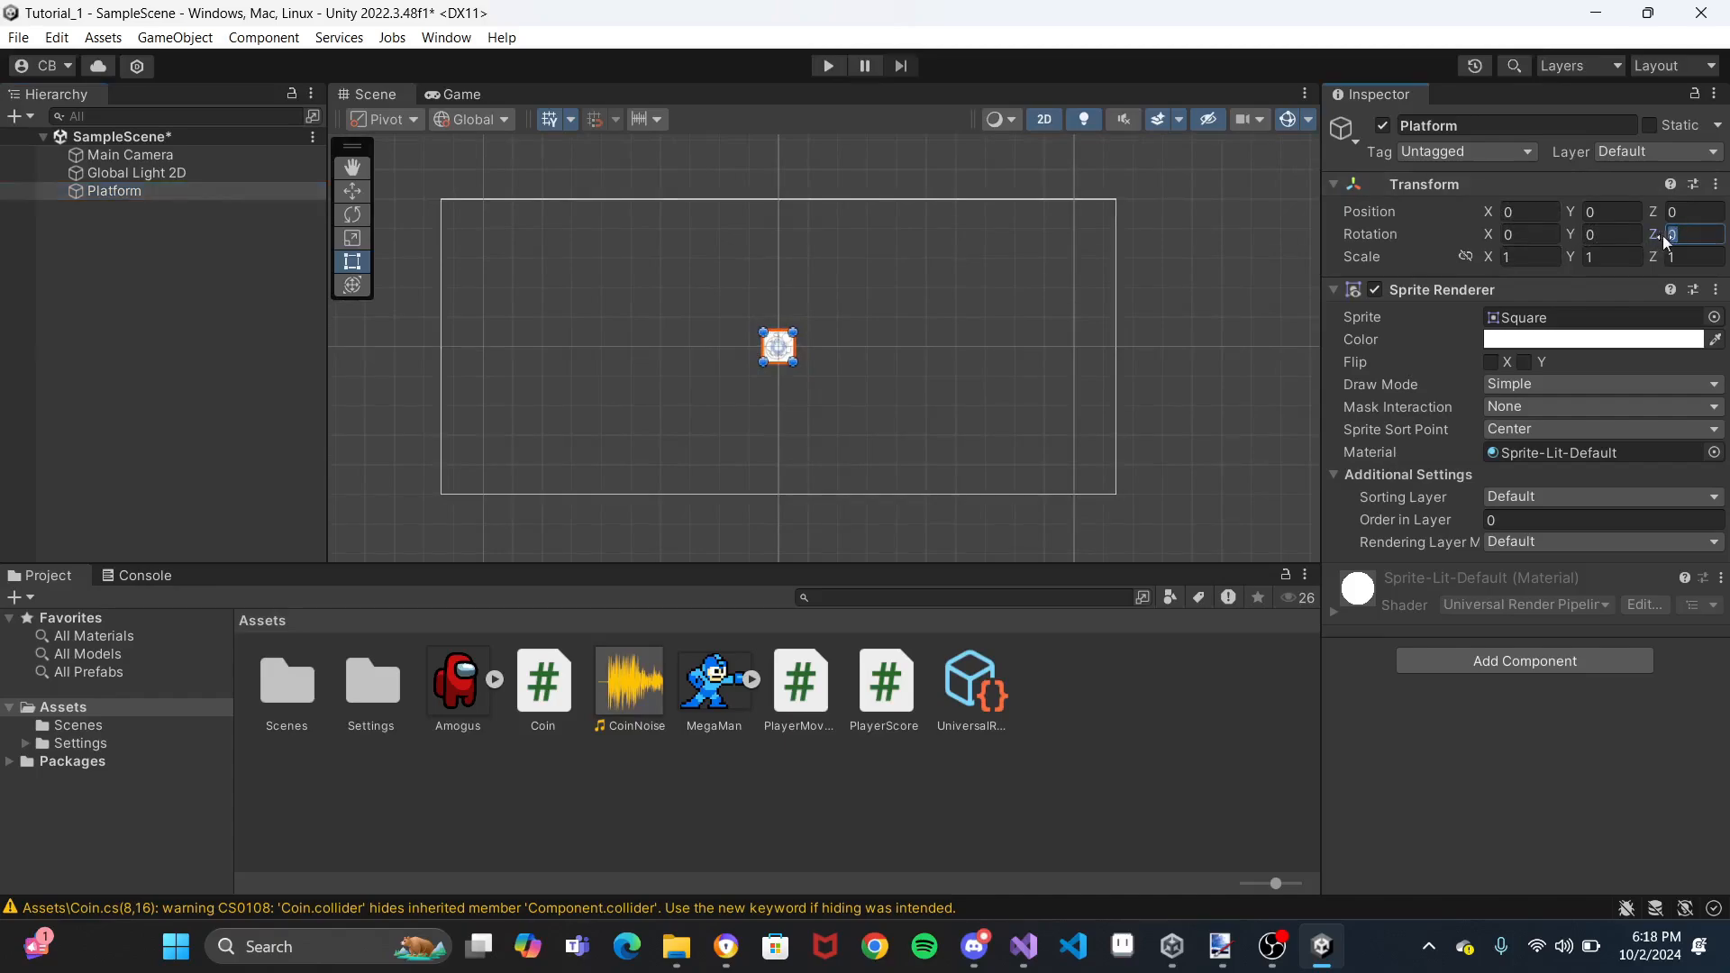
{"action": "type", "text": "45"}
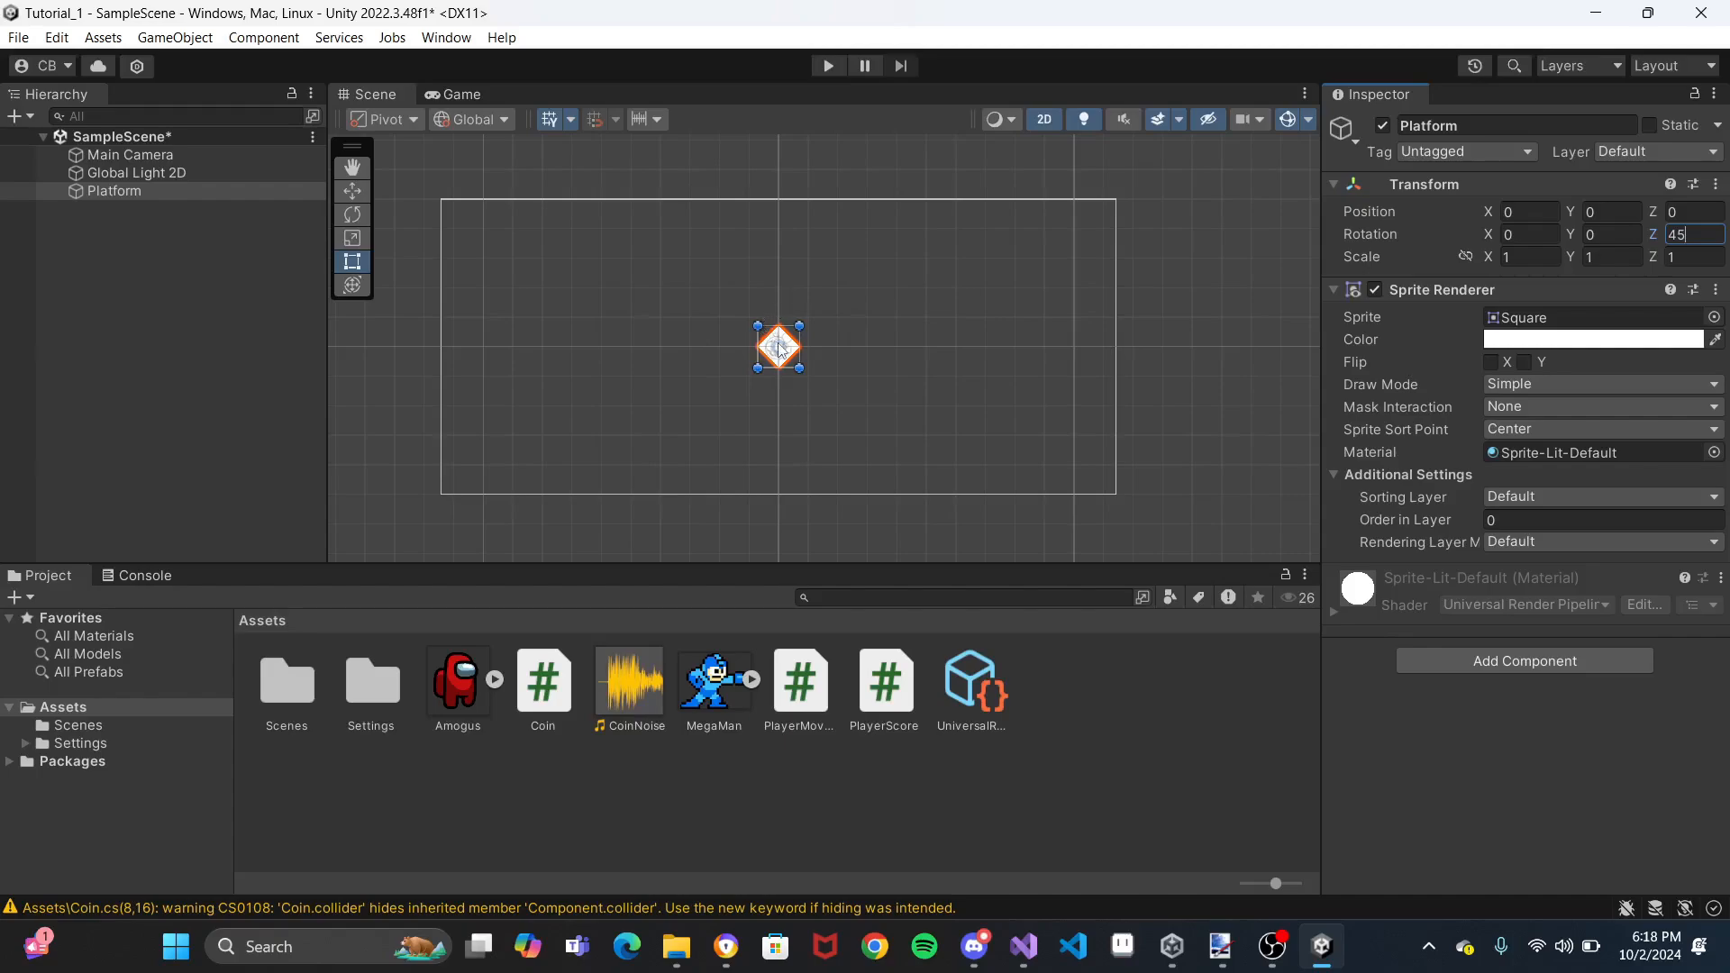
{"action": "key", "text": "BackSpace"}
{"action": "key", "text": "BackSpace"}
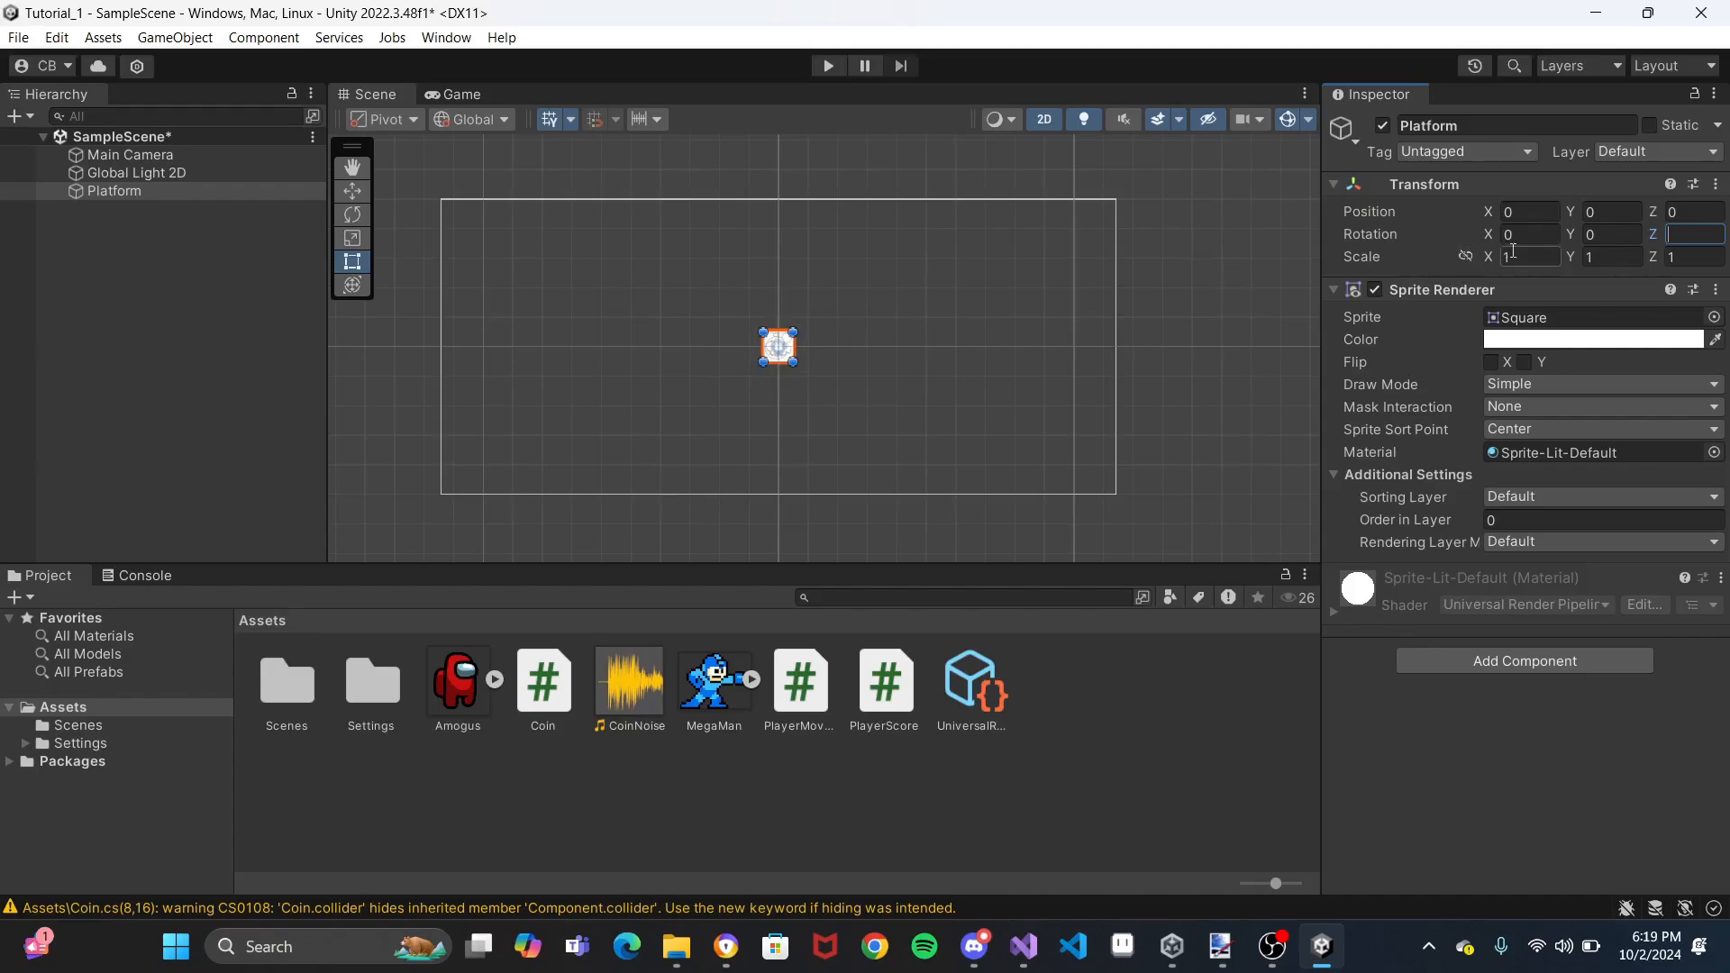
Scale the Platform to 3 in X and 0.75 in Y
{"action": "left_click", "coordinate": [1542, 257]}
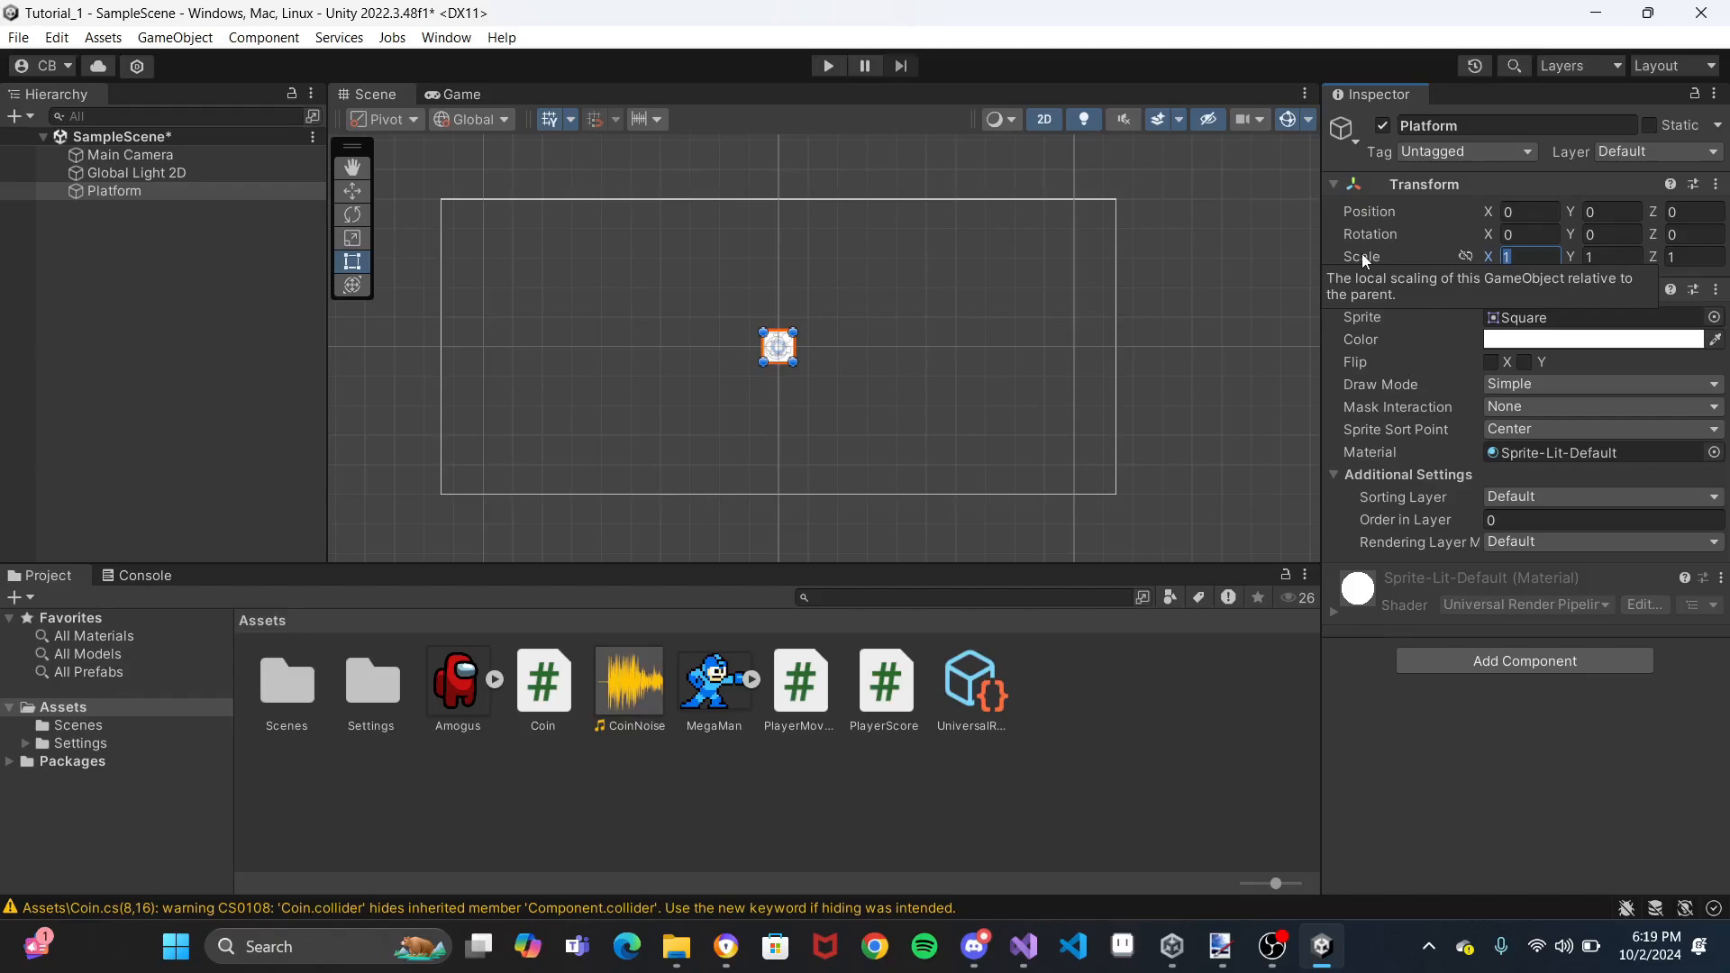
{"action": "type", "text": "3"}
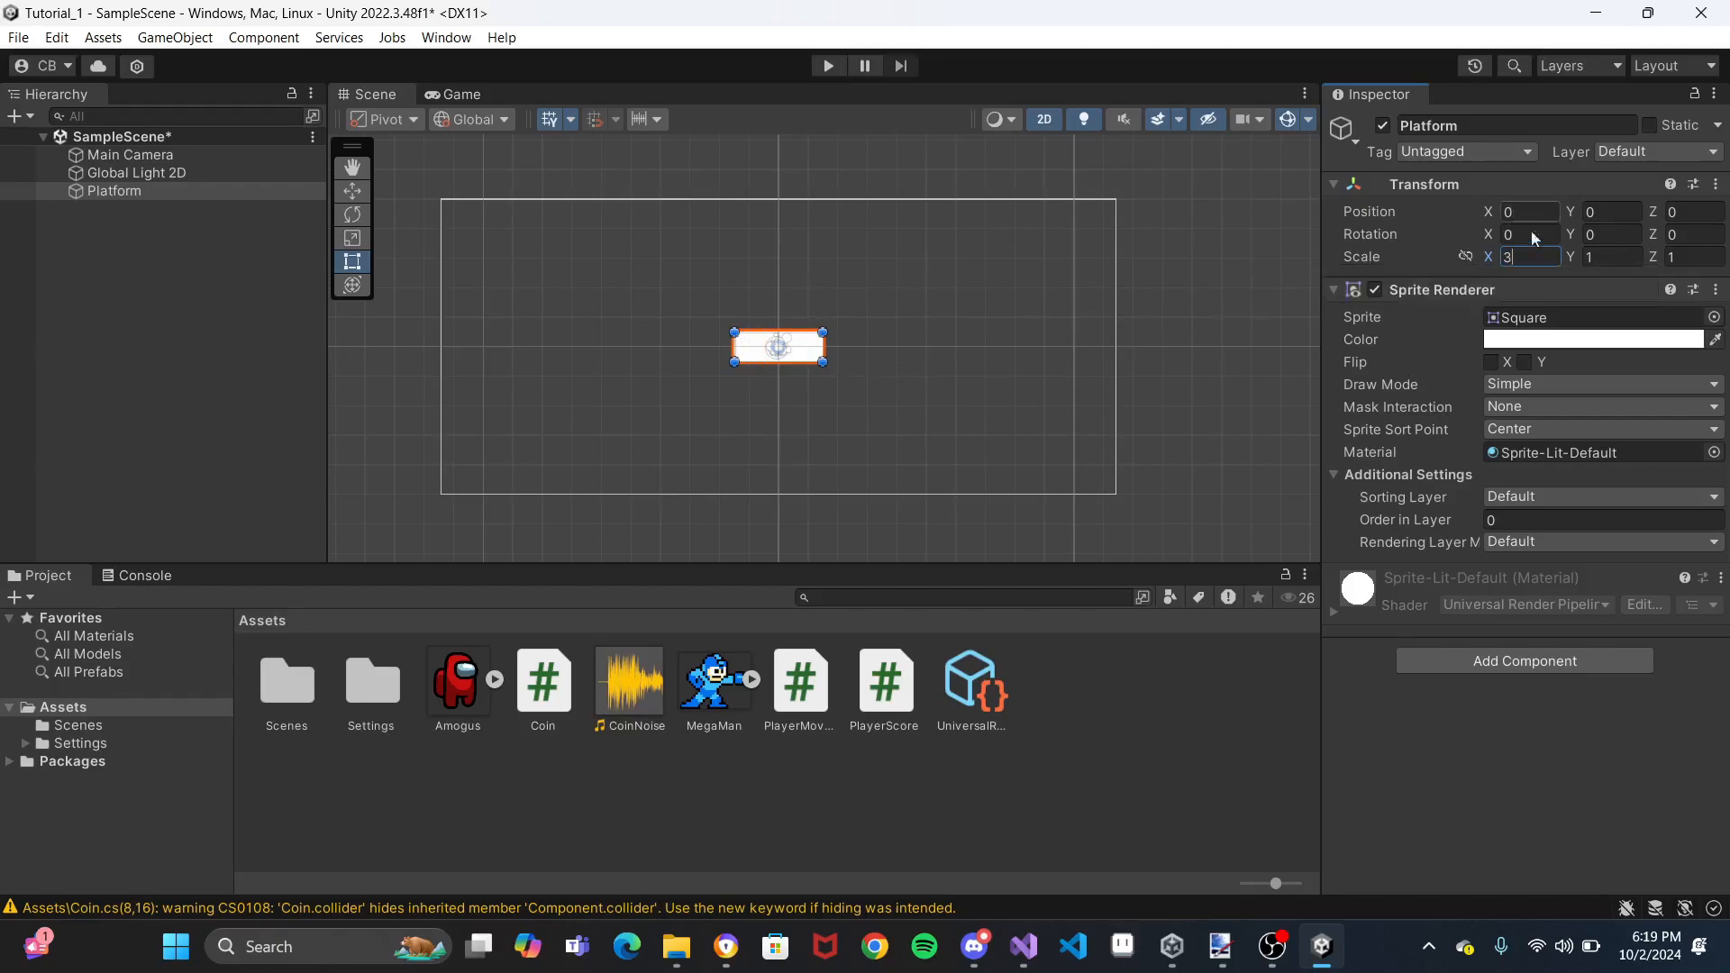
{"action": "left_click", "coordinate": [1607, 258]}
{"action": "type", "text": "0.75"}
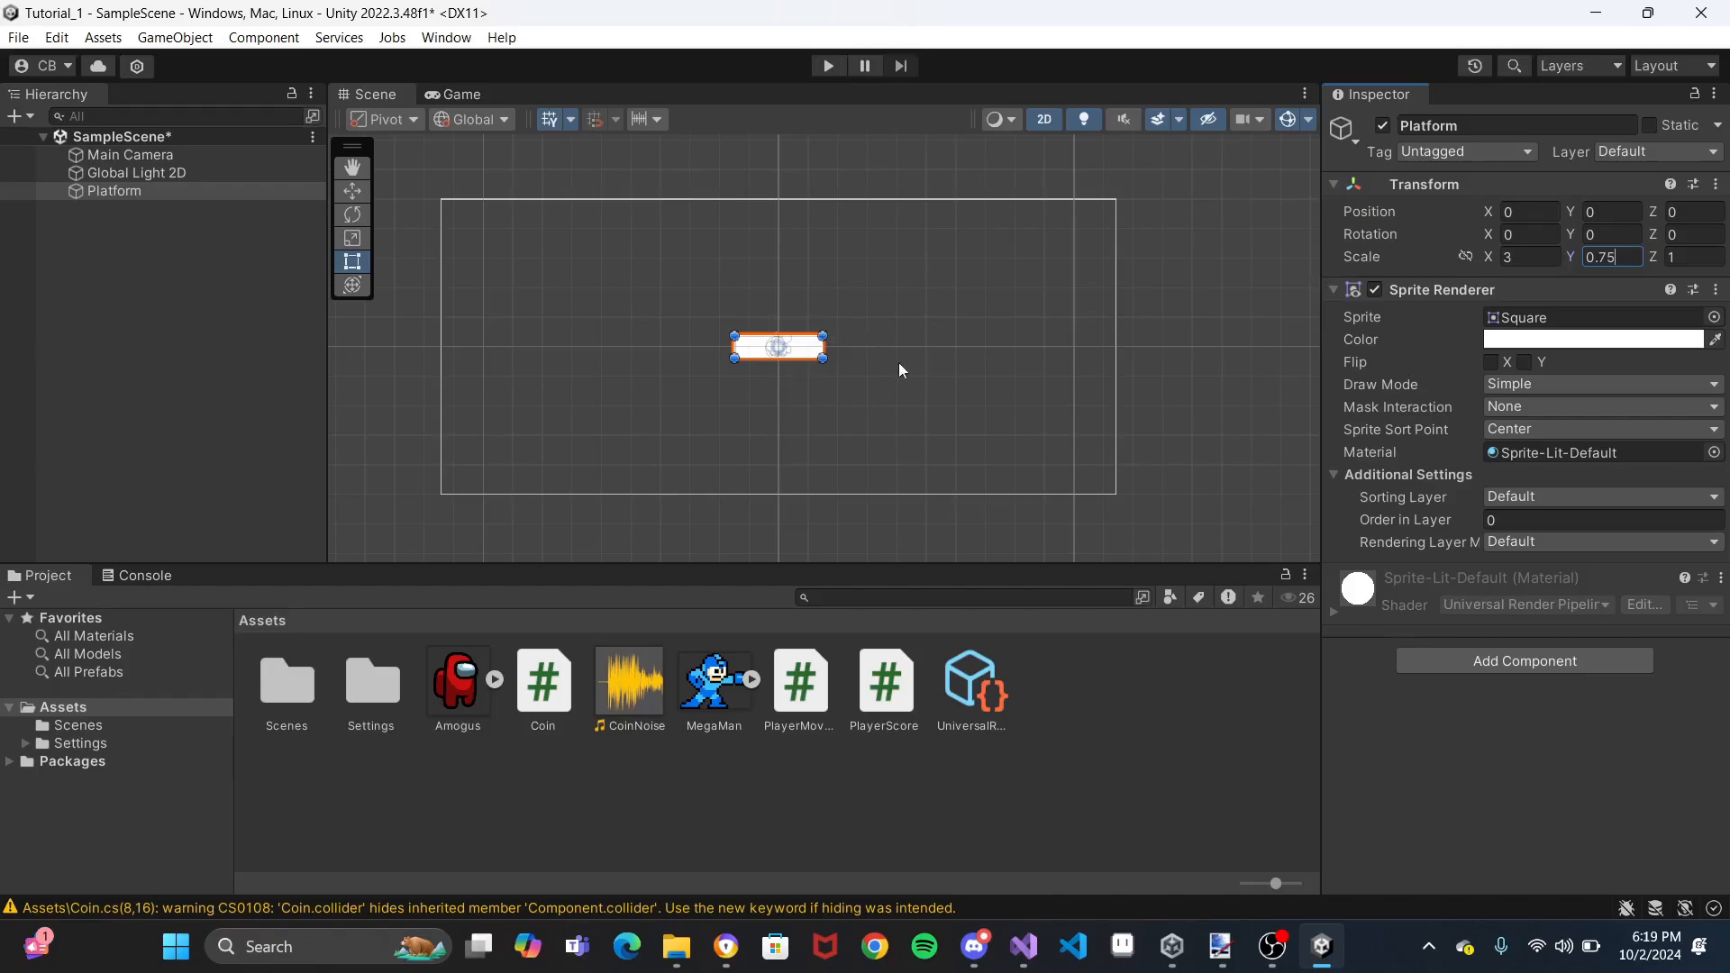
{"action": "left_click", "coordinate": [1048, 403]}
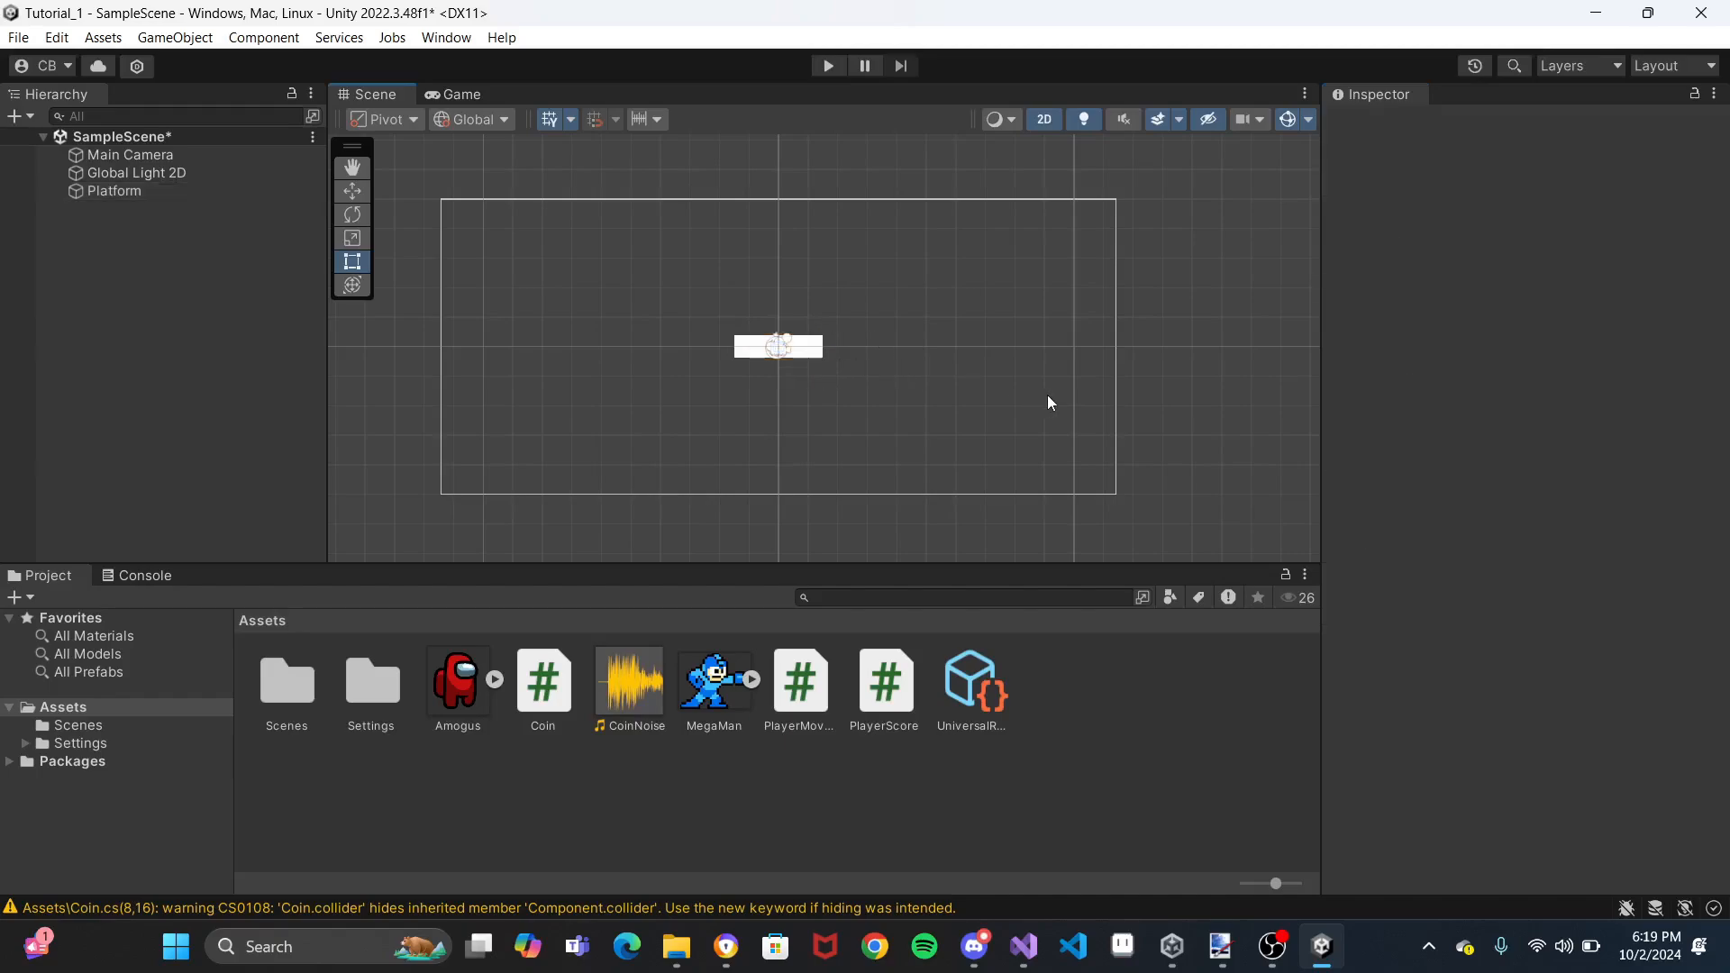
Add a Box Collider 2D component to the Platform
{"action": "left_click", "coordinate": [815, 352]}
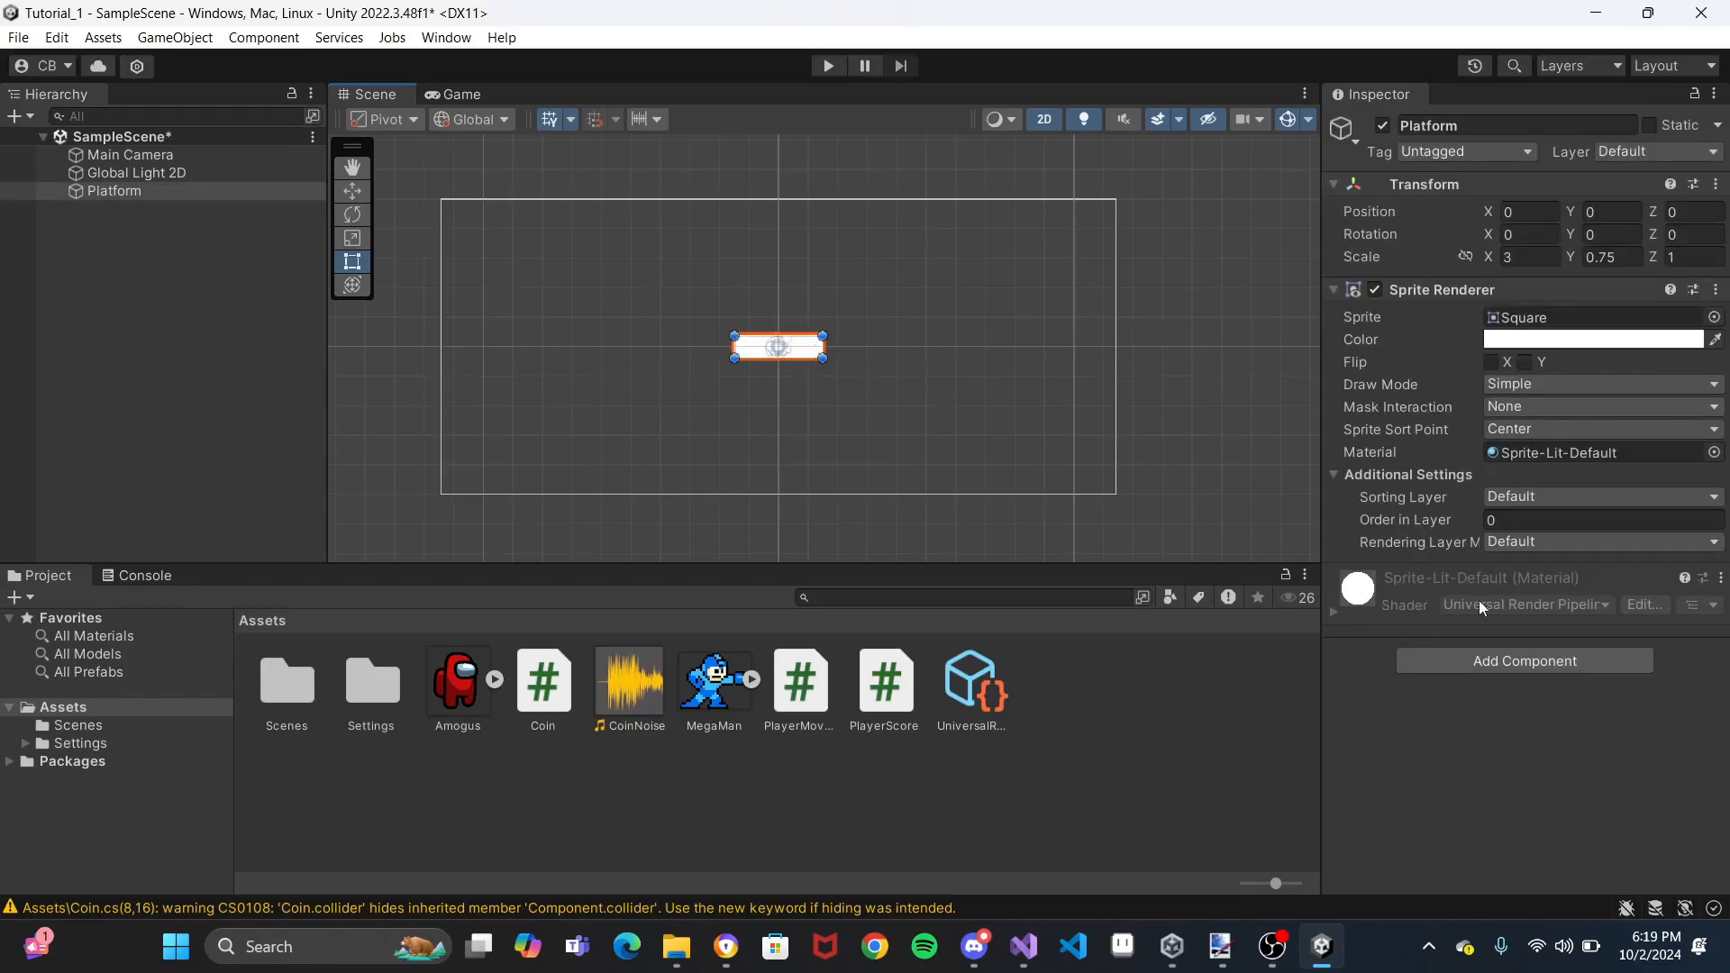
{"action": "left_click", "coordinate": [1442, 663]}
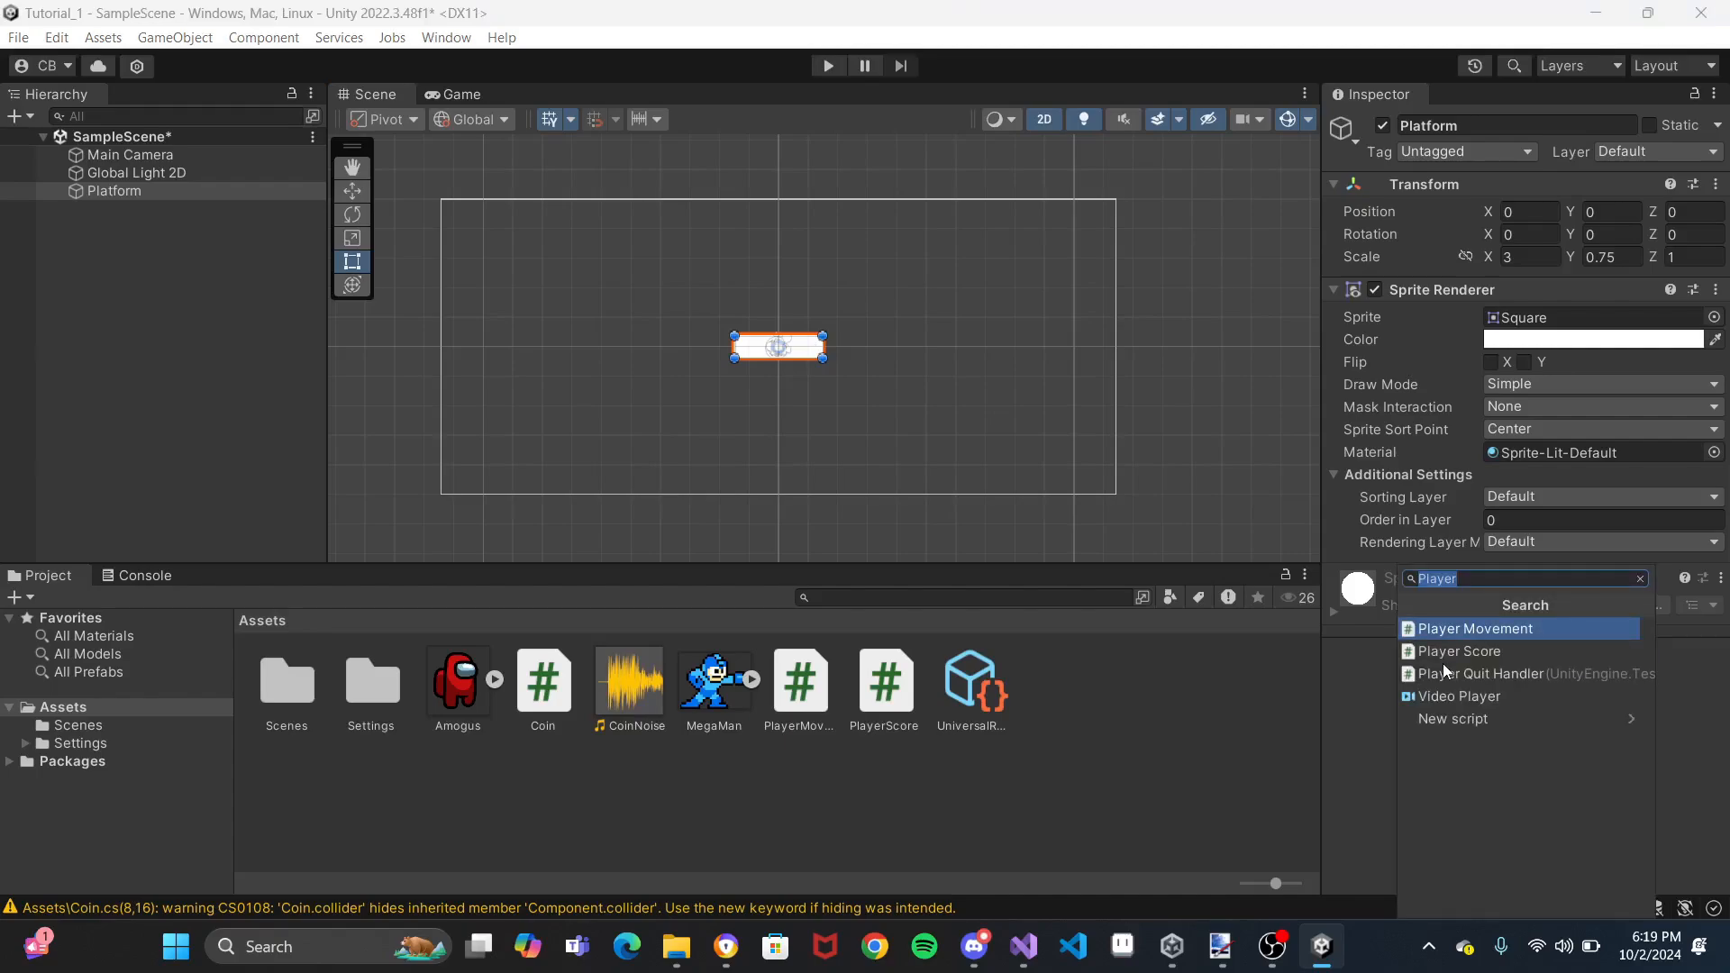
{"action": "type", "text": "box"}
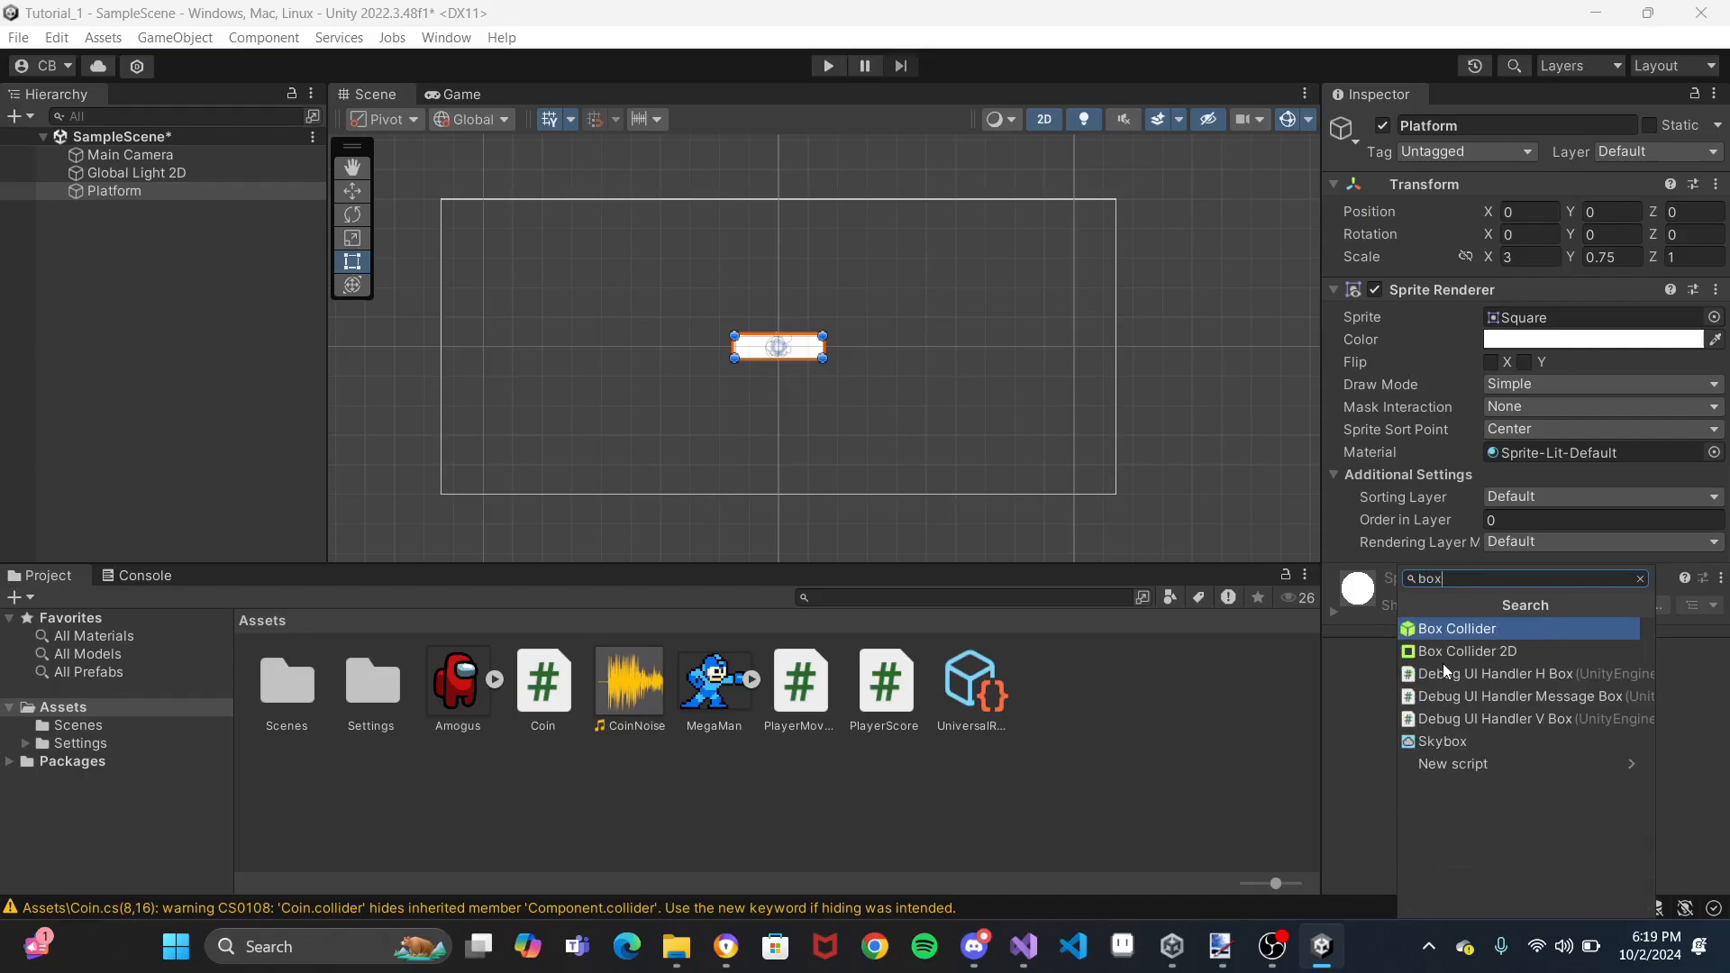
{"action": "type", "text": " collider"}
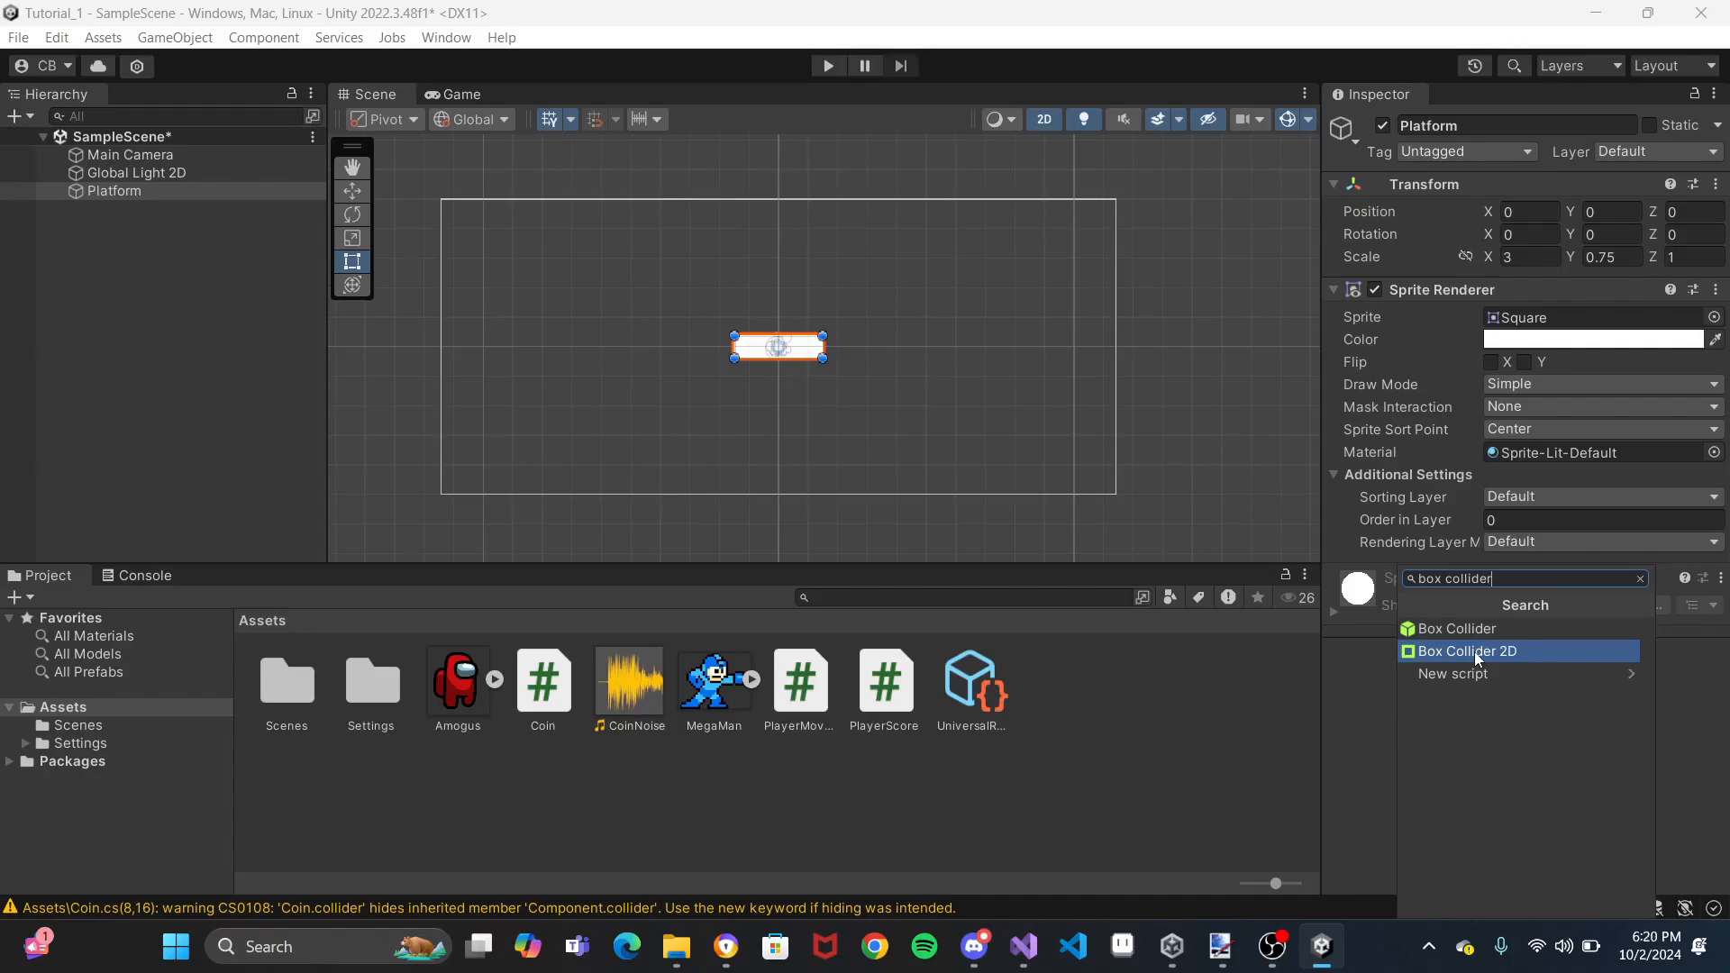
{"action": "left_click", "coordinate": [1474, 651]}
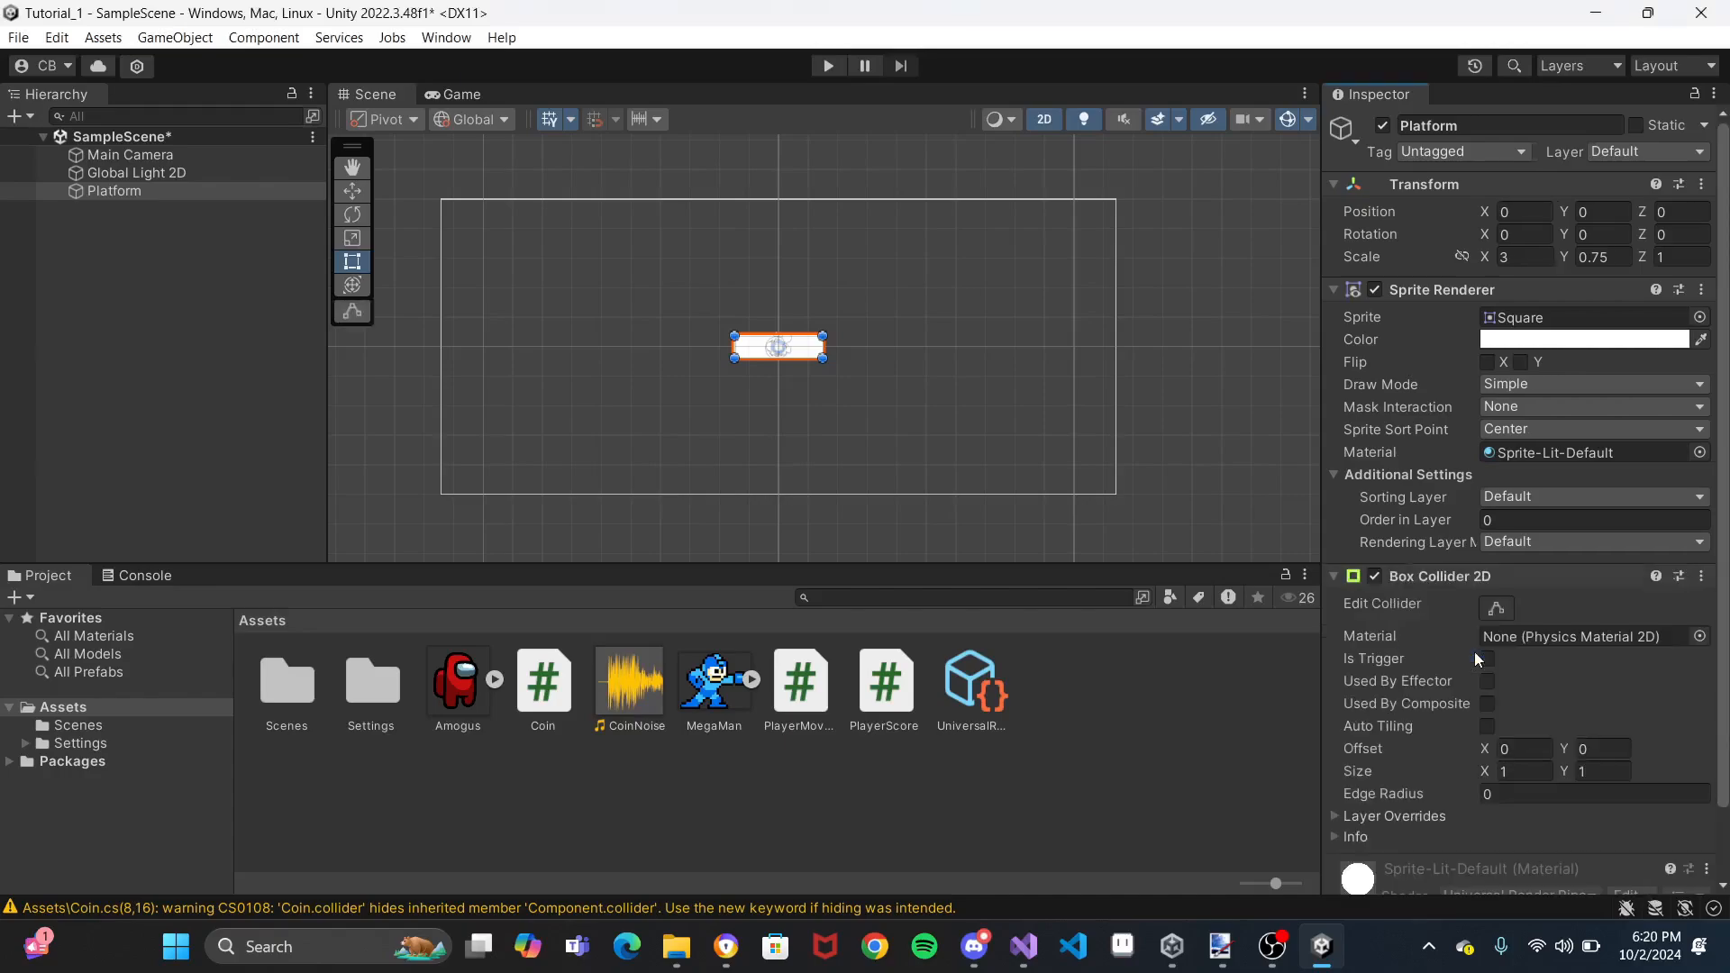
Try a Box Collider 2D offset of 0.2 in X and -0.07 in Y and an X size of 1.39, undoing each change
{"action": "scroll", "coordinate": [1474, 651], "scroll_direction": "down", "scroll_amount": 2}
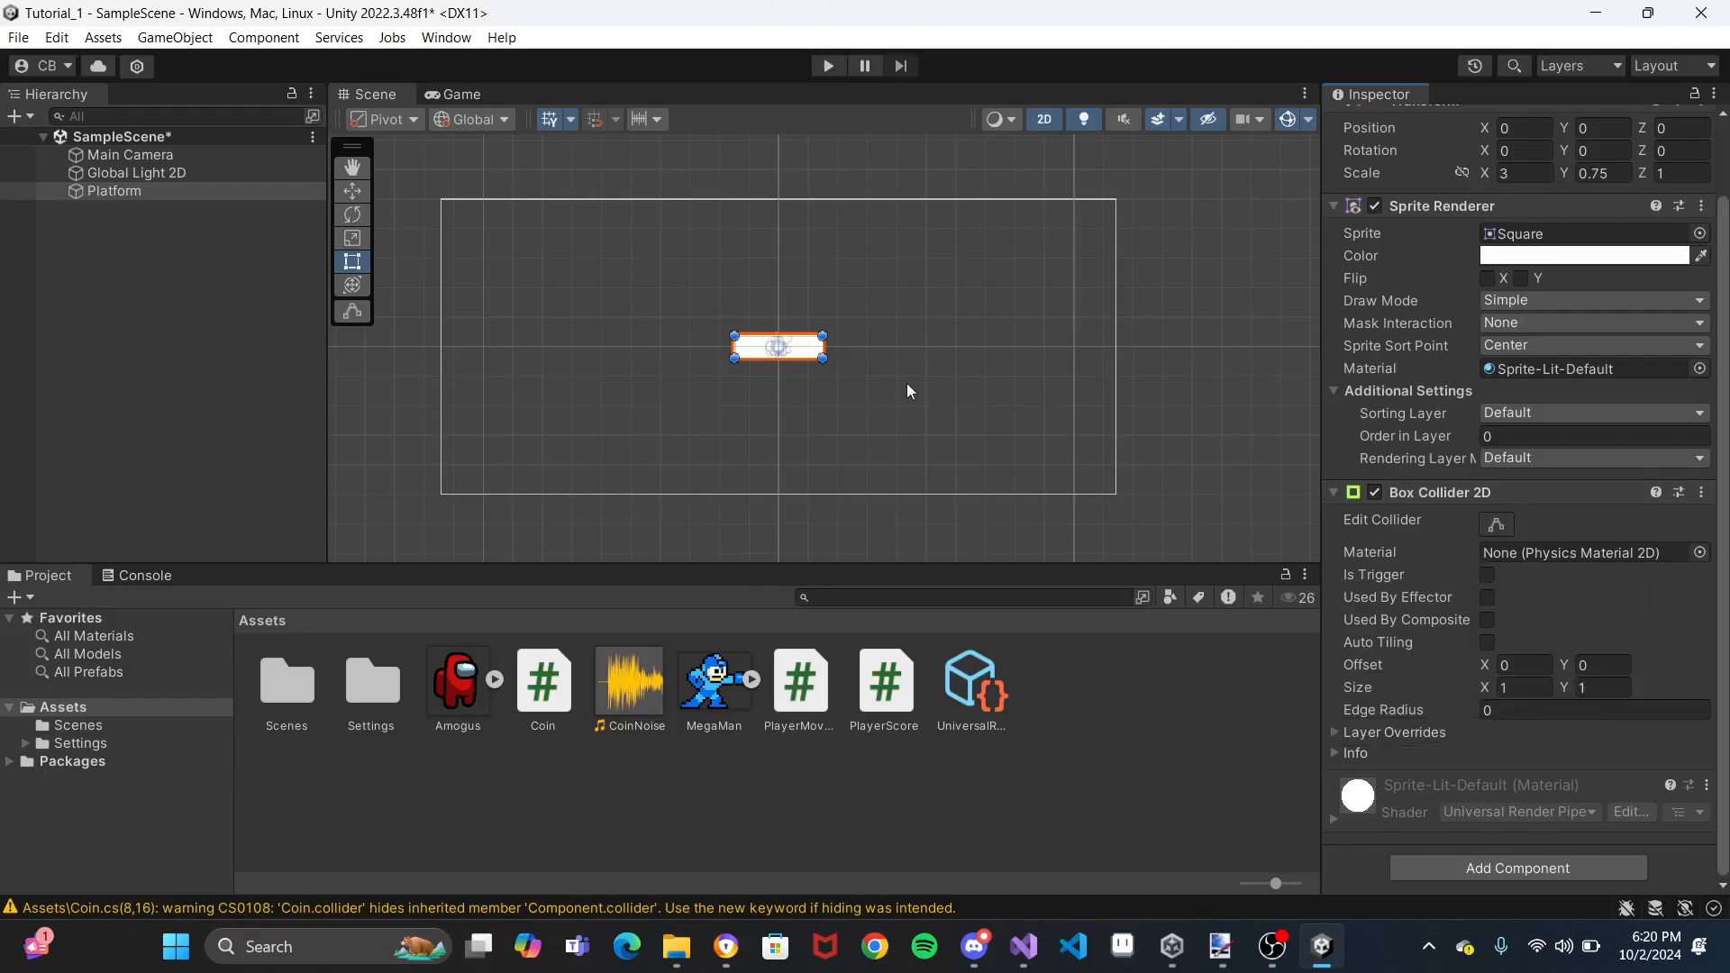
{"action": "scroll", "coordinate": [783, 353], "scroll_direction": "up", "scroll_amount": 5}
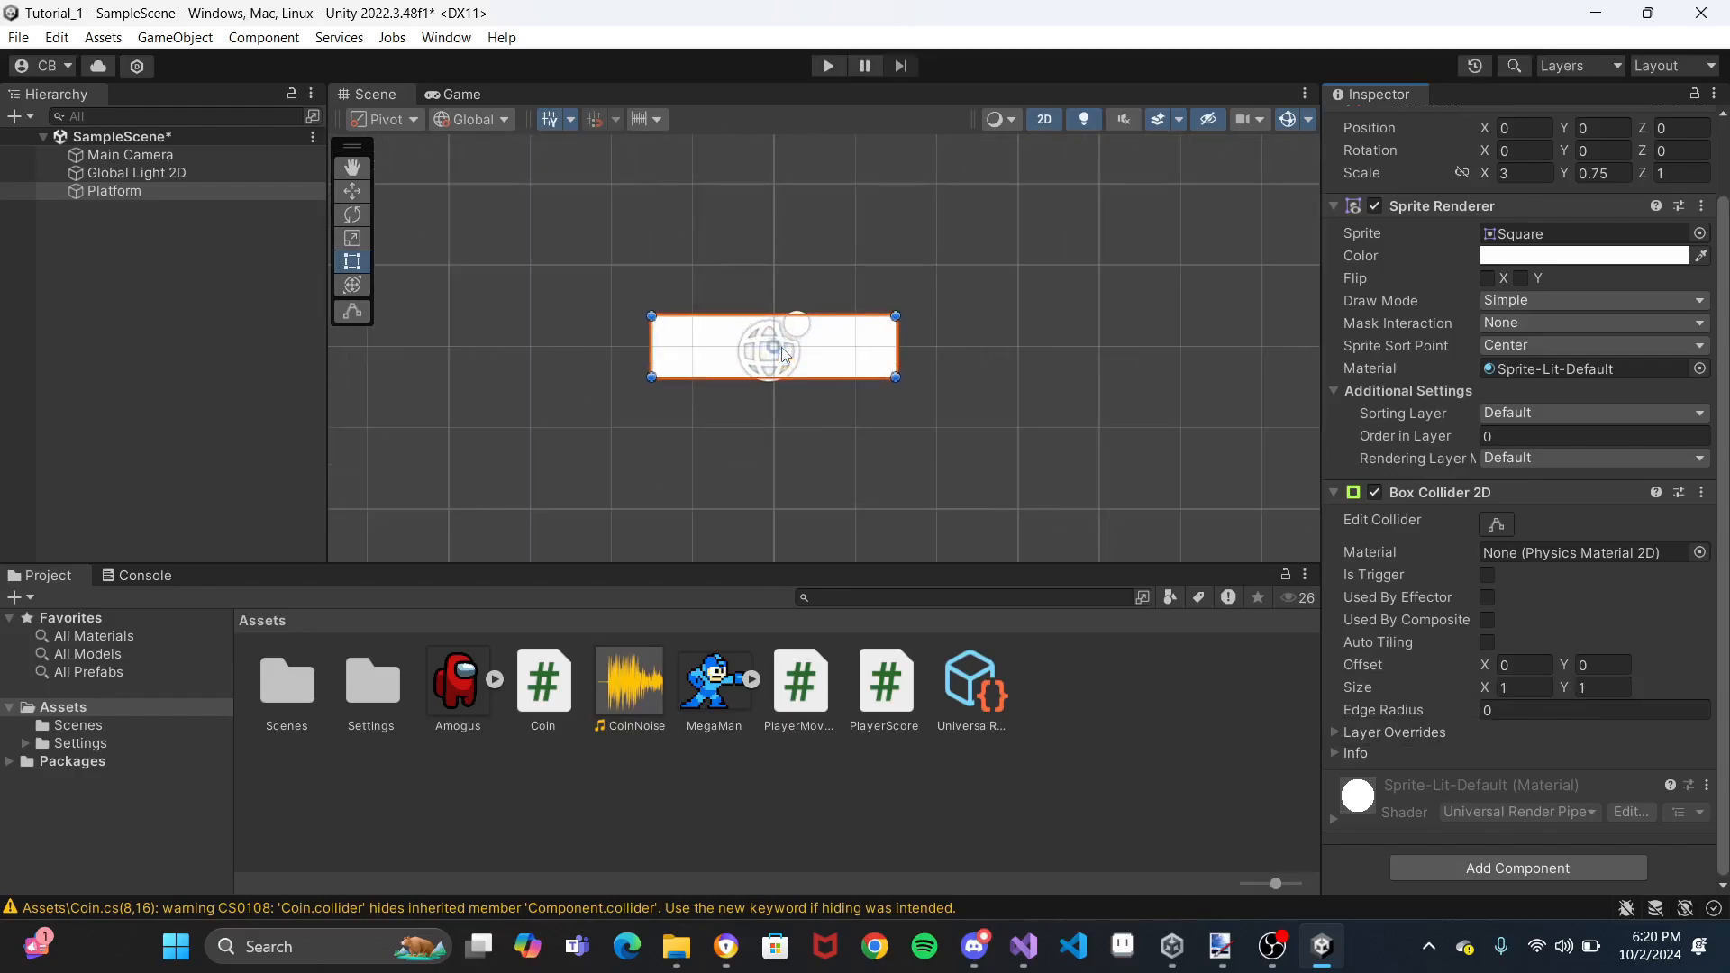
{"action": "scroll", "coordinate": [784, 353], "scroll_direction": "up", "scroll_amount": 3}
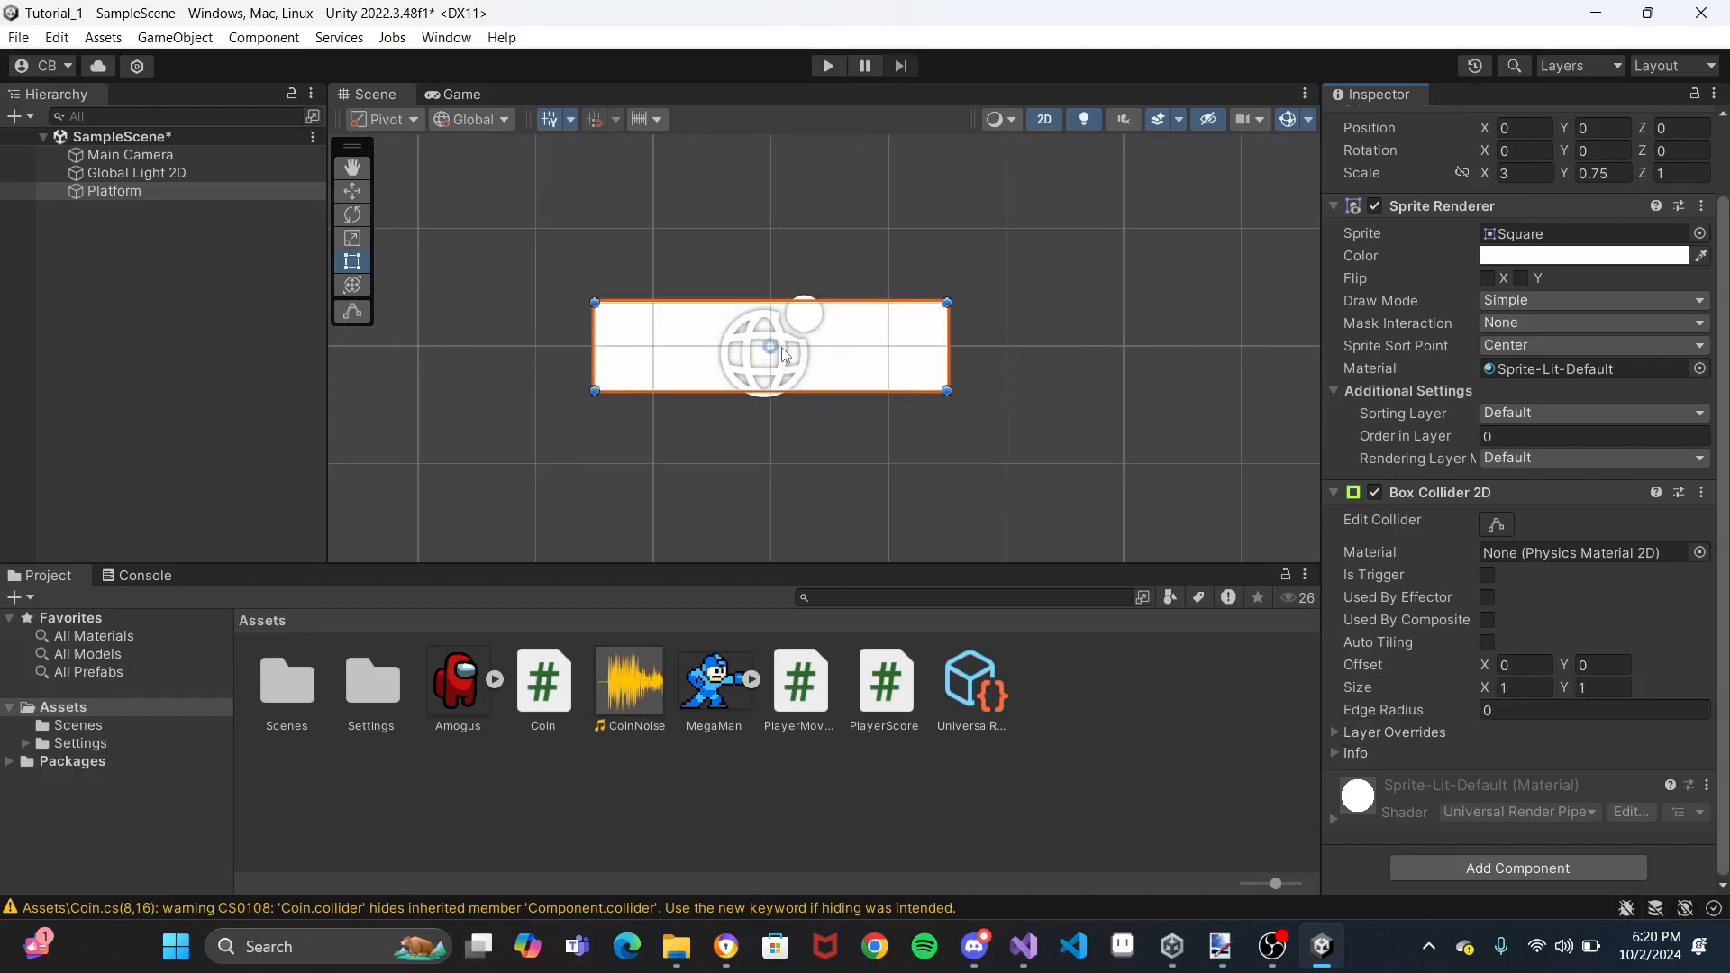
{"action": "left_click", "coordinate": [1485, 661]}
{"action": "left_click_drag", "start_coordinate": [1484, 661], "coordinate": [1524, 668]}
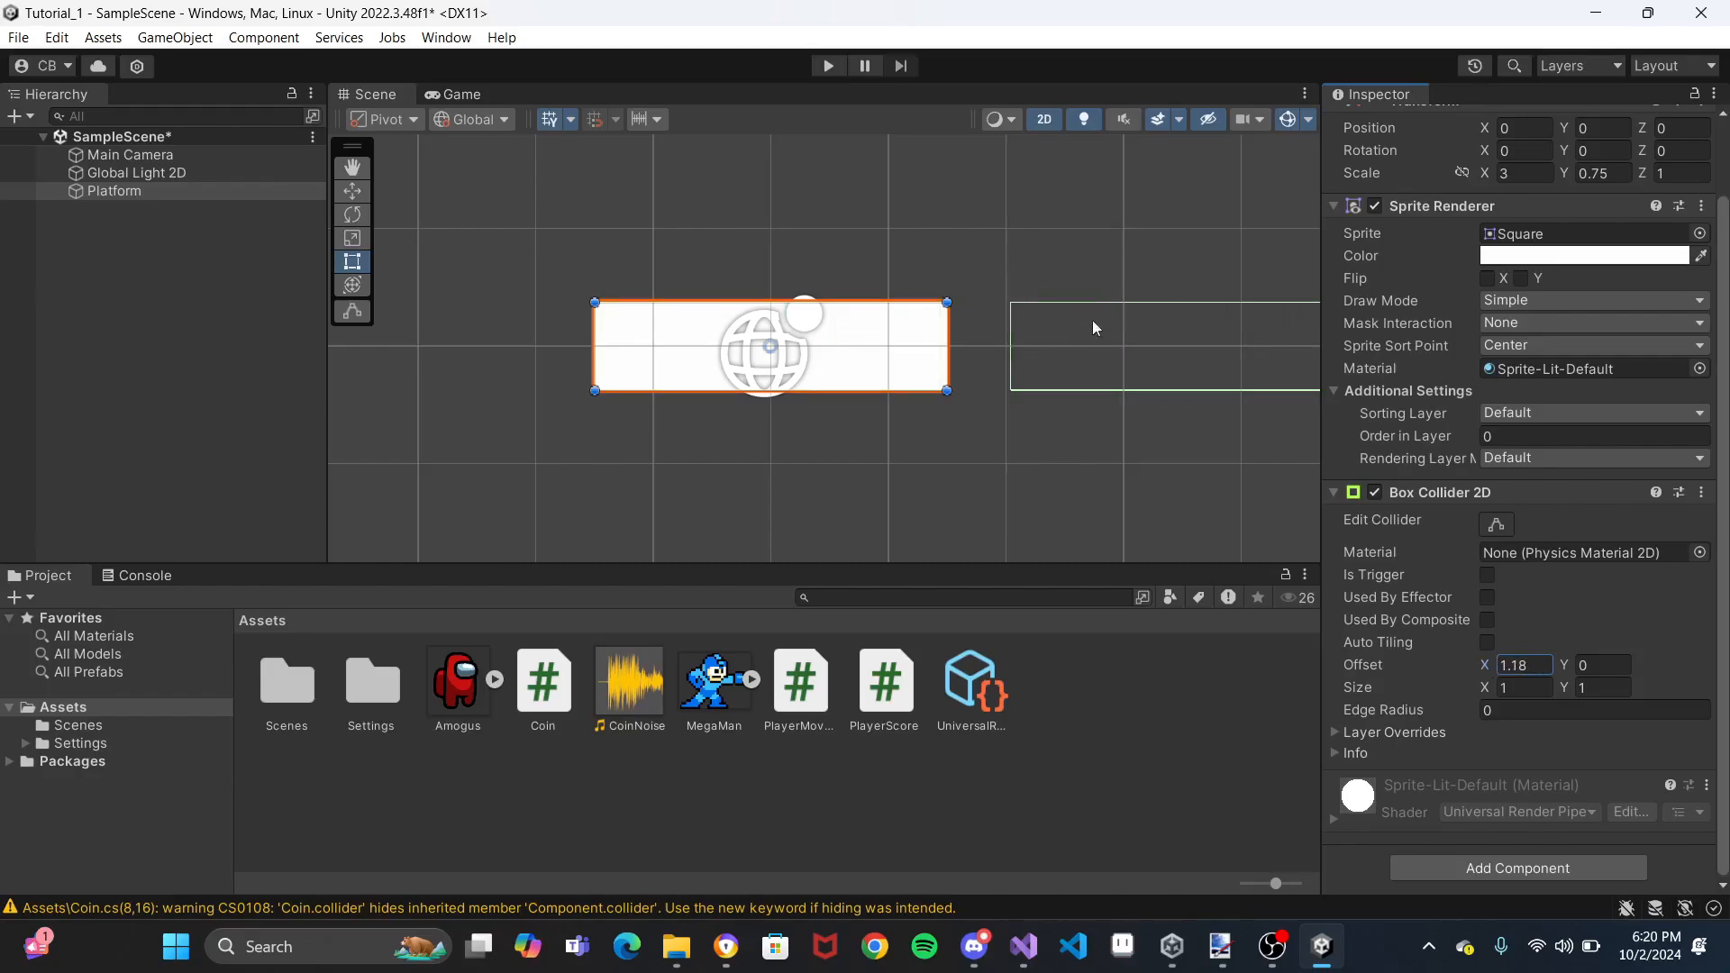
{"action": "left_click_drag", "start_coordinate": [1486, 671], "coordinate": [1438, 666]}
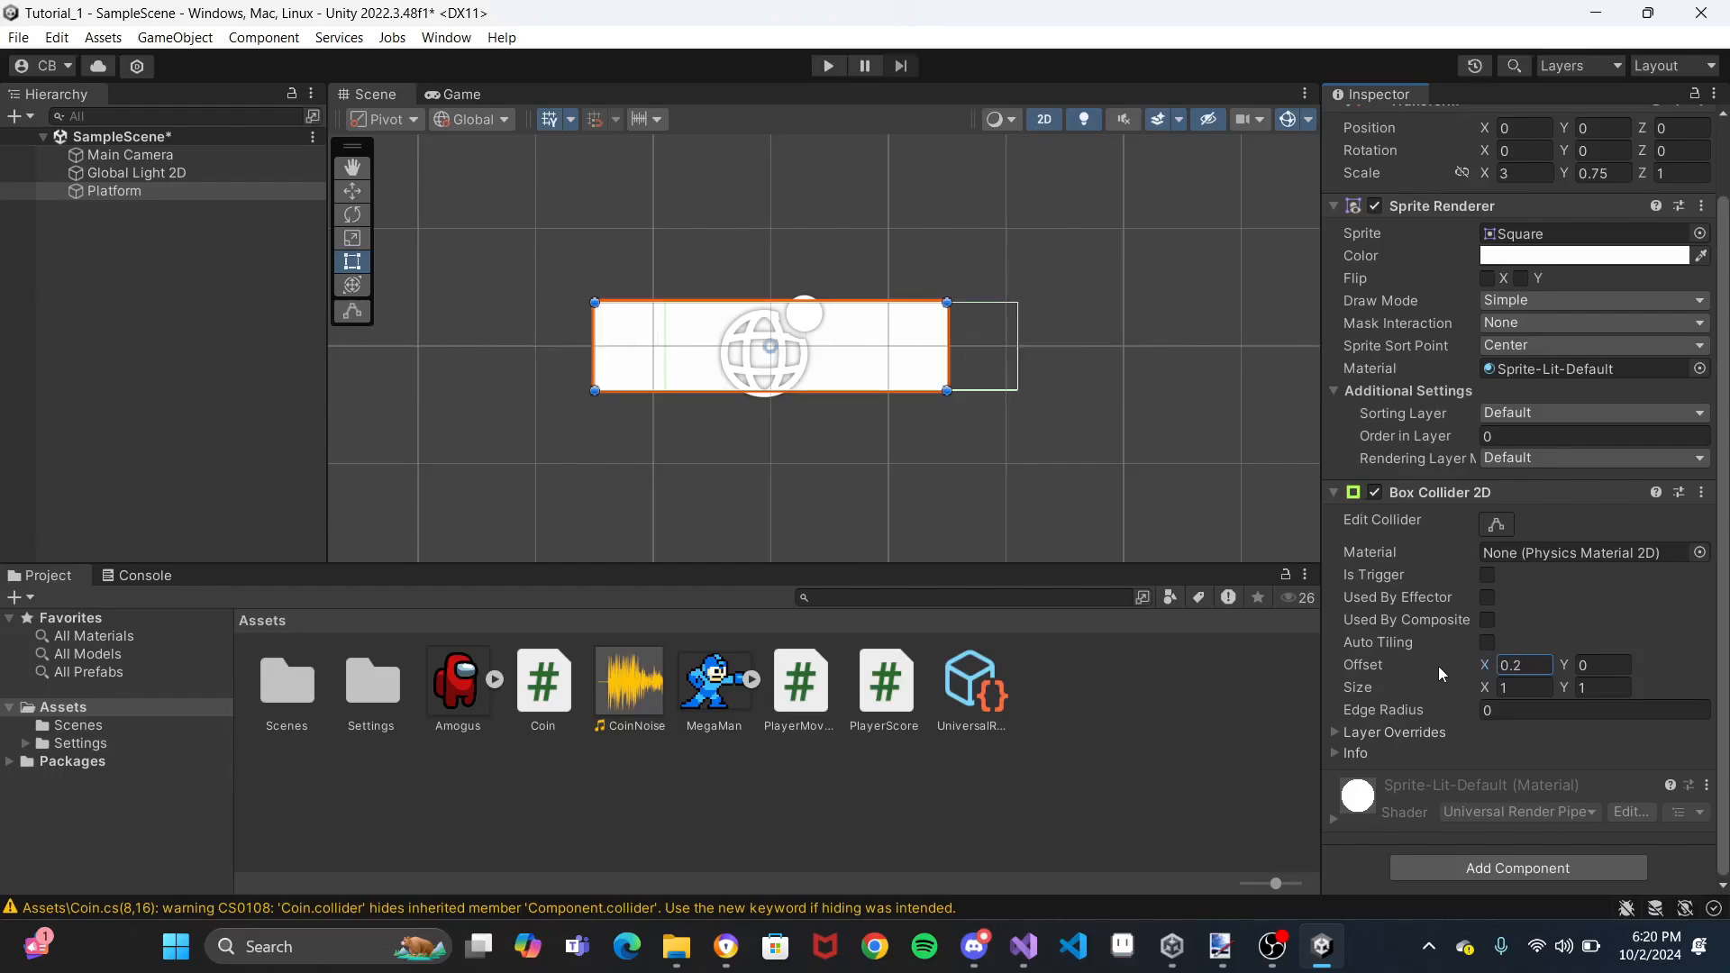
{"action": "mouse_move", "coordinate": [1560, 663]}
{"action": "left_mouse_down"}
{"action": "mouse_move", "coordinate": [1586, 654]}
{"action": "mouse_move", "coordinate": [1555, 658]}
{"action": "left_mouse_up"}
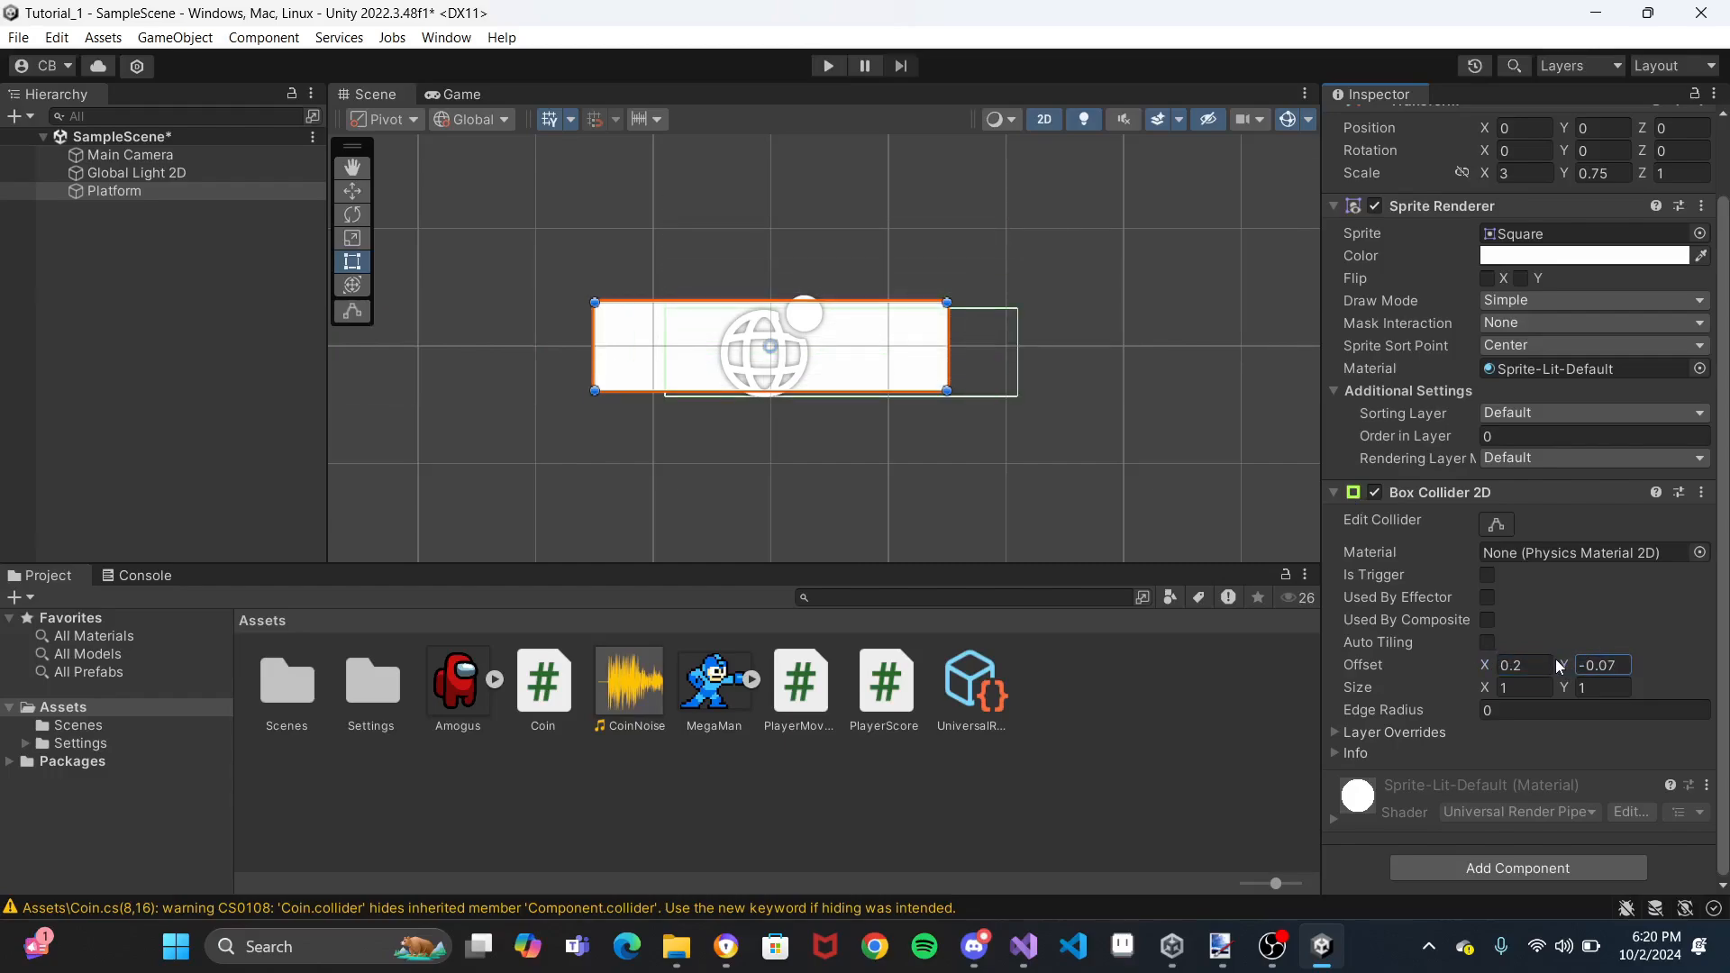
{"action": "key", "text": "ctrl+z"}
{"action": "key", "text": "ctrl+z"}
{"action": "key", "text": "ctrl+z"}
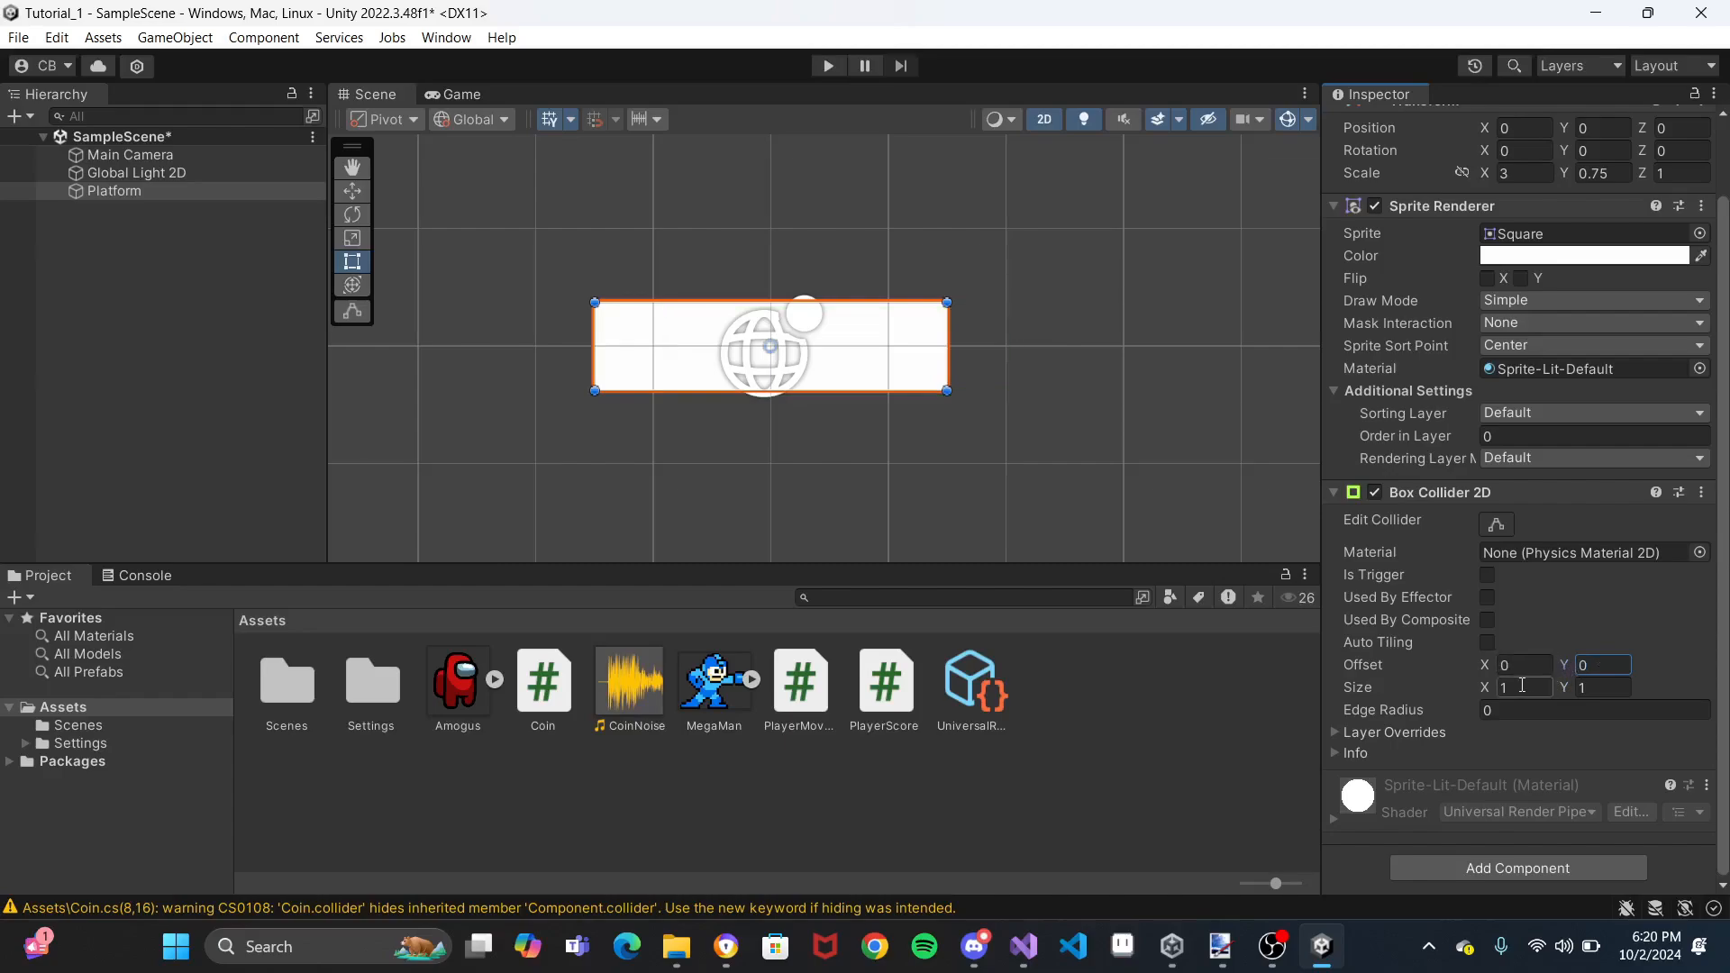
{"action": "left_click_drag", "start_coordinate": [1486, 687], "coordinate": [1511, 688]}
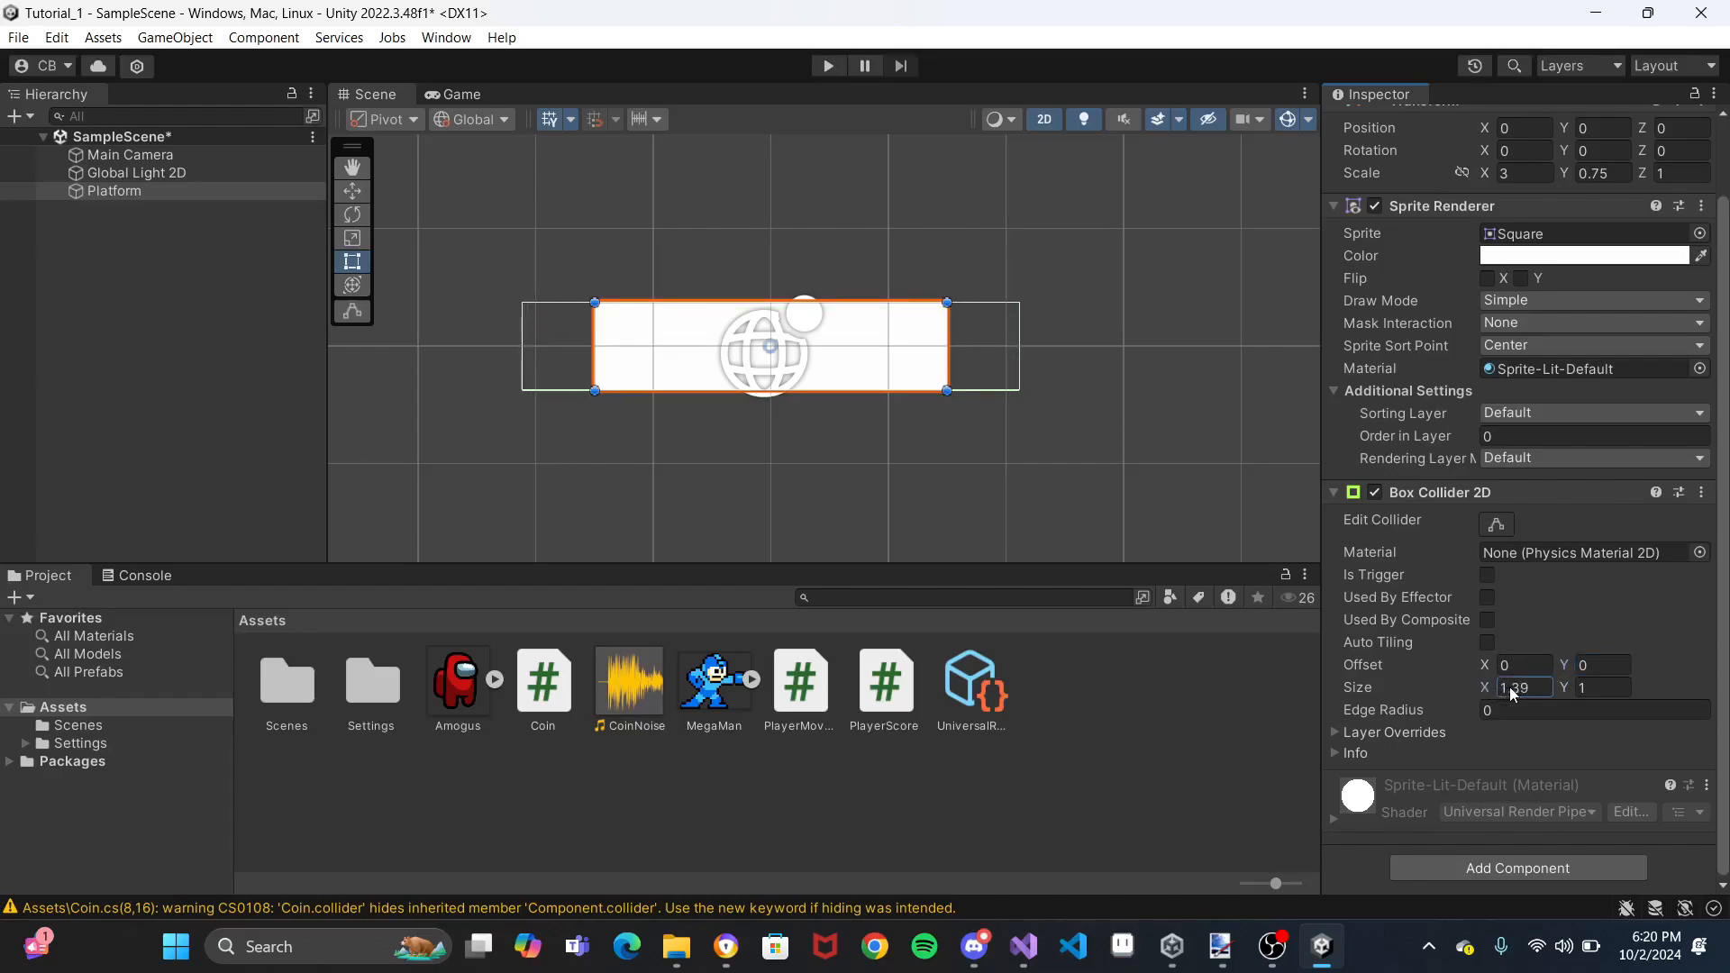
{"action": "key", "text": "ctrl+z"}
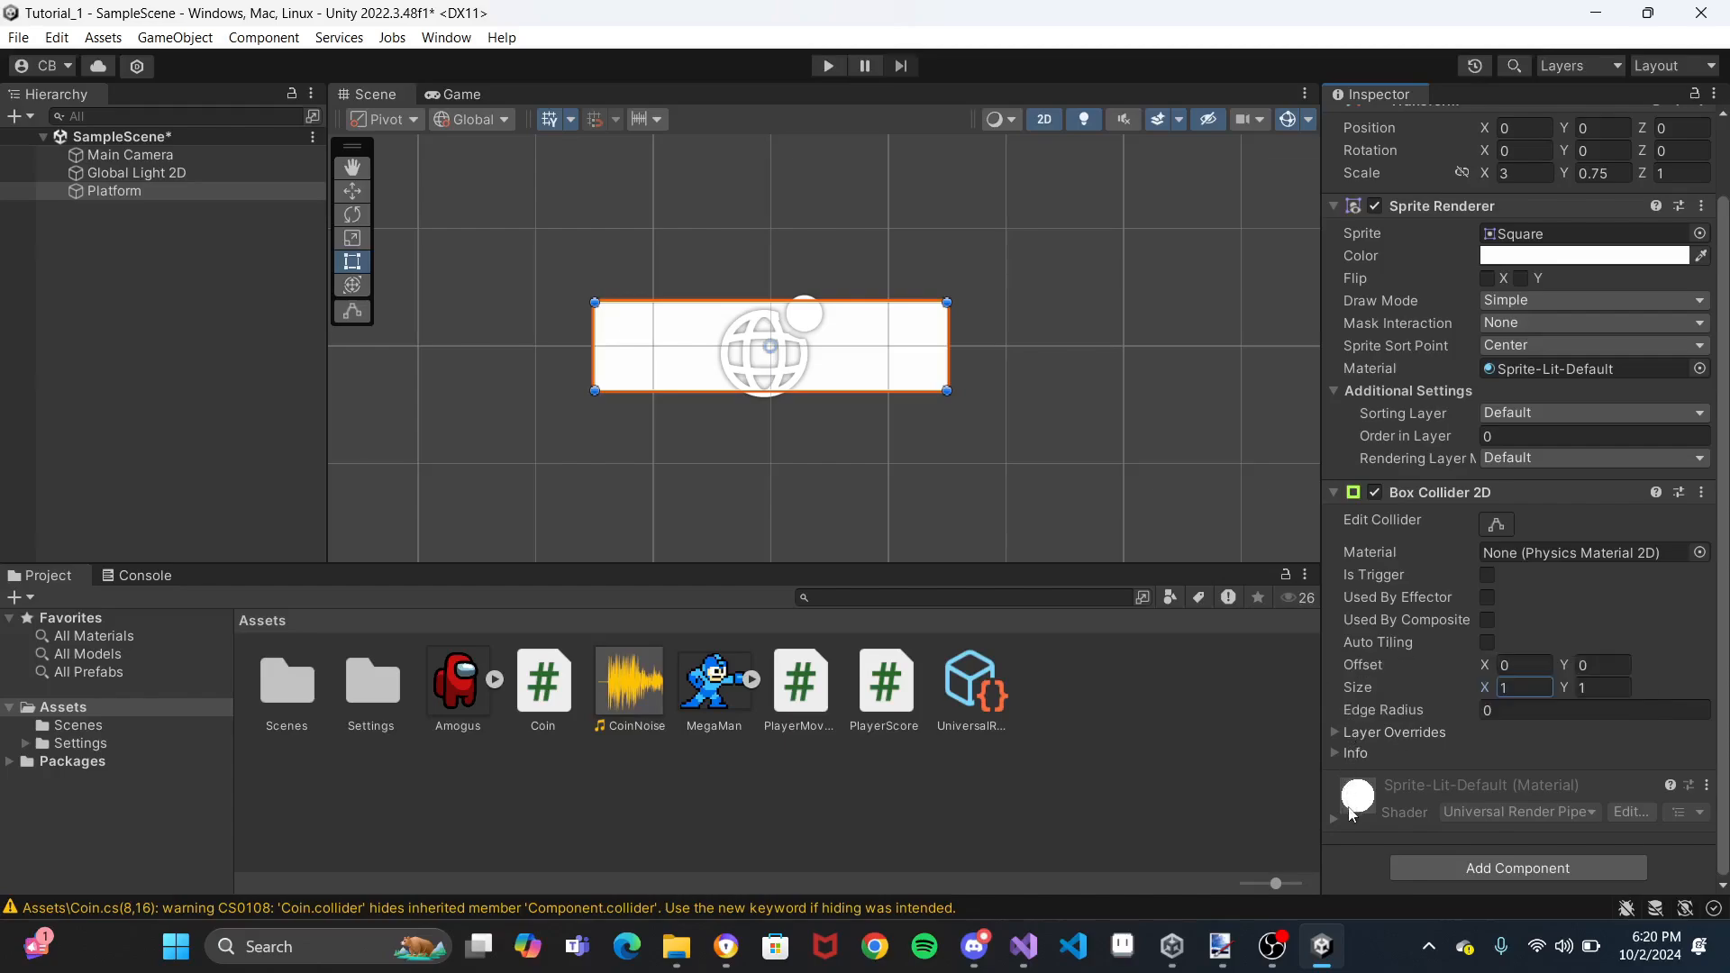
Collapse the Box Collider 2D settings and add a Rigidbody 2D component to the Platform
{"action": "left_click", "coordinate": [1335, 493]}
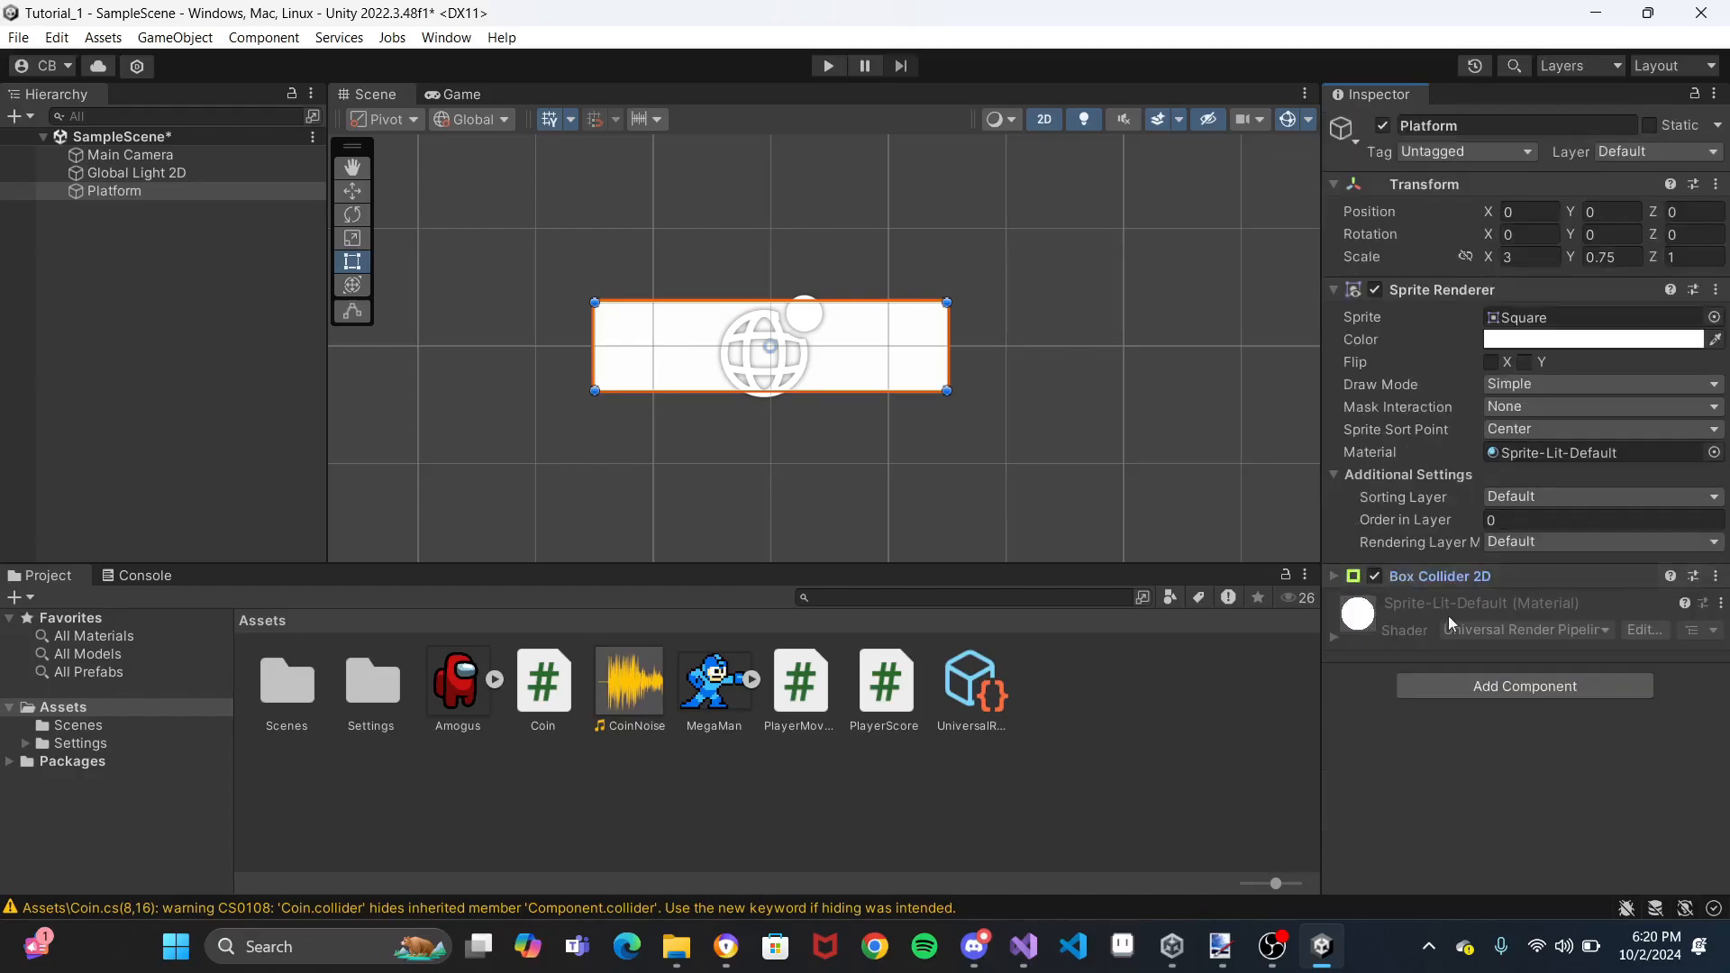
{"action": "left_click", "coordinate": [1463, 682]}
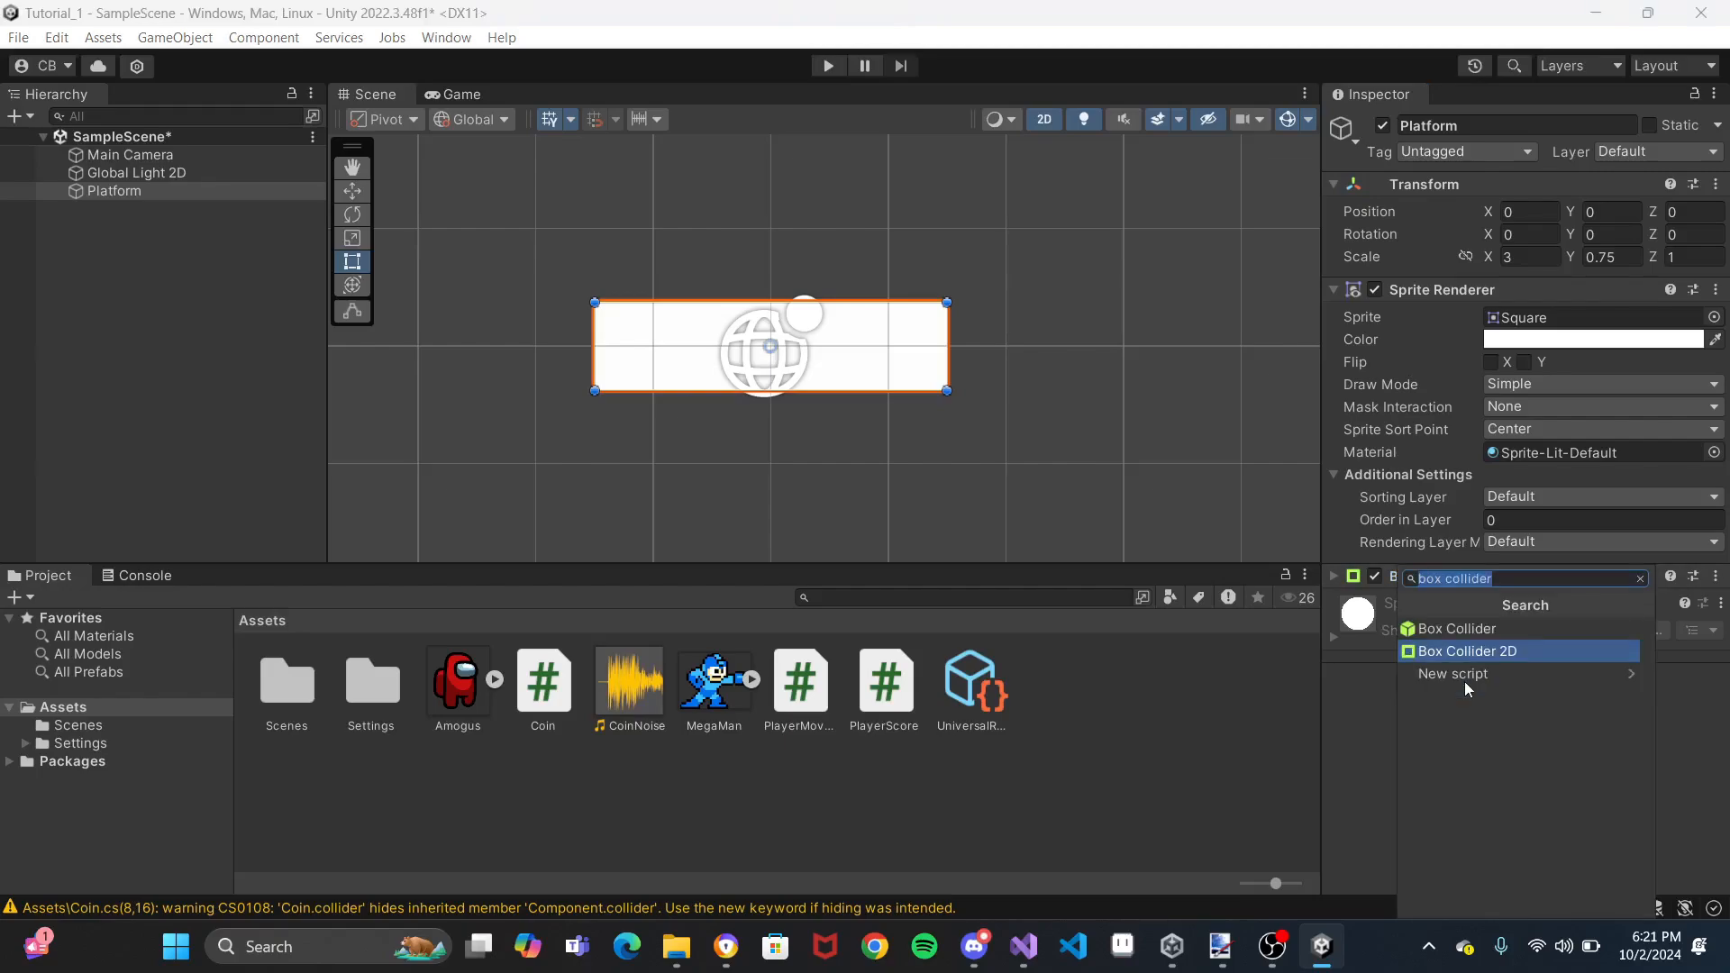
{"action": "type", "text": "rigi"}
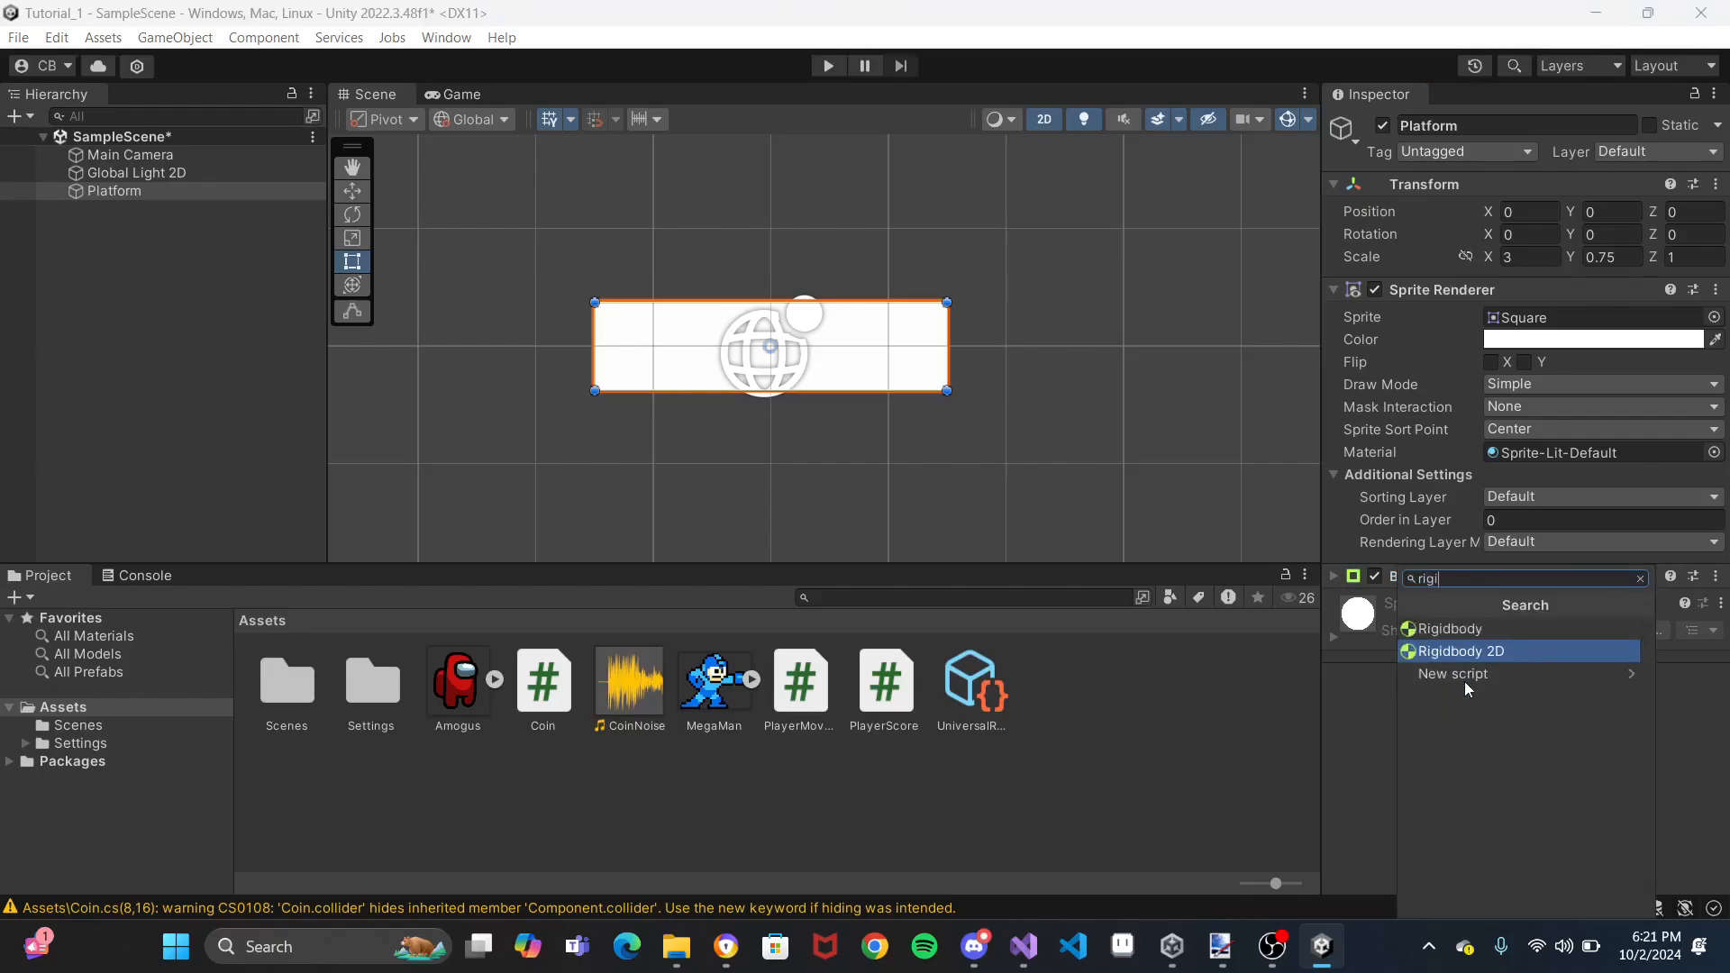
{"action": "left_click", "coordinate": [1478, 652]}
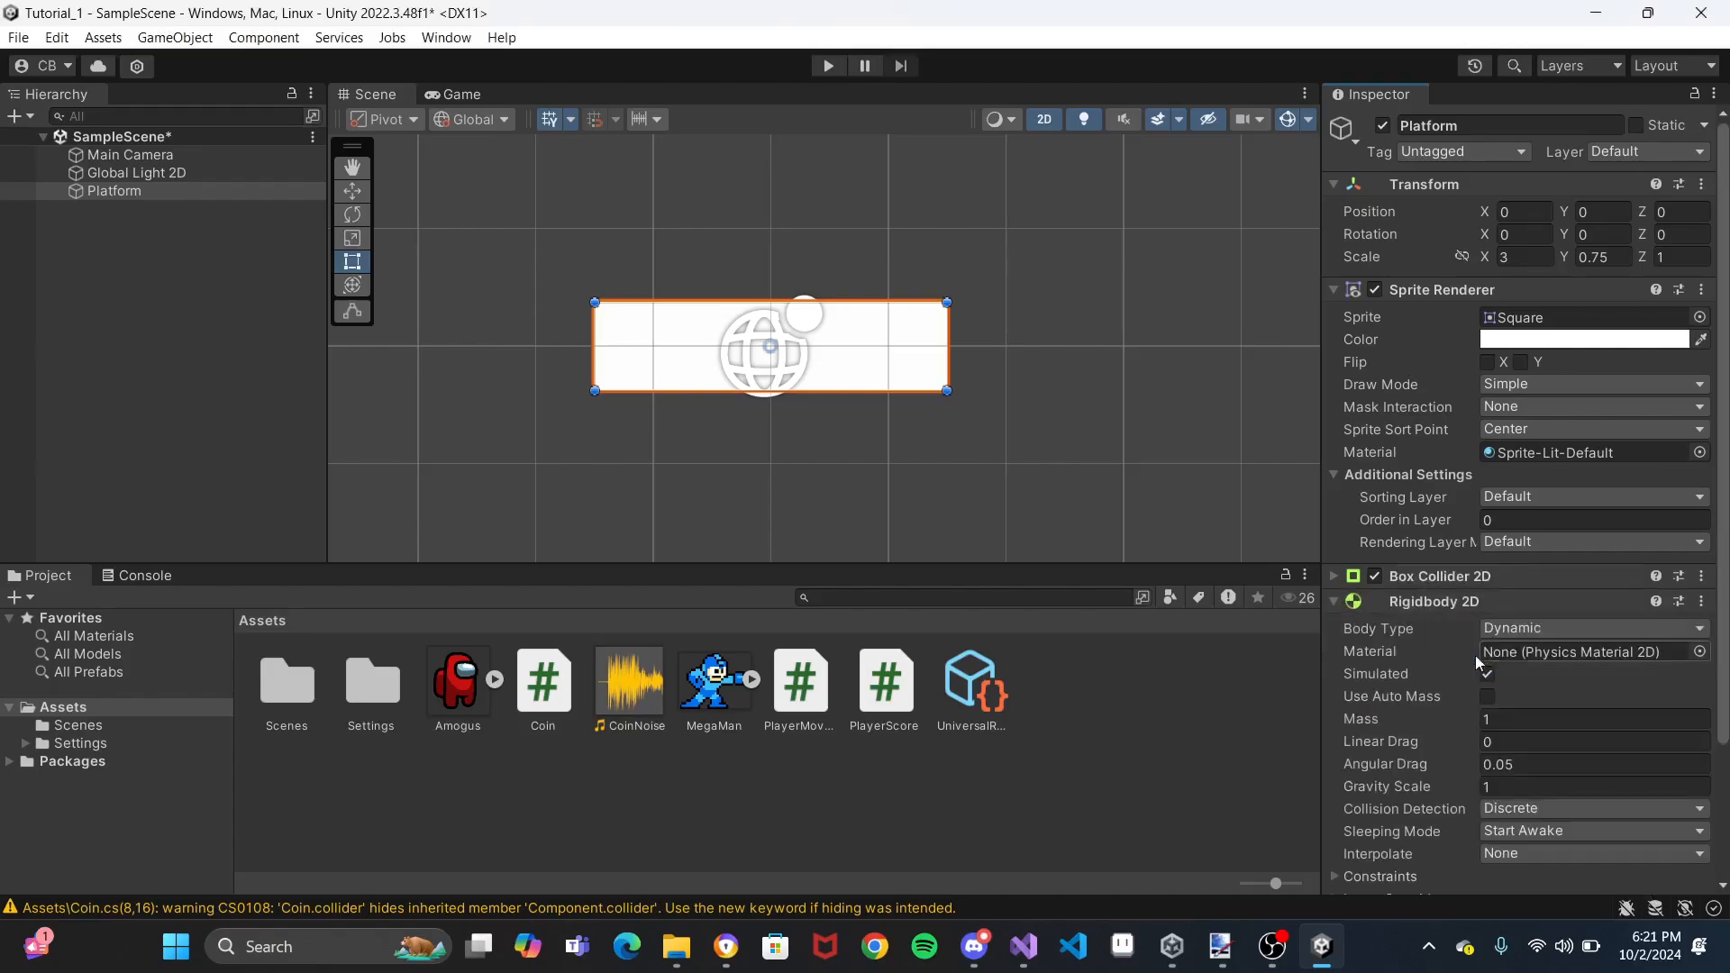
Set the body type of the Platform's Rigidbody 2D to Static
{"action": "scroll", "coordinate": [1420, 704], "scroll_direction": "down", "scroll_amount": 3}
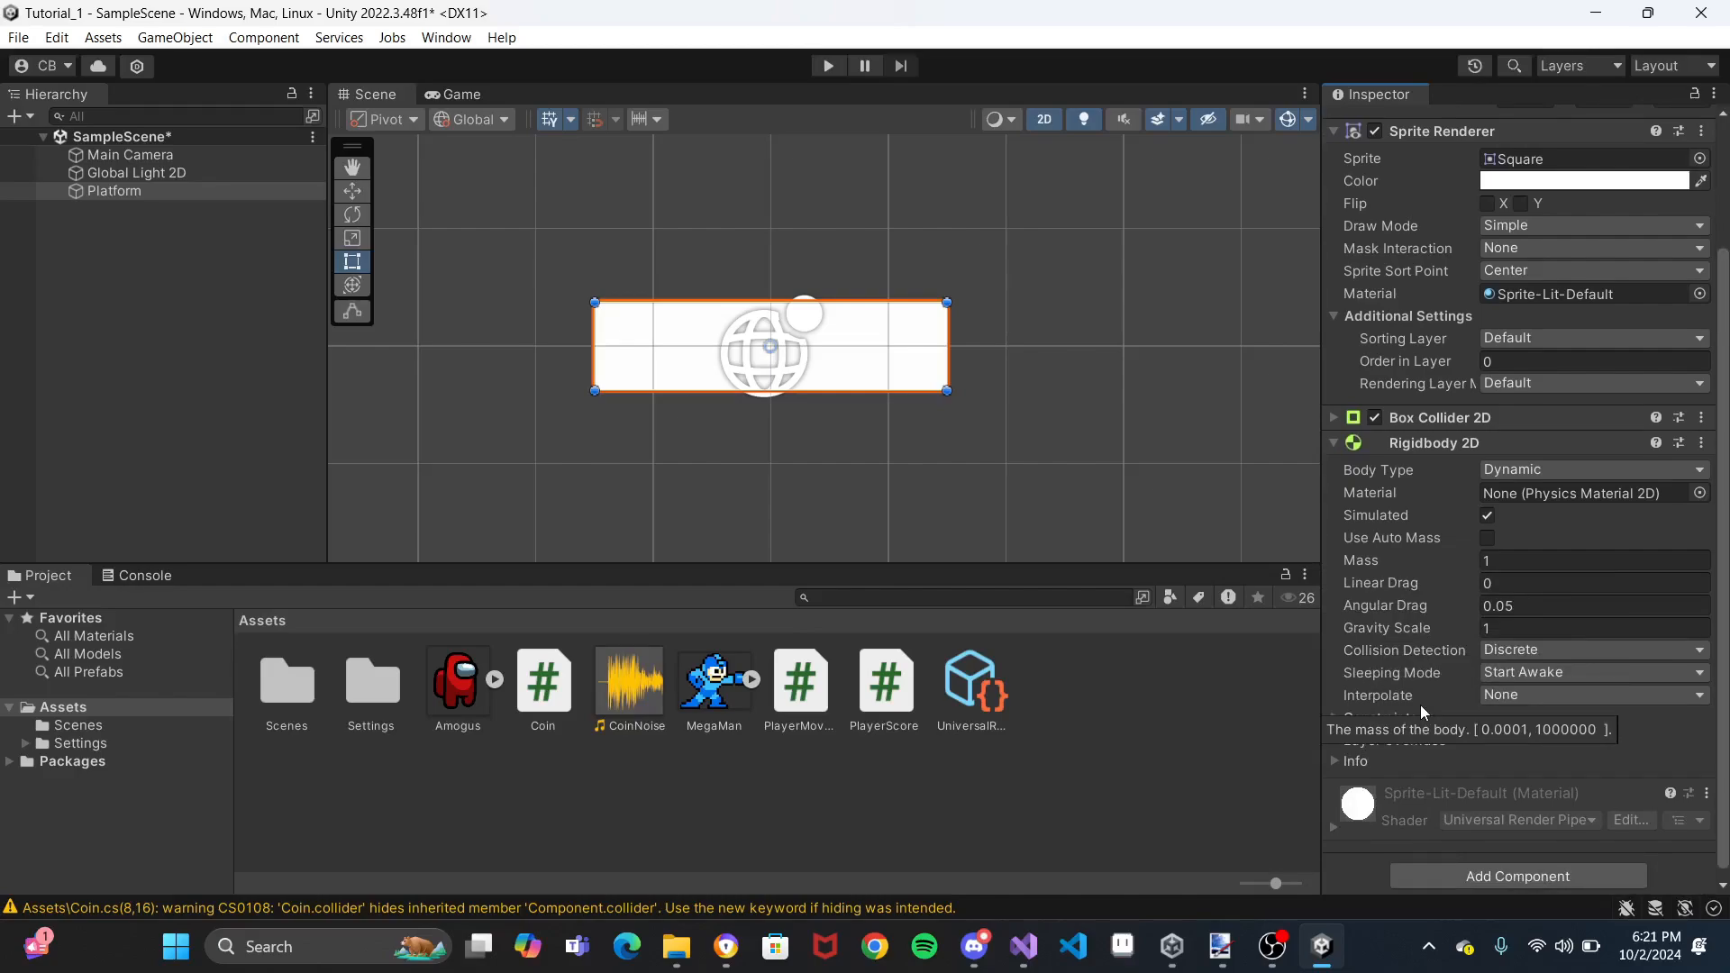
{"action": "left_click", "coordinate": [1555, 468]}
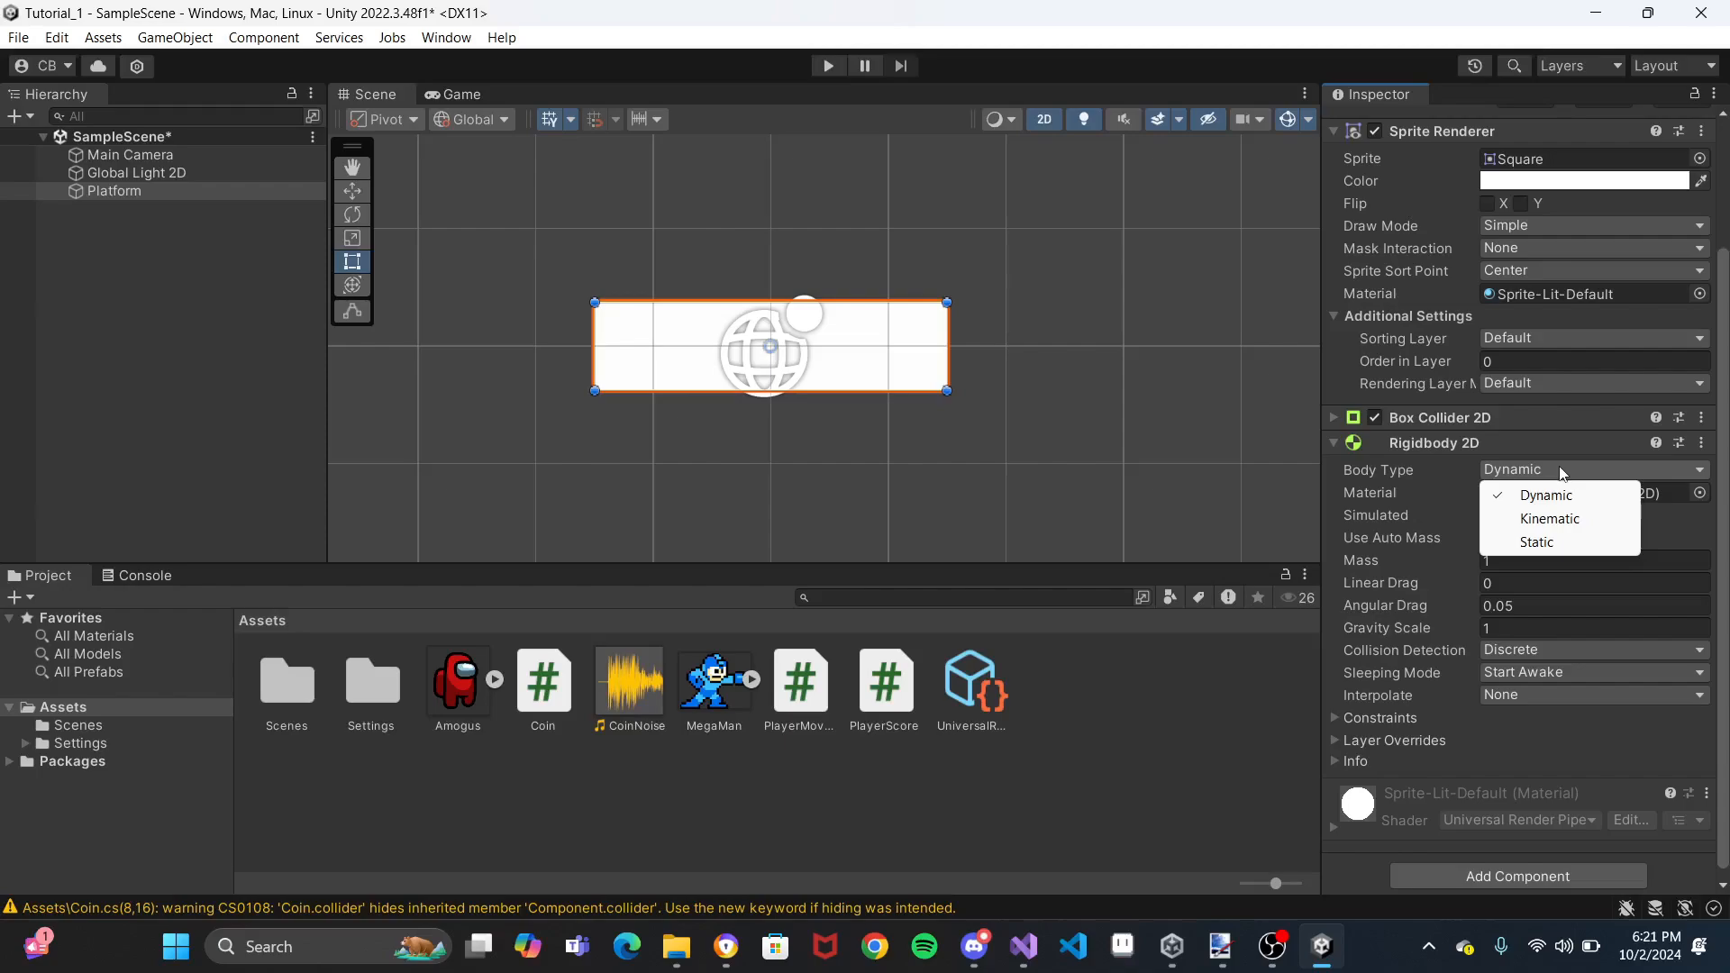
{"action": "left_click", "coordinate": [1543, 541]}
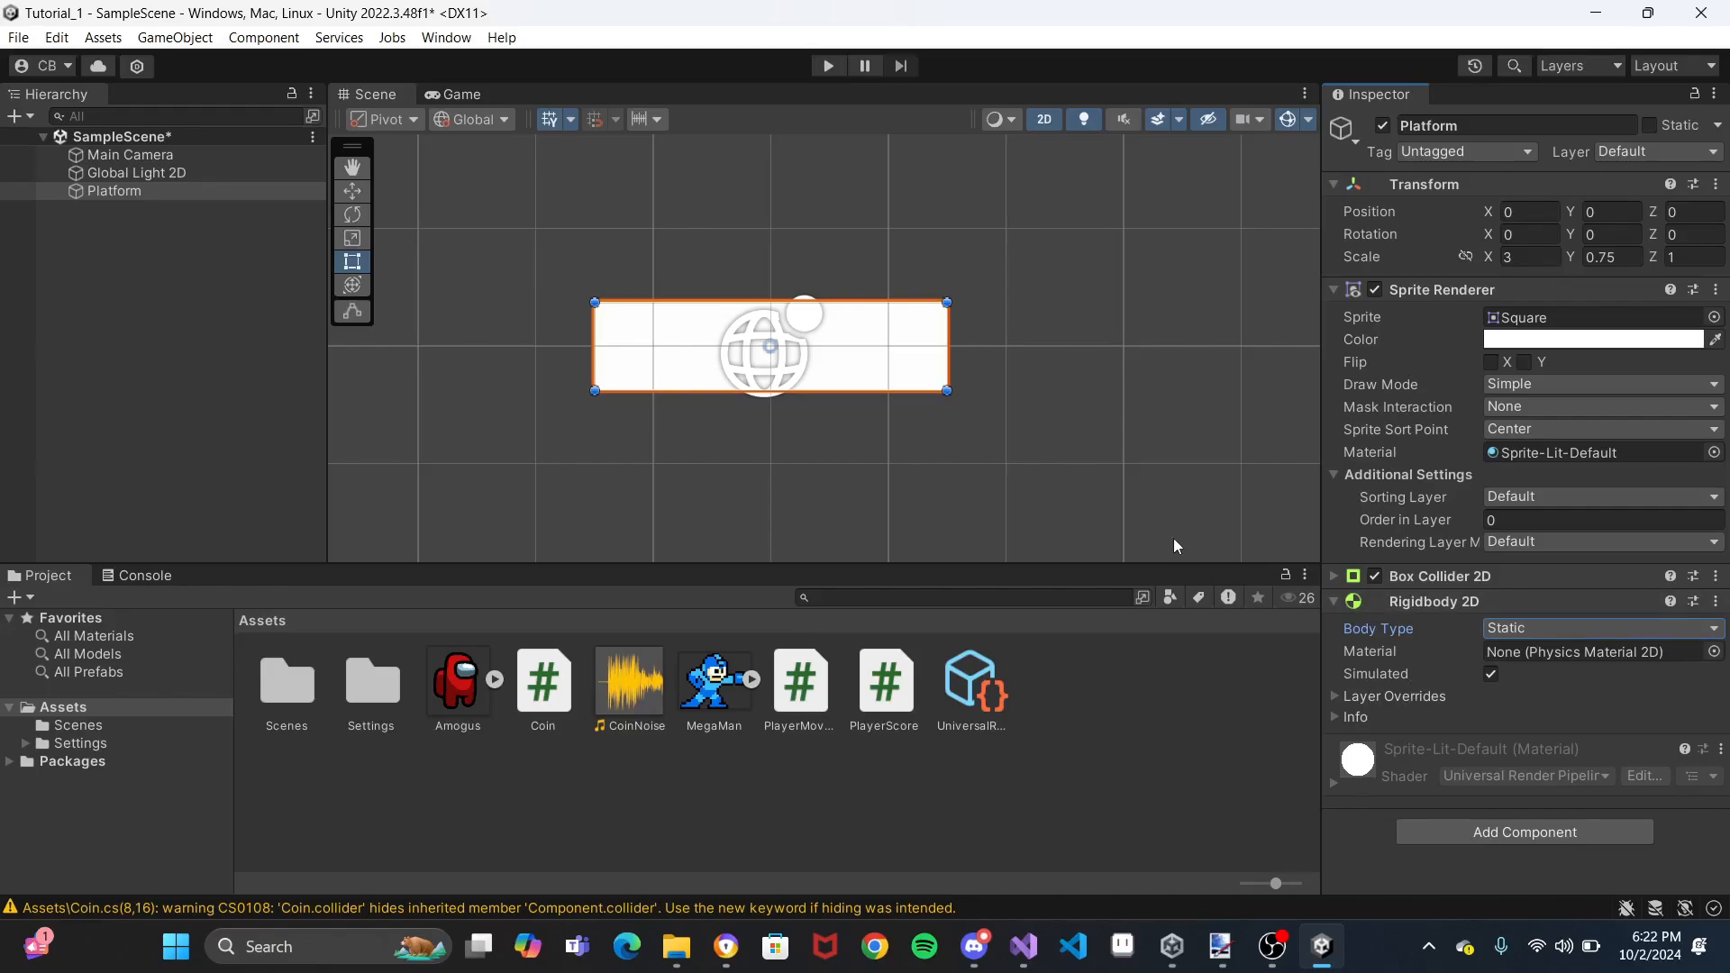
Try duplicating the Platform and moving the copy to about X 4.89, Y 0.03, and undo both the move and the duplication
{"action": "scroll", "coordinate": [1099, 408], "scroll_direction": "down", "scroll_amount": 6}
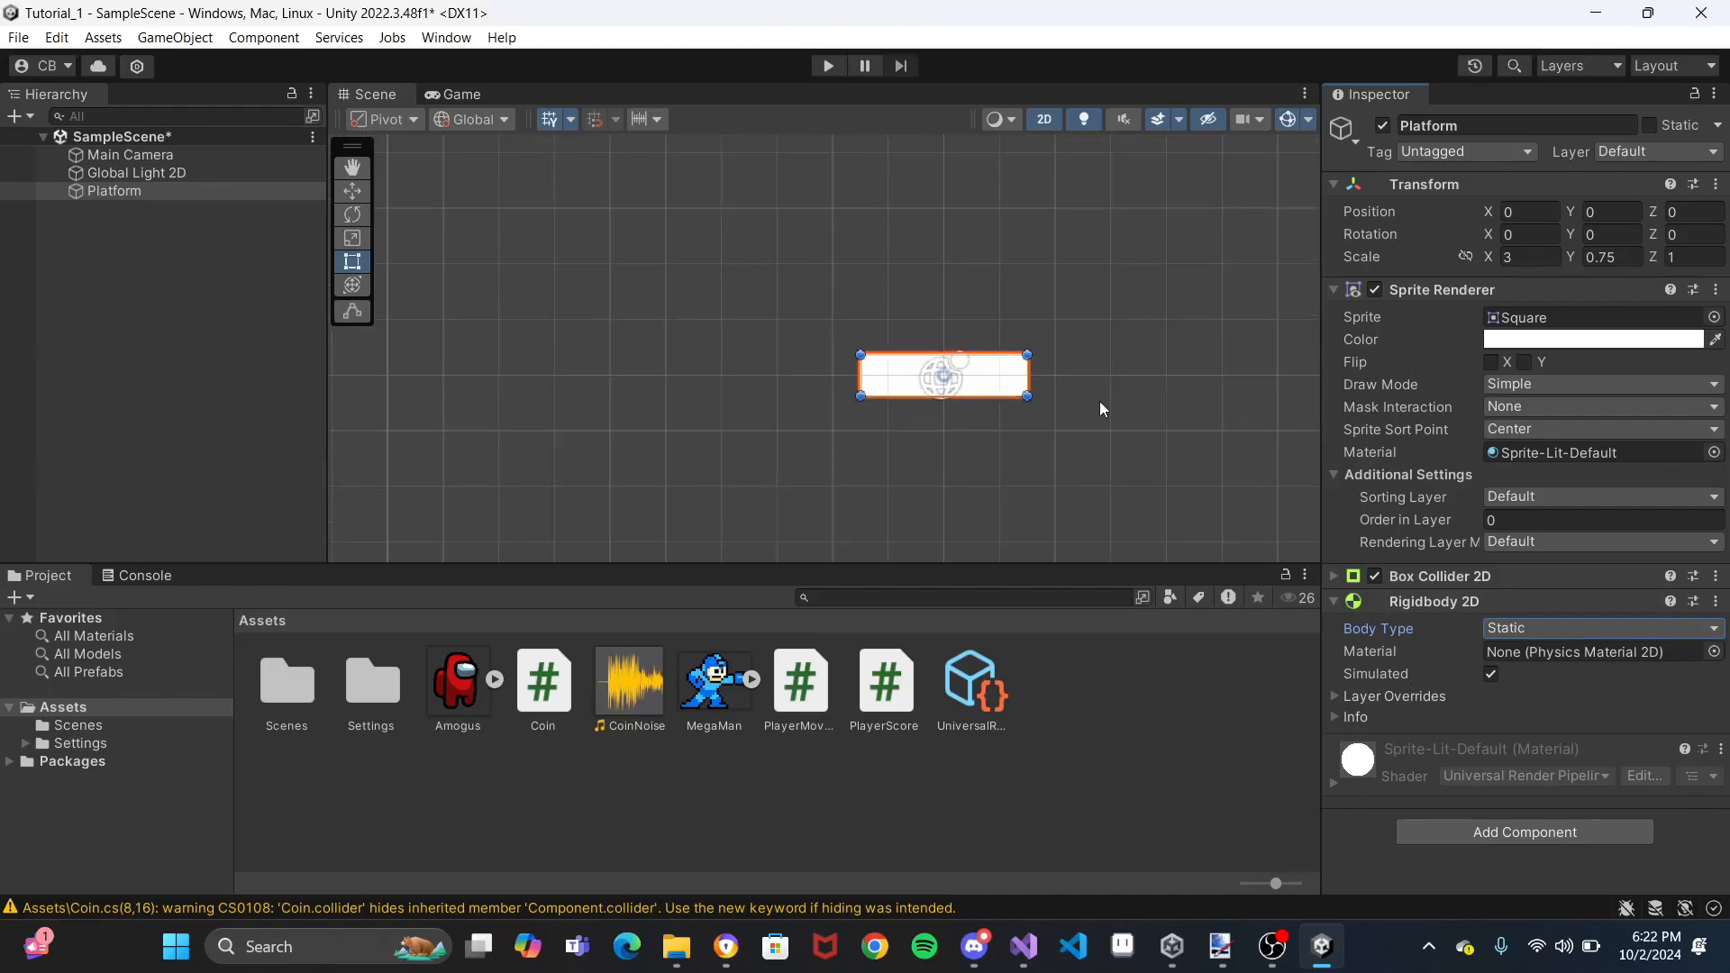
{"action": "scroll", "coordinate": [1099, 408], "scroll_direction": "down", "scroll_amount": 2}
{"action": "middle_click_drag", "start_coordinate": [938, 480], "coordinate": [773, 387]}
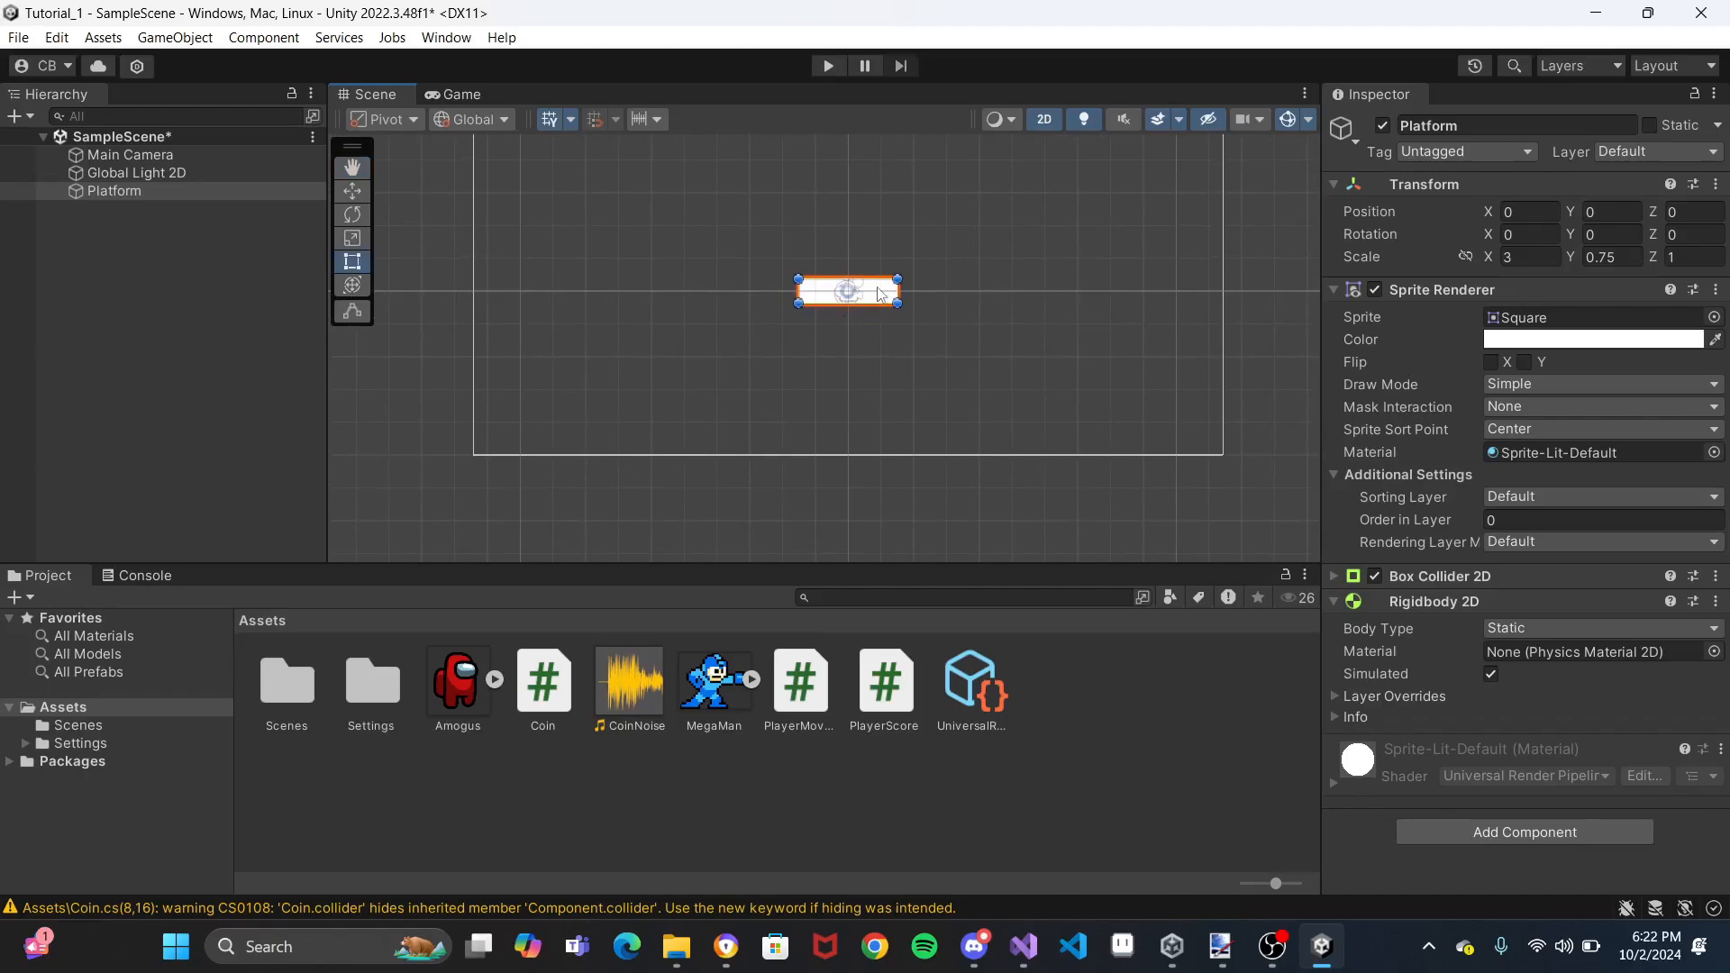
{"action": "left_click_drag", "start_coordinate": [992, 350], "coordinate": [962, 391]}
{"action": "middle_click_drag", "start_coordinate": [962, 398], "coordinate": [948, 453]}
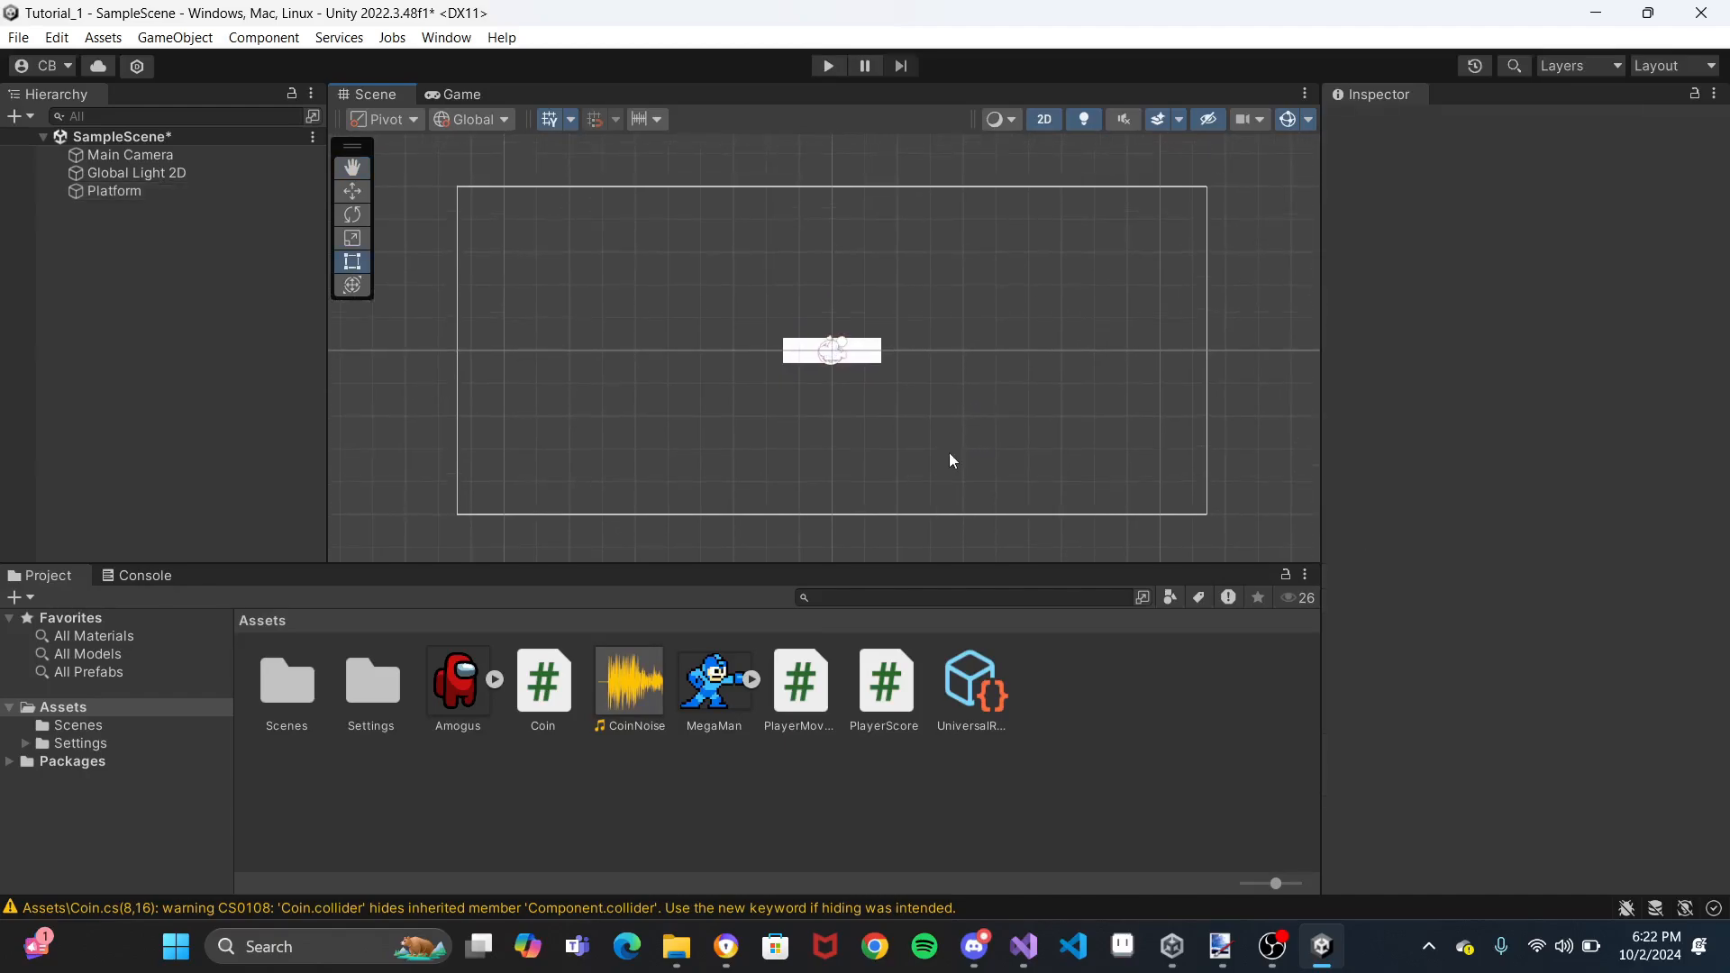
{"action": "left_click", "coordinate": [878, 358]}
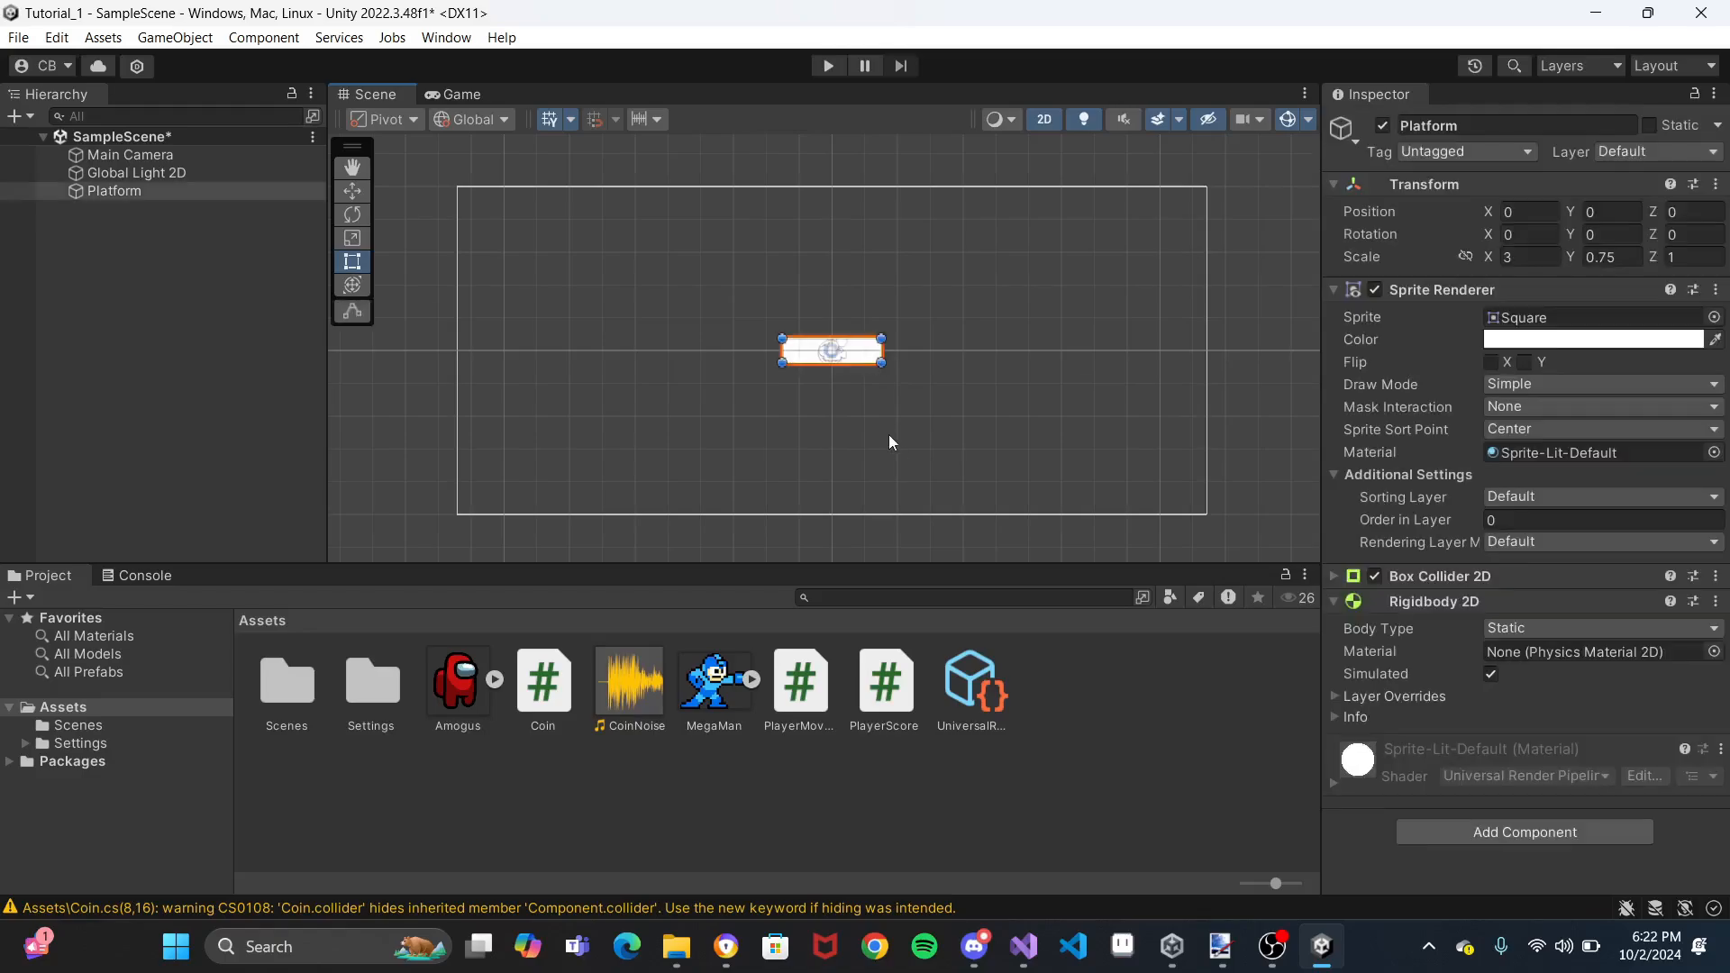
{"action": "key", "text": "ctrl+d"}
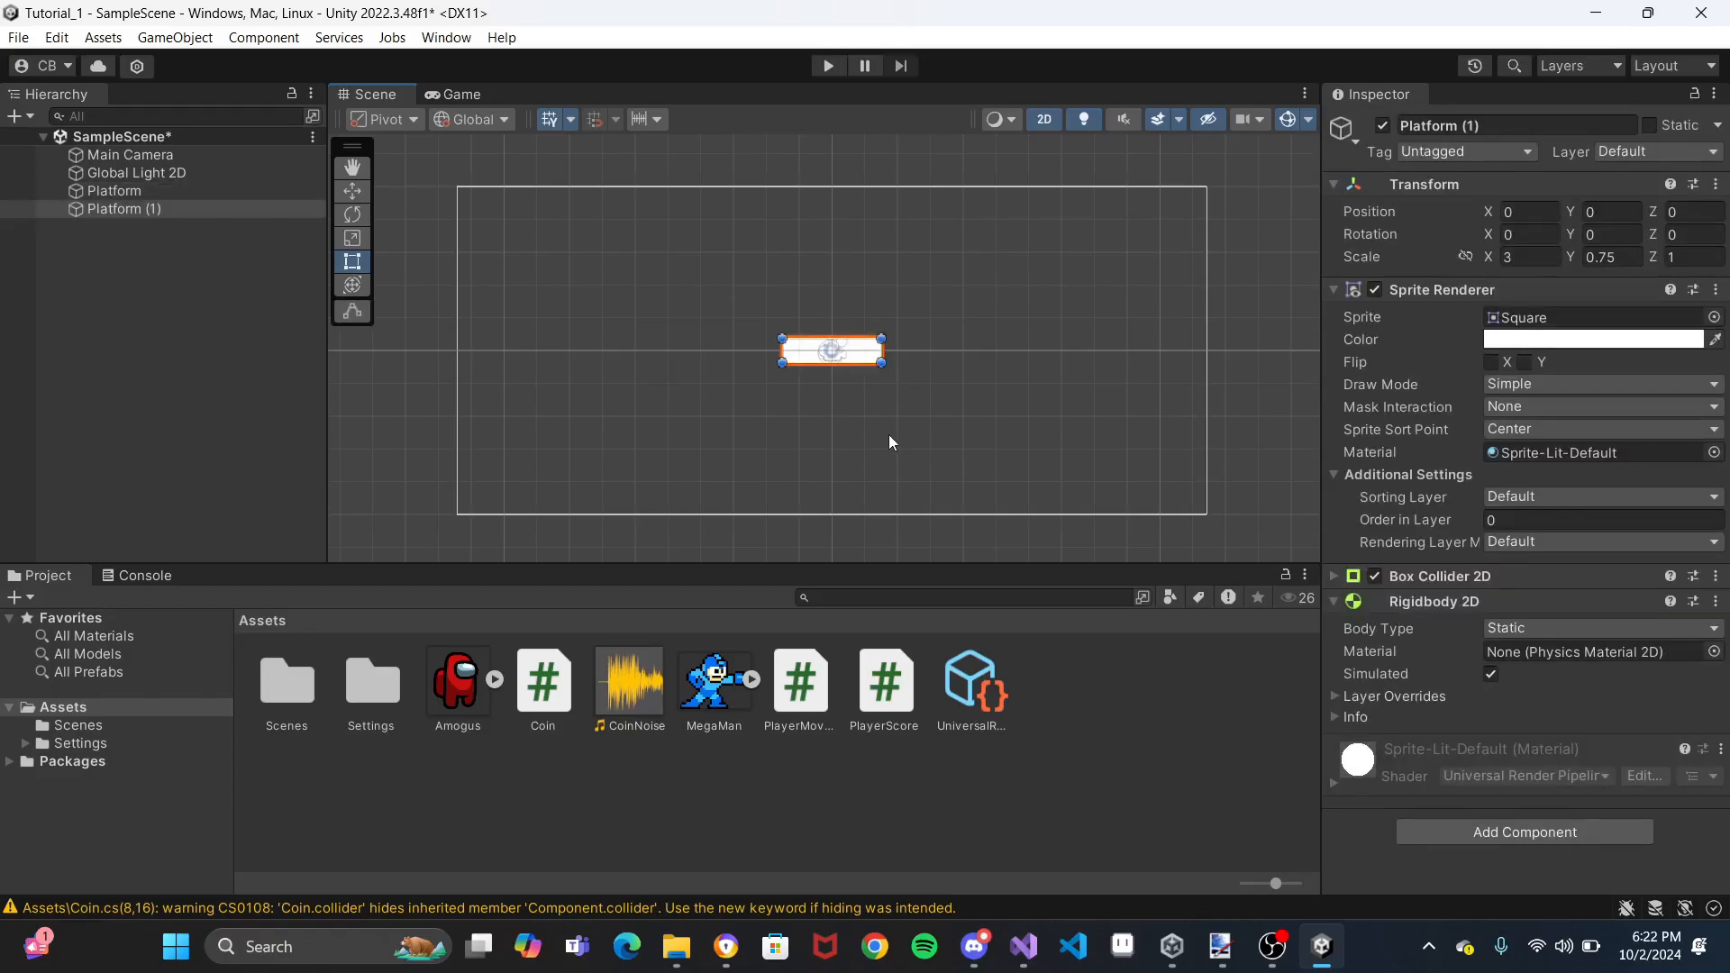
{"action": "left_click_drag", "start_coordinate": [876, 354], "coordinate": [1027, 355]}
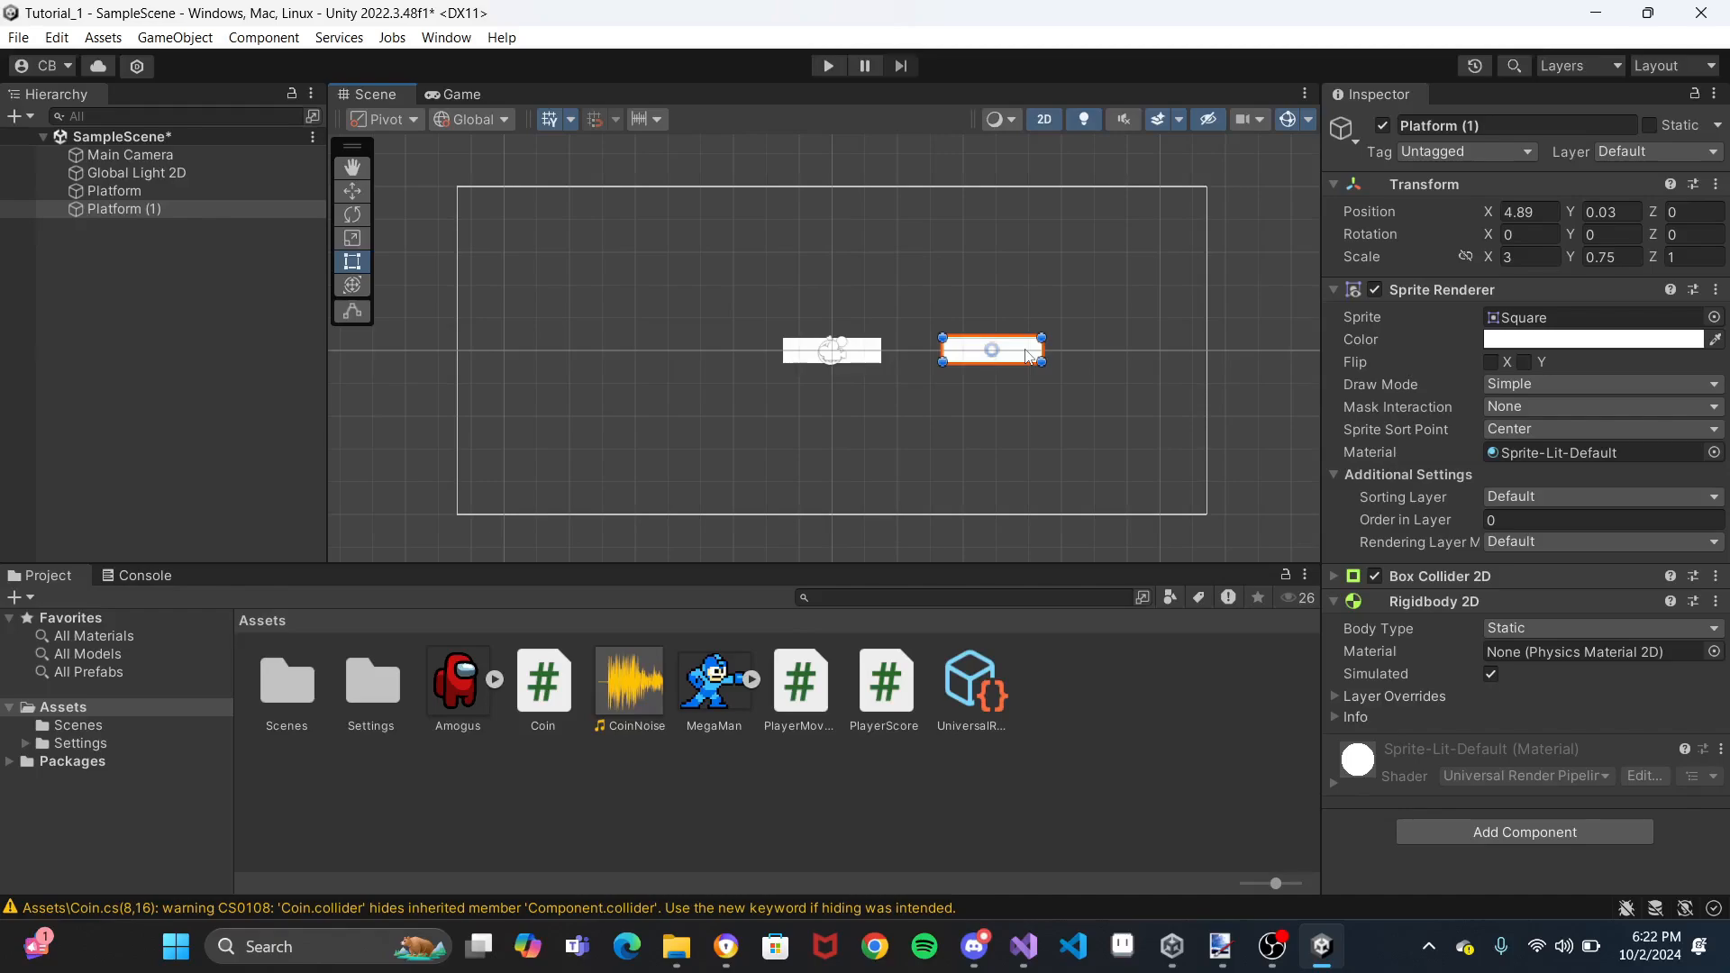
{"action": "key", "text": "ctrl+z"}
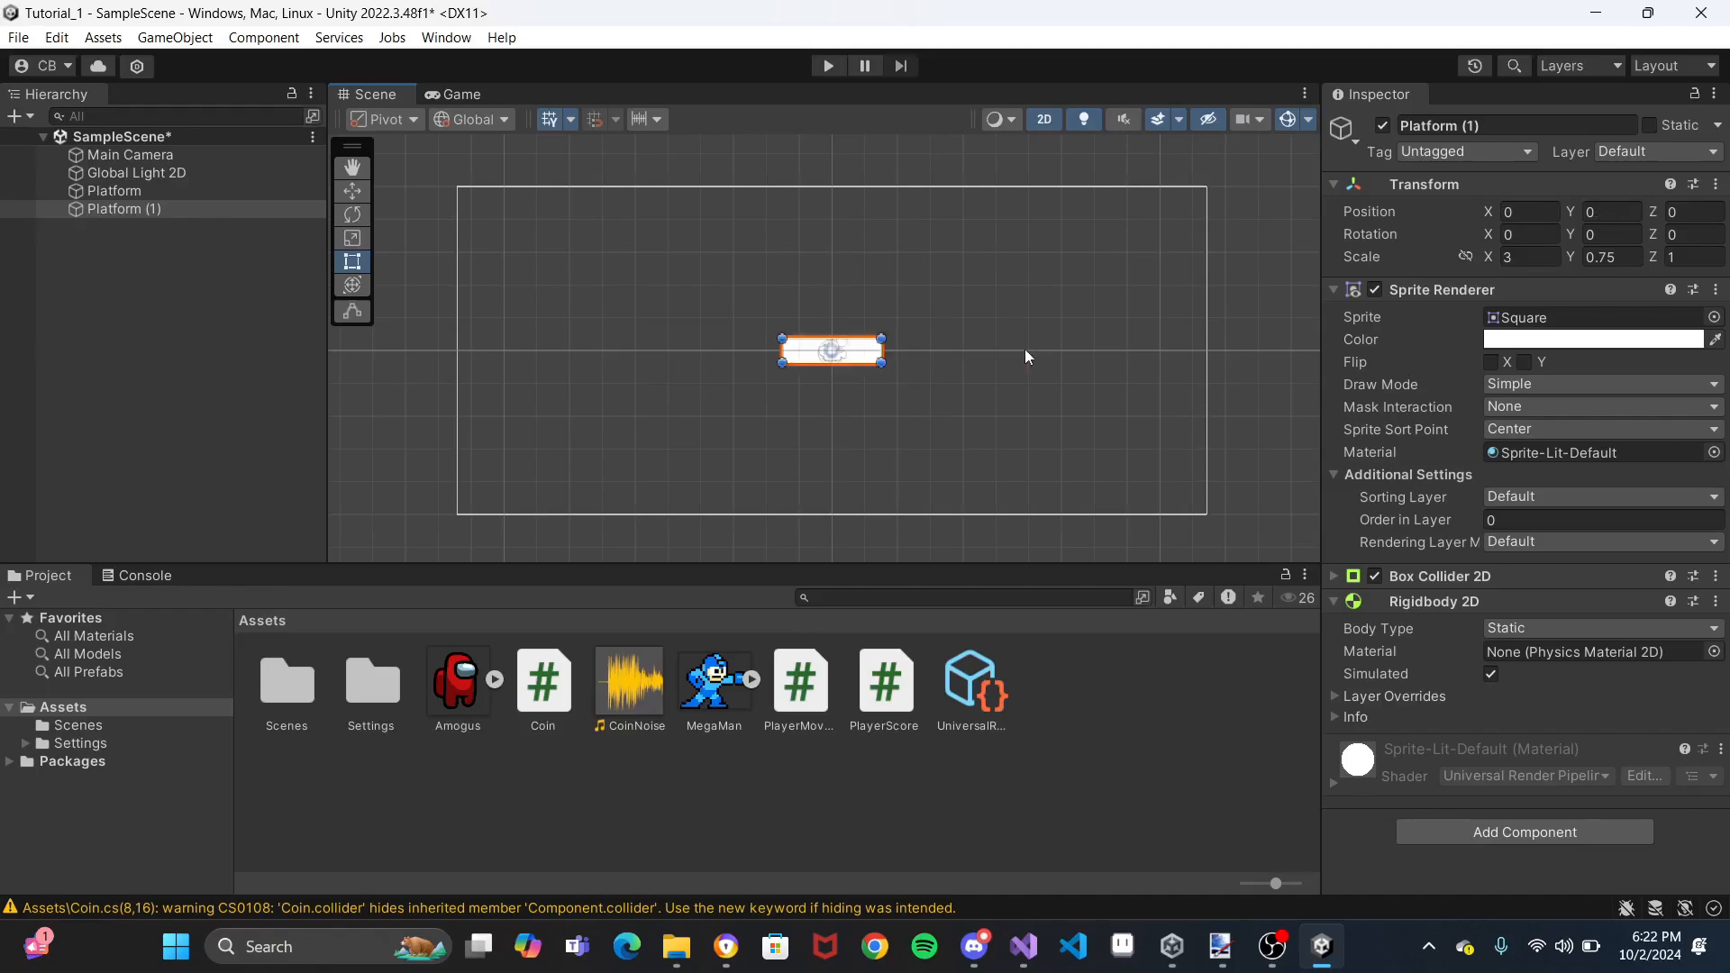
{"action": "key", "text": "ctrl+z"}
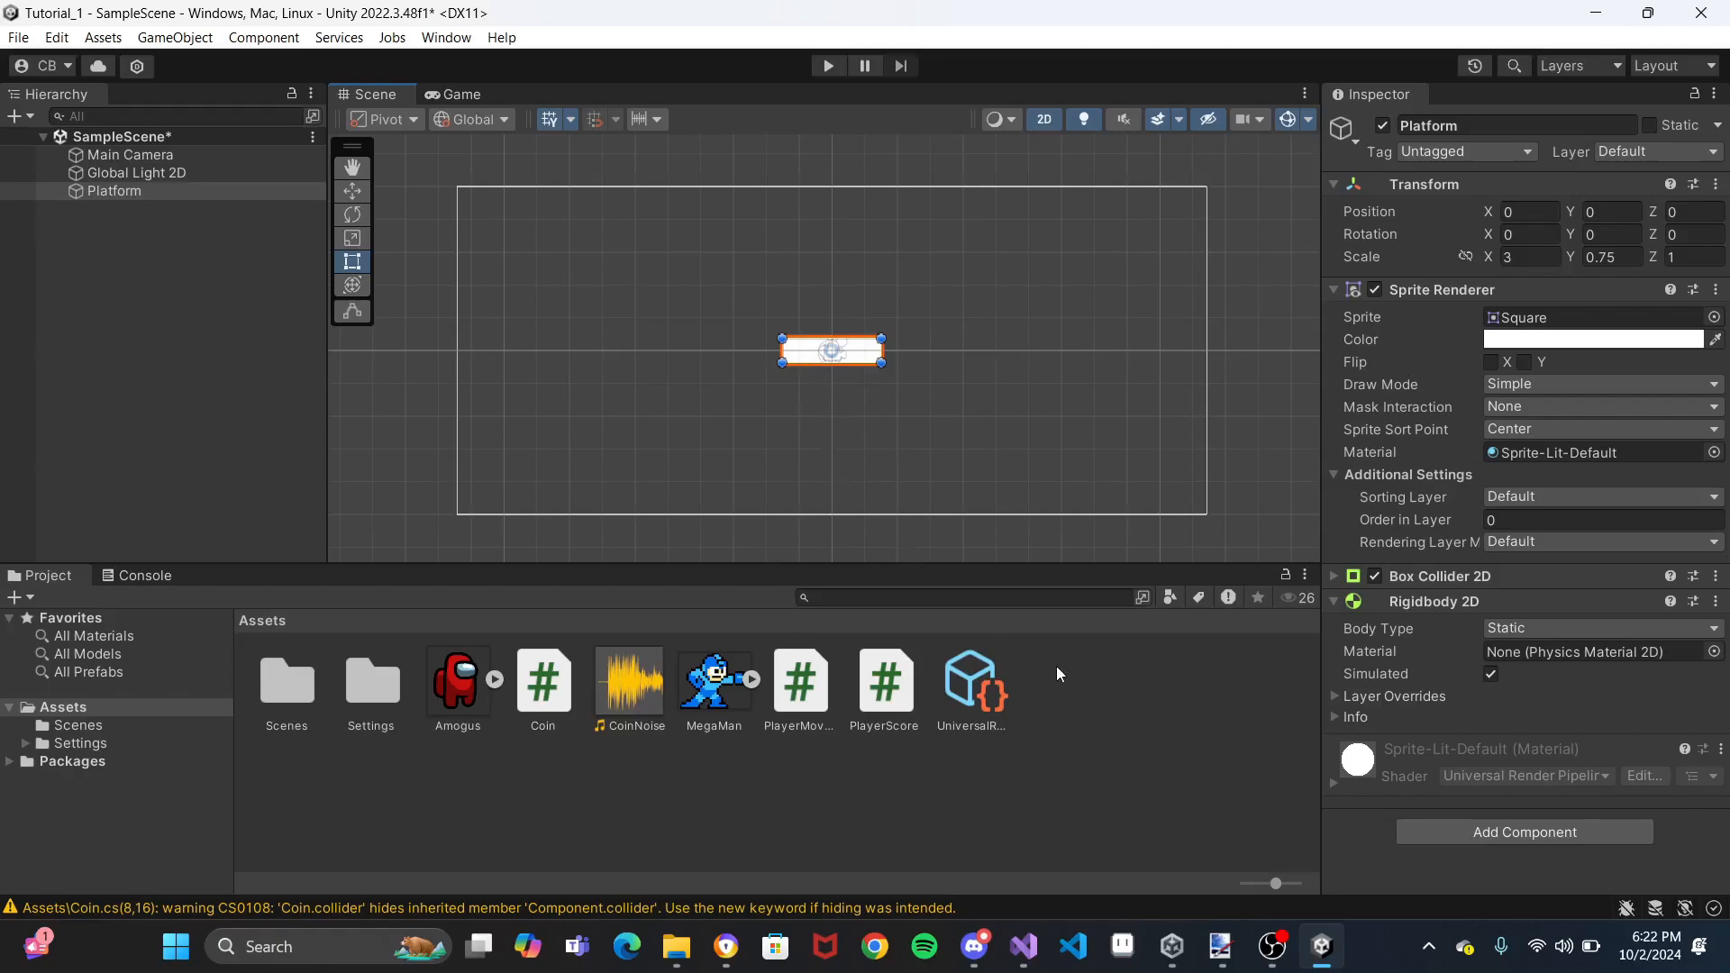
Create a new folder named Prefabs in the project's Assets
{"action": "right_click", "coordinate": [1096, 704]}
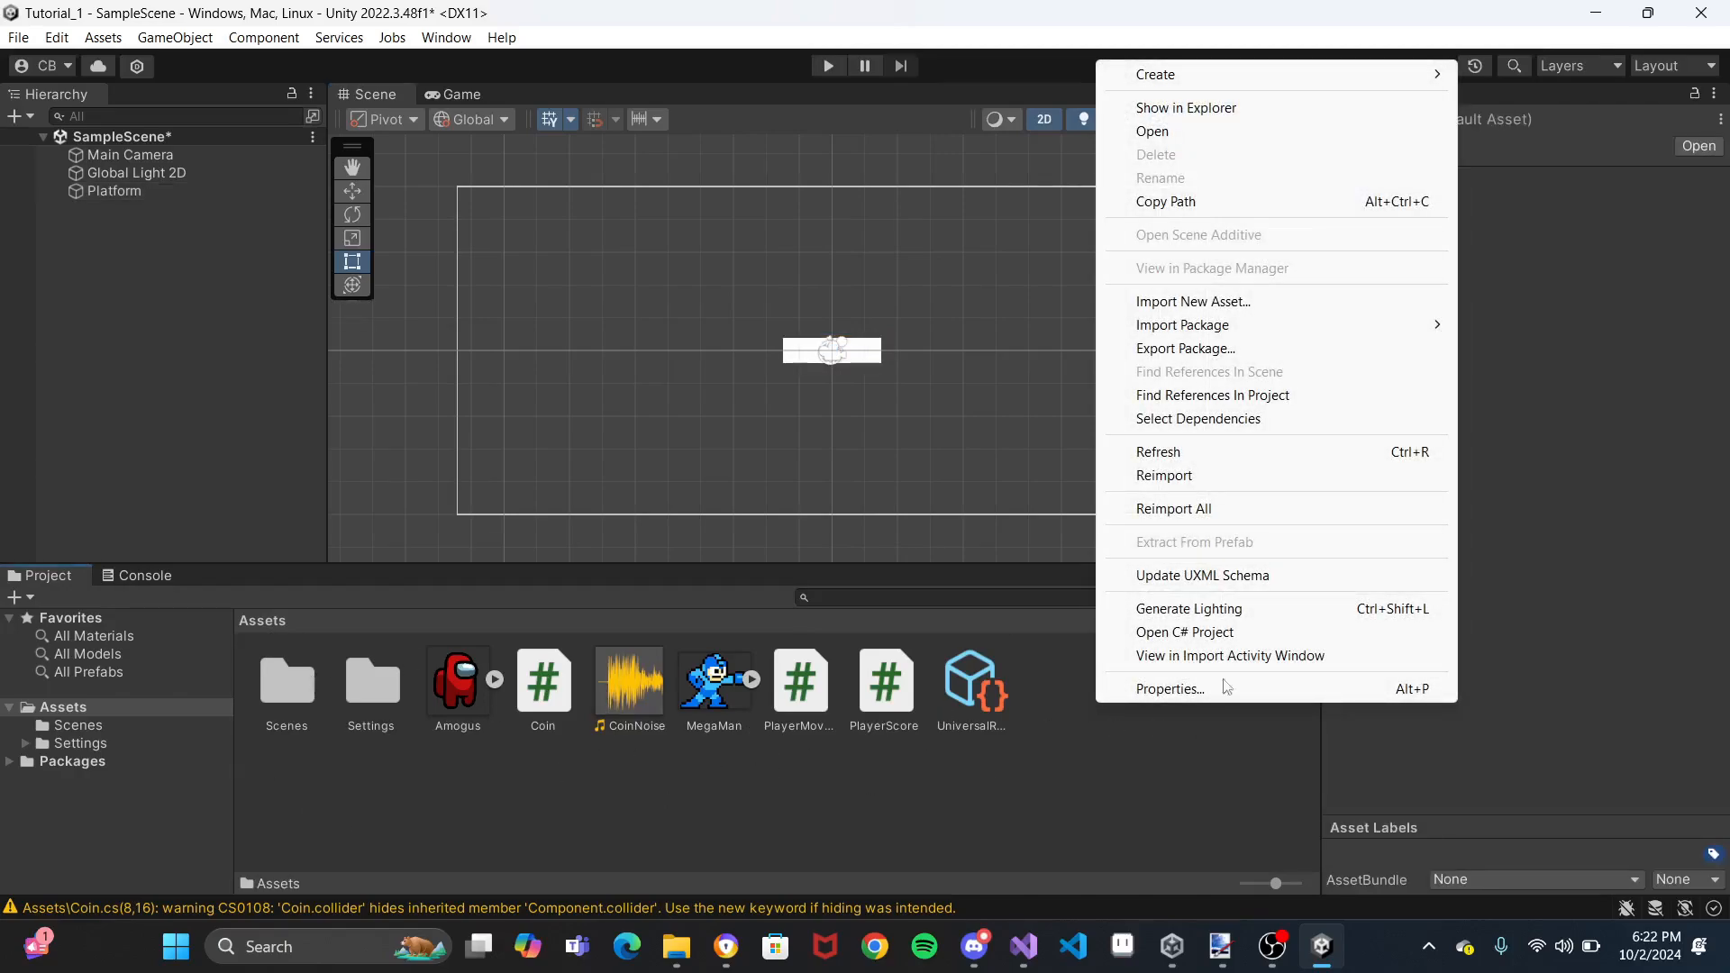
{"action": "mouse_move", "coordinate": [1326, 81]}
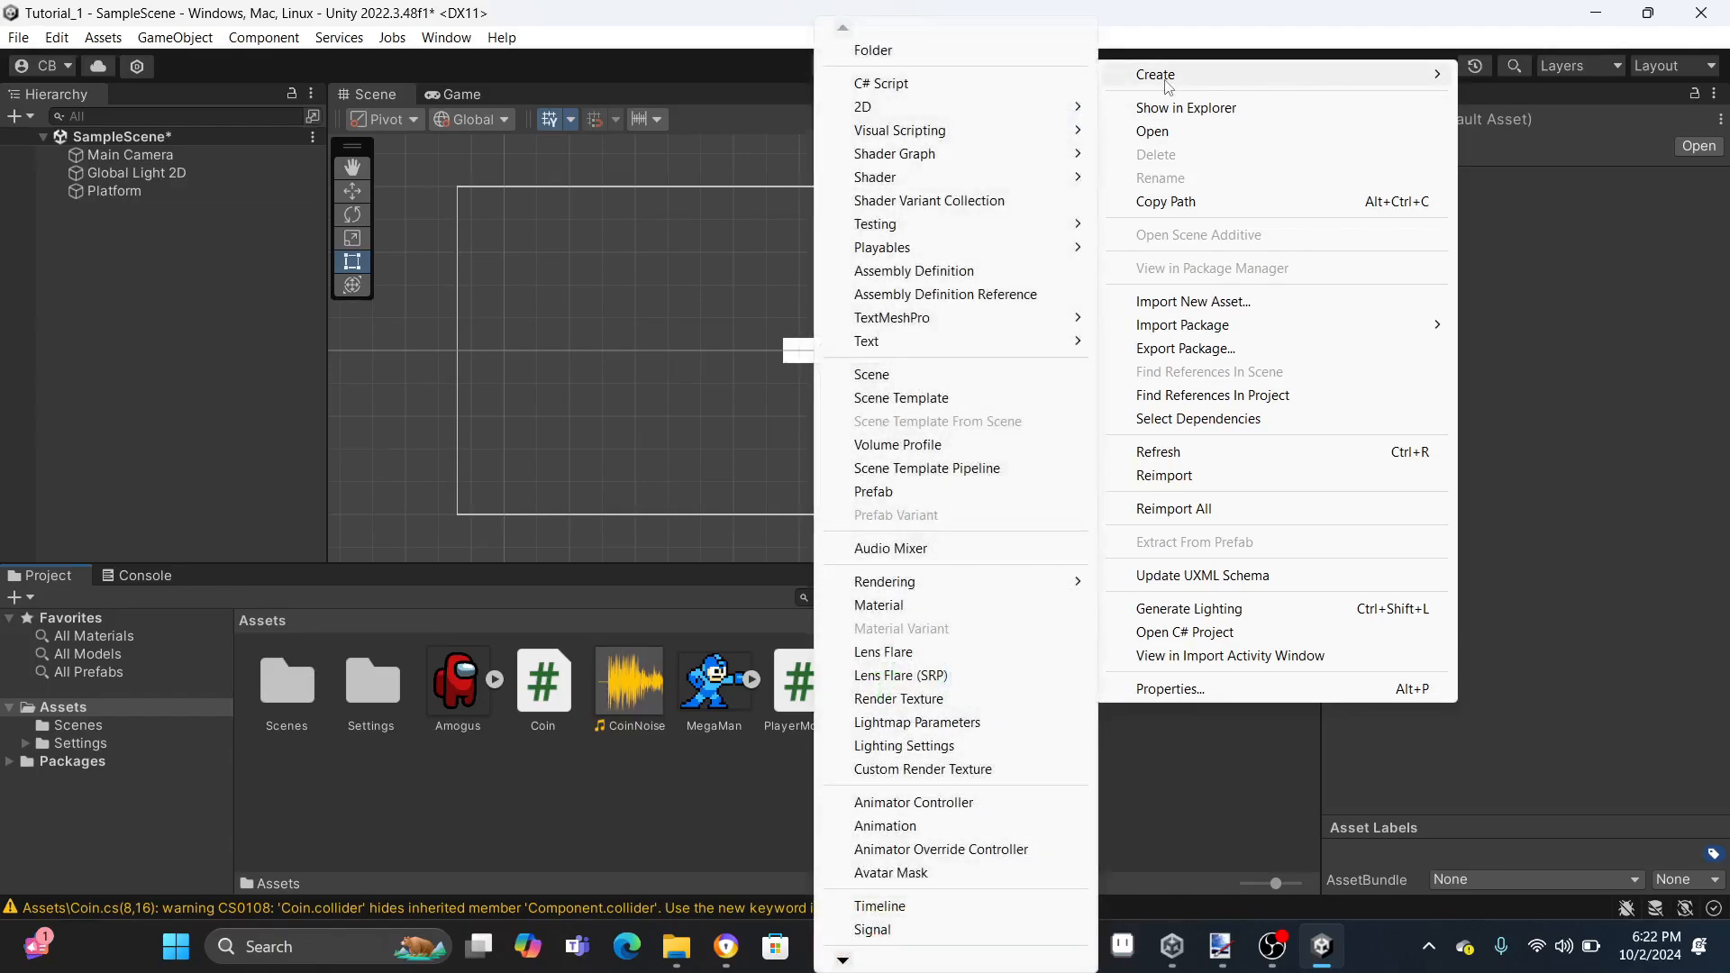
{"action": "left_click", "coordinate": [958, 52]}
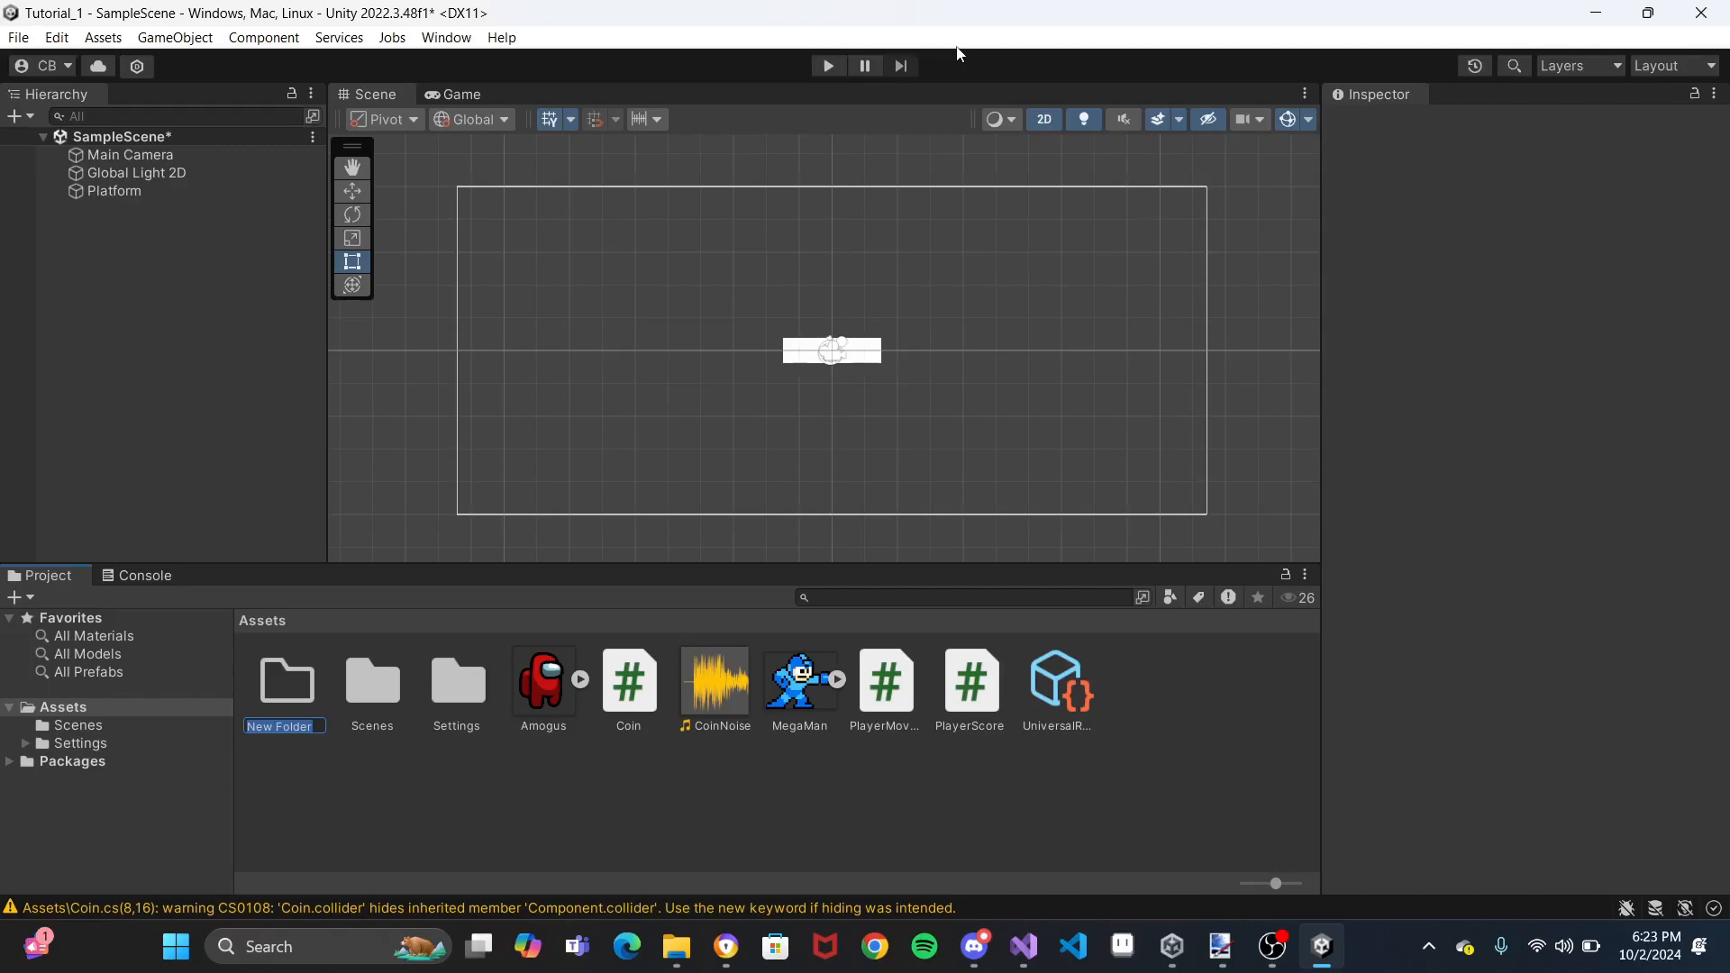
{"action": "type", "text": "Prefabs"}
{"action": "key", "text": "Return"}
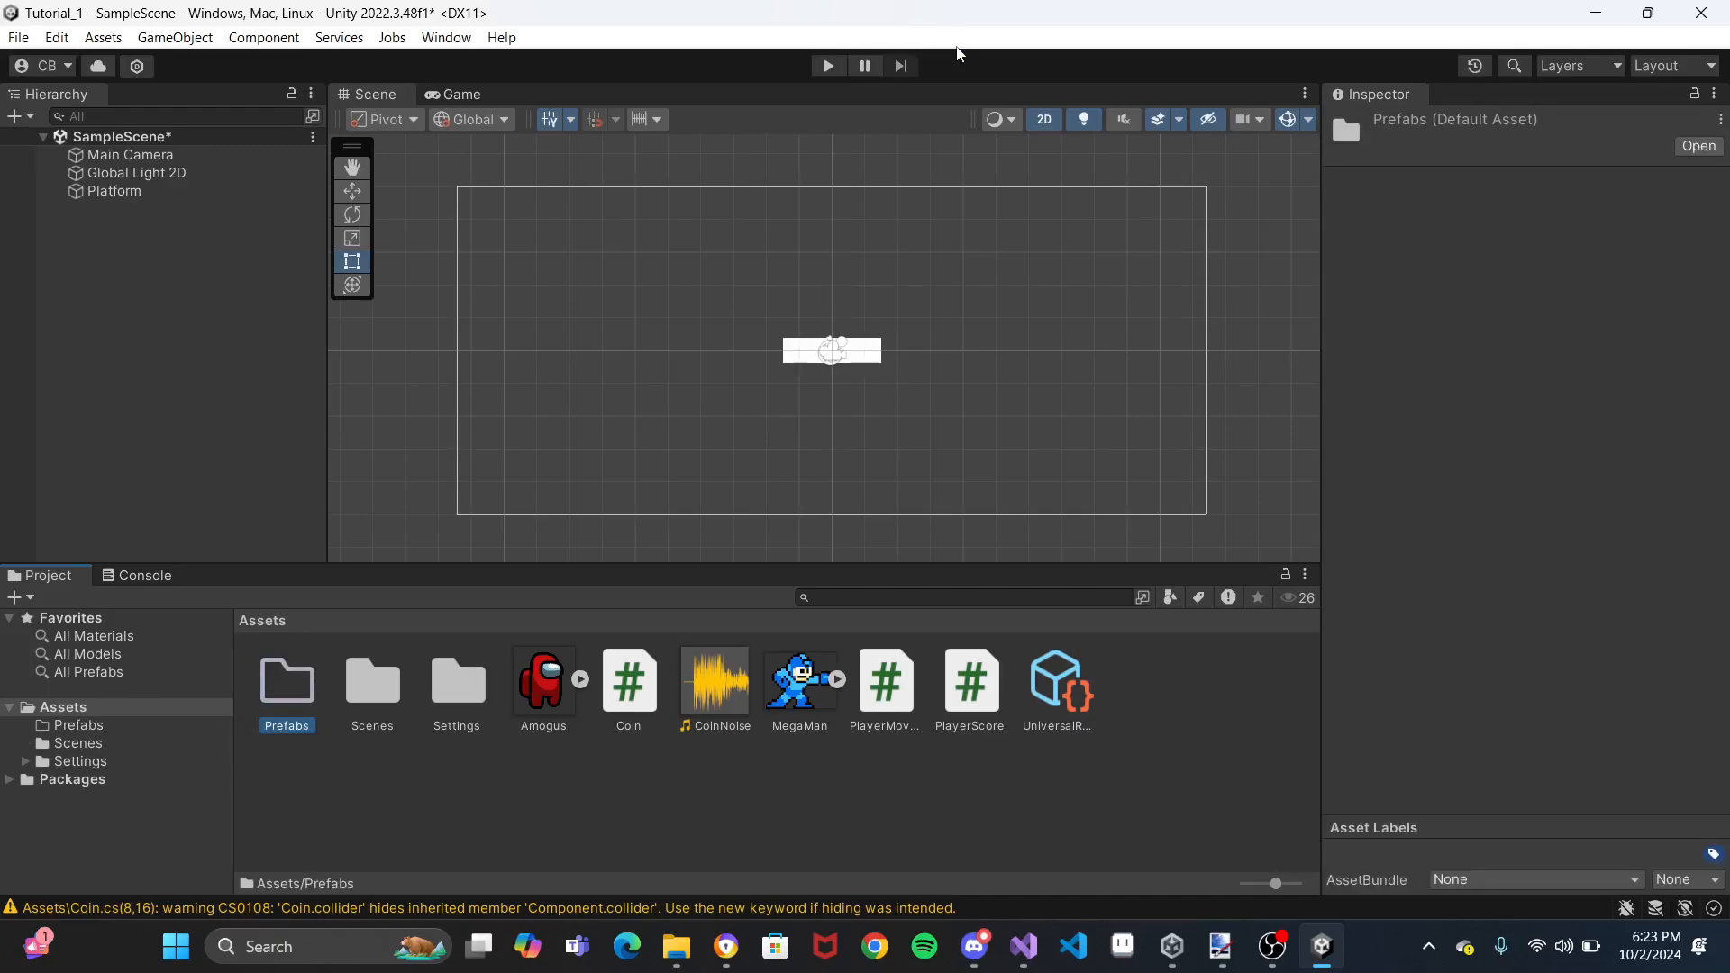
Open the Prefabs folder and turn the scene's Platform into a prefab asset stored there
{"action": "double_click", "coordinate": [288, 685]}
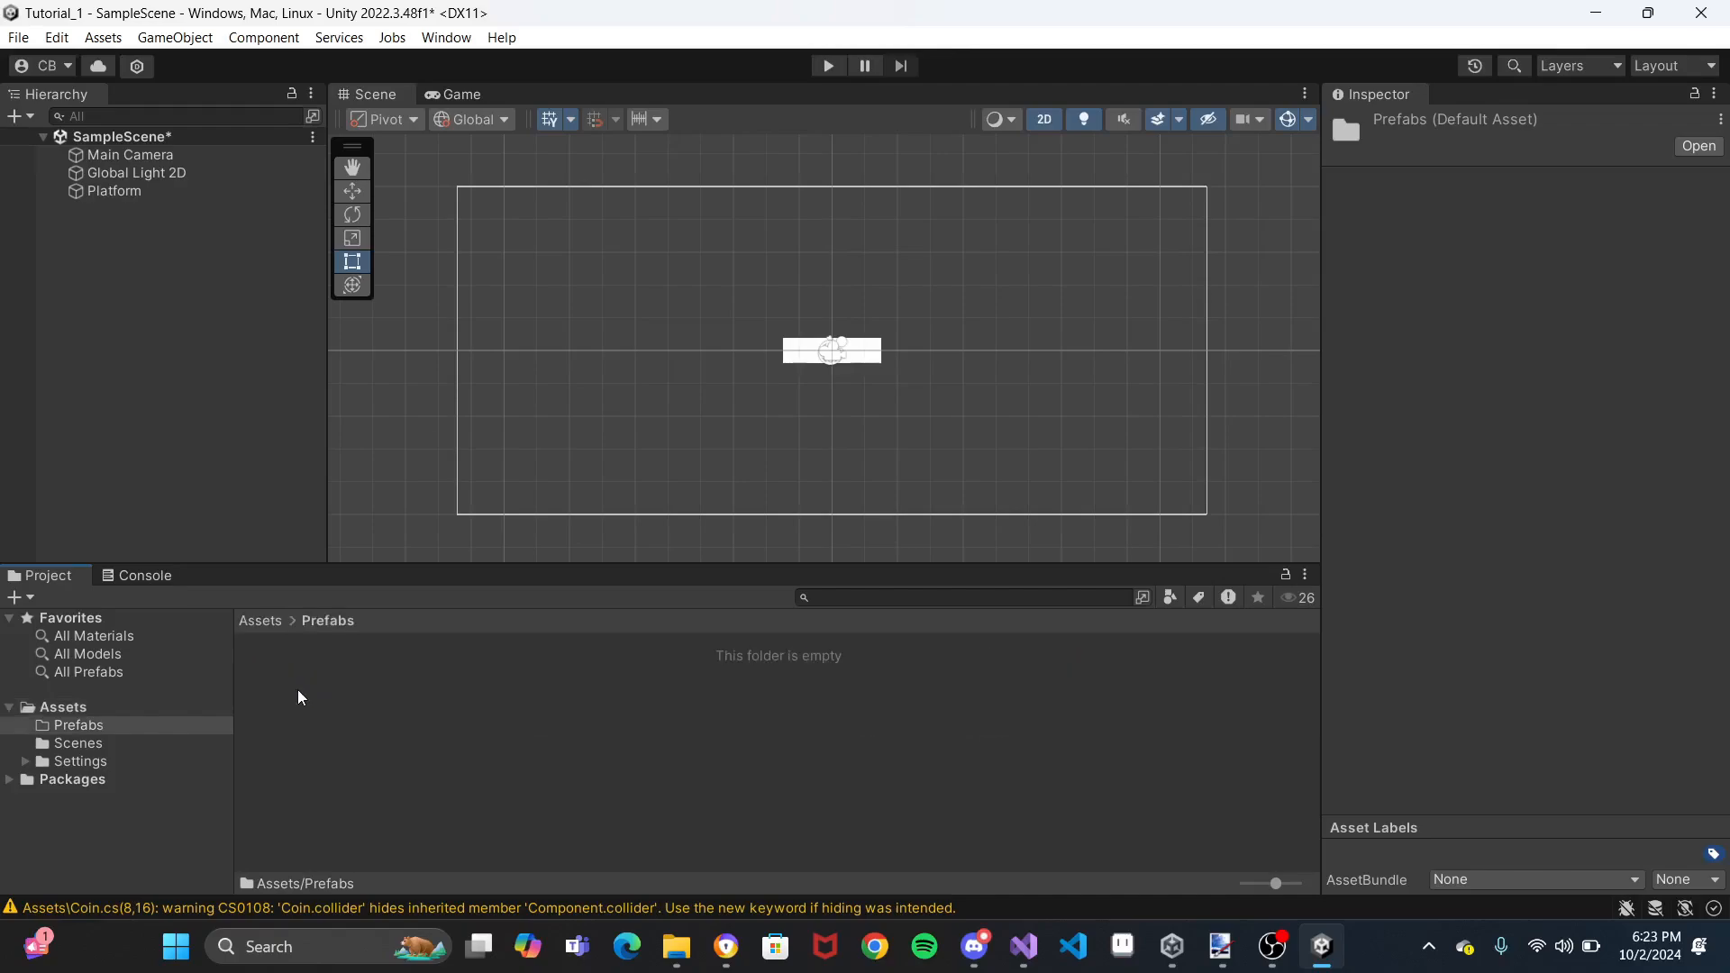
{"action": "left_click", "coordinate": [136, 192]}
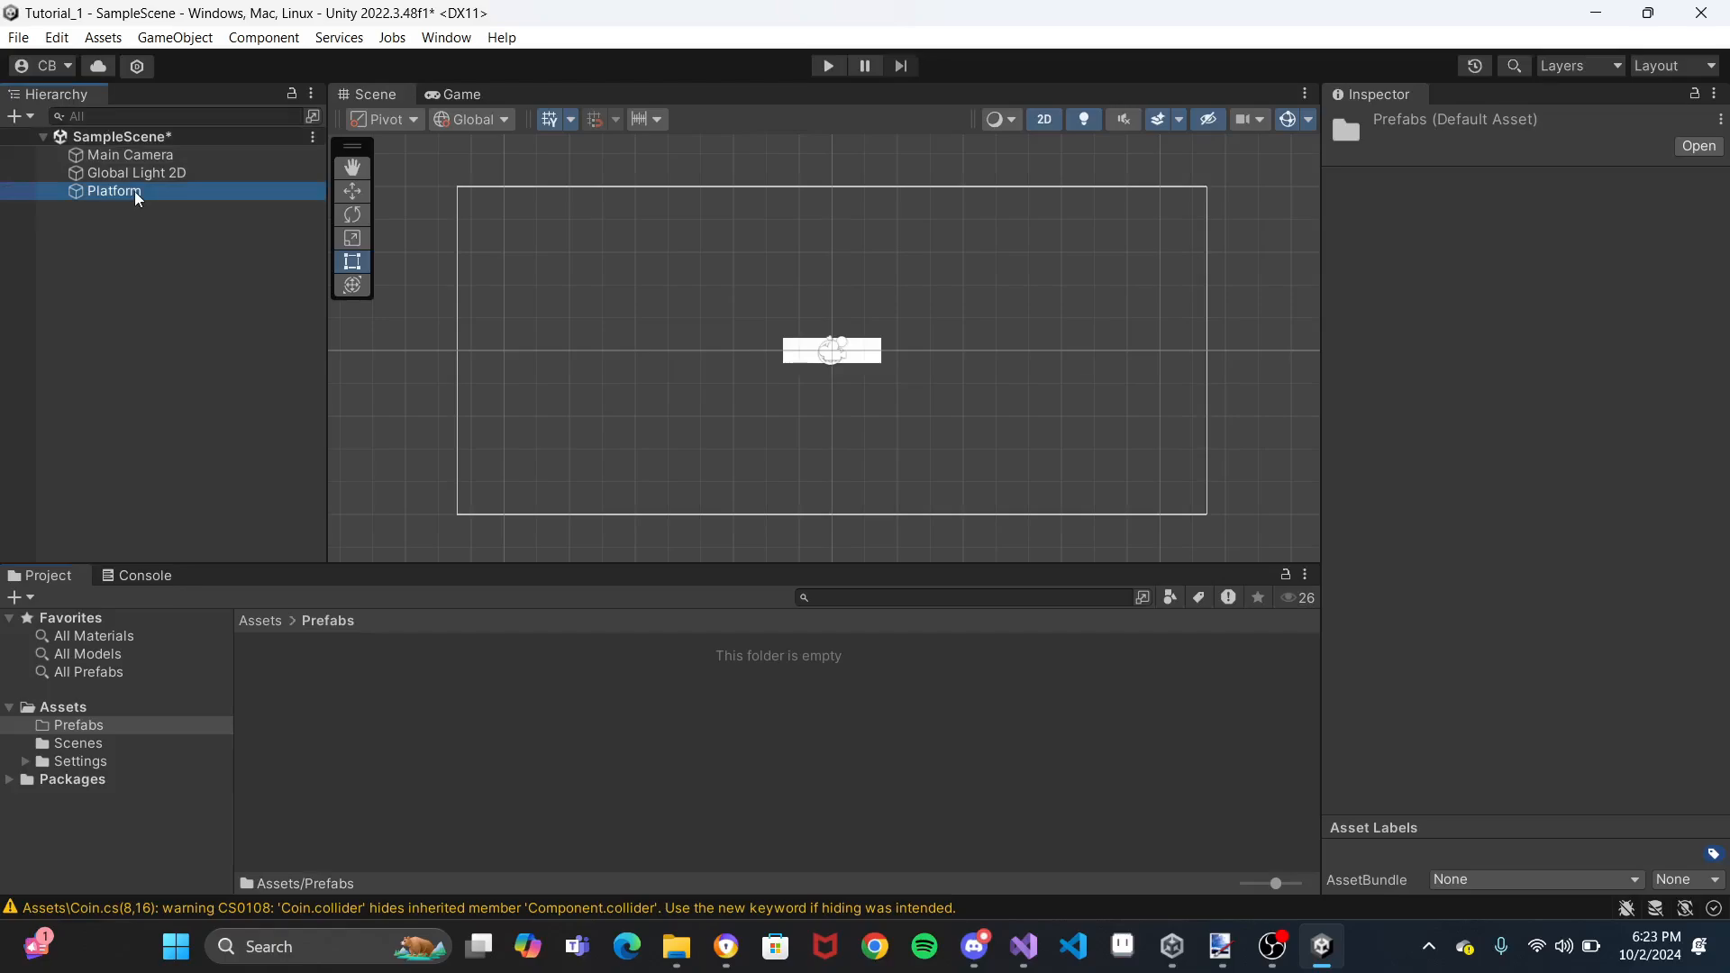
{"action": "left_click_drag", "start_coordinate": [207, 315], "coordinate": [311, 689]}
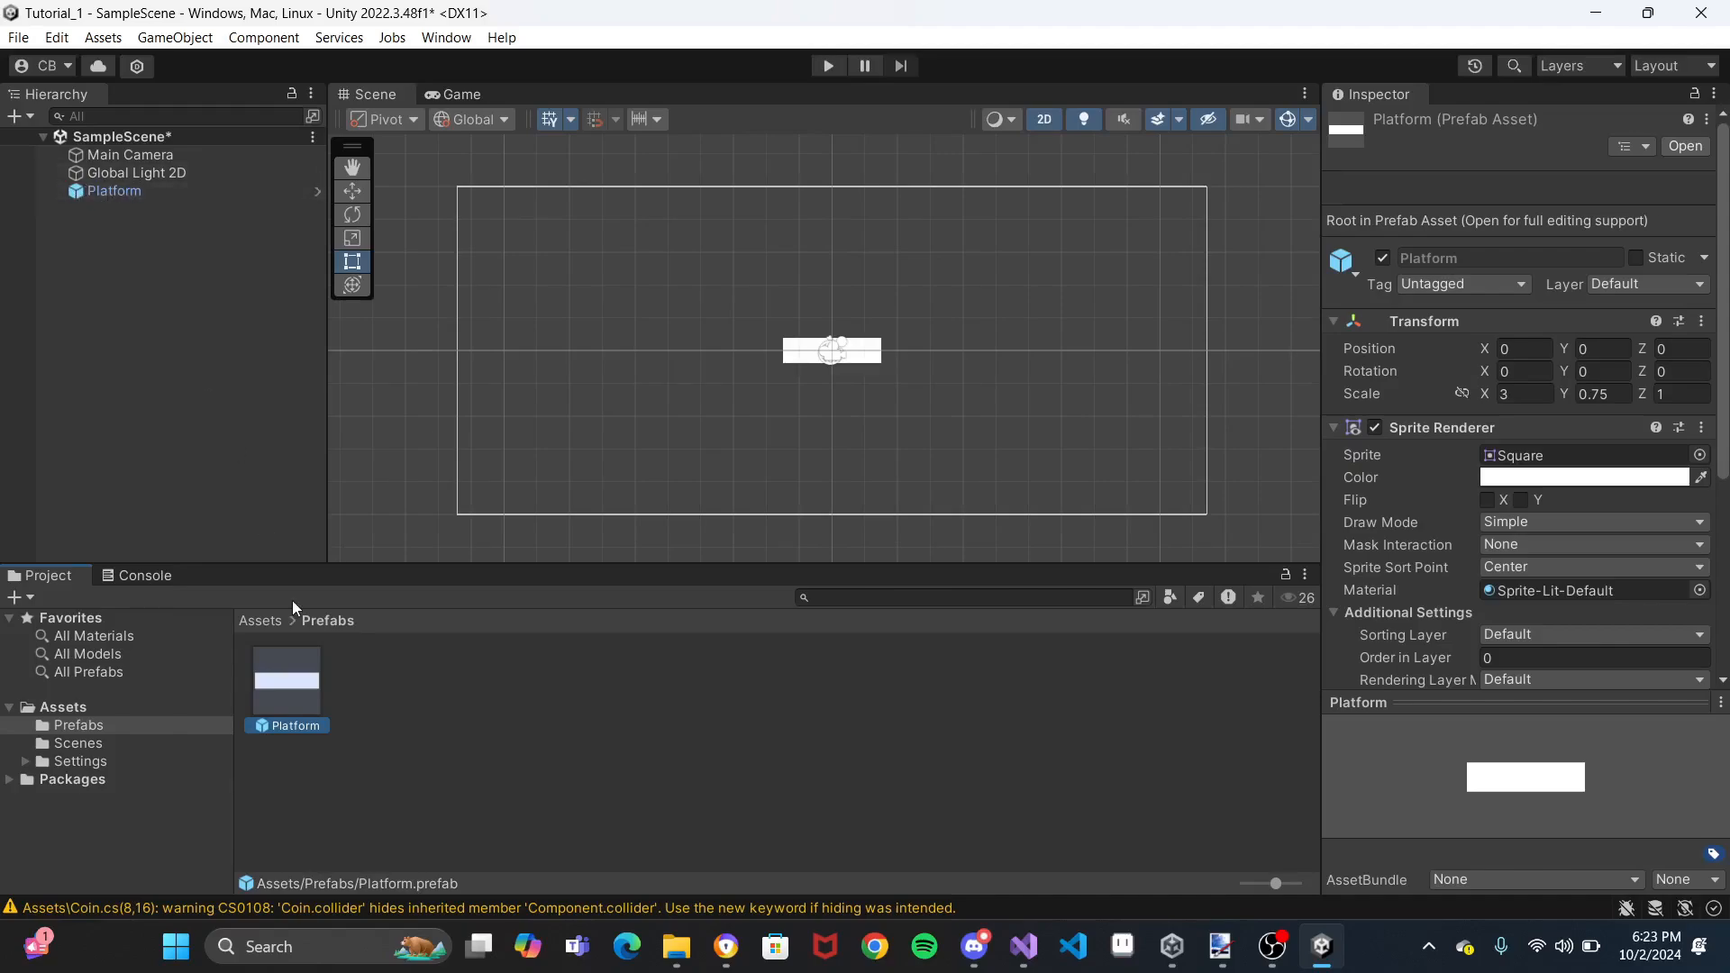
{"action": "left_click", "coordinate": [401, 731]}
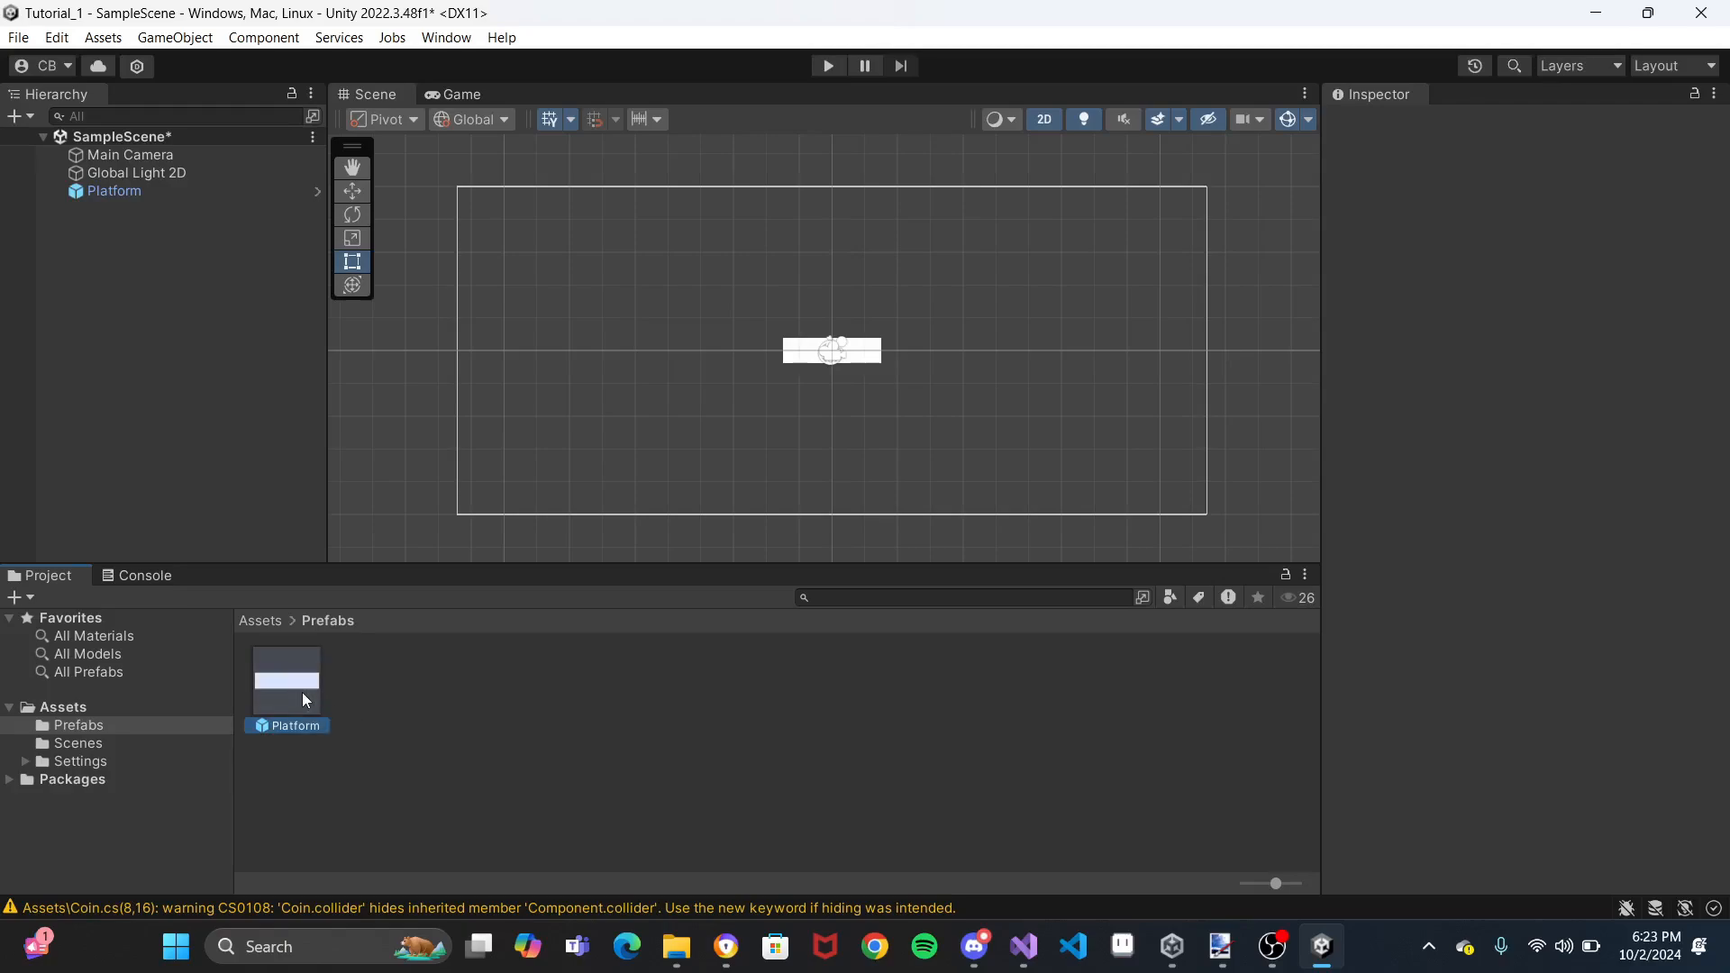
Place two instances of the Platform prefab in the scene, at about X 6.72 and X -7.84, near the original's height
{"action": "left_click_drag", "start_coordinate": [303, 699], "coordinate": [1056, 357]}
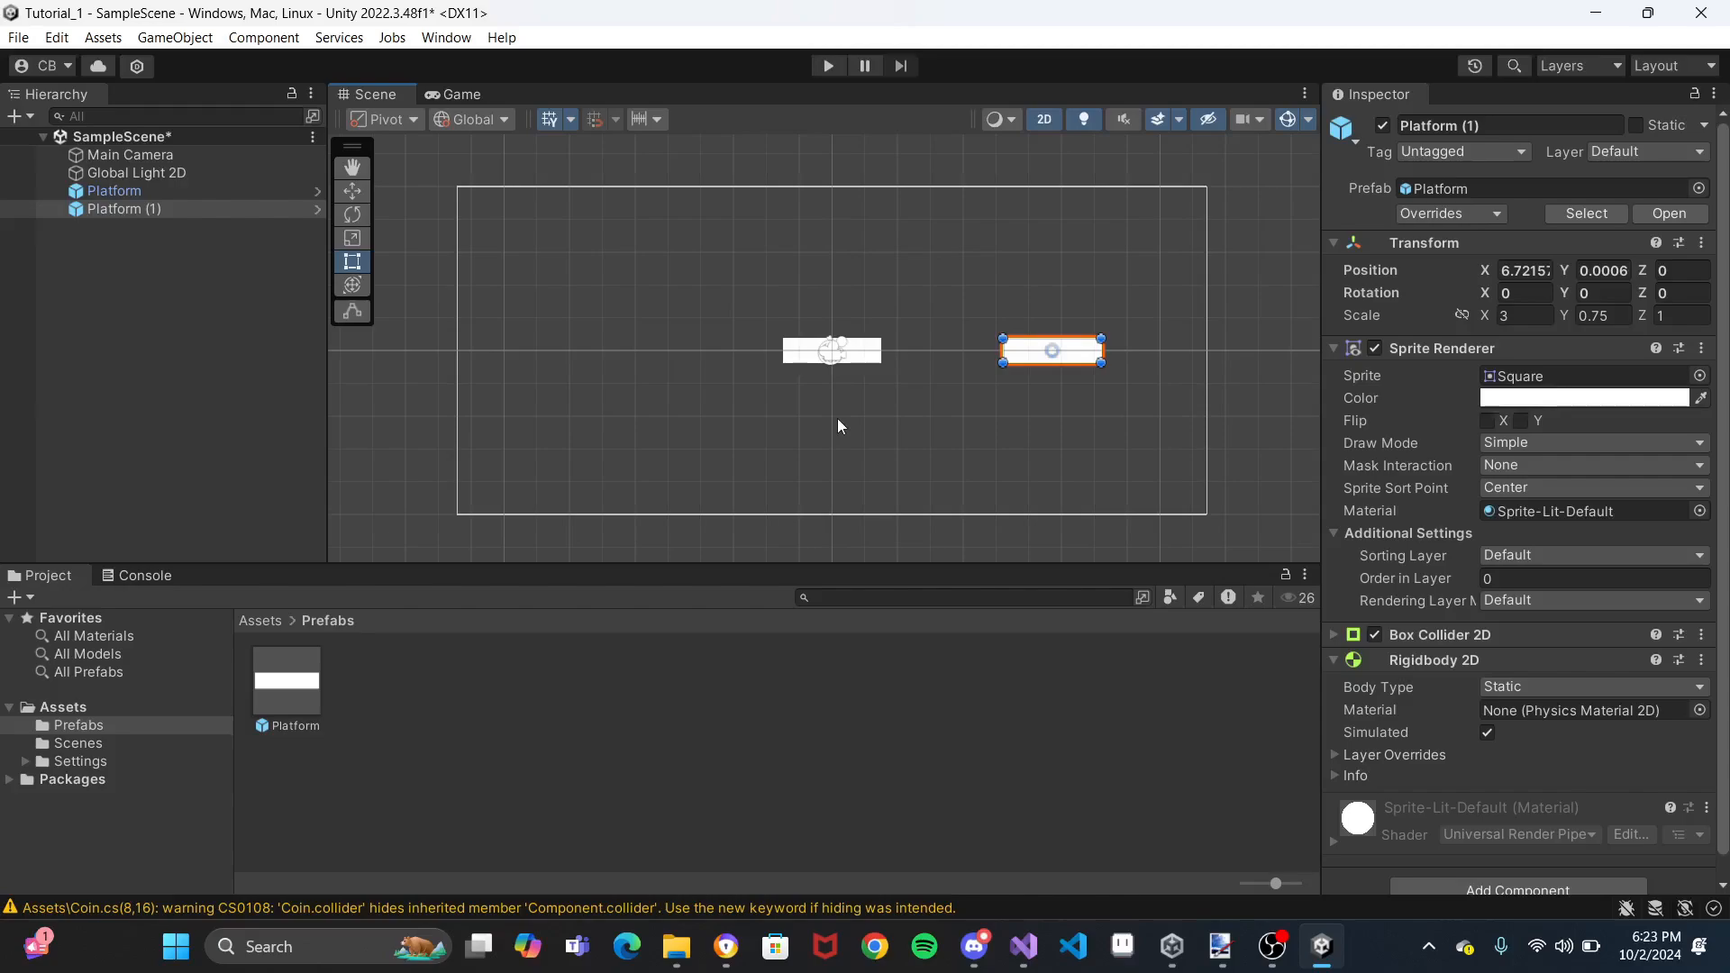
{"action": "left_click_drag", "start_coordinate": [290, 686], "coordinate": [577, 360]}
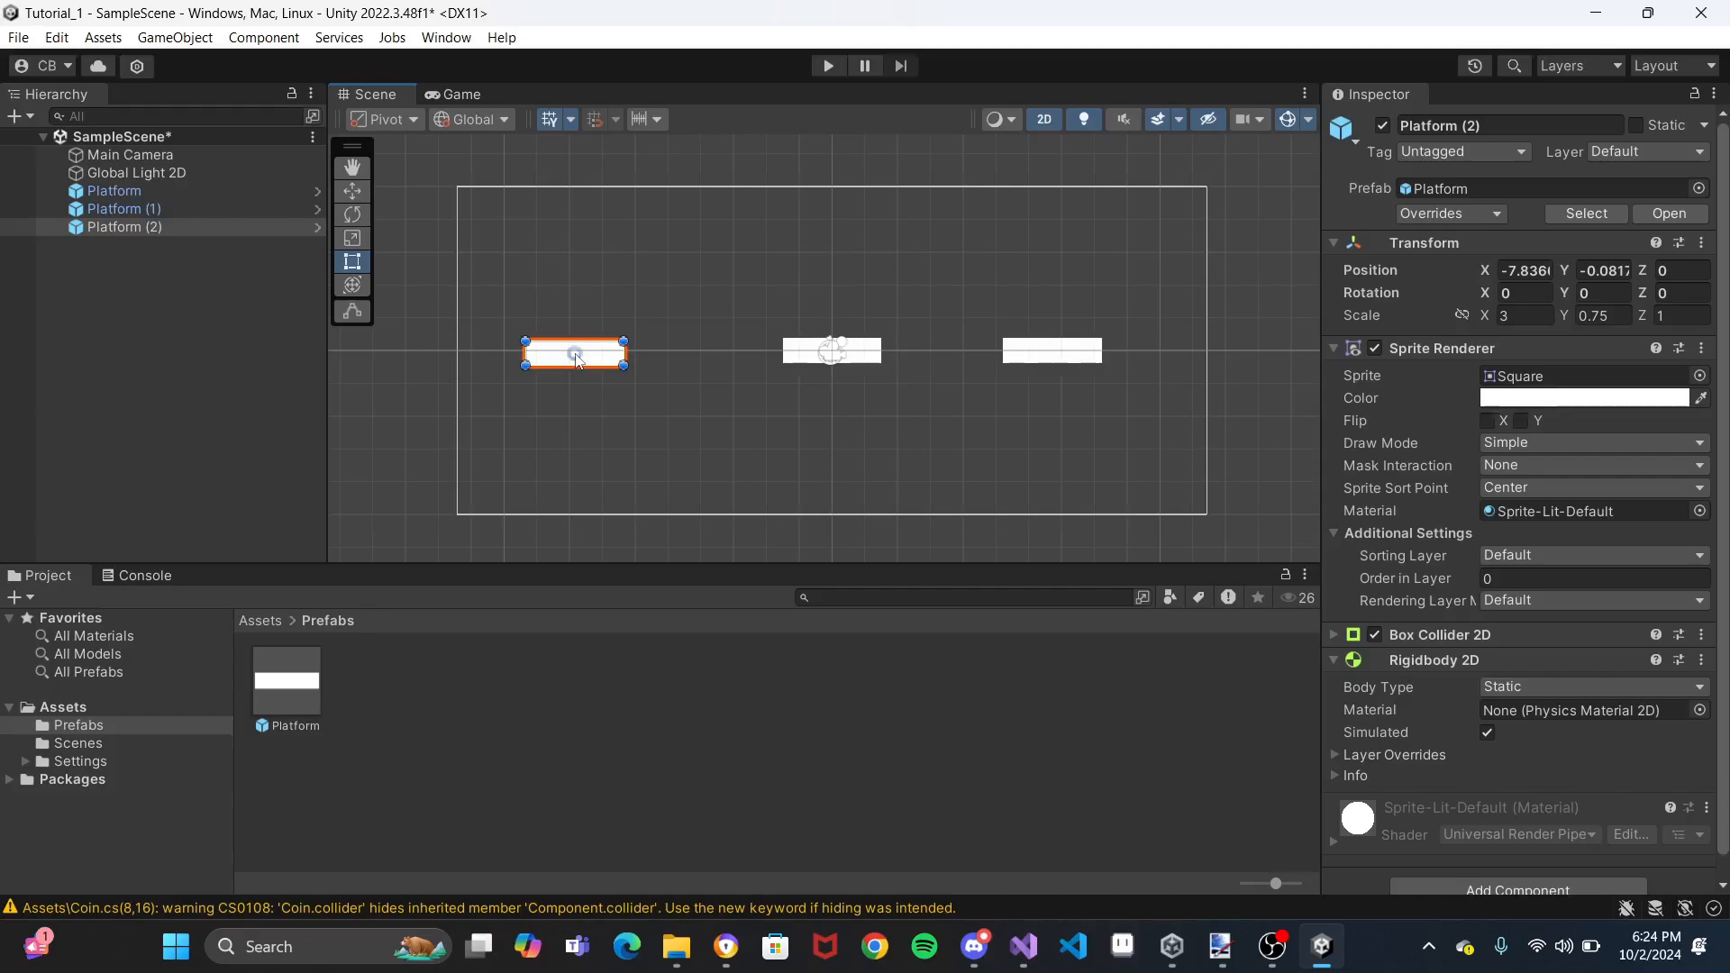
{"action": "scroll", "coordinate": [652, 361], "scroll_direction": "up", "scroll_amount": 2}
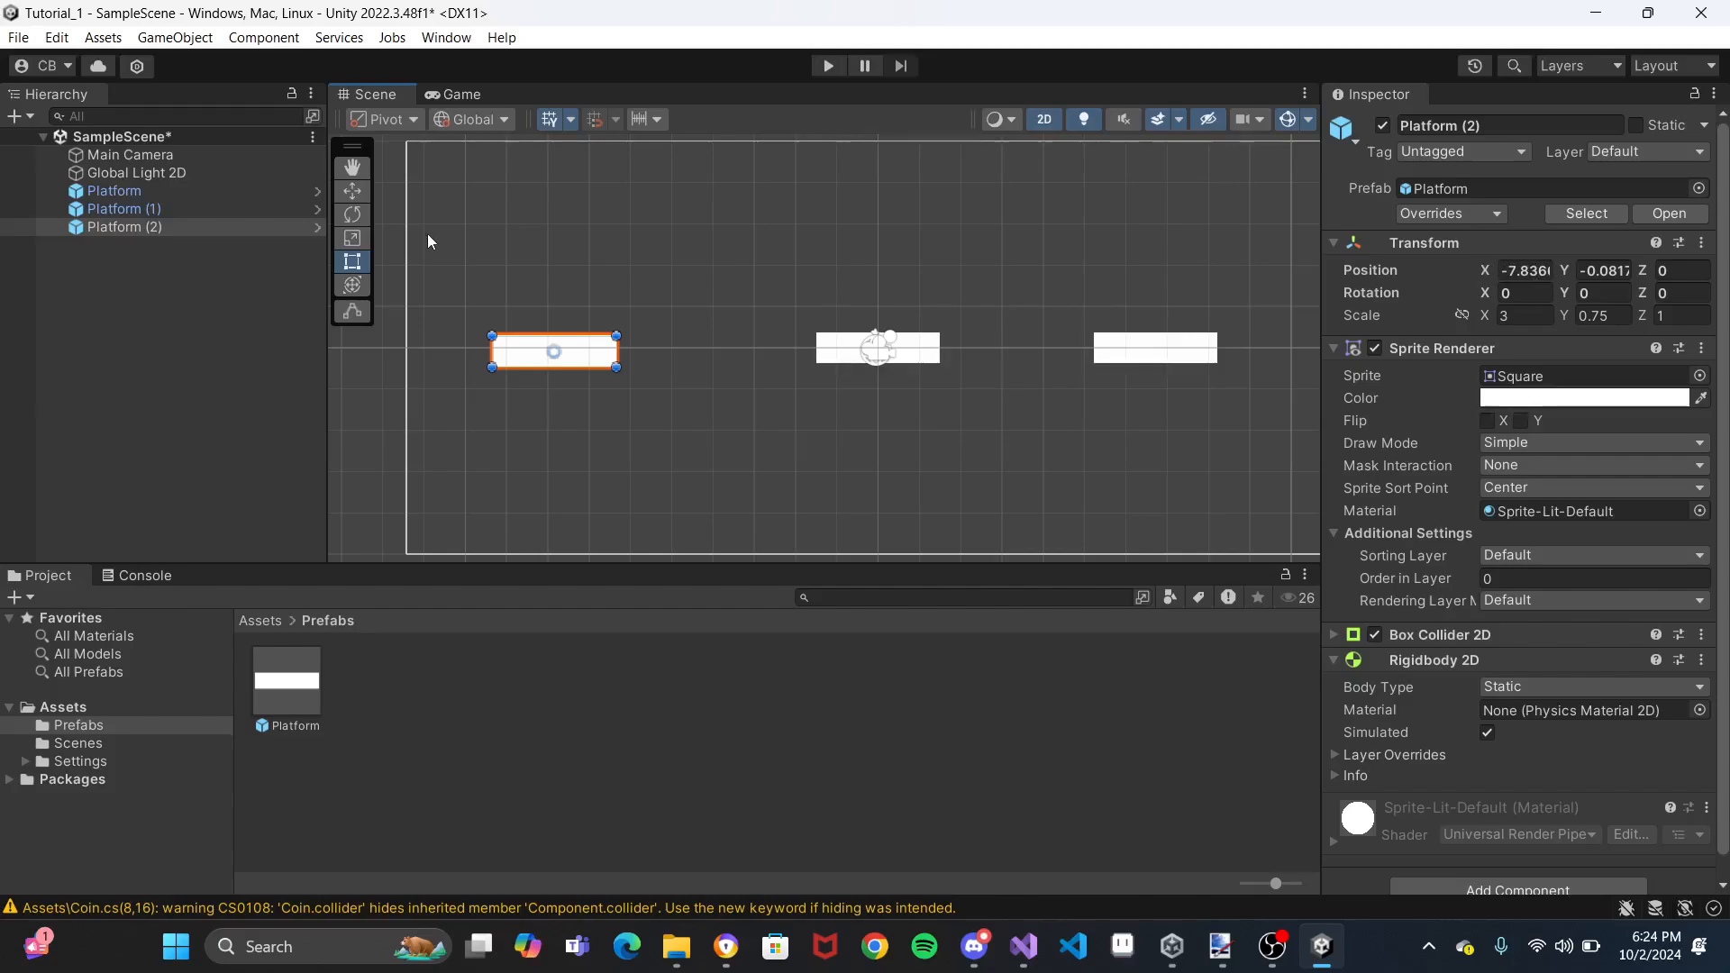
{"action": "left_click", "coordinate": [529, 232]}
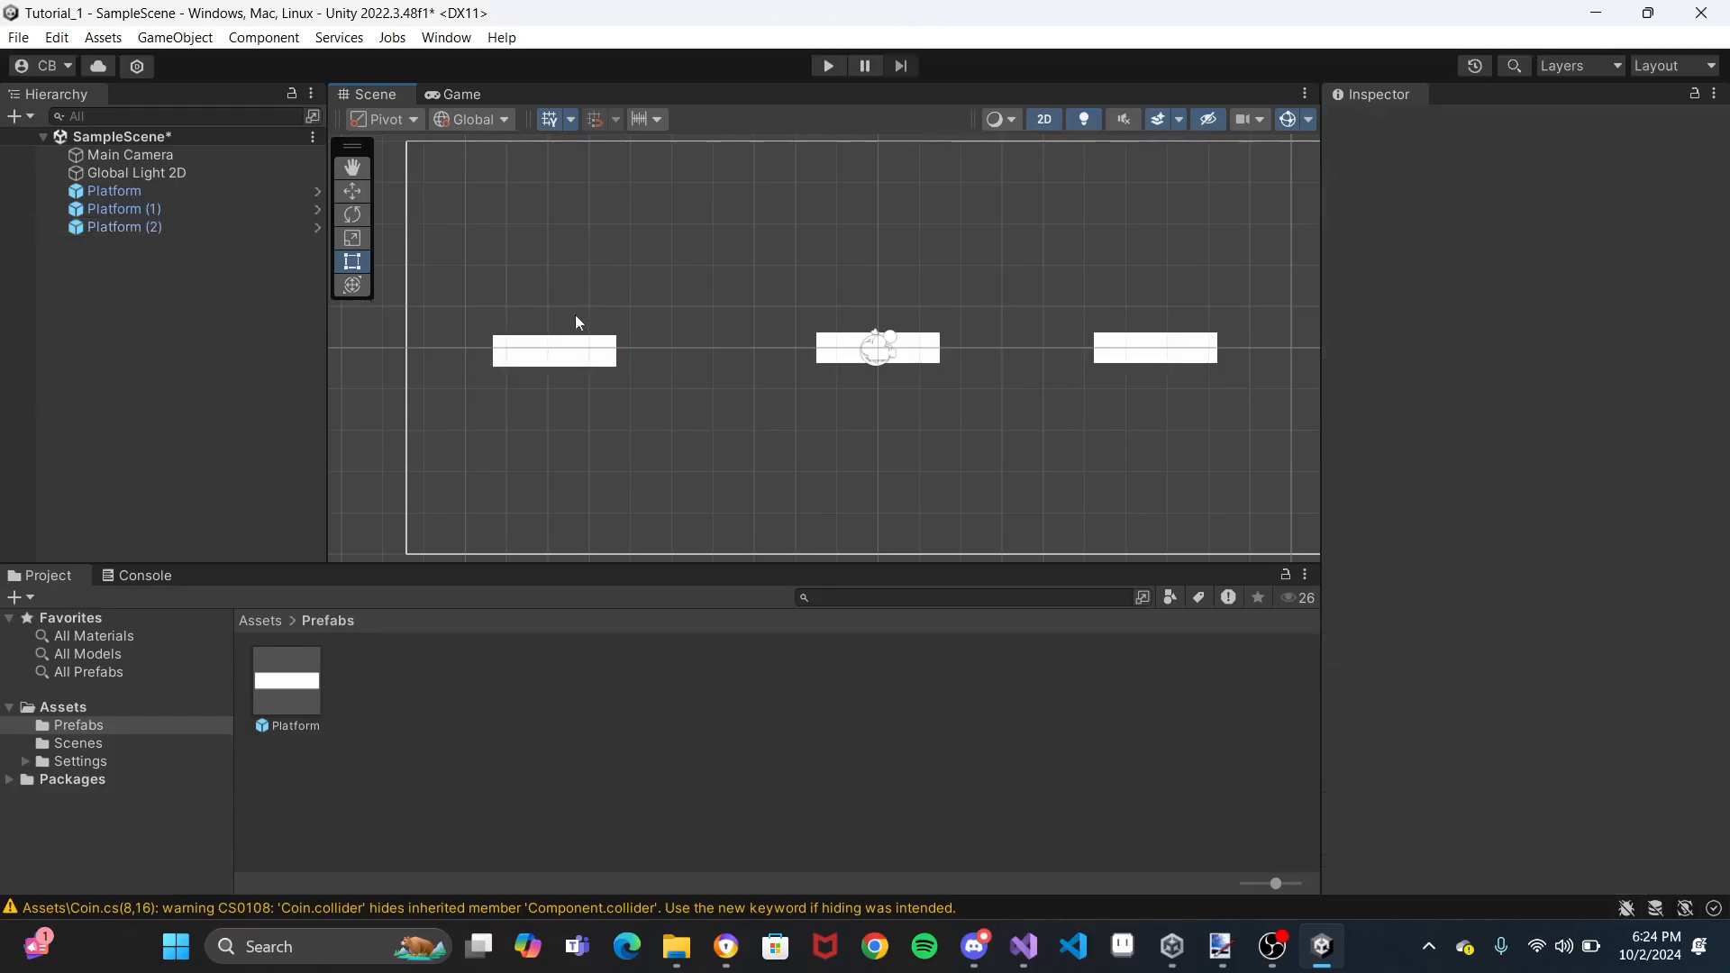
{"action": "left_click", "coordinate": [568, 350]}
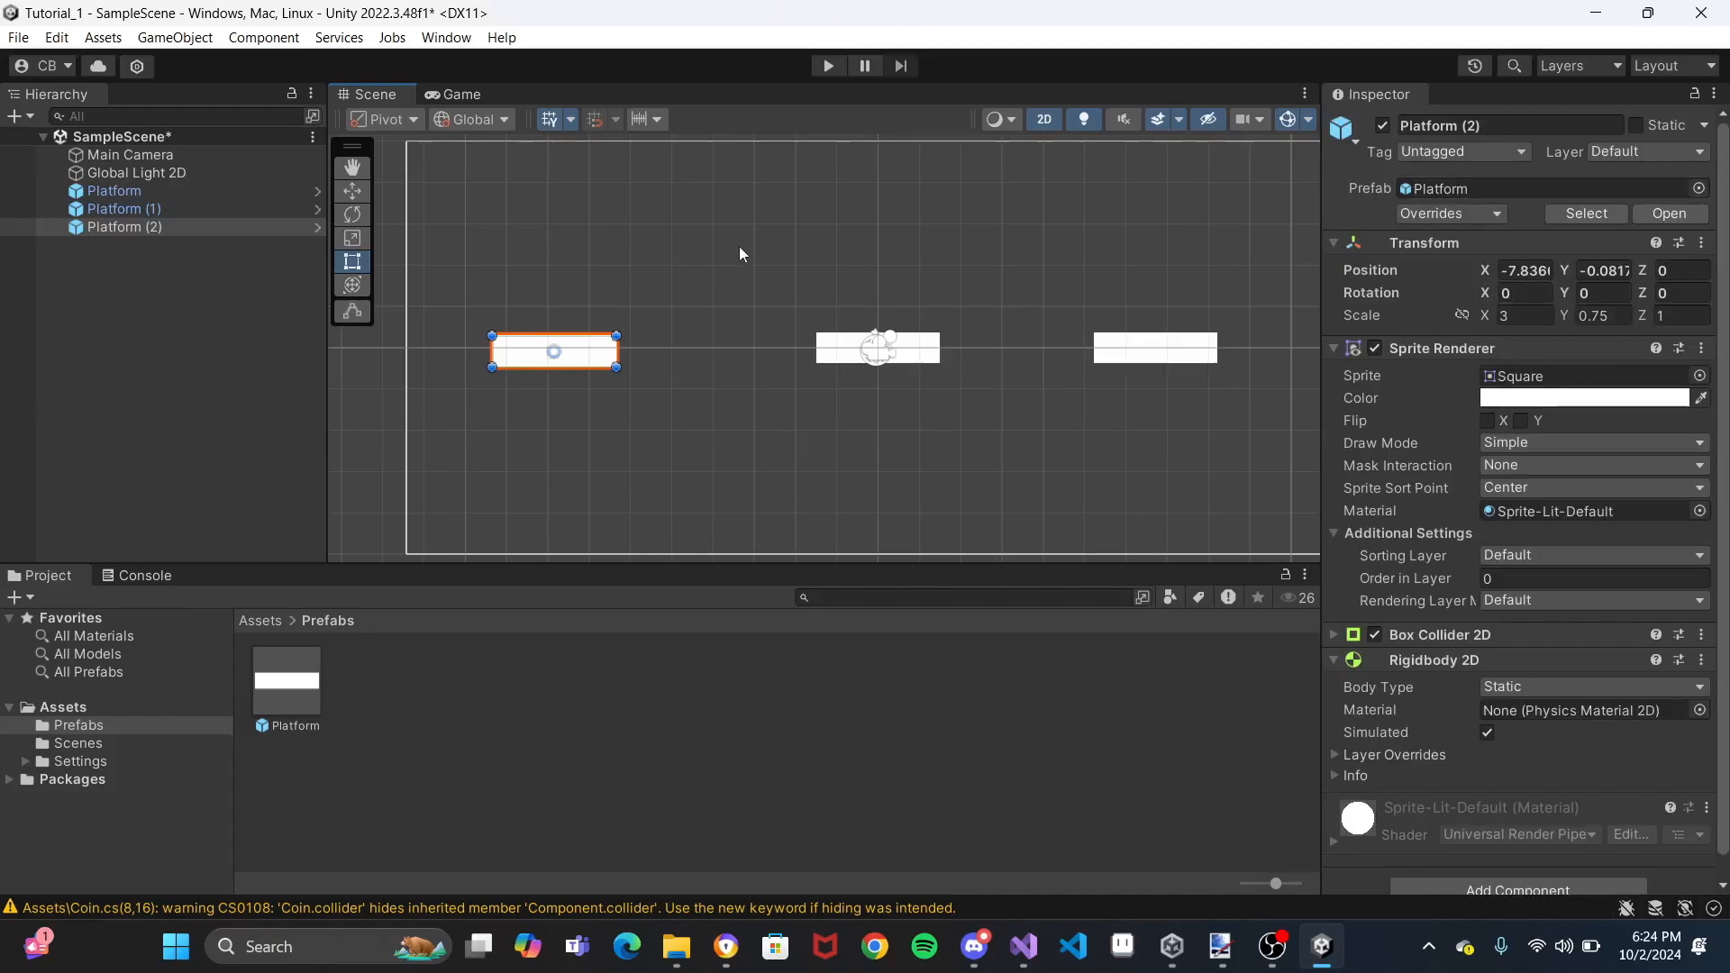
{"action": "left_click", "coordinate": [432, 199]}
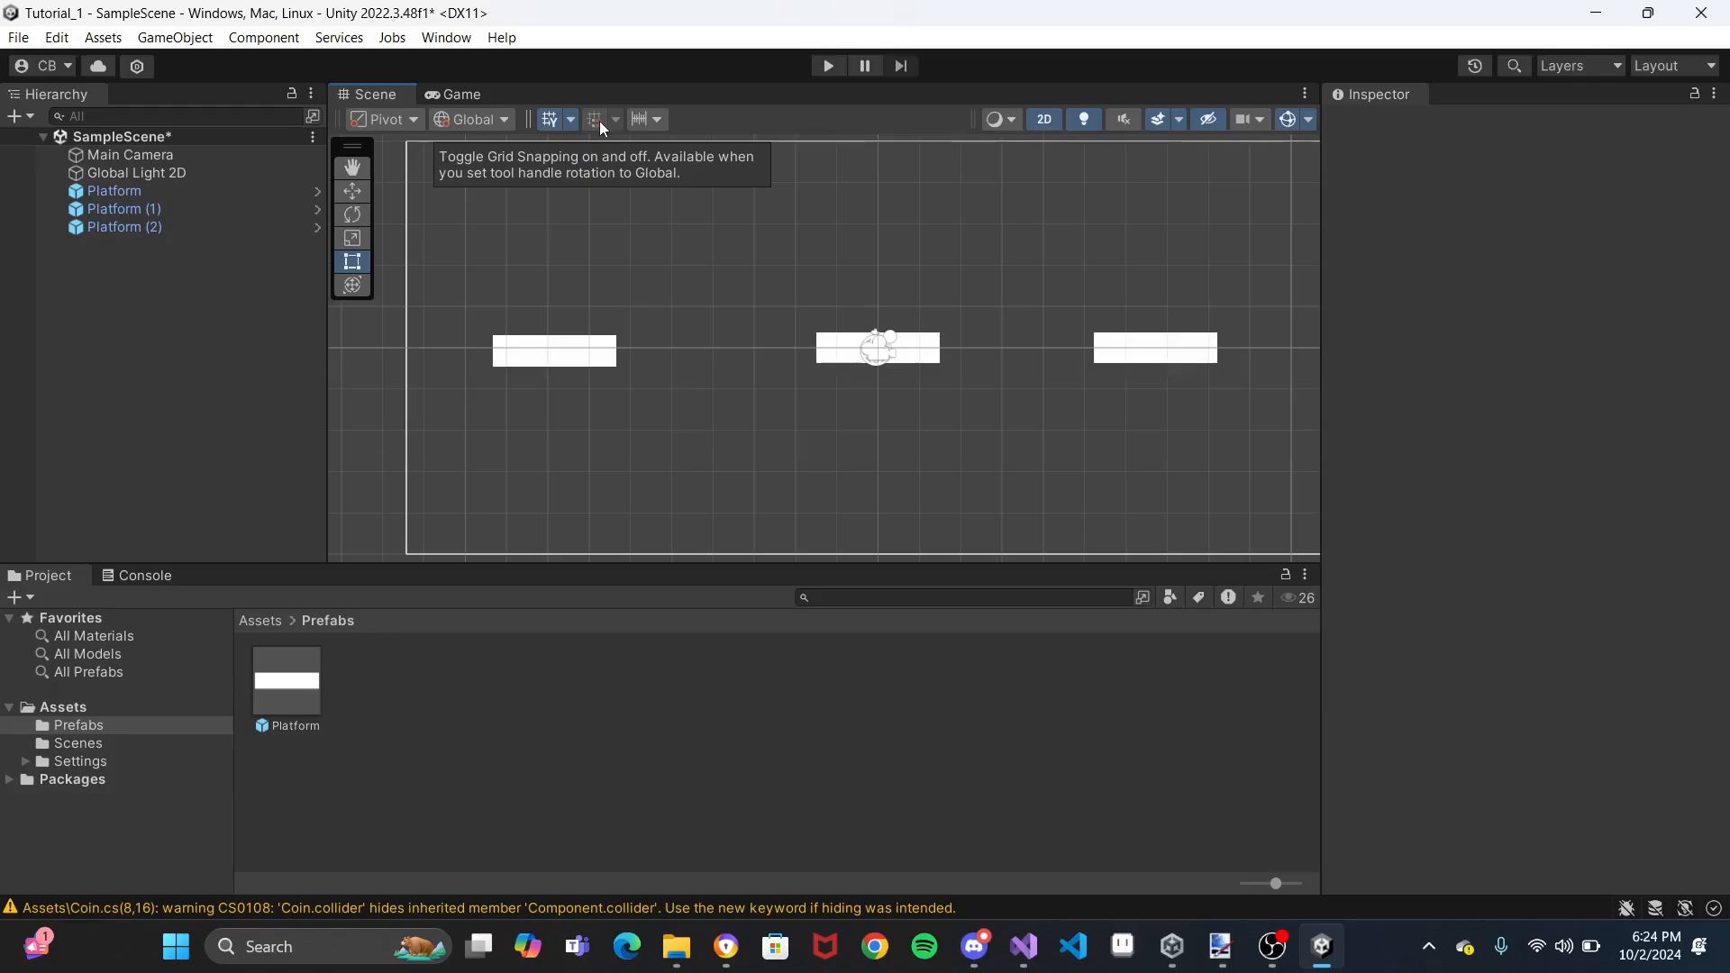
Keep the handle orientation Global and use the Move tool to snap the leftmost platform to X -8, Y 0
{"action": "left_click", "coordinate": [500, 118]}
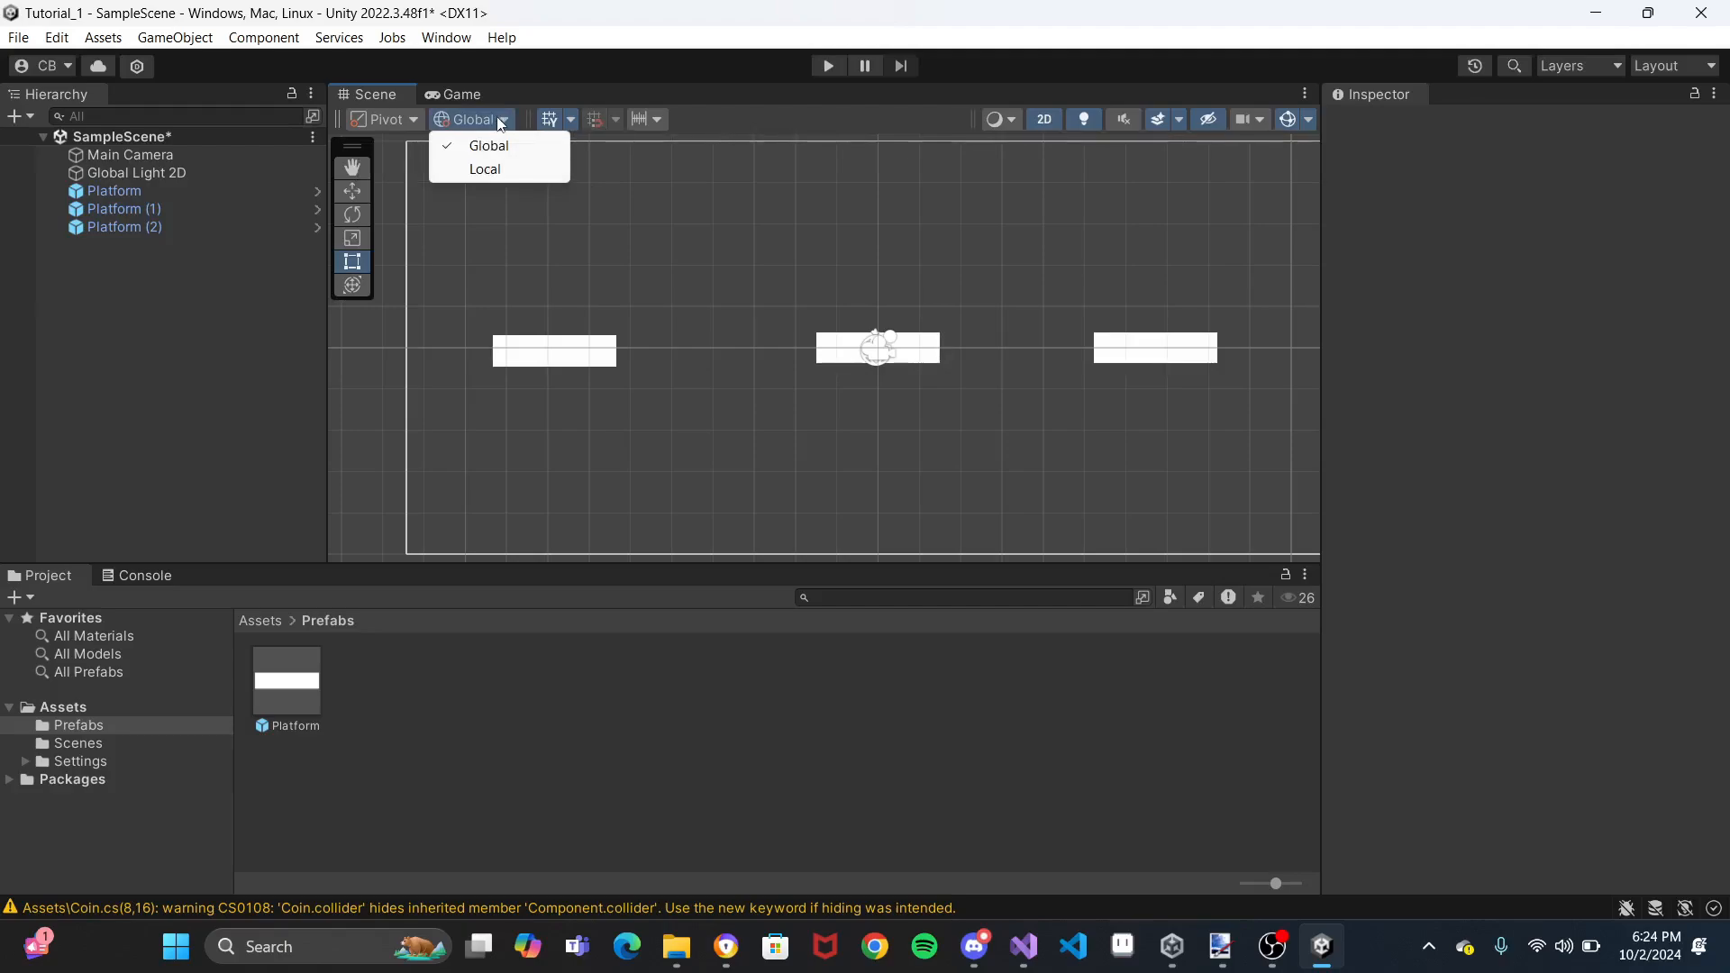
{"action": "left_click", "coordinate": [480, 144]}
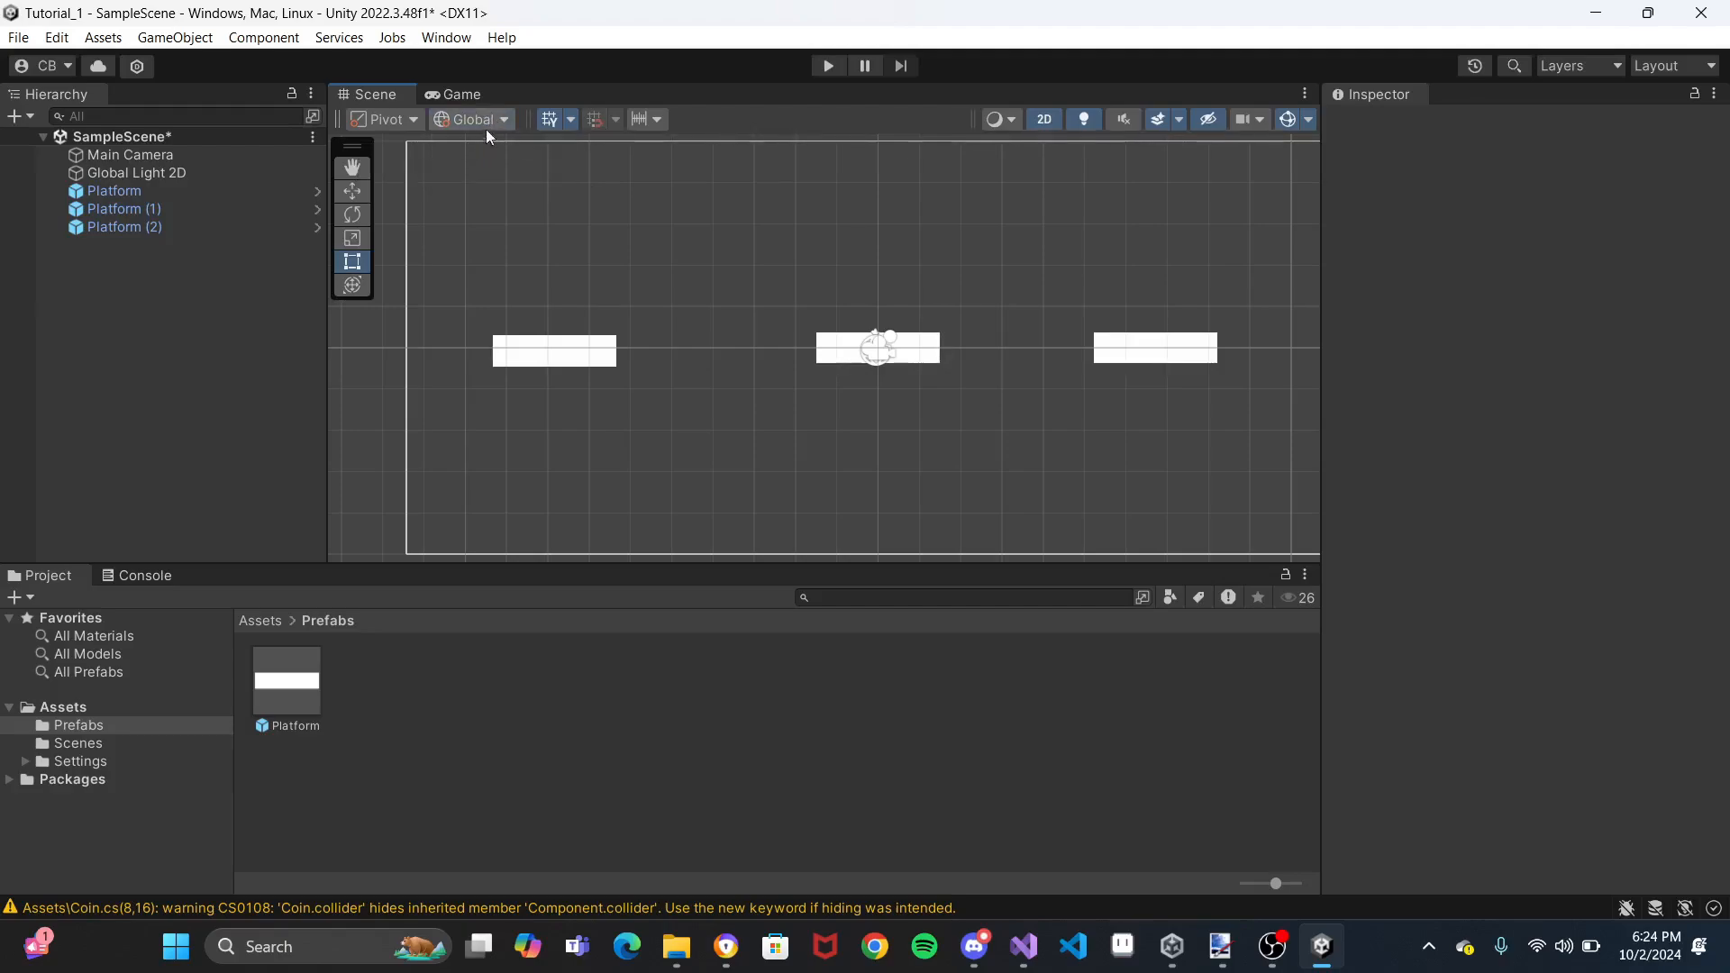
{"action": "left_click", "coordinate": [351, 193]}
{"action": "left_click", "coordinate": [553, 363]}
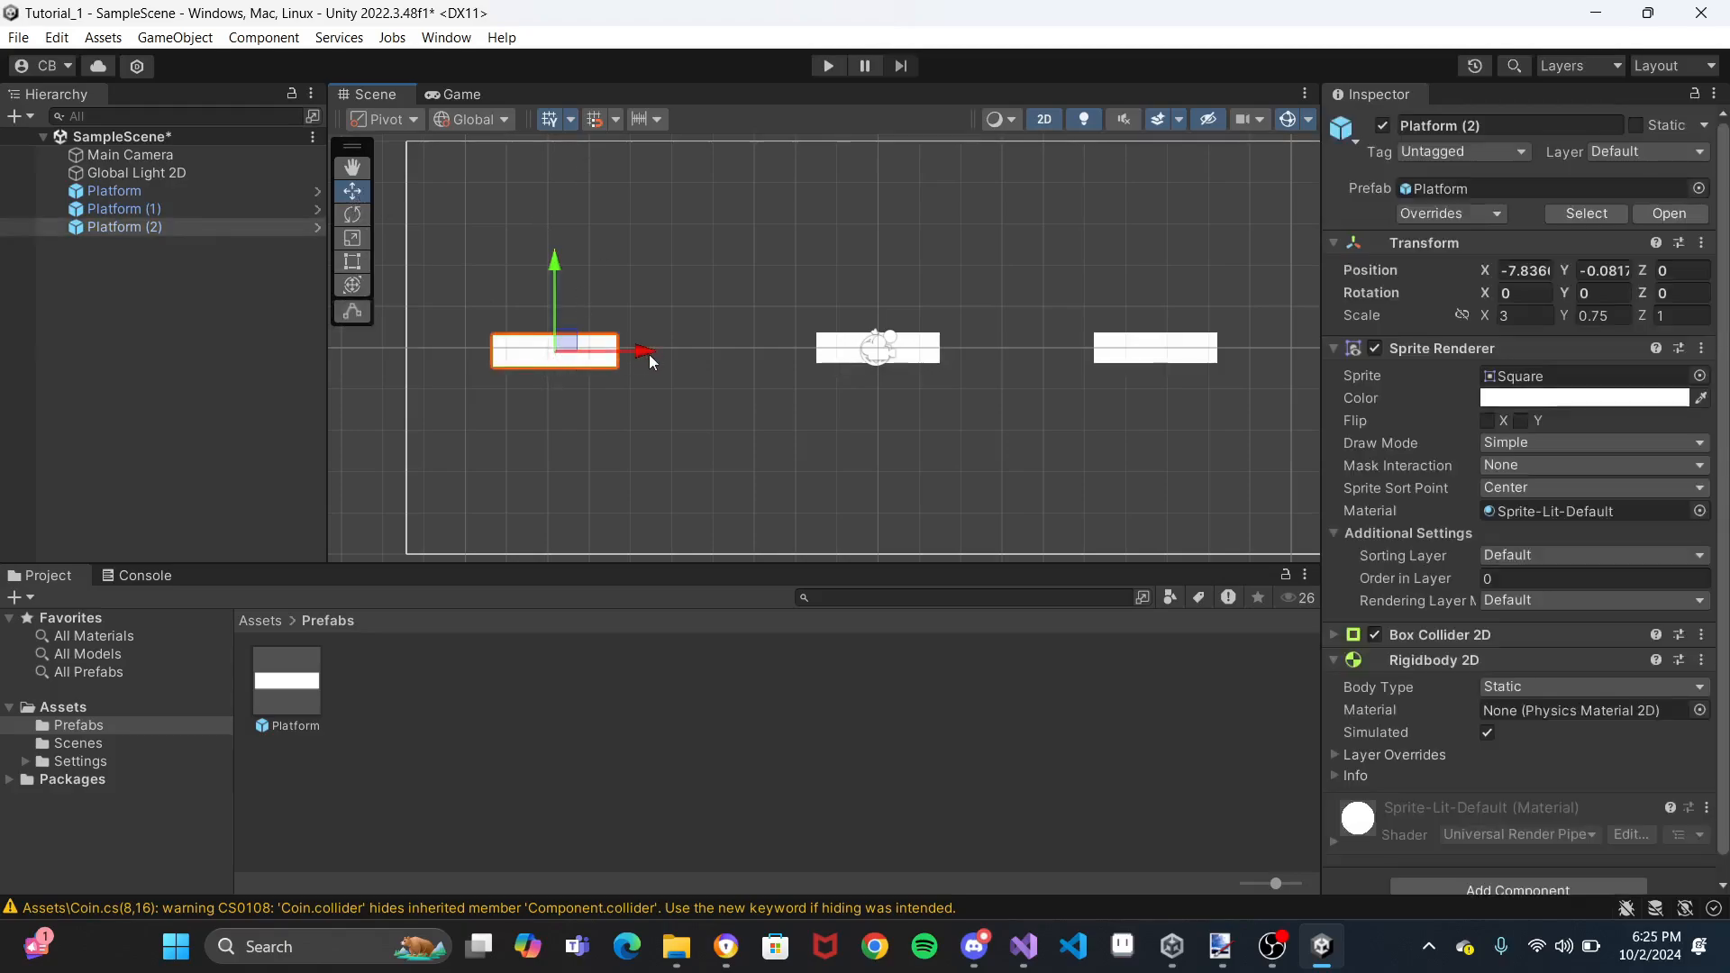
{"action": "mouse_move", "coordinate": [645, 363]}
{"action": "left_mouse_down"}
{"action": "mouse_move", "coordinate": [739, 358]}
{"action": "mouse_move", "coordinate": [578, 365]}
{"action": "mouse_move", "coordinate": [663, 349]}
{"action": "left_mouse_up"}
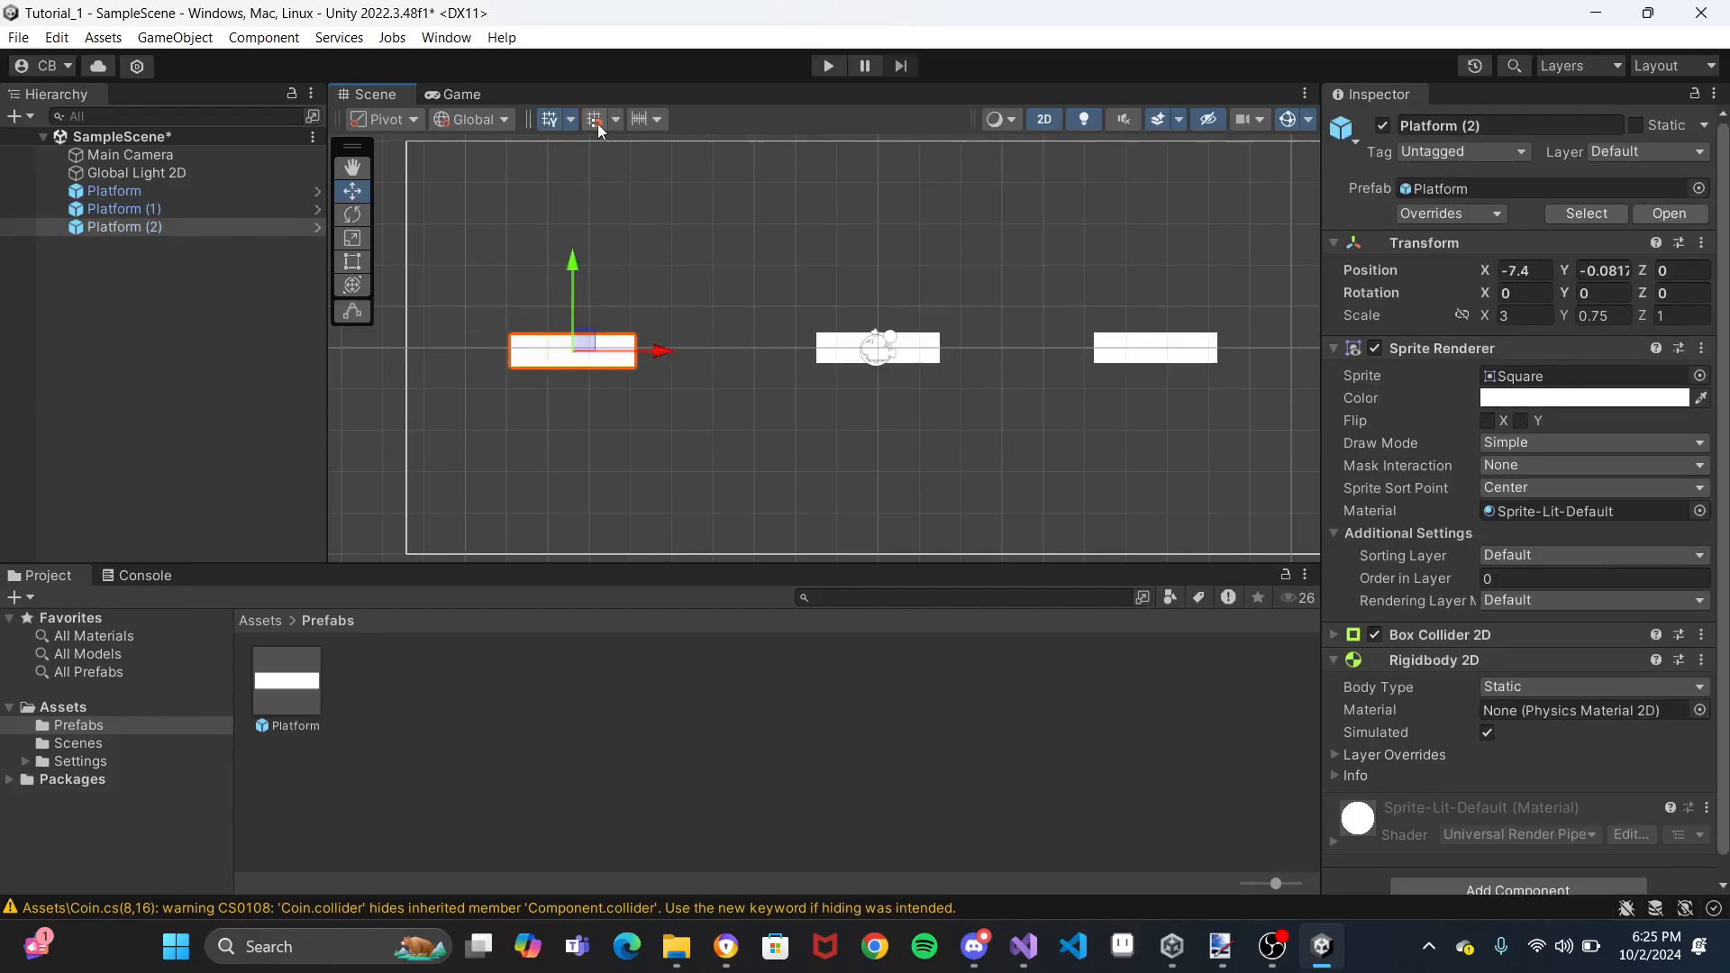
{"action": "mouse_move", "coordinate": [582, 267]}
{"action": "left_mouse_down"}
{"action": "mouse_move", "coordinate": [622, 164]}
{"action": "mouse_move", "coordinate": [613, 258]}
{"action": "left_mouse_up"}
{"action": "left_click_drag", "start_coordinate": [665, 355], "coordinate": [641, 358]}
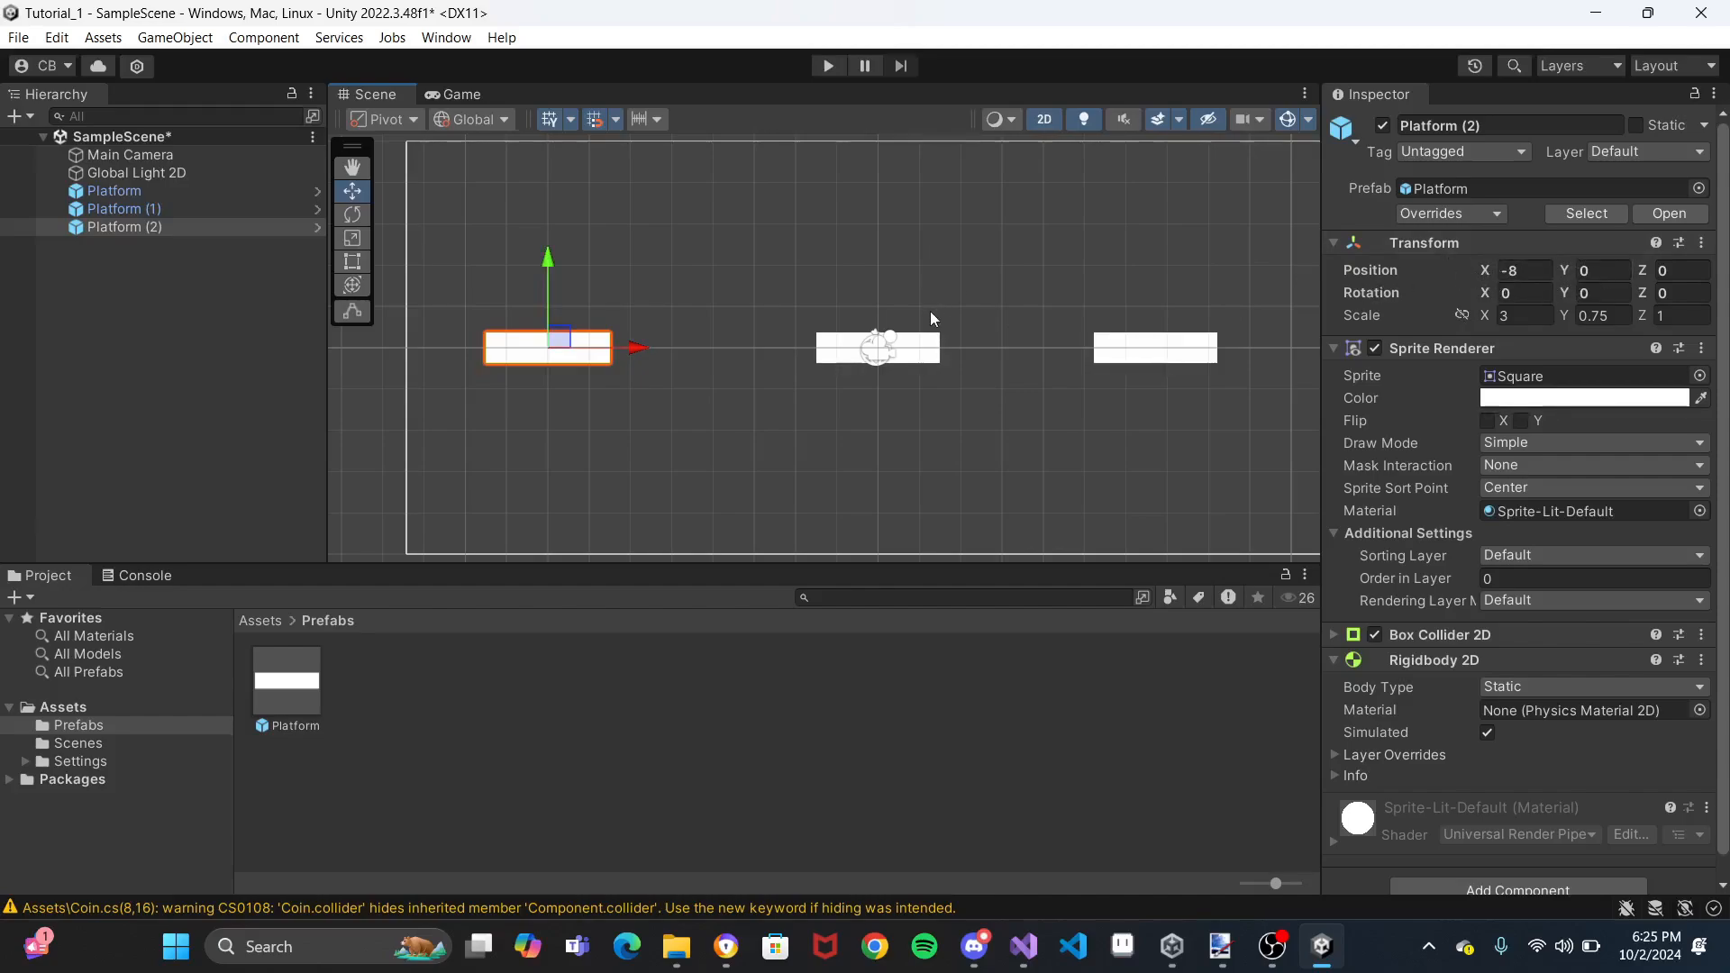
Move the rightmost platform to X 7 and snap its height to the grid line
{"action": "left_click", "coordinate": [928, 352]}
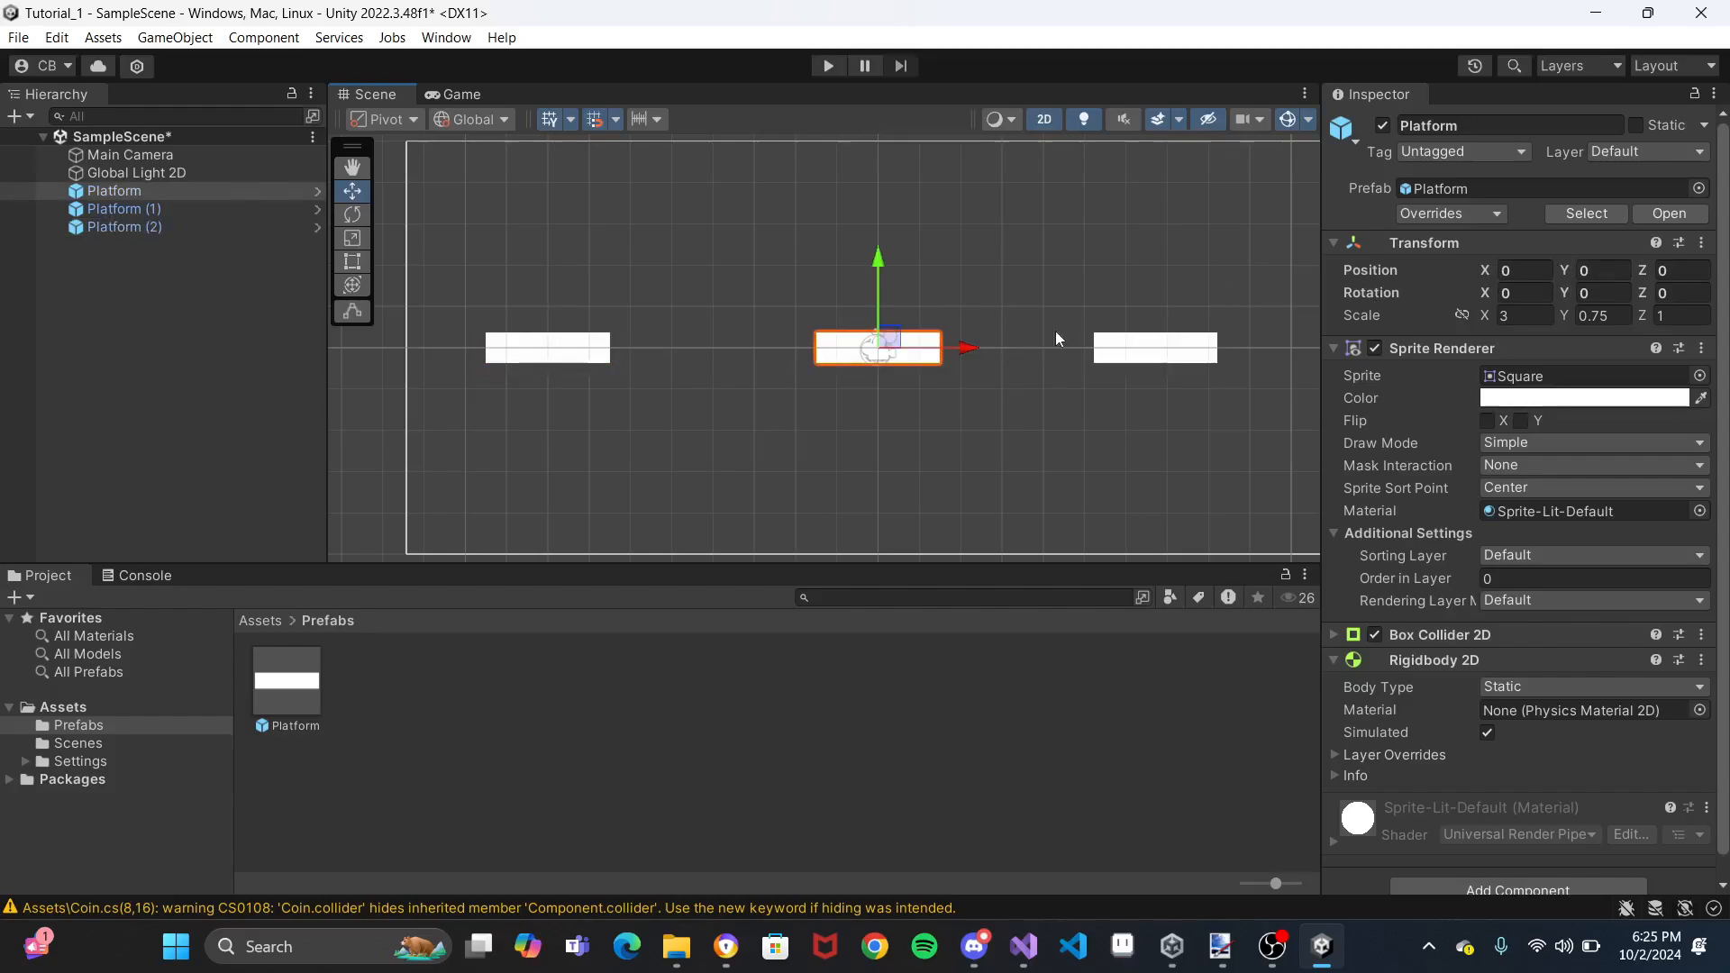
{"action": "left_click", "coordinate": [1187, 351]}
{"action": "mouse_move", "coordinate": [1239, 348]}
{"action": "left_mouse_down"}
{"action": "mouse_move", "coordinate": [1289, 348]}
{"action": "mouse_move", "coordinate": [1256, 348]}
{"action": "left_mouse_up"}
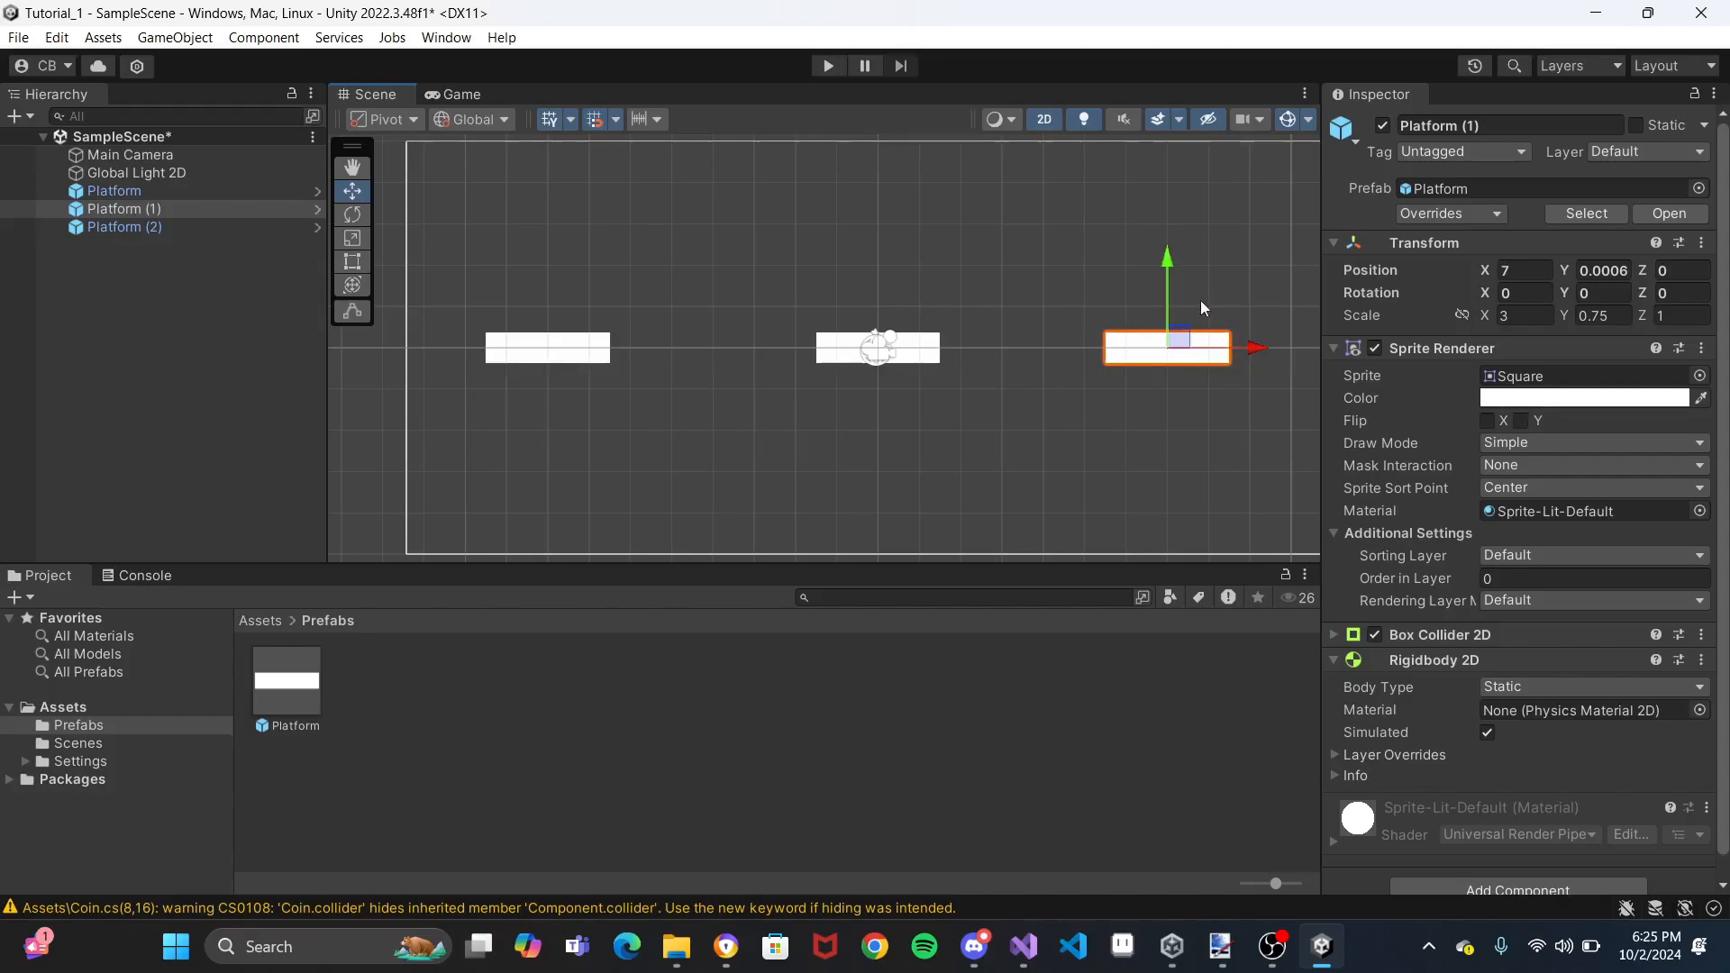
{"action": "mouse_move", "coordinate": [1167, 263]}
{"action": "left_mouse_down"}
{"action": "mouse_move", "coordinate": [1172, 234]}
{"action": "mouse_move", "coordinate": [1170, 261]}
{"action": "left_mouse_up"}
{"action": "left_click", "coordinate": [996, 270]}
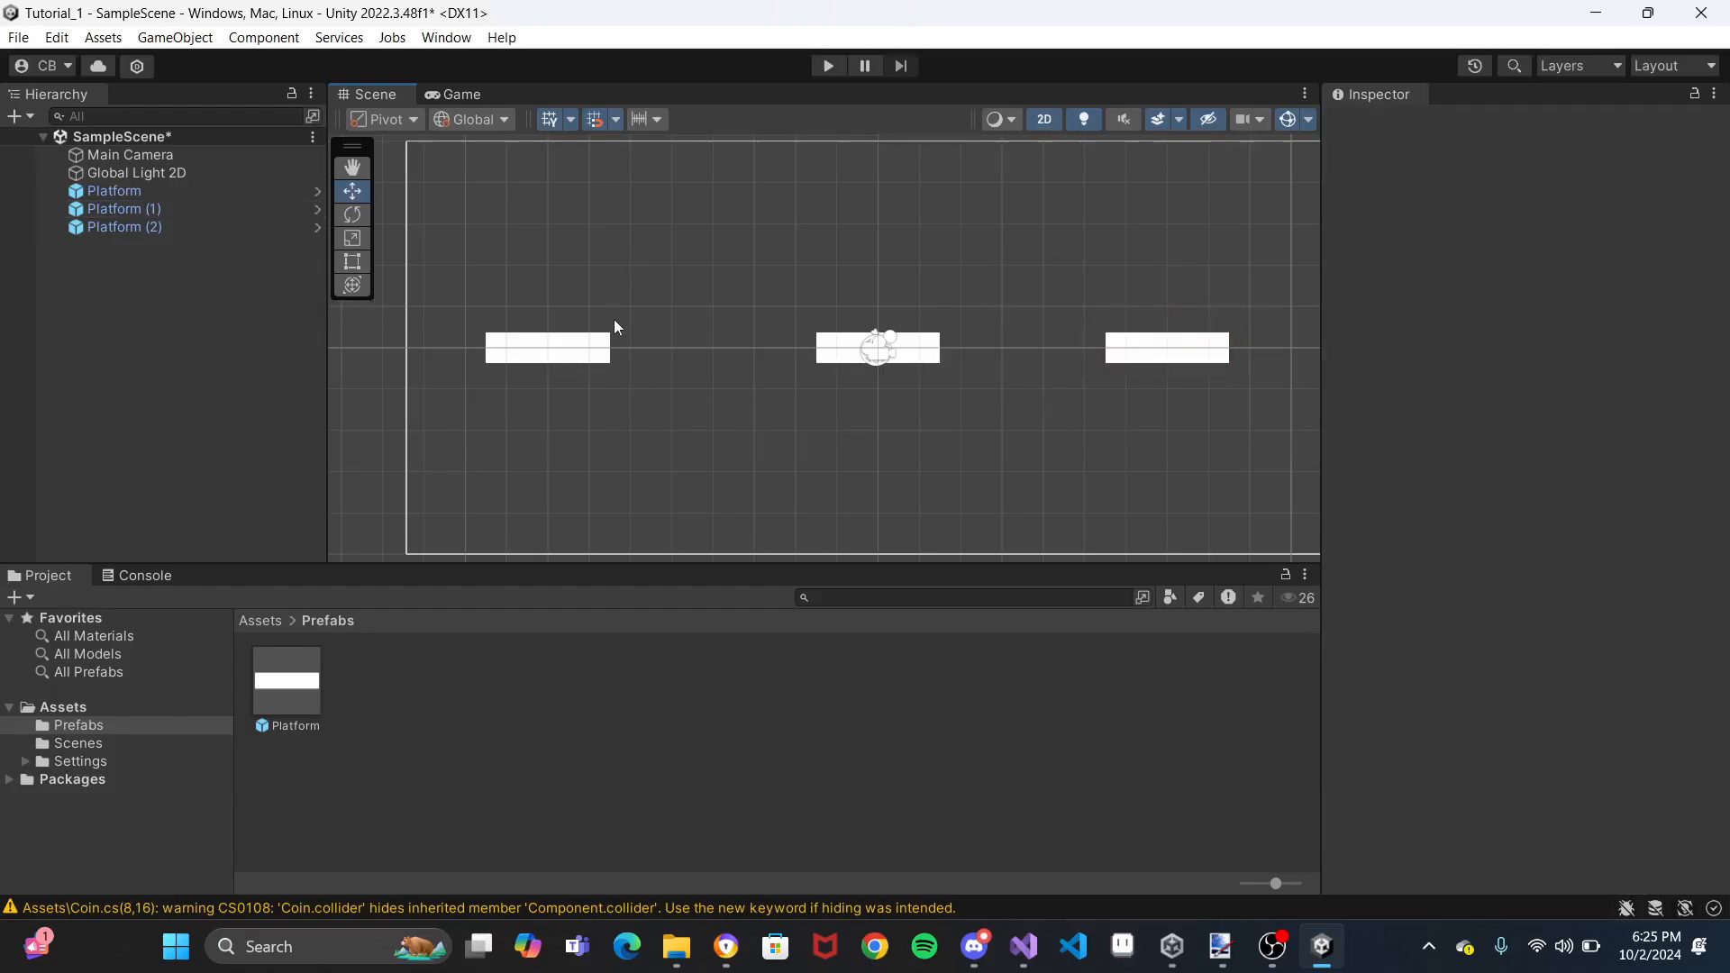
Move the leftmost platform to X -7 so that it mirrors the rightmost one
{"action": "left_click", "coordinate": [601, 340]}
{"action": "left_click_drag", "start_coordinate": [634, 348], "coordinate": [688, 356]}
{"action": "left_click", "coordinate": [794, 438]}
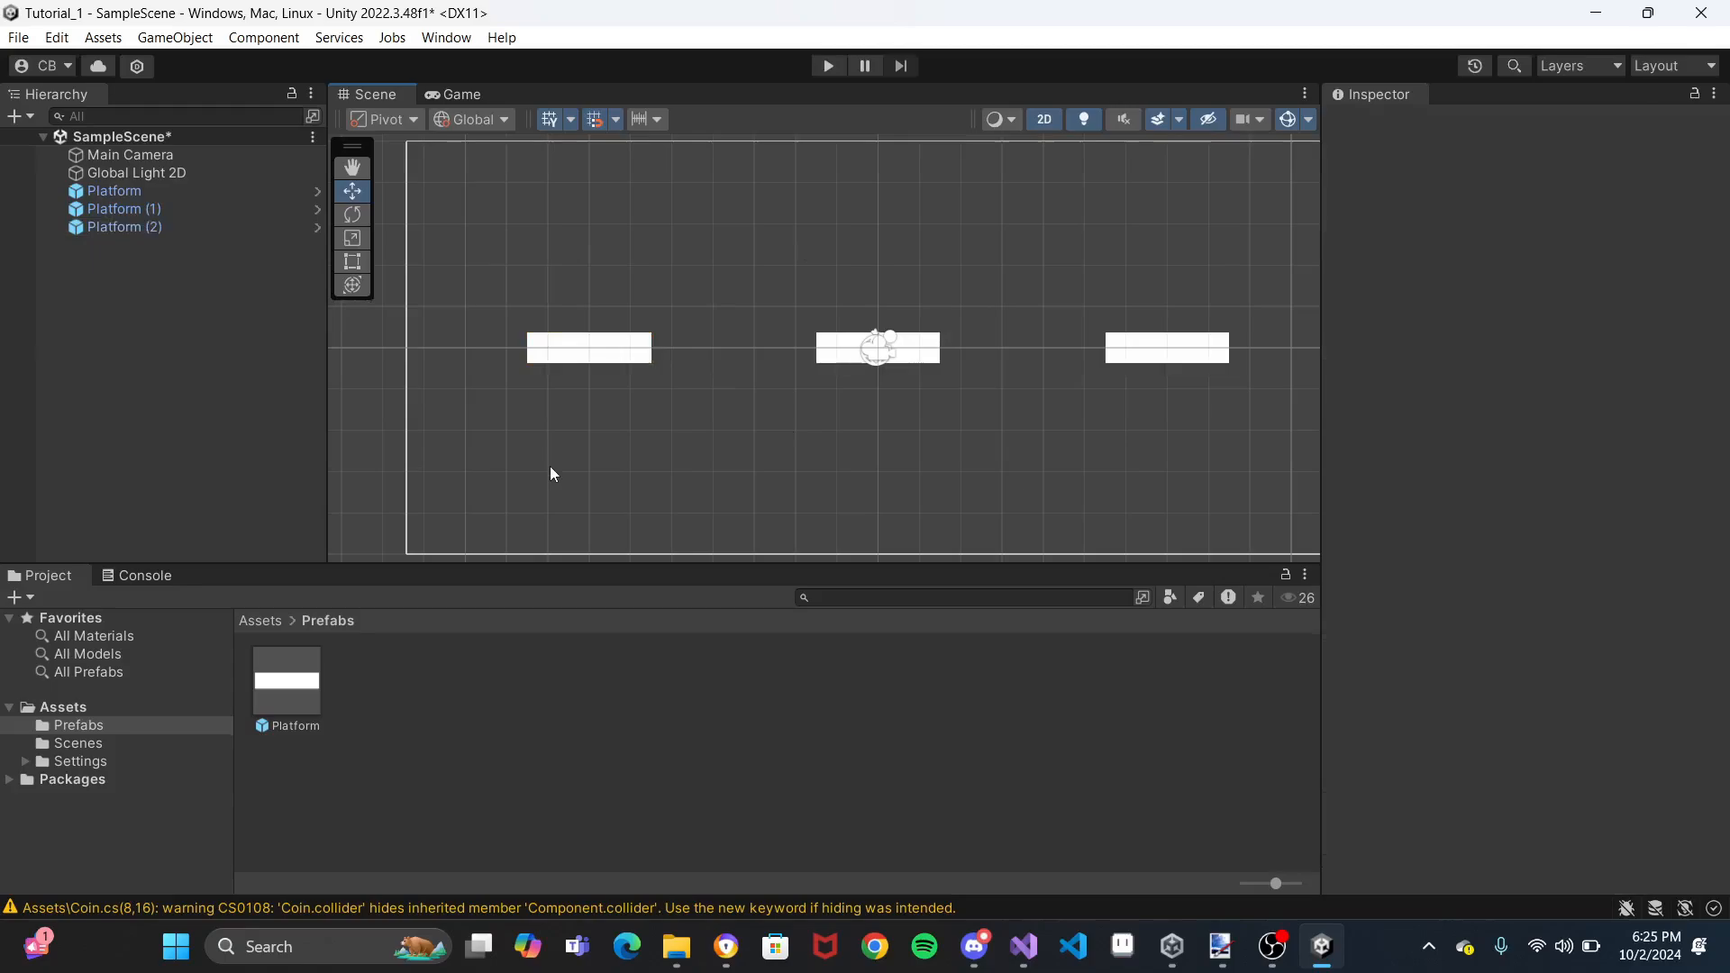
Place another Platform prefab instance at X 0, Y -4 and set its X scale to 20 as the ground
{"action": "left_click_drag", "start_coordinate": [287, 683], "coordinate": [872, 505]}
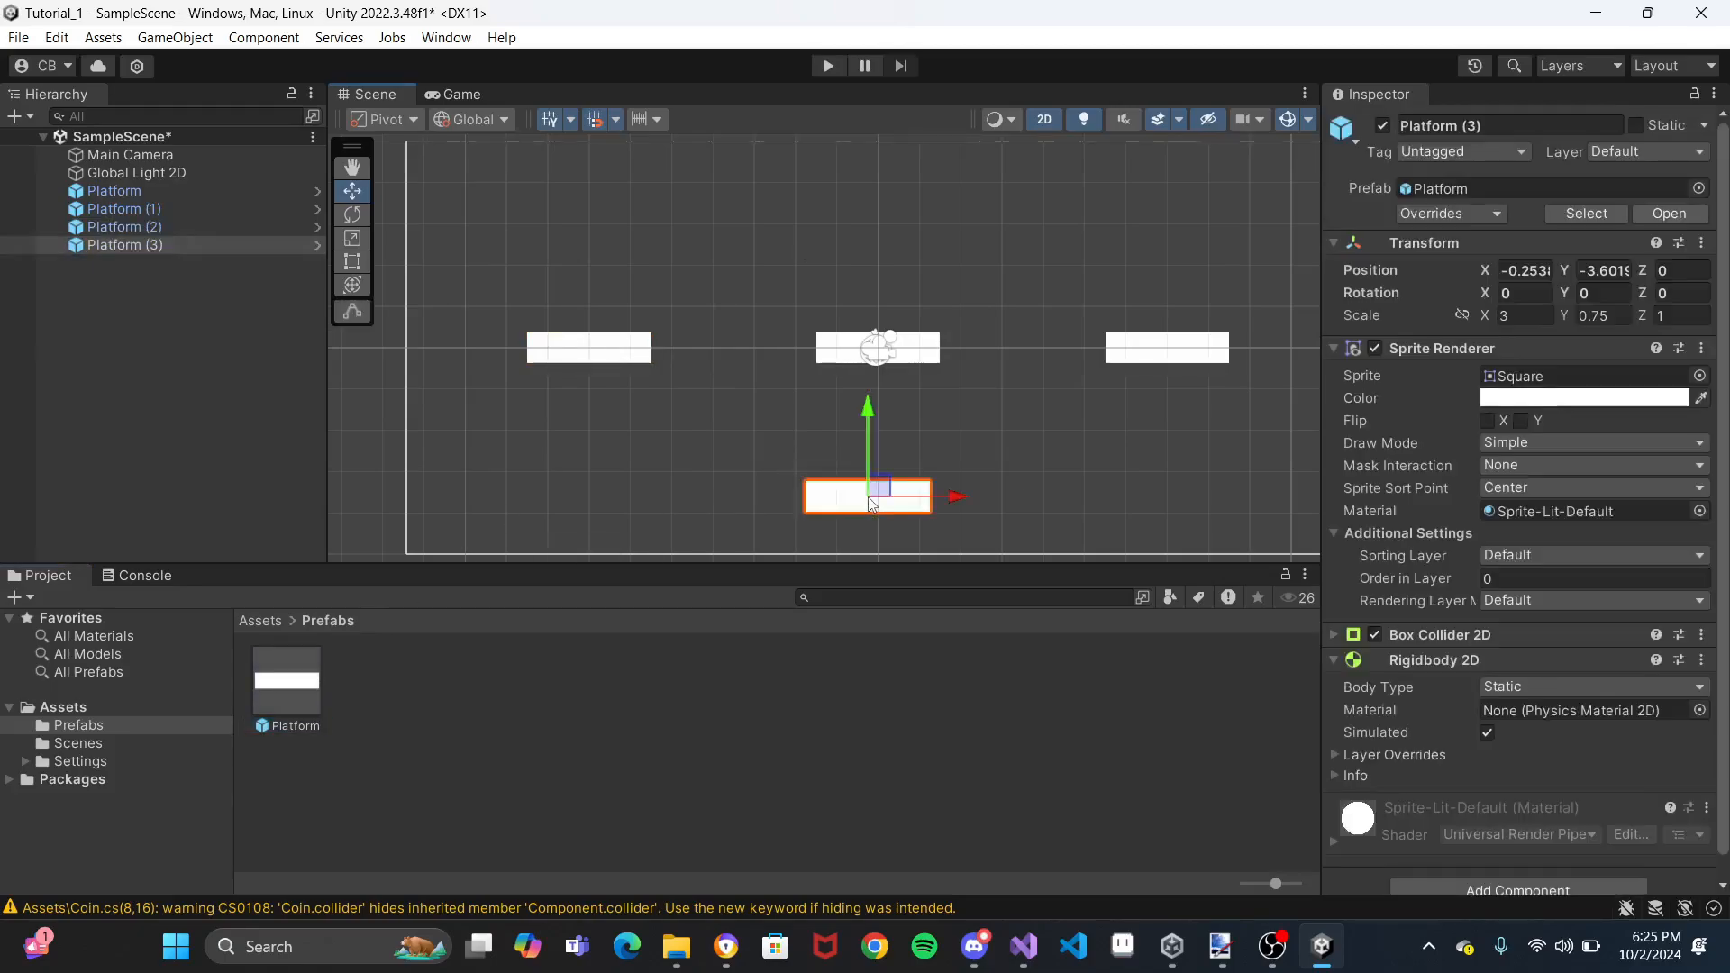
{"action": "left_click_drag", "start_coordinate": [868, 410], "coordinate": [867, 426]}
{"action": "left_click_drag", "start_coordinate": [939, 504], "coordinate": [950, 504]}
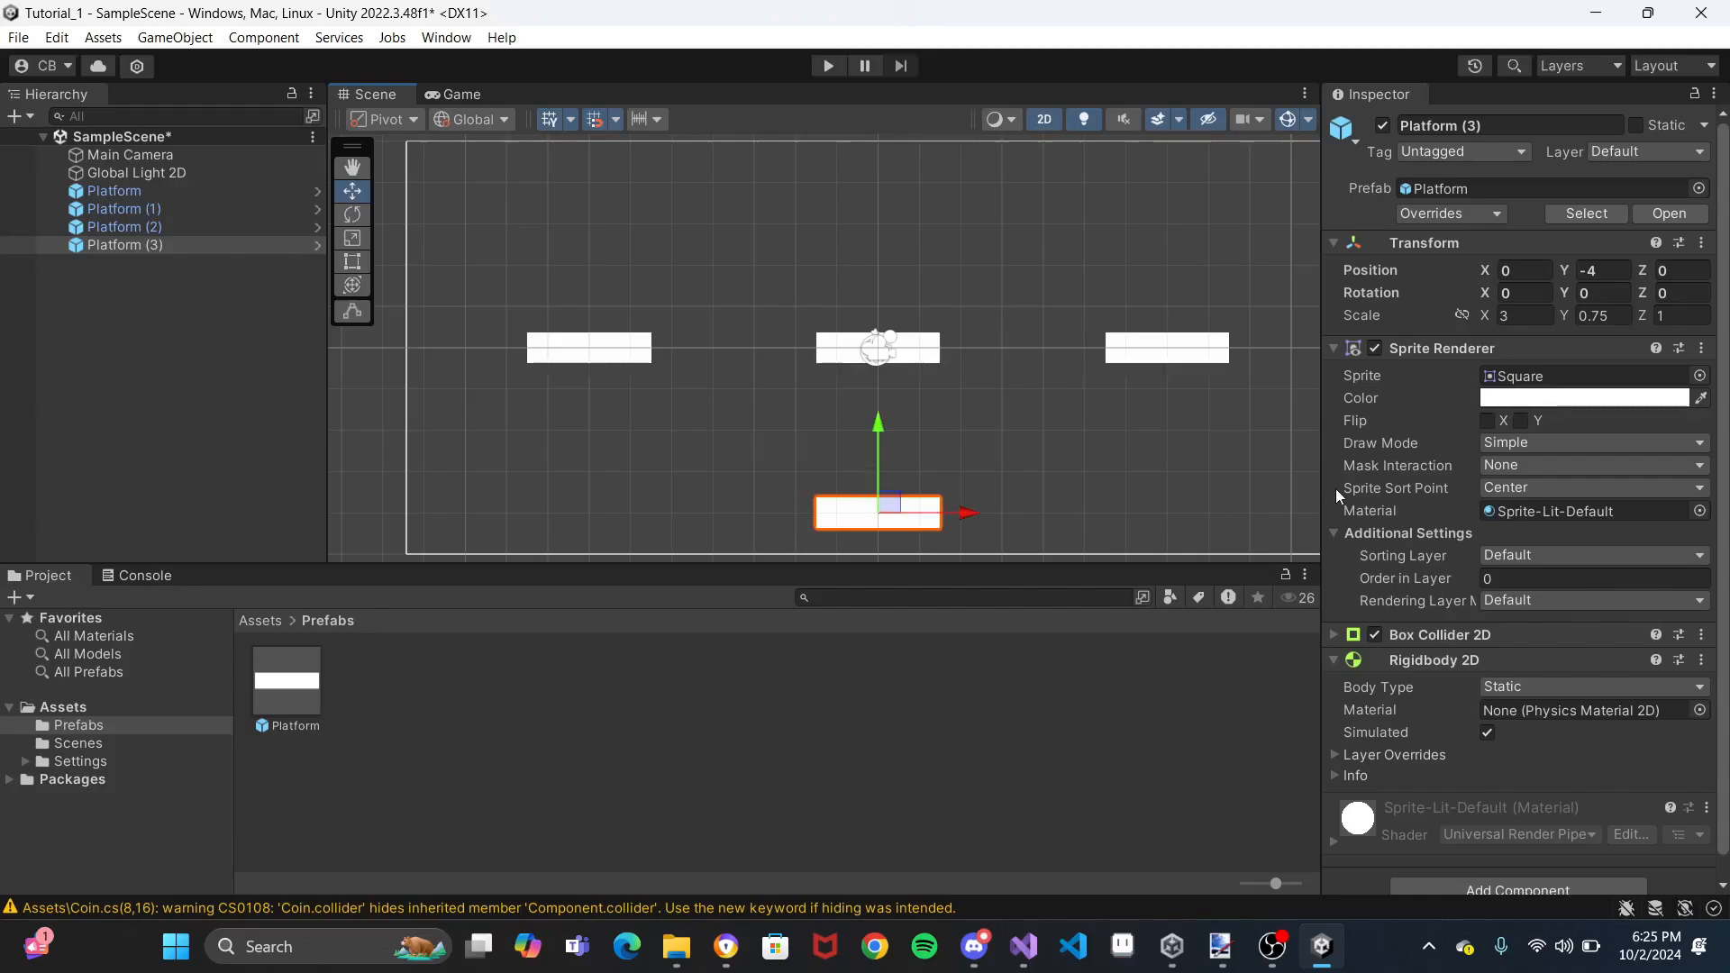
{"action": "left_click", "coordinate": [1532, 313]}
{"action": "type", "text": "20"}
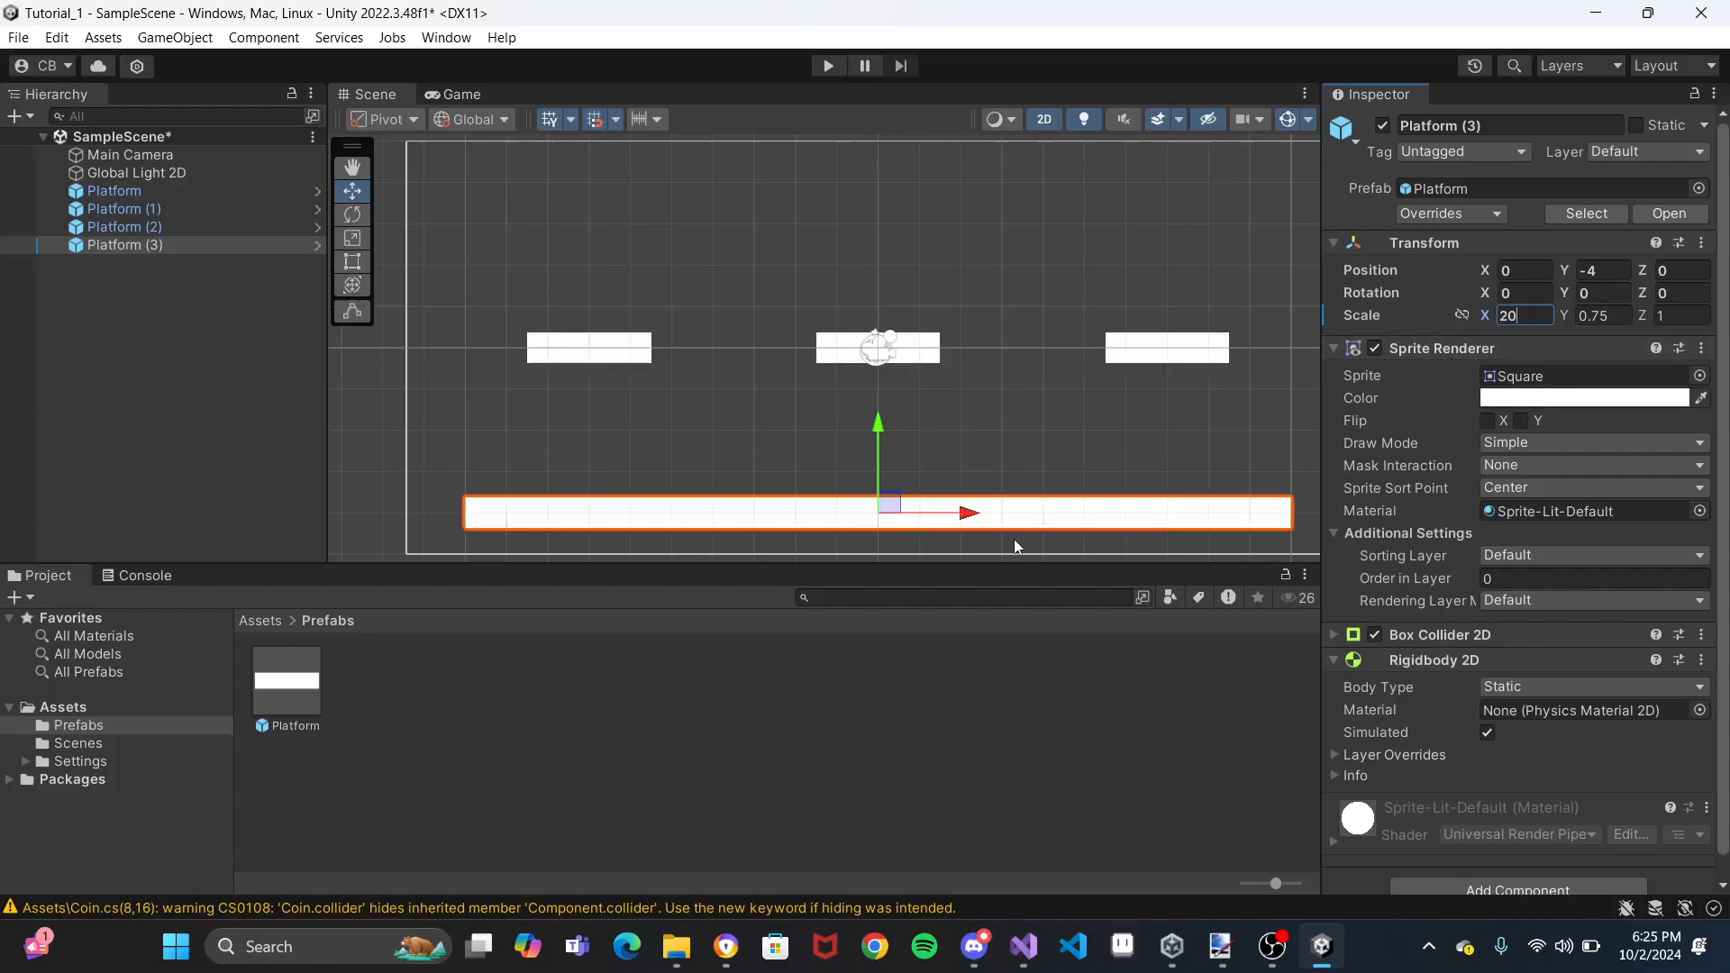
{"action": "left_click", "coordinate": [1063, 425]}
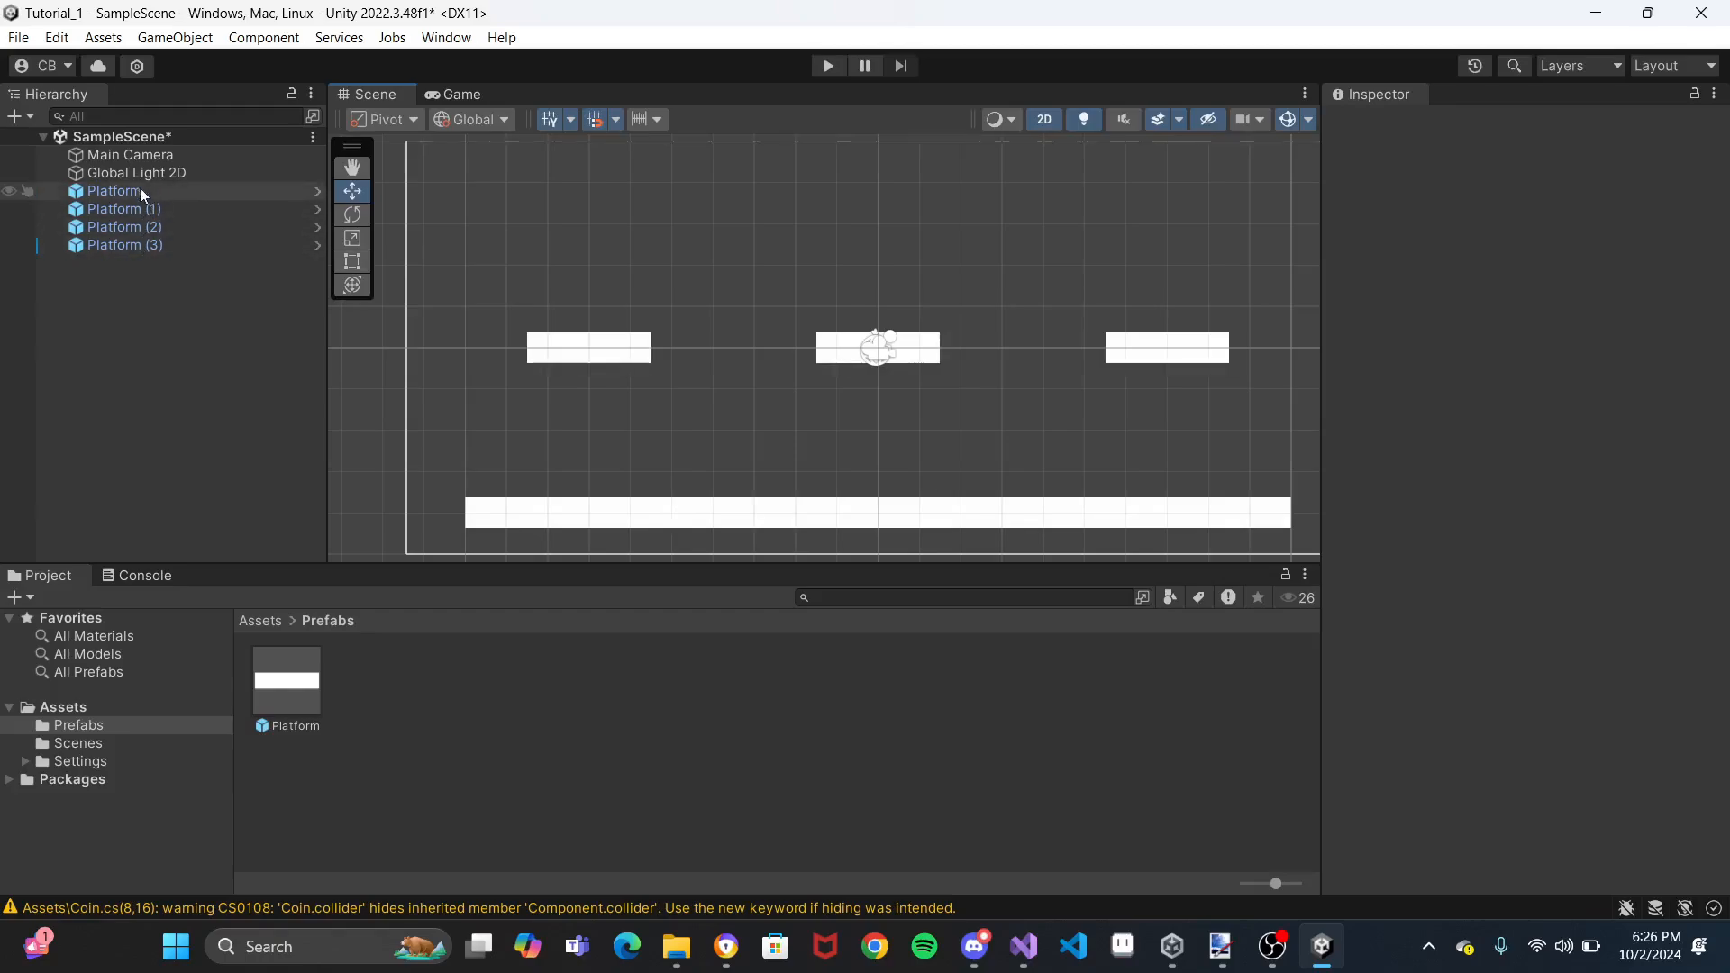
Open the Platform prefab for editing, set its Y scale to 0.5, and return to the scene
{"action": "double_click", "coordinate": [276, 681]}
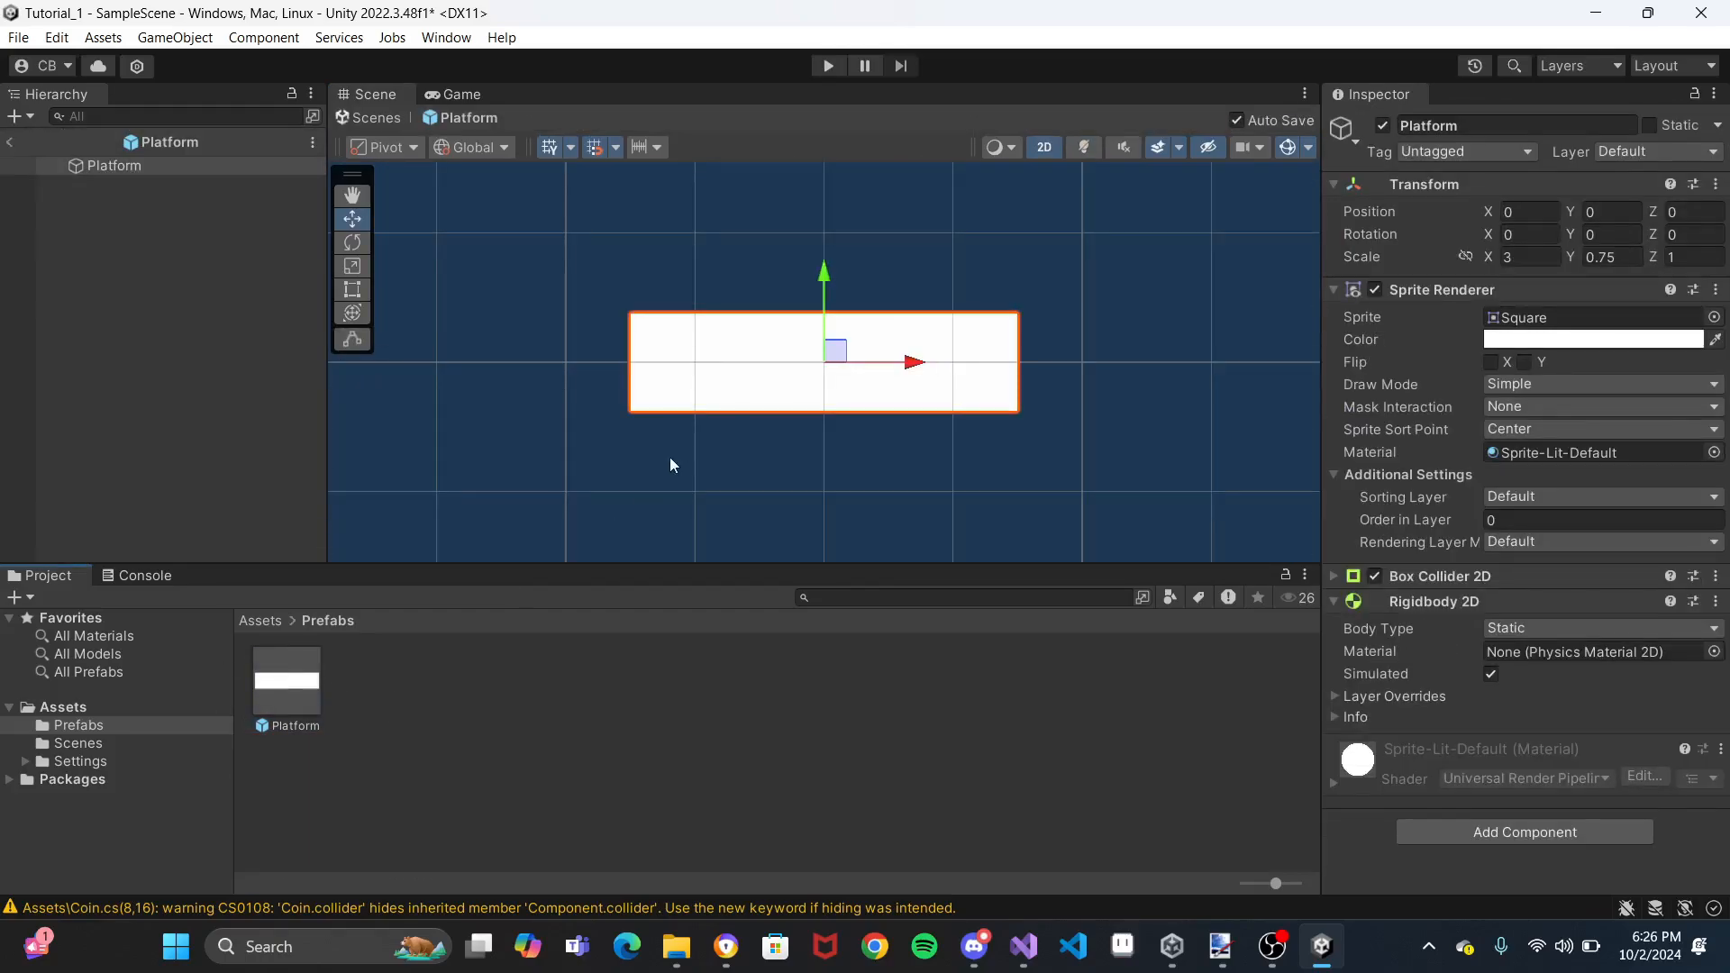
{"action": "scroll", "coordinate": [650, 424], "scroll_direction": "down", "scroll_amount": 2}
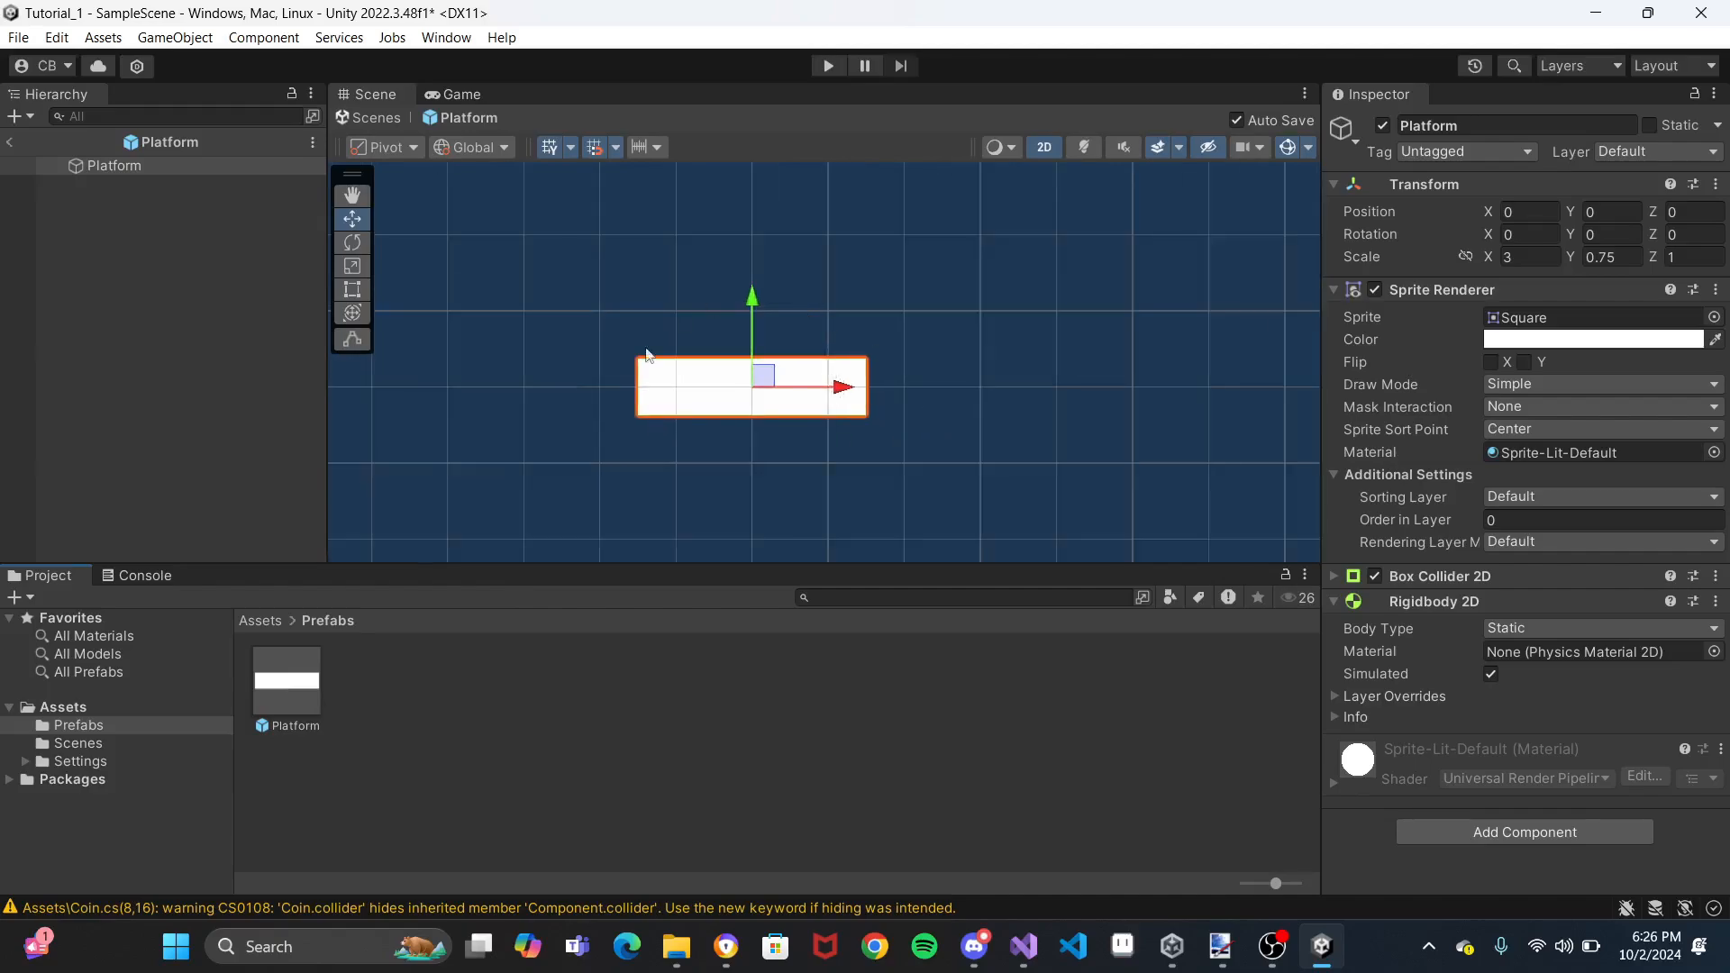
{"action": "left_click", "coordinate": [1625, 259]}
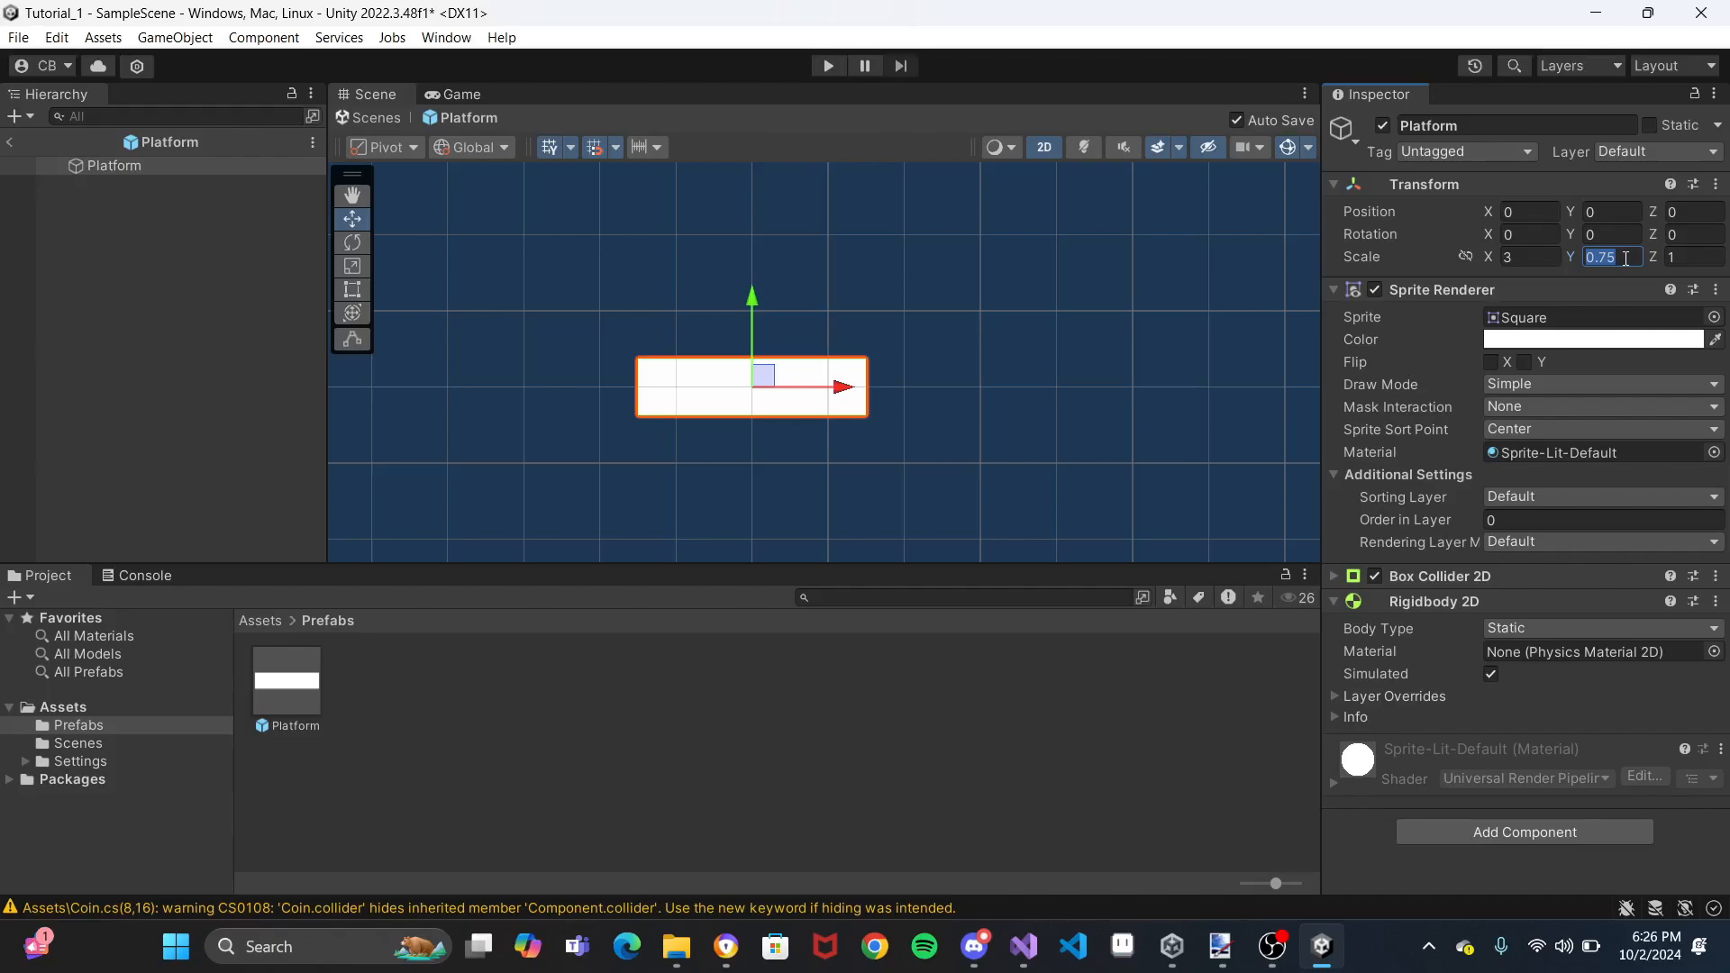
{"action": "type", "text": "0."}
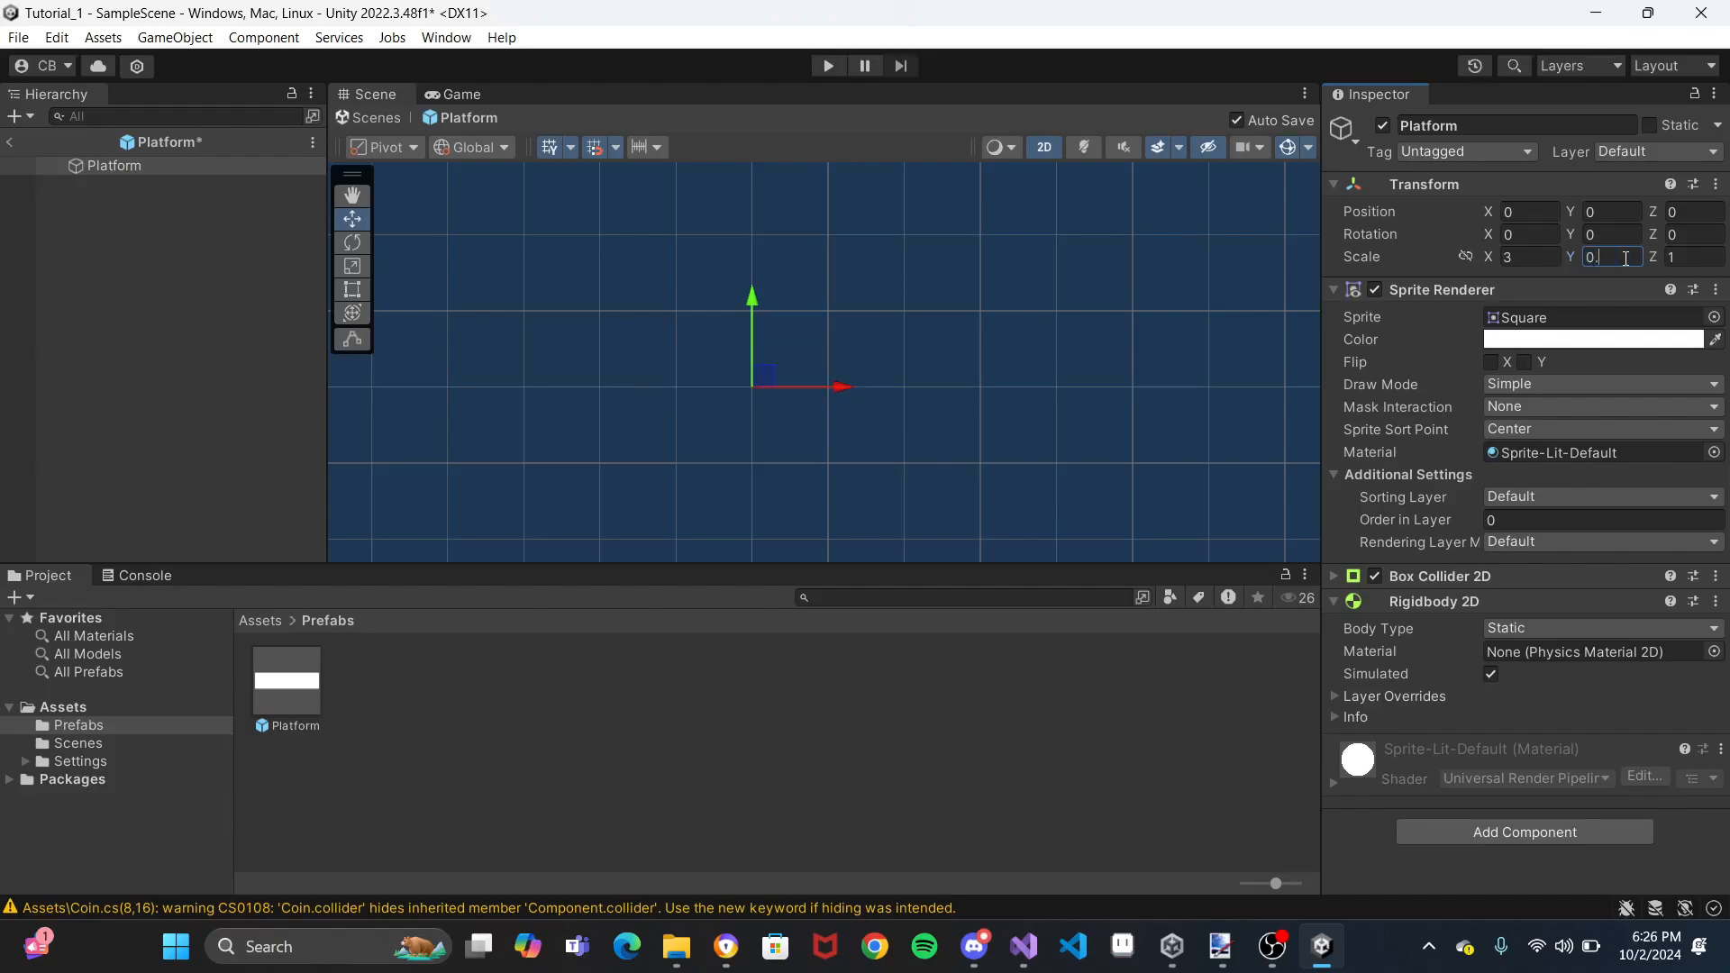
{"action": "type", "text": "5"}
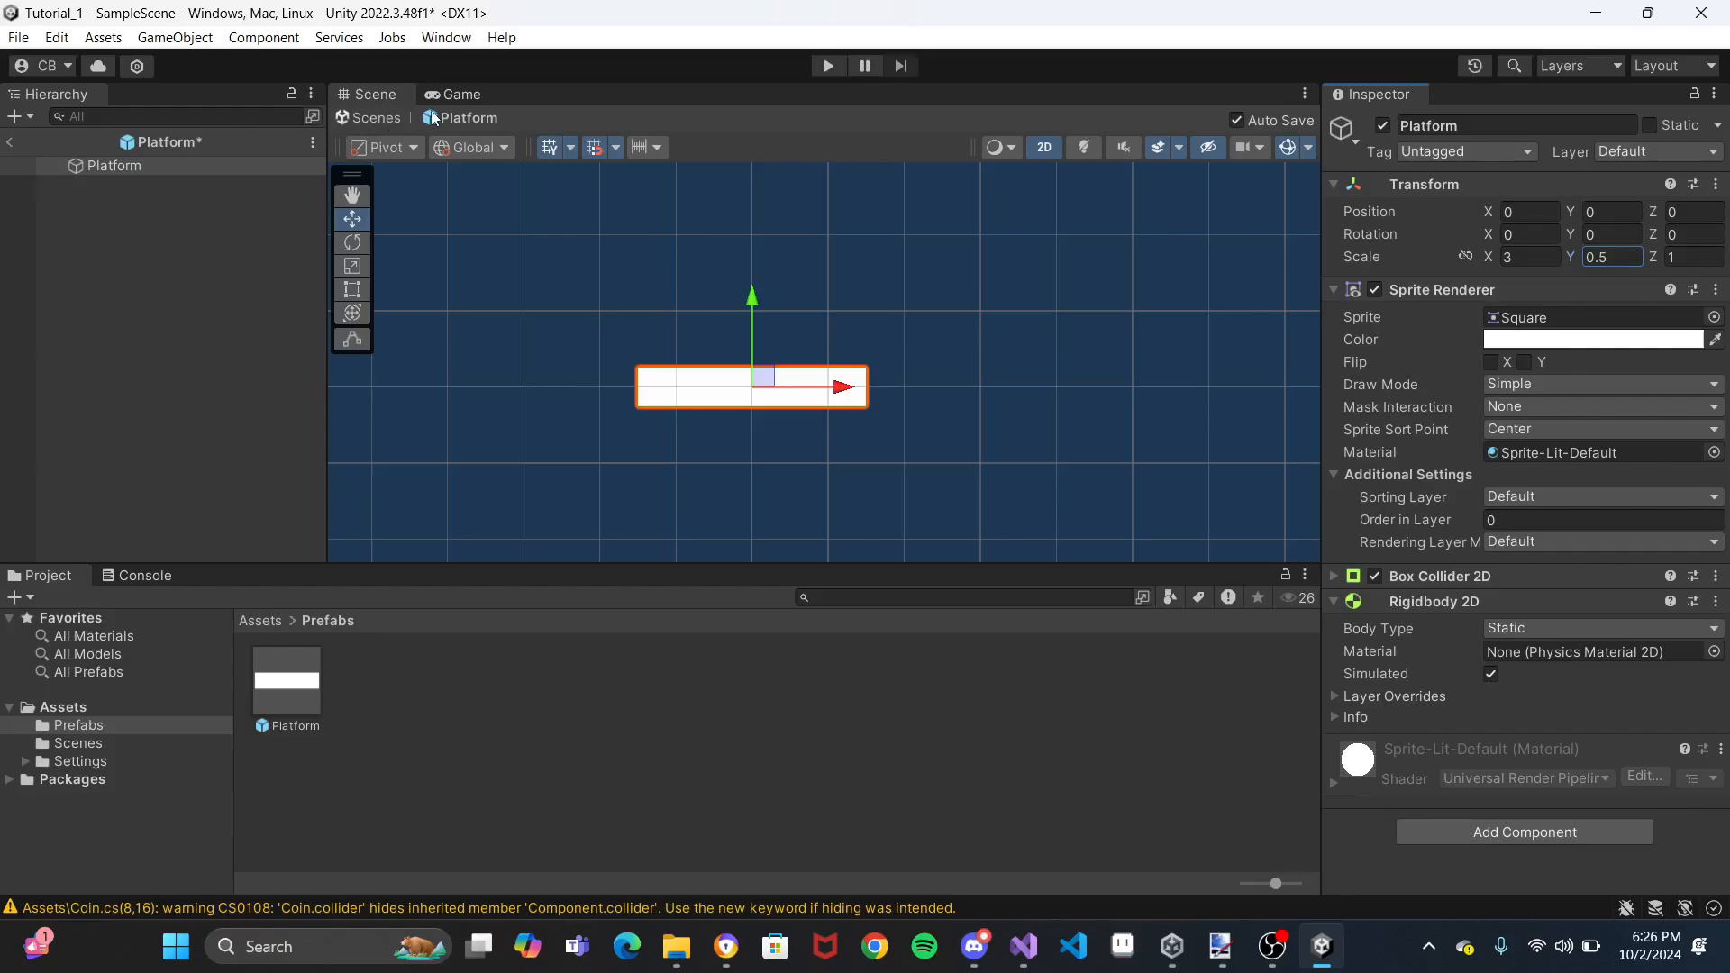
{"action": "left_click", "coordinate": [373, 117]}
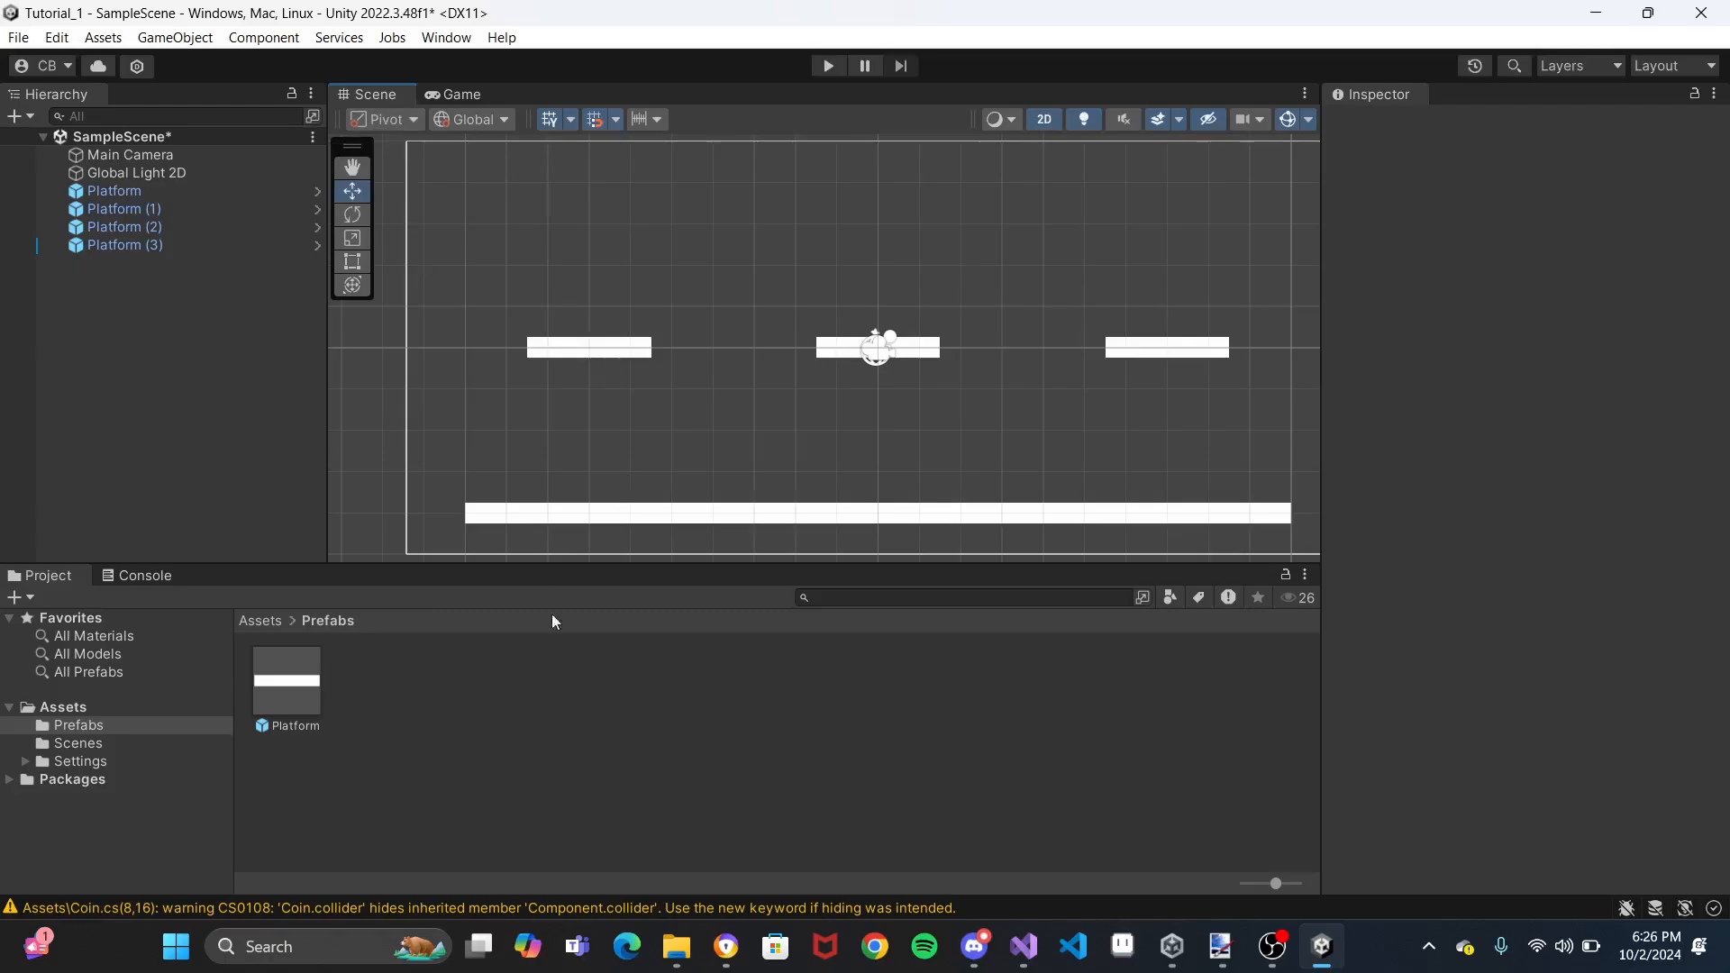
Inspect the transform and component values of the long ground platform and the leftmost platform
{"action": "left_click", "coordinate": [611, 514]}
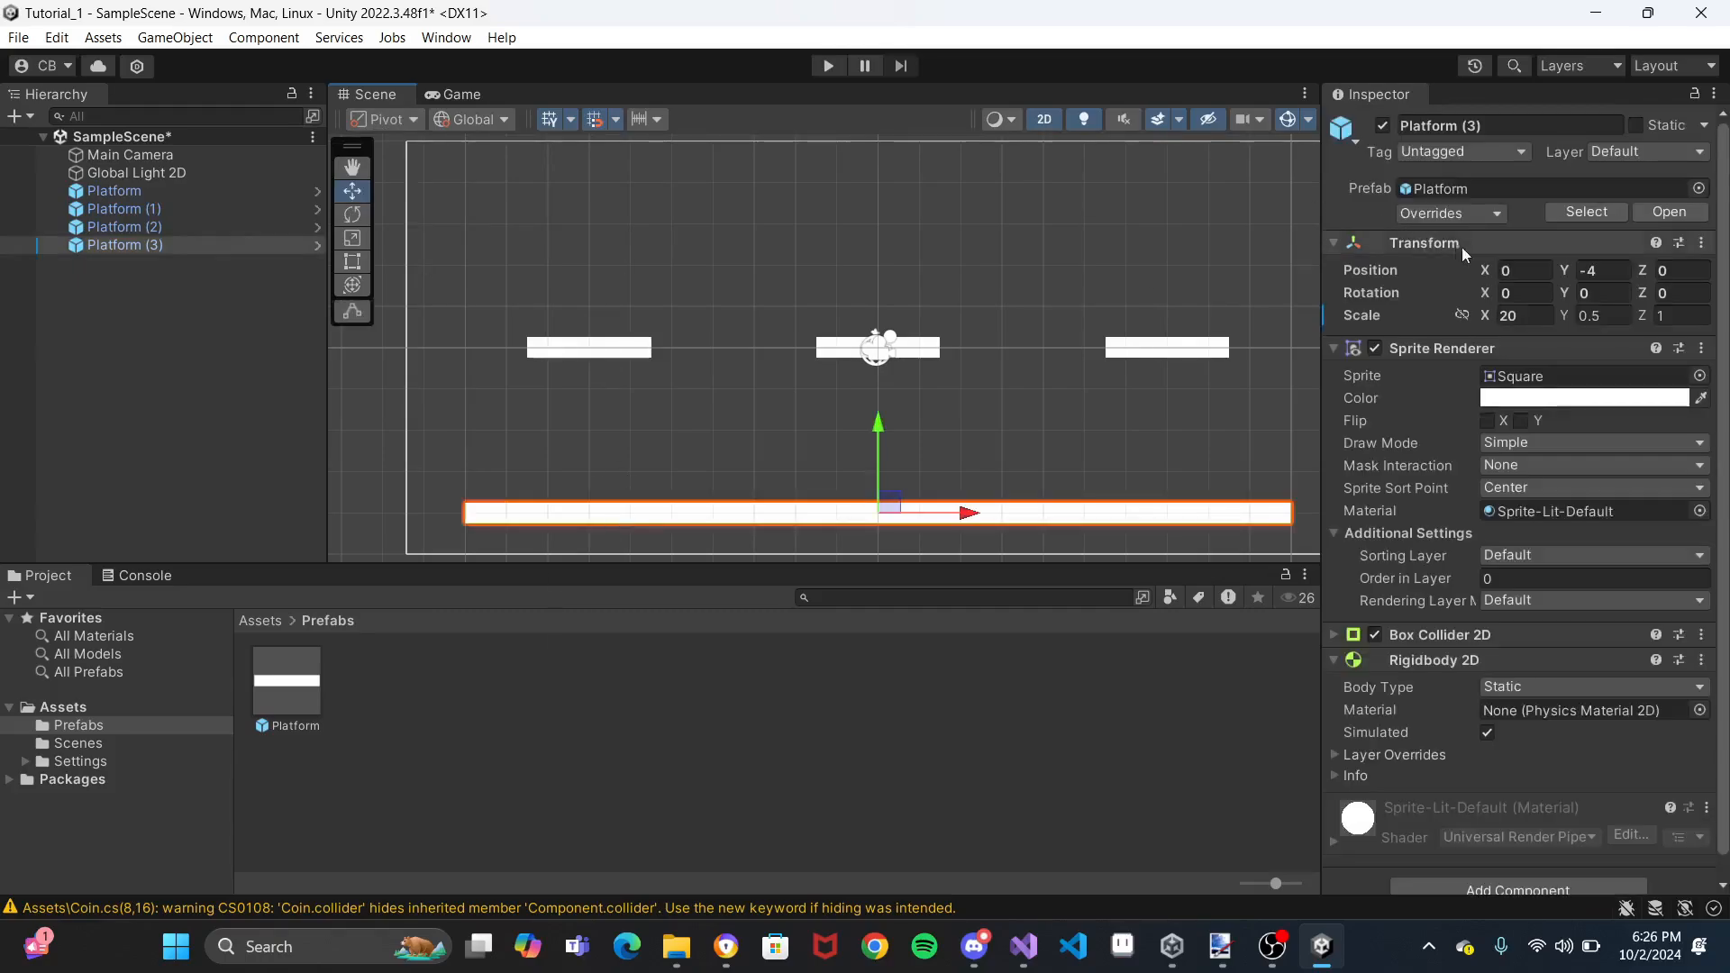
{"action": "left_click", "coordinate": [602, 350]}
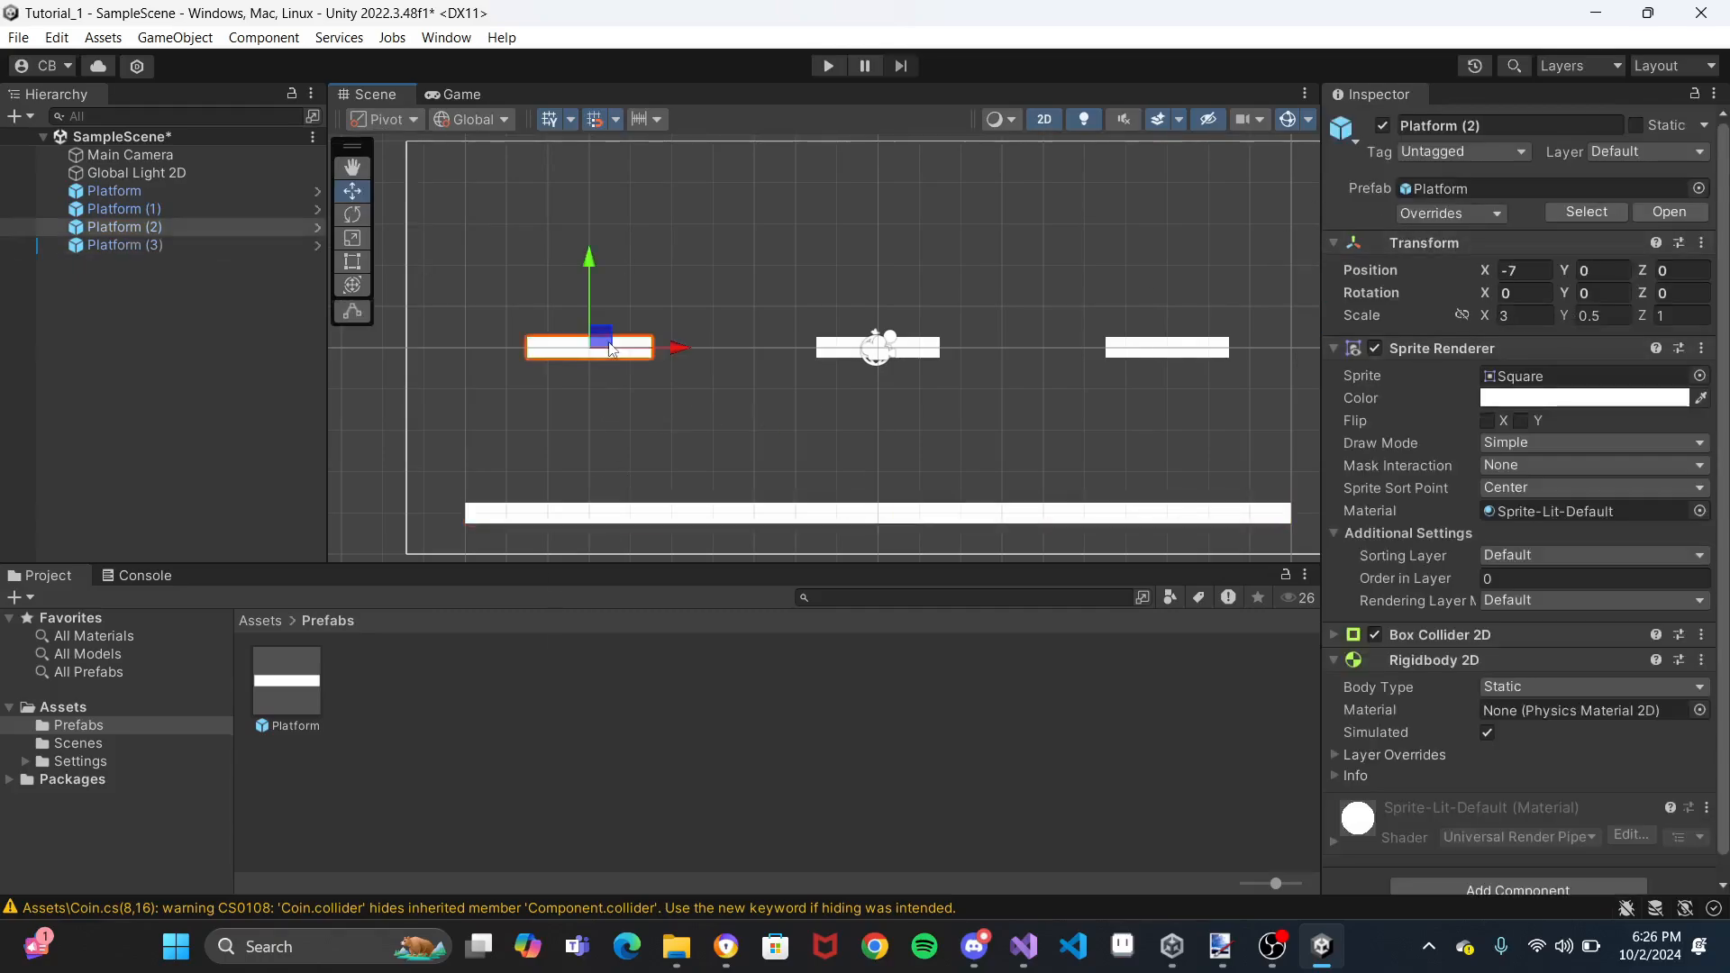
{"action": "left_click", "coordinate": [739, 293]}
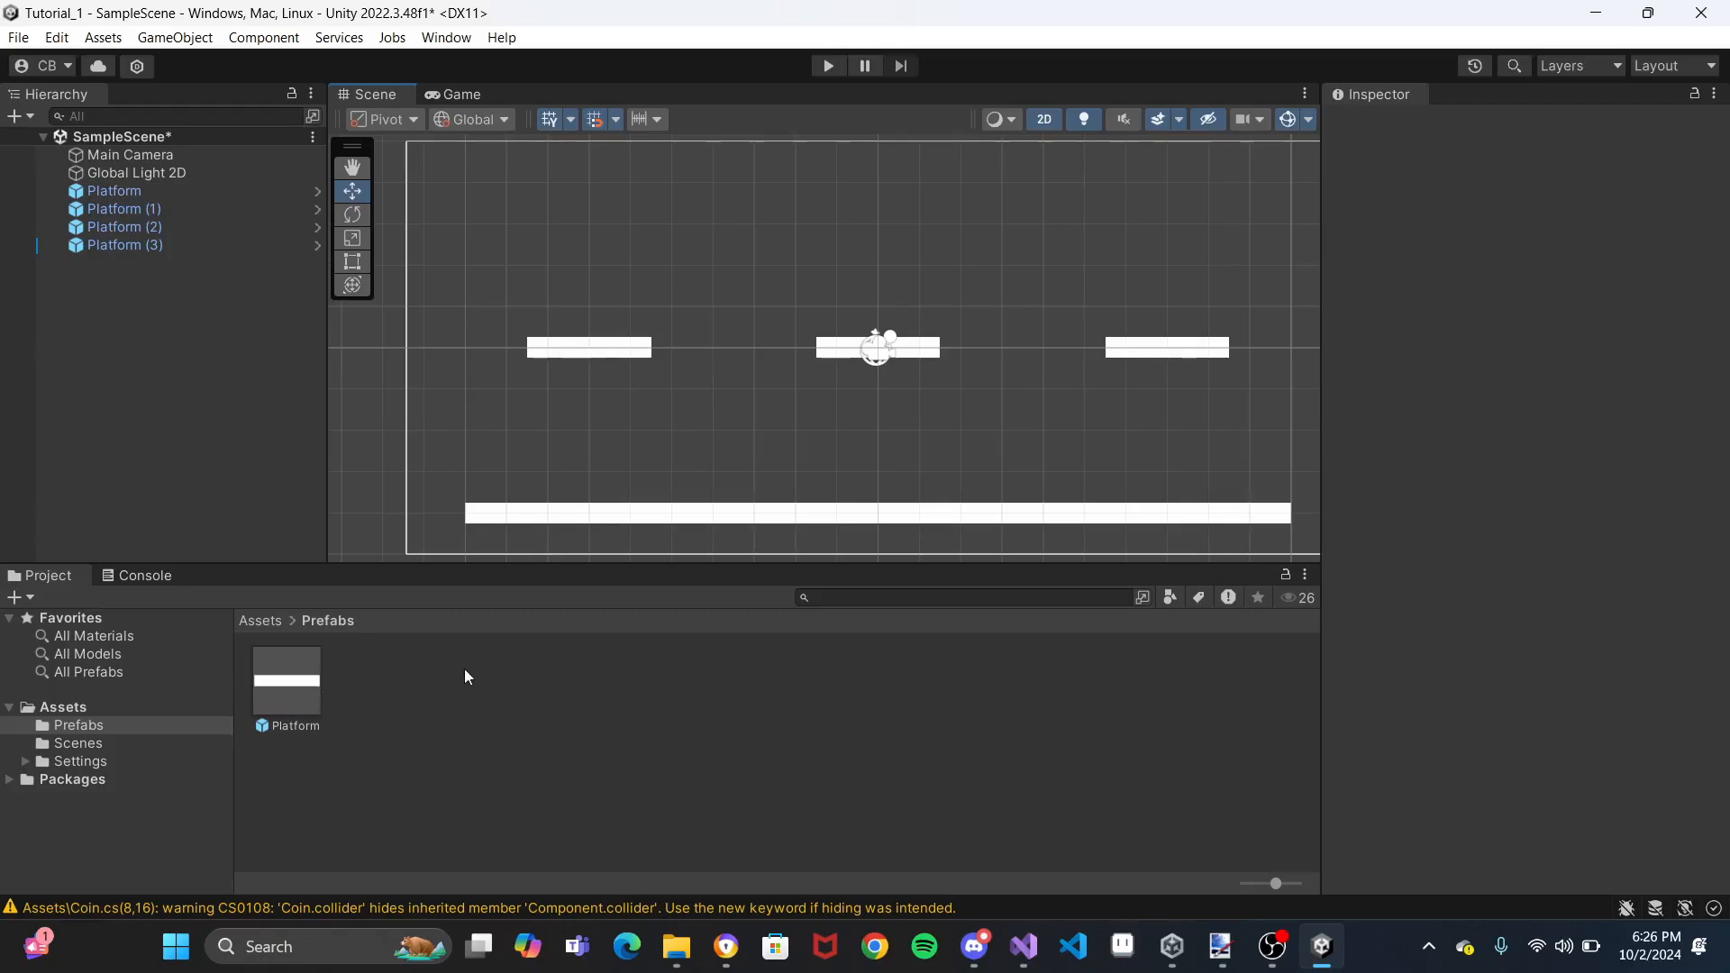
{"action": "left_click", "coordinate": [670, 509]}
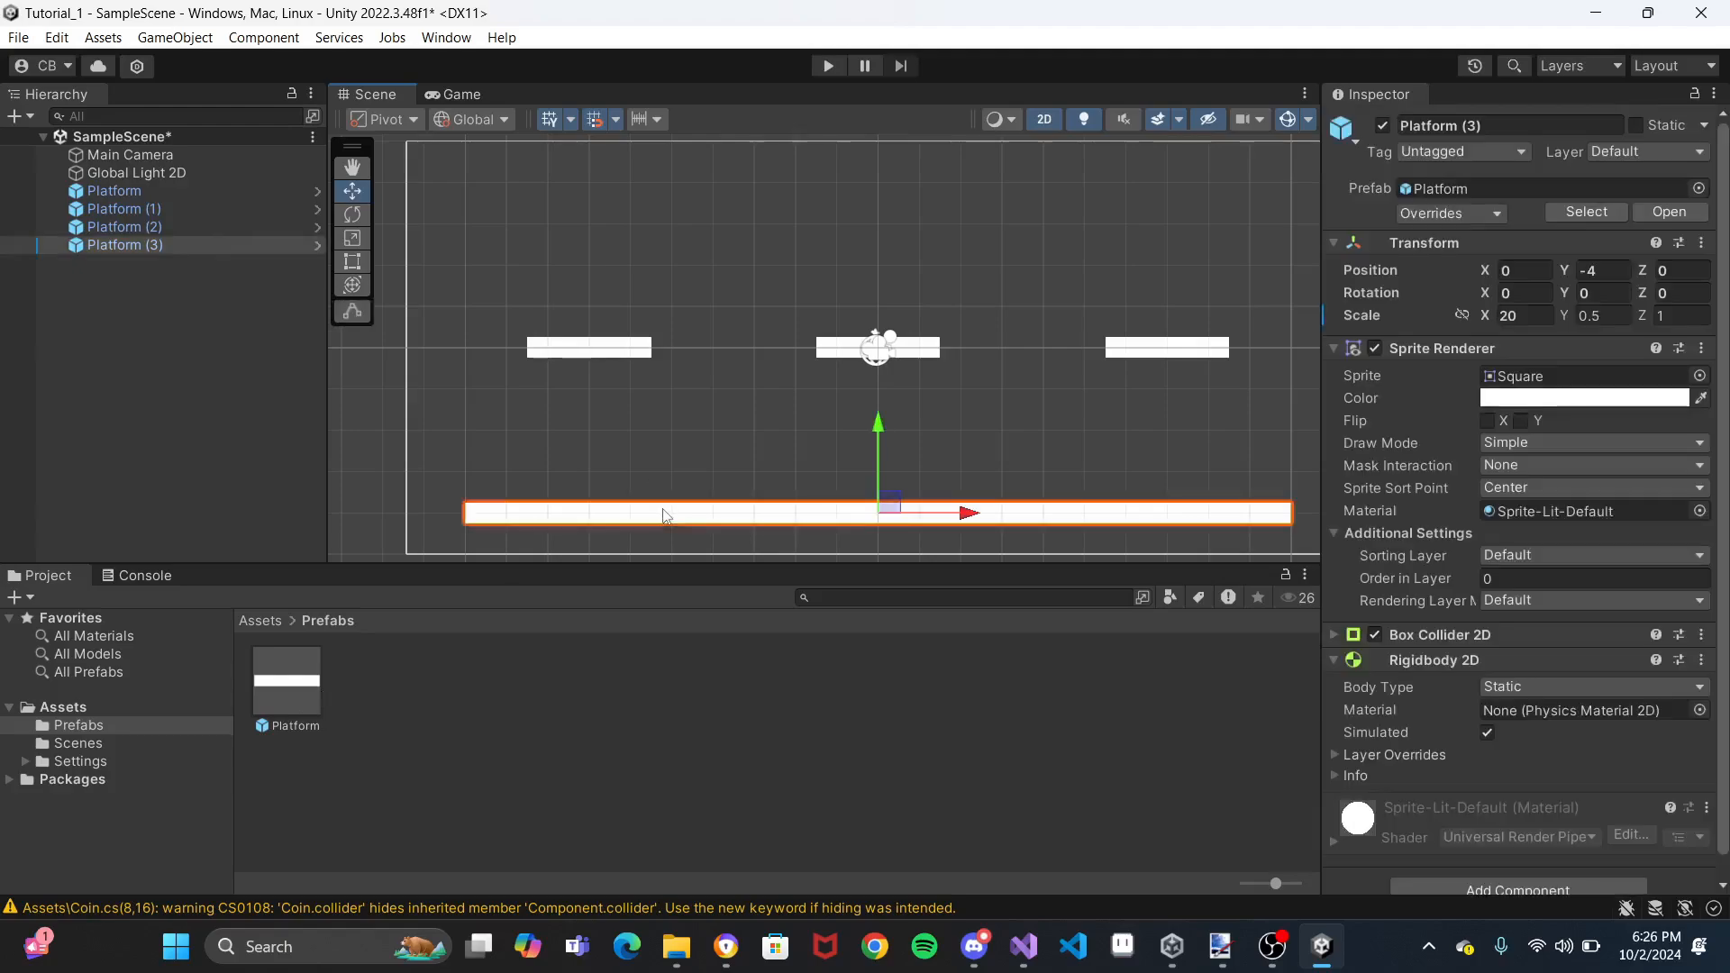
{"action": "scroll", "coordinate": [1425, 505], "scroll_direction": "down", "scroll_amount": 1}
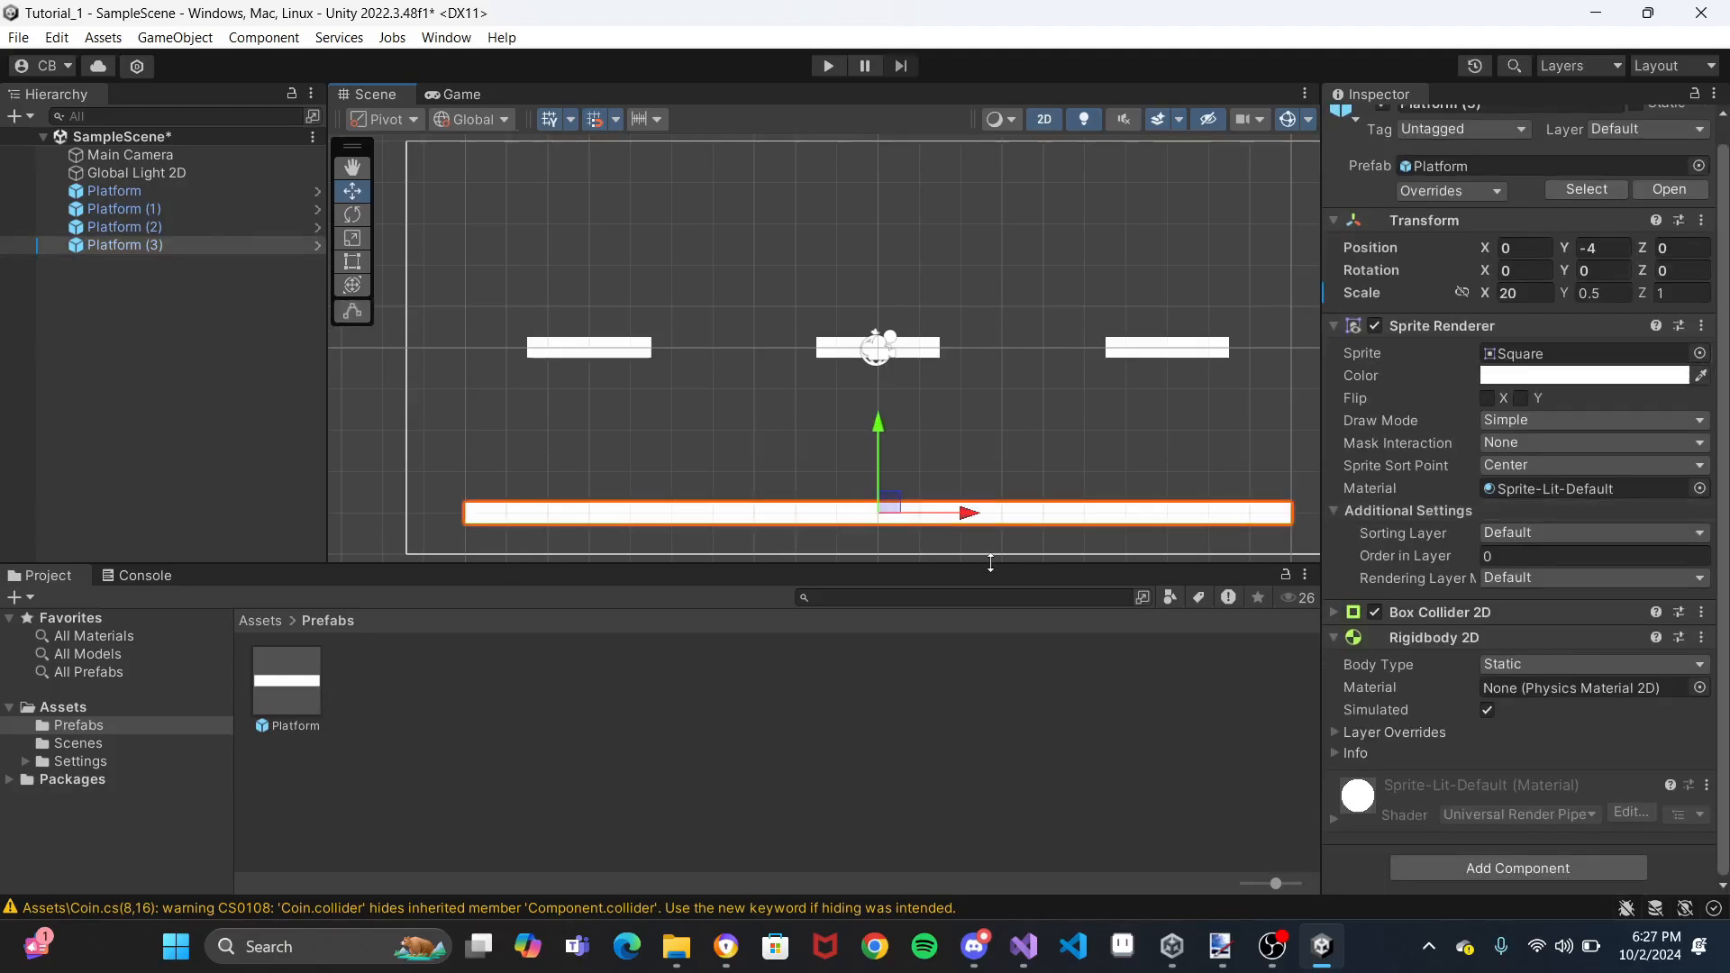
Run the scene in Play mode to check the platforms, and stop it again
{"action": "left_click", "coordinate": [1029, 449]}
{"action": "left_click", "coordinate": [829, 67]}
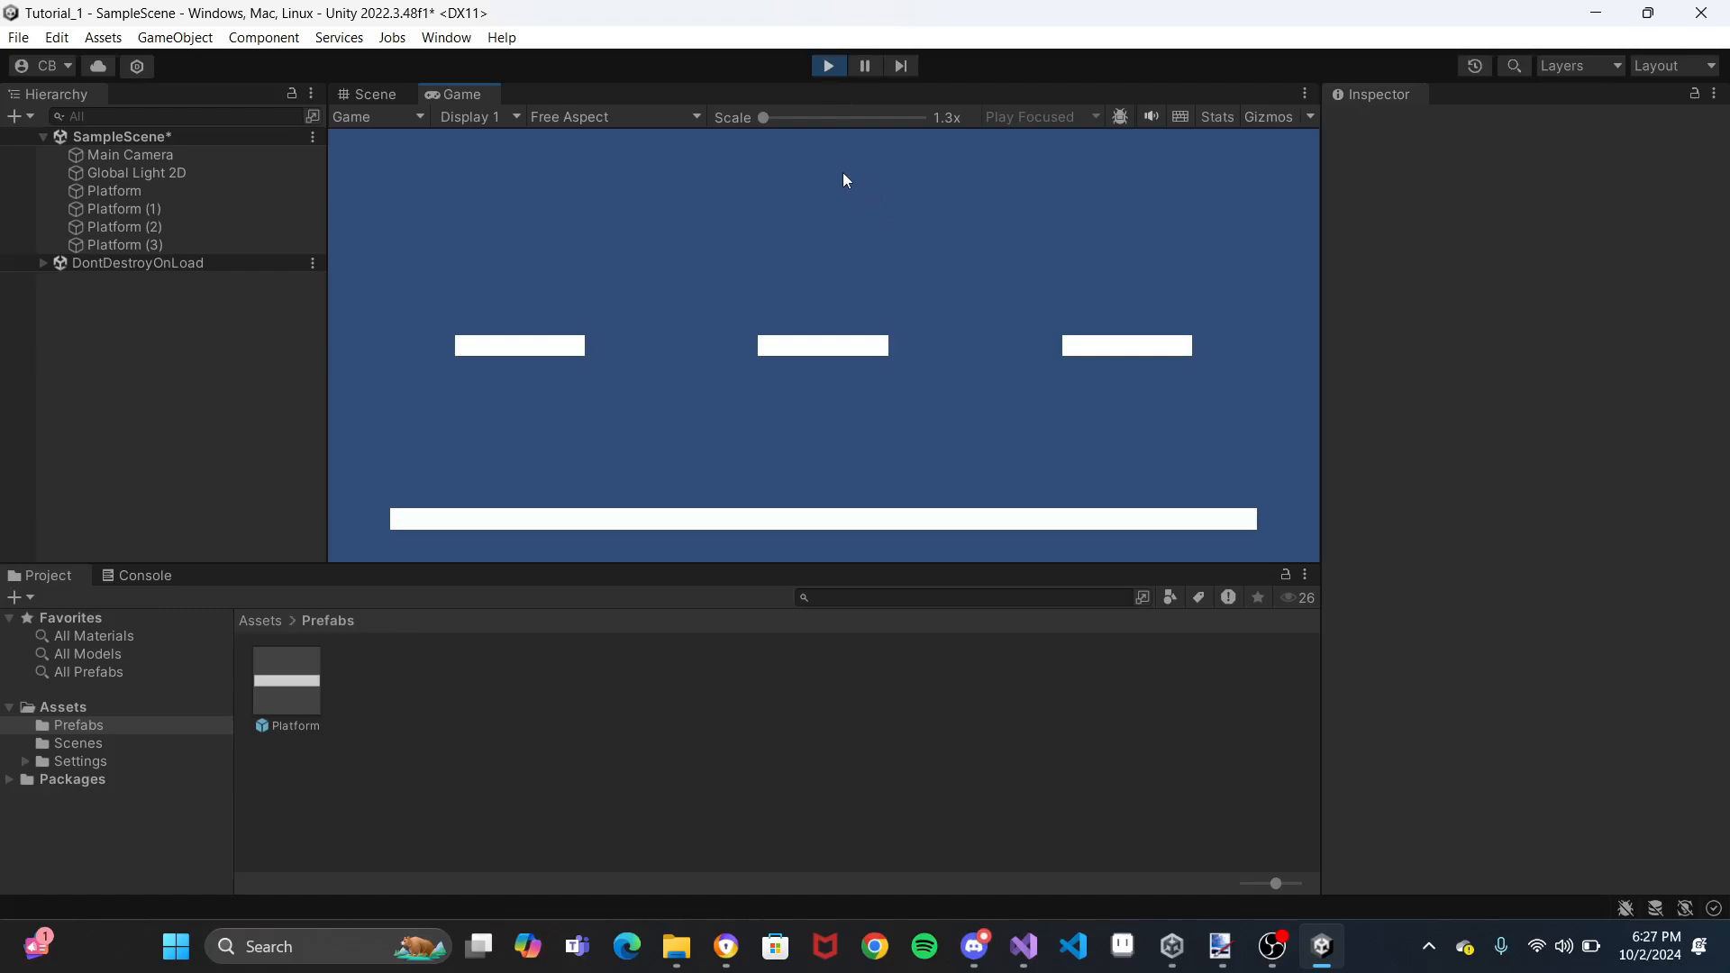
{"action": "left_click", "coordinate": [829, 66]}
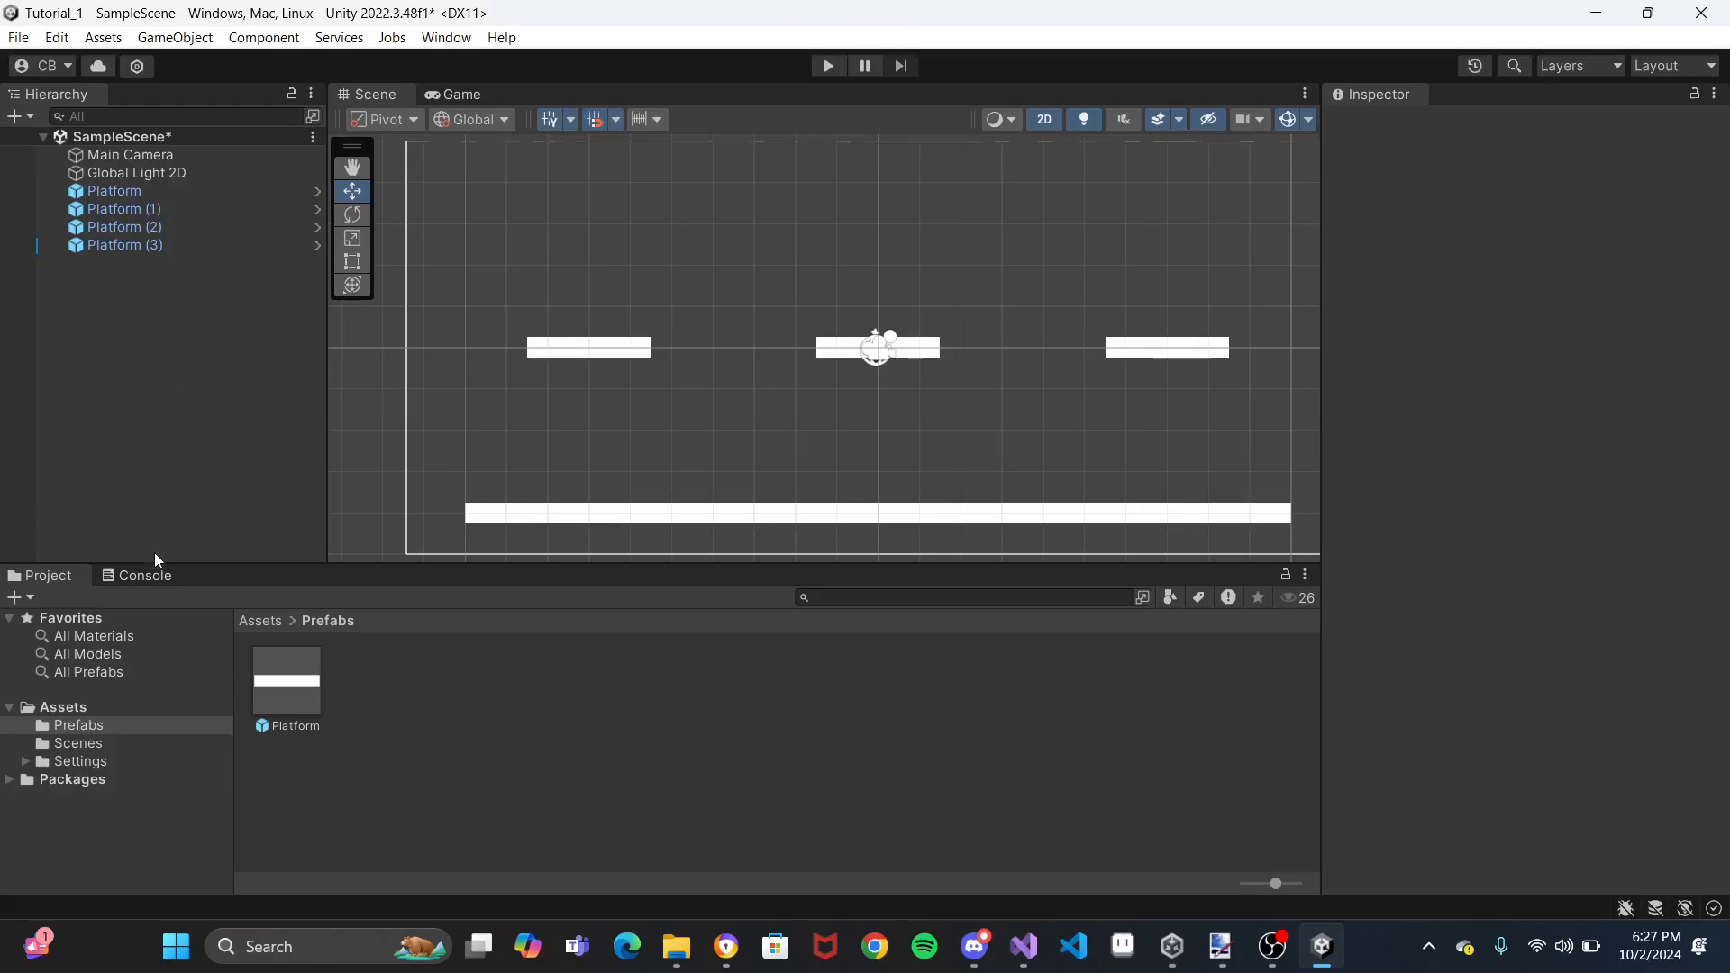
Create a new folder named Sprites in the project's Assets
{"action": "left_click", "coordinate": [83, 710]}
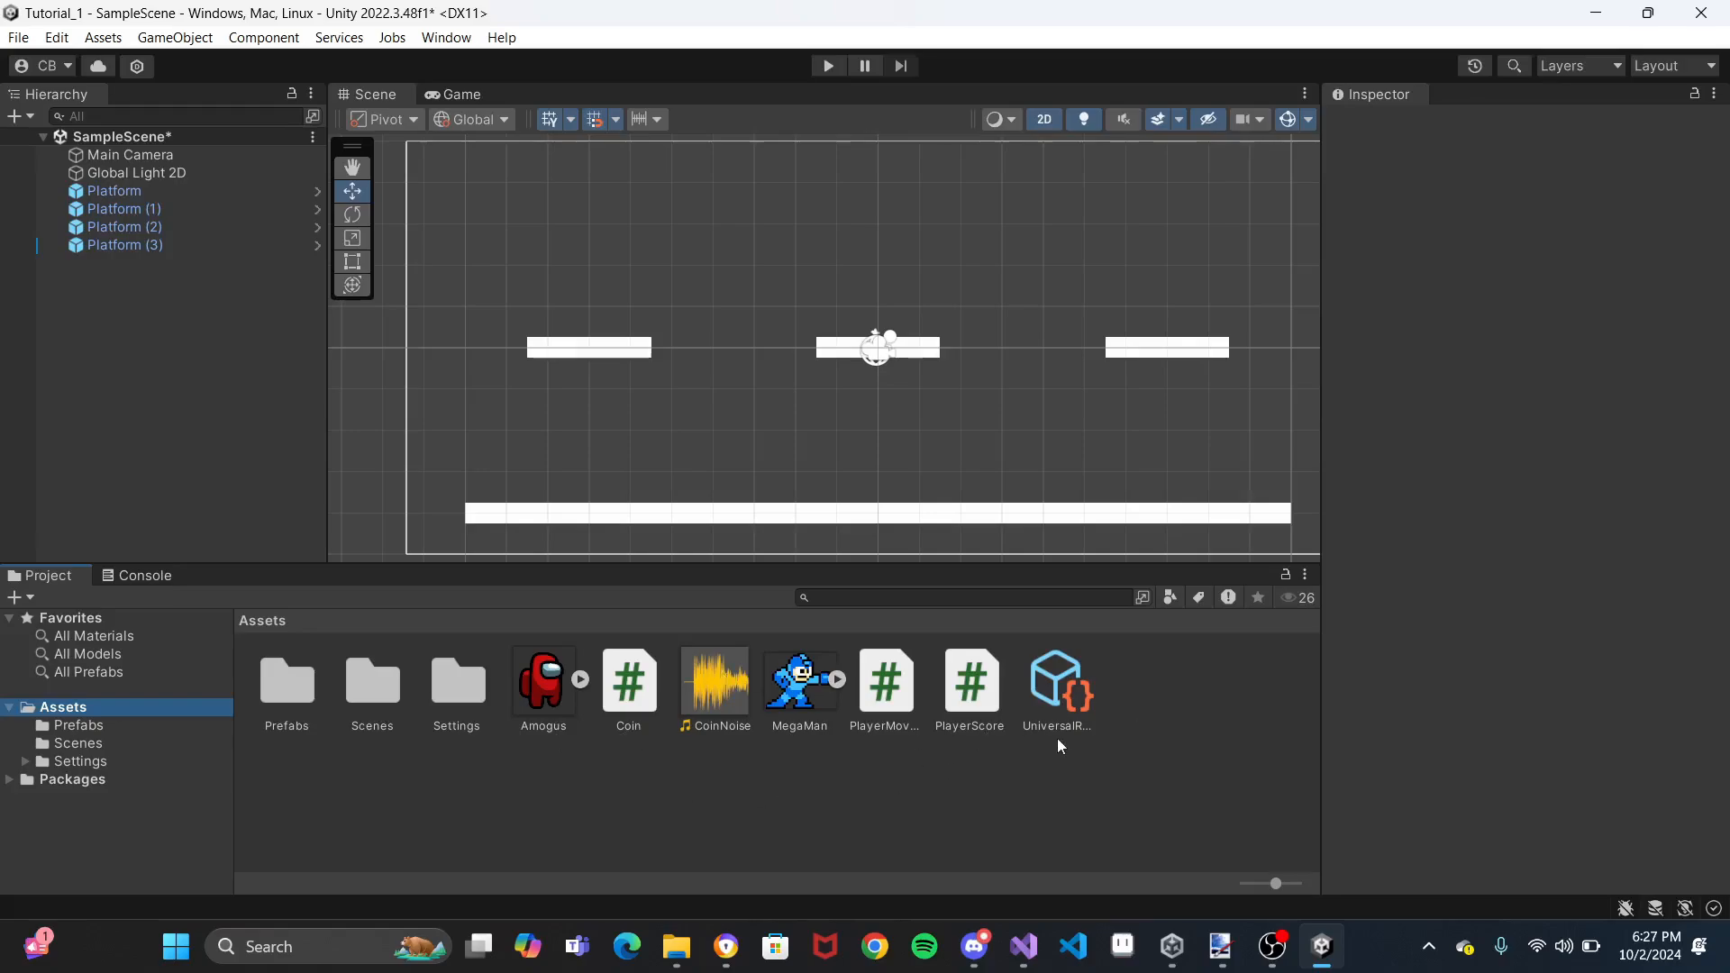
{"action": "right_click", "coordinate": [1155, 690]}
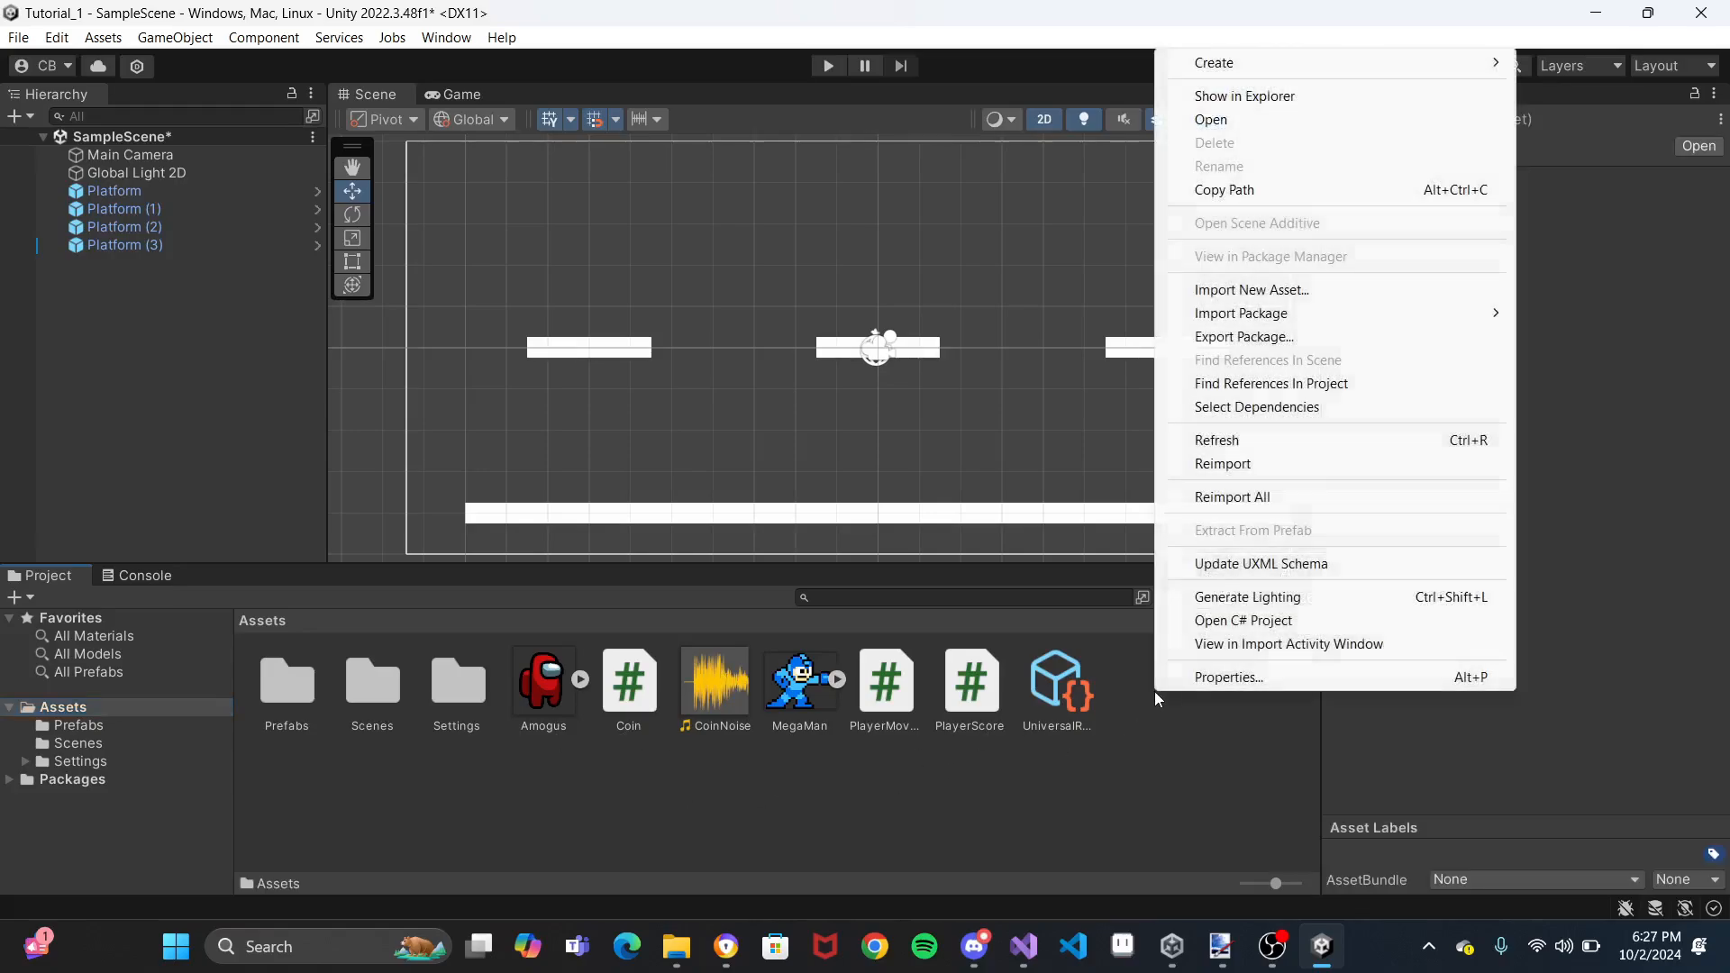
{"action": "mouse_move", "coordinate": [1410, 63]}
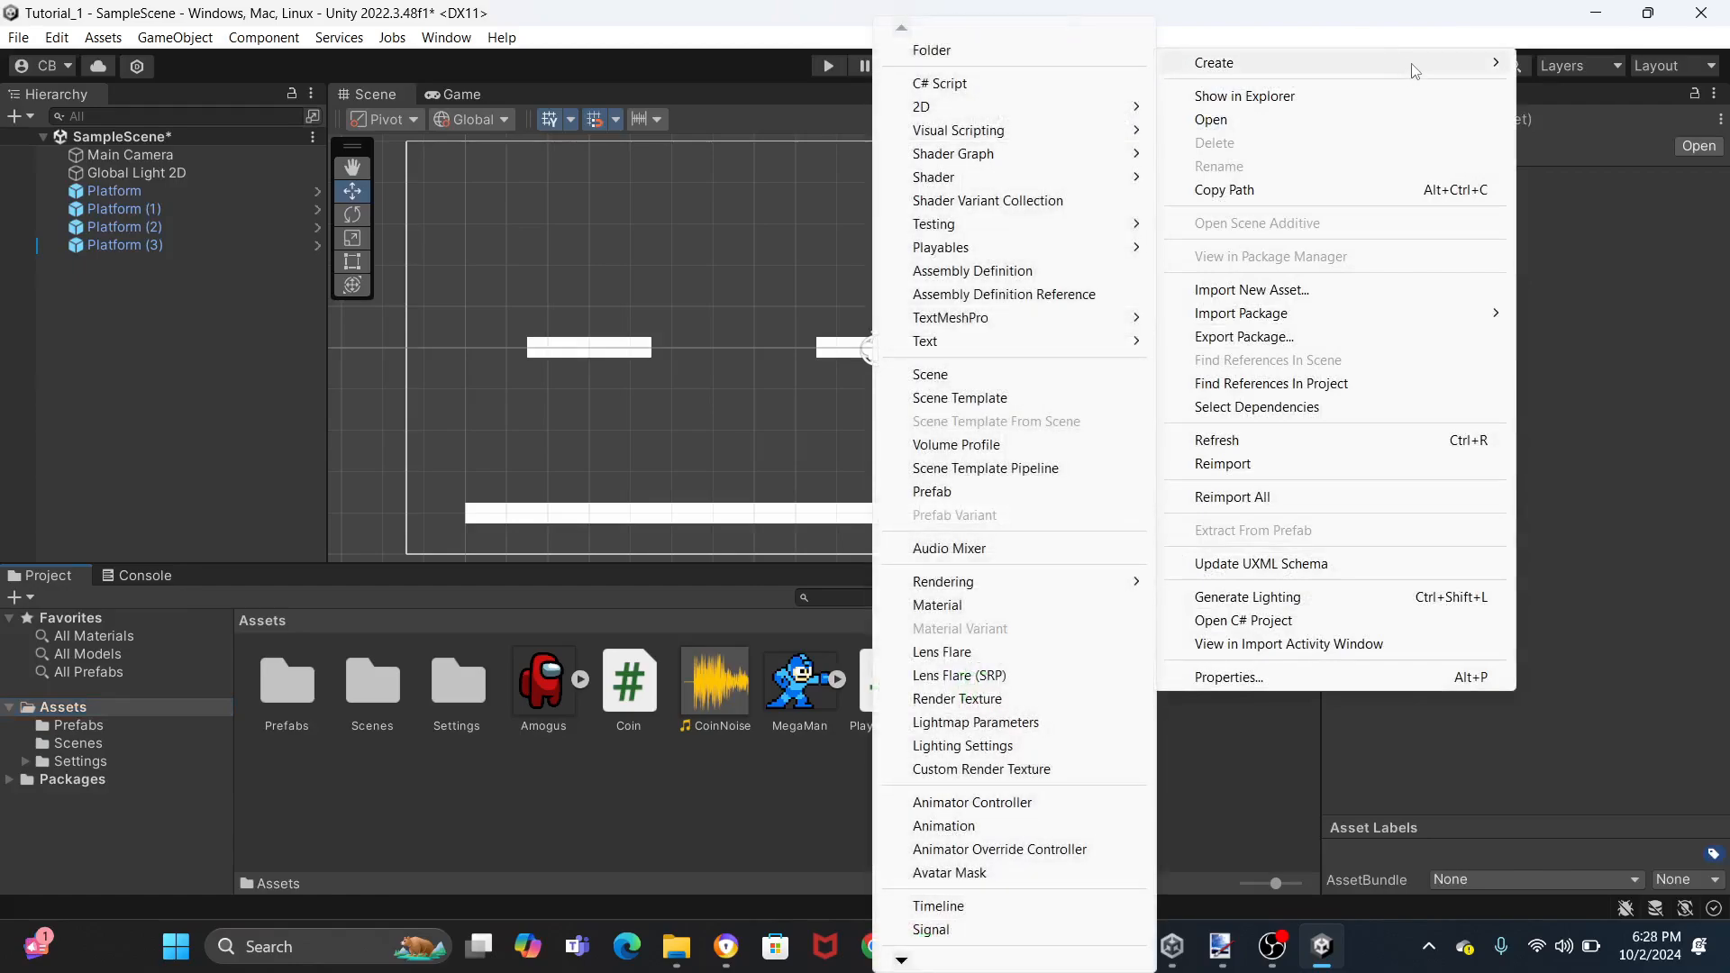
{"action": "left_click", "coordinate": [1016, 51]}
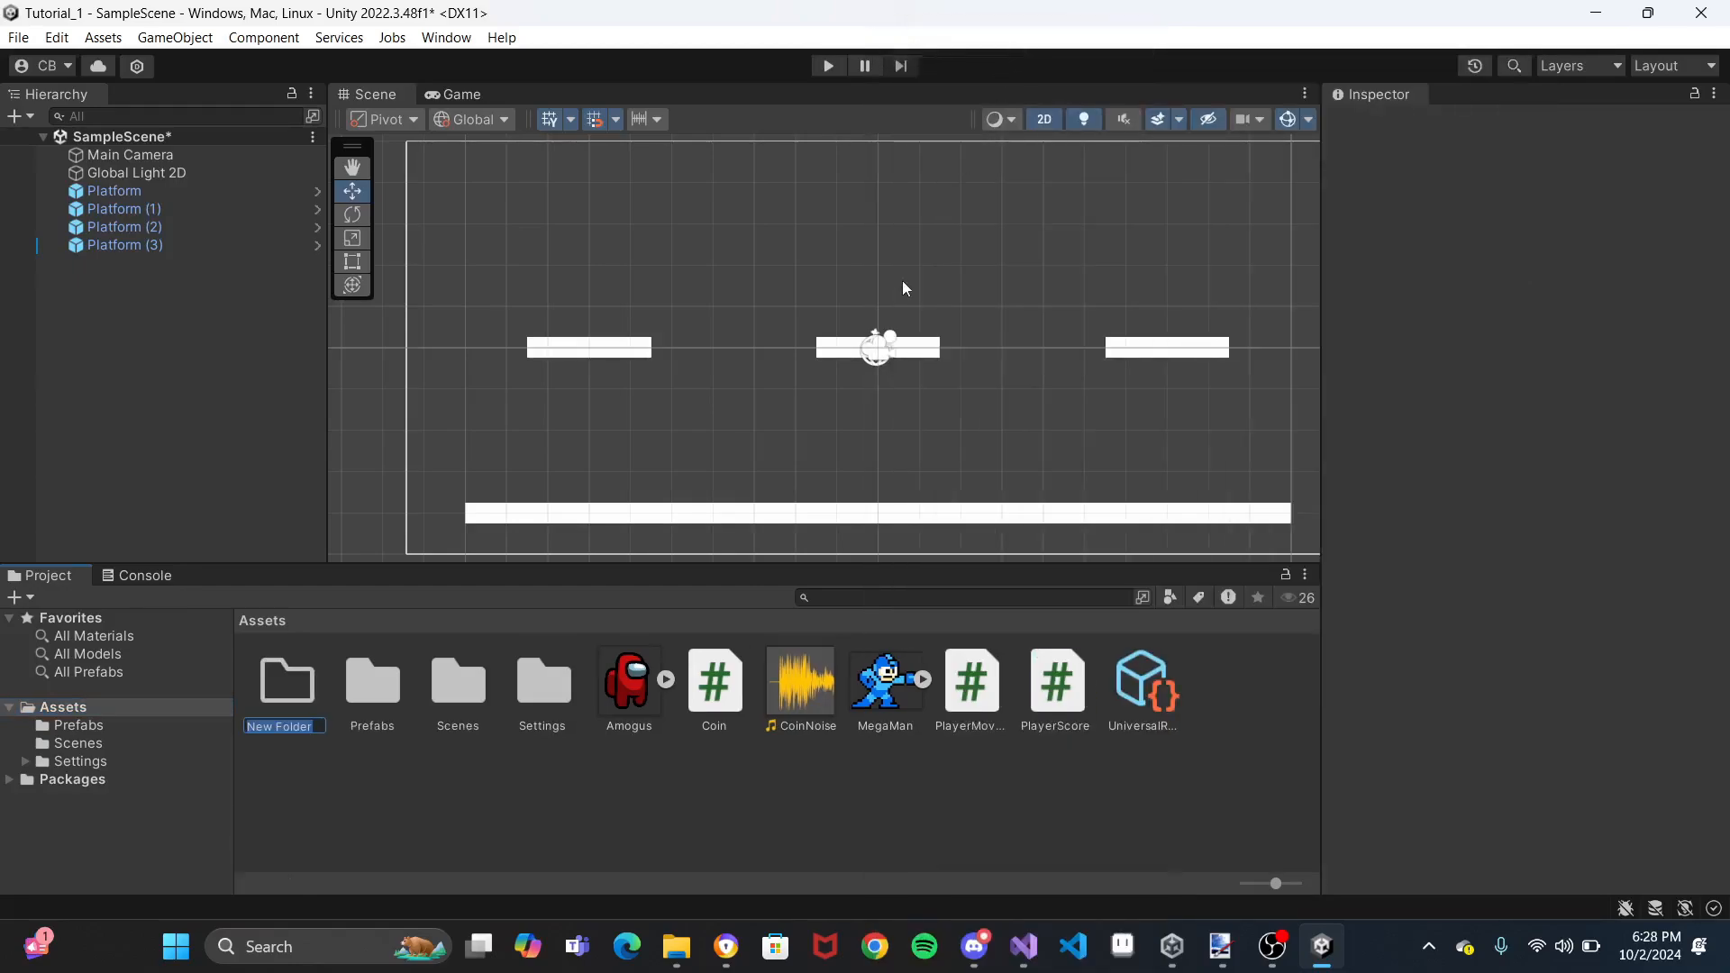
{"action": "type", "text": "Sprites"}
{"action": "key", "text": "Return"}
Move the Amogus and MegaMan images into the Sprites folder
{"action": "left_click", "coordinate": [625, 701]}
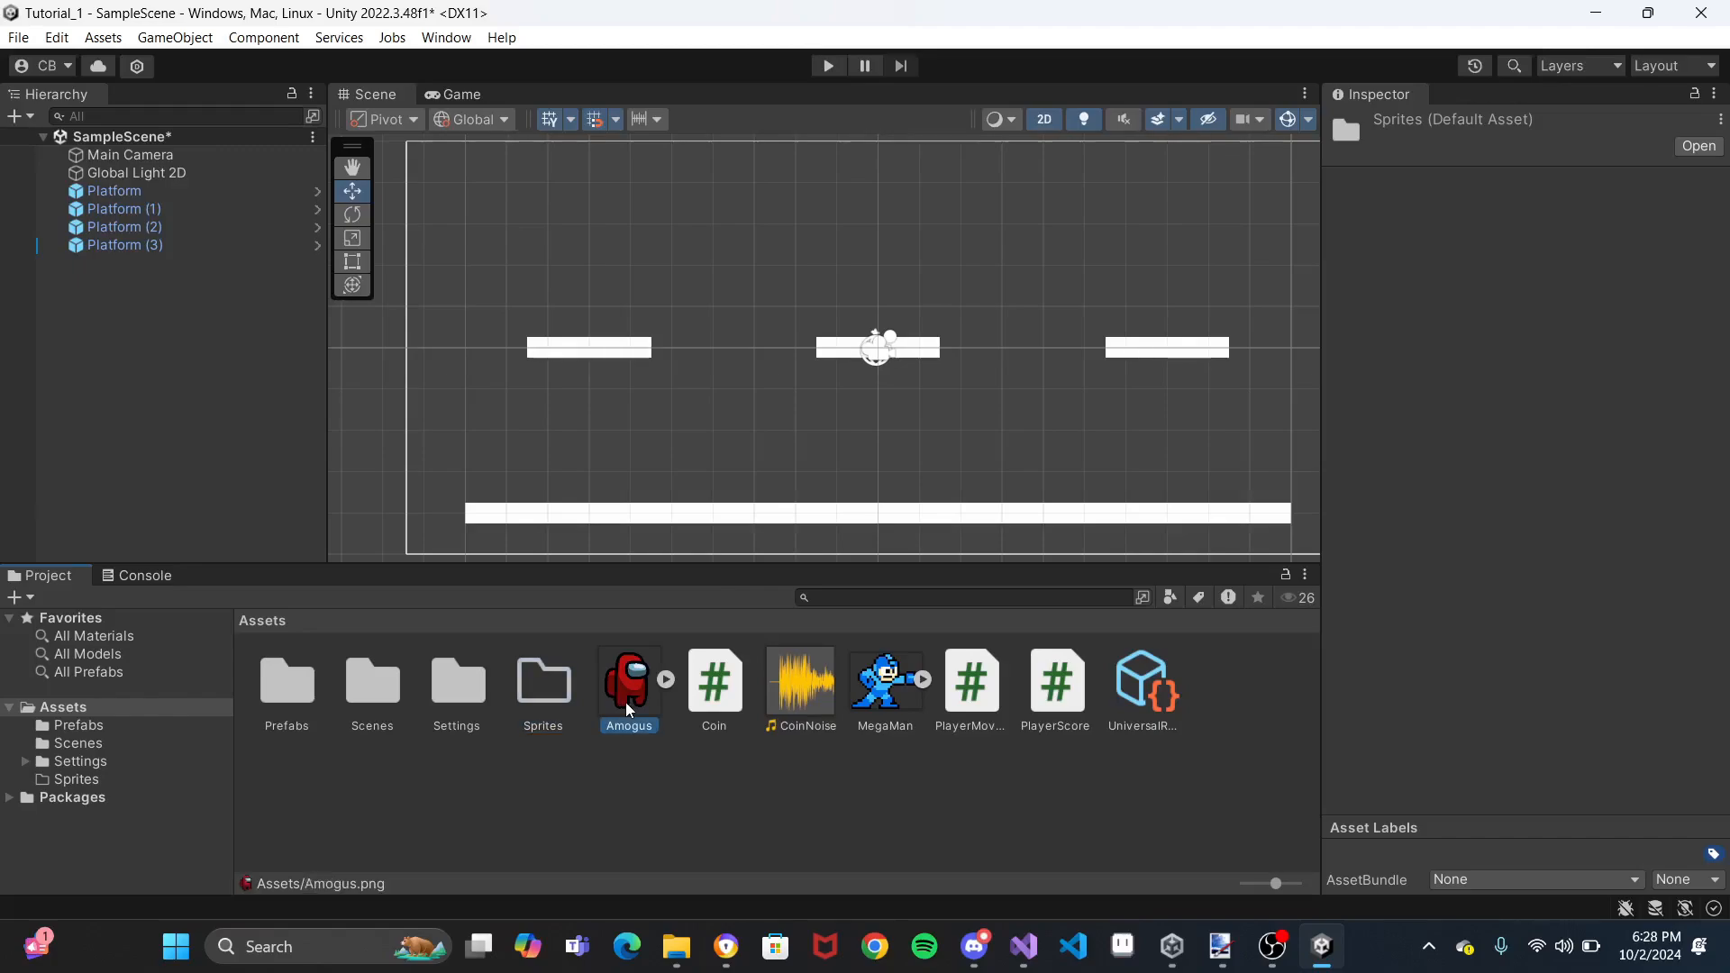
{"action": "left_click", "coordinate": [889, 680], "text": "ctrl"}
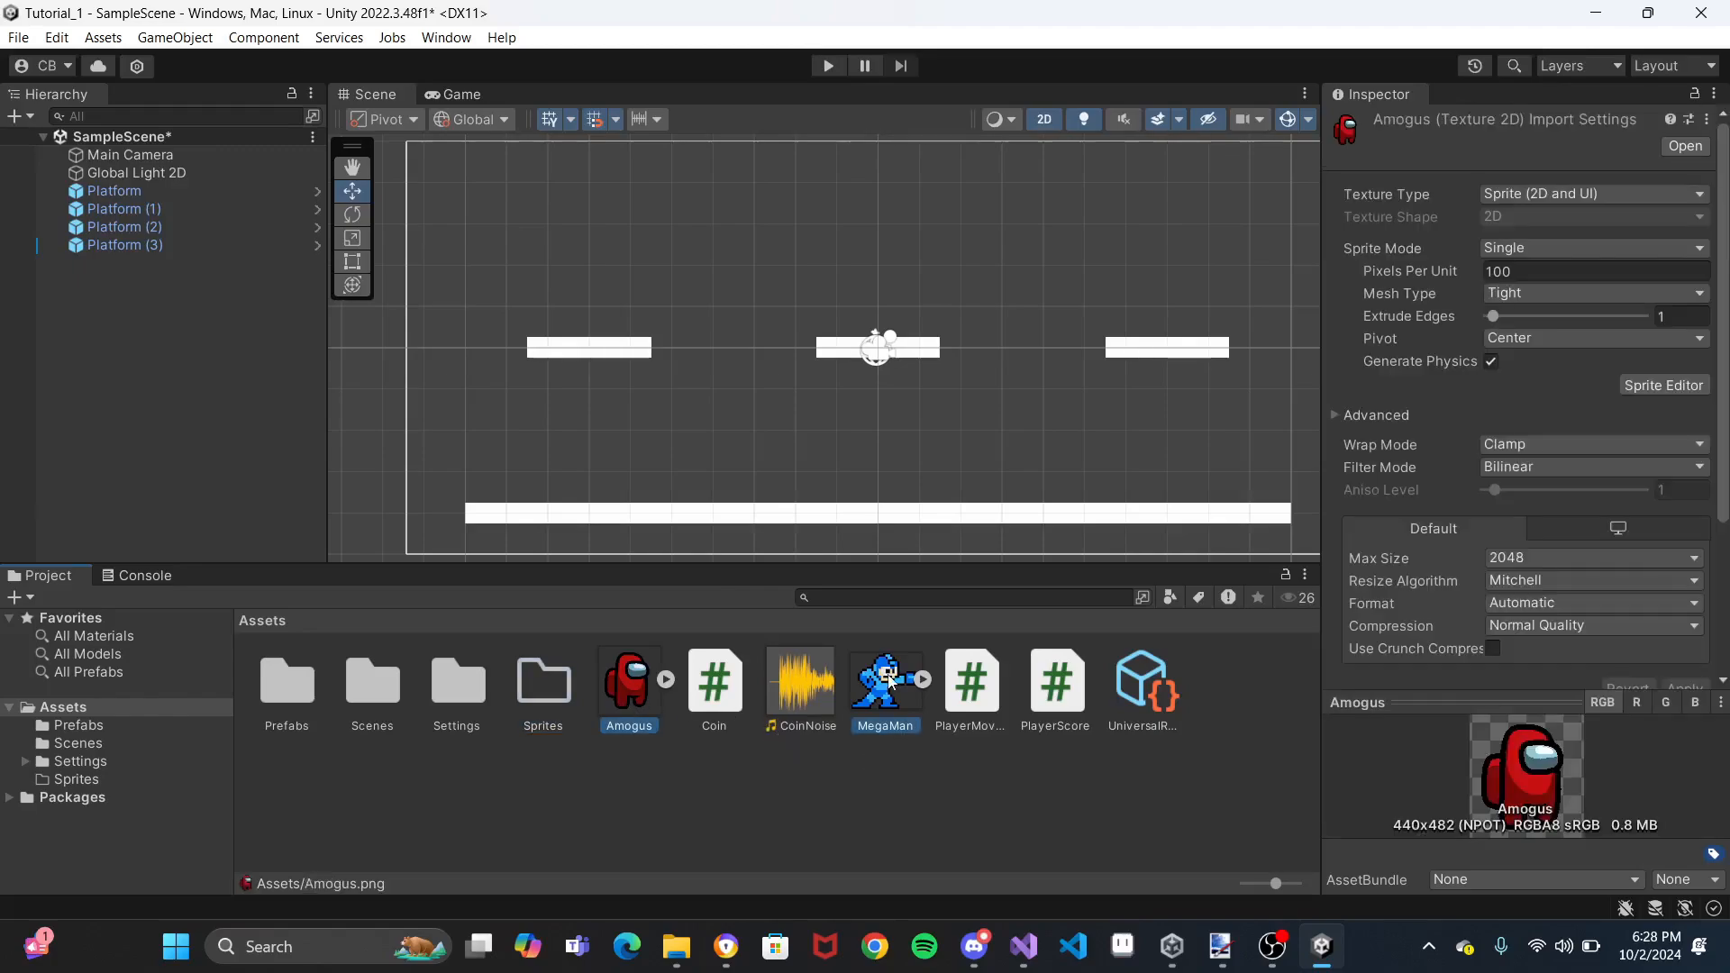
{"action": "left_click_drag", "start_coordinate": [889, 680], "coordinate": [515, 728]}
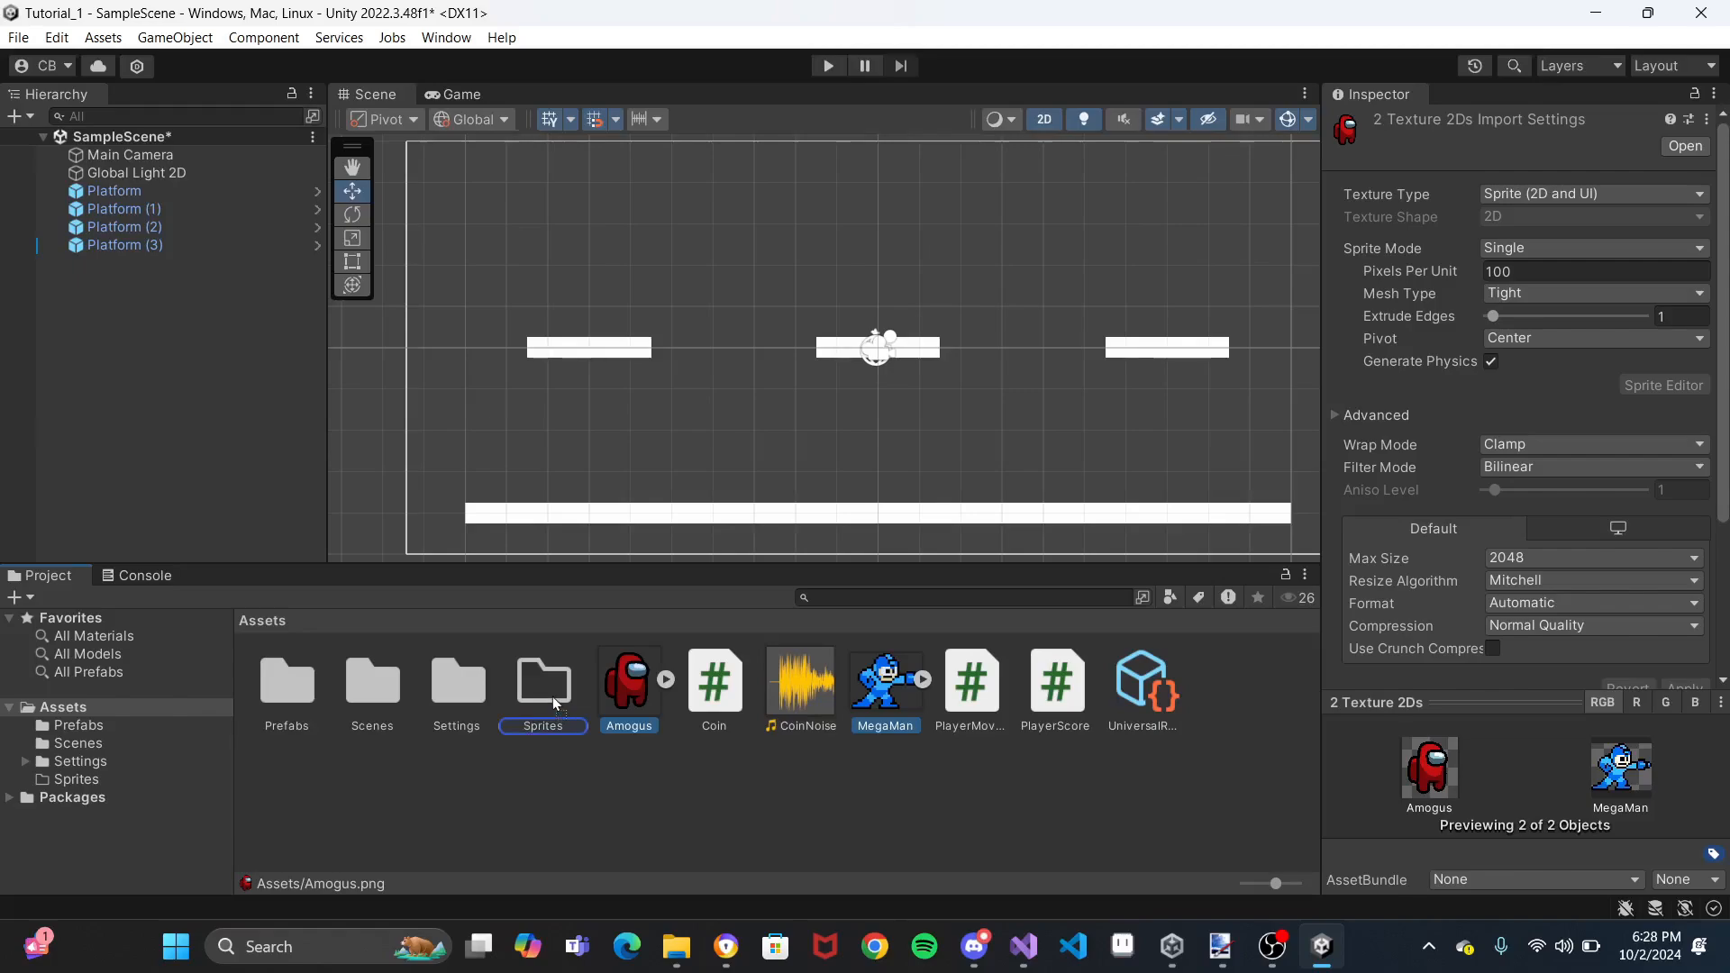
{"action": "left_click_drag", "start_coordinate": [553, 696], "coordinate": [553, 697]}
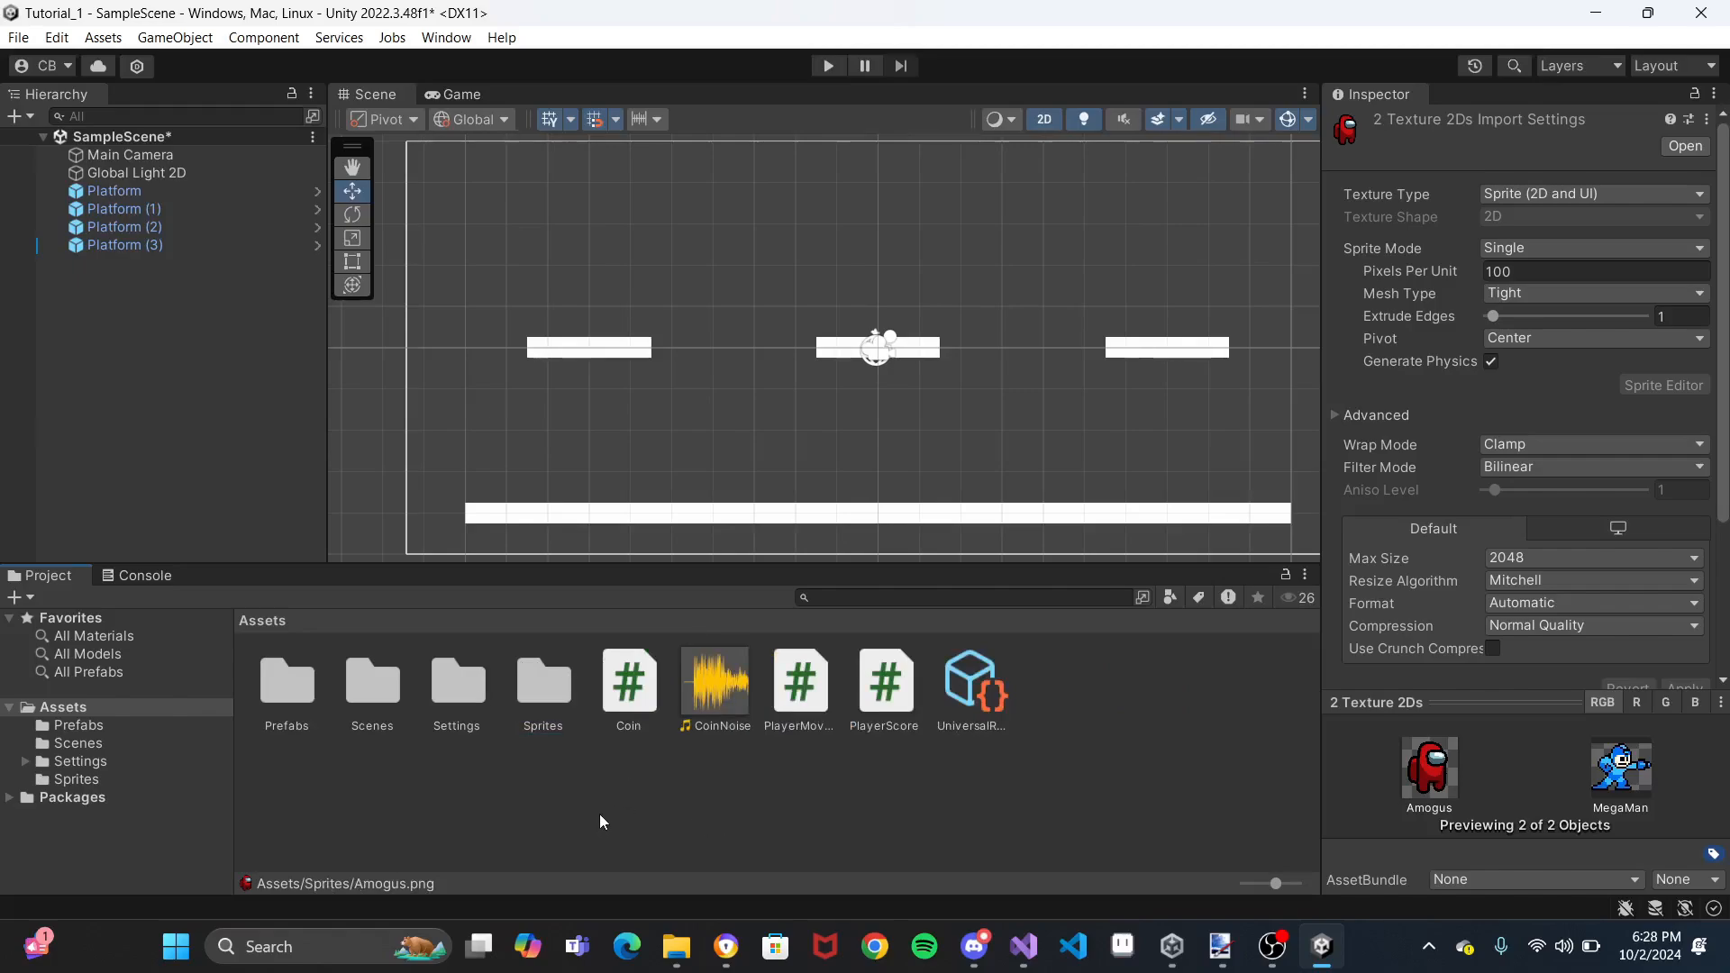
Place the MegaMan sprite from the Sprites folder in the scene and set its X and Y scale to 0.1
{"action": "double_click", "coordinate": [541, 696]}
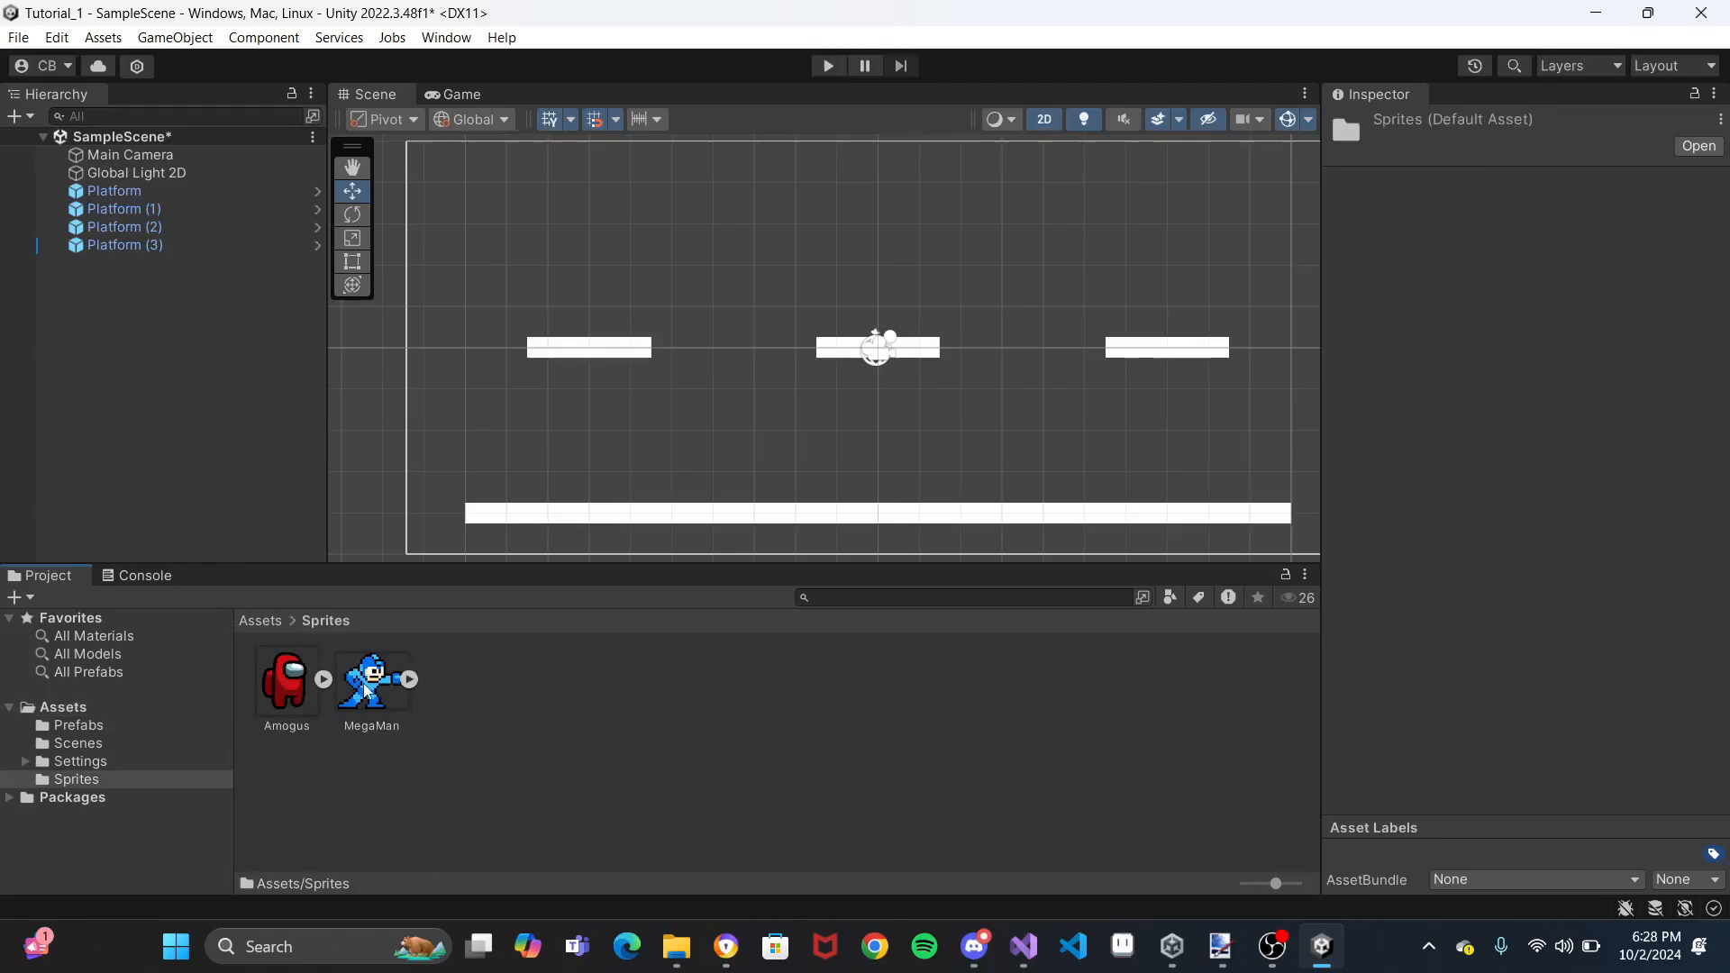
{"action": "left_click_drag", "start_coordinate": [364, 683], "coordinate": [566, 389]}
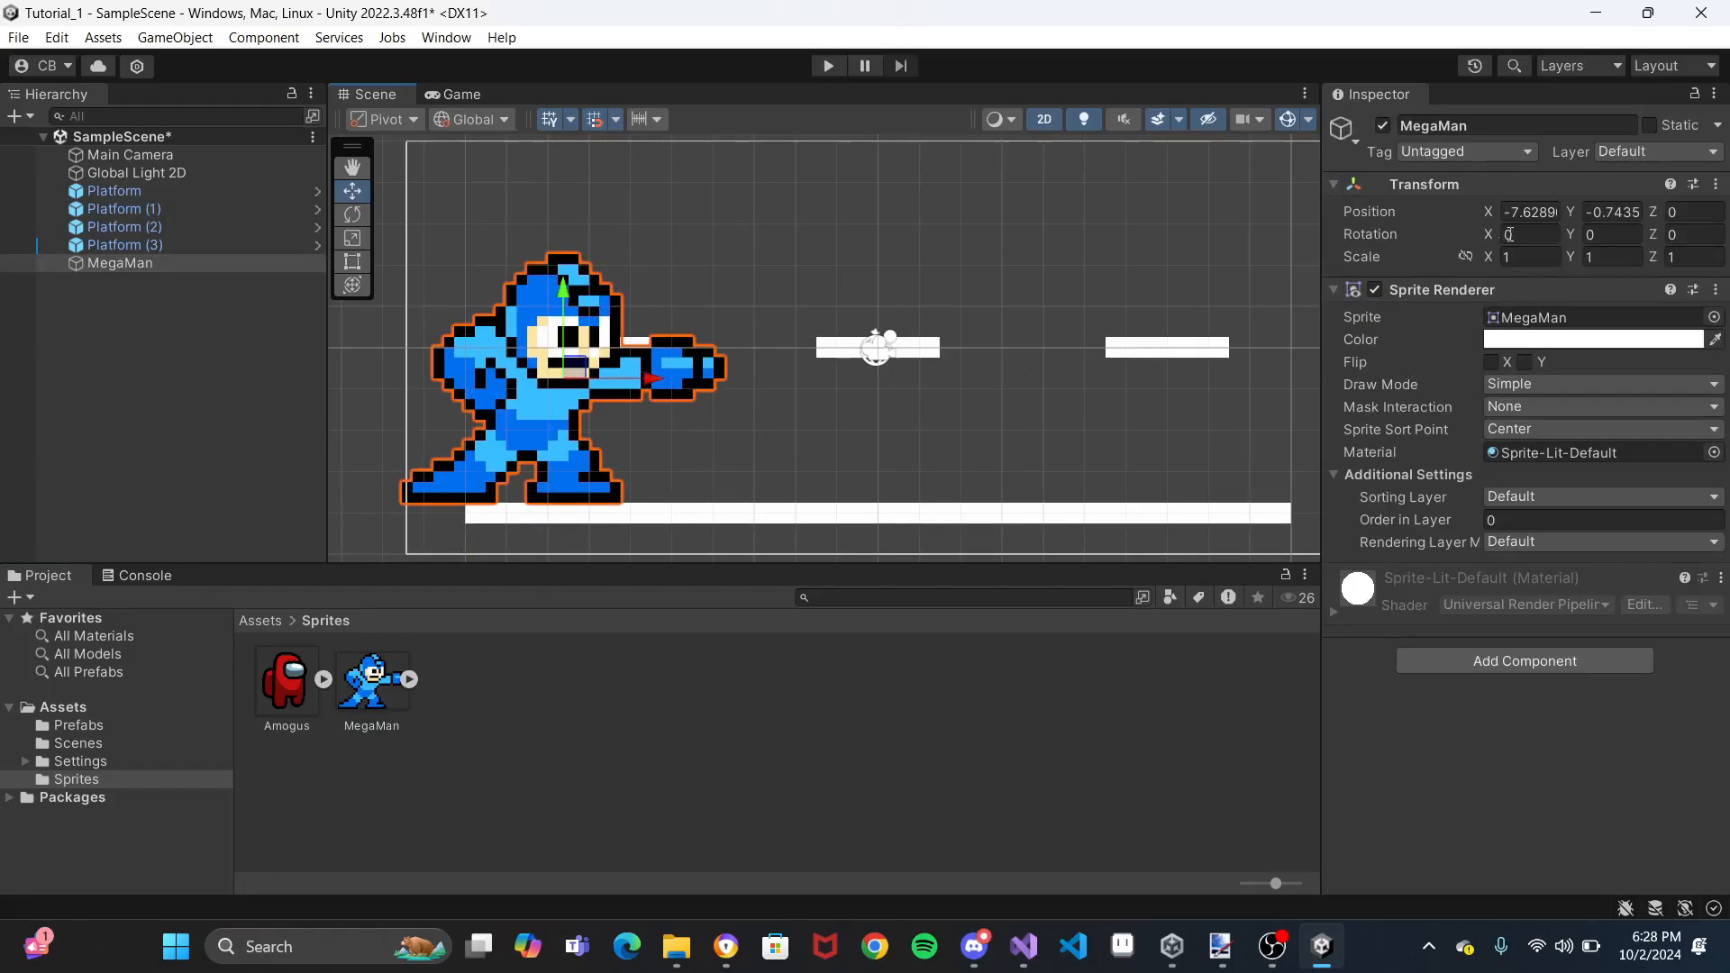
{"action": "left_click", "coordinate": [1526, 258]}
{"action": "type", "text": "0.1"}
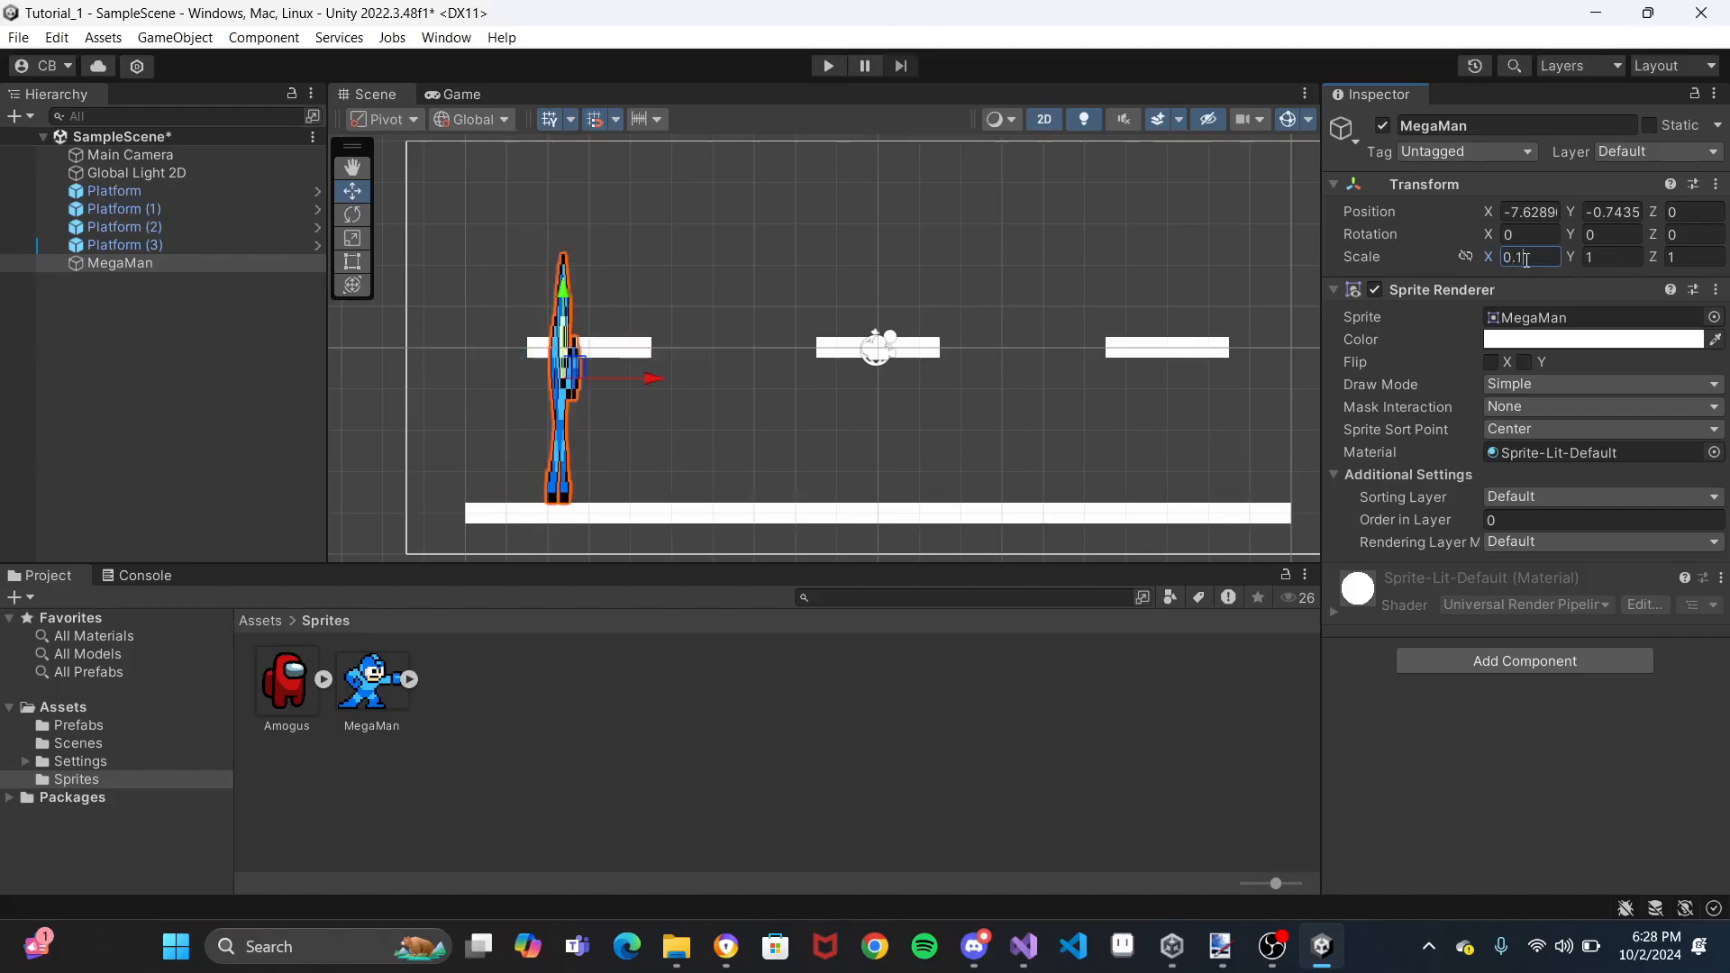
{"action": "left_click", "coordinate": [1604, 259]}
{"action": "type", "text": "0.1"}
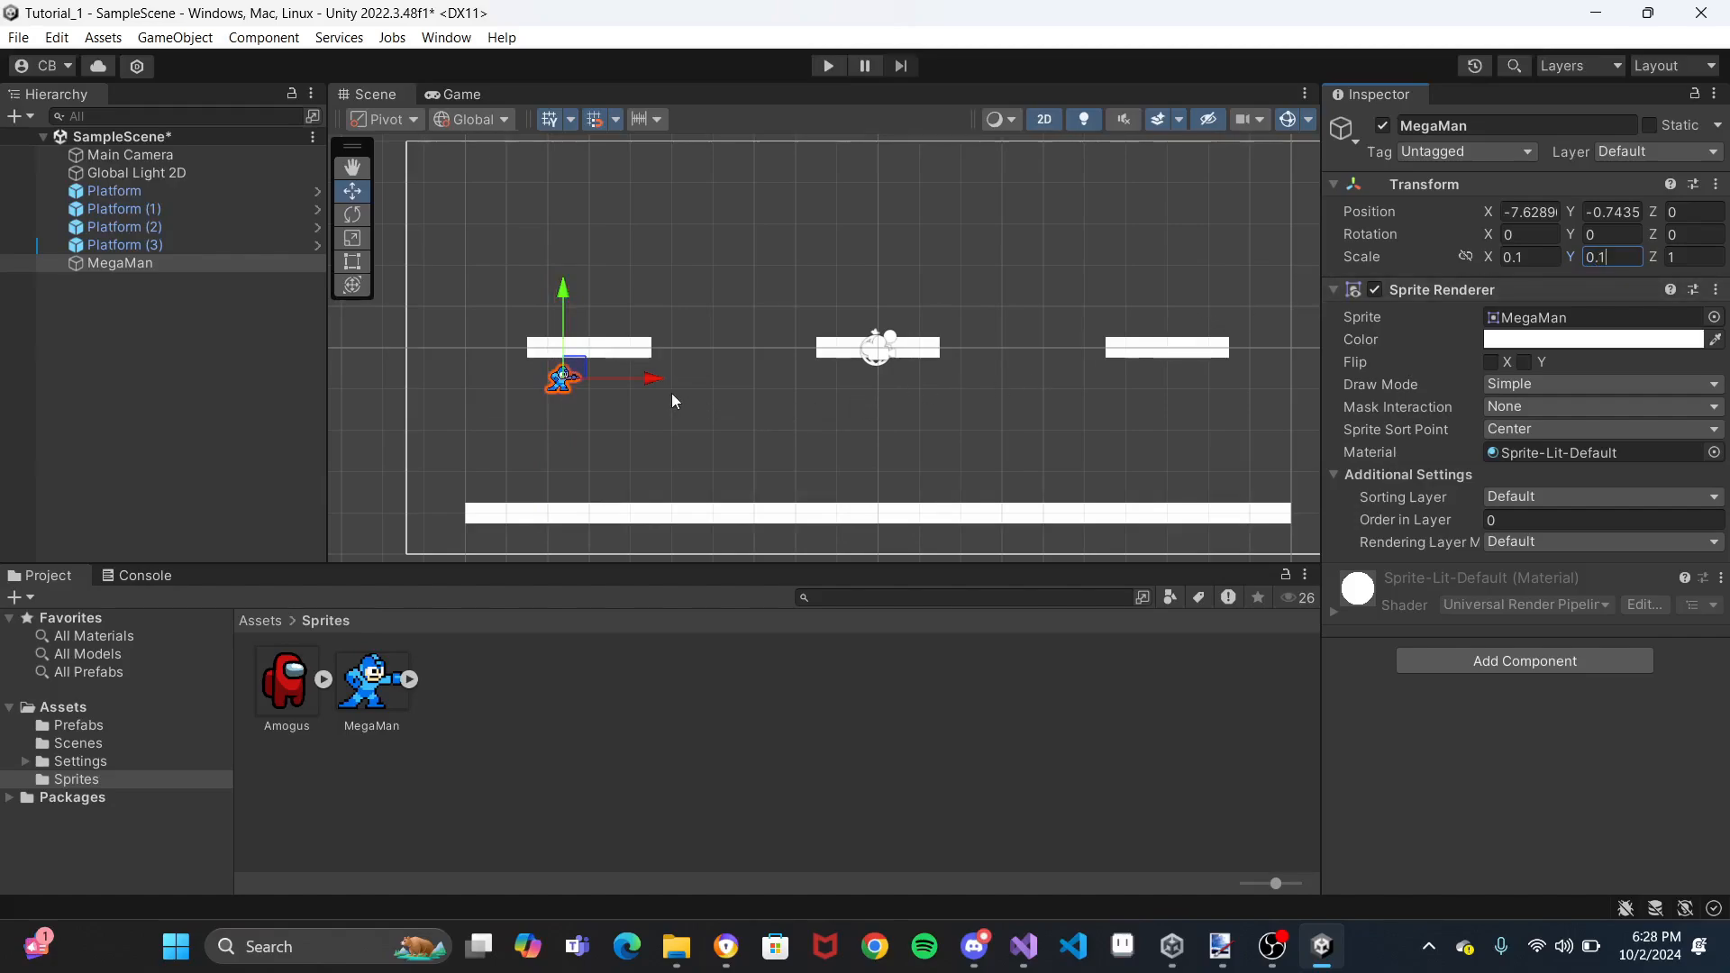
Move MegaMan above the left end of the ground platform, to position X -9, Y -3
{"action": "left_click_drag", "start_coordinate": [556, 297], "coordinate": [556, 394]}
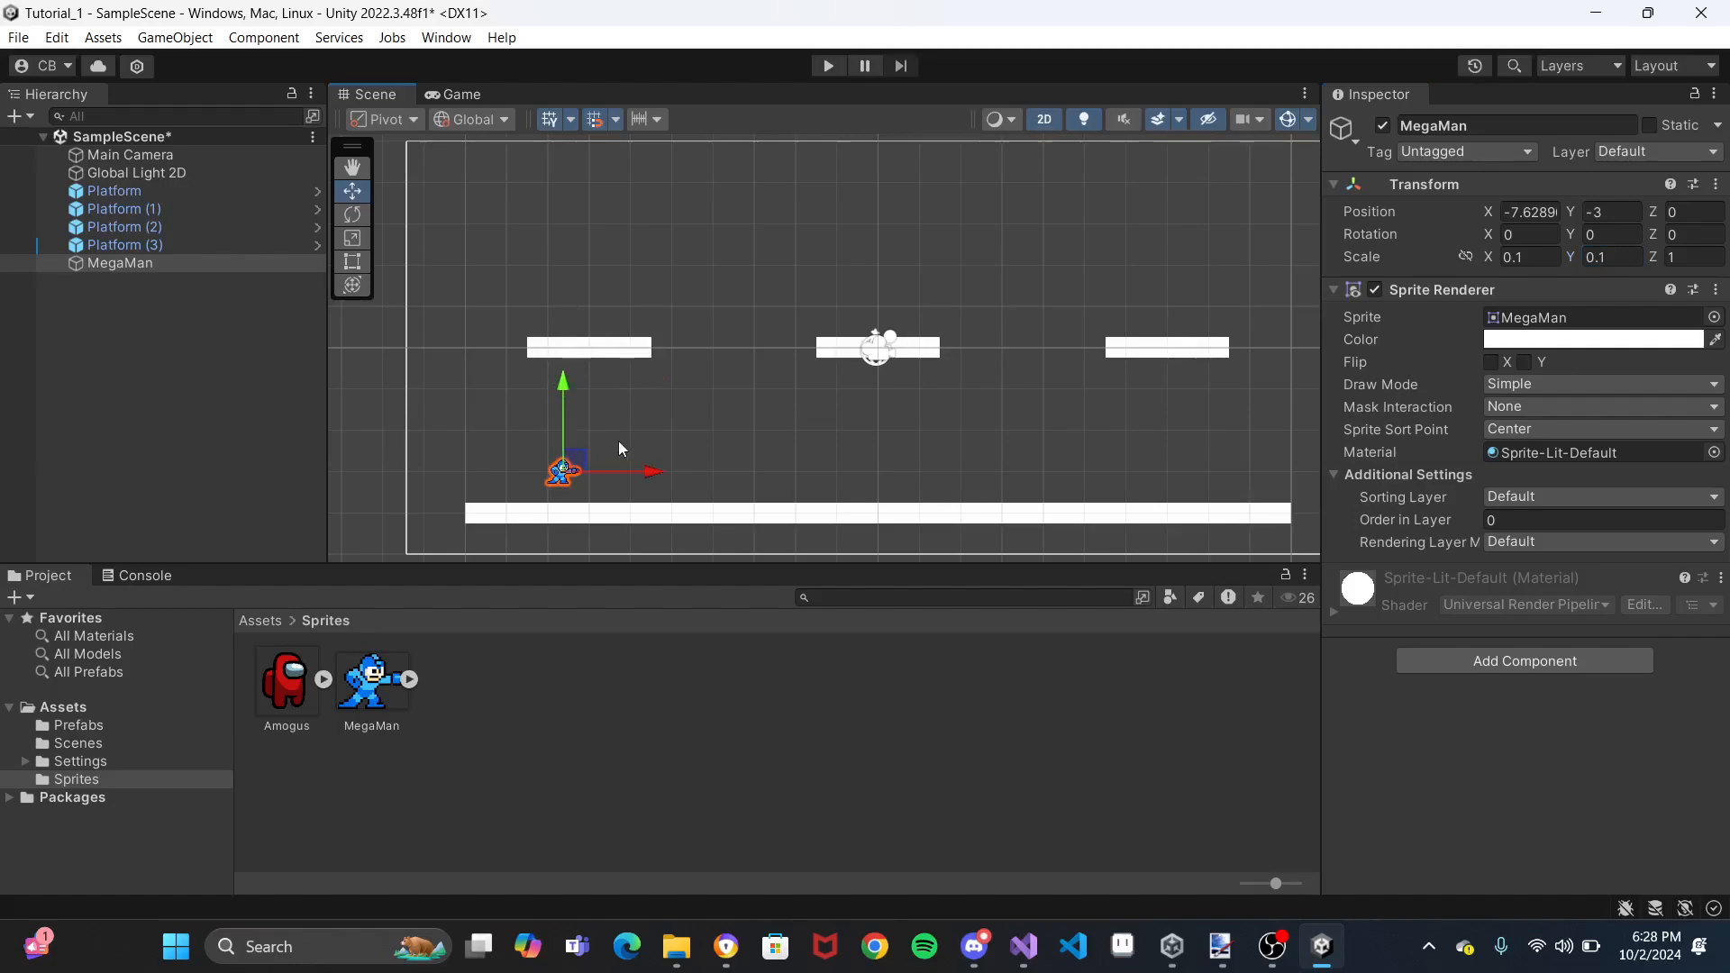
{"action": "left_click_drag", "start_coordinate": [656, 474], "coordinate": [614, 480]}
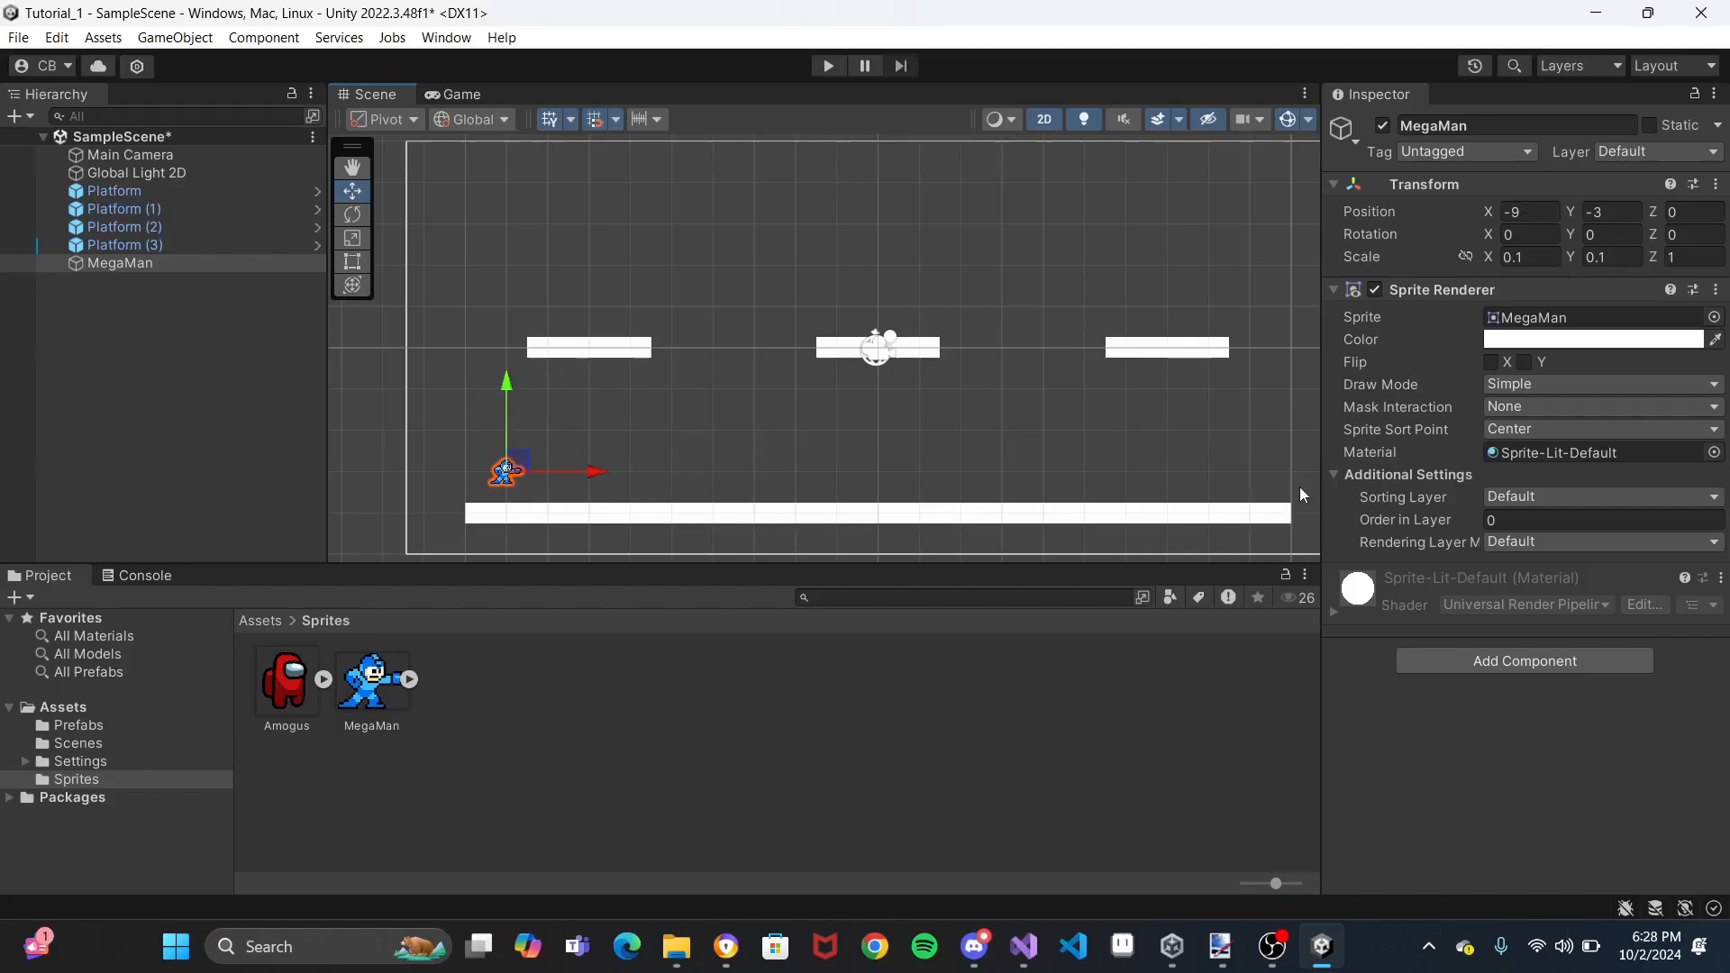
Add a Circle Collider 2D component to MegaMan
{"action": "left_click", "coordinate": [1492, 660]}
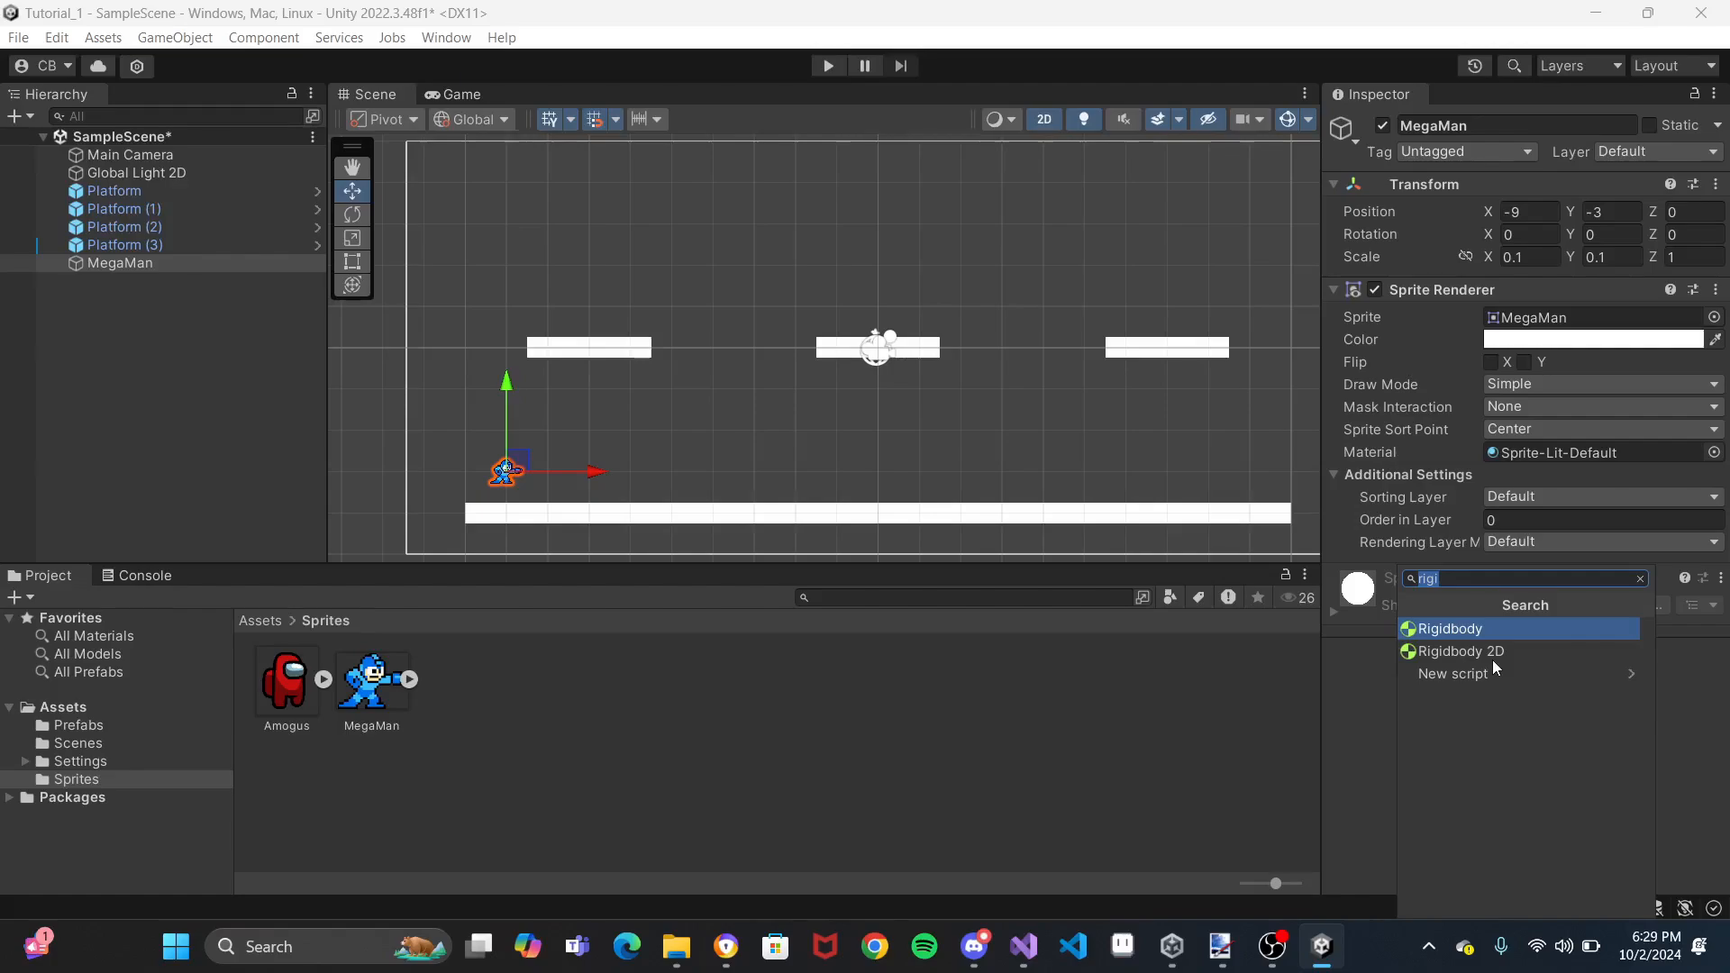
{"action": "type", "text": "cicle"}
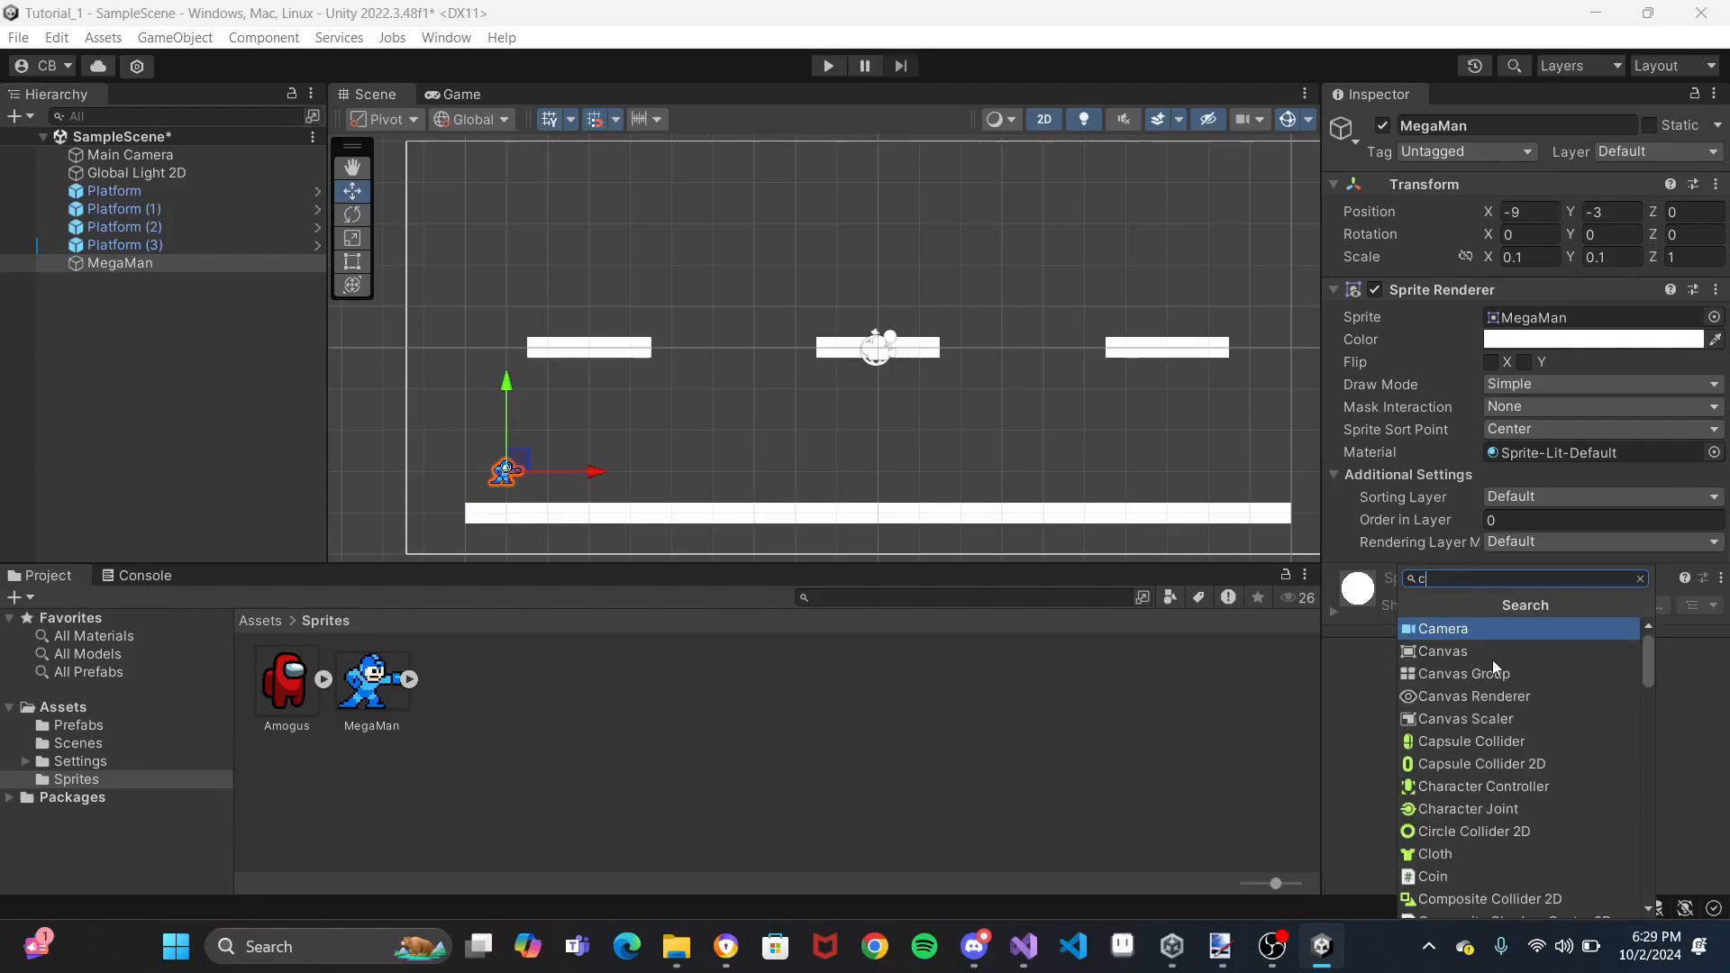
{"action": "key", "text": "BackSpace"}
{"action": "key", "text": "BackSpace"}
{"action": "key", "text": "BackSpace"}
{"action": "key", "text": "BackSpace"}
{"action": "type", "text": "irc"}
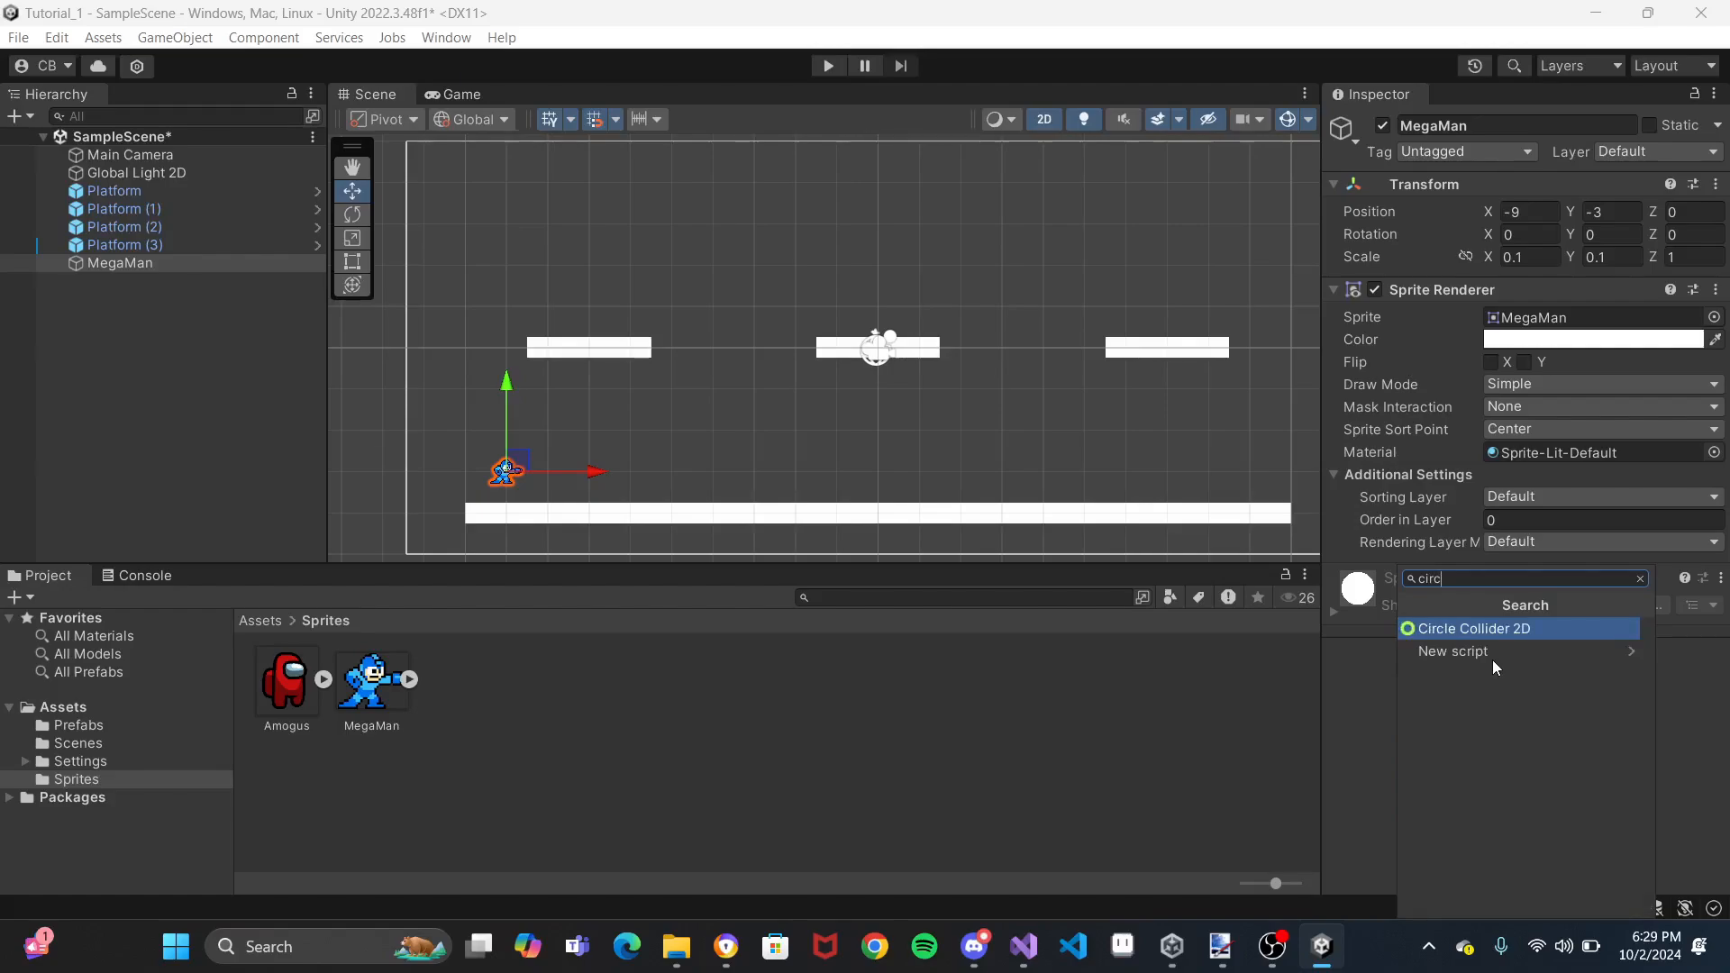
{"action": "left_click", "coordinate": [1501, 629]}
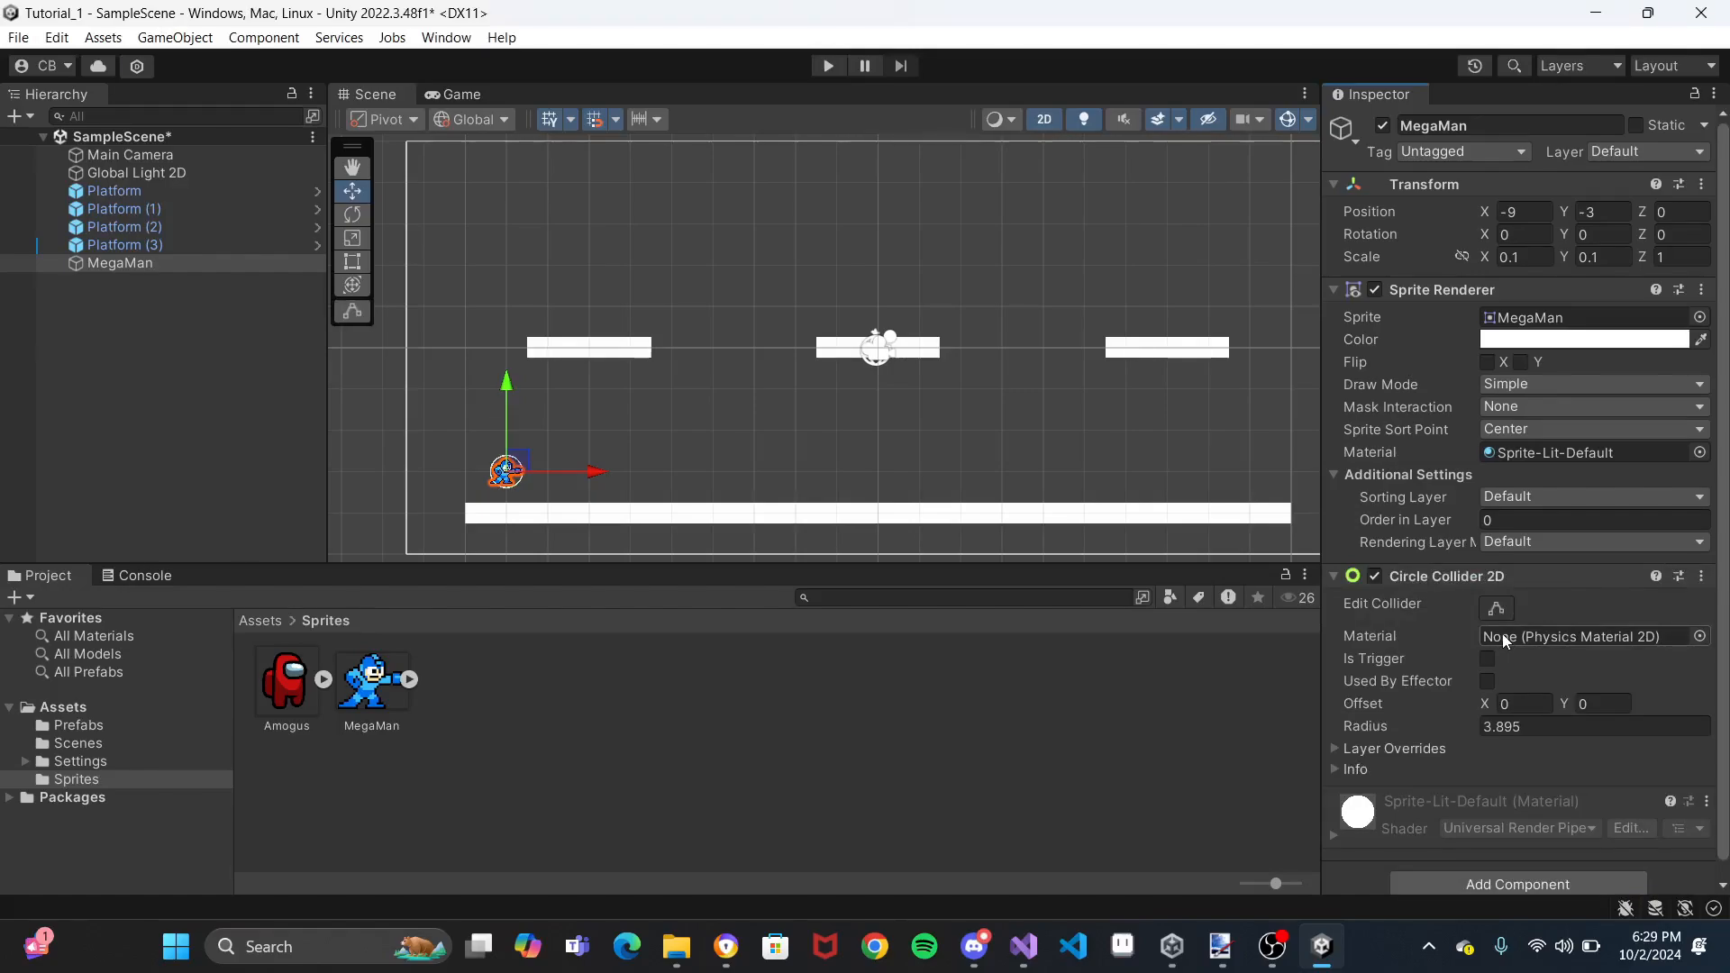
Add a Rigidbody 2D component to MegaMan with the body type Dynamic
{"action": "scroll", "coordinate": [1501, 634], "scroll_direction": "down", "scroll_amount": 1}
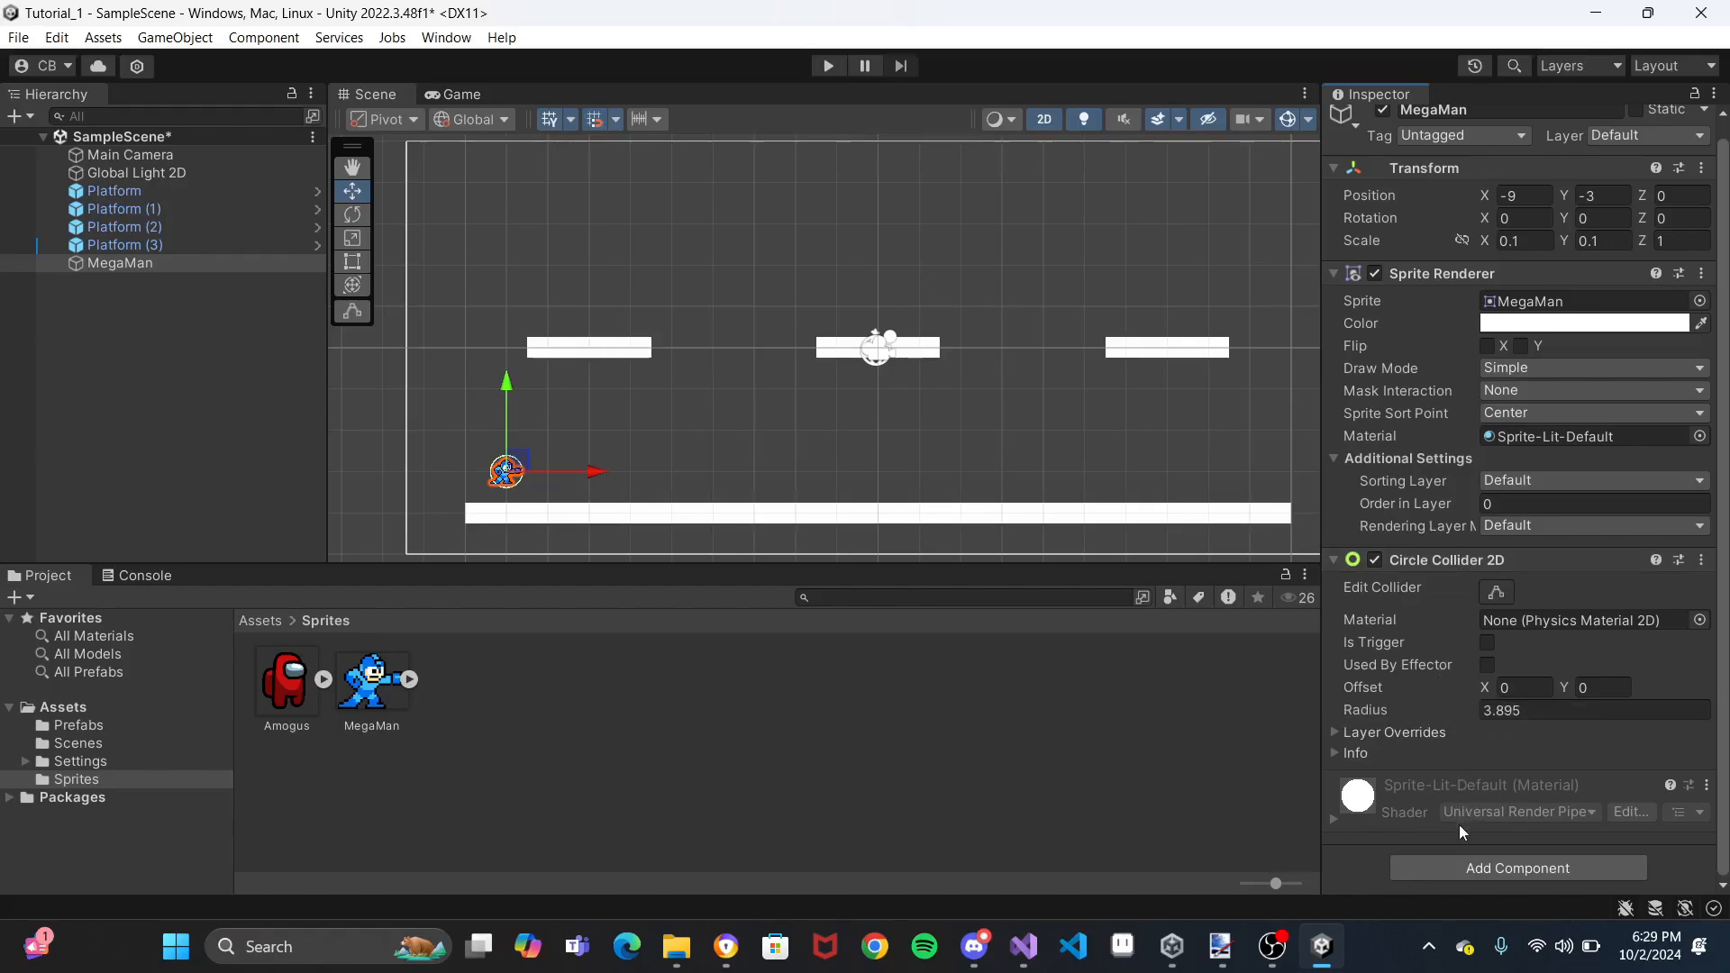
{"action": "left_click", "coordinate": [1453, 867]}
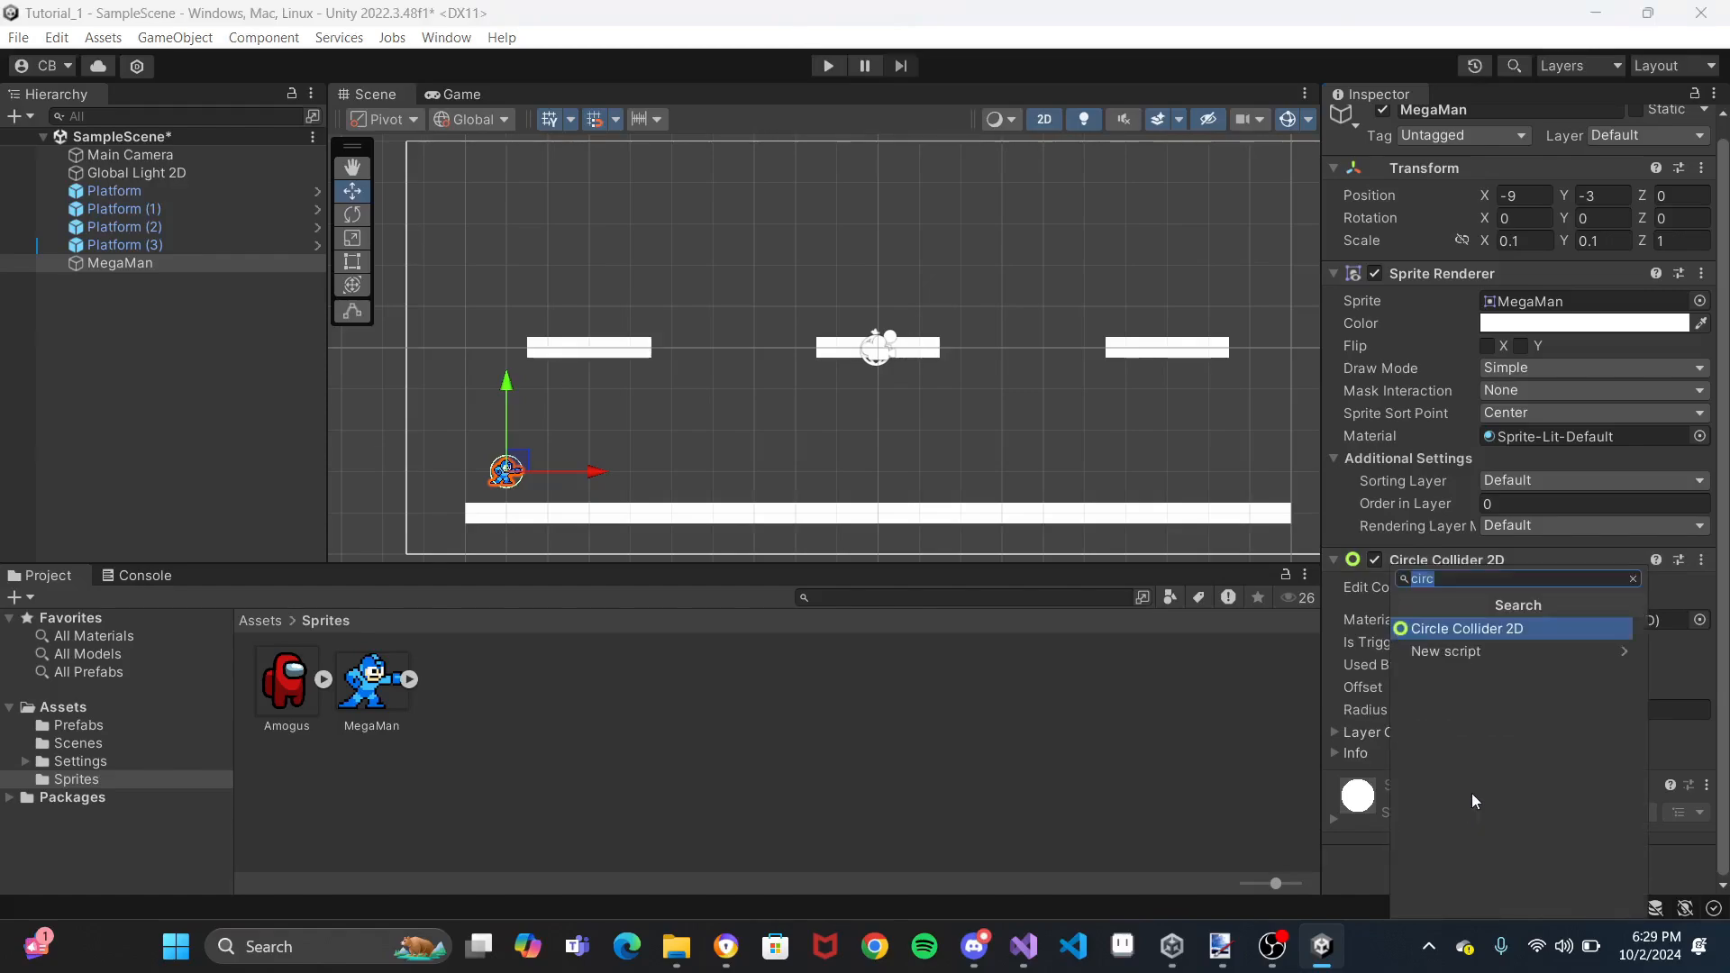
{"action": "type", "text": "rigi"}
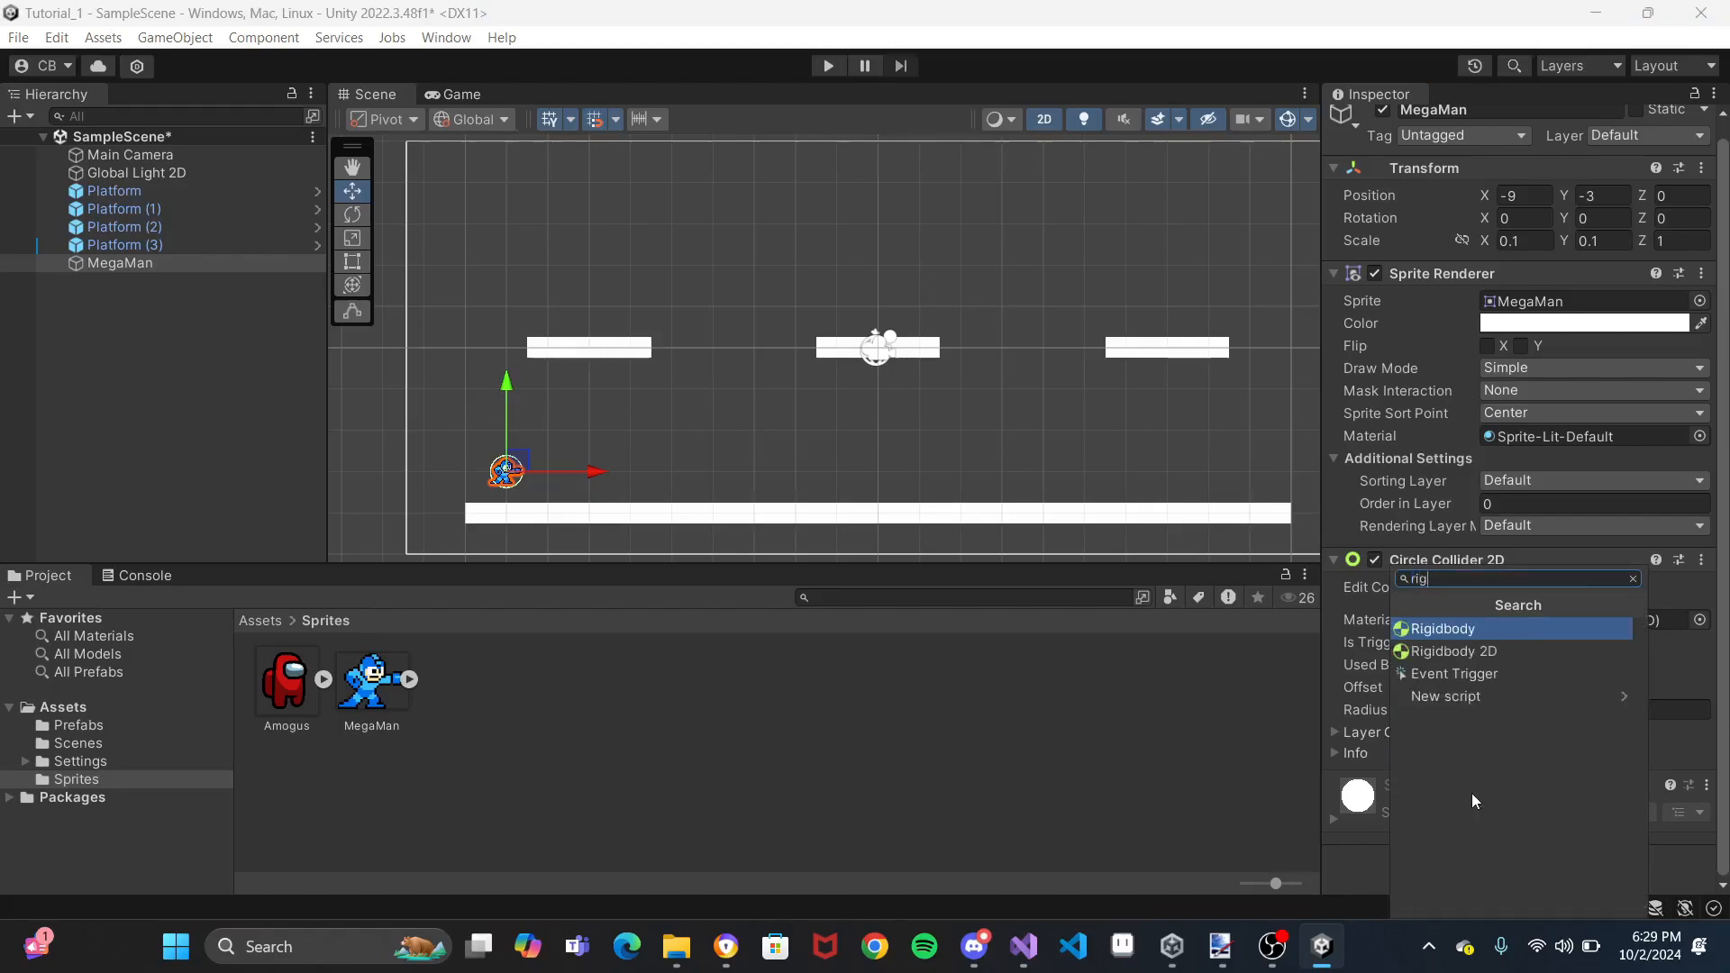
{"action": "left_click", "coordinate": [1479, 647]}
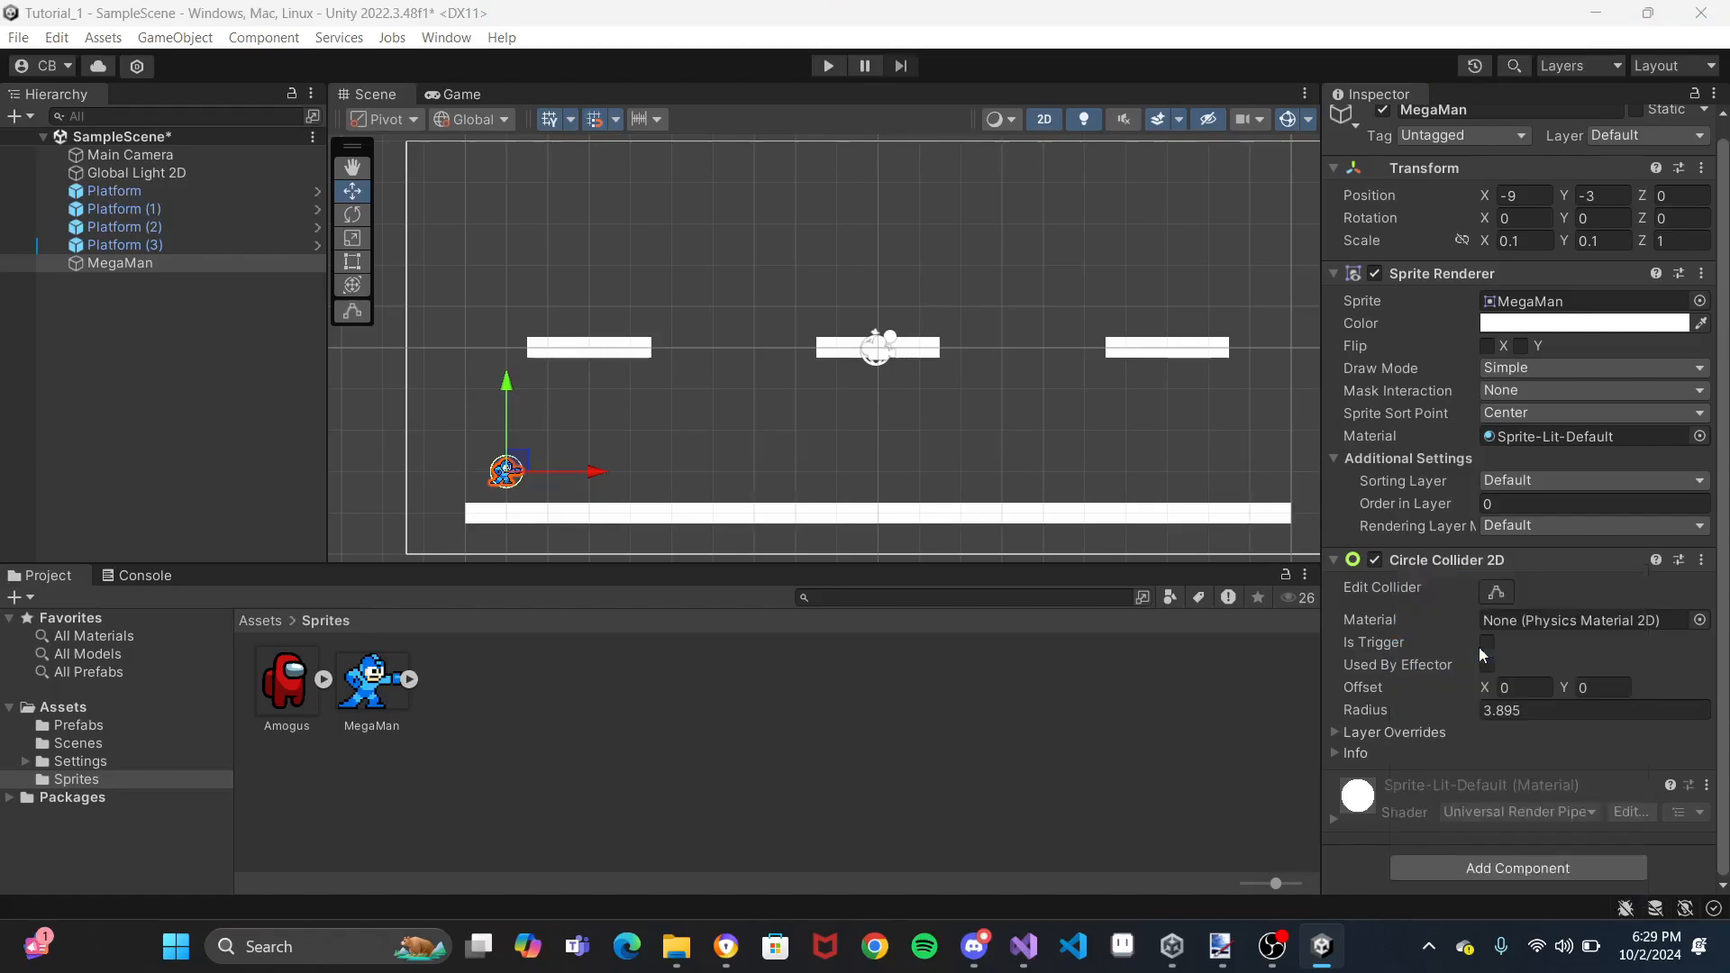
{"action": "scroll", "coordinate": [1478, 647], "scroll_direction": "down", "scroll_amount": 5}
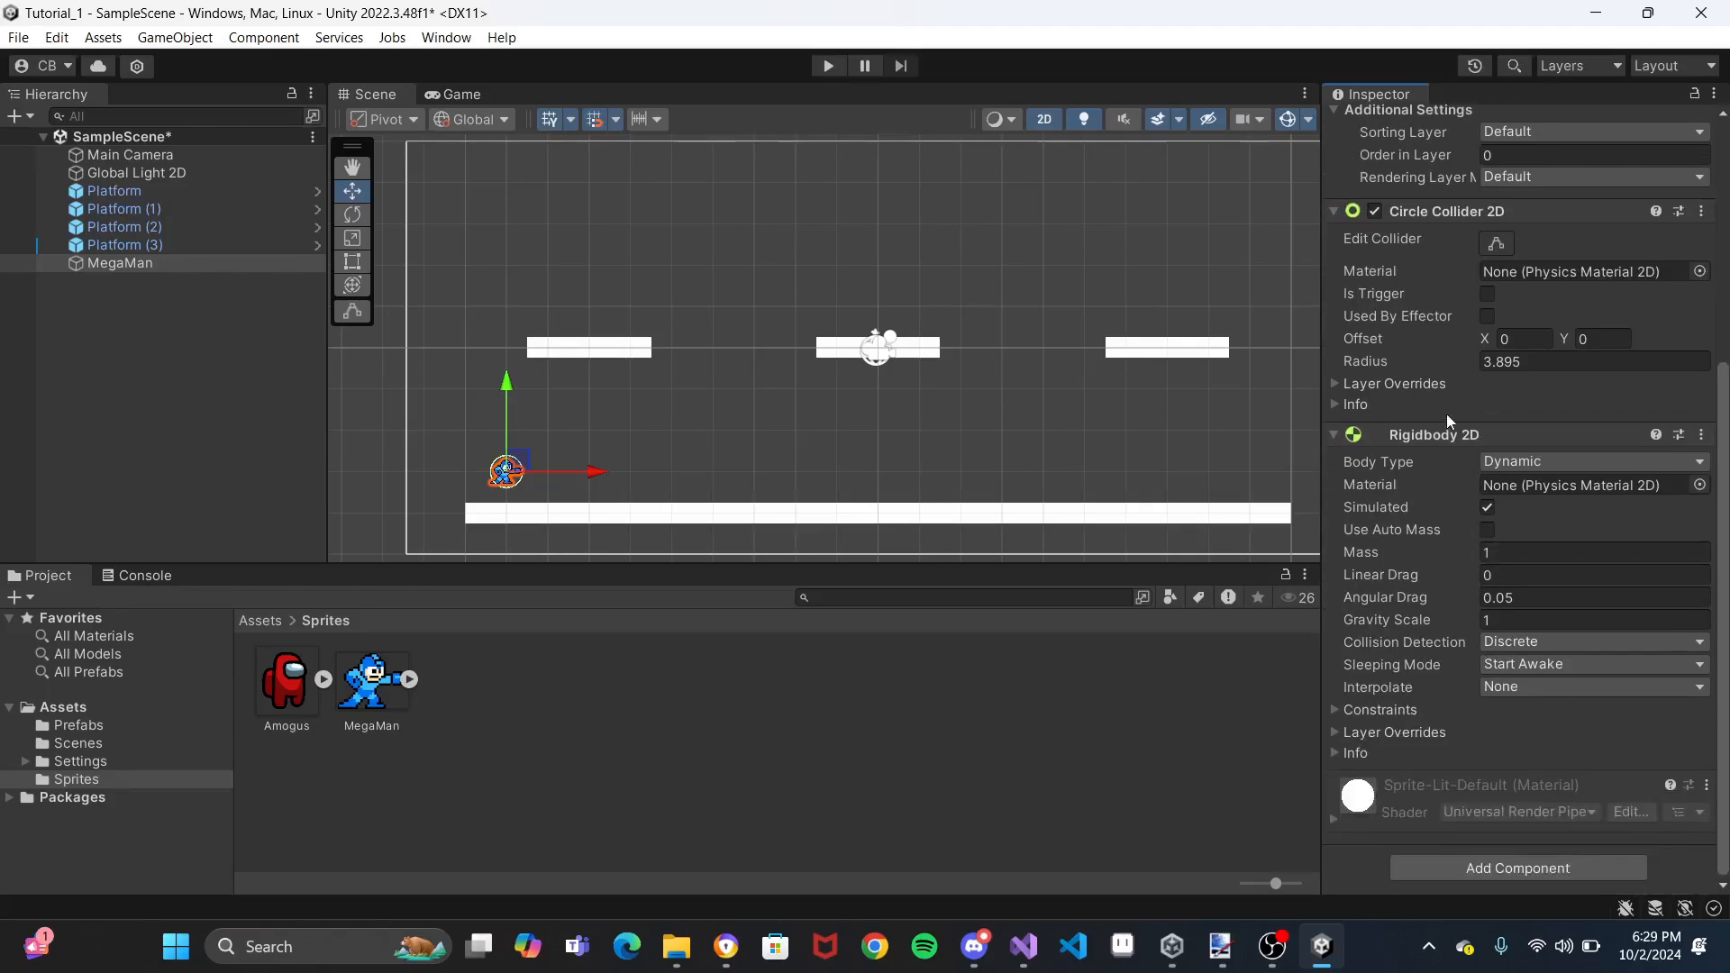
{"action": "left_click", "coordinate": [1497, 465]}
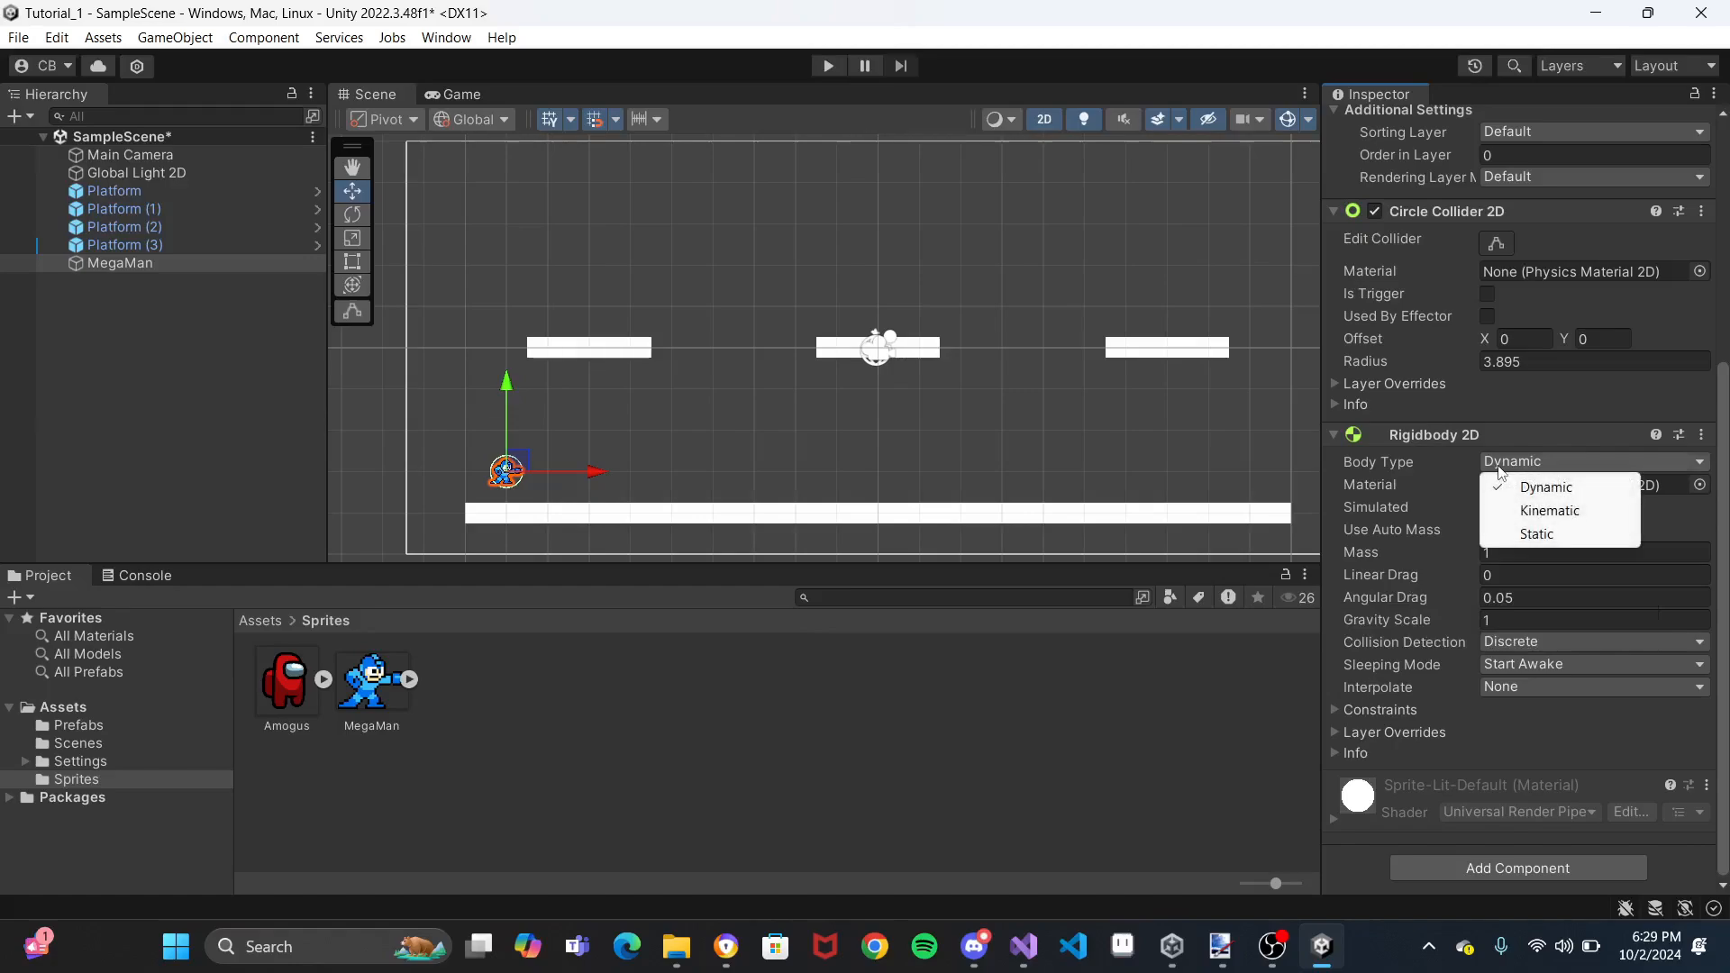
{"action": "left_click", "coordinate": [1541, 489]}
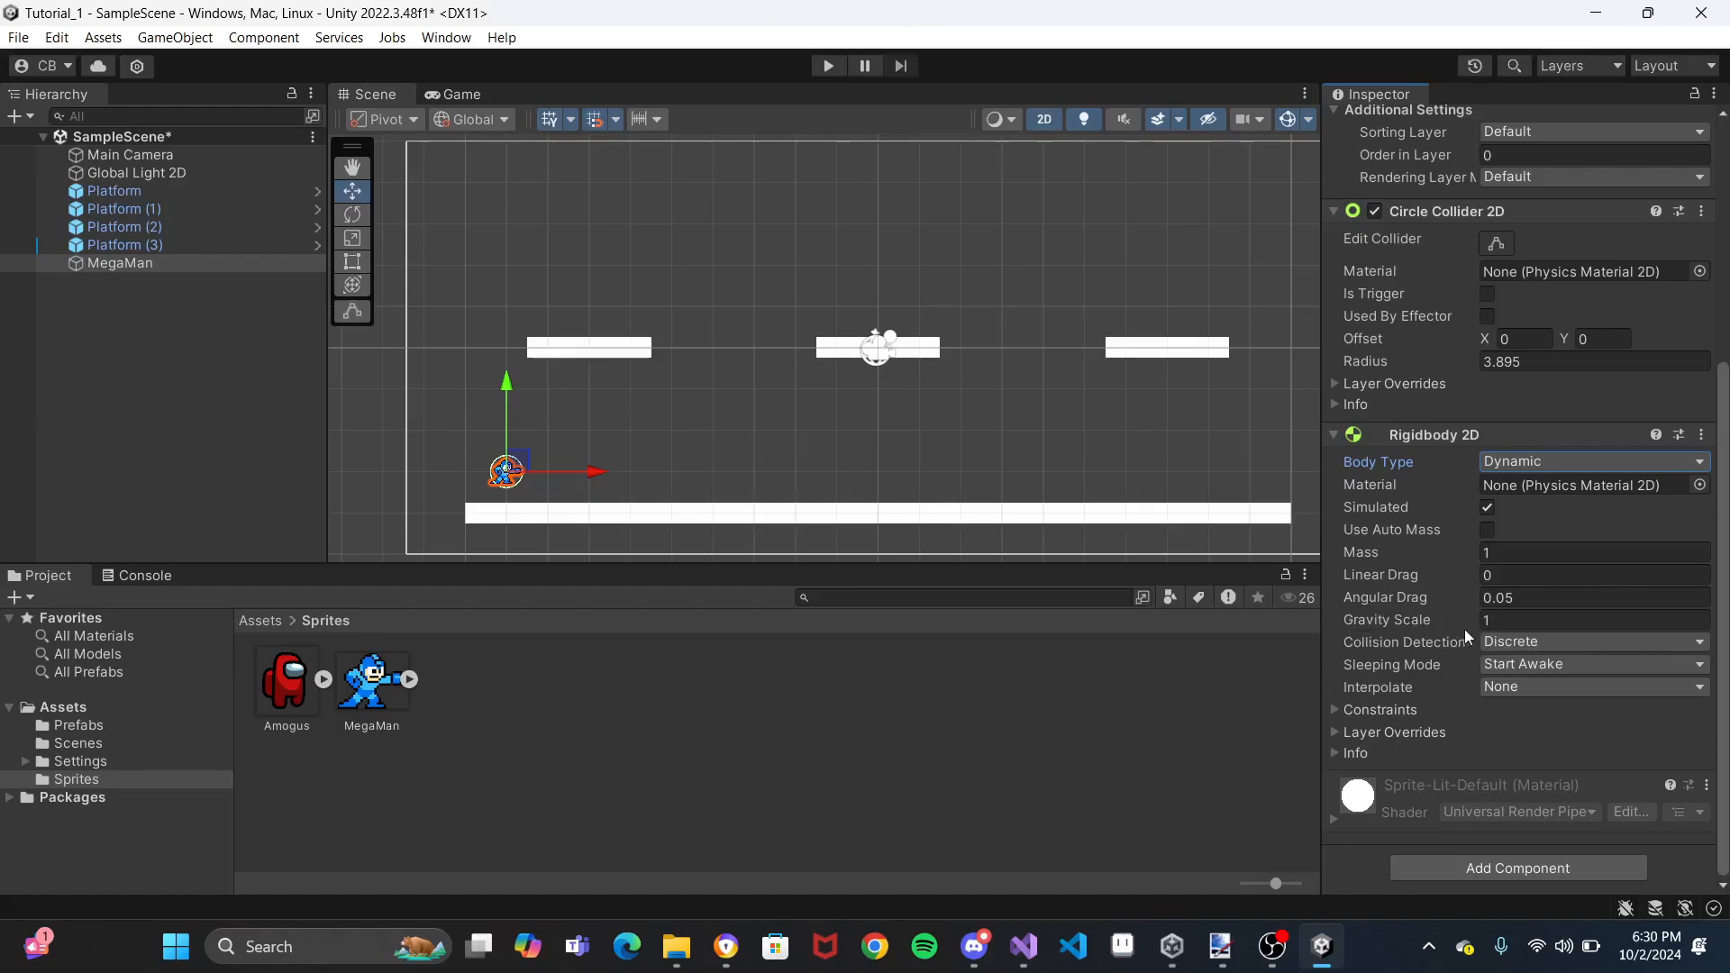
{"action": "mouse_move", "coordinate": [1437, 620]}
Create a new folder named Scripts in the project's Assets
{"action": "left_click", "coordinate": [73, 706]}
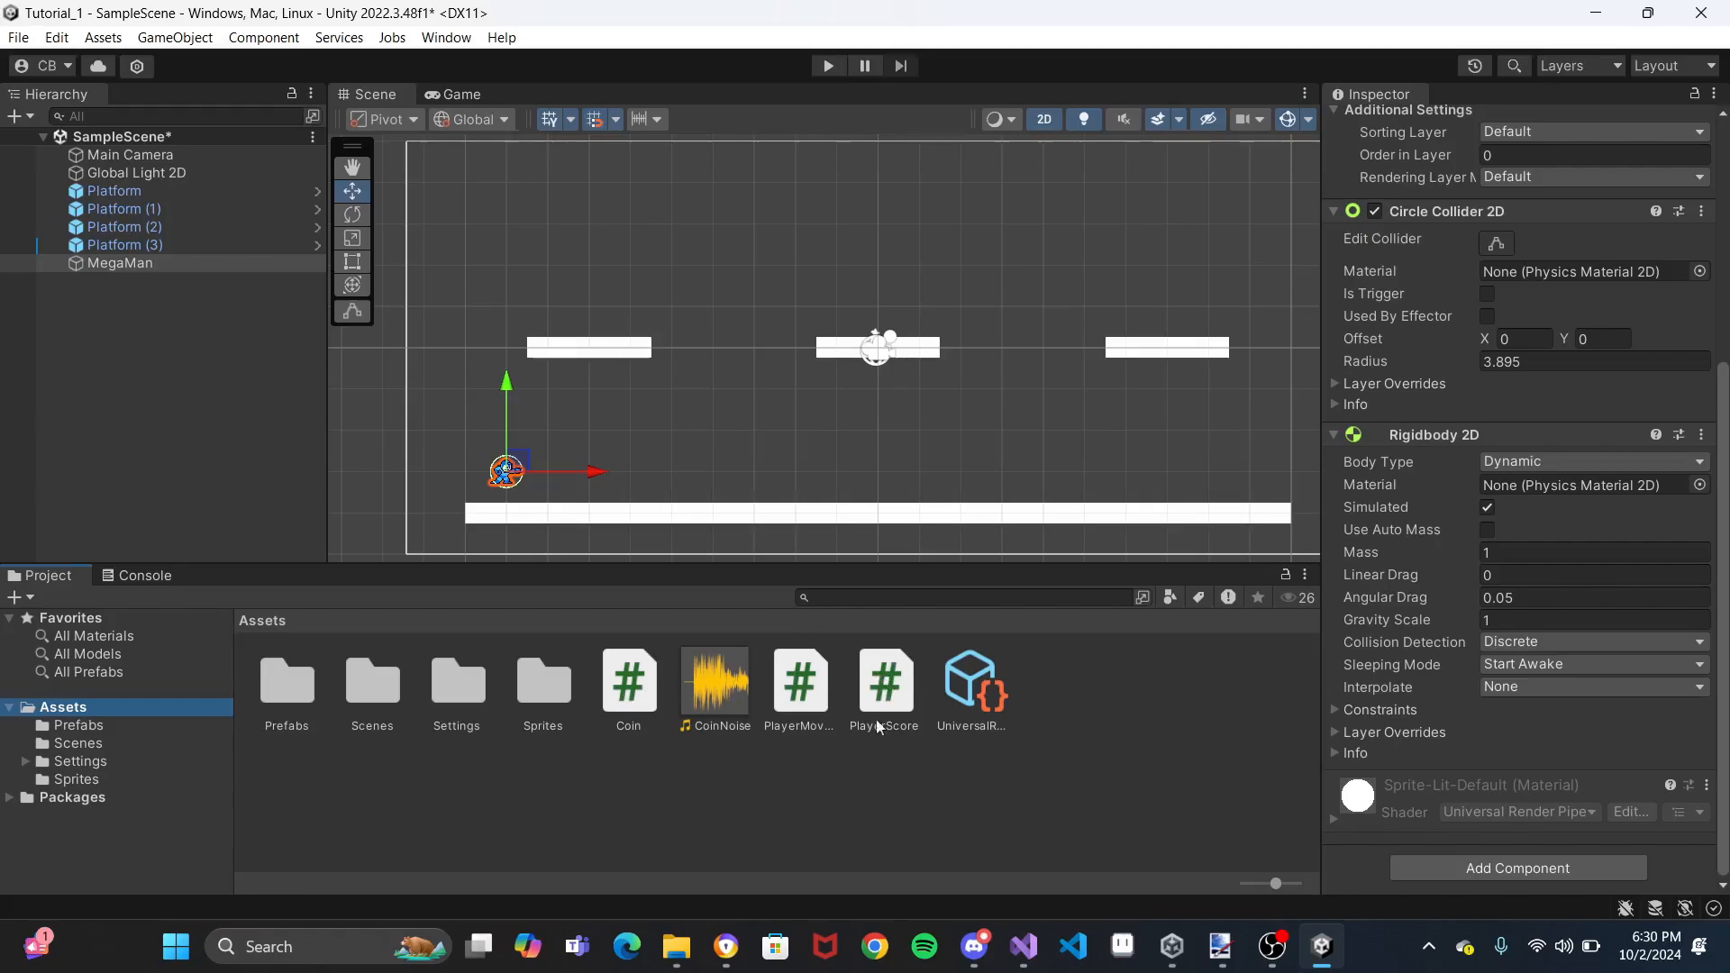
{"action": "right_click", "coordinate": [1092, 702]}
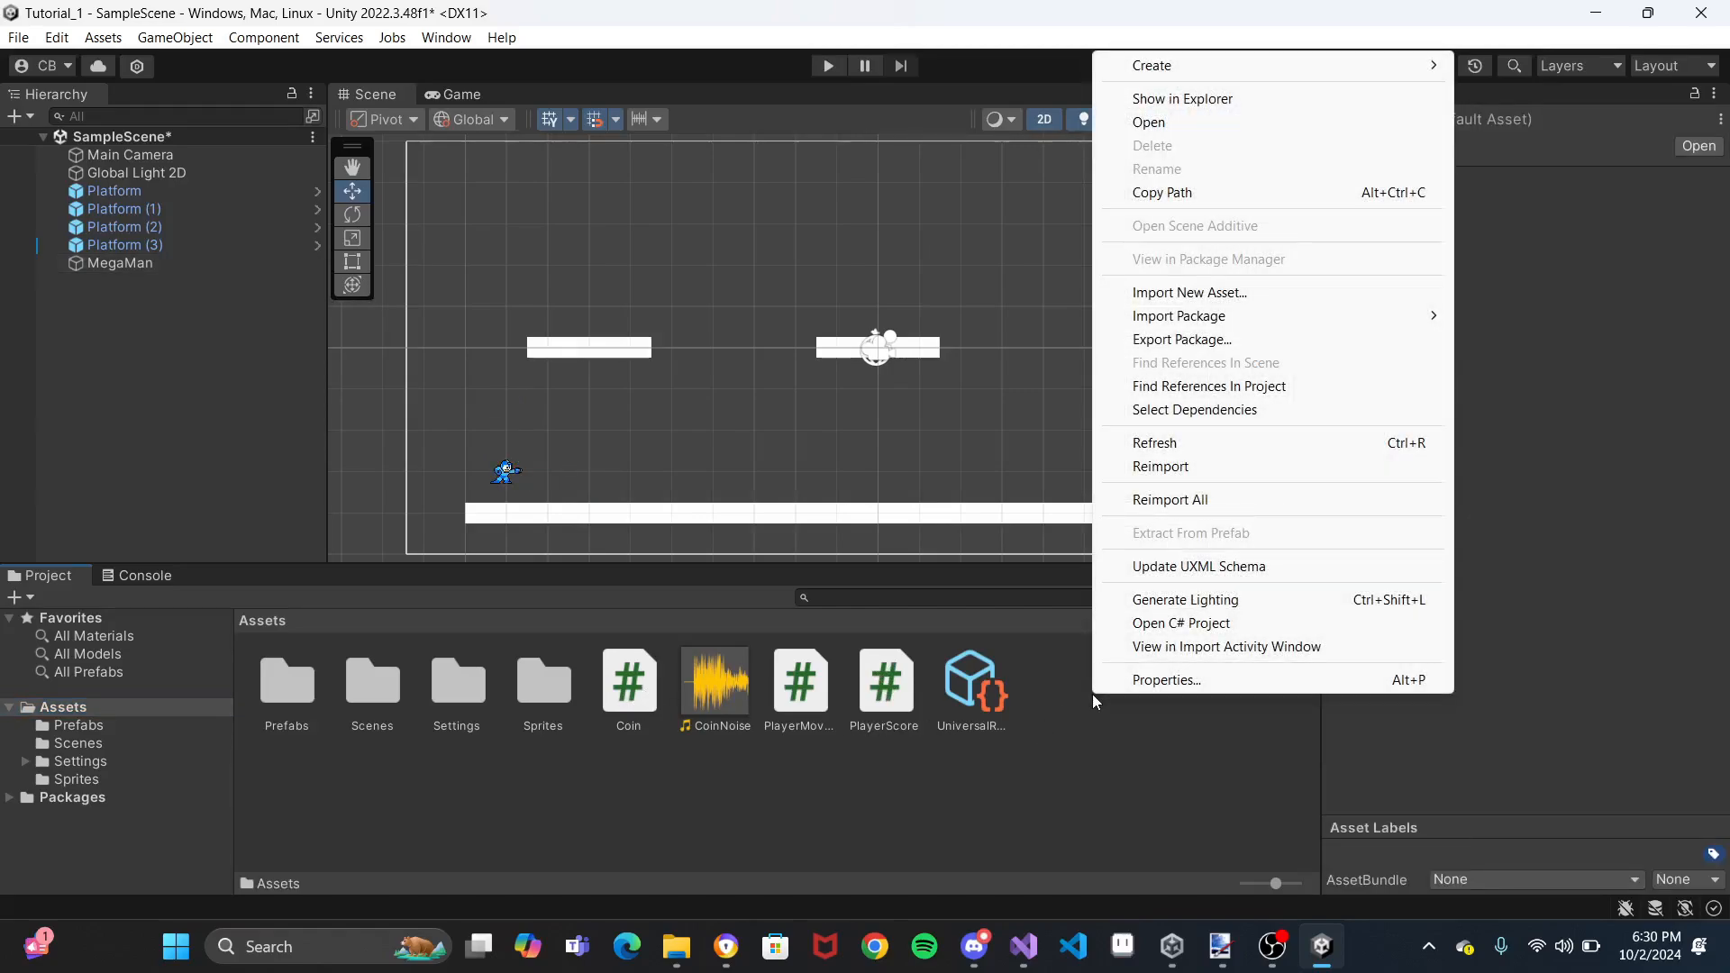
{"action": "mouse_move", "coordinate": [1261, 64]}
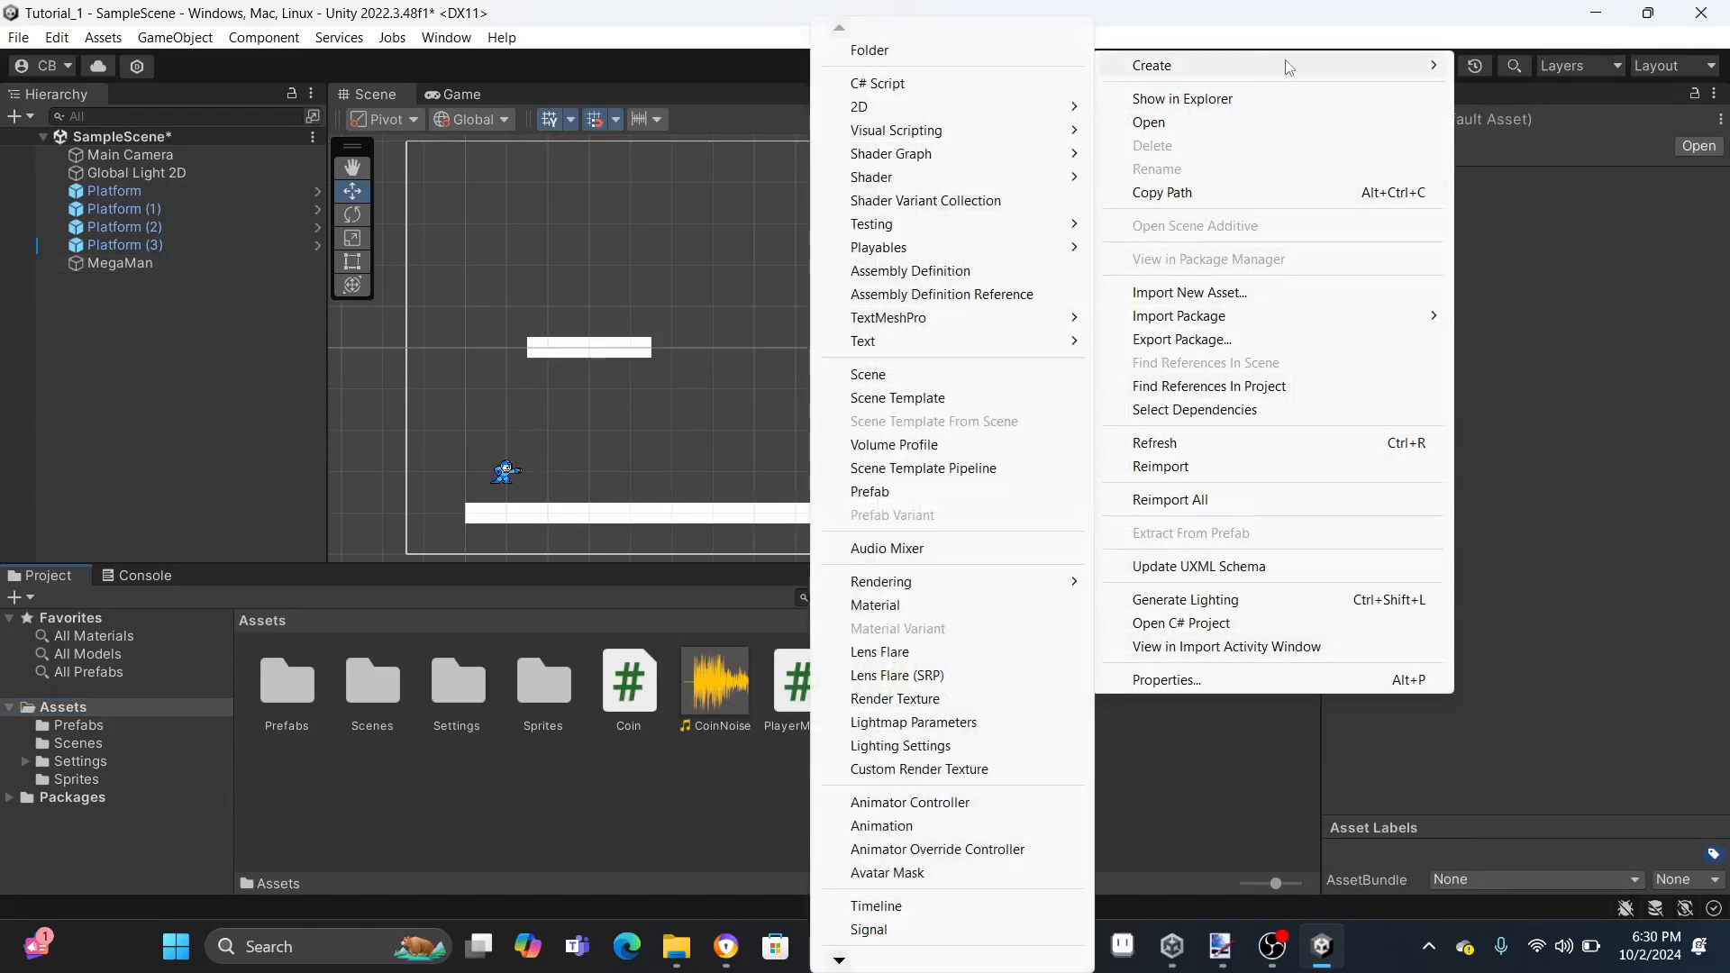
{"action": "left_click", "coordinate": [890, 51]}
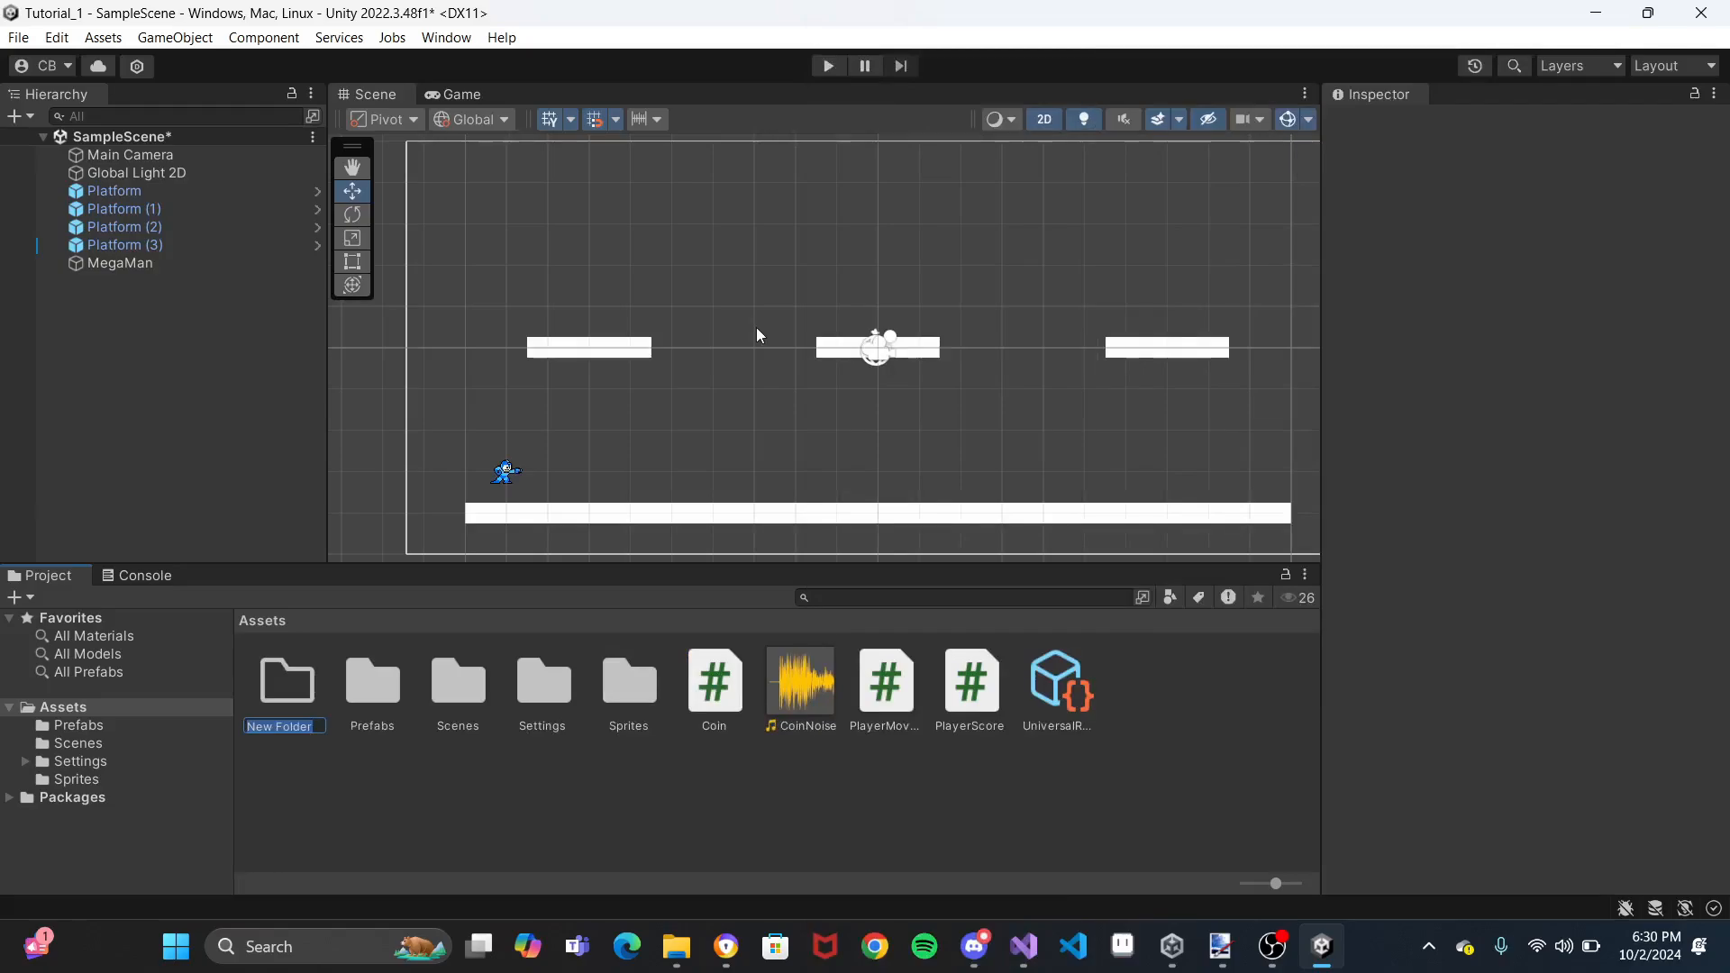
{"action": "type", "text": "Scripts"}
{"action": "key", "text": "Return"}
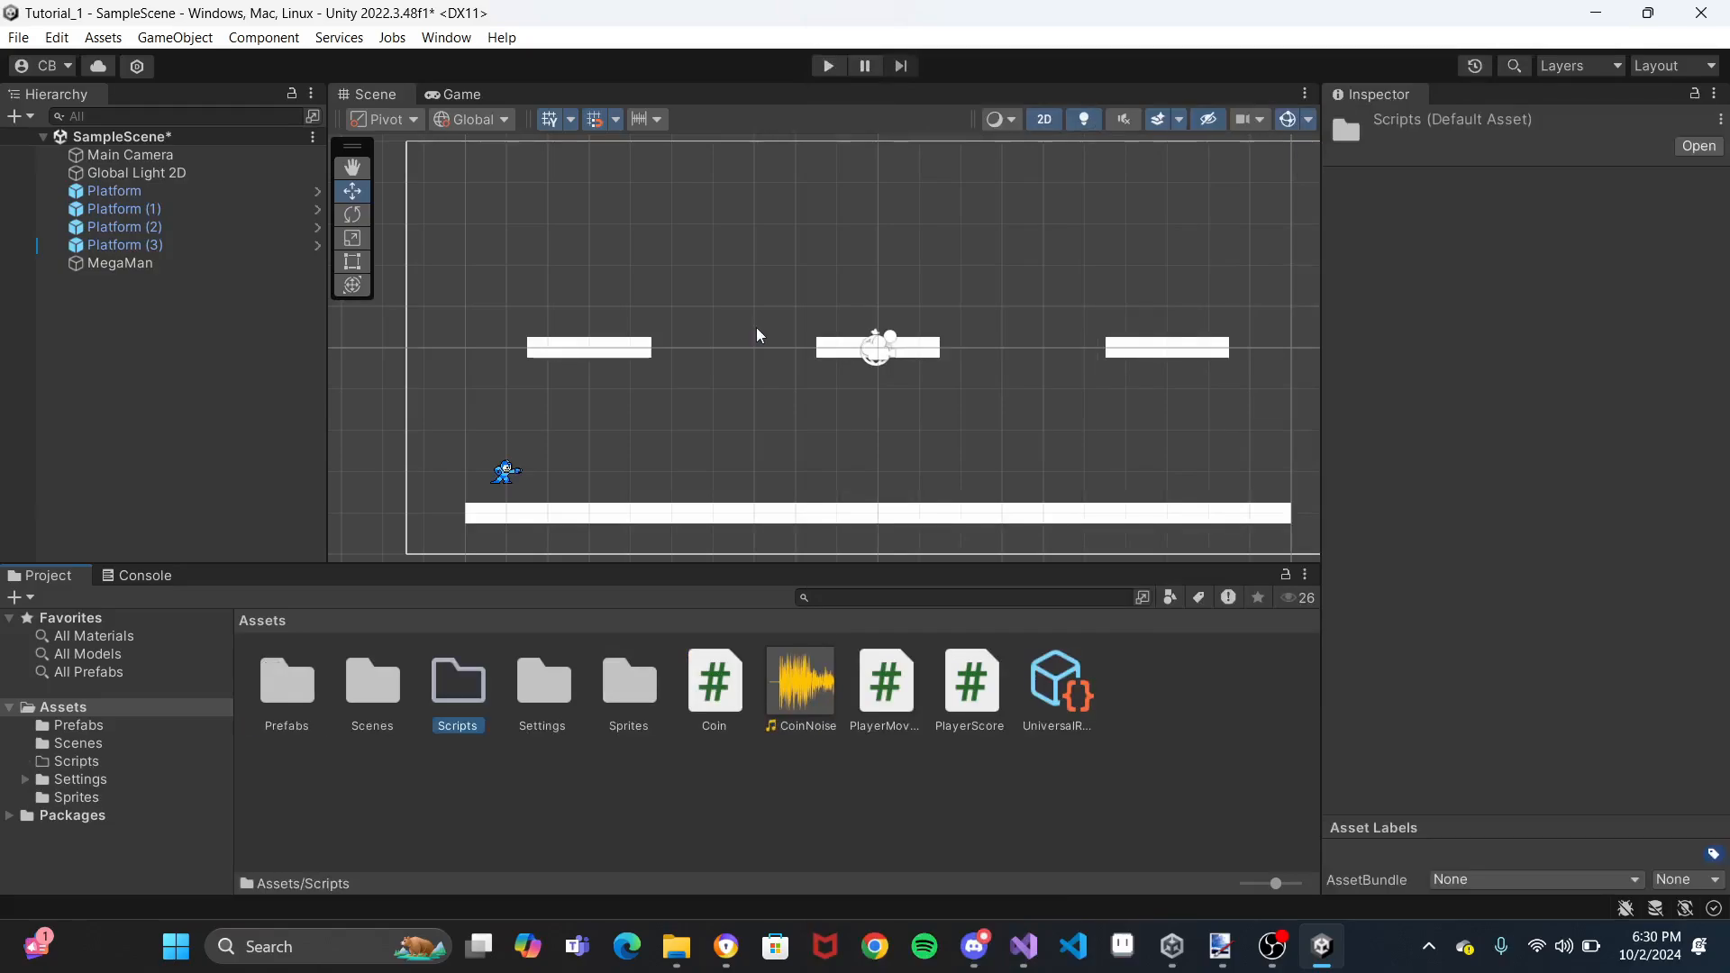
Move the Coin, PlayerMovement and PlayerScore scripts into the Scripts folder and open that folder
{"action": "left_click", "coordinate": [715, 687]}
{"action": "left_click", "coordinate": [975, 701], "text": "ctrl"}
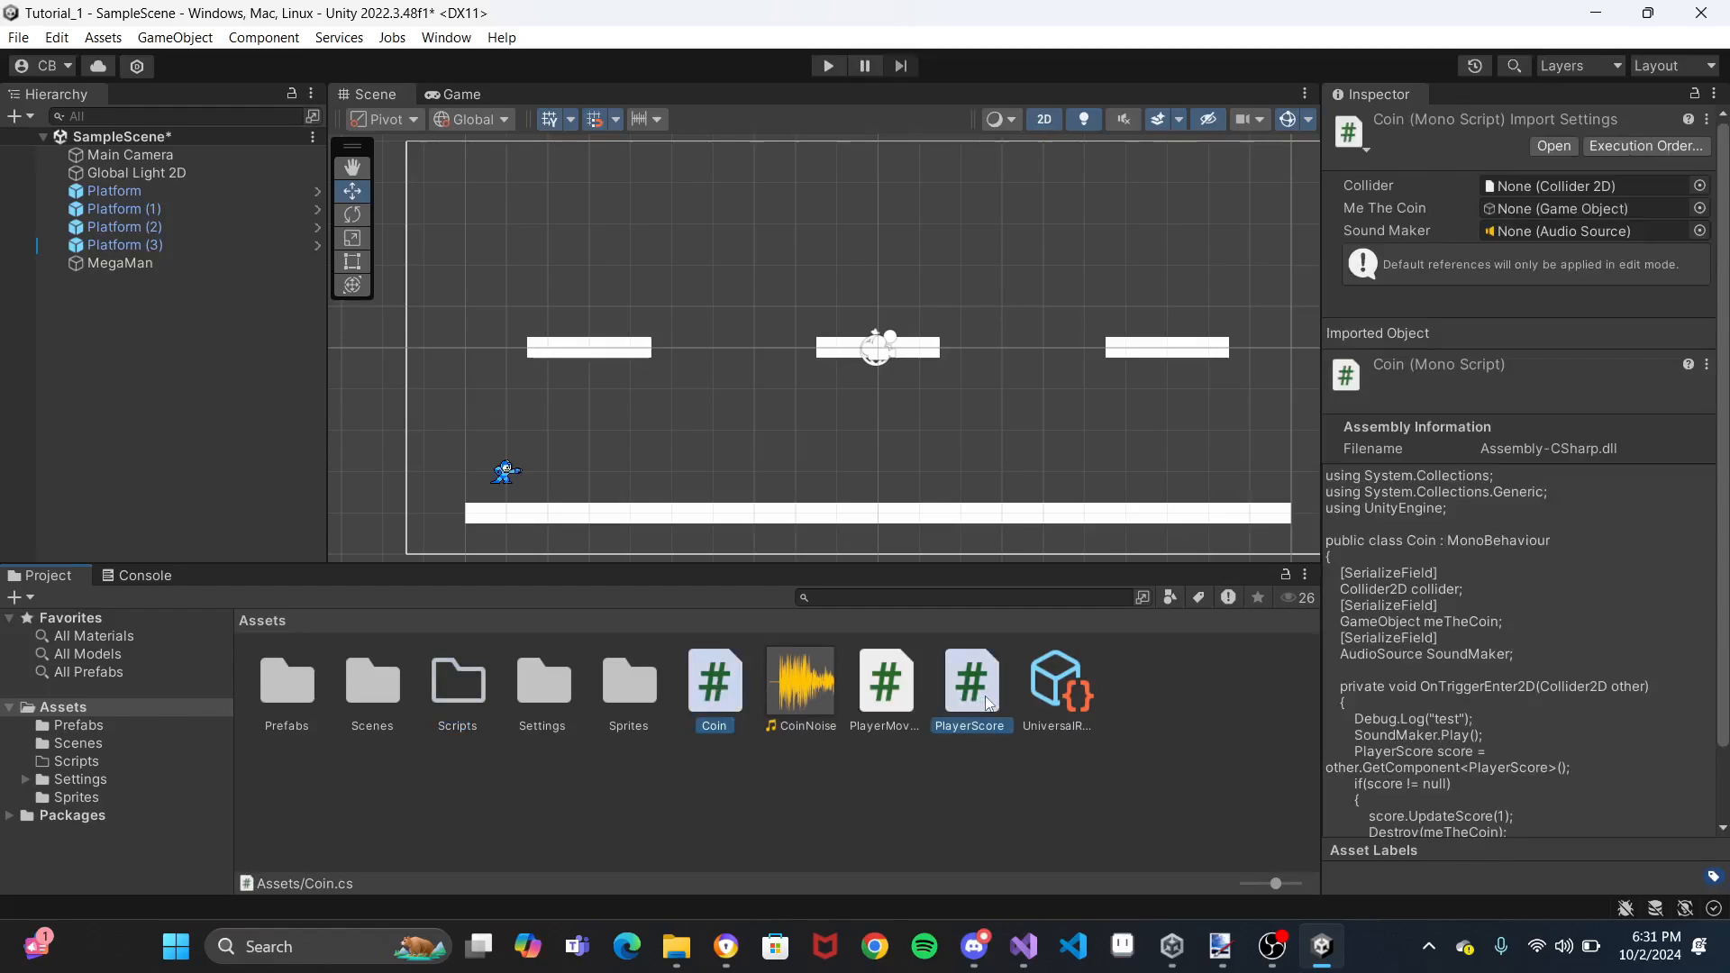
{"action": "left_click", "coordinate": [888, 687], "text": "ctrl"}
{"action": "left_click_drag", "start_coordinate": [728, 692], "coordinate": [465, 699]}
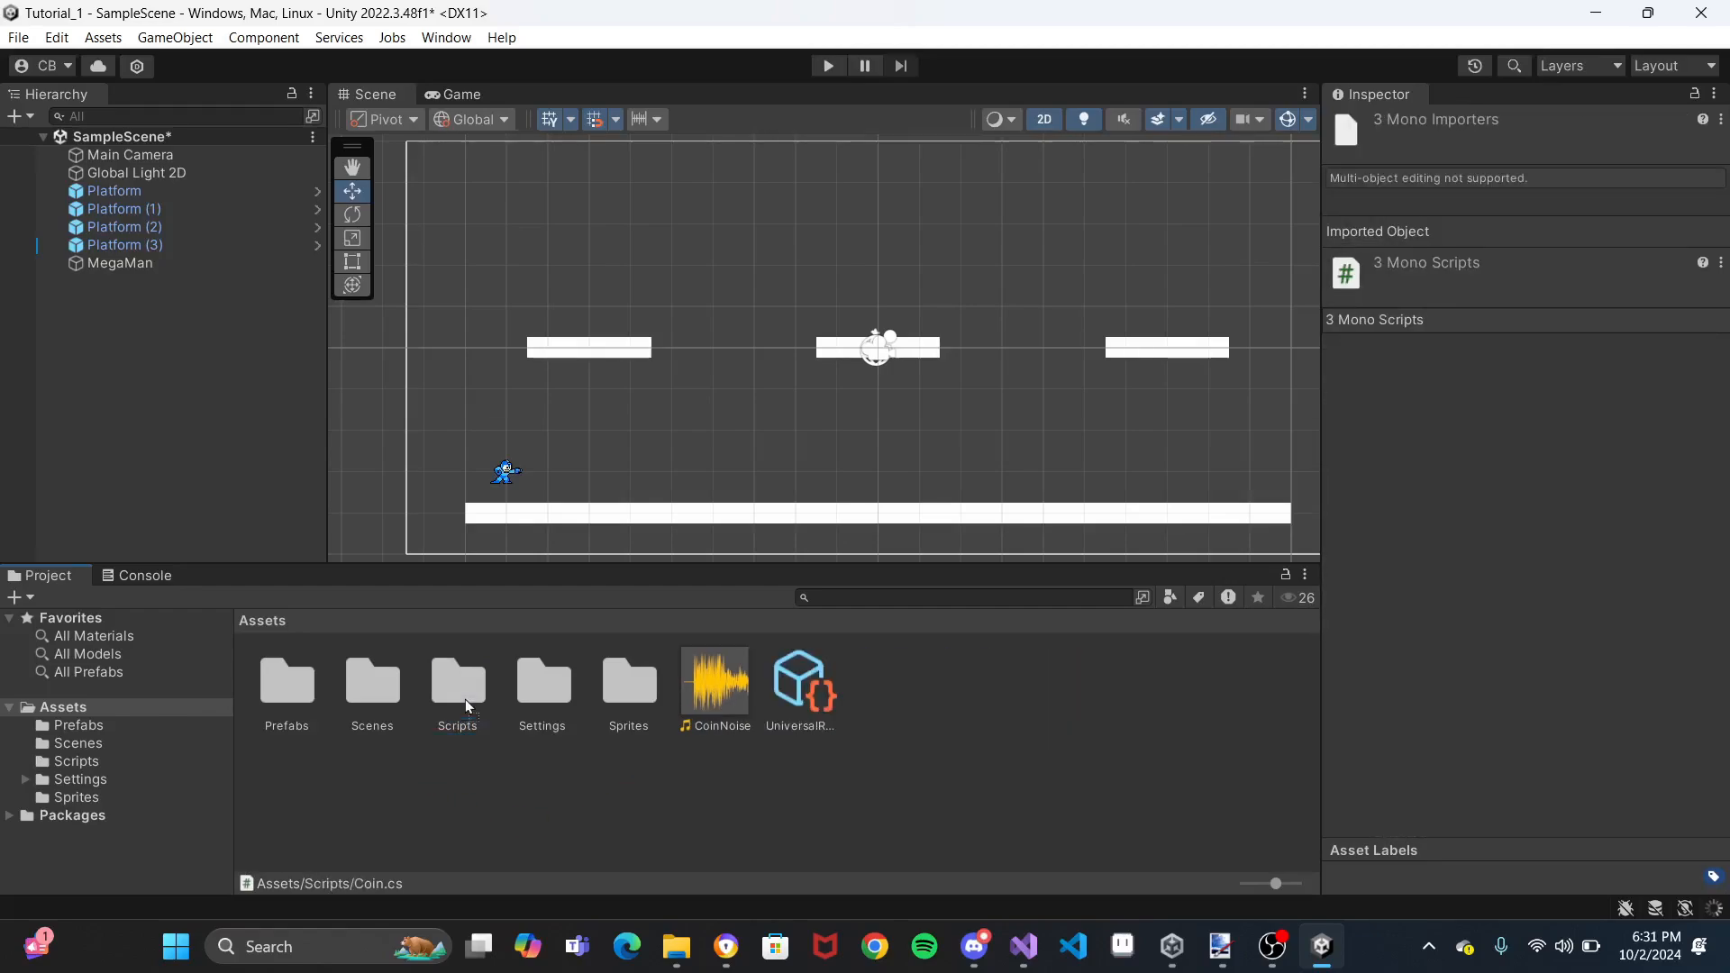
{"action": "double_click", "coordinate": [465, 700]}
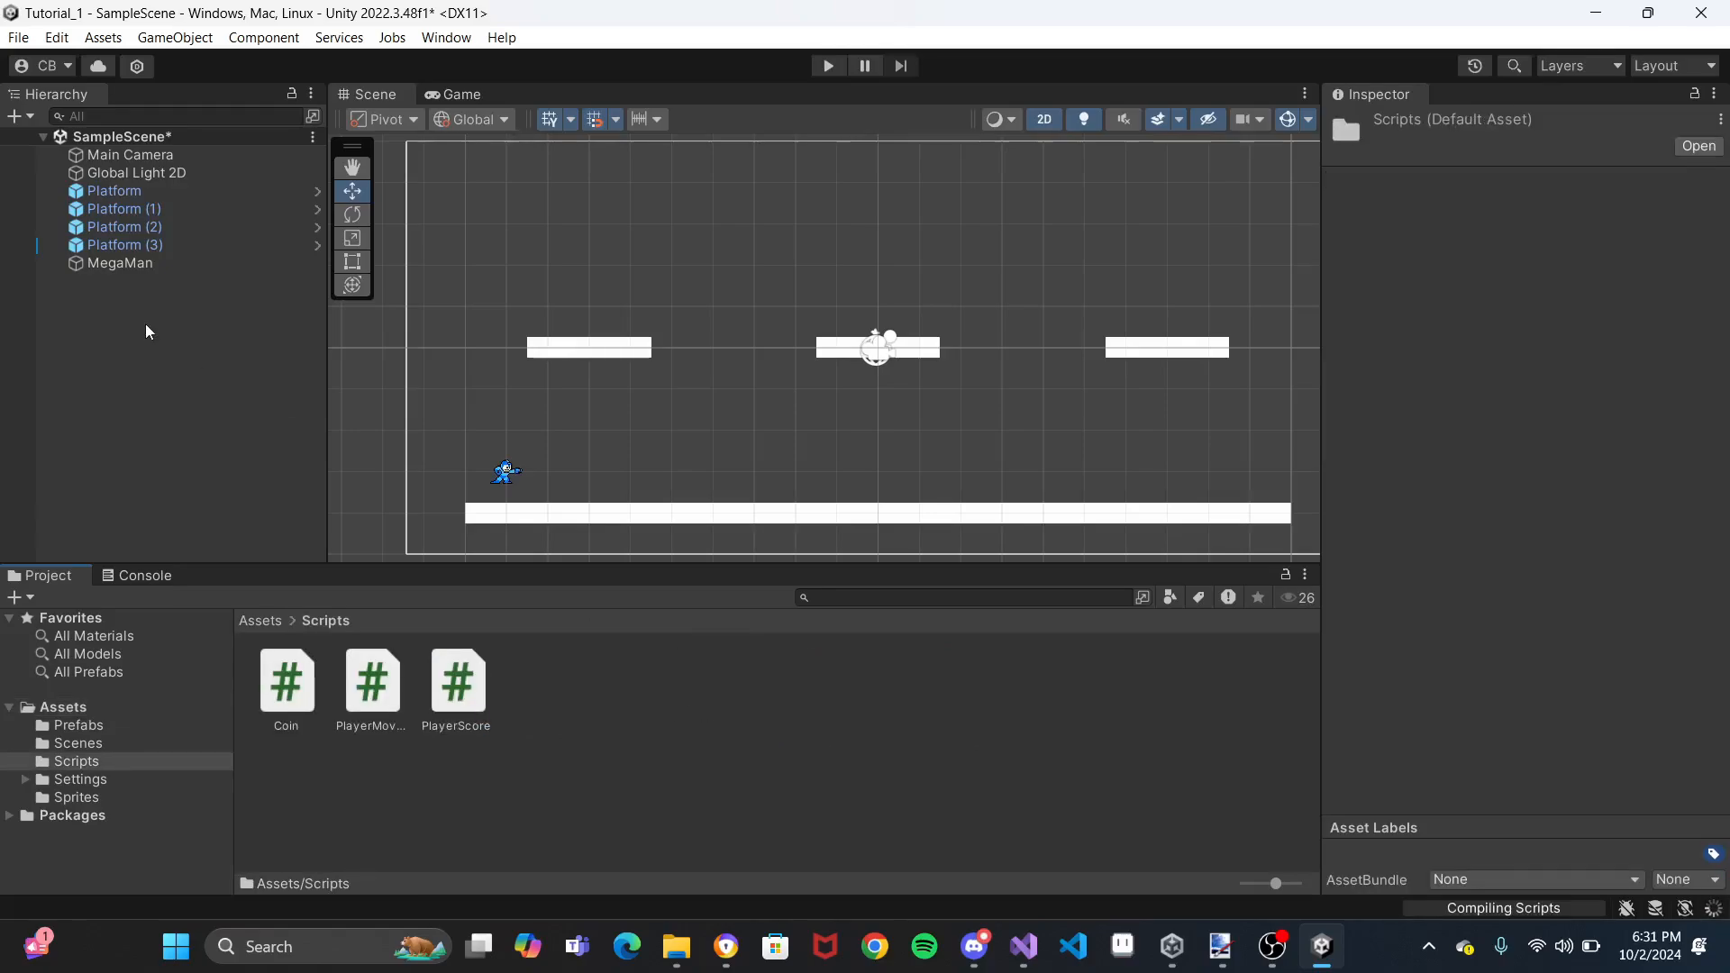
Attach the PlayerMovement script to MegaMan as a component
{"action": "left_click", "coordinate": [133, 263]}
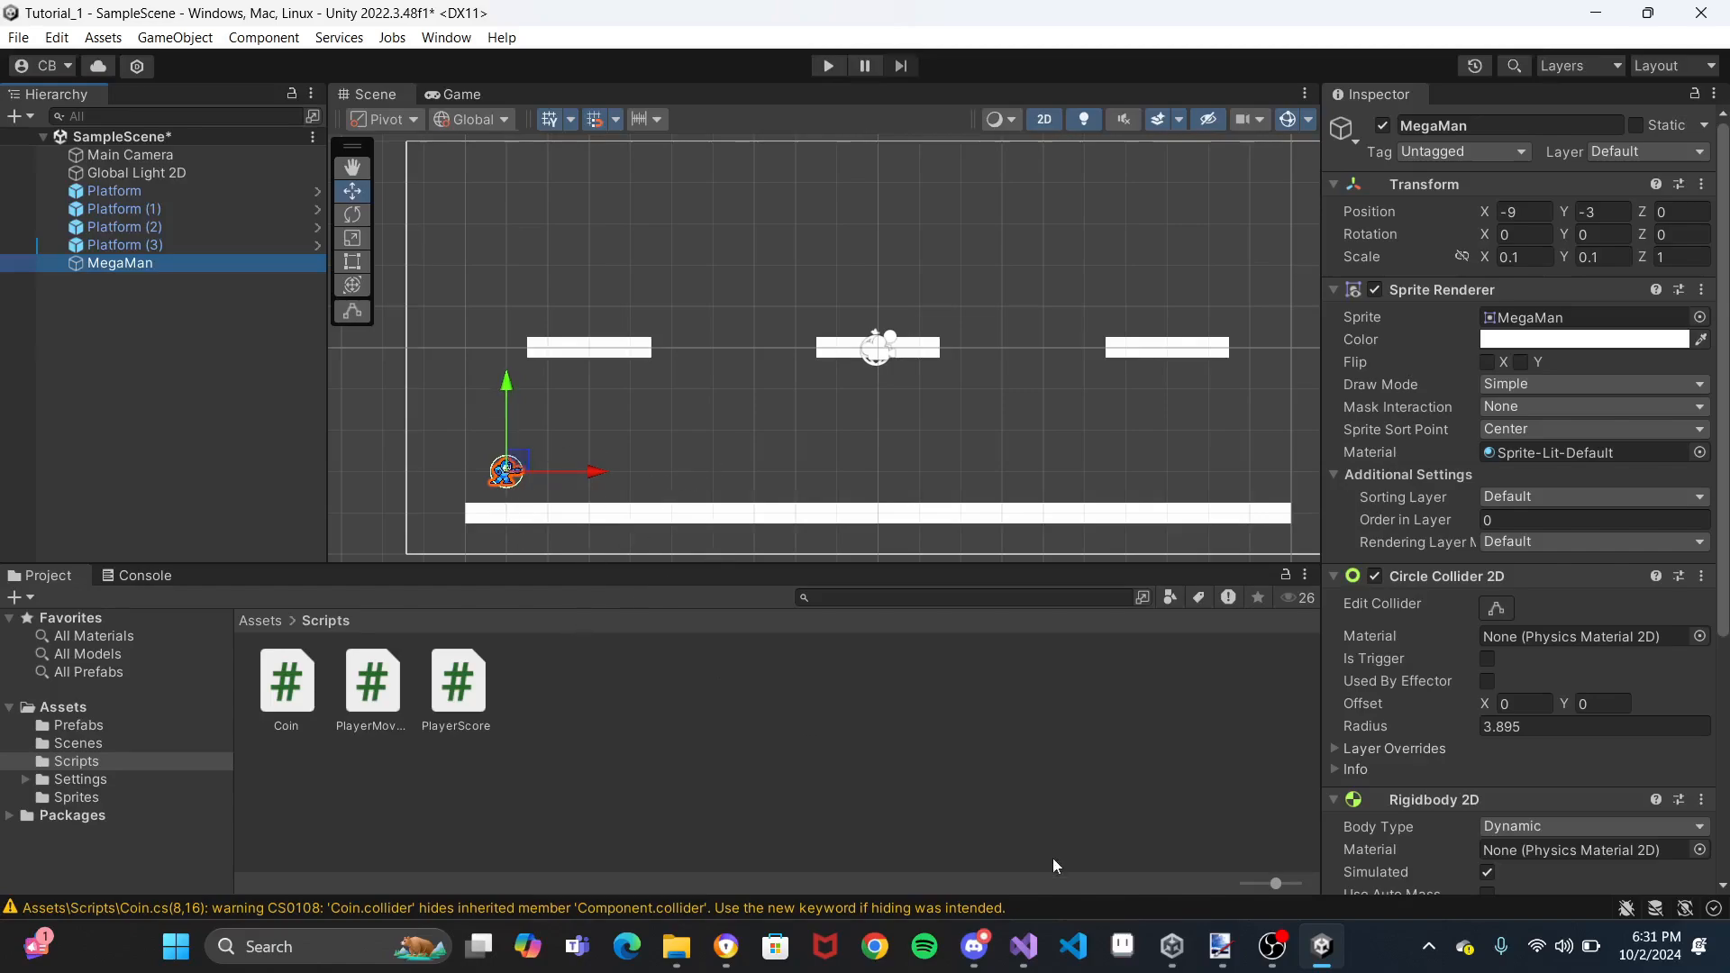
{"action": "scroll", "coordinate": [1472, 685], "scroll_direction": "down", "scroll_amount": 5}
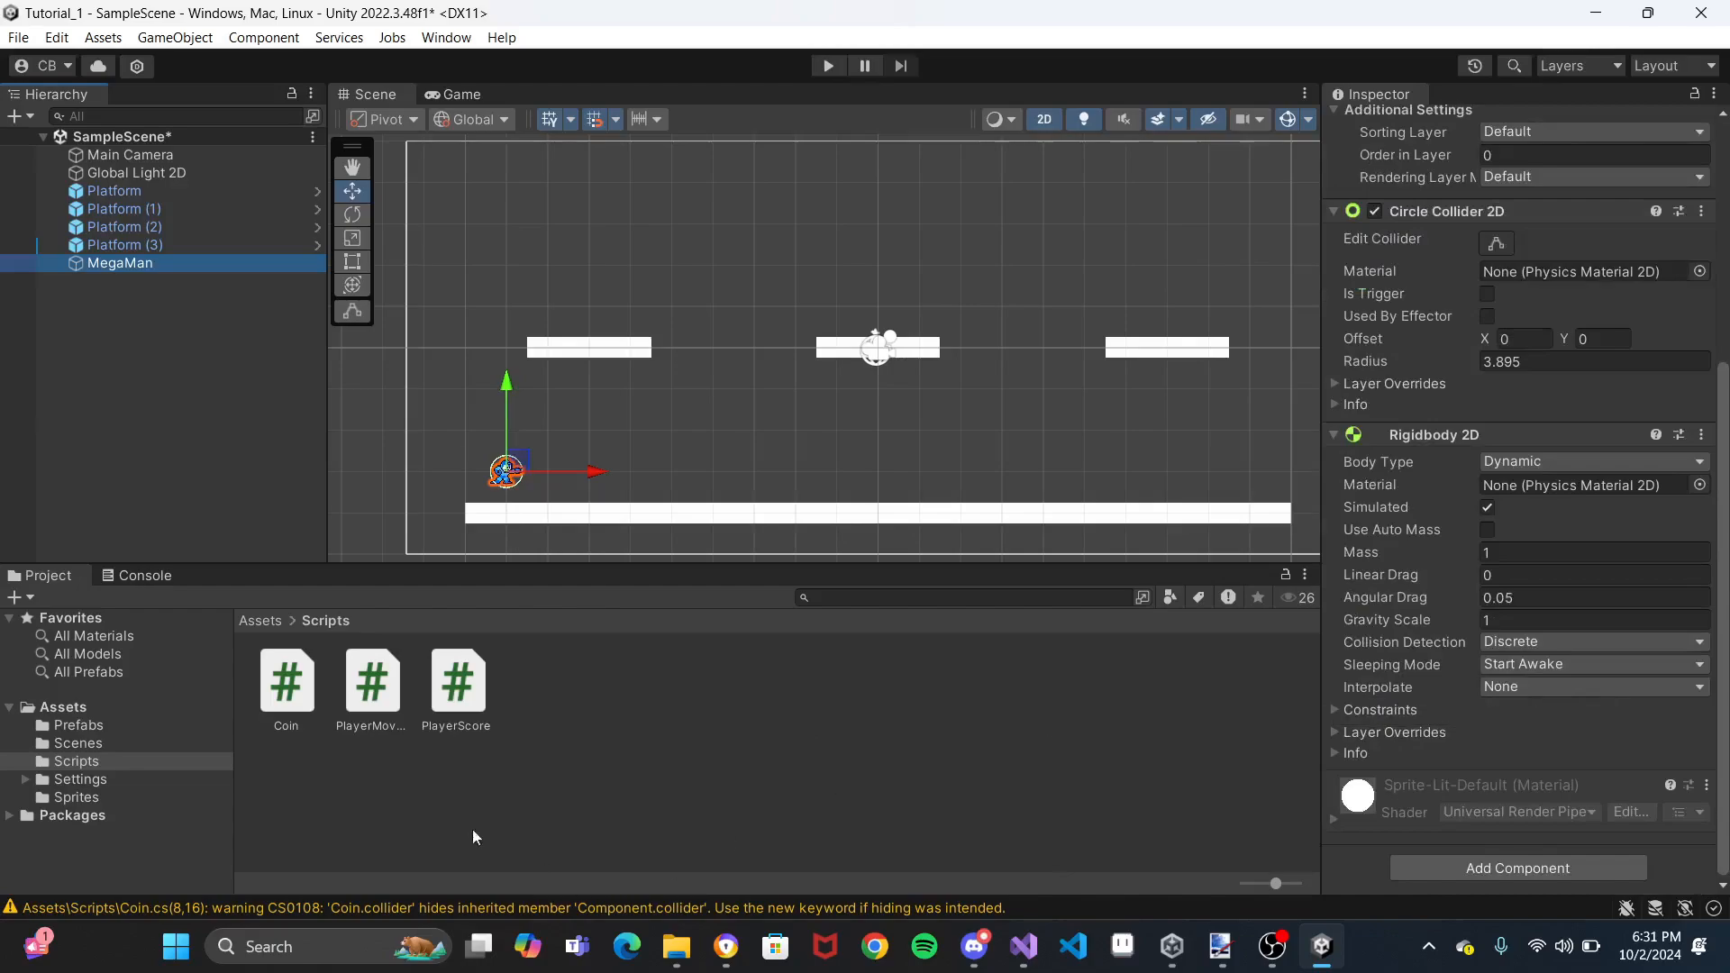
{"action": "left_click", "coordinate": [372, 696]}
{"action": "left_click_drag", "start_coordinate": [371, 691], "coordinate": [1487, 852]}
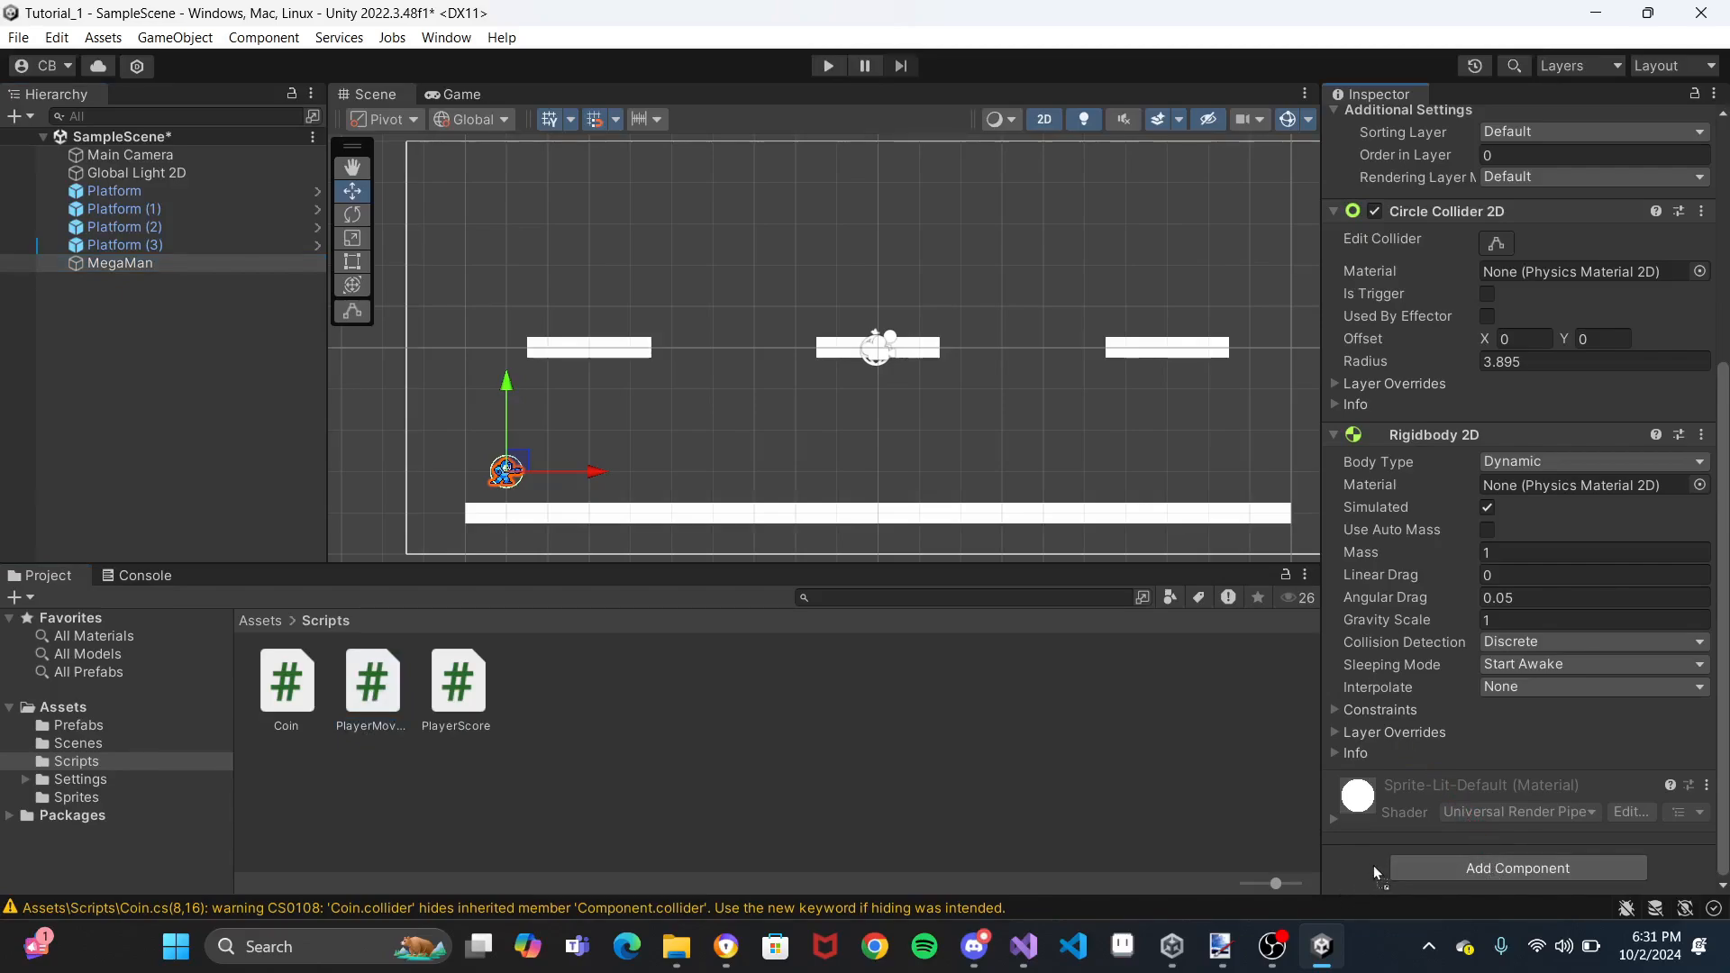
{"action": "left_click_drag", "start_coordinate": [1373, 865], "coordinate": [1403, 891]}
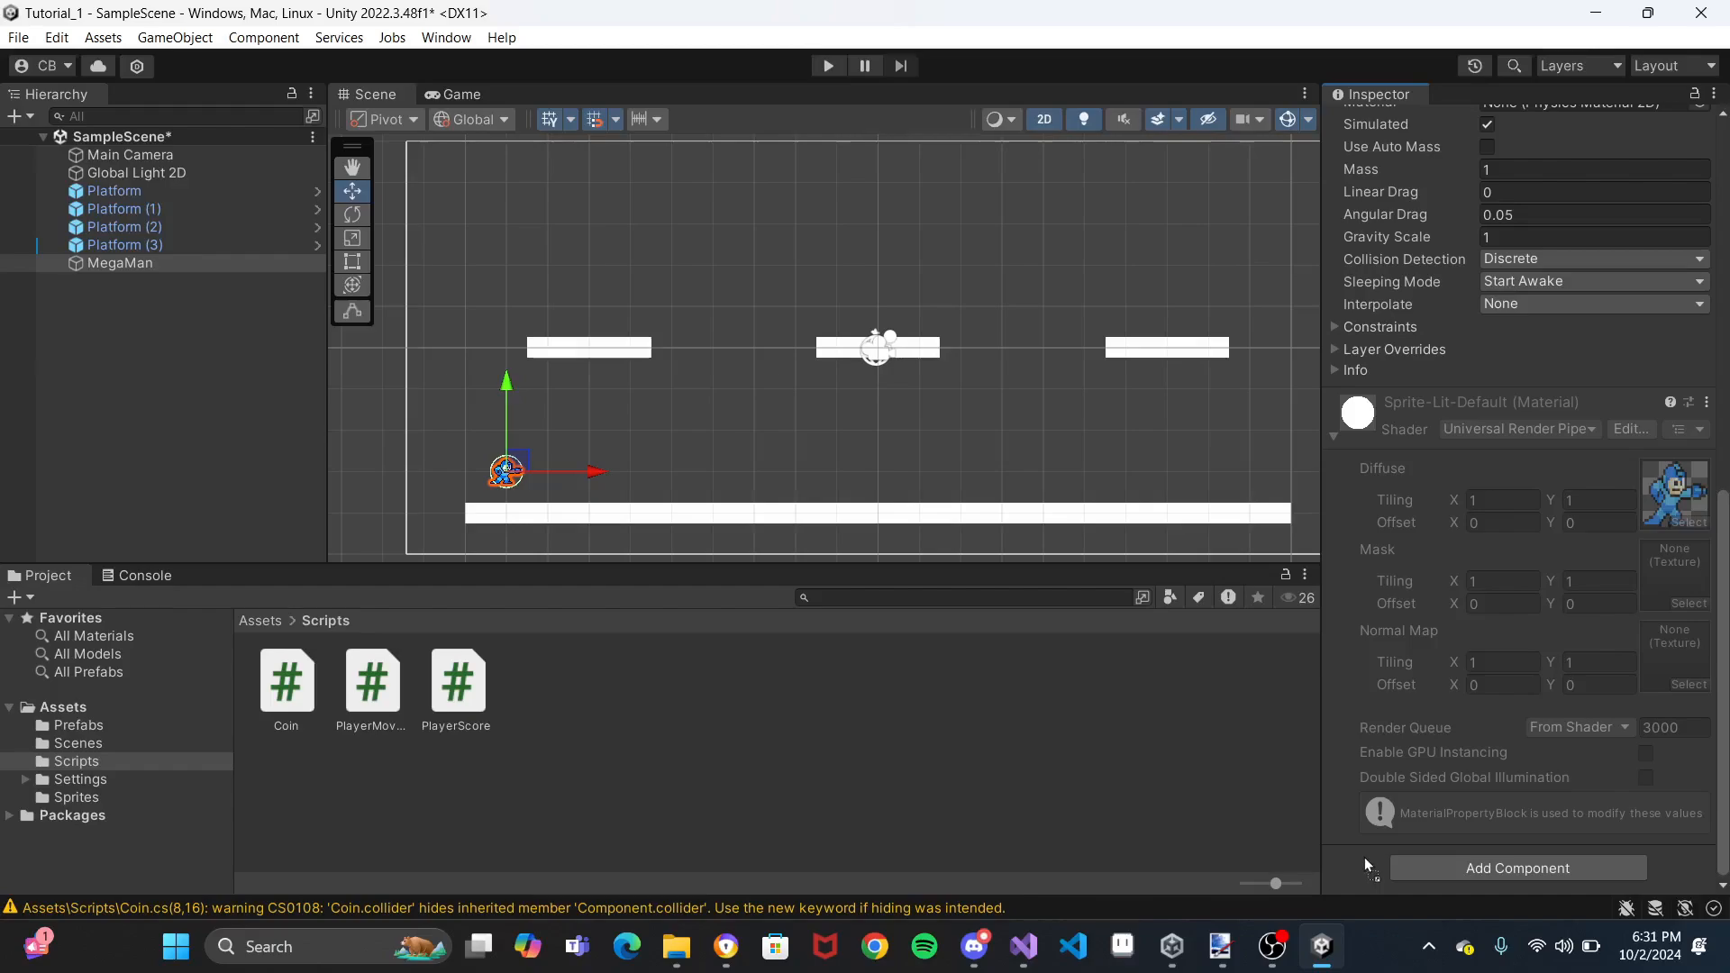
{"action": "left_click_drag", "start_coordinate": [1353, 867], "coordinate": [1367, 857]}
{"action": "scroll", "coordinate": [1415, 749], "scroll_direction": "down", "scroll_amount": 5}
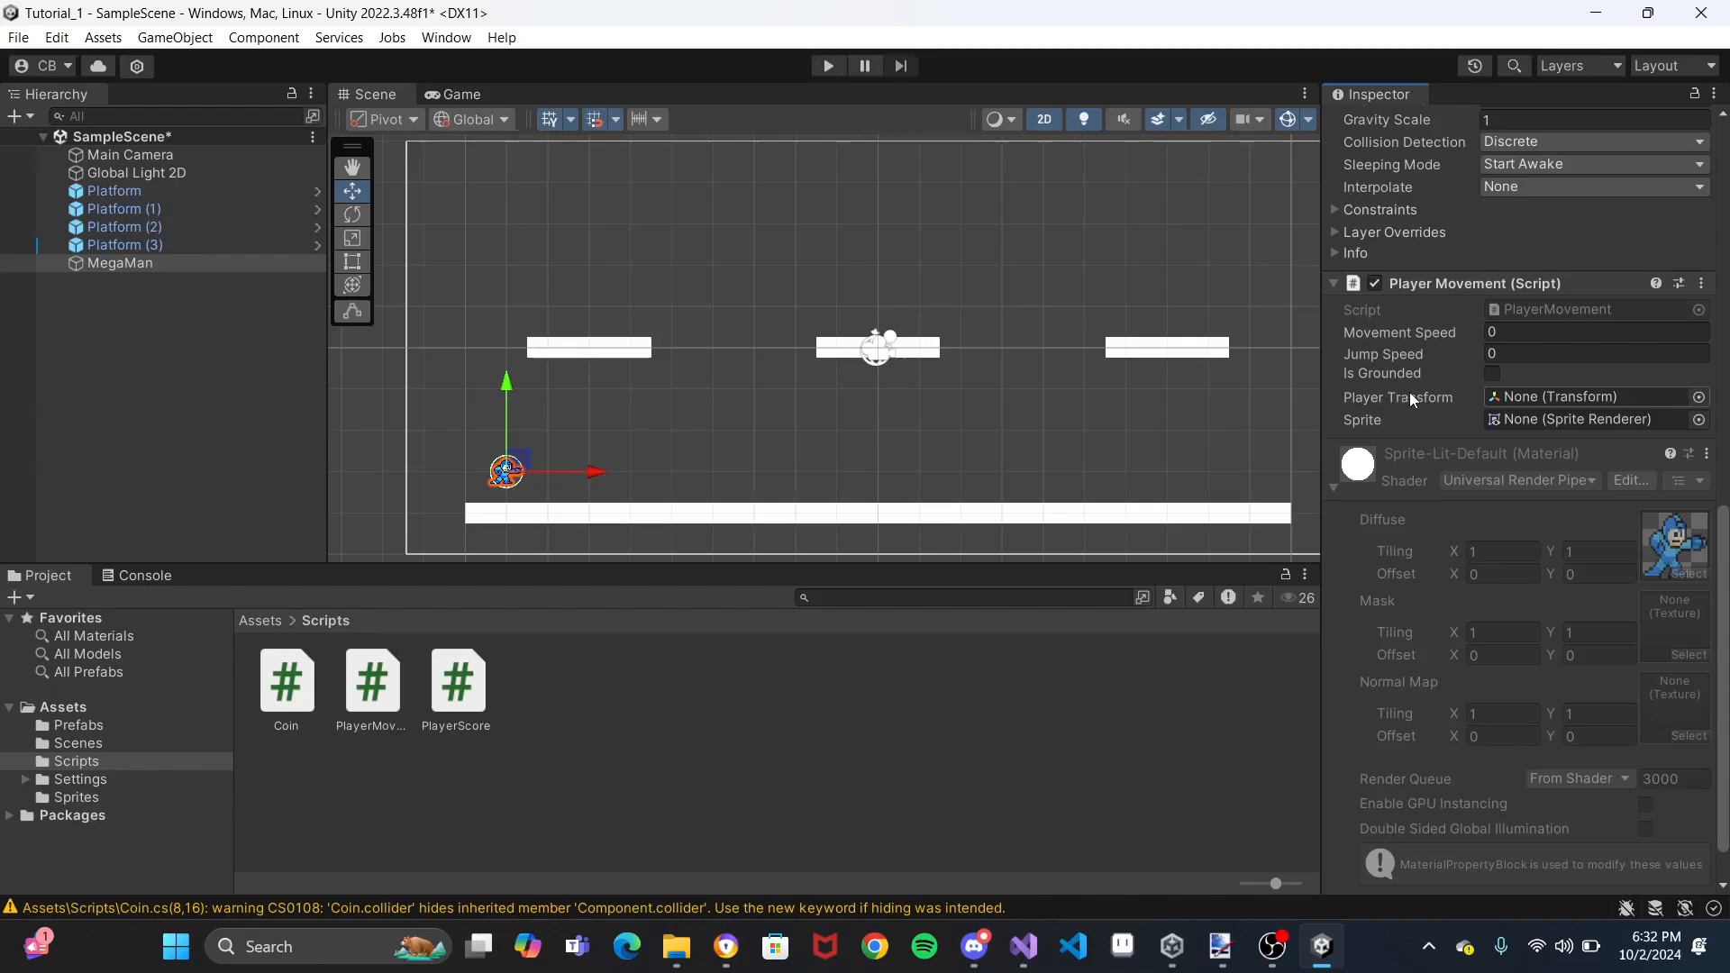
{"action": "scroll", "coordinate": [1409, 392], "scroll_direction": "up", "scroll_amount": 10}
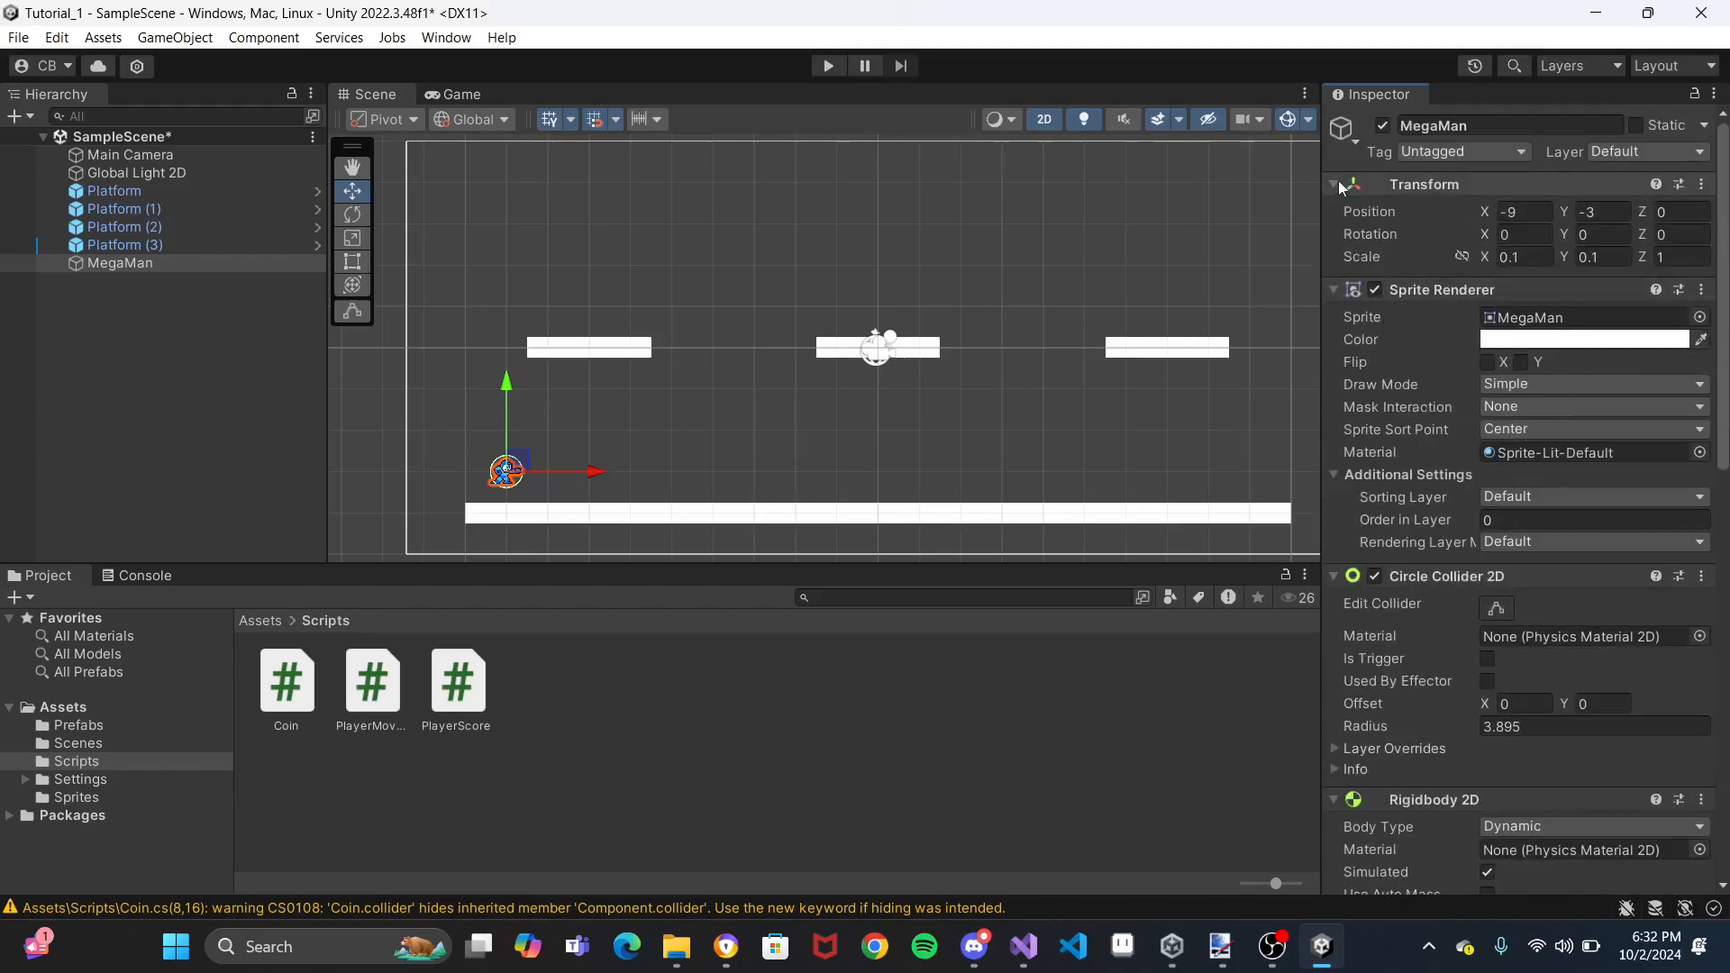
Assign MegaMan's own Transform and Sprite Renderer to the Player Transform and Sprite references of its Player Movement script
{"action": "left_click", "coordinate": [1334, 185]}
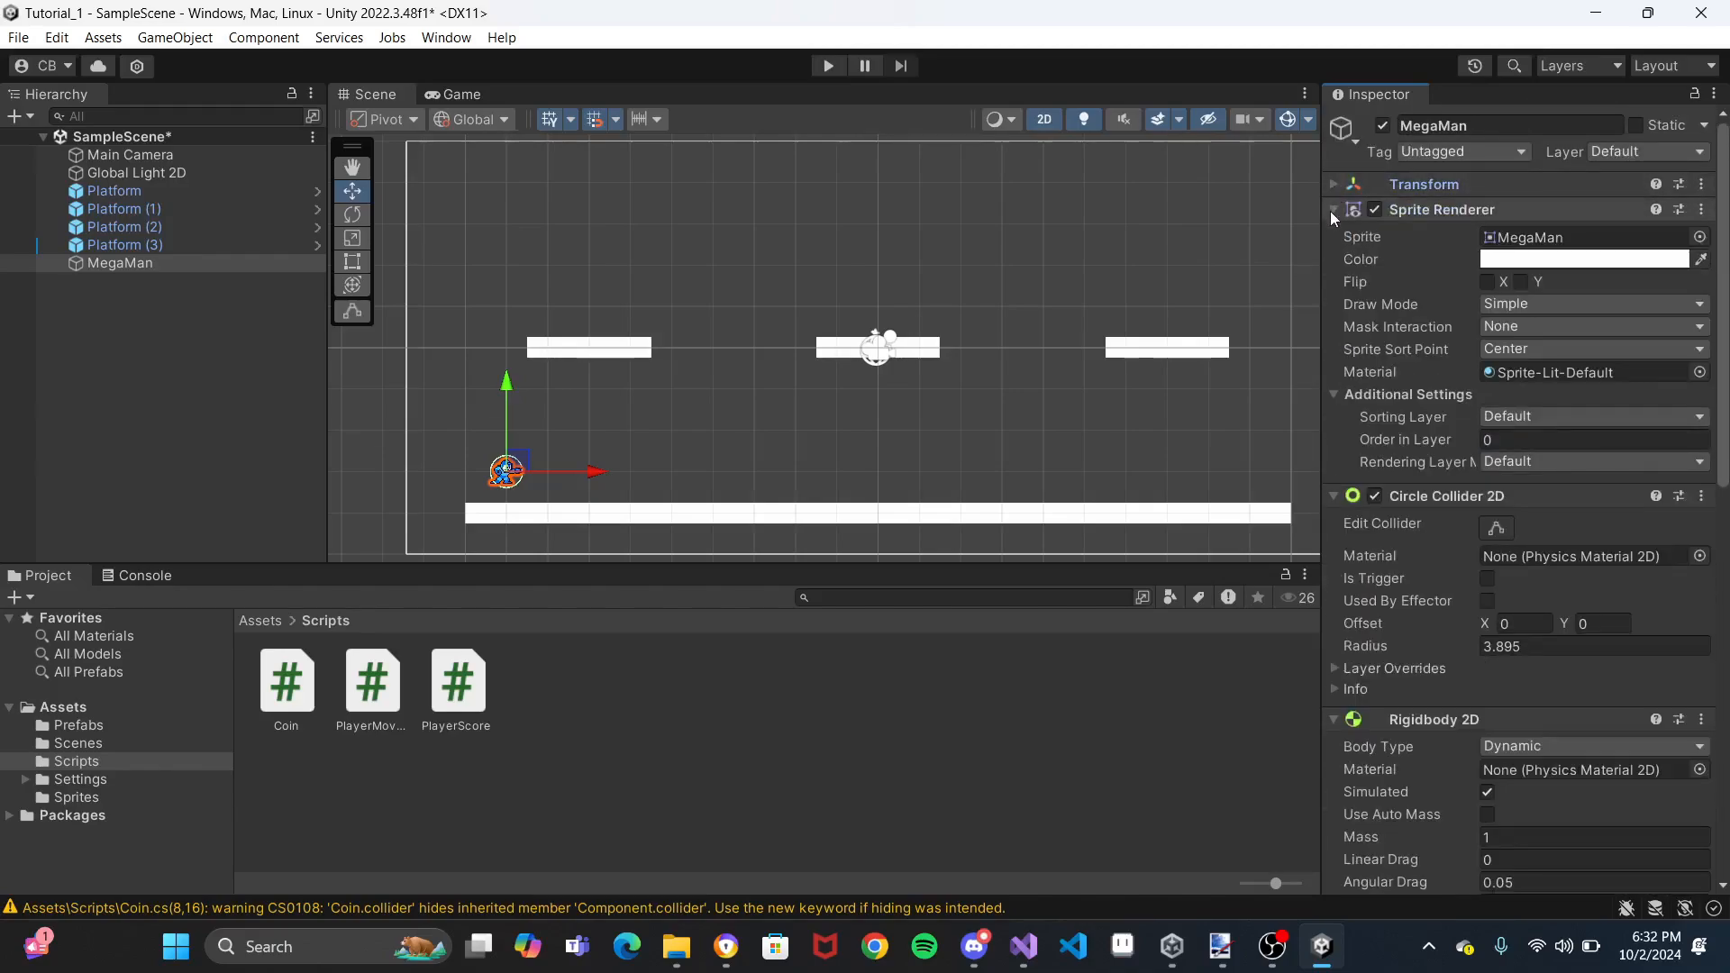
{"action": "left_click", "coordinate": [1332, 210]}
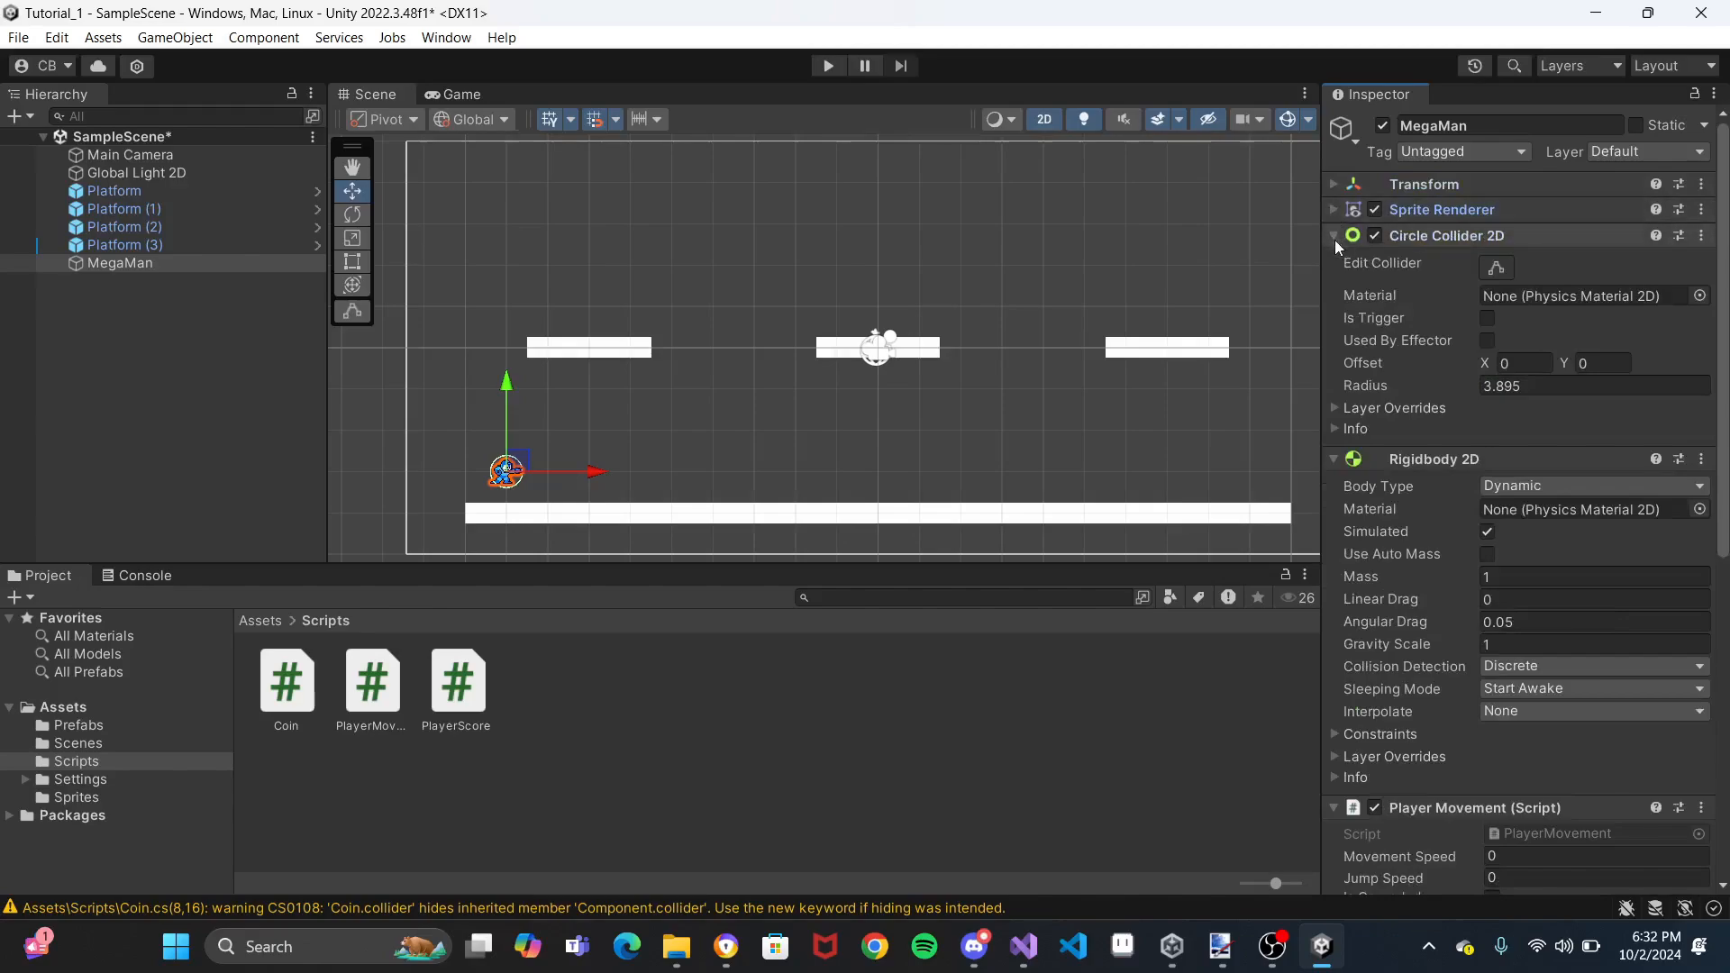
{"action": "left_click", "coordinate": [1333, 236]}
{"action": "left_click", "coordinate": [1332, 261]}
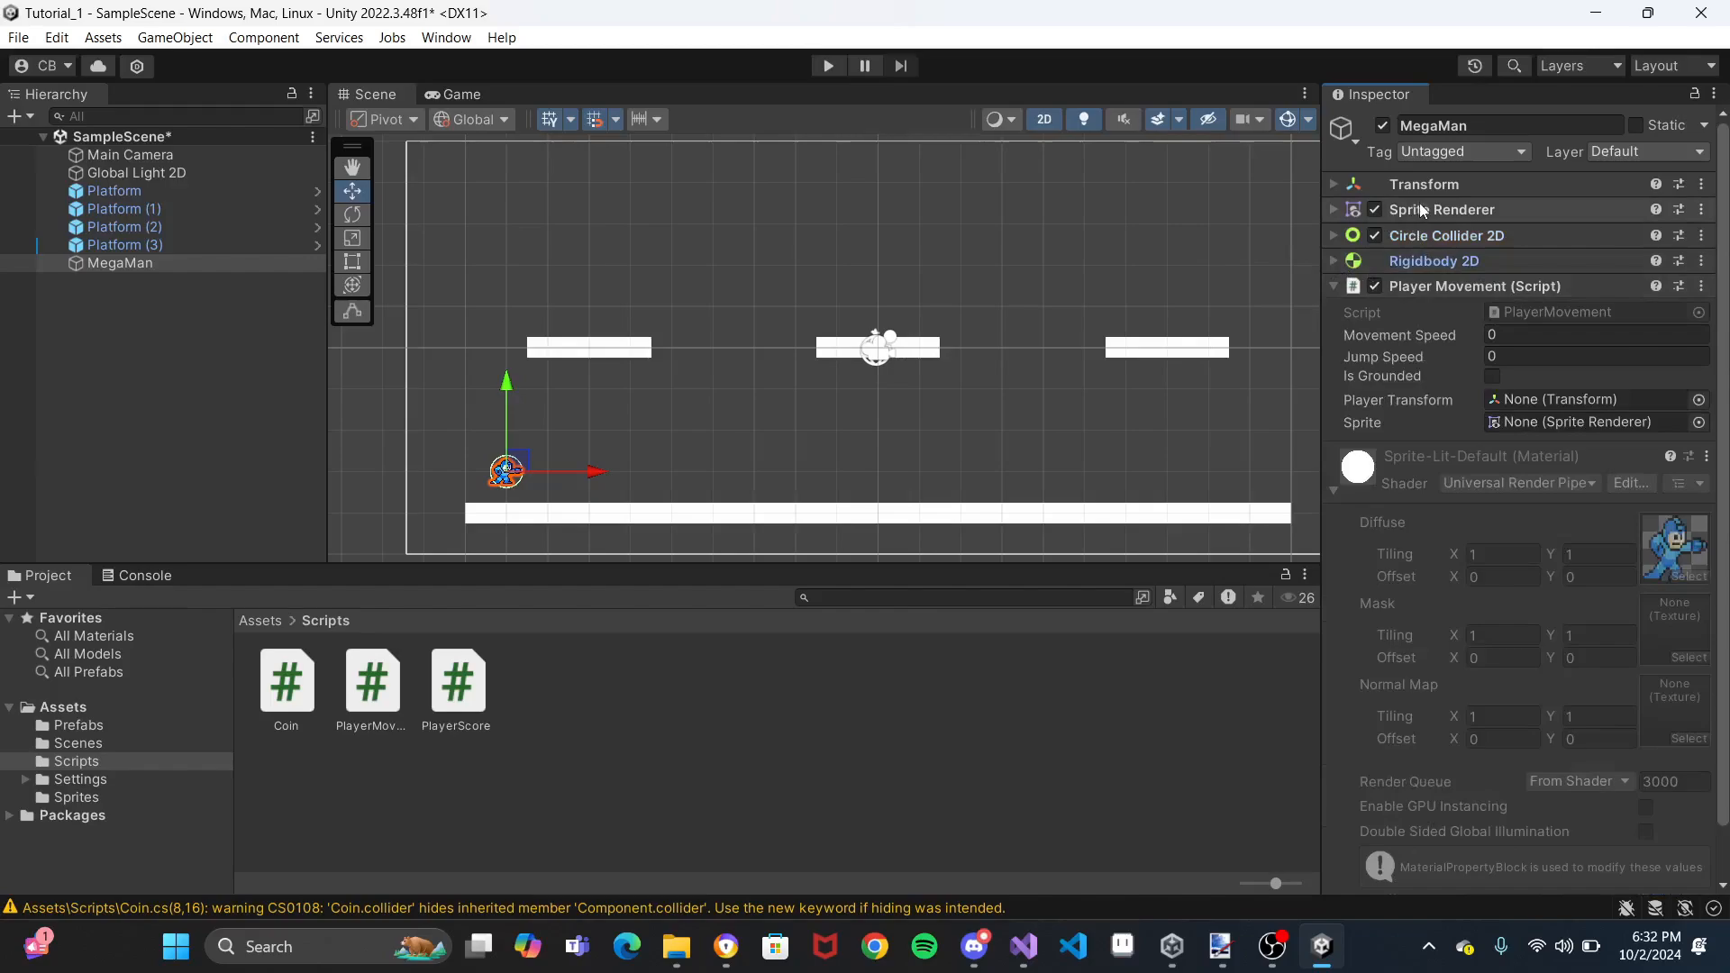
{"action": "left_click_drag", "start_coordinate": [1424, 183], "coordinate": [1565, 398]}
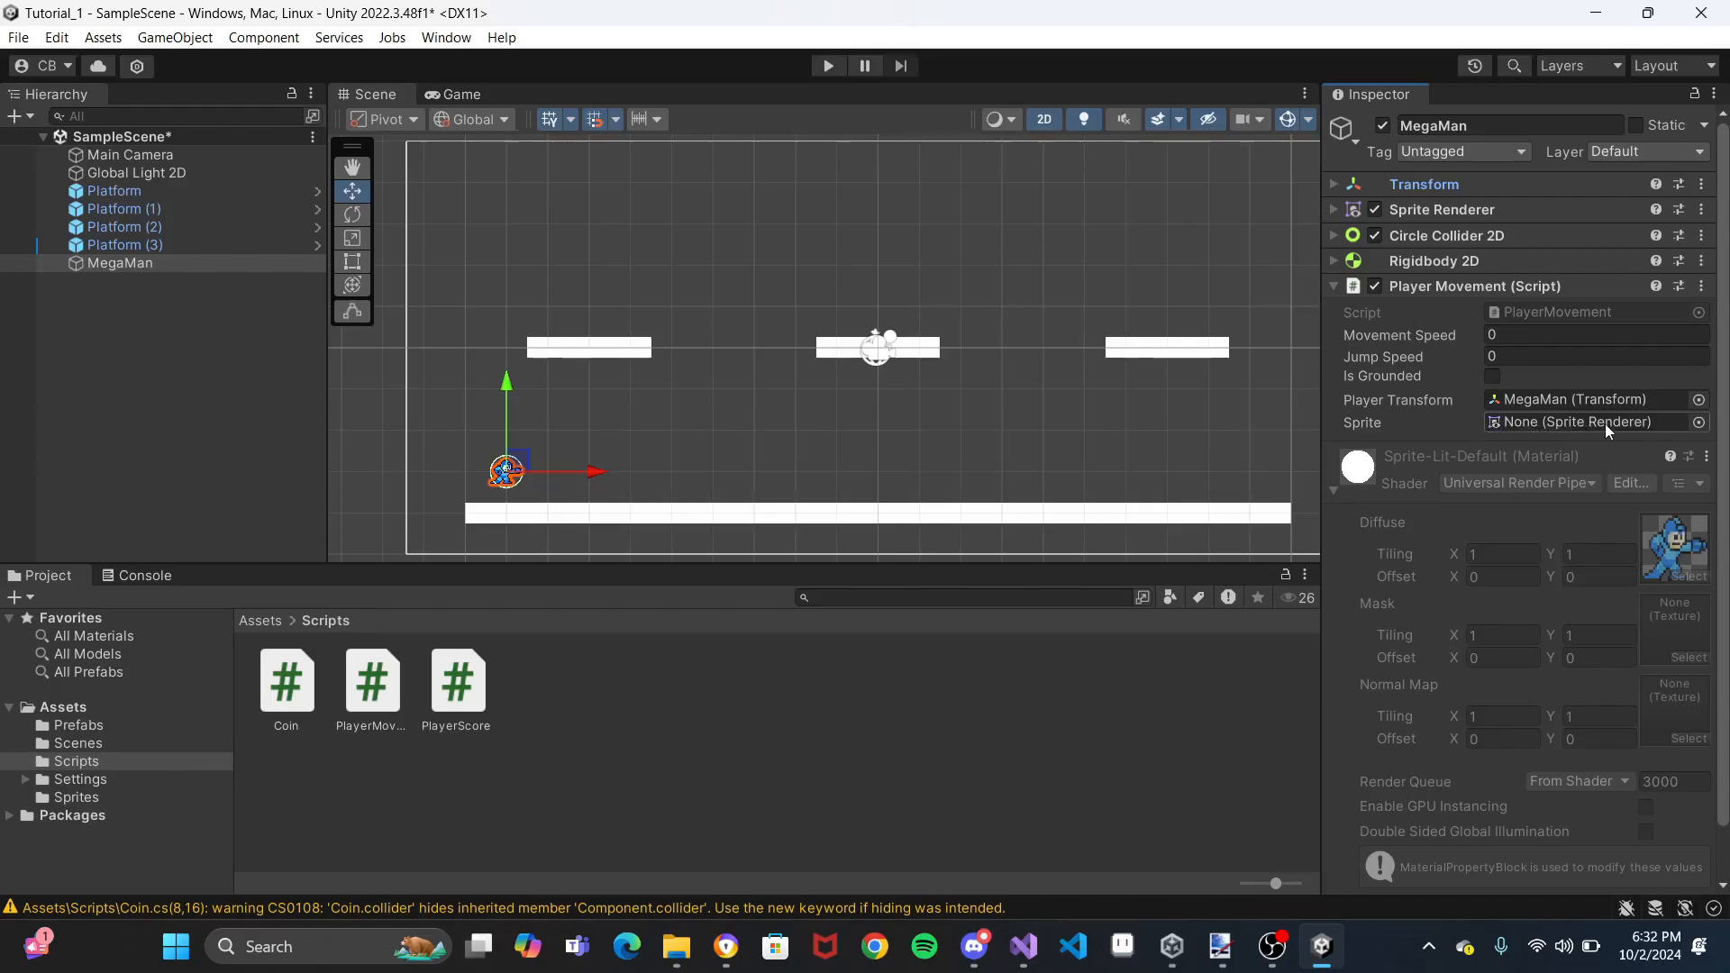
{"action": "left_click_drag", "start_coordinate": [1431, 208], "coordinate": [1539, 426]}
Set the Player Movement script's Movement Speed to 5 and Jump Speed to 500
{"action": "left_click", "coordinate": [1519, 334]}
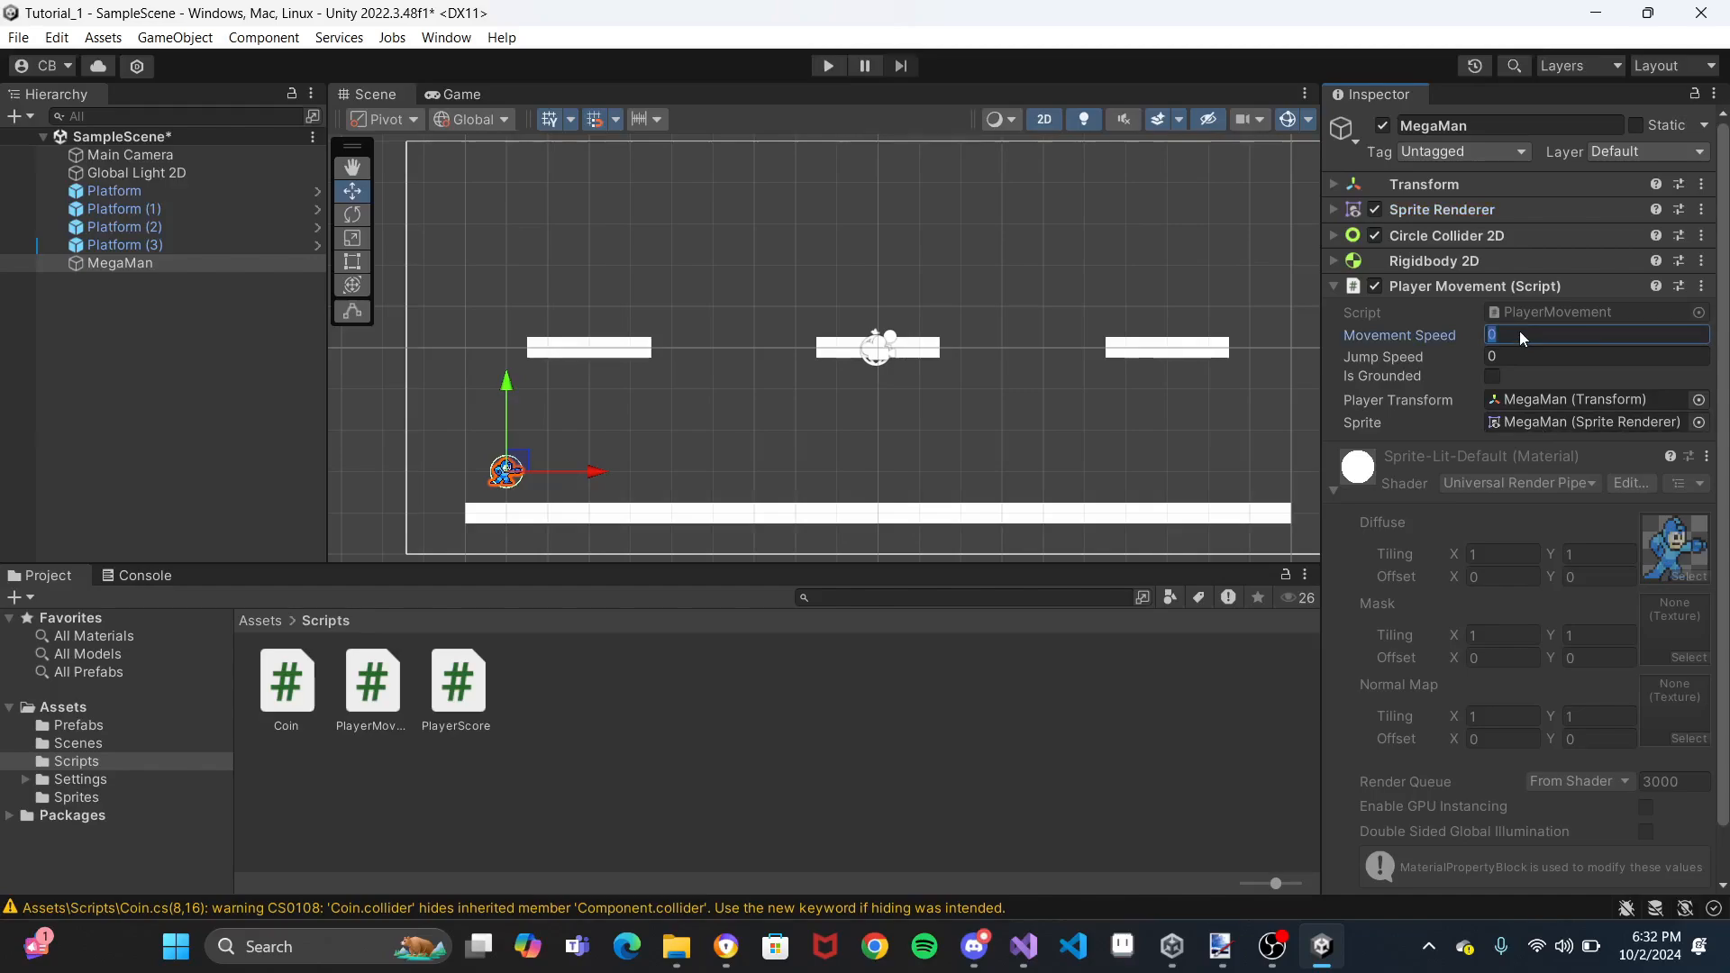
{"action": "left_click", "coordinate": [1530, 356]}
{"action": "type", "text": "1"}
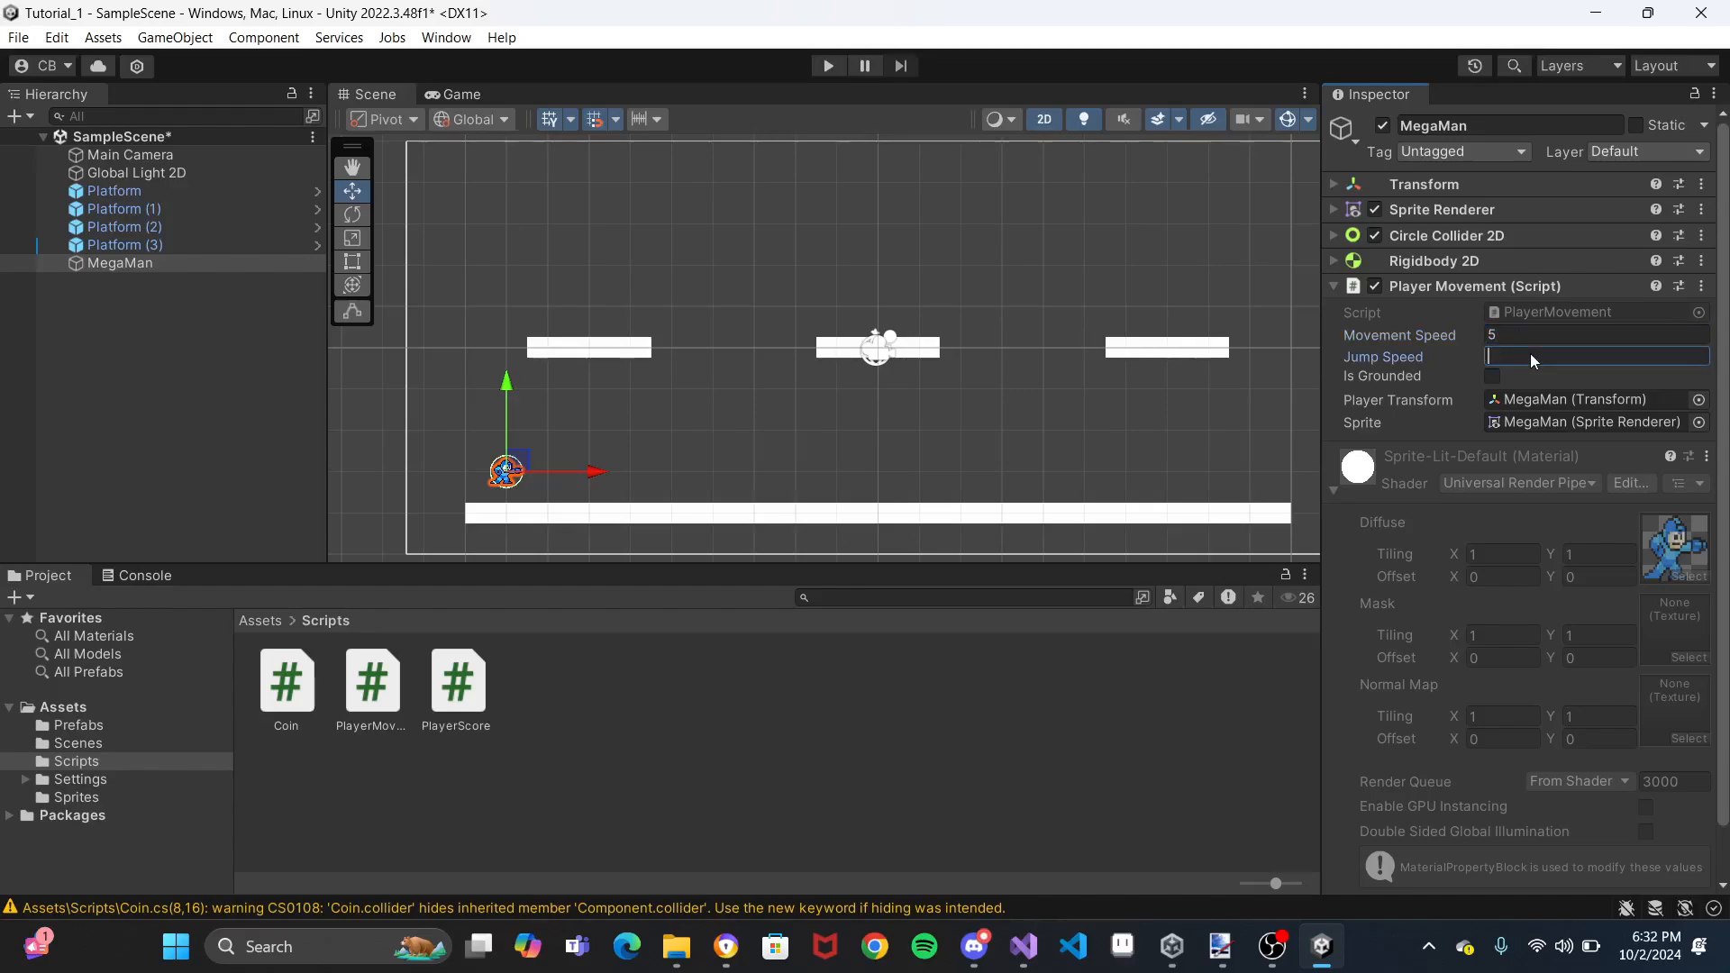
{"action": "left_click", "coordinate": [888, 468]}
Play-test the scene by moving MegaMan back and forth along the ground platform, and stop the game
{"action": "left_click", "coordinate": [828, 66]}
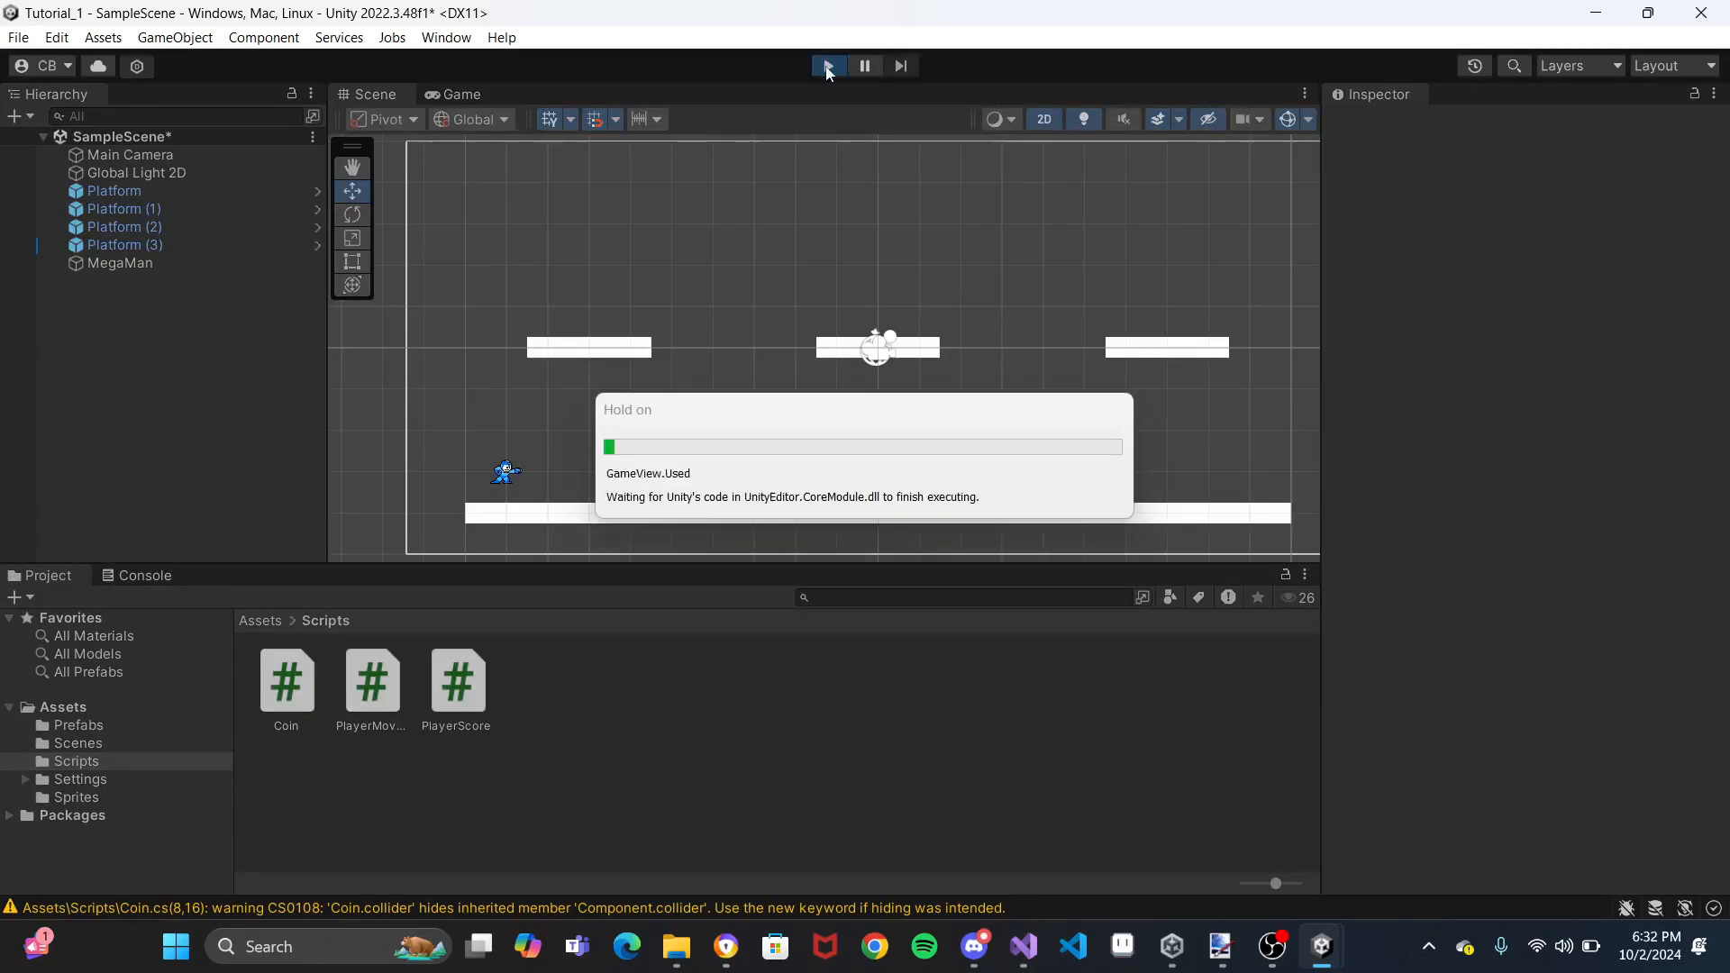
{"action": "key", "text": "Right"}
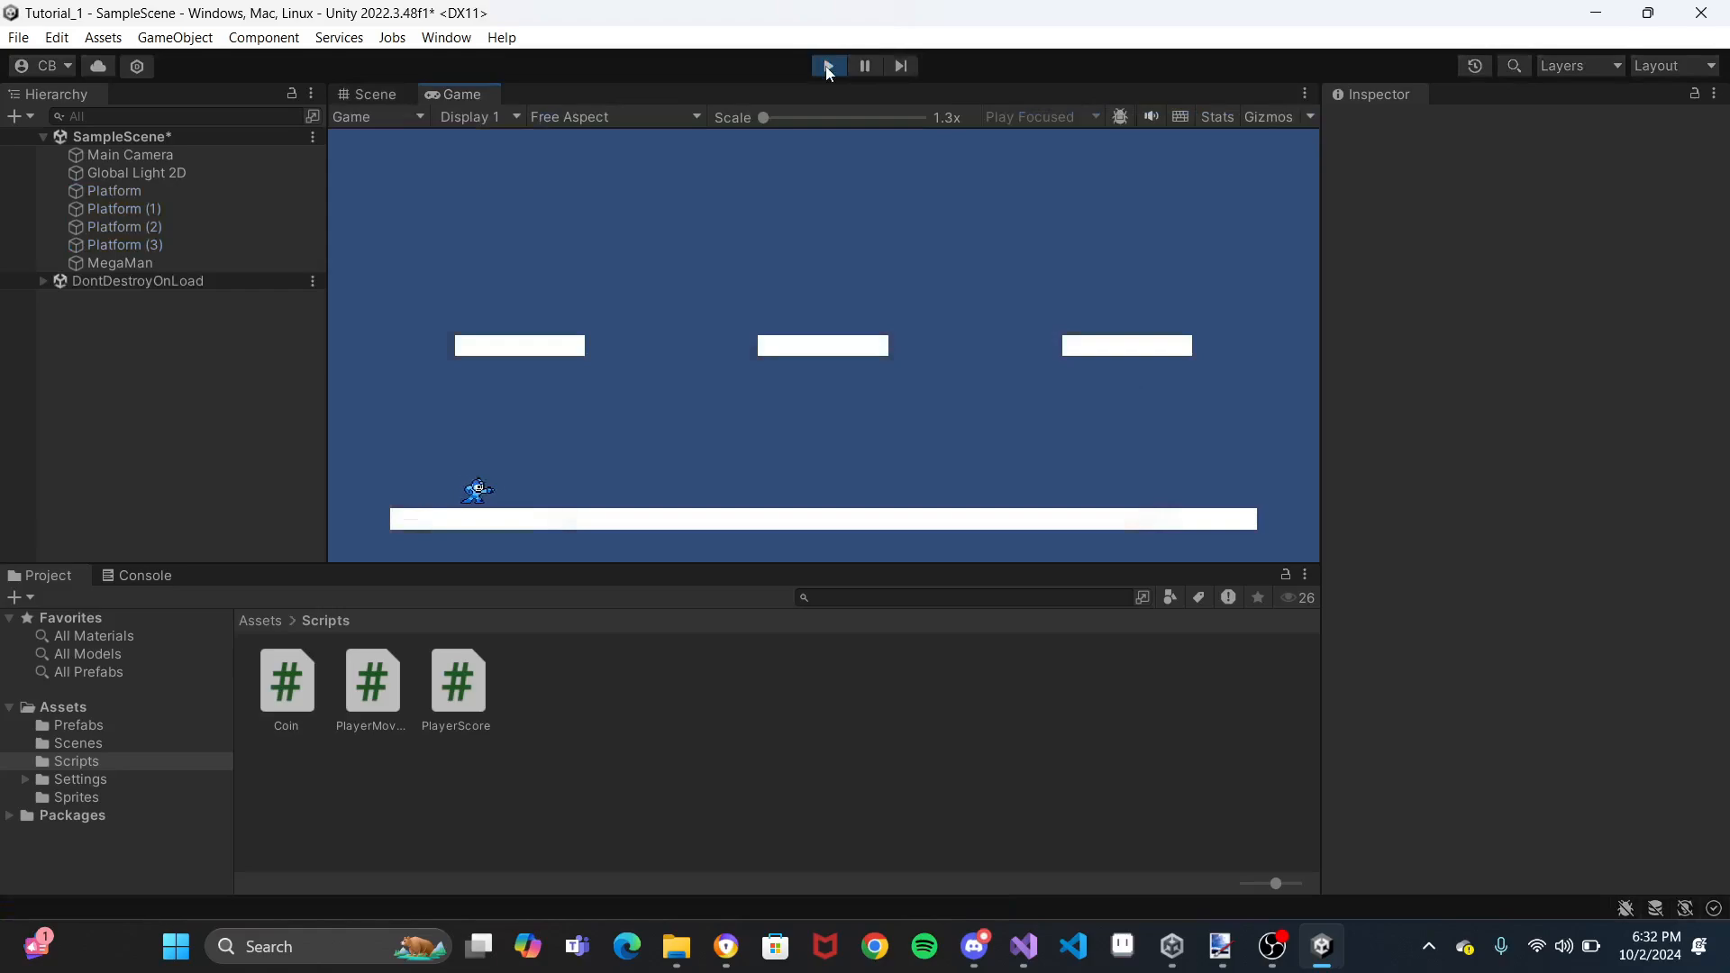
{"action": "key", "text": "Left"}
{"action": "key", "text": "Right"}
{"action": "key", "text": "Left"}
{"action": "key", "text": "Right"}
{"action": "key", "text": "Left"}
{"action": "key", "text": "Right"}
{"action": "key", "text": "Left"}
{"action": "key", "text": "Right"}
{"action": "key", "text": "Left"}
{"action": "key", "text": "Right"}
{"action": "key", "text": "Left"}
{"action": "key", "text": "Right"}
{"action": "key", "text": "Left"}
{"action": "key", "text": "Right"}
{"action": "key", "text": "Left"}
{"action": "key", "text": "Right"}
{"action": "key", "text": "Left"}
{"action": "key", "text": "Right"}
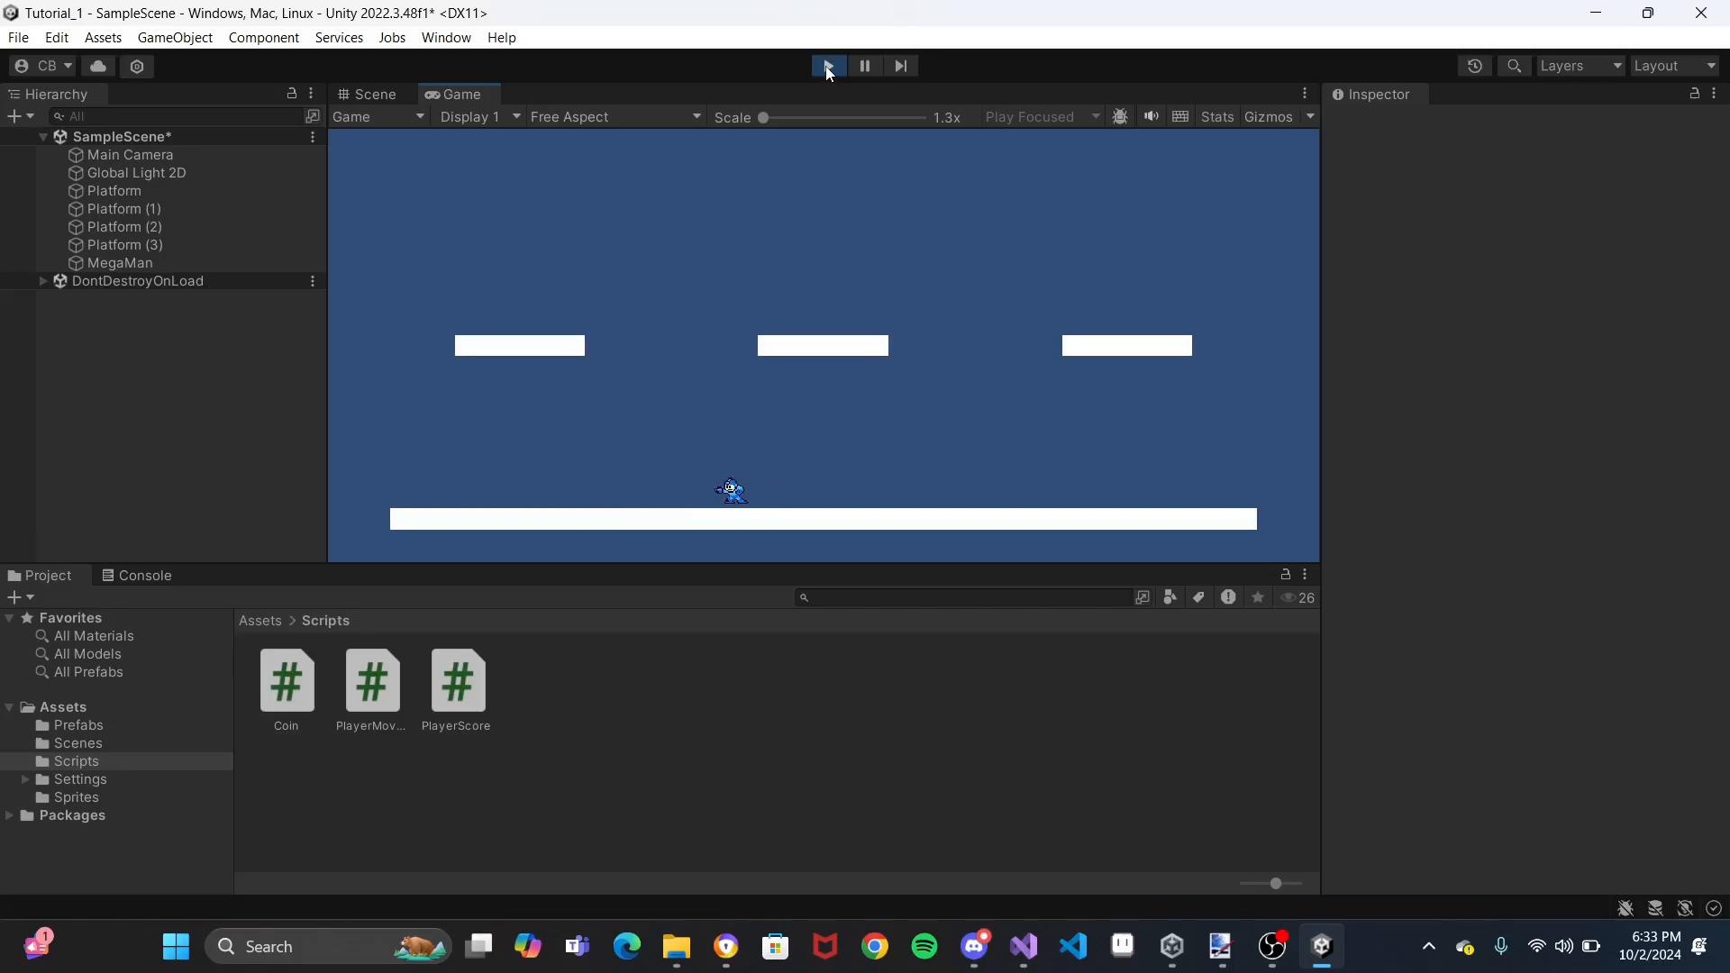
{"action": "key", "text": "Left"}
{"action": "left_click", "coordinate": [825, 66]}
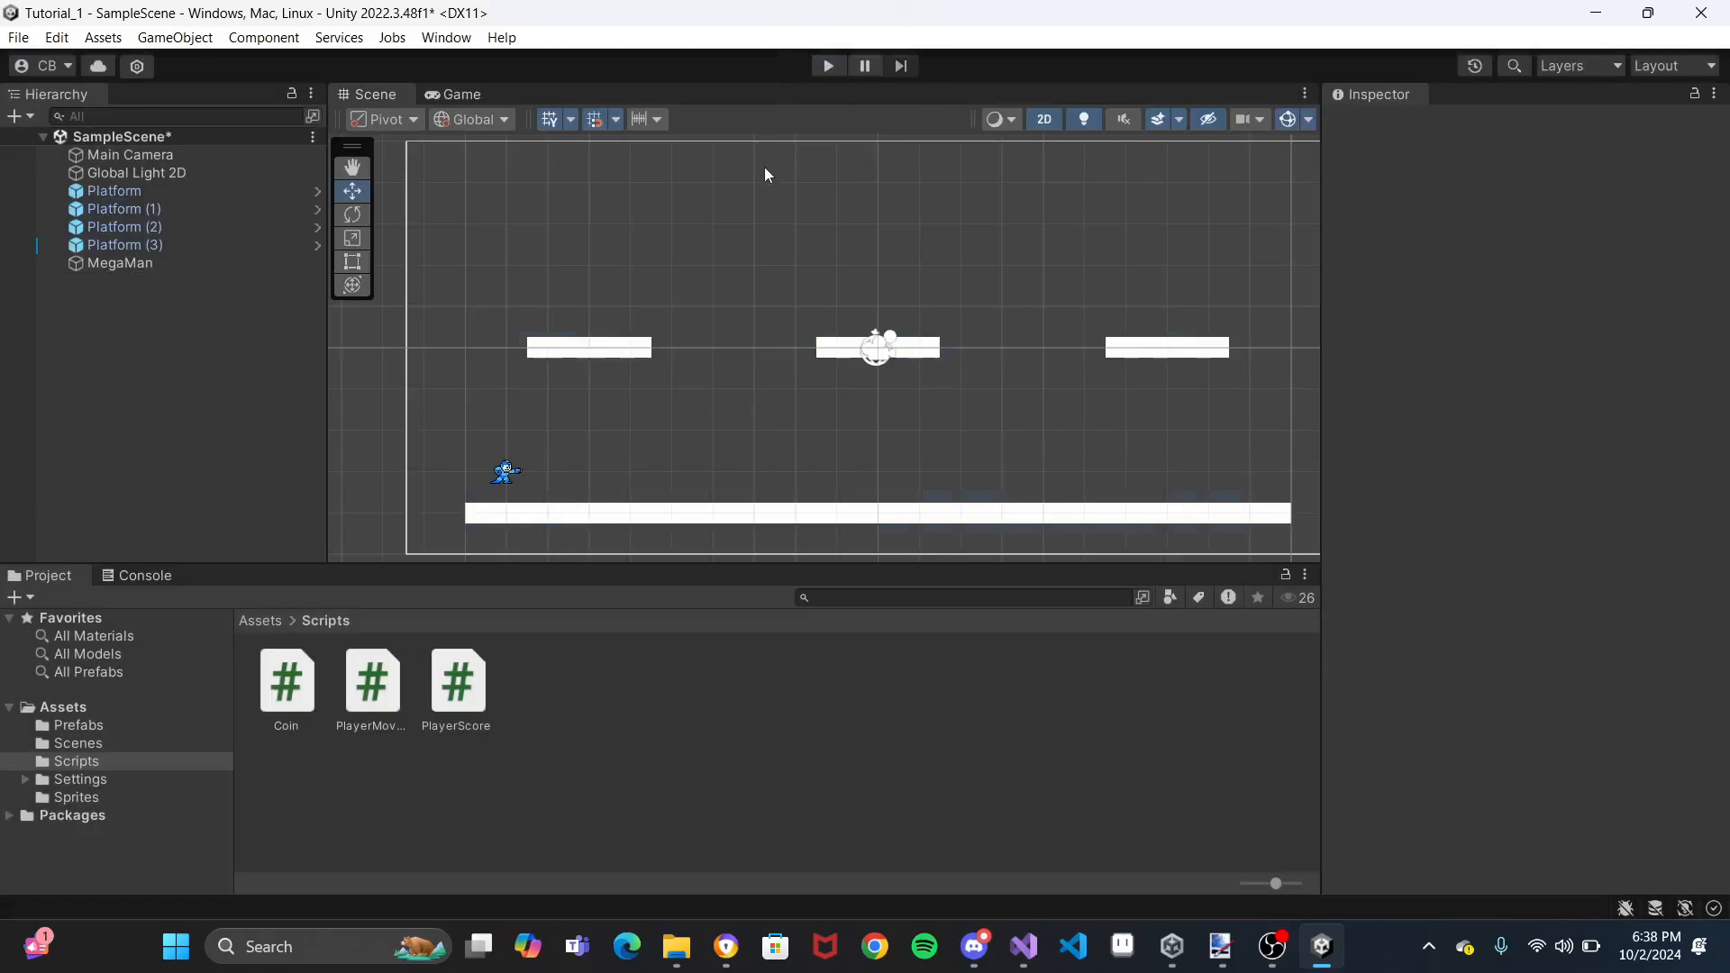
Run the game again and set MegaMan's Movement Speed to 50 during play
{"action": "left_click", "coordinate": [829, 66]}
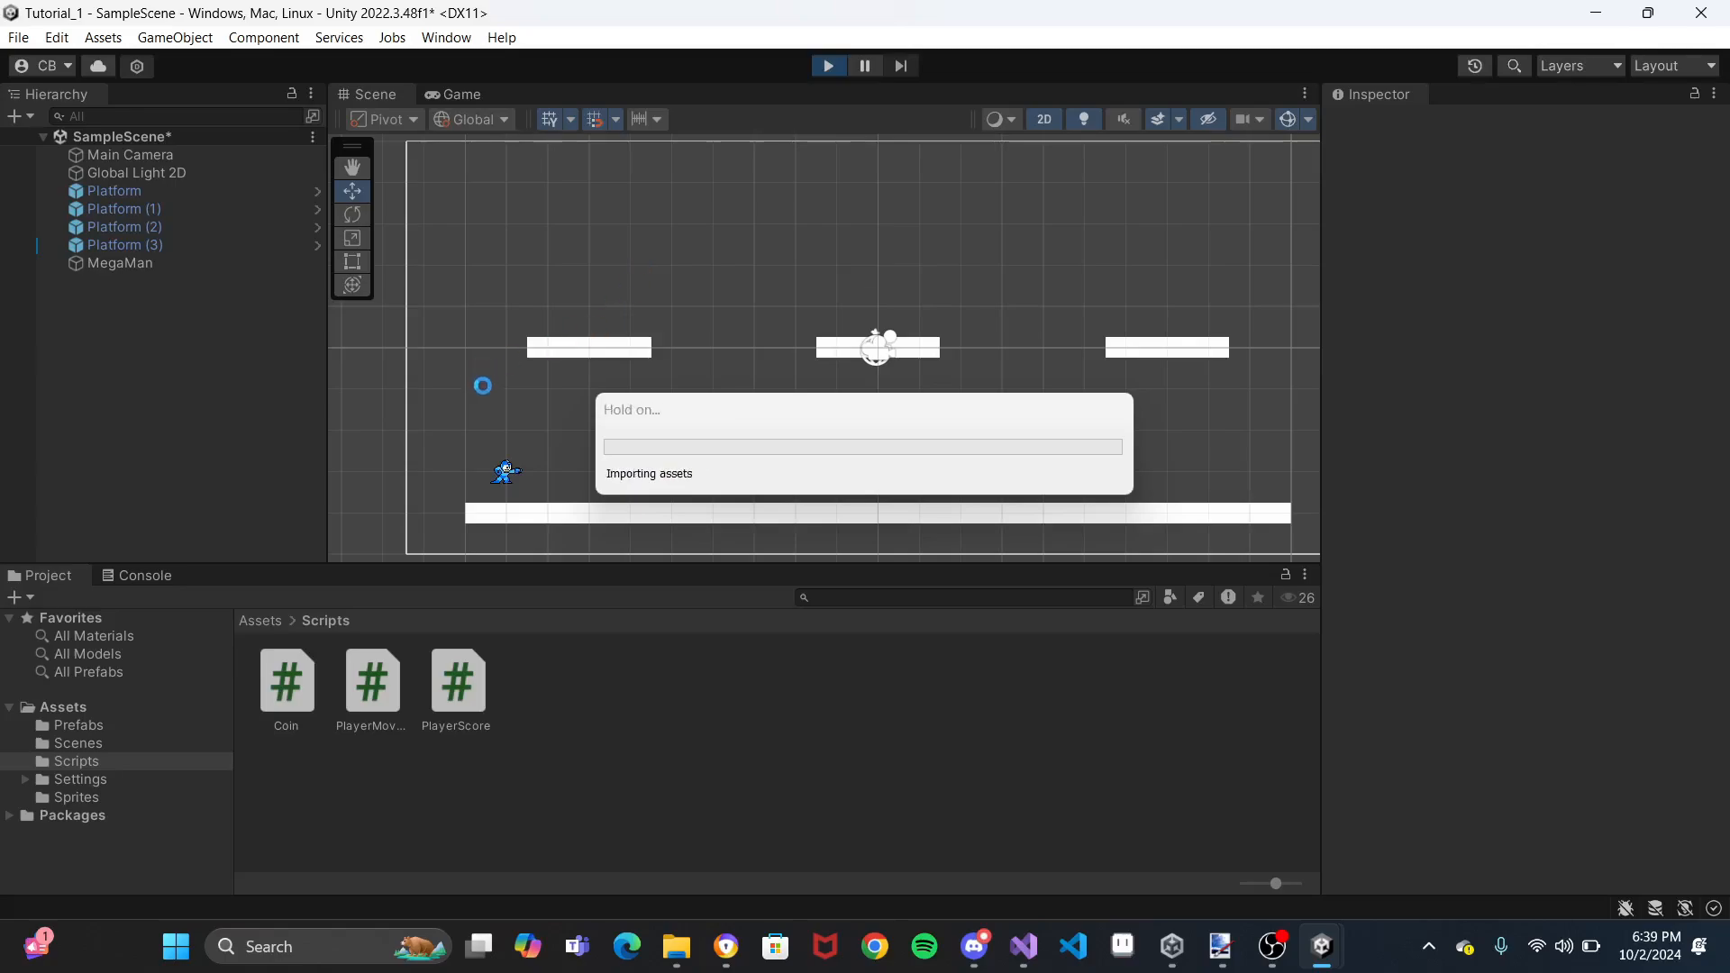
{"action": "key", "text": "d"}
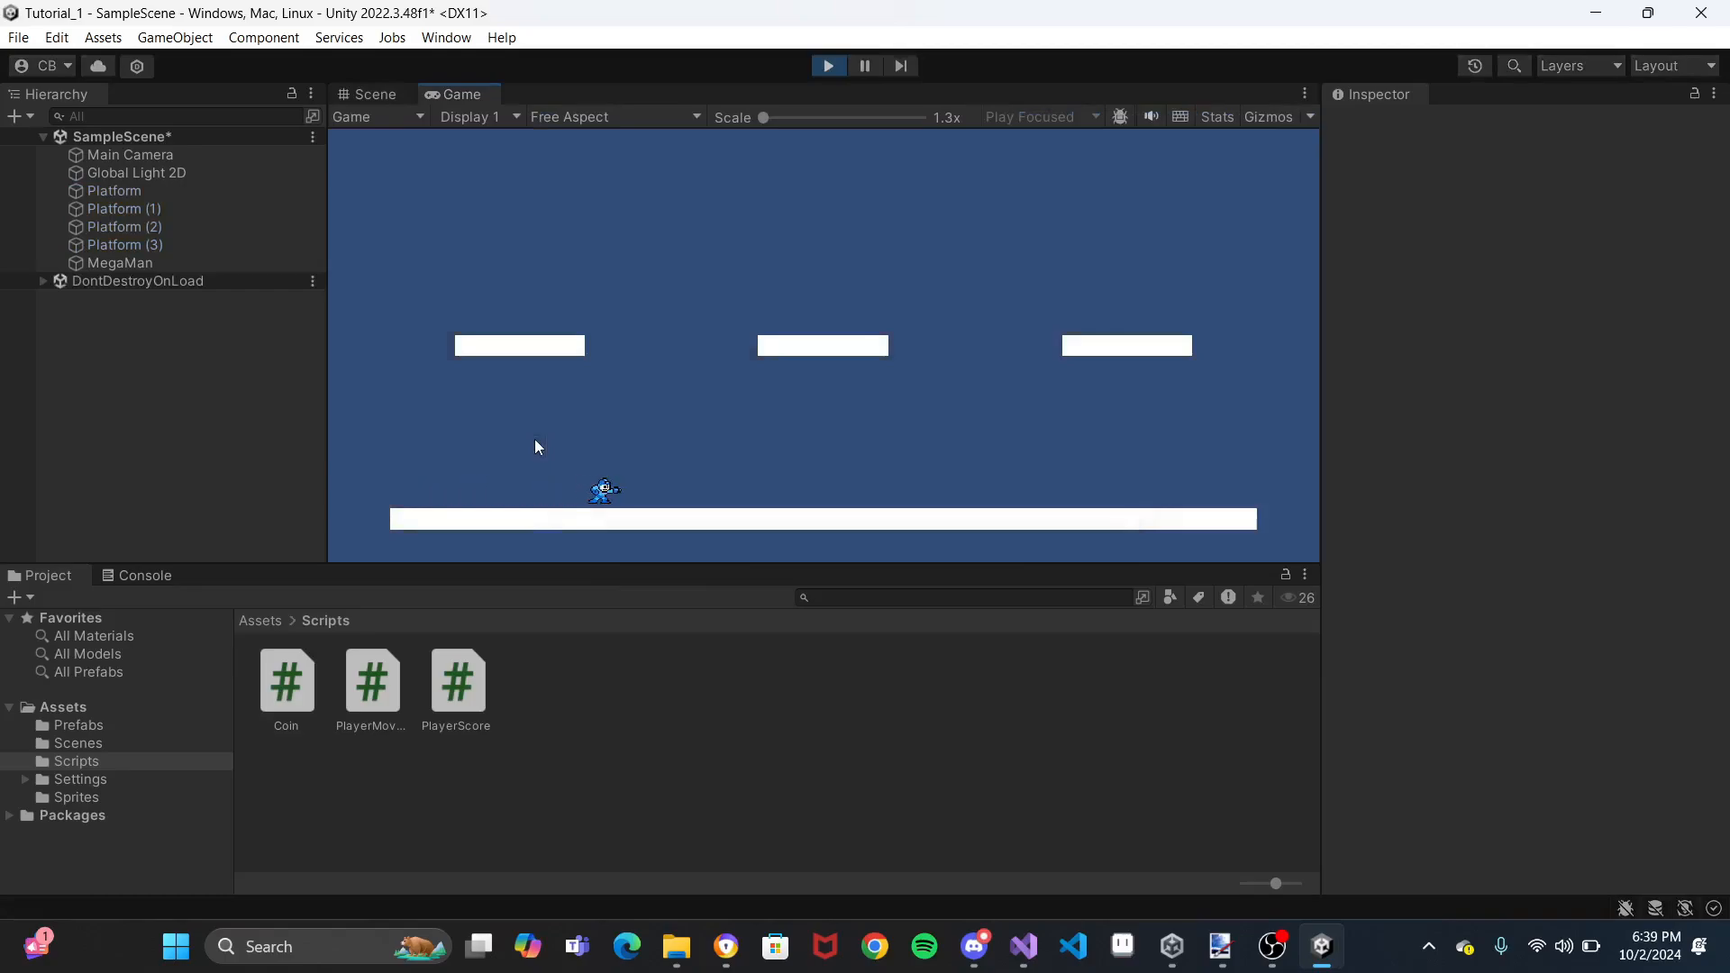
{"action": "left_click", "coordinate": [130, 261]}
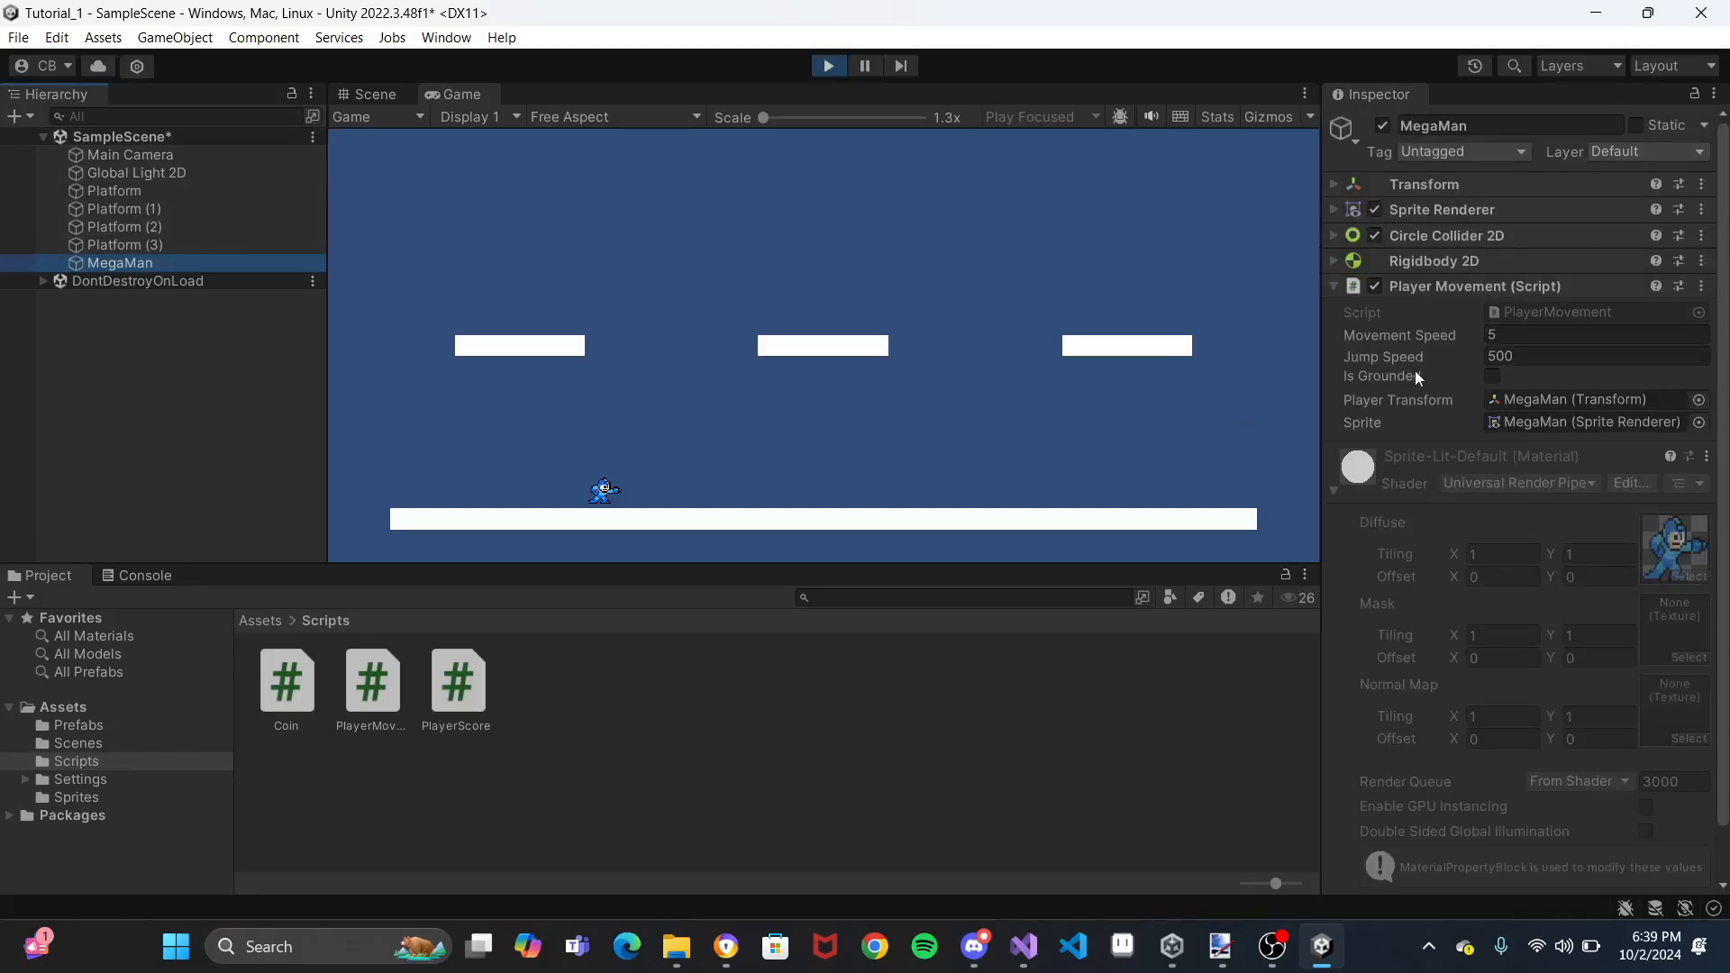
{"action": "left_click", "coordinate": [1502, 336]}
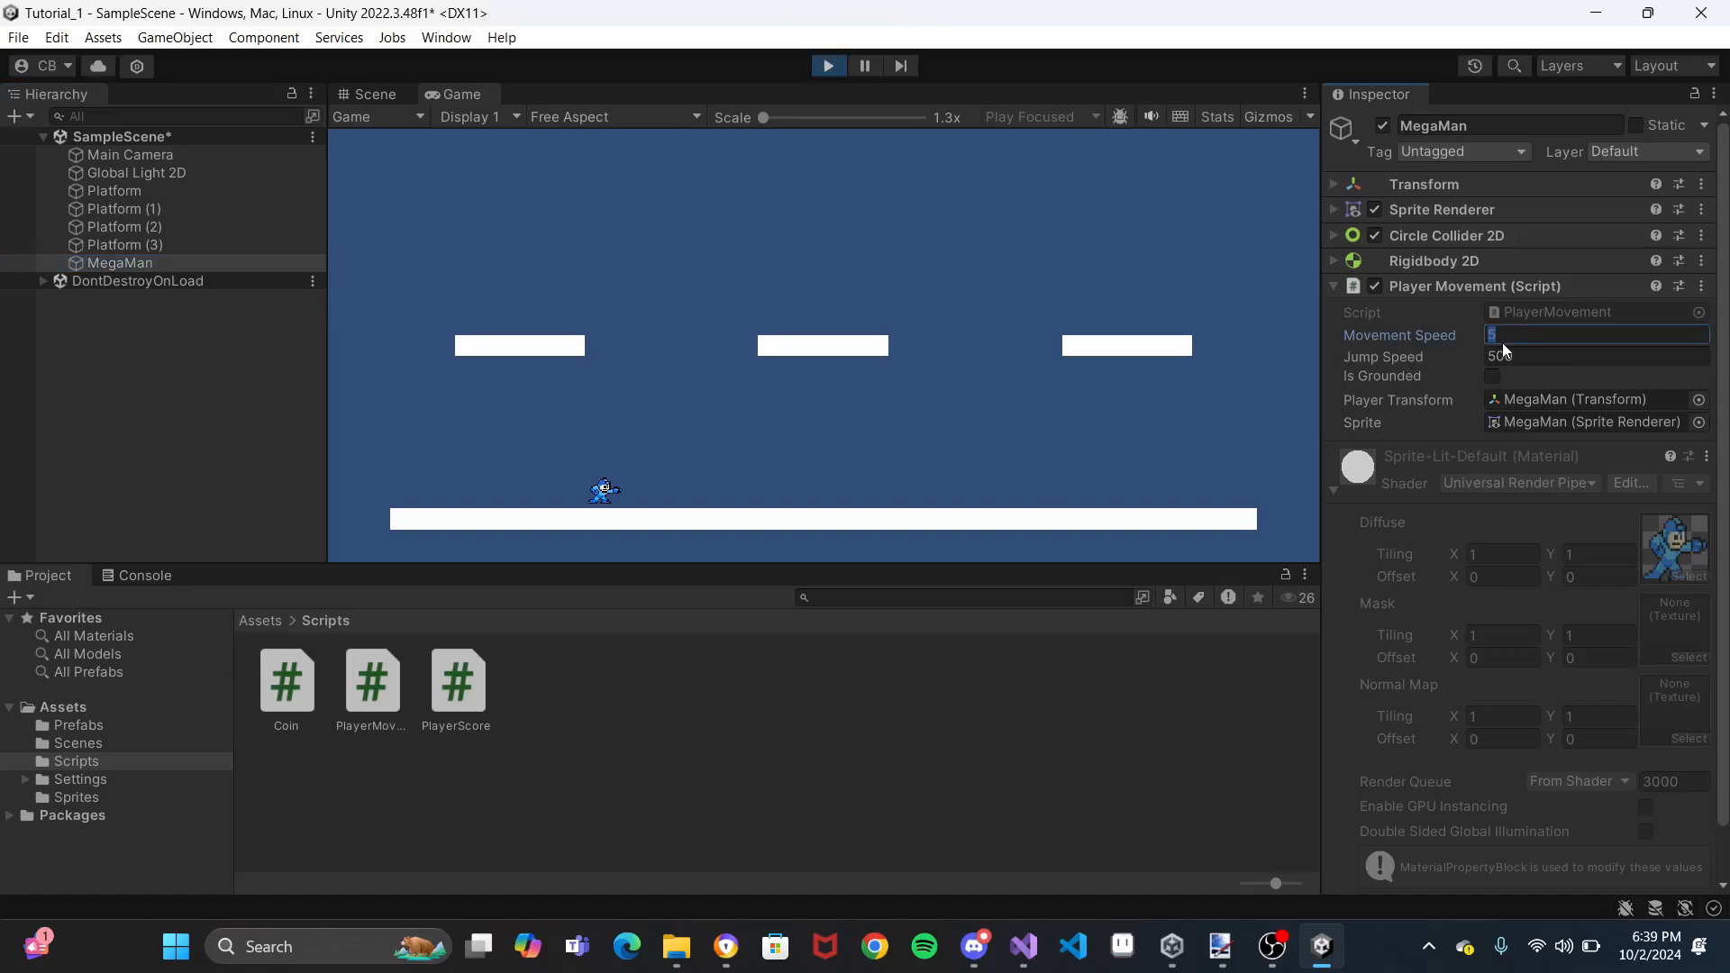
{"action": "left_click", "coordinate": [923, 447]}
Test the faster movement by running MegaMan left and right across the ground platform, and exit play mode
{"action": "key", "text": "d"}
{"action": "key", "text": "a"}
{"action": "key", "text": "d"}
{"action": "key", "text": "a"}
{"action": "key", "text": "d"}
{"action": "key", "text": "a"}
{"action": "key", "text": "d"}
{"action": "key", "text": "a"}
{"action": "key", "text": "d"}
{"action": "key", "text": "a"}
{"action": "key", "text": "d"}
{"action": "key", "text": "d"}
{"action": "key", "text": "a"}
{"action": "key", "text": "d"}
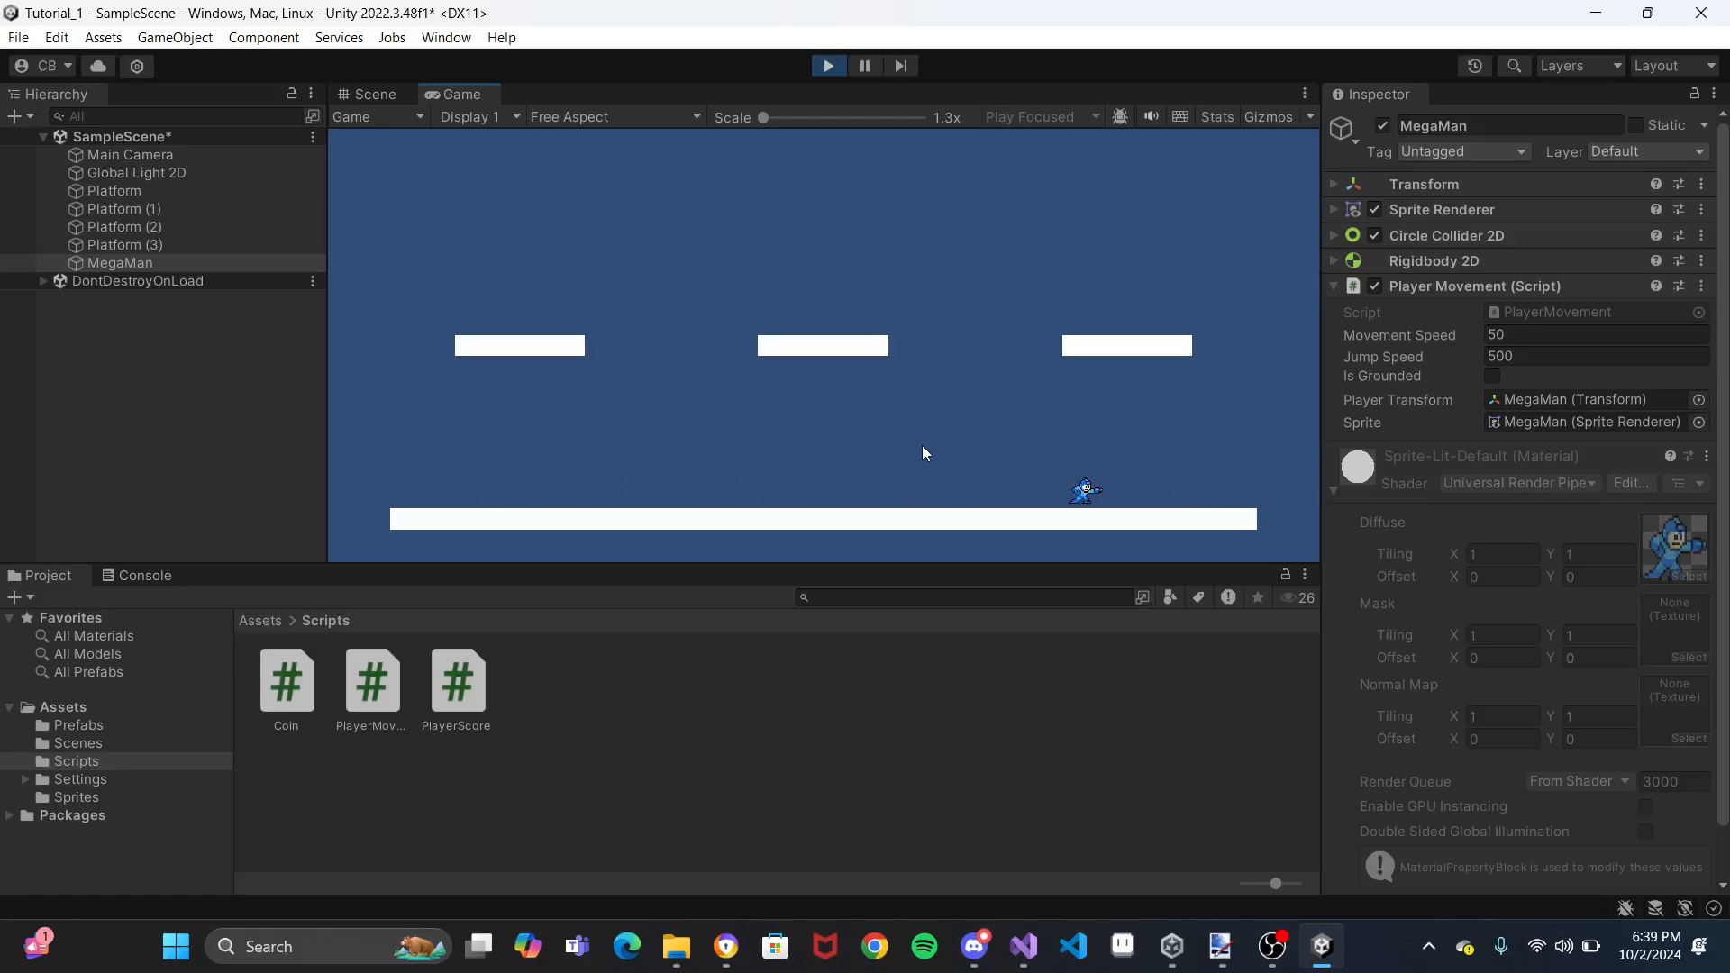
{"action": "left_click", "coordinate": [828, 65]}
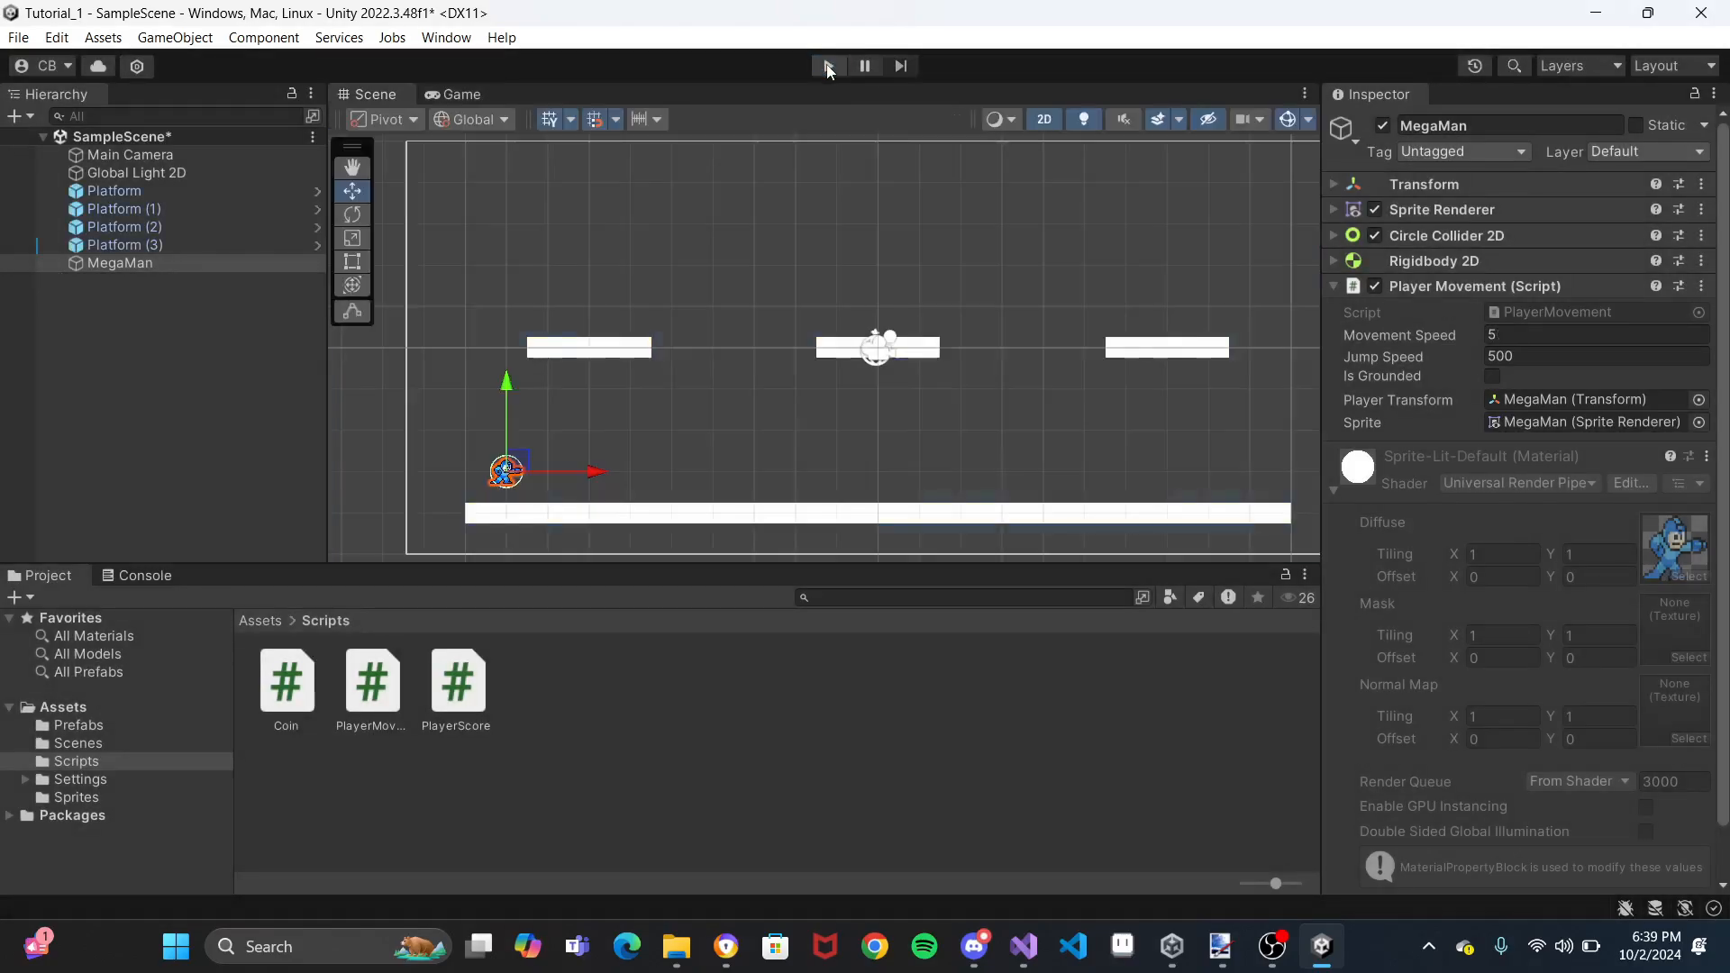
Set MegaMan's Movement Speed to 5 in edit mode, save the scene and deselect the player
{"action": "left_click", "coordinate": [1525, 333]}
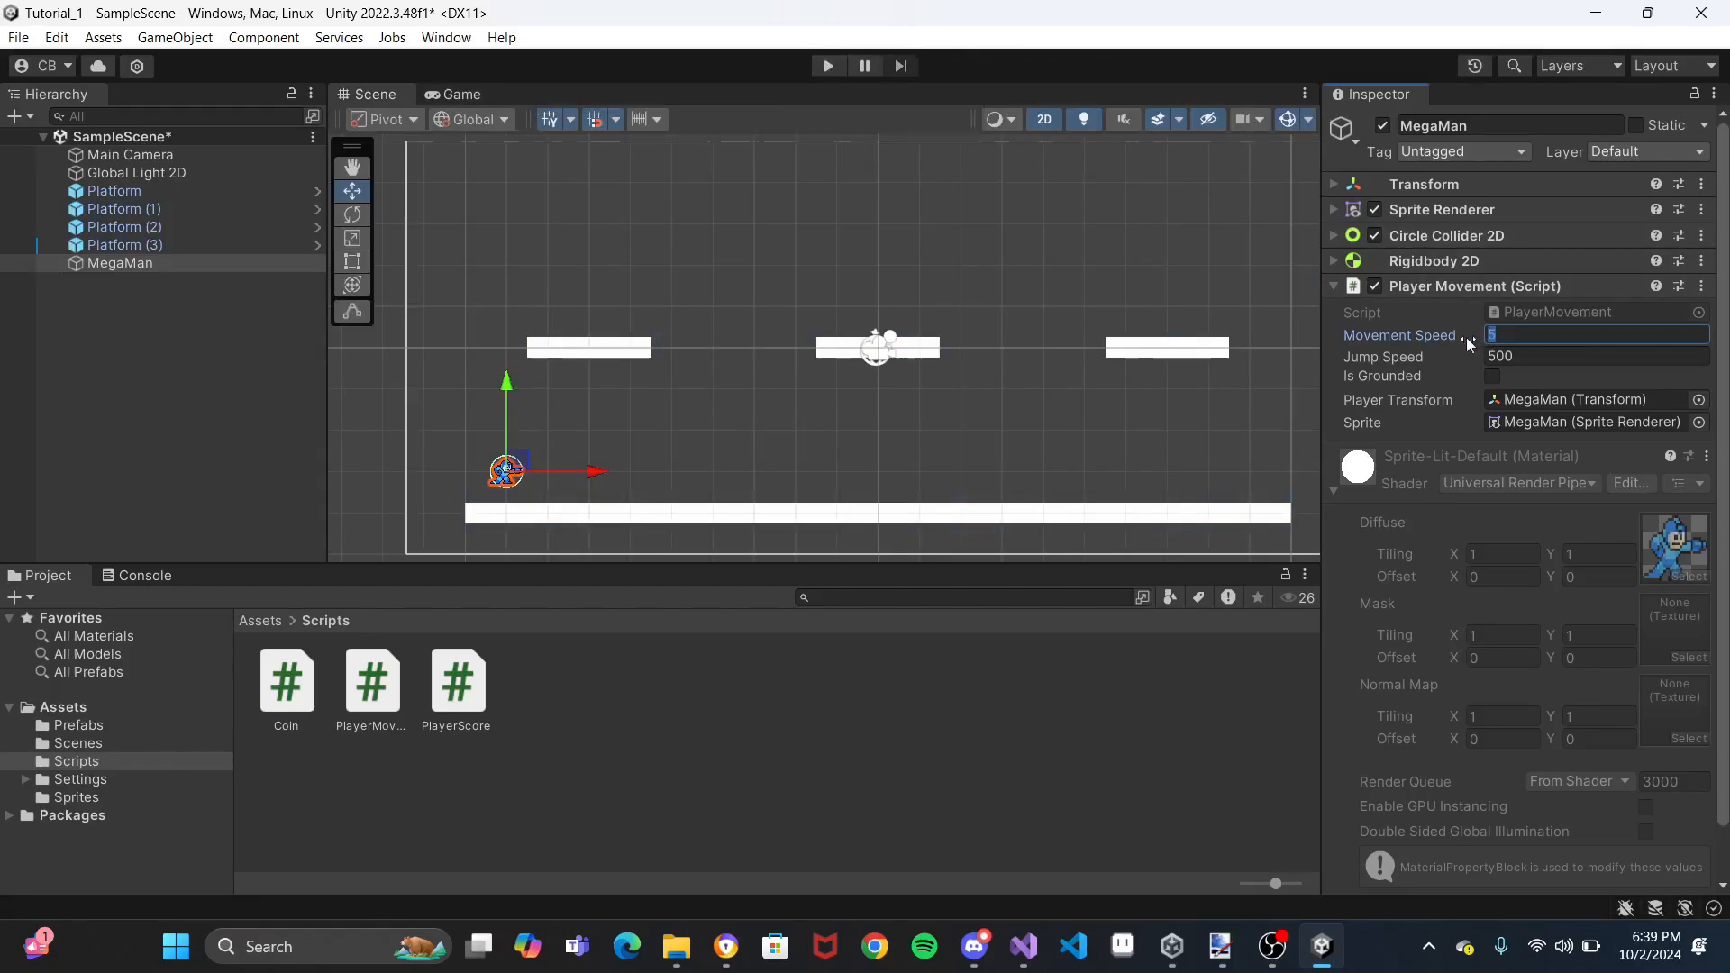
{"action": "type", "text": "5"}
{"action": "key", "text": "ctrl+s"}
{"action": "left_click", "coordinate": [145, 344]}
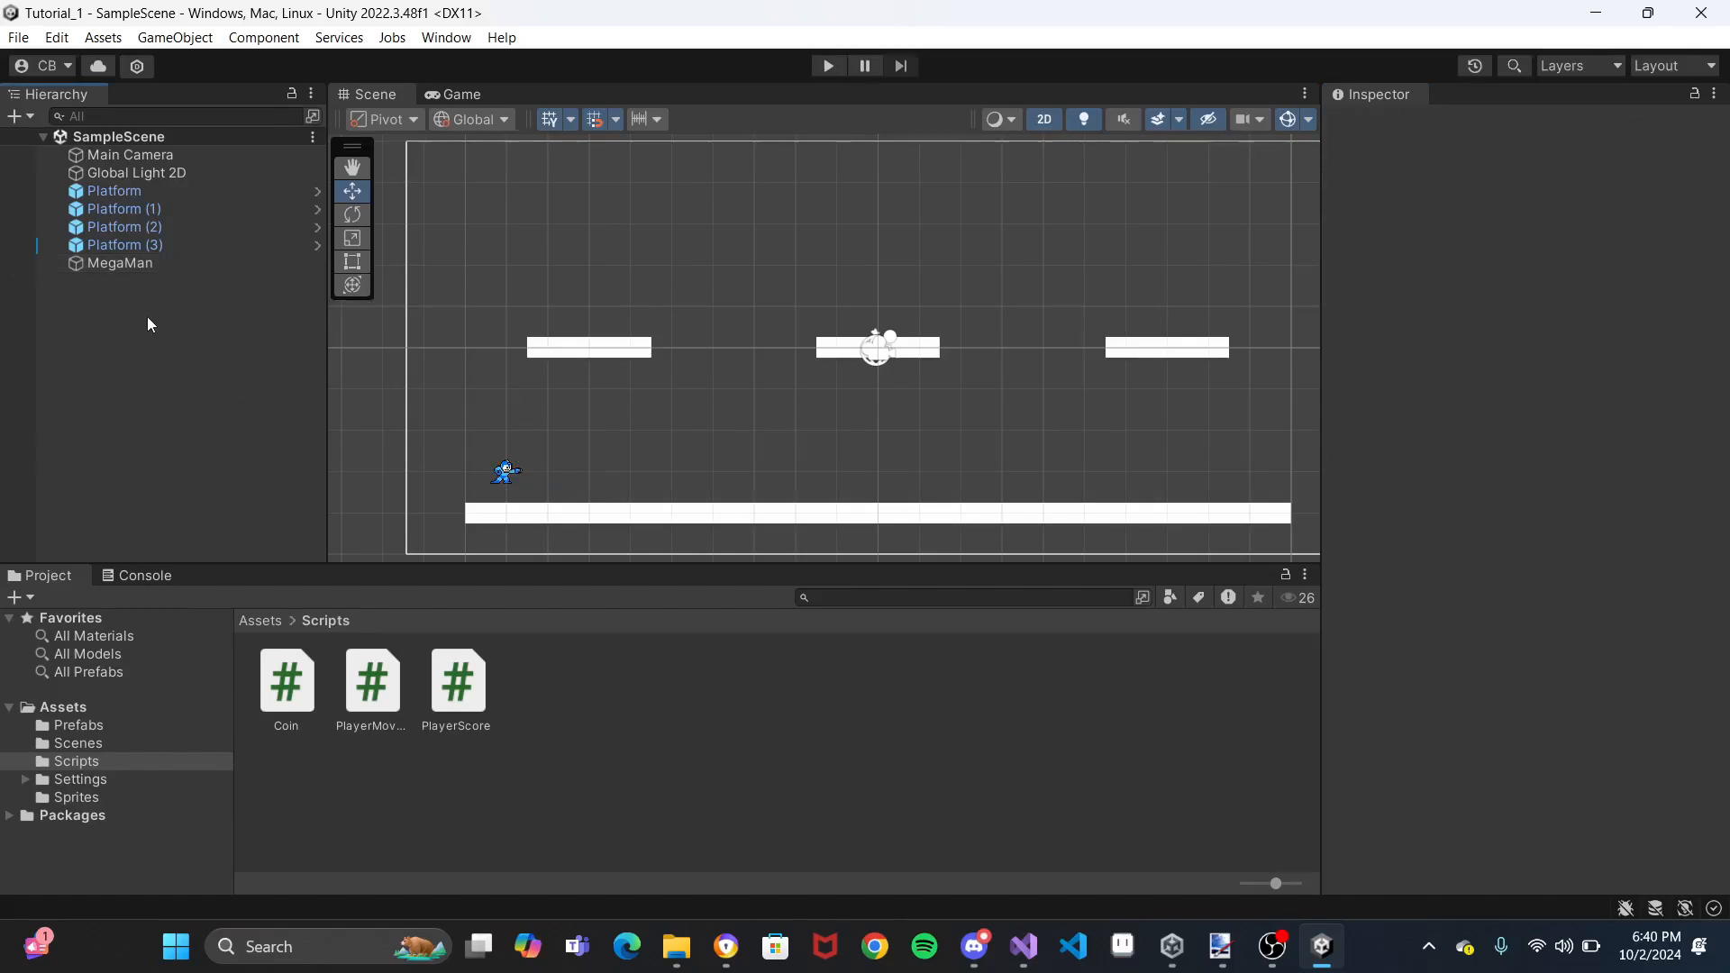
Open the PlayerMovement script from the Scripts folder in Visual Studio
{"action": "right_click", "coordinate": [148, 317]}
{"action": "left_click", "coordinate": [83, 409]}
{"action": "left_click", "coordinate": [382, 706]}
{"action": "double_click", "coordinate": [382, 706]}
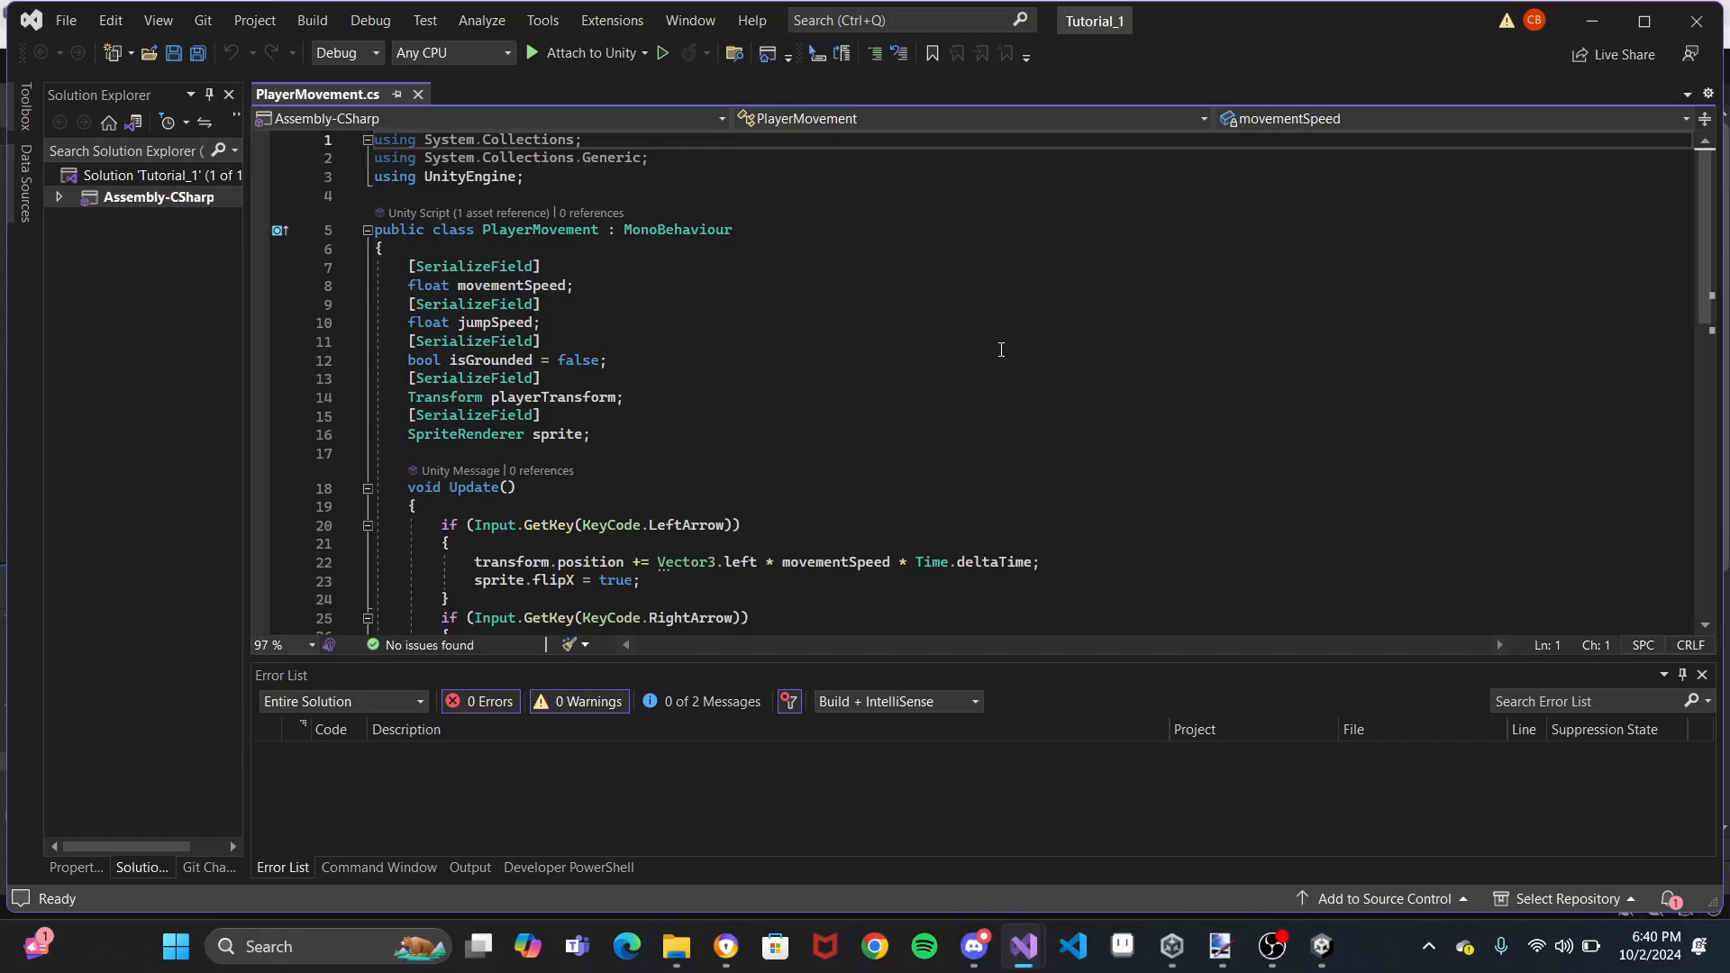
Look through the PlayerMovement script, examining its using directives and the class declaration that inherits from MonoBehaviour
{"action": "scroll", "coordinate": [1000, 349], "scroll_direction": "down", "scroll_amount": 6}
{"action": "scroll", "coordinate": [1000, 349], "scroll_direction": "up", "scroll_amount": 6}
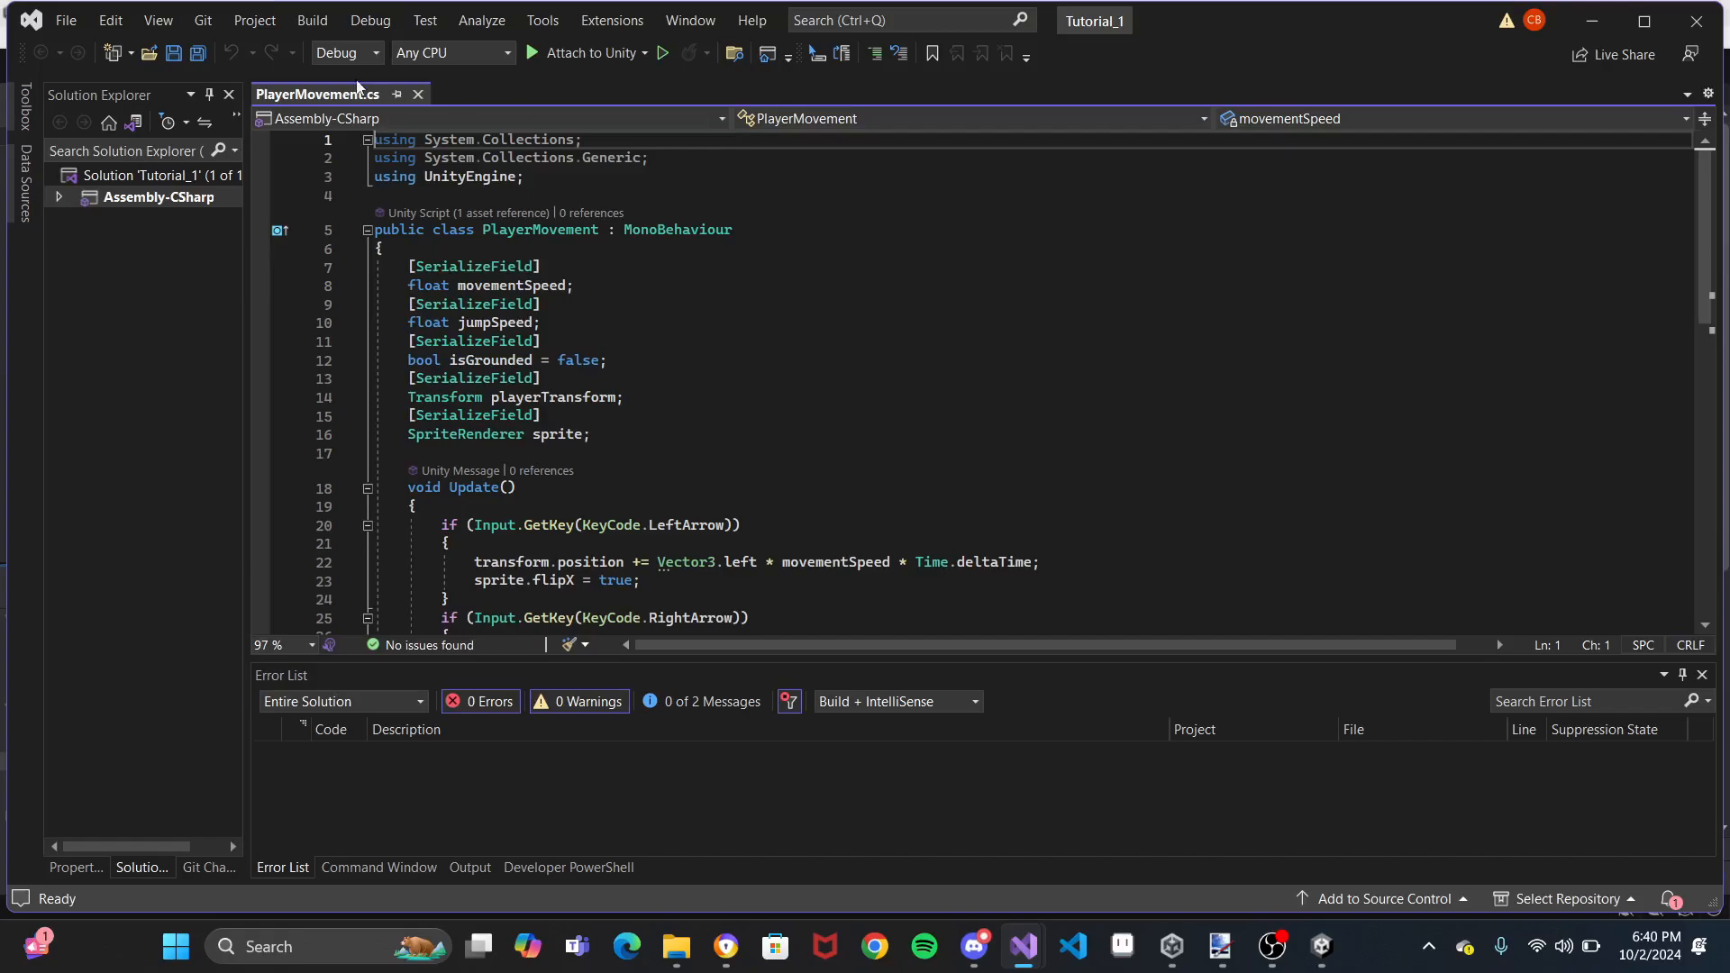
{"action": "left_click", "coordinate": [562, 170]}
{"action": "left_click_drag", "start_coordinate": [561, 170], "coordinate": [356, 144]}
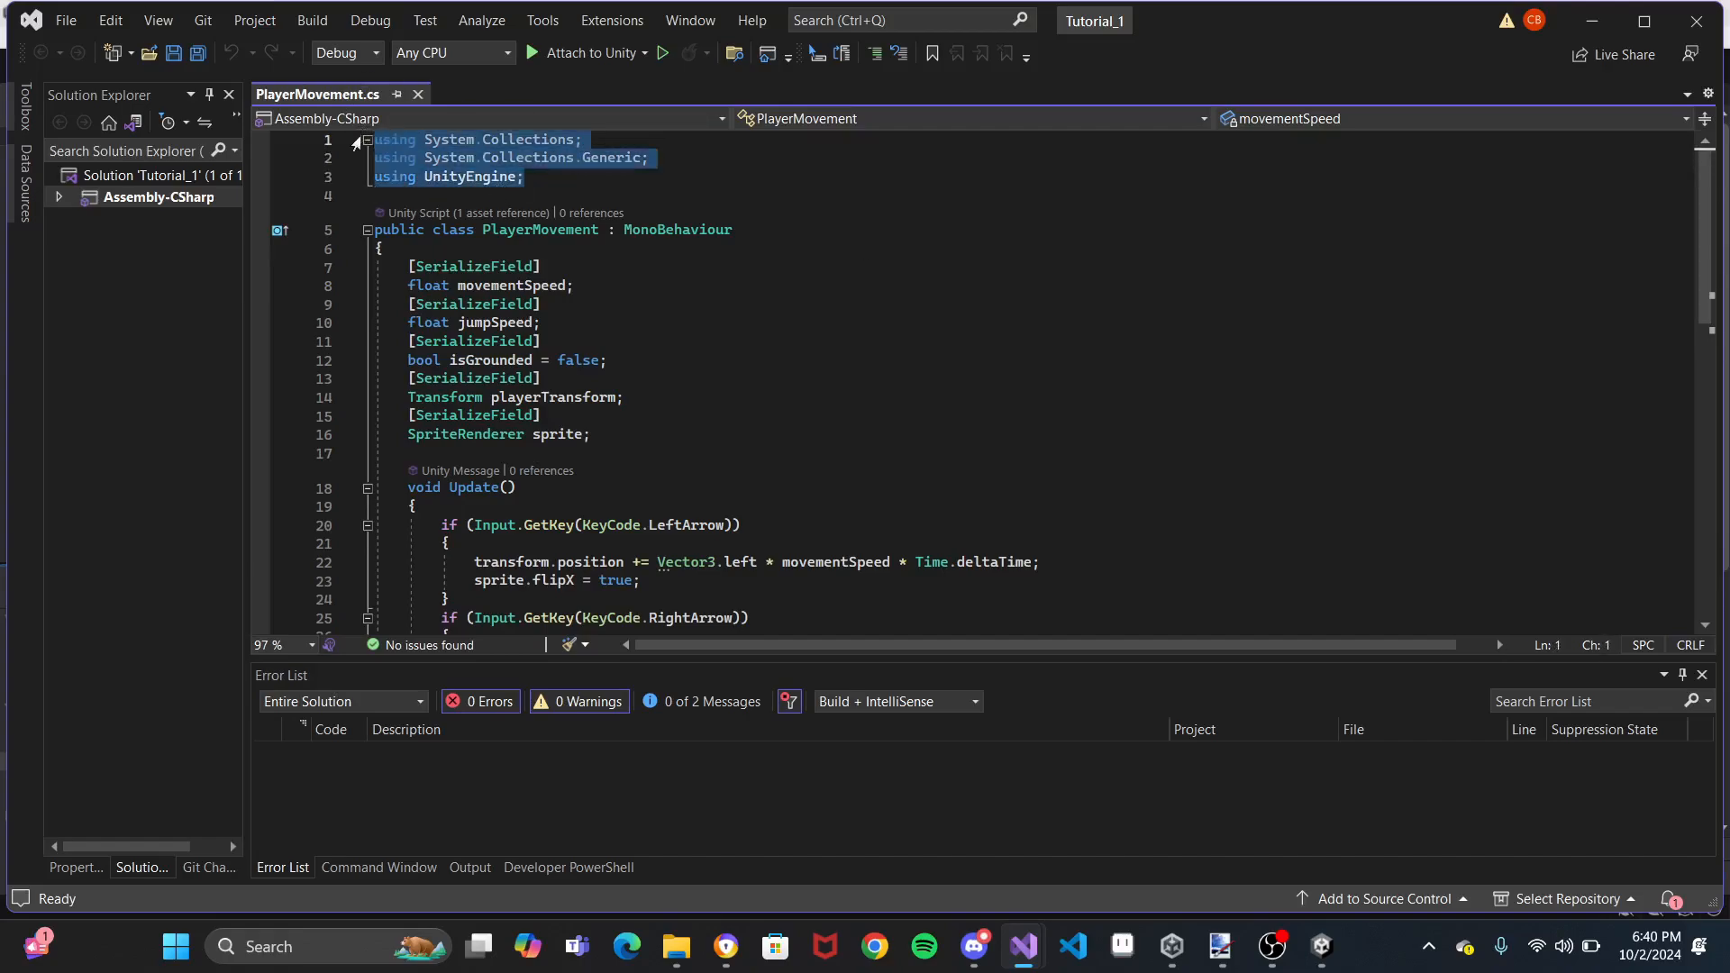
{"action": "left_click", "coordinate": [553, 179]}
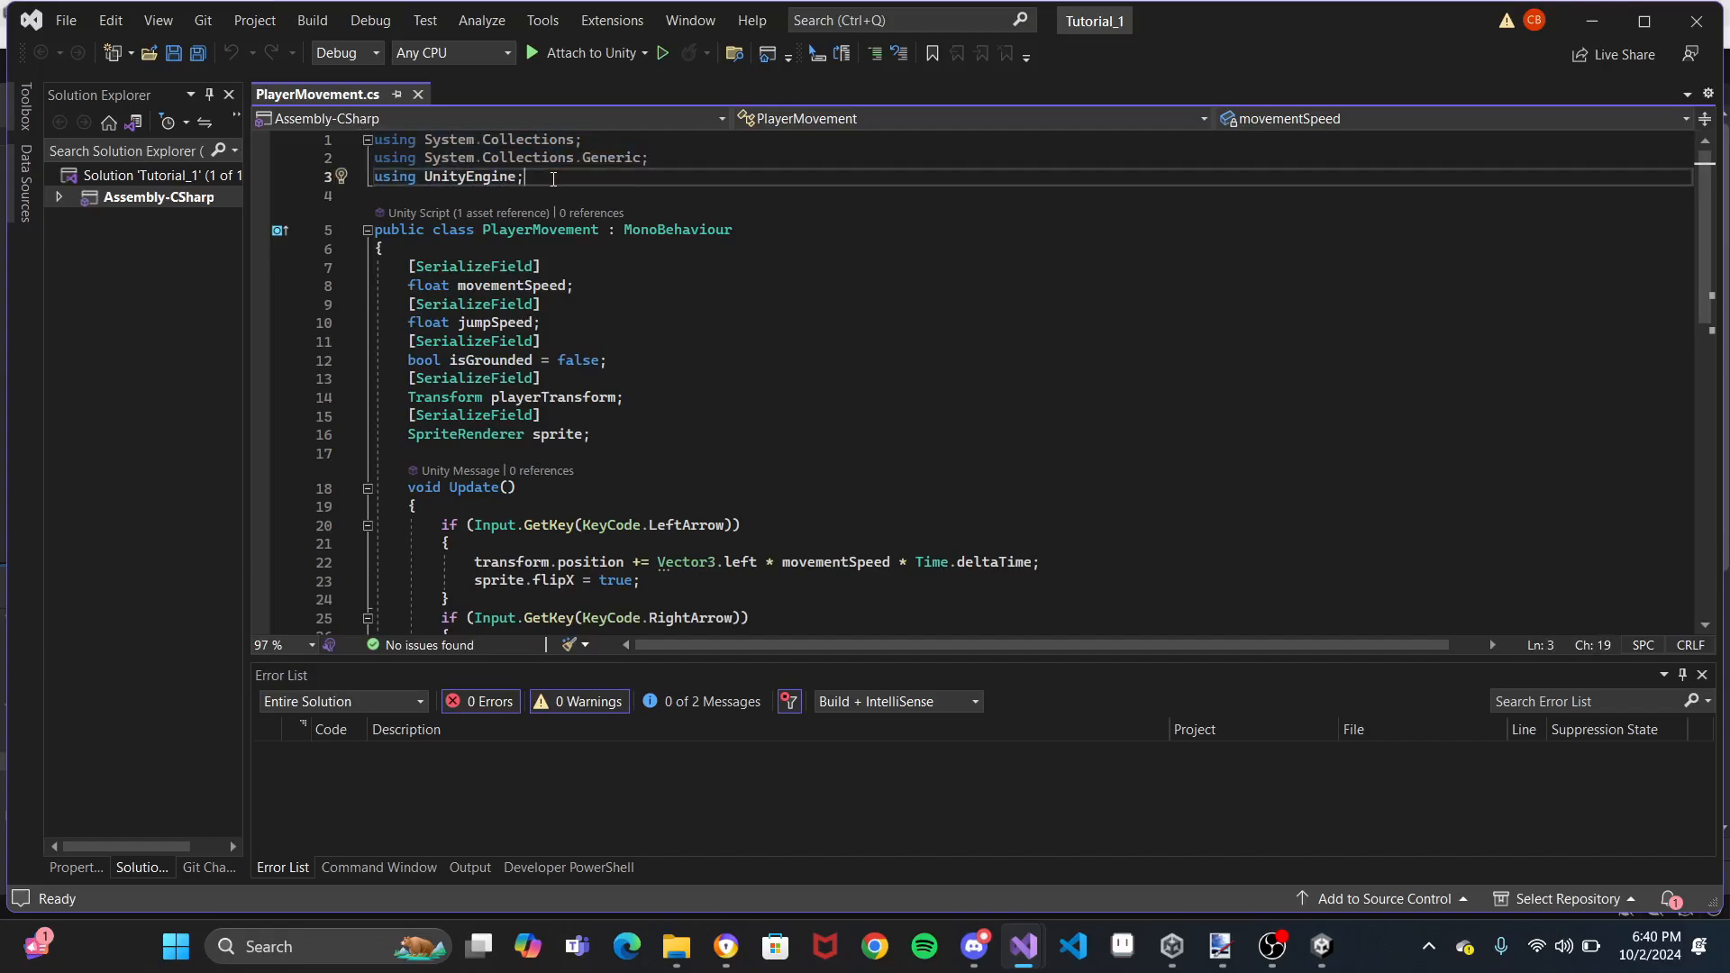
{"action": "left_click_drag", "start_coordinate": [554, 178], "coordinate": [355, 147]}
{"action": "left_click", "coordinate": [679, 305]}
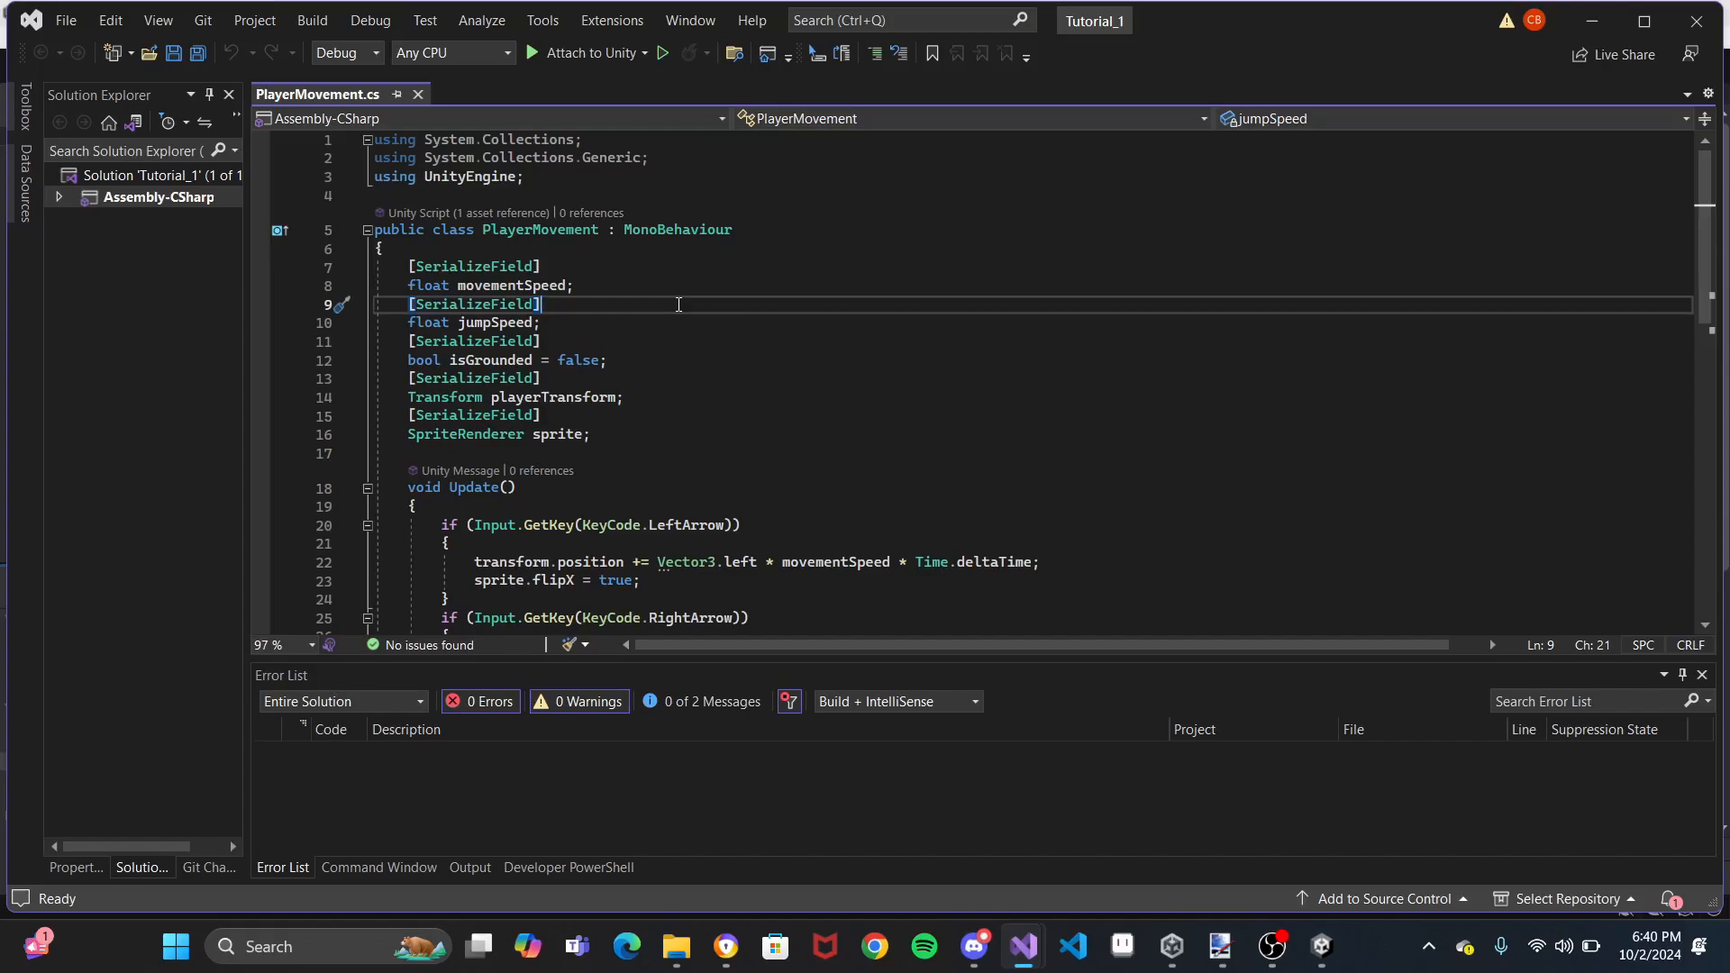
{"action": "left_click", "coordinate": [726, 278]}
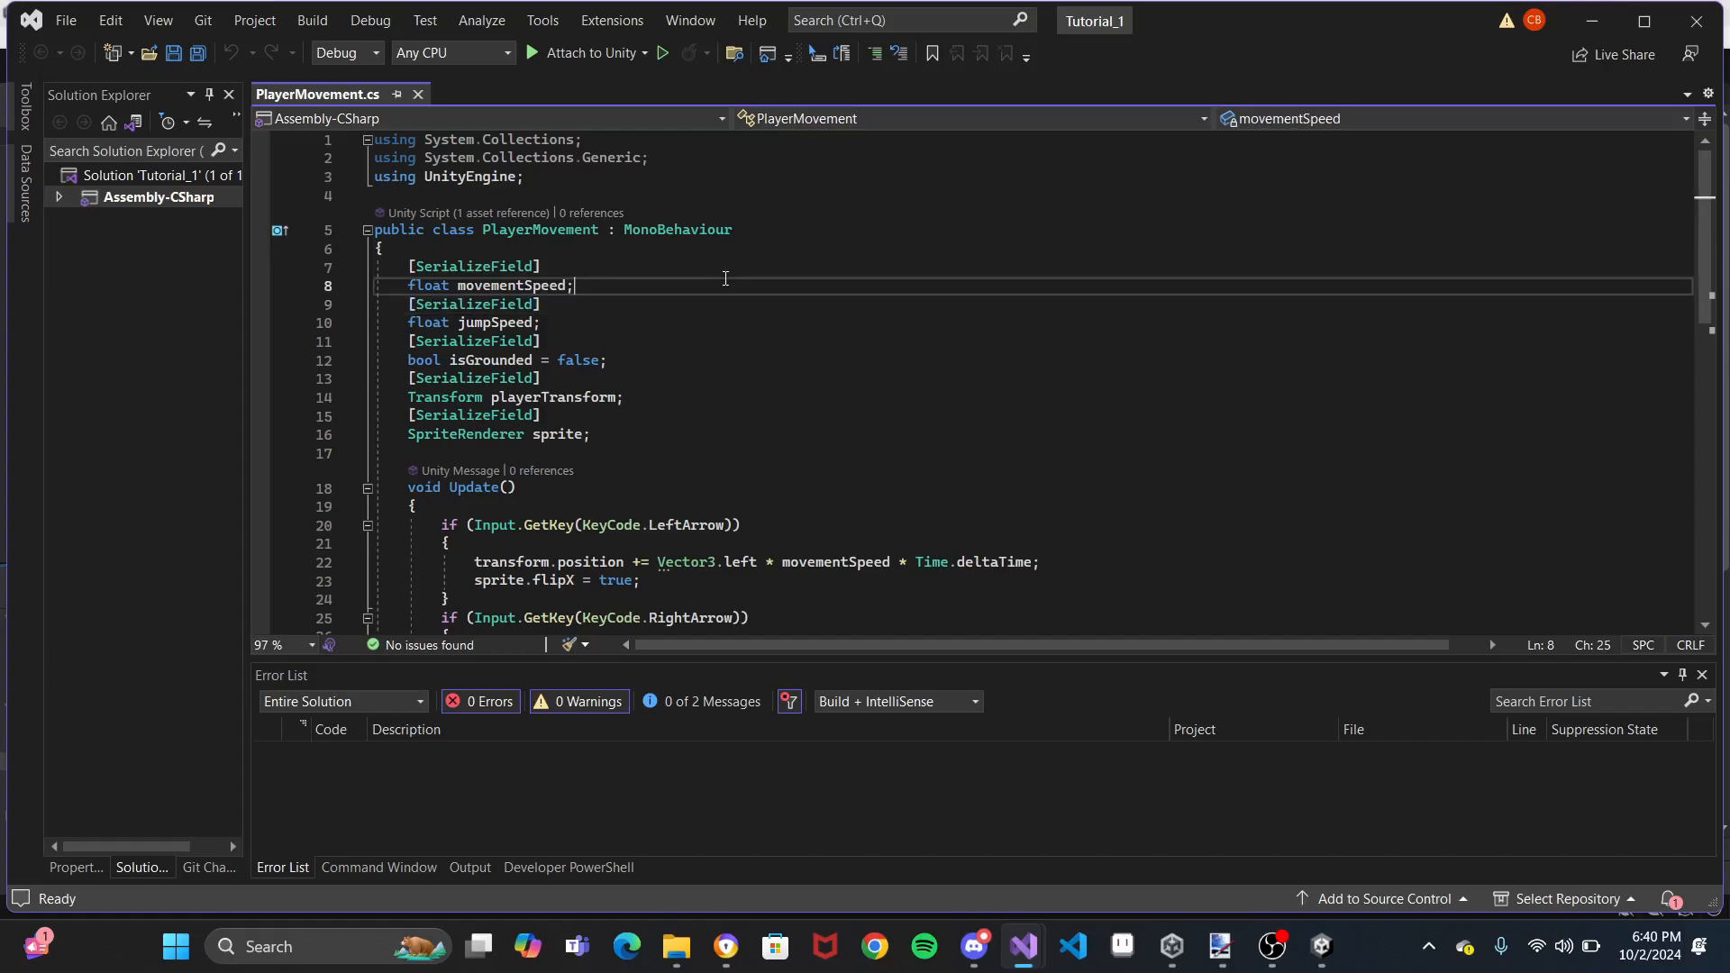
{"action": "left_click_drag", "start_coordinate": [380, 227], "coordinate": [749, 227]}
{"action": "left_click", "coordinate": [747, 302]}
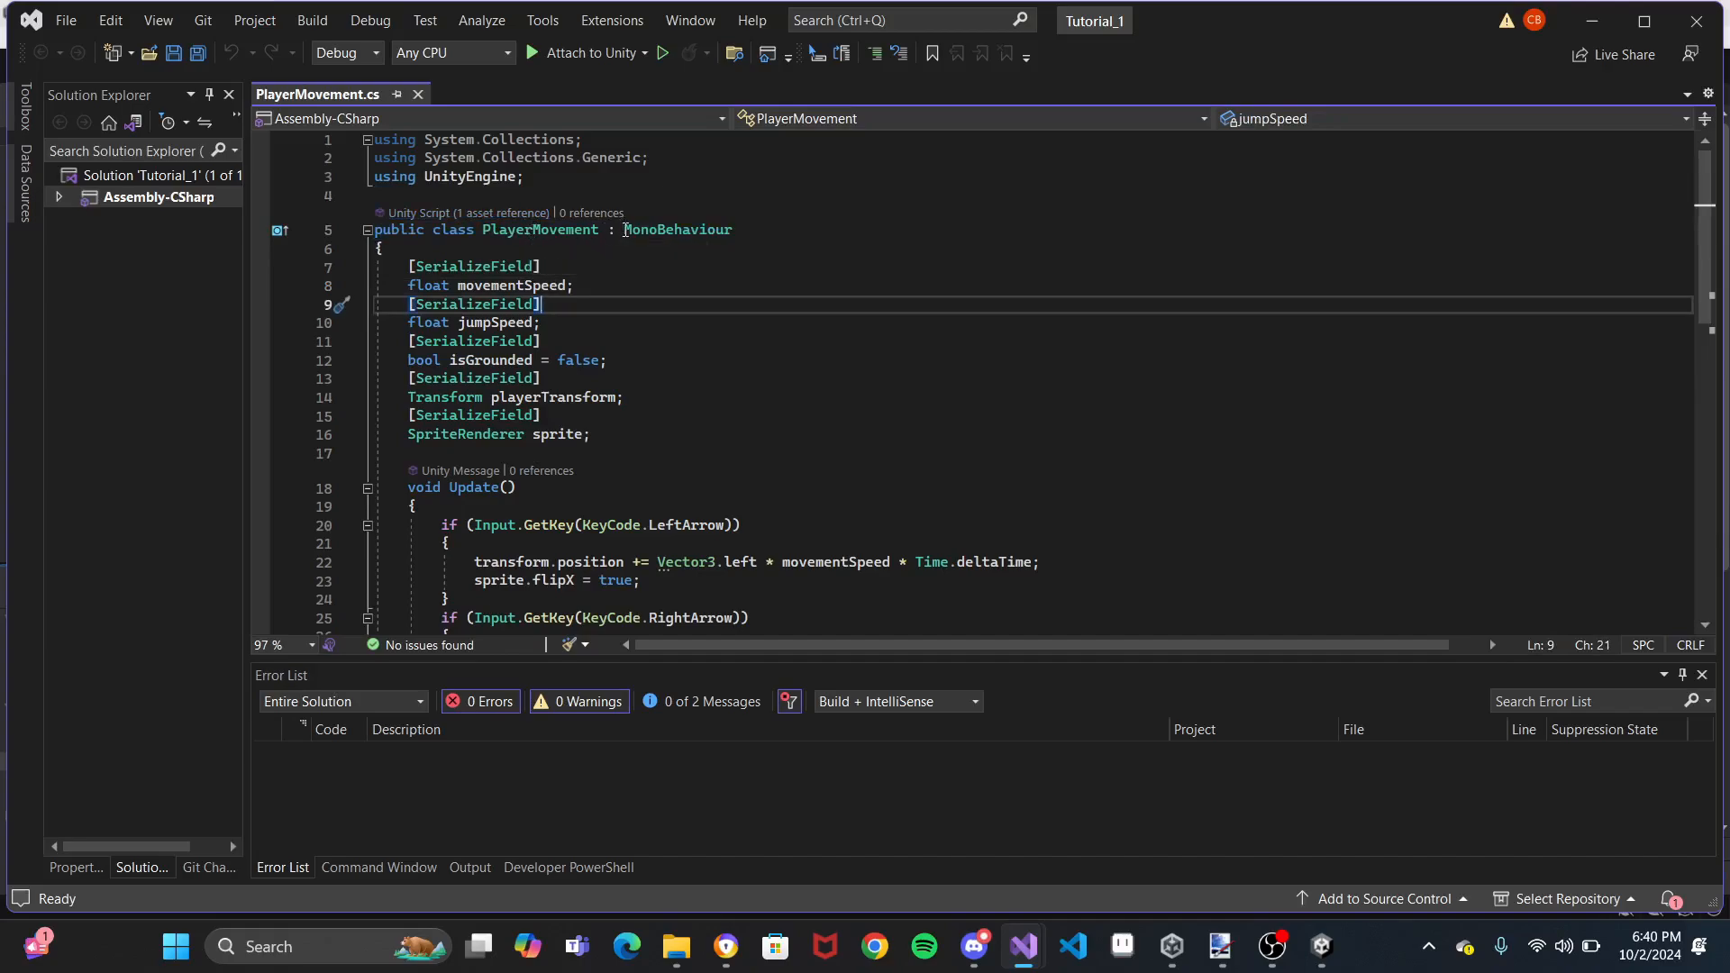
{"action": "left_click_drag", "start_coordinate": [483, 229], "coordinate": [749, 242]}
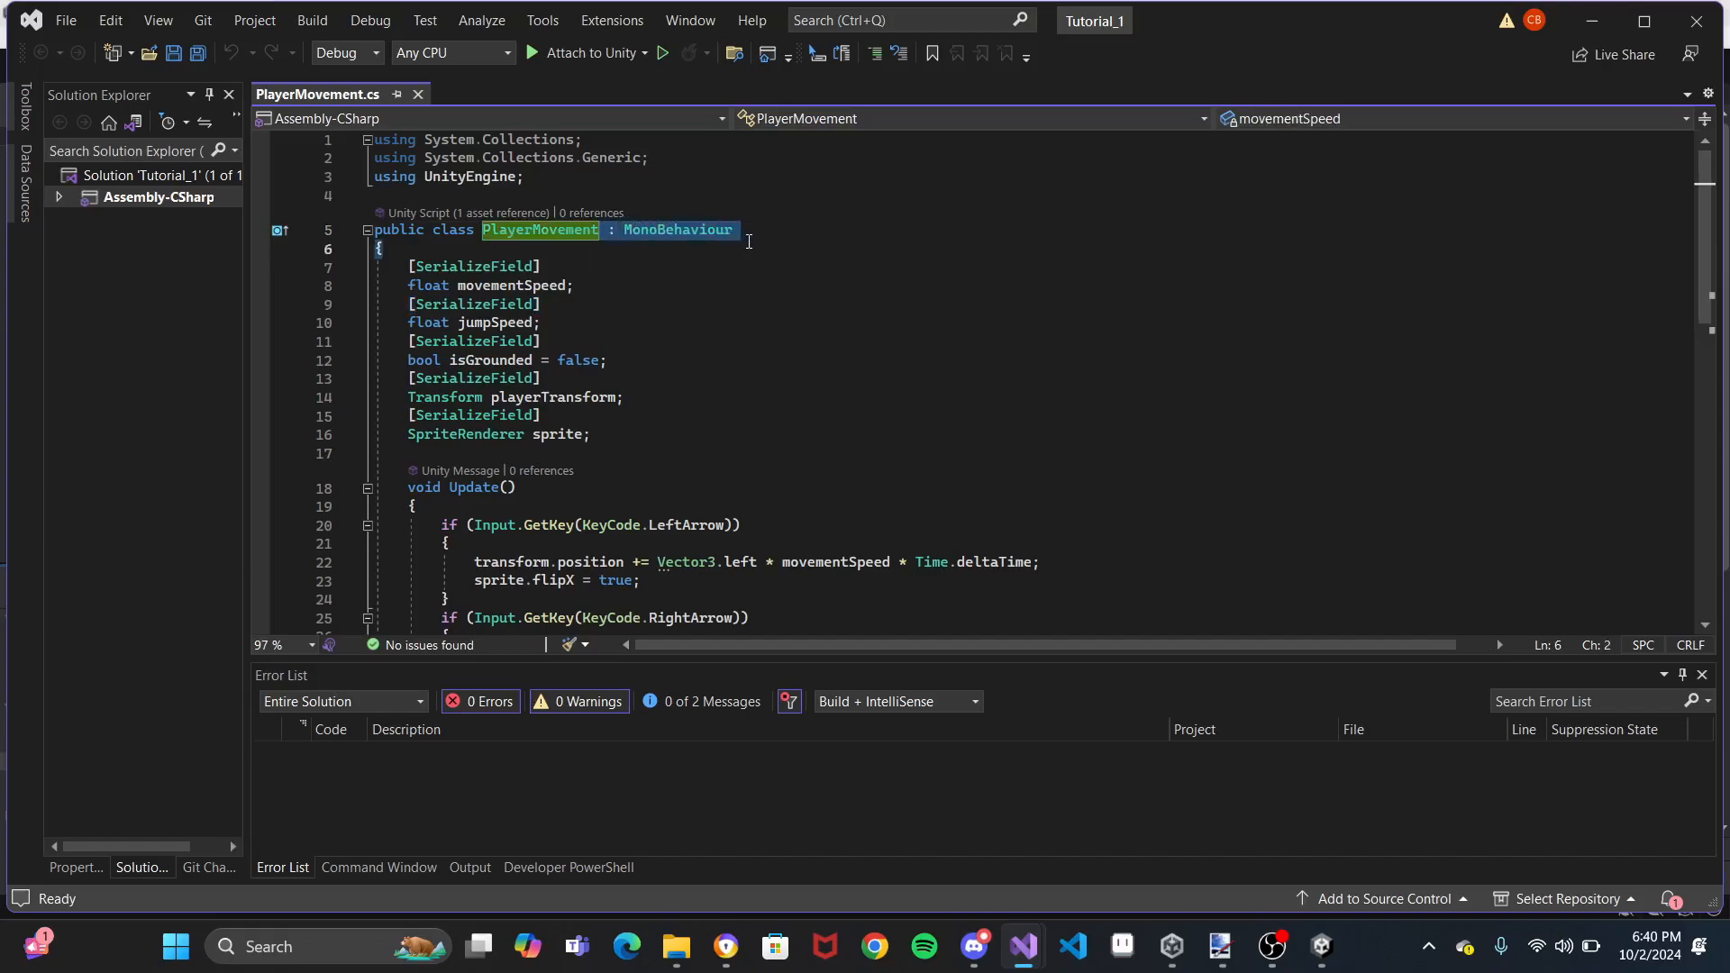
{"action": "left_click", "coordinate": [749, 241]}
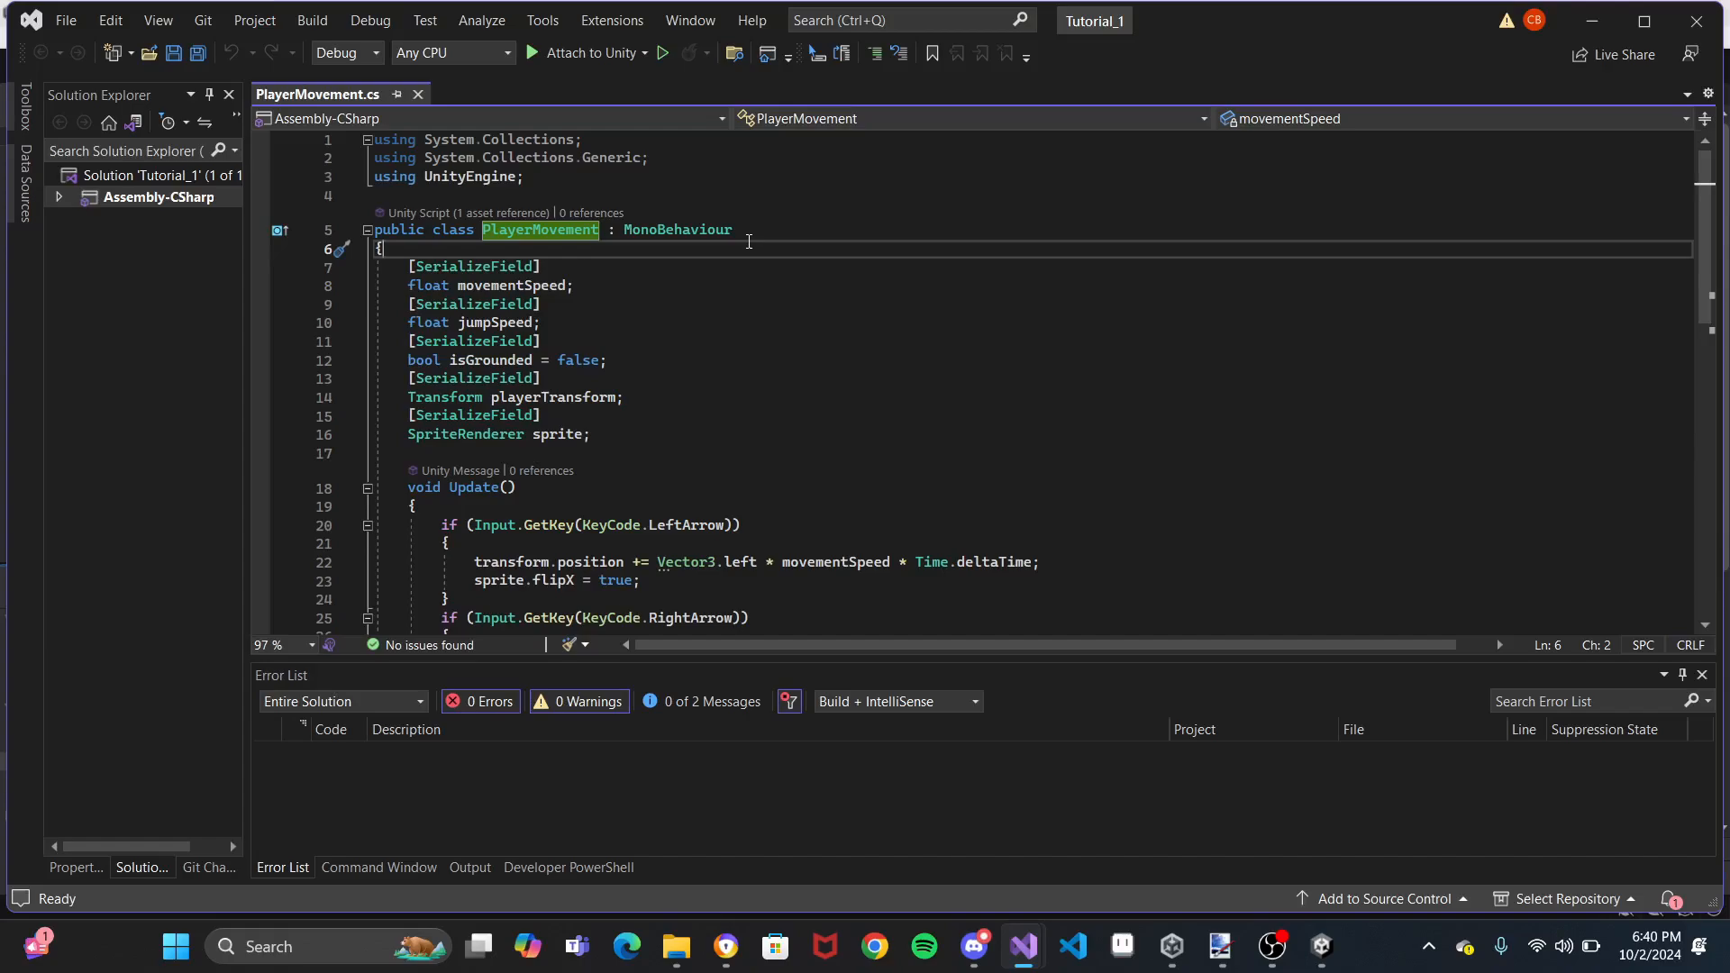
{"action": "left_click", "coordinate": [712, 348]}
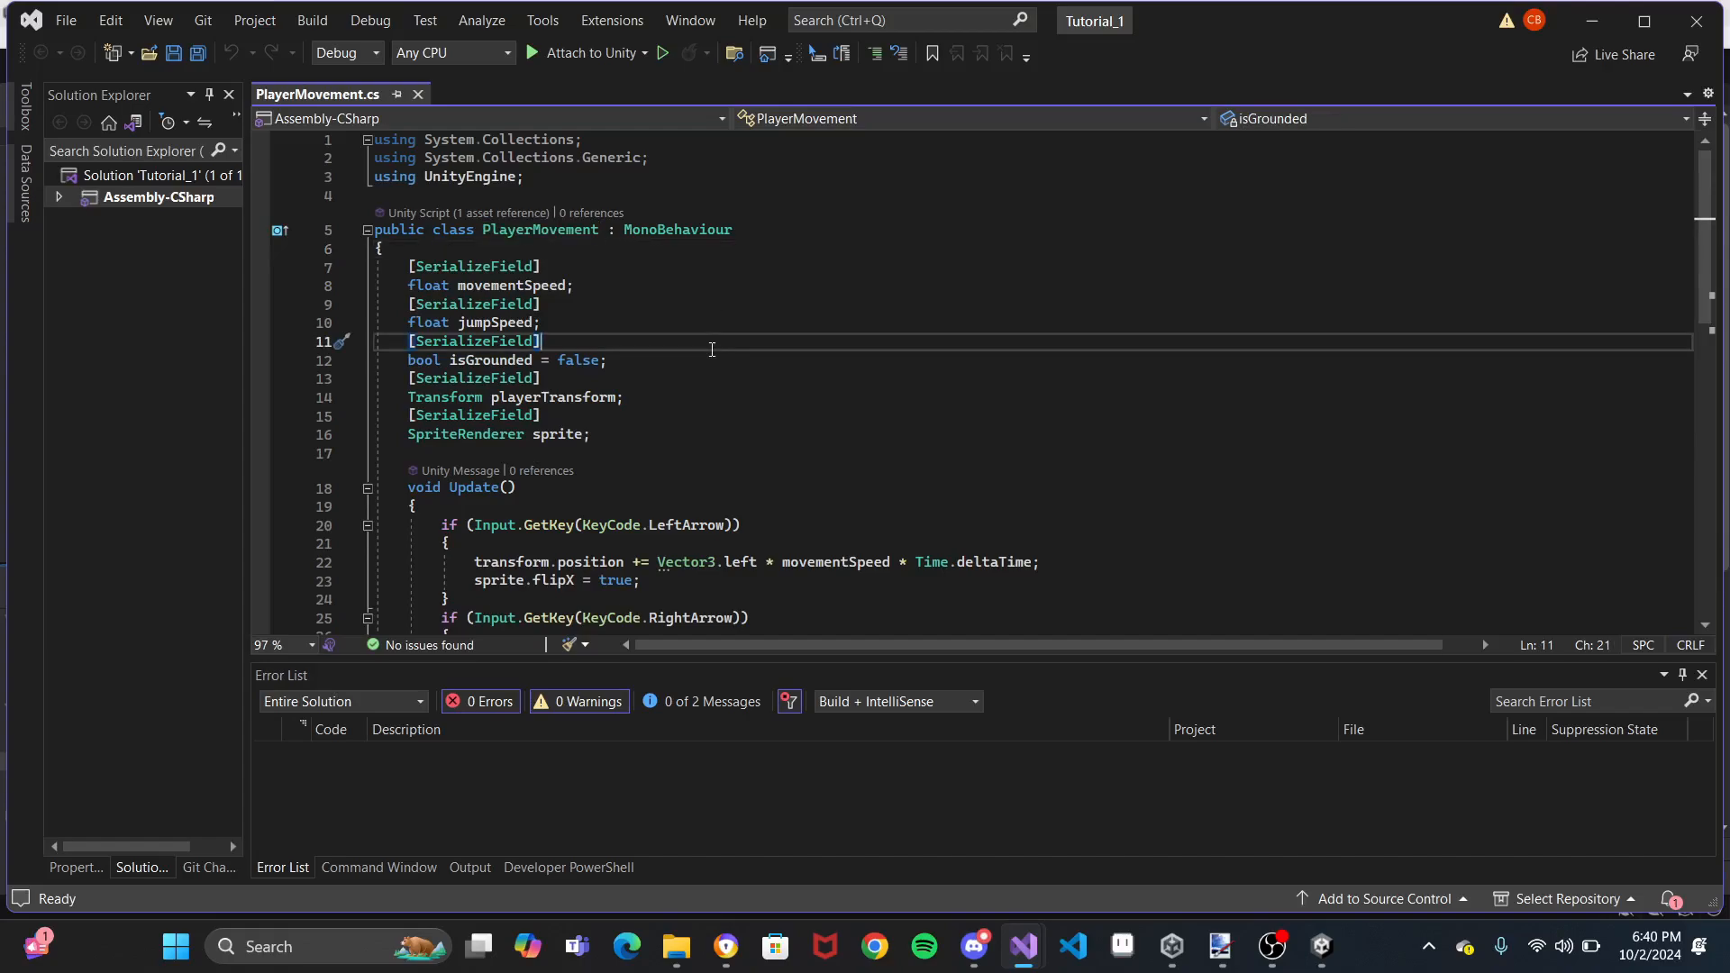
Examine the variable declarations of the PlayerMovement class and the SerializeField attributes above them
{"action": "scroll", "coordinate": [712, 350], "scroll_direction": "down", "scroll_amount": 1}
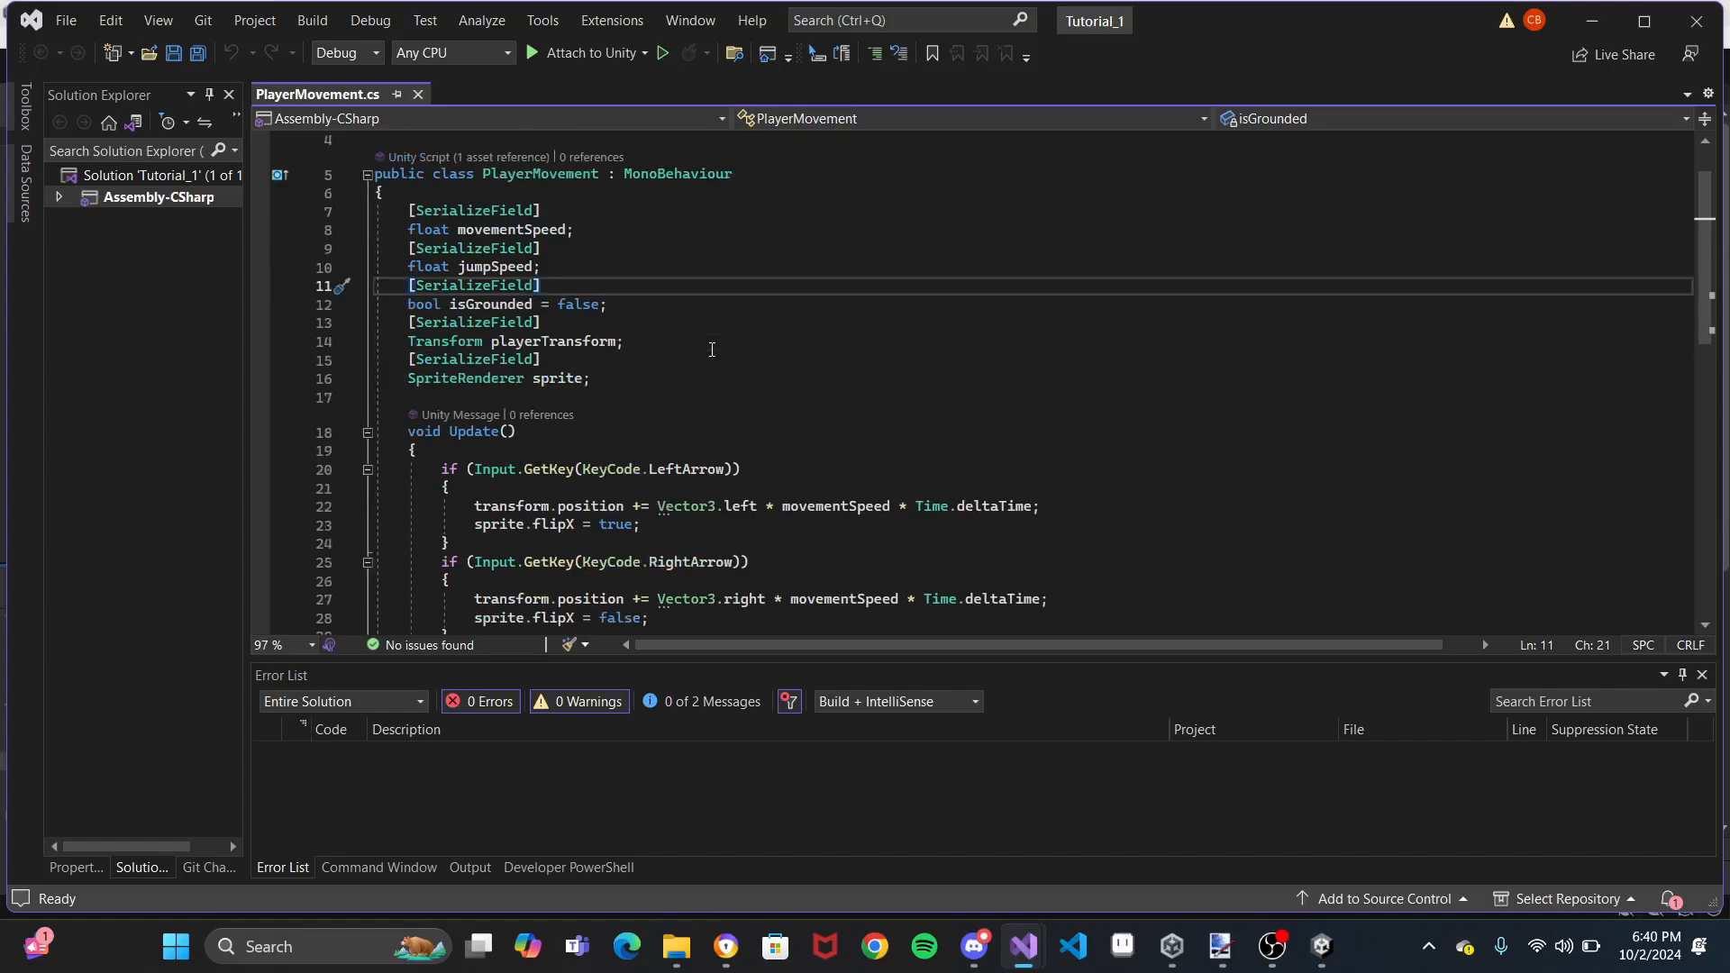
{"action": "left_click_drag", "start_coordinate": [622, 379], "coordinate": [646, 191]}
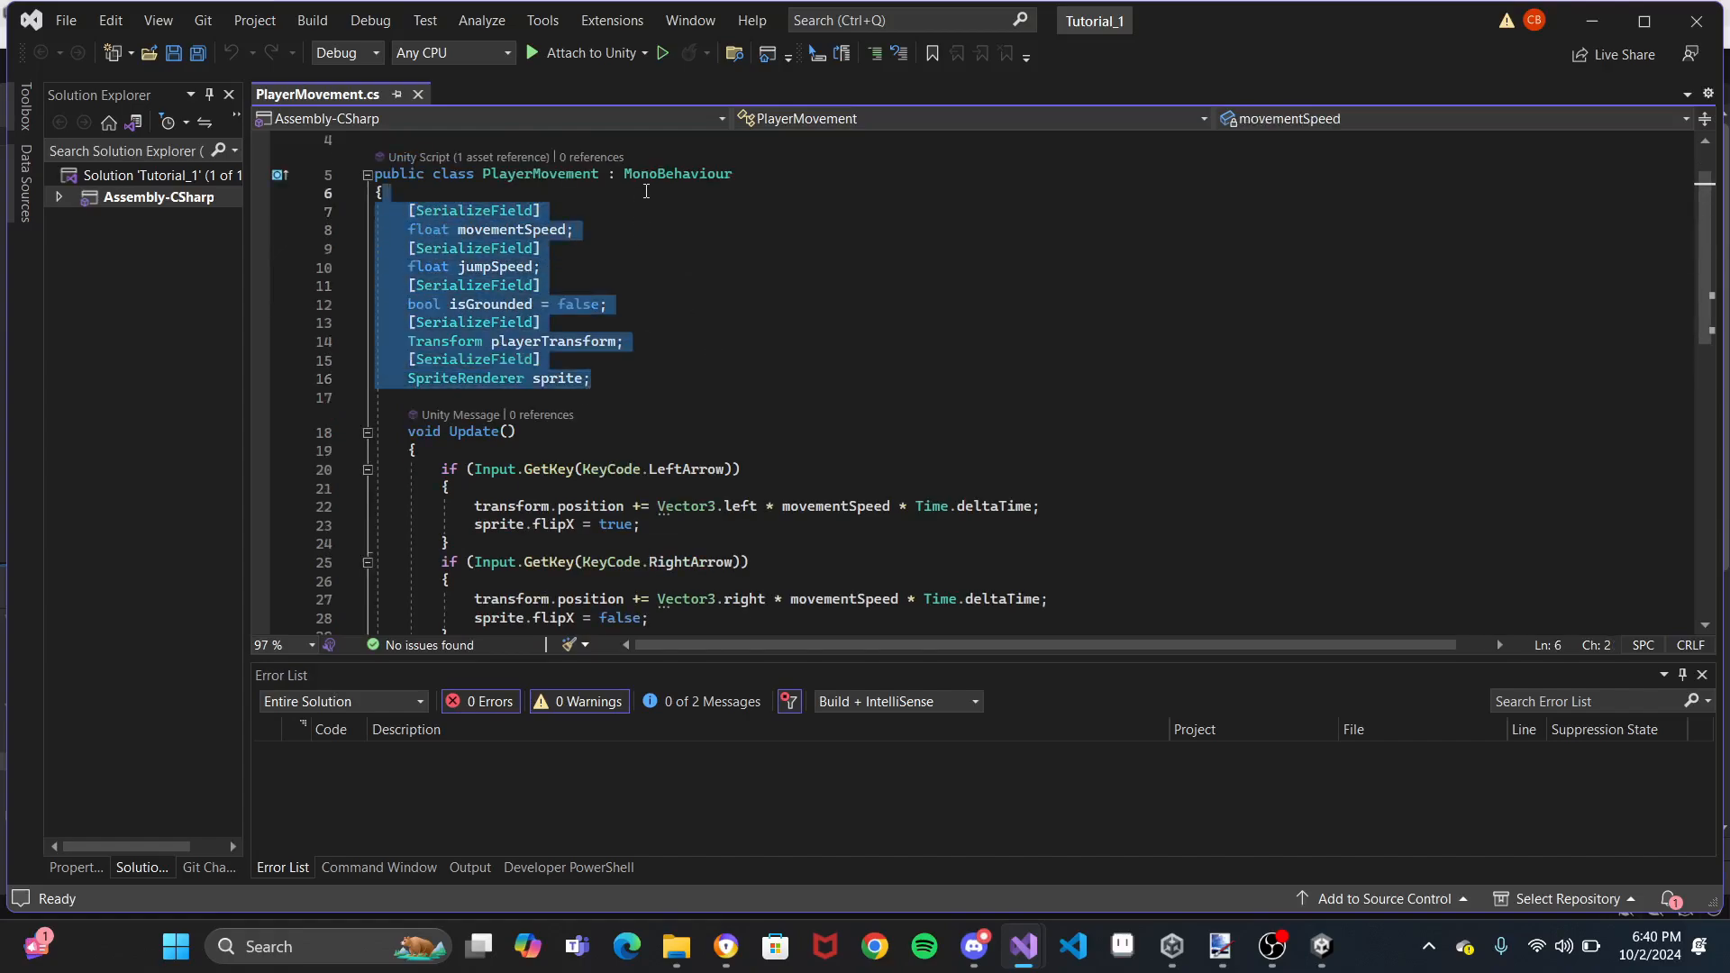
{"action": "left_click", "coordinate": [657, 281]}
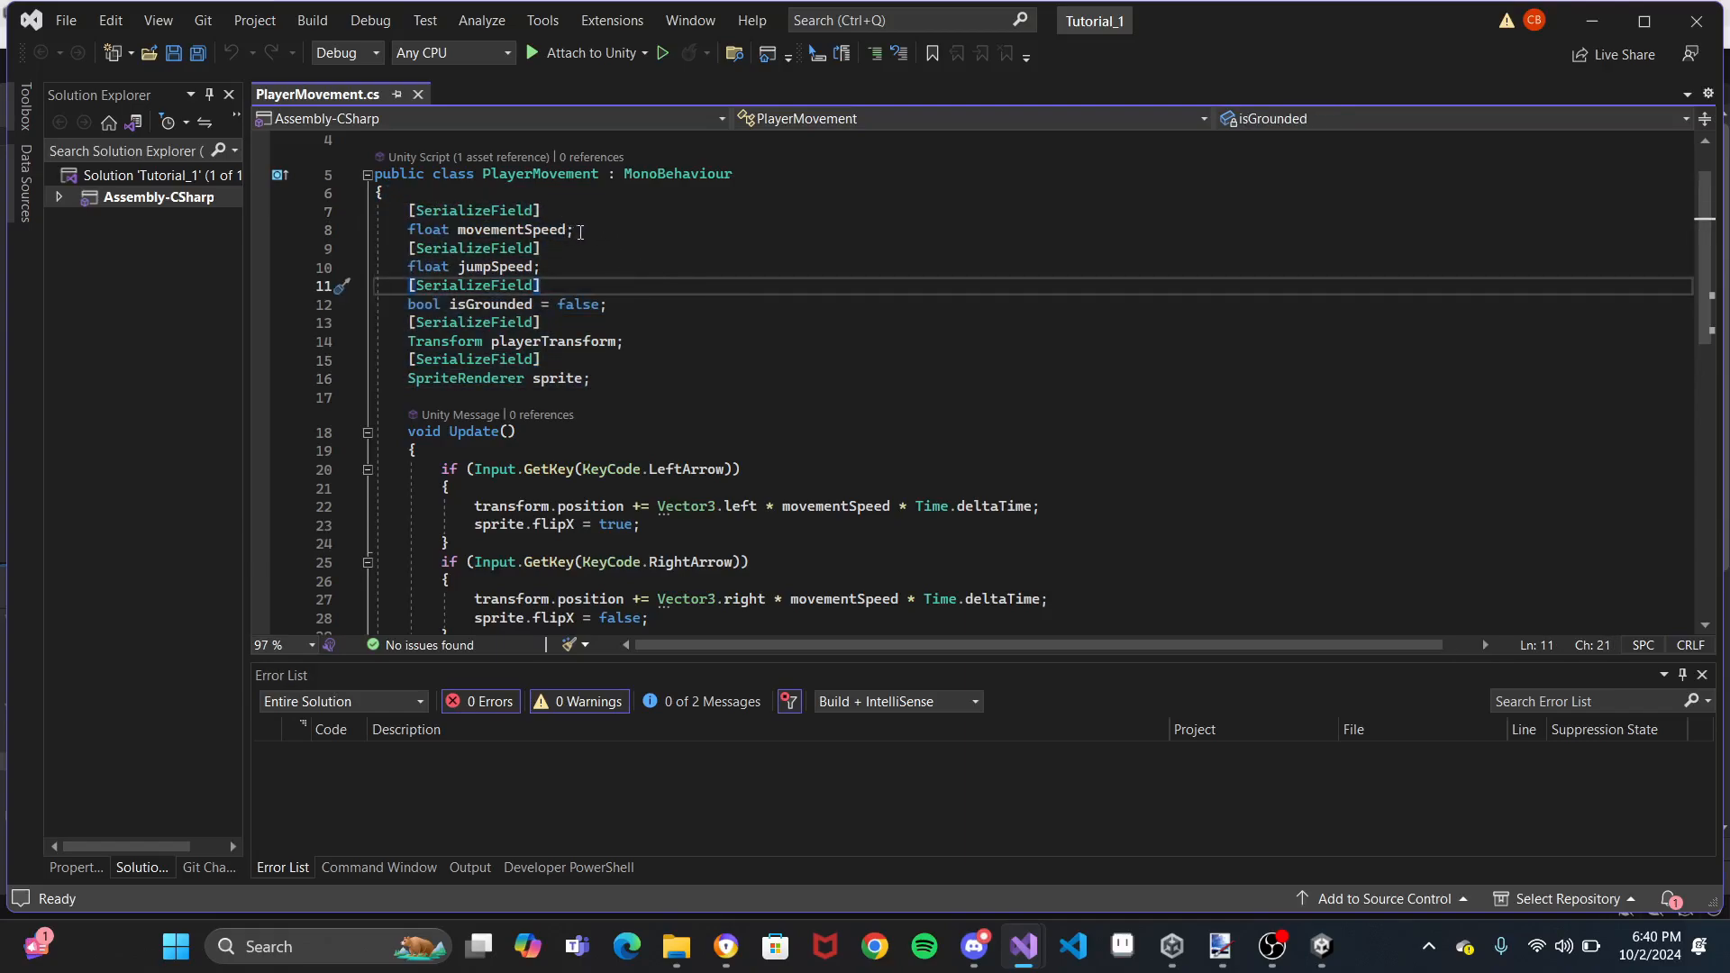
{"action": "left_click", "coordinate": [551, 213]}
{"action": "key", "text": "shift+Up"}
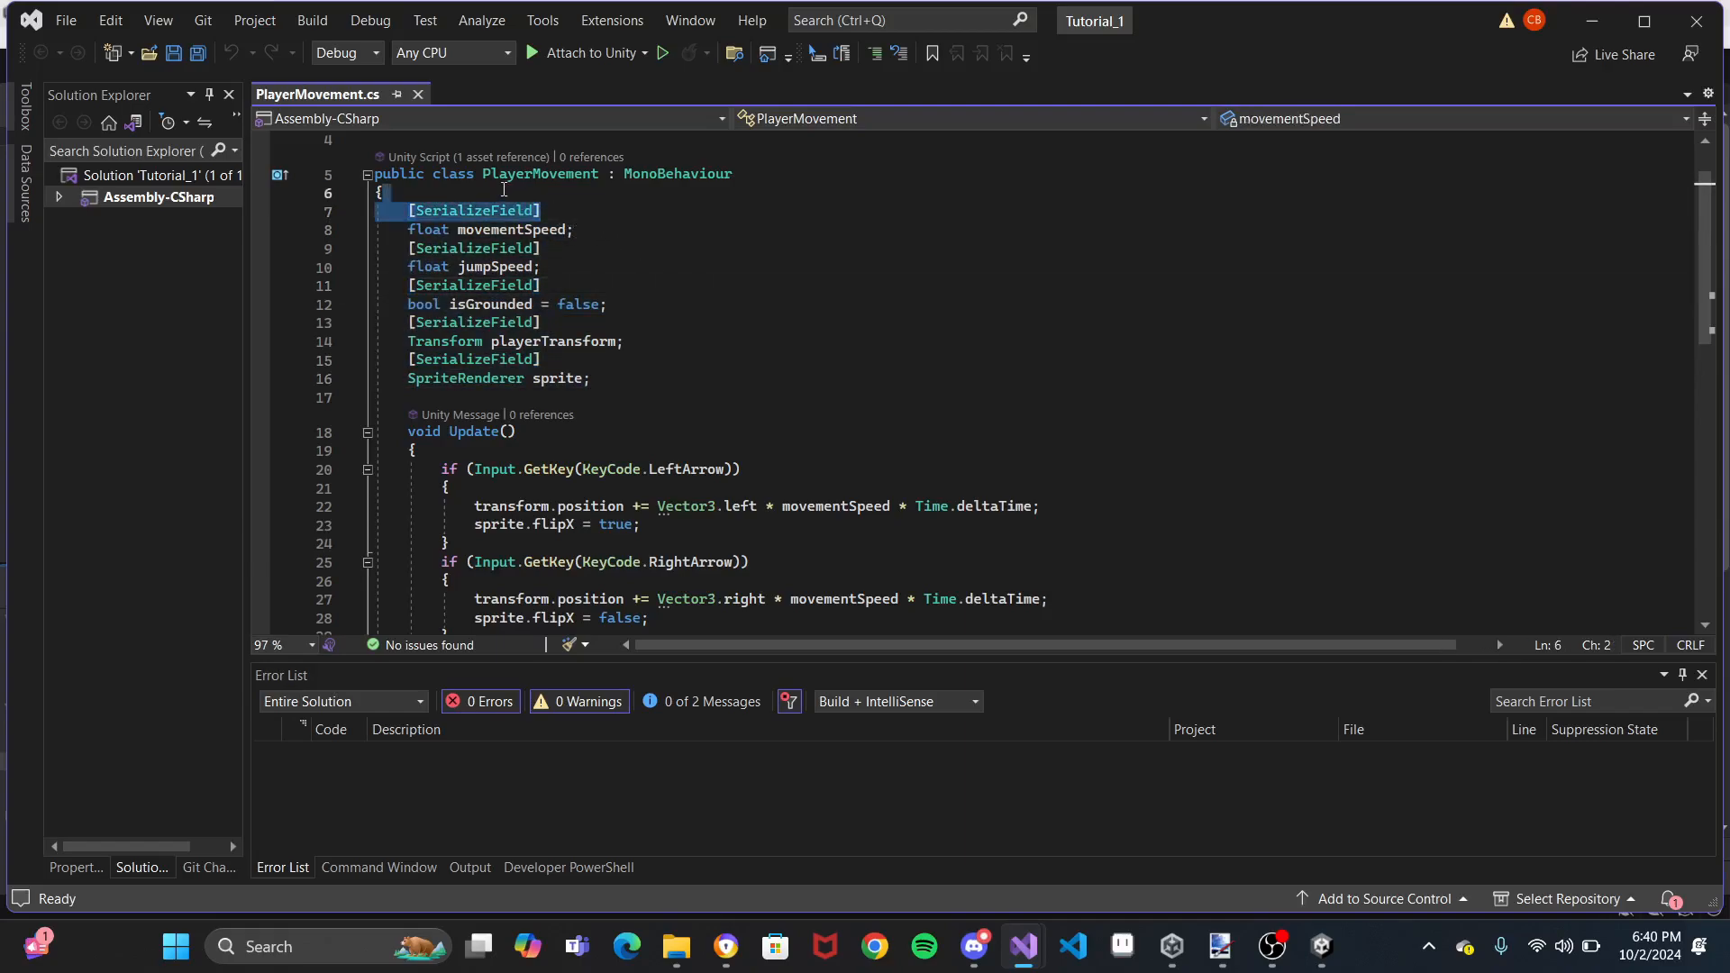
{"action": "left_click", "coordinate": [561, 249]}
{"action": "key", "text": "shift+Up"}
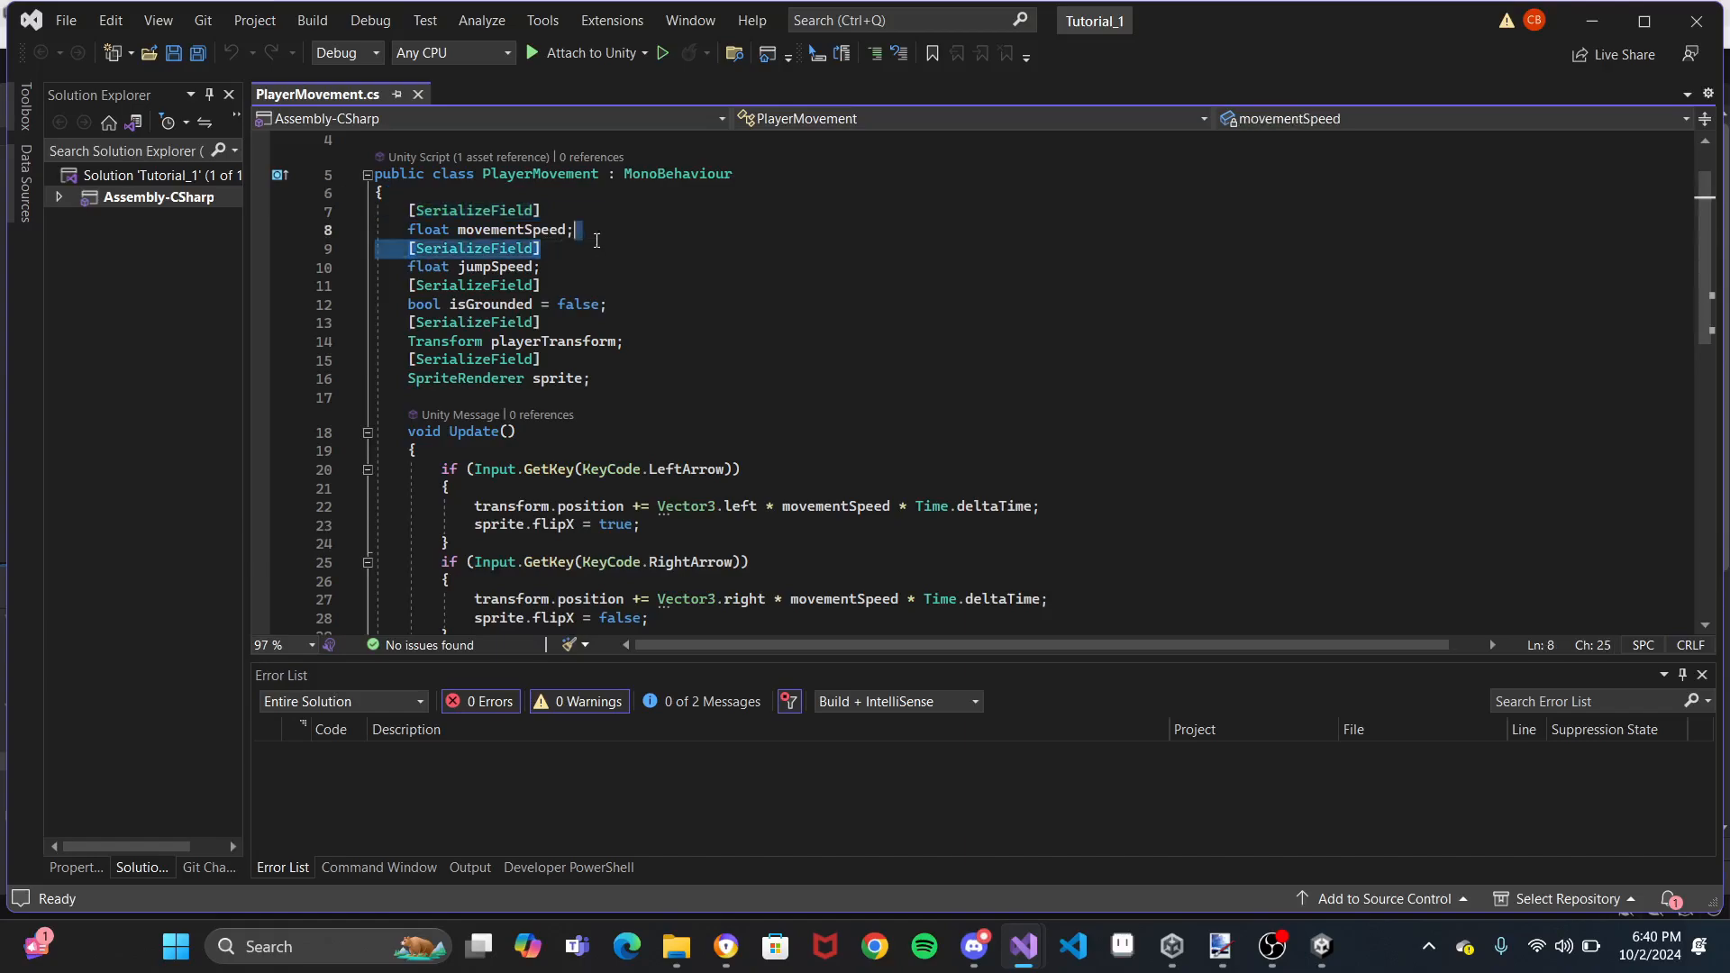
{"action": "left_click", "coordinate": [560, 289]}
{"action": "key", "text": "shift+Up"}
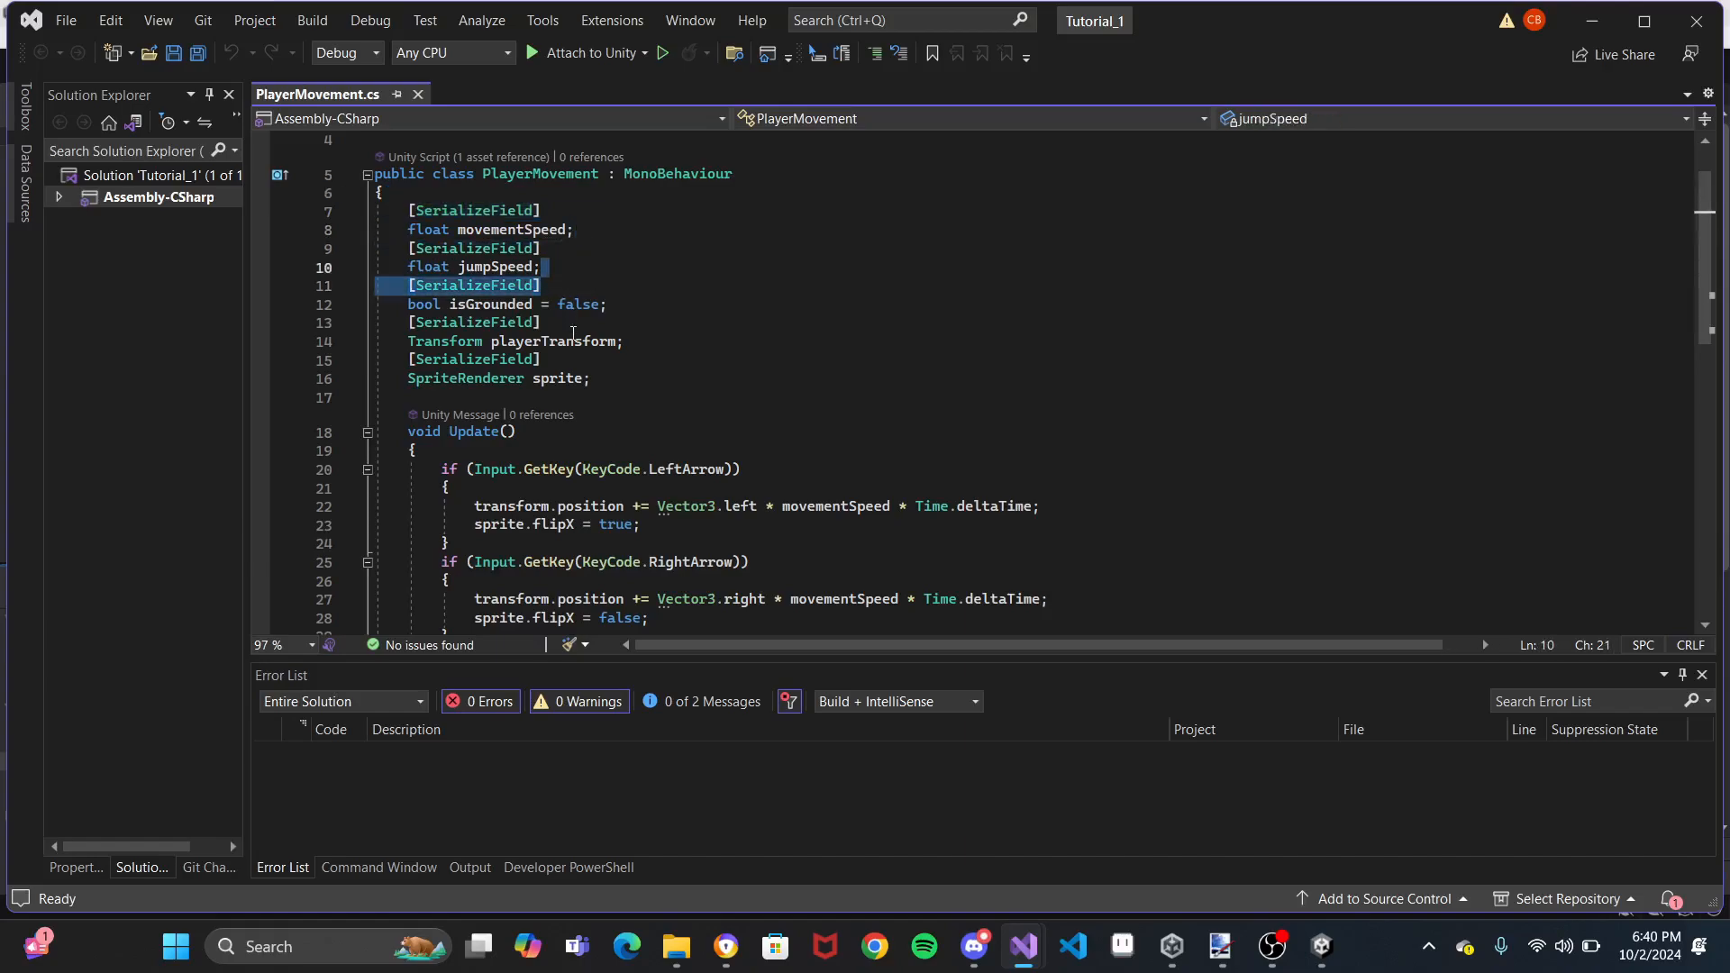
{"action": "left_click", "coordinate": [573, 326]}
{"action": "key", "text": "shift+Up"}
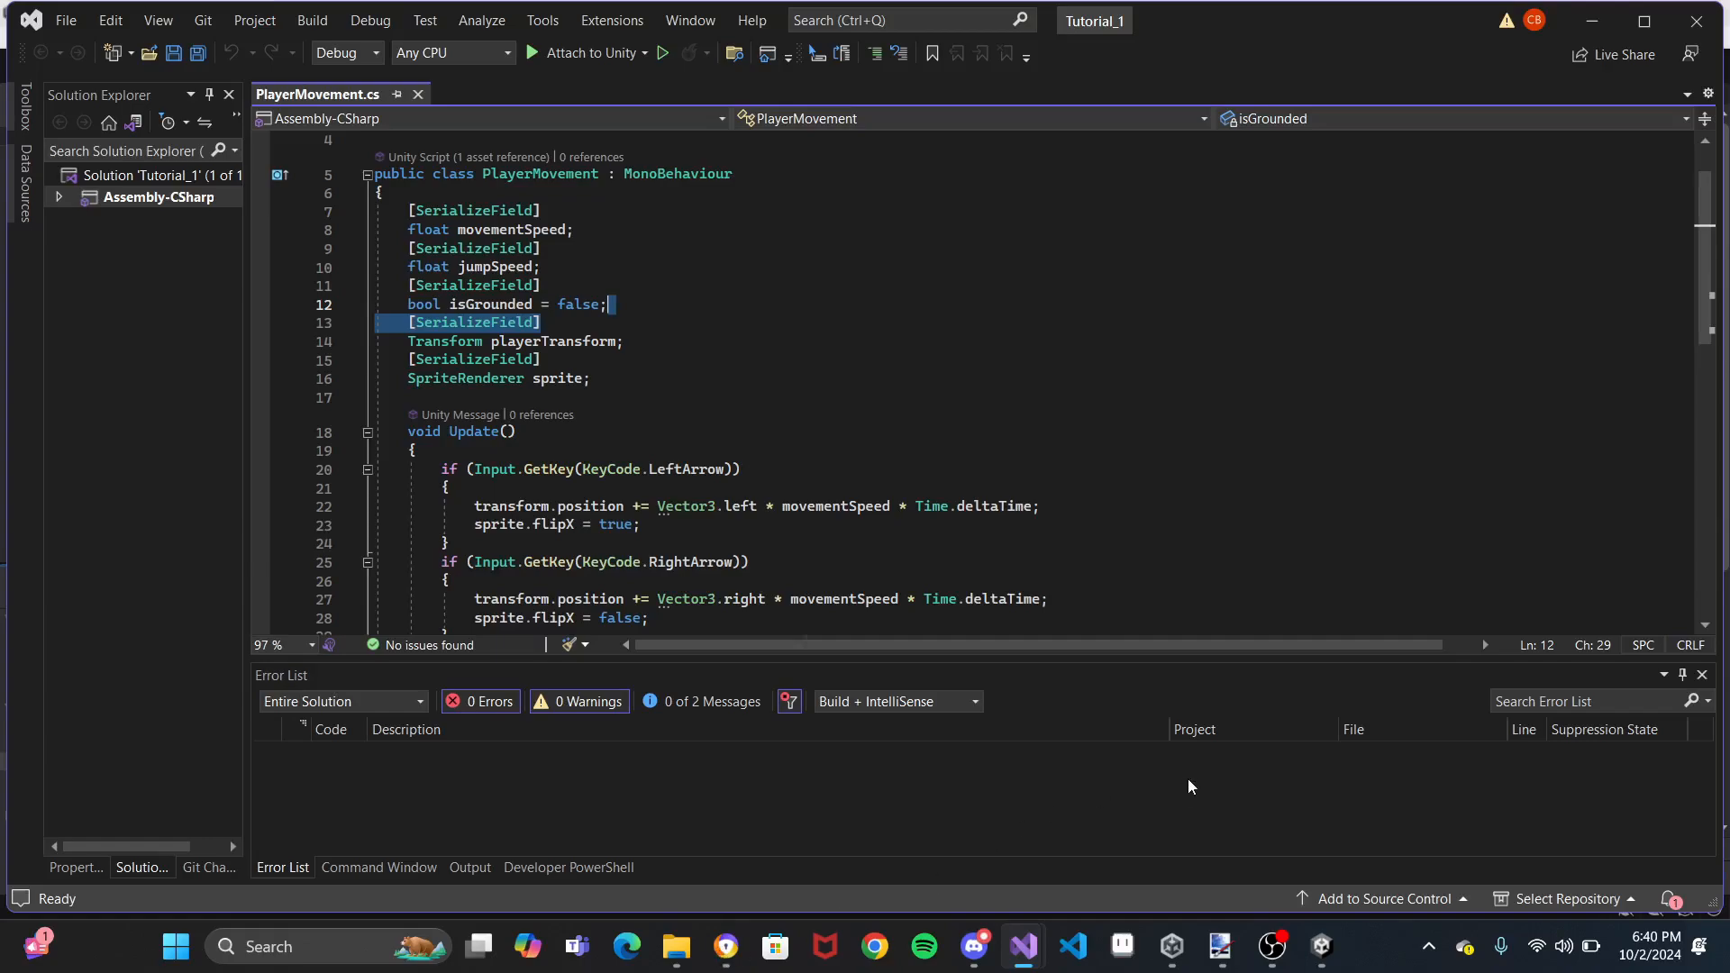
Switch to Unity and inspect MegaMan's Player Movement fields that correspond to the script's serialized variables
{"action": "left_click", "coordinate": [621, 245]}
{"action": "left_click", "coordinate": [593, 358]}
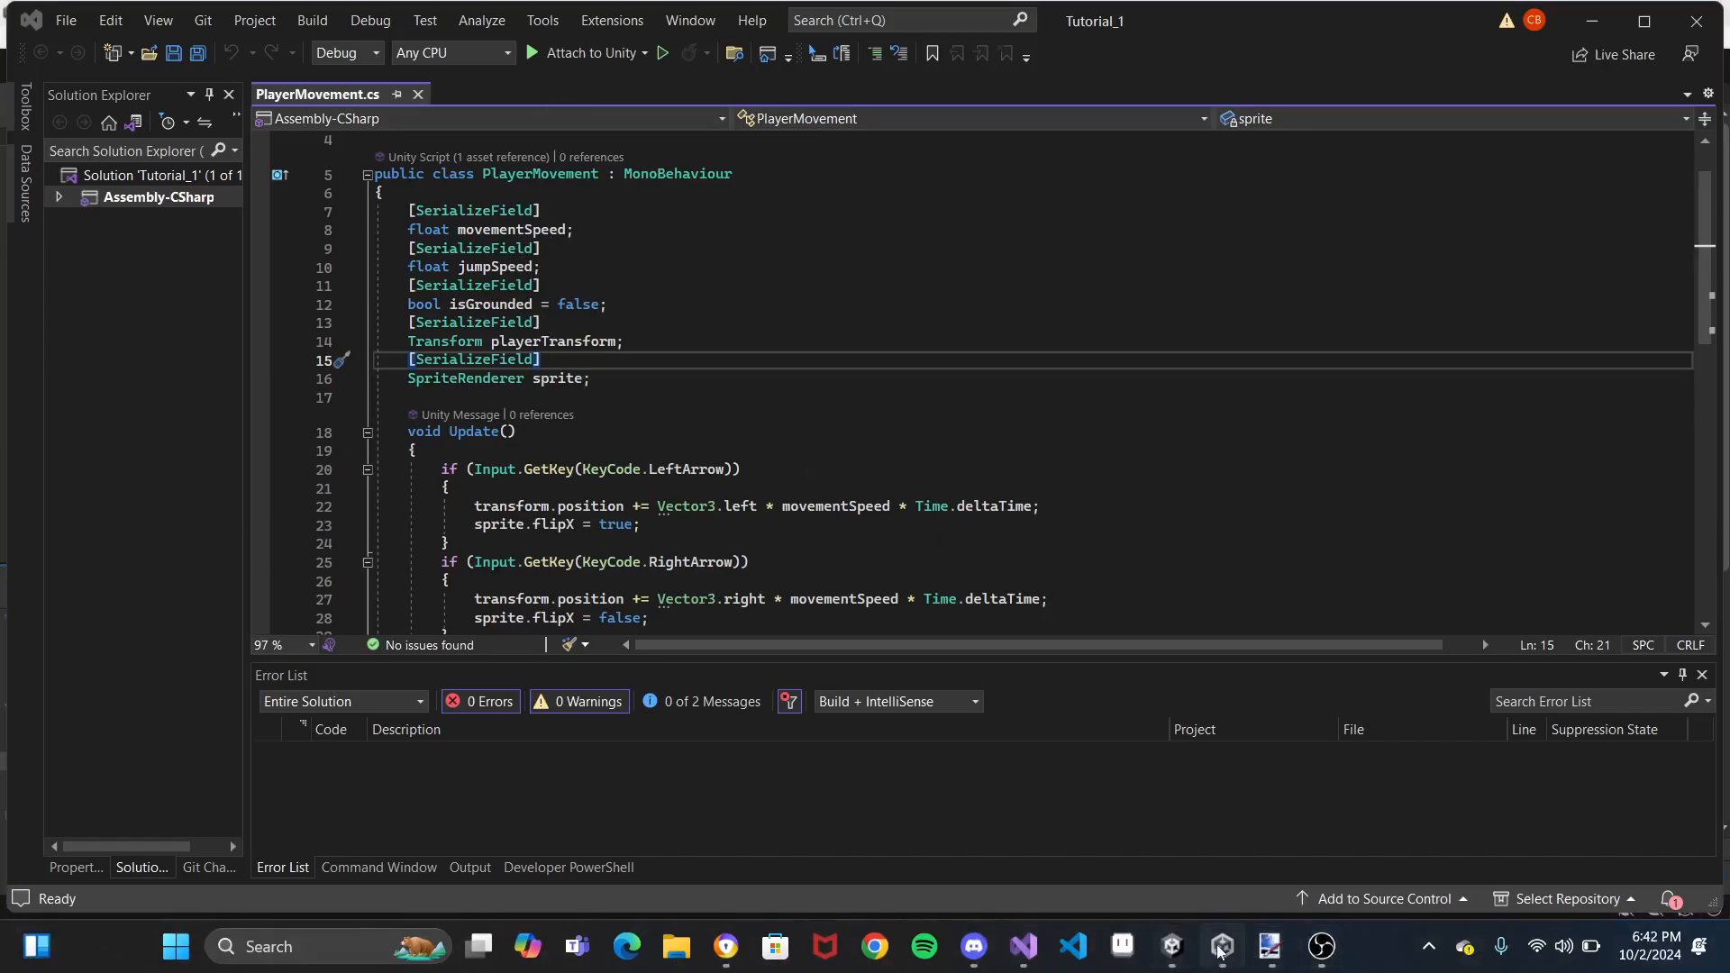
{"action": "mouse_move", "coordinate": [1221, 951]}
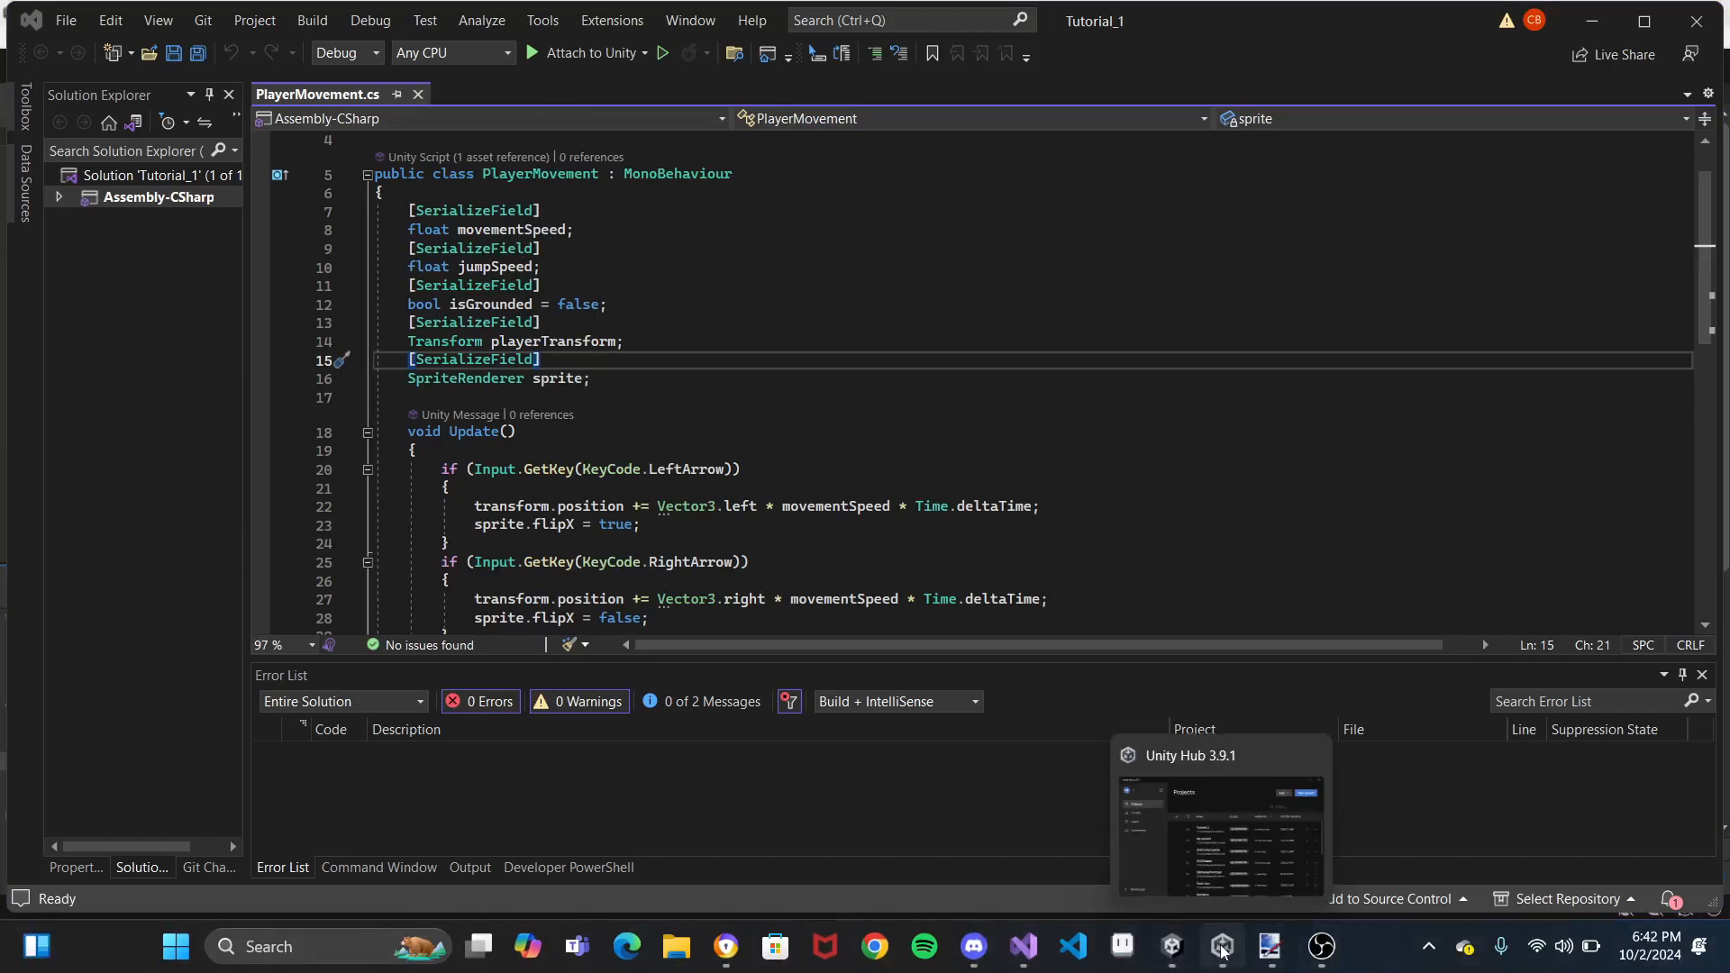
{"action": "left_click", "coordinate": [1171, 946]}
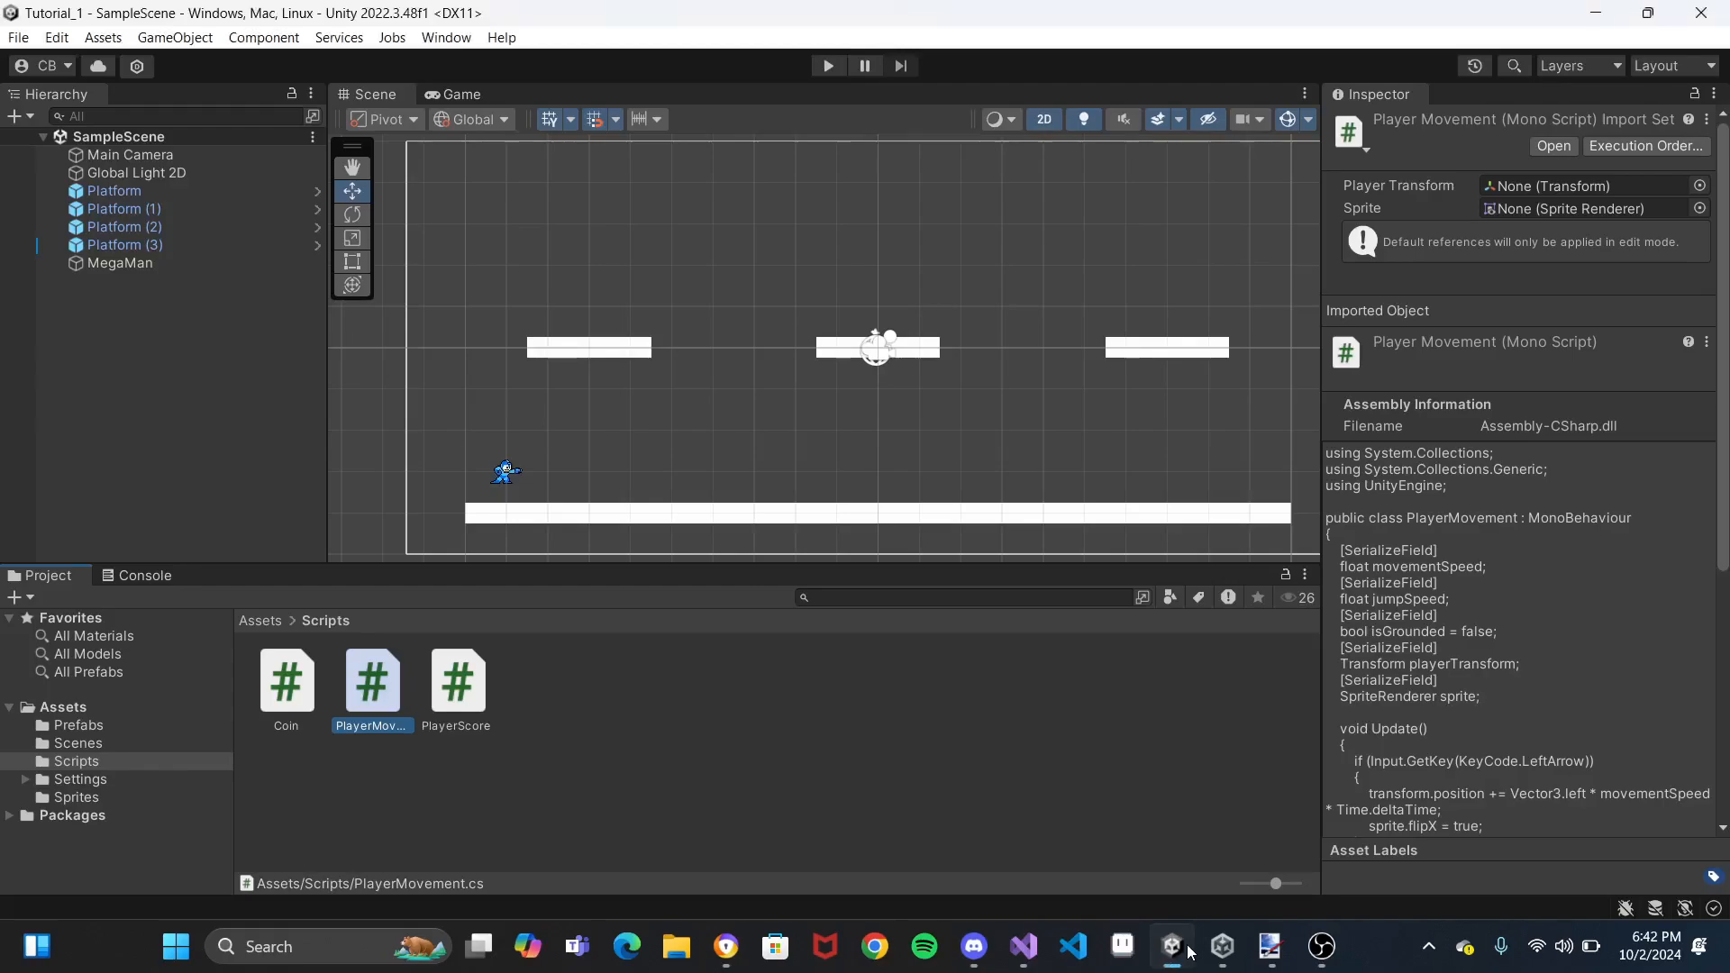
{"action": "left_click", "coordinate": [124, 263]}
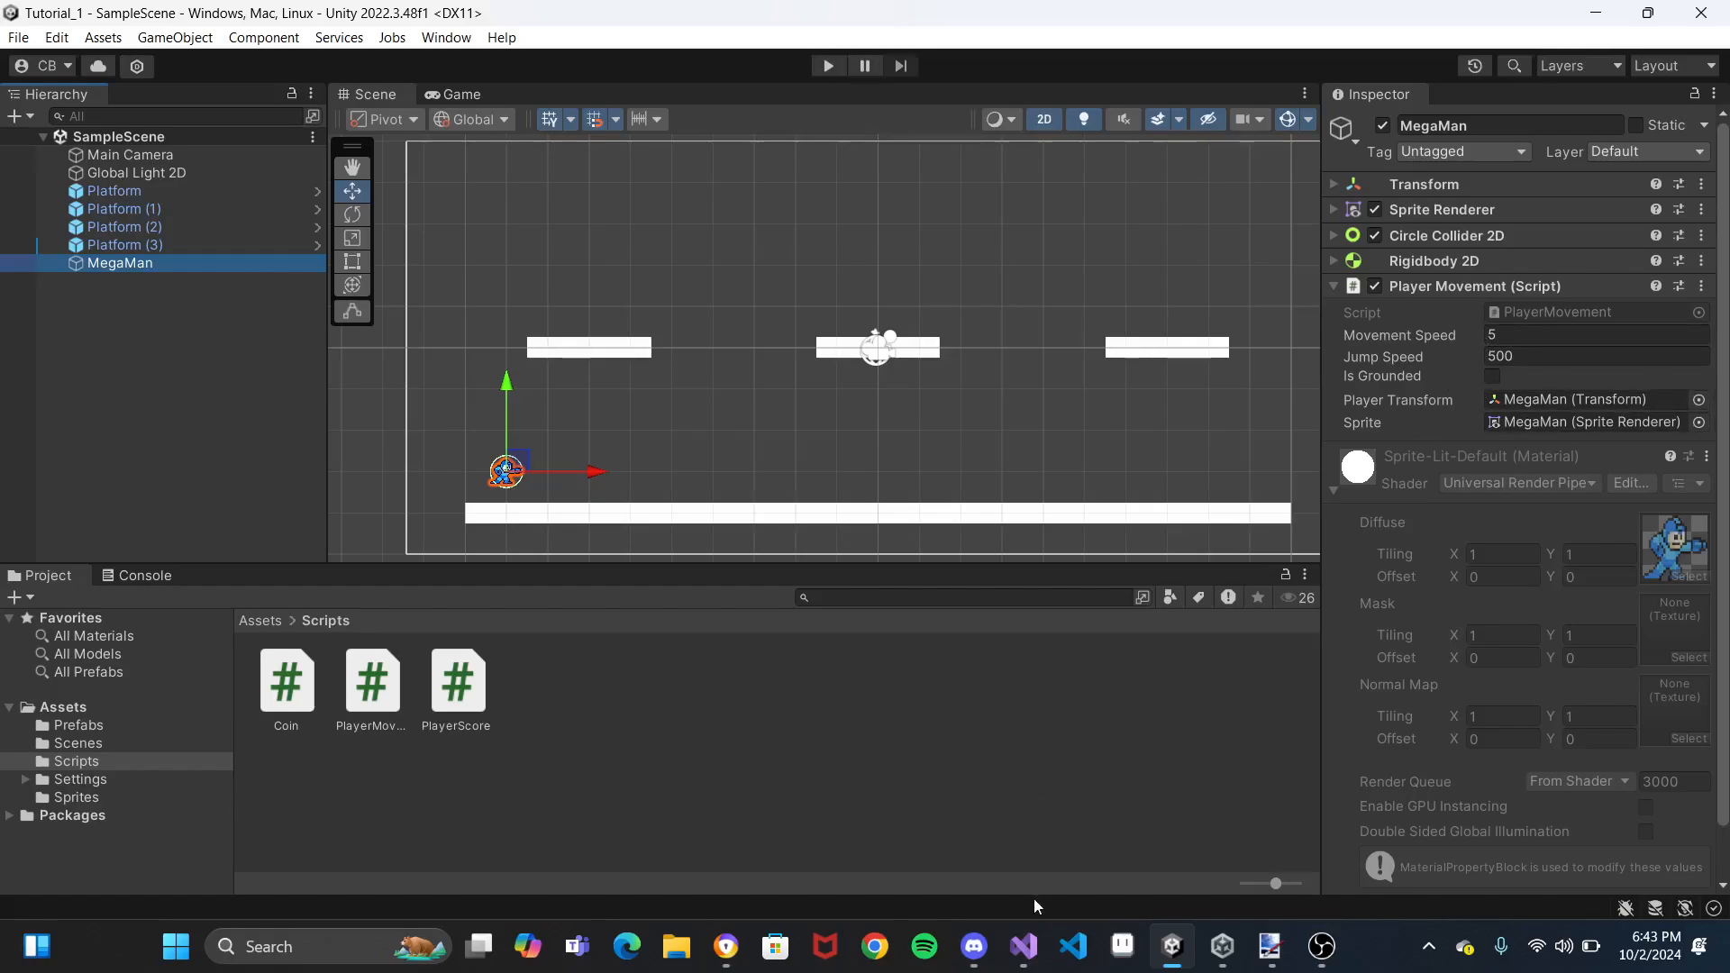
{"action": "mouse_move", "coordinate": [1176, 949]}
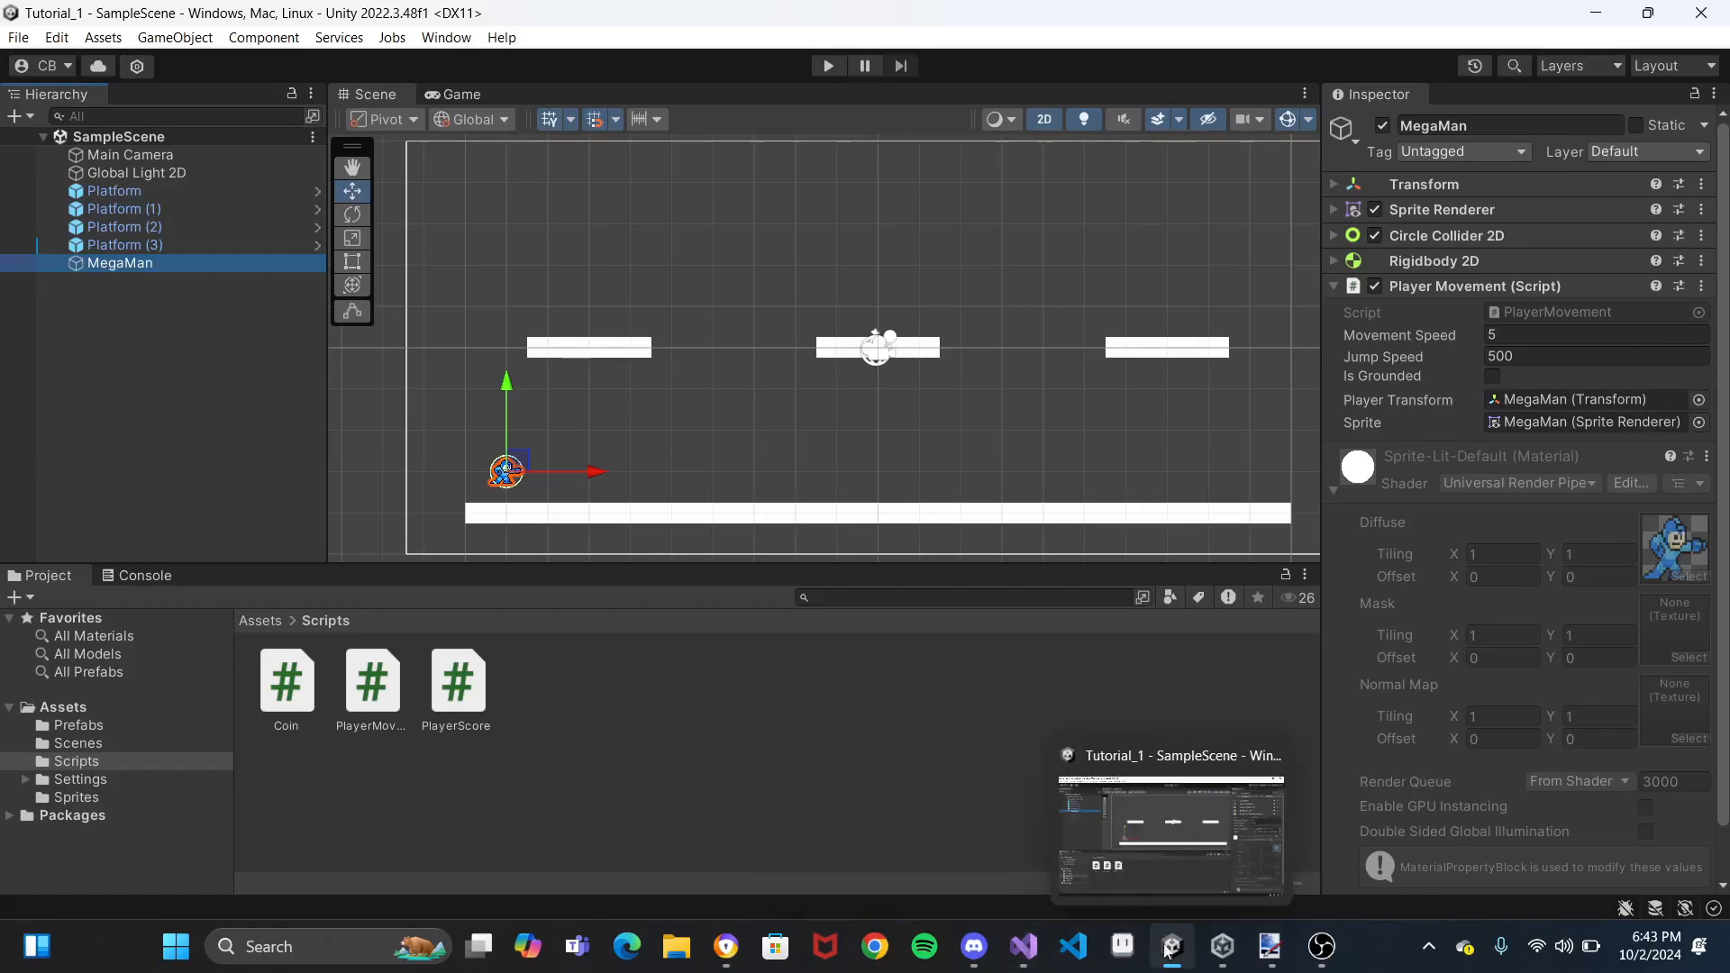
{"action": "left_click", "coordinate": [1104, 834]}
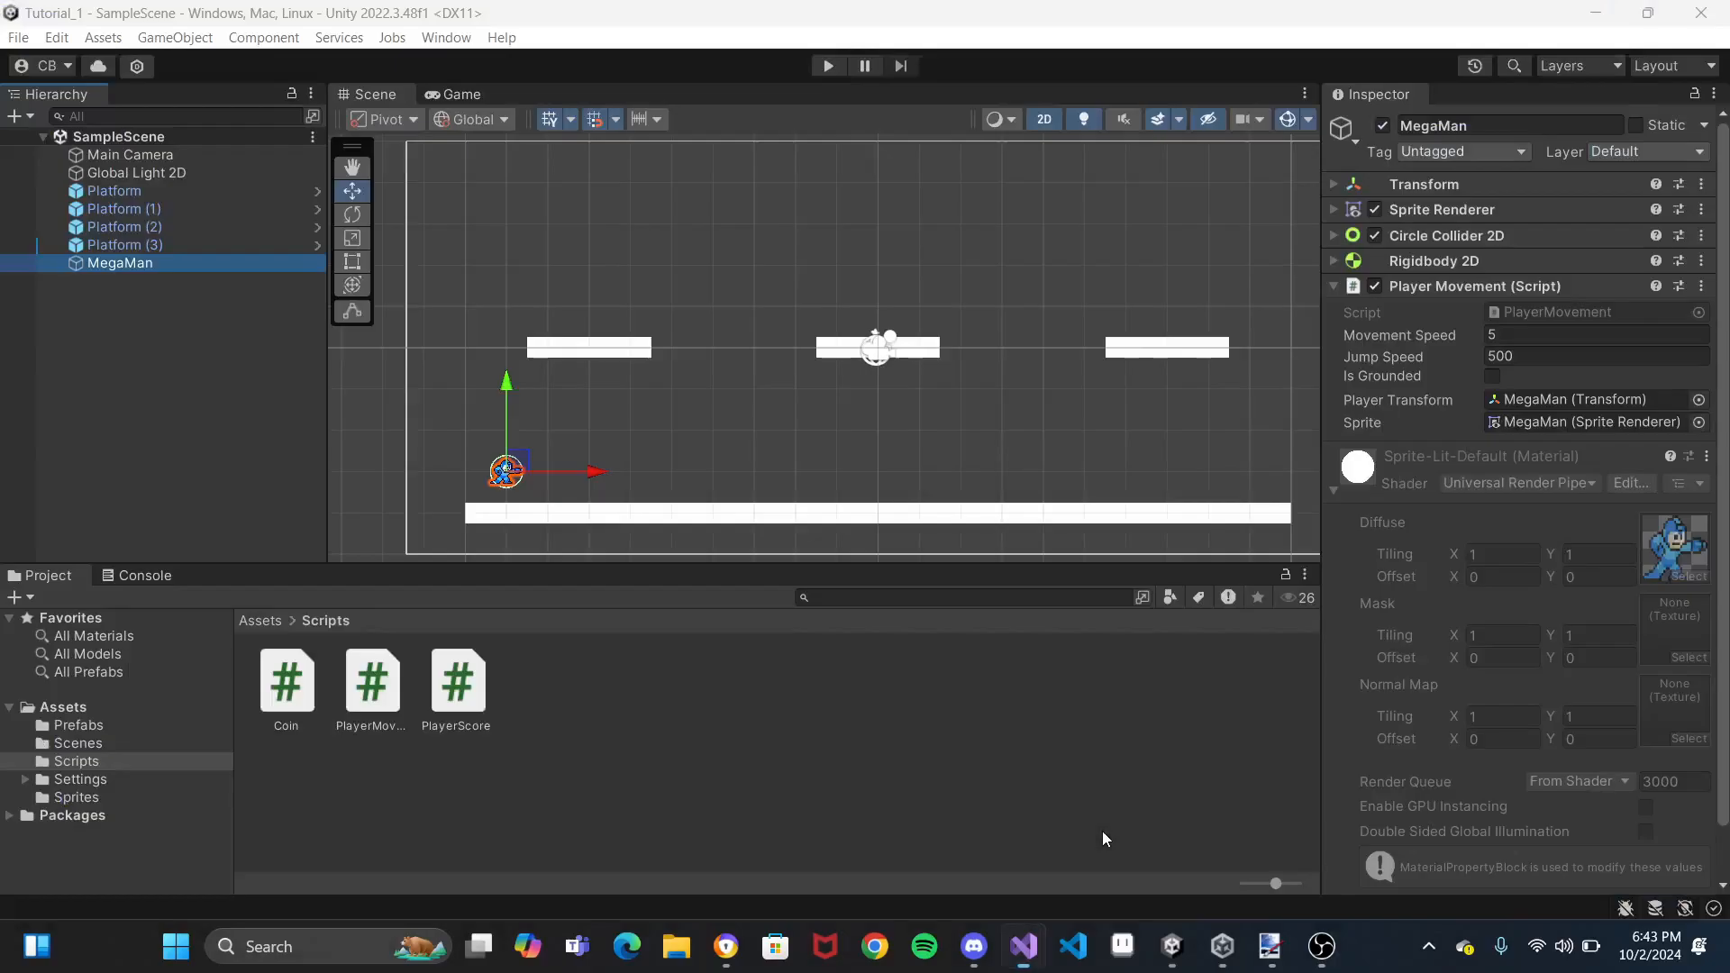
Compare the script's movementSpeed, jumpSpeed and isGrounded declarations in Visual Studio with MegaMan's Player Movement fields in Unity
{"action": "scroll", "coordinate": [709, 375], "scroll_direction": "up", "scroll_amount": 6}
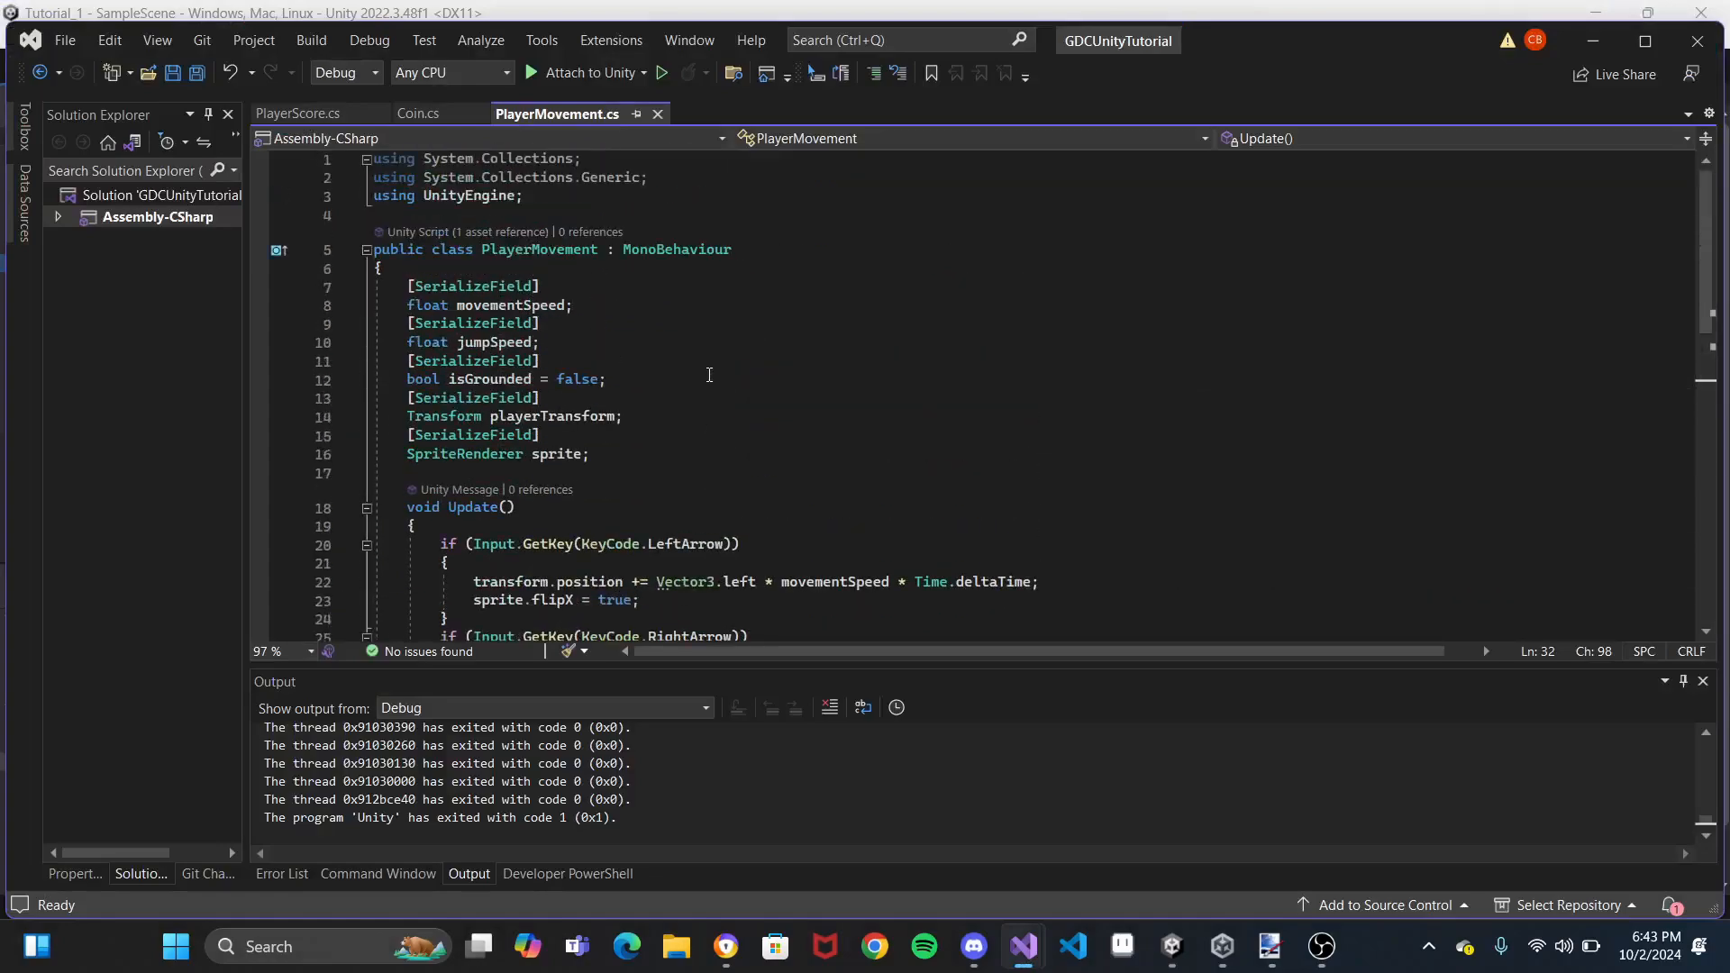
{"action": "left_click_drag", "start_coordinate": [578, 285], "coordinate": [580, 275]}
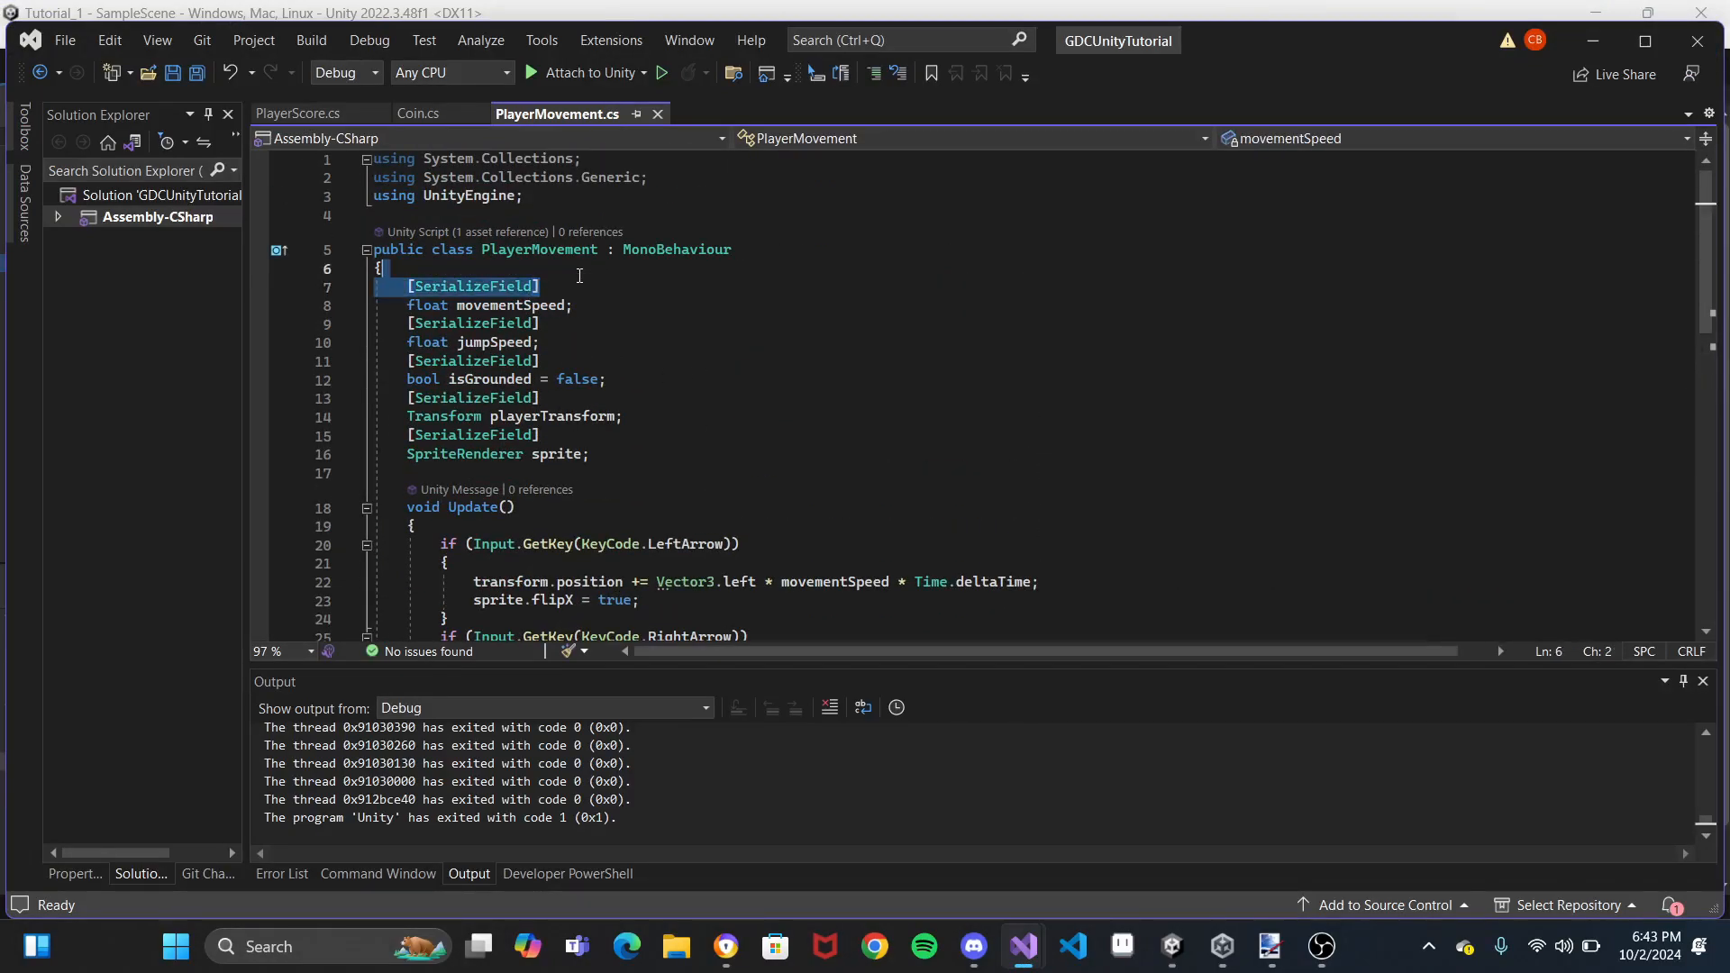
{"action": "left_click", "coordinate": [580, 276]}
{"action": "left_click", "coordinate": [613, 305]}
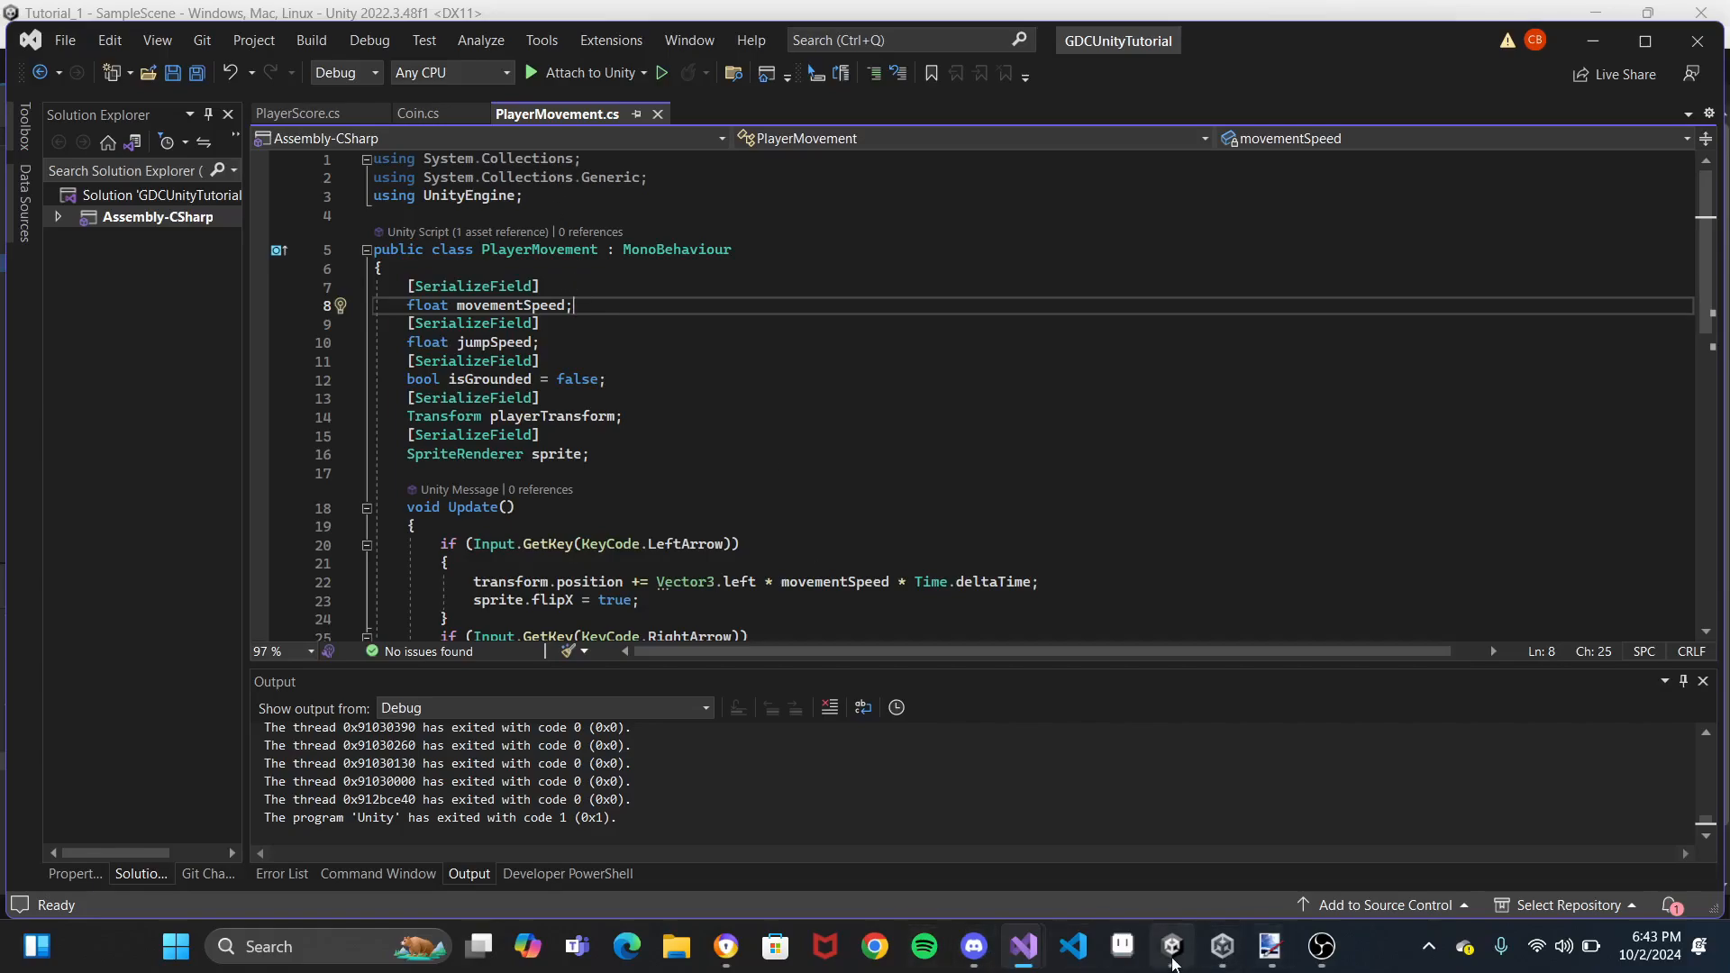
{"action": "mouse_move", "coordinate": [1173, 942]}
{"action": "left_click", "coordinate": [1231, 879]}
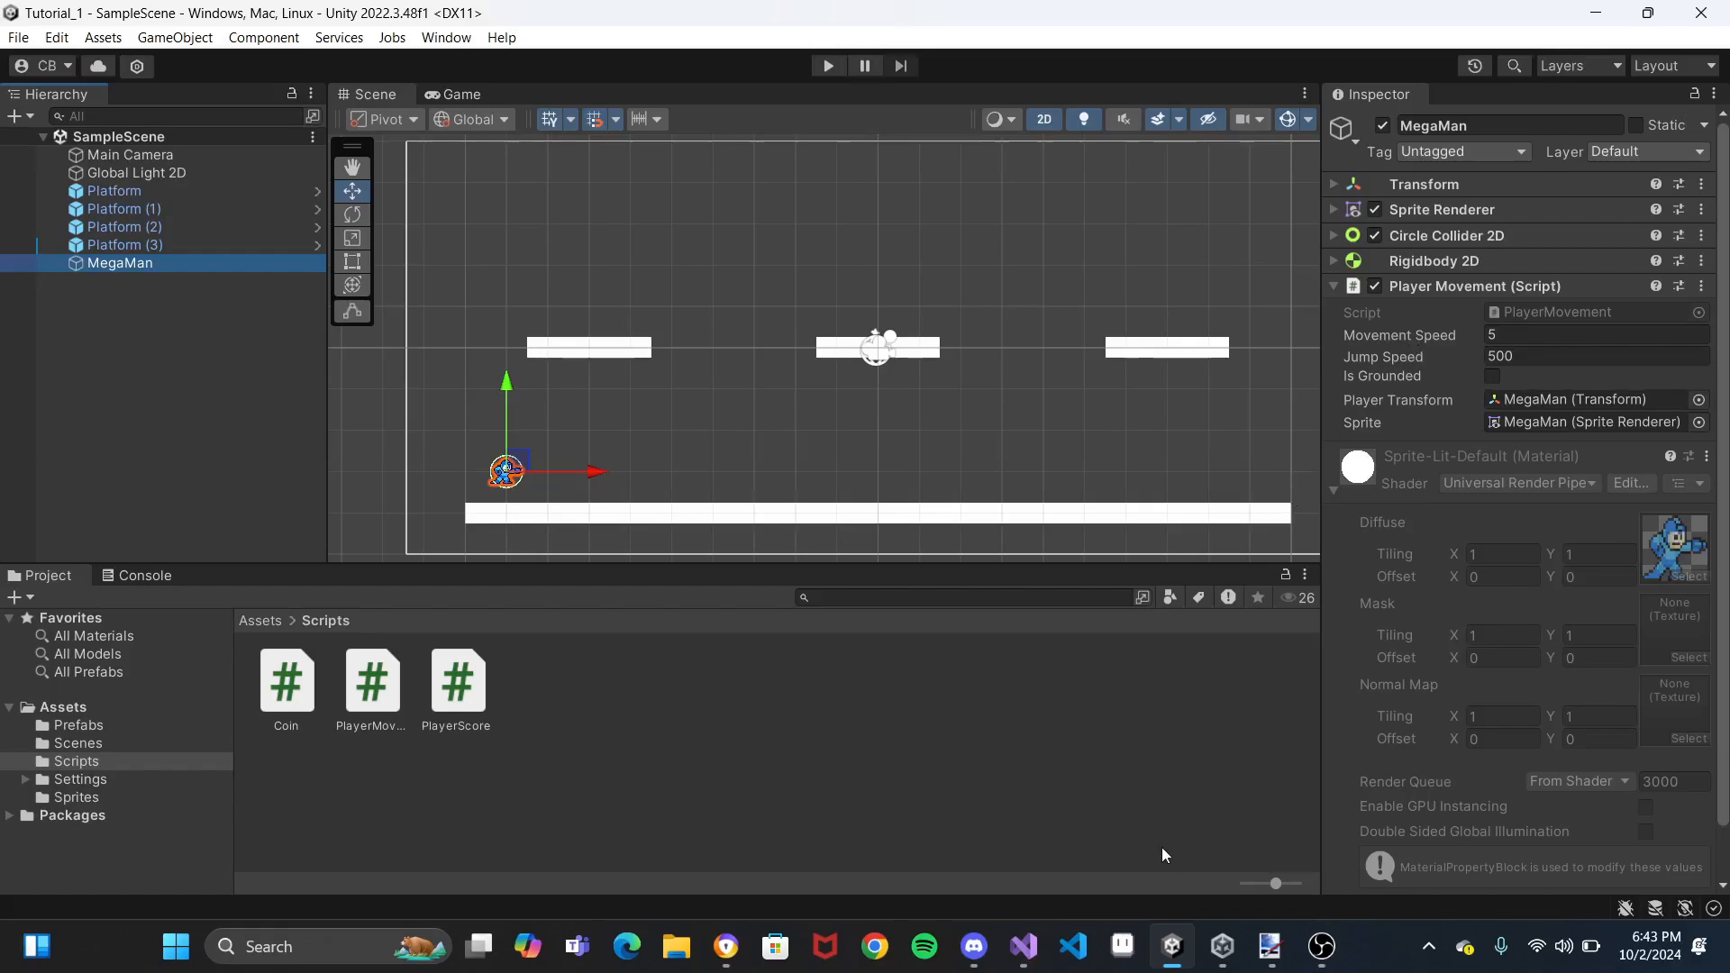
{"action": "mouse_move", "coordinate": [1173, 948]}
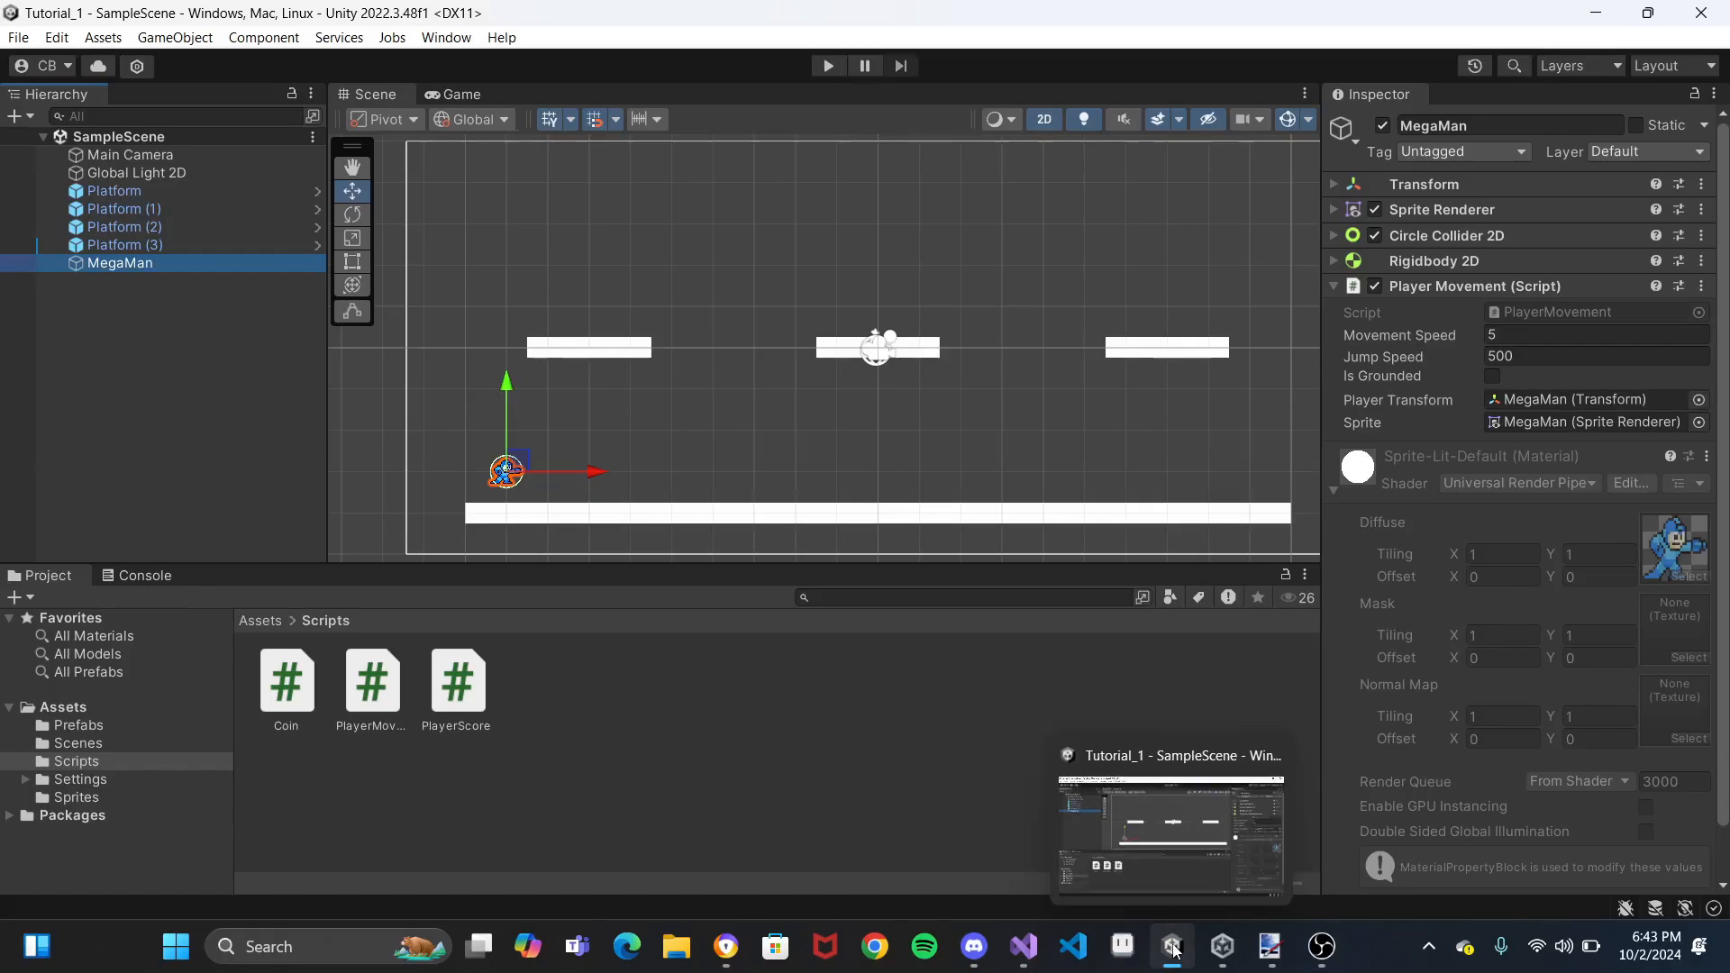
{"action": "left_click", "coordinate": [1173, 948]}
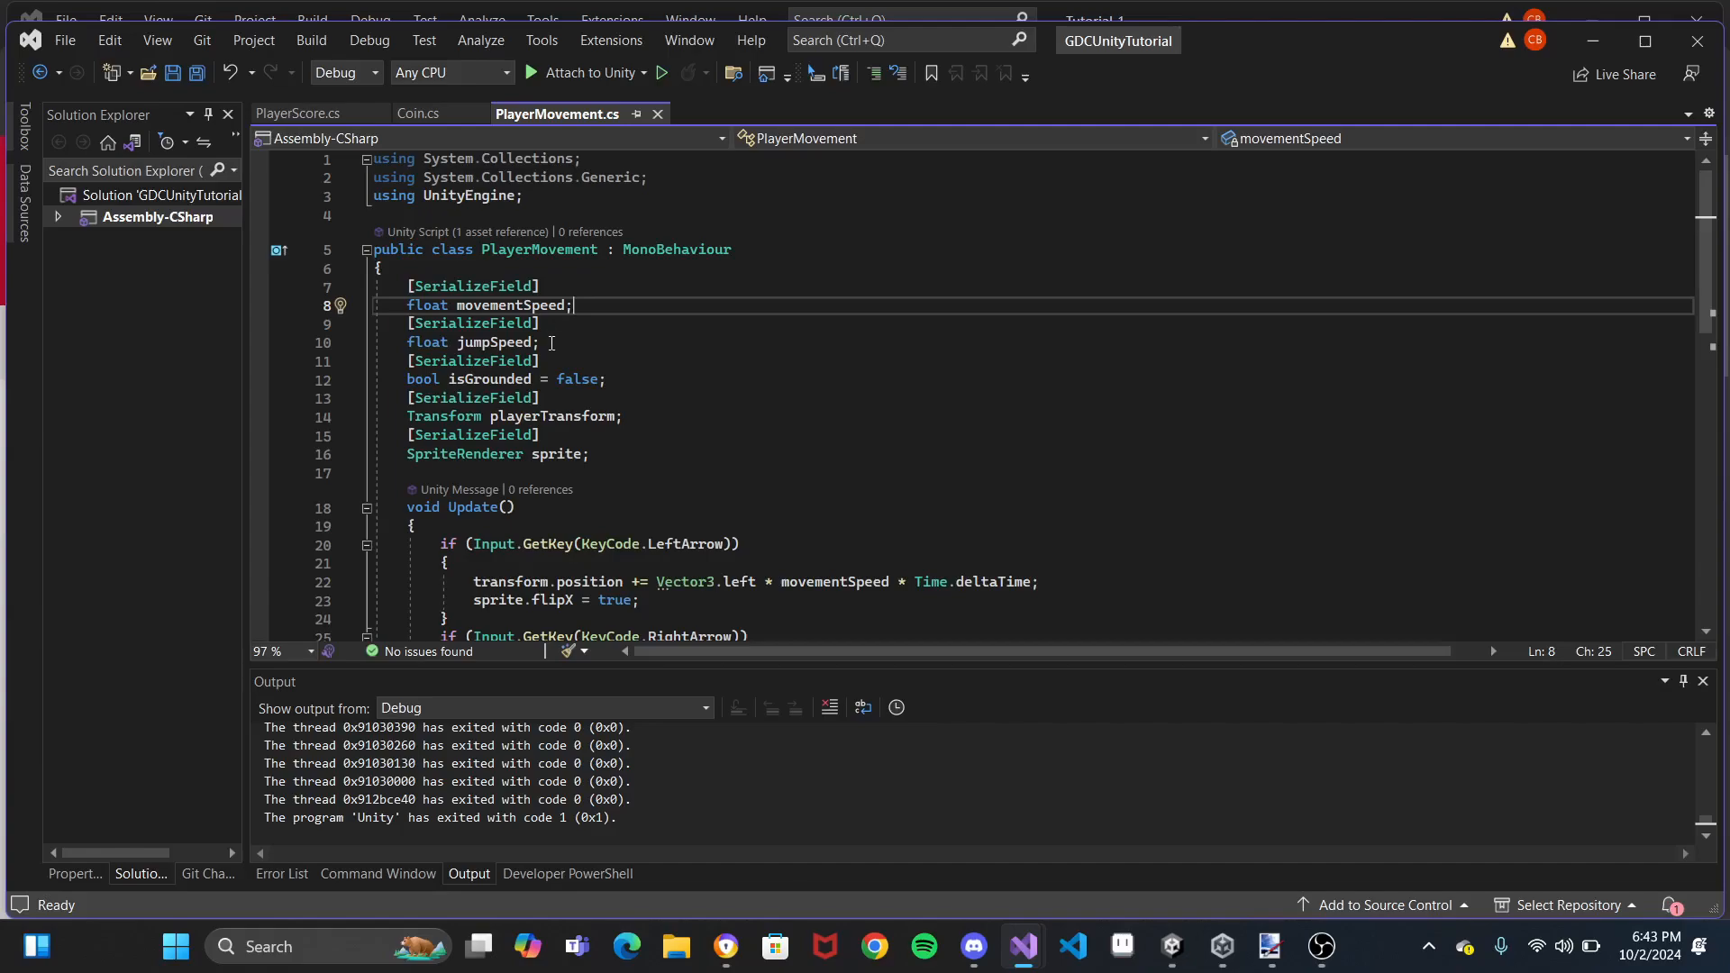
{"action": "left_click", "coordinate": [639, 375]}
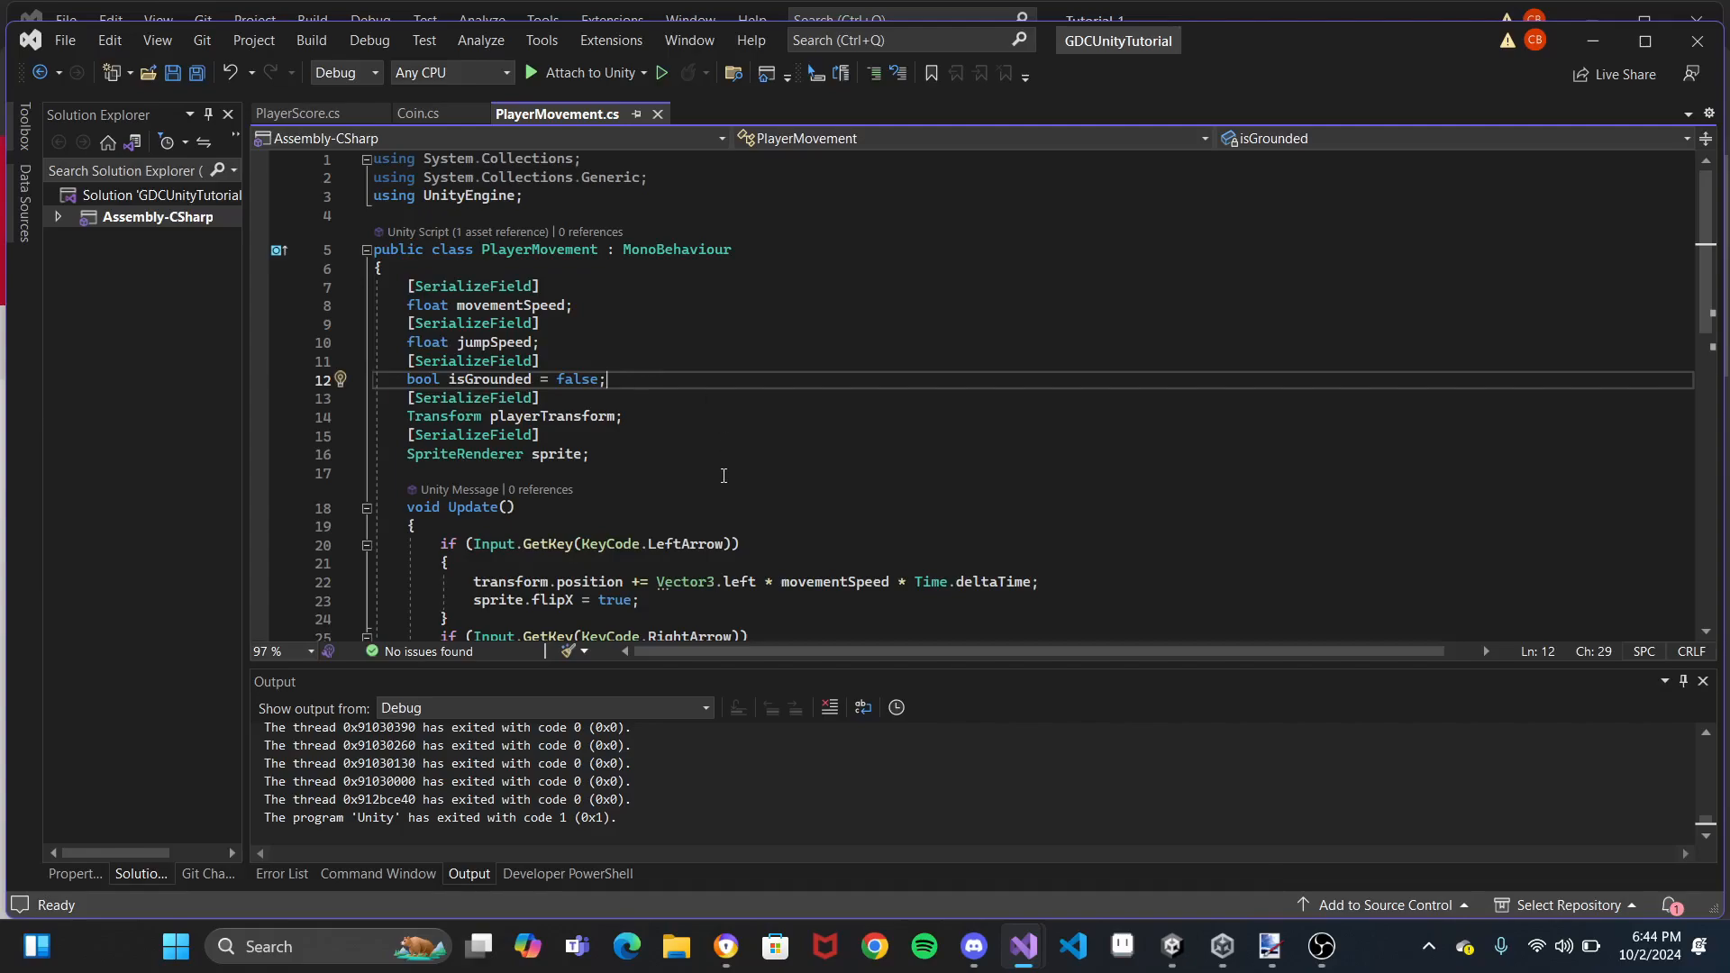
Look through the Update method, examining its left-arrow, right-arrow and up-arrow input checks
{"action": "scroll", "coordinate": [723, 475], "scroll_direction": "down", "scroll_amount": 2}
{"action": "scroll", "coordinate": [724, 474], "scroll_direction": "down", "scroll_amount": 2}
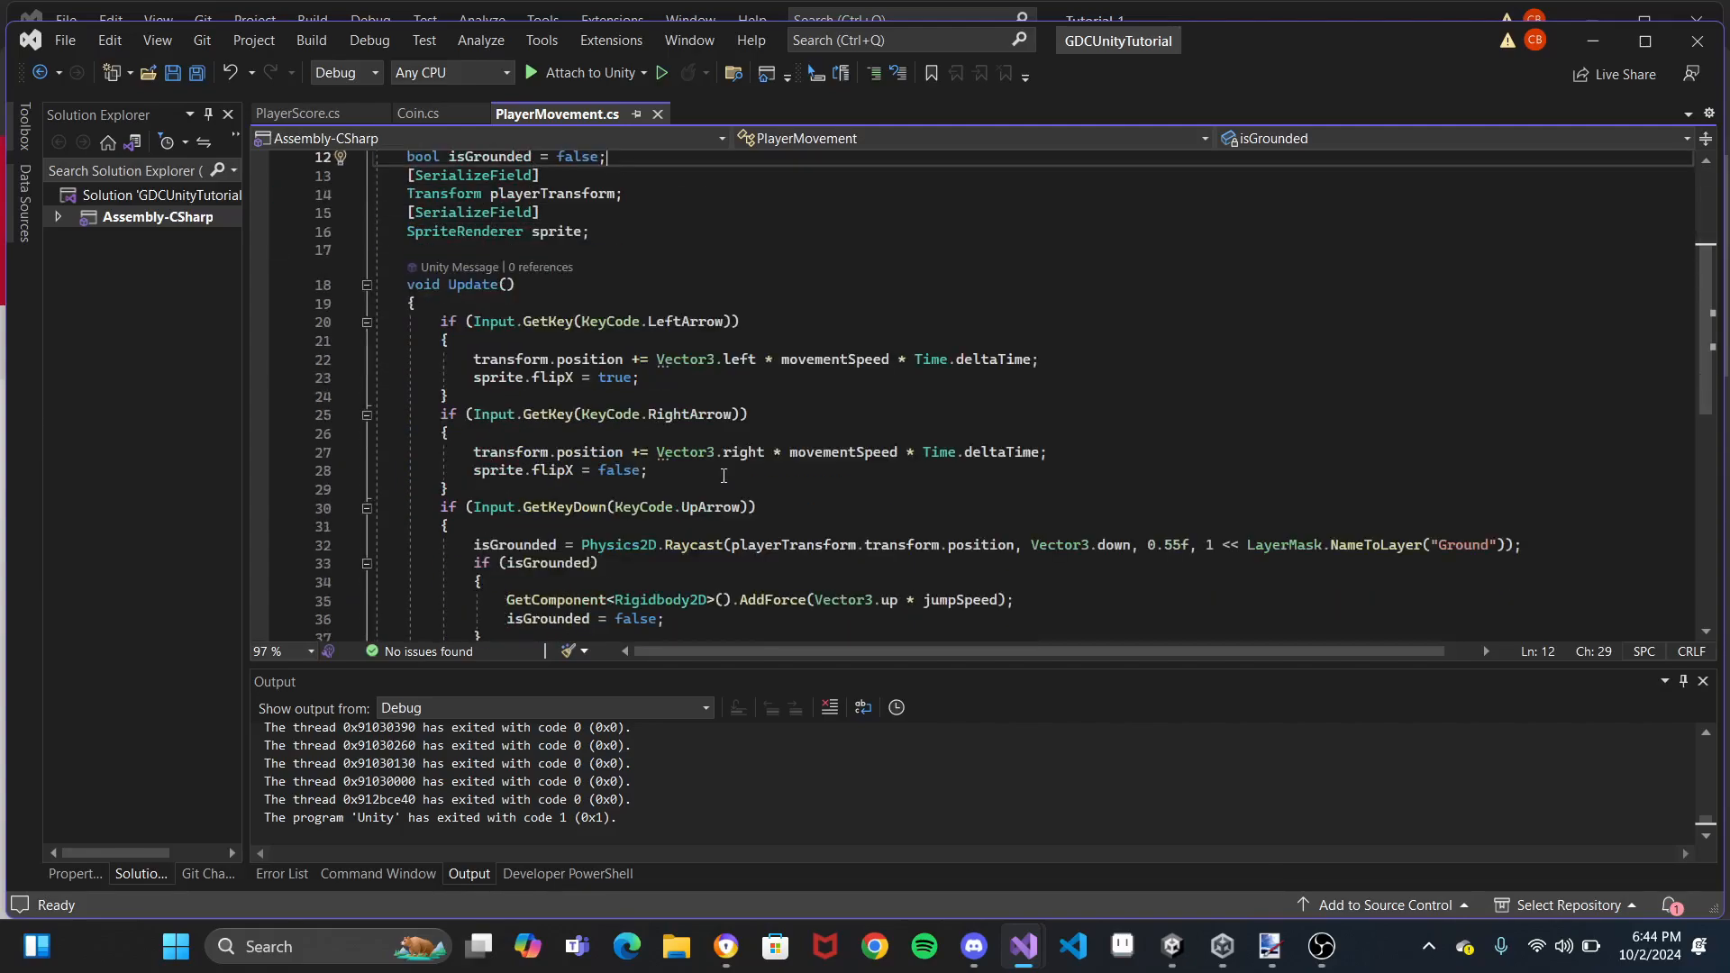
{"action": "scroll", "coordinate": [723, 474], "scroll_direction": "down", "scroll_amount": 3}
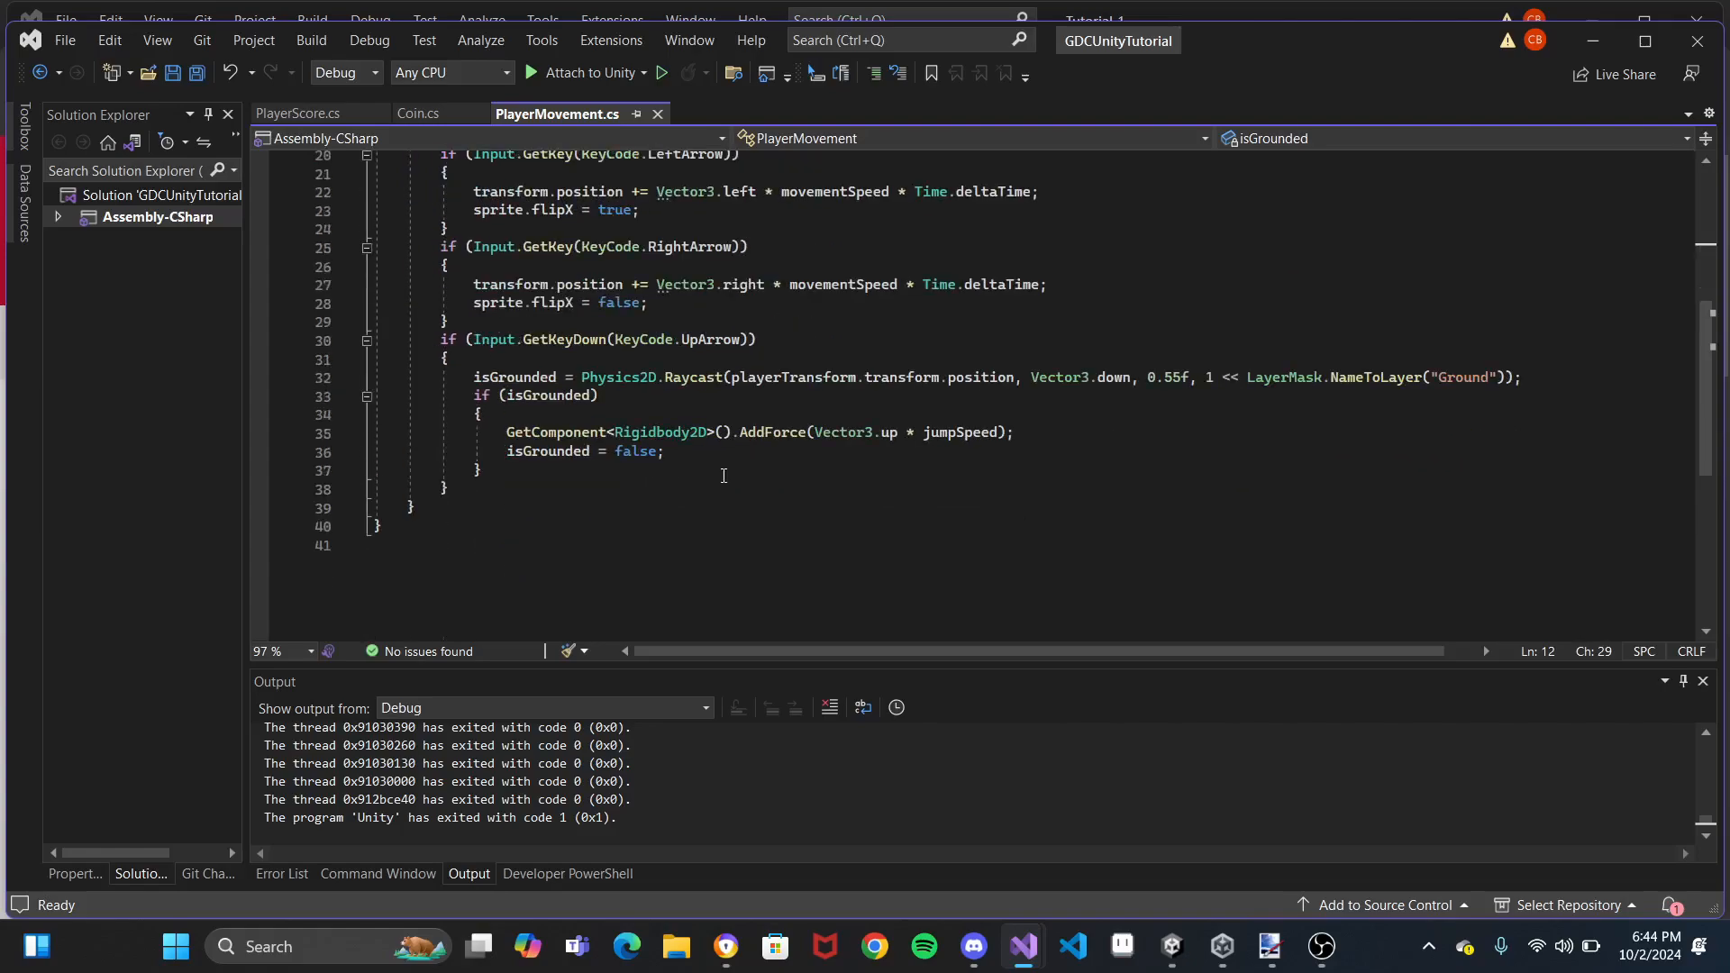
{"action": "scroll", "coordinate": [723, 475], "scroll_direction": "up", "scroll_amount": 2}
{"action": "scroll", "coordinate": [724, 475], "scroll_direction": "down", "scroll_amount": 1}
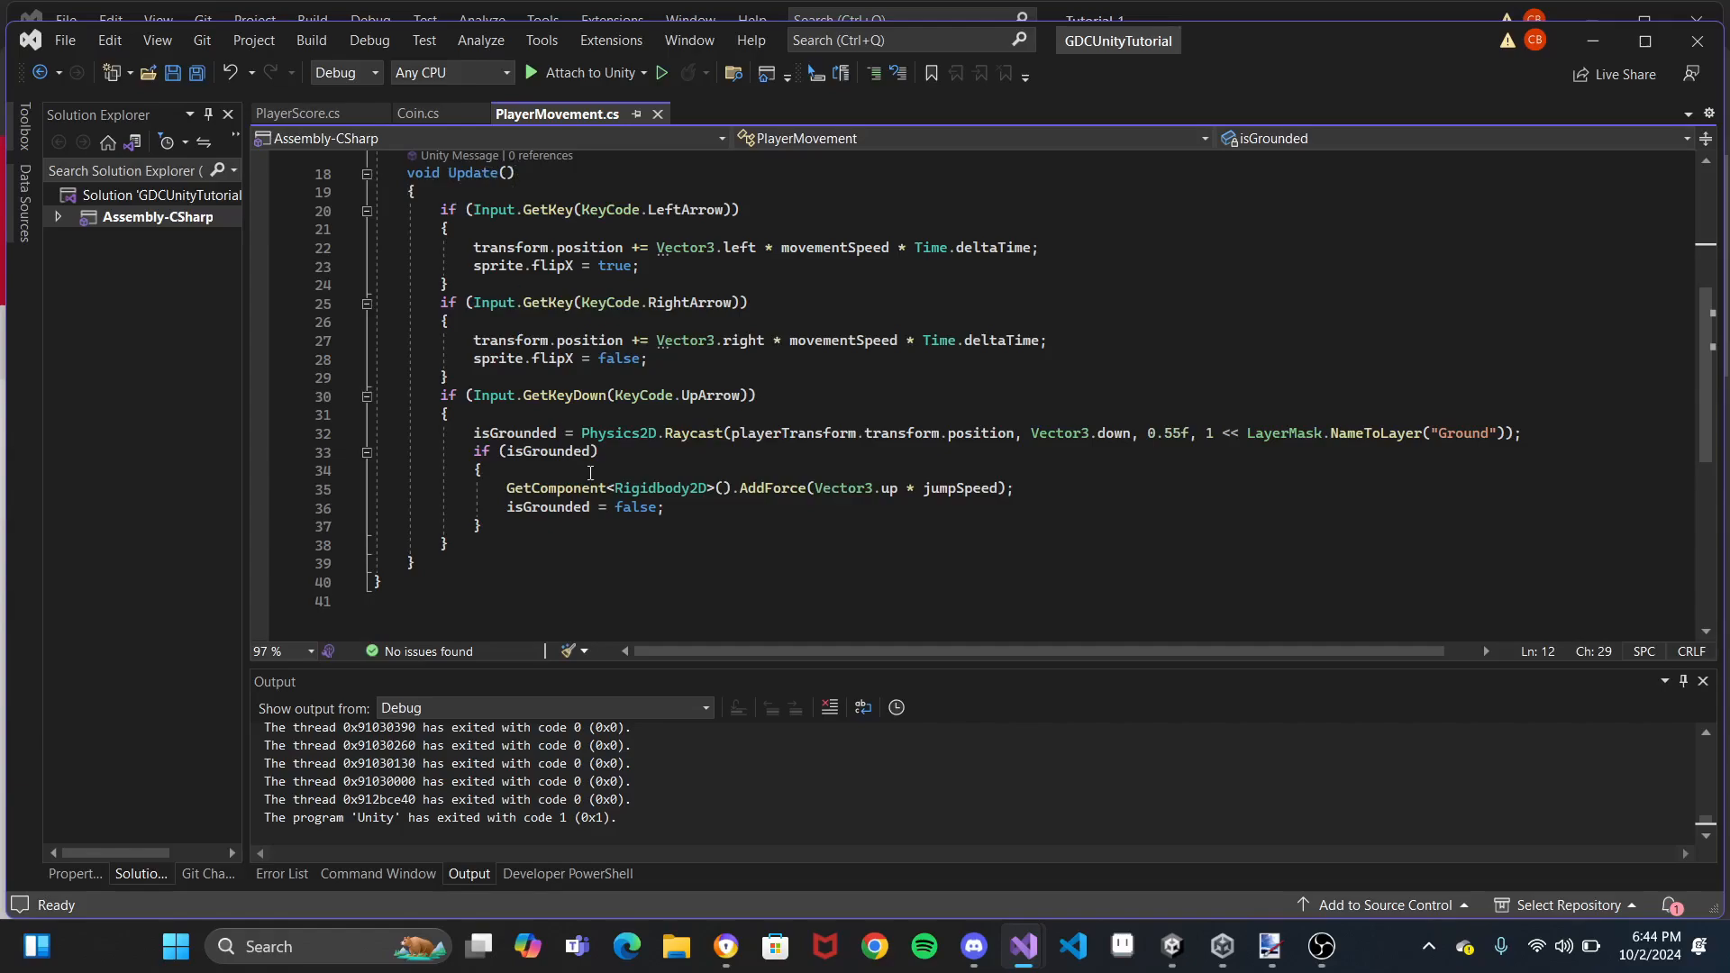
{"action": "scroll", "coordinate": [590, 473], "scroll_direction": "up", "scroll_amount": 1}
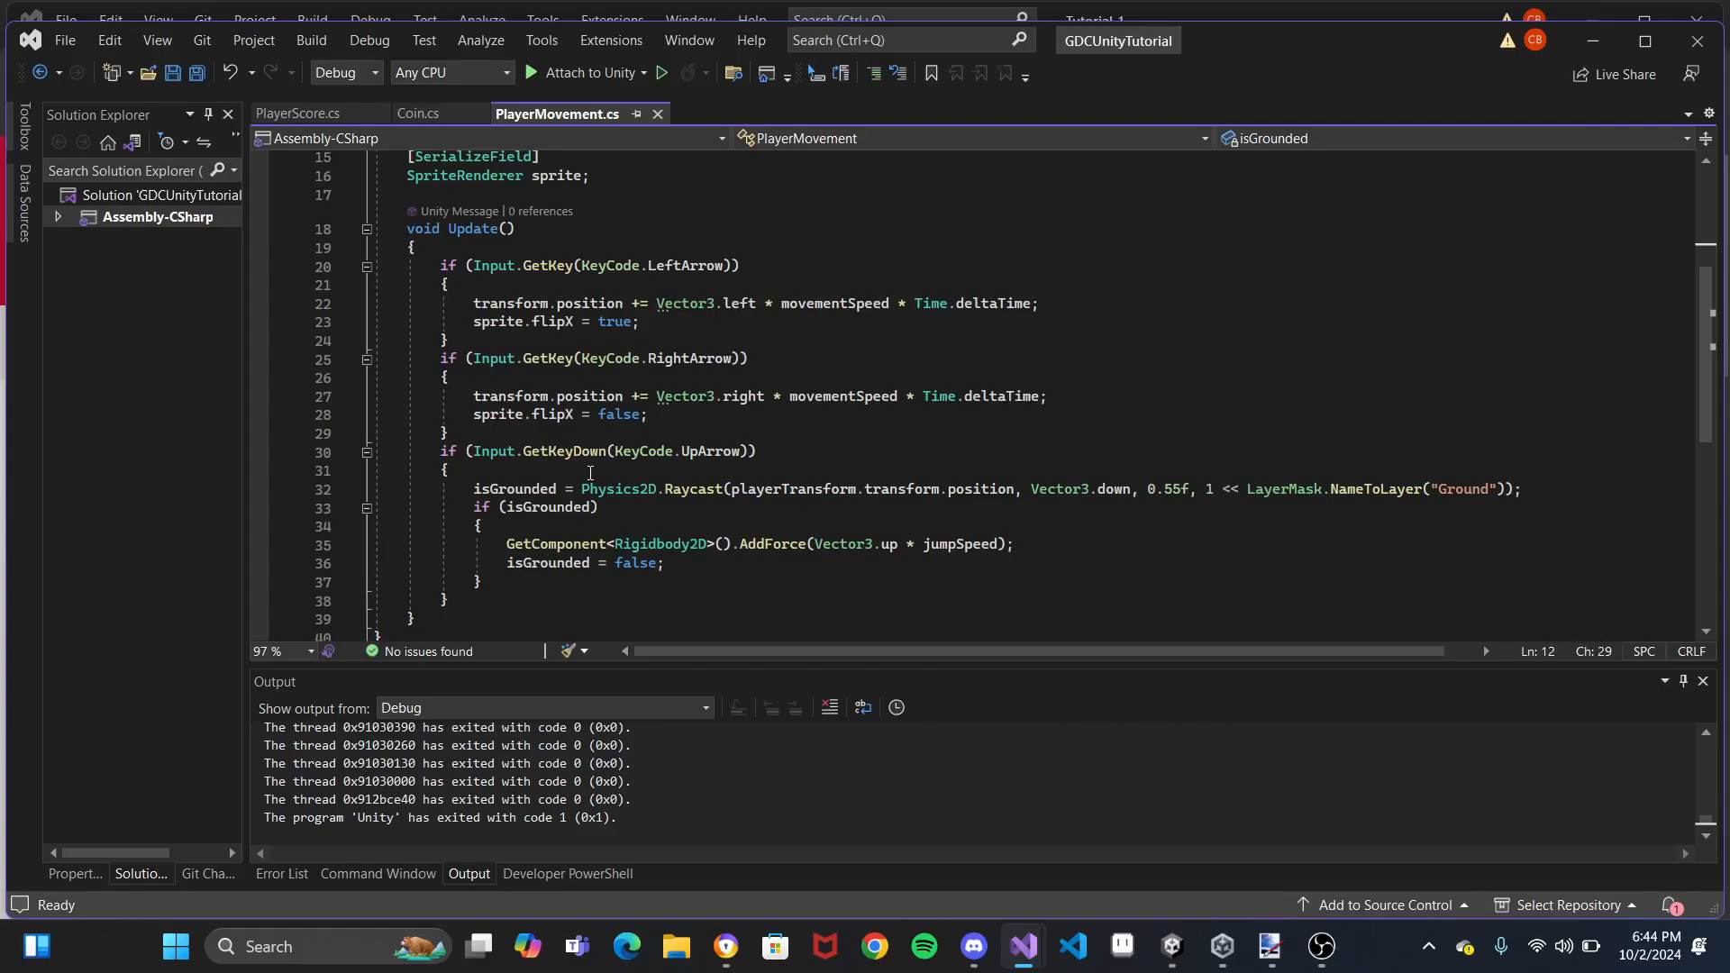
{"action": "left_click", "coordinate": [489, 247]}
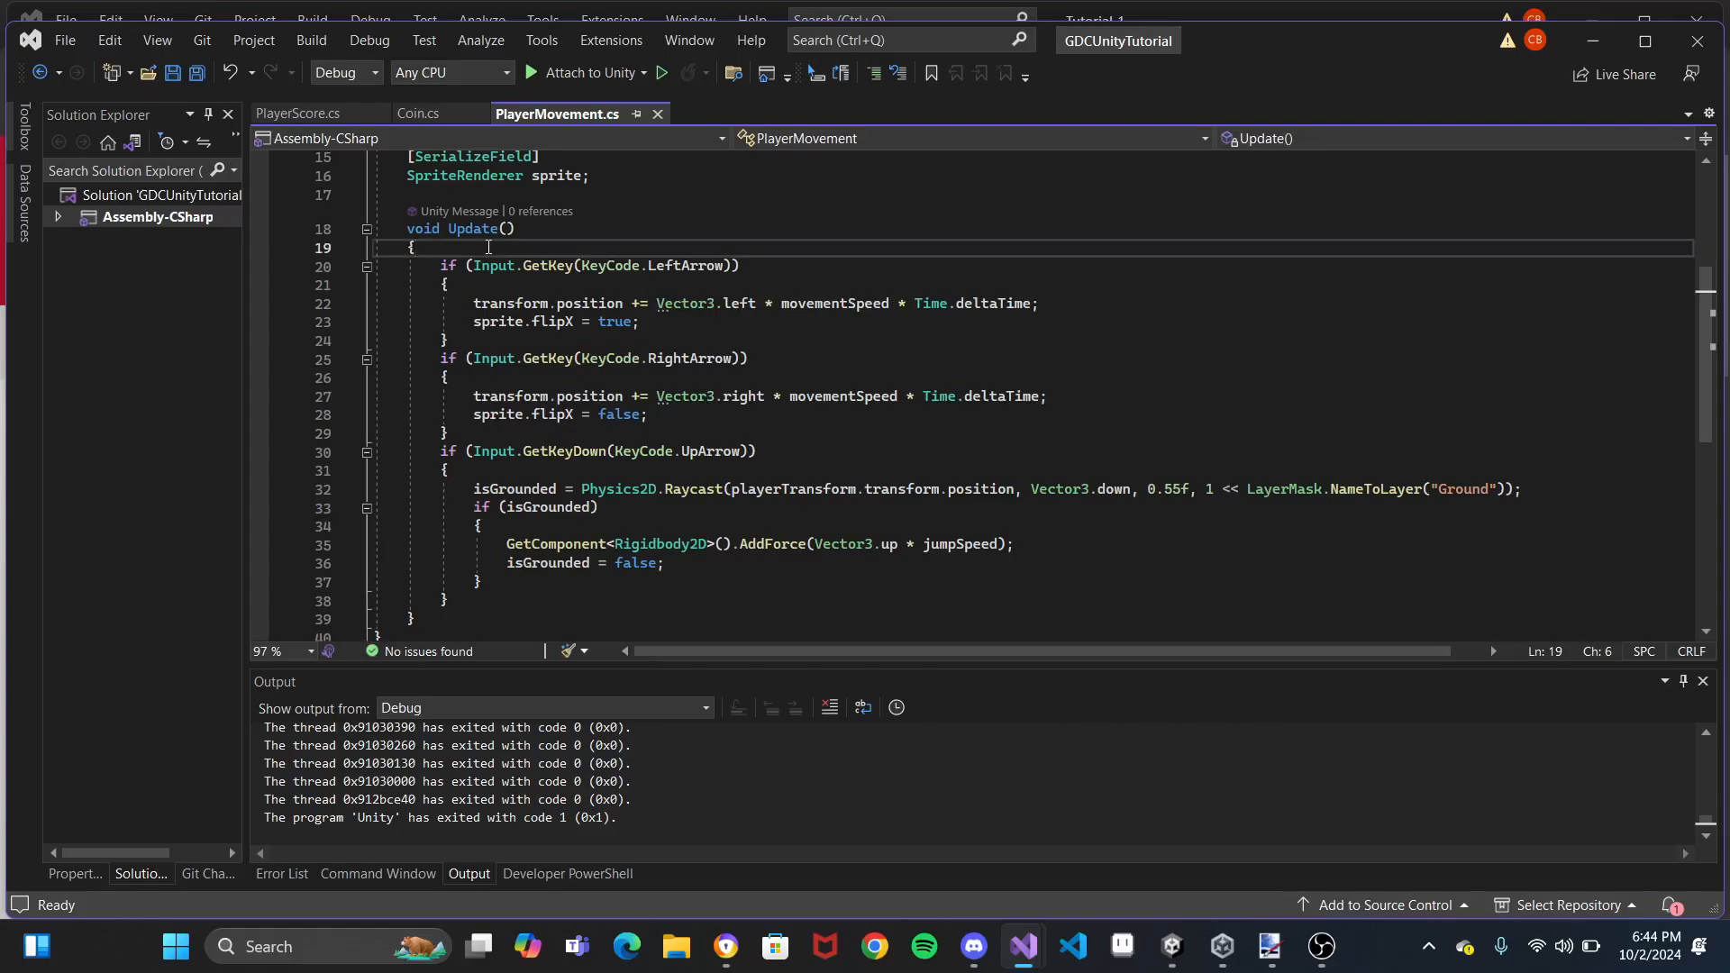
Insert a blank line after the LeftArrow if block in Update and examine that block's condition and body
{"action": "left_click", "coordinate": [475, 342]}
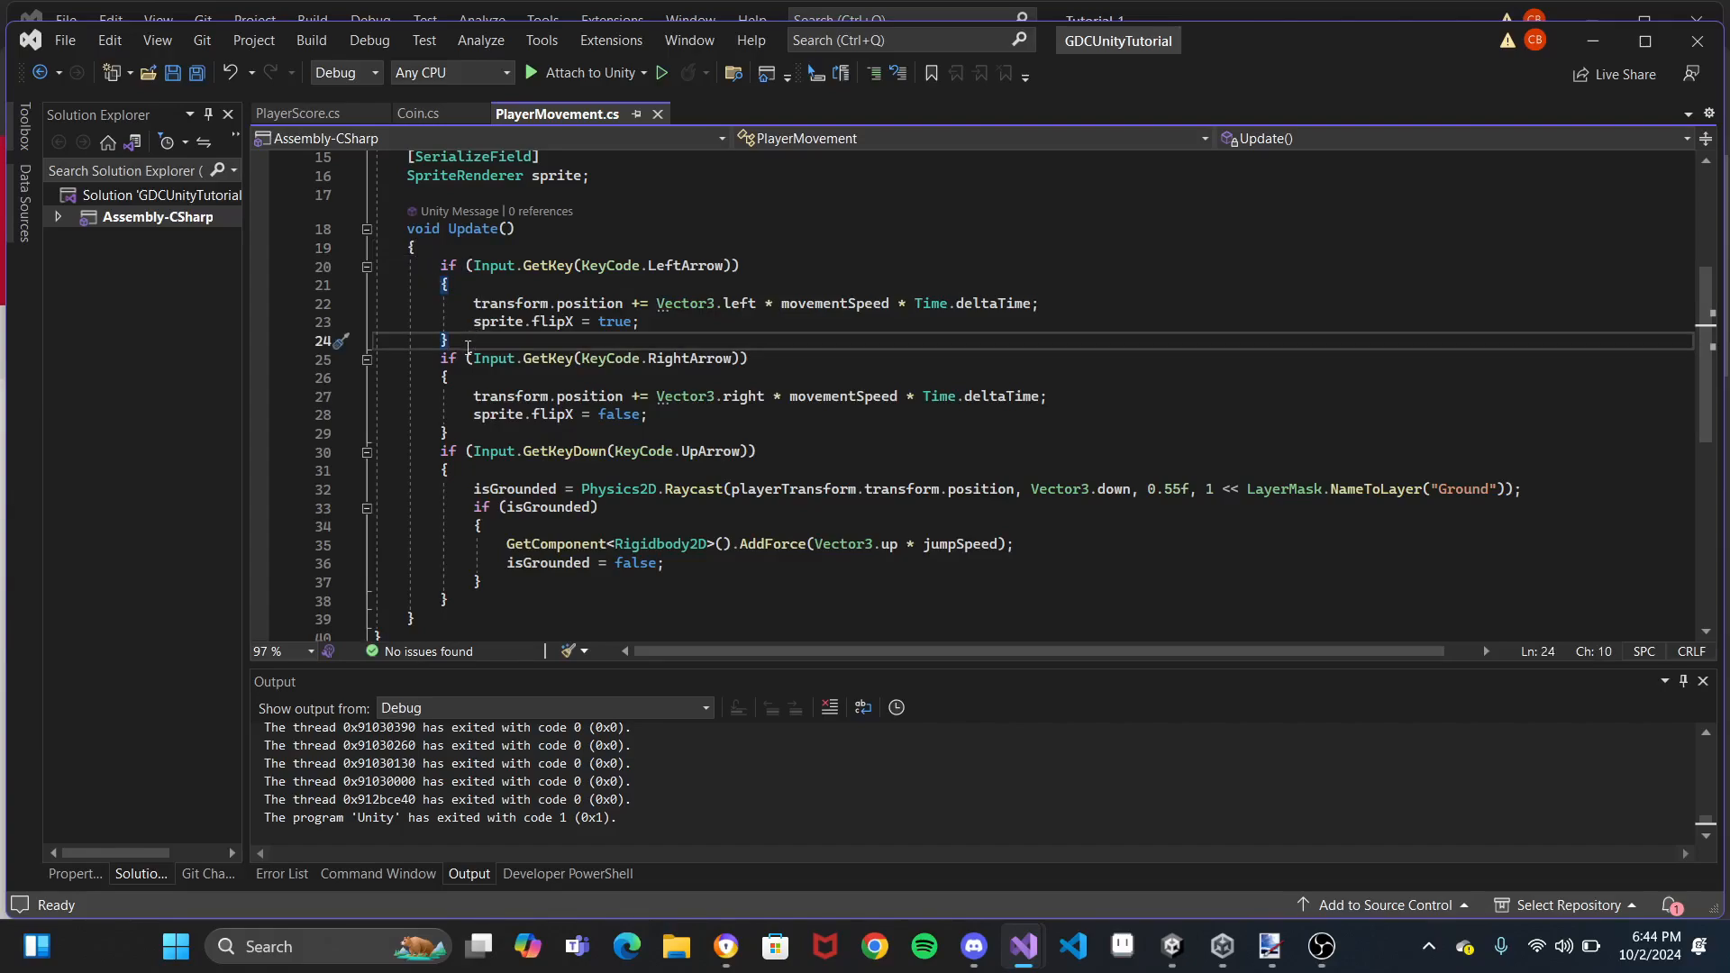
{"action": "key", "text": "Return"}
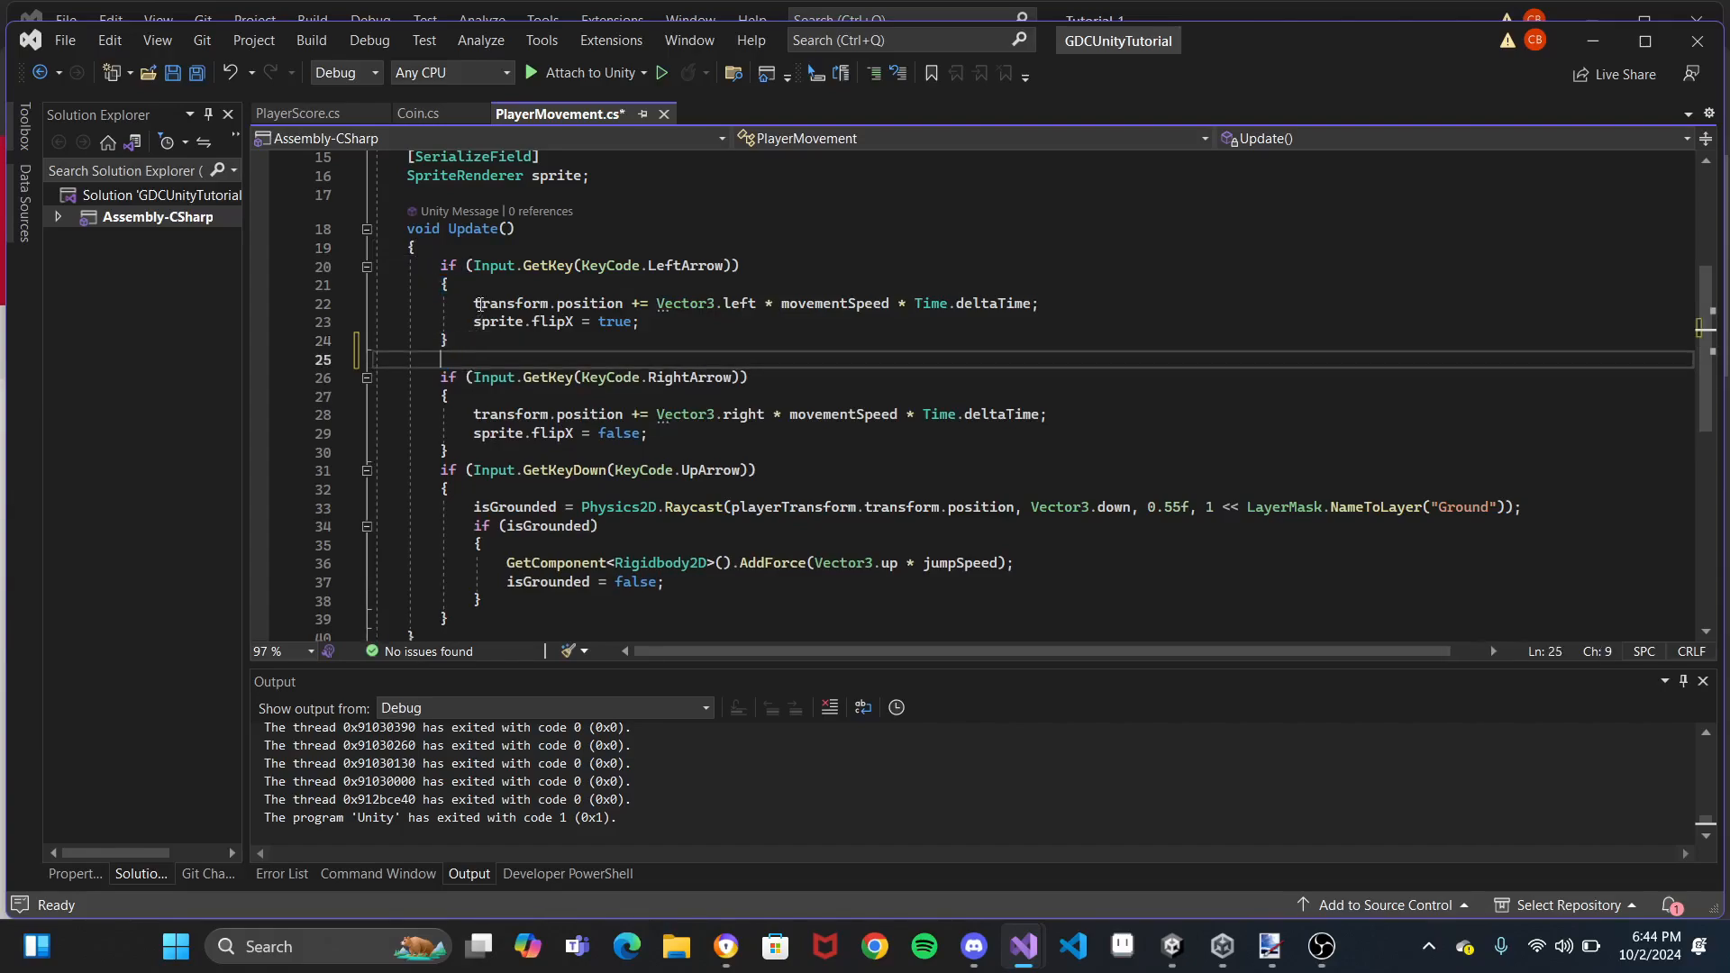
{"action": "double_click", "coordinate": [449, 267]}
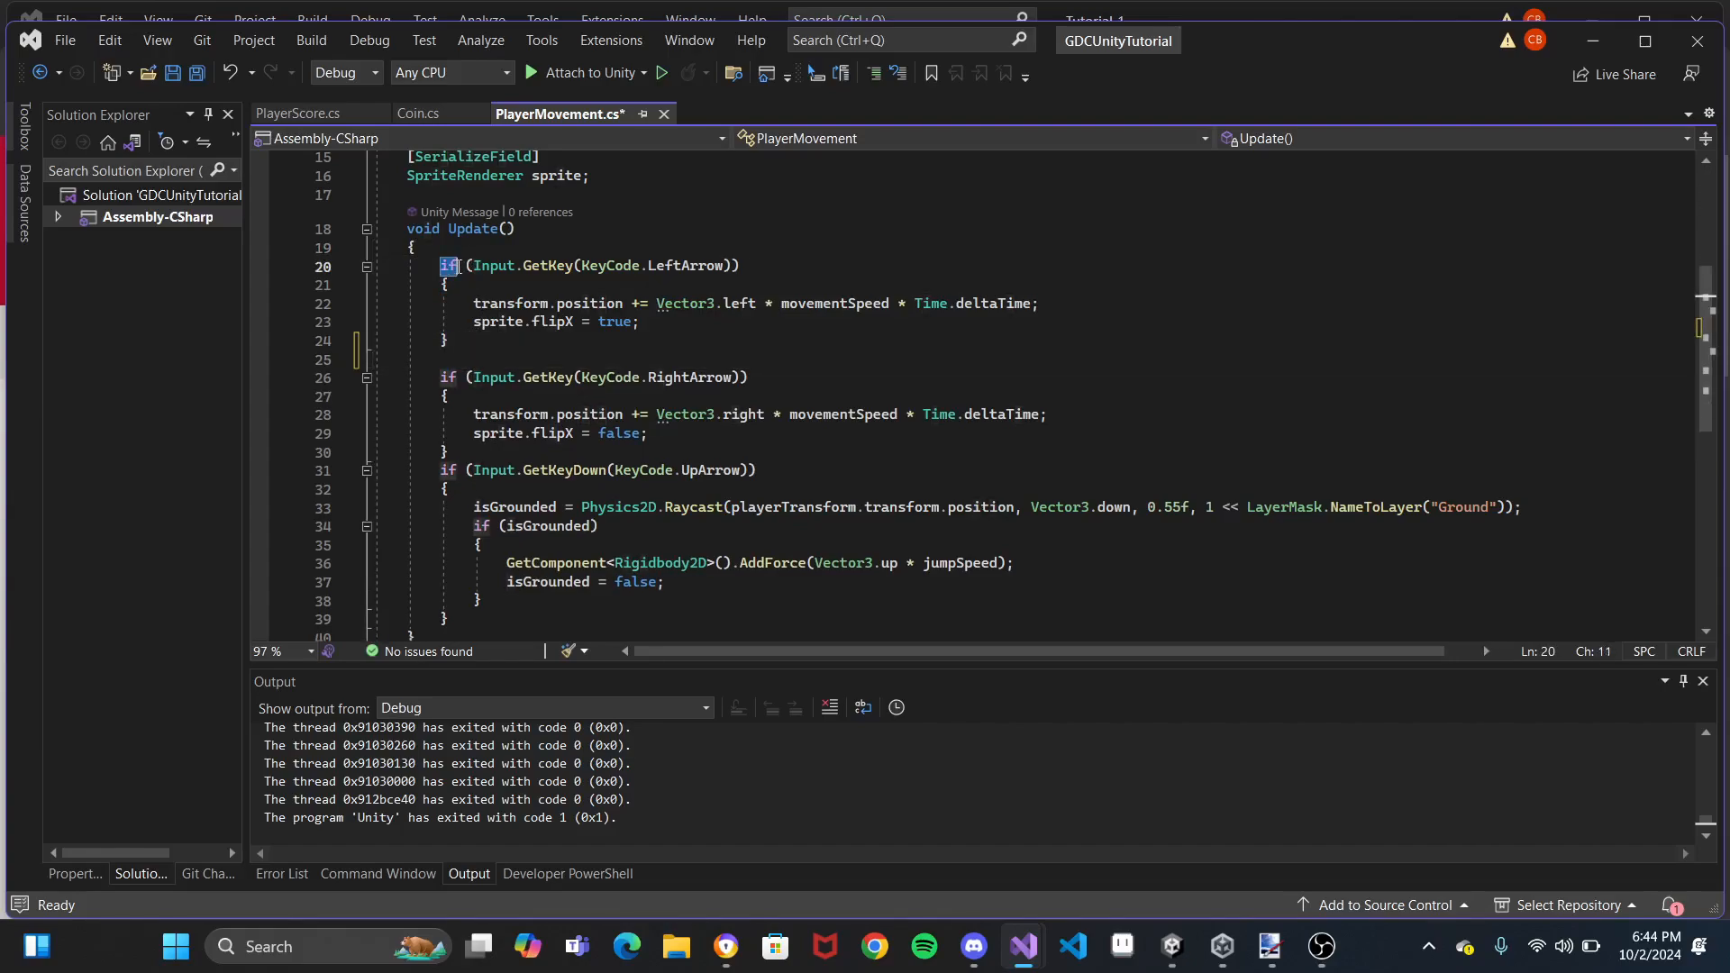
{"action": "left_click", "coordinate": [471, 267]}
{"action": "mouse_move", "coordinate": [539, 264]}
{"action": "left_mouse_down"}
{"action": "mouse_move", "coordinate": [750, 265]}
{"action": "mouse_move", "coordinate": [512, 264]}
{"action": "left_mouse_up"}
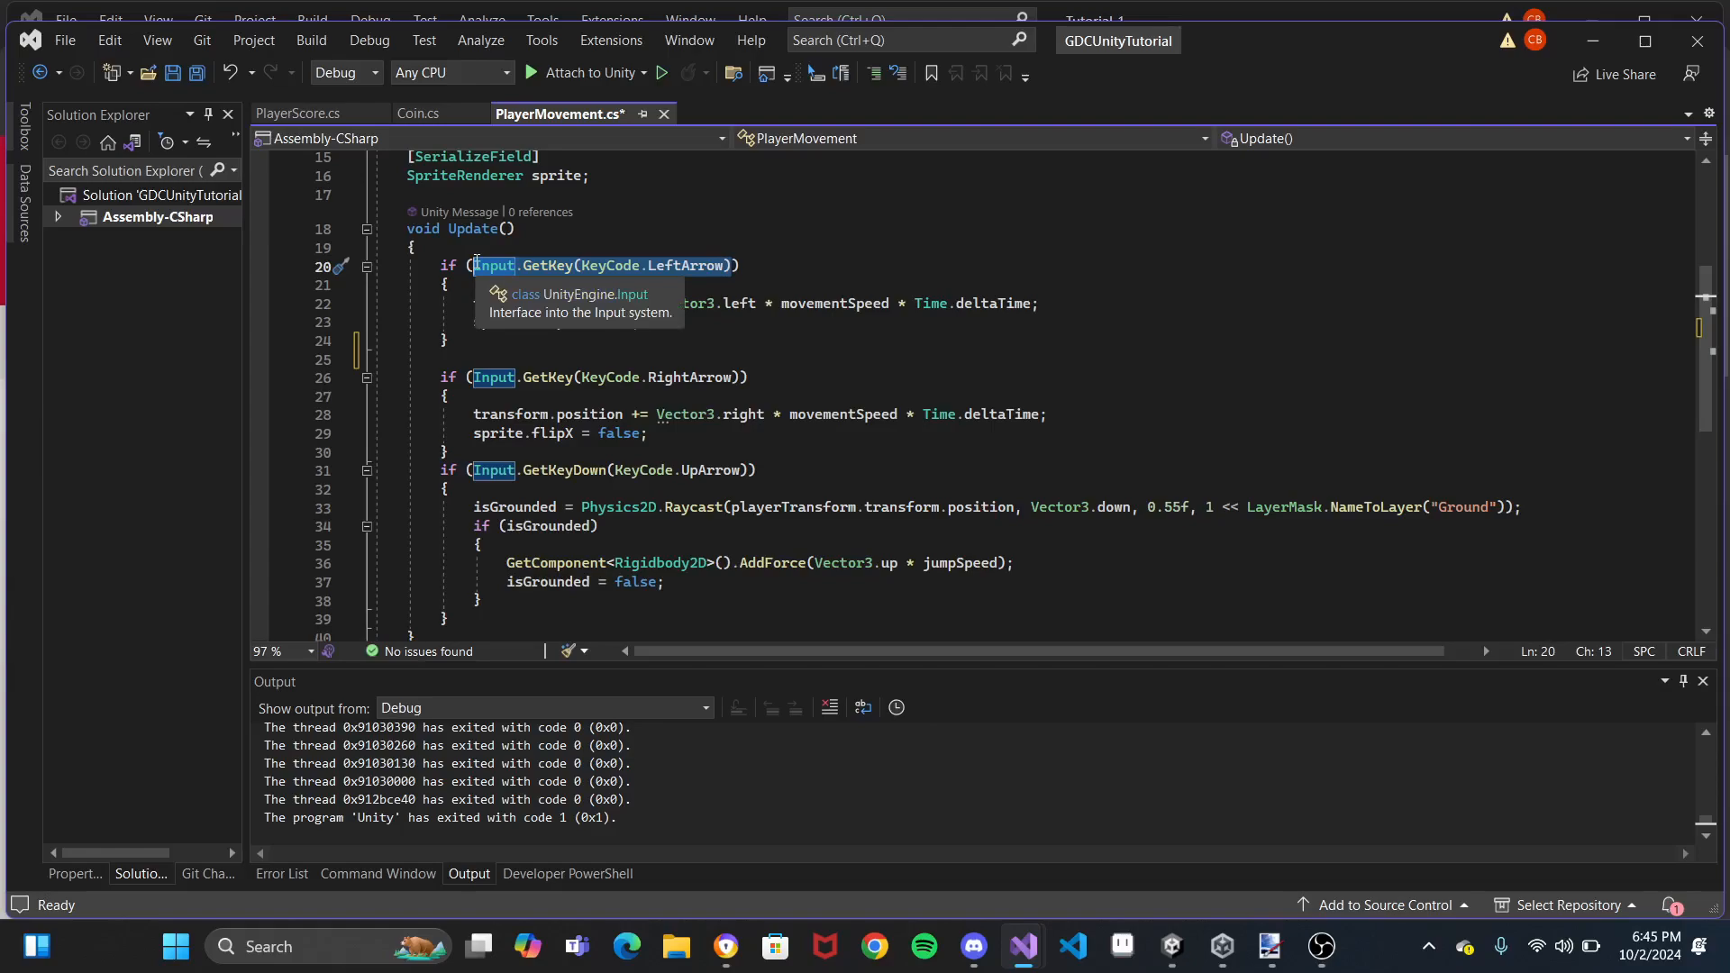
{"action": "left_click_drag", "start_coordinate": [765, 341], "coordinate": [785, 286]}
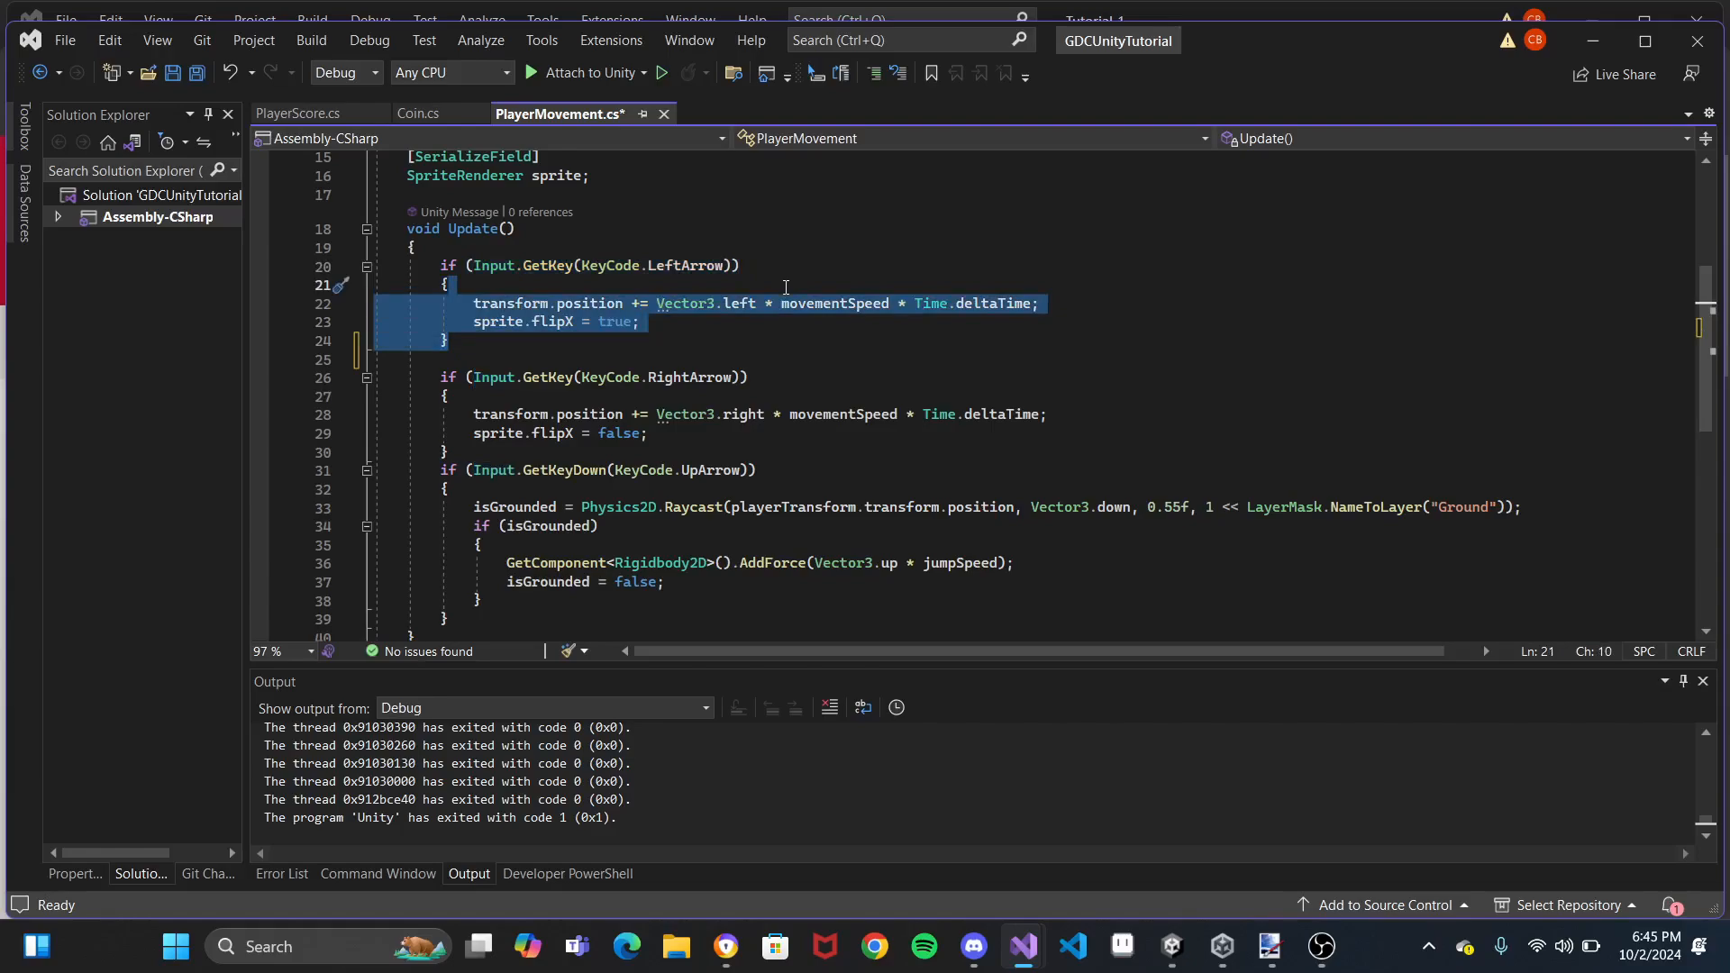
{"action": "left_click", "coordinate": [465, 360]}
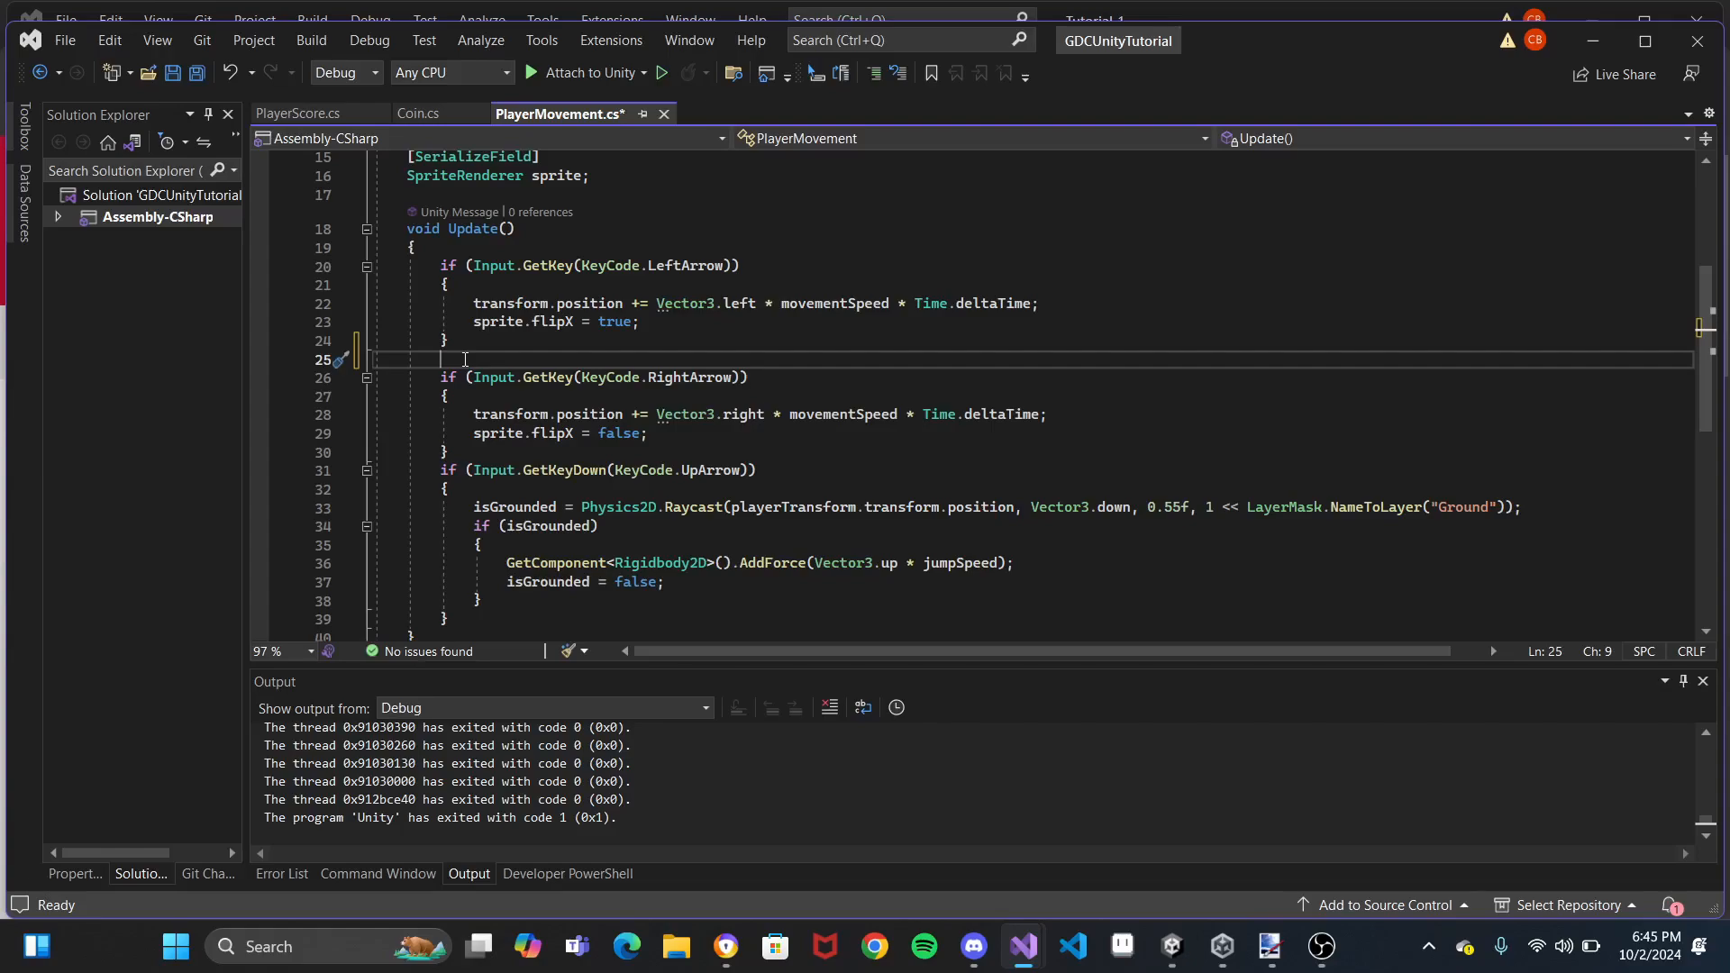
Start a single-line comment on a new line above the LeftArrow check in Update
{"action": "left_click", "coordinate": [510, 251]}
{"action": "key", "text": "Return"}
{"action": "type", "text": "//"}
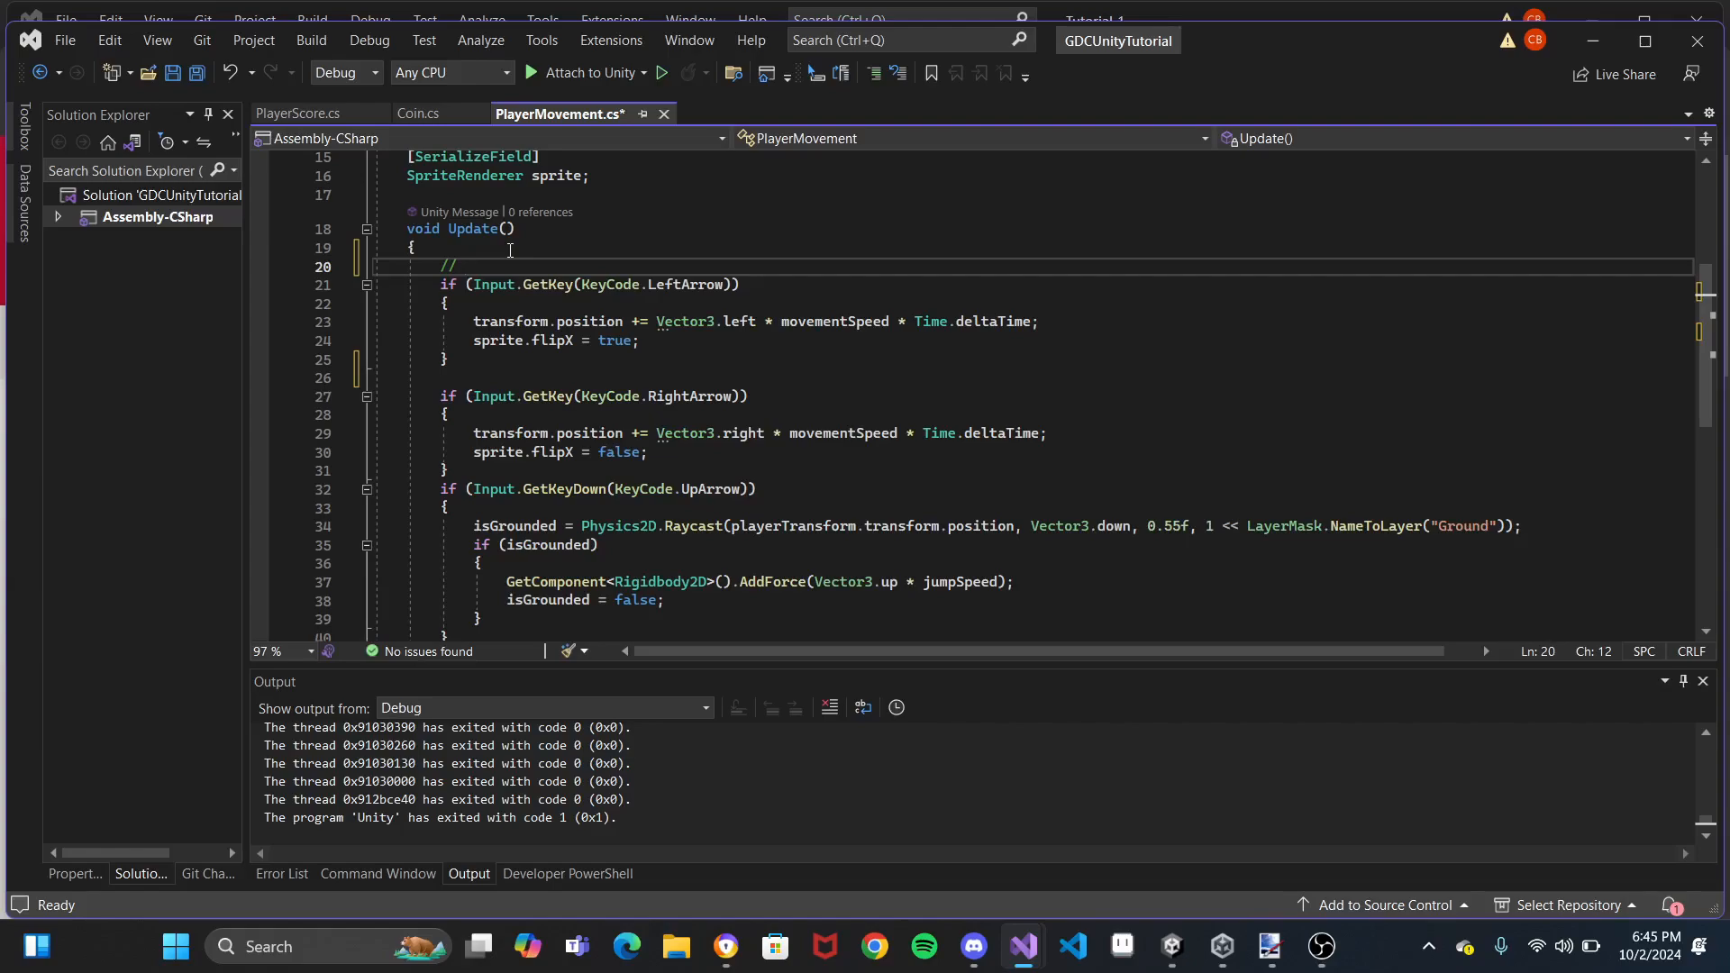
{"action": "type", "text": "Inp"}
{"action": "key", "text": "BackSpace"}
{"action": "key", "text": "BackSpace"}
{"action": "key", "text": "BackSpace"}
{"action": "type", "text": "botiioowihnoiwoiwnwoinoi"}
{"action": "key", "text": "BackSpace"}
{"action": "key", "text": "BackSpace"}
{"action": "key", "text": "BackSpace"}
{"action": "key", "text": "BackSpace"}
{"action": "key", "text": "BackSpace"}
{"action": "key", "text": "BackSpace"}
{"action": "key", "text": "BackSpace"}
{"action": "key", "text": "BackSpace"}
{"action": "key", "text": "BackSpace"}
{"action": "key", "text": "BackSpace"}
{"action": "key", "text": "BackSpace"}
{"action": "key", "text": "BackSpace"}
{"action": "key", "text": "BackSpace"}
{"action": "key", "text": "BackSpace"}
{"action": "key", "text": "BackSpace"}
{"action": "key", "text": "BackSpace"}
{"action": "key", "text": "BackSpace"}
{"action": "key", "text": "BackSpace"}
{"action": "key", "text": "BackSpace"}
{"action": "key", "text": "BackSpace"}
{"action": "key", "text": "BackSpace"}
Try a multi-line block comment above the LeftArrow check, then undo it back to the single-line comment marker
{"action": "type", "text": "*"}
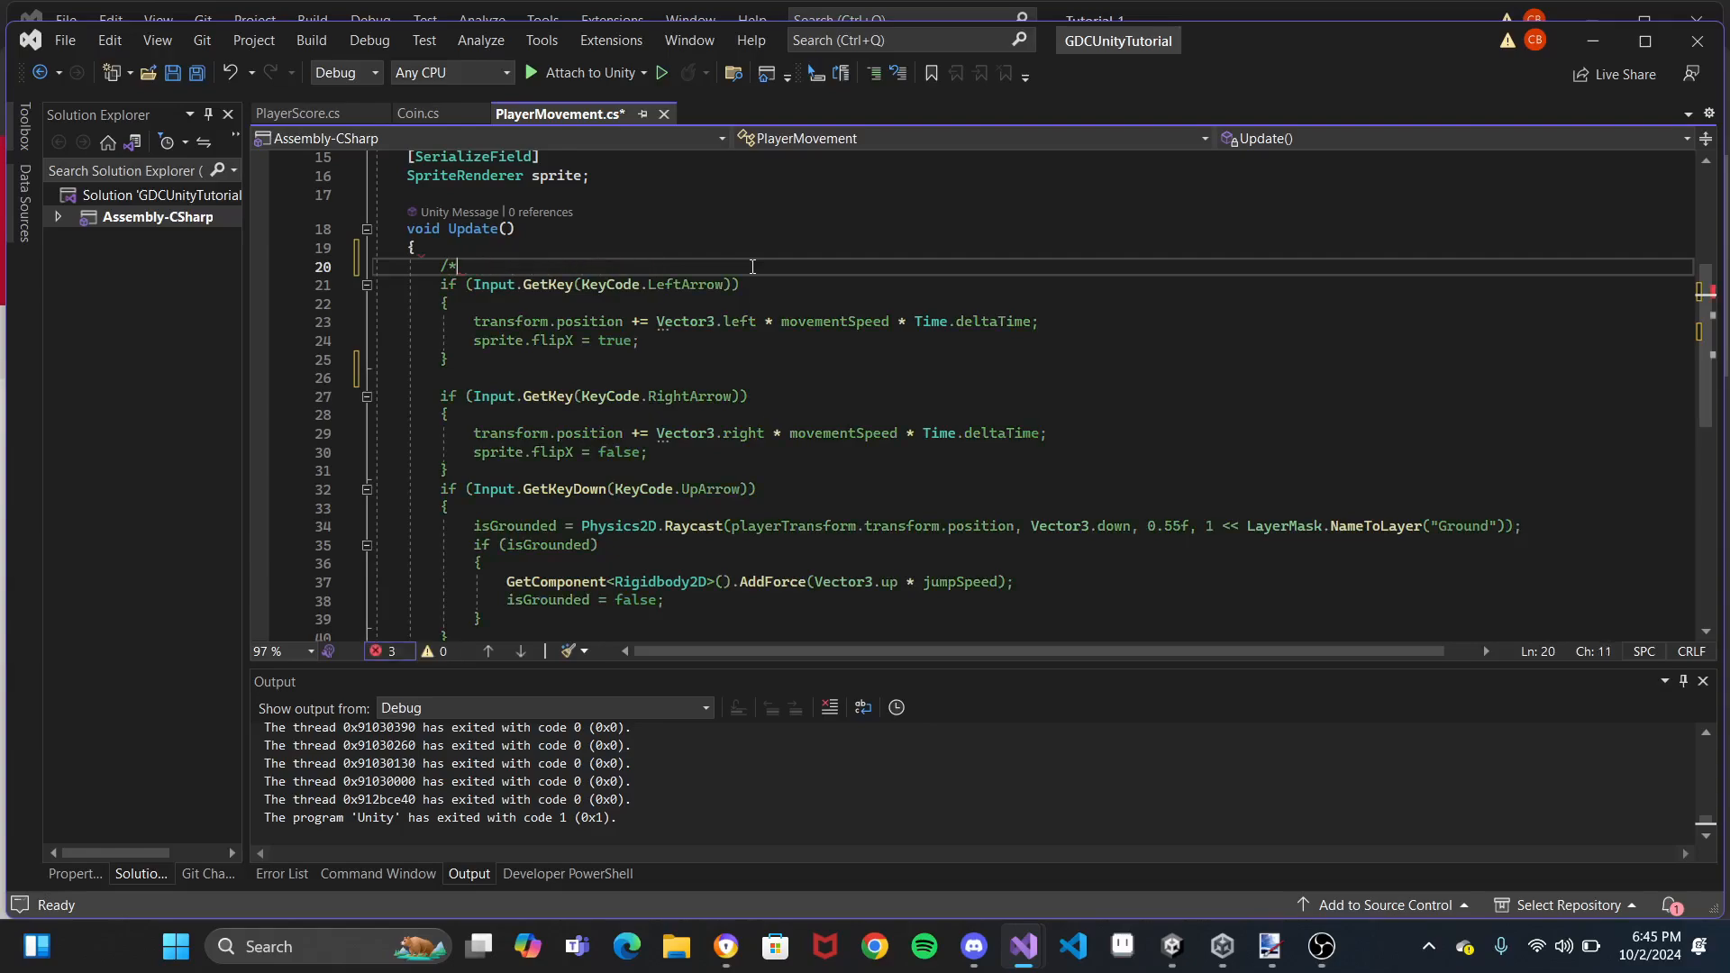
{"action": "key", "text": "Return"}
{"action": "type", "text": "/*"}
{"action": "key", "text": "BackSpace"}
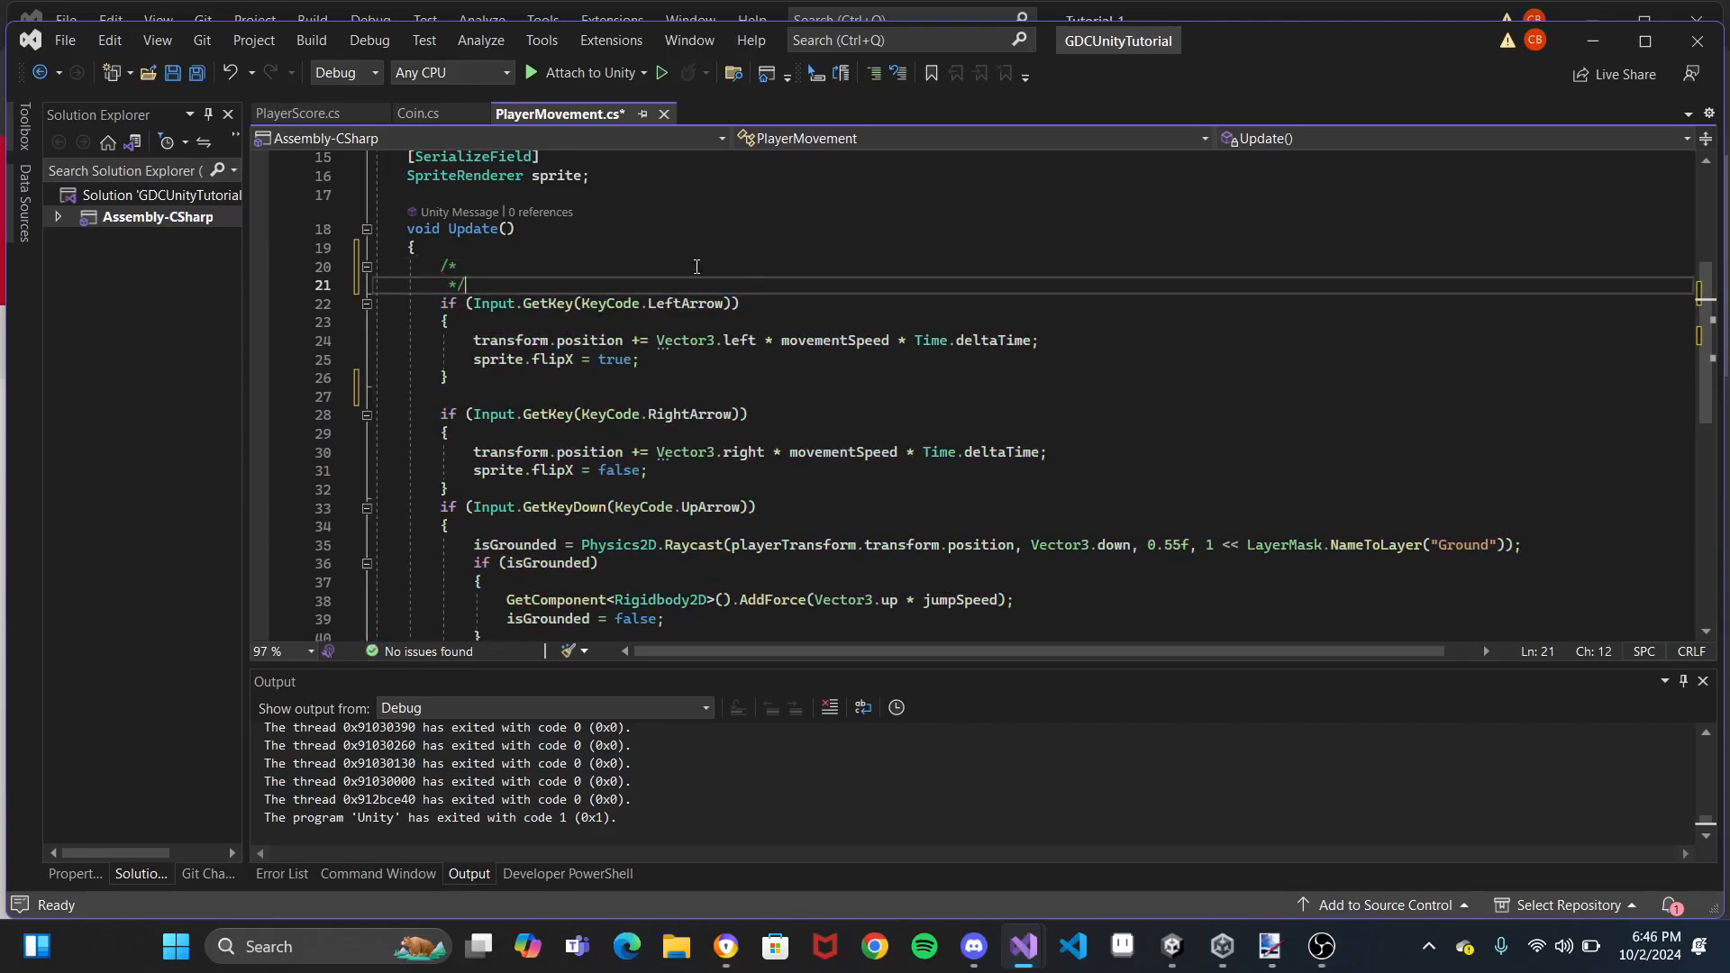
{"action": "key", "text": "Return"}
{"action": "key", "text": "Return"}
{"action": "key", "text": "Return"}
{"action": "key", "text": "Return"}
{"action": "key", "text": "Return"}
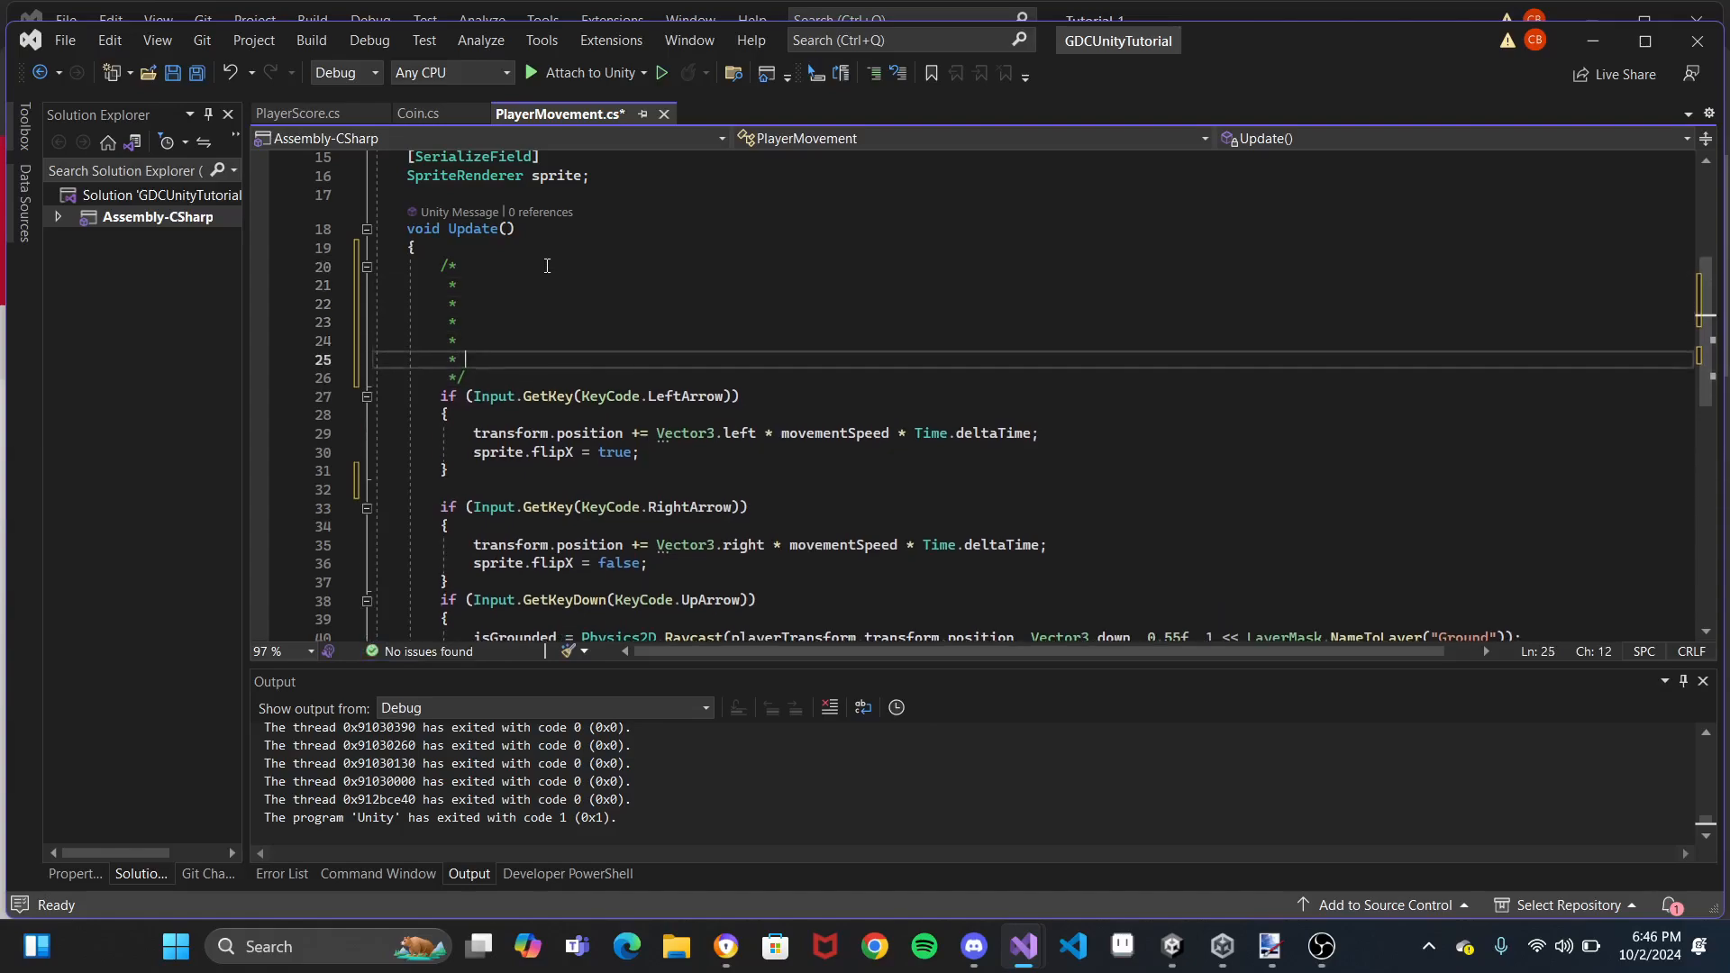
{"action": "key", "text": "ctrl+z"}
{"action": "key", "text": "ctrl+z"}
{"action": "key", "text": "ctrl+z"}
{"action": "key", "text": "ctrl+z"}
{"action": "key", "text": "ctrl+z"}
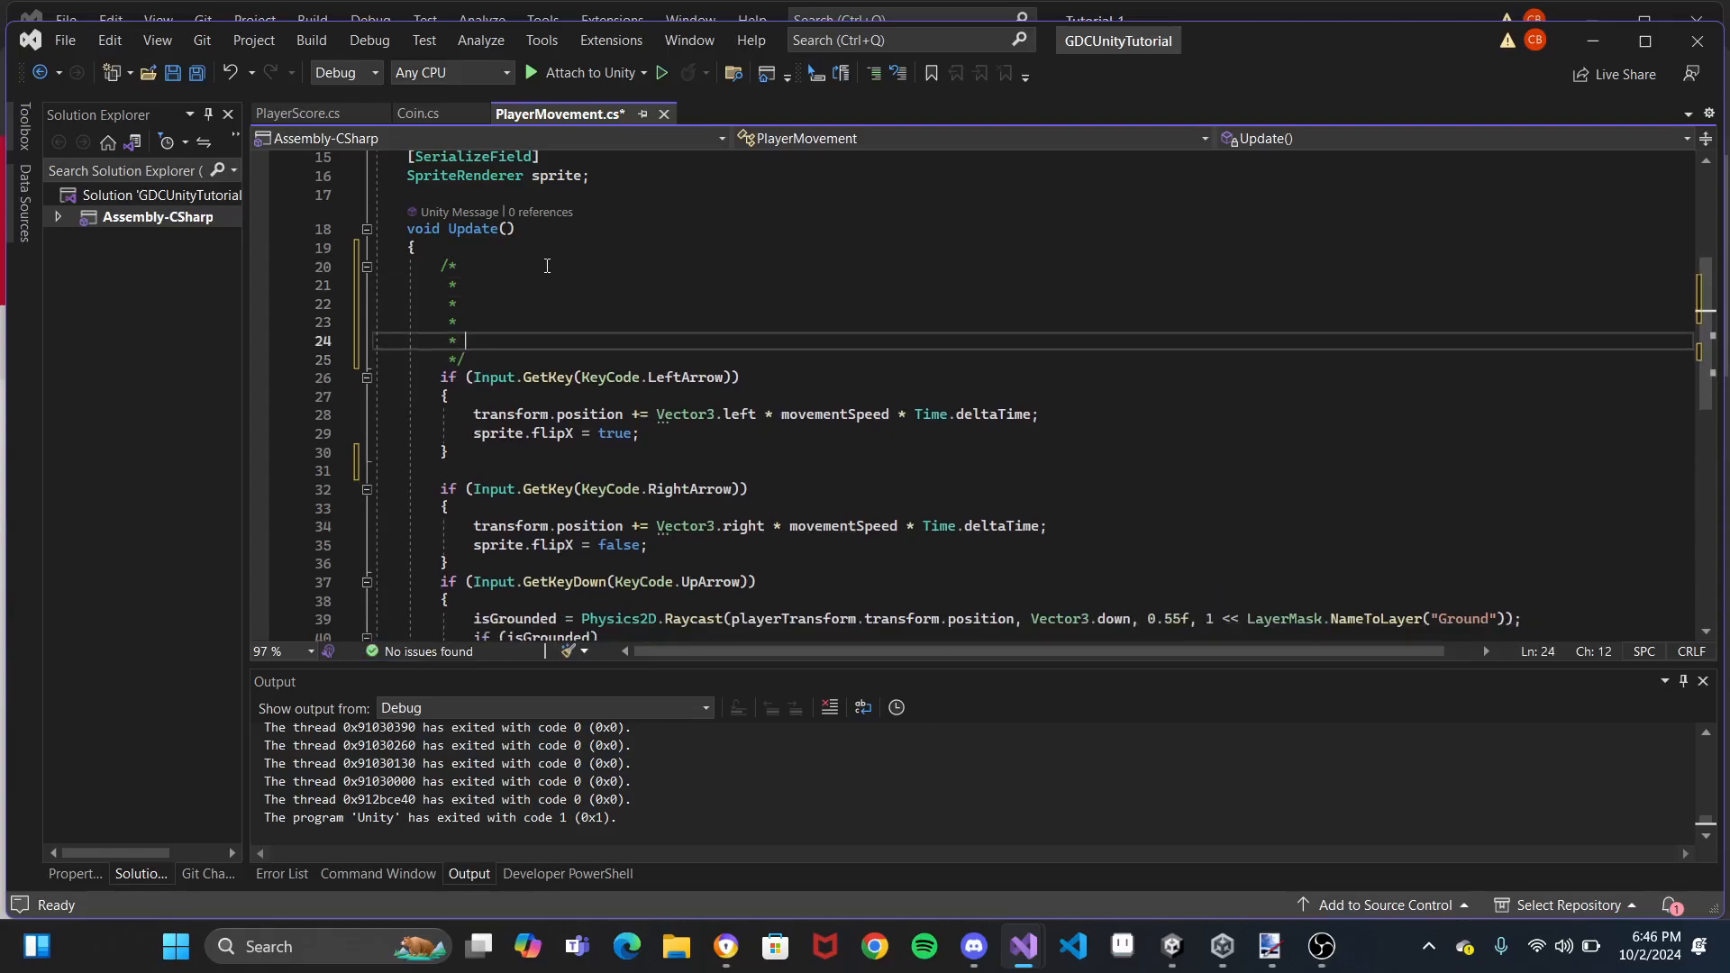
{"action": "key", "text": "ctrl+z"}
{"action": "key", "text": "ctrl+z"}
{"action": "key", "text": "ctrl+z"}
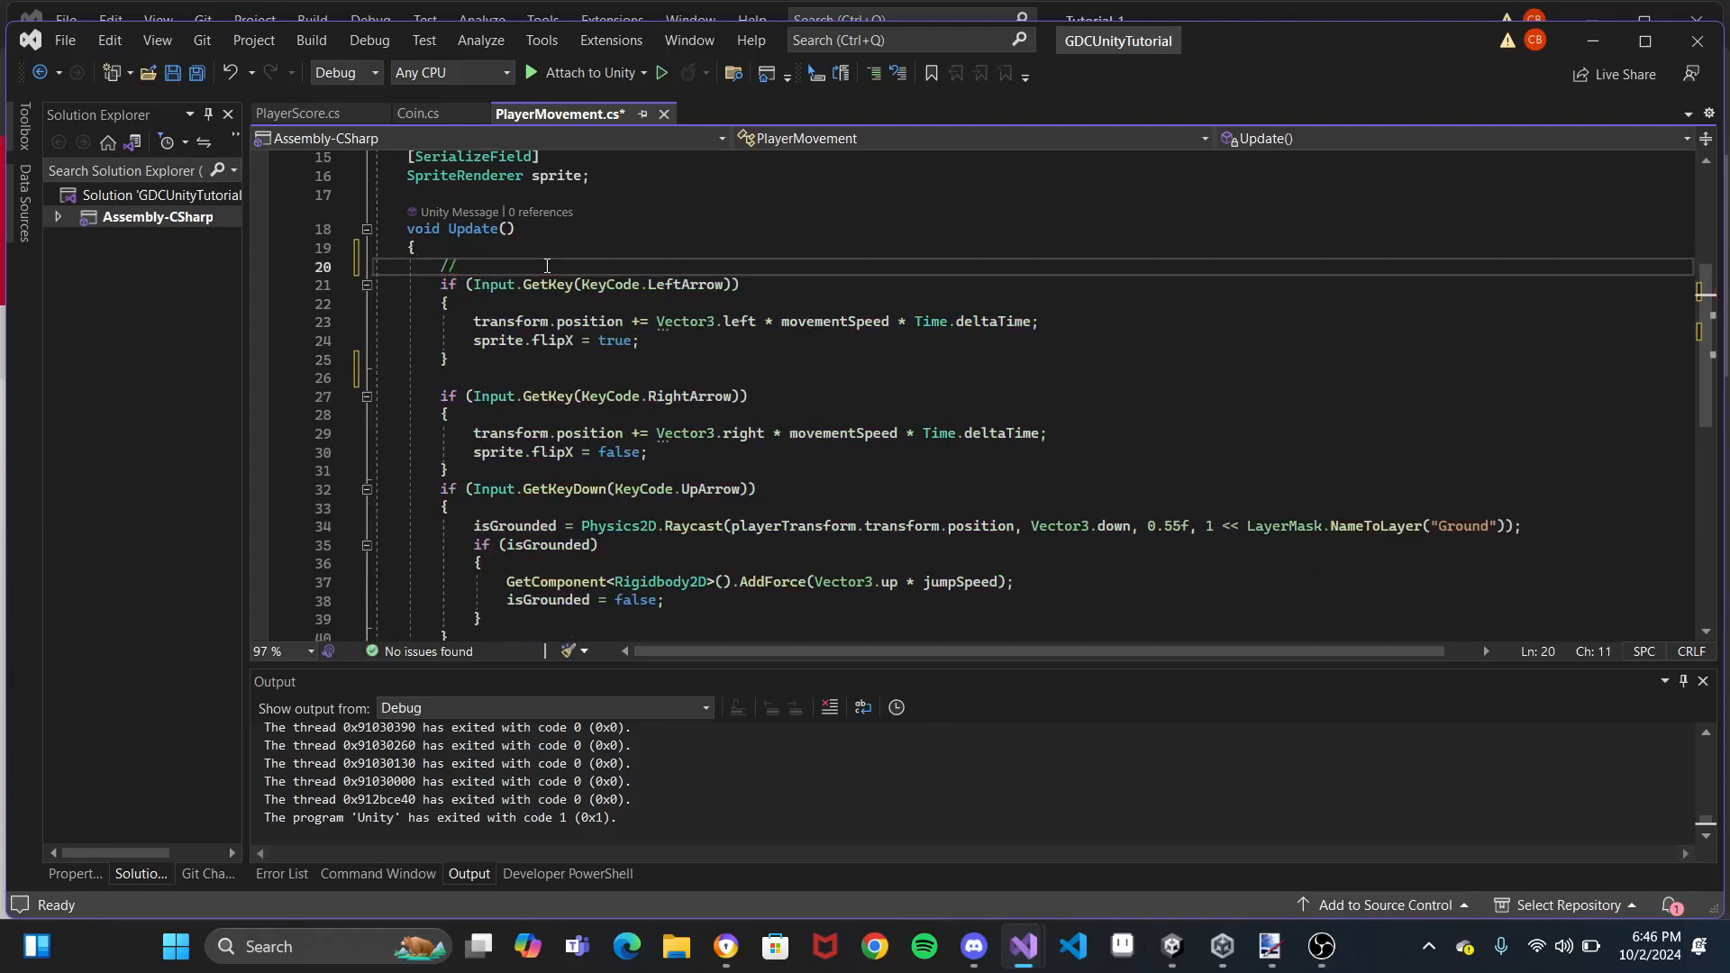
Complete the comment above the LeftArrow check as "Left movement" and examine the Input.GetKey call with its KeyCode.LeftArrow argument
{"action": "type", "text": "Left movement"}
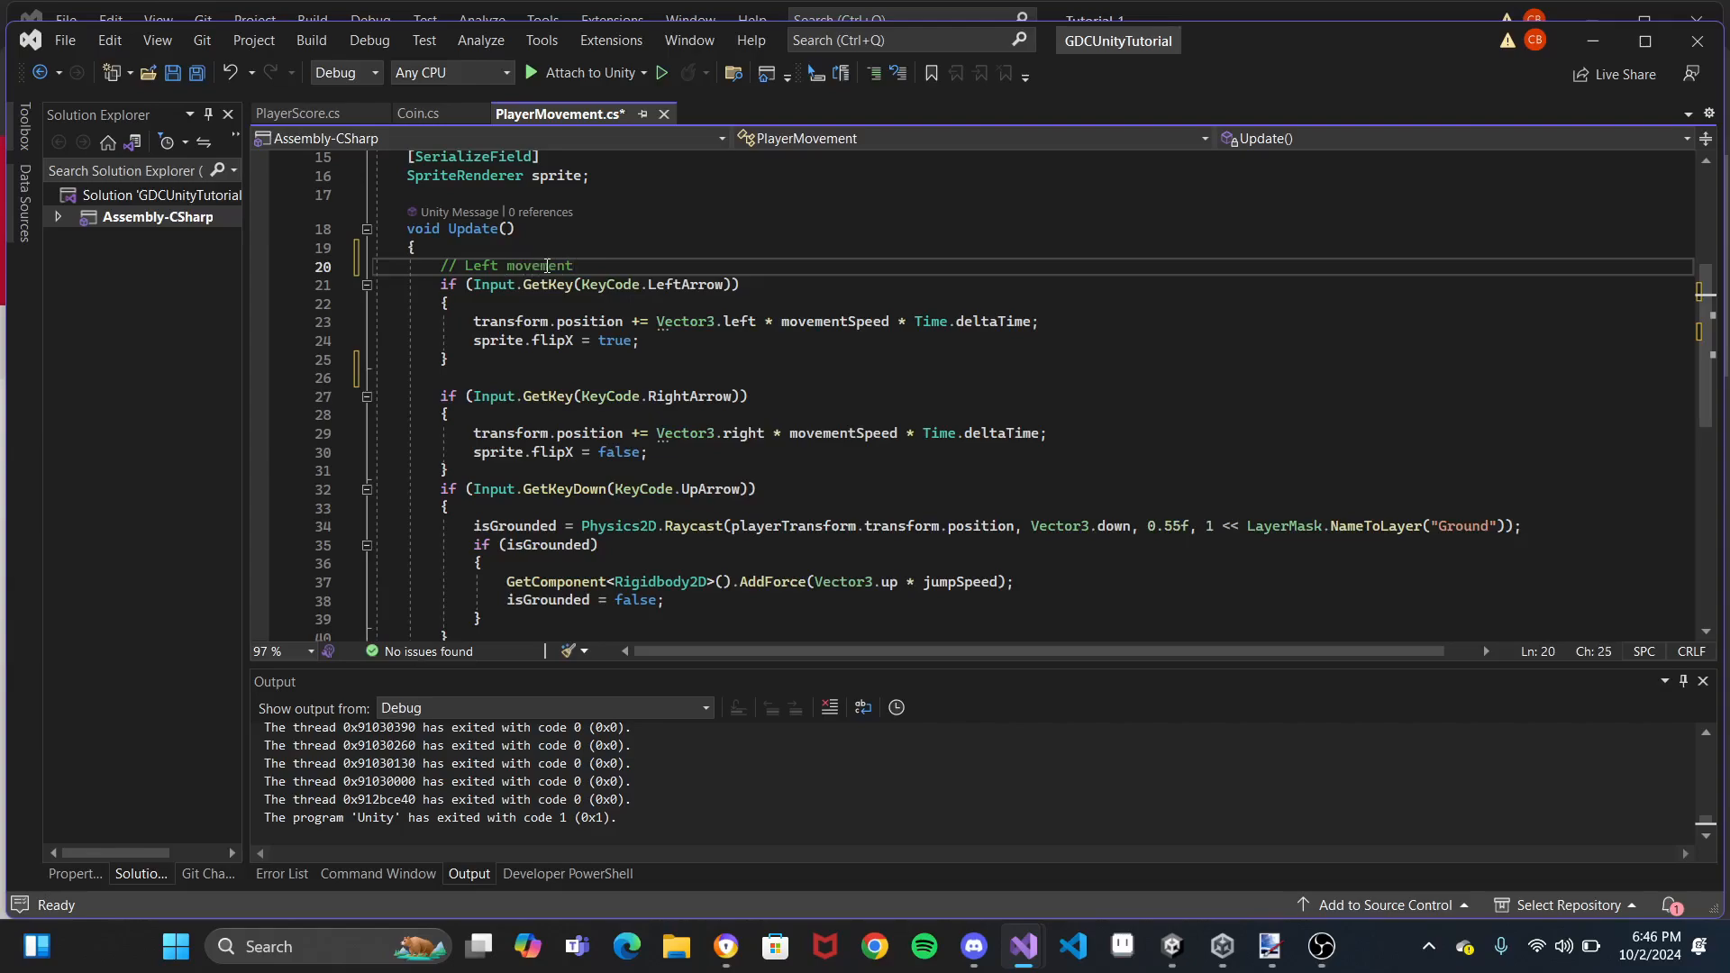
{"action": "left_click_drag", "start_coordinate": [473, 285], "coordinate": [501, 301]}
{"action": "double_click", "coordinate": [503, 286]}
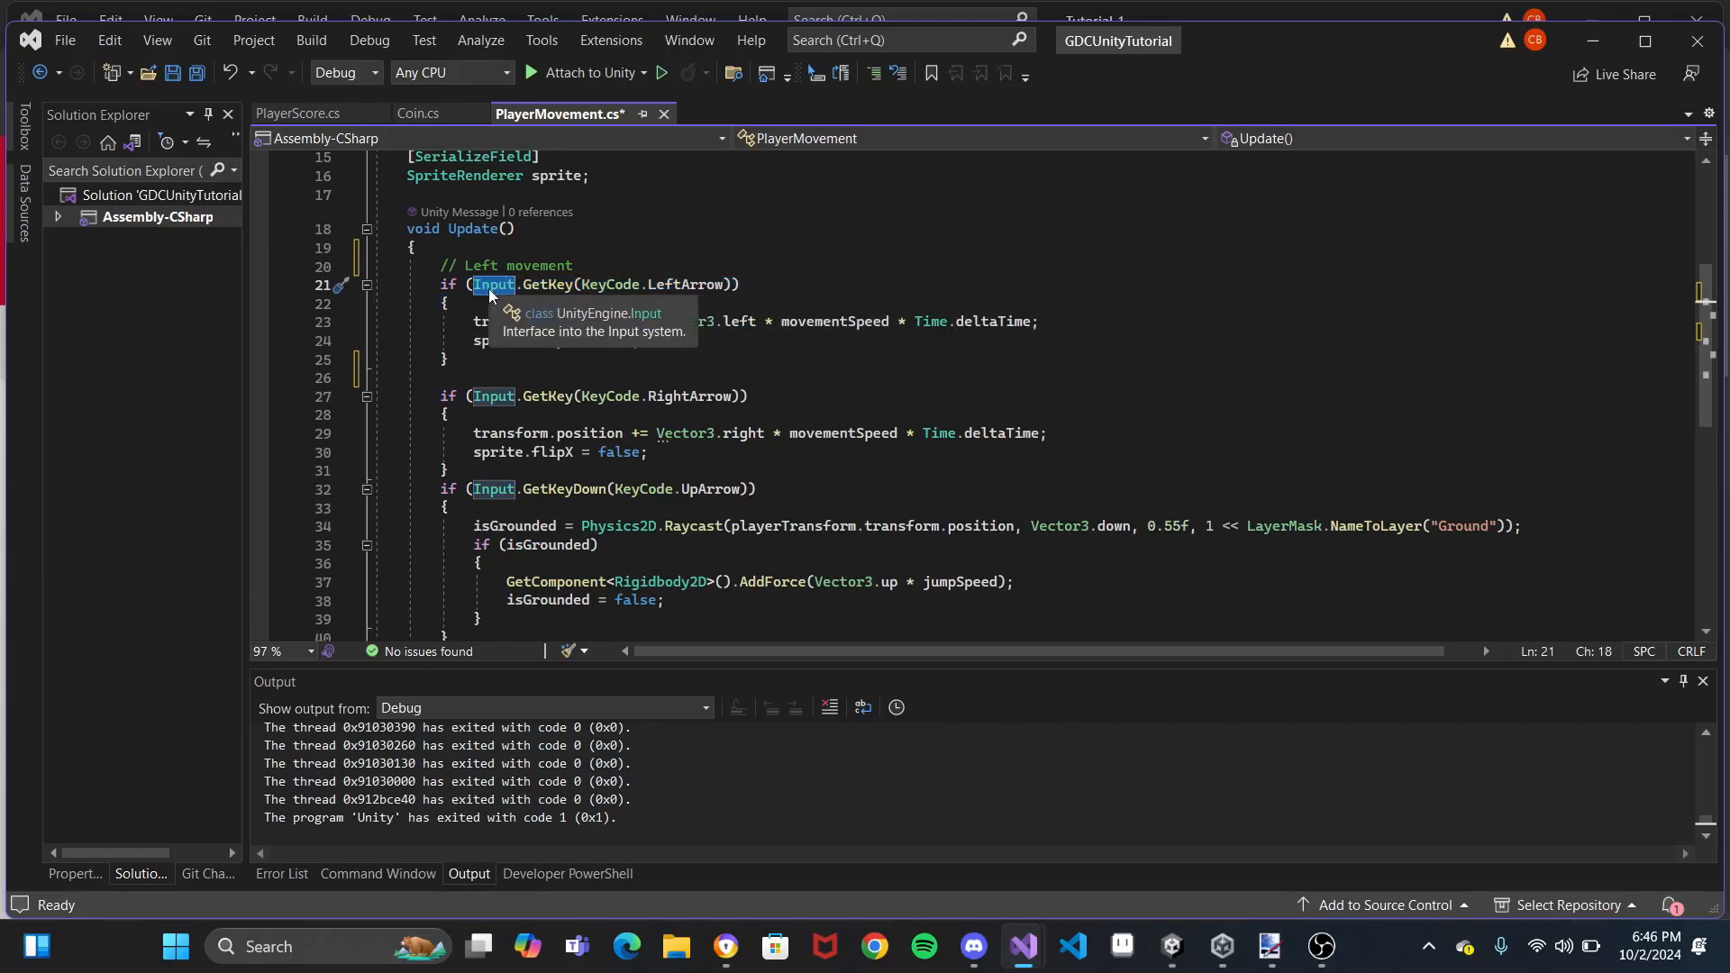
{"action": "left_click", "coordinate": [565, 285]}
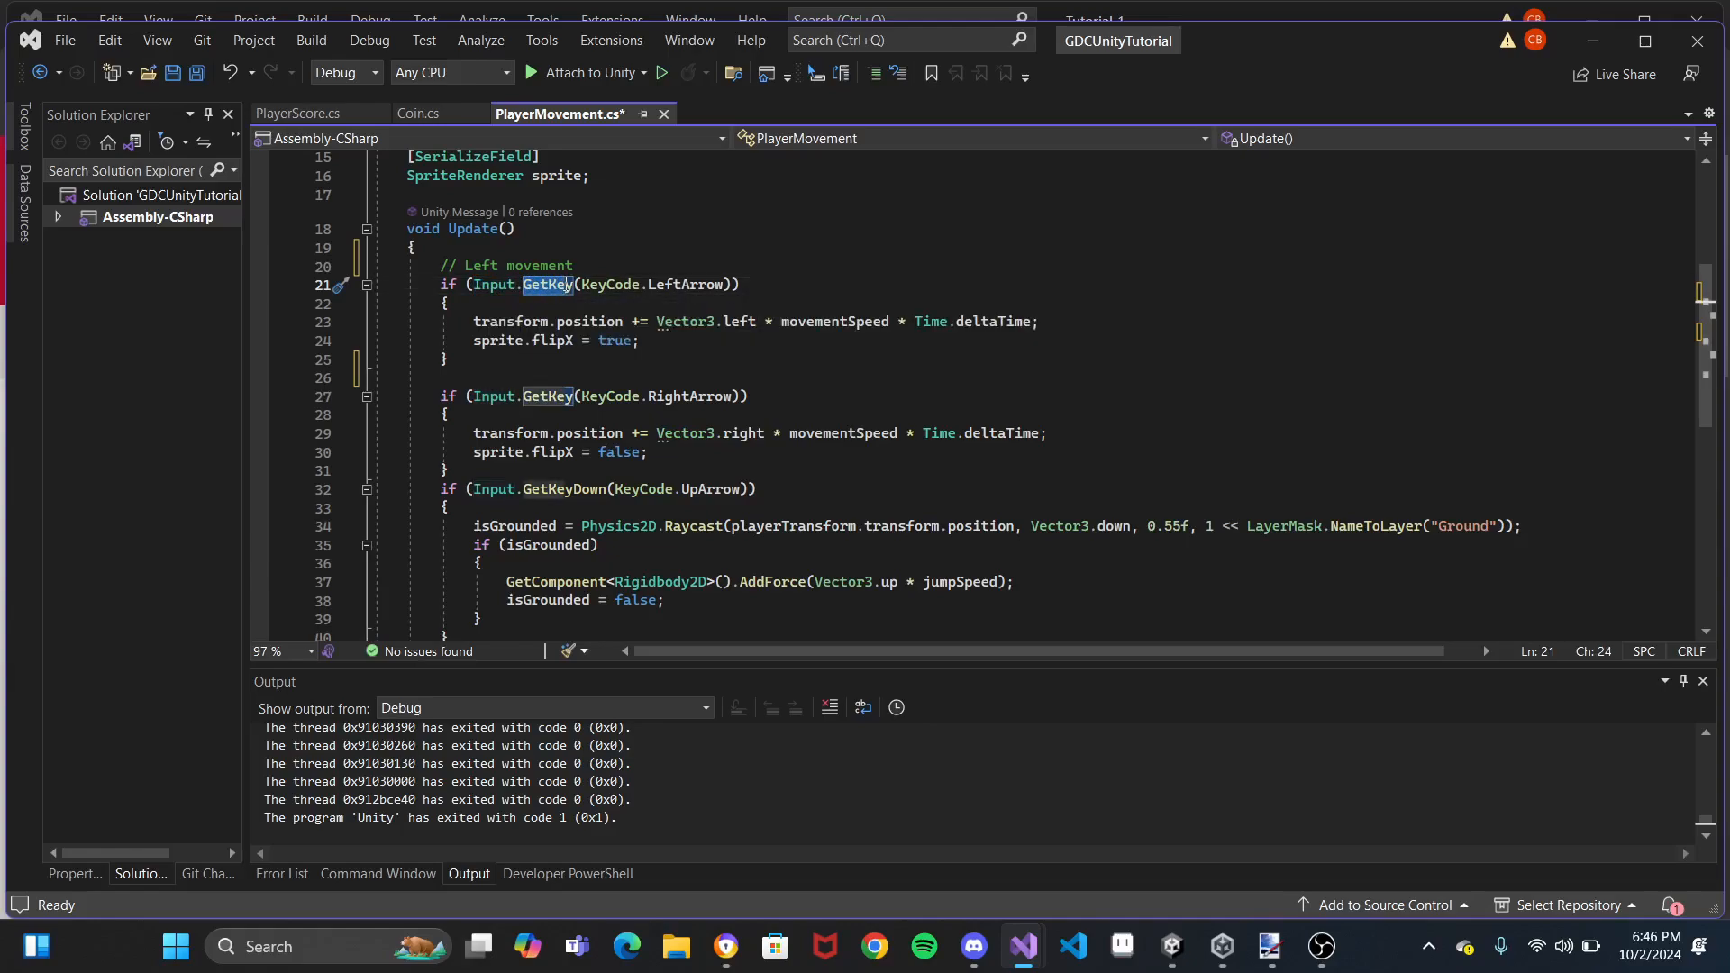
{"action": "left_click", "coordinate": [578, 285]}
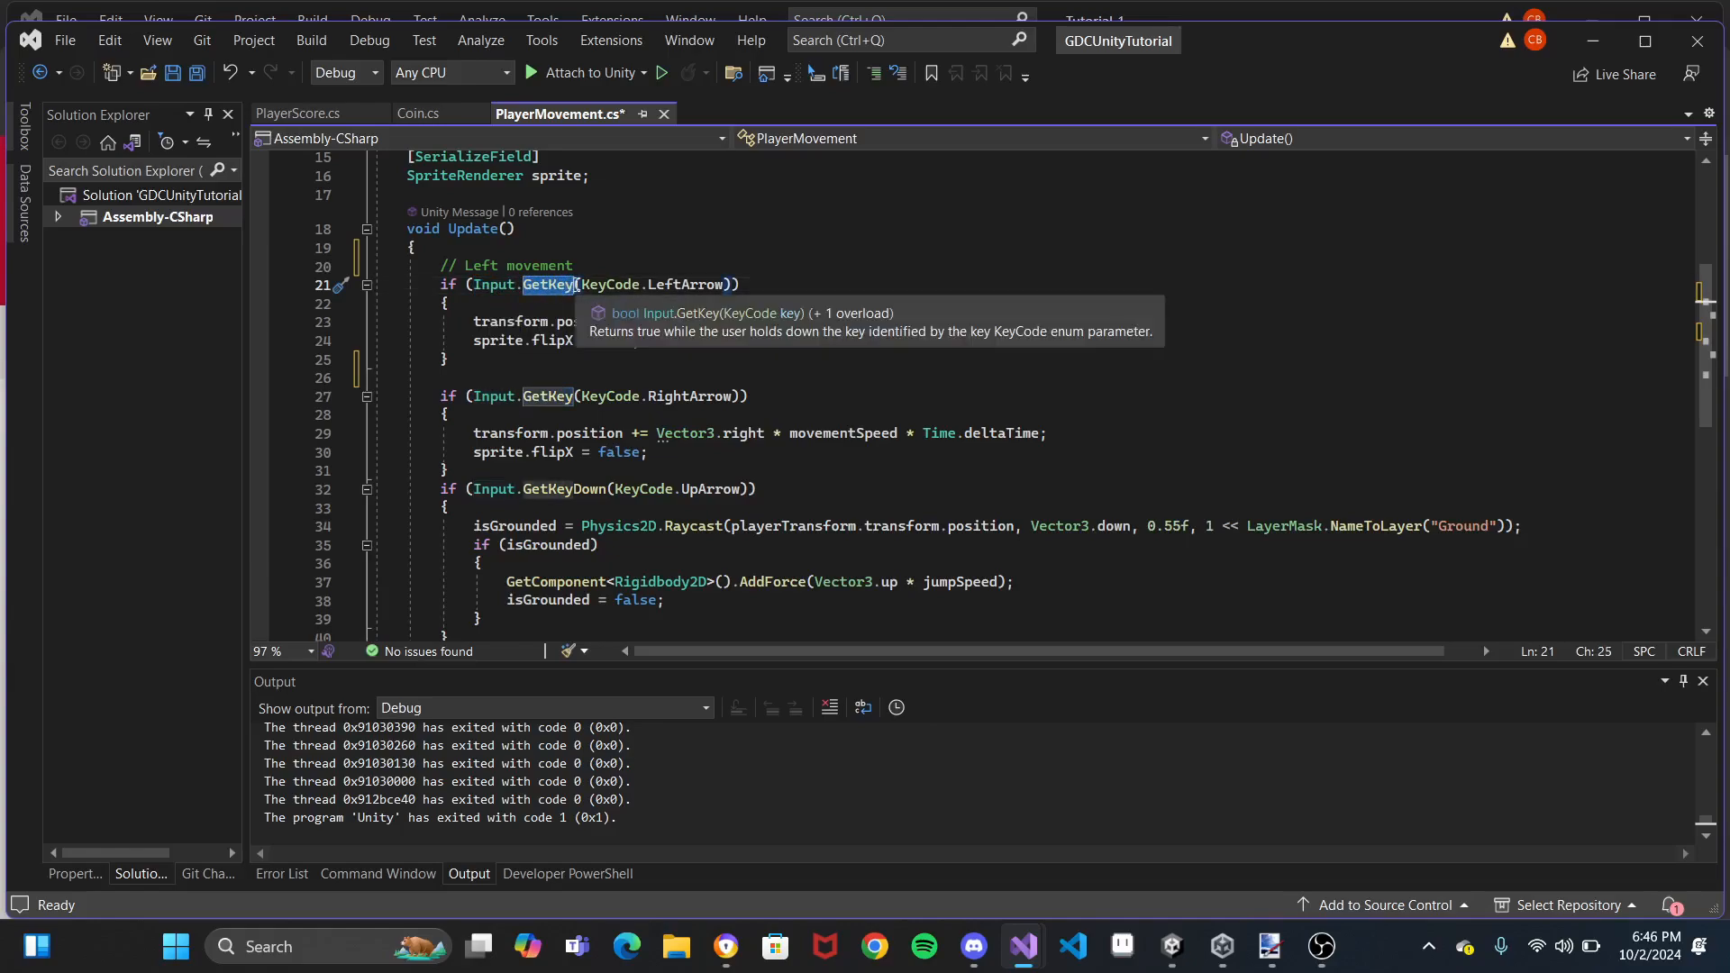
{"action": "left_click_drag", "start_coordinate": [581, 285], "coordinate": [727, 285]}
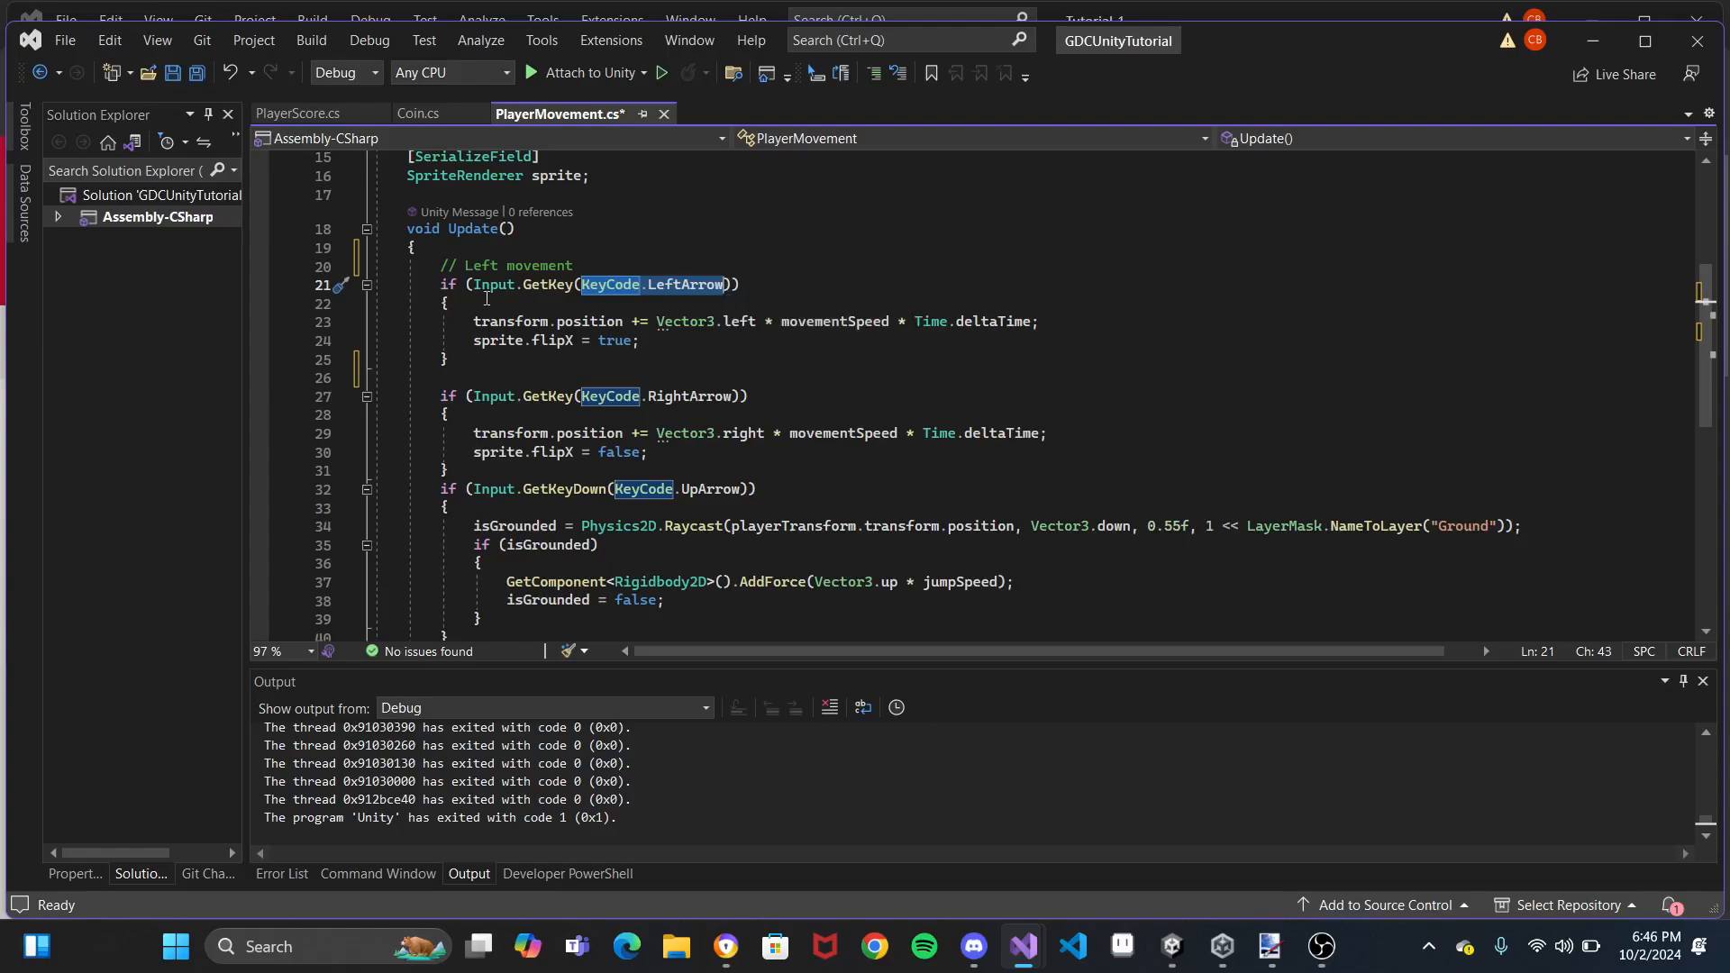
Examine the two statements in the body of the LeftArrow if block in Update
{"action": "left_click", "coordinate": [655, 334]}
{"action": "key", "text": "shift+Up"}
{"action": "key", "text": "shift+Up"}
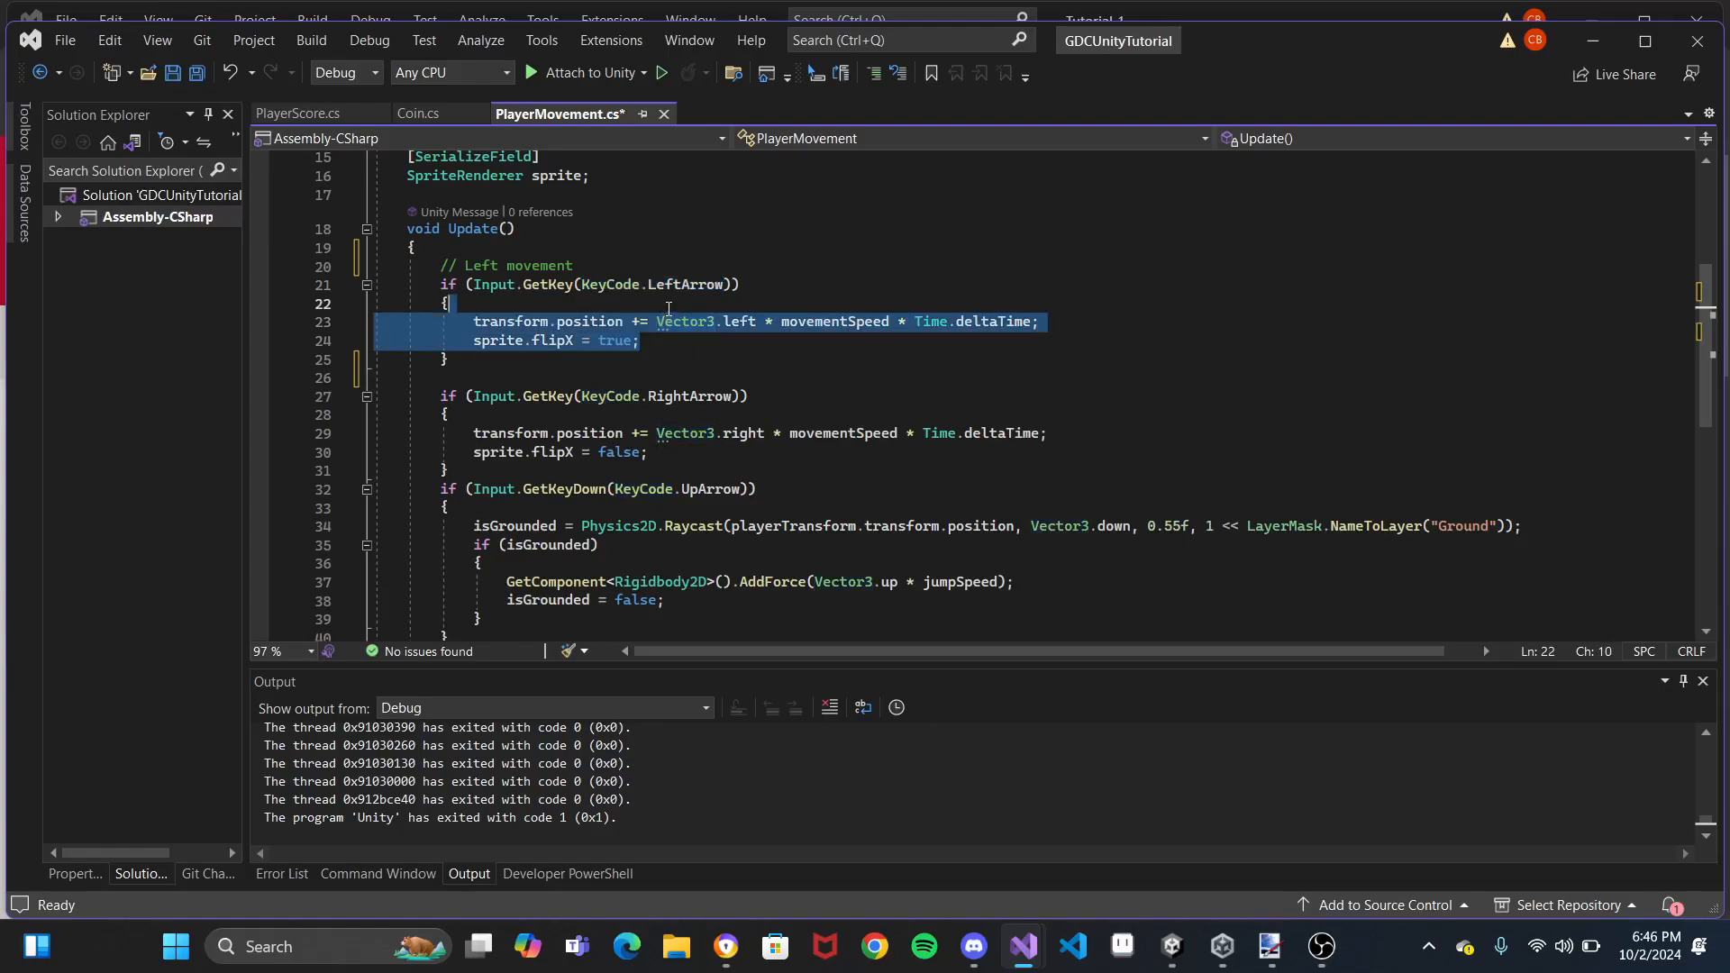
{"action": "left_click_drag", "start_coordinate": [651, 335], "coordinate": [654, 299]}
{"action": "left_click", "coordinate": [689, 345]}
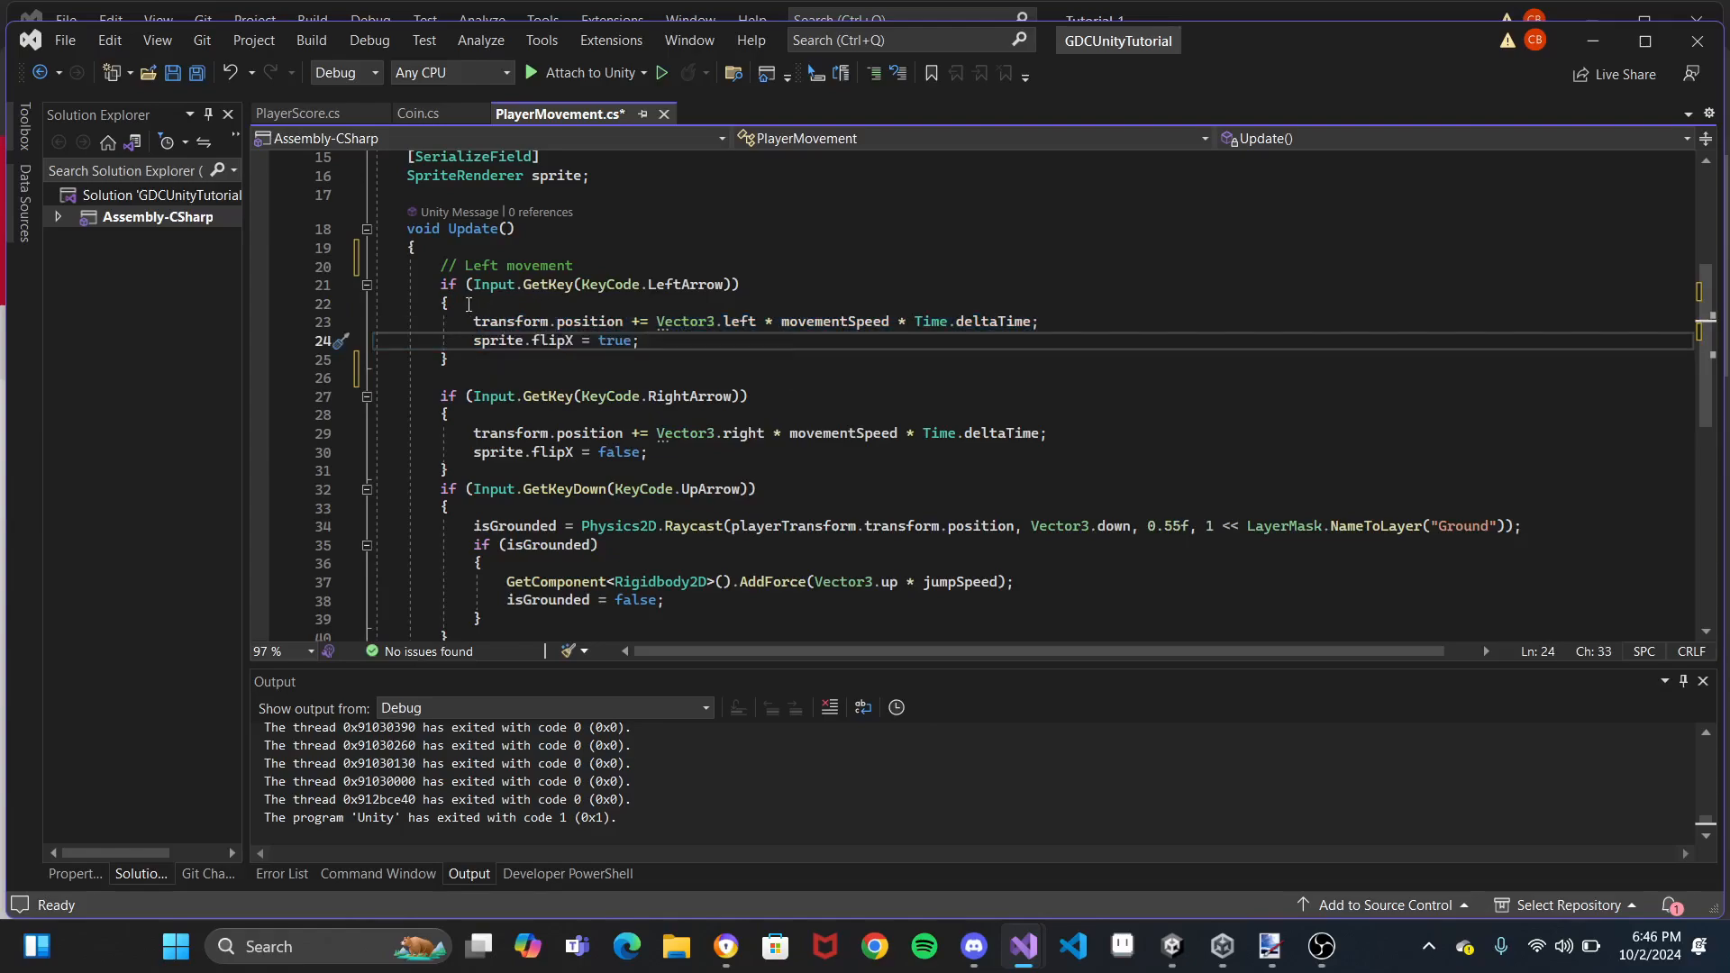
Examine transform.position in the LeftArrow block against the serialized fields declared above Update
{"action": "left_click_drag", "start_coordinate": [473, 321], "coordinate": [625, 323]}
{"action": "scroll", "coordinate": [628, 317], "scroll_direction": "up", "scroll_amount": 3}
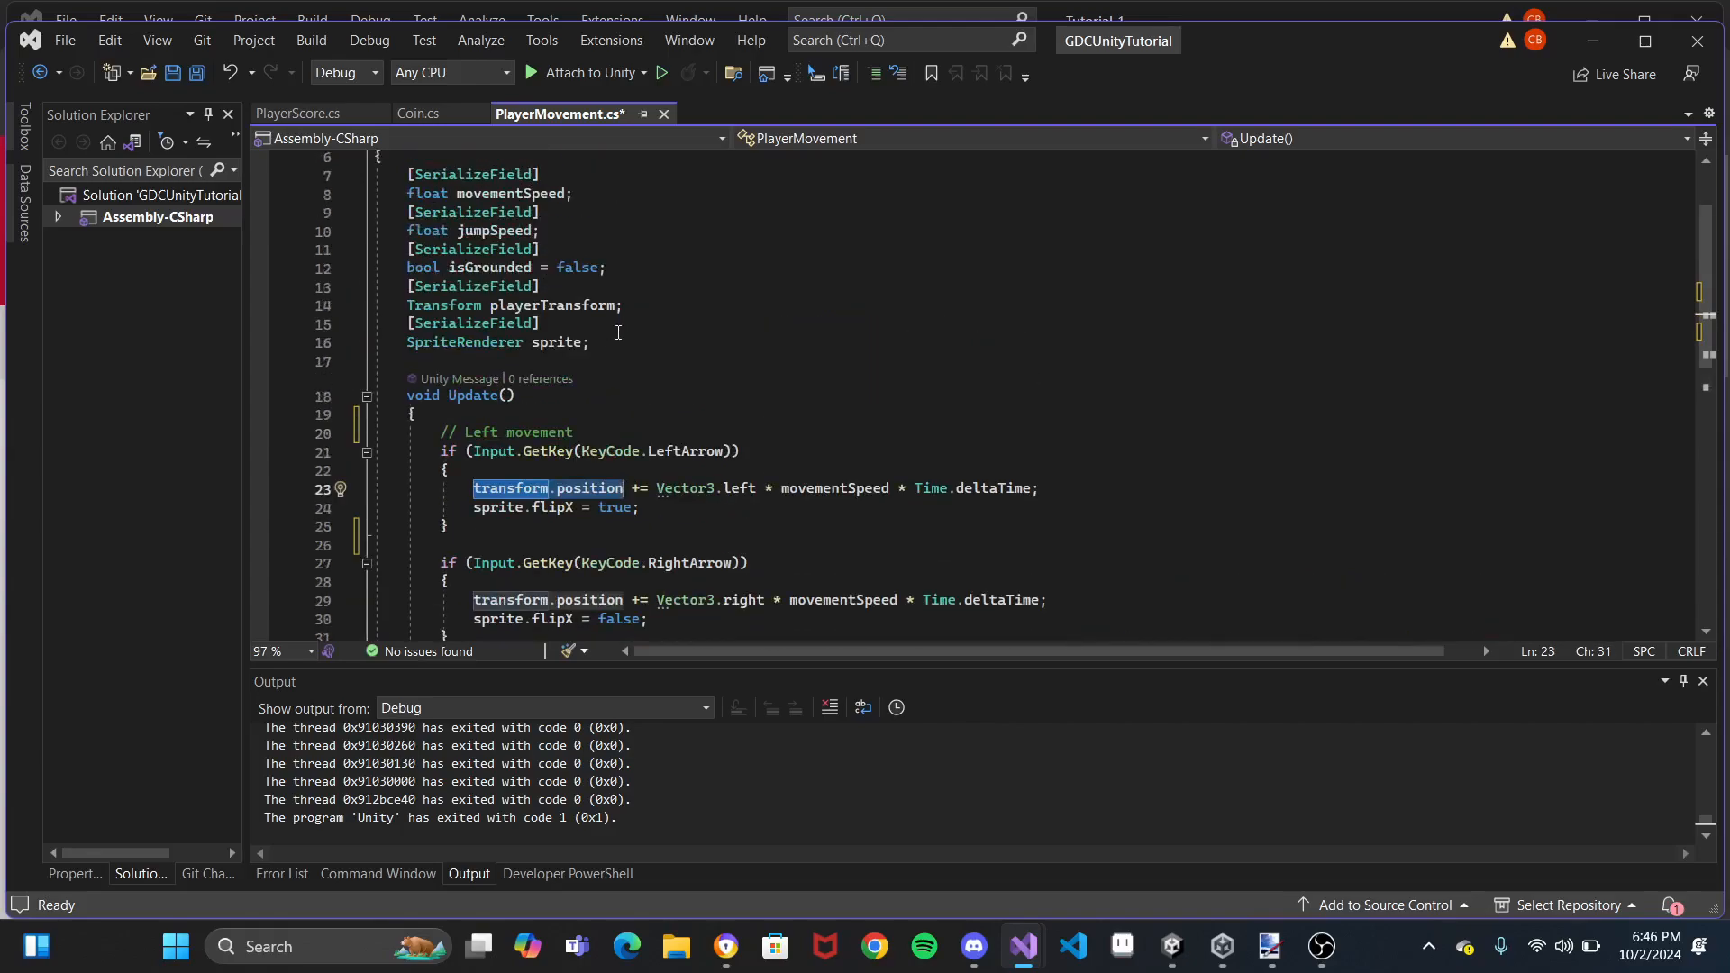
{"action": "scroll", "coordinate": [636, 383], "scroll_direction": "down", "scroll_amount": 2}
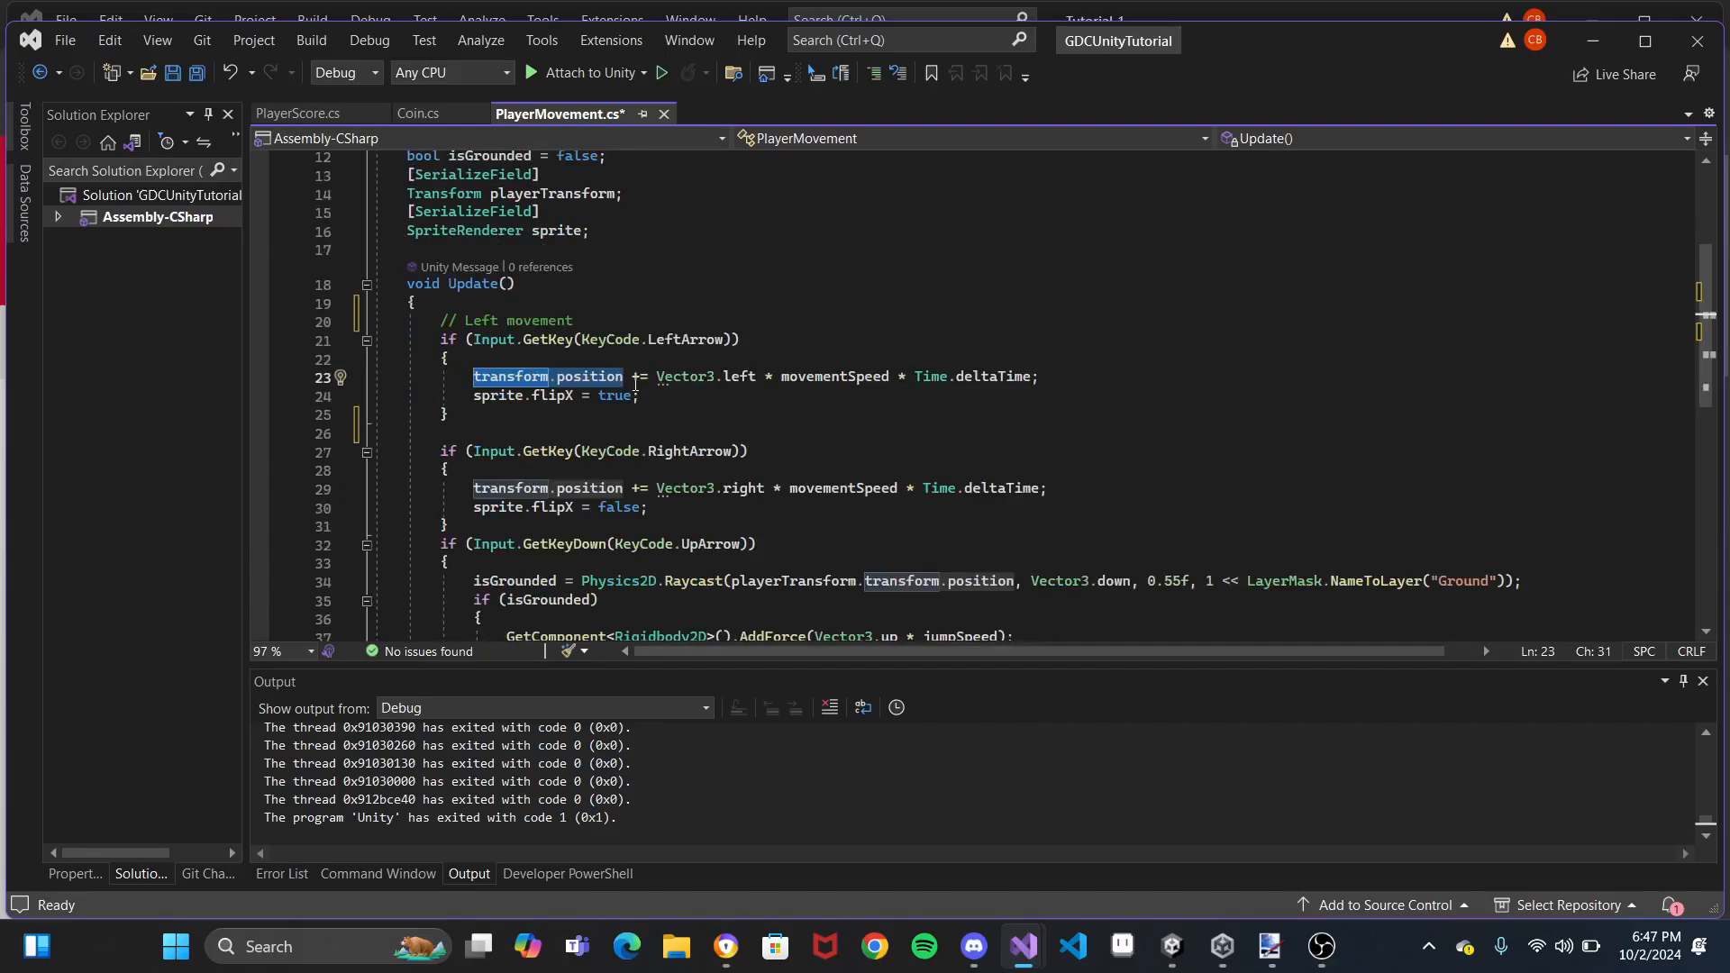
{"action": "scroll", "coordinate": [636, 383], "scroll_direction": "down", "scroll_amount": 1}
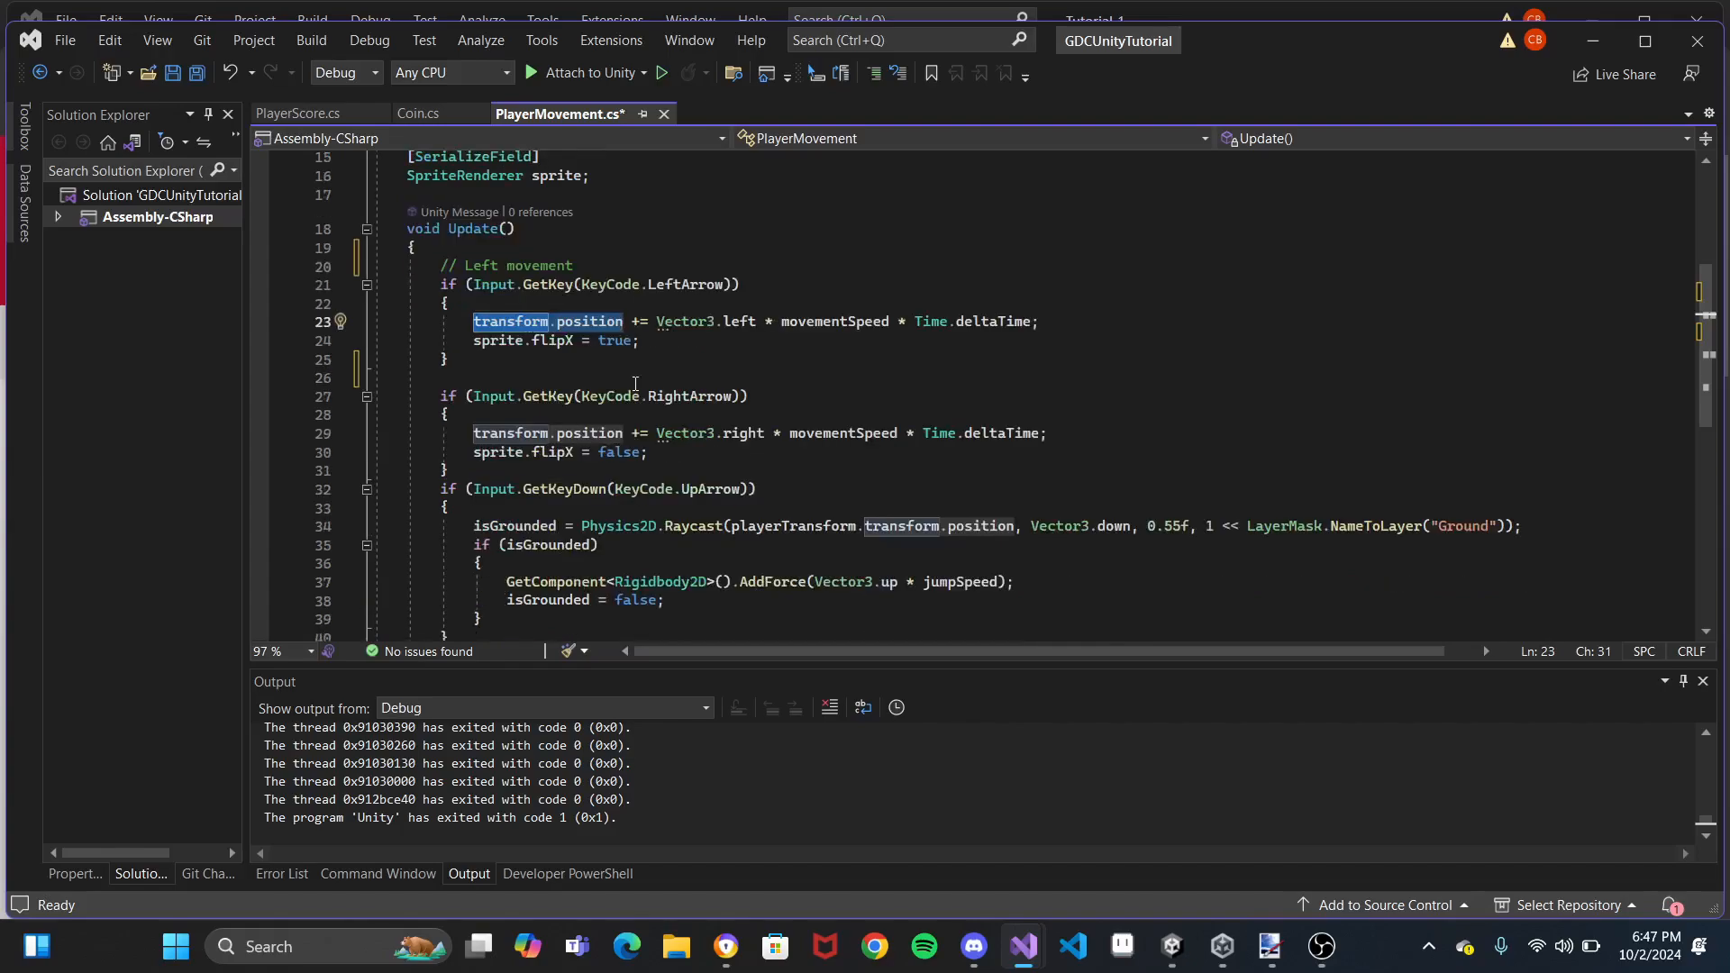
{"action": "left_click", "coordinate": [474, 322]}
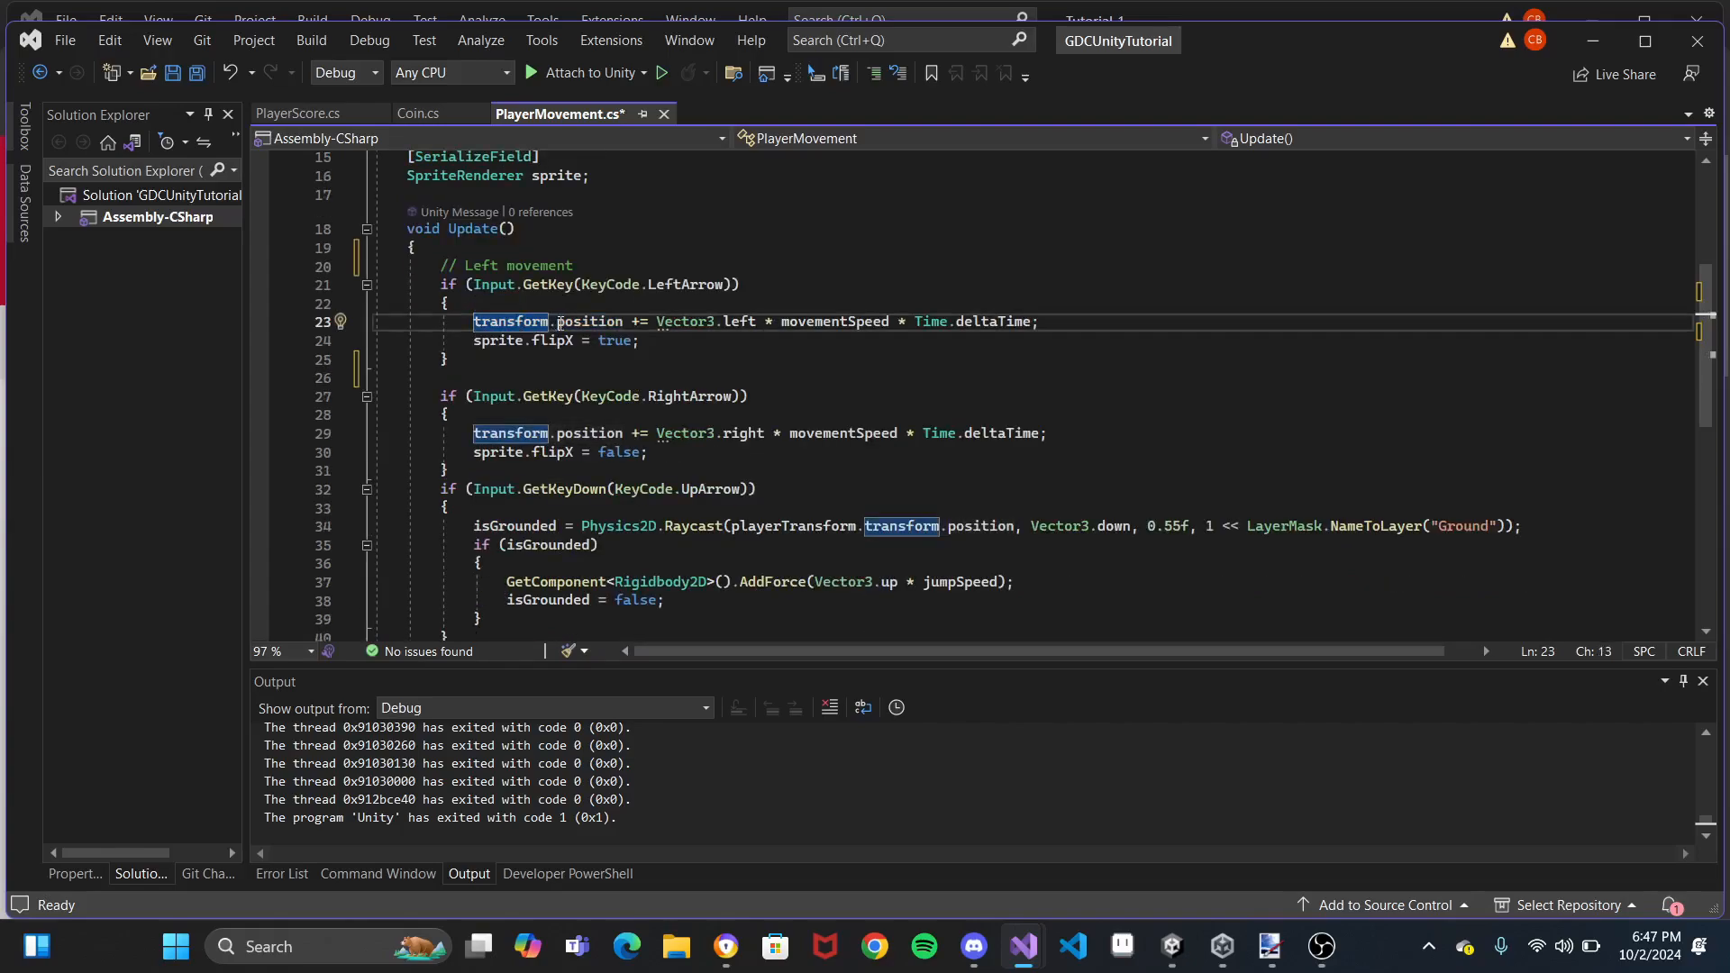
{"action": "left_click_drag", "start_coordinate": [475, 321], "coordinate": [617, 326]}
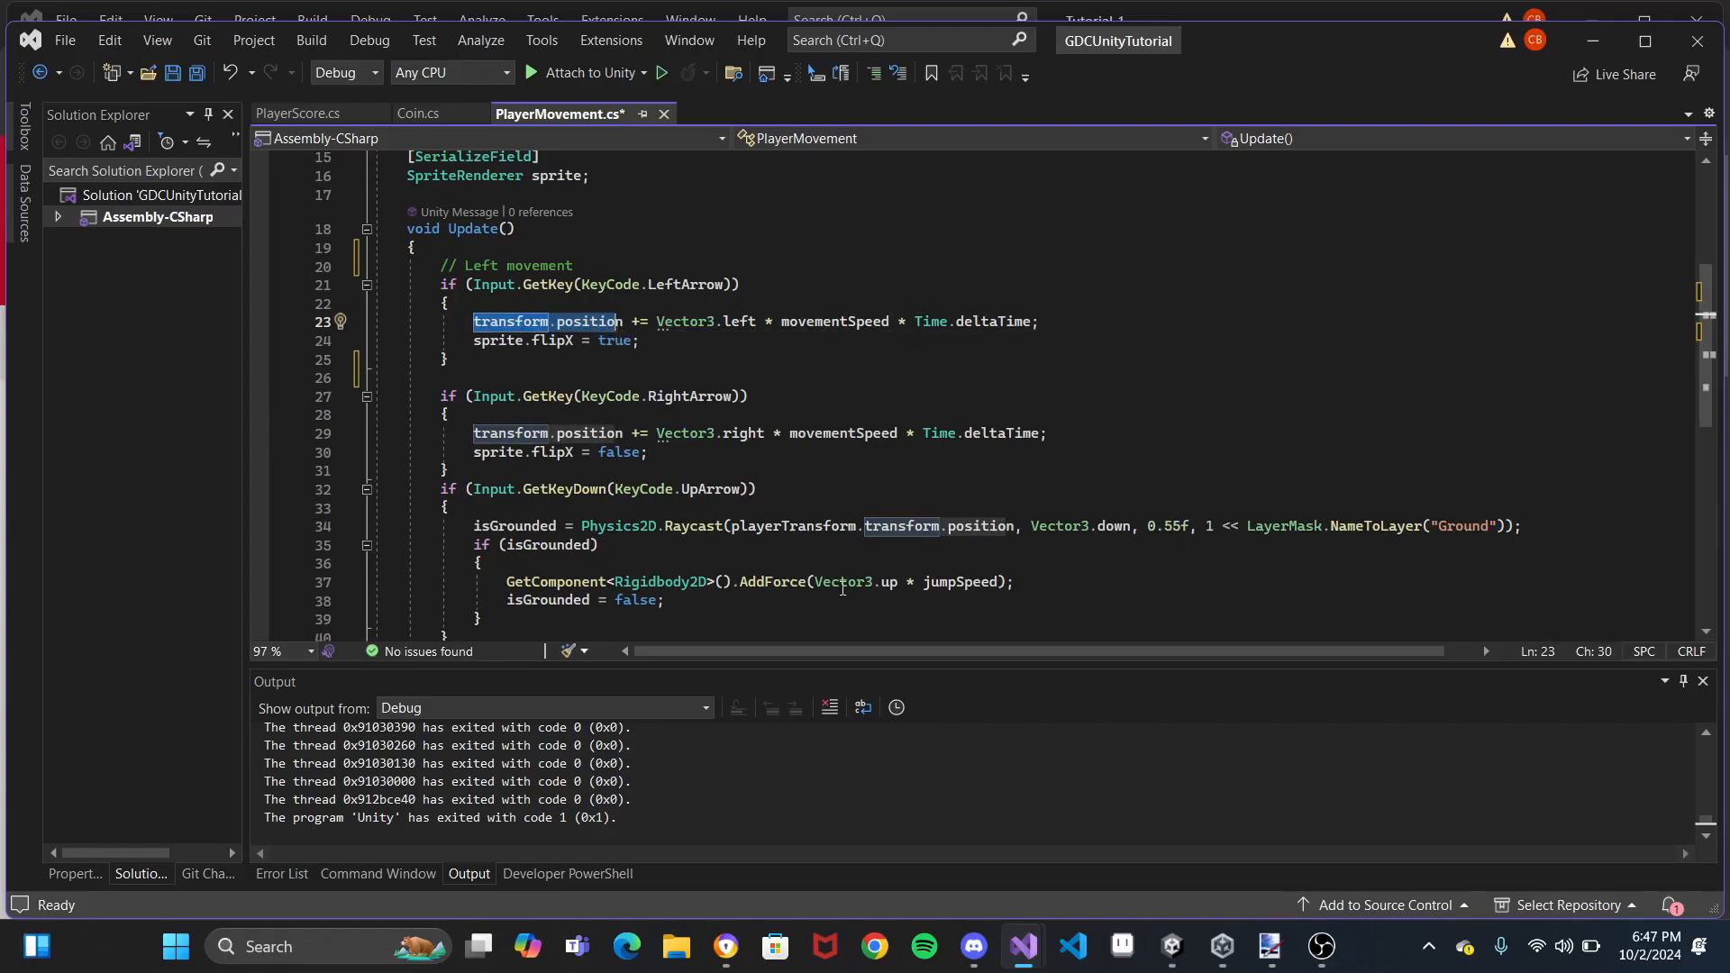
Switch to the Unity editor and expand MegaMan's Transform component to view its Position values
{"action": "mouse_move", "coordinate": [1171, 947]}
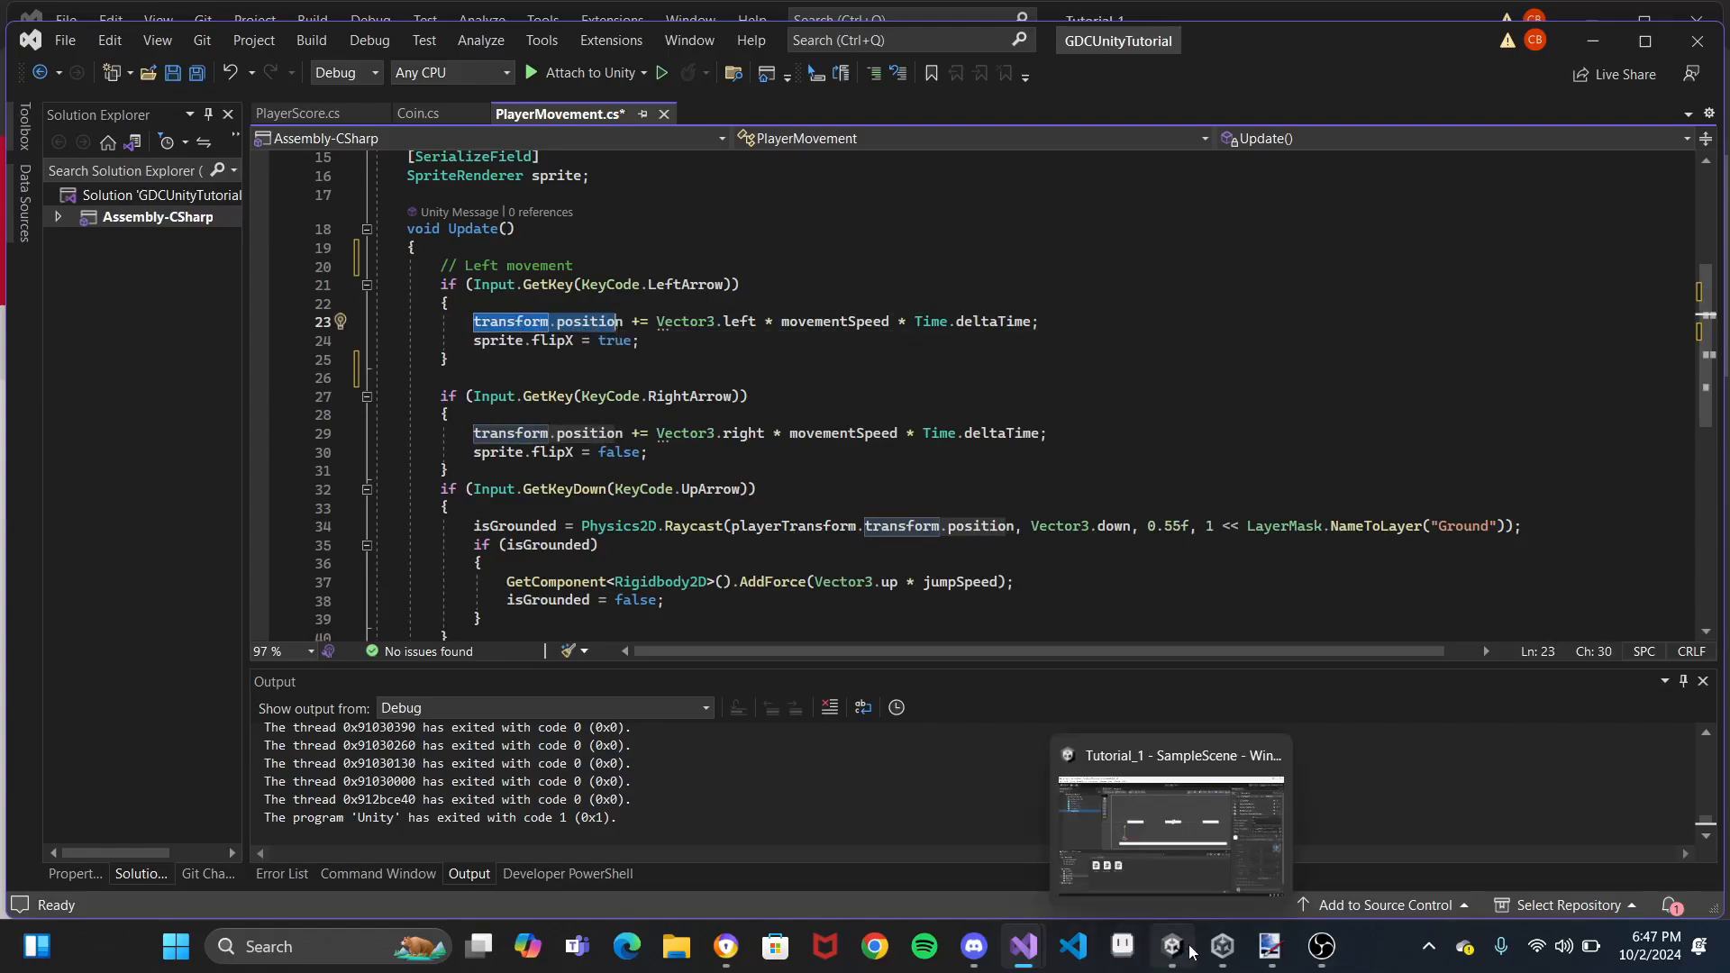
{"action": "left_click", "coordinate": [1205, 884]}
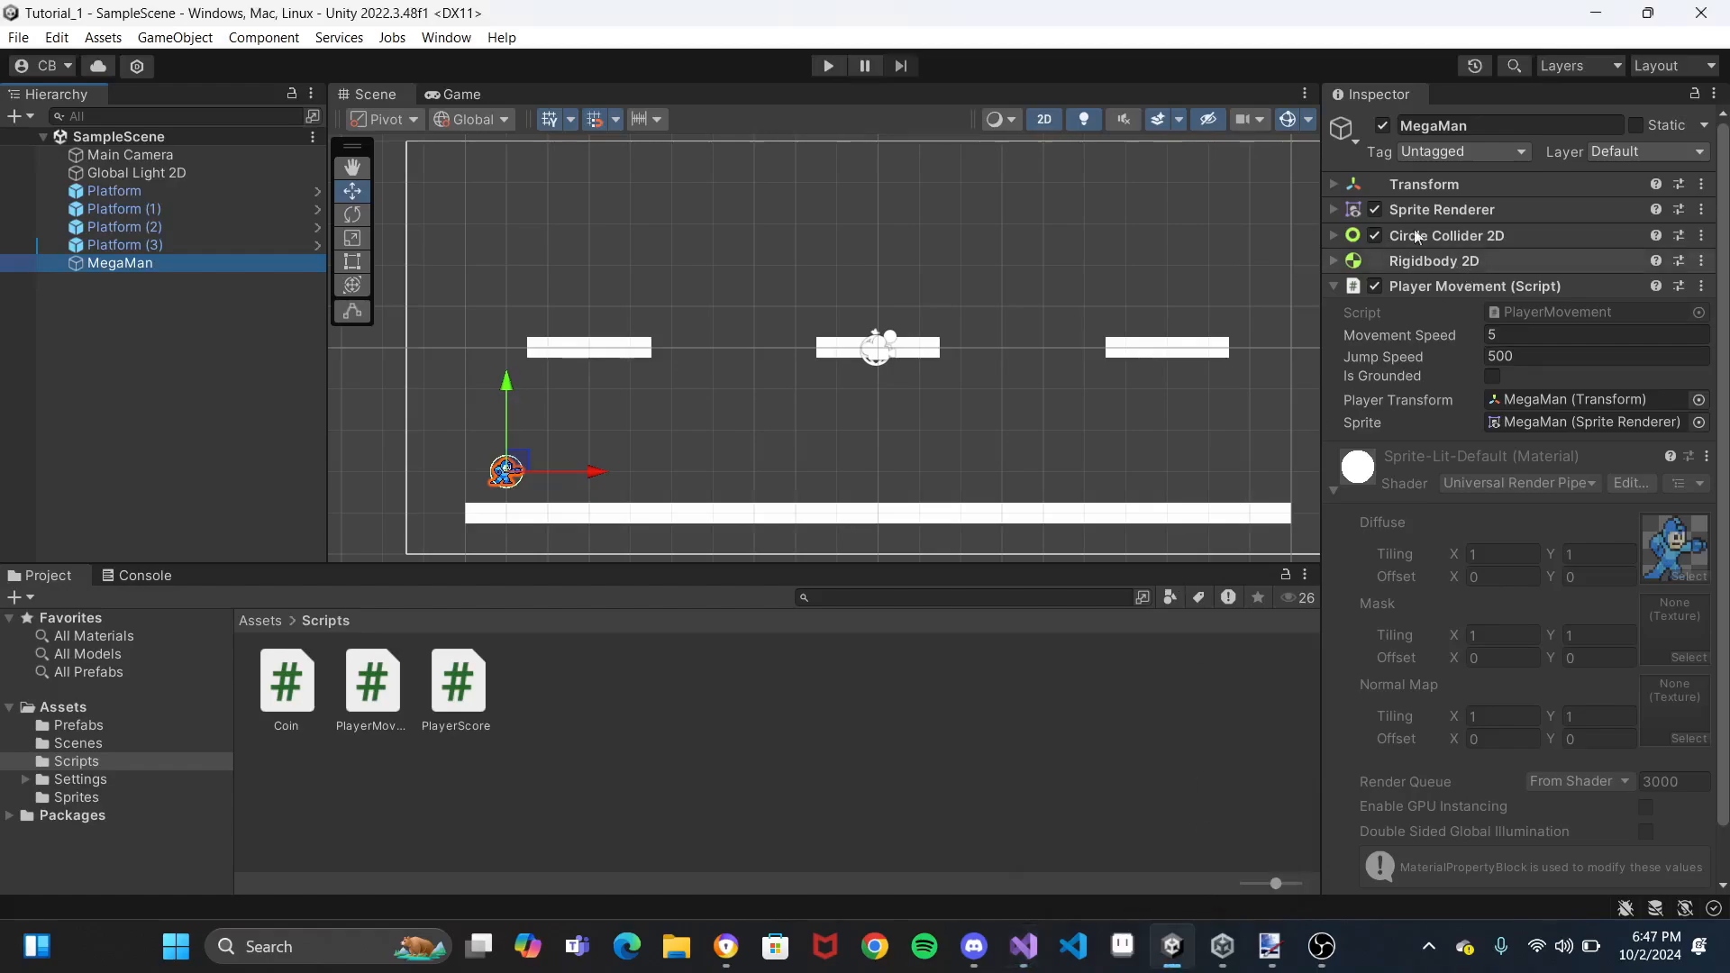
{"action": "left_click", "coordinate": [1333, 184]}
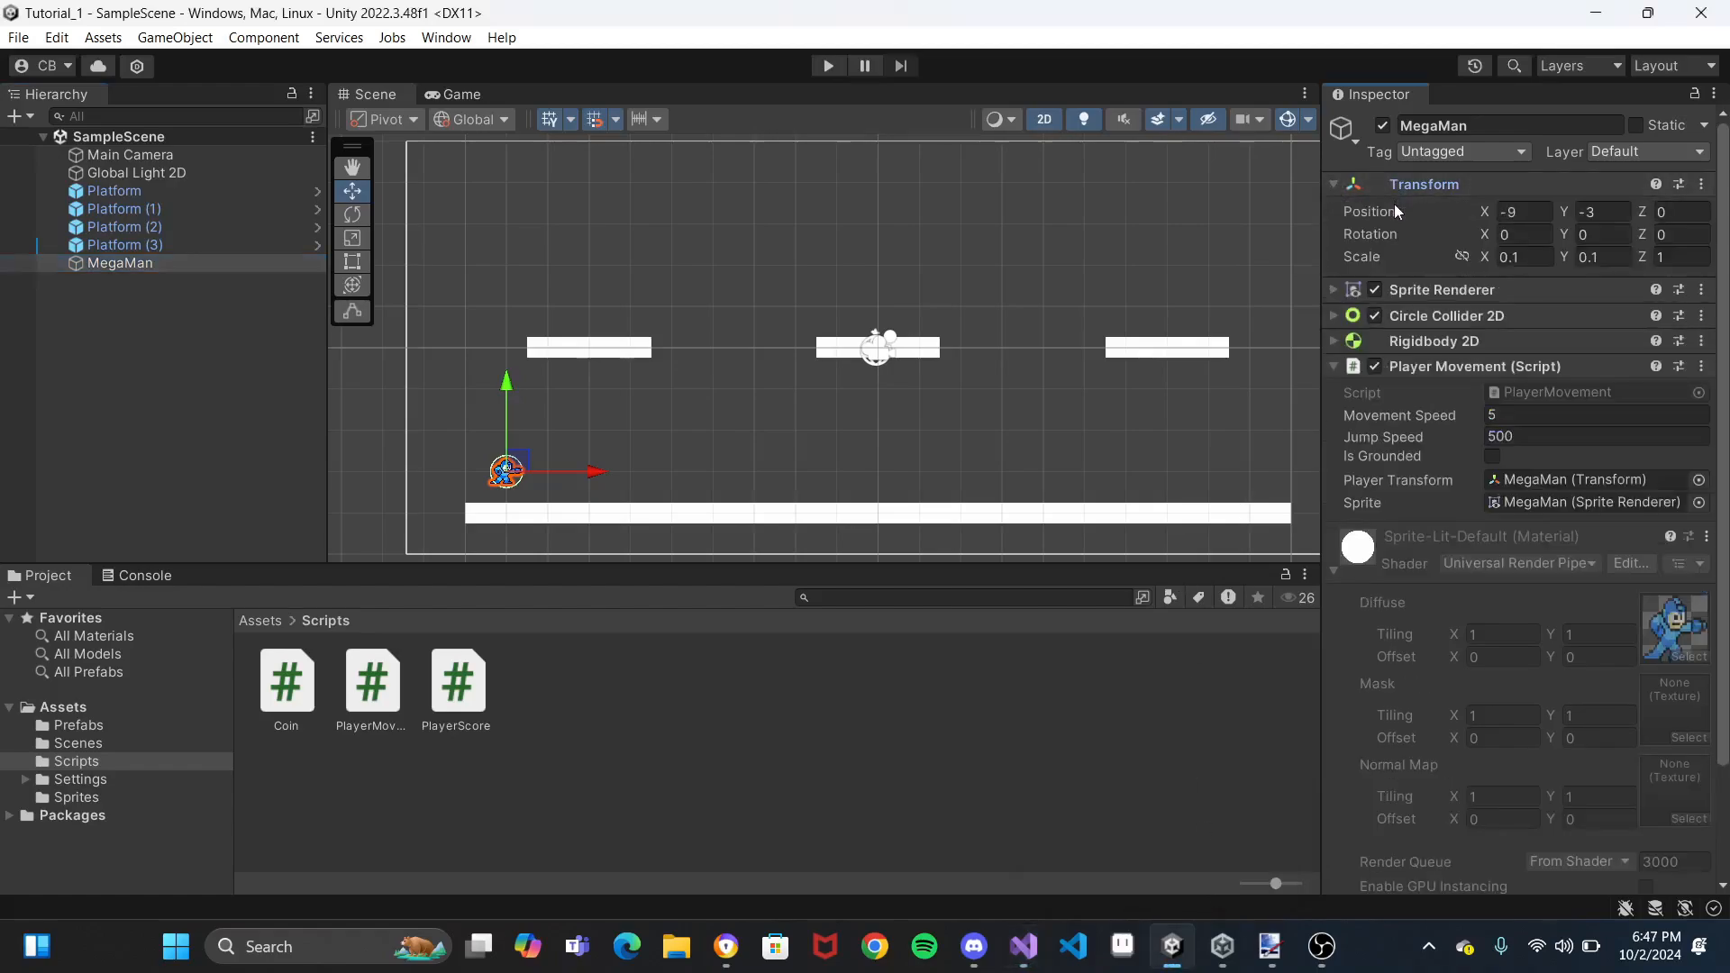
{"action": "mouse_move", "coordinate": [1391, 209]}
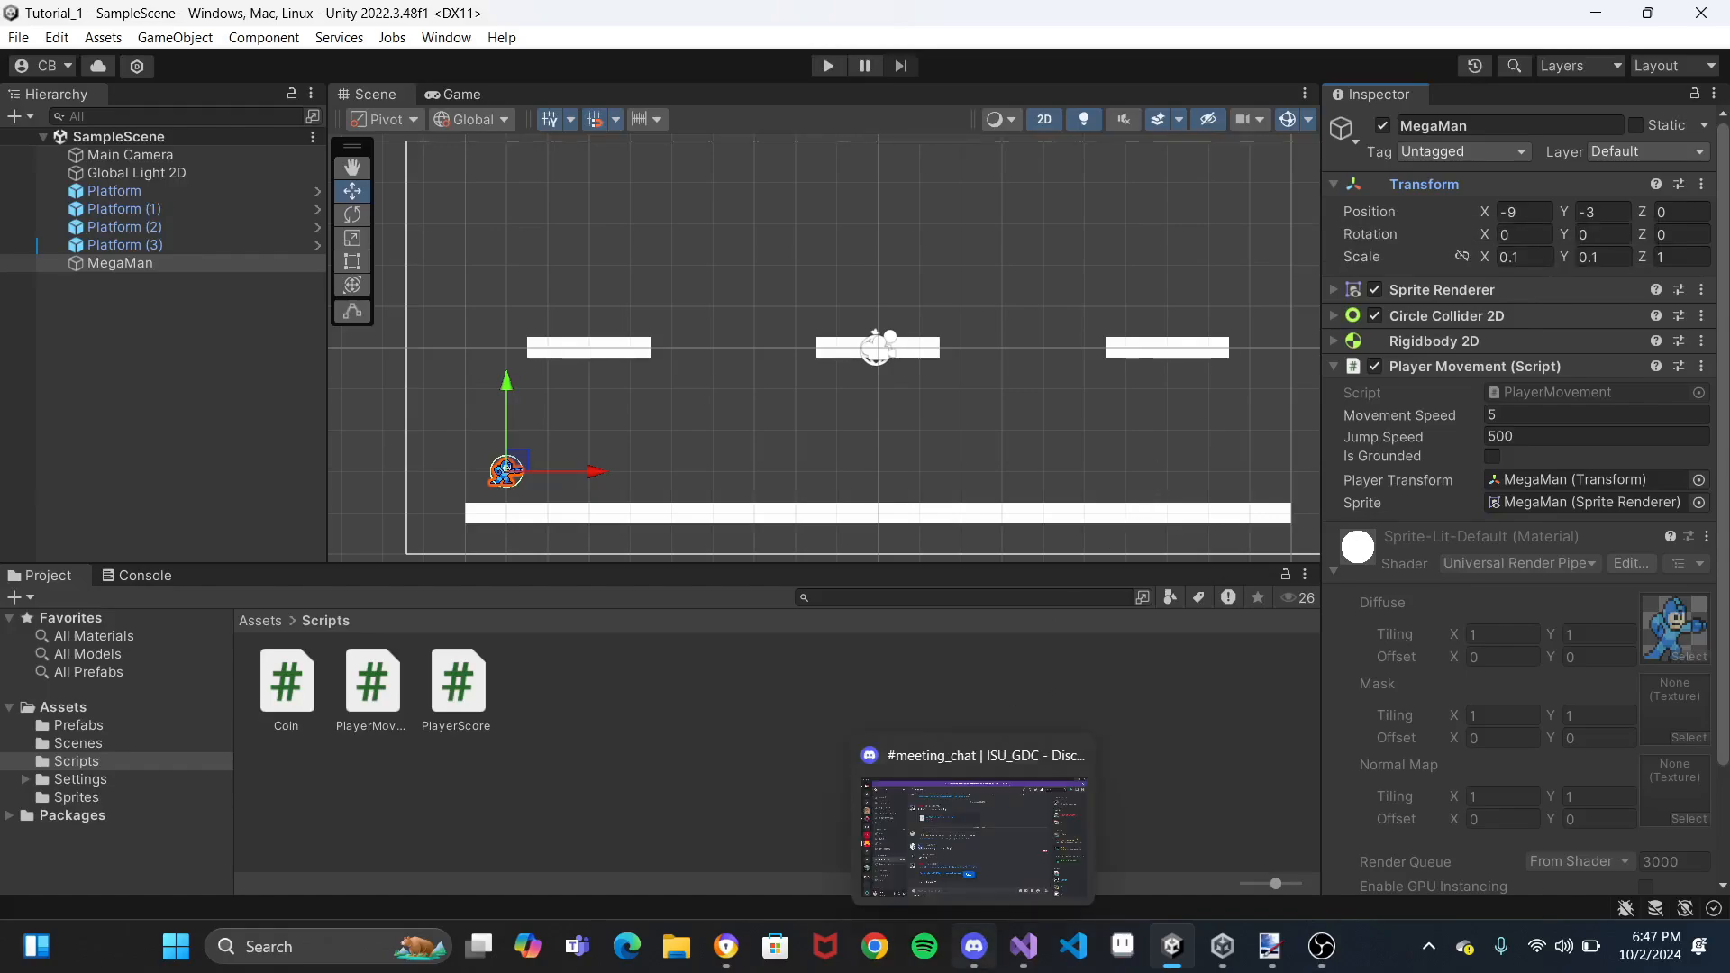
Return to PlayerMovement.cs in Visual Studio and examine the += assignment to transform.position in the LeftArrow block
{"action": "mouse_move", "coordinate": [1034, 950]}
{"action": "left_click", "coordinate": [1083, 865]}
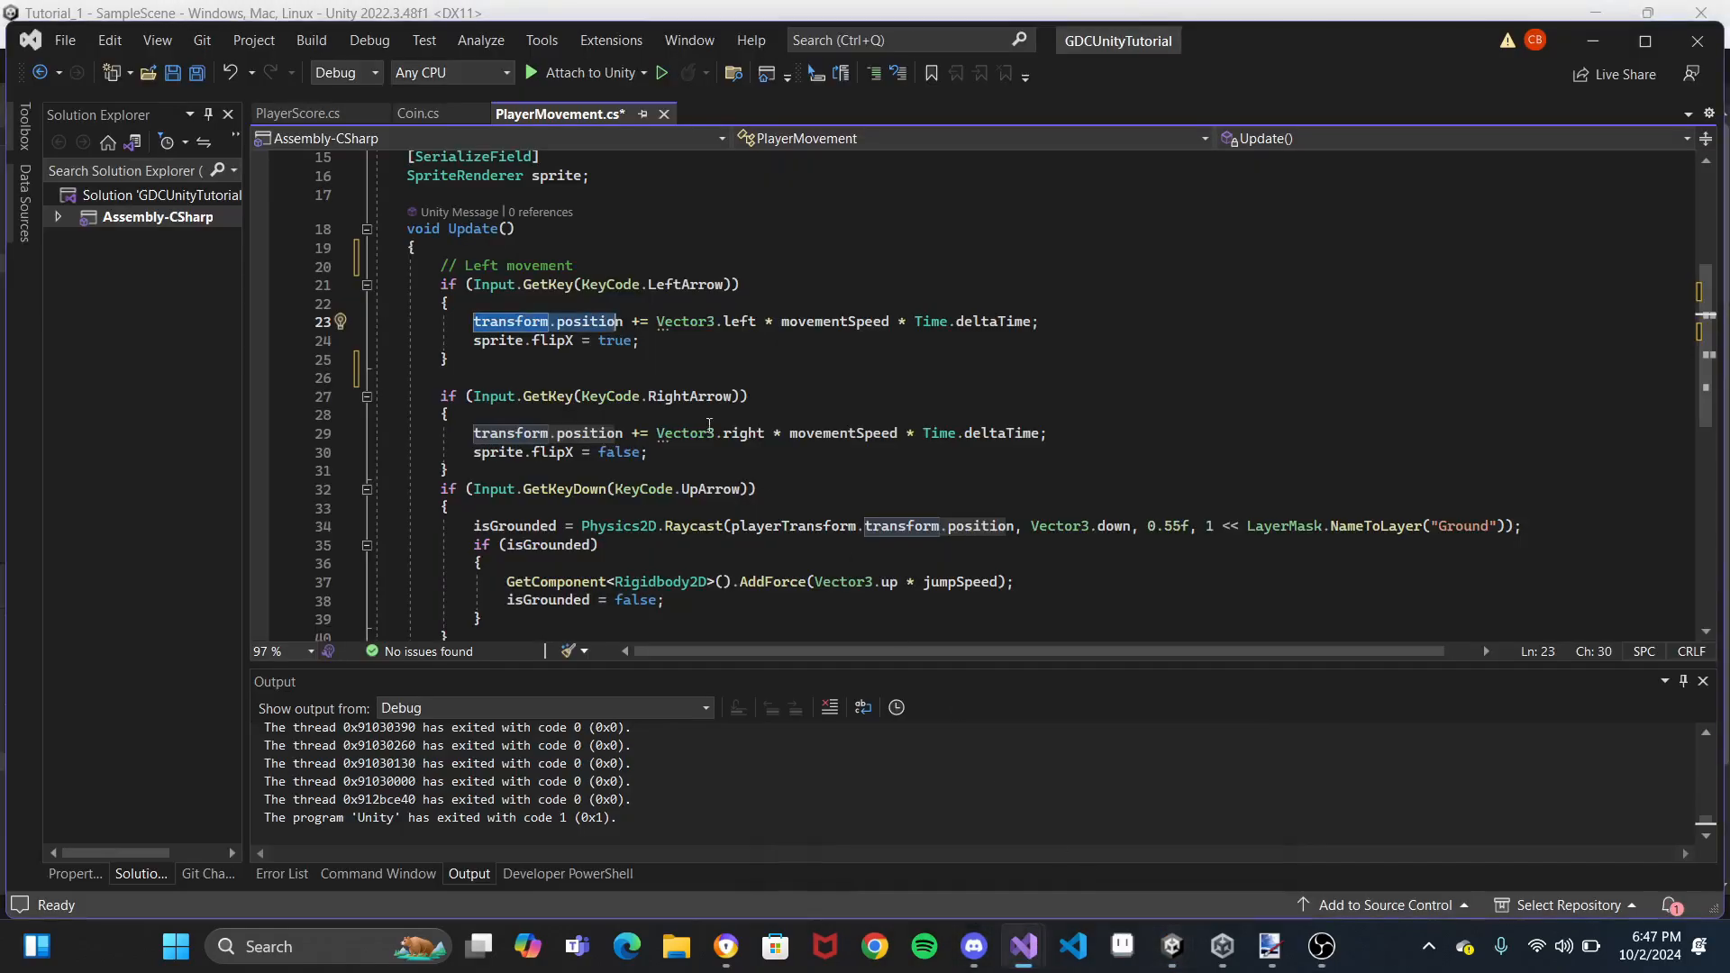
{"action": "left_click", "coordinate": [625, 322]}
{"action": "left_click_drag", "start_coordinate": [629, 321], "coordinate": [969, 345]}
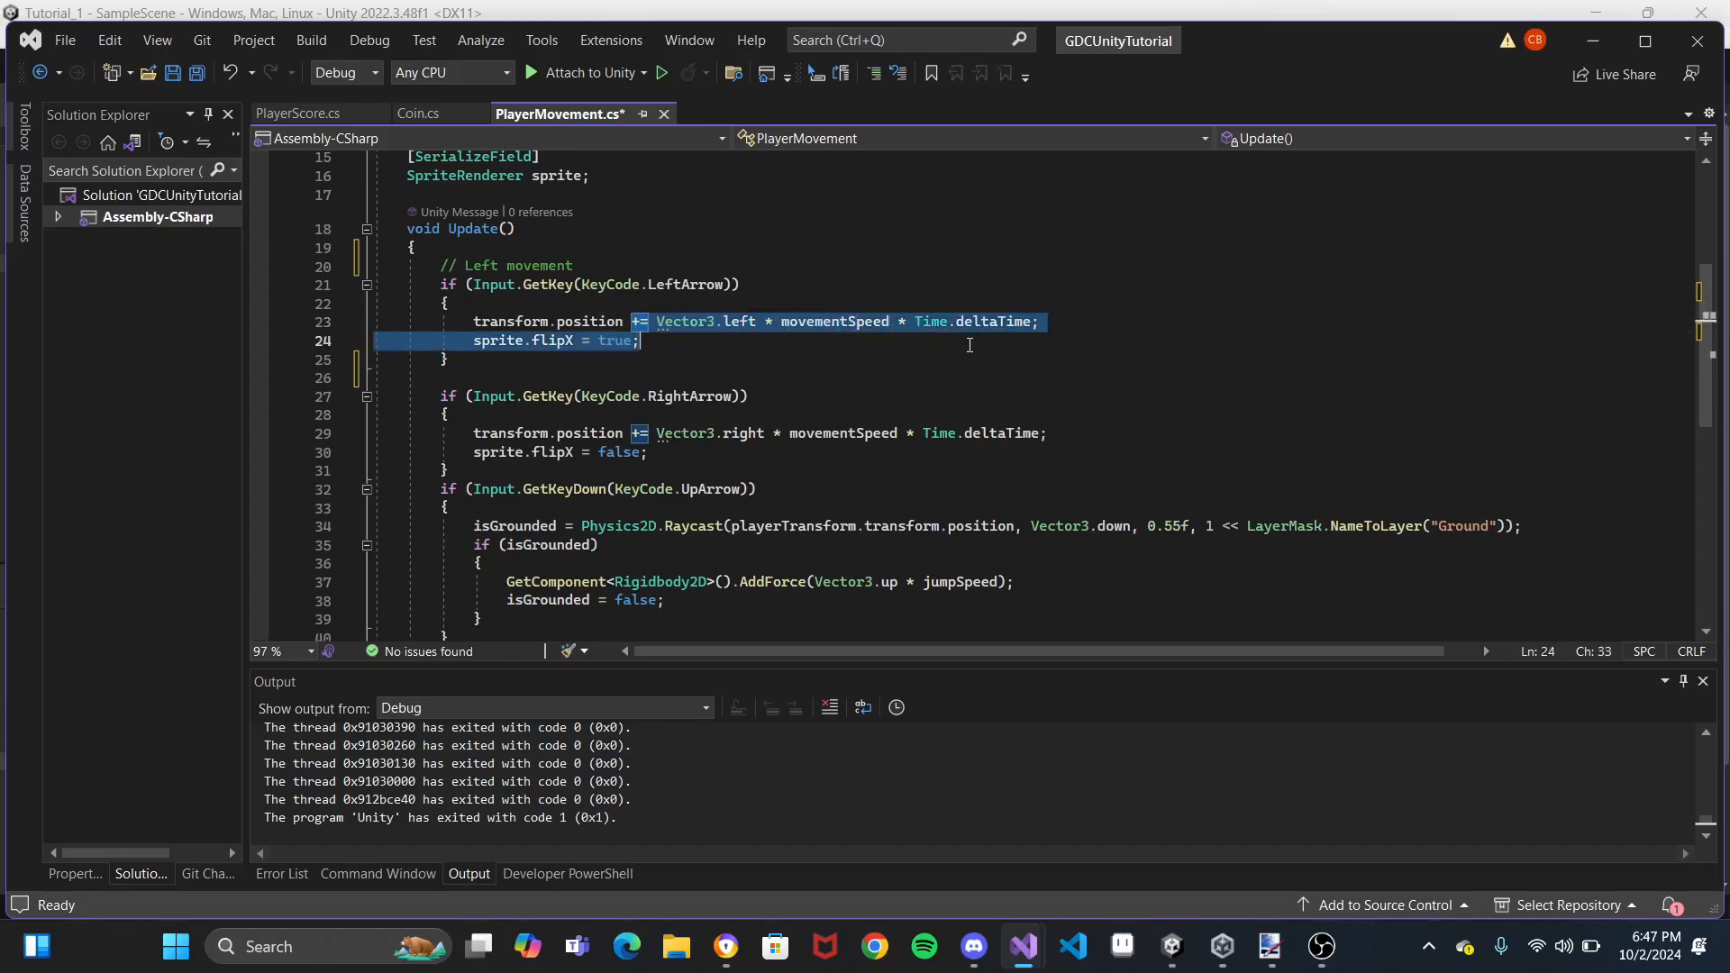
{"action": "left_click", "coordinate": [981, 345]}
Examine Vector3.left and its movementSpeed and Time.deltaTime multipliers in the left movement statement
{"action": "left_click_drag", "start_coordinate": [657, 322], "coordinate": [757, 325]}
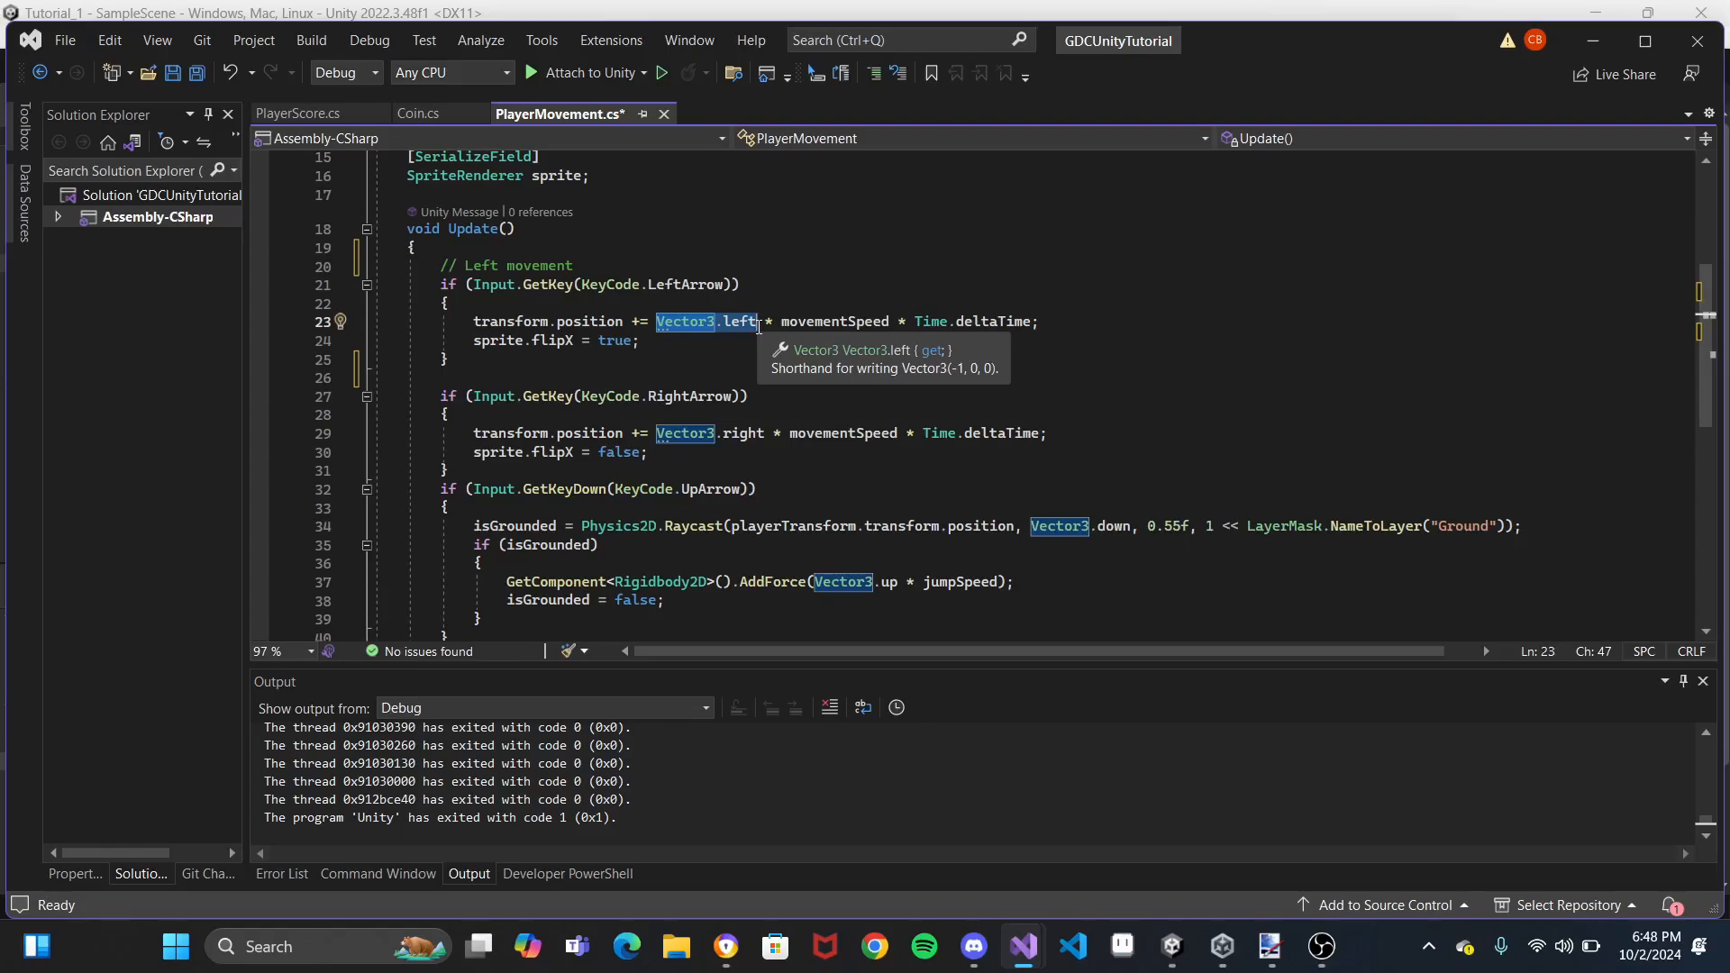
{"action": "left_click", "coordinate": [762, 327]}
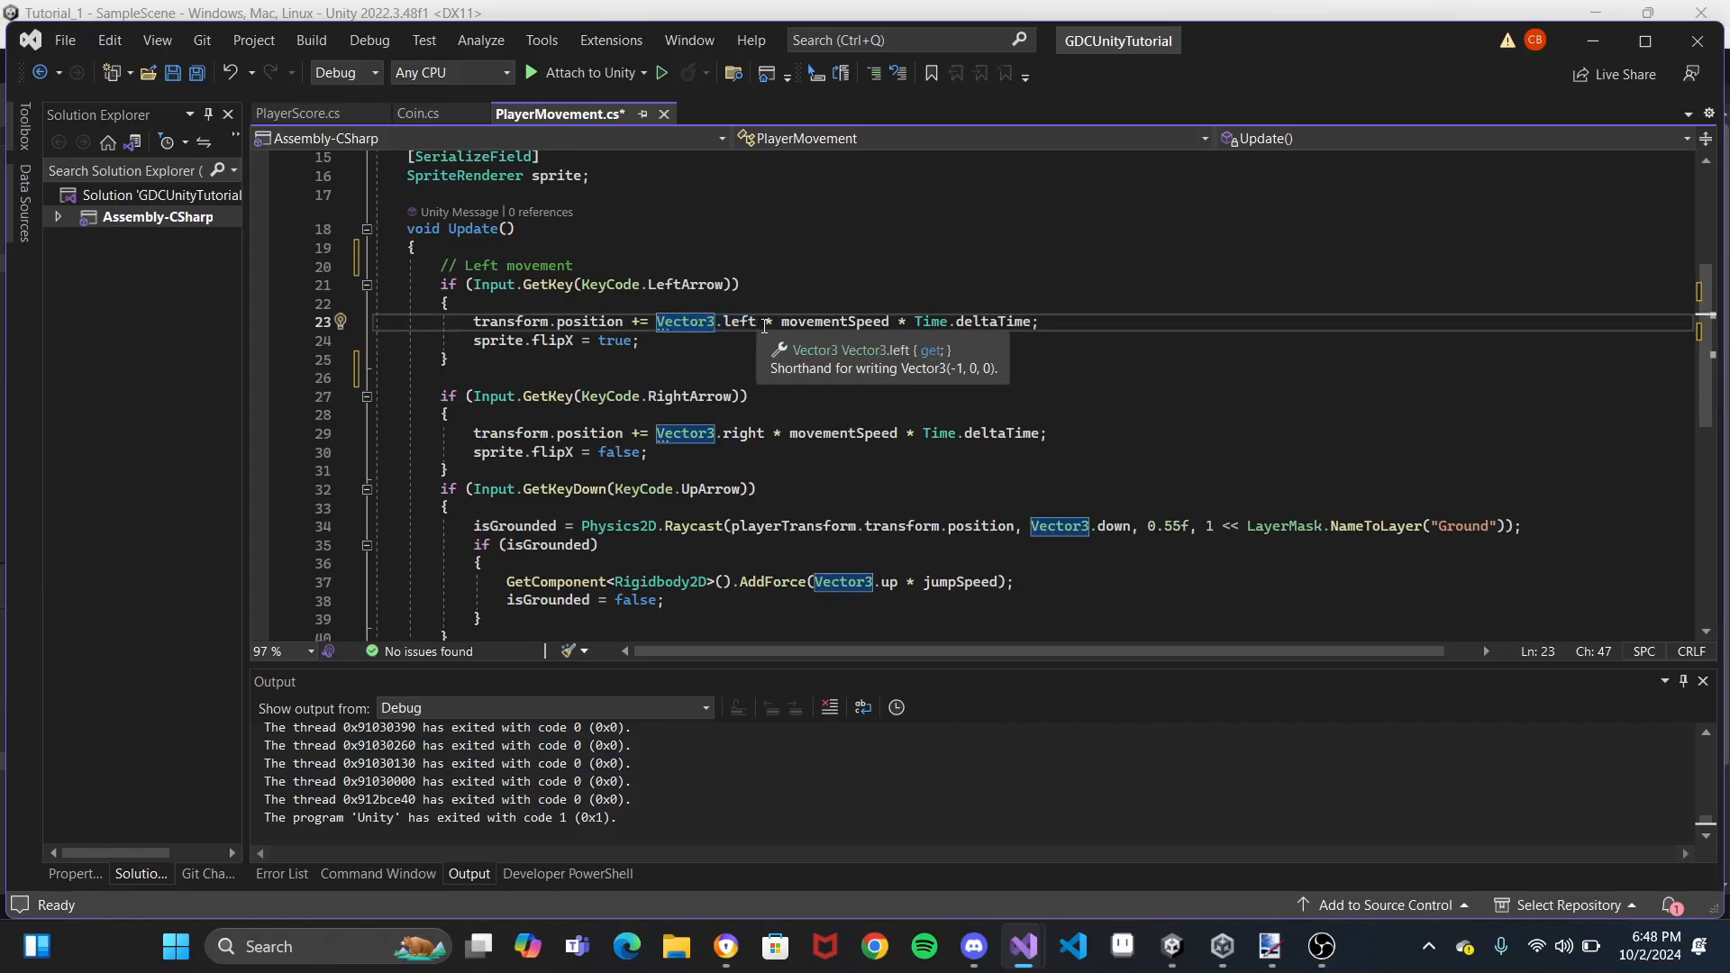
{"action": "left_click_drag", "start_coordinate": [764, 326], "coordinate": [1031, 321]}
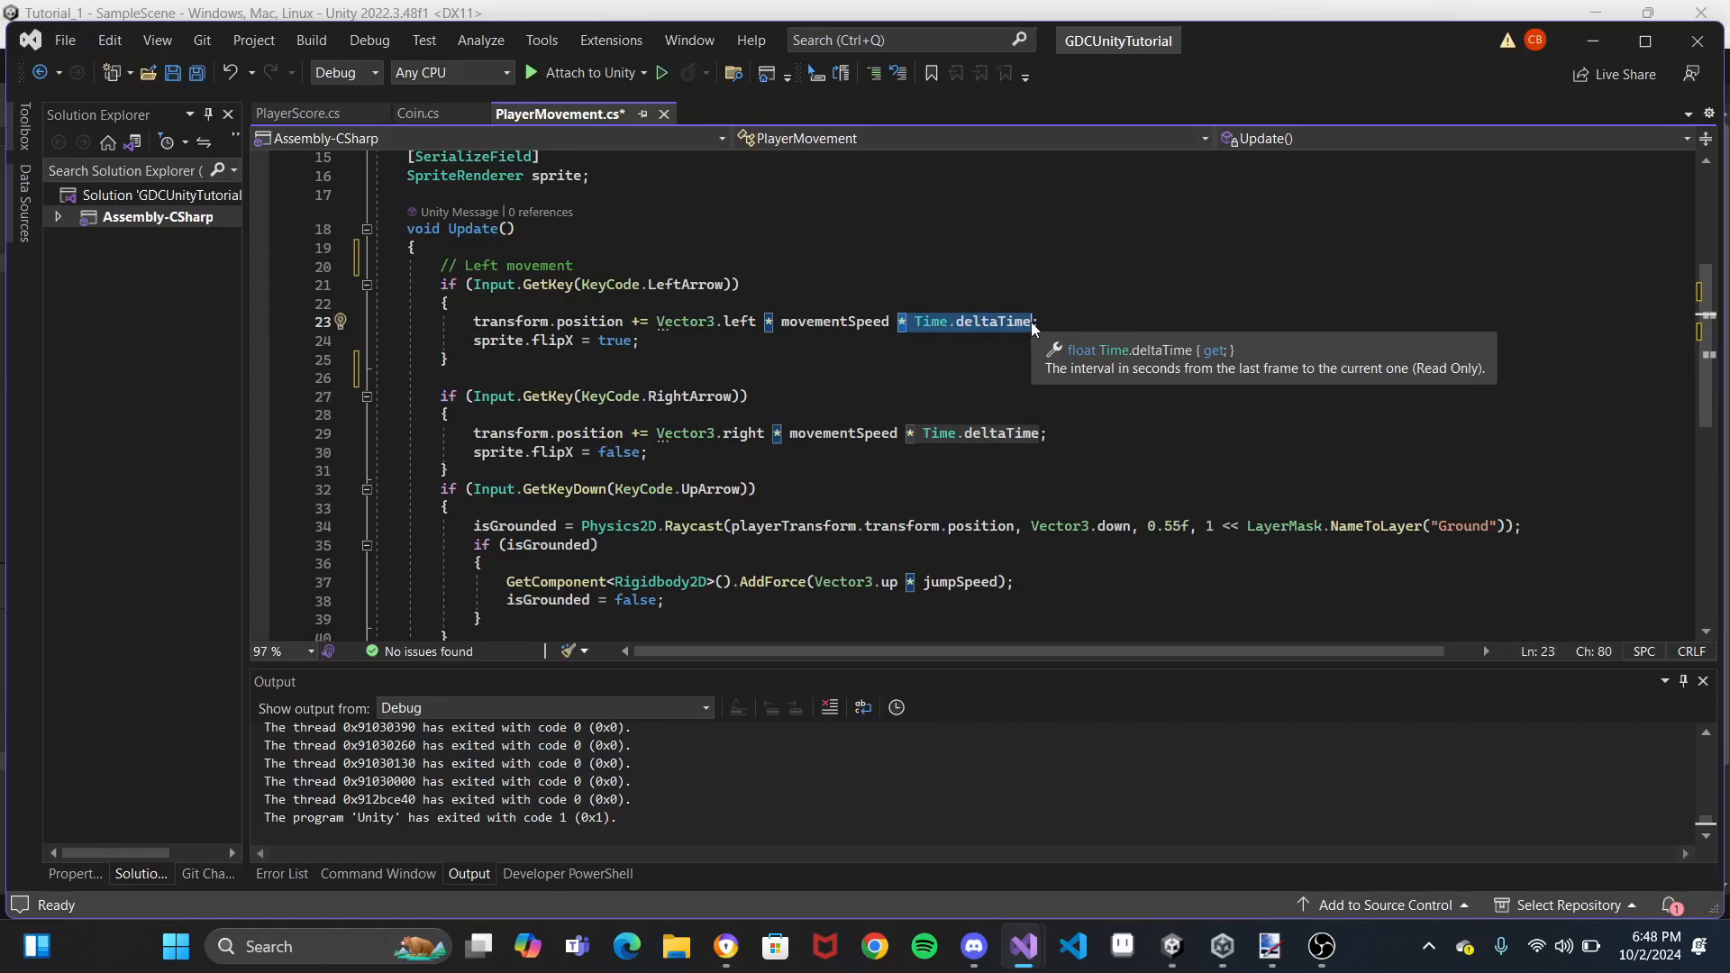
{"action": "left_click", "coordinate": [724, 350]}
{"action": "left_click", "coordinate": [722, 341]}
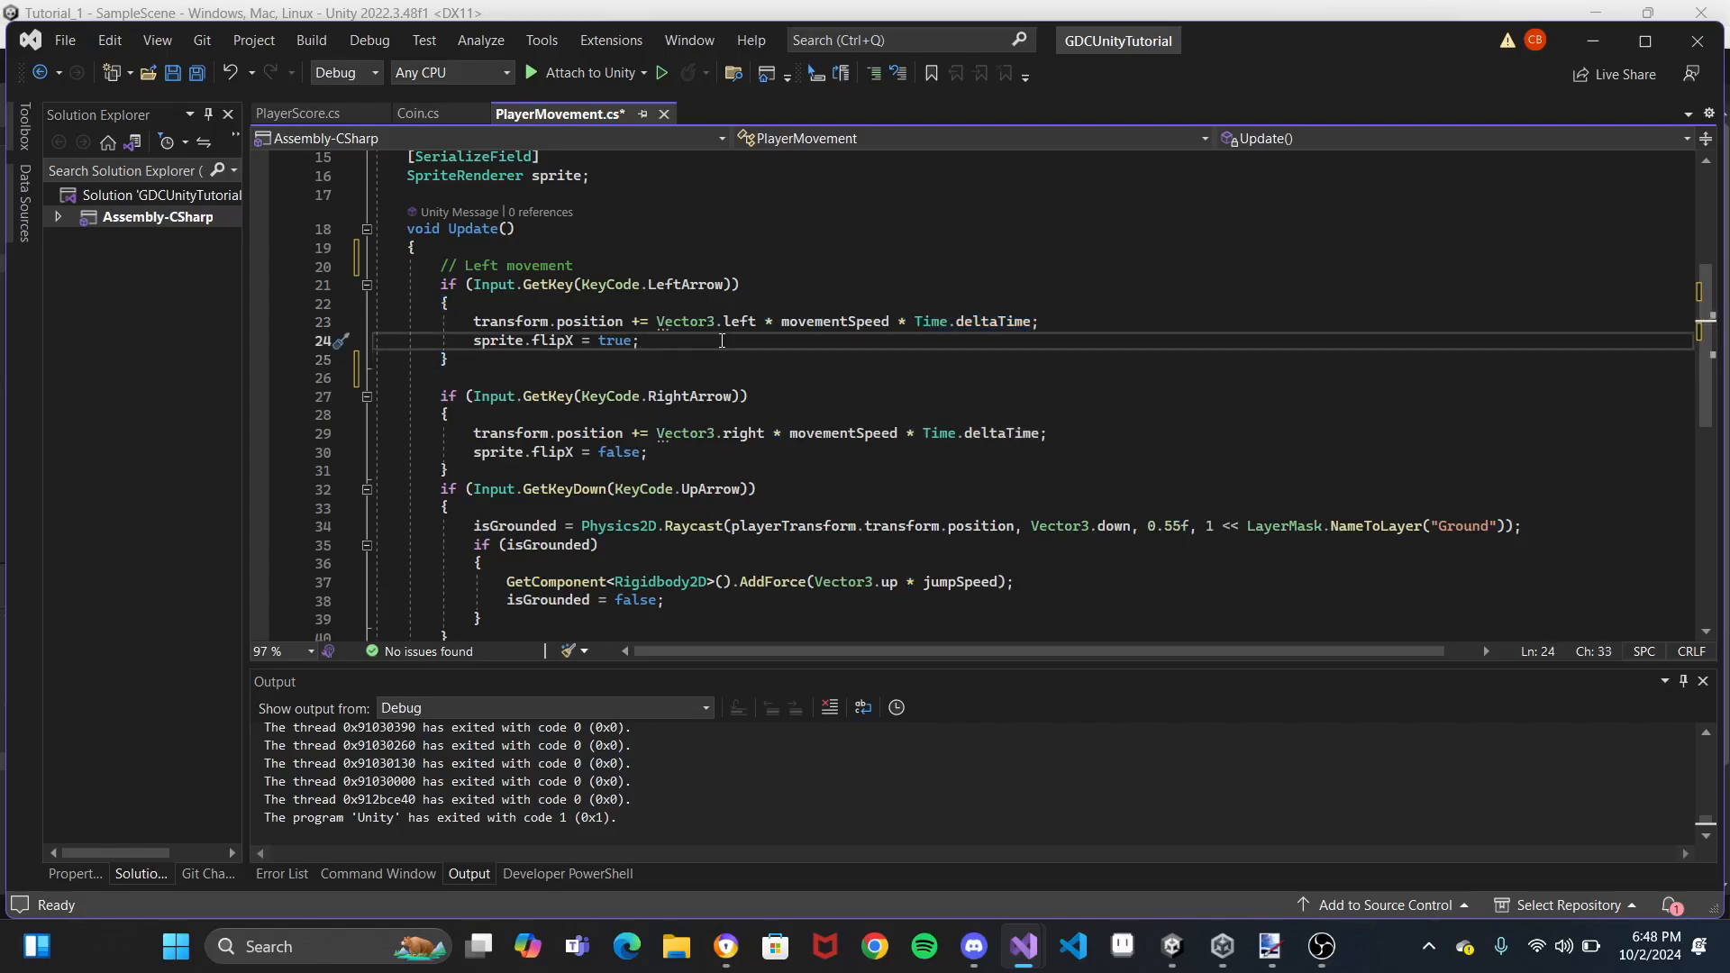
Examine the sprite.flipX = true statement in the LeftArrow block and the SpriteRenderer sprite field it refers to
{"action": "left_click_drag", "start_coordinate": [722, 341], "coordinate": [1065, 327]}
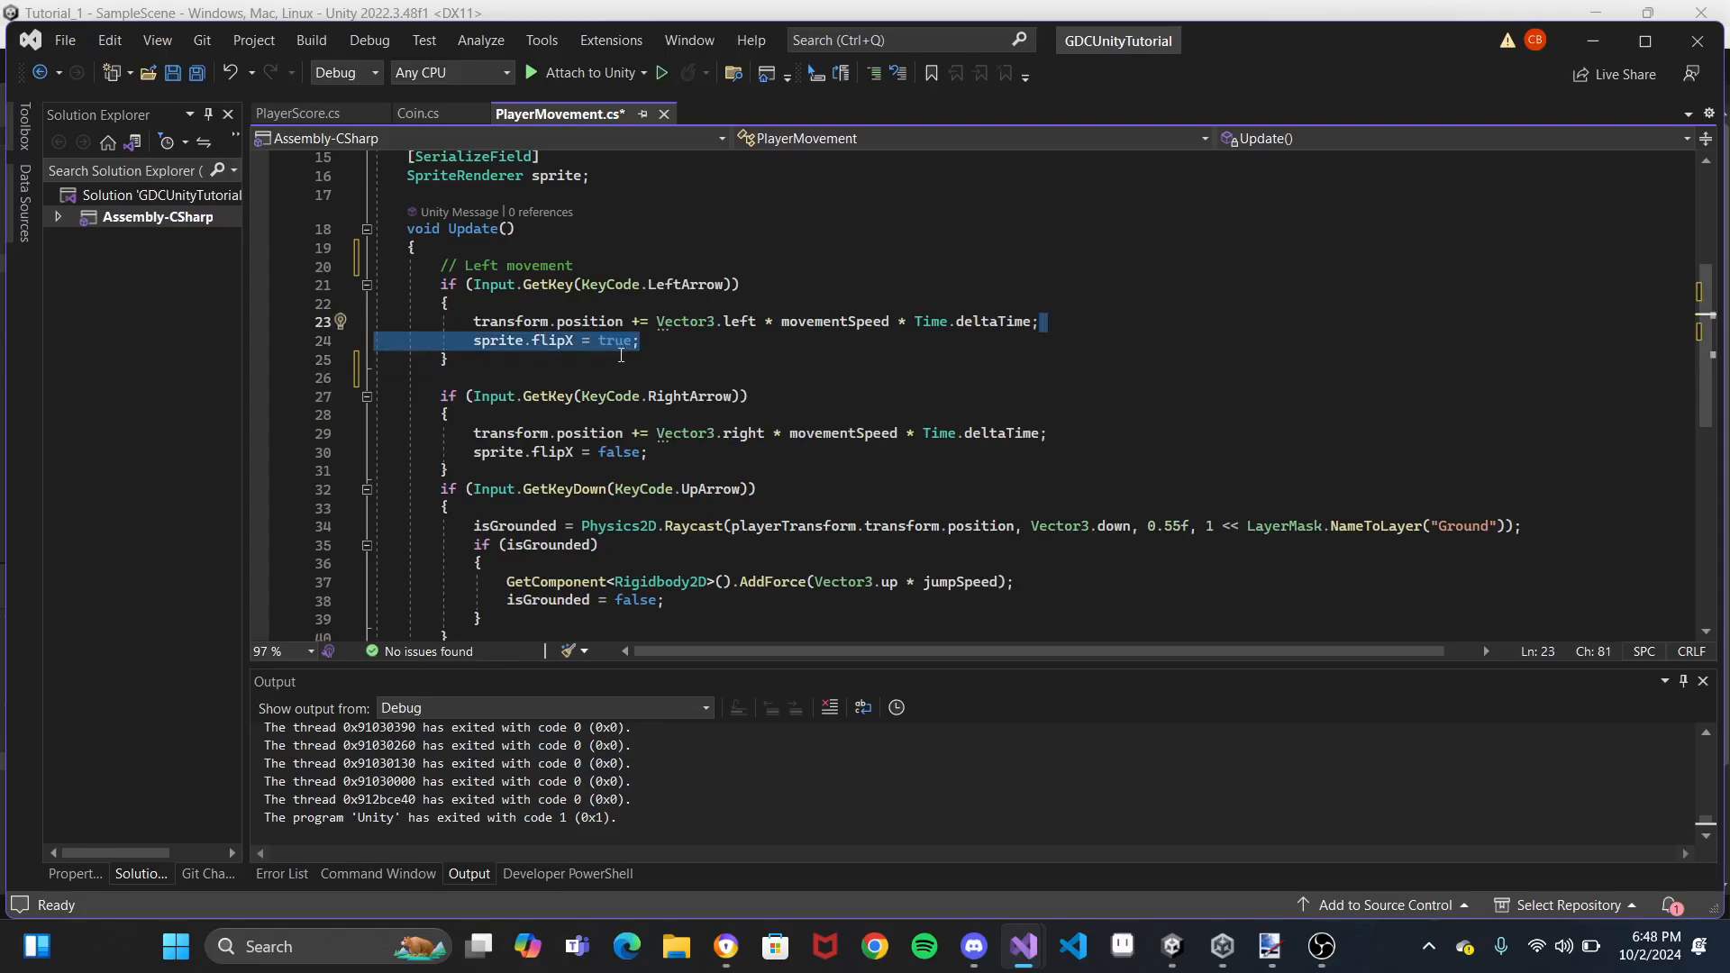
{"action": "left_click", "coordinate": [478, 341]}
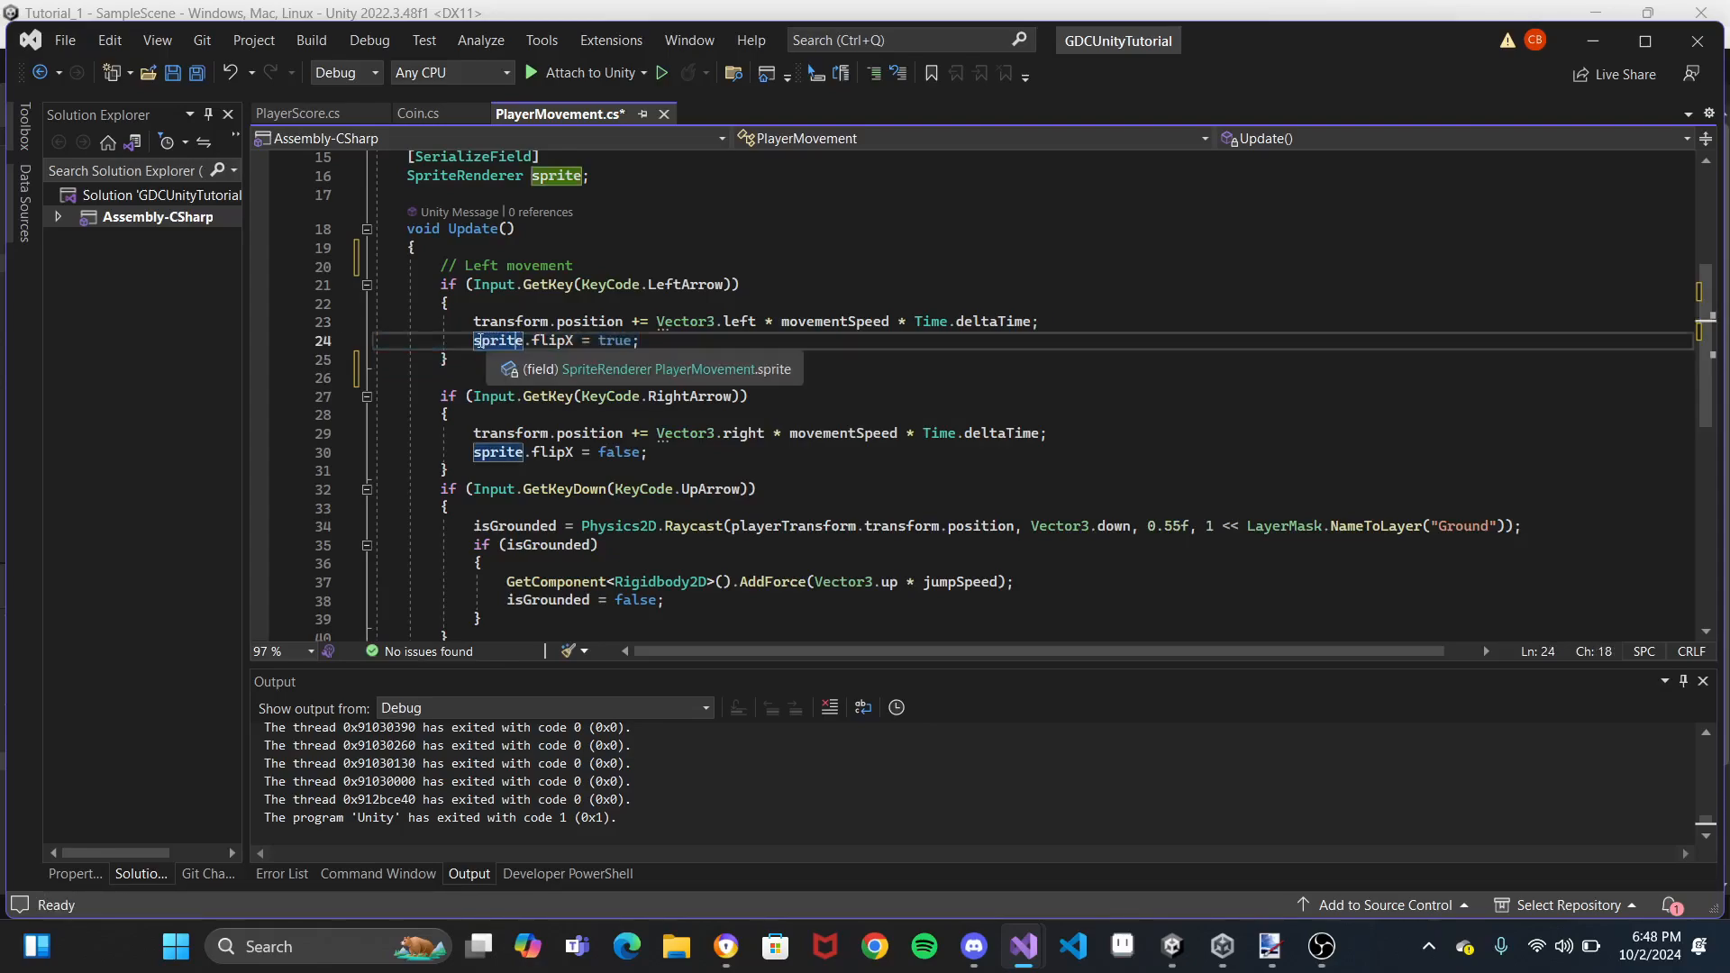
{"action": "scroll", "coordinate": [478, 351], "scroll_direction": "up", "scroll_amount": 1}
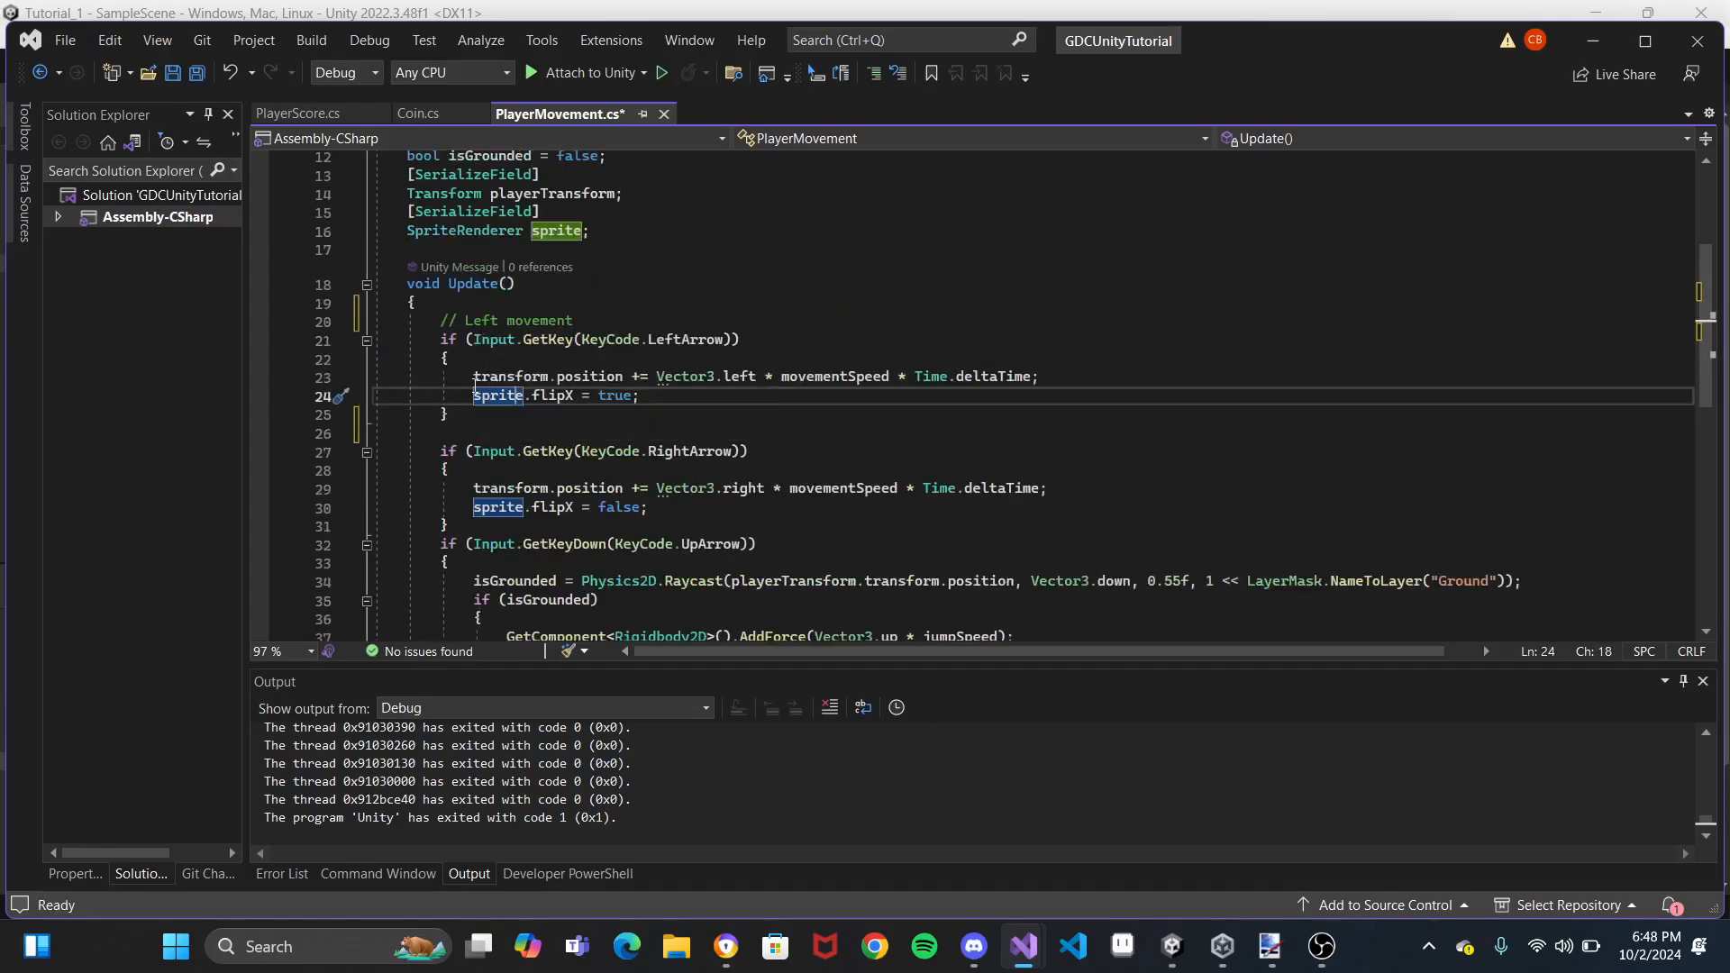
{"action": "left_click", "coordinate": [540, 396]}
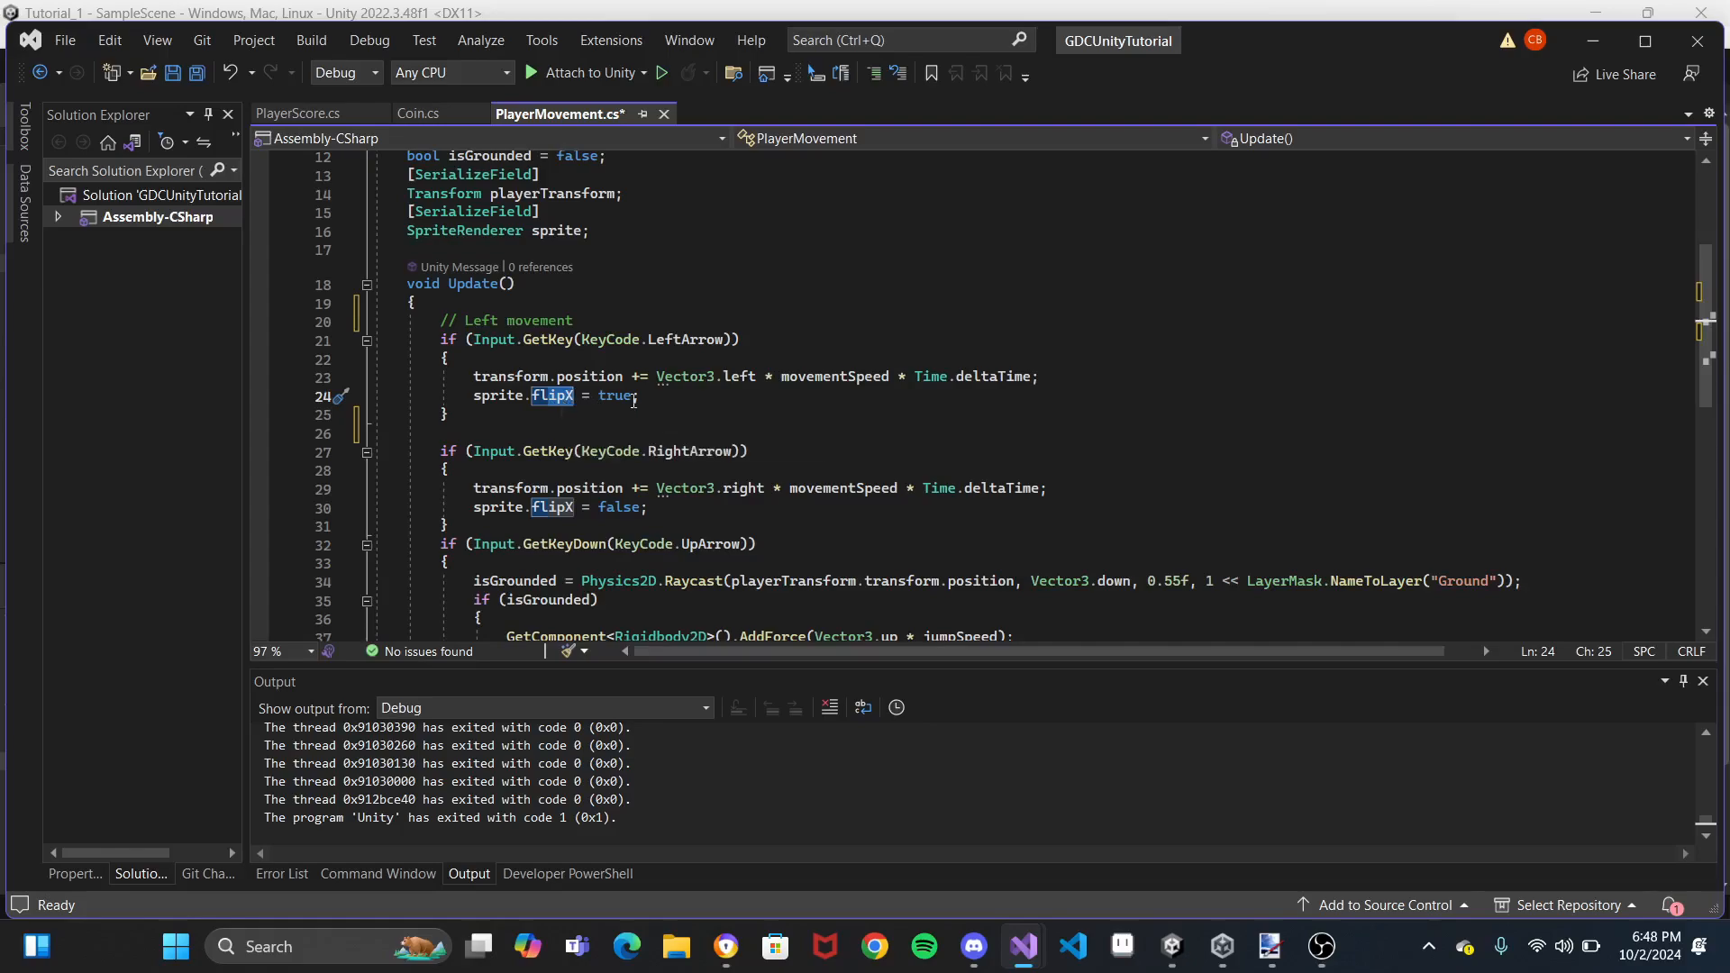
{"action": "scroll", "coordinate": [636, 400], "scroll_direction": "up", "scroll_amount": 1}
{"action": "left_click_drag", "start_coordinate": [592, 290], "coordinate": [675, 259]}
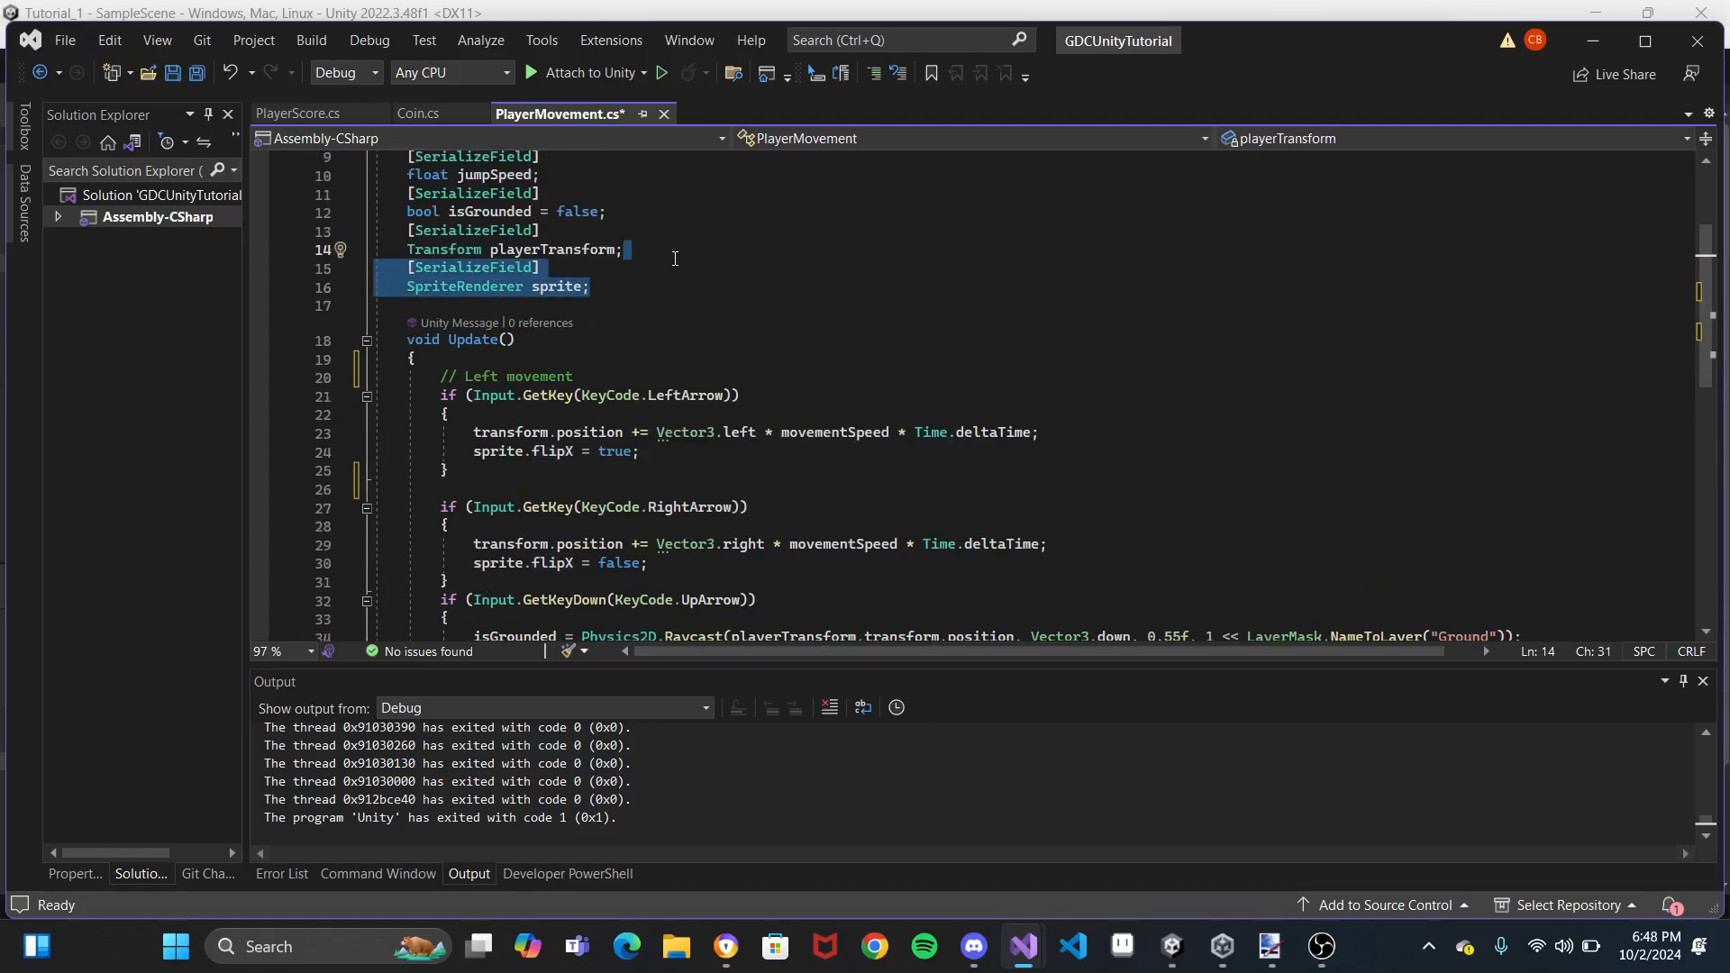
{"action": "left_click", "coordinate": [588, 285]}
{"action": "left_click_drag", "start_coordinate": [582, 286], "coordinate": [535, 288]}
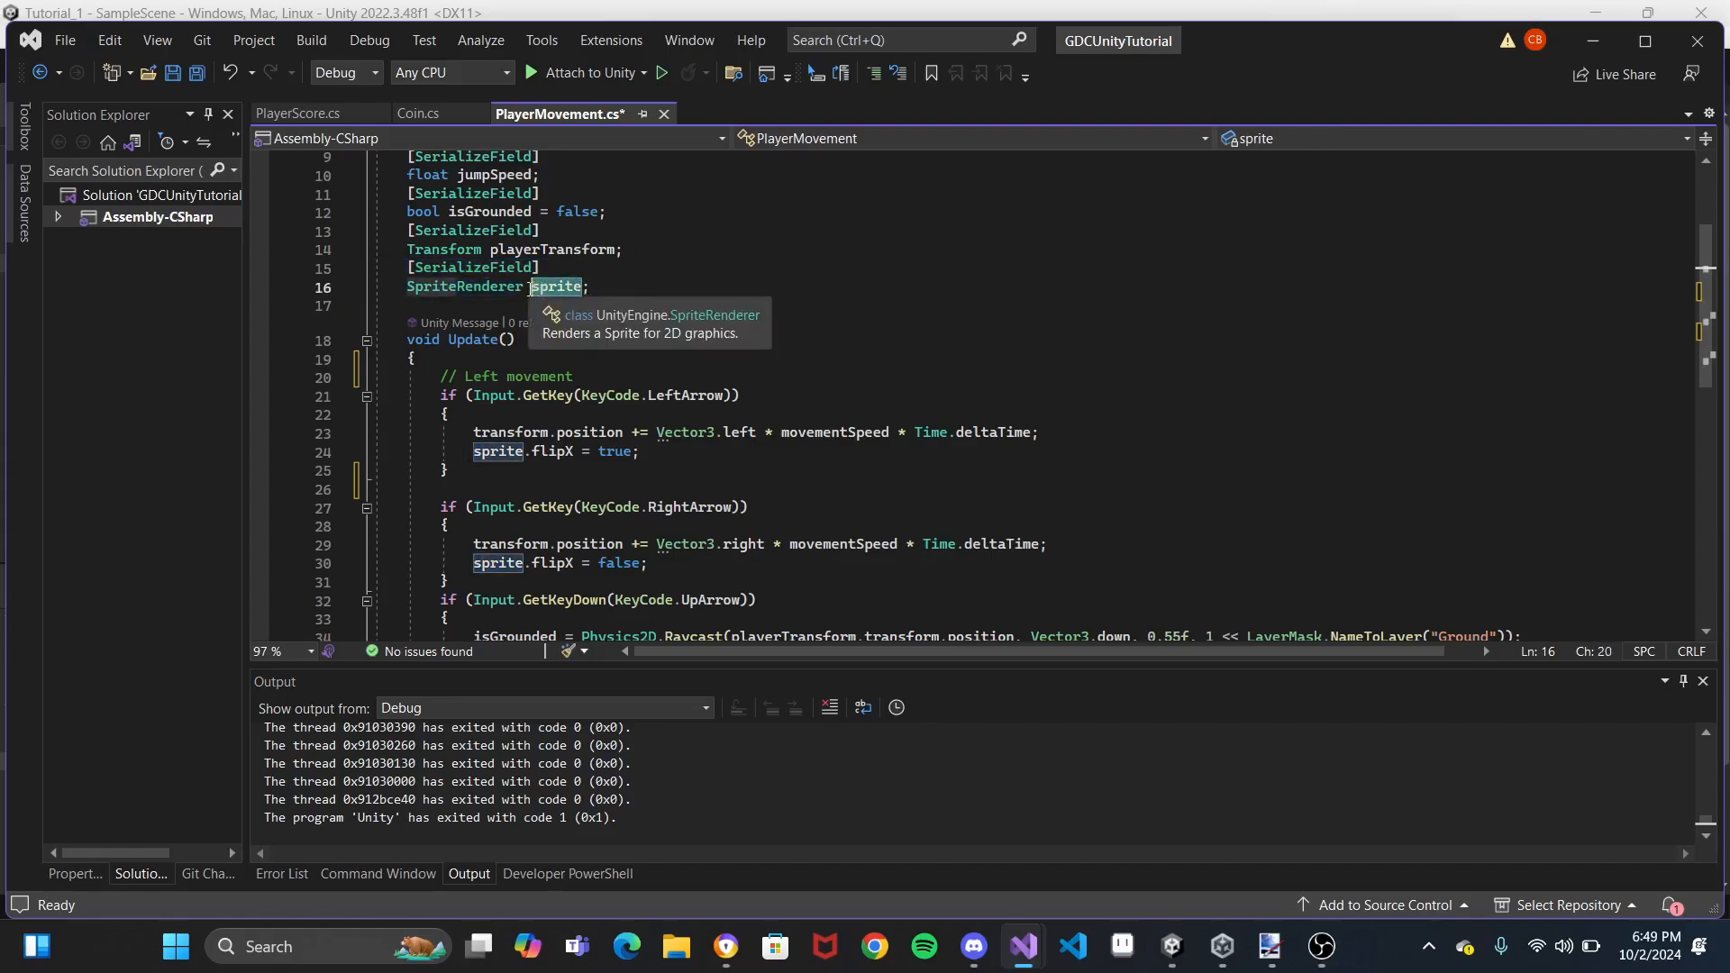
Examine the Vector3 direction and sprite.flipX assignments in the LeftArrow and RightArrow movement blocks
{"action": "left_click_drag", "start_coordinate": [476, 451], "coordinate": [523, 452]}
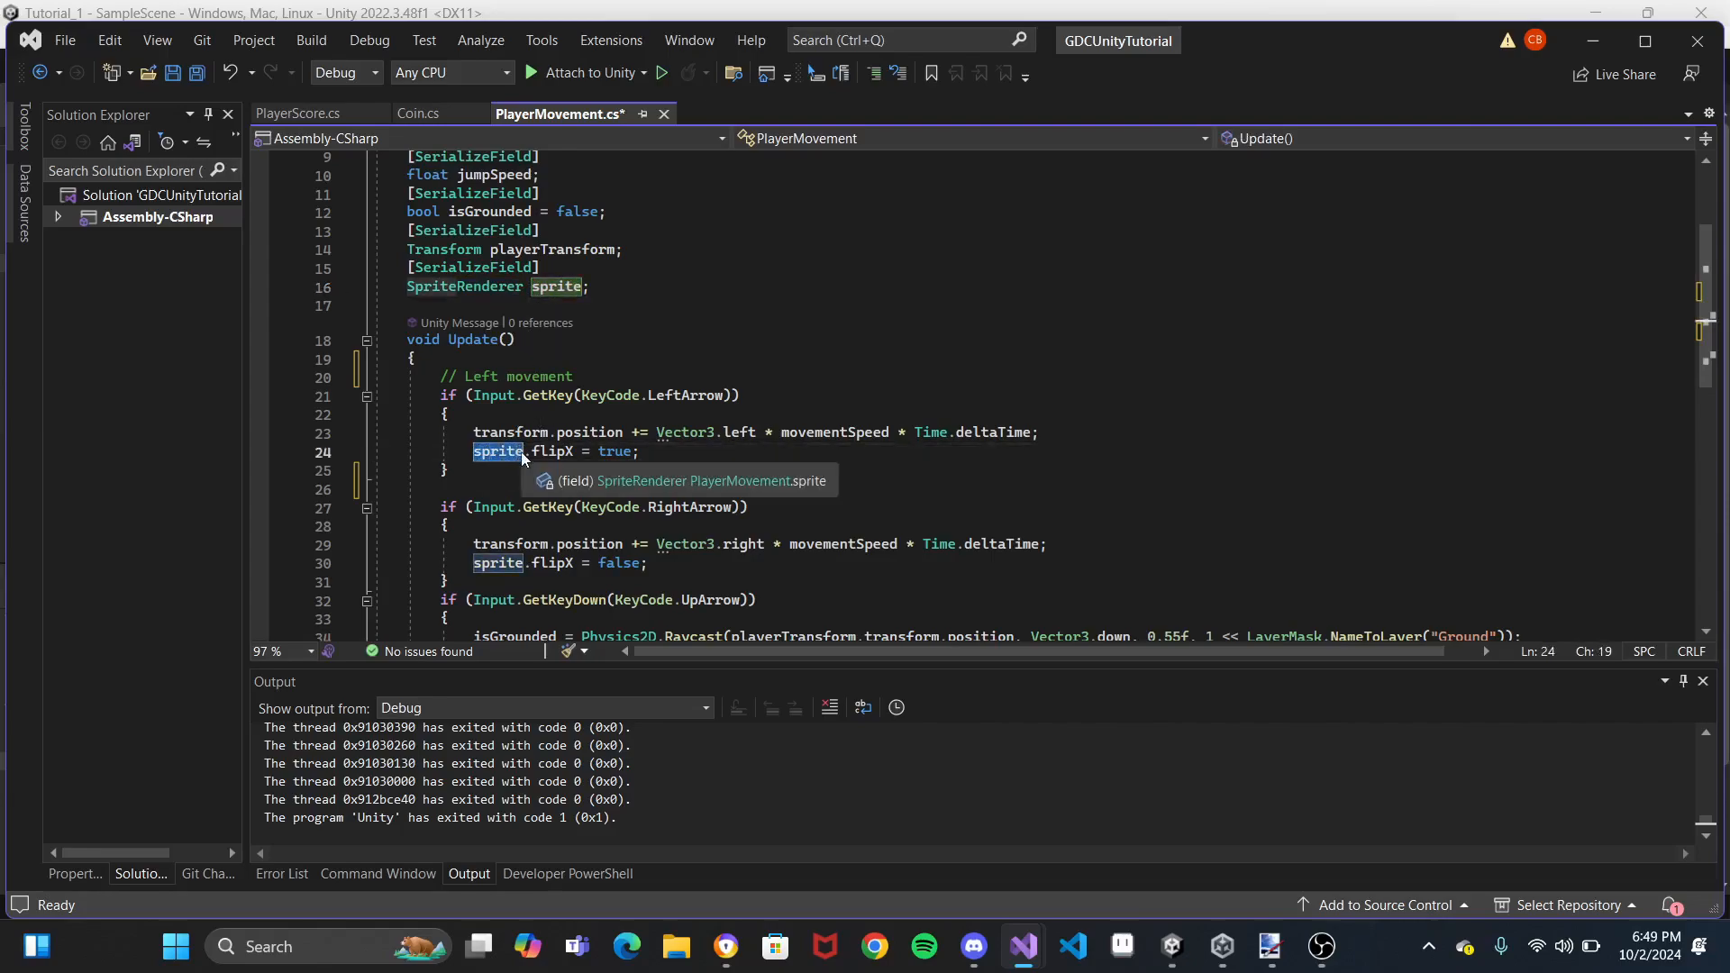
{"action": "left_click_drag", "start_coordinate": [532, 450], "coordinate": [582, 451]}
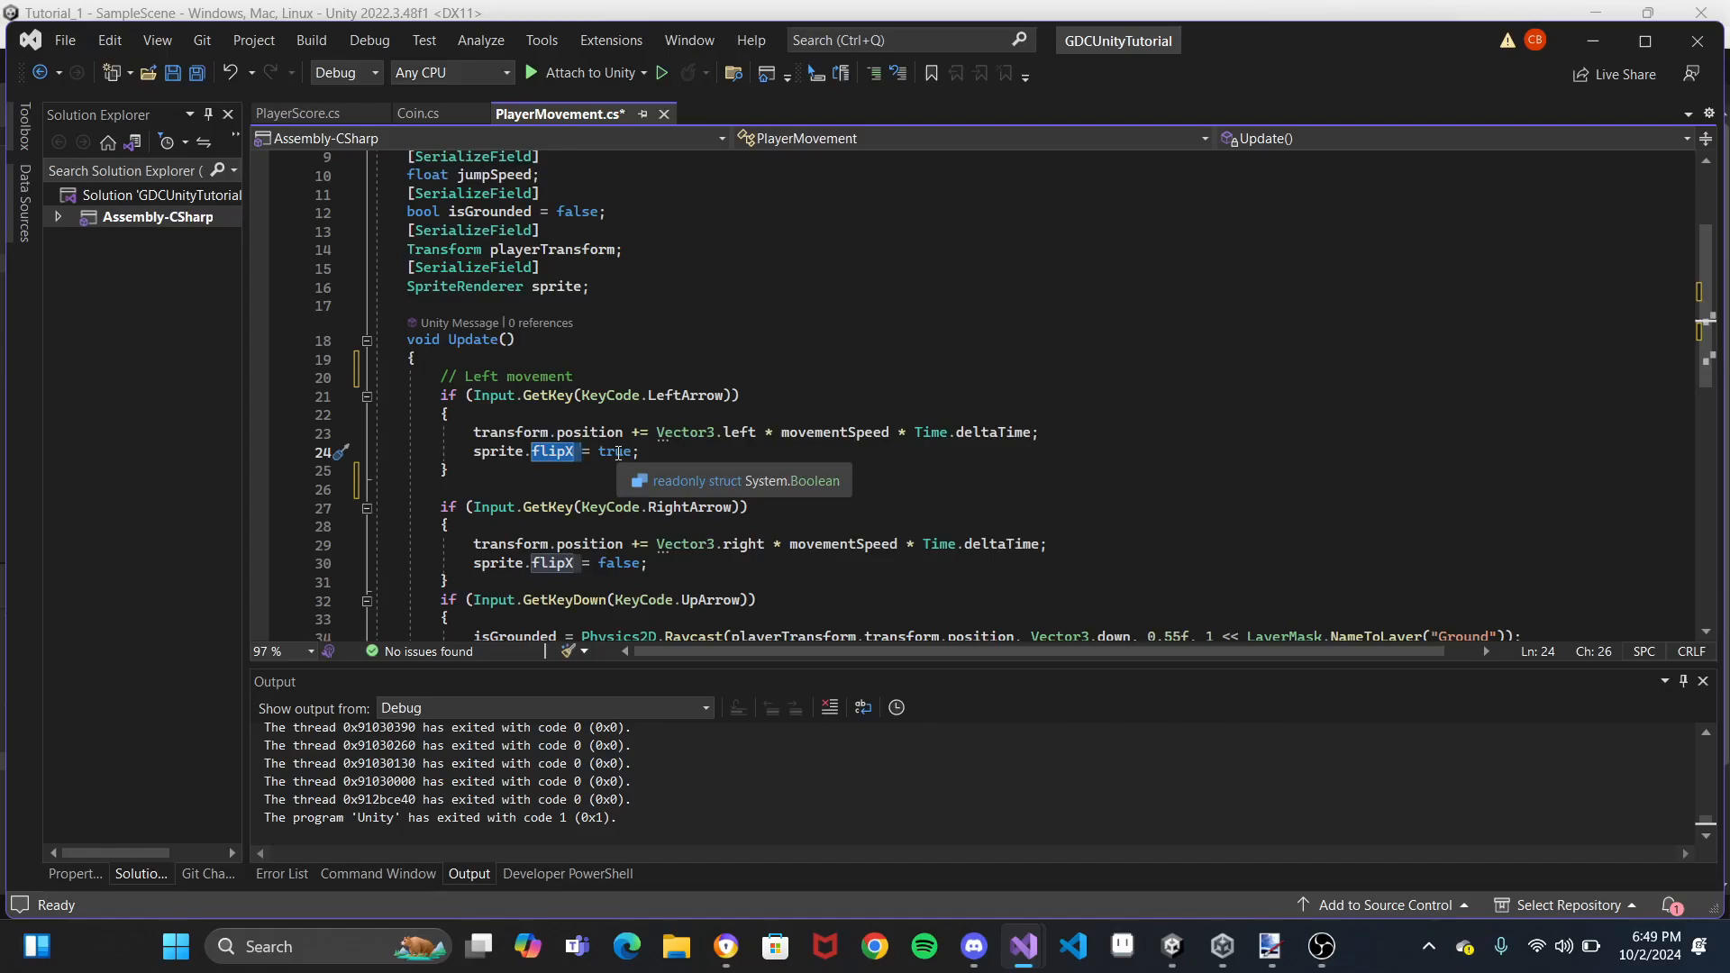
{"action": "scroll", "coordinate": [618, 452], "scroll_direction": "down", "scroll_amount": 1}
{"action": "left_click", "coordinate": [500, 415]}
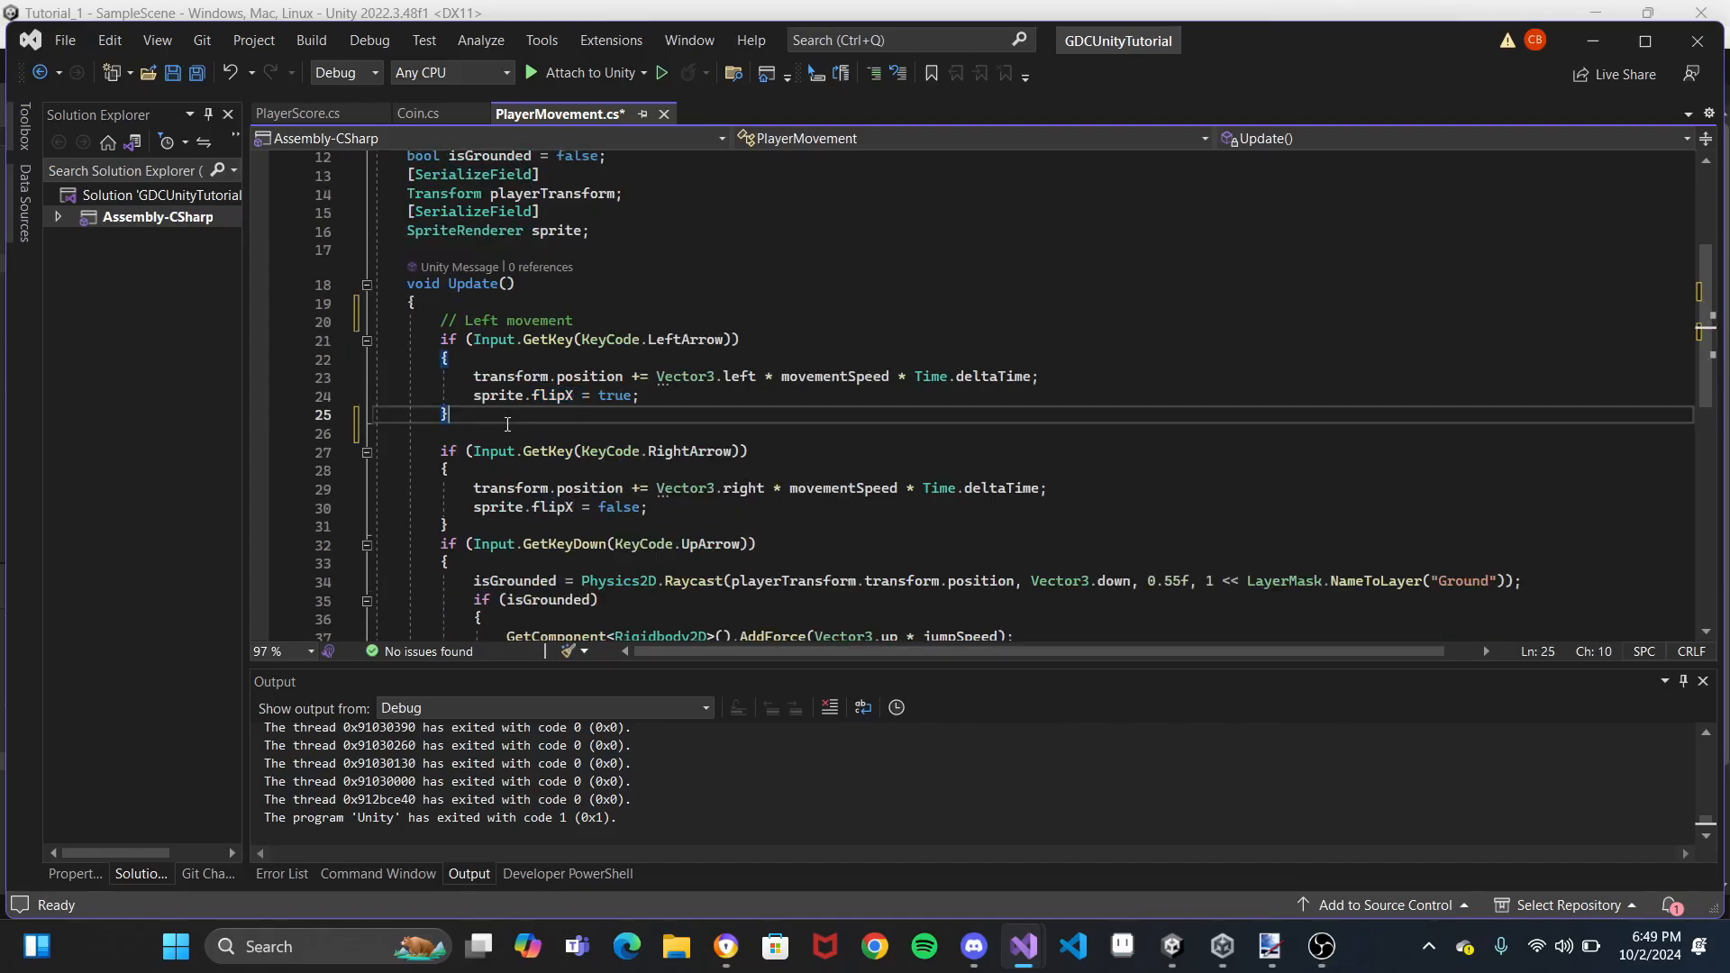
{"action": "left_click_drag", "start_coordinate": [524, 452], "coordinate": [733, 453]}
{"action": "left_click", "coordinate": [507, 527]}
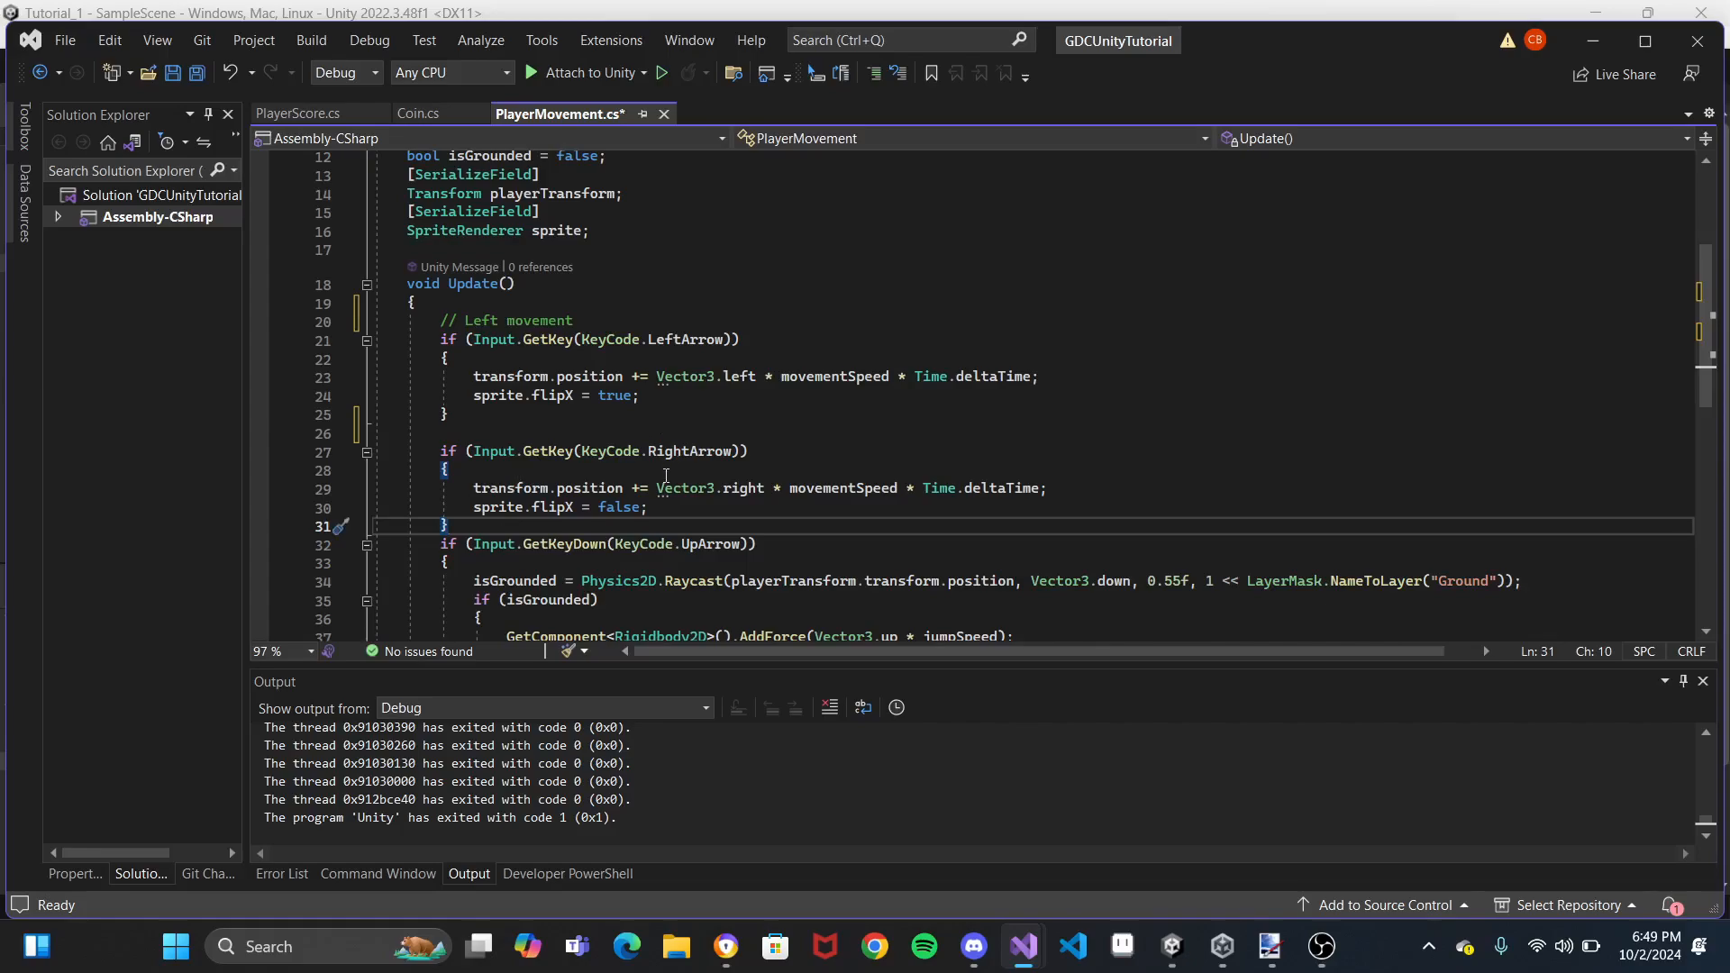
{"action": "left_click_drag", "start_coordinate": [656, 488], "coordinate": [764, 494]}
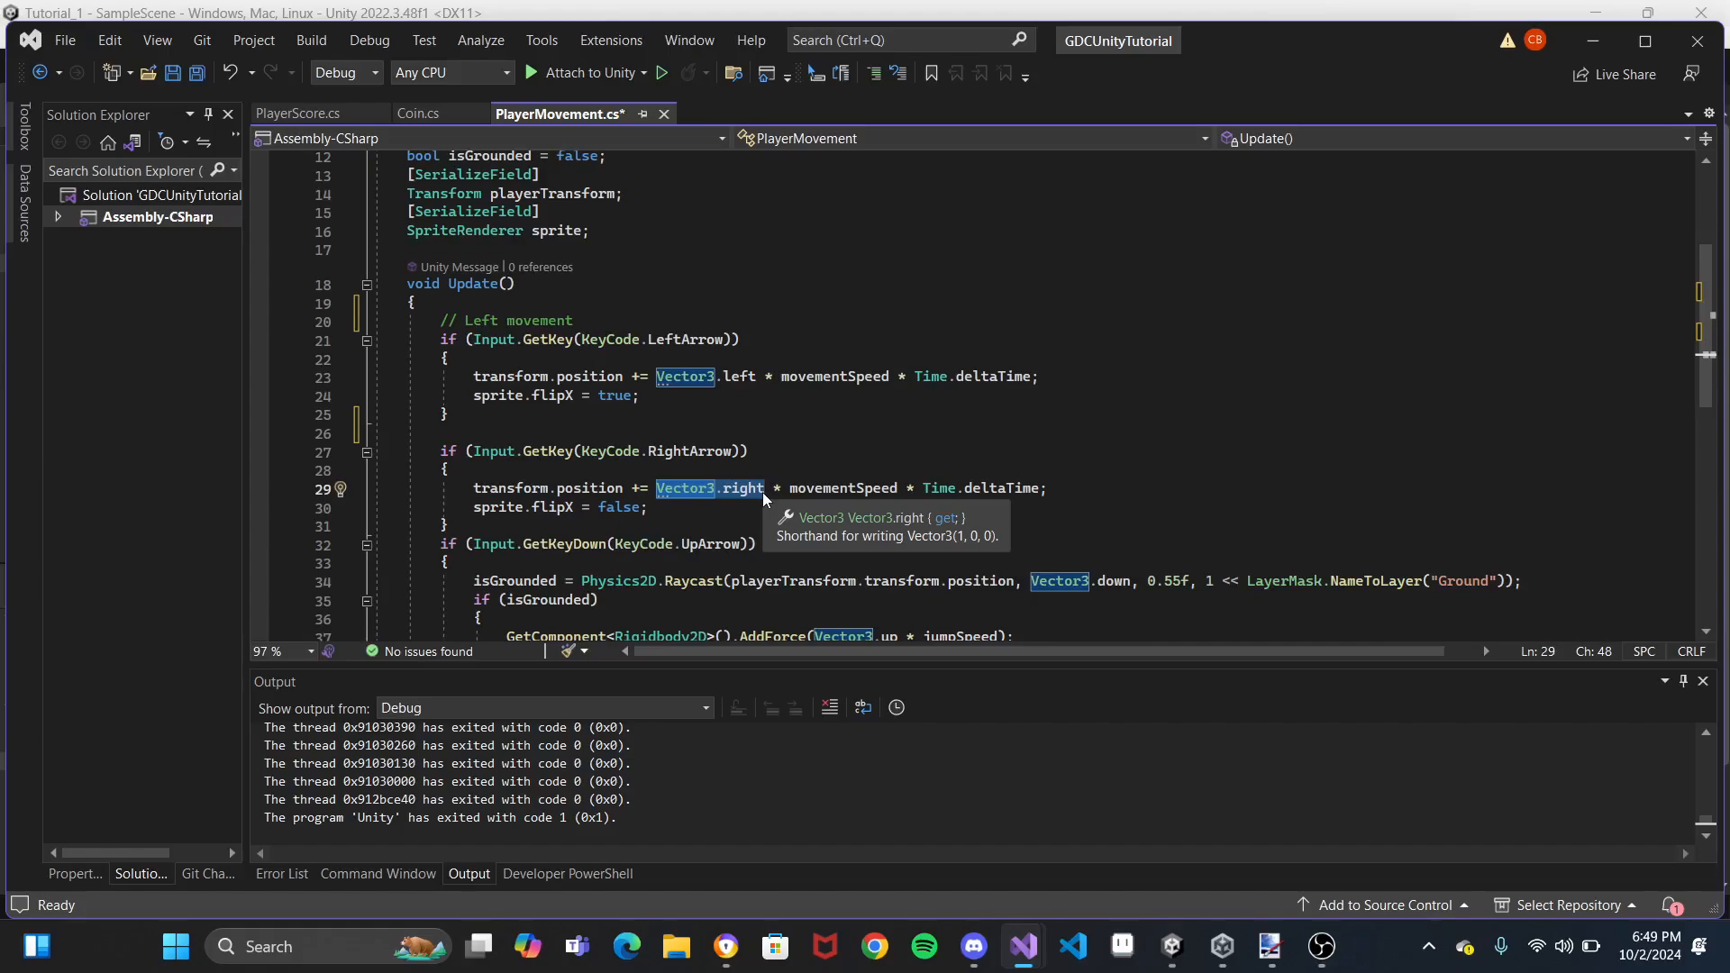
{"action": "left_click_drag", "start_coordinate": [647, 507], "coordinate": [478, 521]}
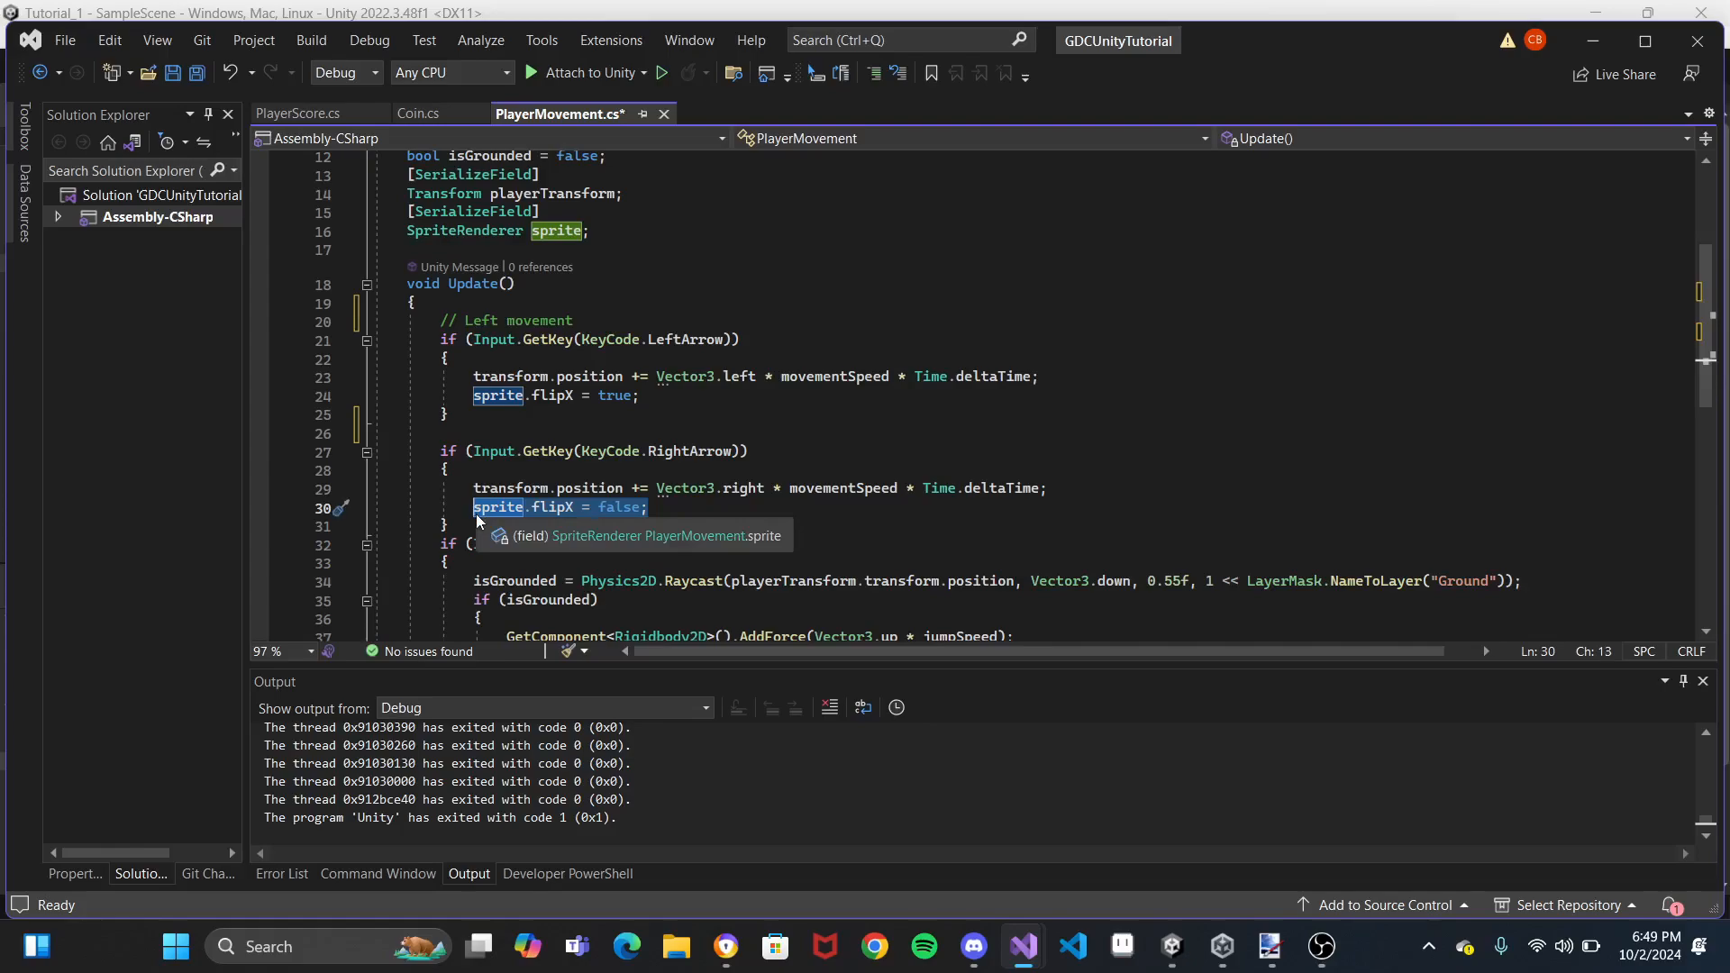
Insert a blank line between the RightArrow block and the UpArrow block in Update()
{"action": "left_click", "coordinate": [478, 520]}
{"action": "key", "text": "Return"}
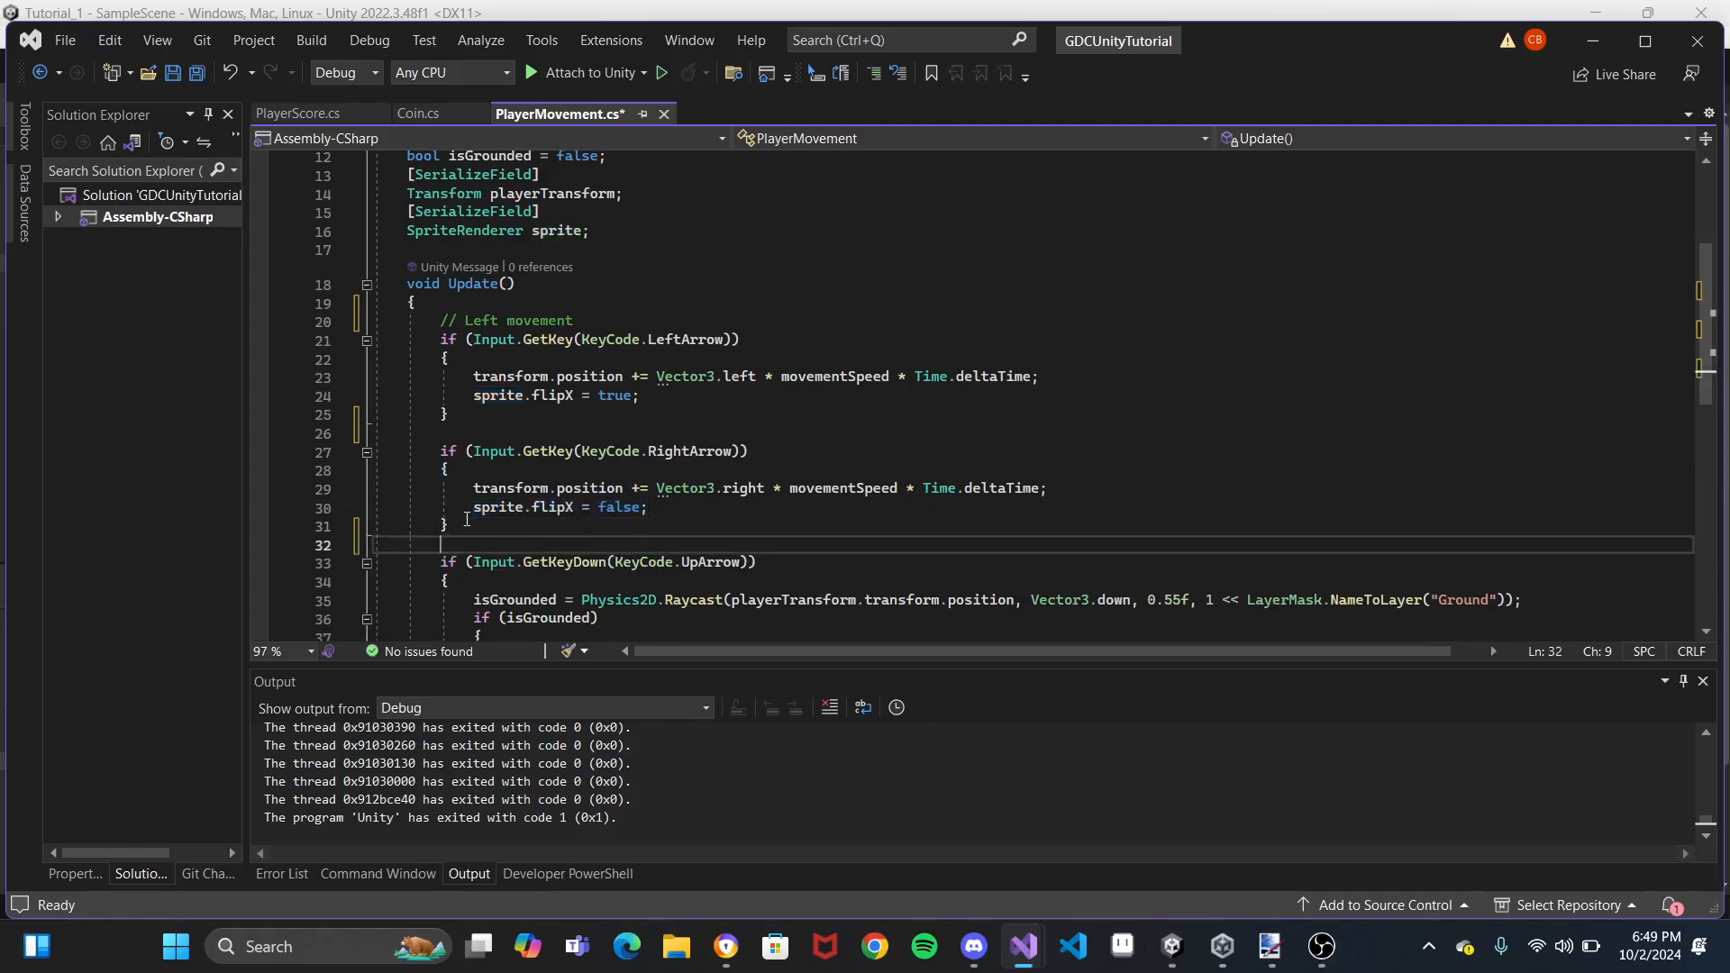
Examine the UpArrow jump block and compare its Input.GetKeyDown condition with the Input.GetKey used for horizontal movement
{"action": "scroll", "coordinate": [466, 519], "scroll_direction": "down", "scroll_amount": 3}
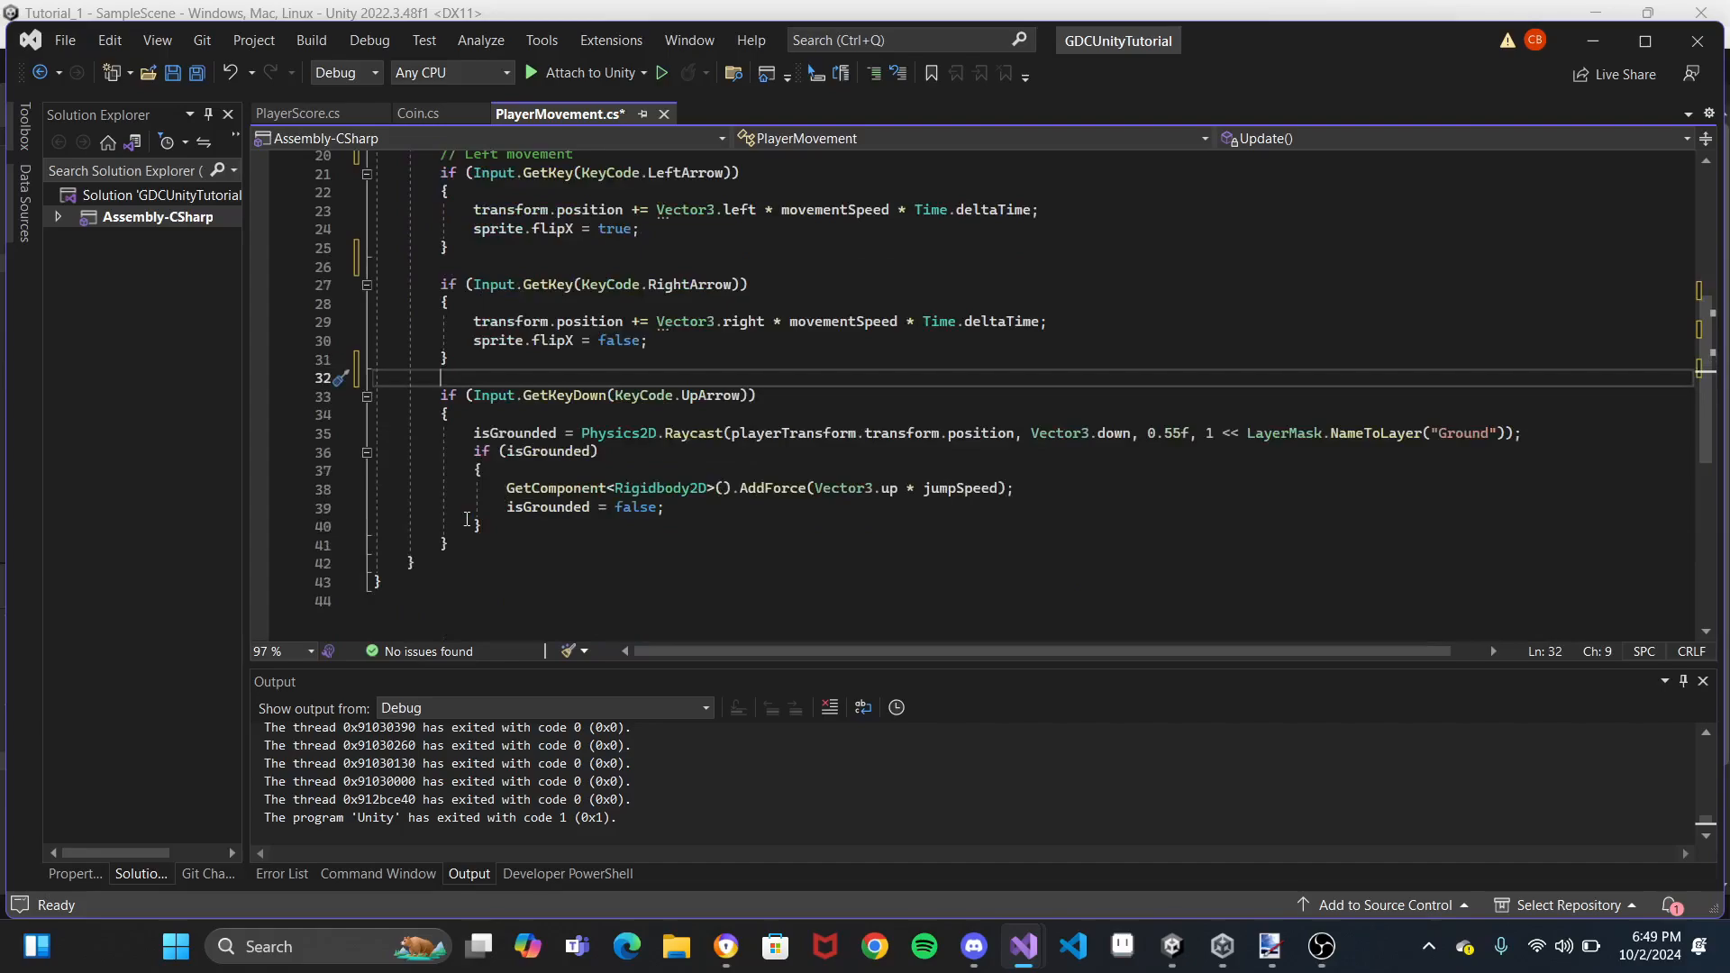
{"action": "left_click_drag", "start_coordinate": [440, 395], "coordinate": [494, 538]}
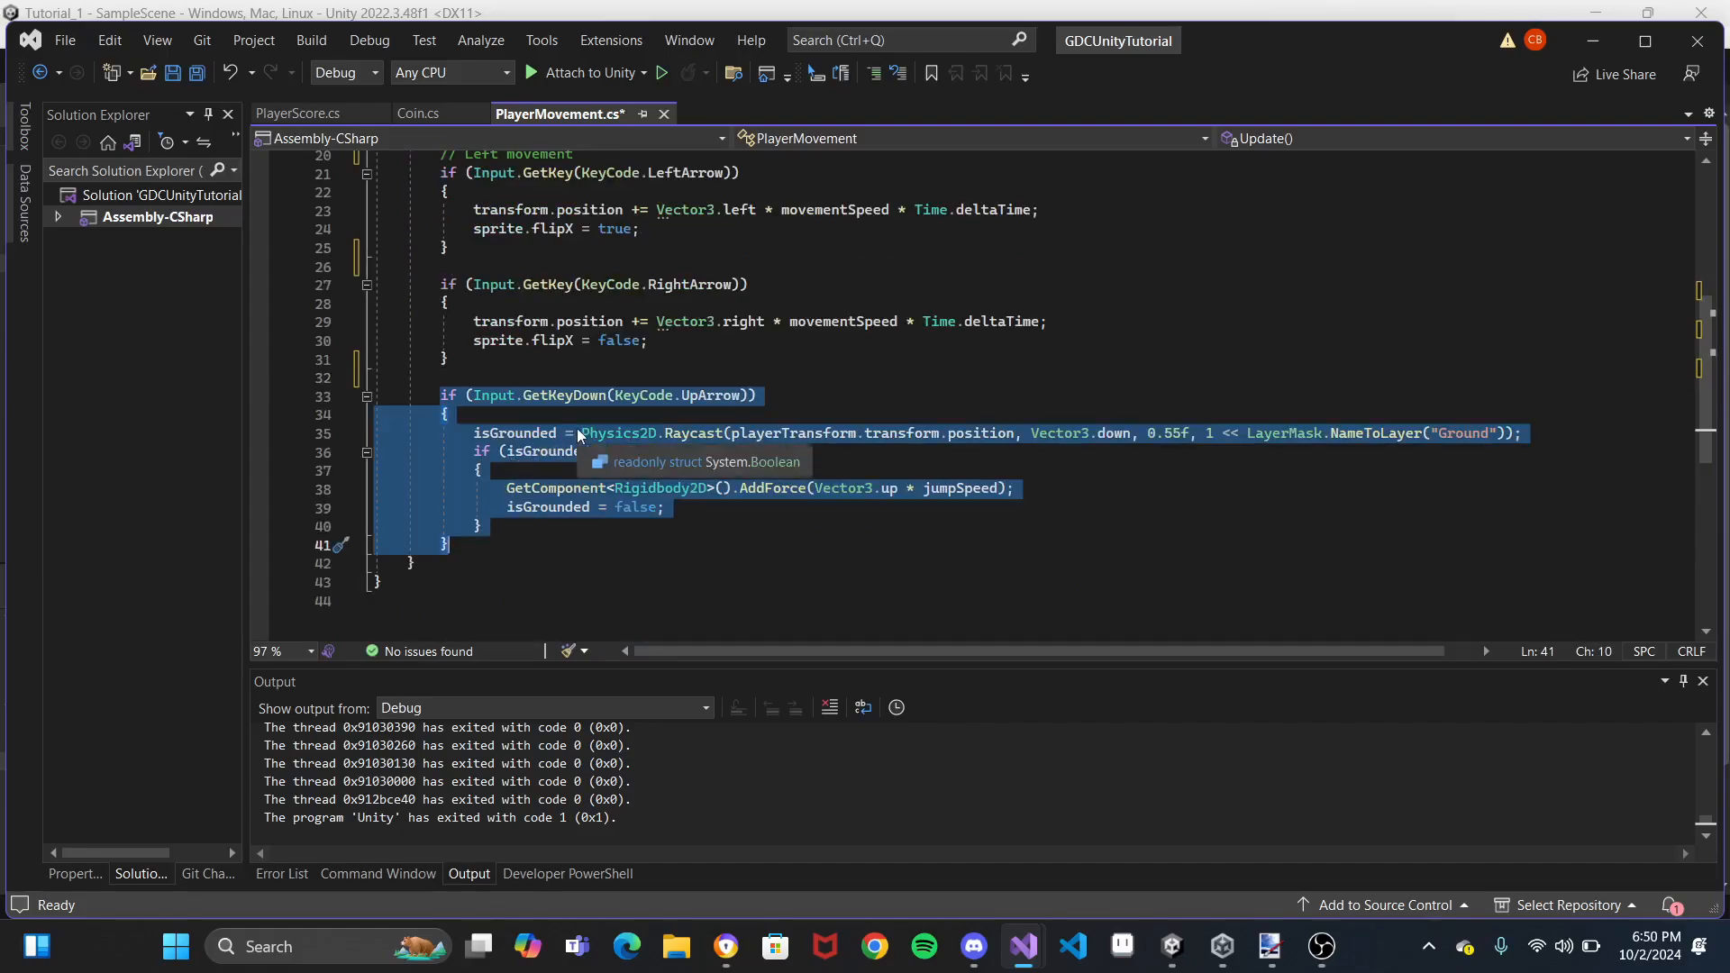
{"action": "left_click", "coordinate": [556, 389]}
{"action": "left_click", "coordinate": [520, 396]}
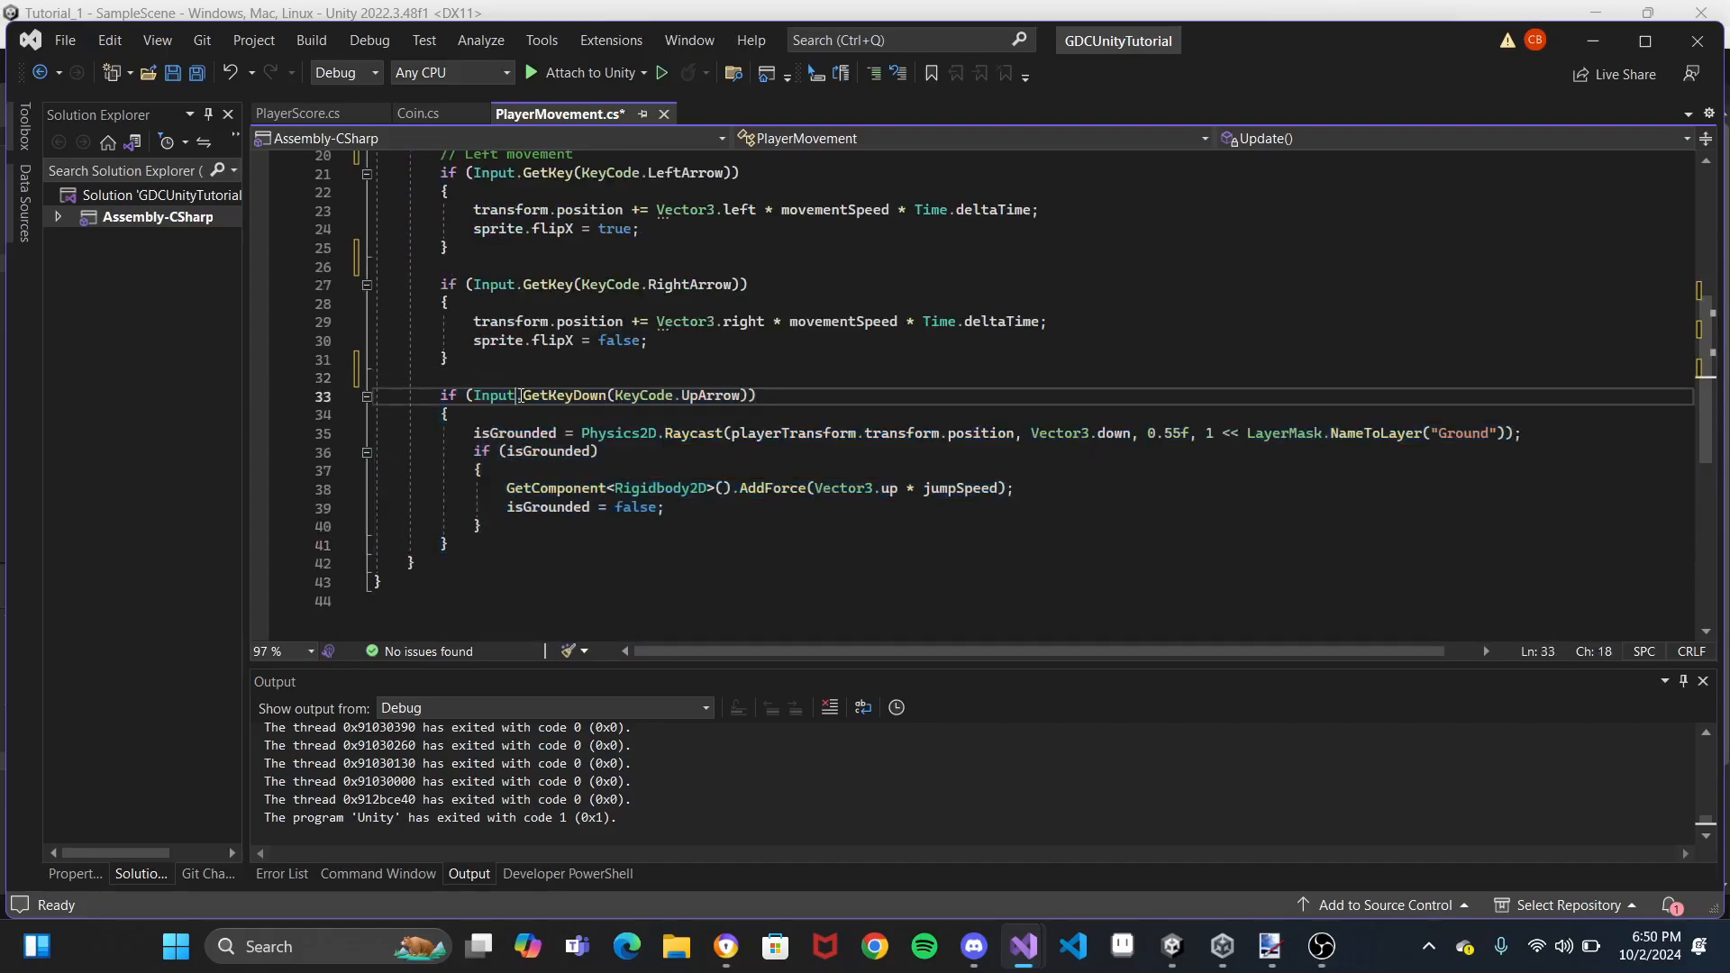
{"action": "left_click", "coordinate": [565, 285]}
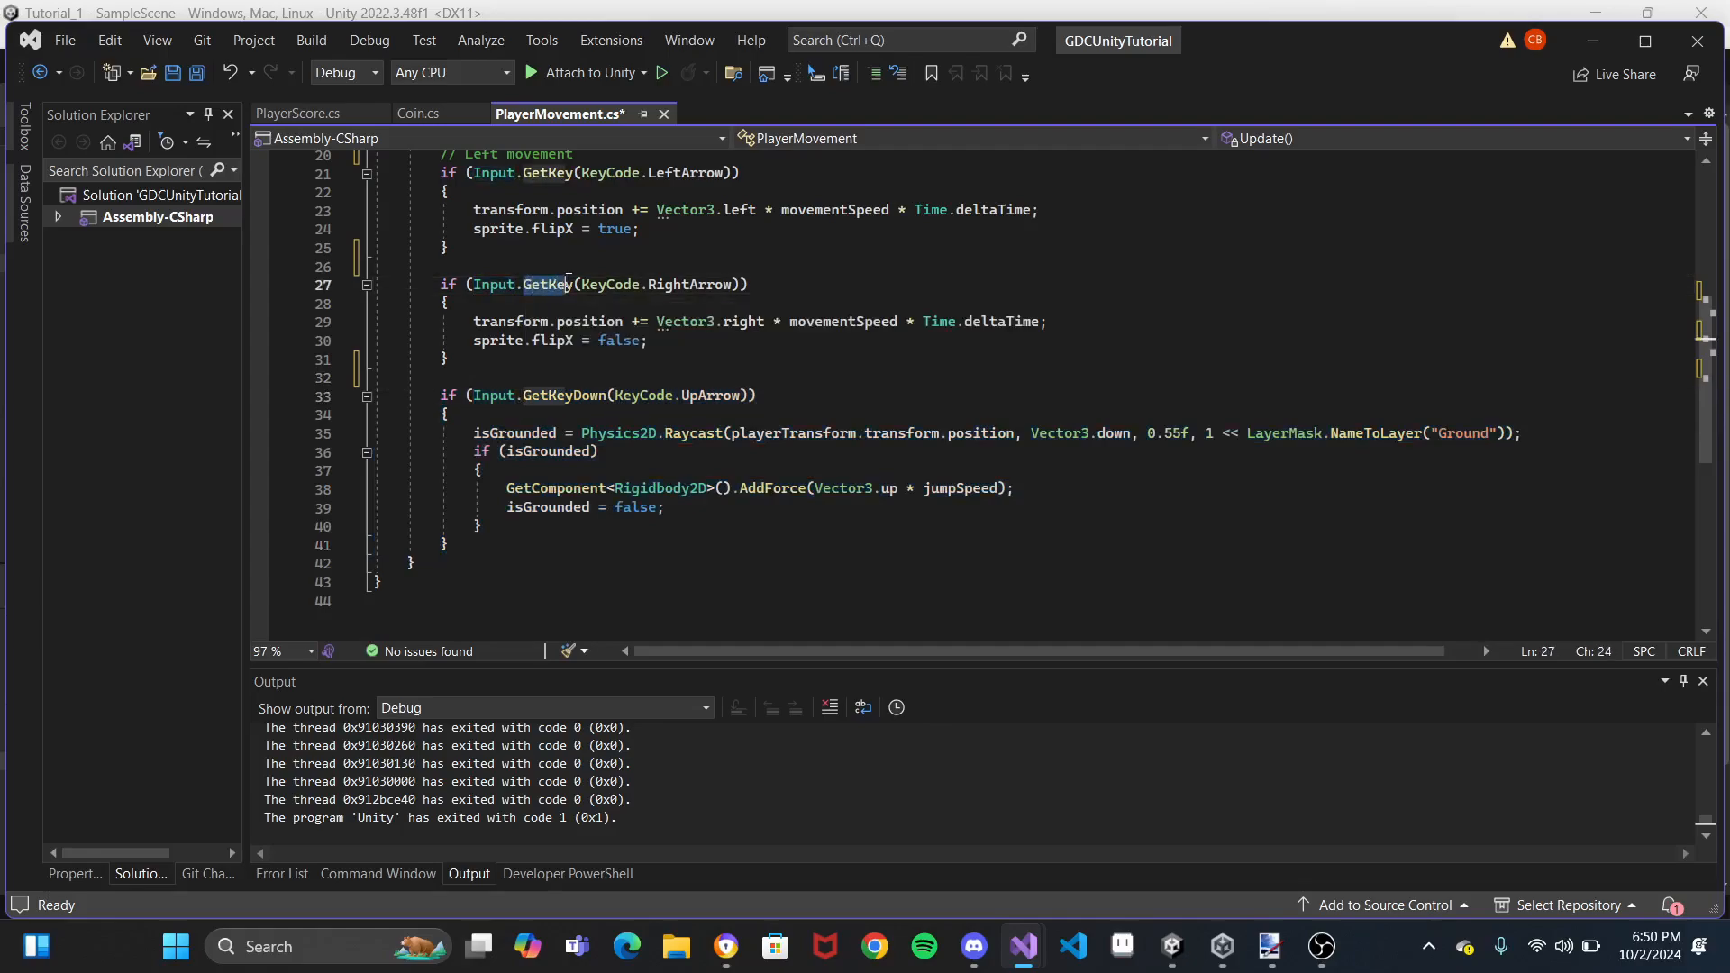
{"action": "double_click", "coordinate": [606, 395]}
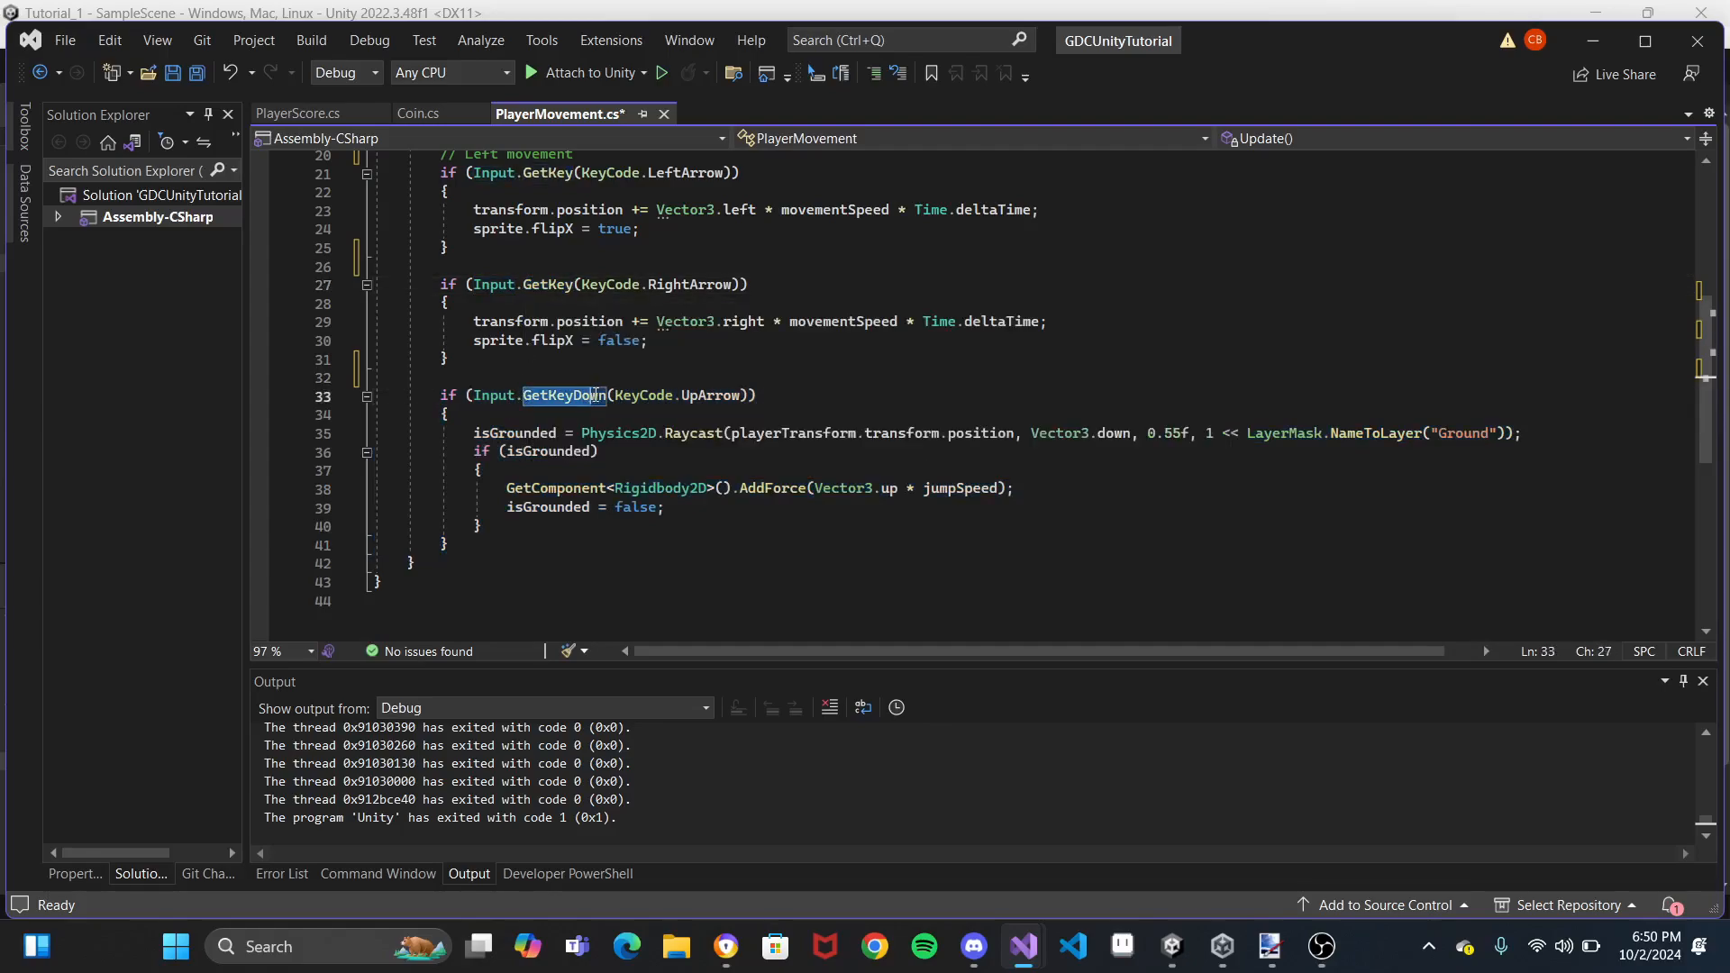
{"action": "mouse_move", "coordinate": [610, 398]}
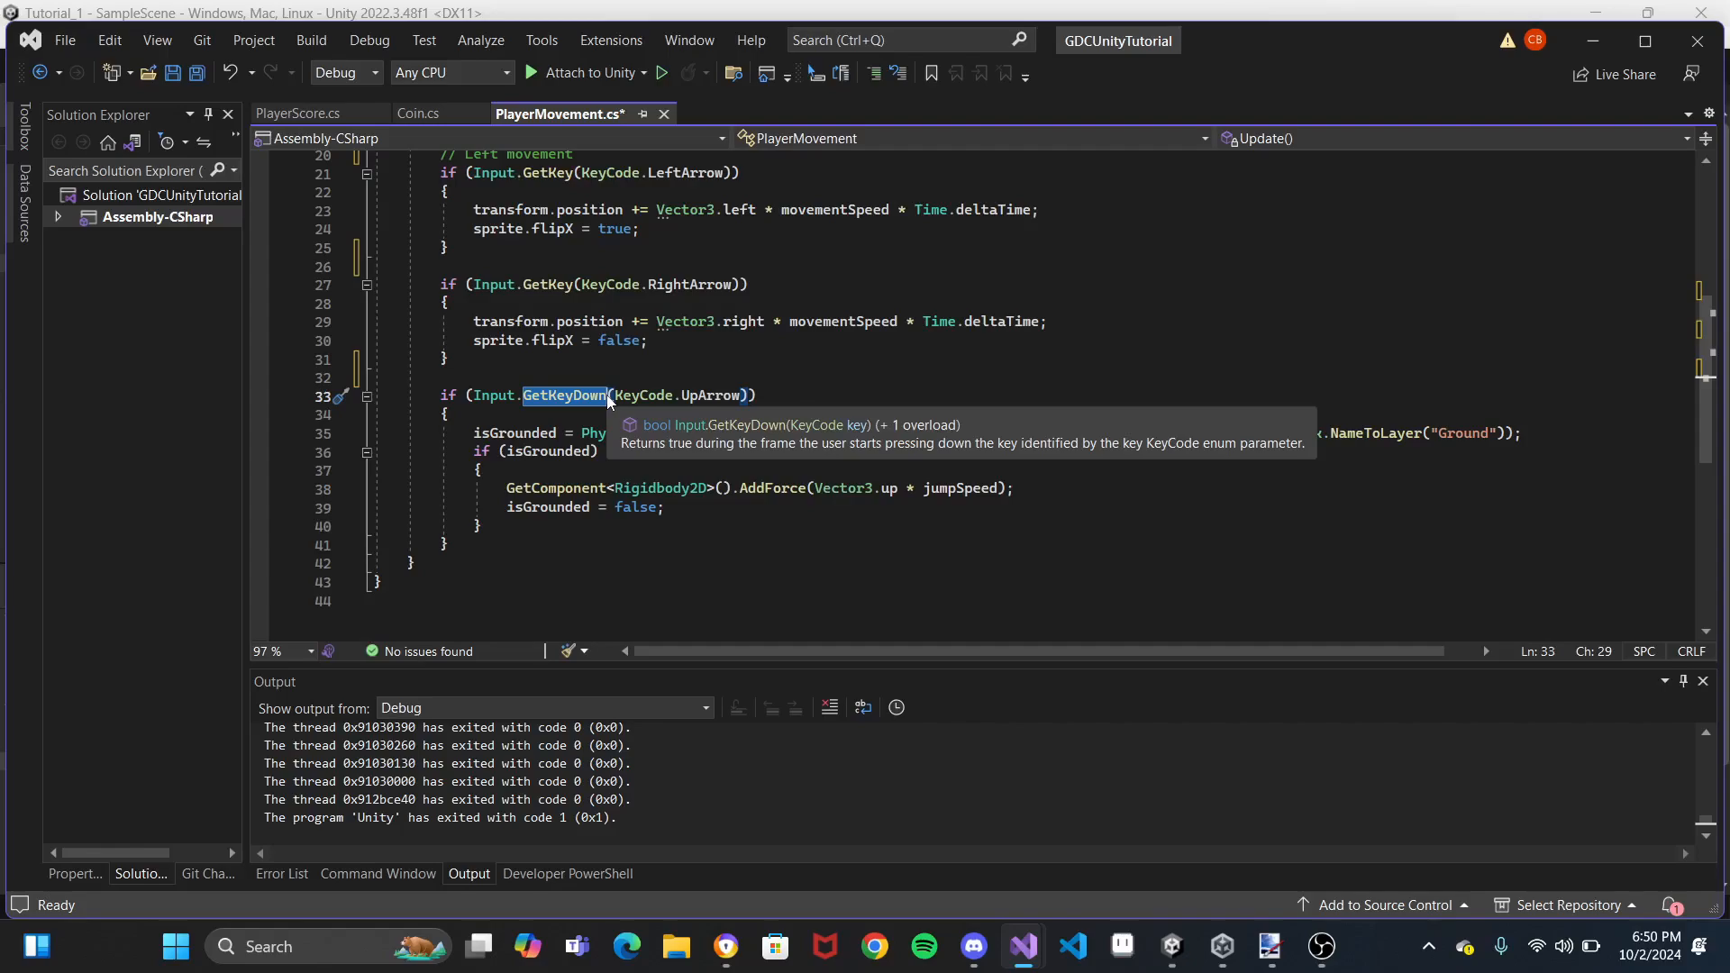
{"action": "left_click", "coordinate": [540, 535]}
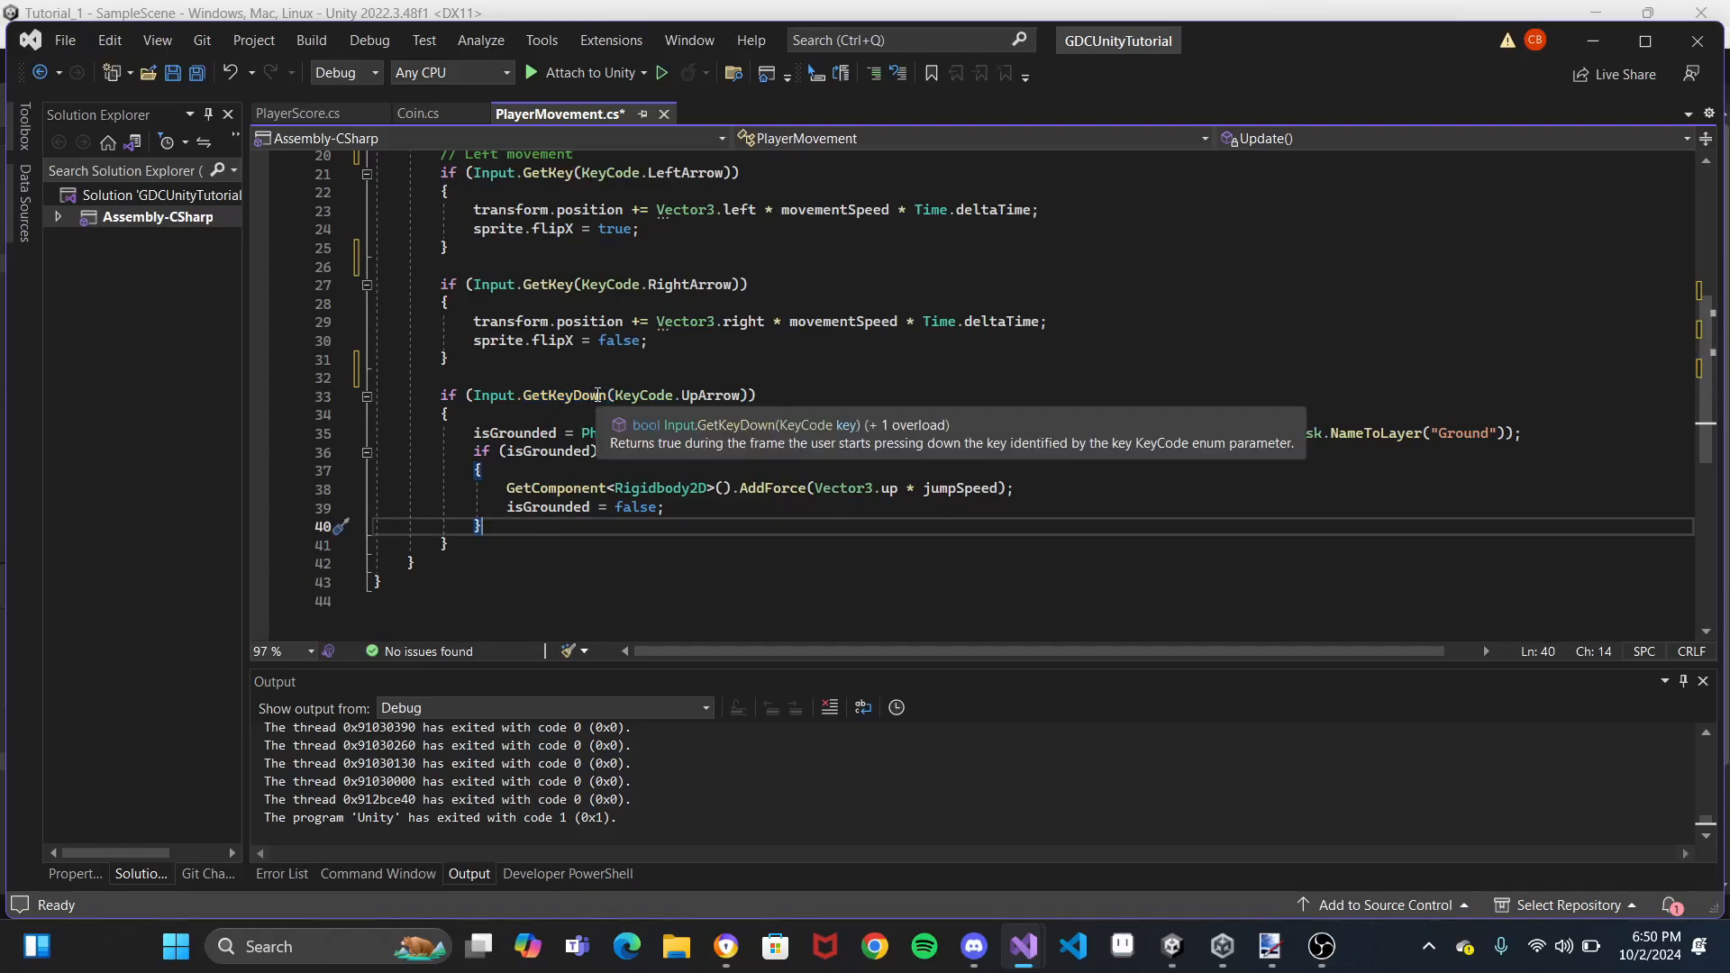
Examine the isGrounded Physics2D.Raycast assignment, switch to paint.net for the ray sketch, and return to the code in Visual Studio
{"action": "left_click", "coordinate": [490, 433]}
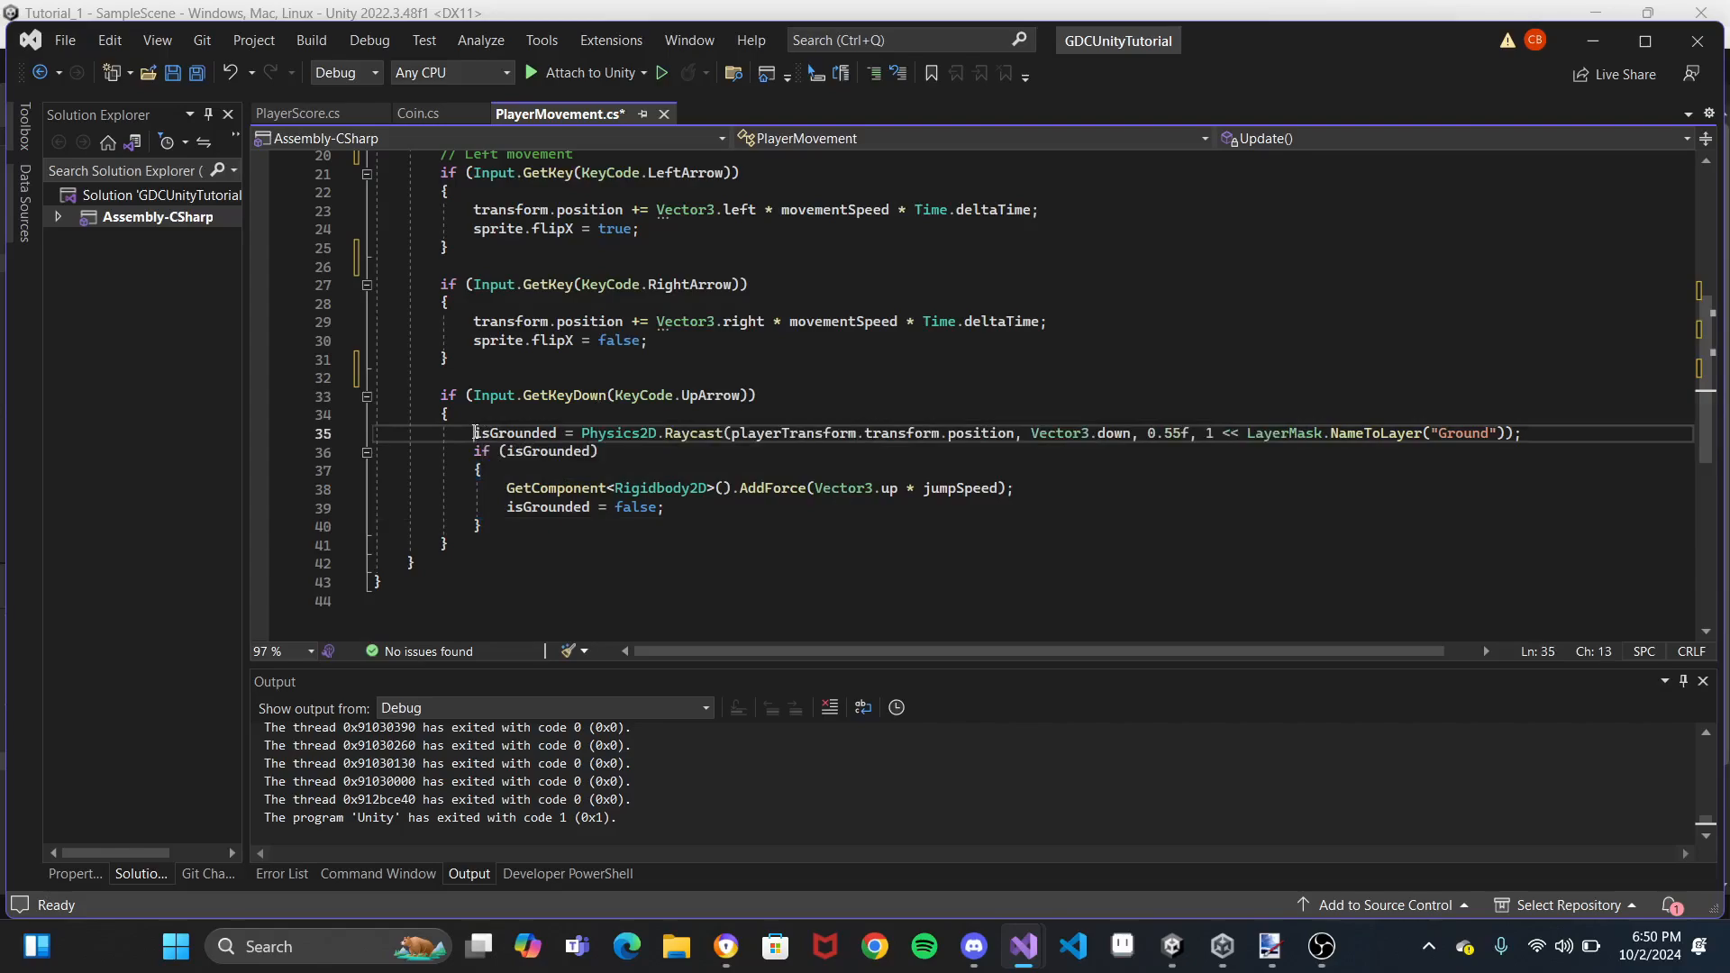
{"action": "left_click_drag", "start_coordinate": [490, 433], "coordinate": [827, 456]}
{"action": "left_click", "coordinate": [823, 448]}
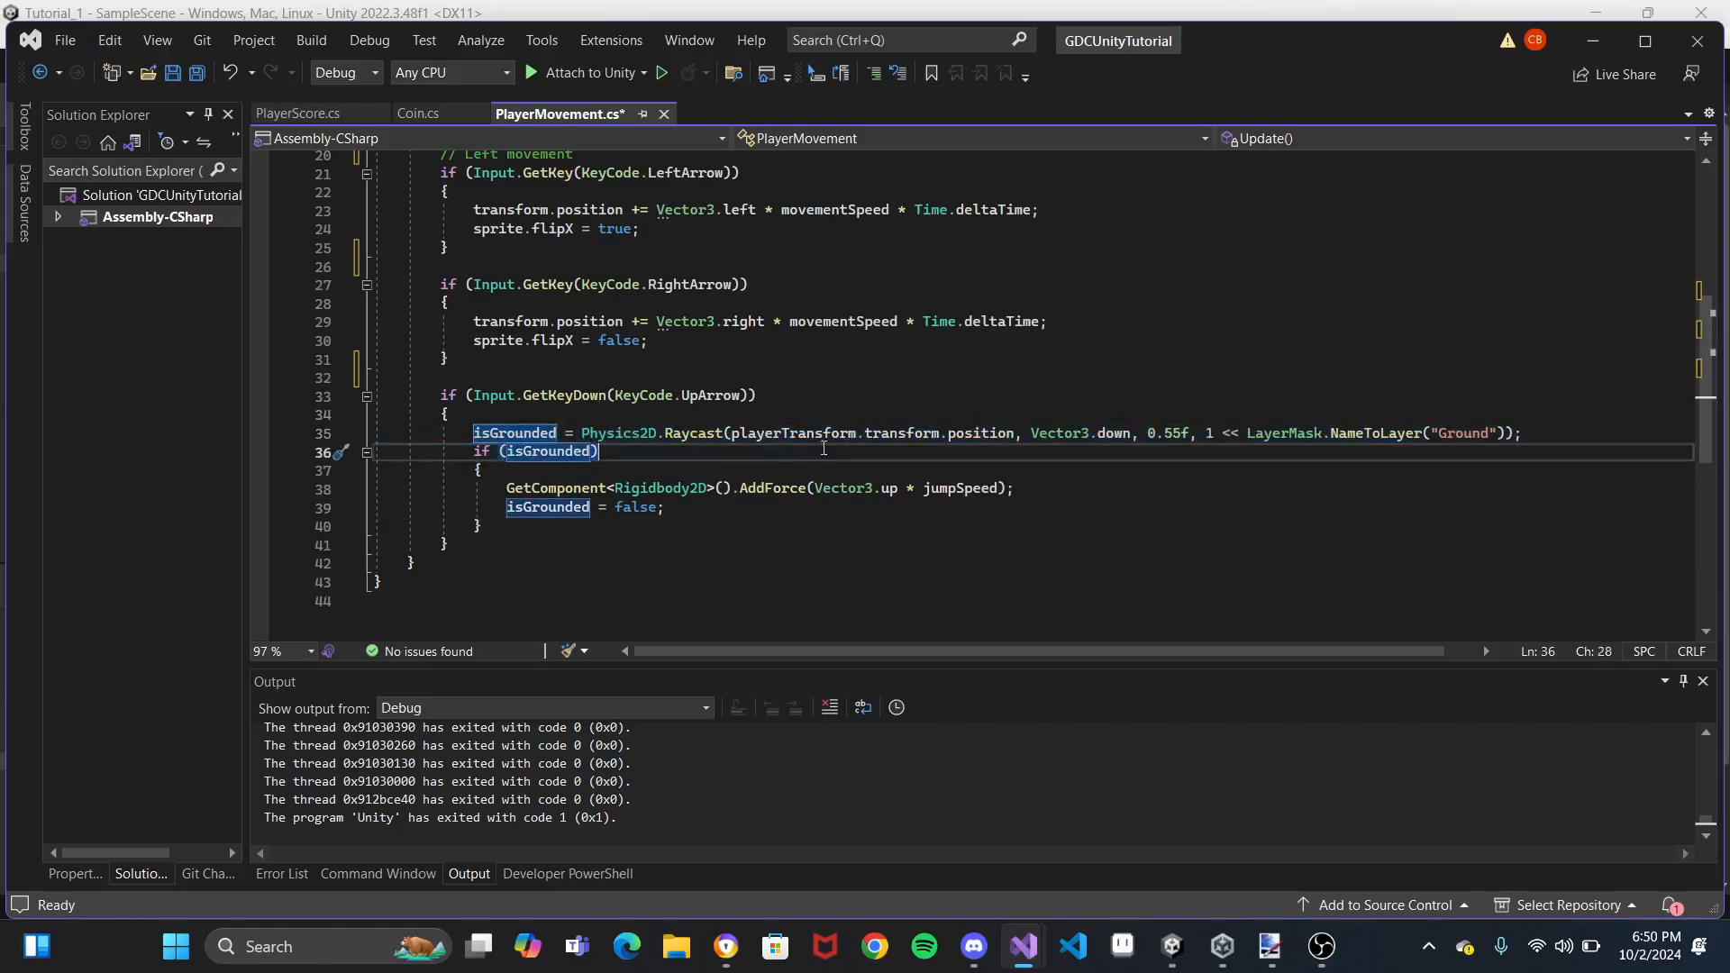
{"action": "left_click_drag", "start_coordinate": [581, 433], "coordinate": [1273, 433]}
{"action": "left_click_drag", "start_coordinate": [1352, 496], "coordinate": [1532, 436]}
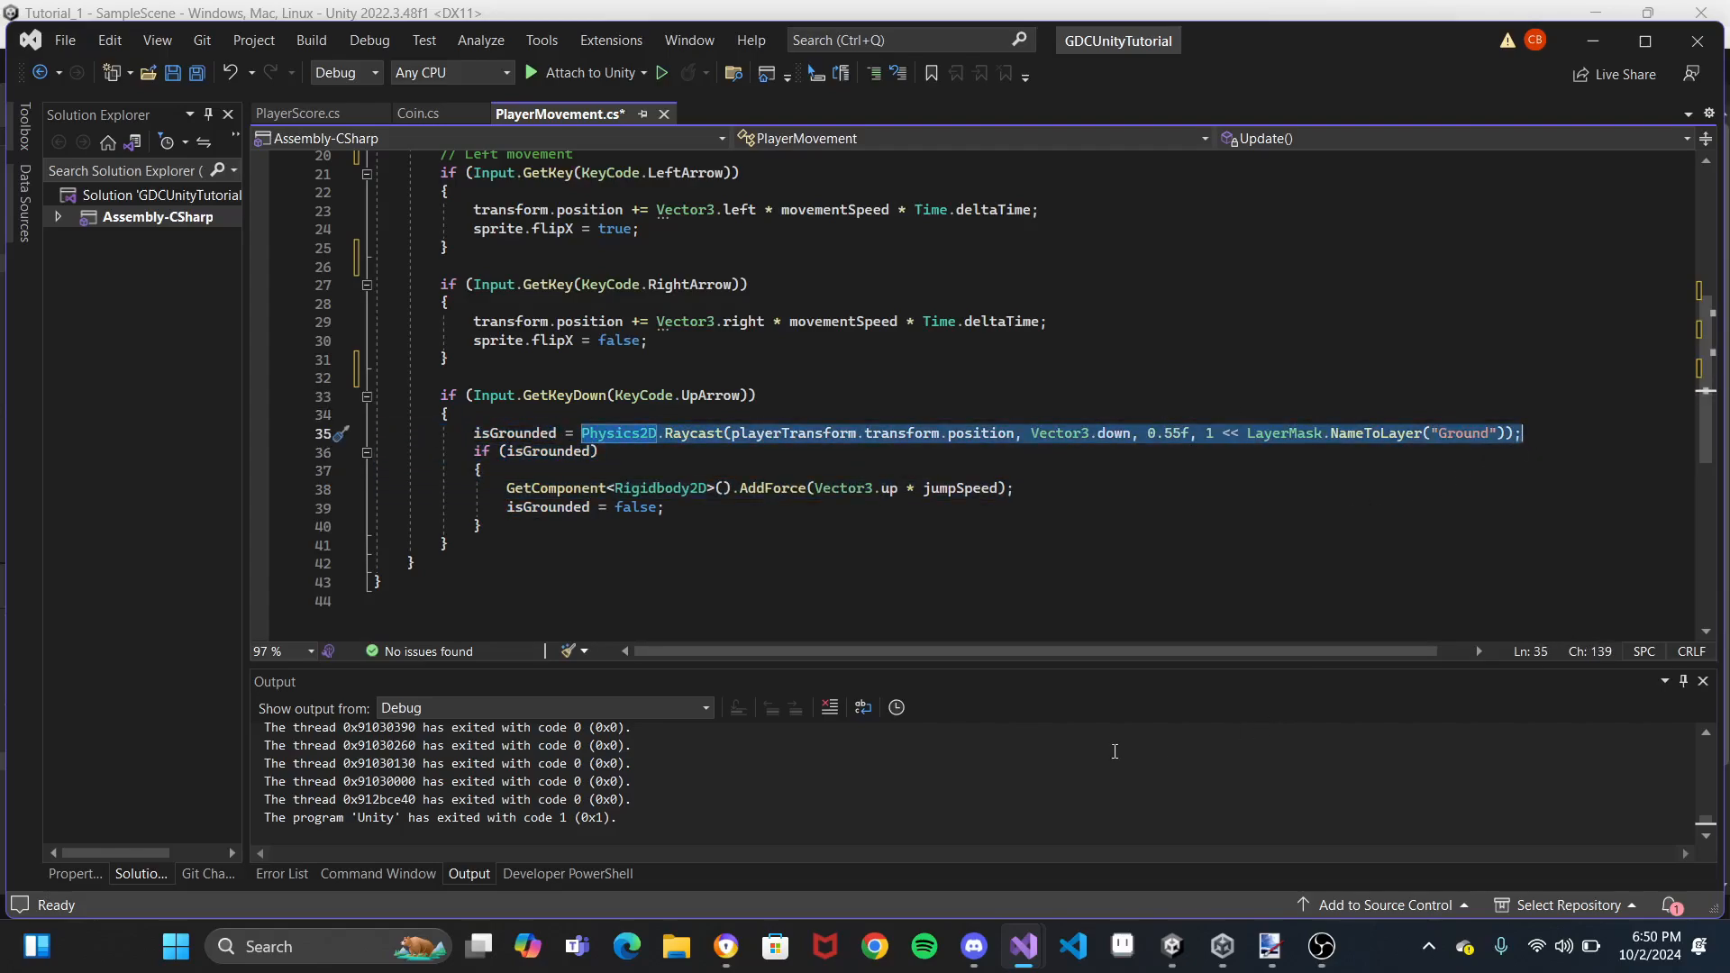
{"action": "left_click", "coordinate": [1270, 946]}
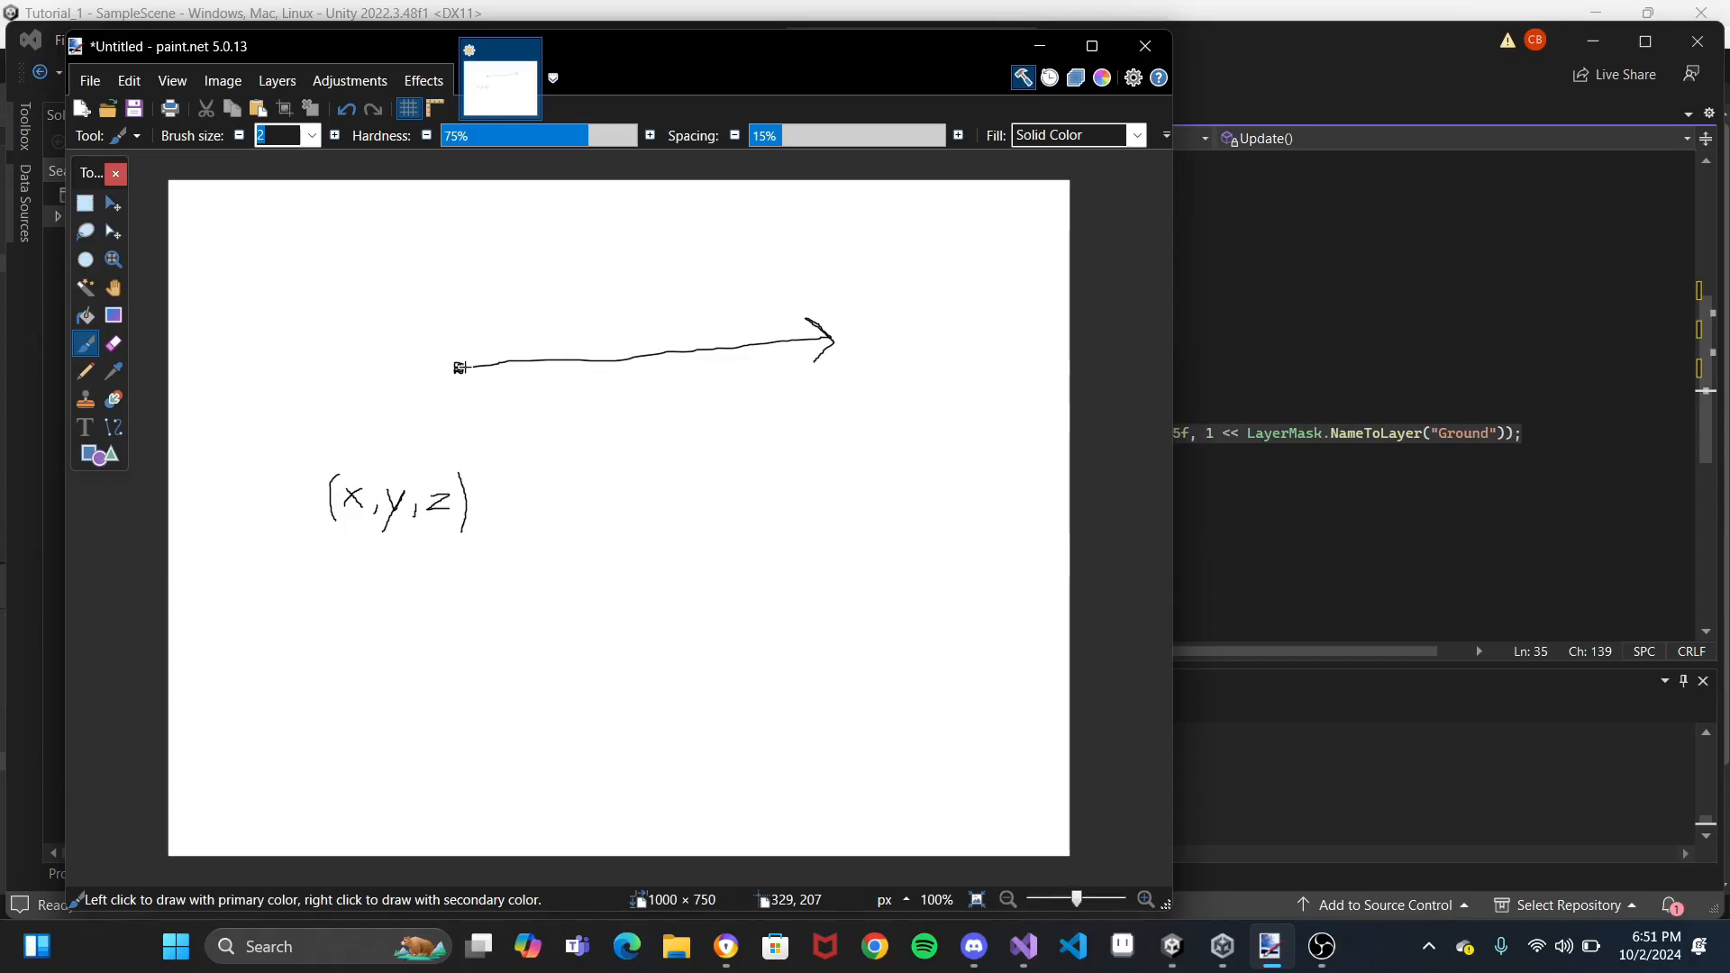
{"action": "left_click", "coordinate": [1039, 45]}
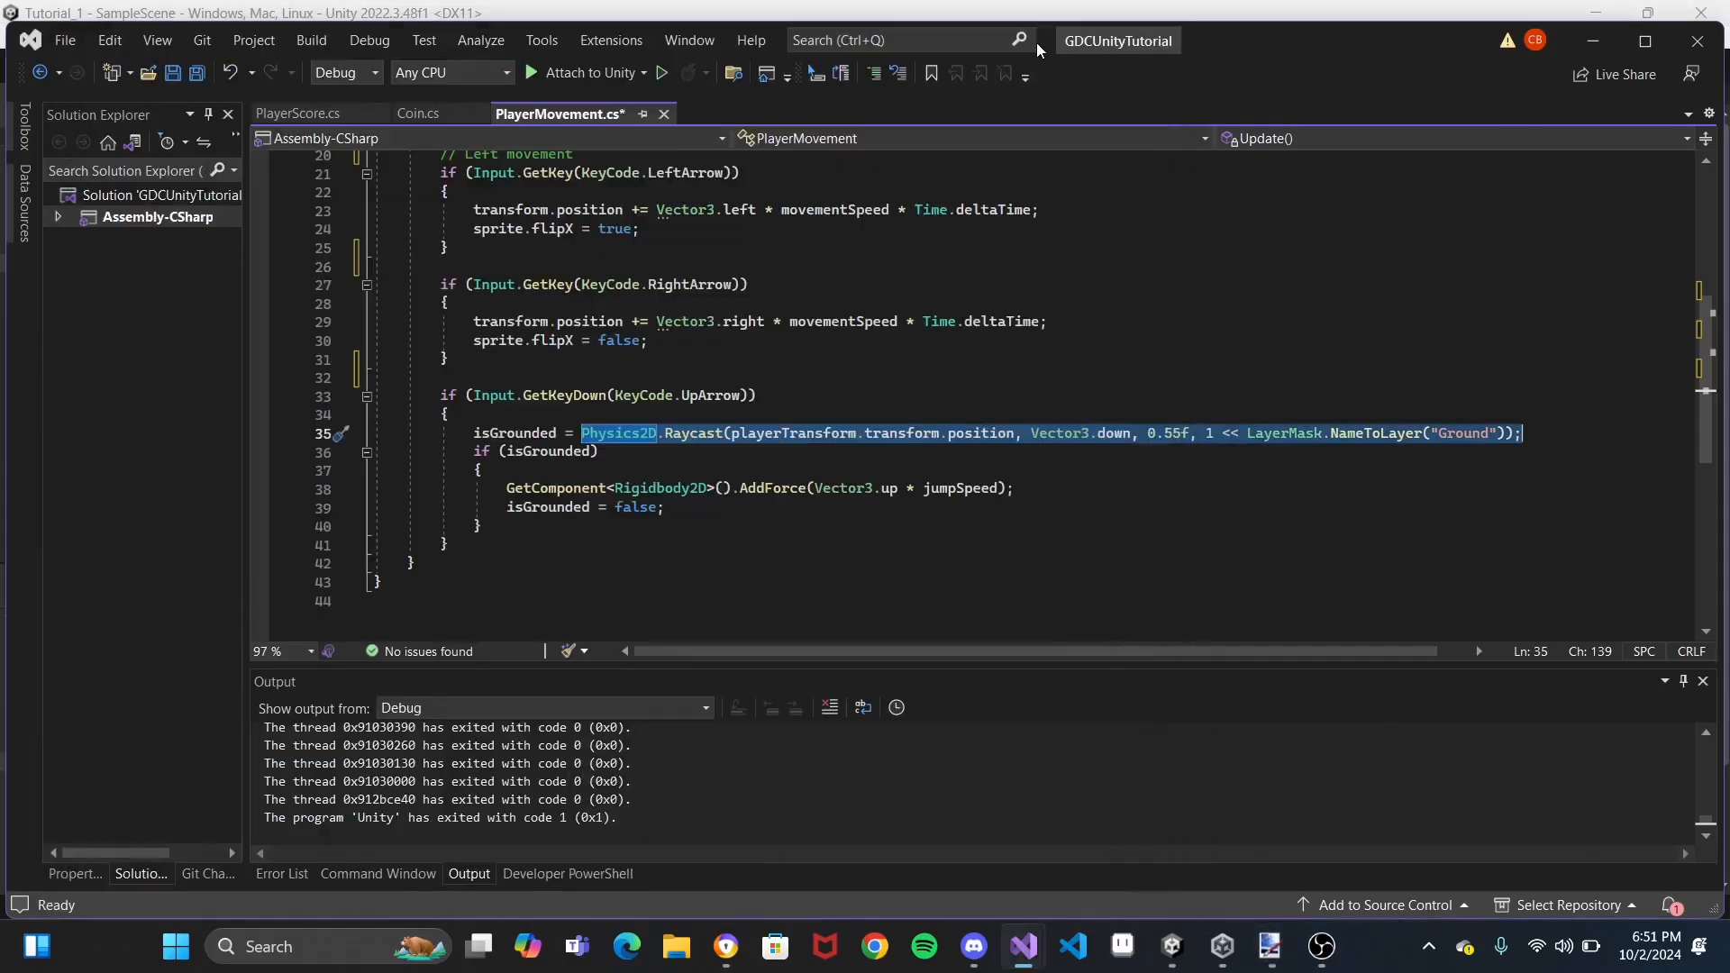
Examine the playerTransform argument of the Raycast call and its serialized Transform field declaration at the start of the class
{"action": "left_click", "coordinate": [809, 444]}
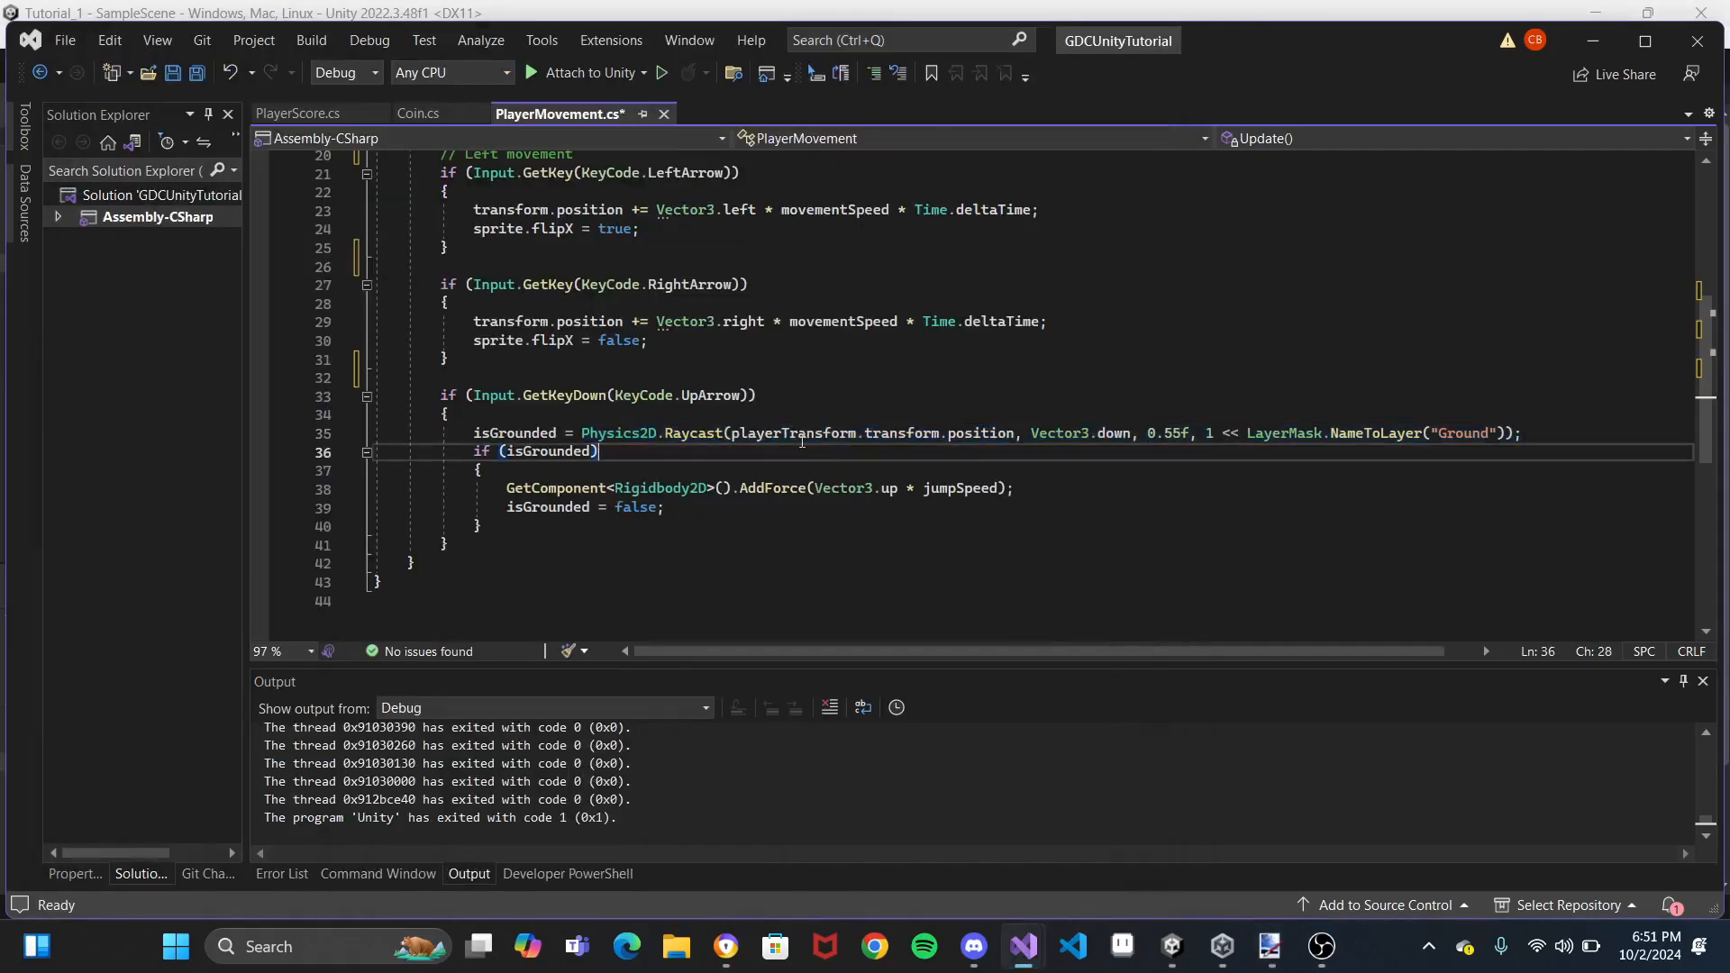
{"action": "left_click_drag", "start_coordinate": [583, 433], "coordinate": [802, 434]}
{"action": "left_click", "coordinate": [802, 435]}
{"action": "left_click", "coordinate": [806, 434]}
{"action": "left_click", "coordinate": [843, 433]}
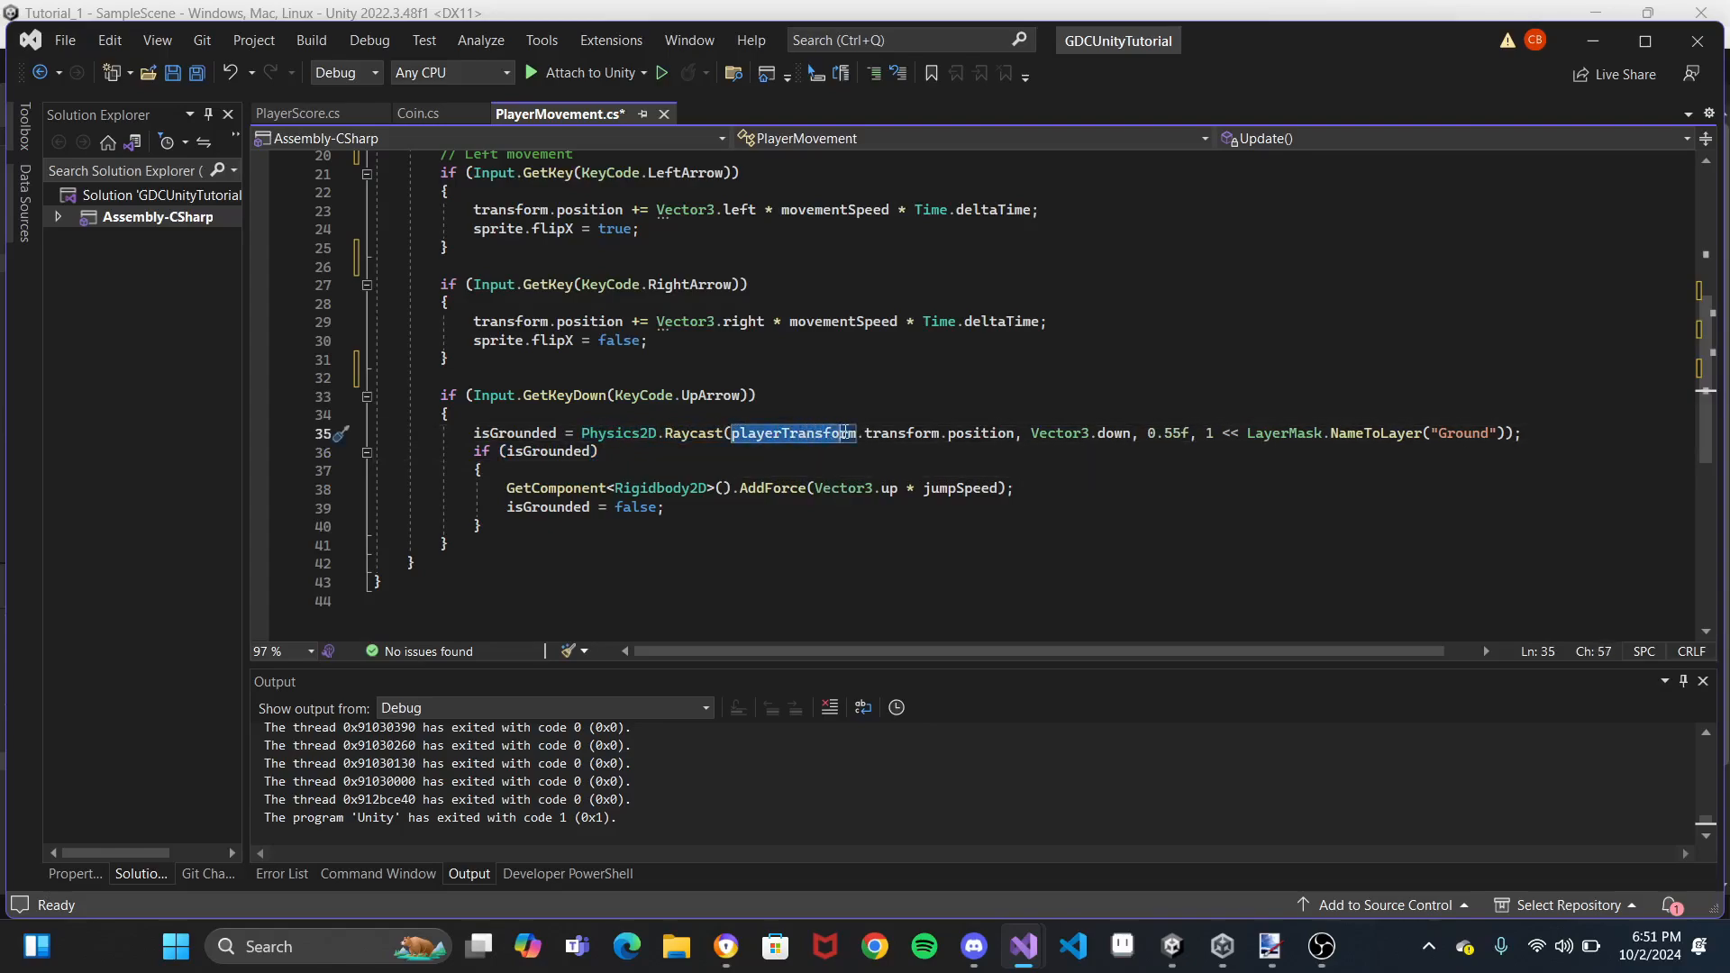
{"action": "scroll", "coordinate": [844, 433], "scroll_direction": "up", "scroll_amount": 1}
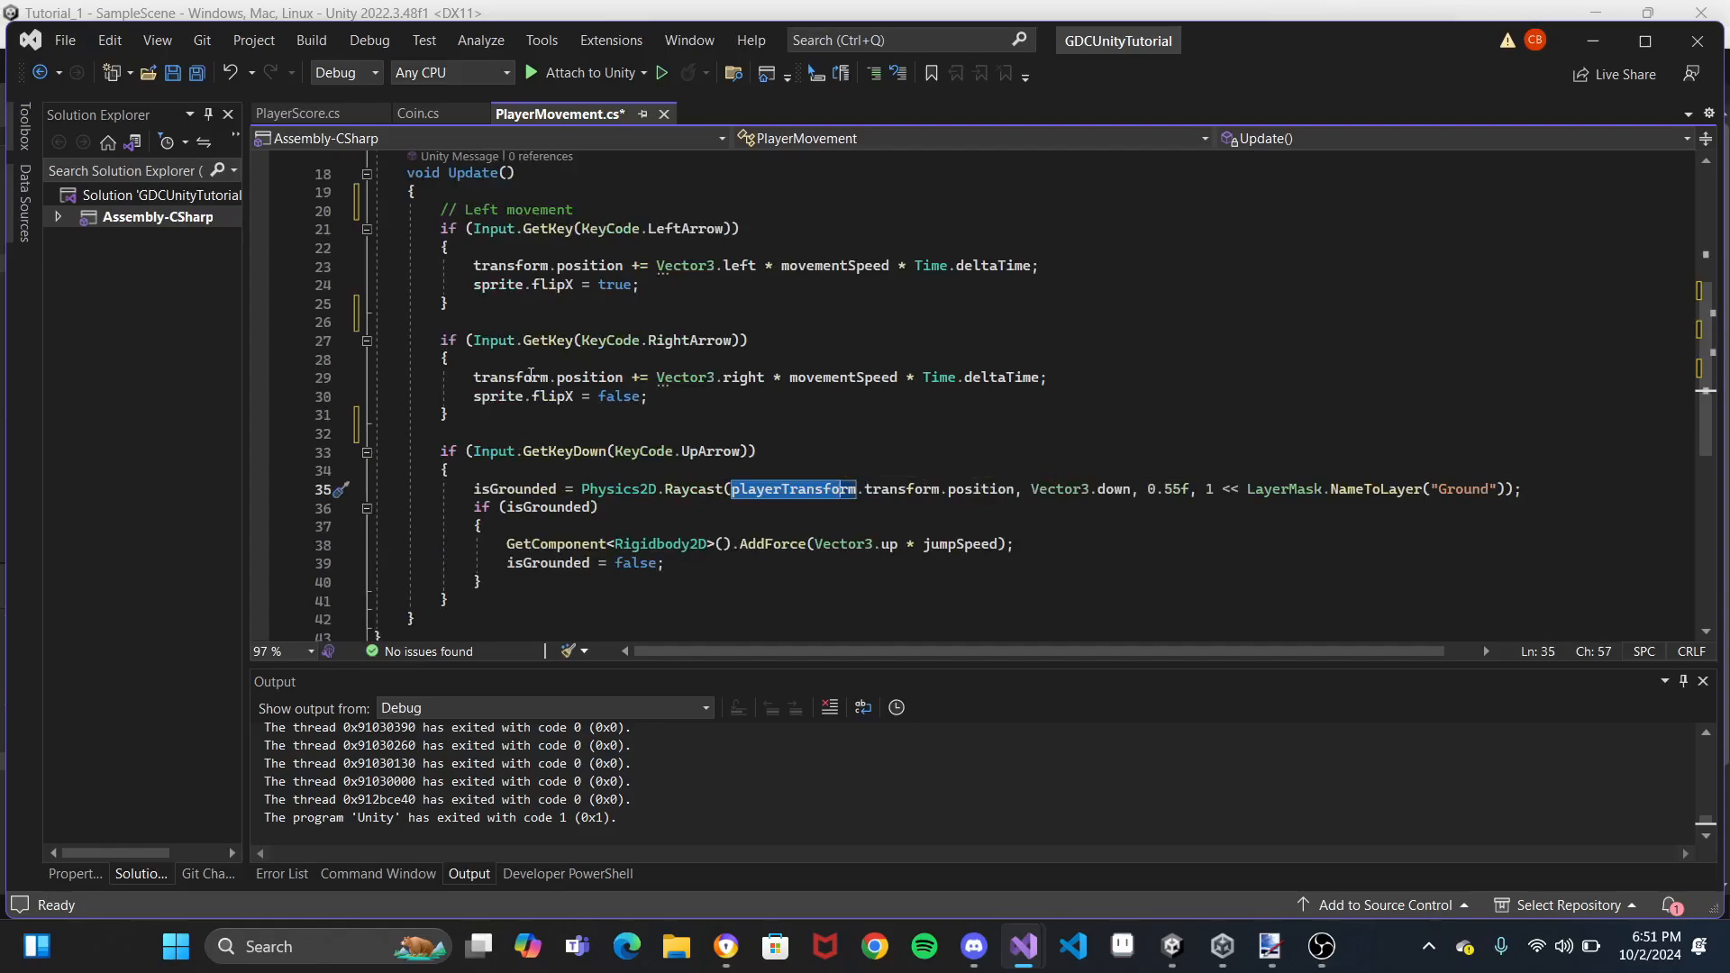
{"action": "scroll", "coordinate": [609, 370], "scroll_direction": "up", "scroll_amount": 5}
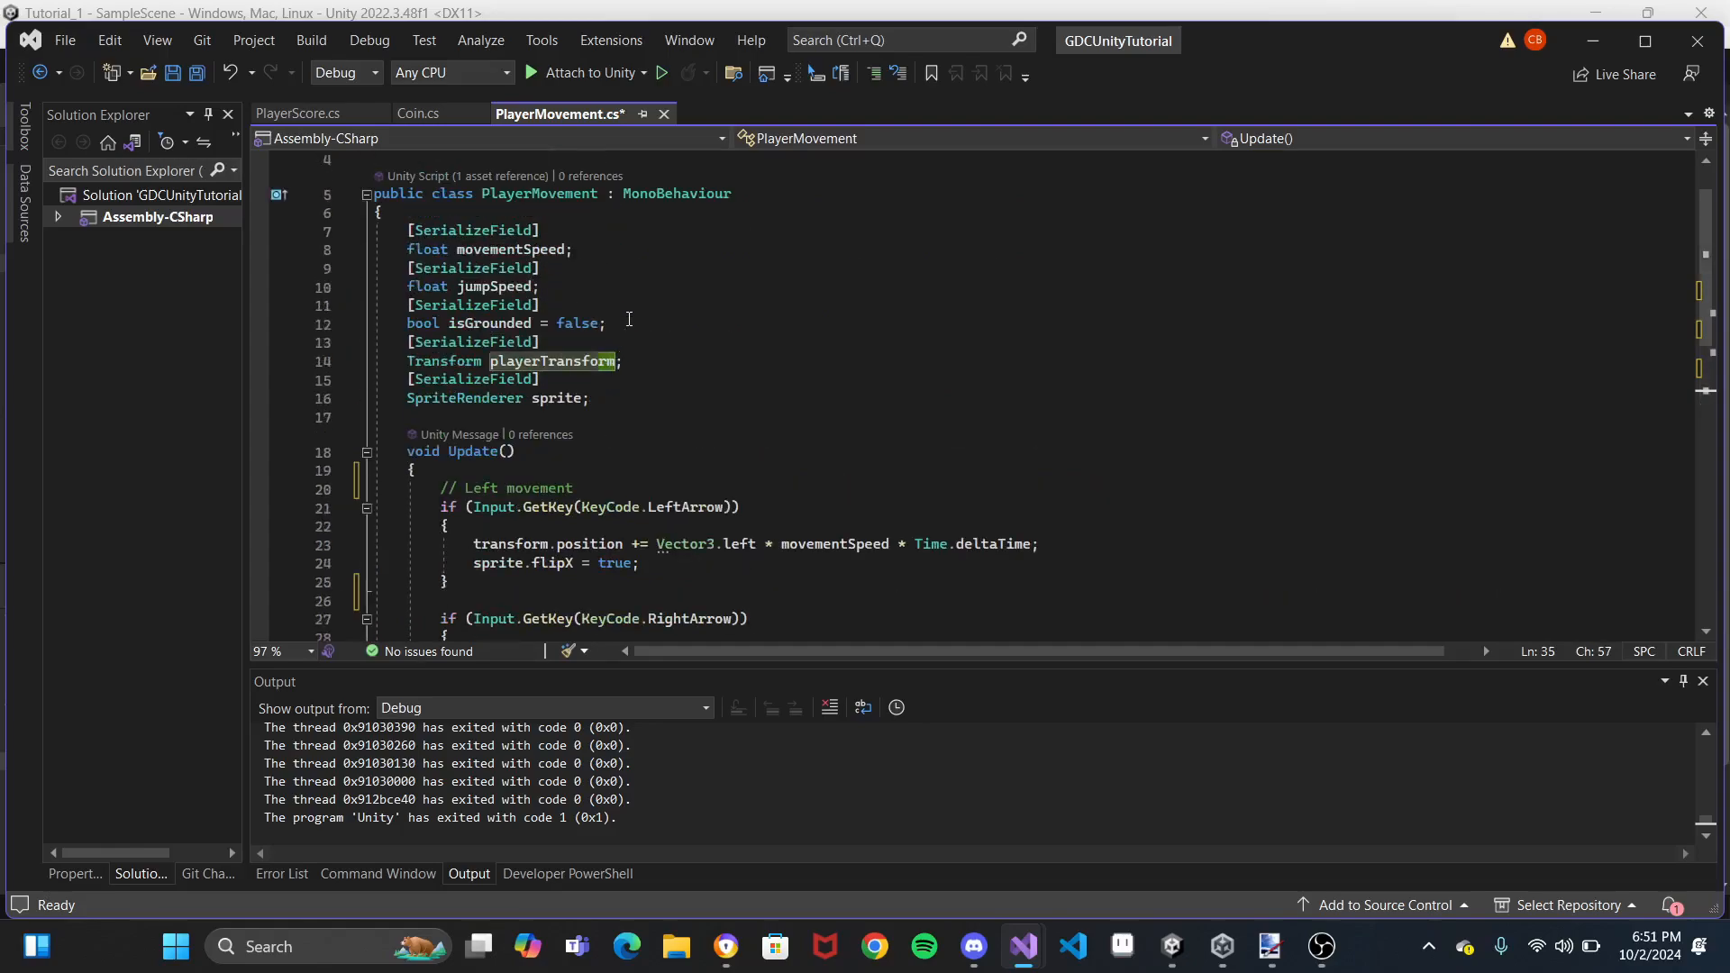
{"action": "left_click", "coordinate": [624, 361]}
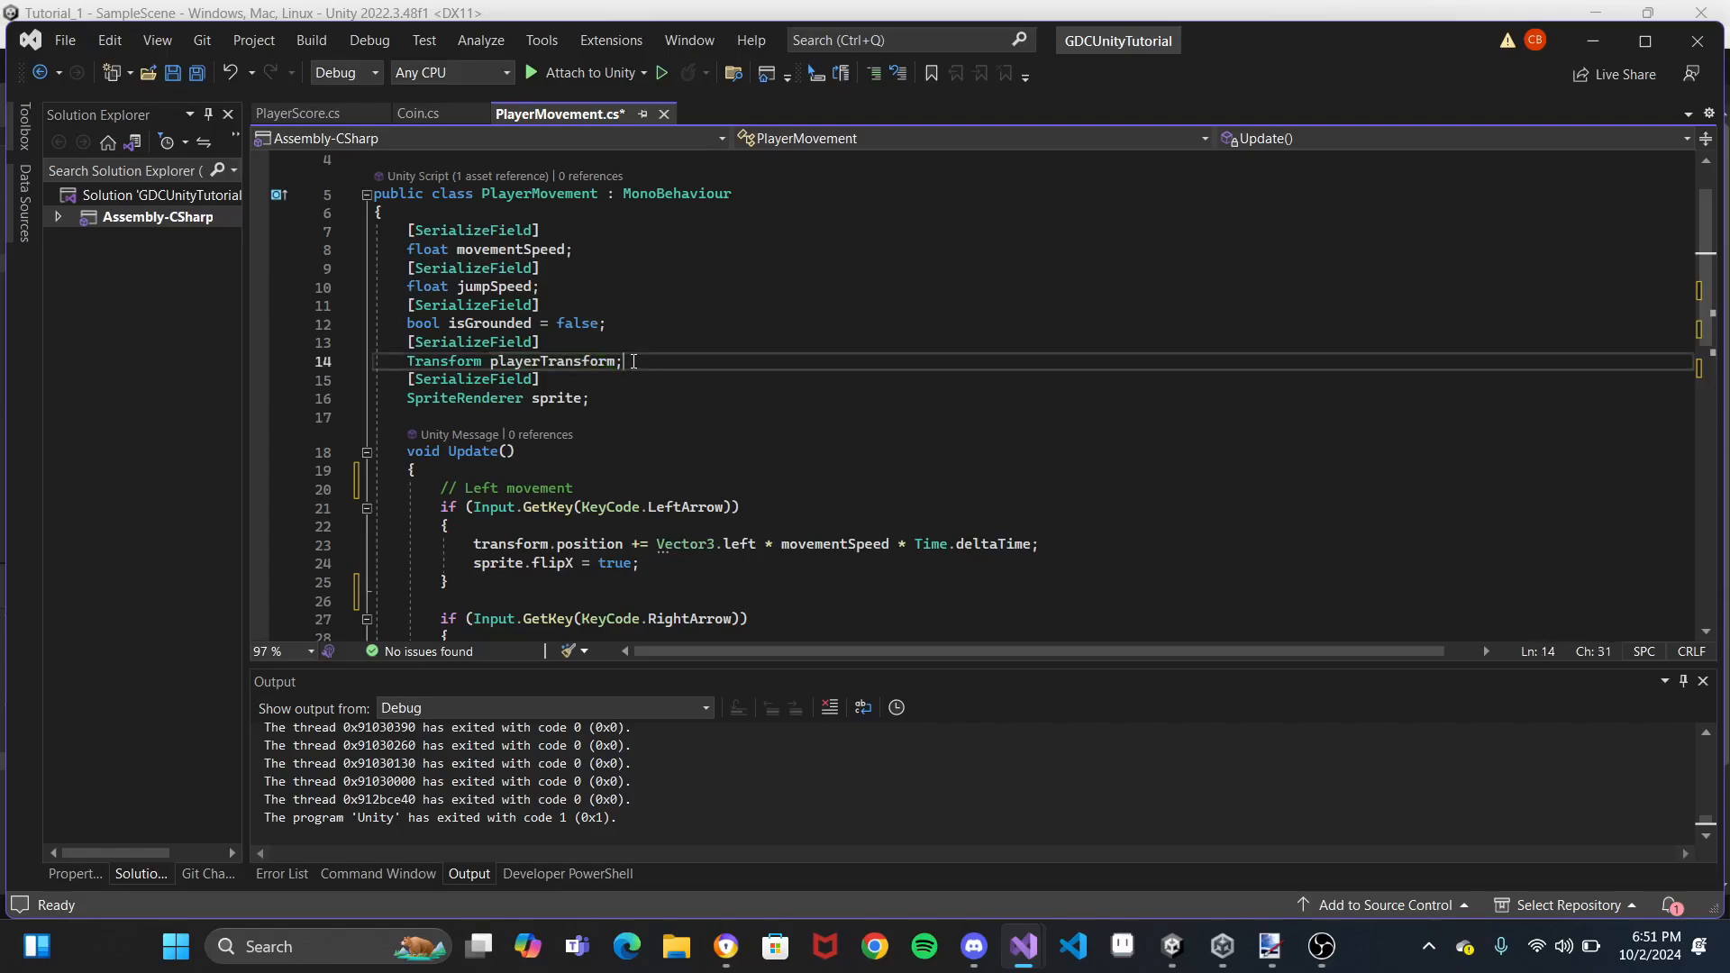
{"action": "left_click_drag", "start_coordinate": [625, 361], "coordinate": [644, 342]}
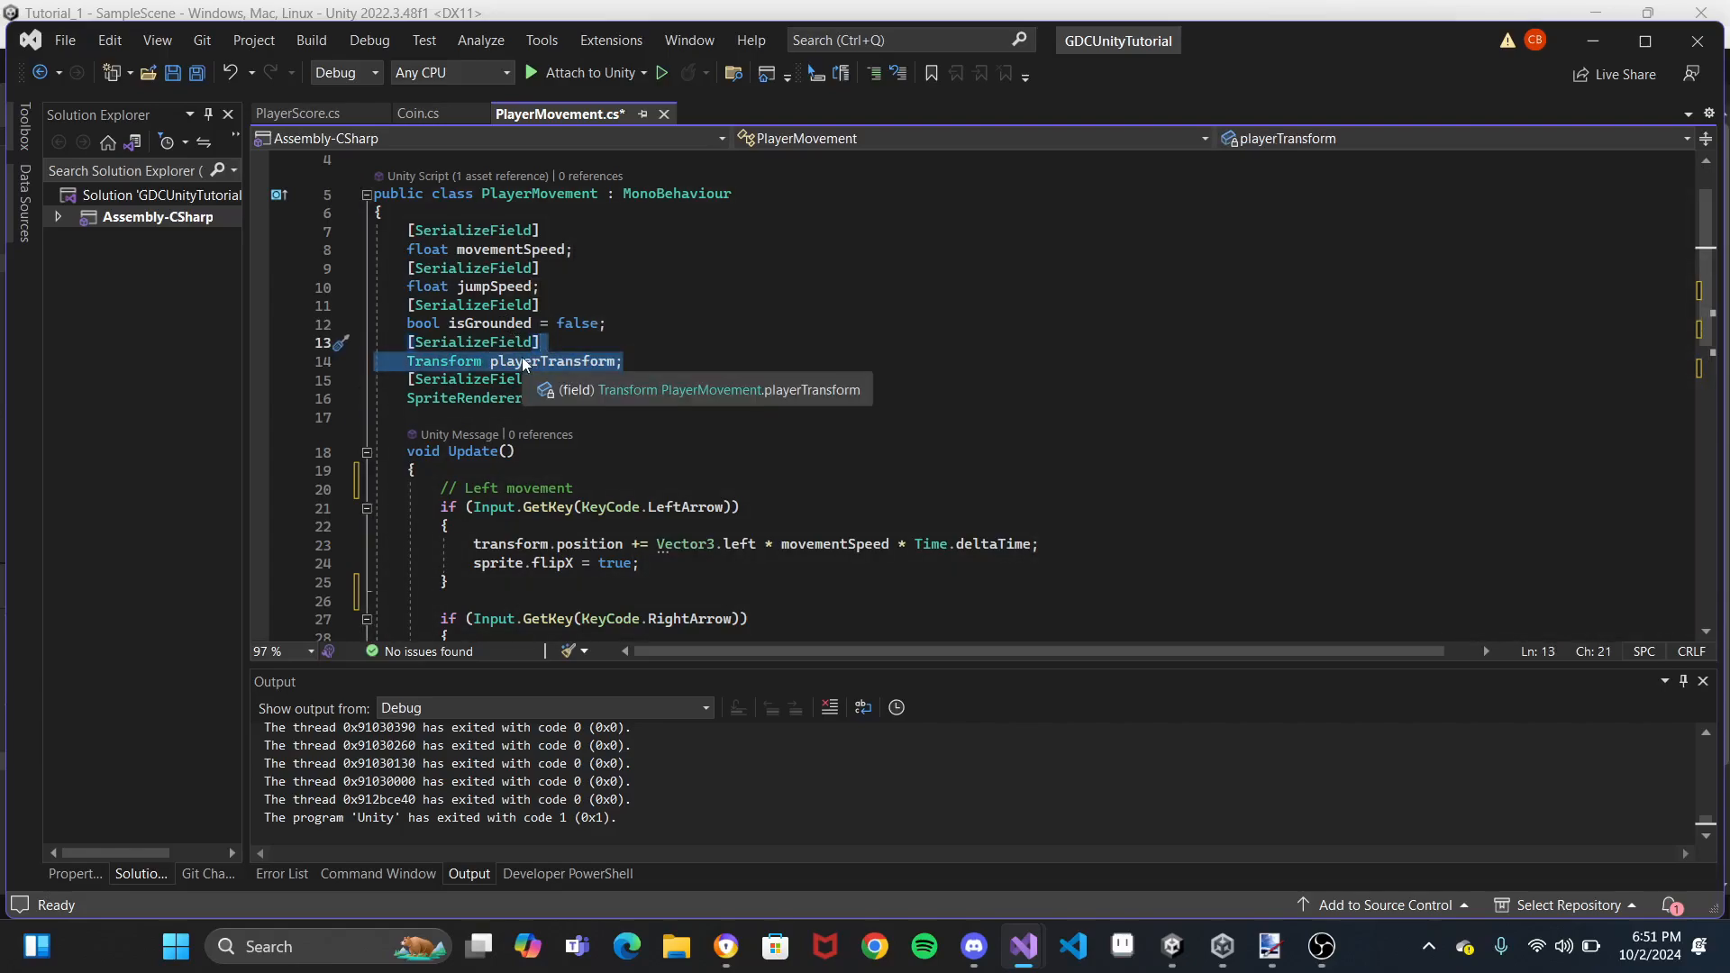
Examine the Raycast call's origin, Vector3.down direction, 0.55f distance and "Ground" layer mask arguments, plus the isGrounded condition below it
{"action": "scroll", "coordinate": [683, 453], "scroll_direction": "down", "scroll_amount": 6}
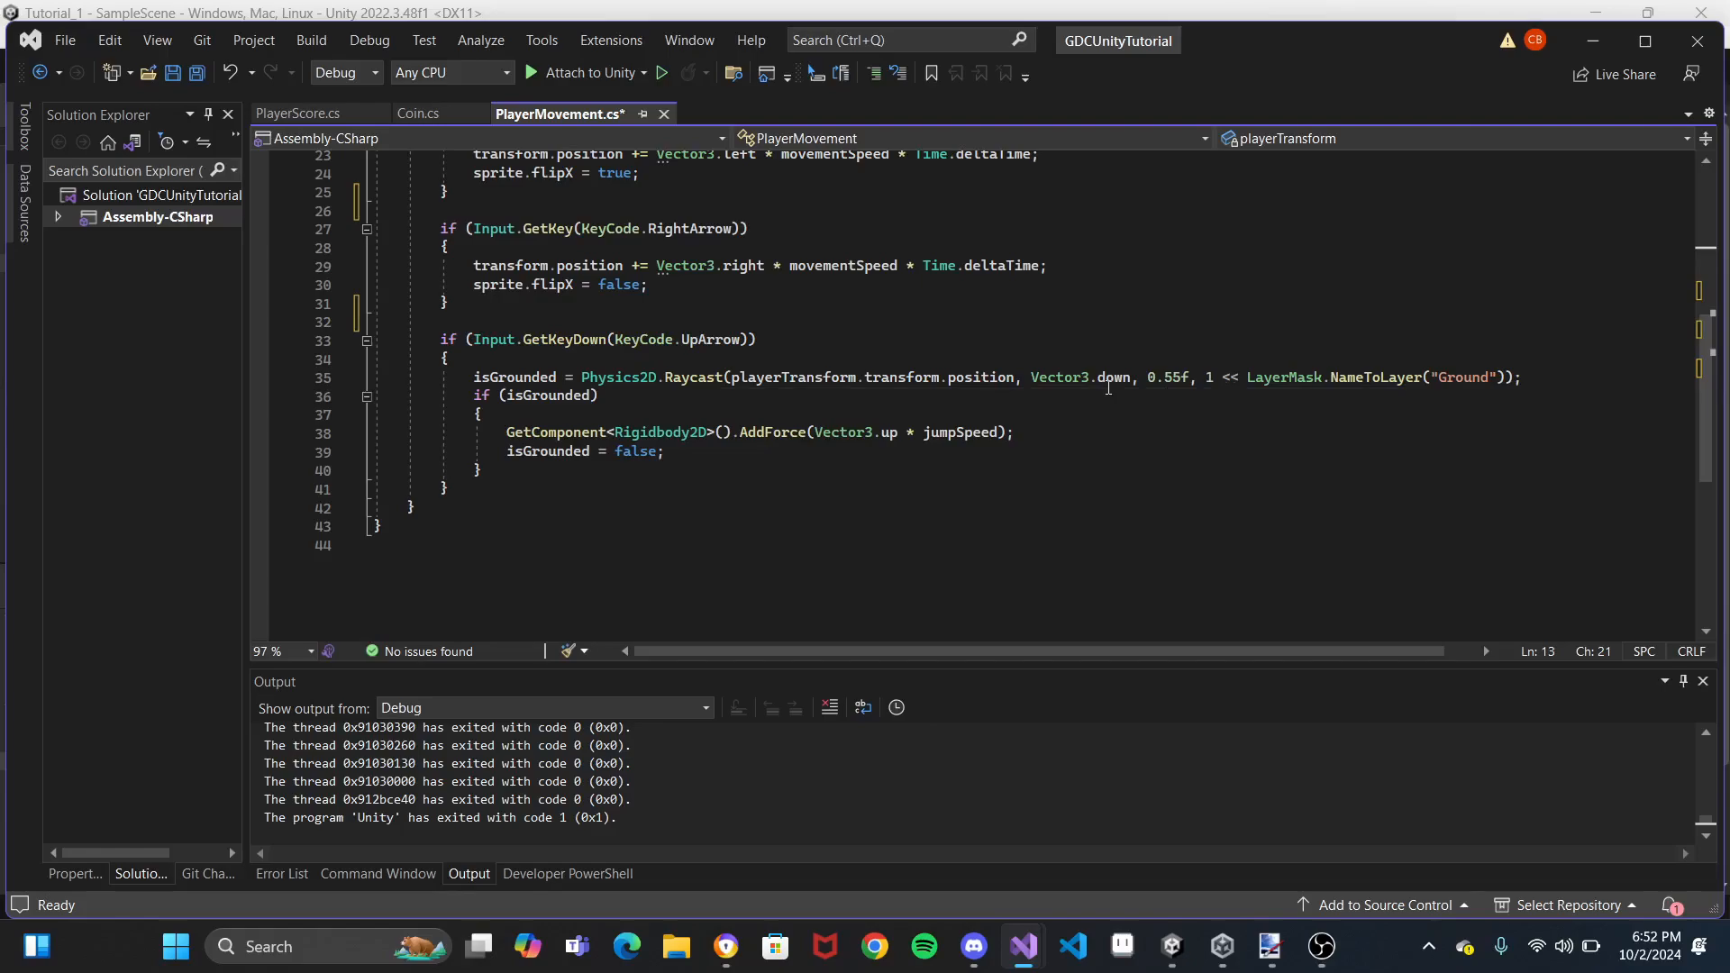
{"action": "left_click_drag", "start_coordinate": [732, 379], "coordinate": [1014, 382]}
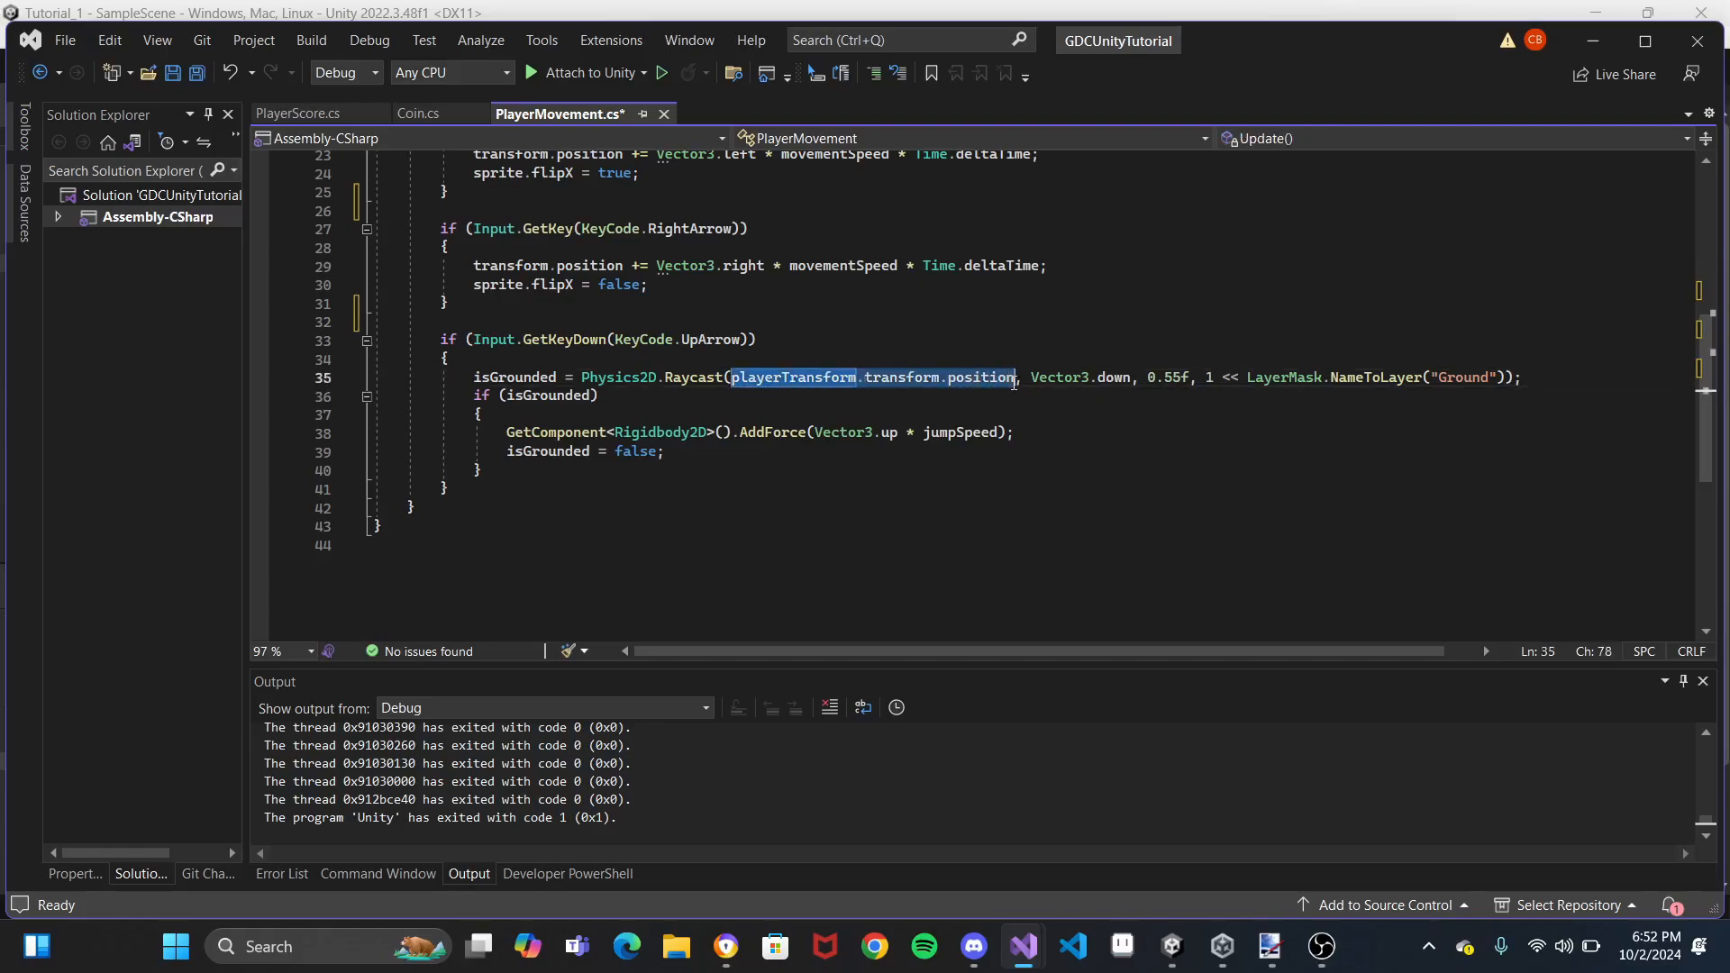
{"action": "left_click", "coordinate": [922, 381]}
{"action": "left_click", "coordinate": [993, 380]}
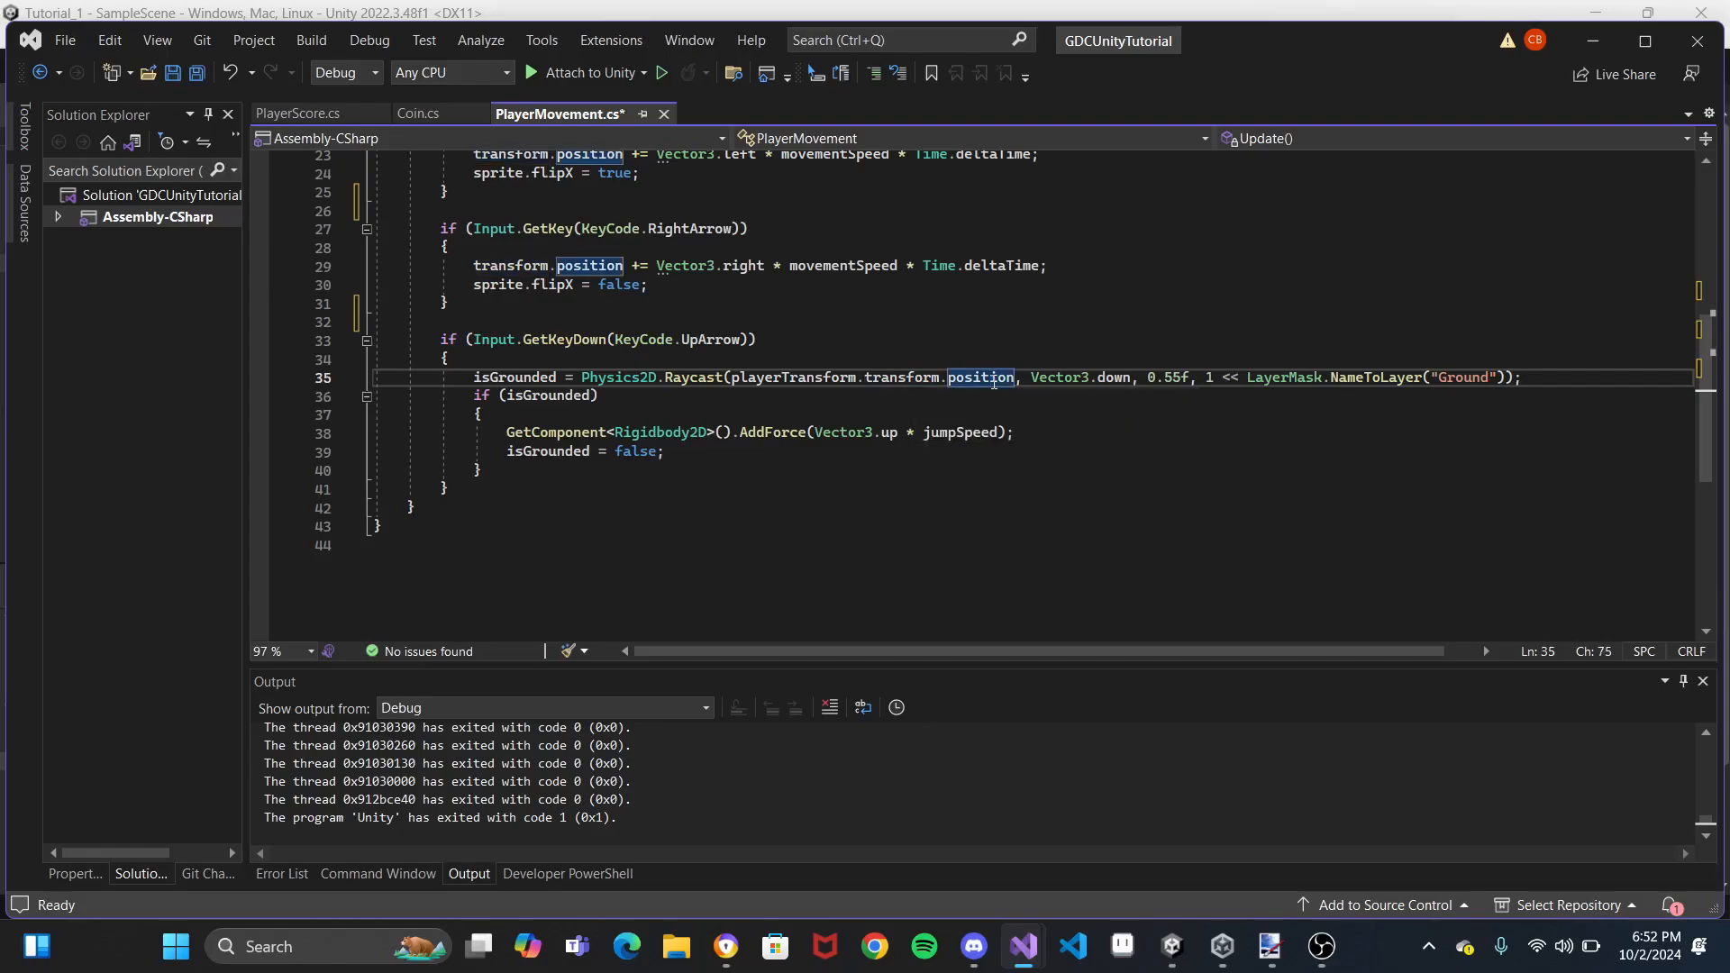
{"action": "left_click", "coordinate": [1056, 381]}
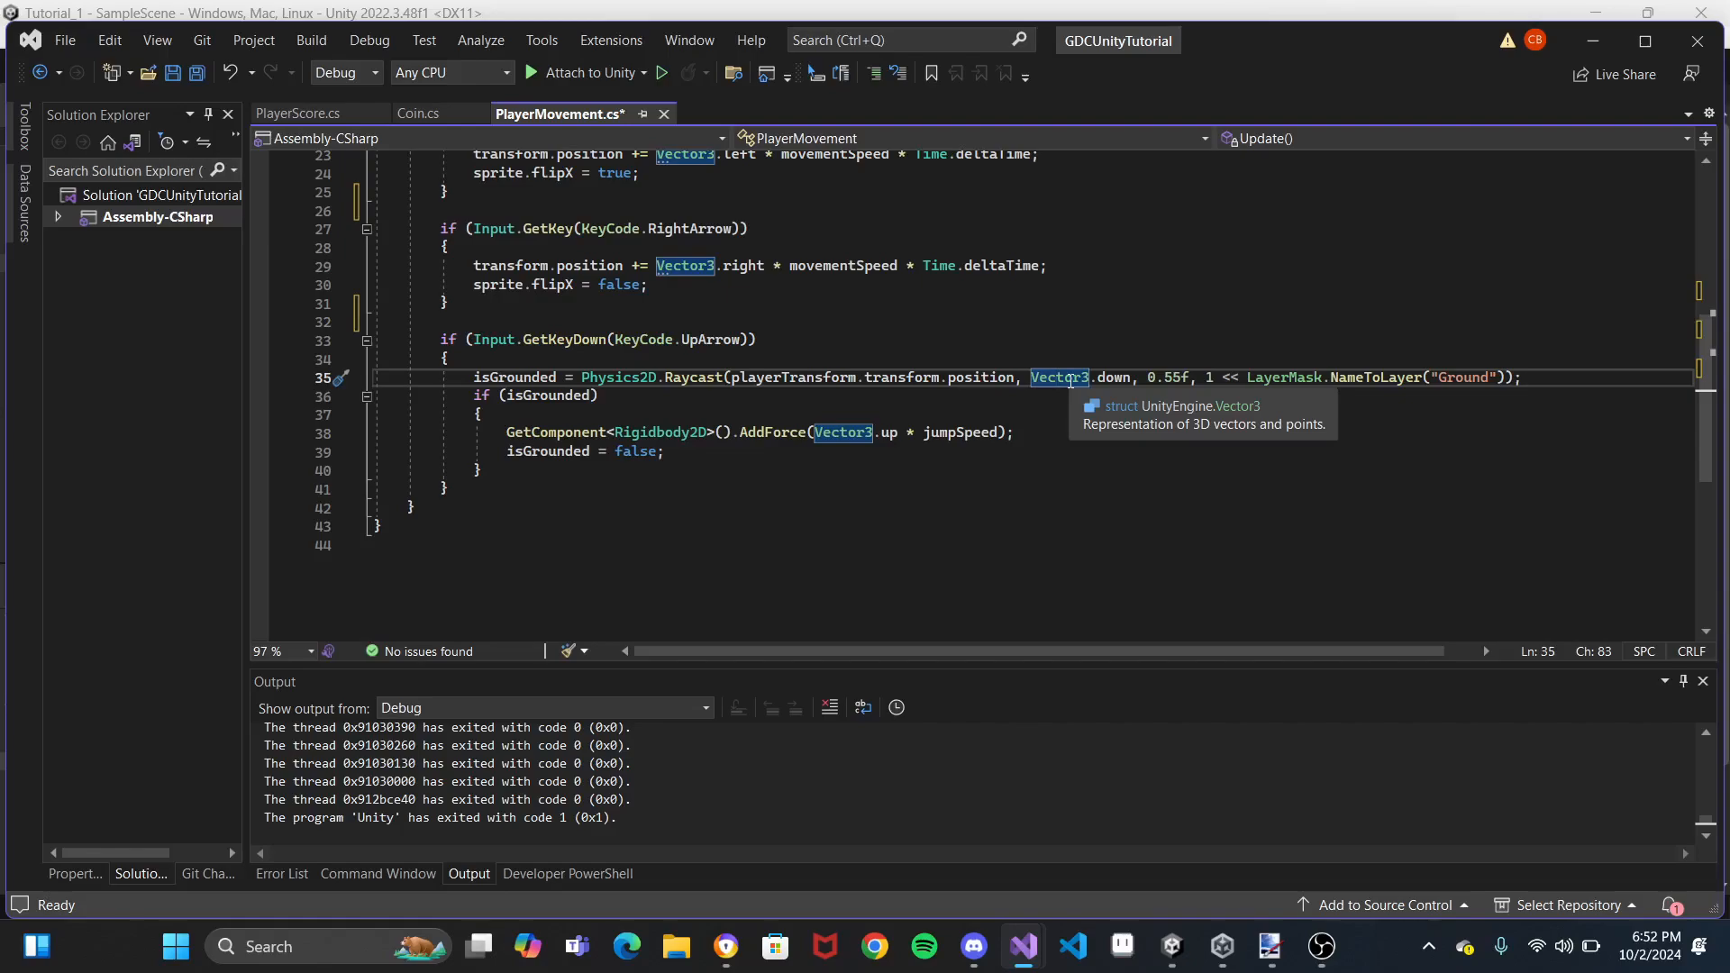
{"action": "left_click_drag", "start_coordinate": [1147, 378], "coordinate": [1190, 380]}
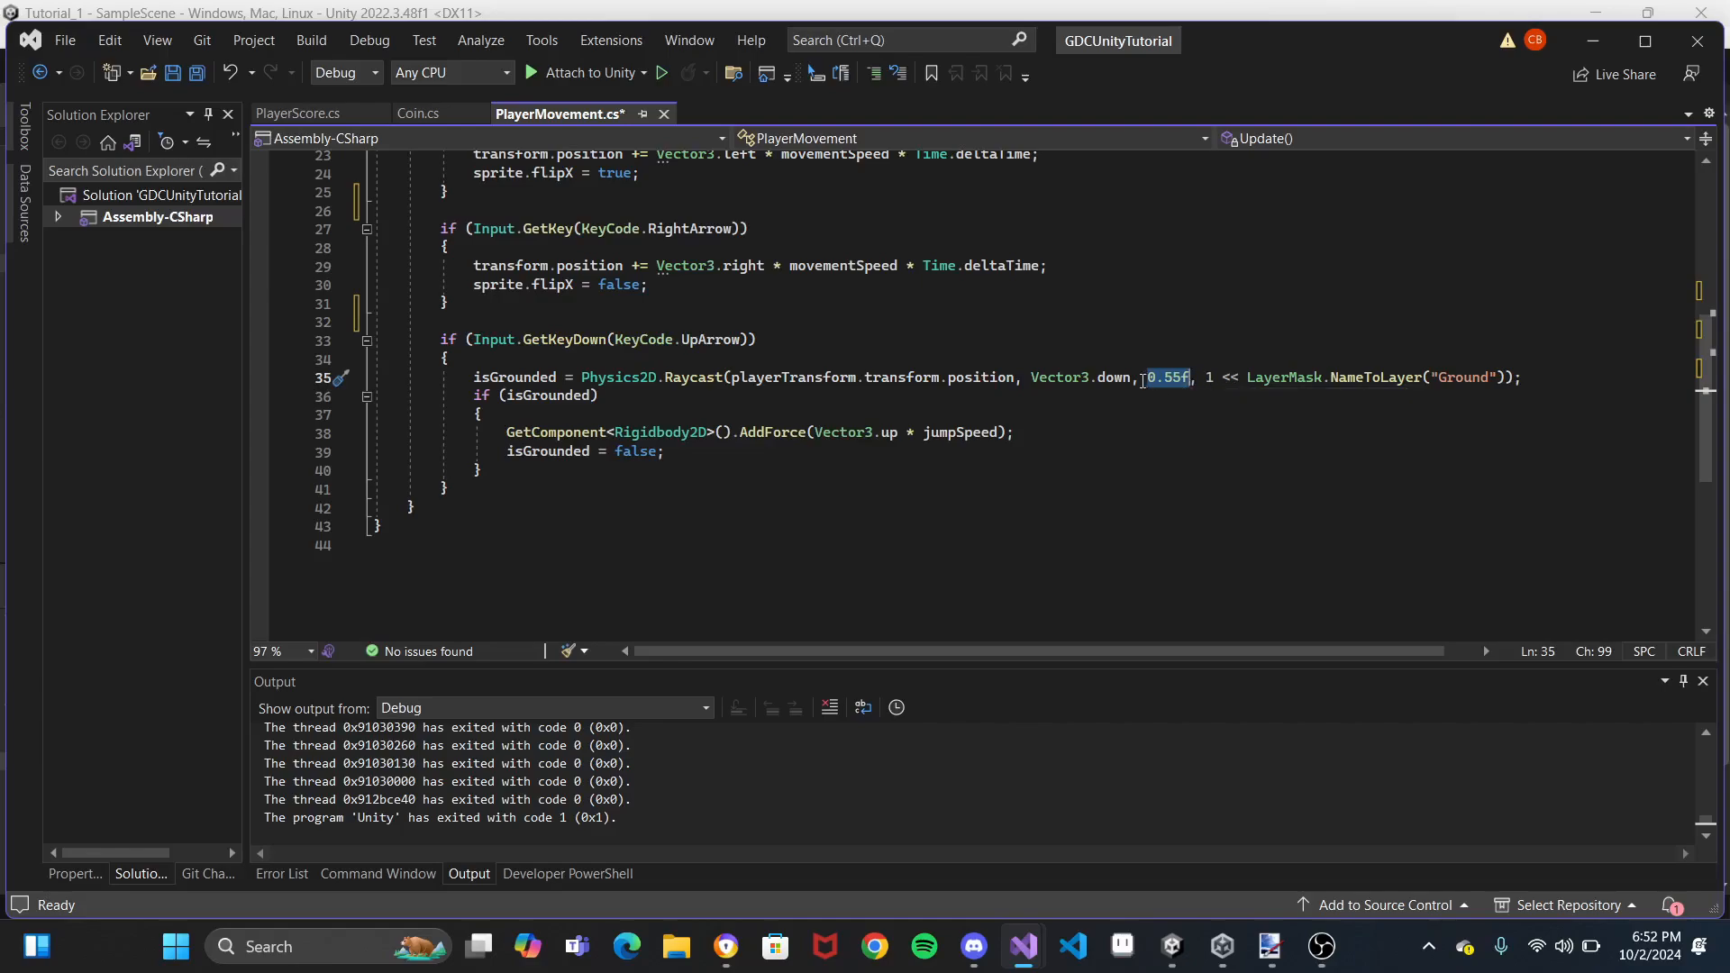
{"action": "left_click", "coordinate": [1208, 377]}
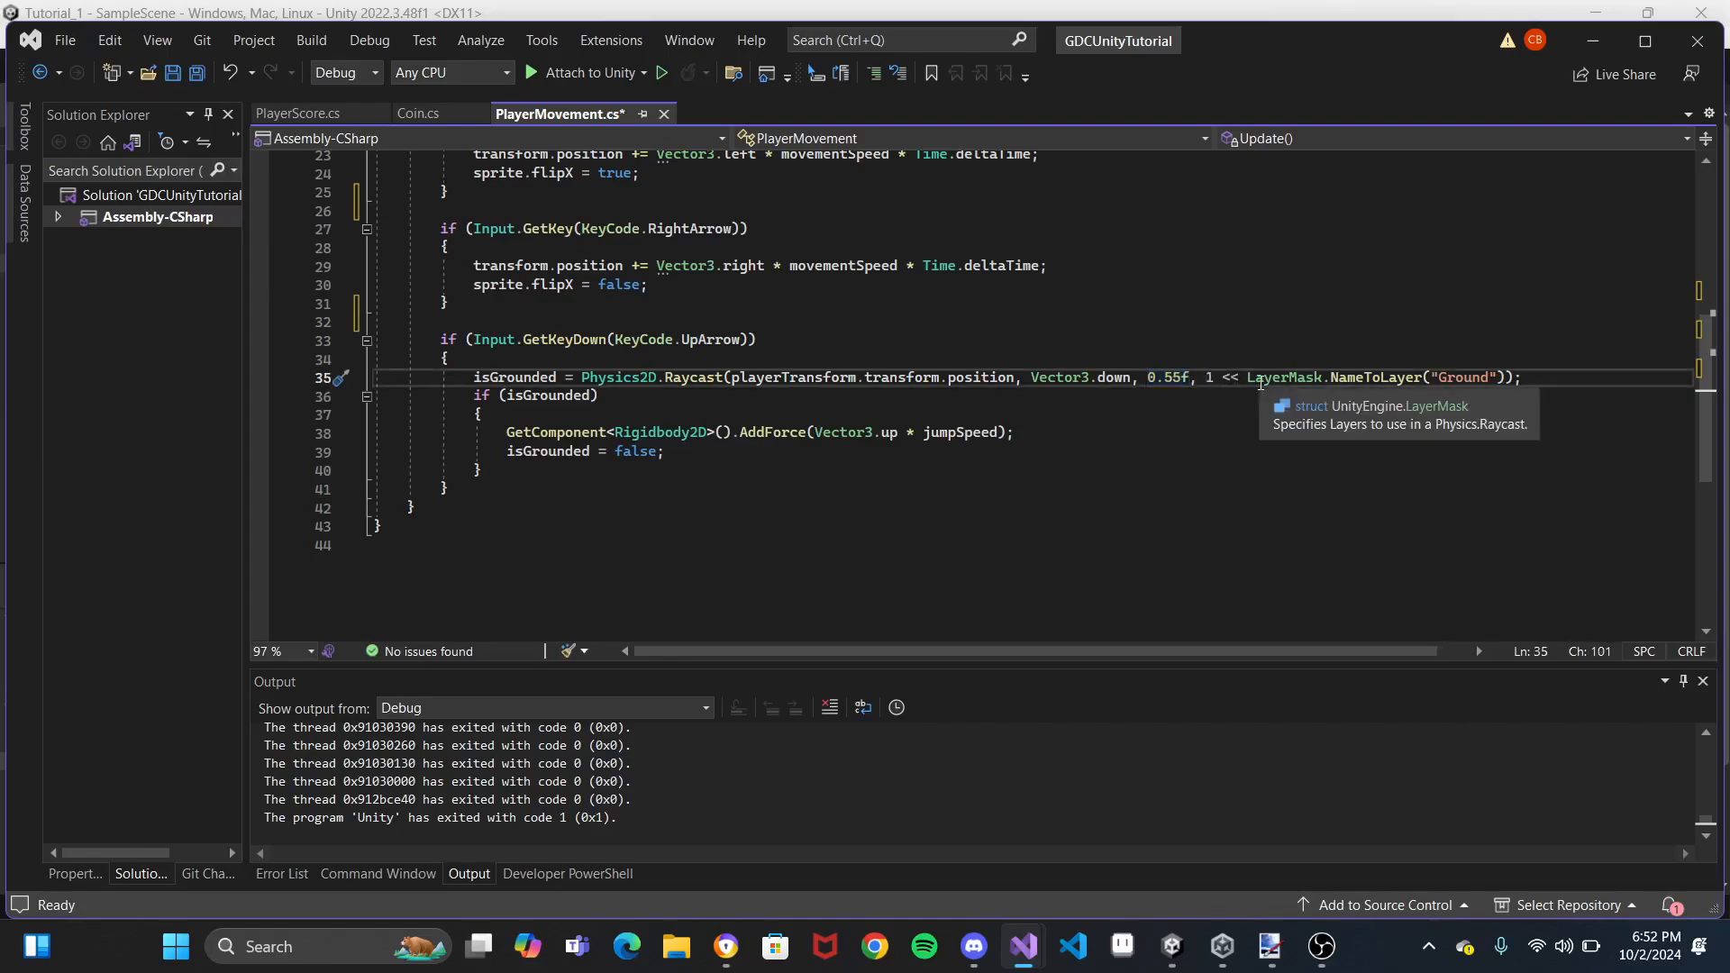
{"action": "double_click", "coordinate": [1212, 380]}
{"action": "left_click_drag", "start_coordinate": [1215, 384], "coordinate": [1221, 377]}
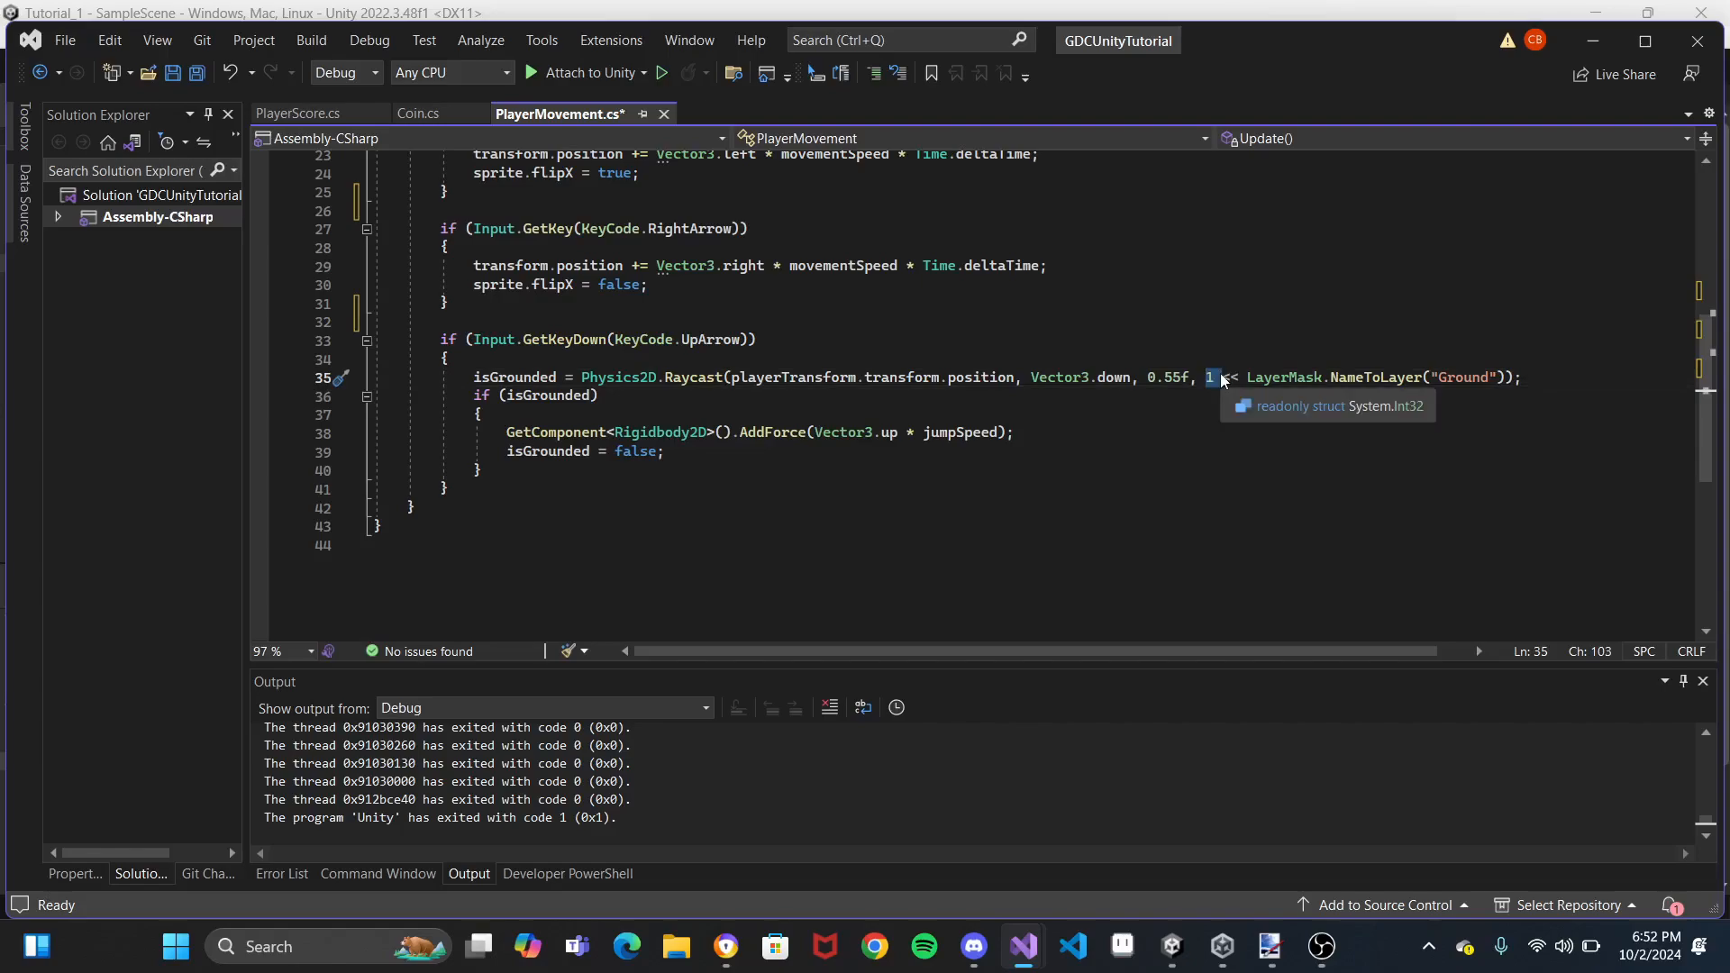
{"action": "left_click", "coordinate": [1208, 377]}
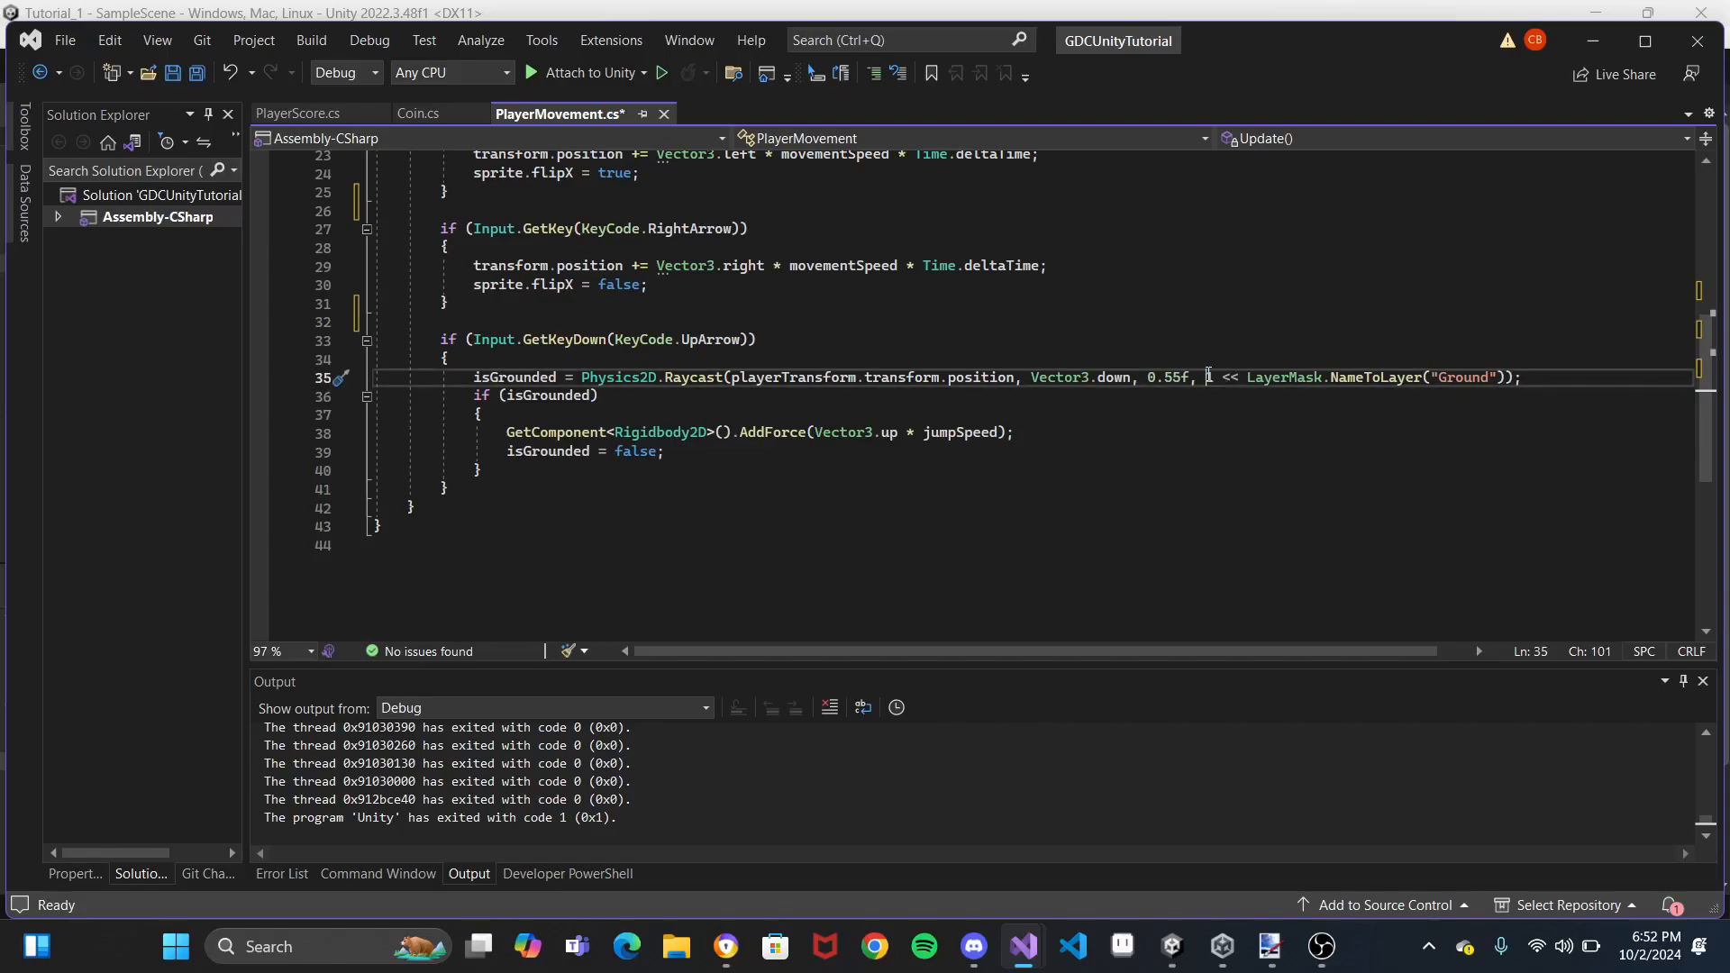
{"action": "left_click_drag", "start_coordinate": [1322, 379], "coordinate": [1501, 378]}
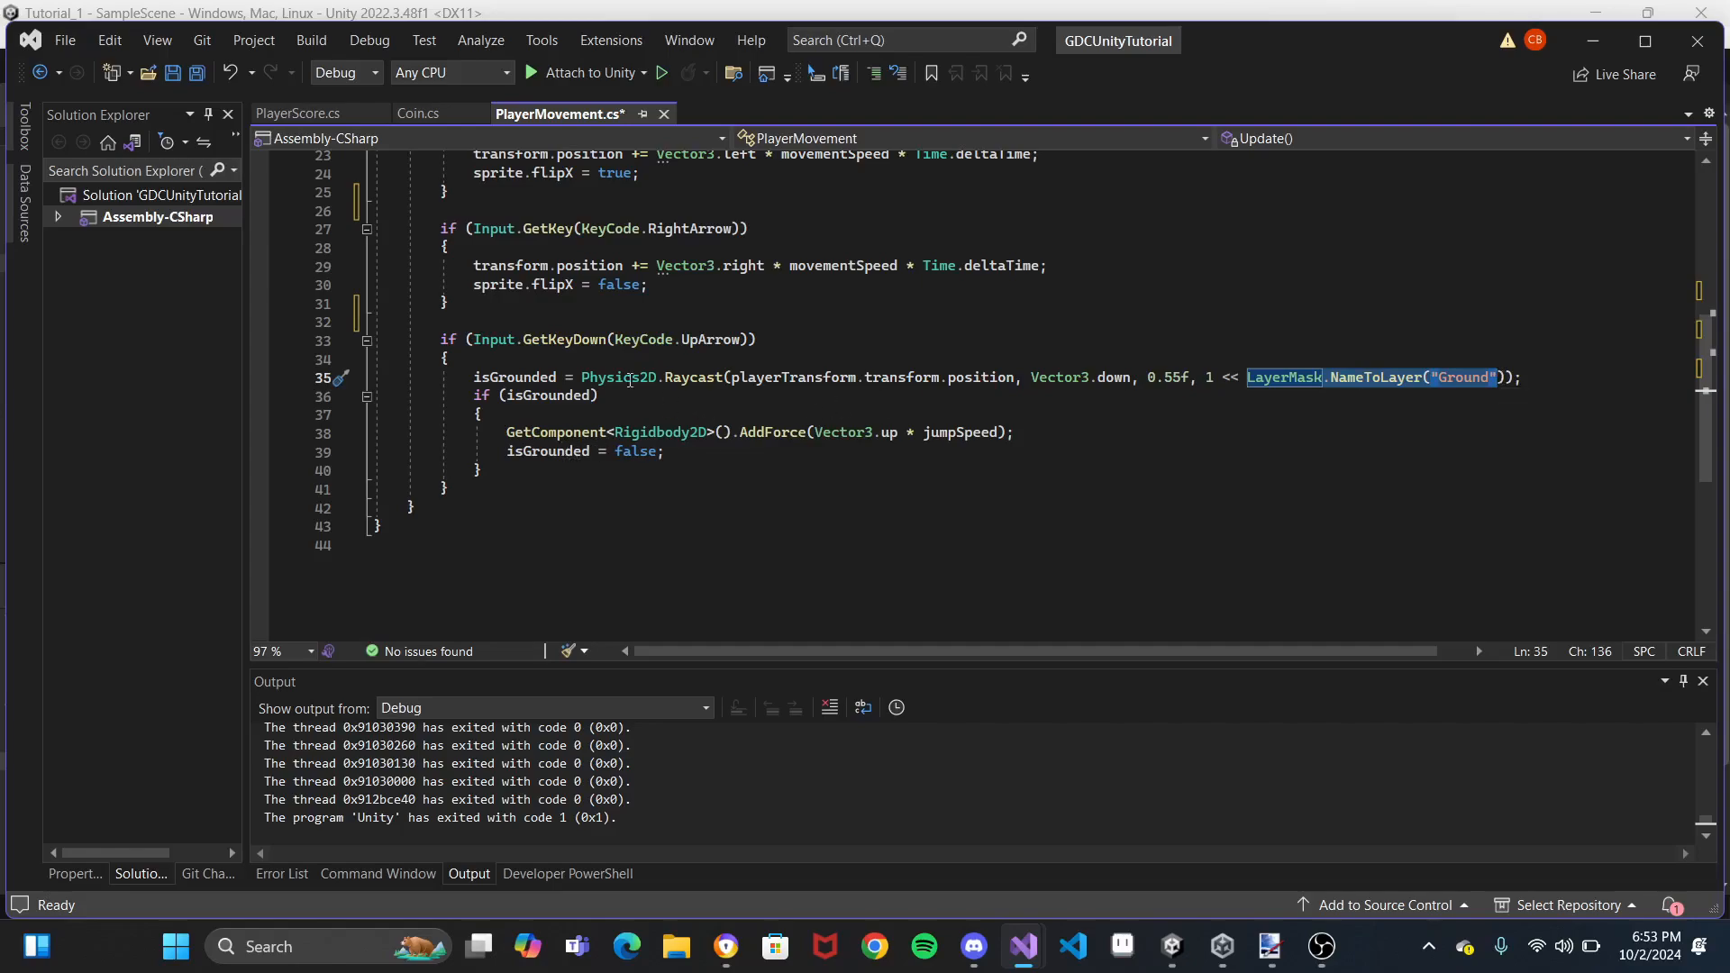
{"action": "left_click_drag", "start_coordinate": [599, 396], "coordinate": [482, 399]}
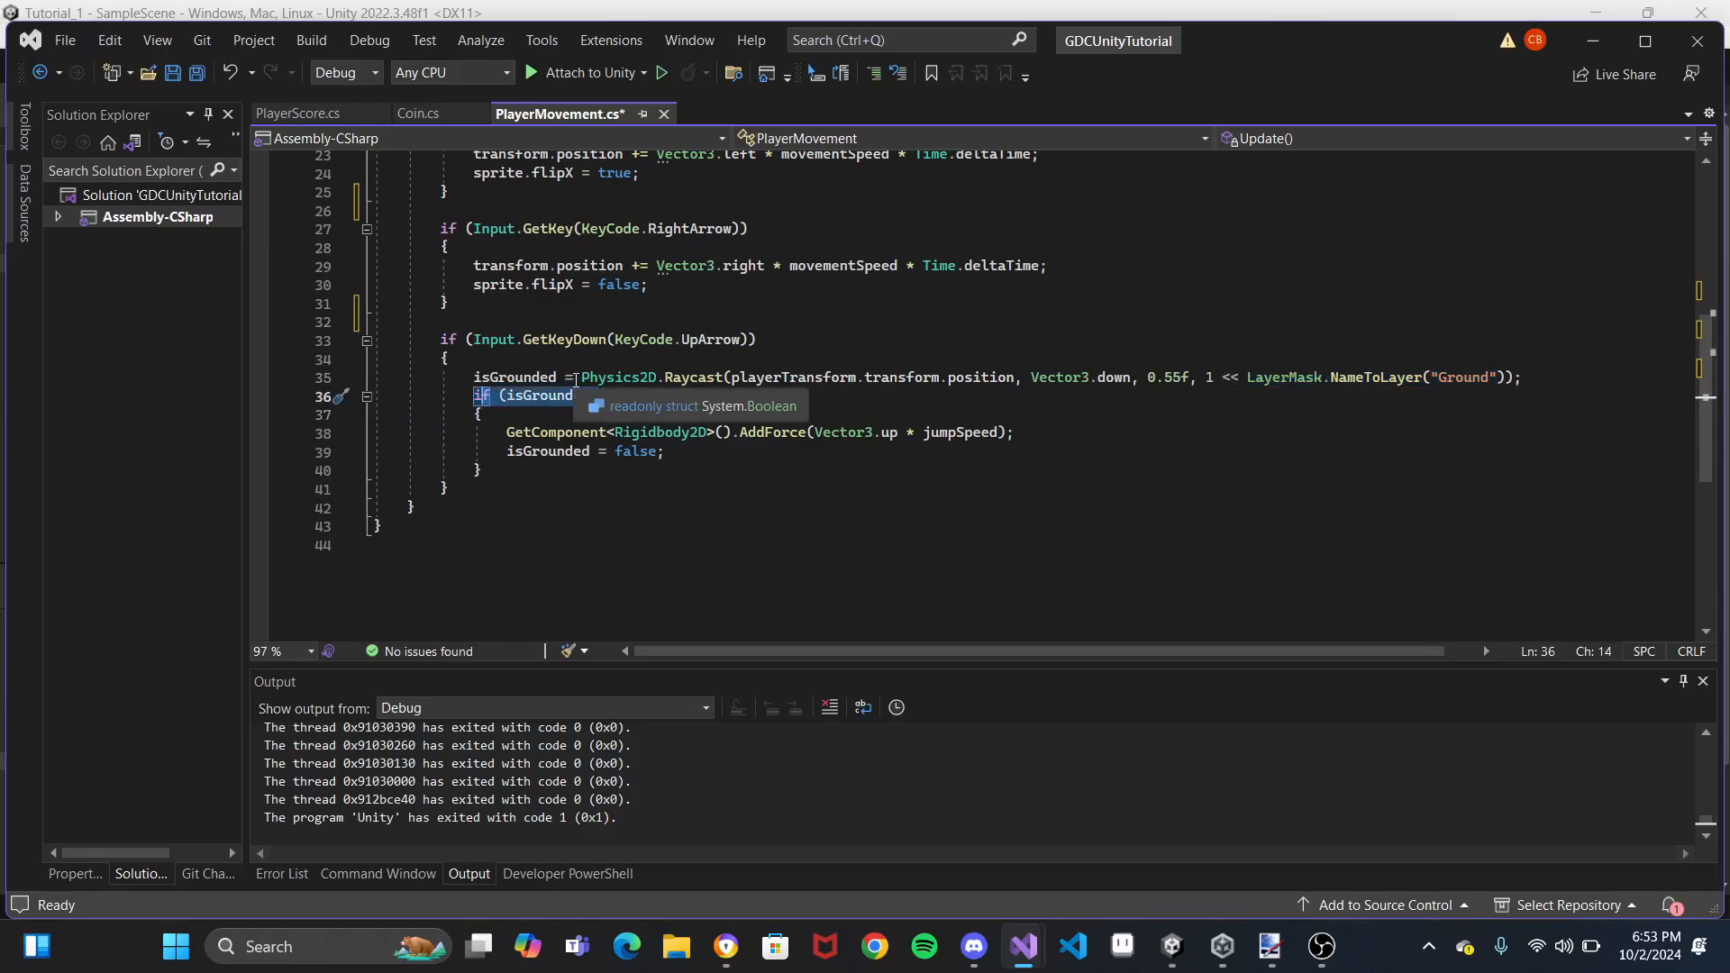
Examine the isGrounded condition and the GetComponent<Rigidbody2D>() call inside it, including the Rigidbody2D type argument and its parentheses
{"action": "left_click", "coordinate": [480, 396]}
{"action": "left_click_drag", "start_coordinate": [480, 397], "coordinate": [610, 395]}
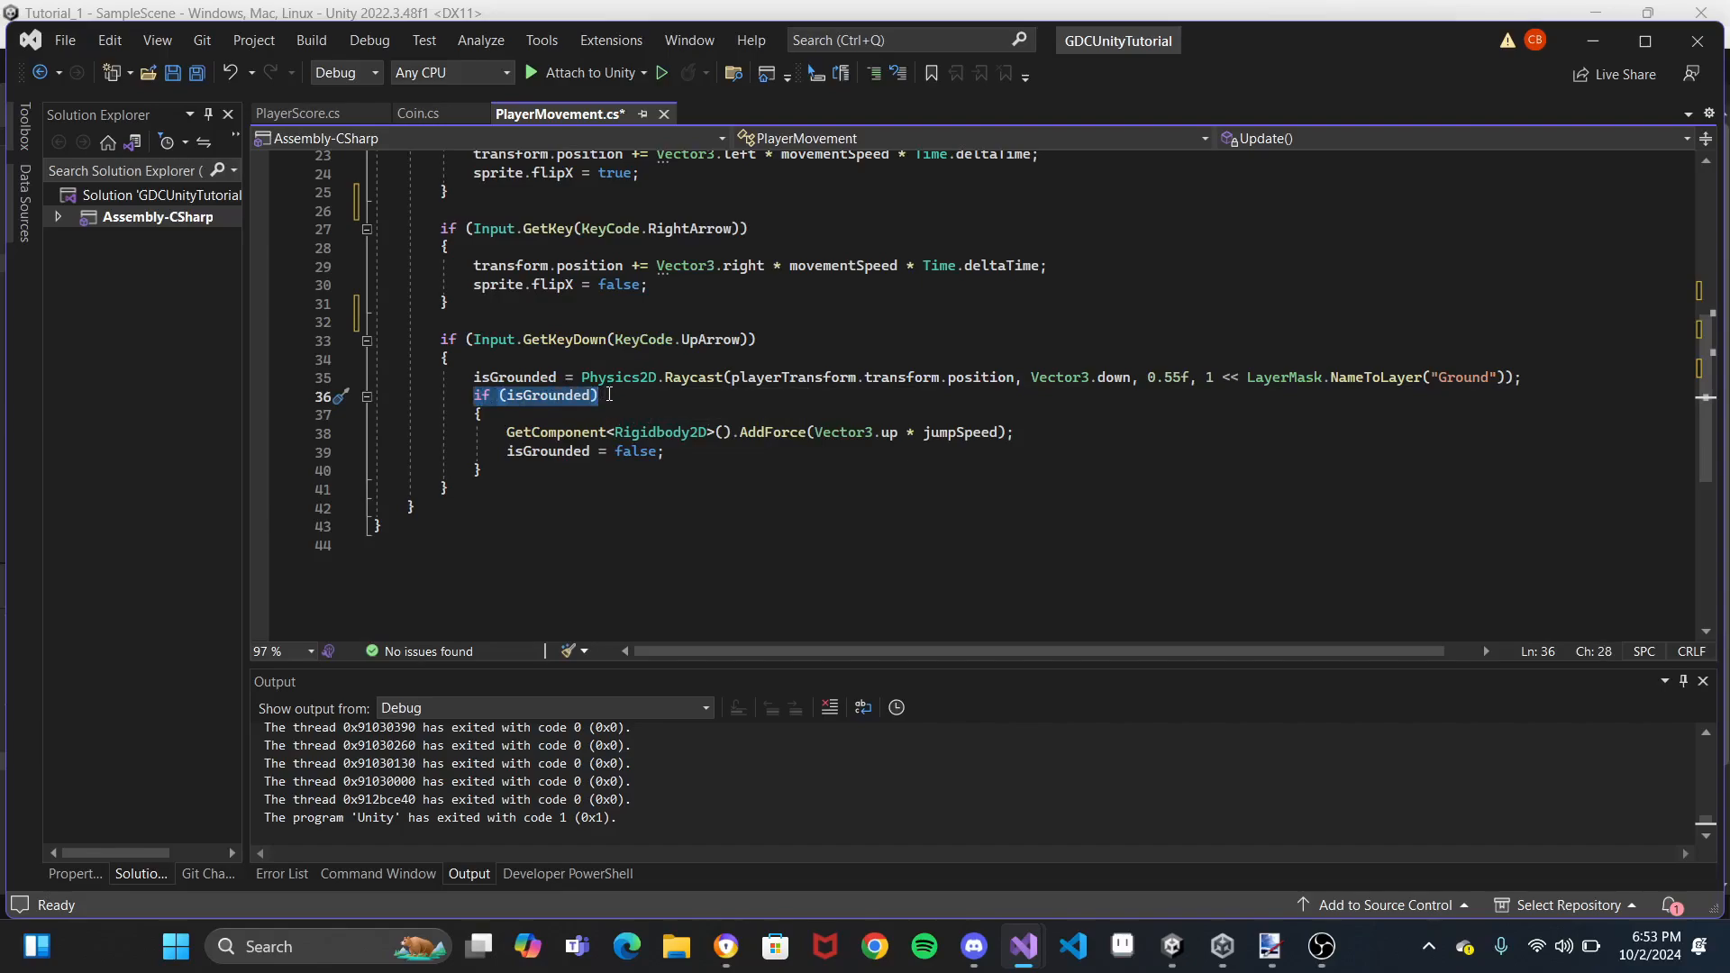
{"action": "left_click_drag", "start_coordinate": [506, 432], "coordinate": [723, 437]}
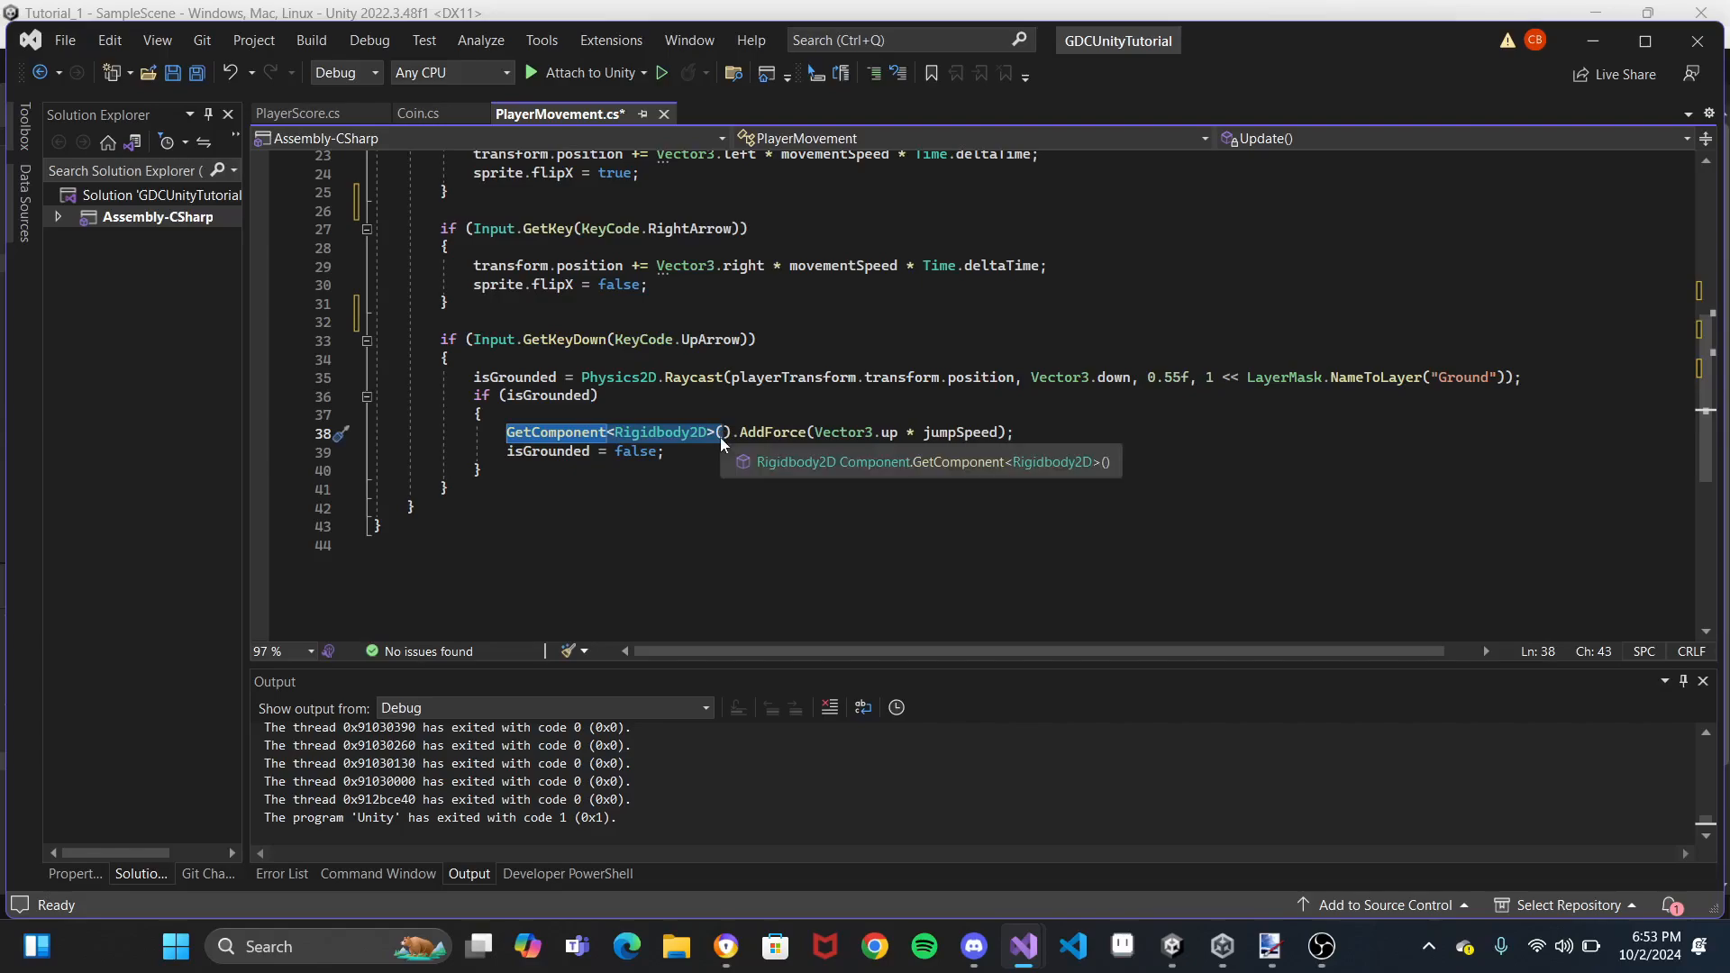
{"action": "left_click", "coordinate": [535, 434]}
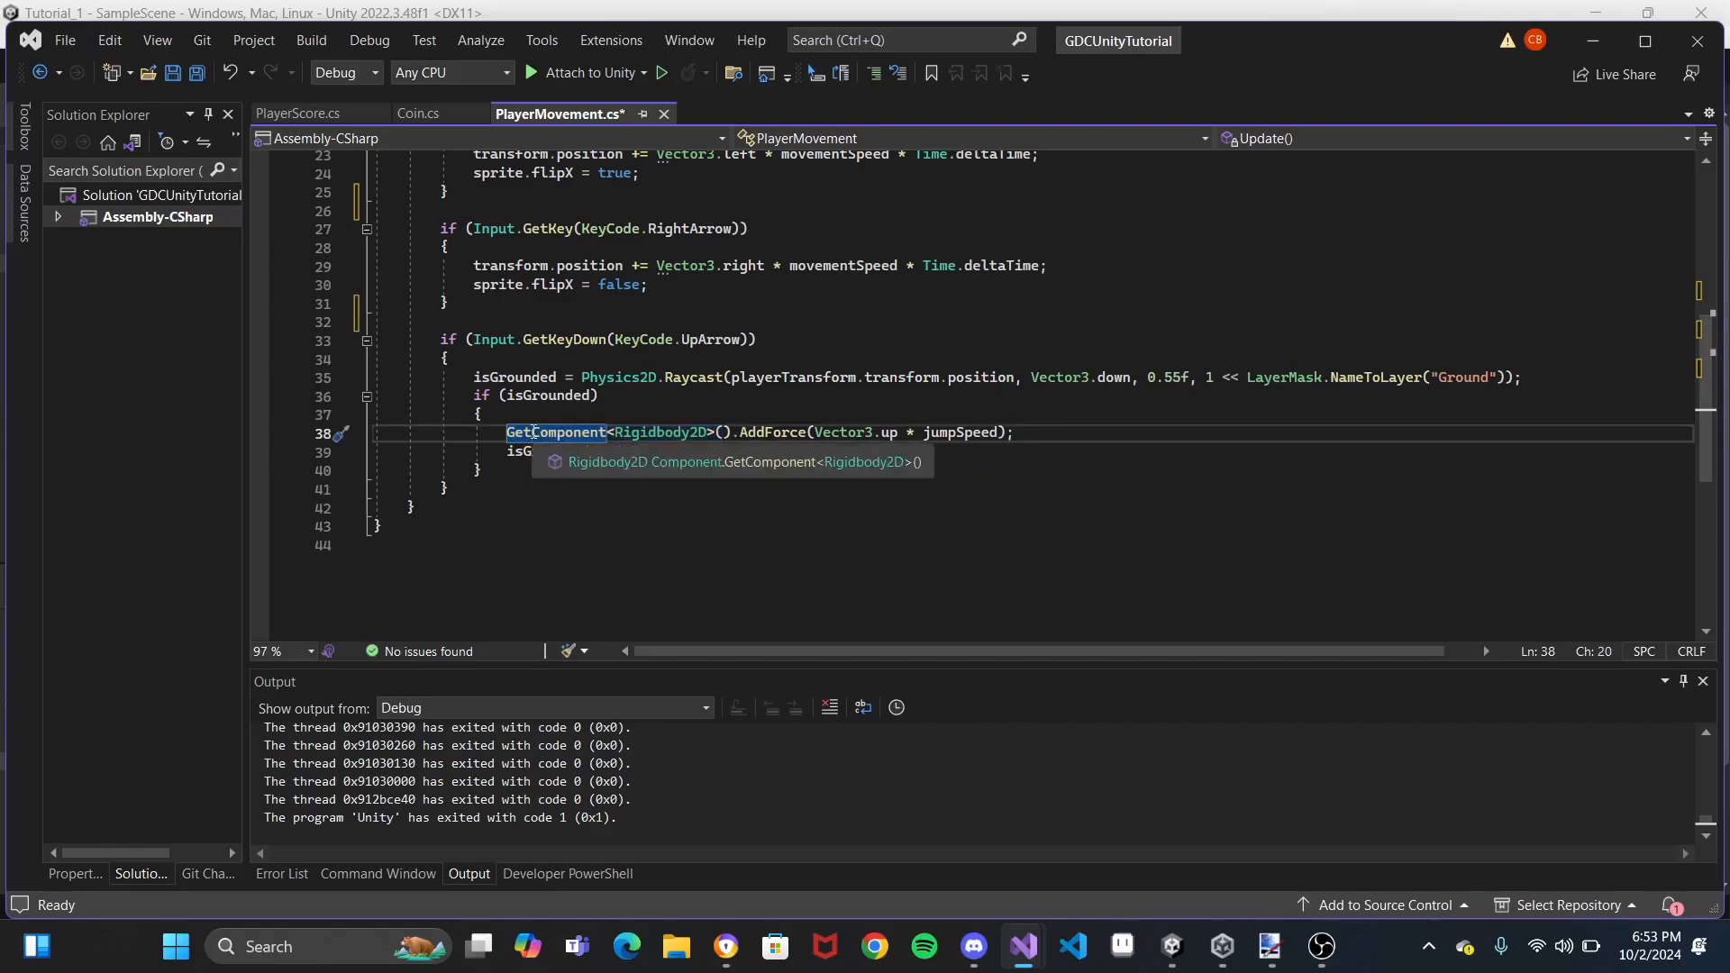
{"action": "scroll", "coordinate": [535, 434], "scroll_direction": "up", "scroll_amount": 7}
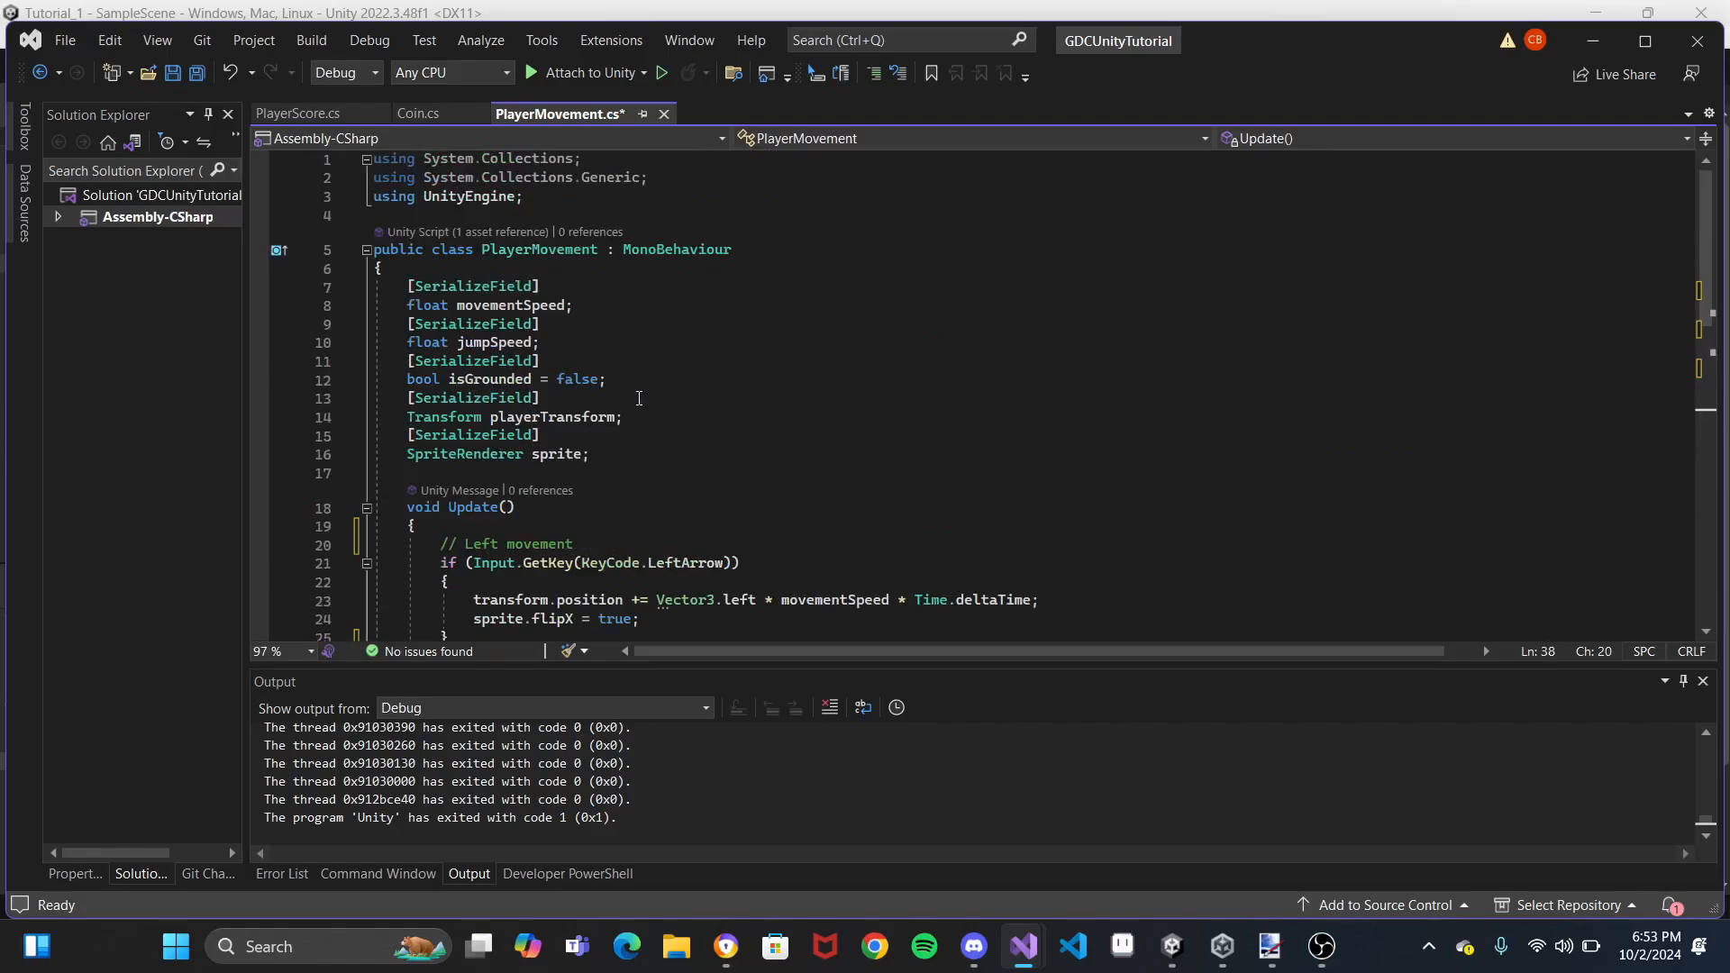
{"action": "scroll", "coordinate": [639, 399], "scroll_direction": "down", "scroll_amount": 7}
{"action": "left_click_drag", "start_coordinate": [511, 422], "coordinate": [519, 432]}
{"action": "double_click", "coordinate": [618, 433]}
{"action": "left_click_drag", "start_coordinate": [601, 433], "coordinate": [616, 433]}
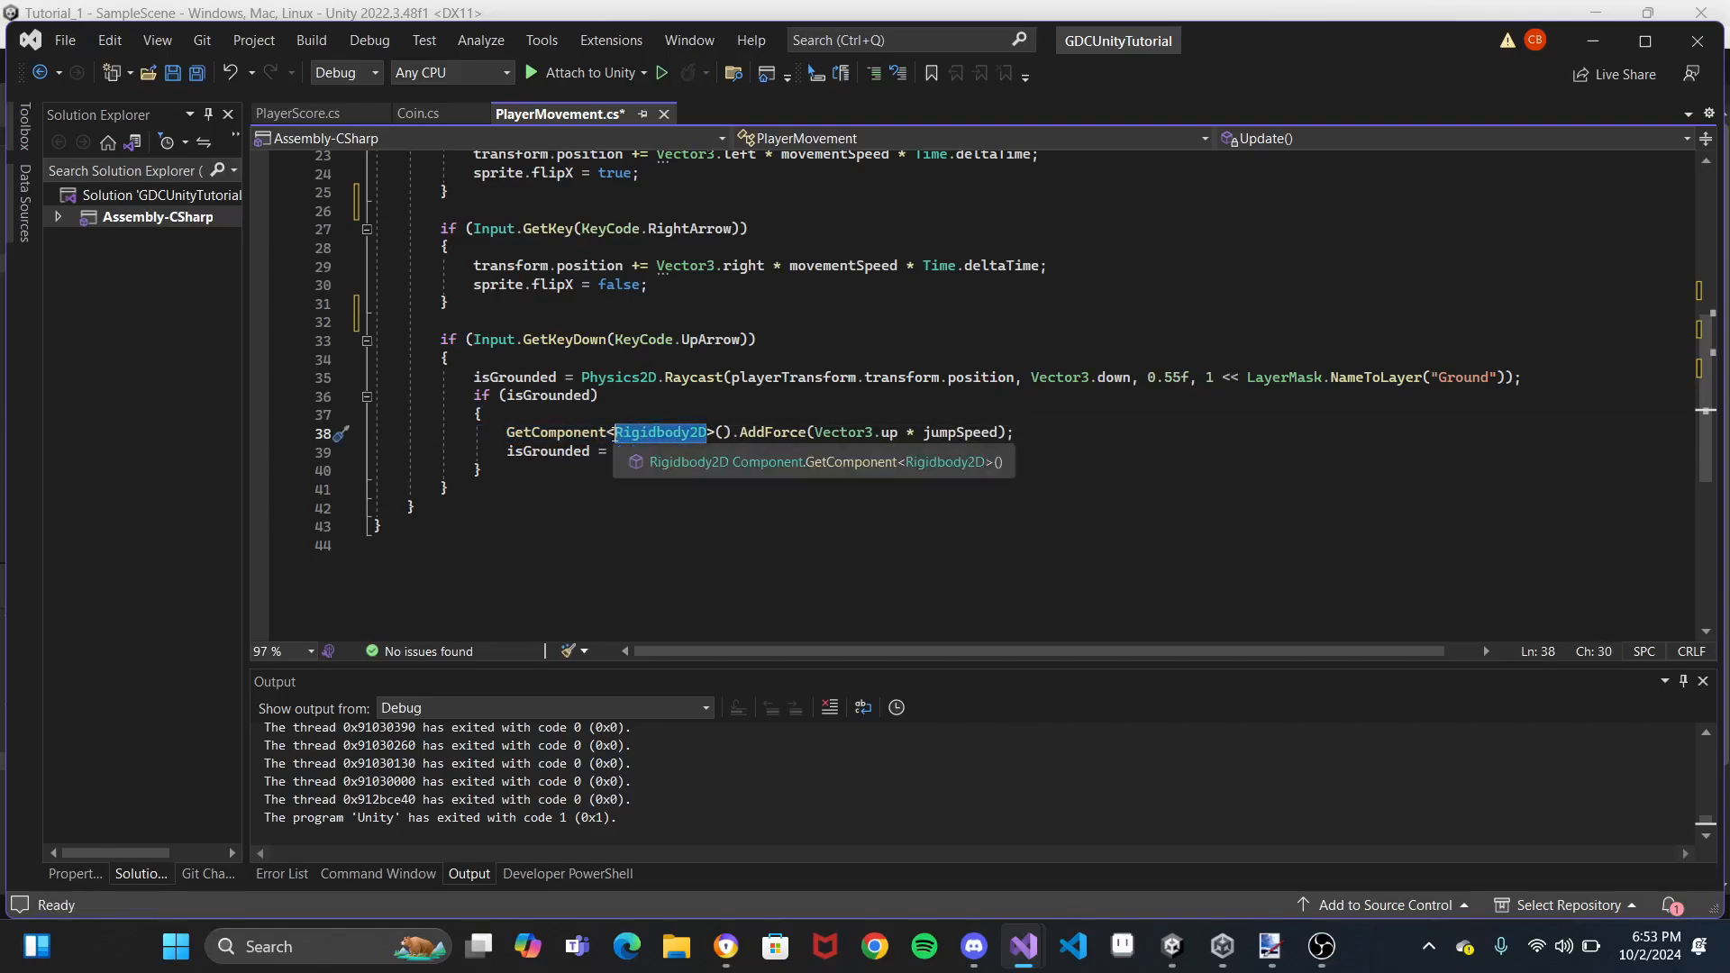
{"action": "left_click", "coordinate": [582, 434]}
{"action": "left_click_drag", "start_coordinate": [617, 433], "coordinate": [707, 436]}
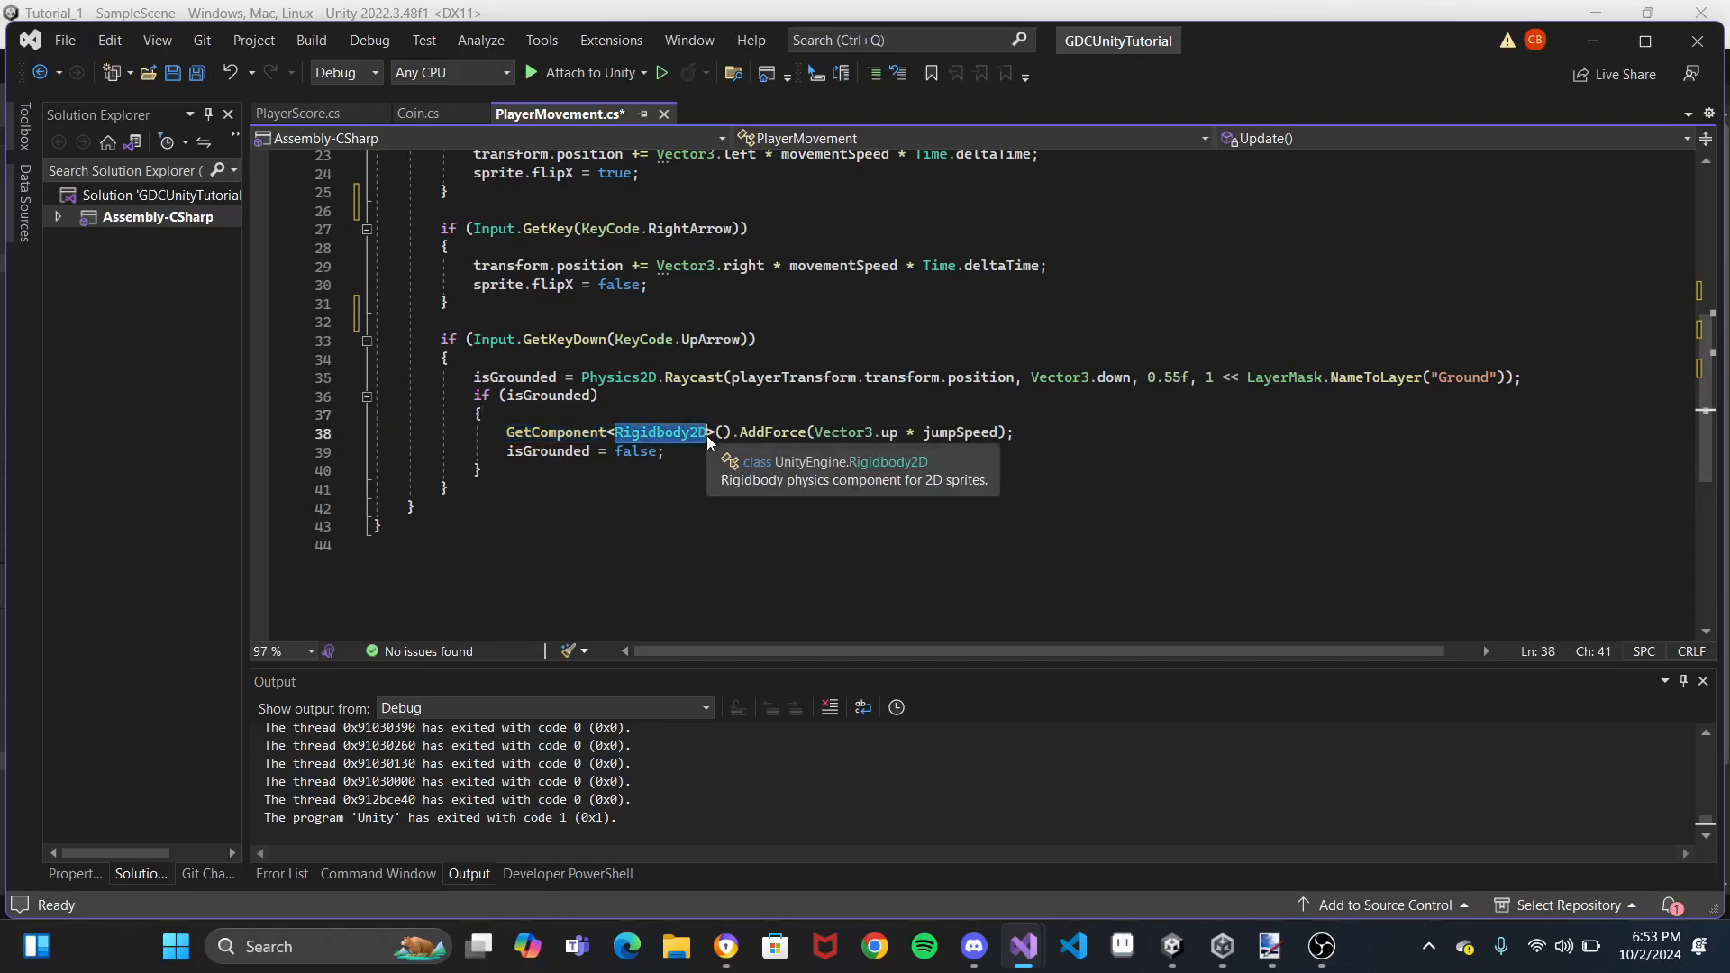
{"action": "left_click", "coordinate": [717, 434]}
{"action": "left_click_drag", "start_coordinate": [717, 434], "coordinate": [733, 434]}
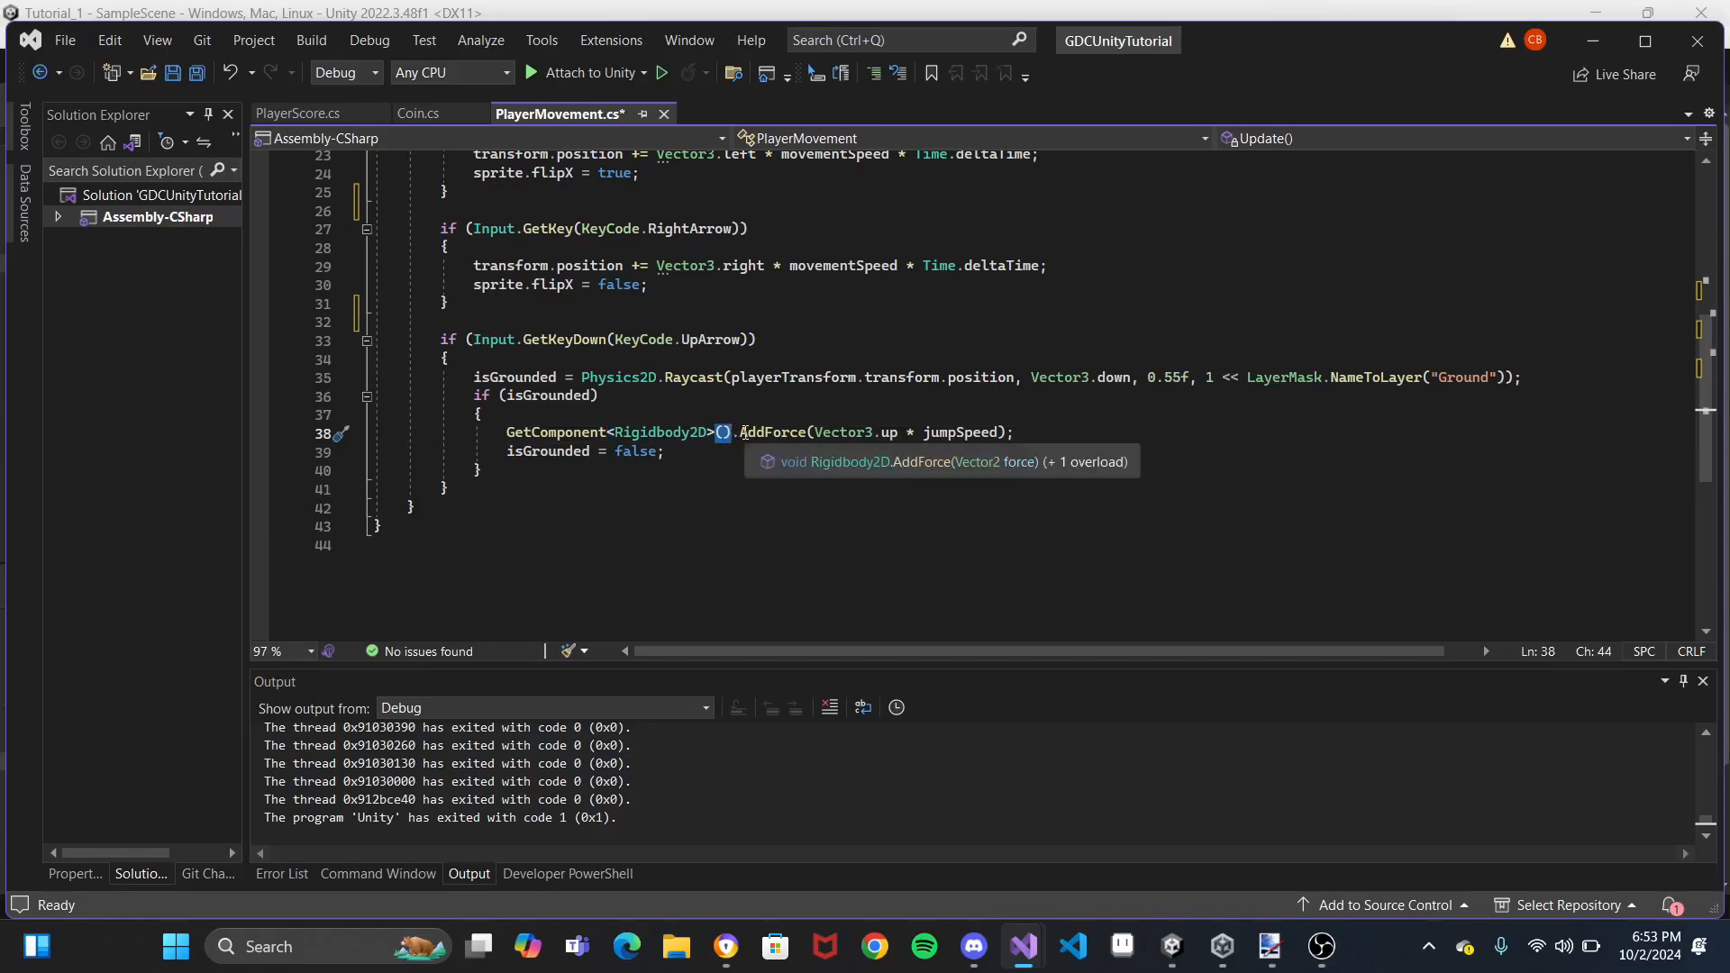
Examine the AddForce call with its Vector3.up * jumpSpeed argument and the isGrounded = false line below it
{"action": "left_click_drag", "start_coordinate": [741, 434], "coordinate": [1028, 443]}
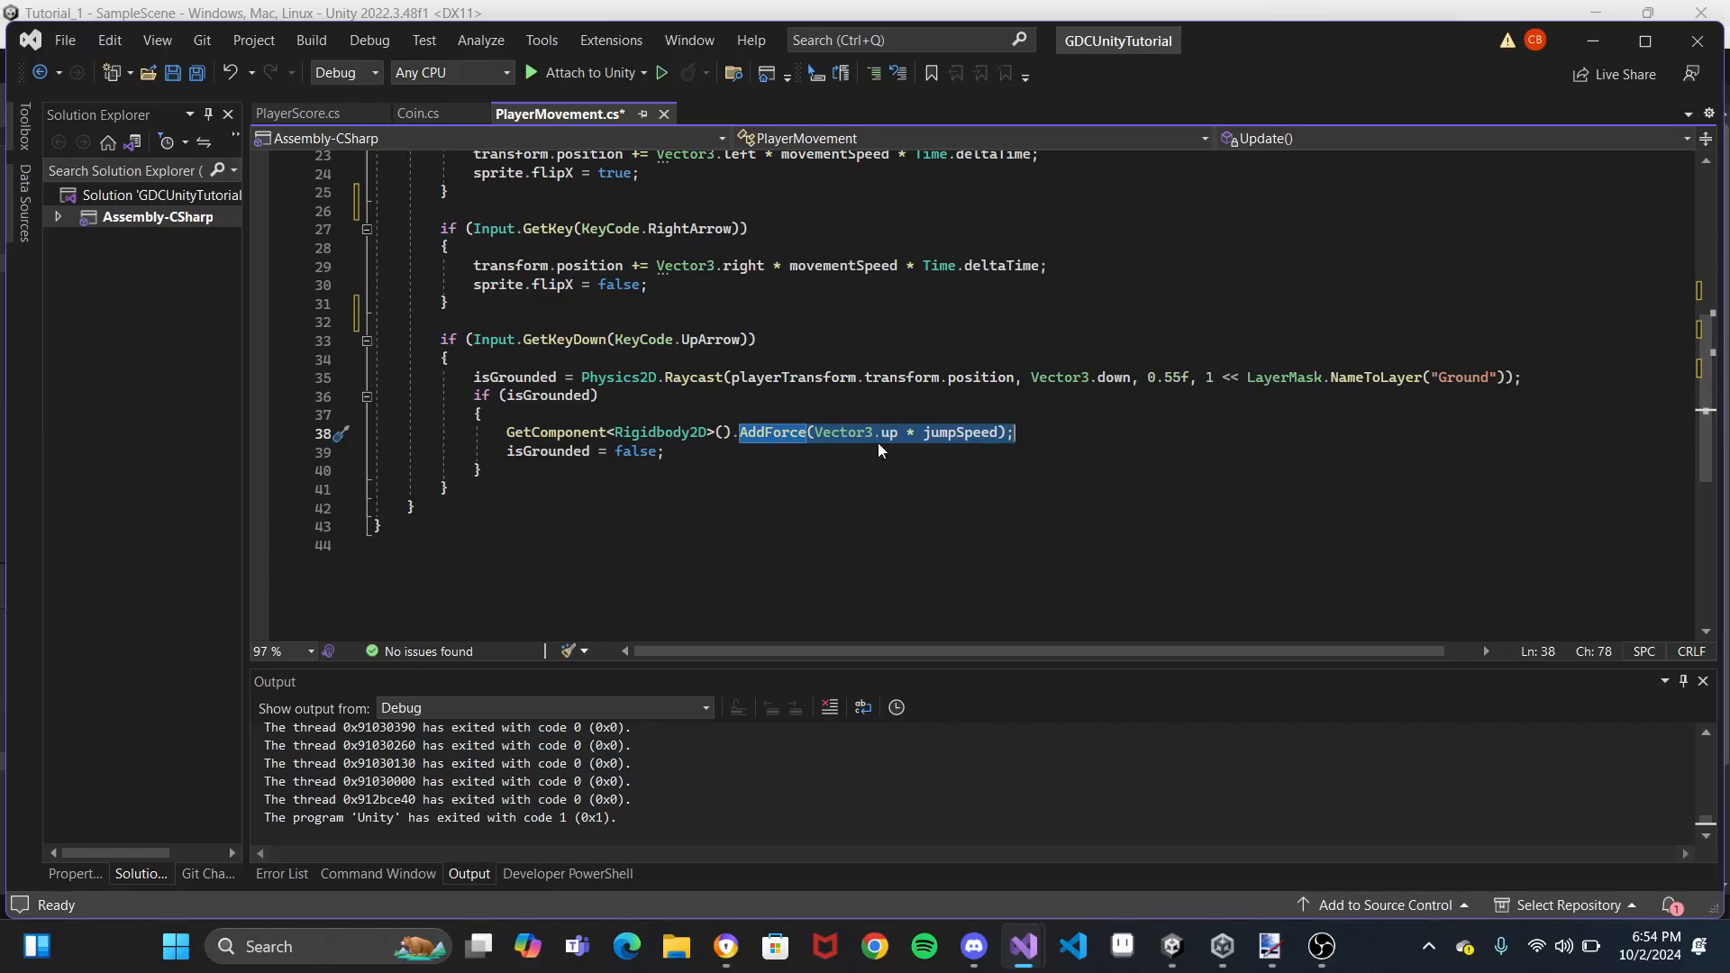
{"action": "left_click", "coordinate": [816, 435]}
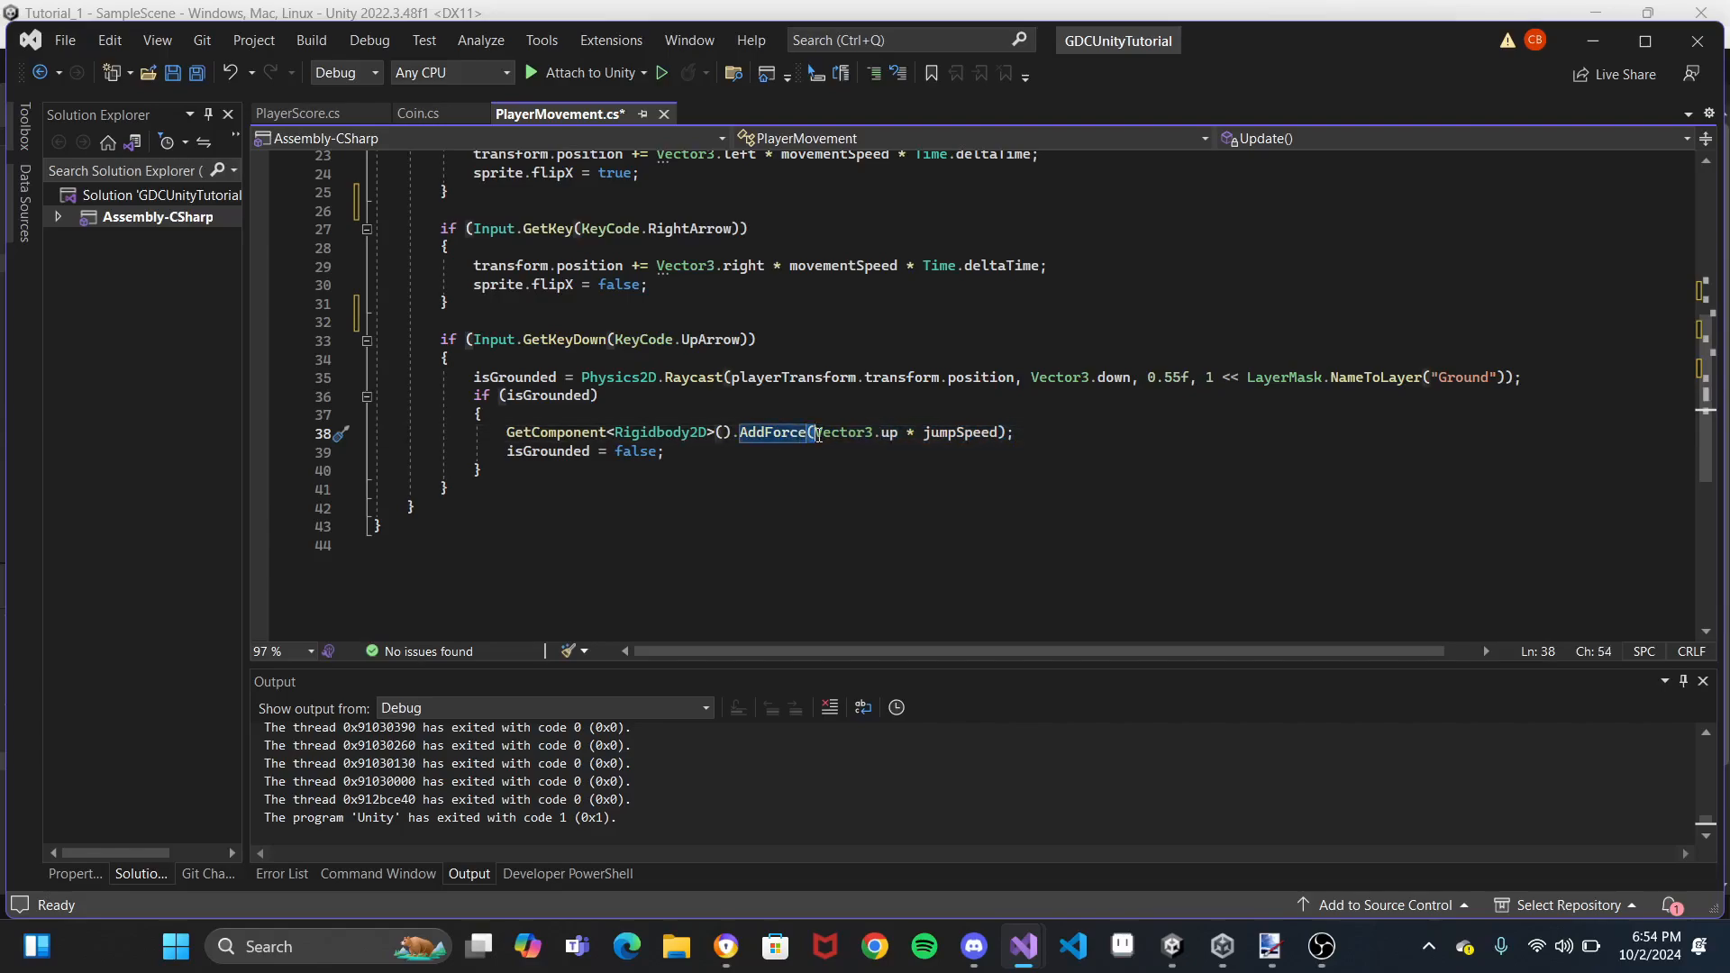
{"action": "left_click_drag", "start_coordinate": [816, 434], "coordinate": [1000, 432]}
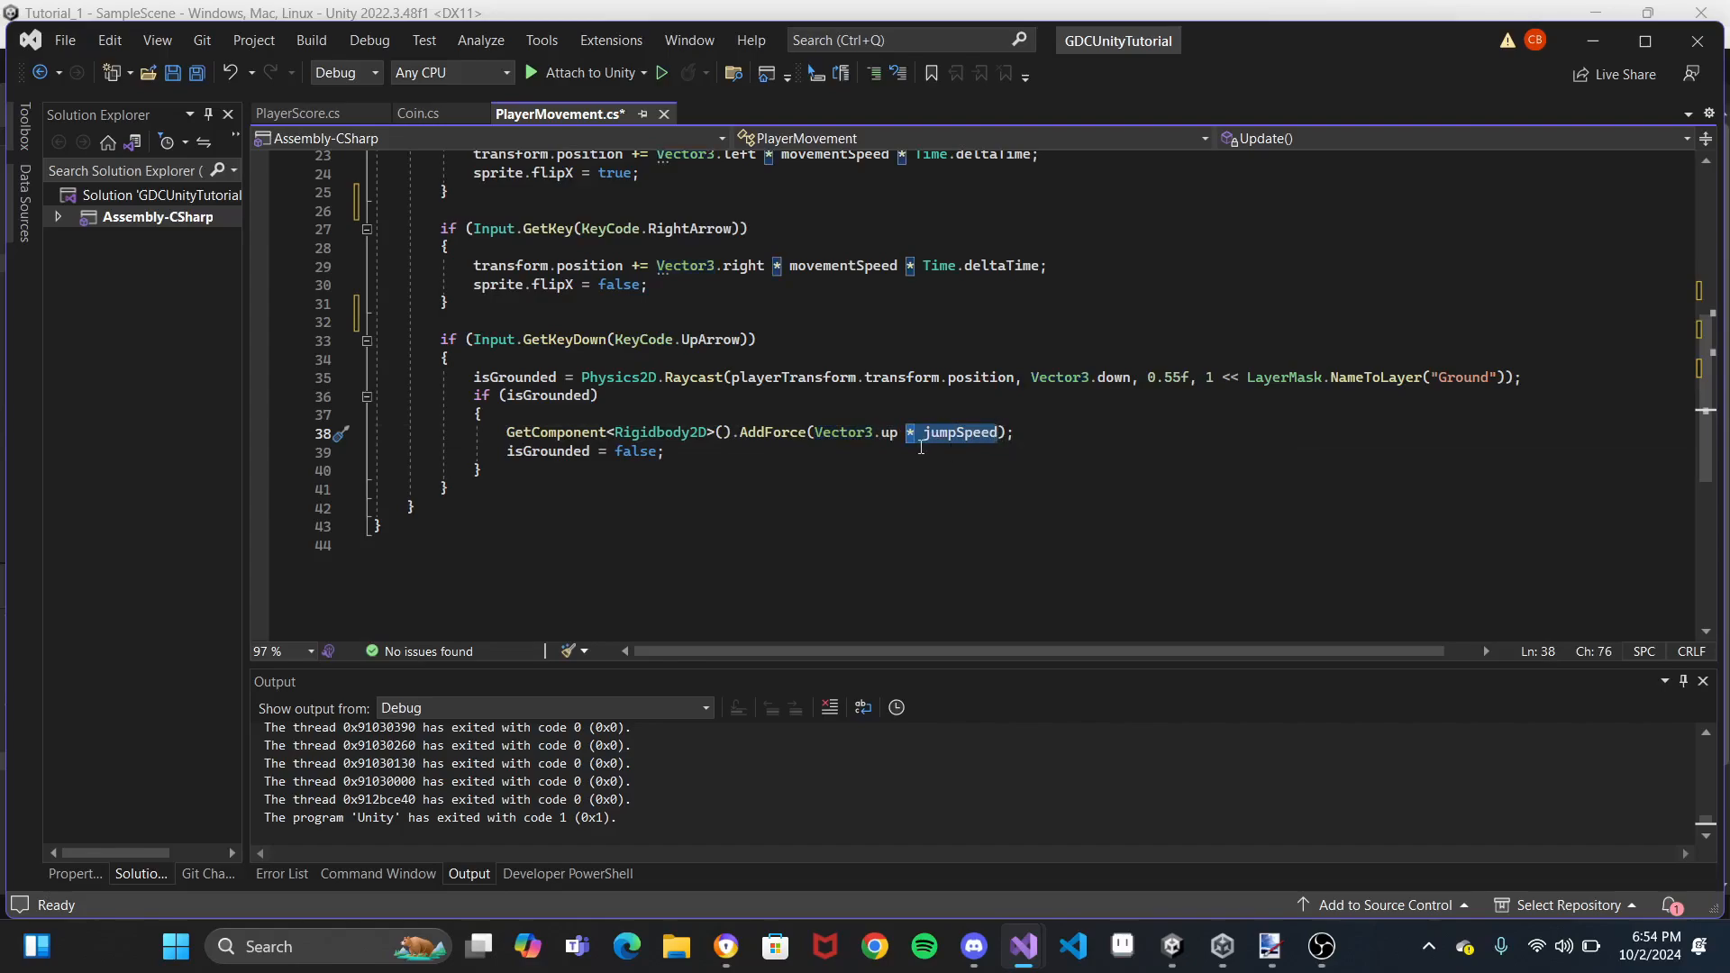
{"action": "left_click", "coordinate": [693, 464]}
{"action": "left_click_drag", "start_coordinate": [684, 452], "coordinate": [510, 459]}
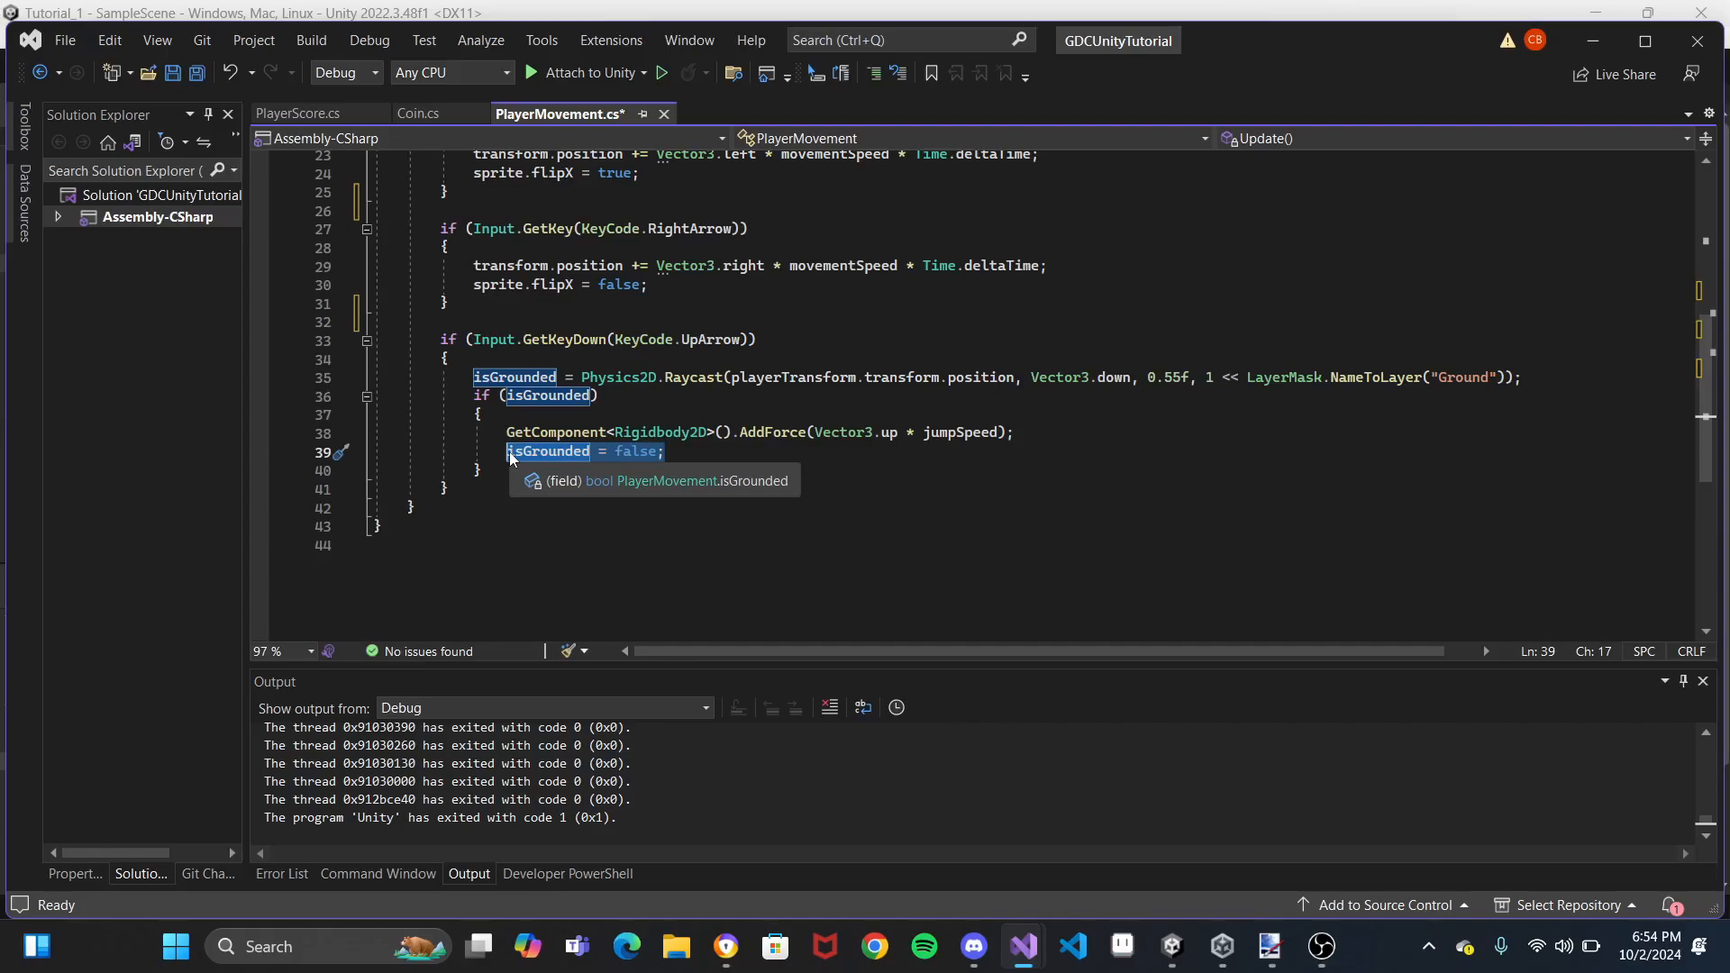
{"action": "left_click", "coordinate": [781, 456]}
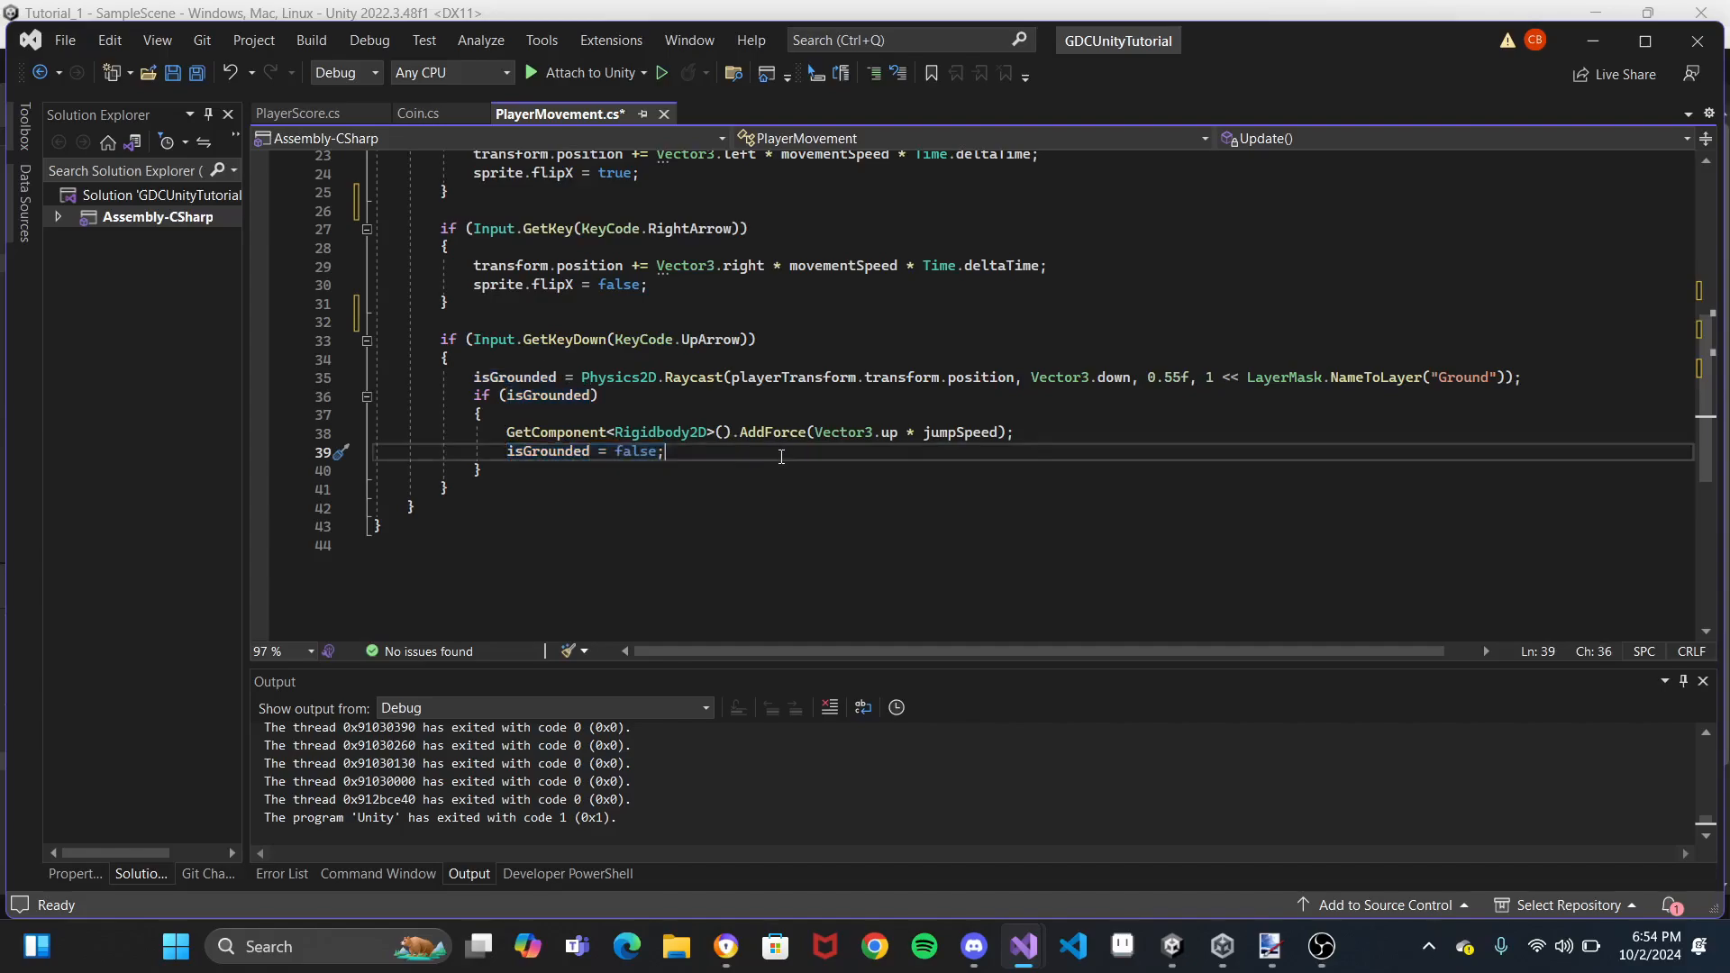
Review the Raycast's "Ground" layer mask argument, switch to Unity and open the Platform prefab from the Prefabs folder for editing
{"action": "left_click_drag", "start_coordinate": [1247, 378], "coordinate": [1478, 379]}
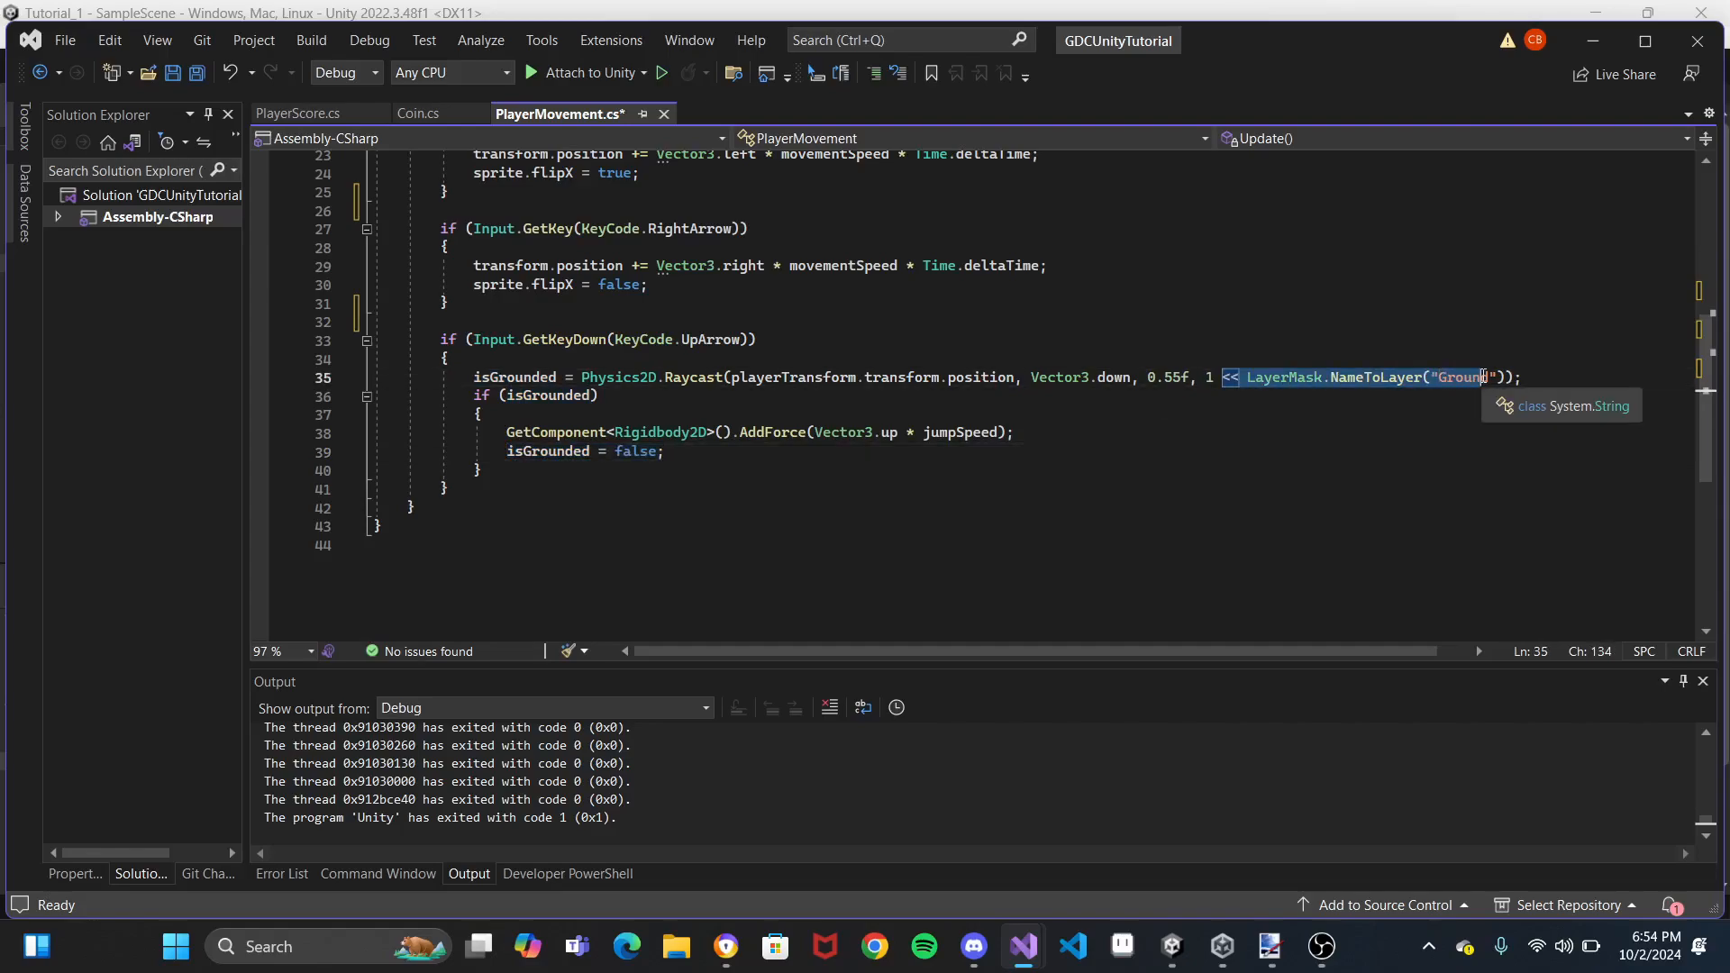
{"action": "left_click", "coordinate": [1599, 47]}
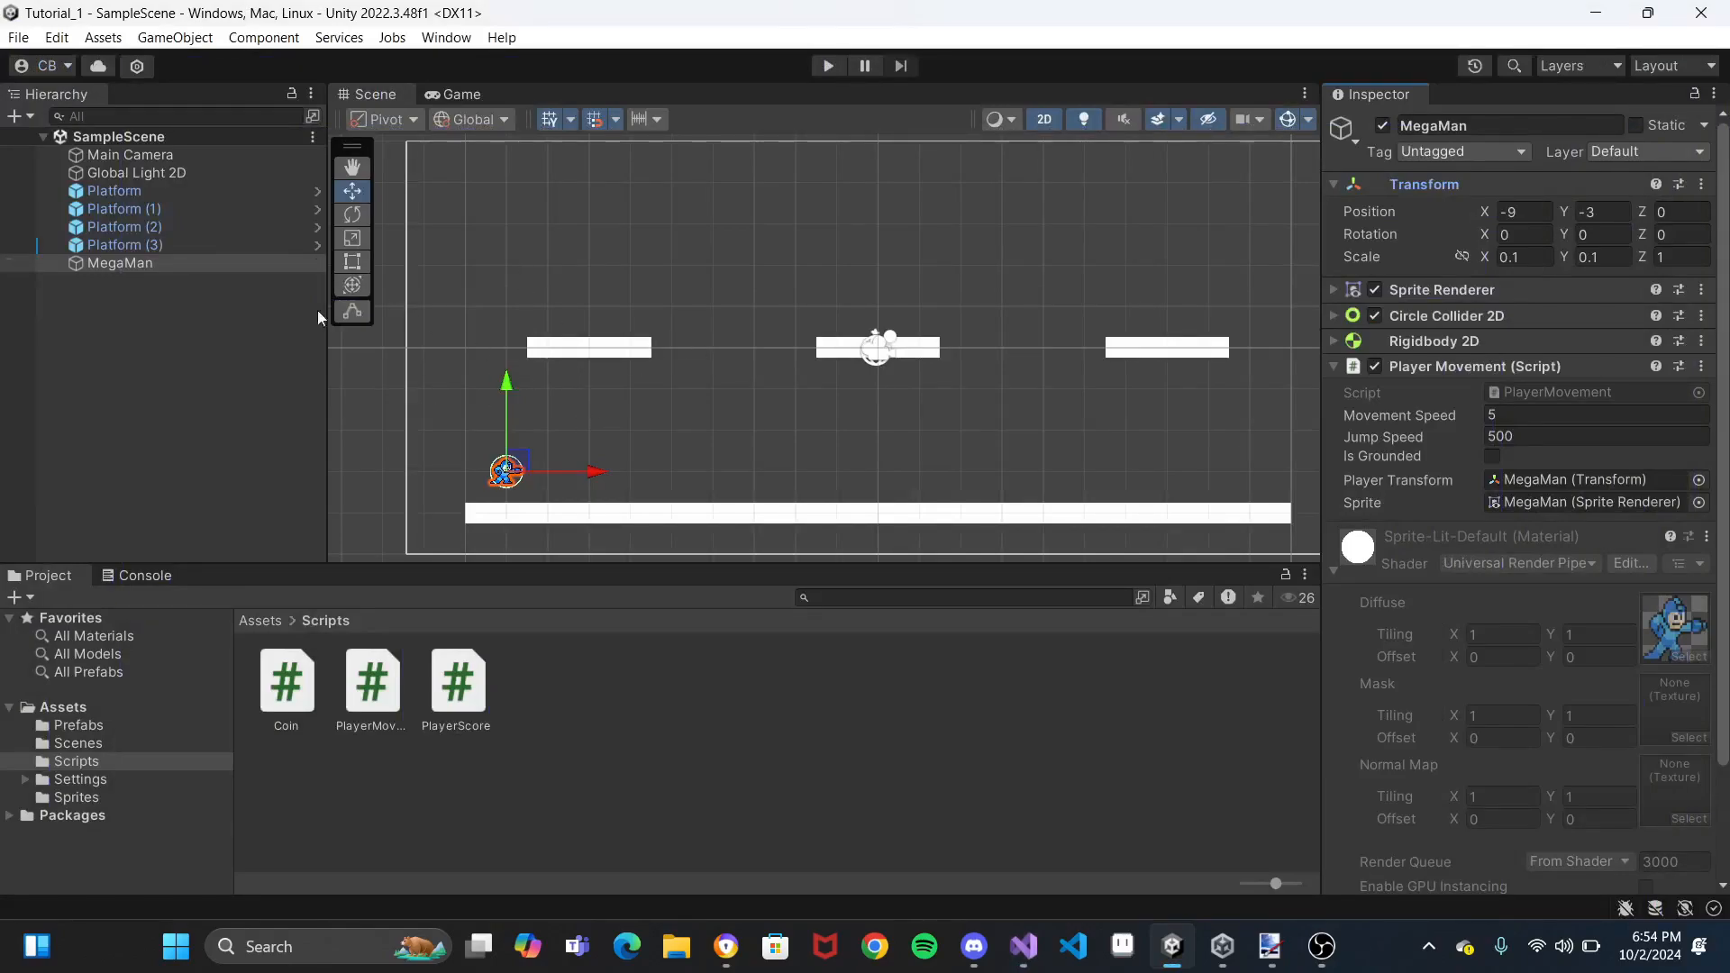
{"action": "left_click", "coordinate": [80, 726]}
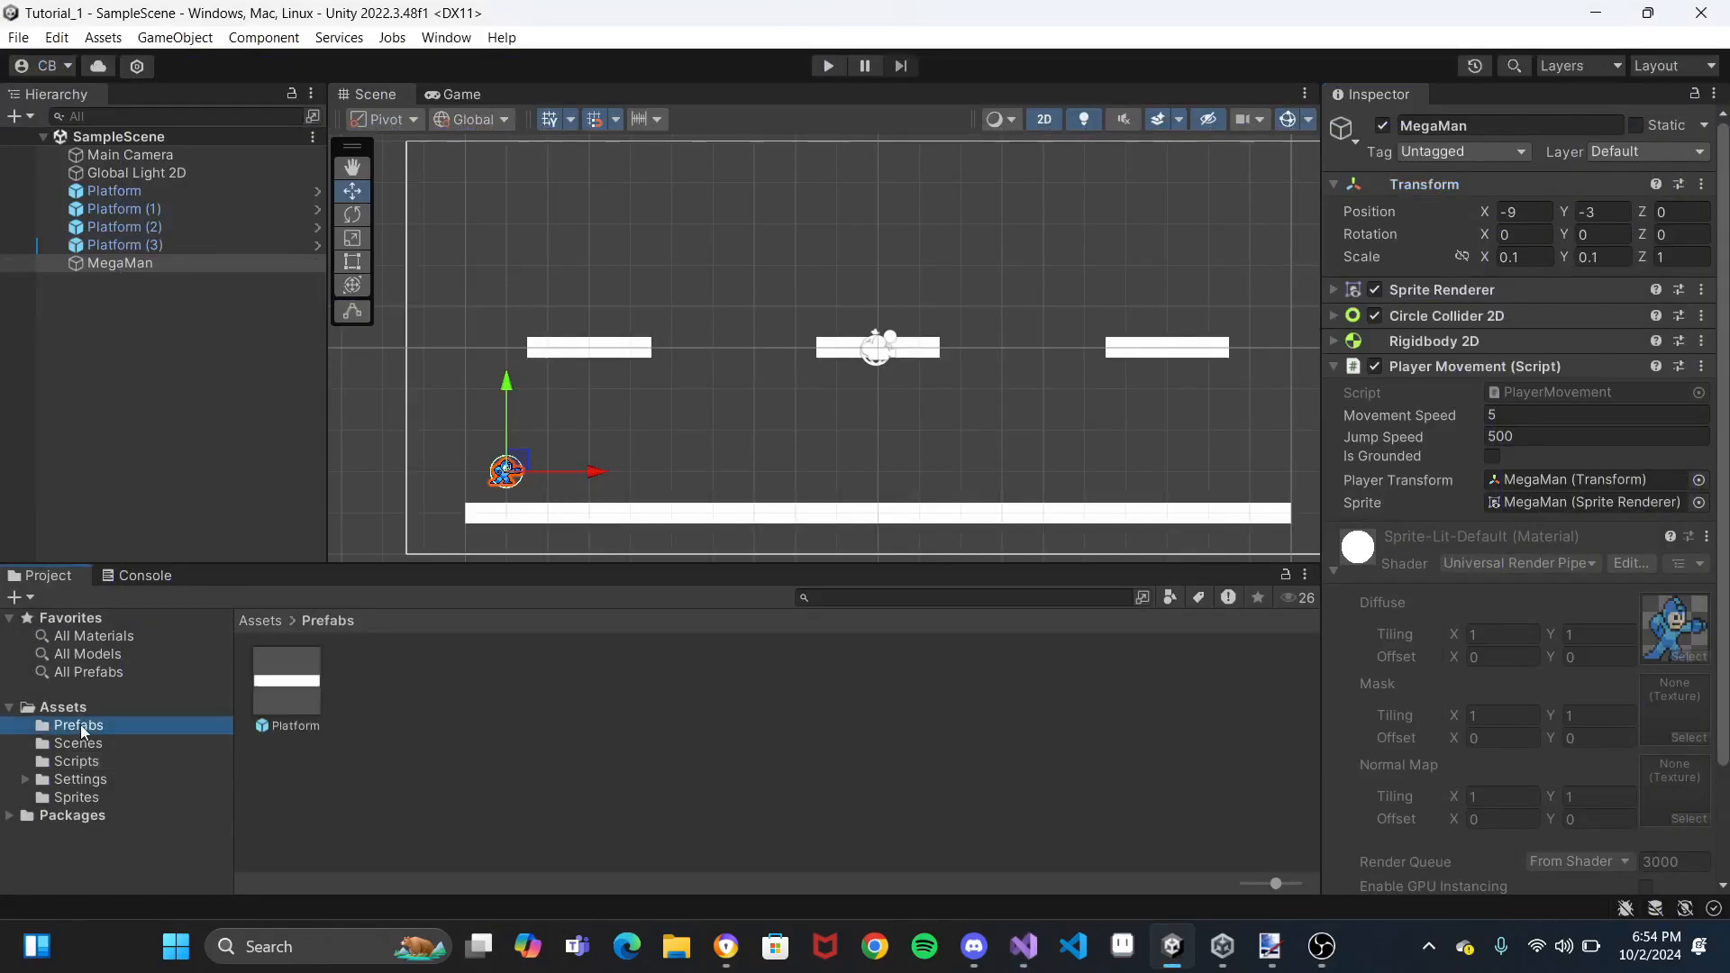
{"action": "double_click", "coordinate": [294, 695]}
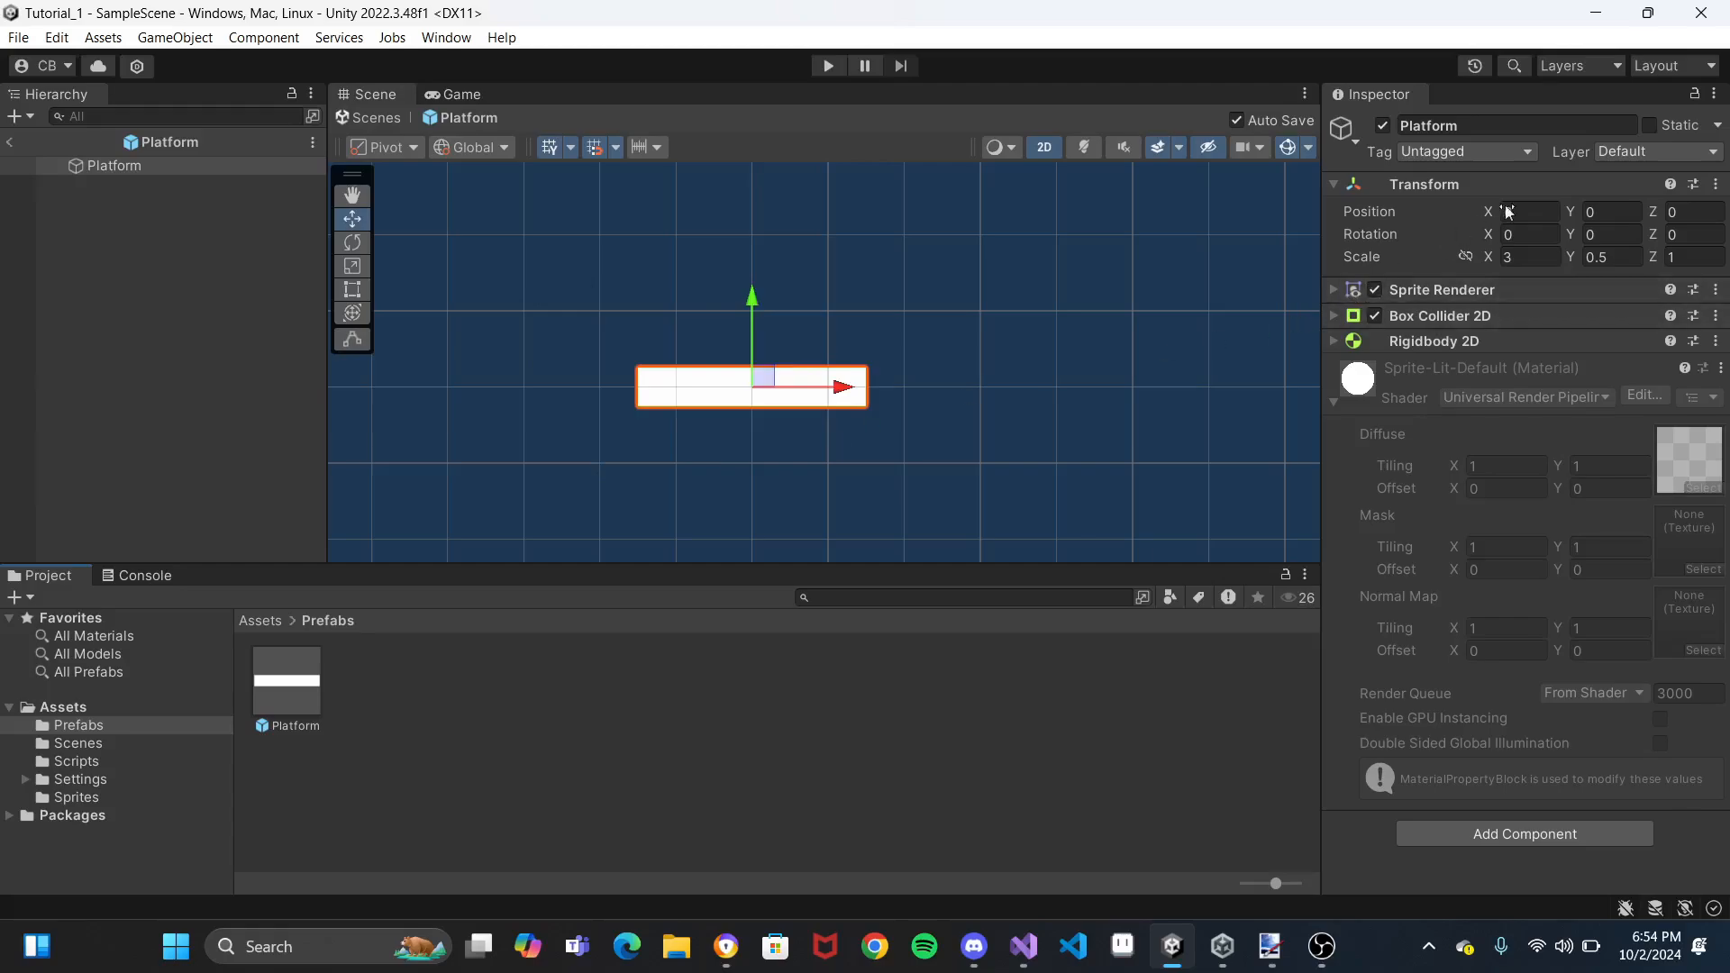
Add a layer named "Ground" as User Layer 6 and compare it with the layer name in the script's Raycast call
{"action": "left_click", "coordinate": [1639, 154]}
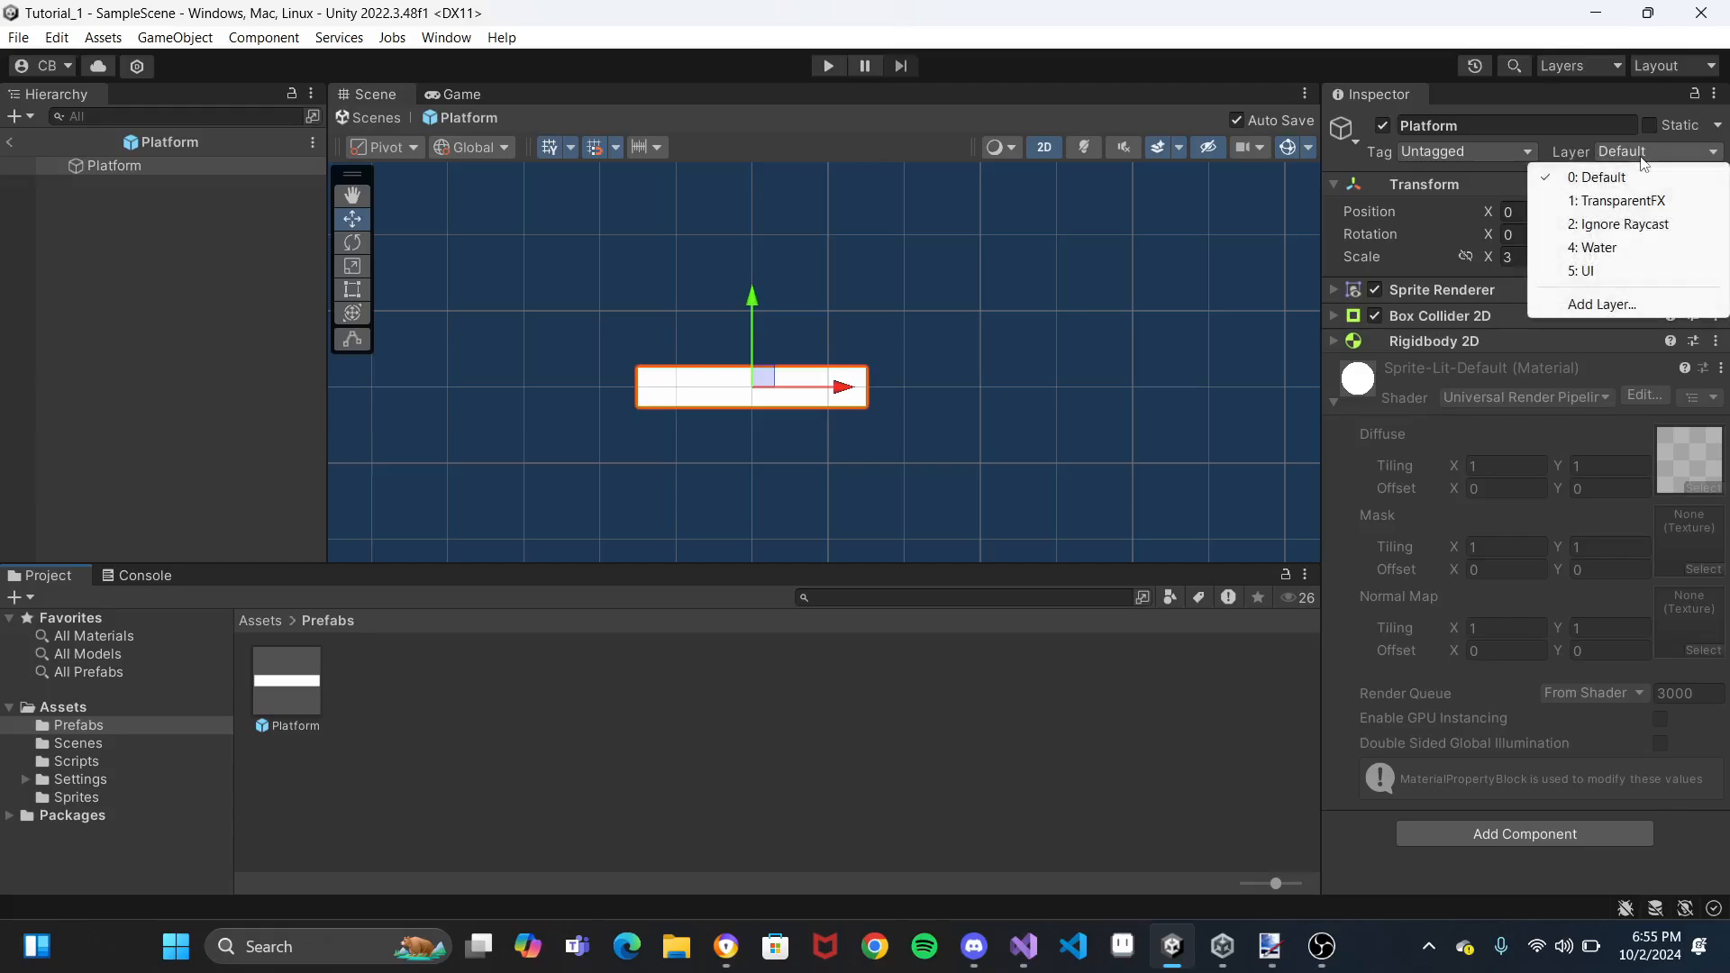
{"action": "left_click", "coordinate": [1602, 307]}
{"action": "left_click", "coordinate": [1547, 394]}
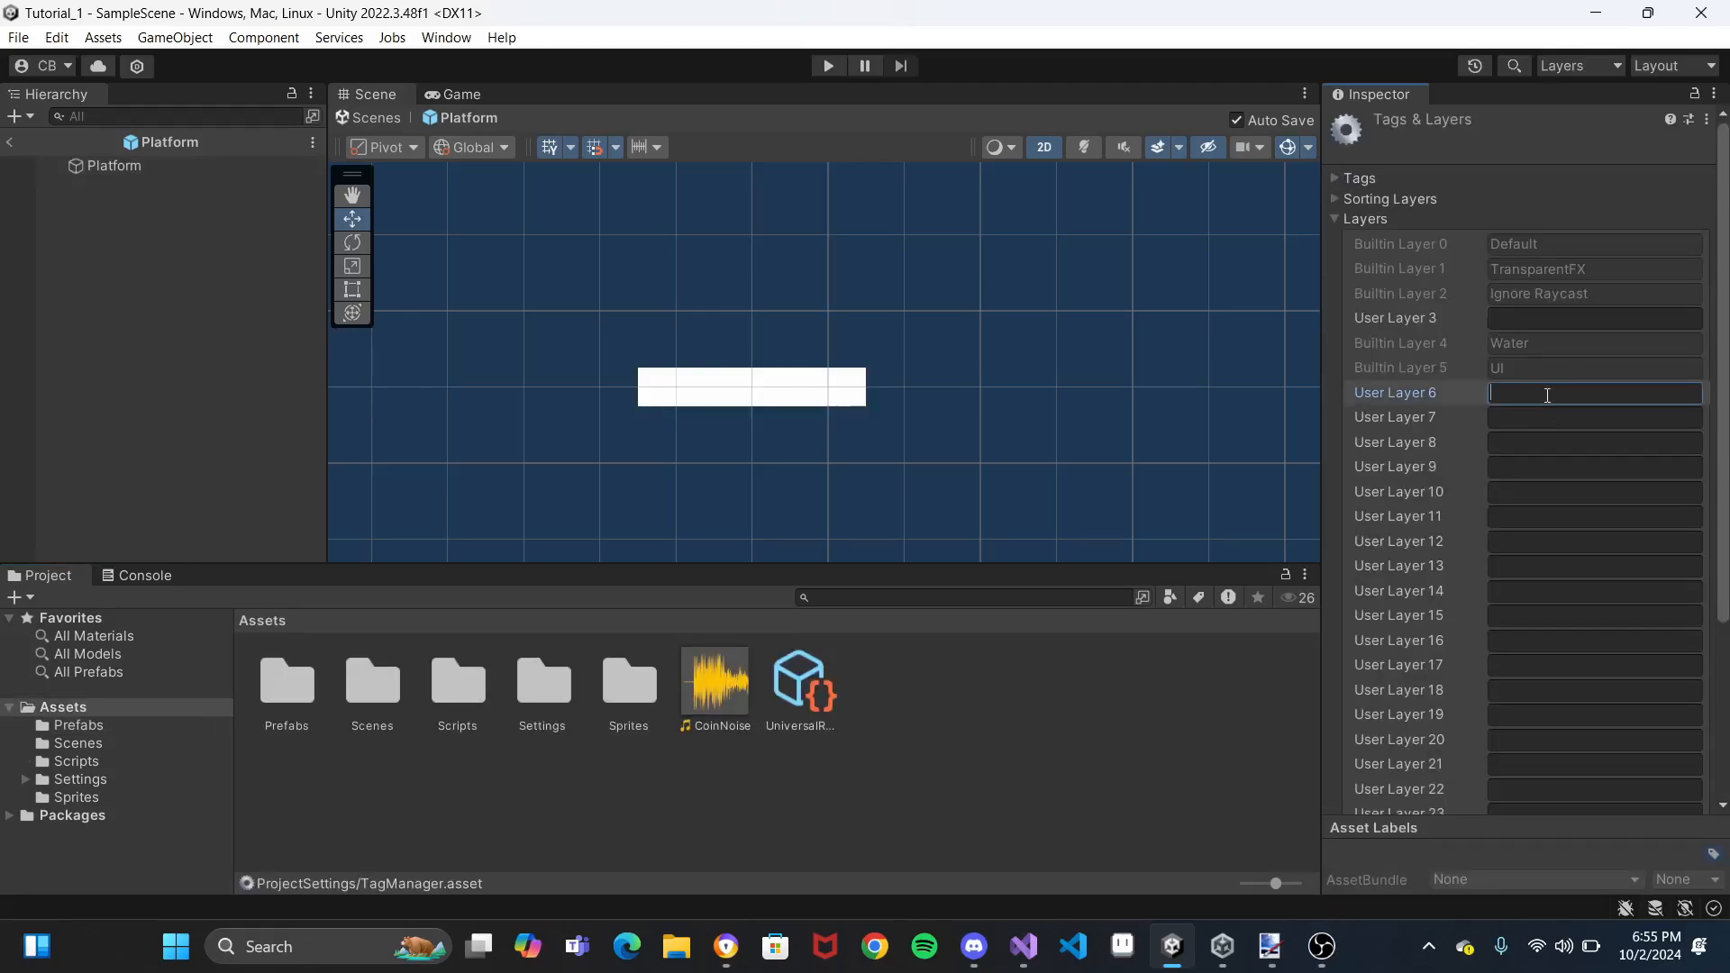
{"action": "type", "text": "Ground"}
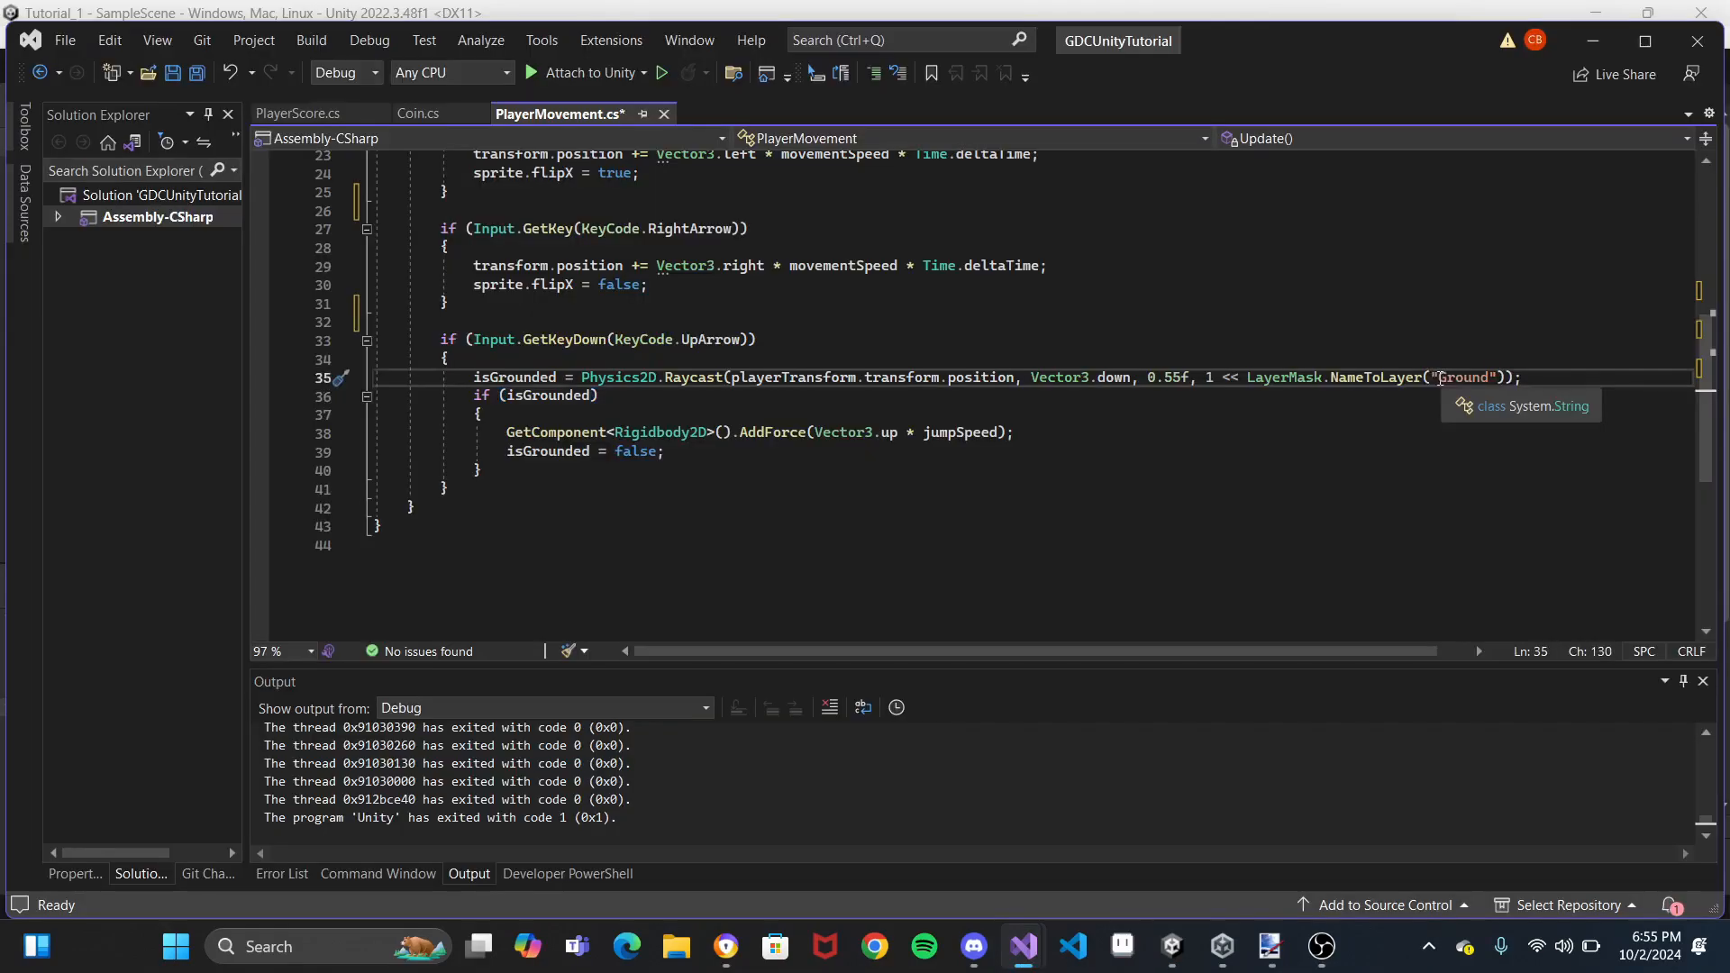
{"action": "left_click_drag", "start_coordinate": [1431, 378], "coordinate": [1501, 377]}
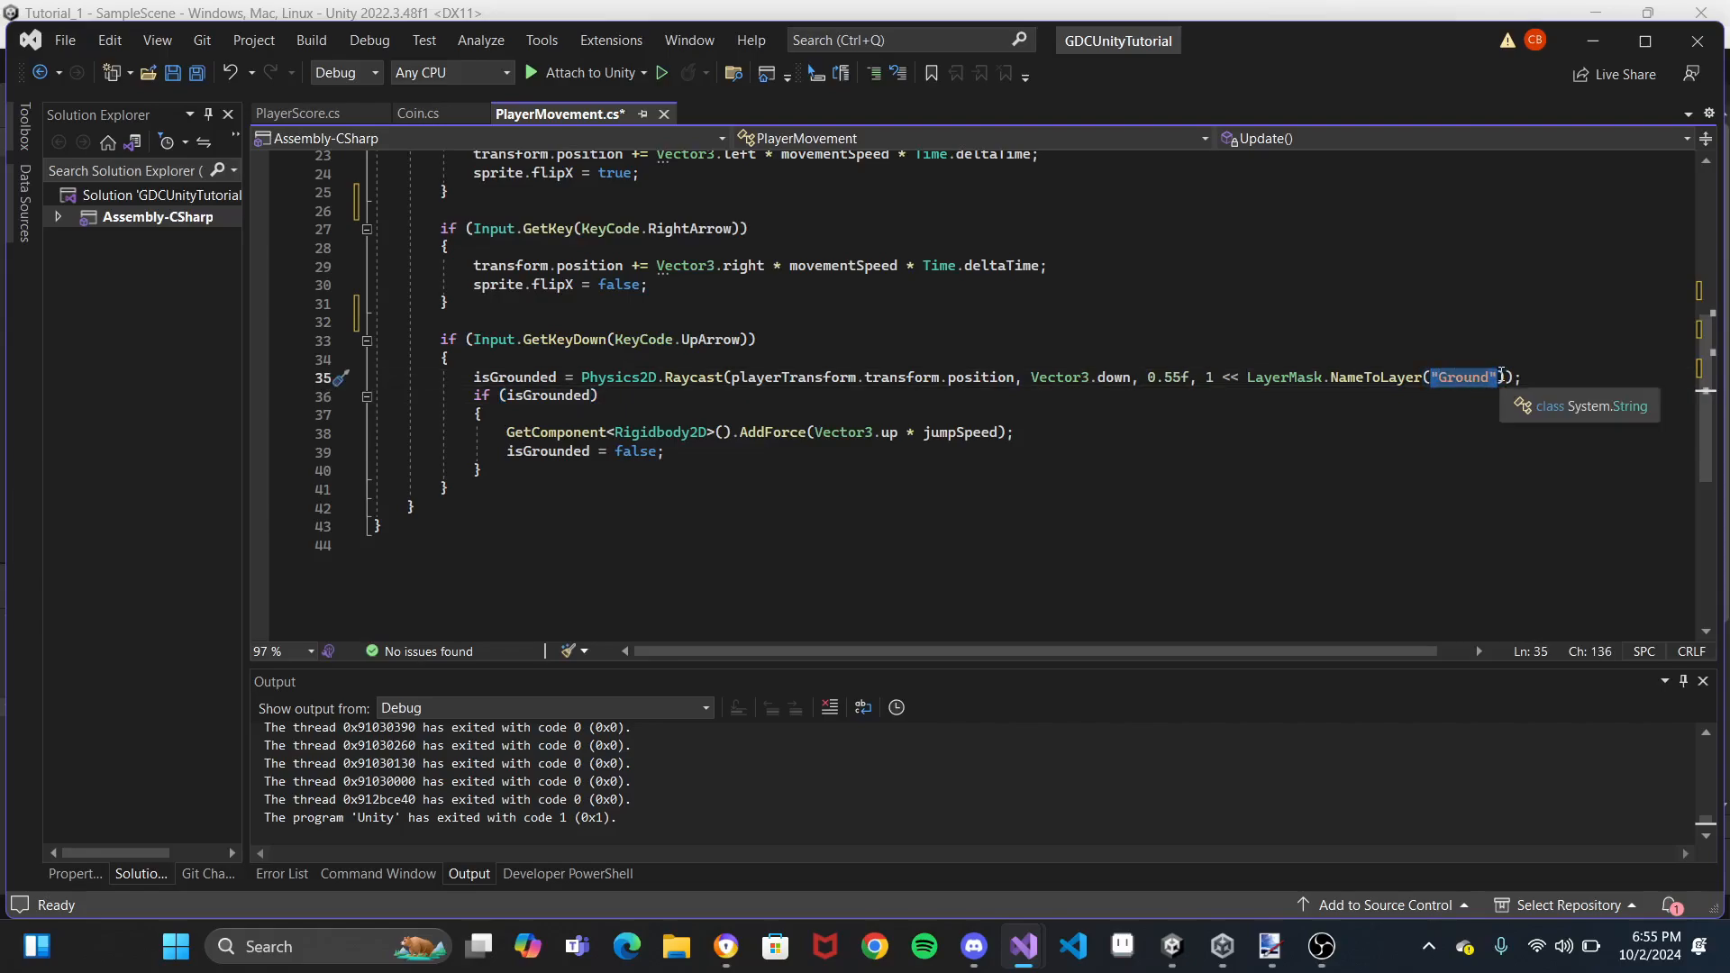
{"action": "left_click", "coordinate": [1418, 417]}
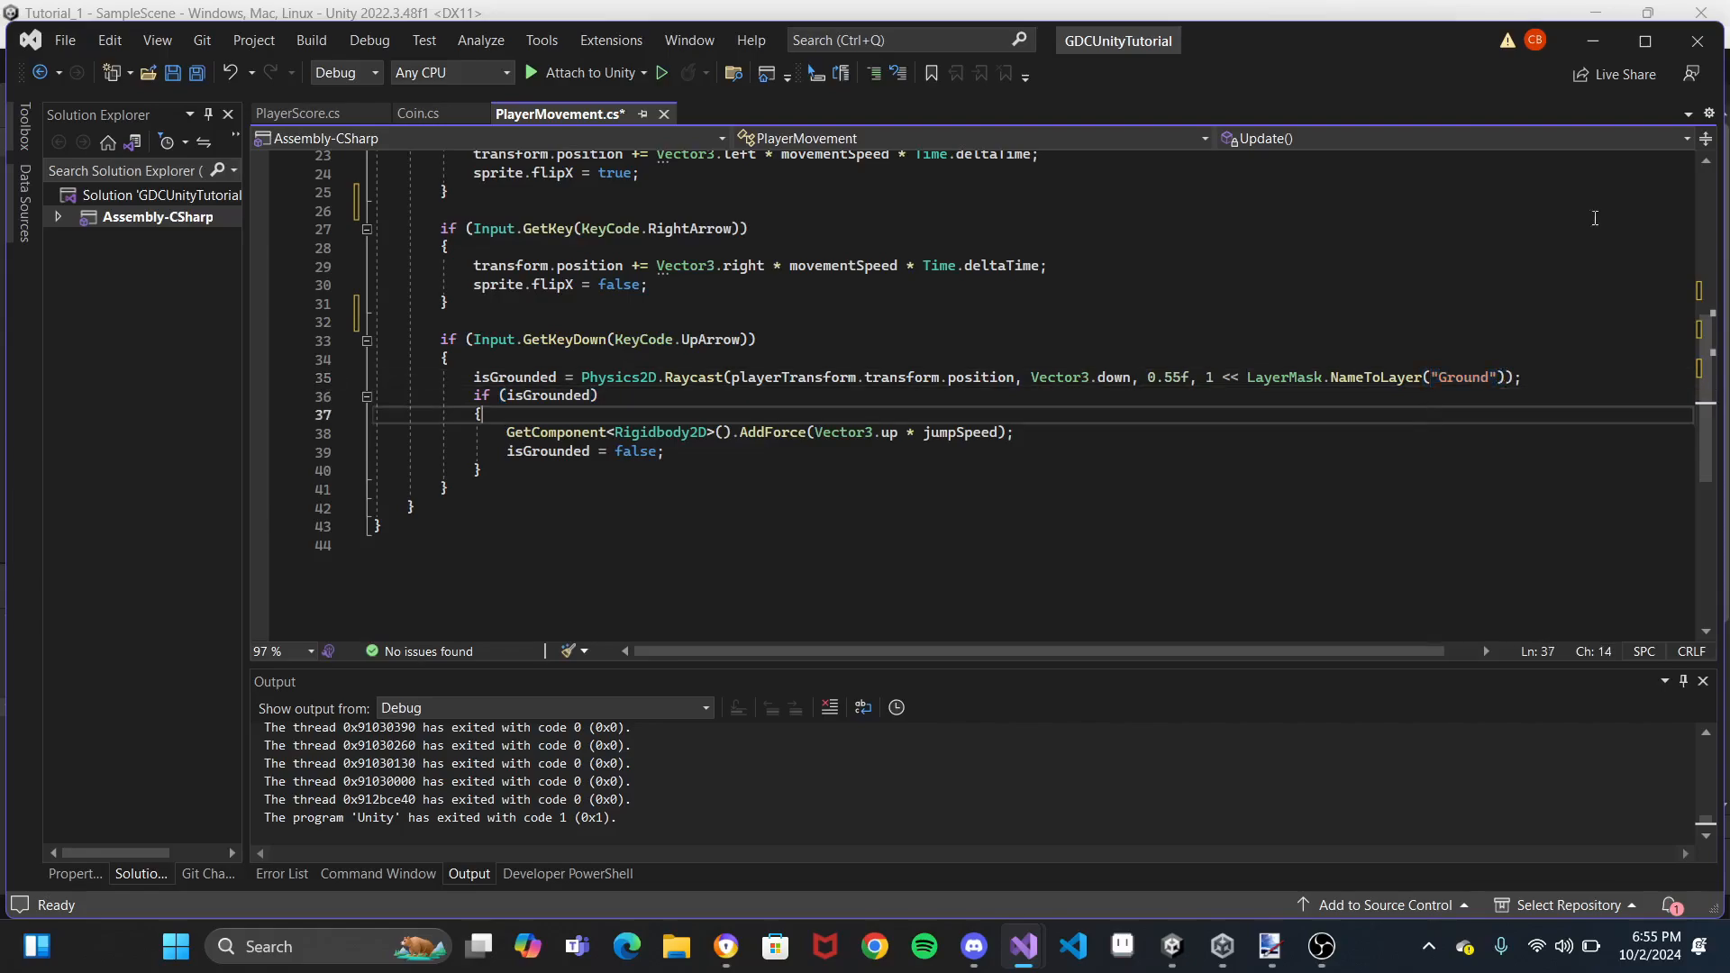
{"action": "left_click", "coordinate": [1591, 38]}
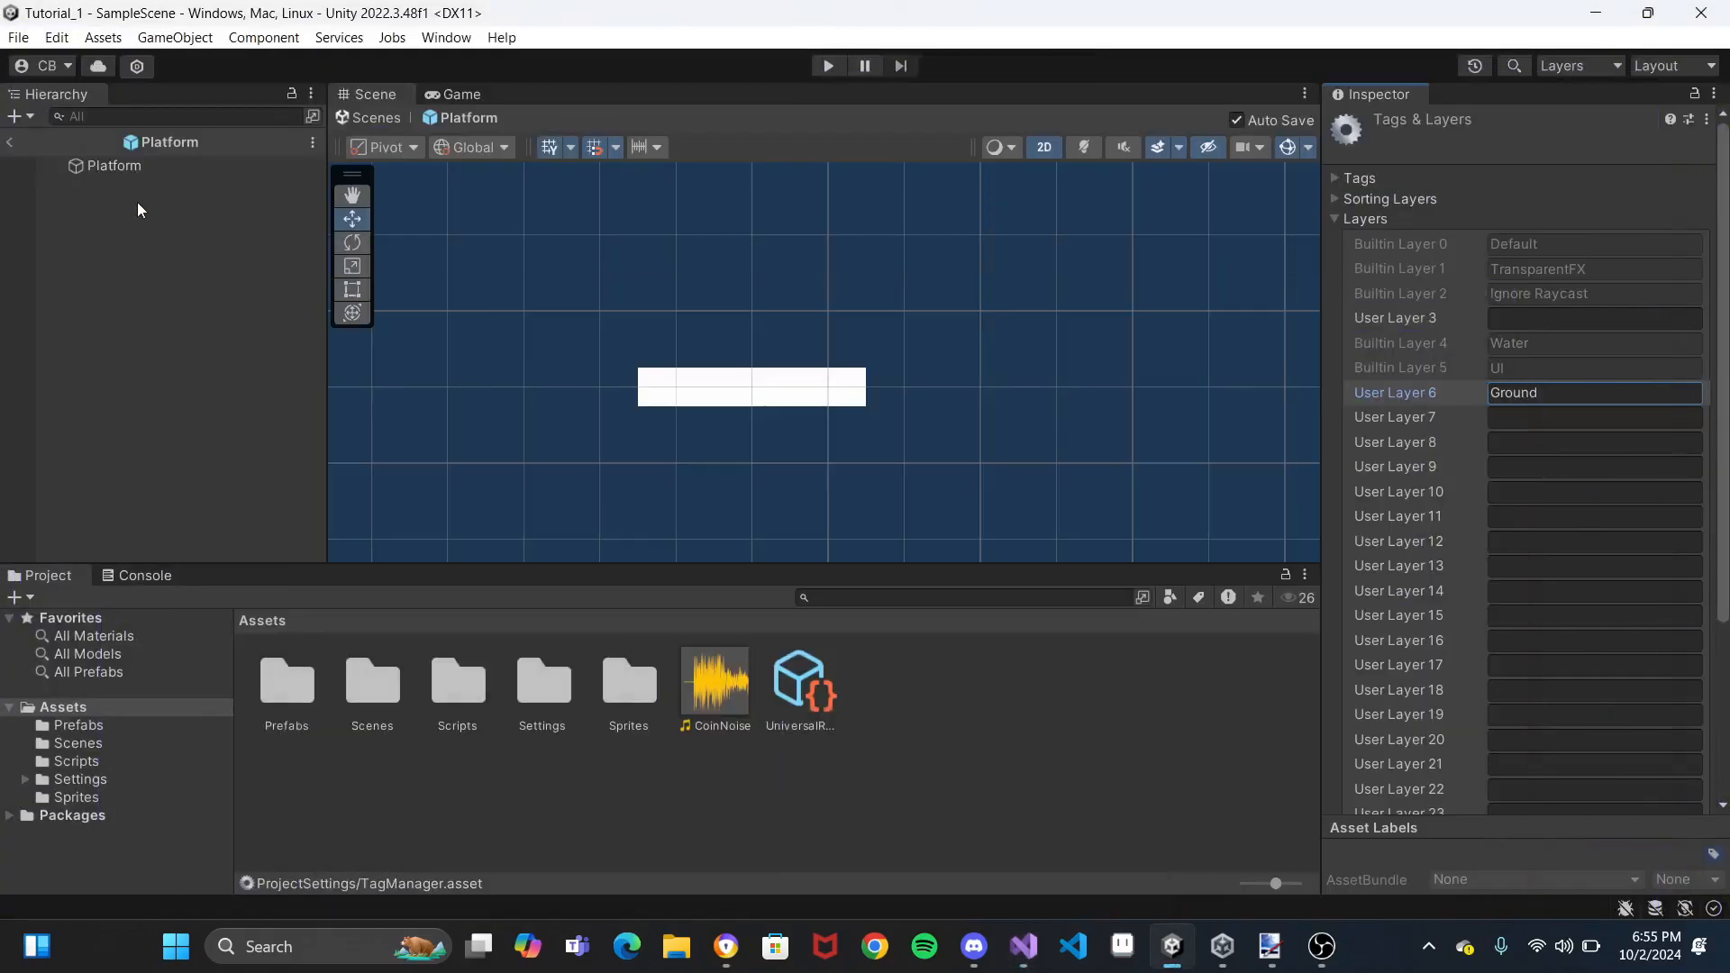
Assign the Ground layer to the Platform prefab and return from prefab editing to SampleScene
{"action": "left_click", "coordinate": [123, 170]}
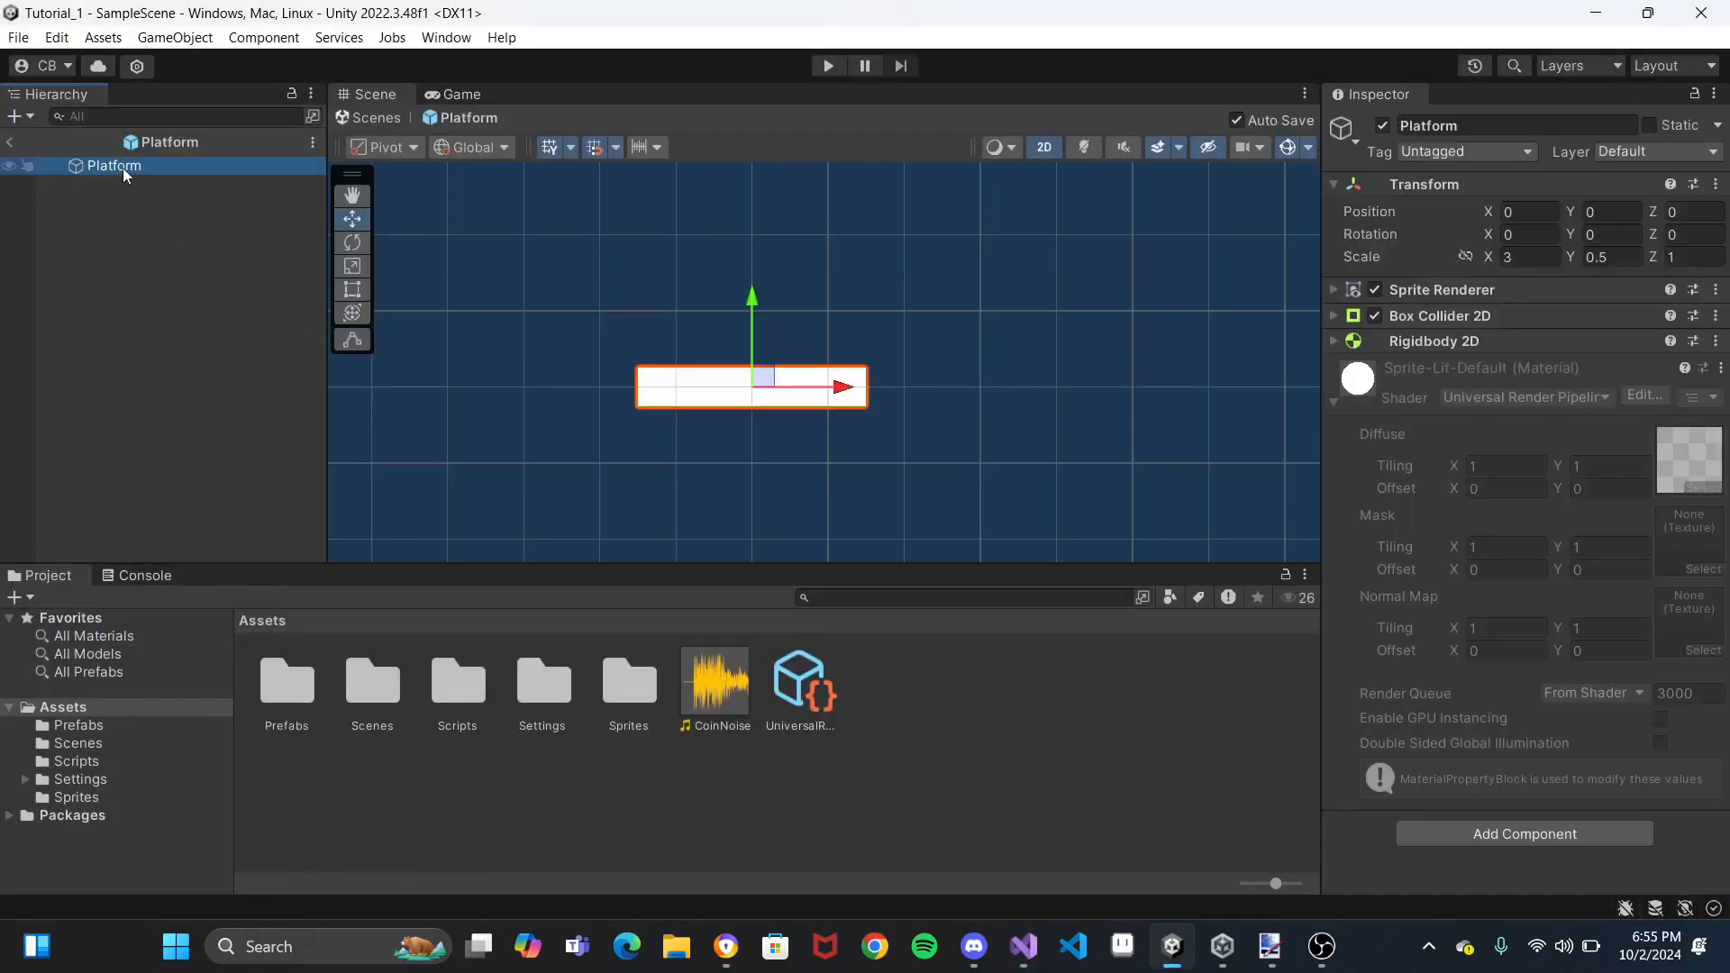
{"action": "left_click", "coordinate": [1692, 152]}
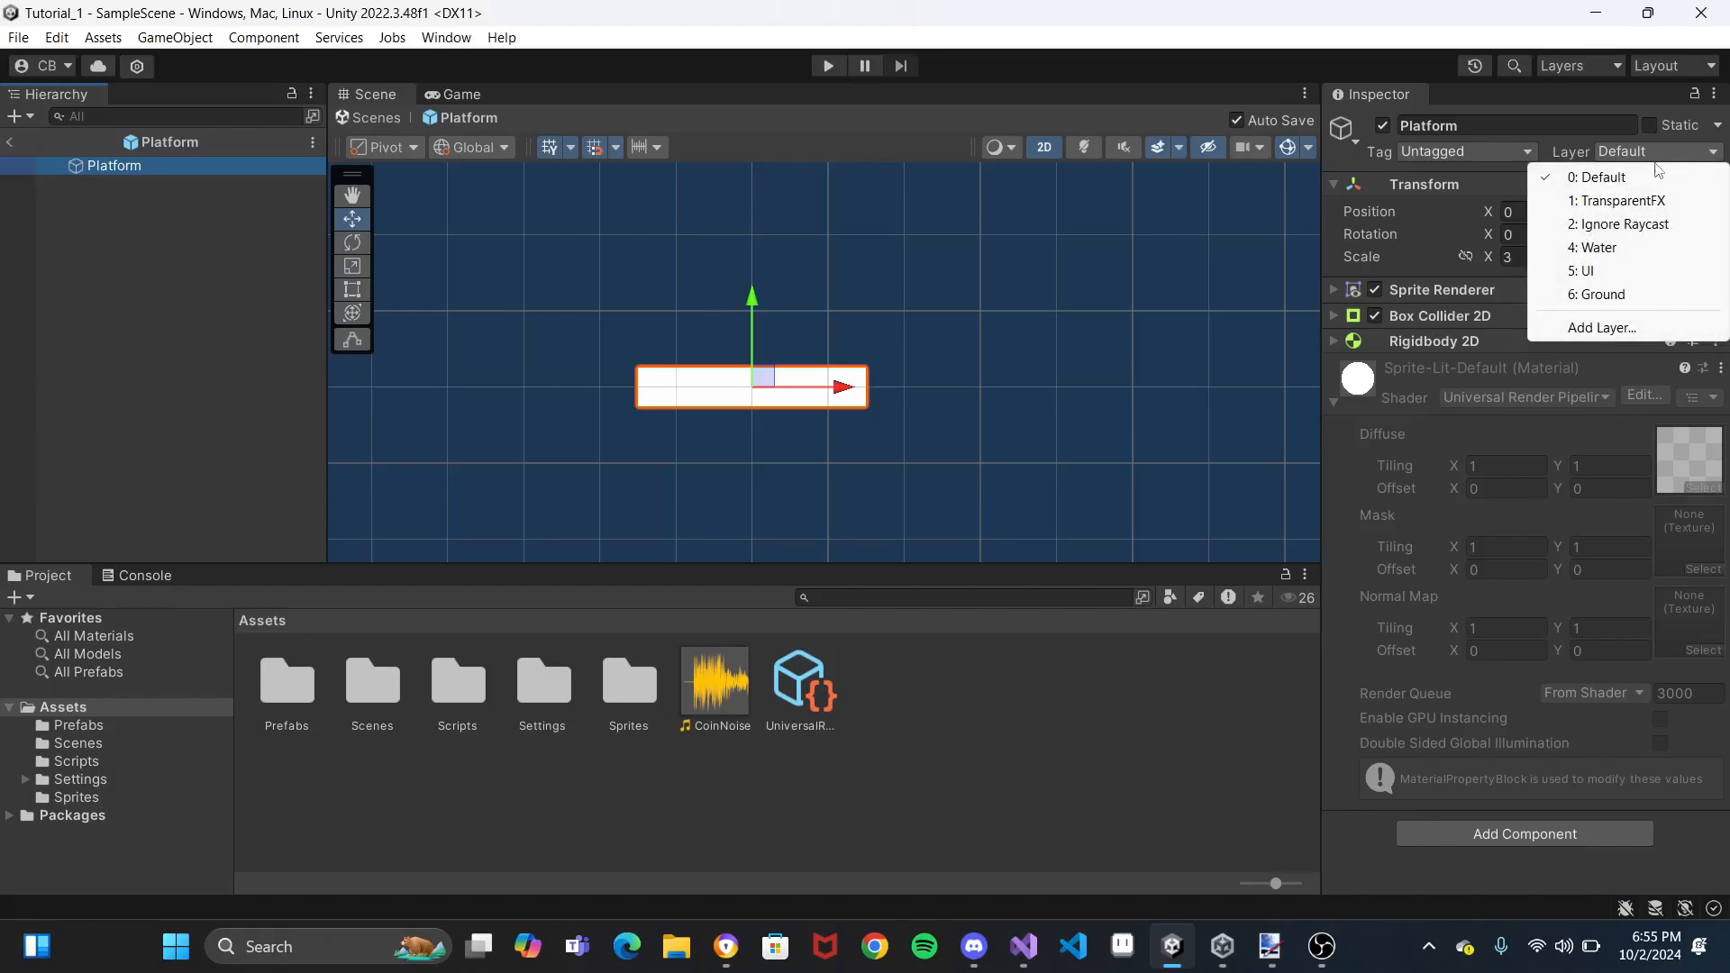
{"action": "left_click", "coordinate": [1586, 297]}
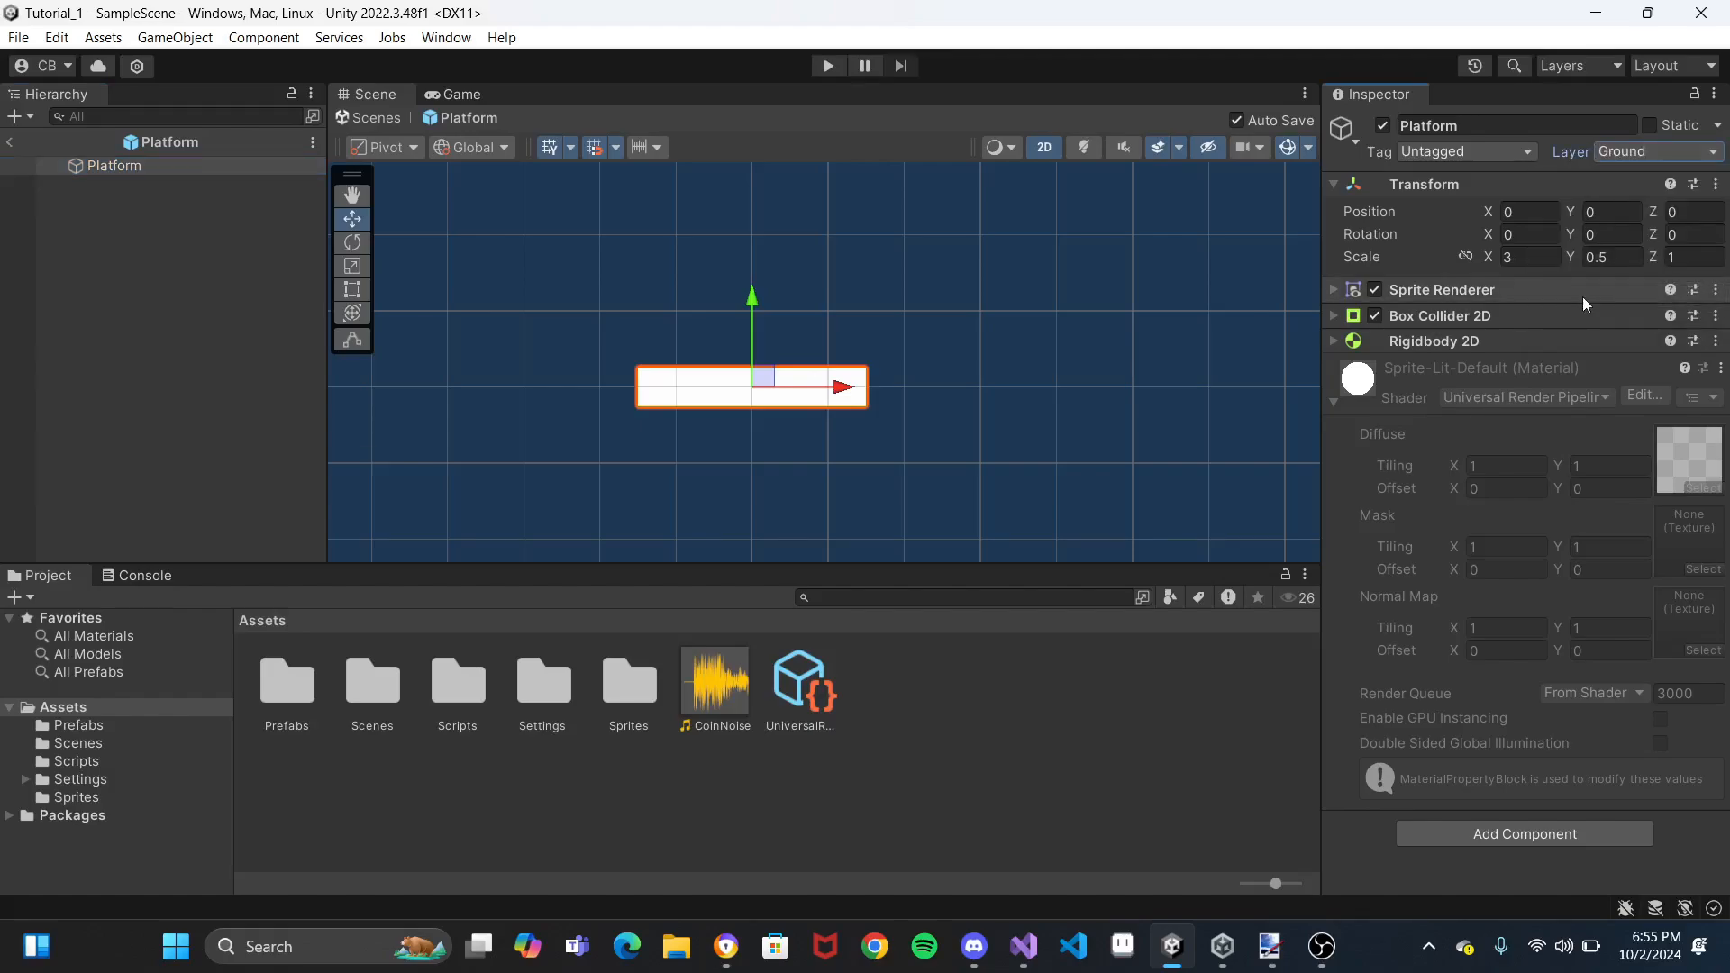
{"action": "left_click", "coordinate": [9, 143]}
Play-test the scene by moving MegaMan both ways and jumping around the platforms, and stop play mode
{"action": "left_click", "coordinate": [828, 65]}
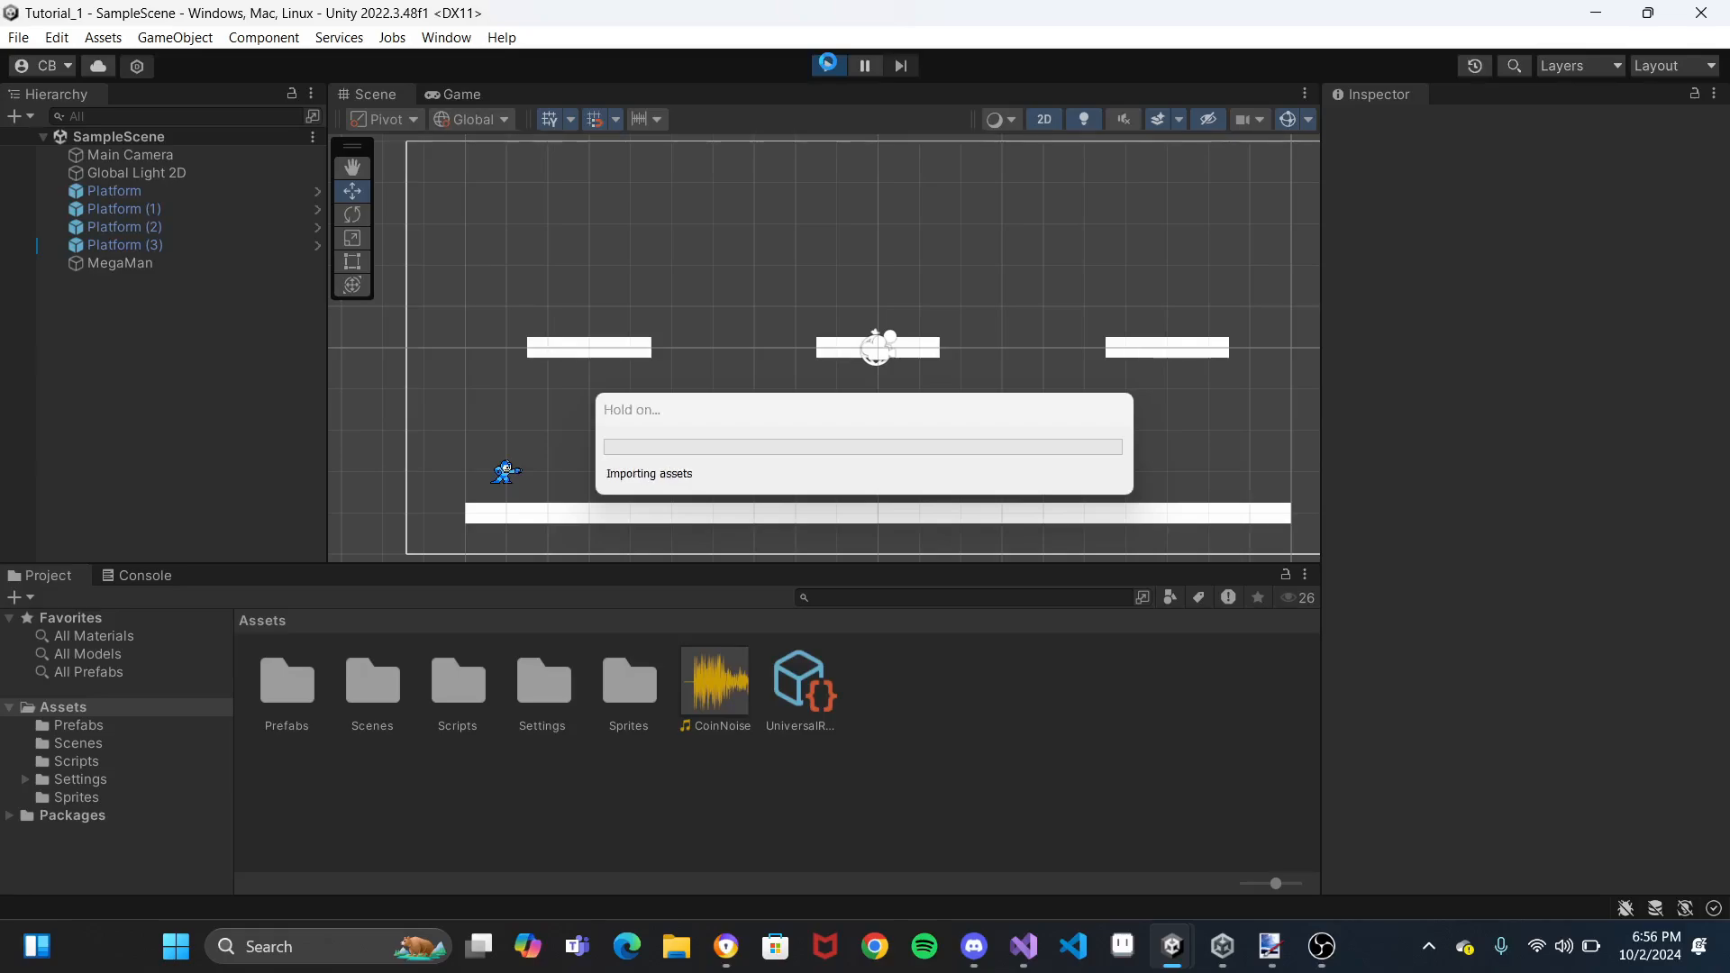
{"action": "key", "text": "d"}
{"action": "key", "text": "space"}
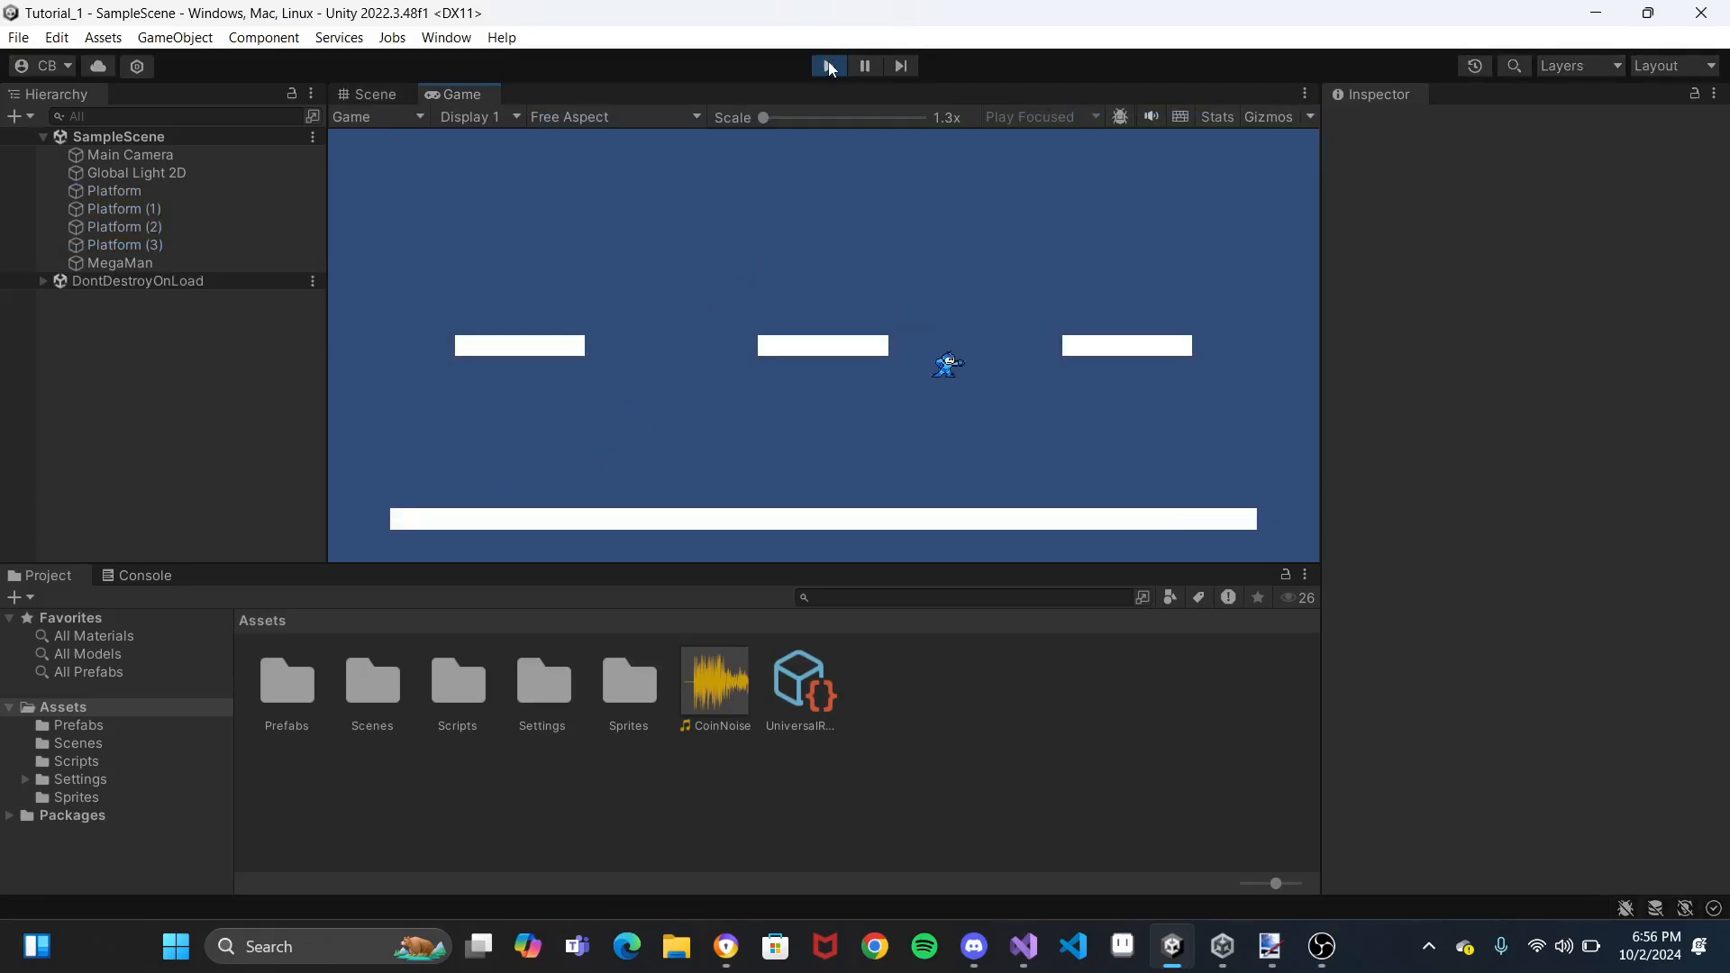
{"action": "key", "text": "a"}
{"action": "key", "text": "space"}
{"action": "left_click", "coordinate": [830, 65]}
{"action": "key", "text": "d"}
{"action": "key", "text": "space"}
{"action": "key", "text": "d"}
{"action": "key", "text": "a"}
{"action": "key", "text": "space"}
{"action": "key", "text": "d"}
{"action": "key", "text": "a"}
{"action": "key", "text": "a"}
{"action": "left_click", "coordinate": [831, 69]}
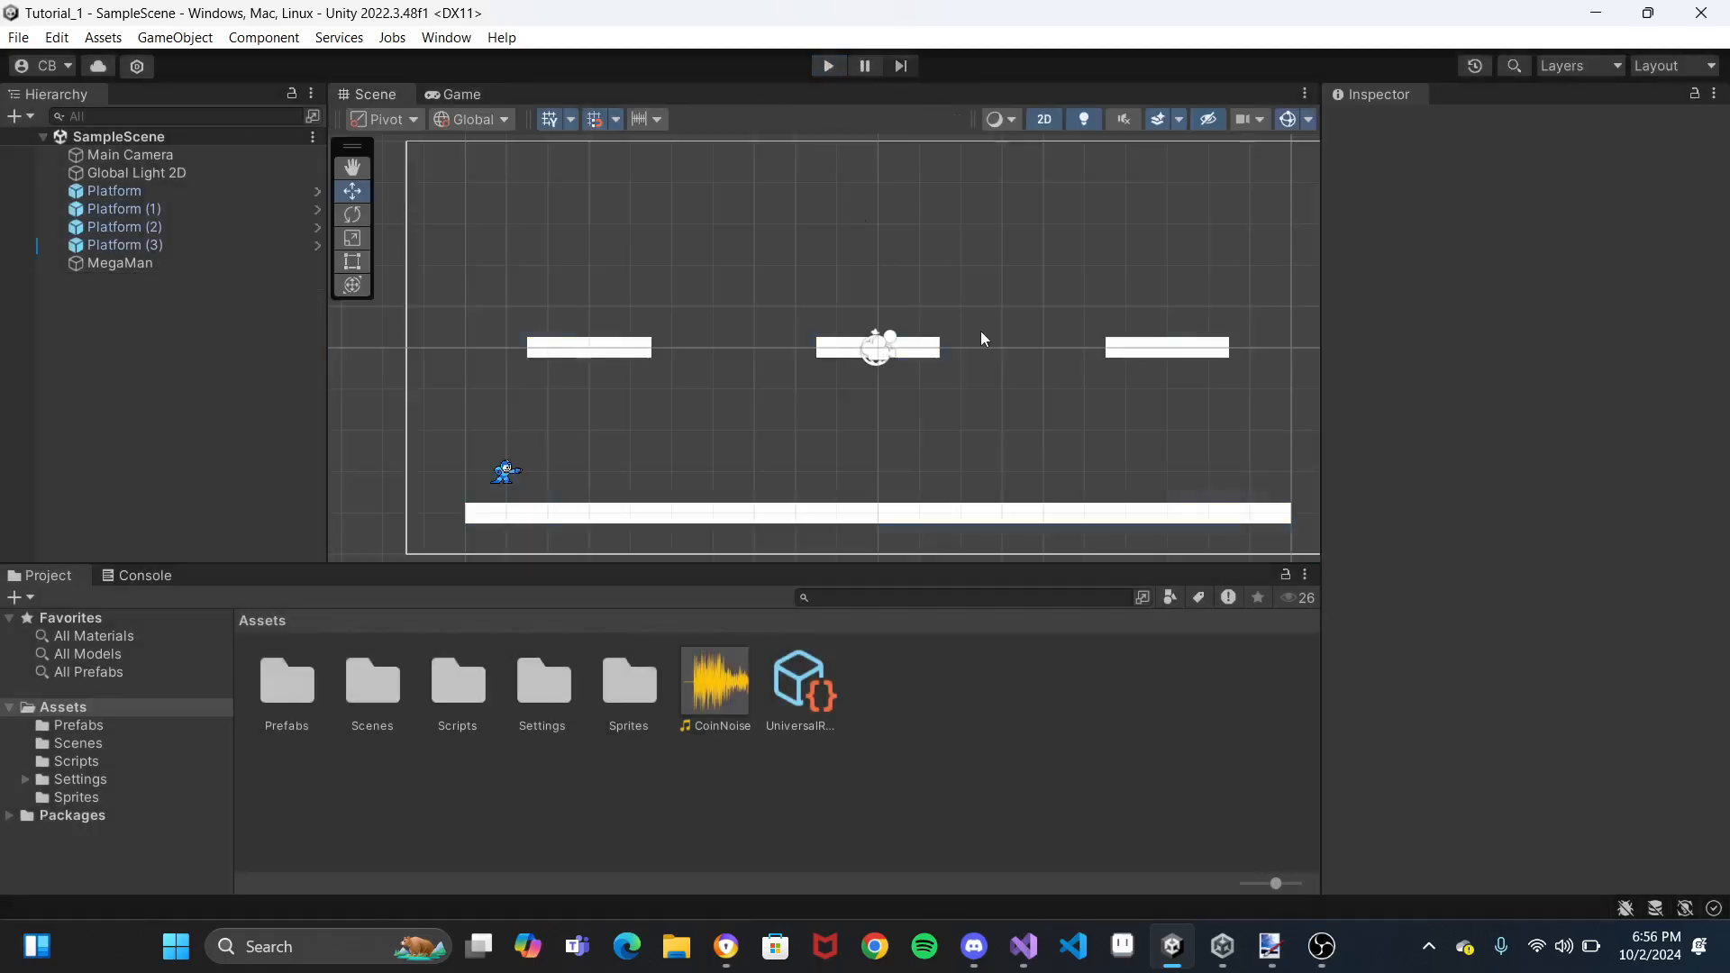
Freeze the Z rotation in the constraints of MegaMan's Rigidbody 2D
{"action": "left_click", "coordinate": [134, 264]}
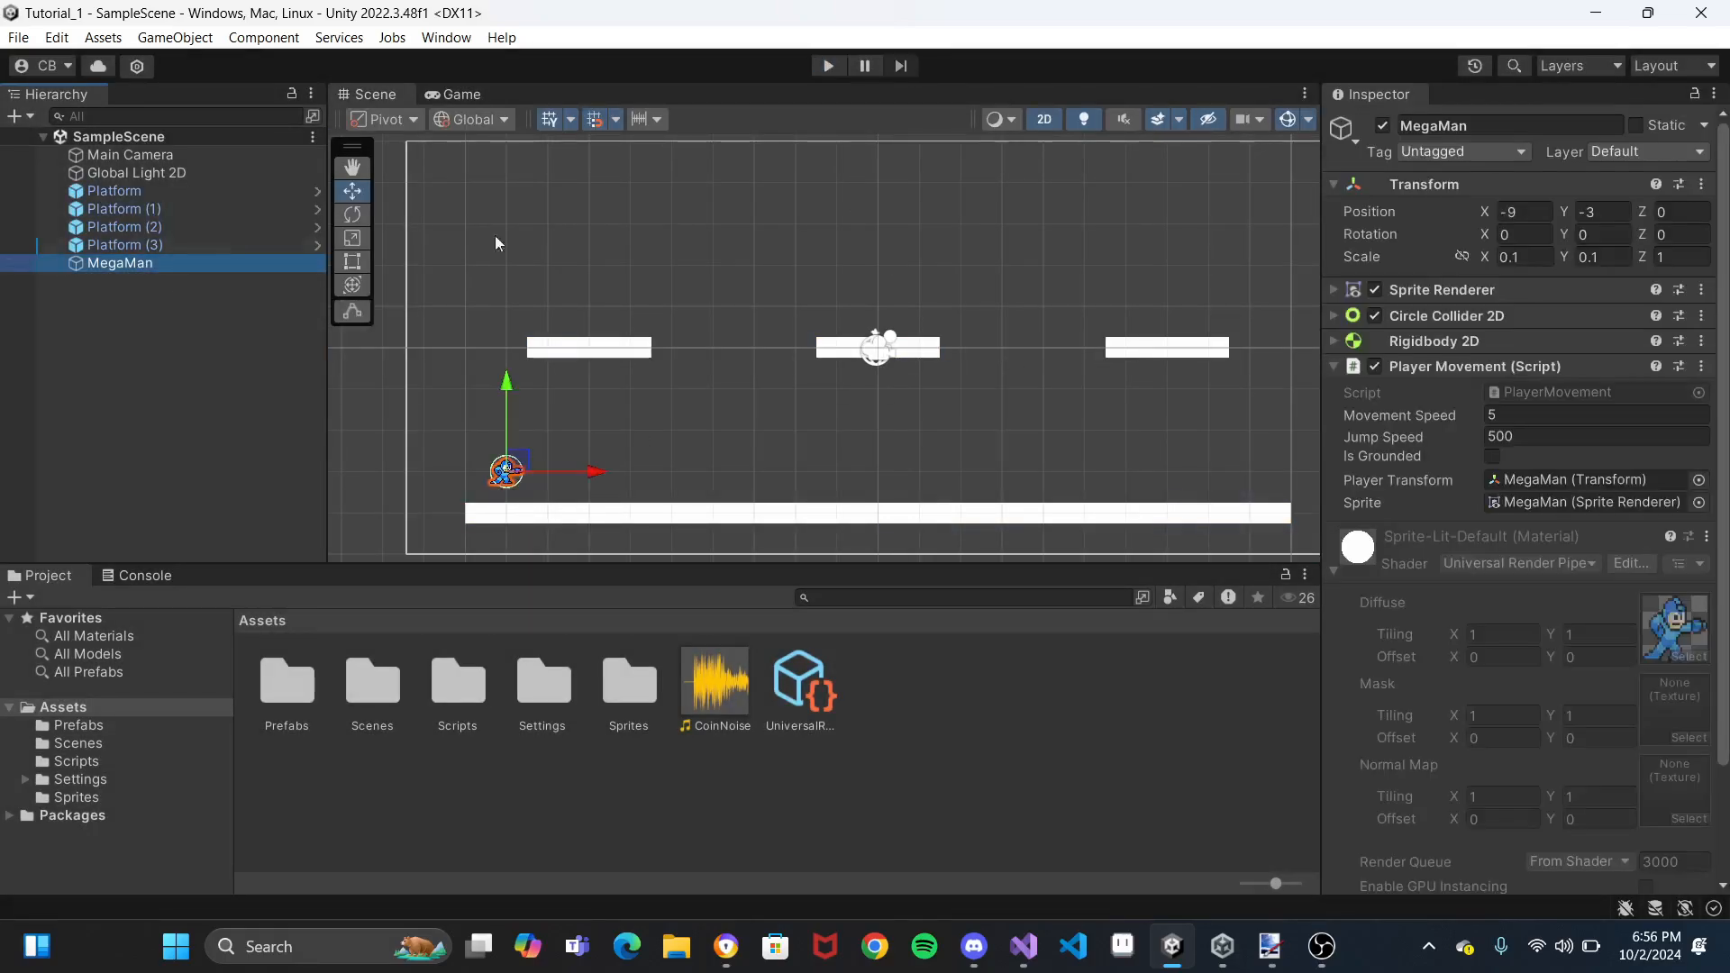
{"action": "left_click", "coordinate": [1331, 364]}
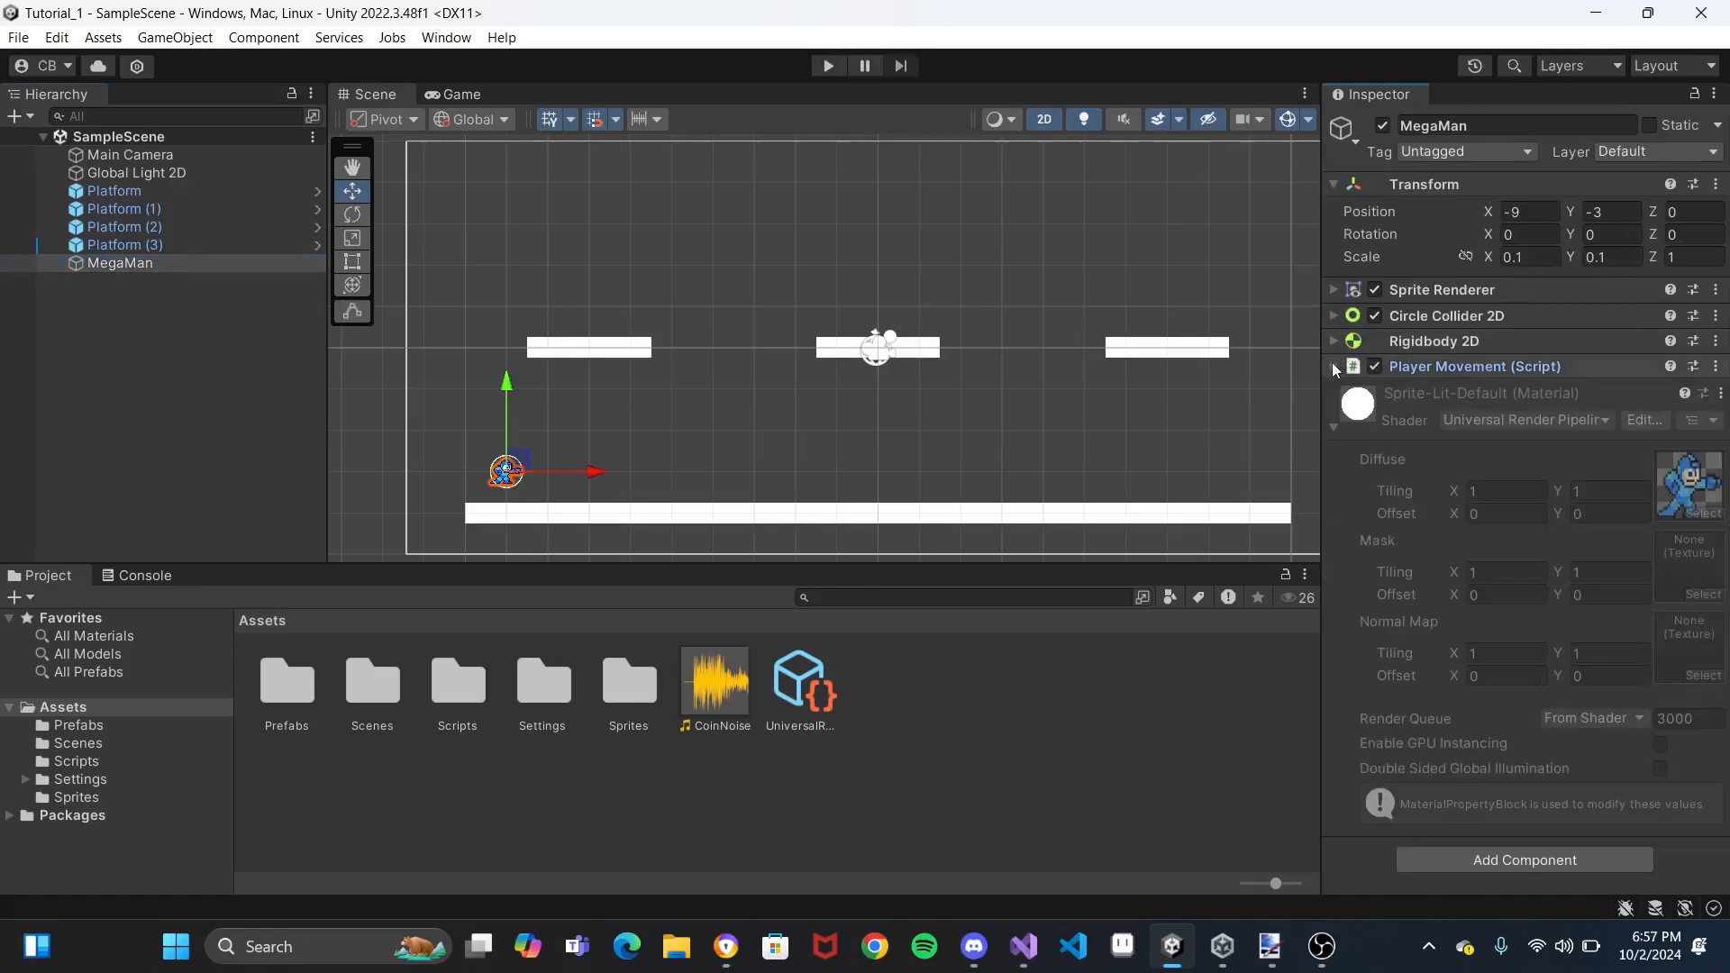
{"action": "left_click", "coordinate": [1331, 343]}
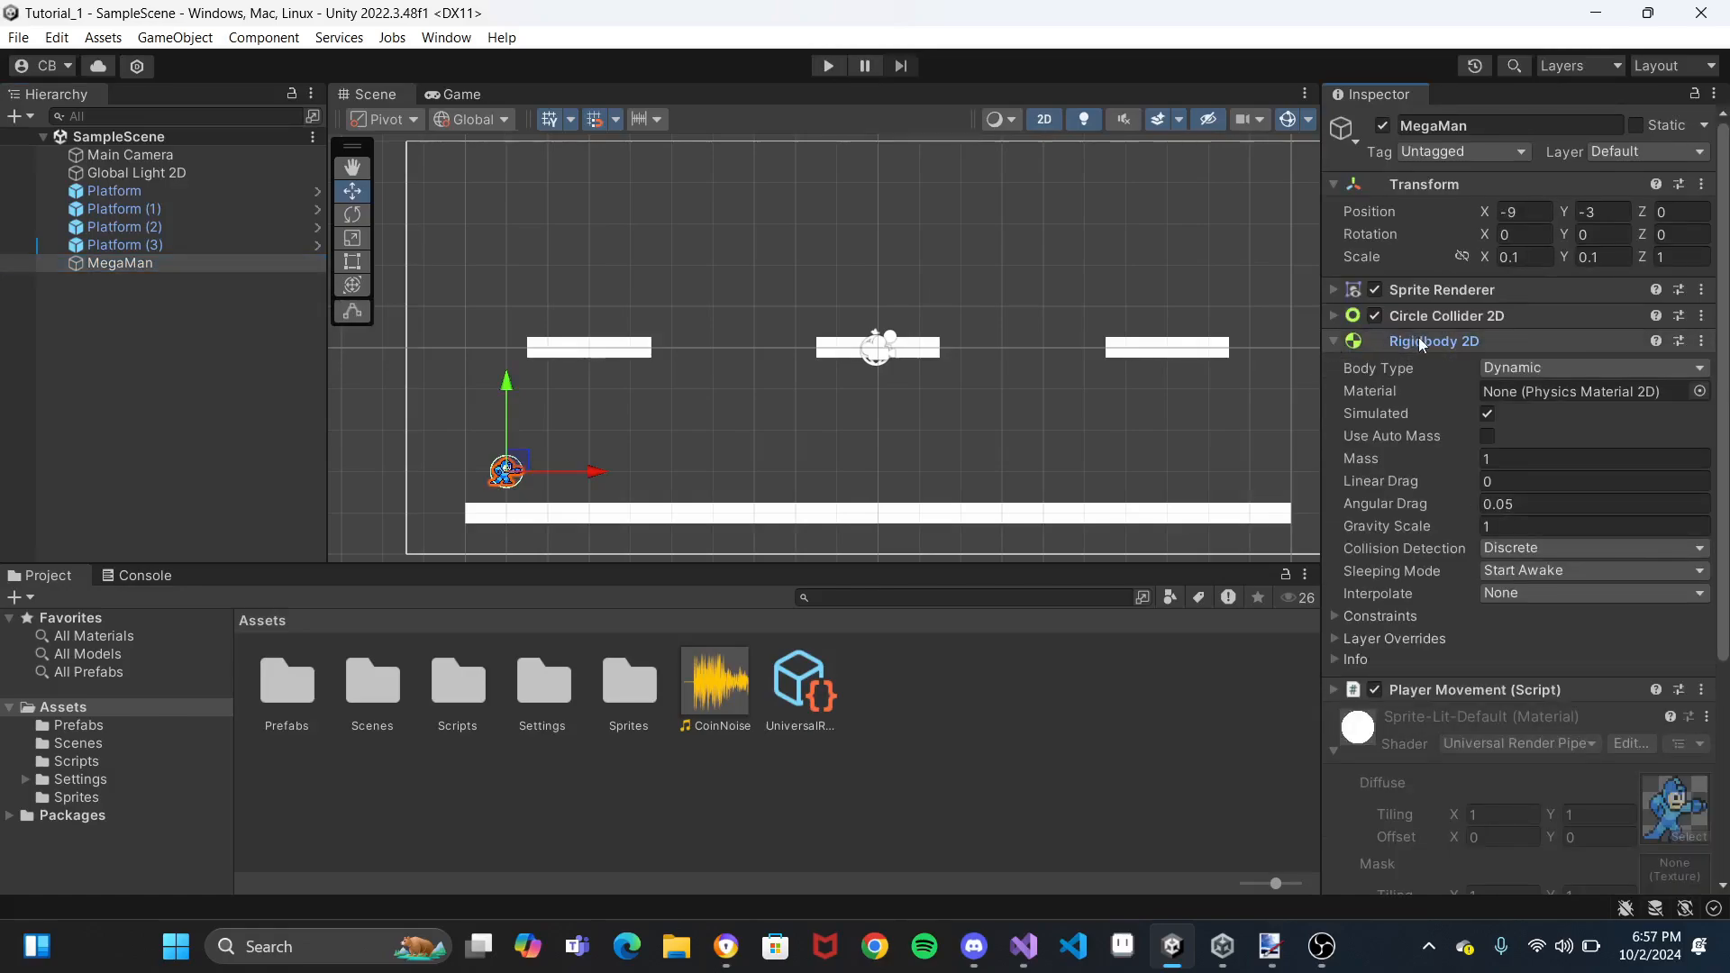
{"action": "scroll", "coordinate": [1402, 481], "scroll_direction": "down", "scroll_amount": 3}
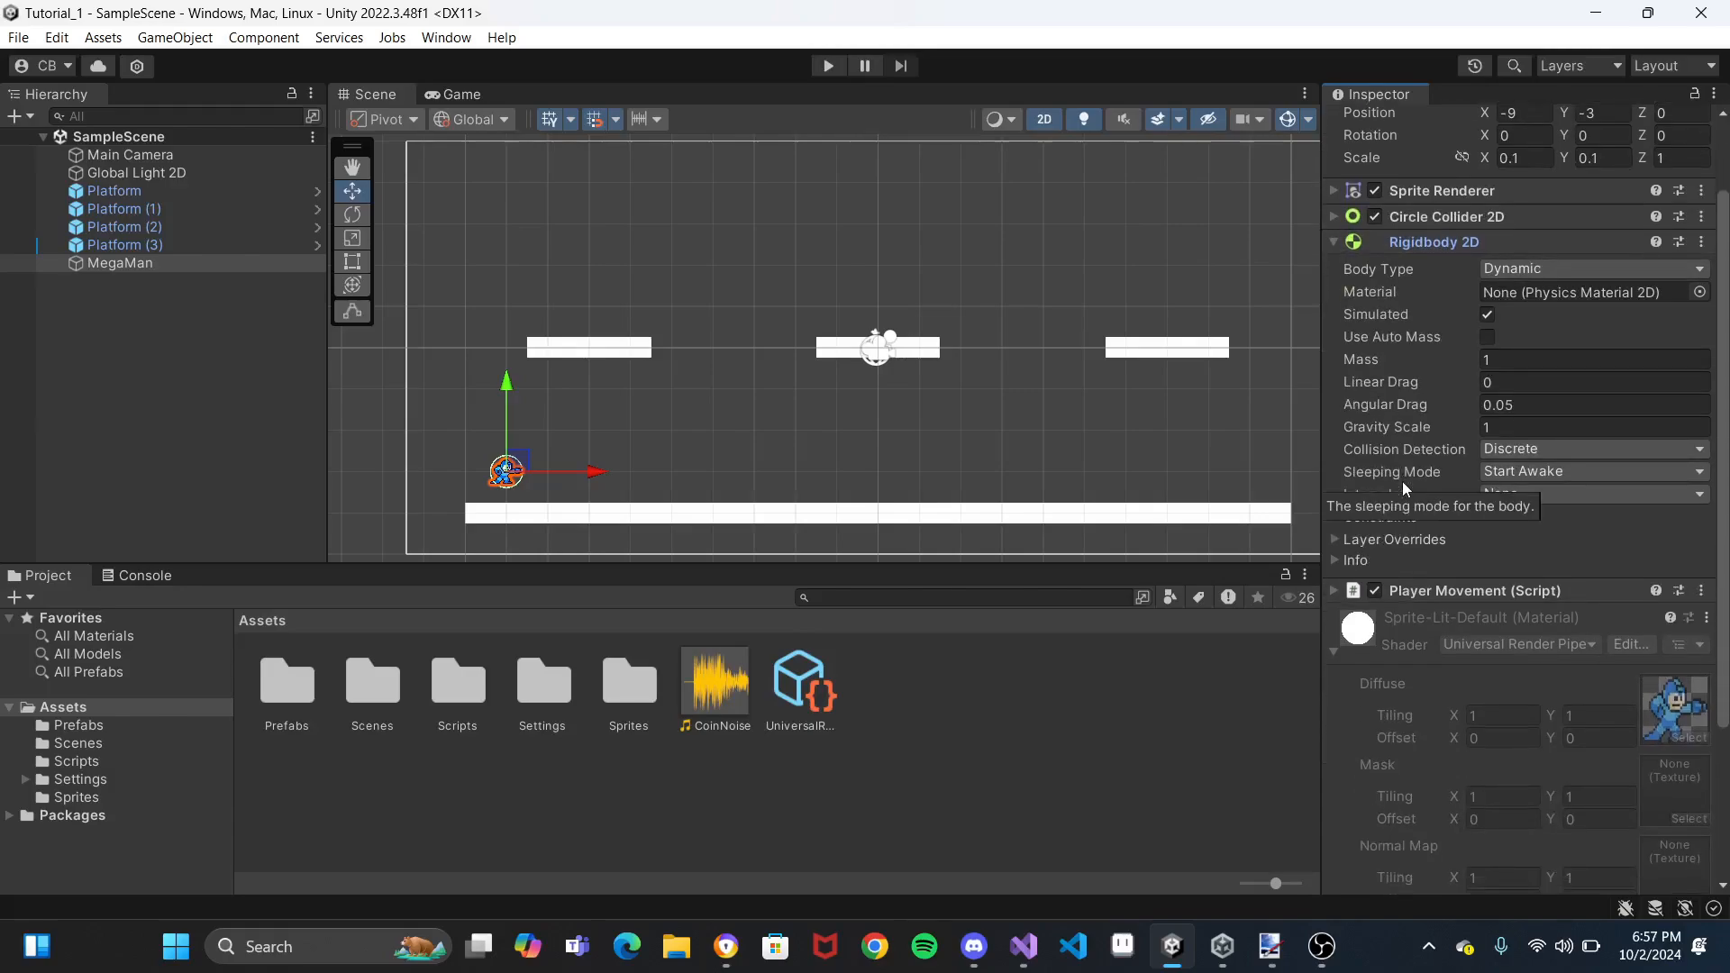
{"action": "left_click", "coordinate": [1335, 516]}
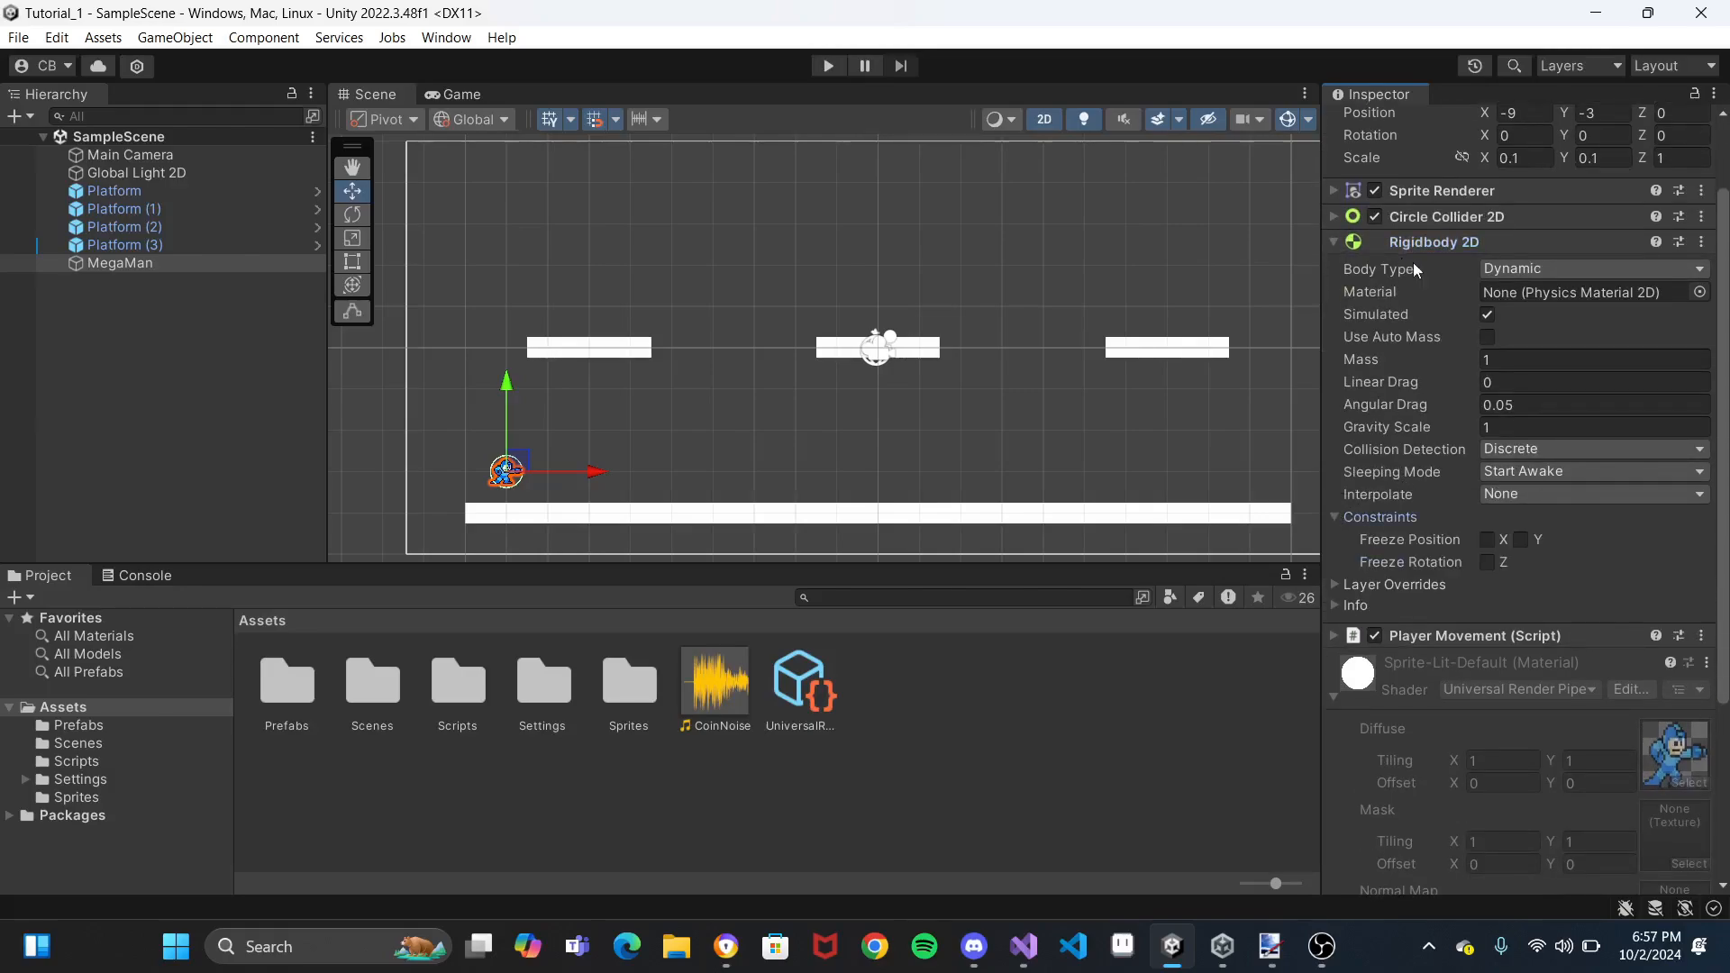
{"action": "left_click", "coordinate": [1486, 562]}
Play-test the scene with MegaMan's rotation frozen, moving both ways and jumping around the floating platforms, and exit play mode
{"action": "left_click", "coordinate": [831, 64]}
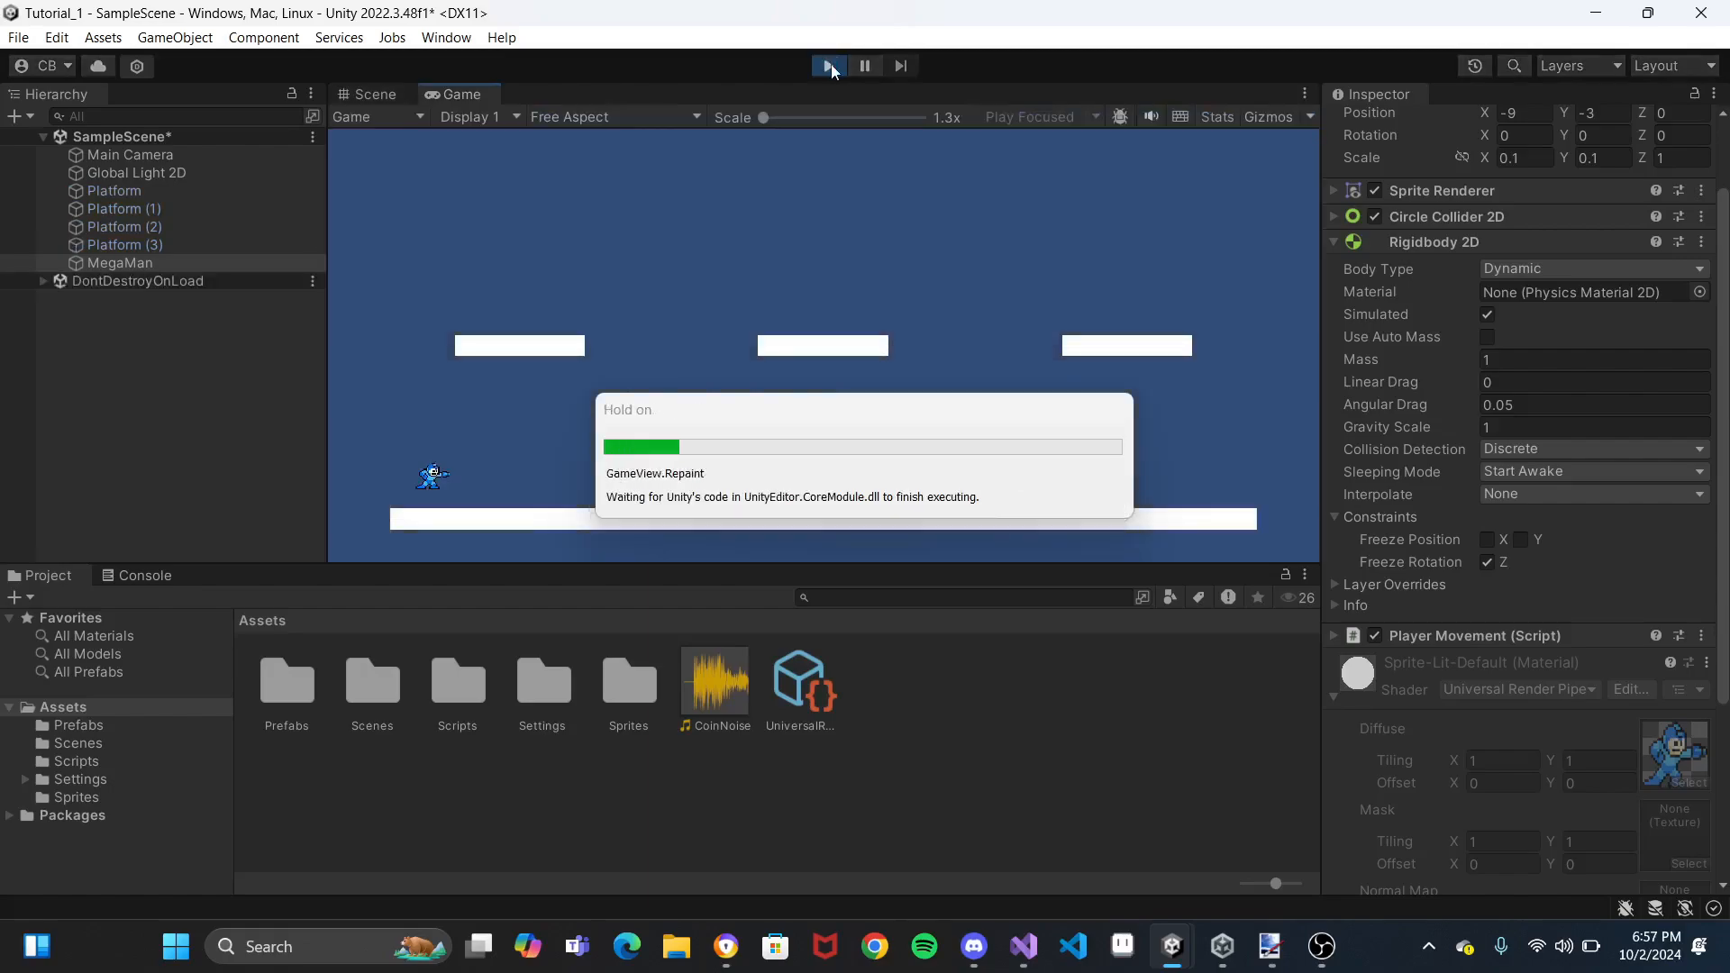
{"action": "key", "text": "space"}
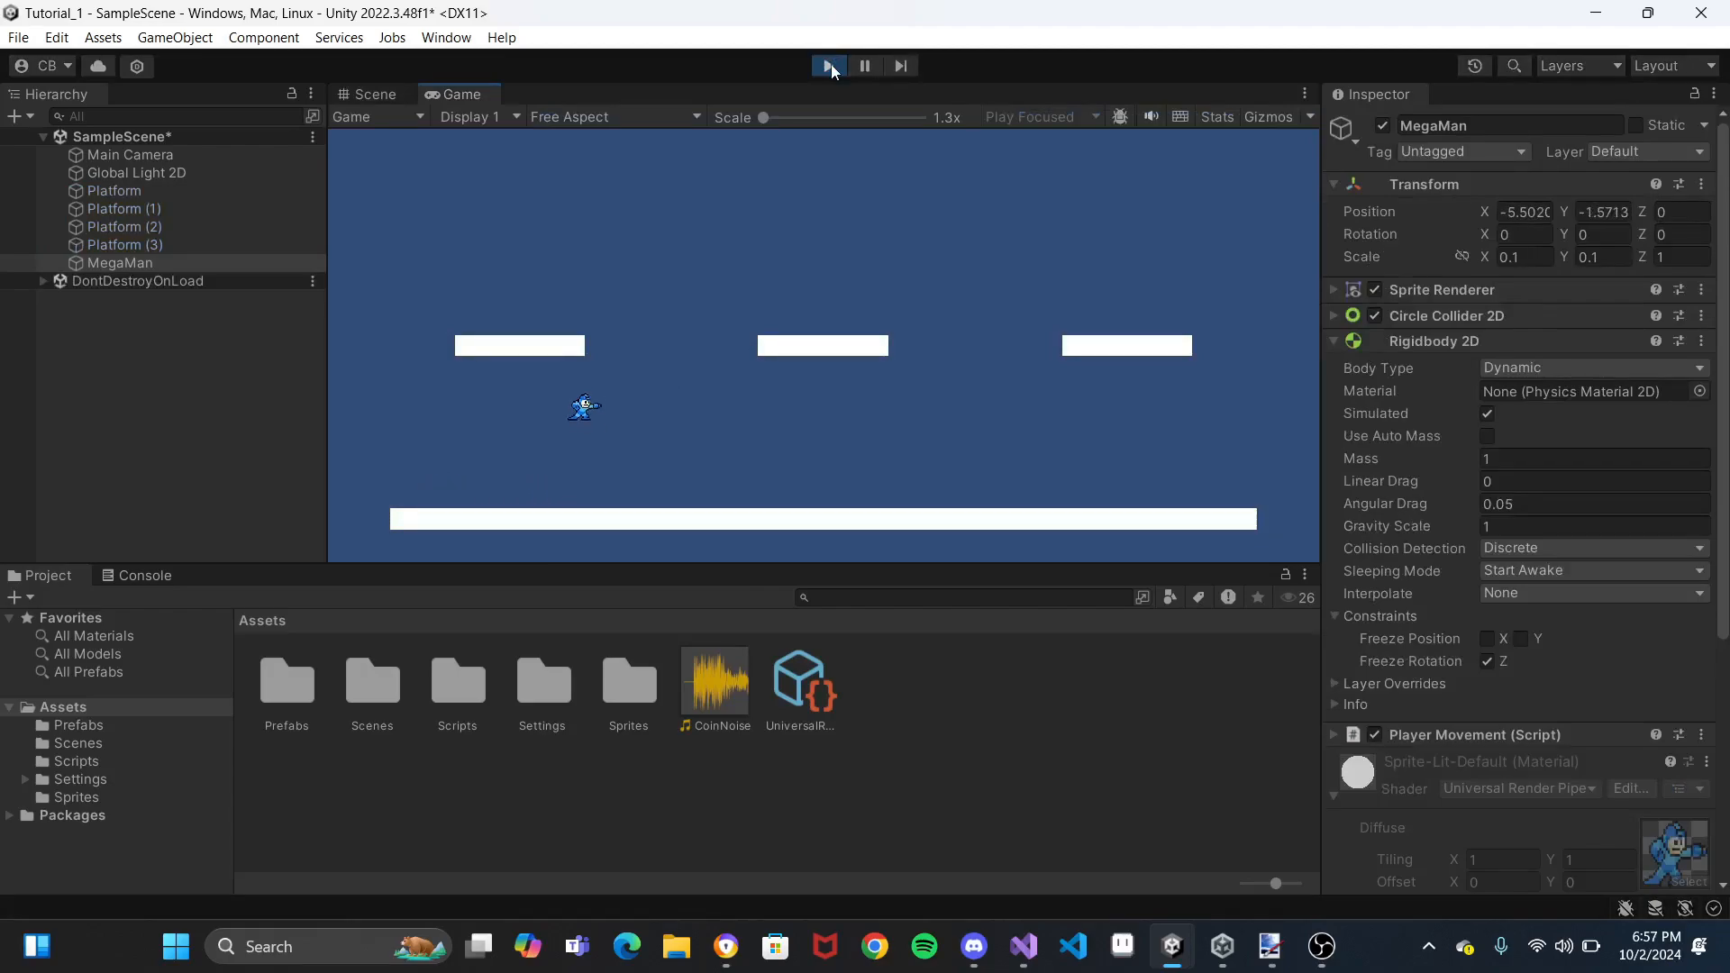
{"action": "key", "text": "d"}
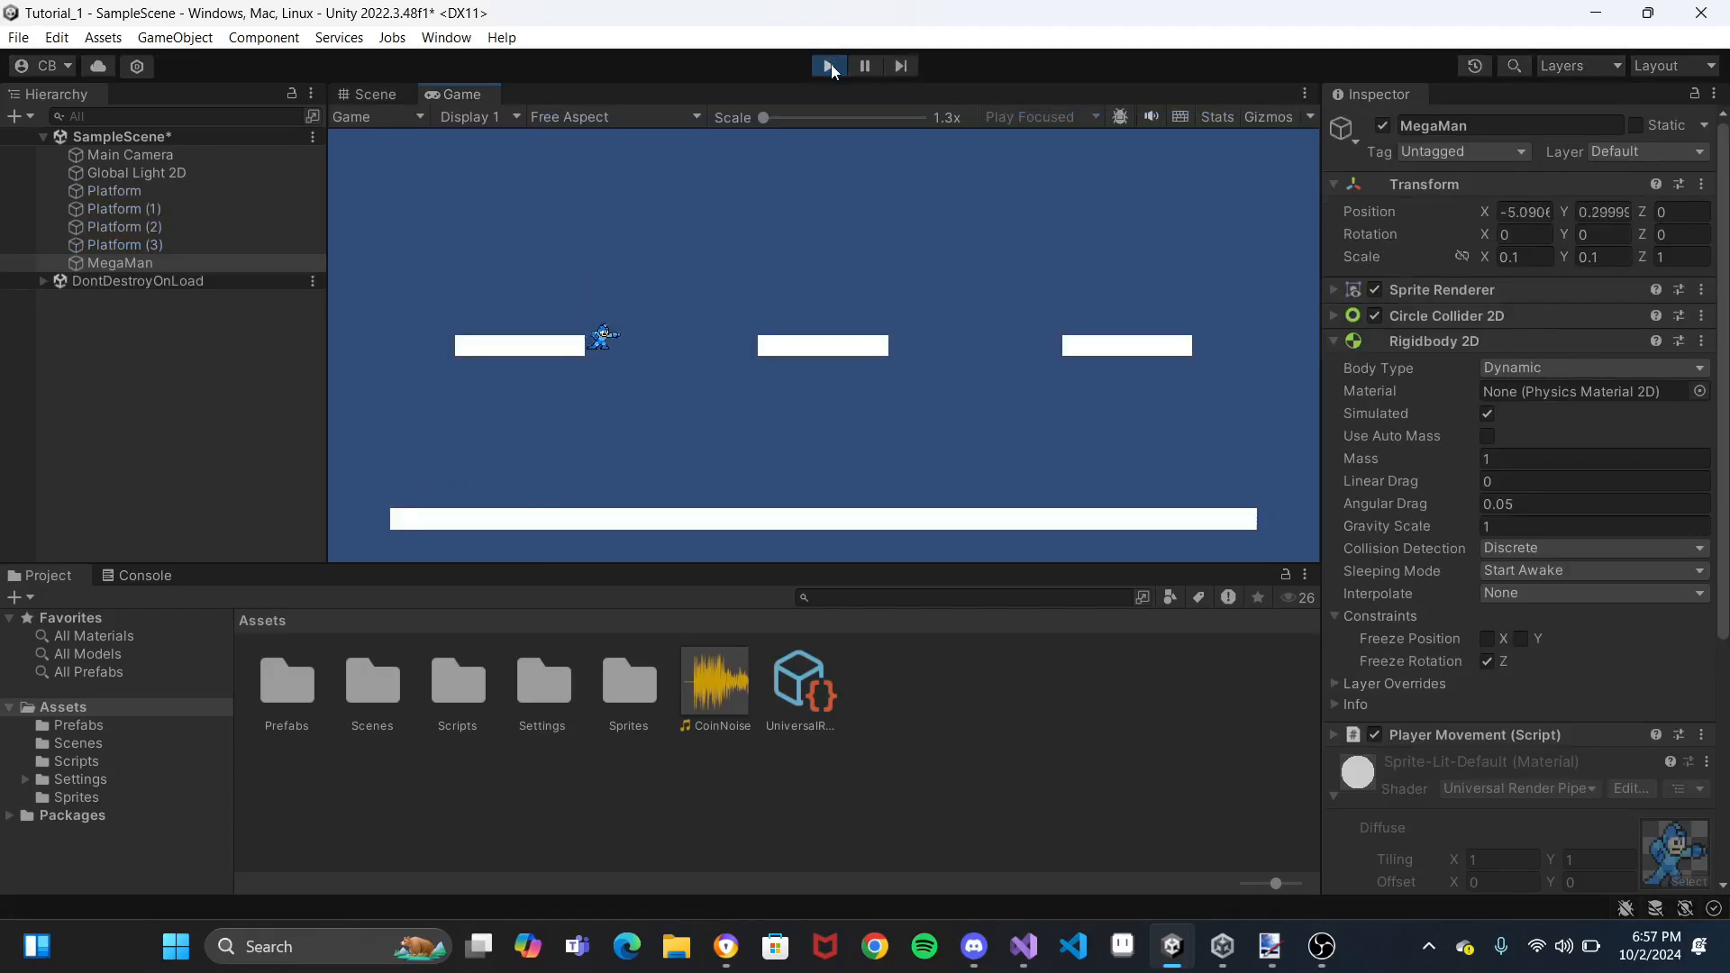
{"action": "key", "text": "space"}
{"action": "key", "text": "a"}
{"action": "key", "text": "d"}
{"action": "key", "text": "space"}
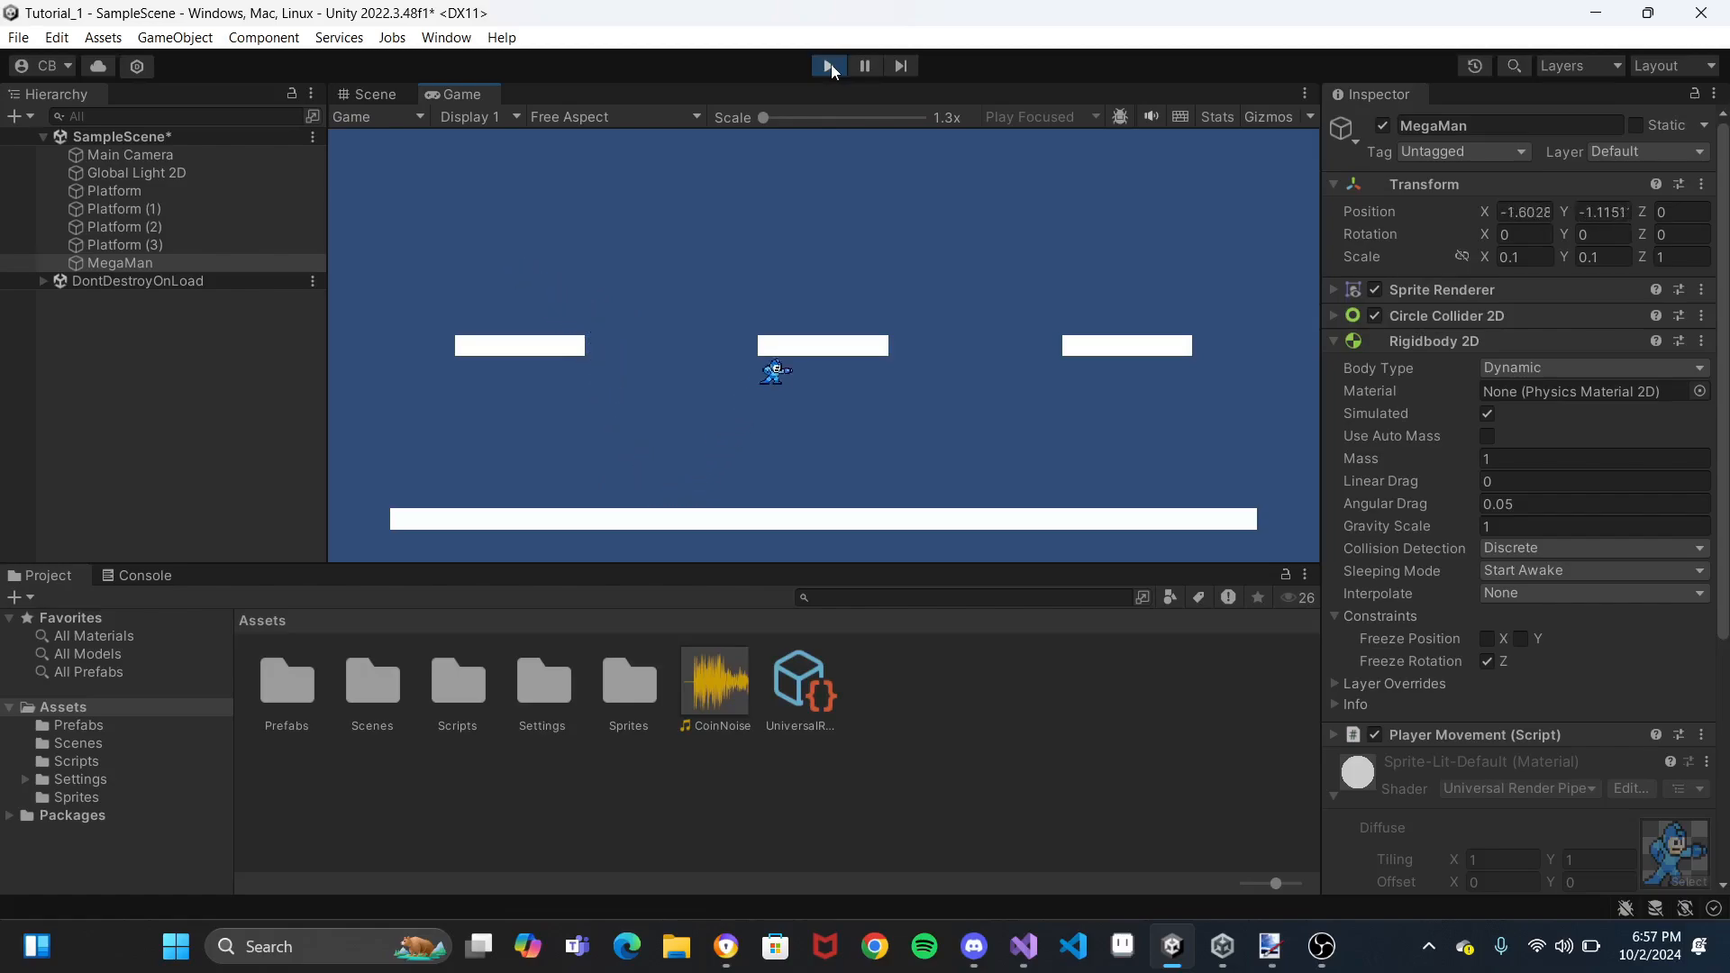
{"action": "key", "text": "a"}
{"action": "key", "text": "space"}
{"action": "key", "text": "space"}
{"action": "key", "text": "d"}
{"action": "key", "text": "d"}
{"action": "key", "text": "space"}
{"action": "key", "text": "a"}
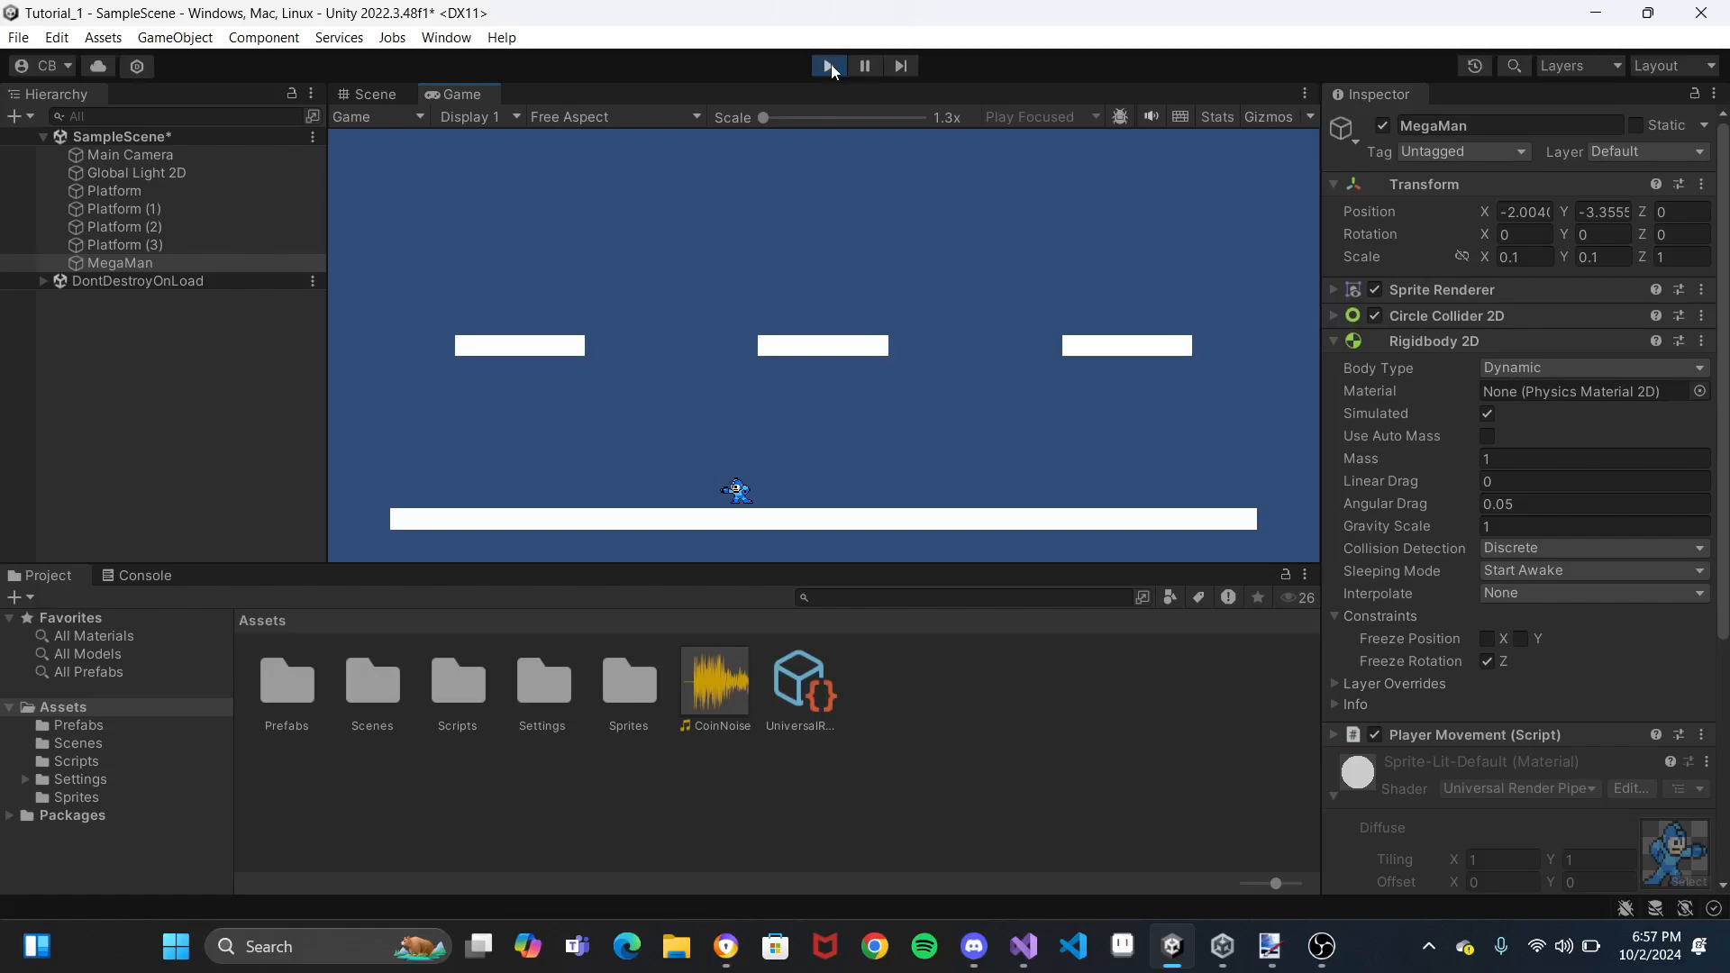
{"action": "left_click", "coordinate": [829, 66]}
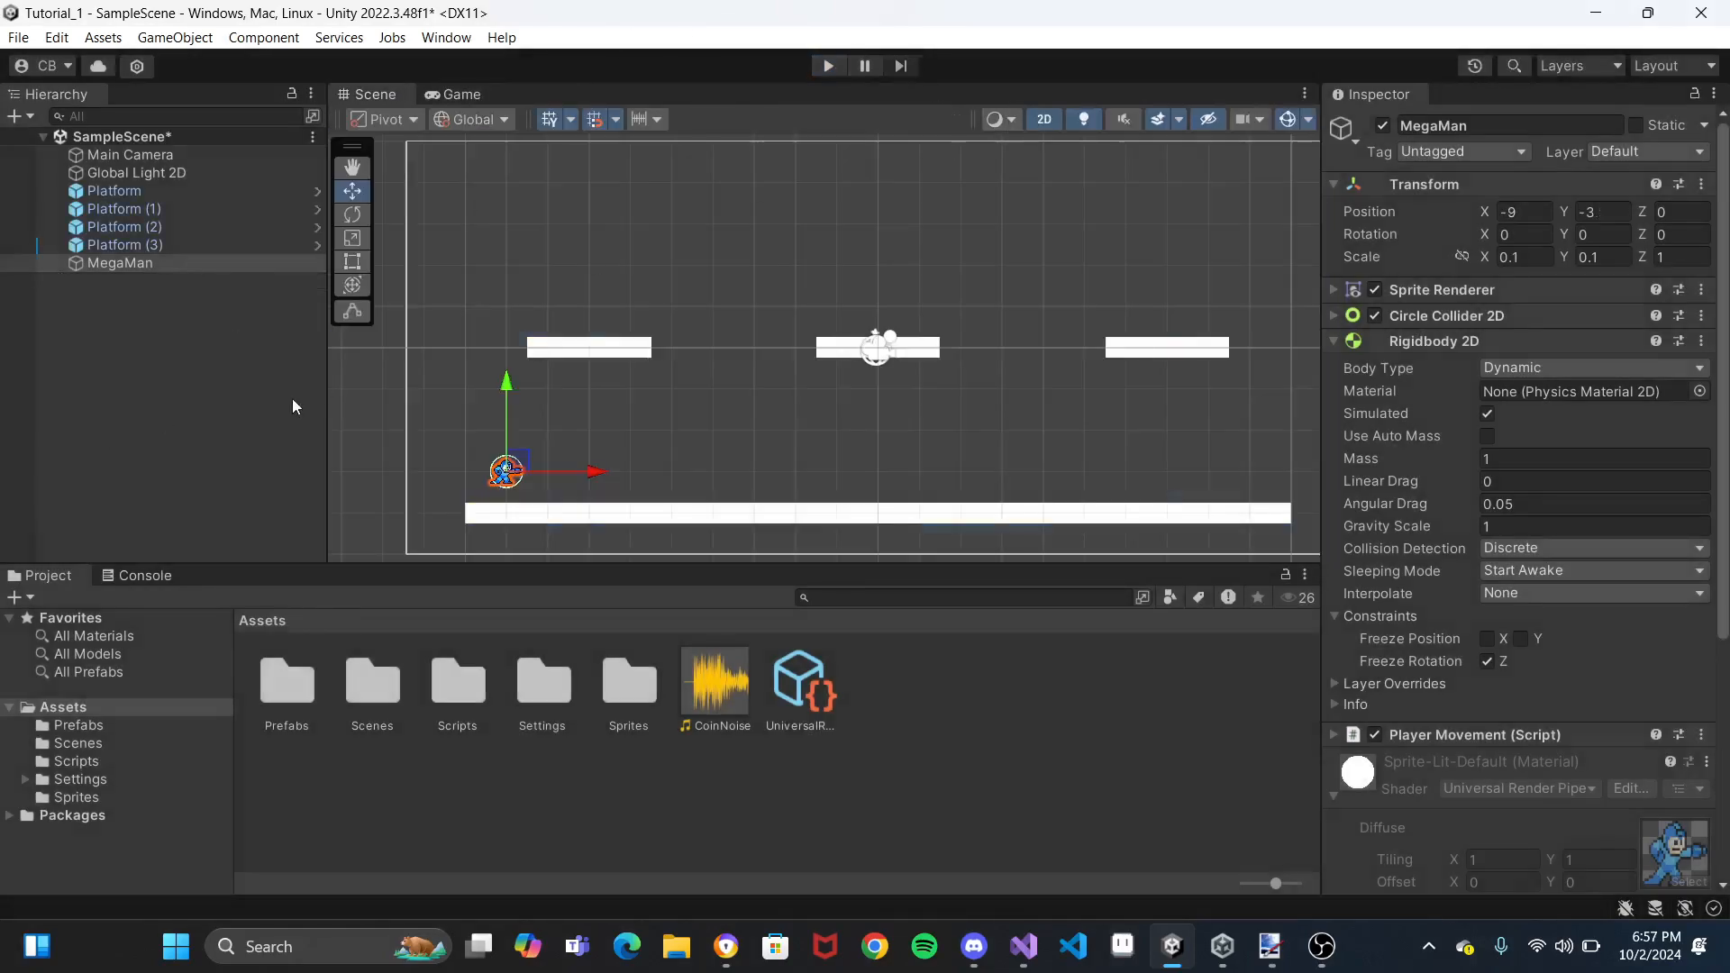
{"action": "right_click", "coordinate": [137, 377]}
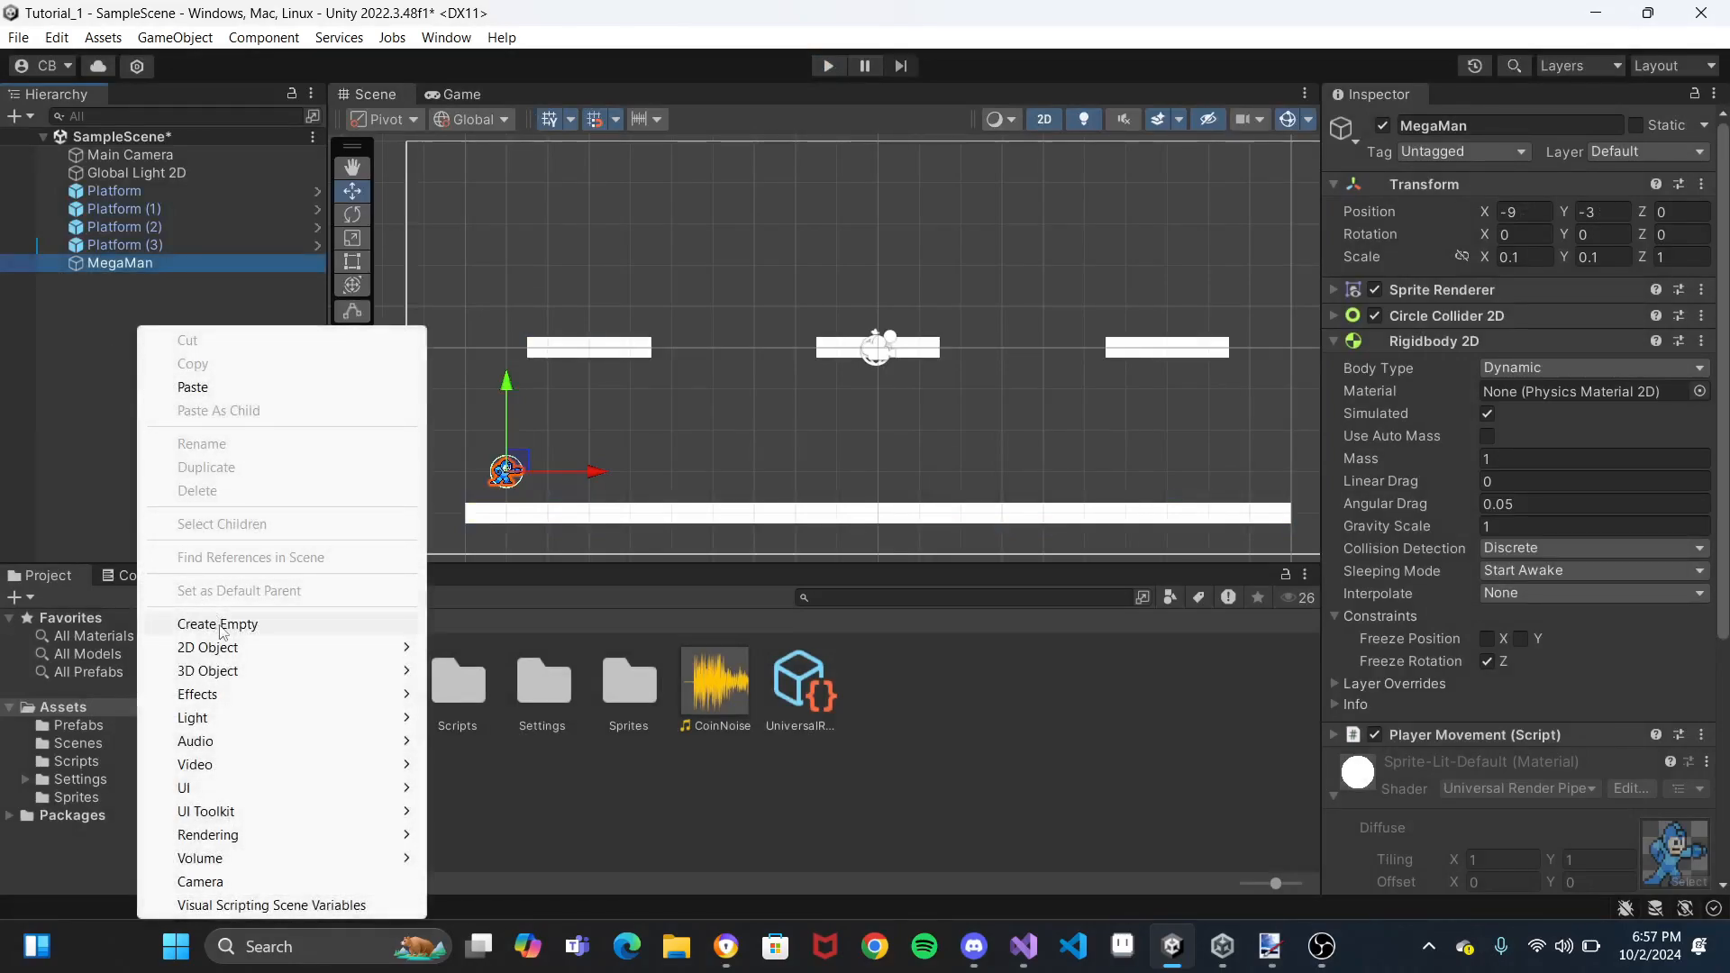
{"action": "mouse_move", "coordinate": [225, 650]}
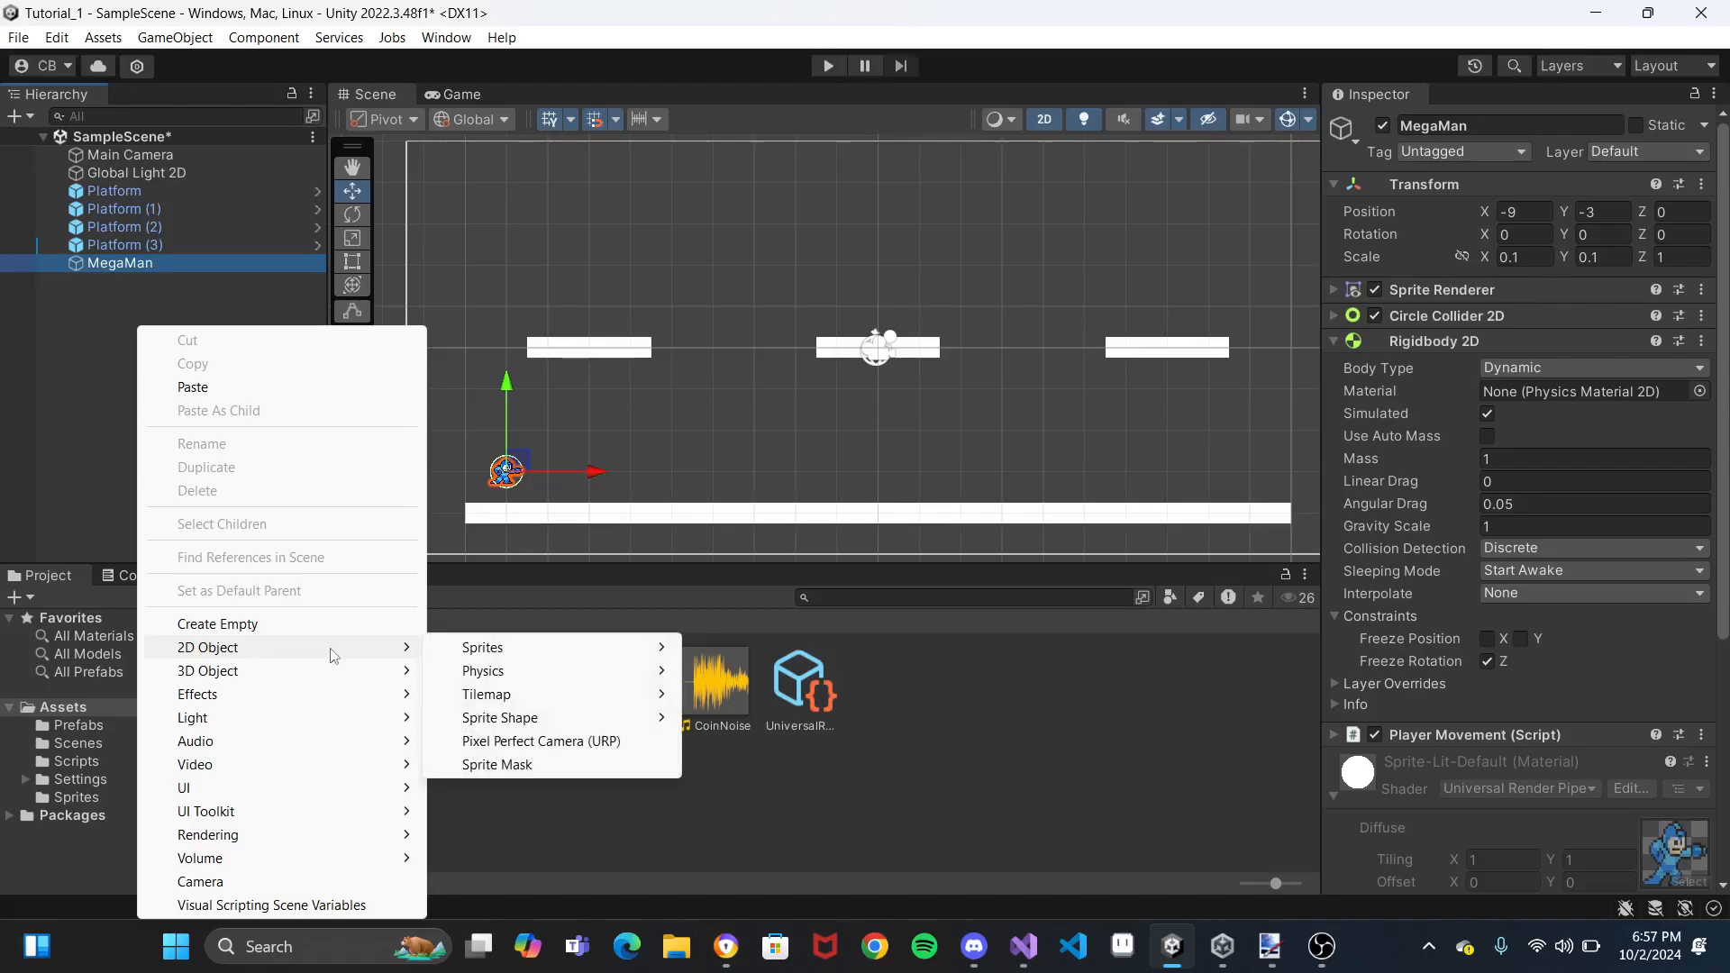
{"action": "mouse_move", "coordinate": [484, 659]}
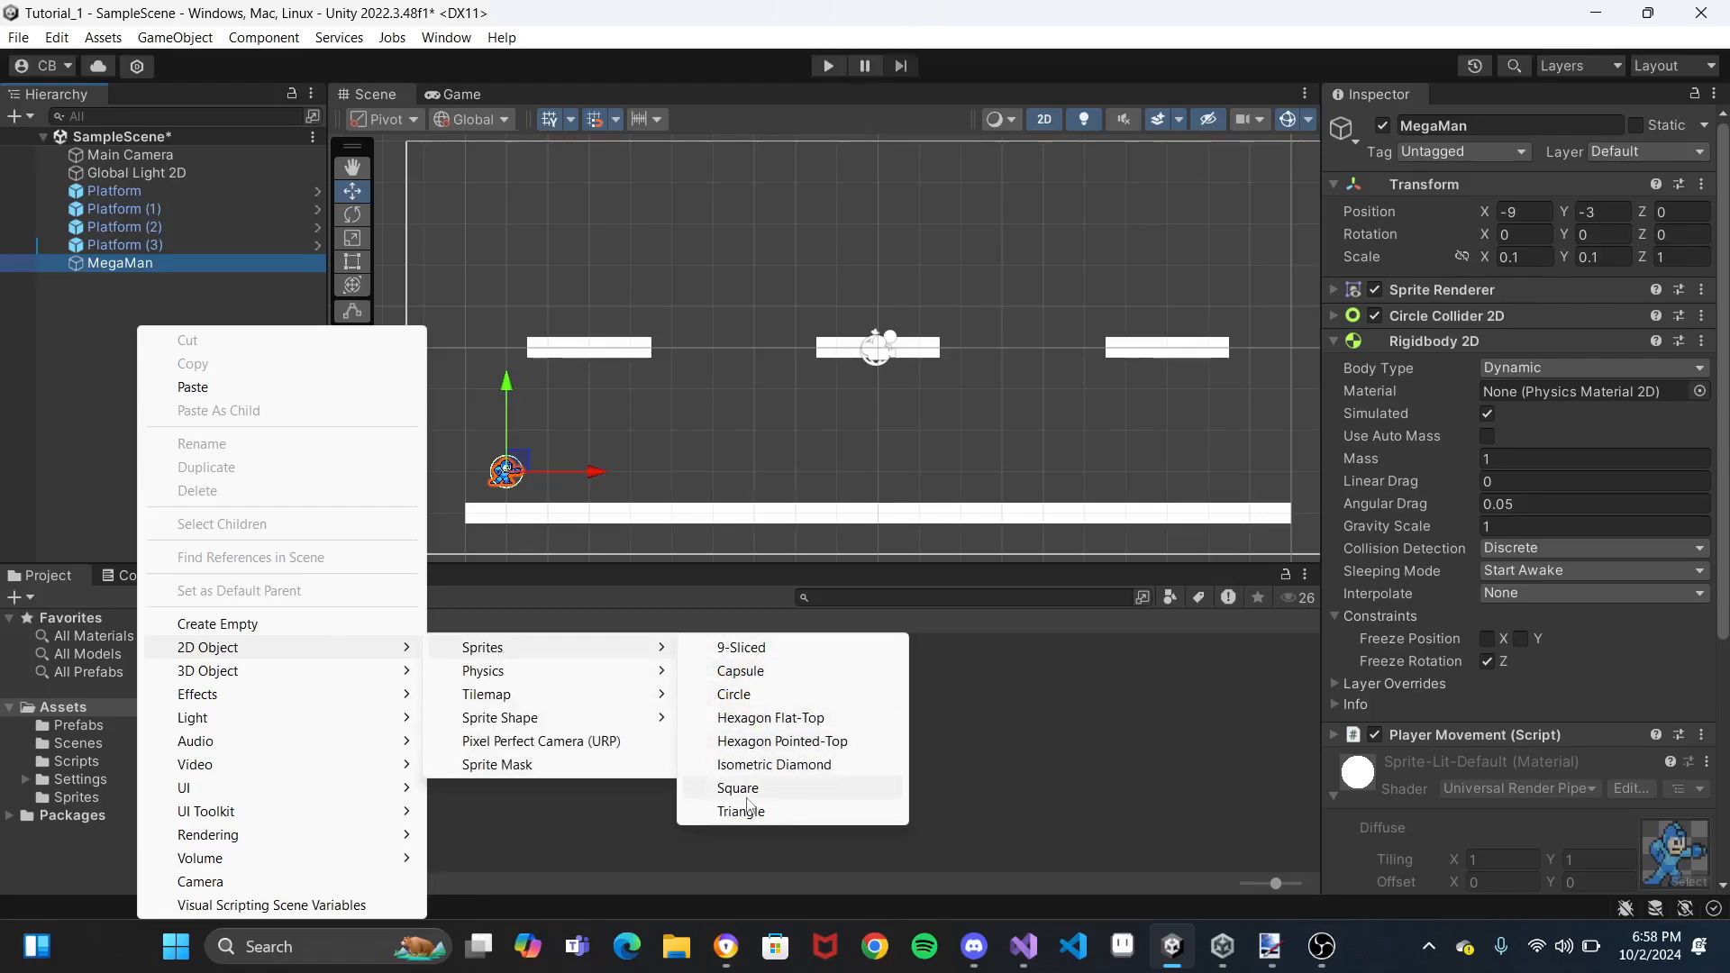
{"action": "left_click", "coordinate": [1020, 800]}
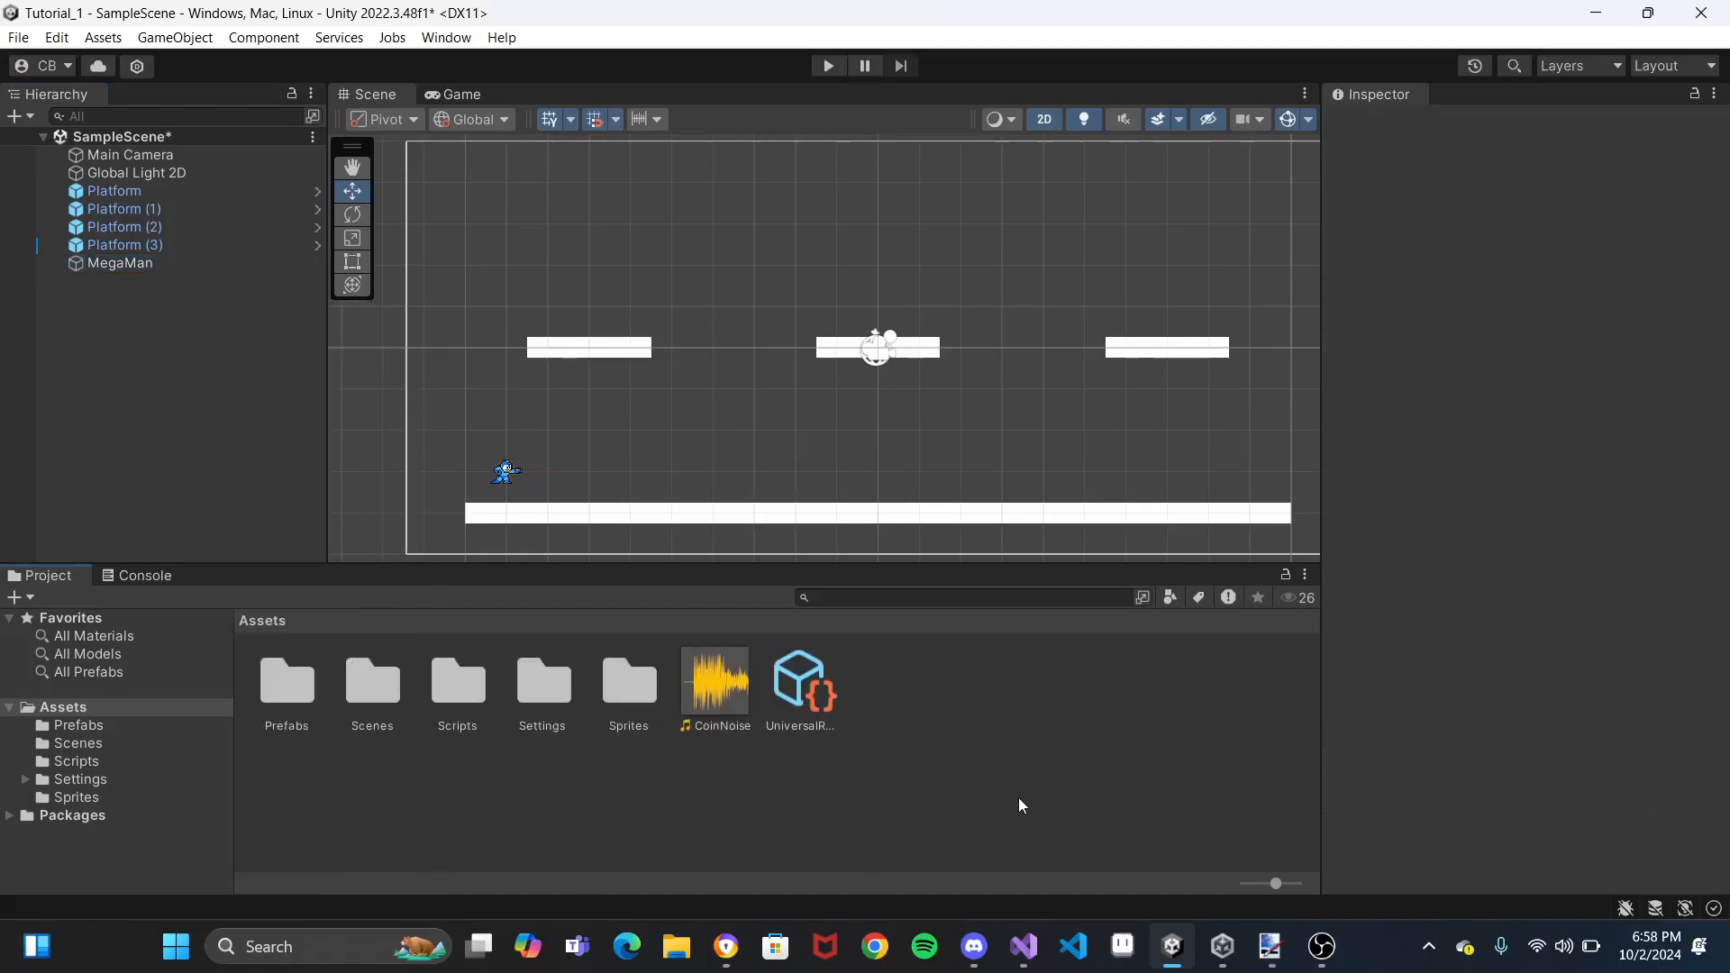
Place the Amogus sprite from the Sprites folder in the scene above the leftmost floating platform, at position X -7, Y 2
{"action": "double_click", "coordinate": [288, 694]}
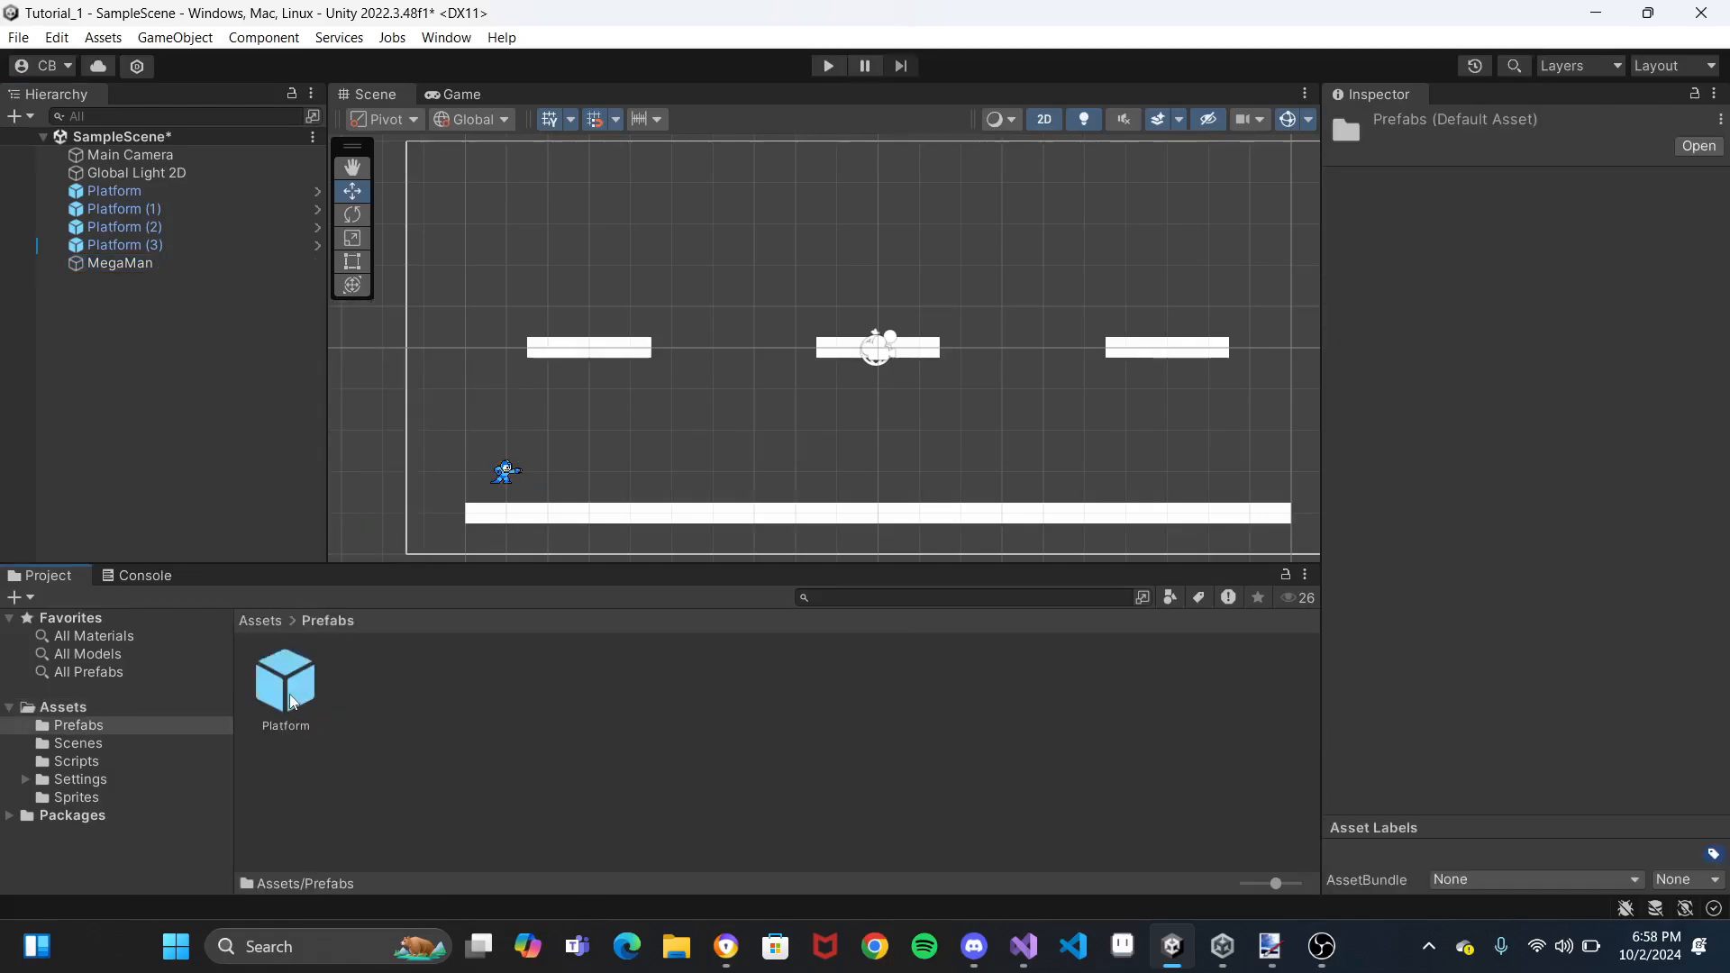
{"action": "left_click", "coordinate": [70, 741]}
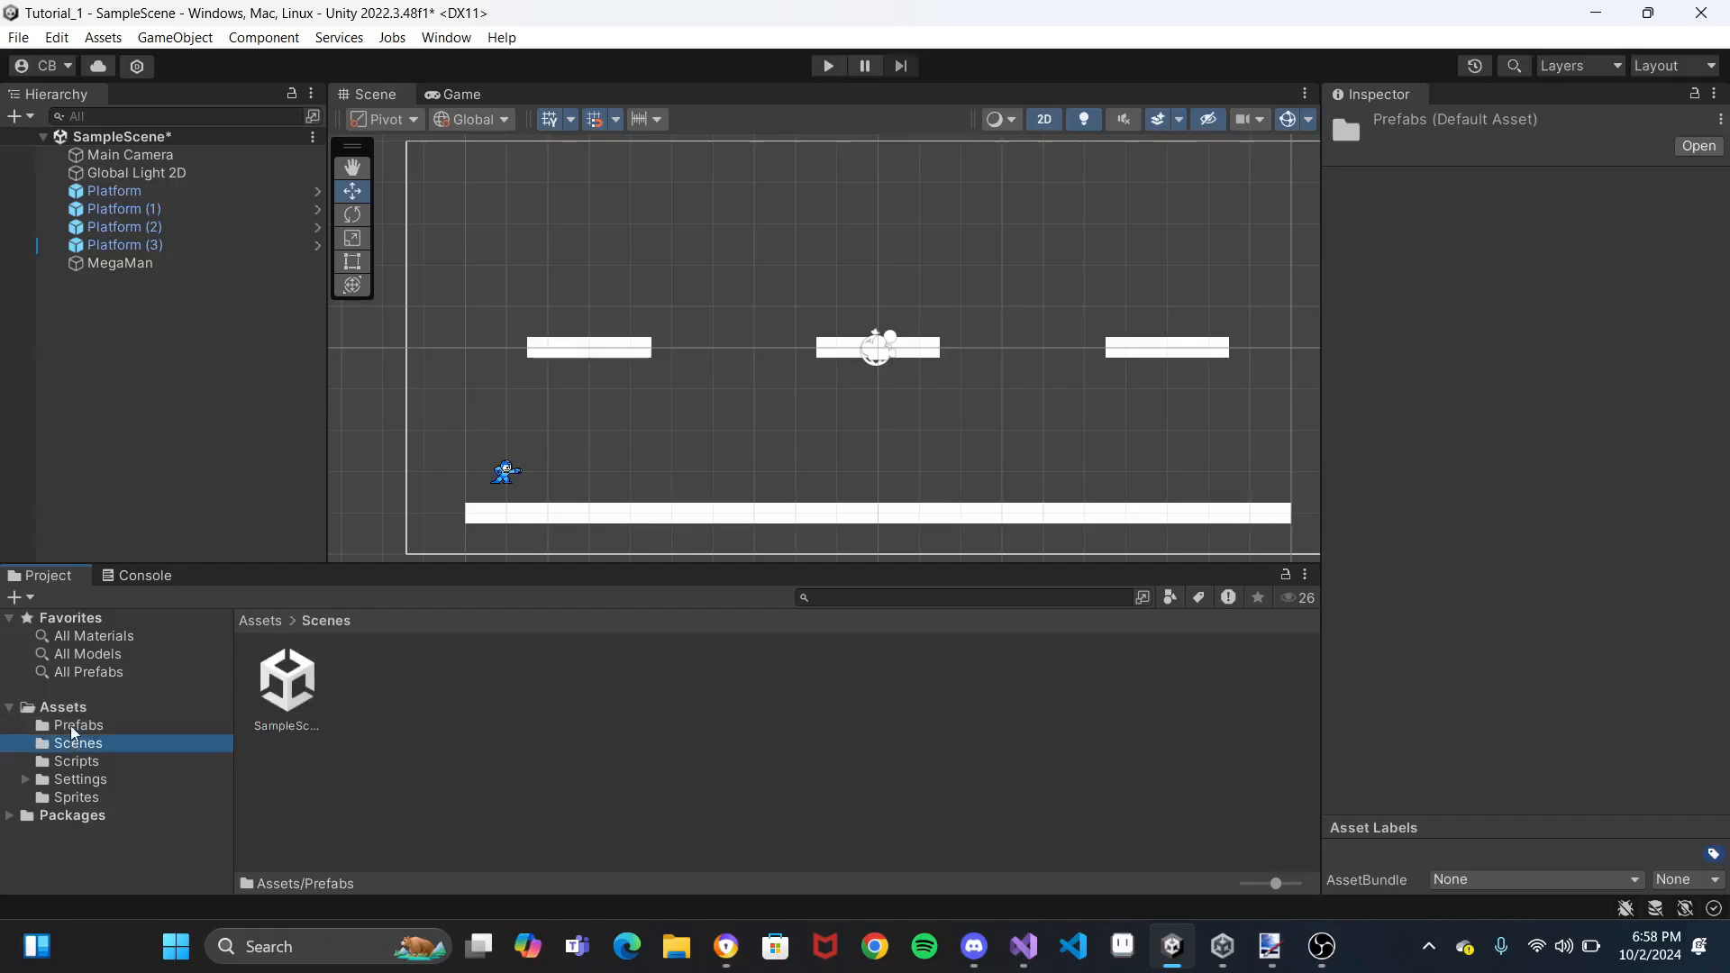
{"action": "left_click", "coordinate": [79, 707]}
{"action": "left_click", "coordinate": [76, 797]}
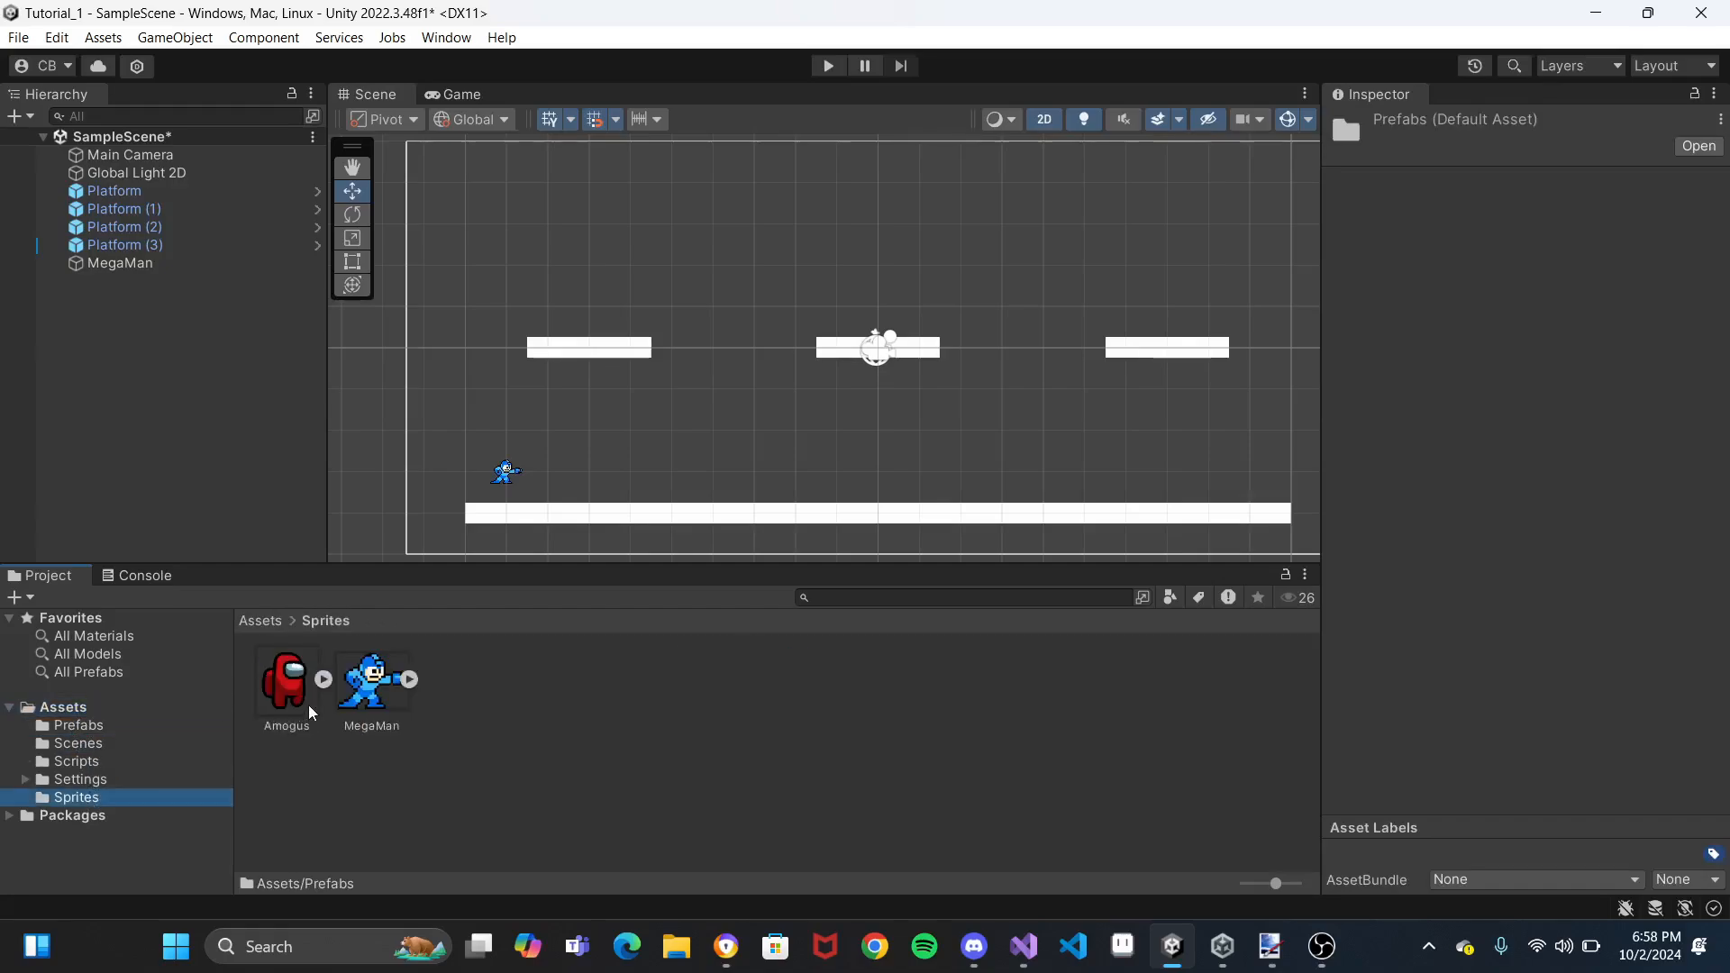
{"action": "left_click", "coordinate": [283, 686]}
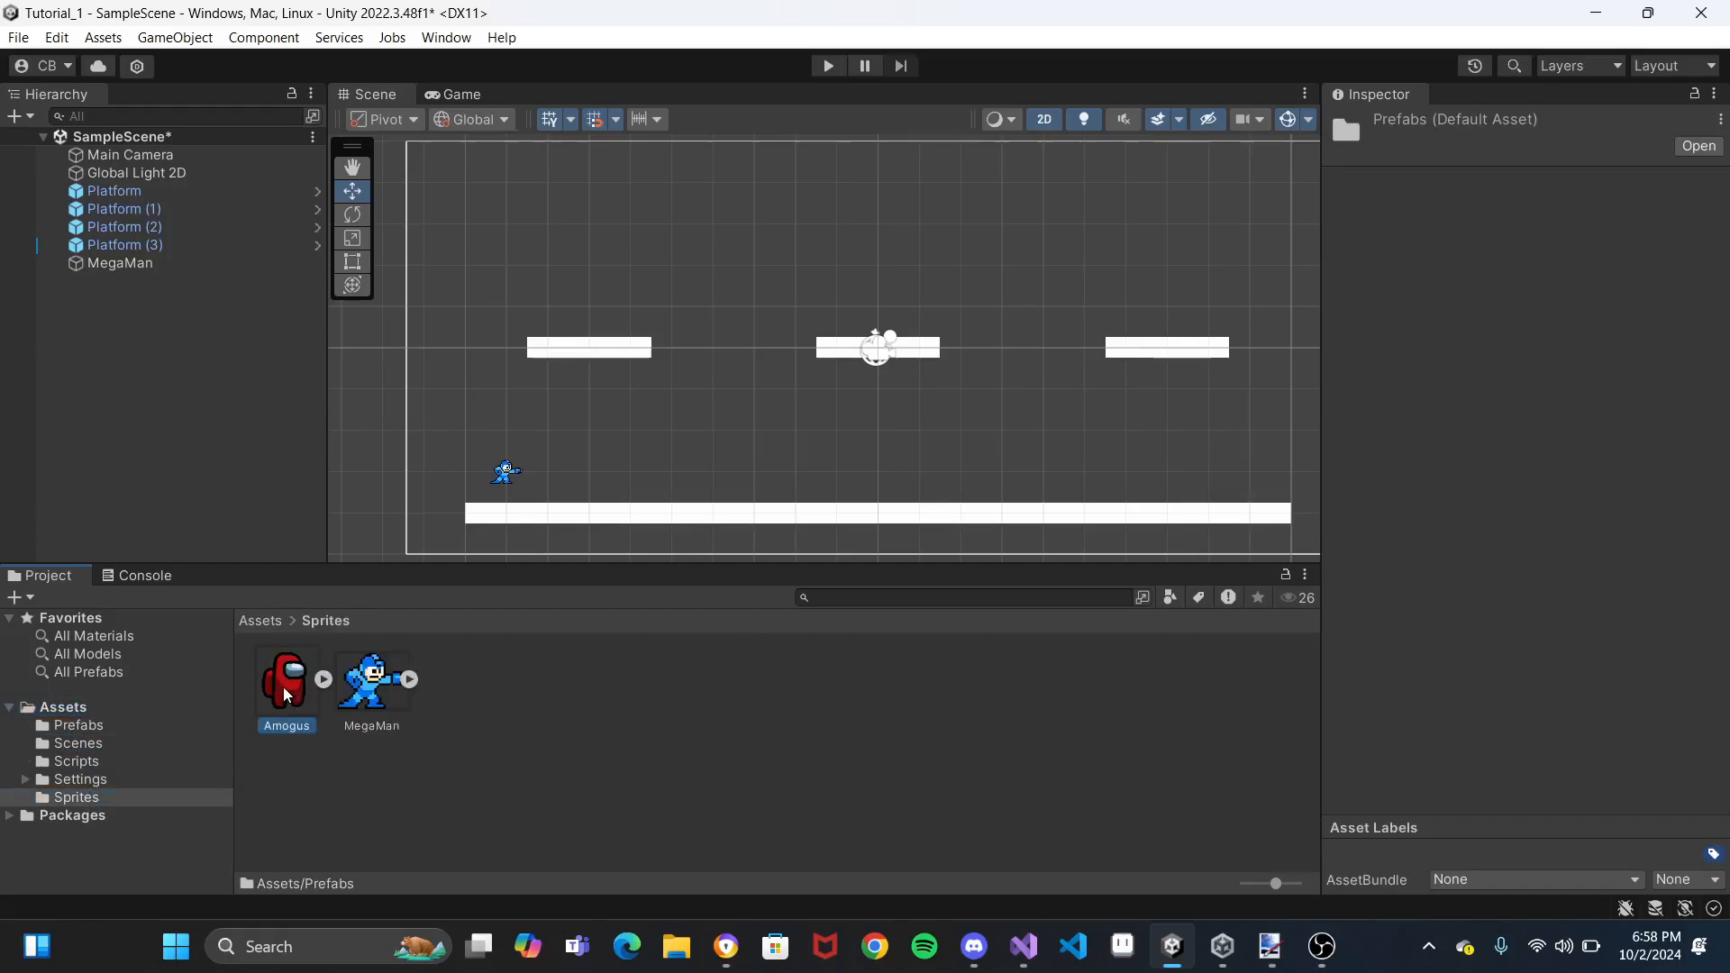
{"action": "left_click_drag", "start_coordinate": [610, 287], "coordinate": [592, 244]}
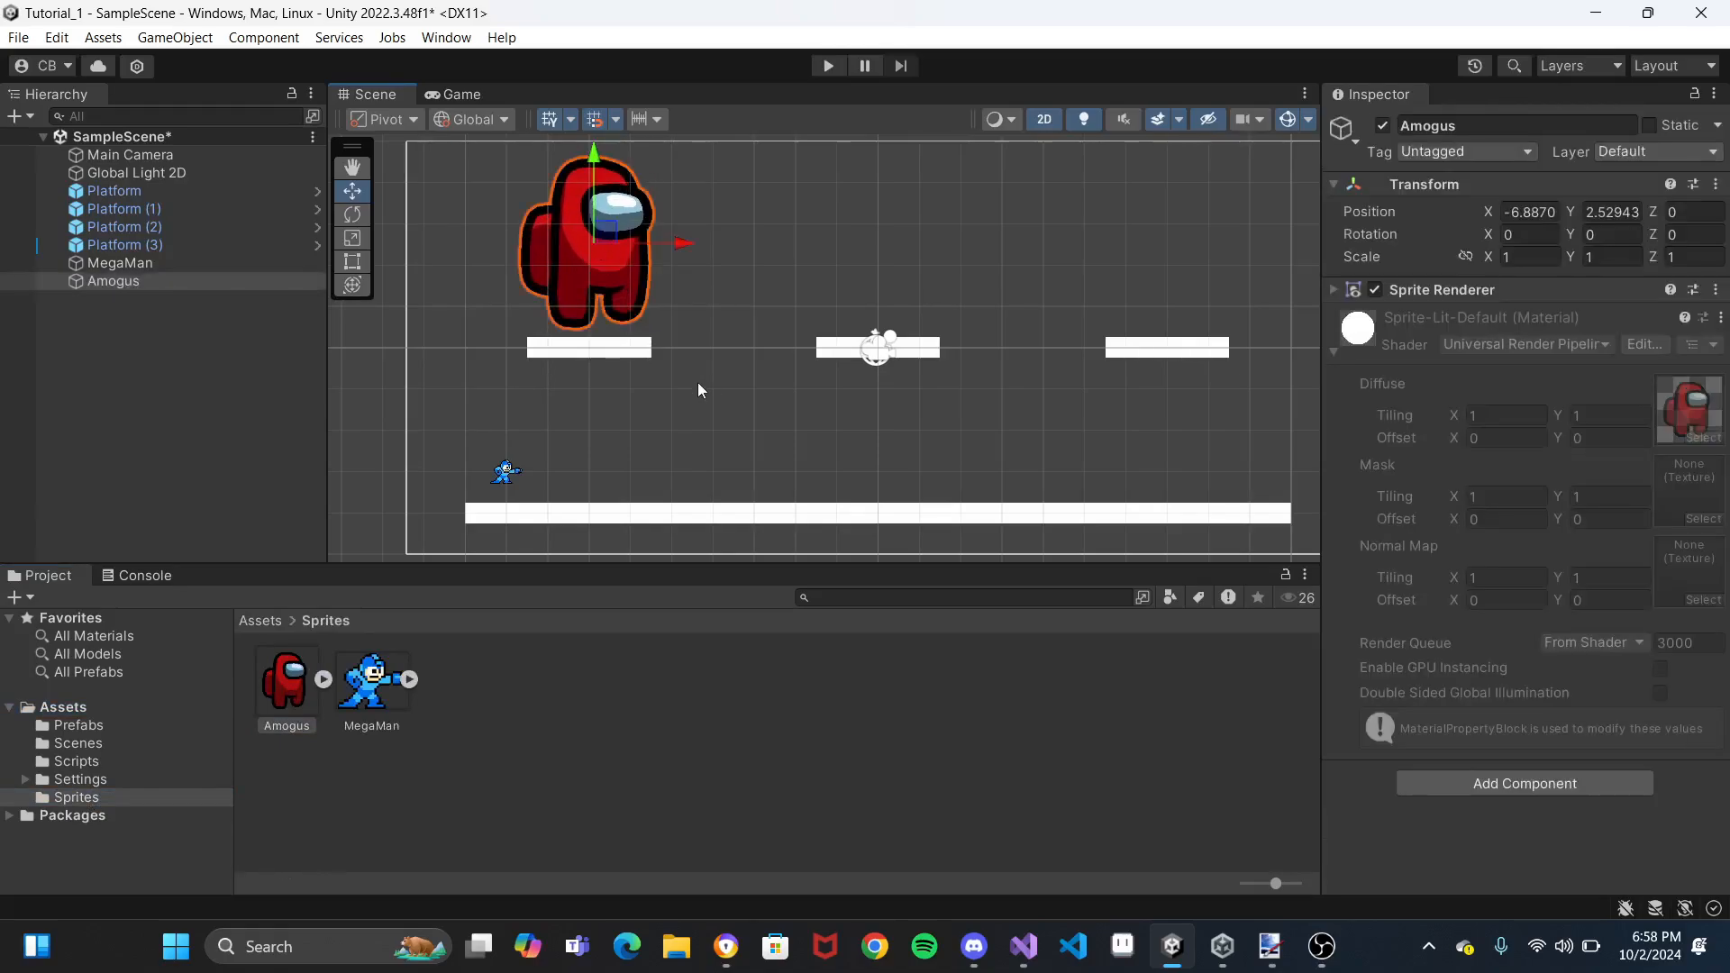
{"action": "mouse_move", "coordinate": [683, 245]}
{"action": "left_mouse_down"}
{"action": "mouse_move", "coordinate": [642, 251]}
{"action": "mouse_move", "coordinate": [668, 261]}
{"action": "left_mouse_up"}
{"action": "left_click_drag", "start_coordinate": [587, 153], "coordinate": [588, 178]}
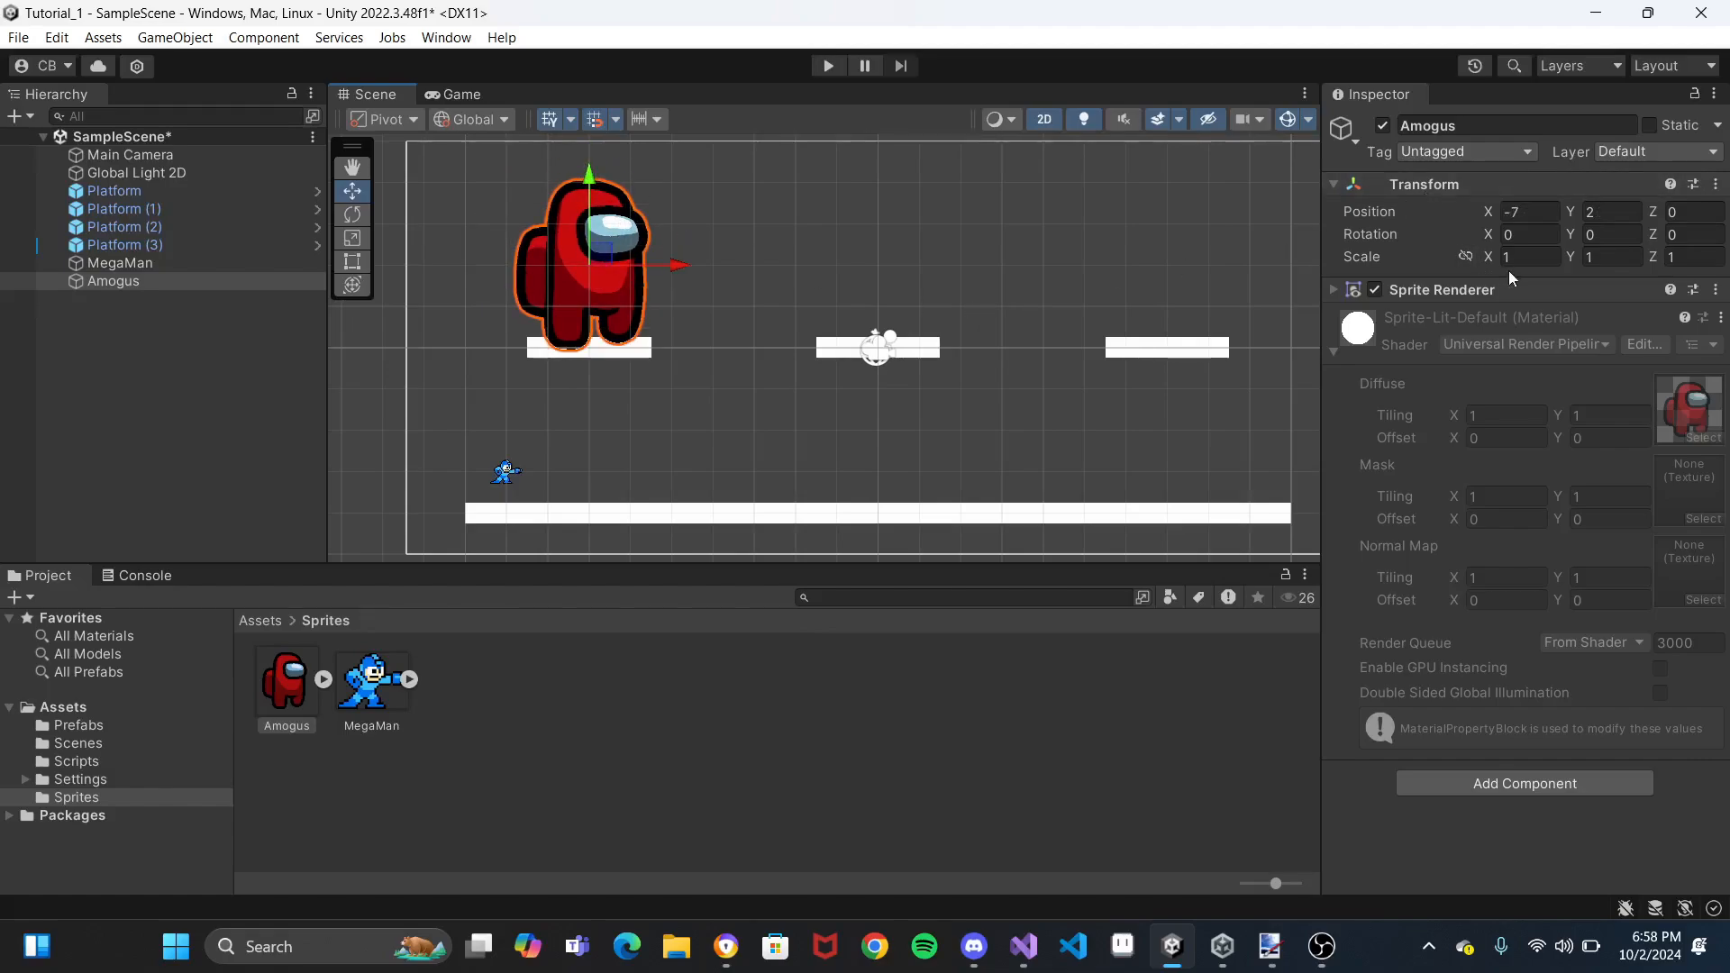
Set the Amogus object's scale to 0.2 in both X and Y
{"action": "left_click", "coordinate": [1533, 256]}
{"action": "type", "text": "0.05"}
{"action": "left_click_drag", "start_coordinate": [1464, 253], "coordinate": [1478, 252]}
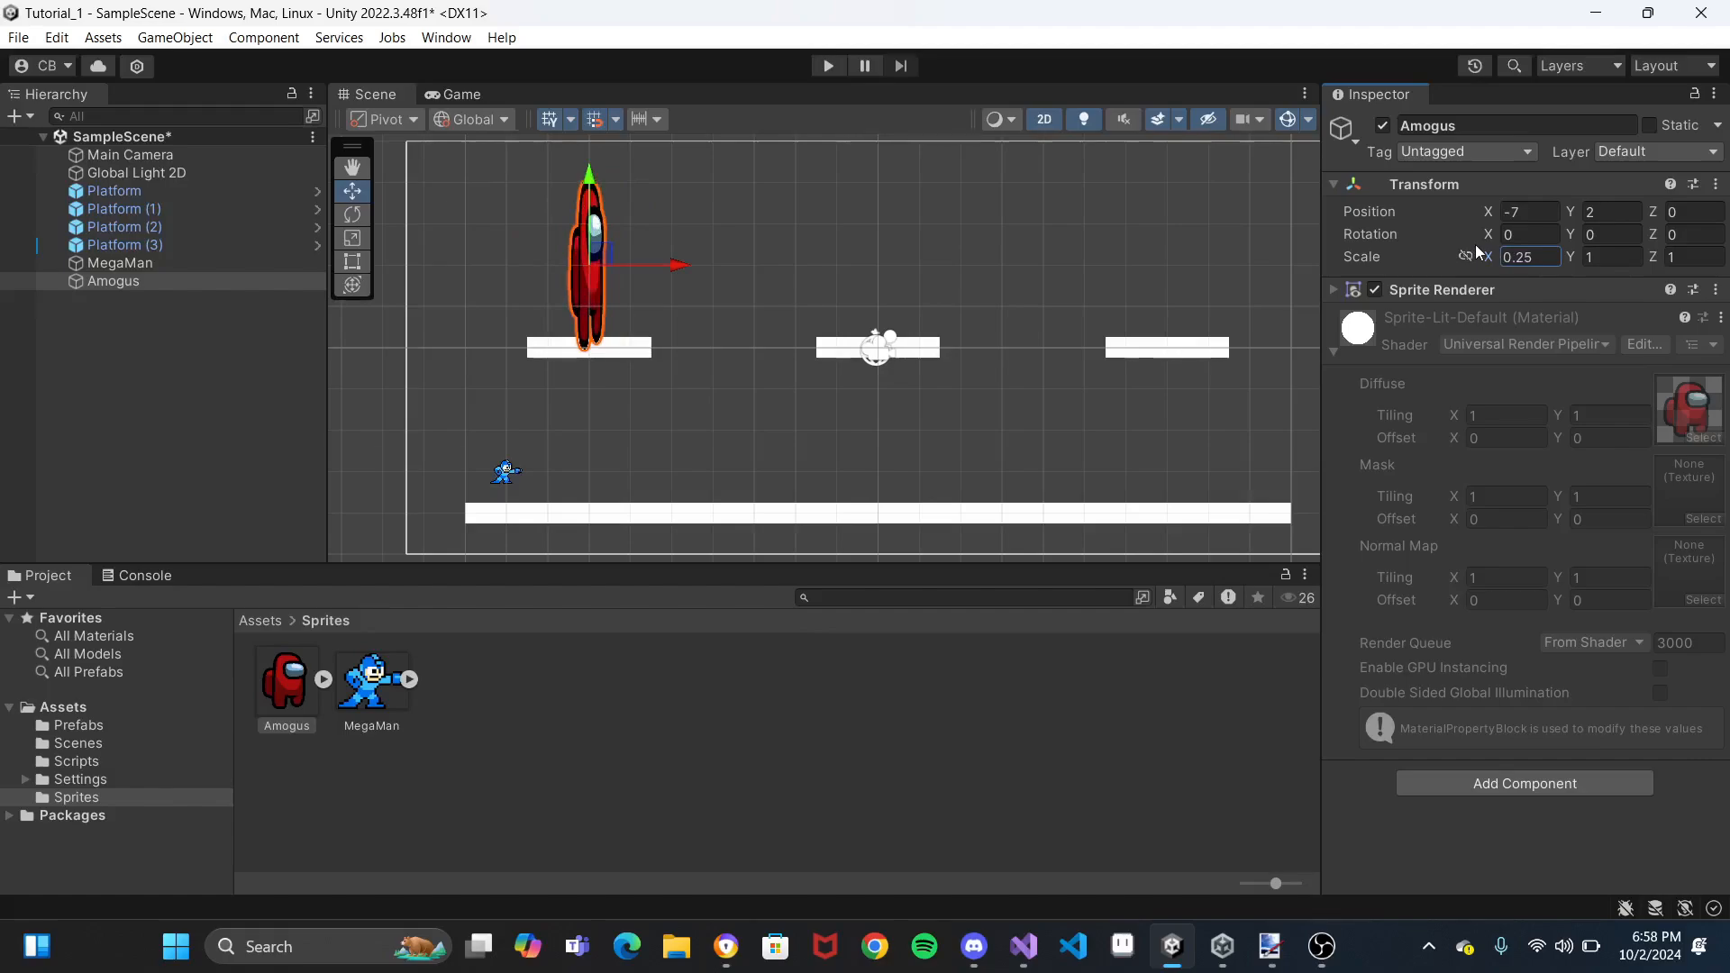
{"action": "left_click_drag", "start_coordinate": [1478, 252], "coordinate": [1482, 258]}
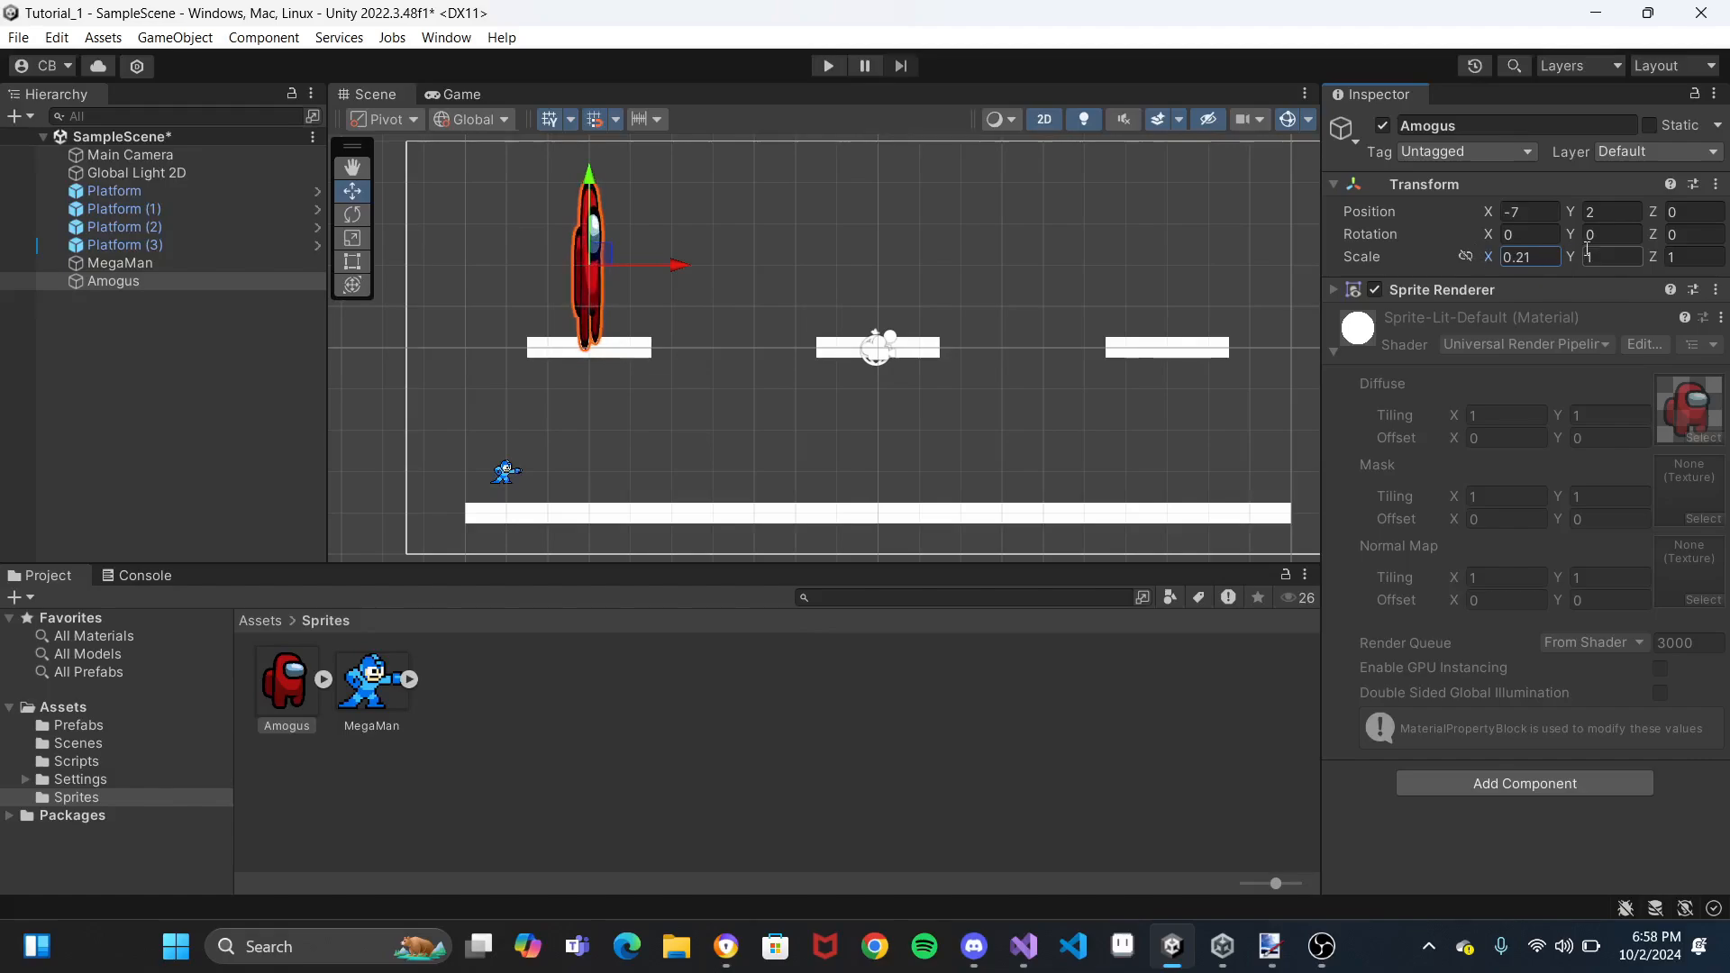
{"action": "left_click", "coordinate": [1550, 255]}
{"action": "left_click", "coordinate": [1548, 252]}
{"action": "key", "text": "BackSpace"}
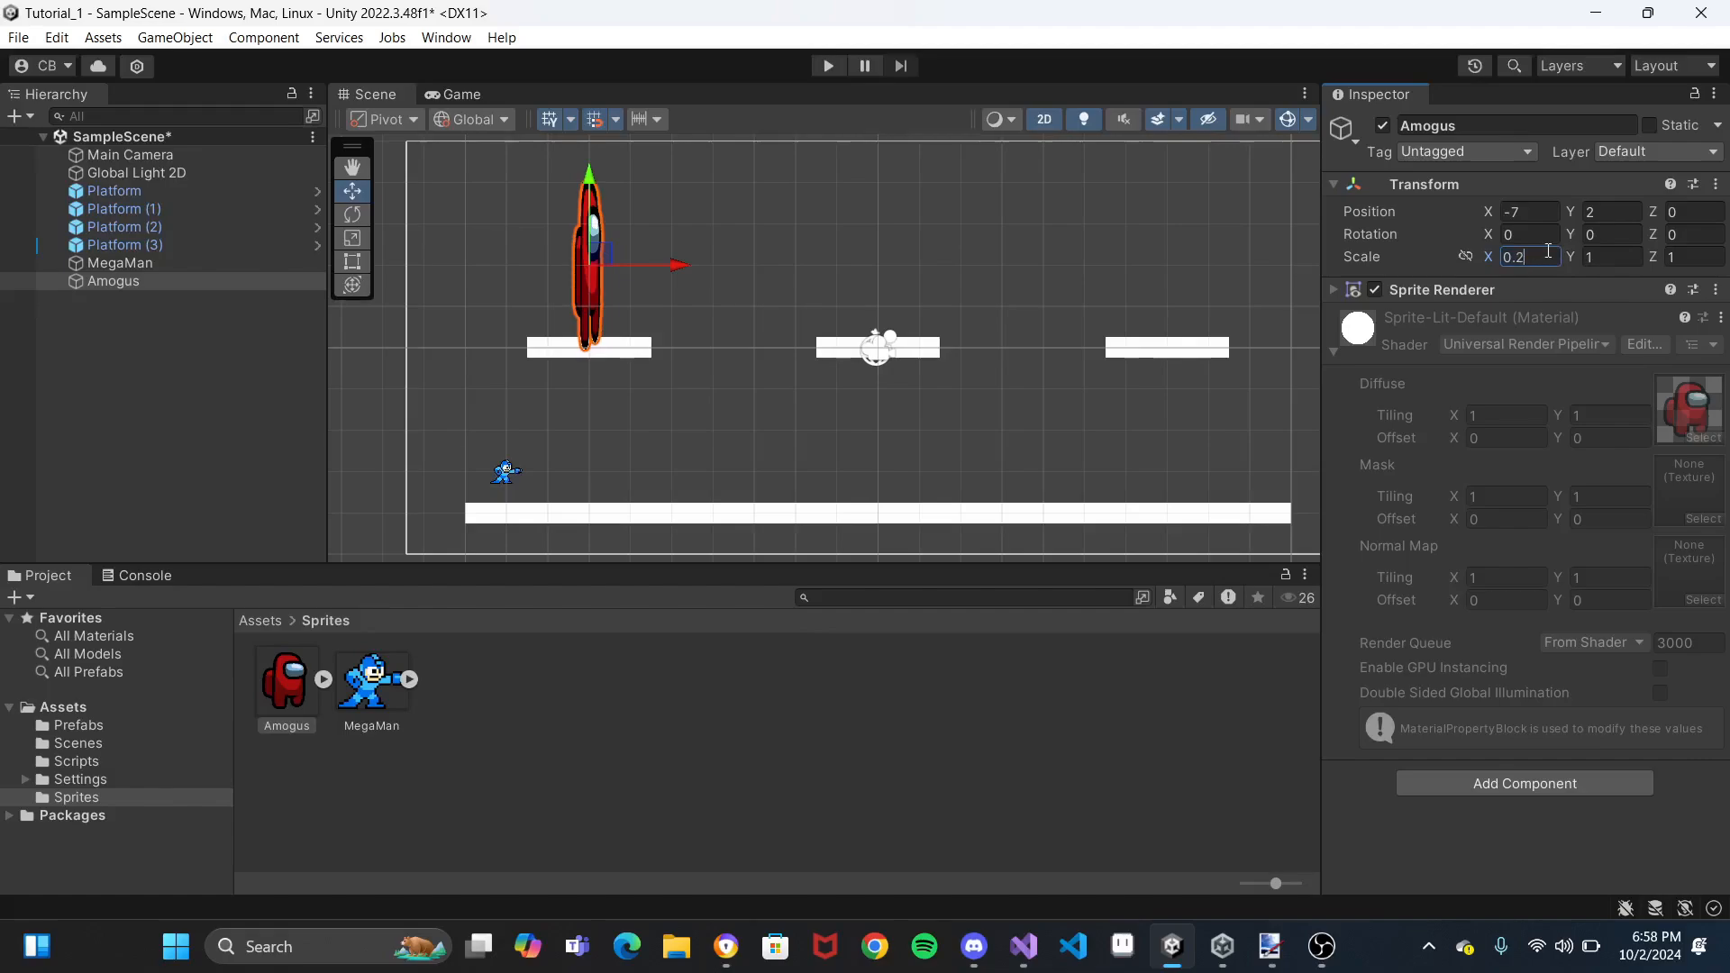
{"action": "left_click", "coordinate": [1609, 257]}
{"action": "type", "text": "0.2"}
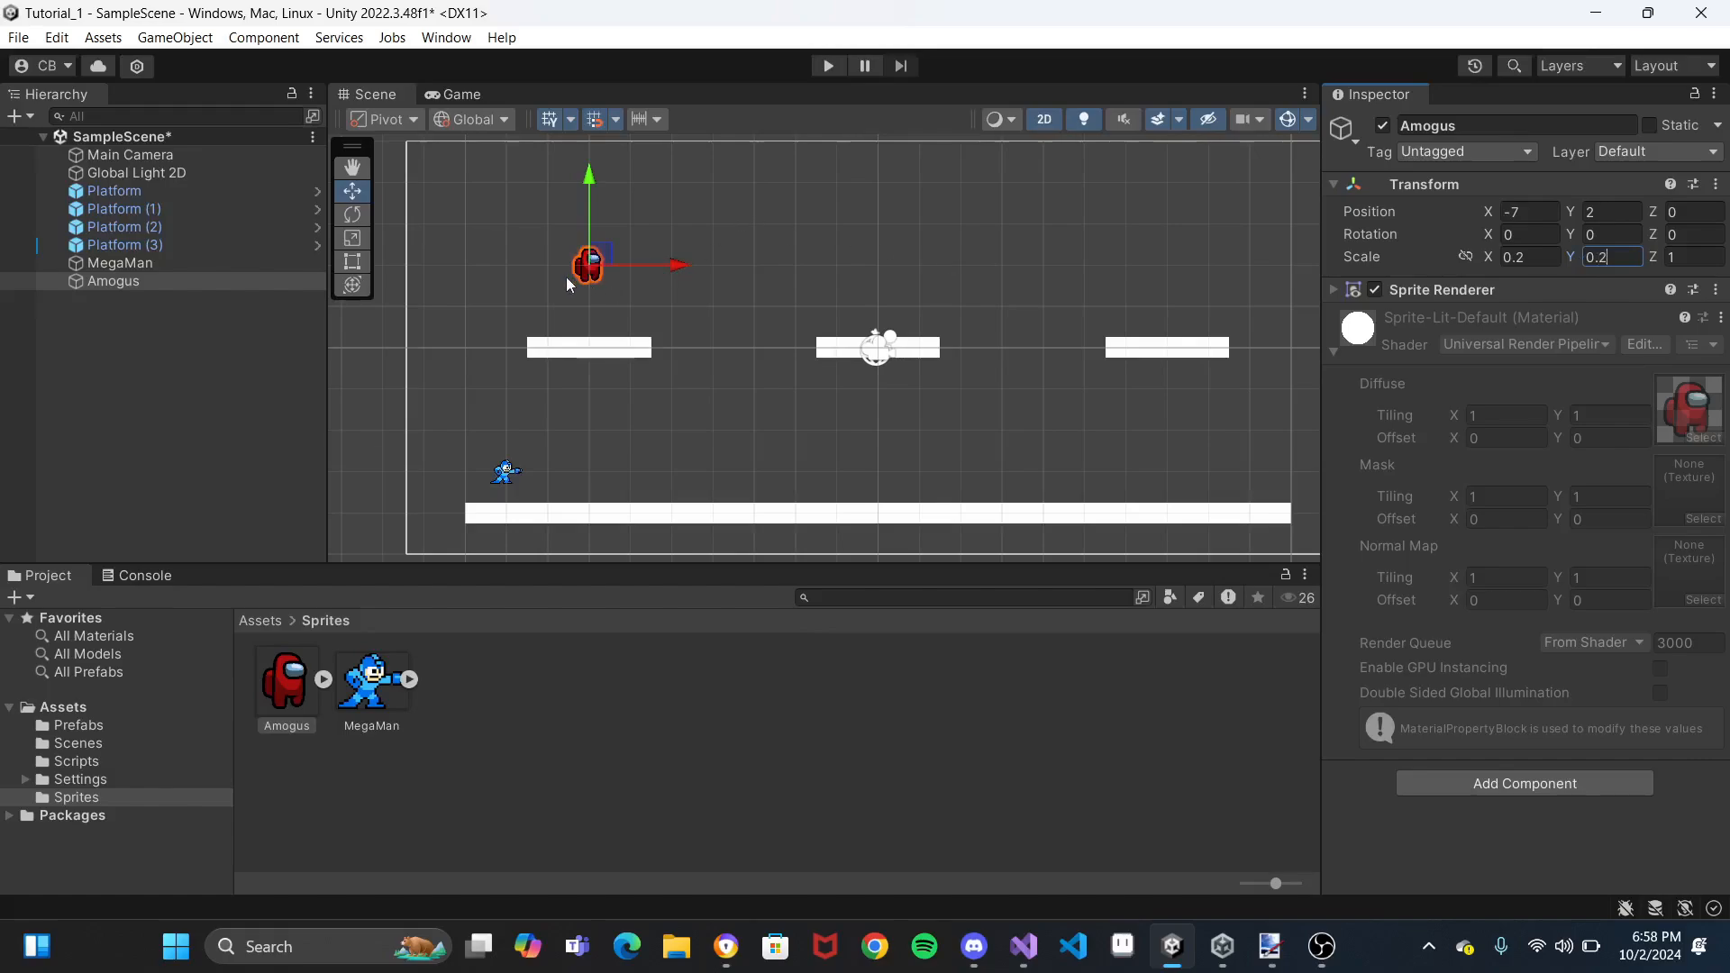
Add a Capsule Collider 2D to Amogus and set the collider's X size to 2.8
{"action": "left_click", "coordinate": [1560, 789]}
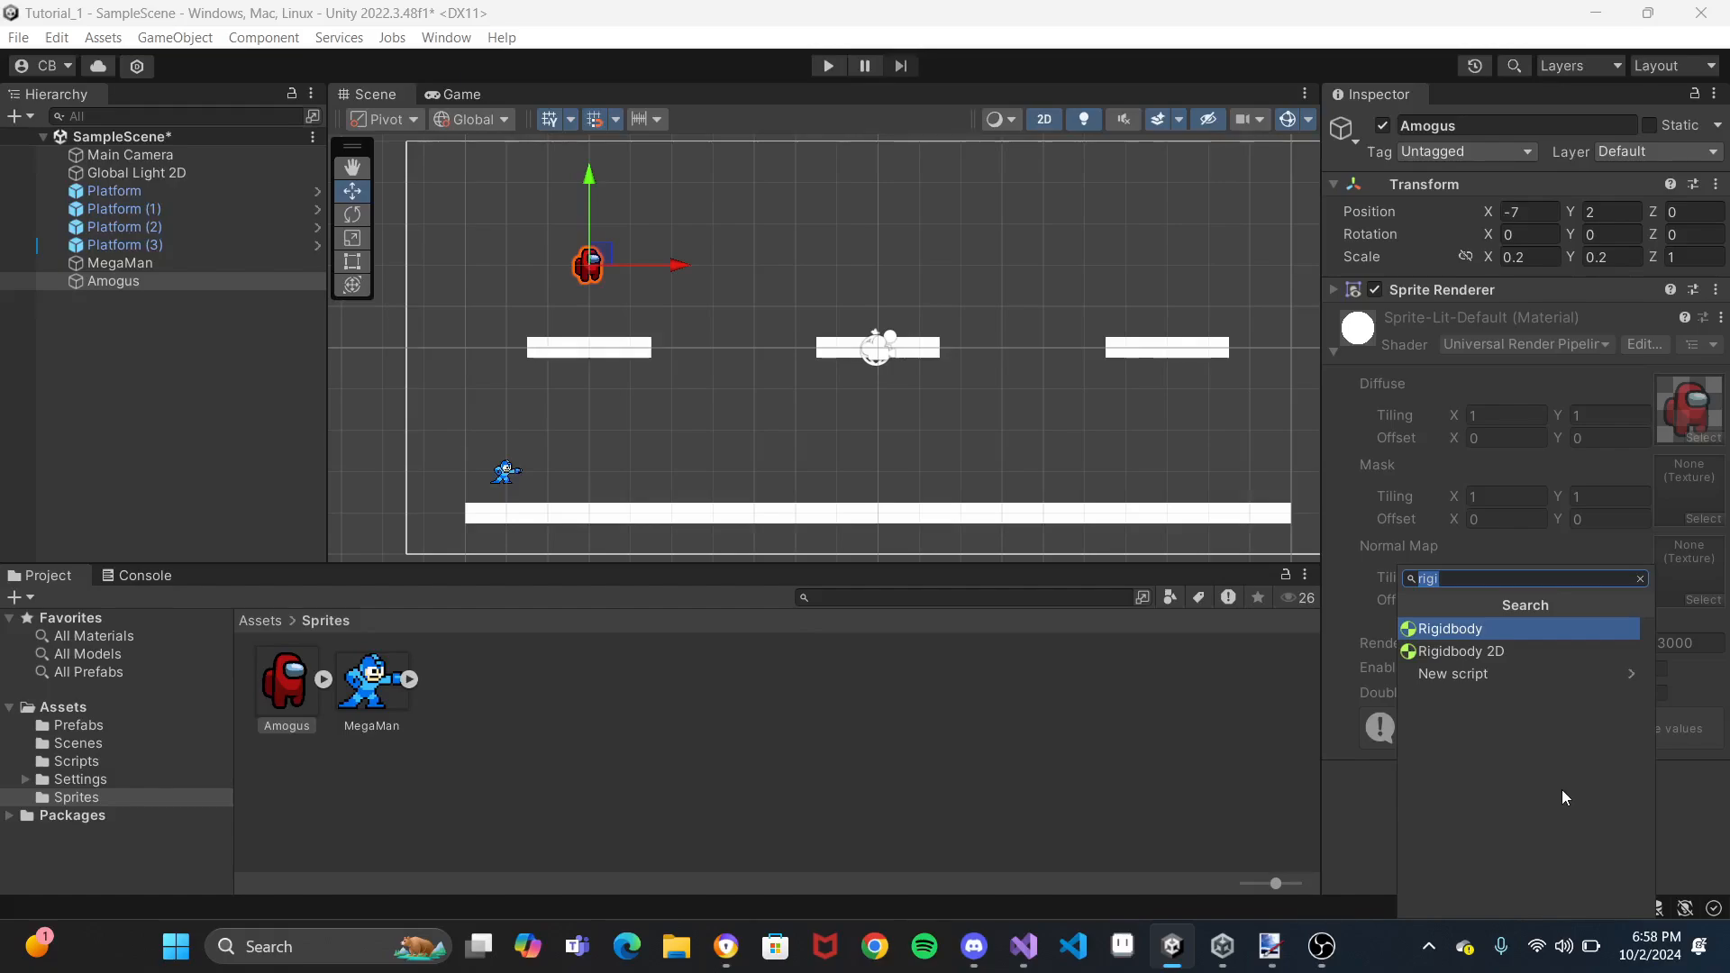
{"action": "type", "text": "cap"}
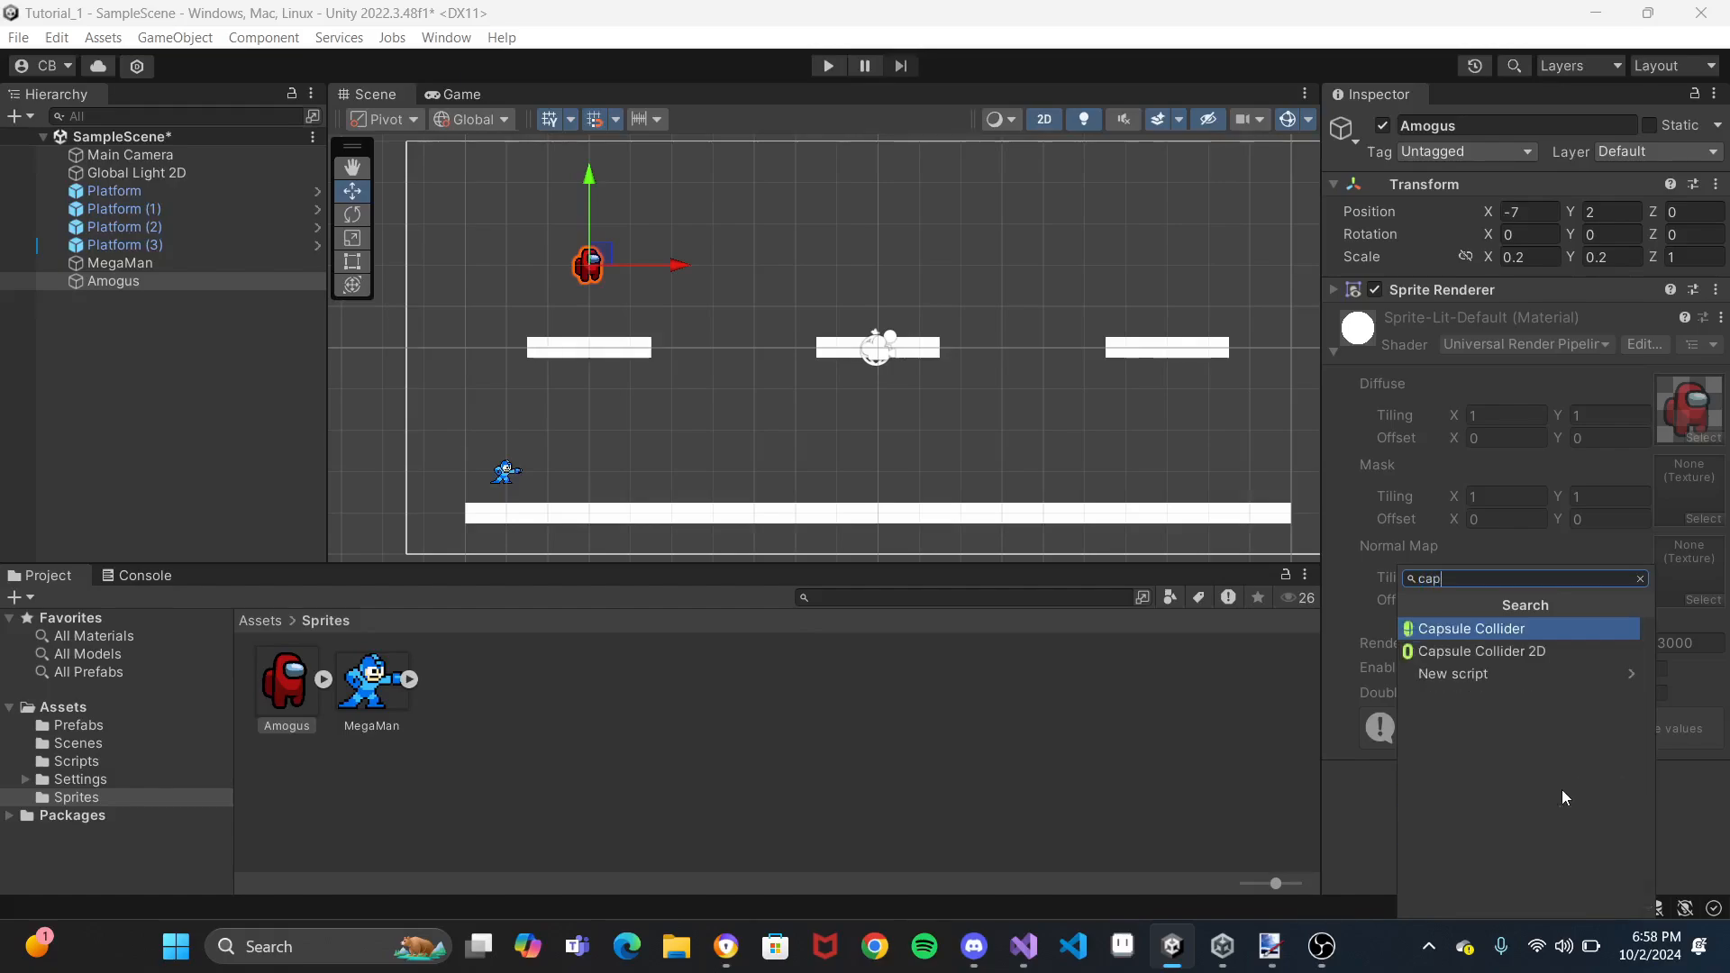
{"action": "left_click", "coordinate": [1513, 652]}
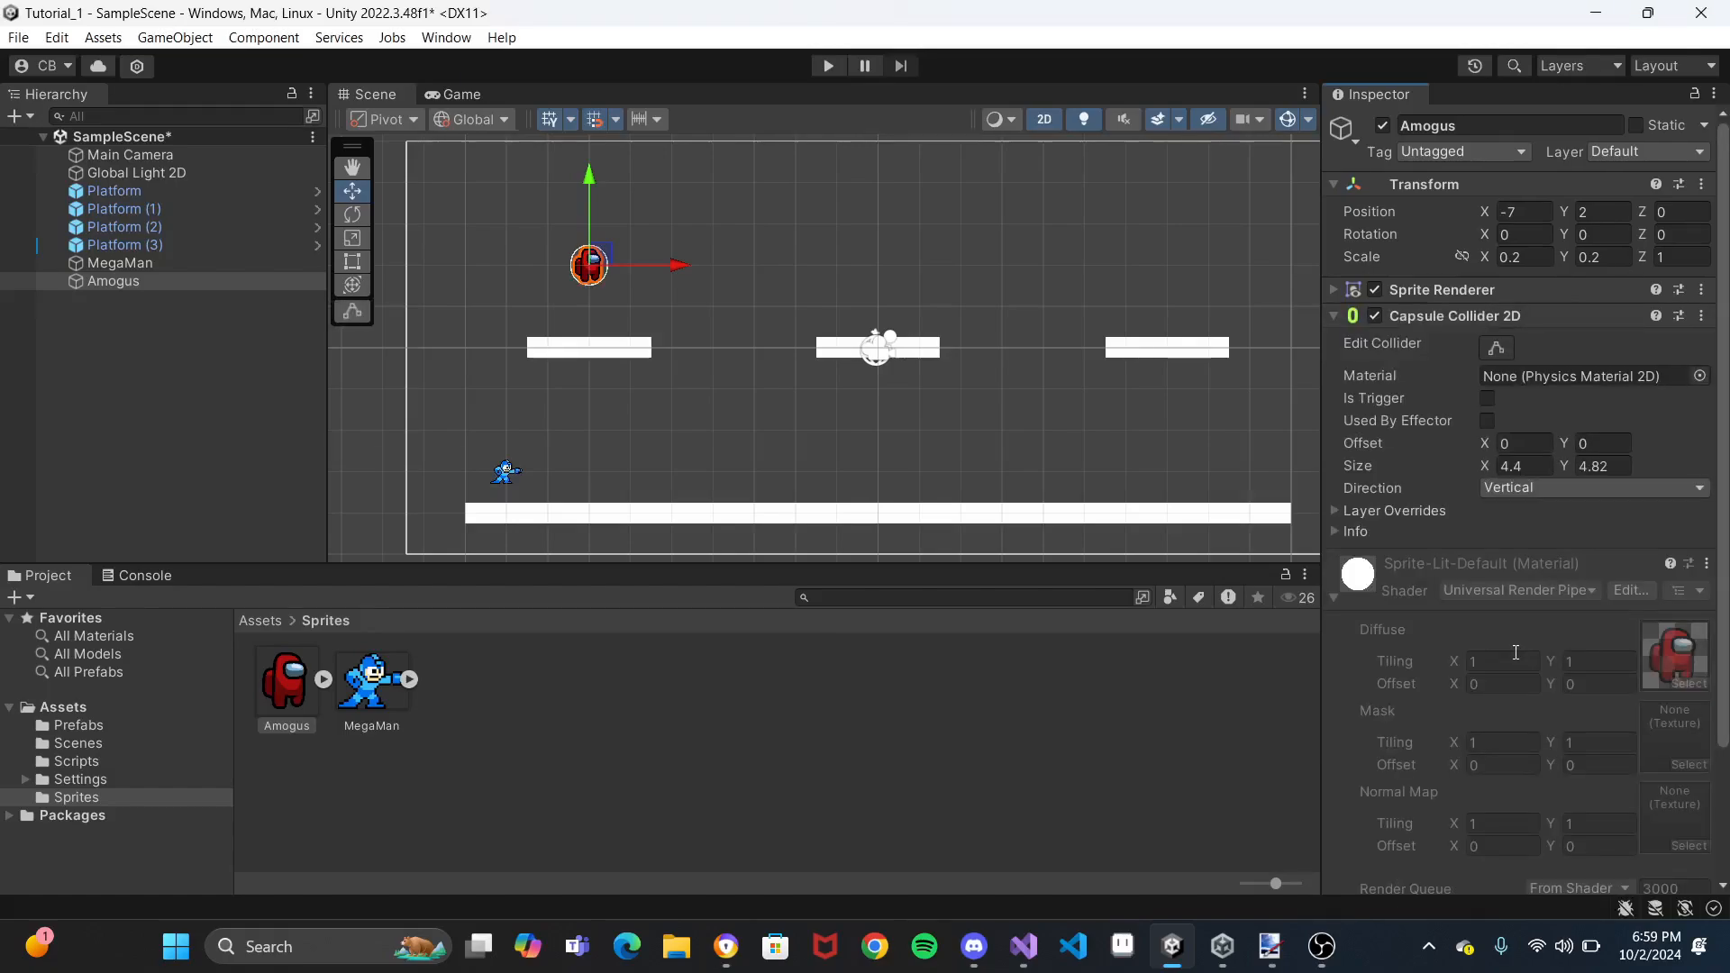
{"action": "scroll", "coordinate": [1515, 652], "scroll_direction": "down", "scroll_amount": 1}
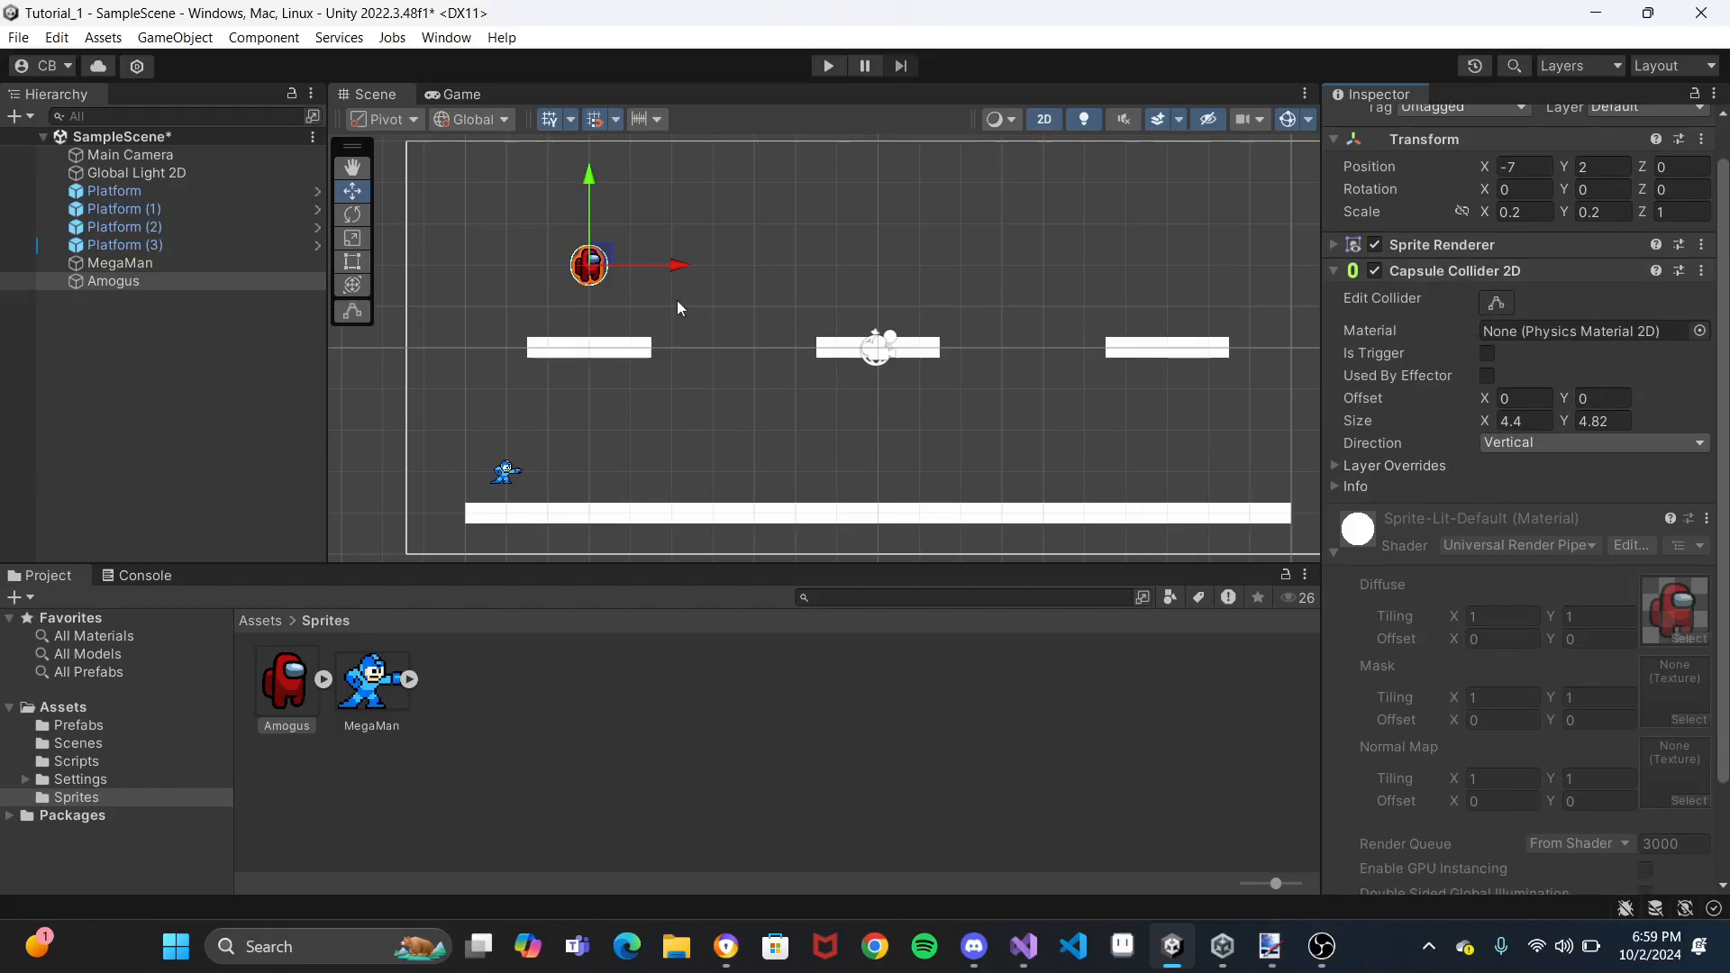
{"action": "scroll", "coordinate": [594, 284], "scroll_direction": "up", "scroll_amount": 3}
{"action": "scroll", "coordinate": [594, 284], "scroll_direction": "up", "scroll_amount": 2}
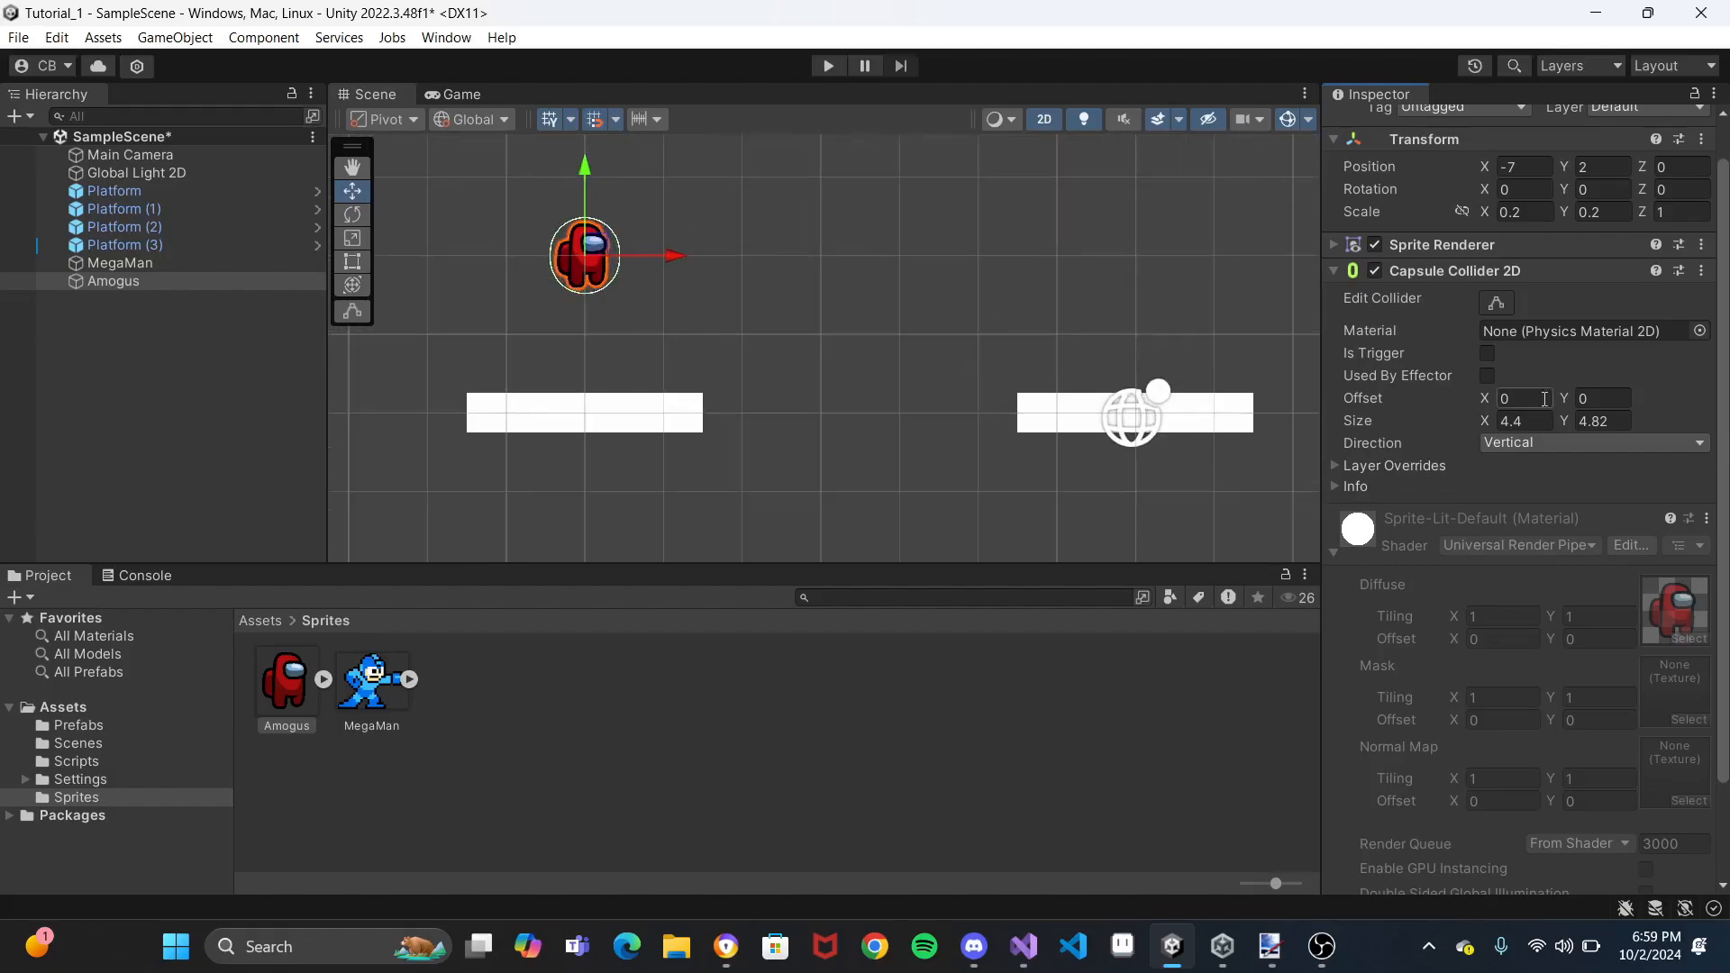
{"action": "left_click_drag", "start_coordinate": [1489, 427], "coordinate": [1427, 435]}
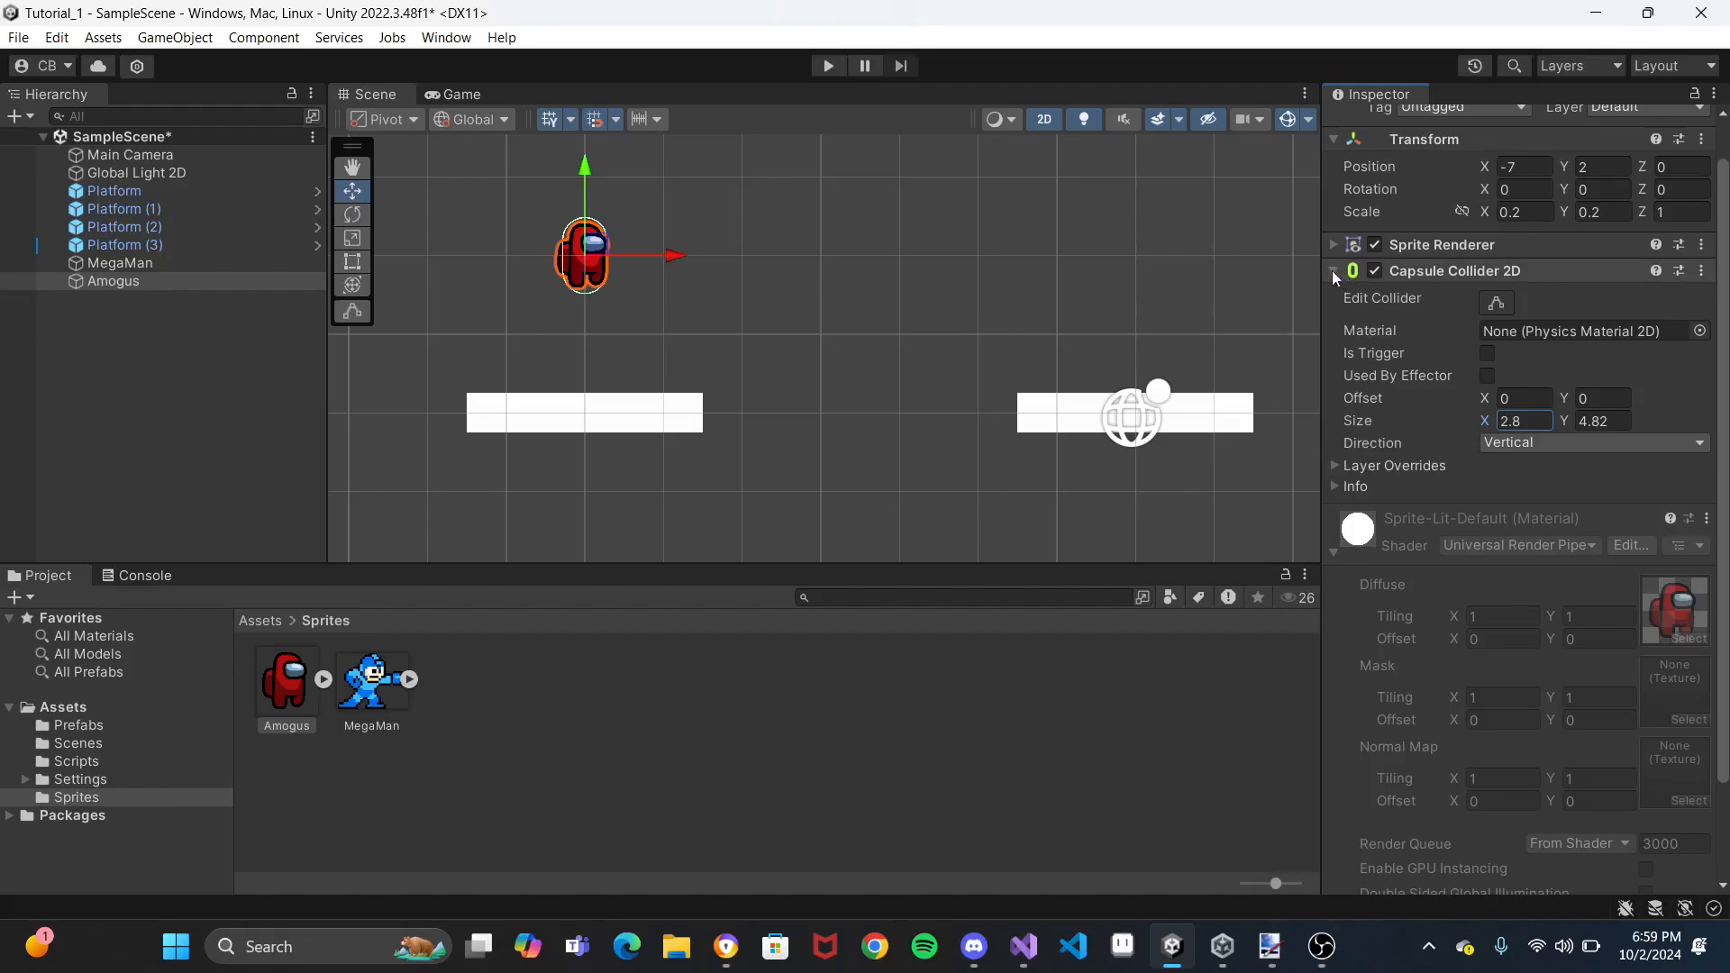
Lower Amogus to Y position 1 and turn on Is Trigger for its capsule collider
{"action": "left_click", "coordinate": [585, 176]}
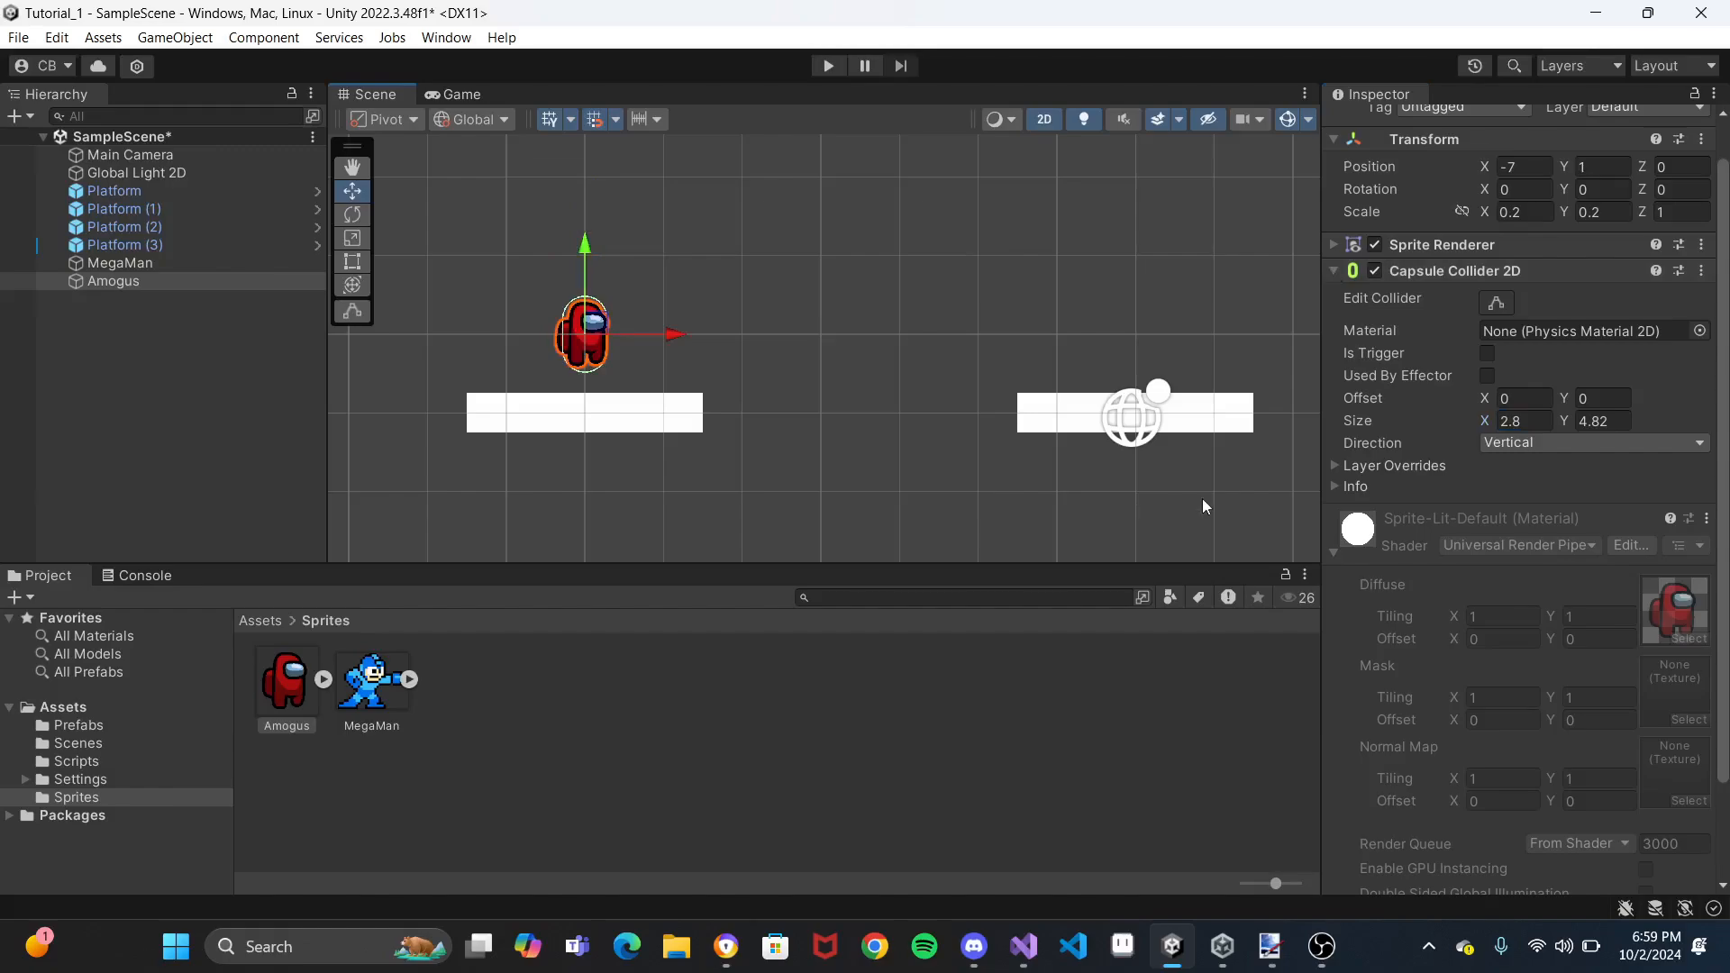
{"action": "left_click", "coordinate": [1486, 355]}
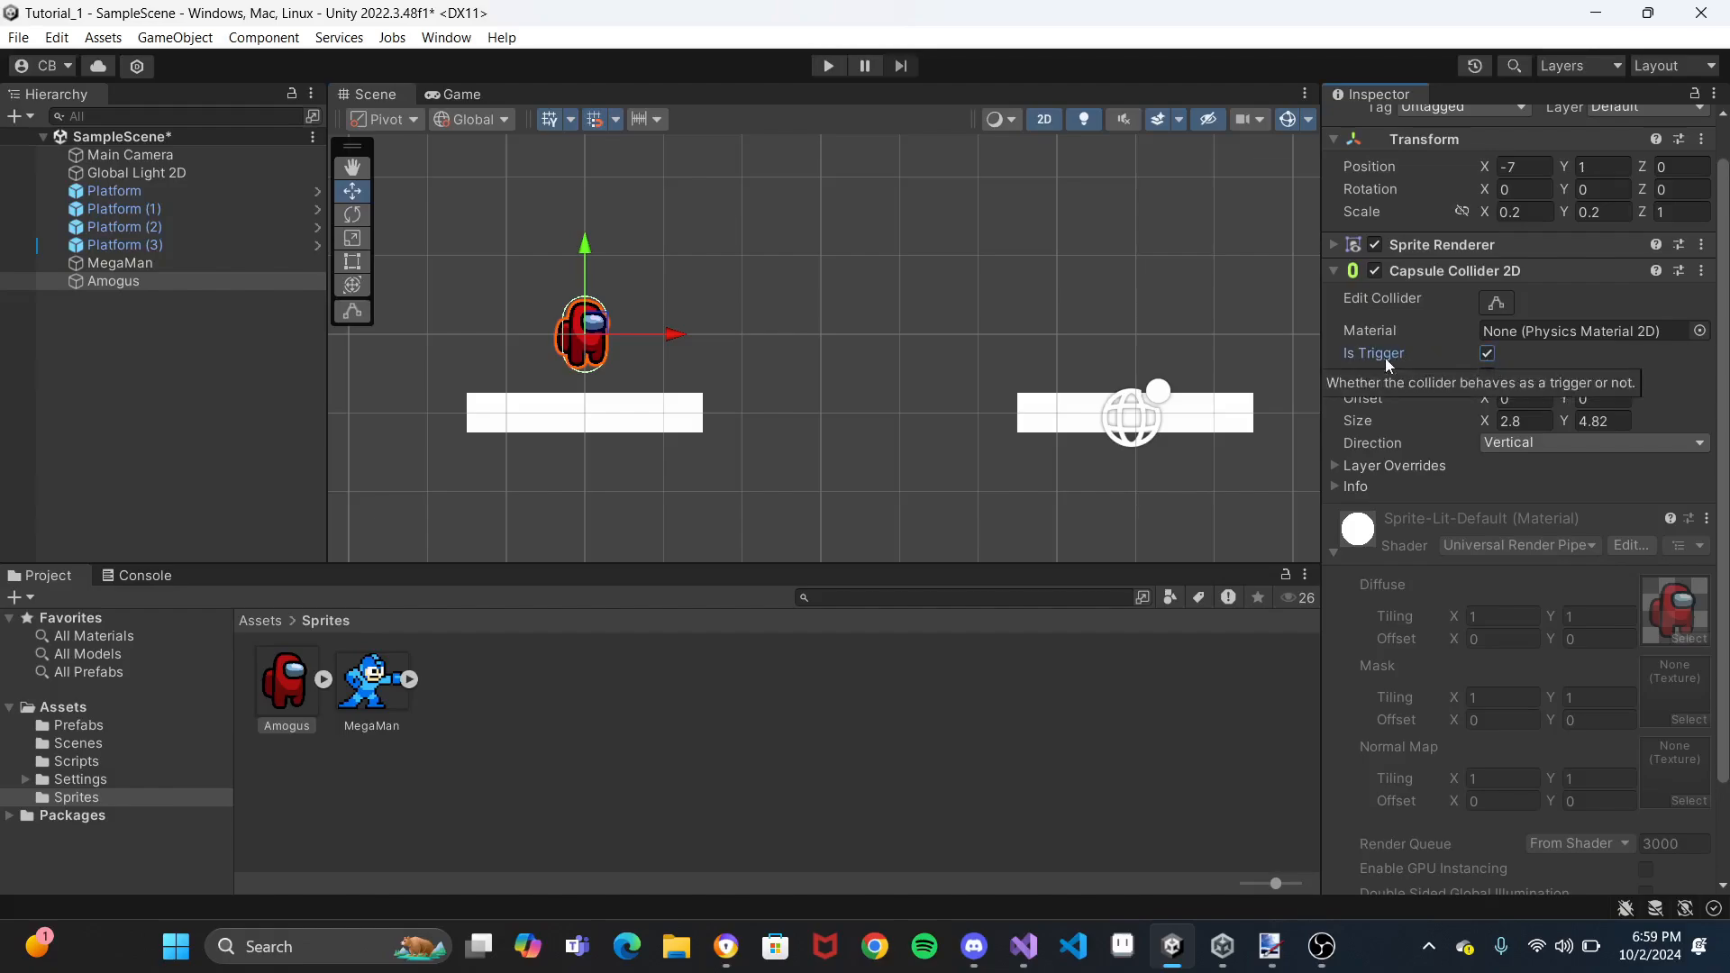
Collapse the material section of Amogus and add the Coin script as a component
{"action": "left_click", "coordinate": [1328, 553]}
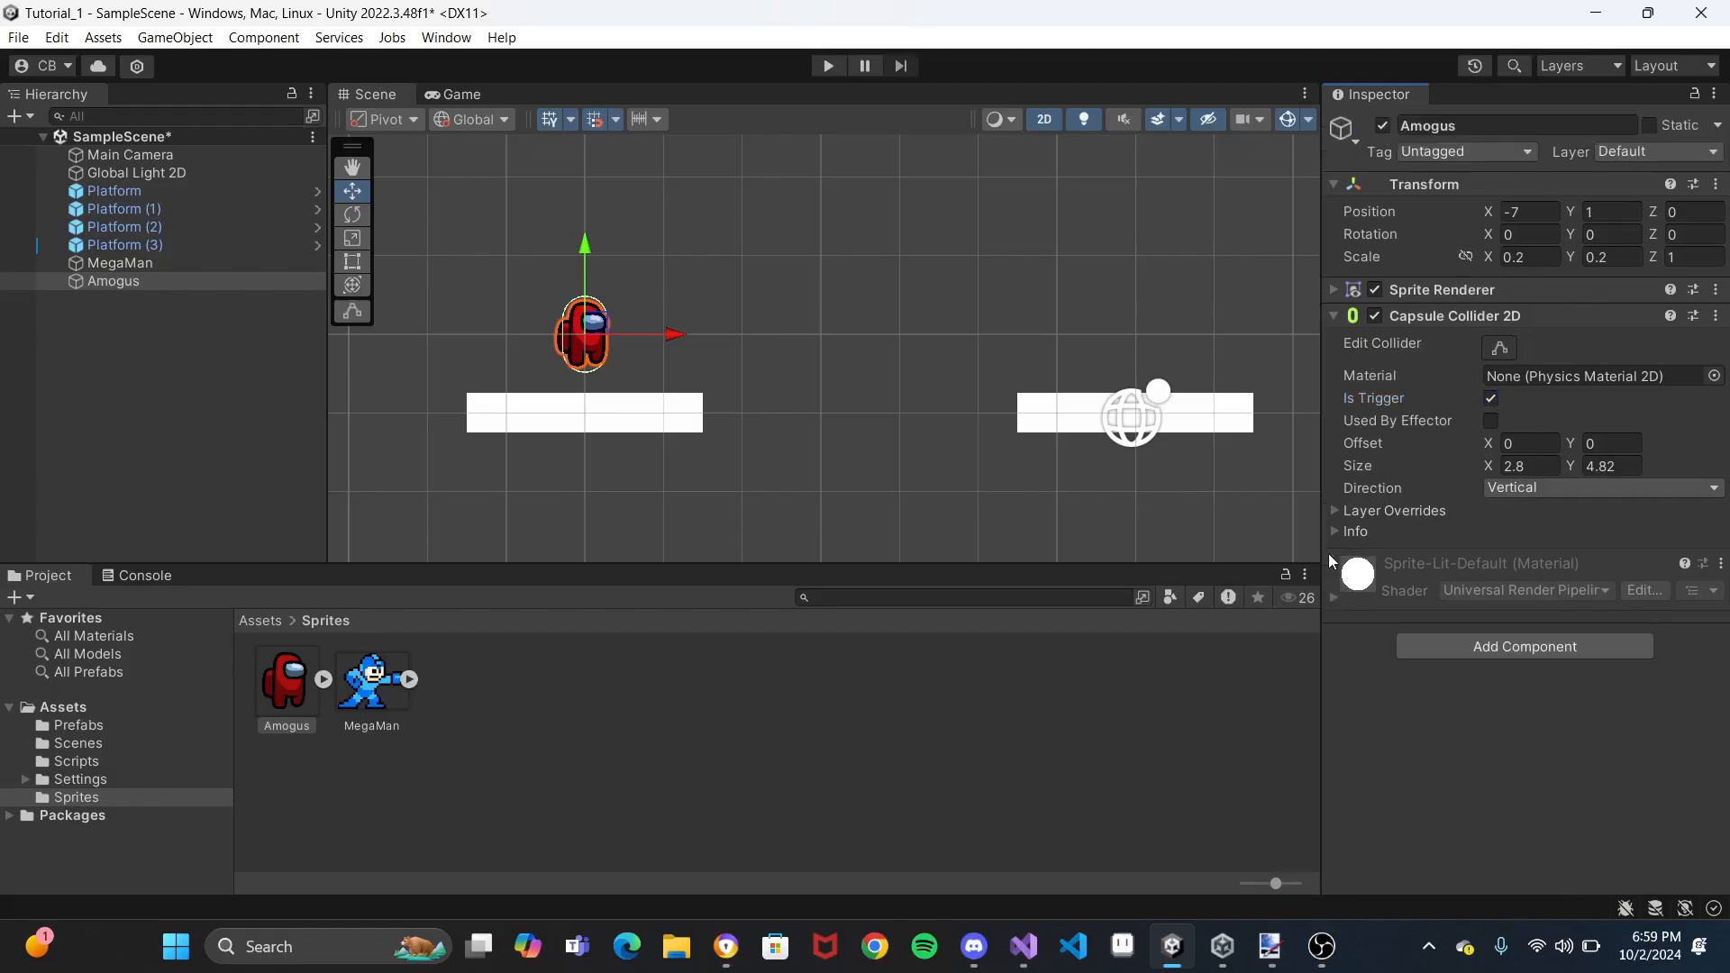
{"action": "left_click", "coordinate": [1457, 647]}
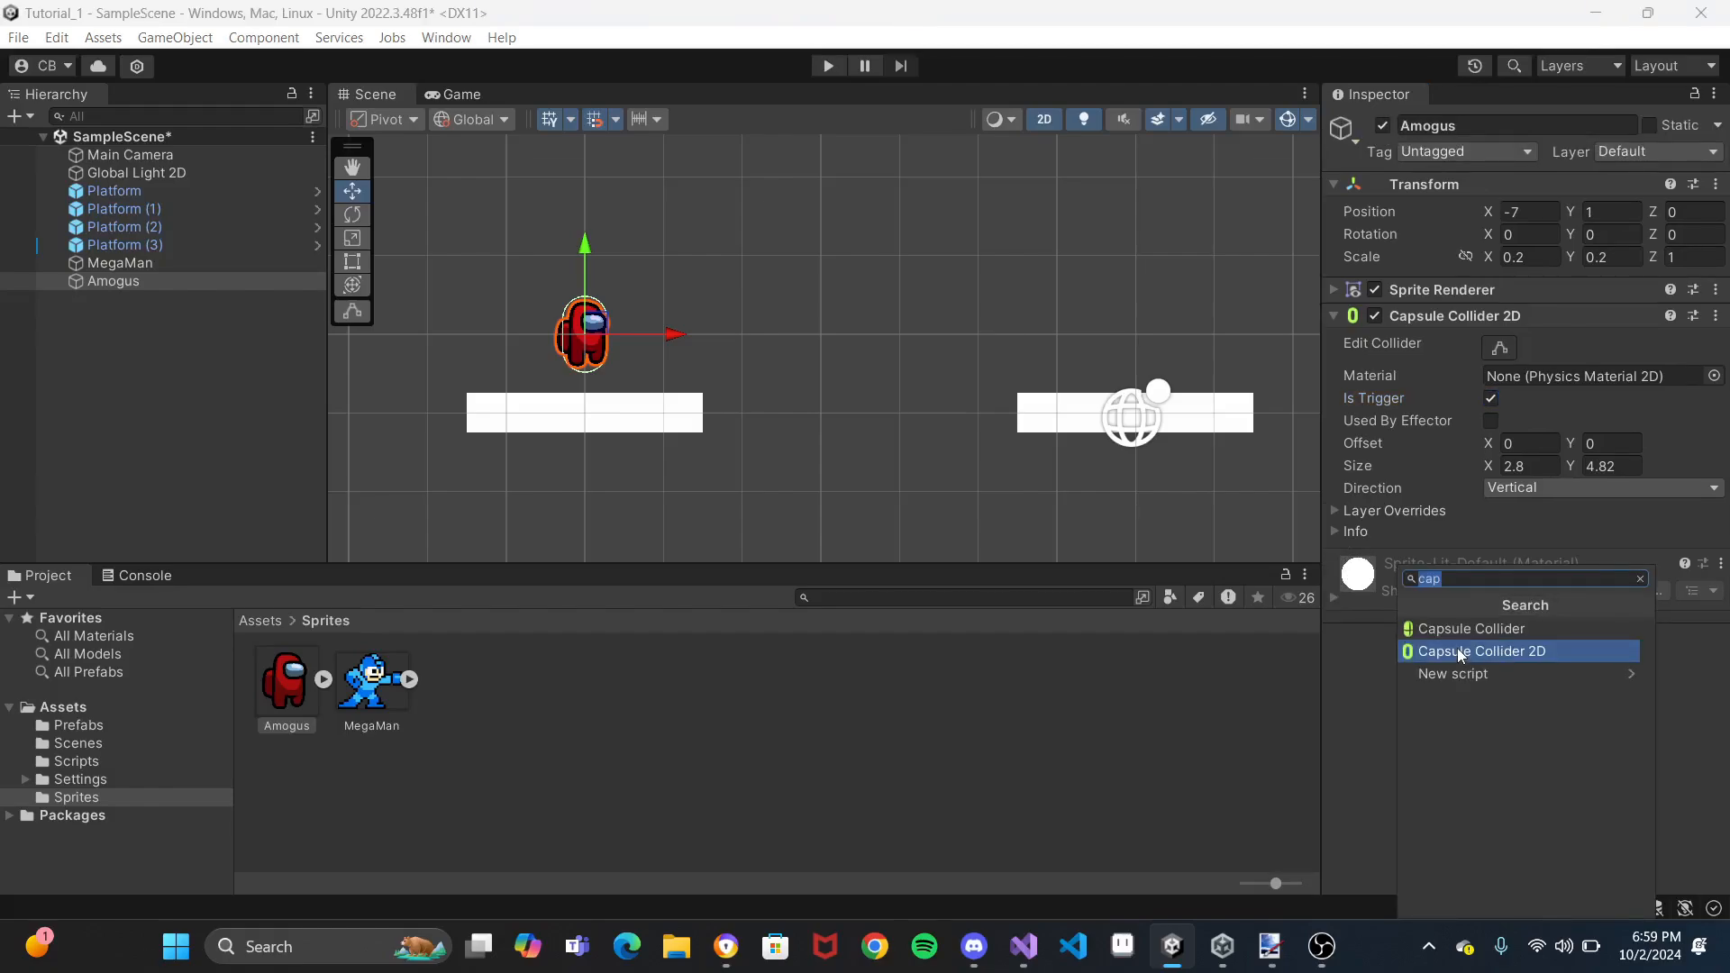
{"action": "type", "text": "c"}
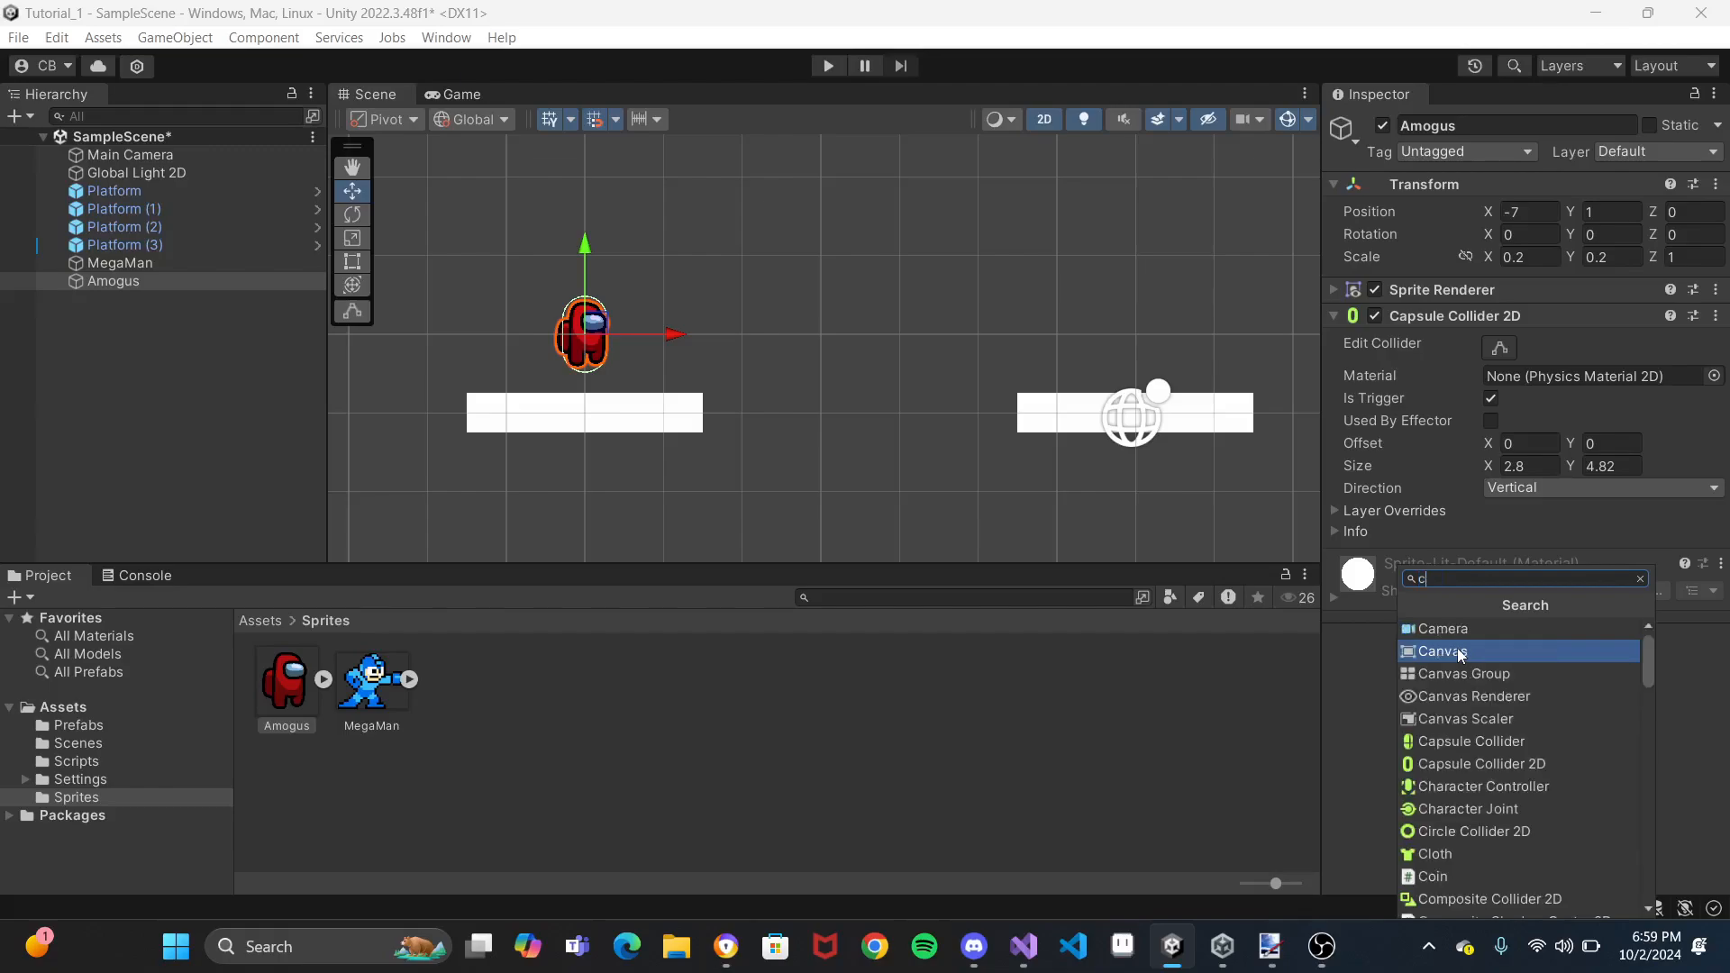
{"action": "type", "text": "oin"}
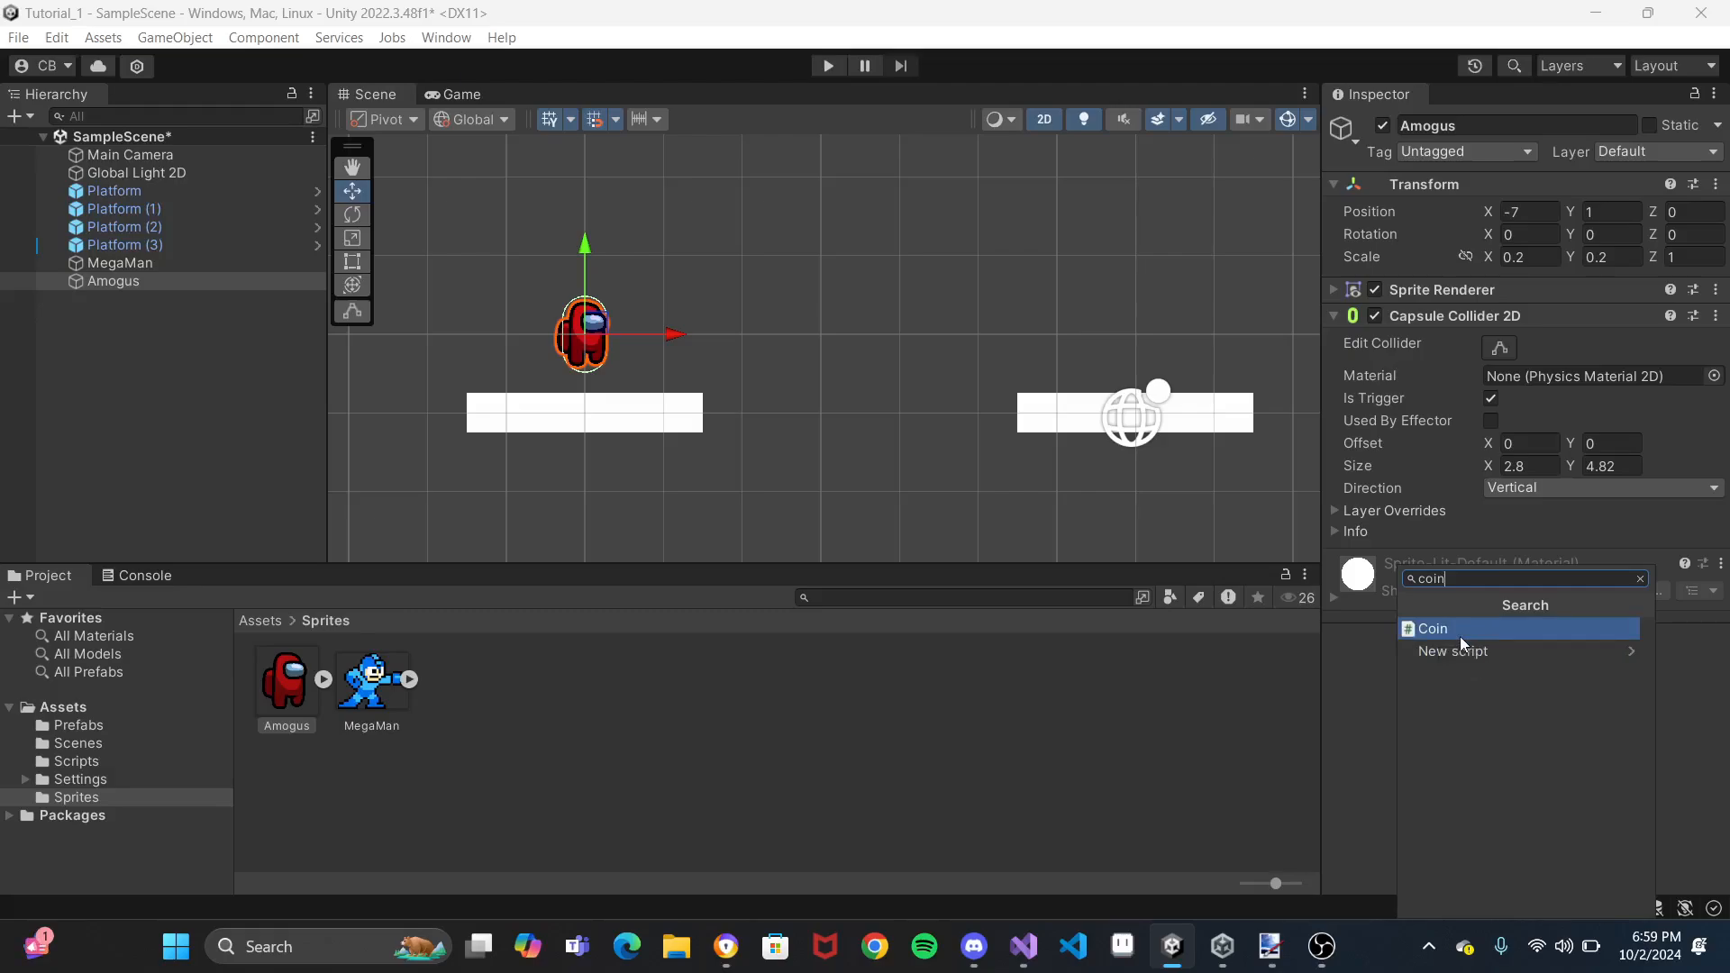
{"action": "left_click", "coordinate": [1459, 631]}
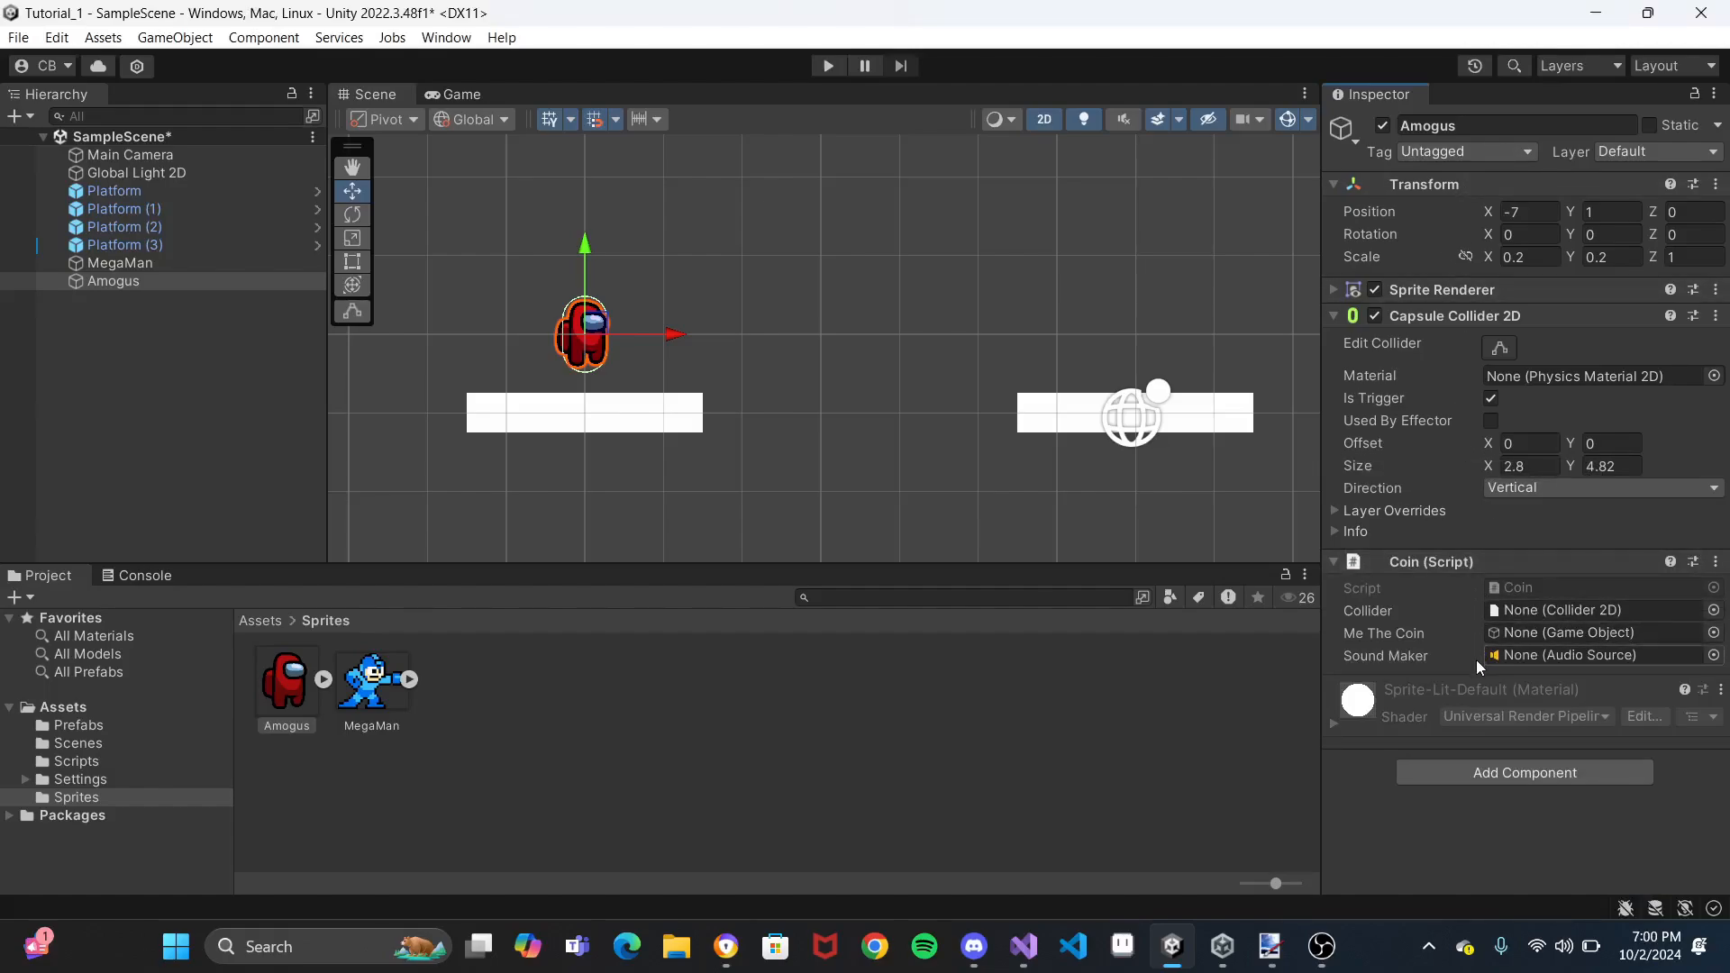
Assign Amogus as the Coin script's Me The Coin object and its Capsule Collider 2D as the script's Collider
{"action": "left_click", "coordinate": [119, 287]}
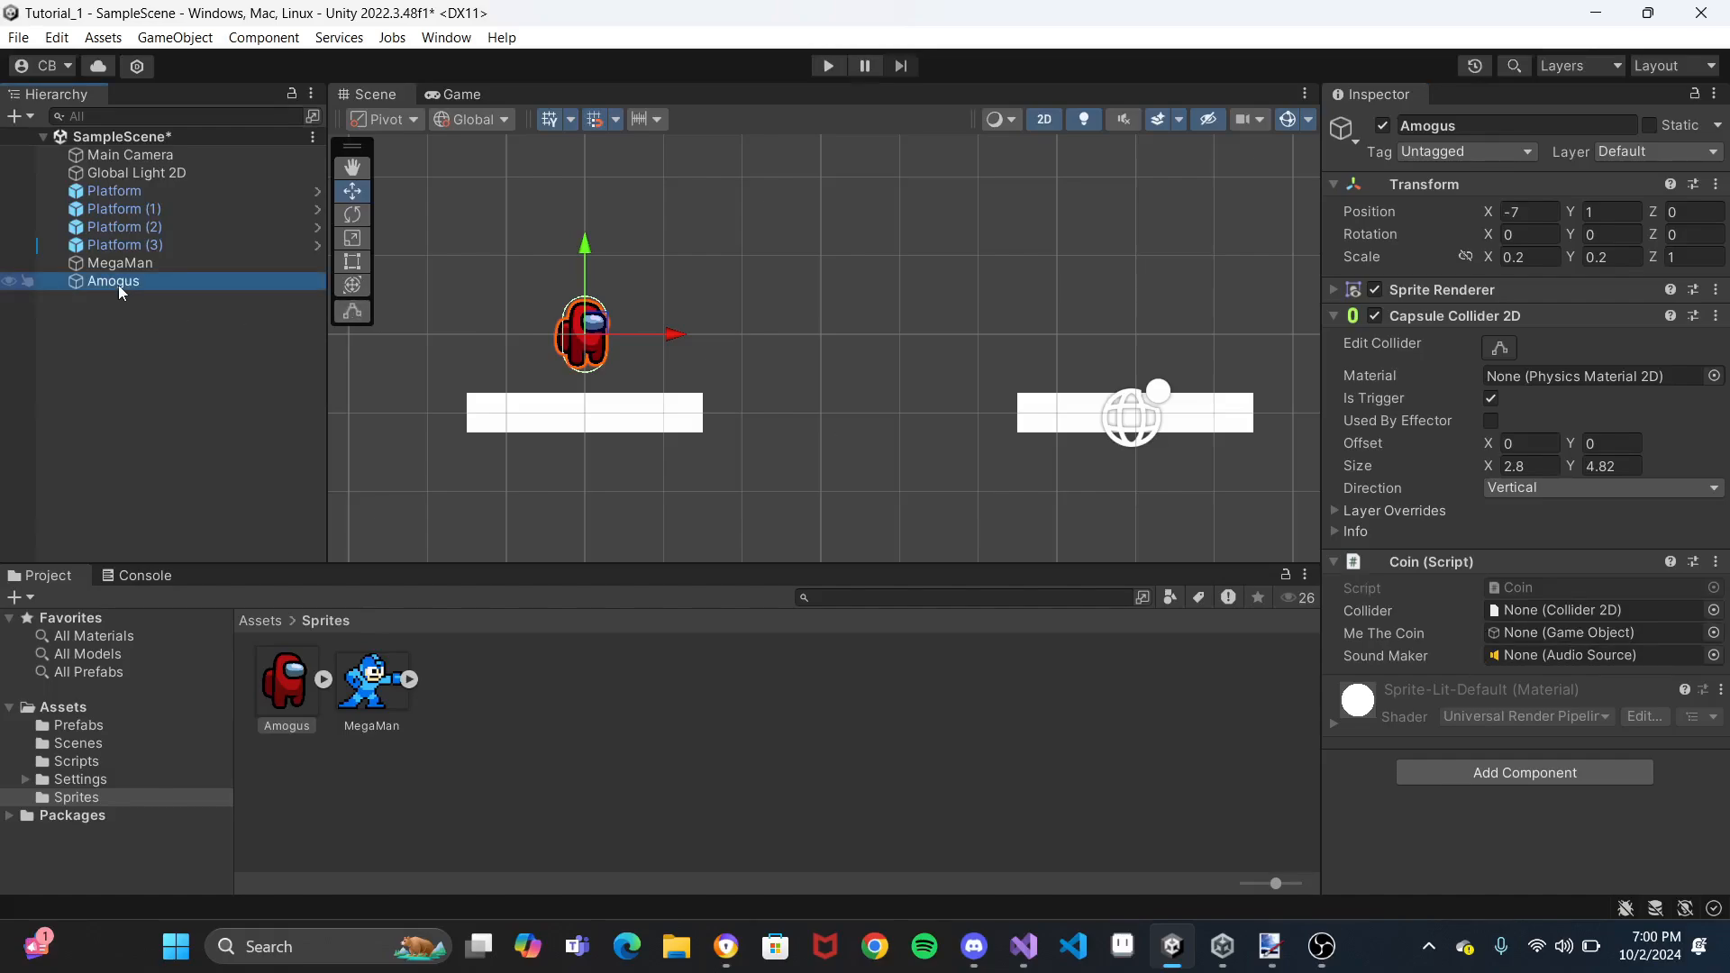
{"action": "left_click", "coordinate": [1441, 186]}
{"action": "left_click_drag", "start_coordinate": [1441, 186], "coordinate": [1537, 639]}
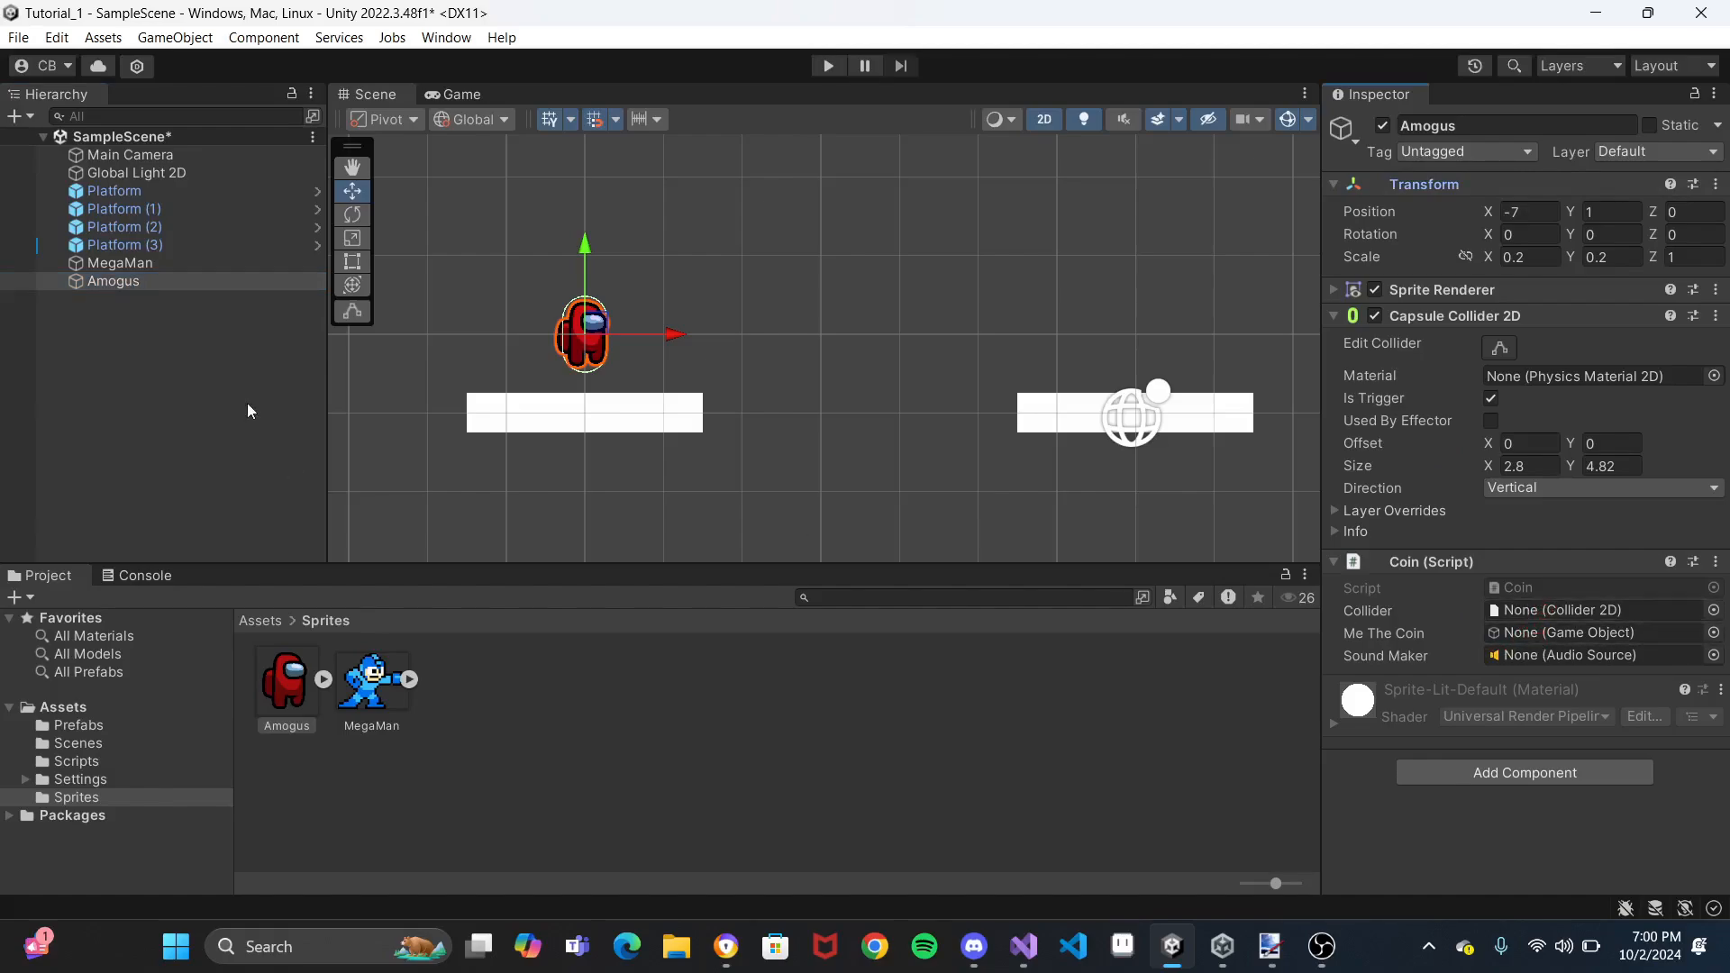
{"action": "left_click_drag", "start_coordinate": [121, 285], "coordinate": [1593, 638]}
{"action": "left_click", "coordinate": [110, 283]}
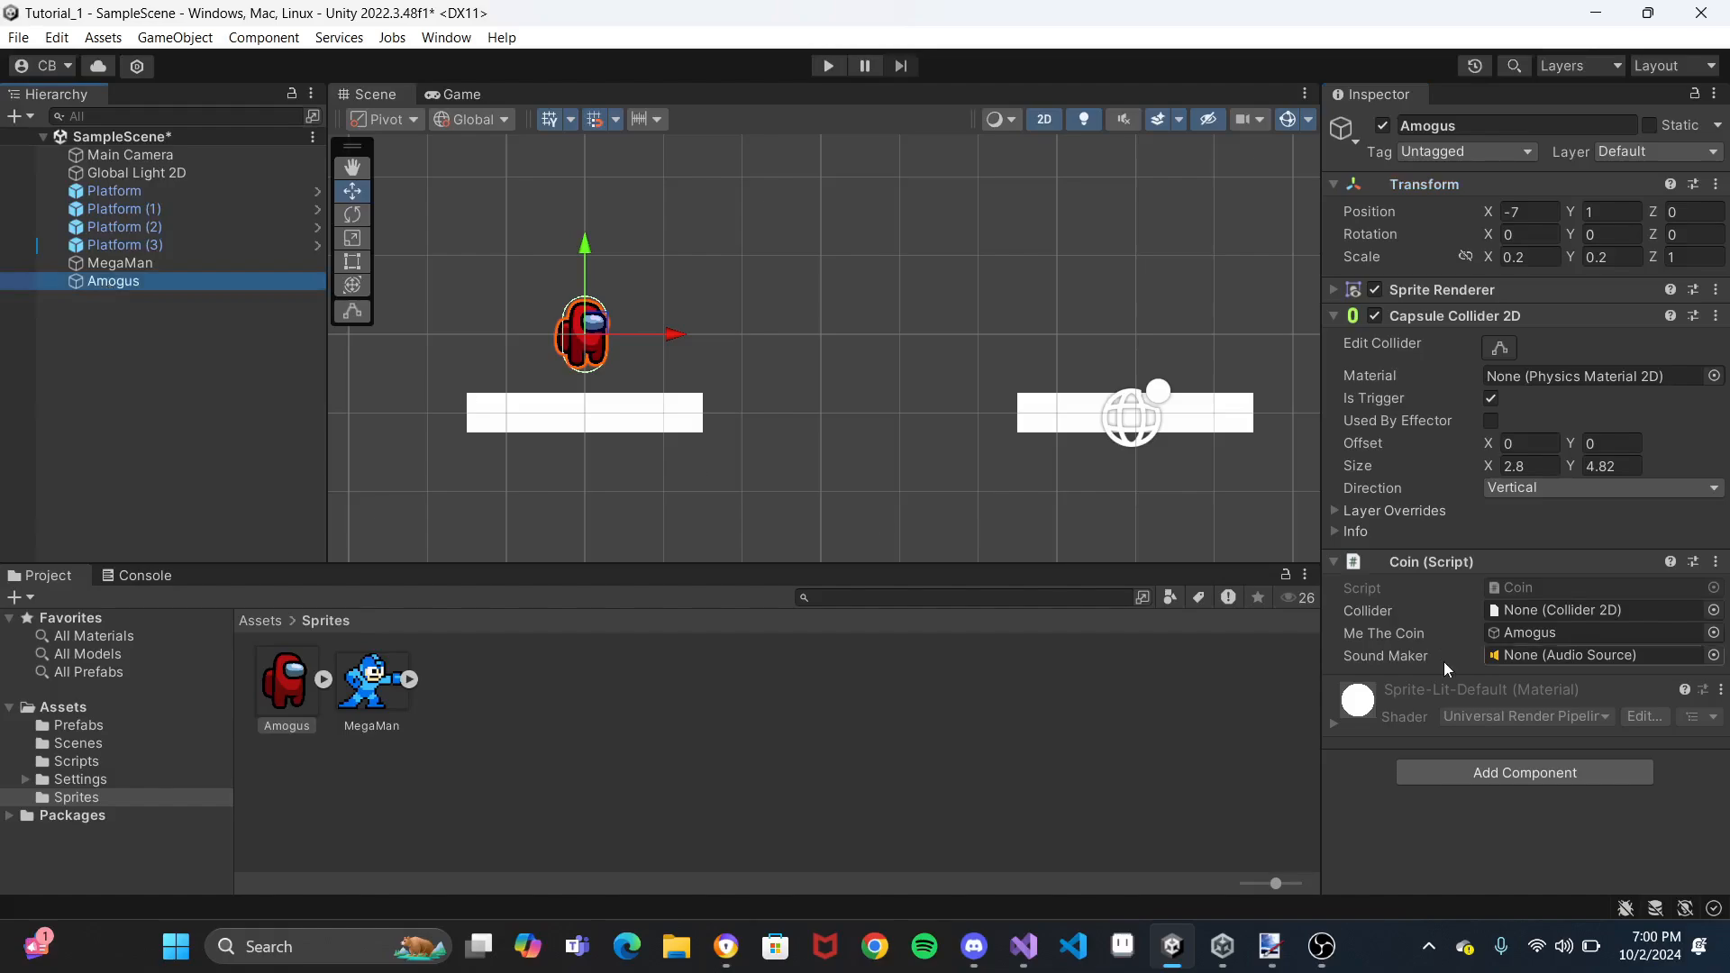
{"action": "left_click", "coordinate": [1539, 317]}
{"action": "left_click_drag", "start_coordinate": [1539, 317], "coordinate": [1527, 605]}
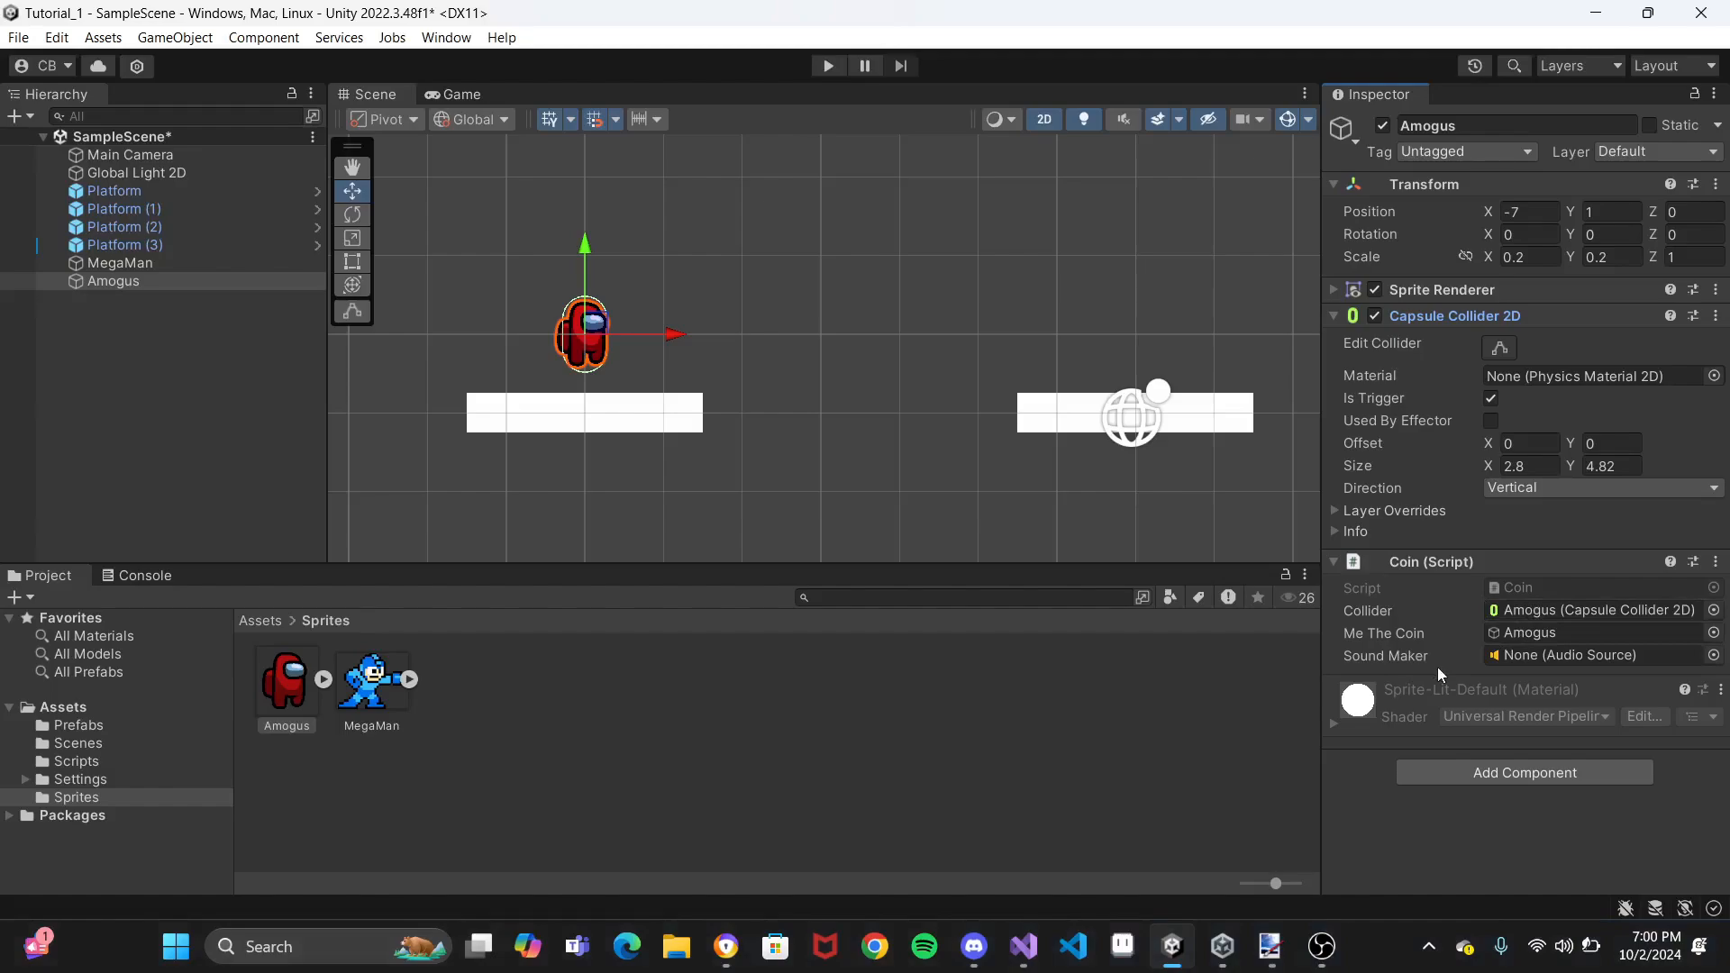
Save the Amogus object as a prefab in the Prefabs folder
{"action": "left_click", "coordinate": [81, 728]}
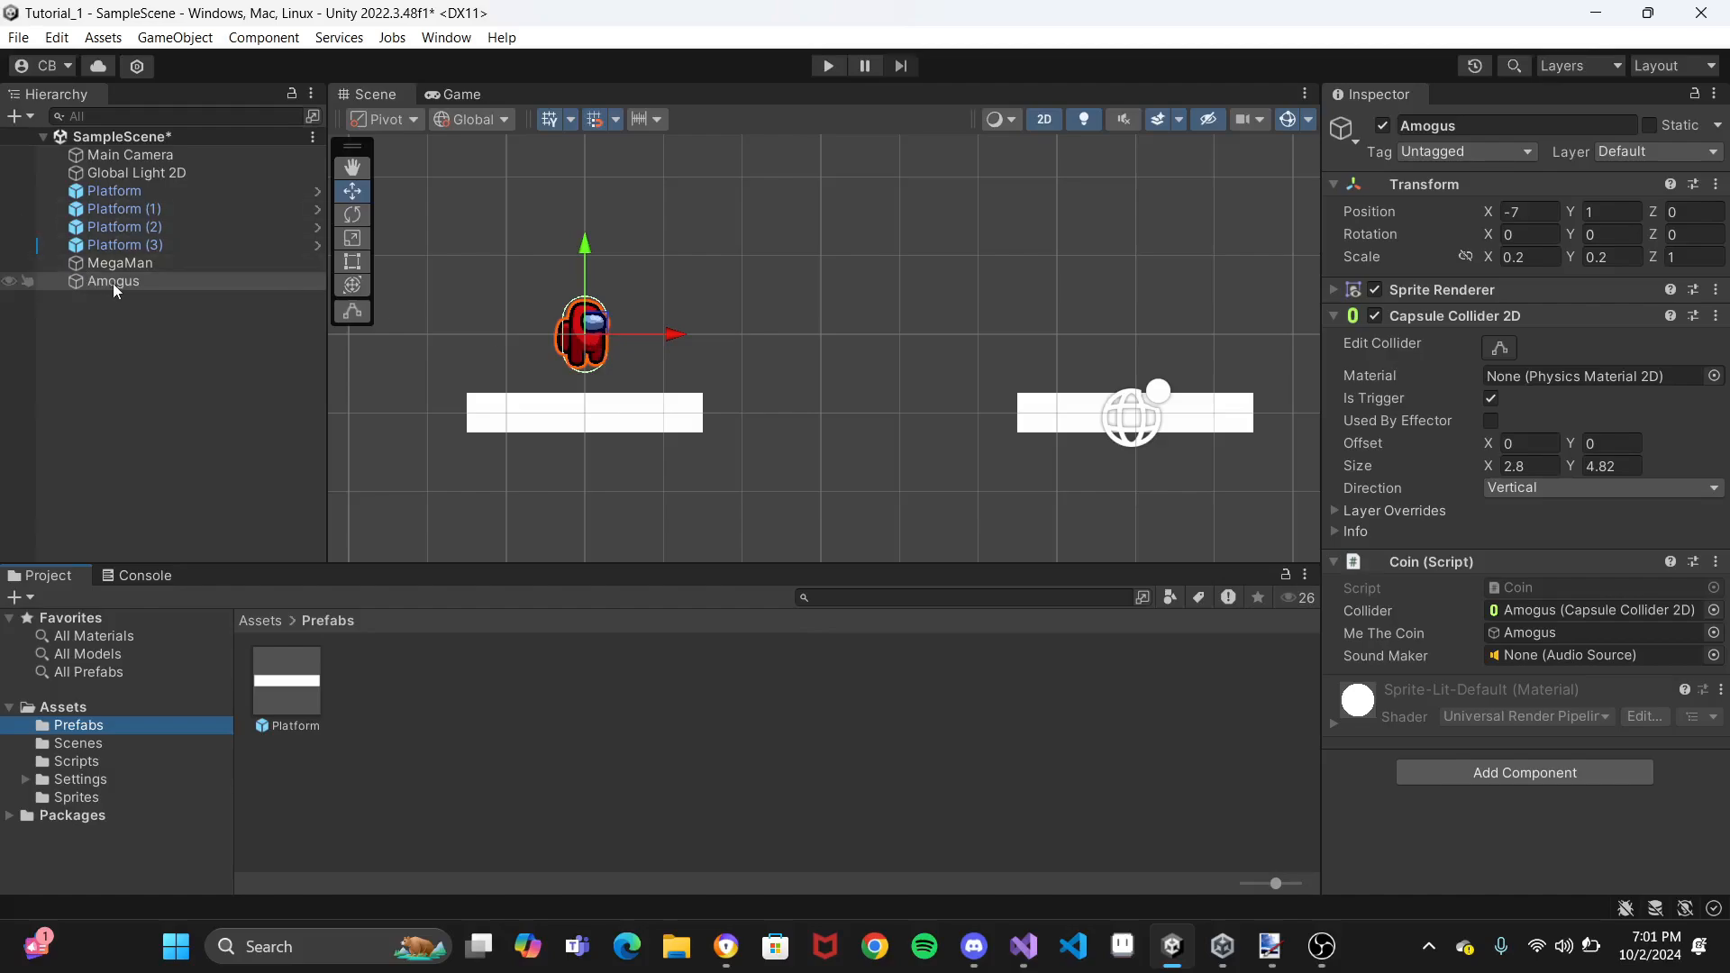
{"action": "left_click_drag", "start_coordinate": [112, 283], "coordinate": [420, 688]}
{"action": "left_click", "coordinate": [289, 676]}
Open the Amogus prefab, set its X and Y position to 0, and return to the scene
{"action": "double_click", "coordinate": [290, 676]}
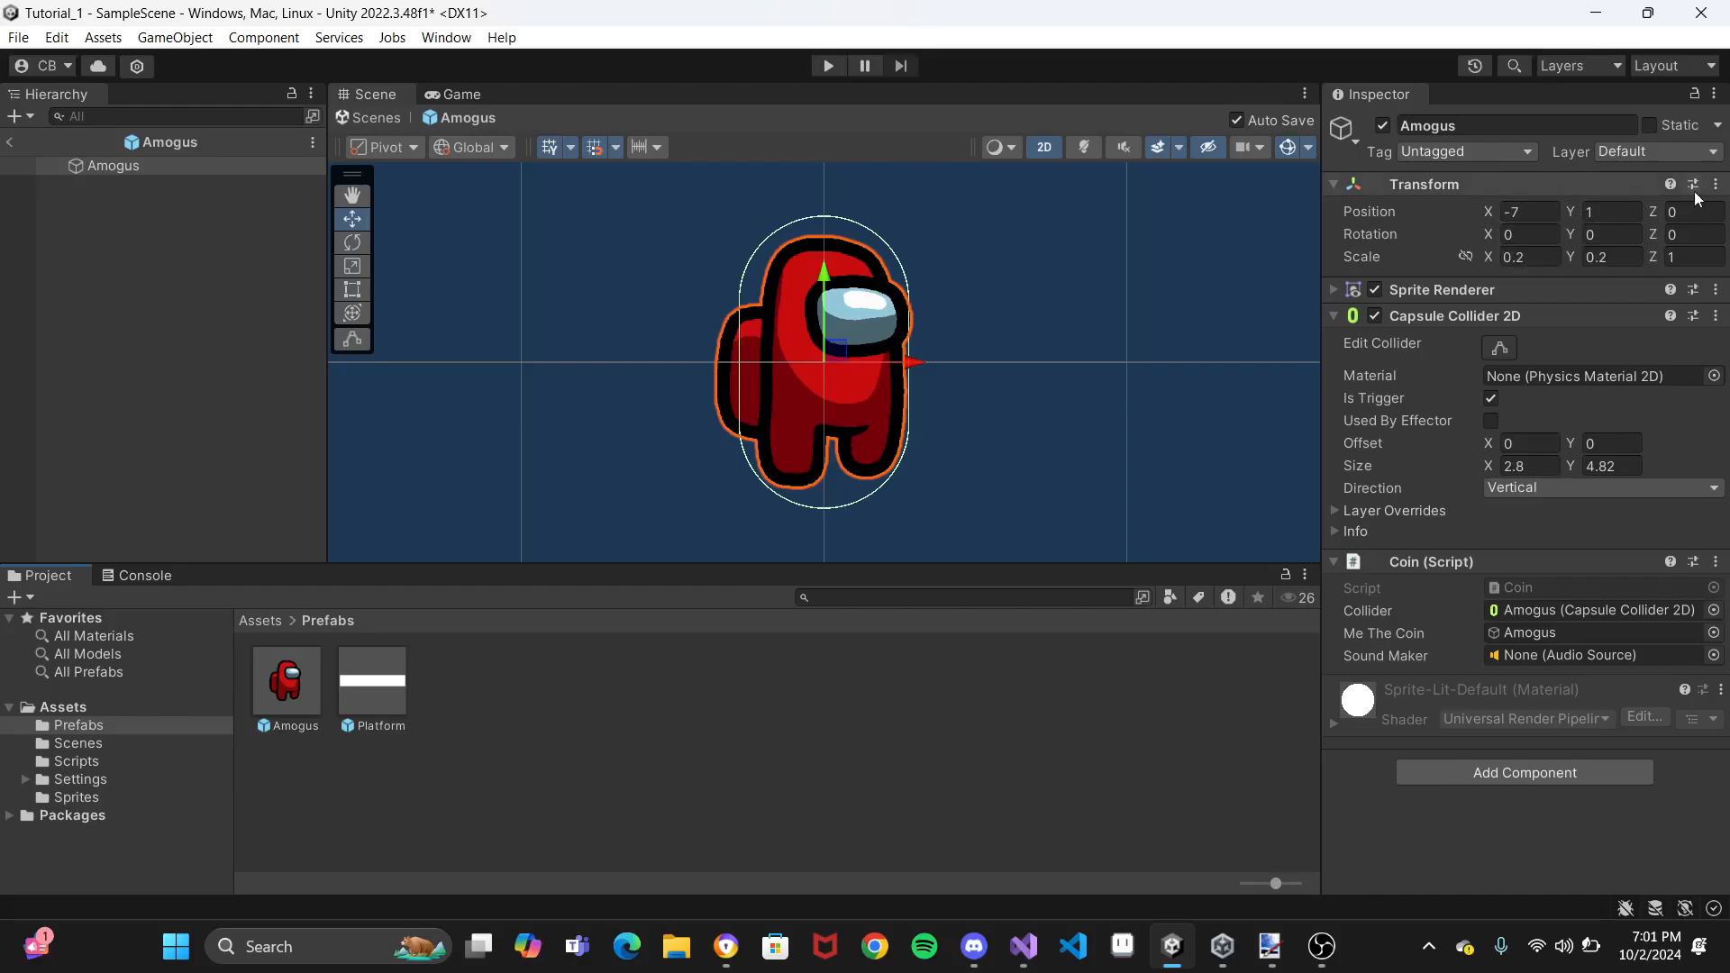
{"action": "left_click", "coordinate": [1542, 211]}
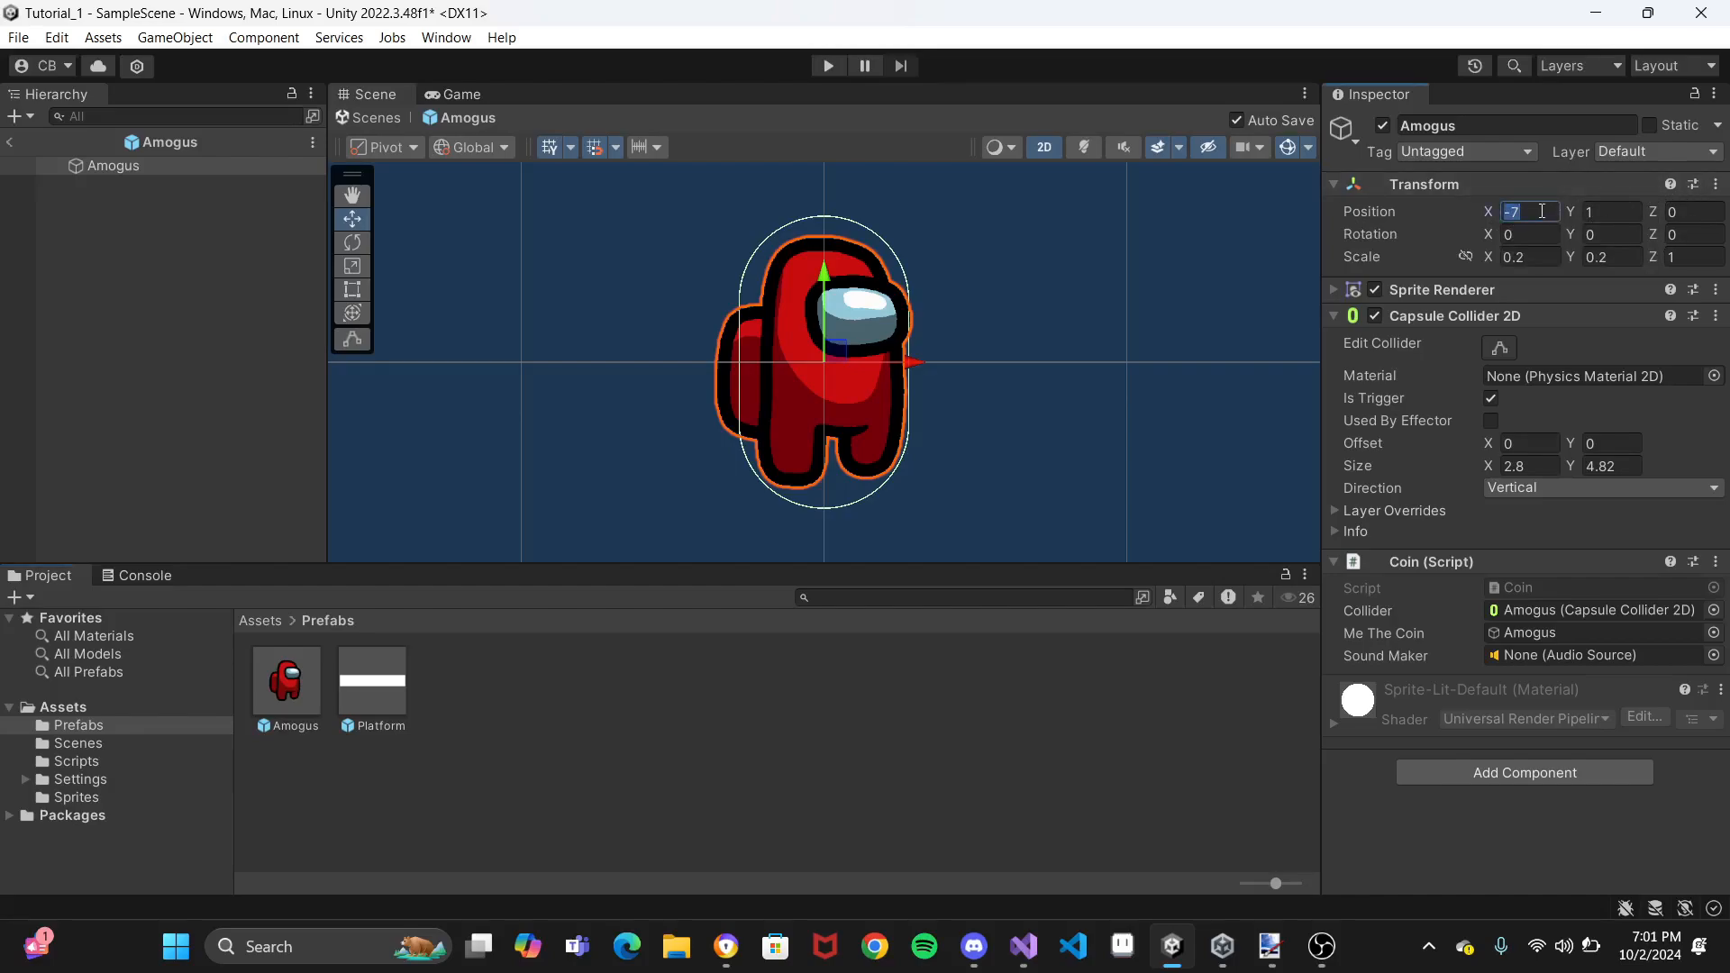
{"action": "type", "text": "0"}
{"action": "left_click", "coordinate": [1602, 214]}
{"action": "type", "text": "0"}
{"action": "left_click", "coordinate": [933, 312]}
{"action": "scroll", "coordinate": [933, 311], "scroll_direction": "down", "scroll_amount": 5}
{"action": "scroll", "coordinate": [933, 320], "scroll_direction": "down", "scroll_amount": 5}
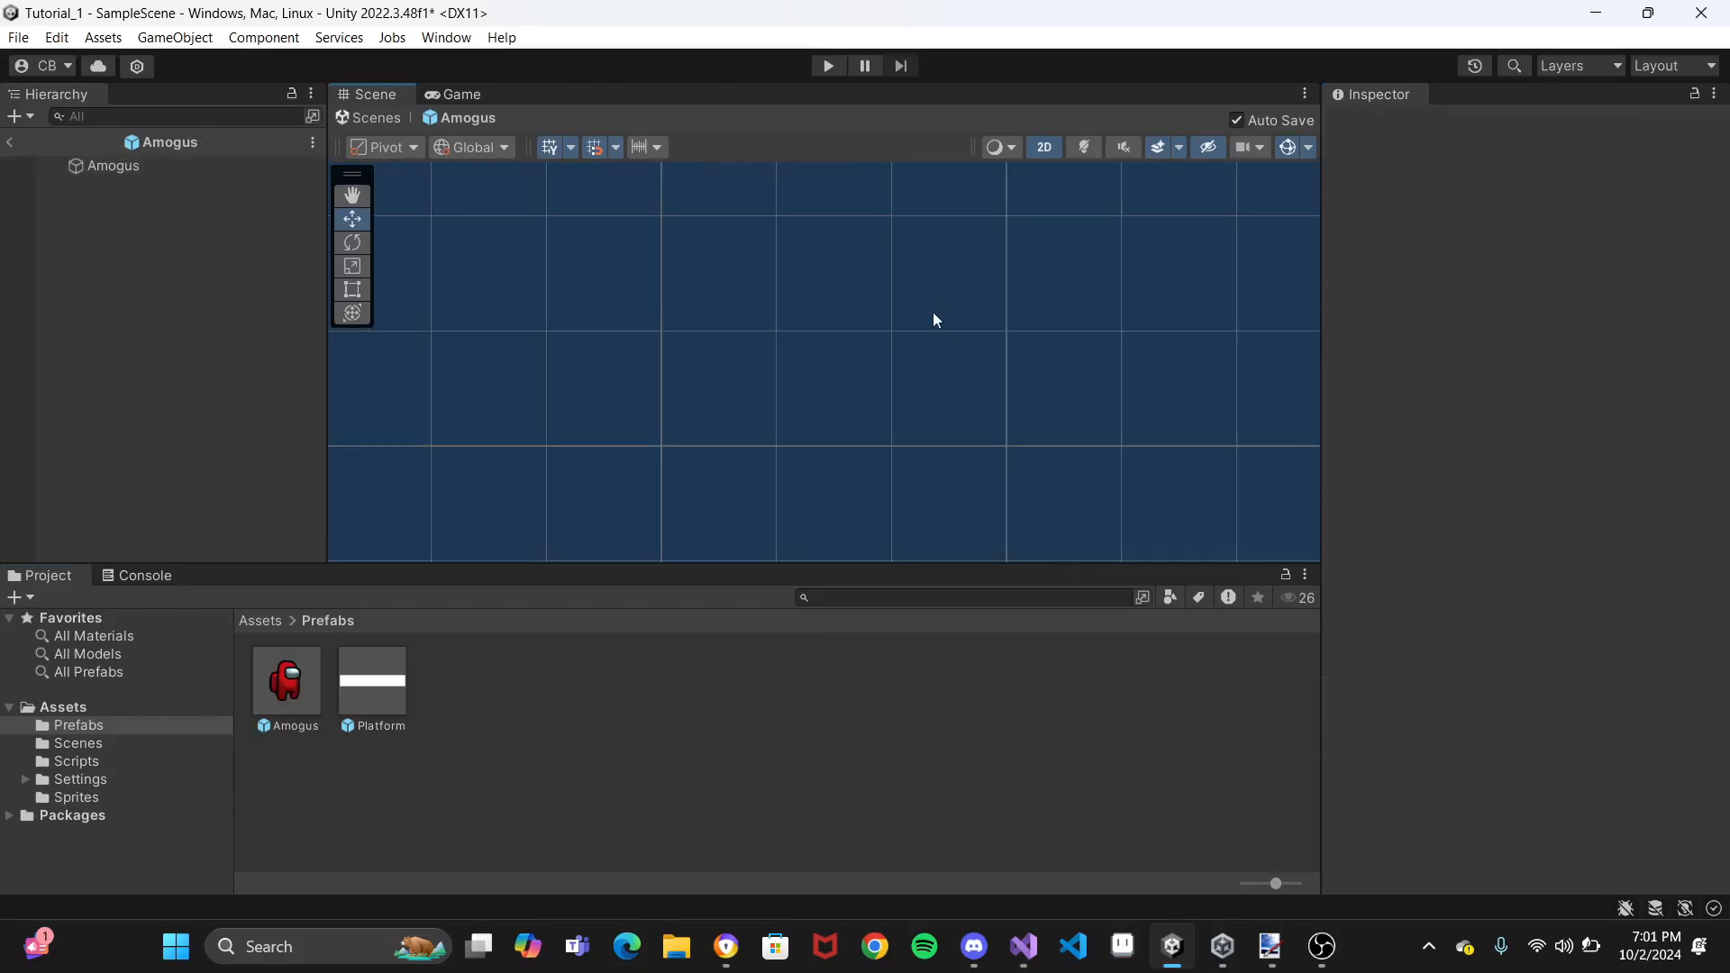
{"action": "middle_click_drag", "start_coordinate": [1078, 365], "coordinate": [693, 366]}
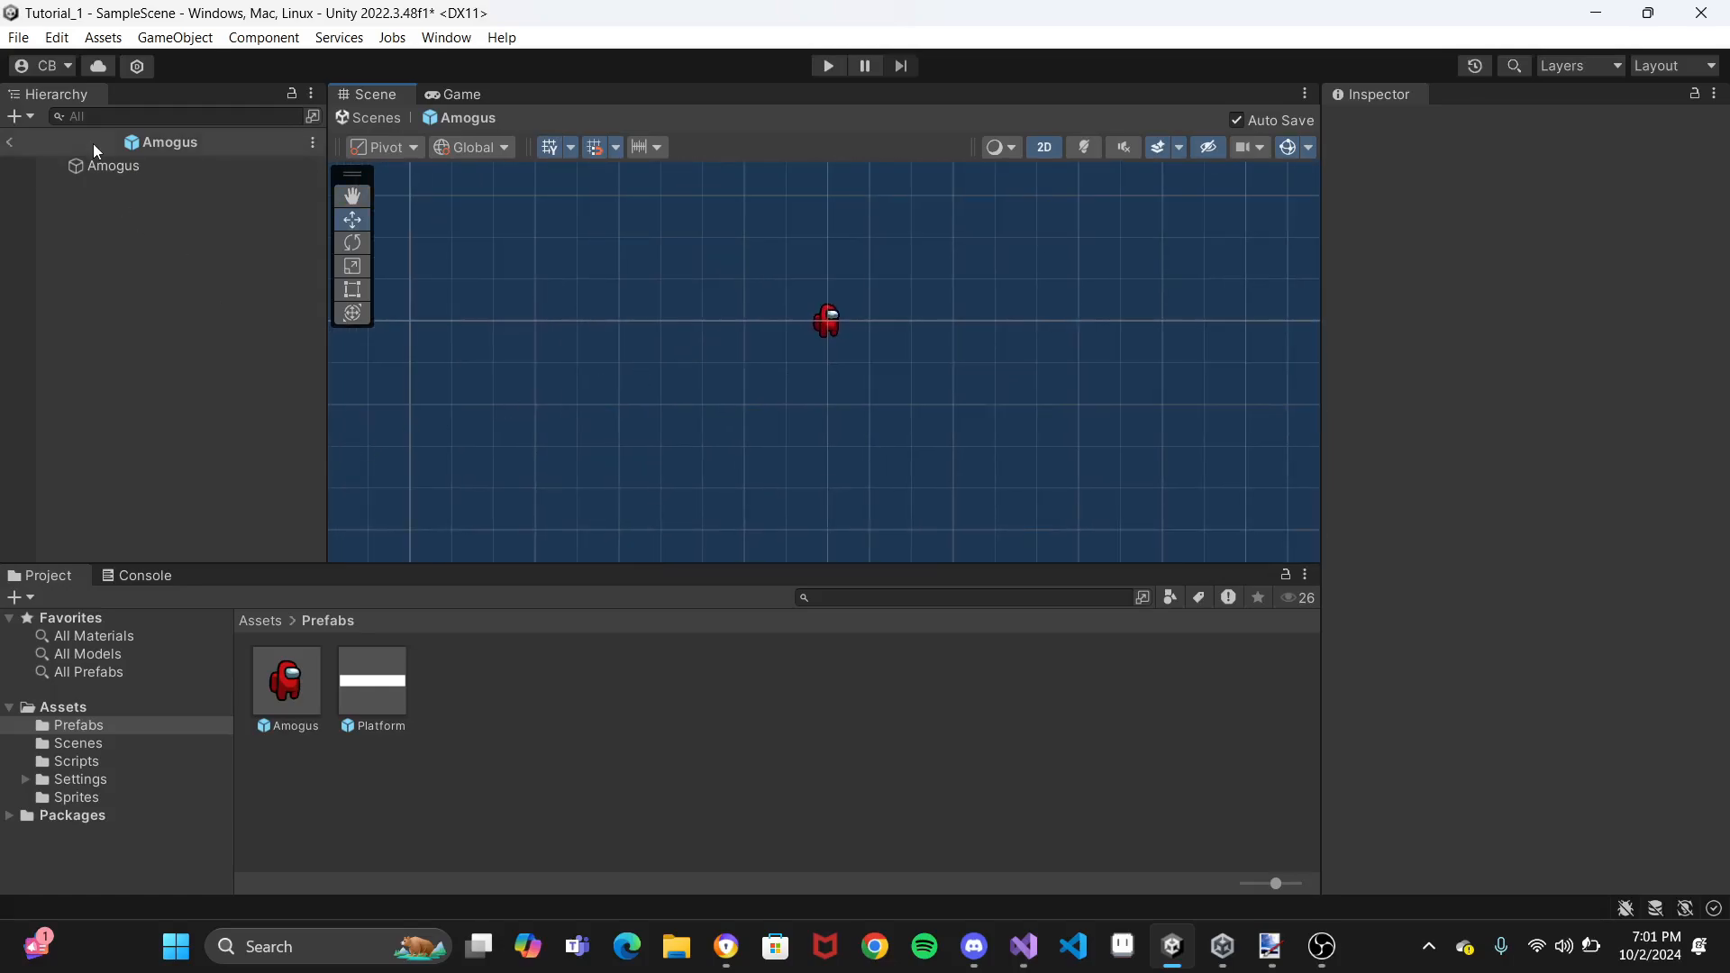
{"action": "left_click", "coordinate": [375, 112]}
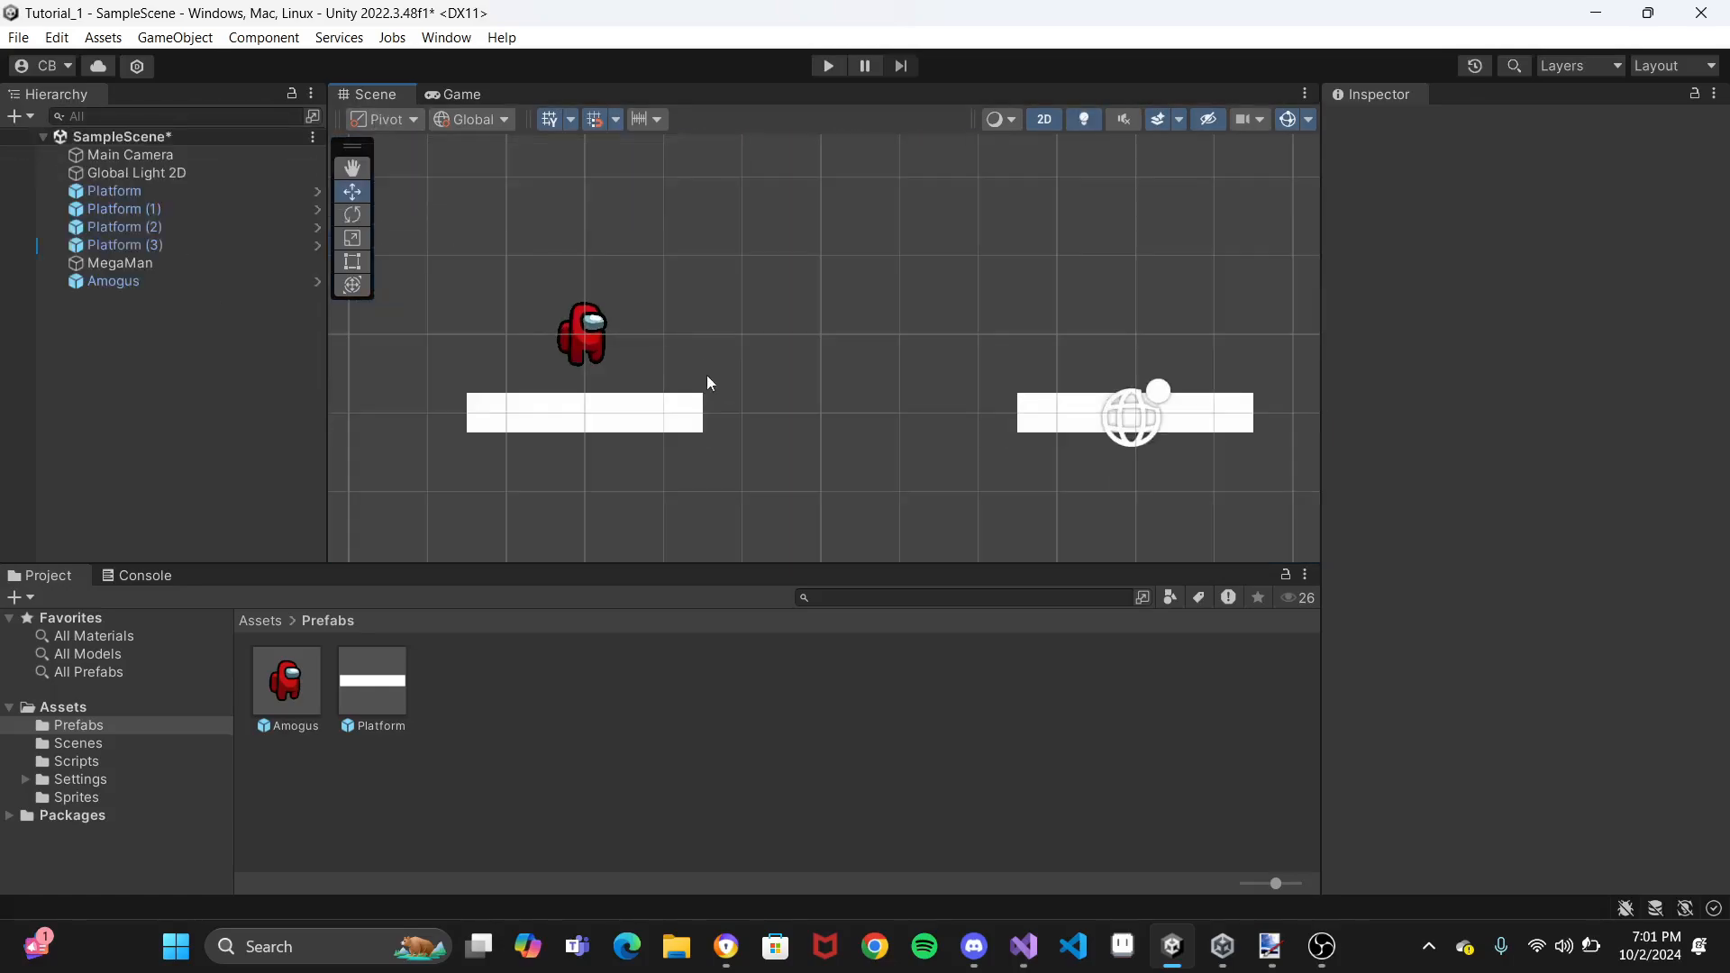
Place two more Amogus prefab coins above the middle and right platforms, at X 0 and X 7, both at Y 1
{"action": "scroll", "coordinate": [726, 402], "scroll_direction": "down", "scroll_amount": 2}
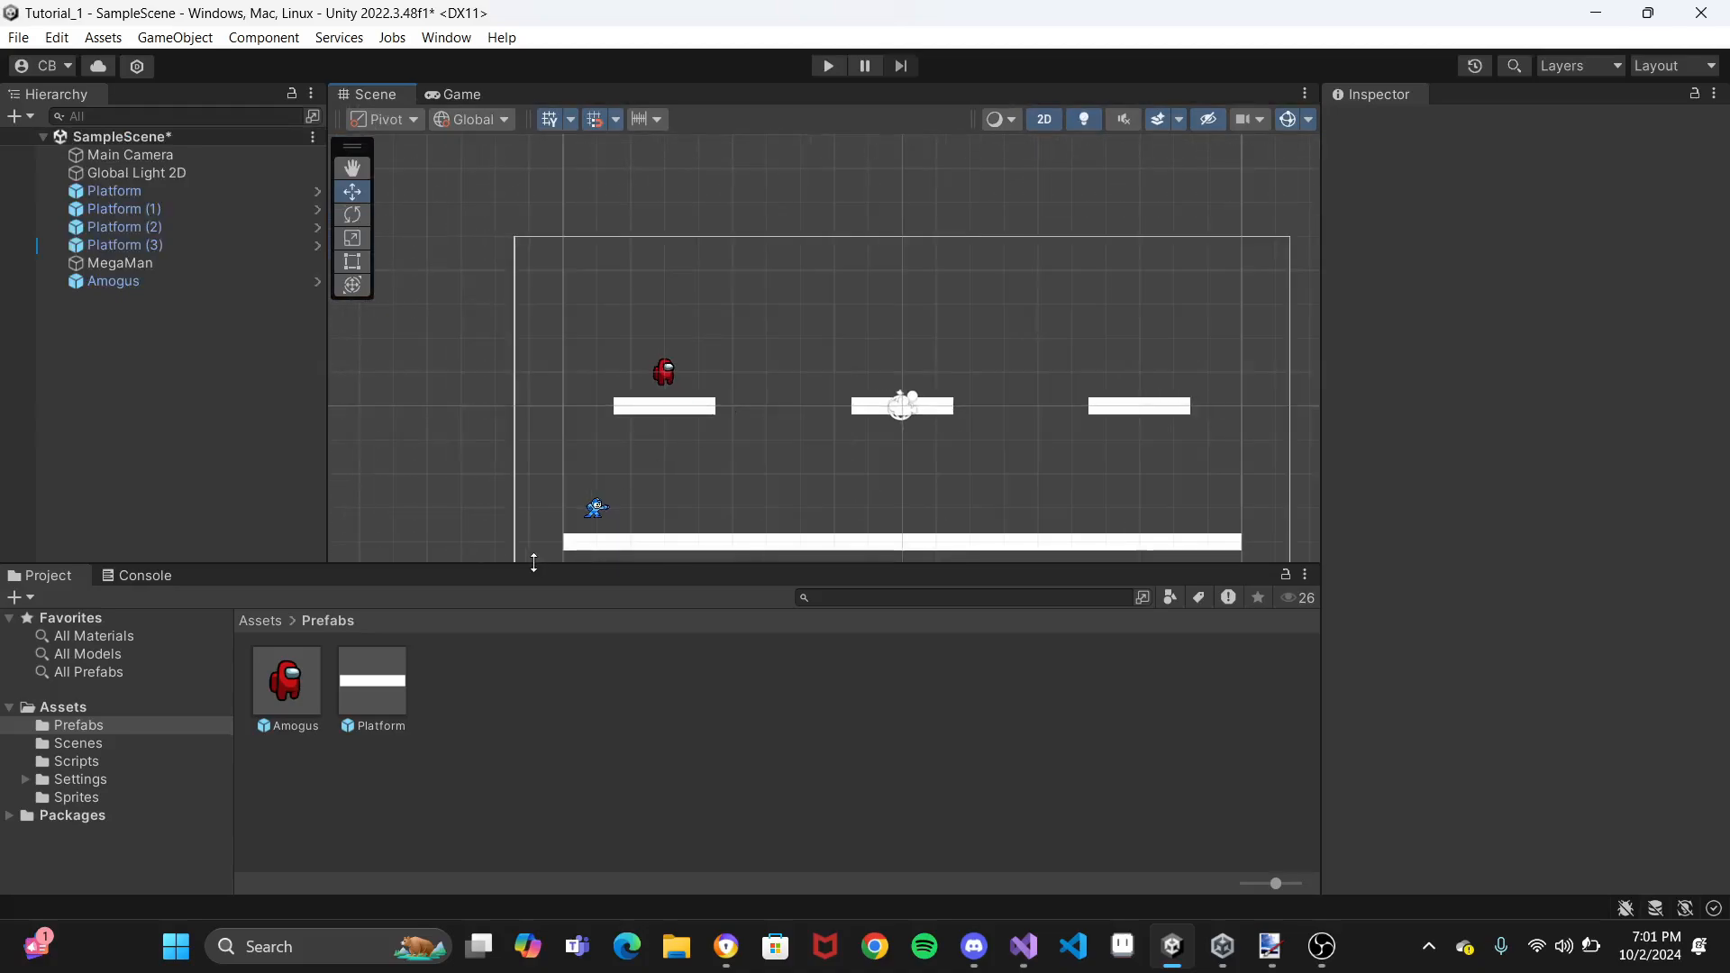
{"action": "left_click", "coordinate": [278, 683]}
{"action": "left_click_drag", "start_coordinate": [277, 683], "coordinate": [1001, 365]}
{"action": "left_click_drag", "start_coordinate": [911, 285], "coordinate": [904, 296]}
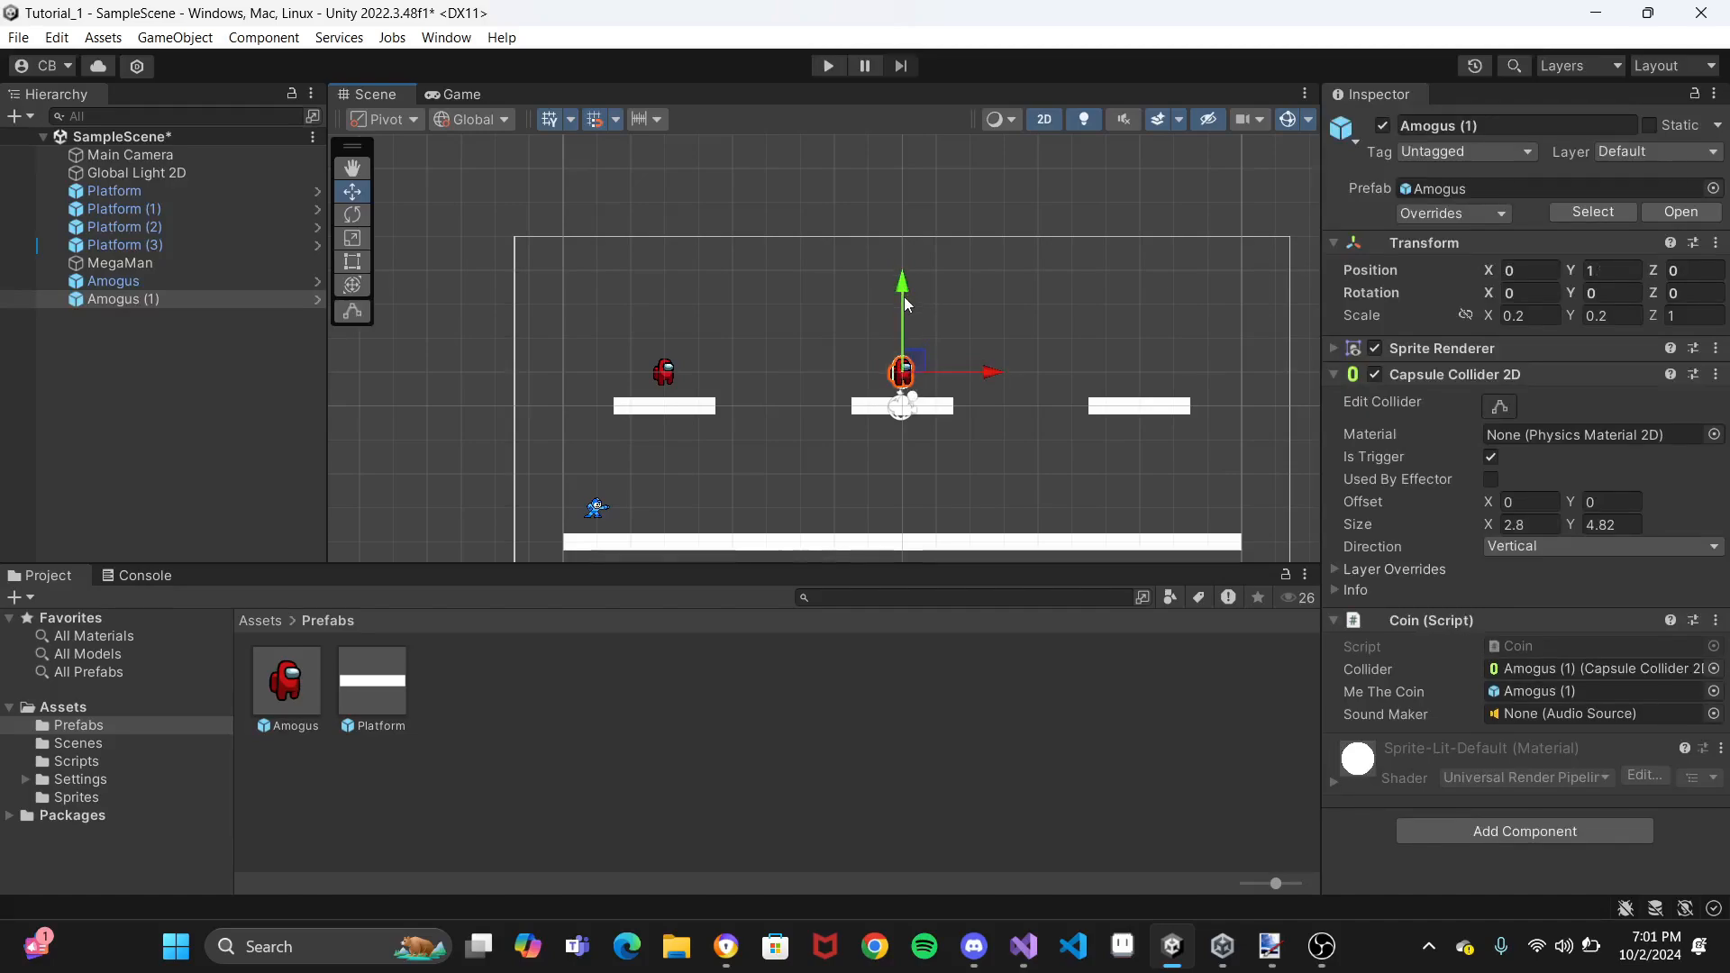
{"action": "left_click_drag", "start_coordinate": [285, 683], "coordinate": [1213, 379]}
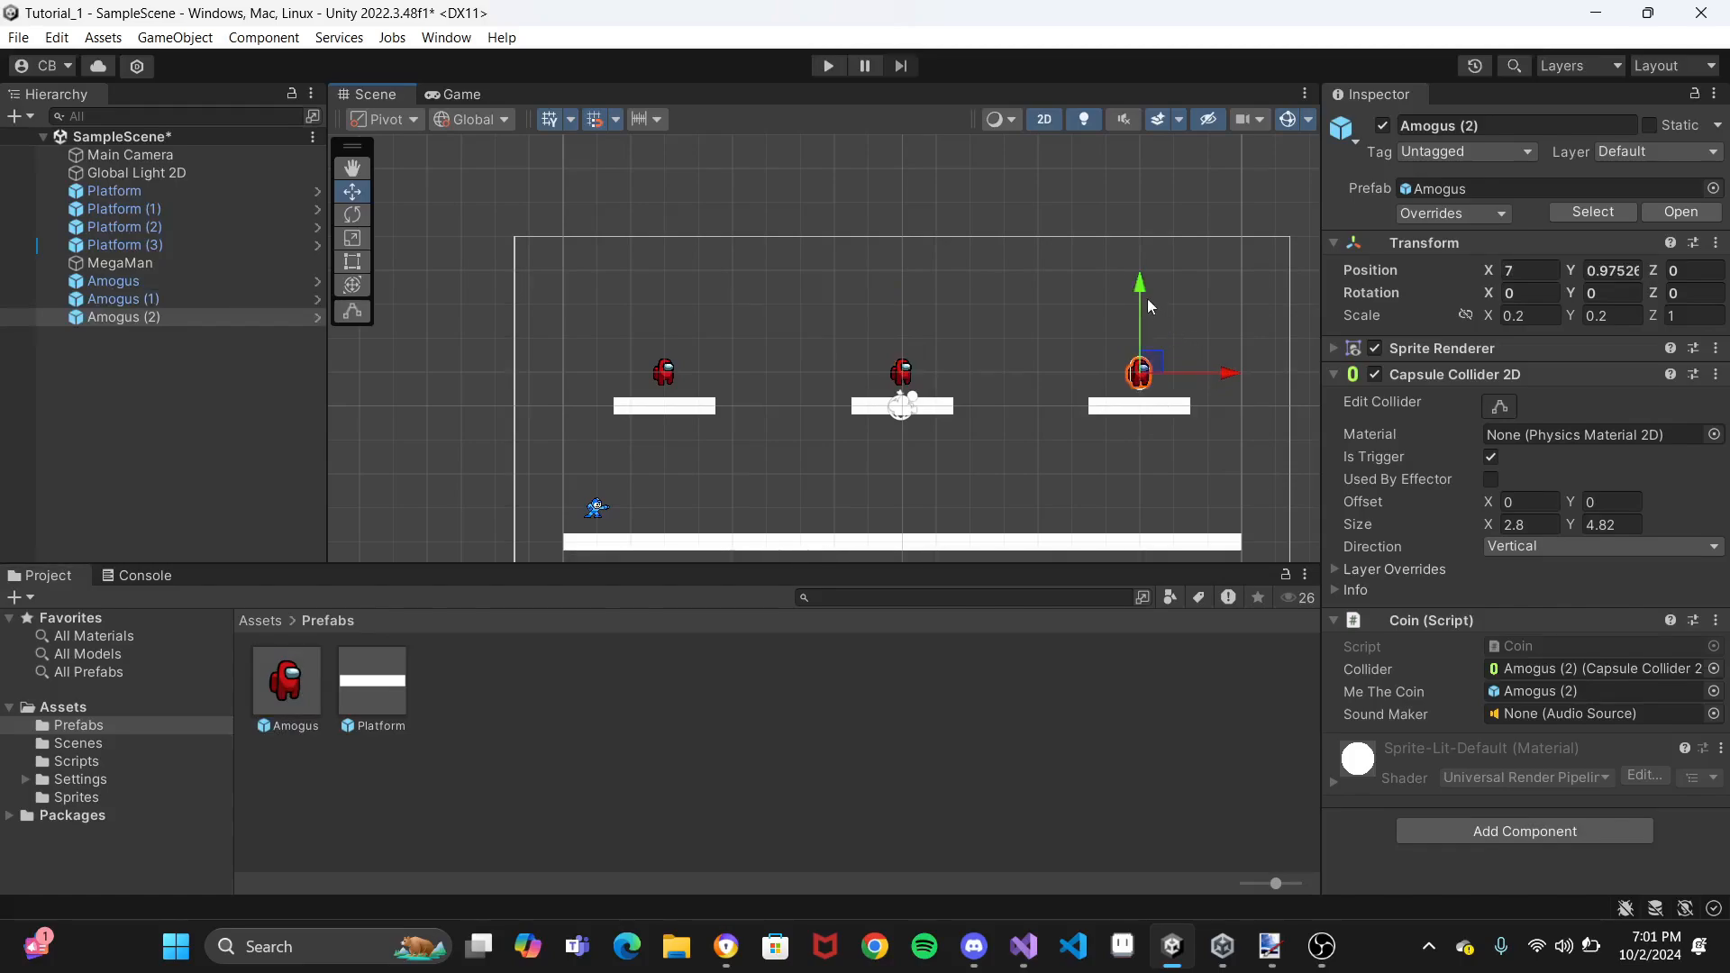
{"action": "mouse_move", "coordinate": [1139, 281]}
{"action": "left_mouse_down"}
{"action": "mouse_move", "coordinate": [1138, 311]}
{"action": "mouse_move", "coordinate": [1139, 278]}
{"action": "left_mouse_up"}
Create an empty object named AudioPlayer in the scene and reset its transform
{"action": "left_click", "coordinate": [90, 436]}
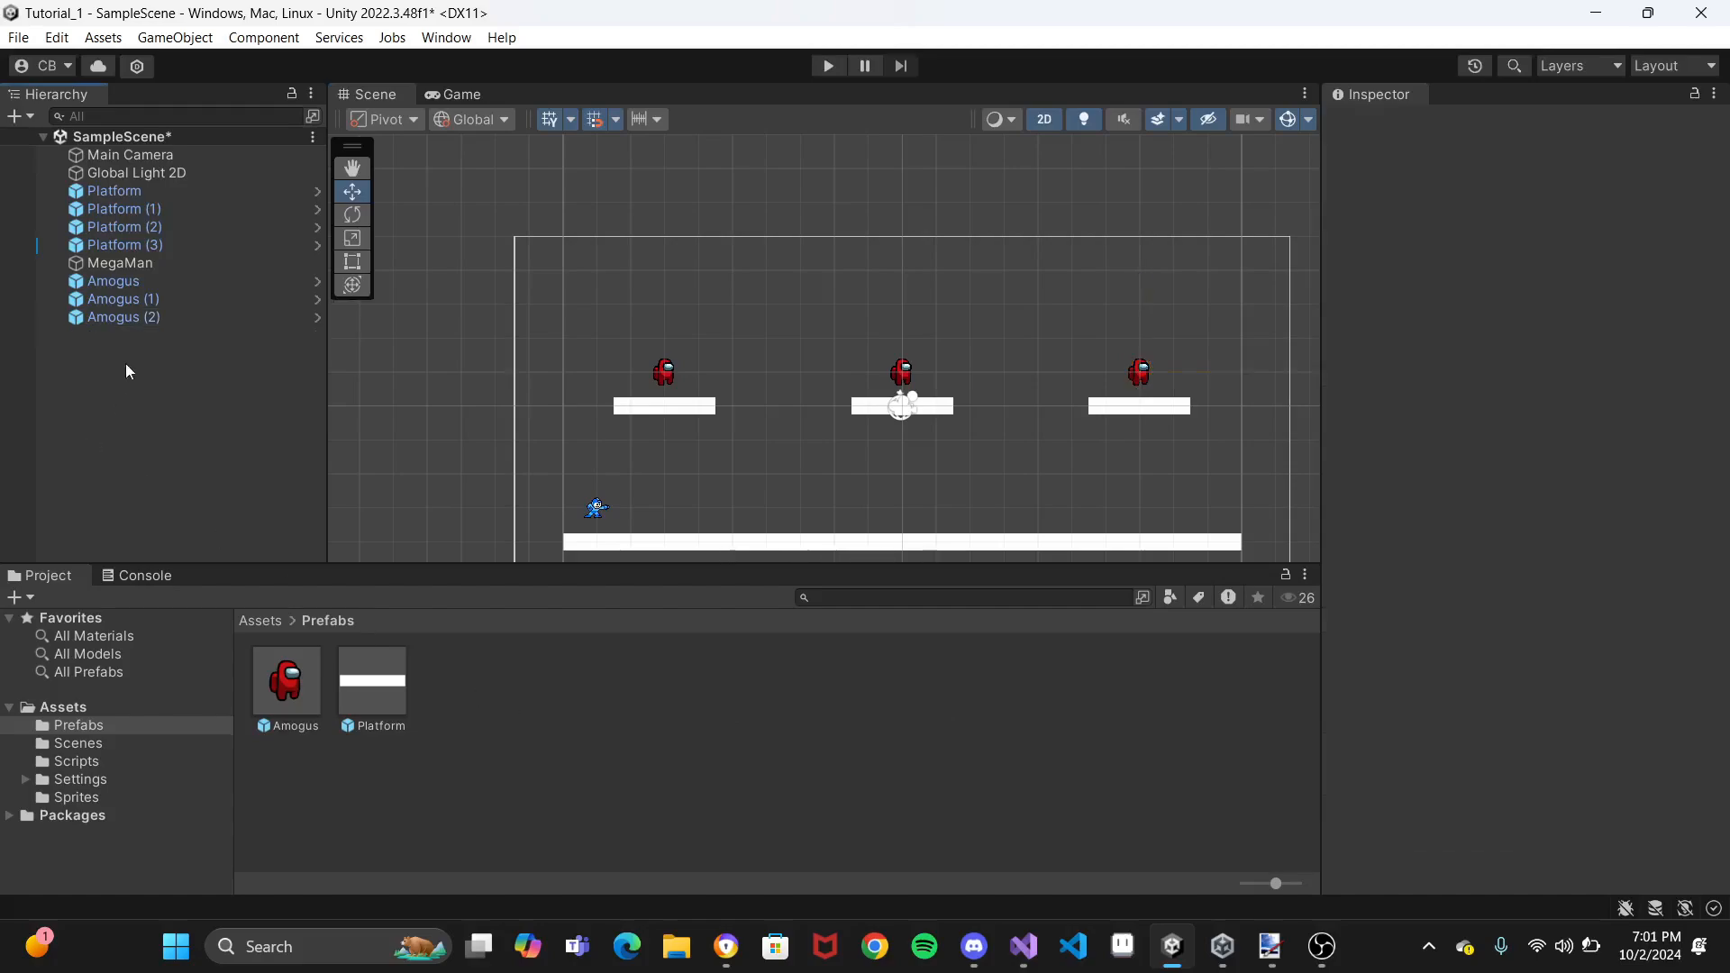
{"action": "right_click", "coordinate": [126, 364]}
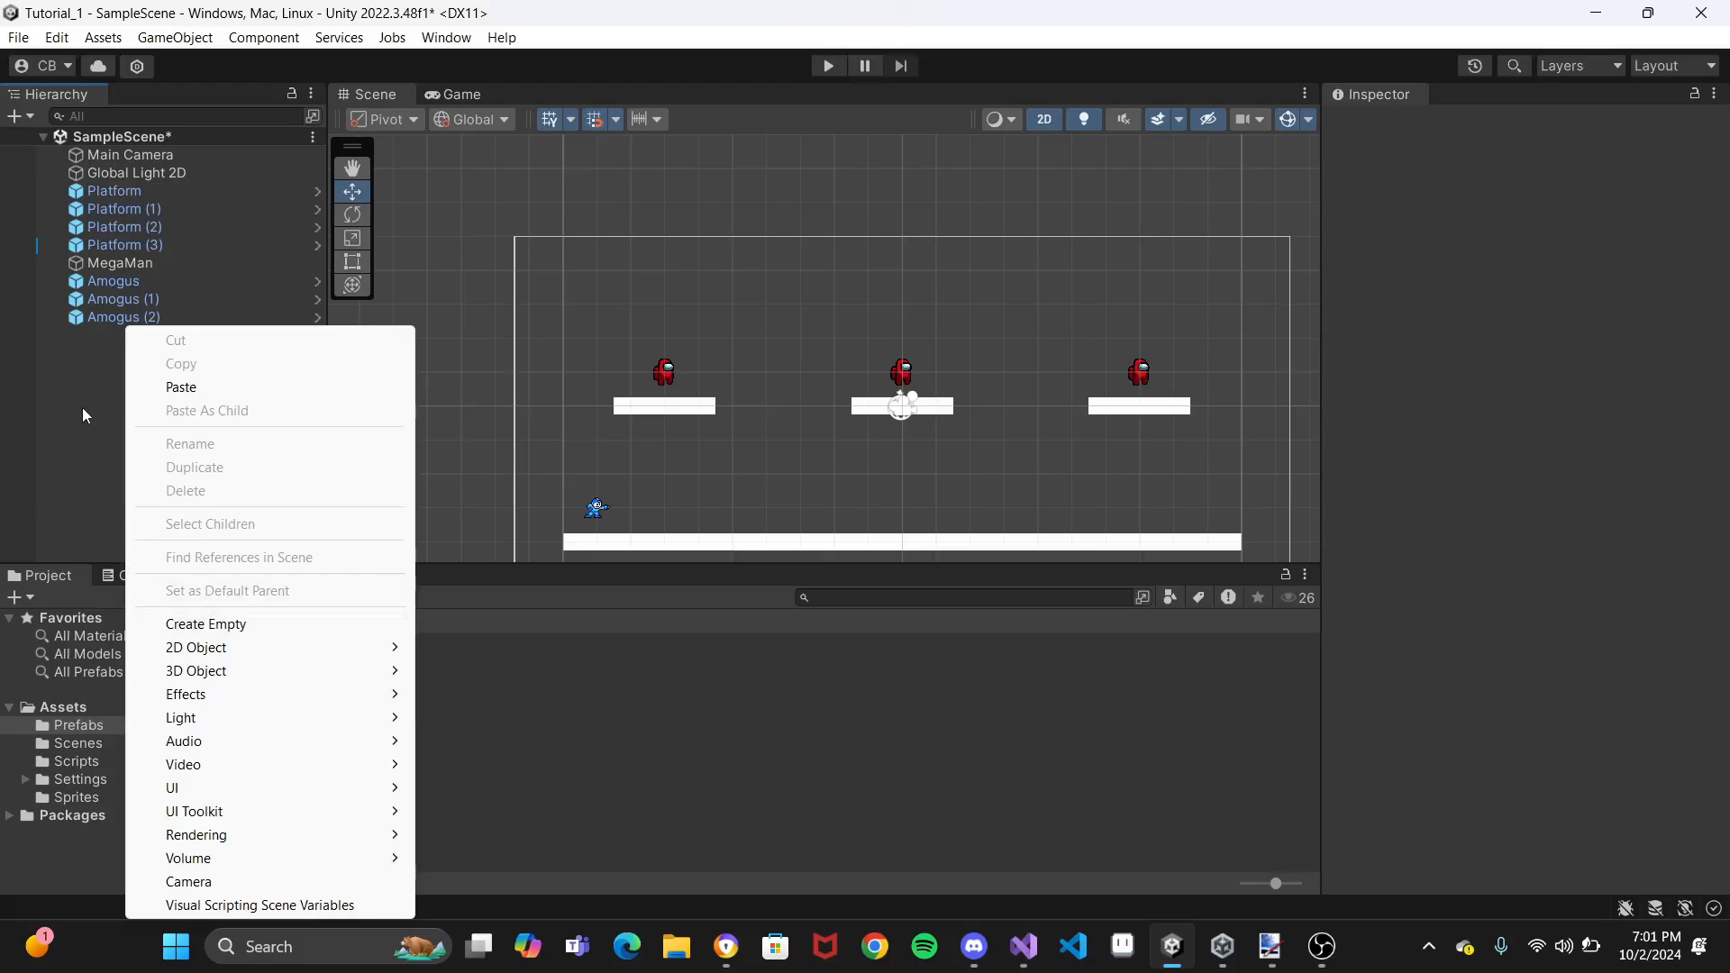
{"action": "left_click", "coordinate": [206, 625]}
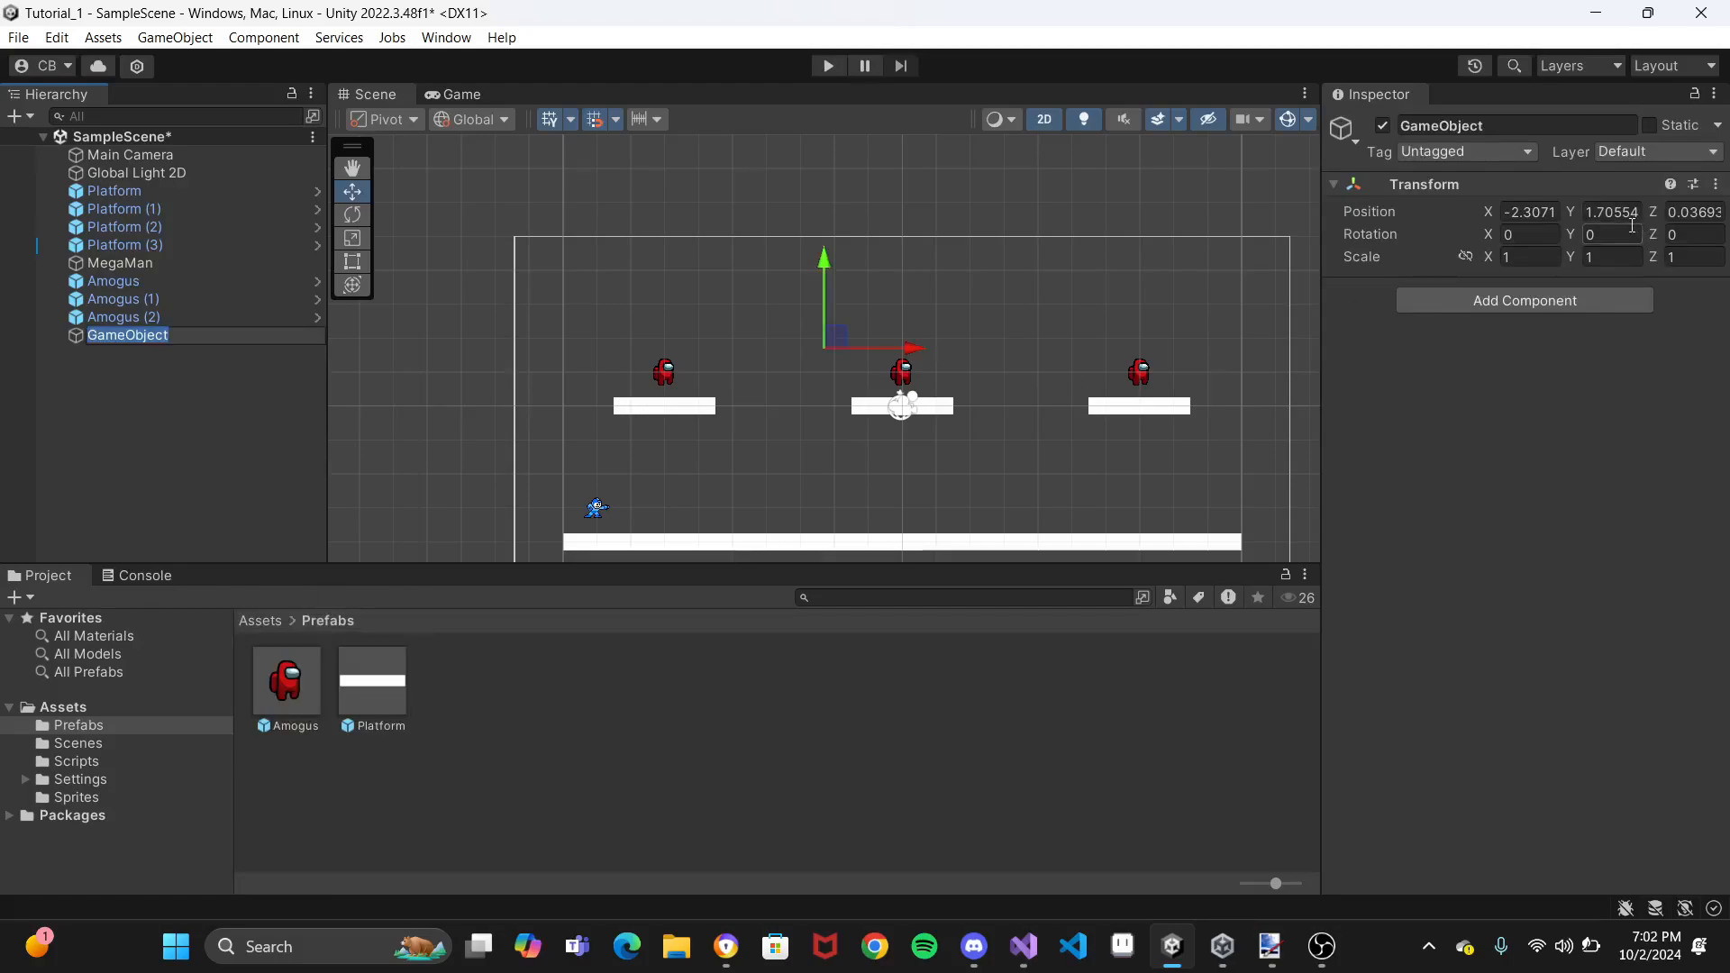
{"action": "type", "text": "AudioPlayer"}
{"action": "key", "text": "Return"}
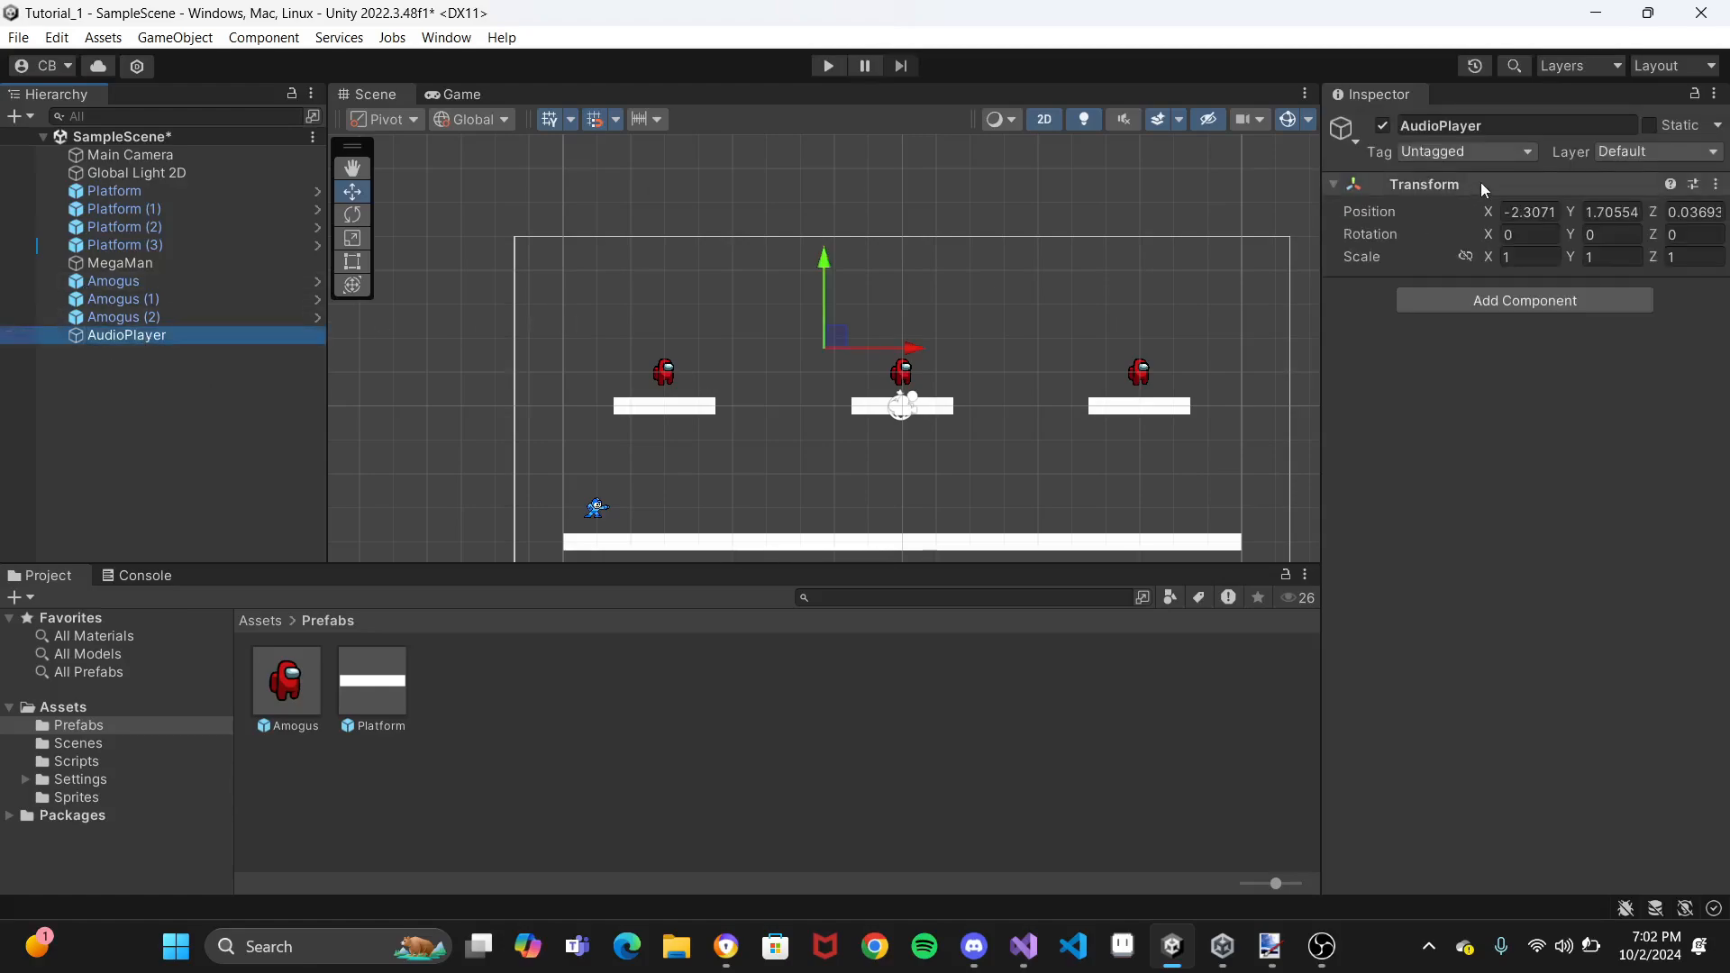
{"action": "left_click", "coordinate": [1715, 185]}
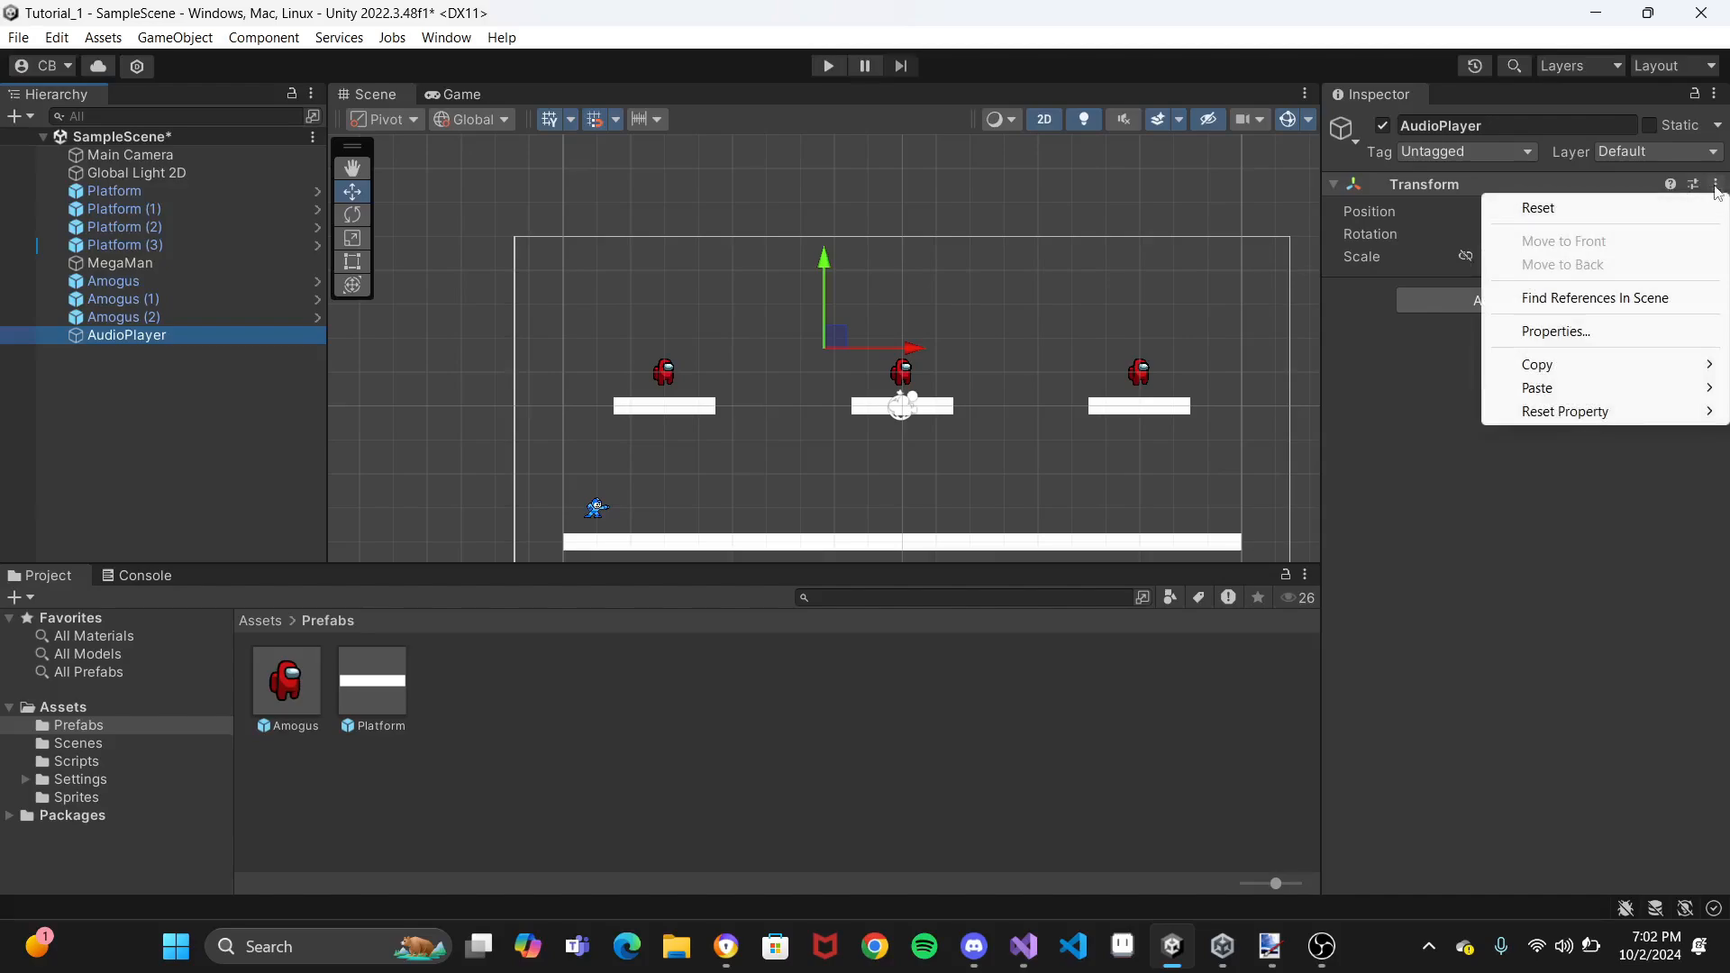
{"action": "left_click", "coordinate": [1655, 207]}
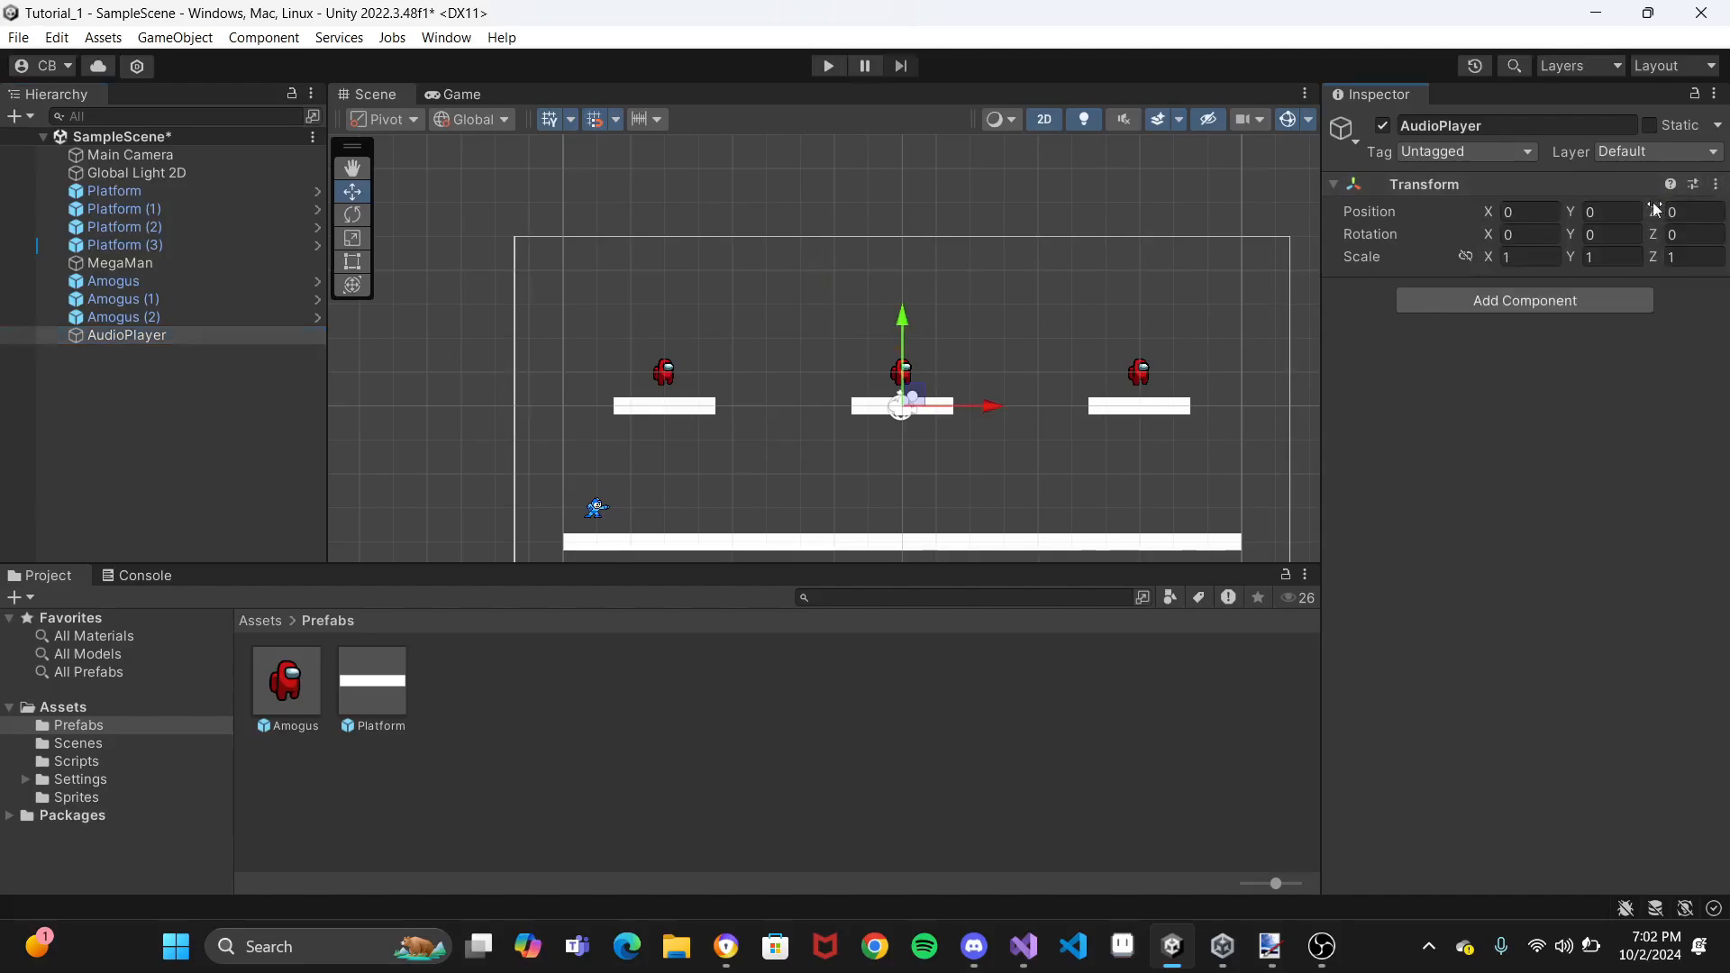
Add an Audio Source component to AudioPlayer
{"action": "left_click", "coordinate": [1501, 312]}
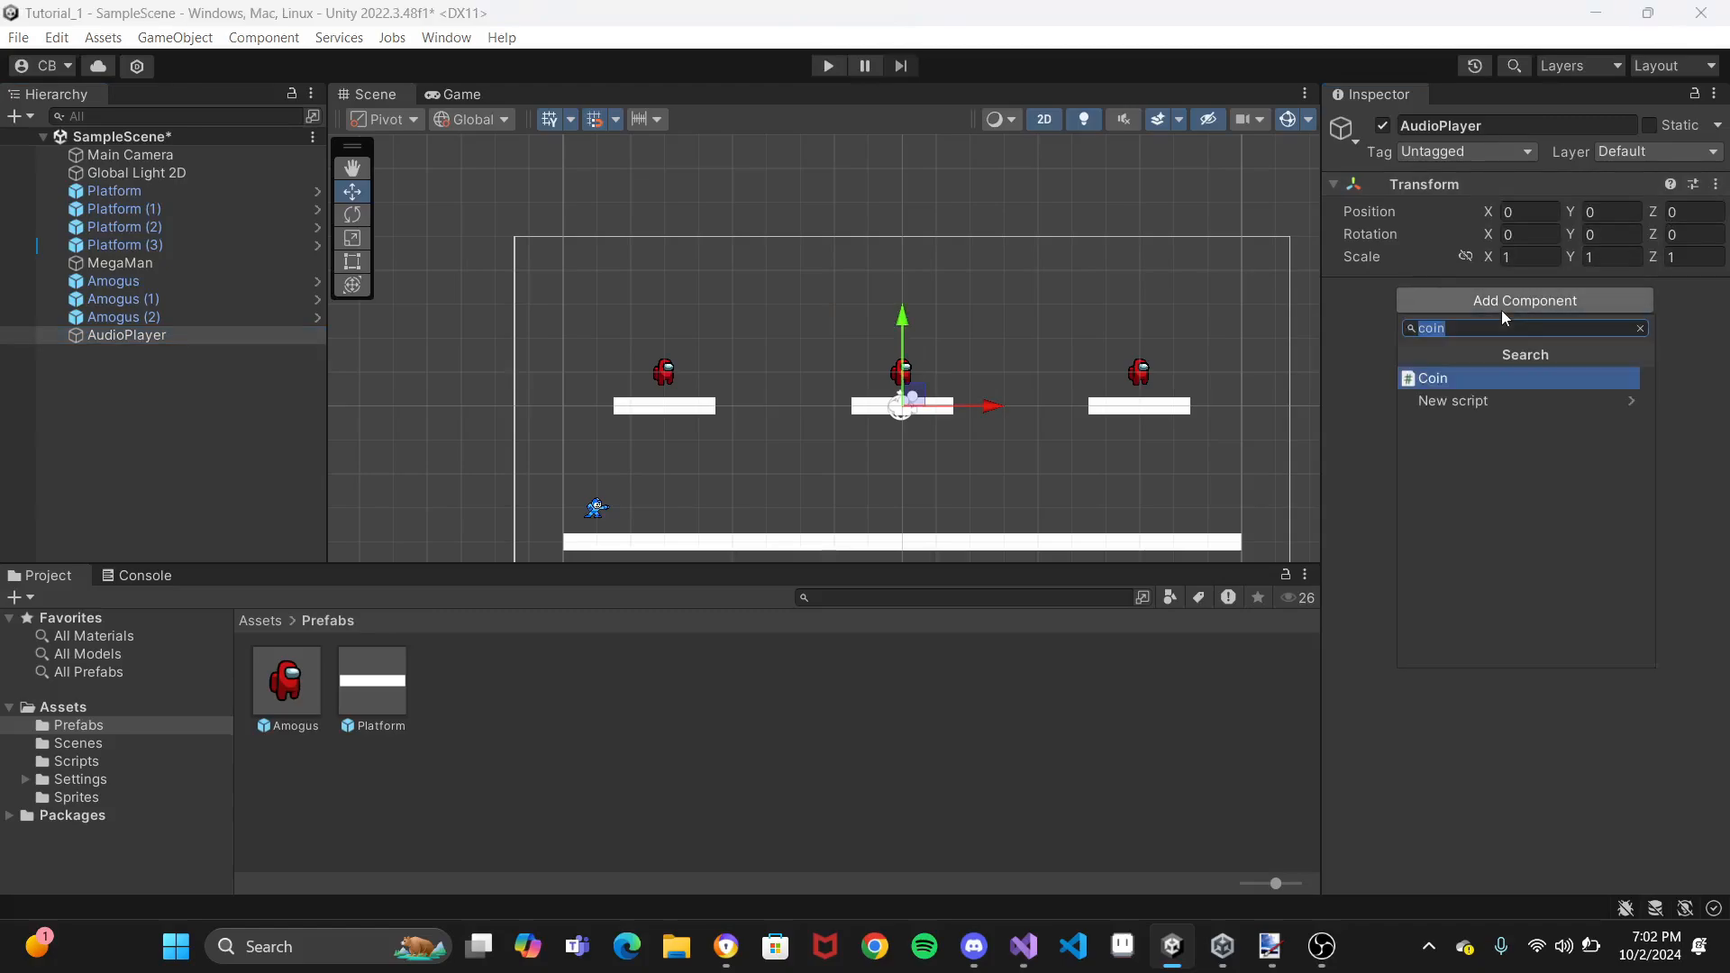
{"action": "type", "text": "Au"}
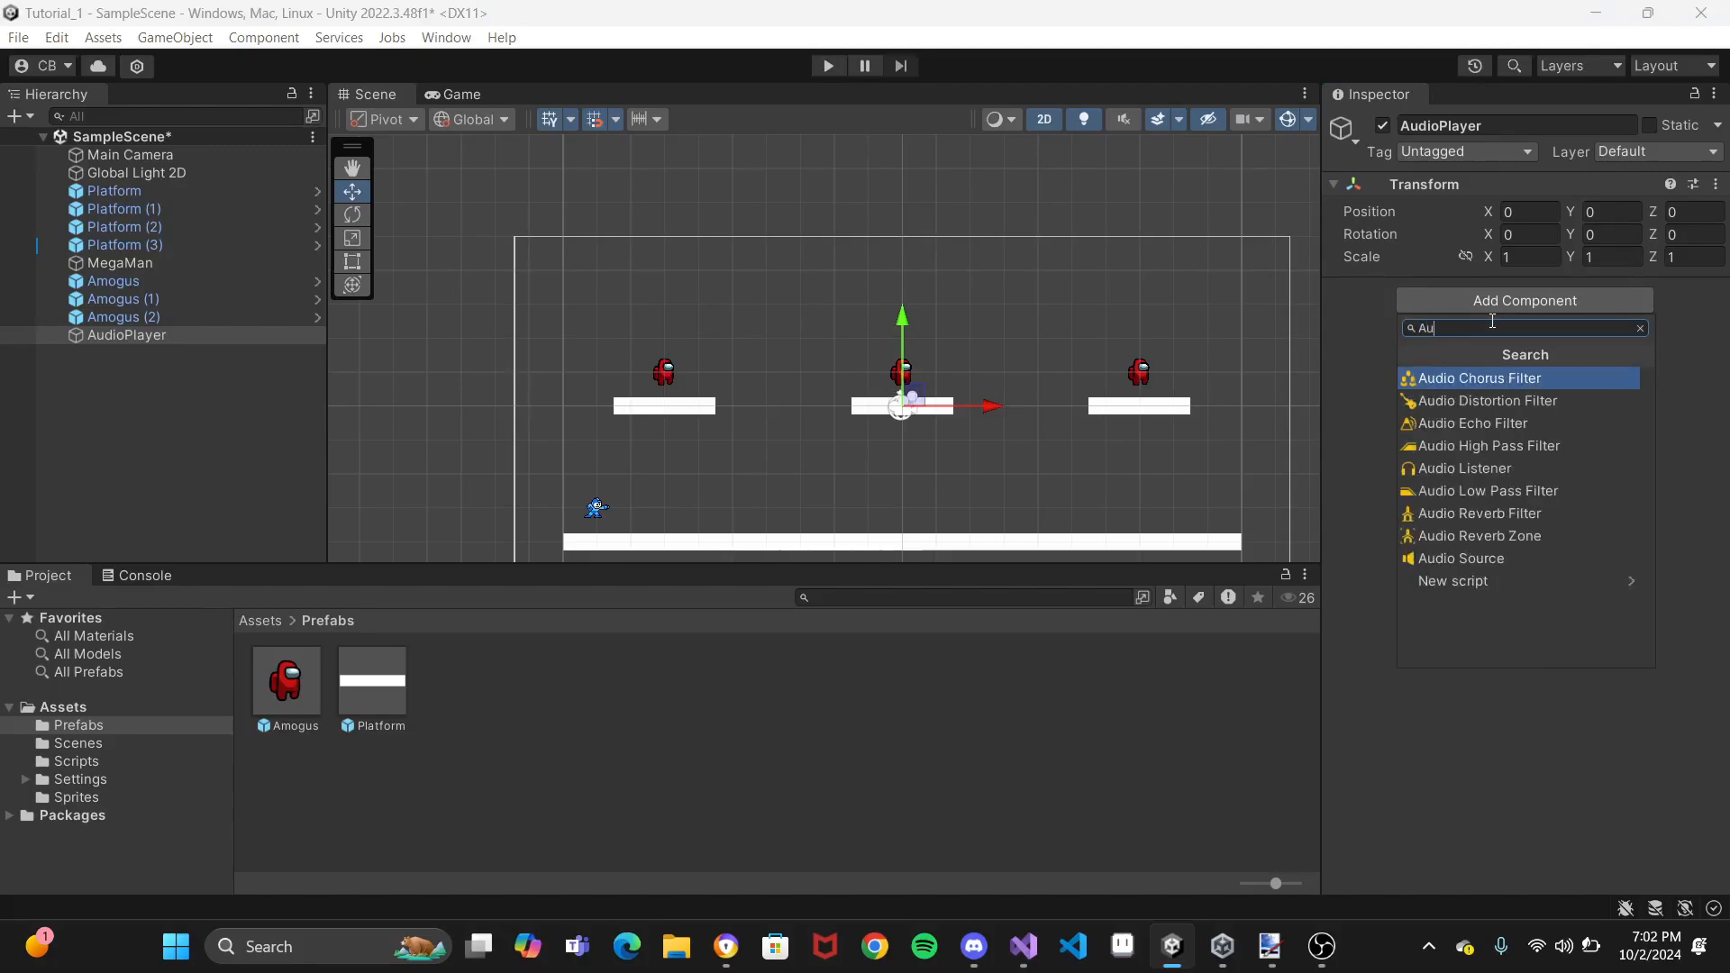
{"action": "type", "text": "dio"}
{"action": "left_click", "coordinate": [1457, 558]}
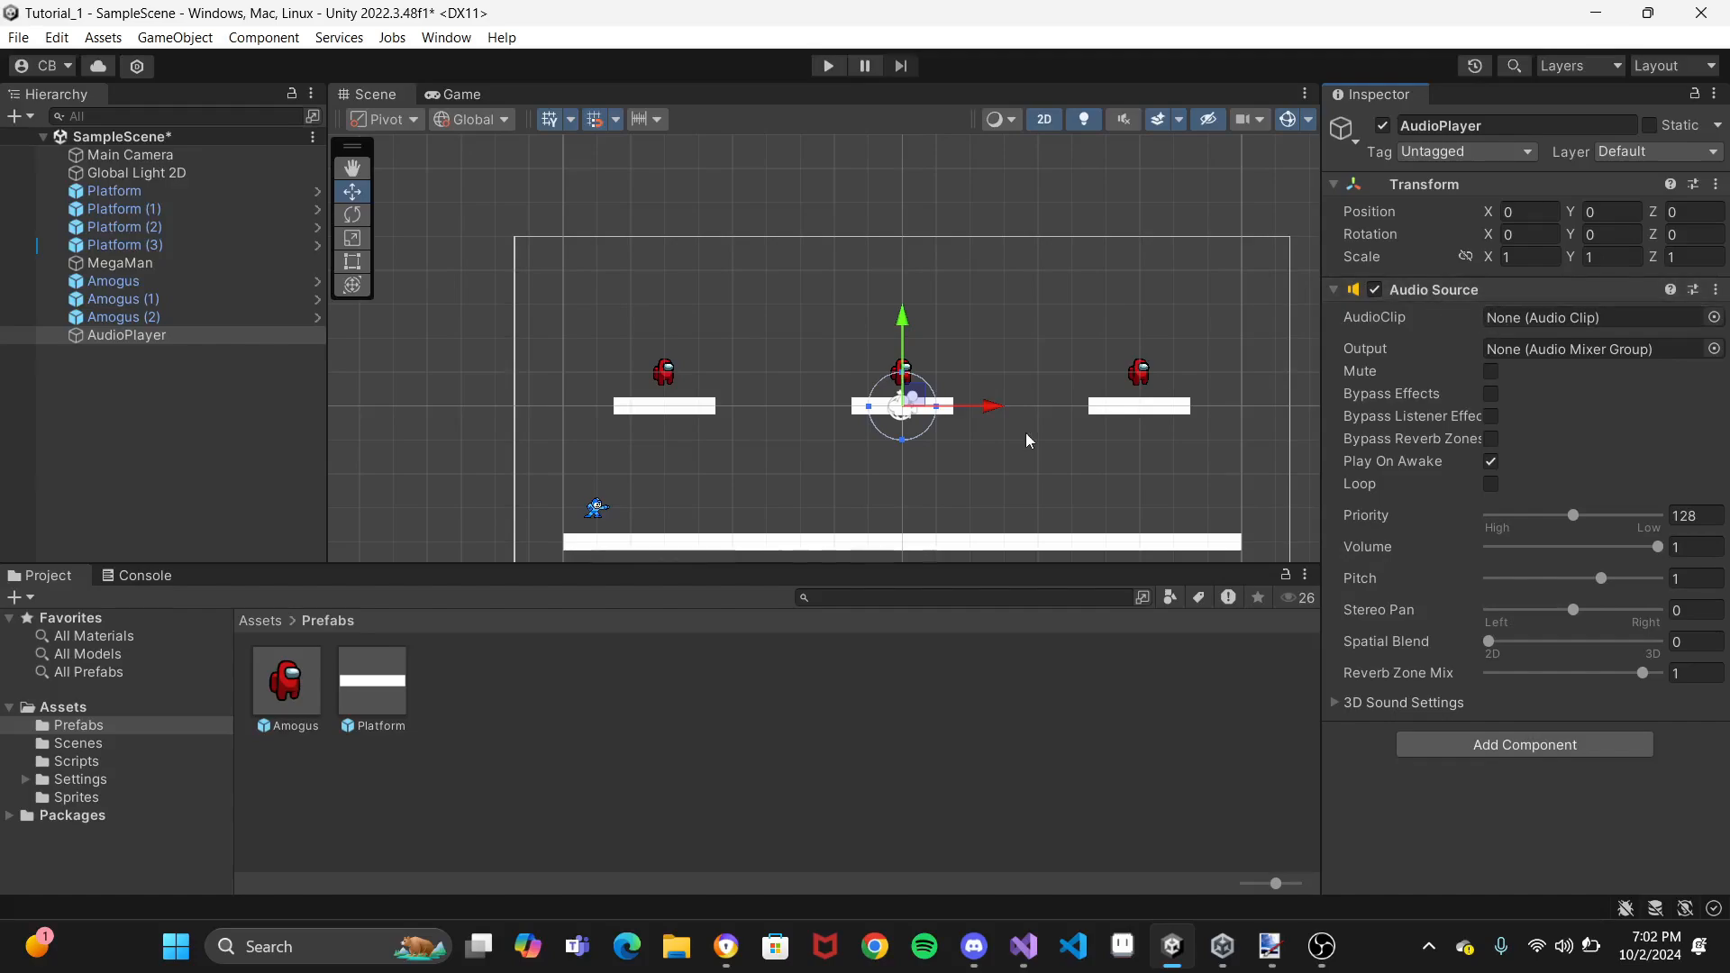
Create an Audio folder in Assets and move the CoinNoise clip into it
{"action": "left_click", "coordinate": [82, 711]}
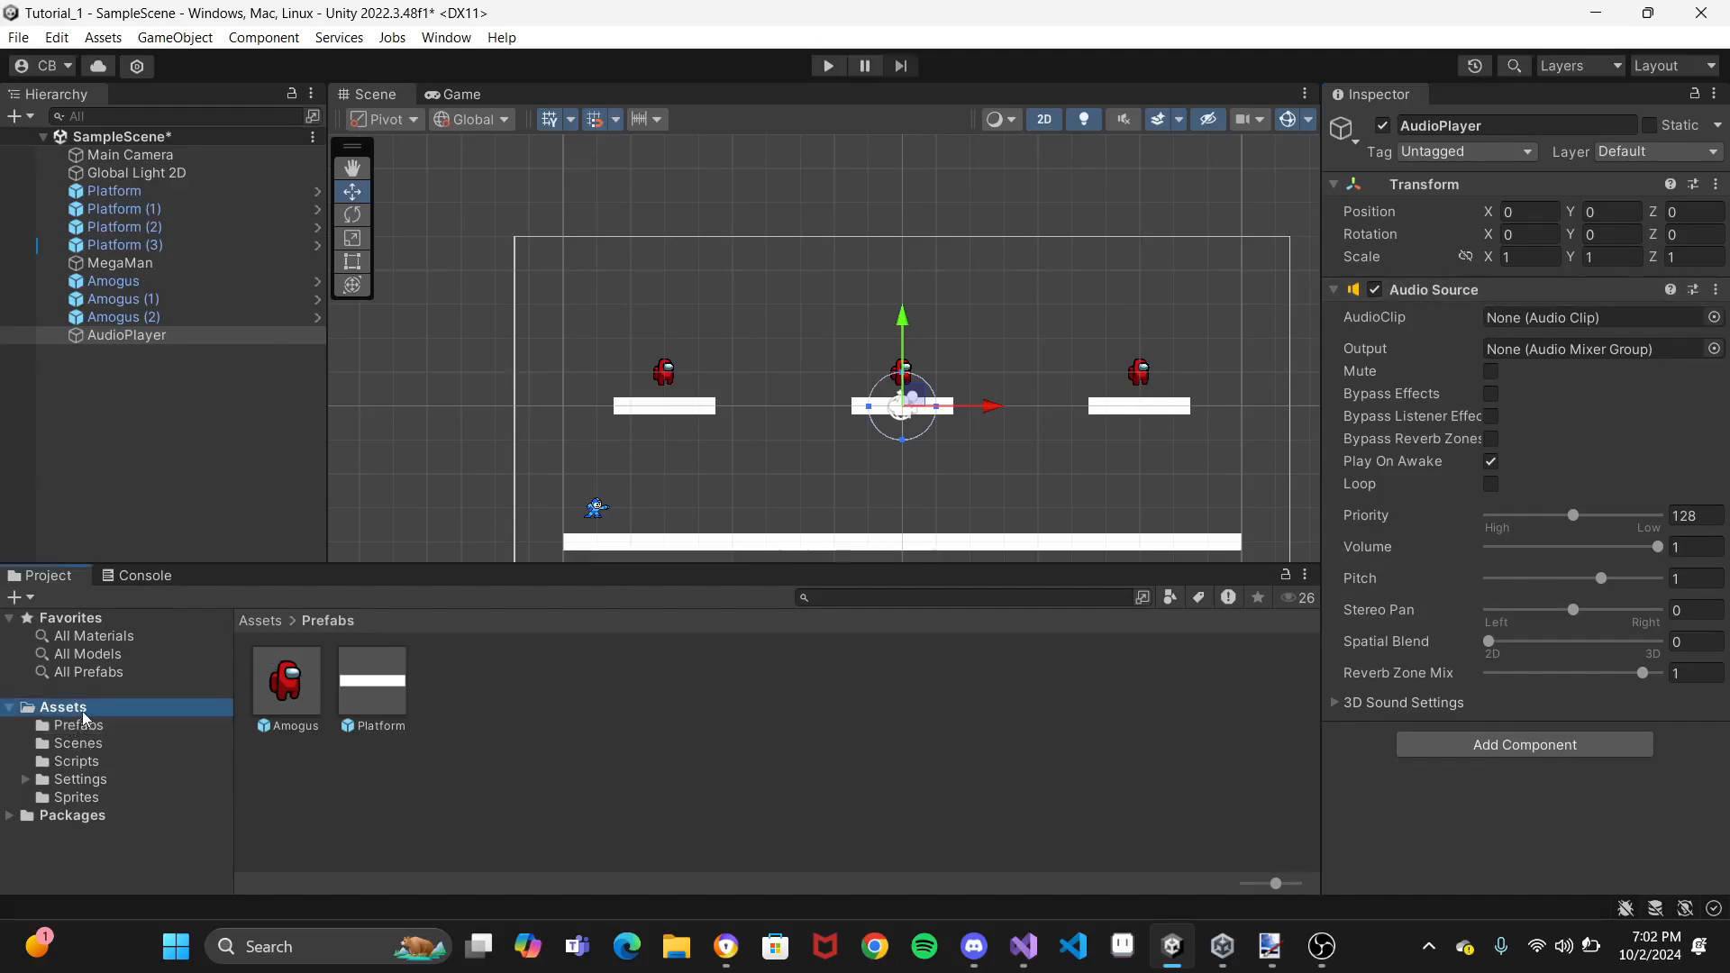
{"action": "right_click", "coordinate": [894, 701]}
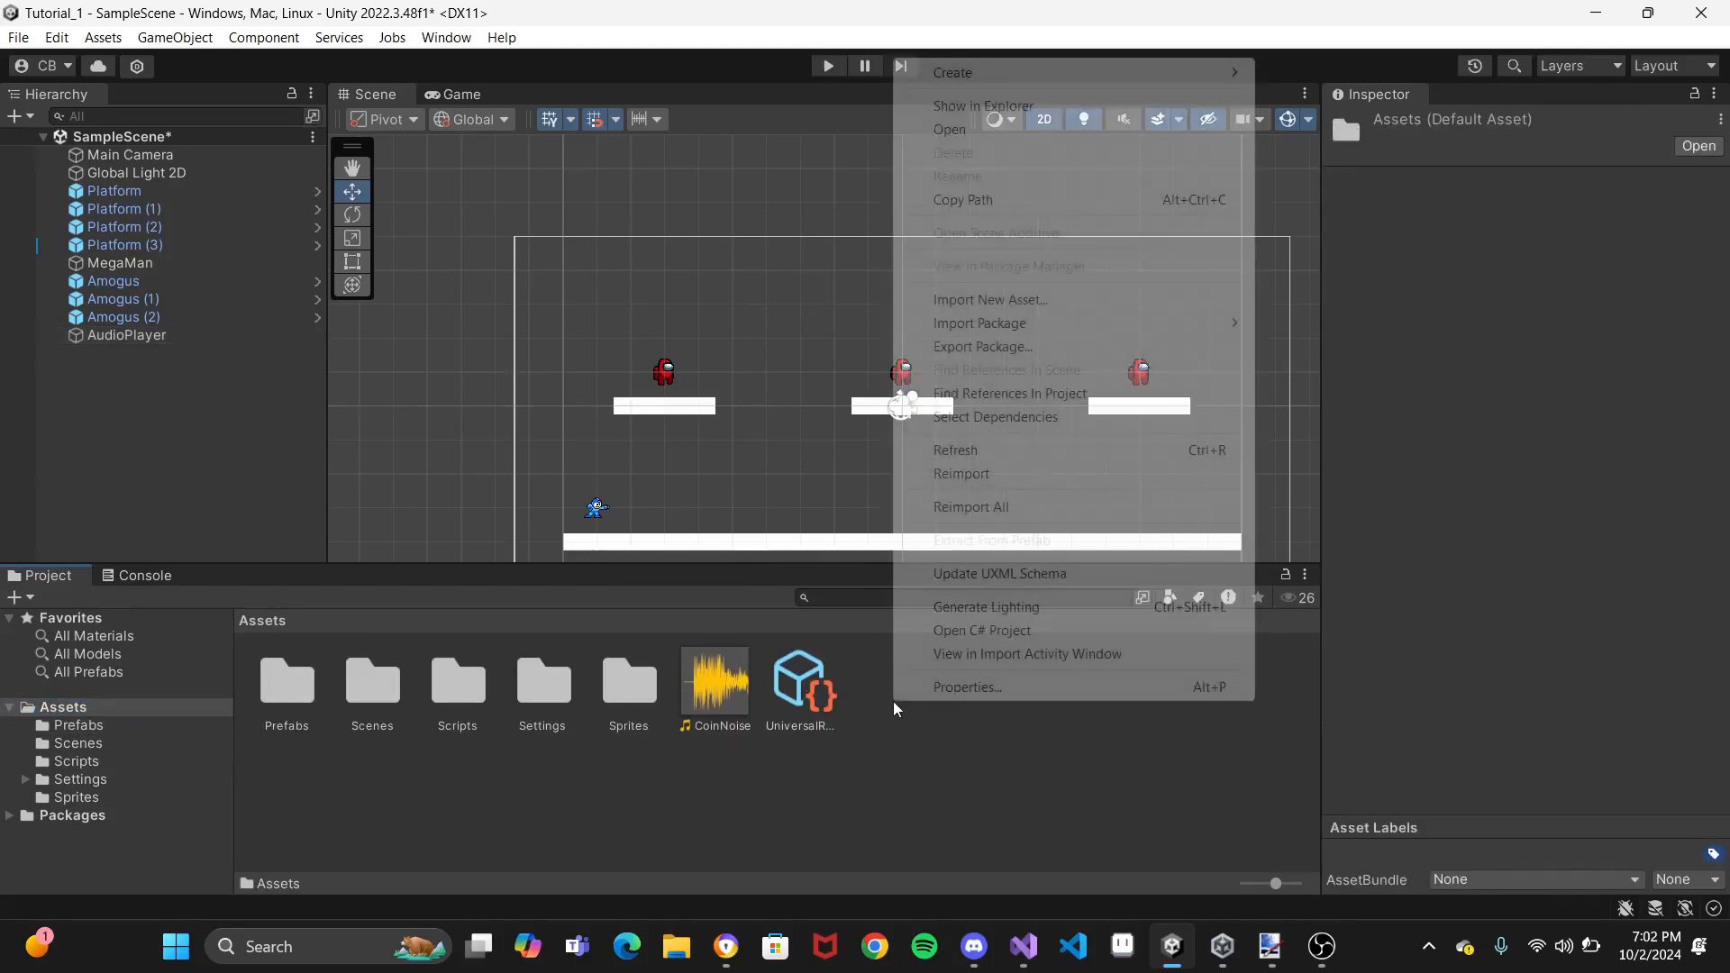
{"action": "mouse_move", "coordinate": [1127, 79]}
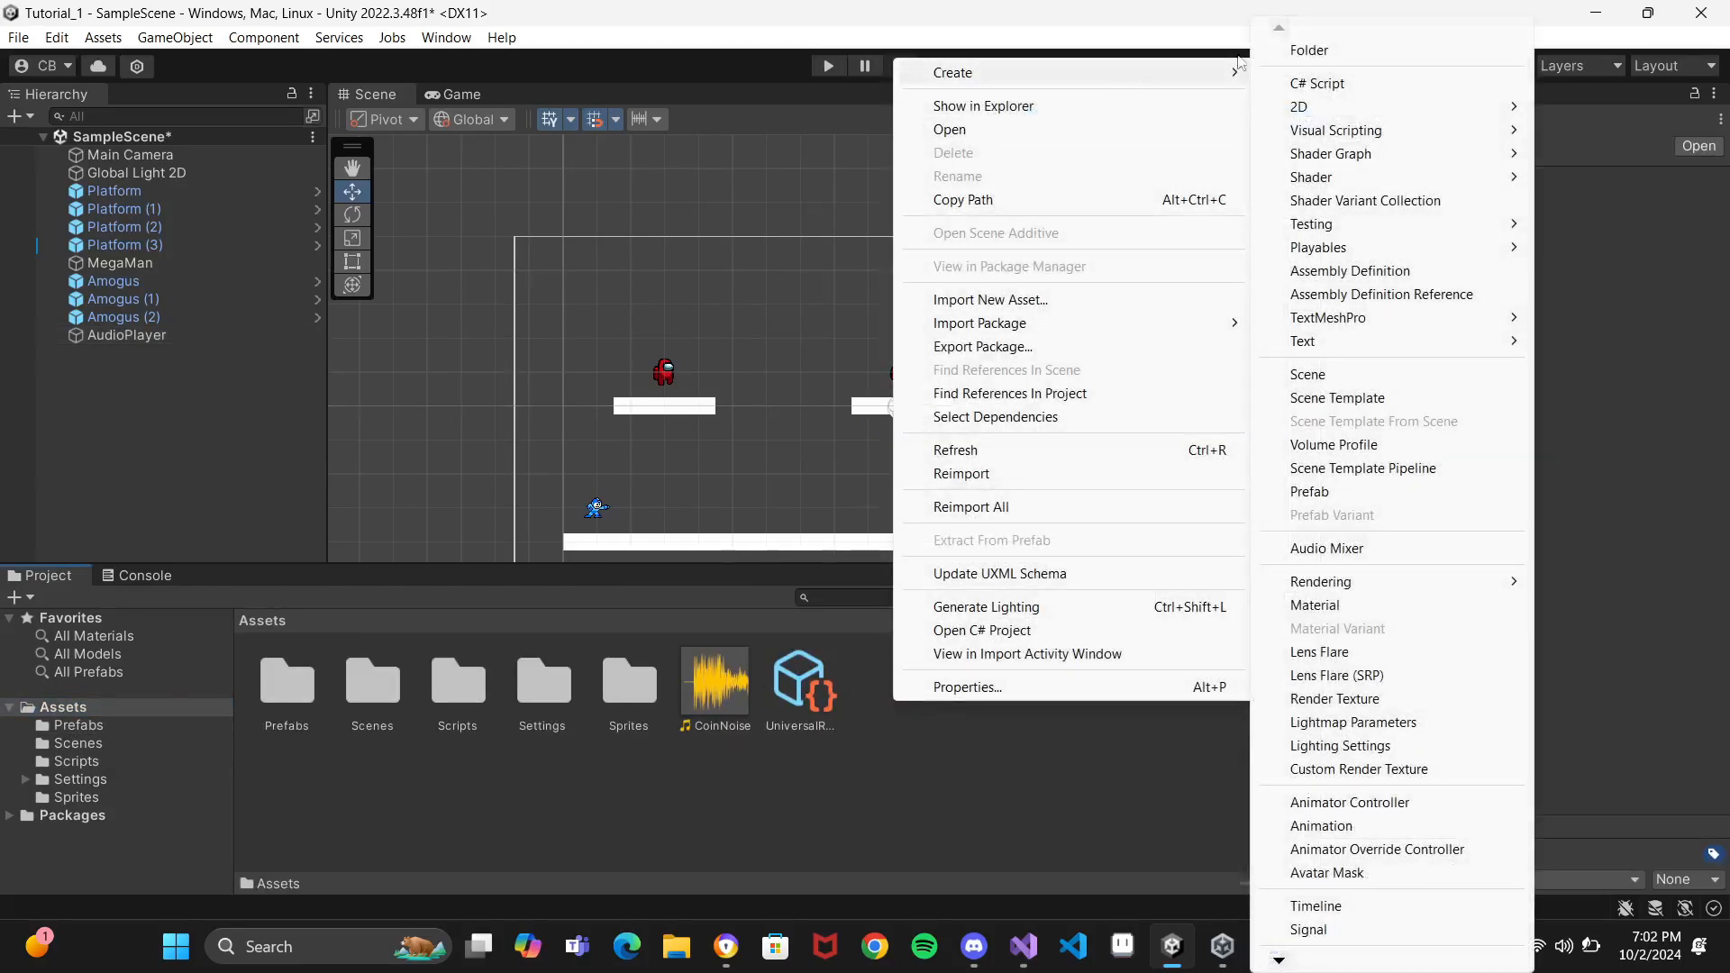
{"action": "left_click", "coordinate": [1378, 49]}
{"action": "type", "text": "Audio"}
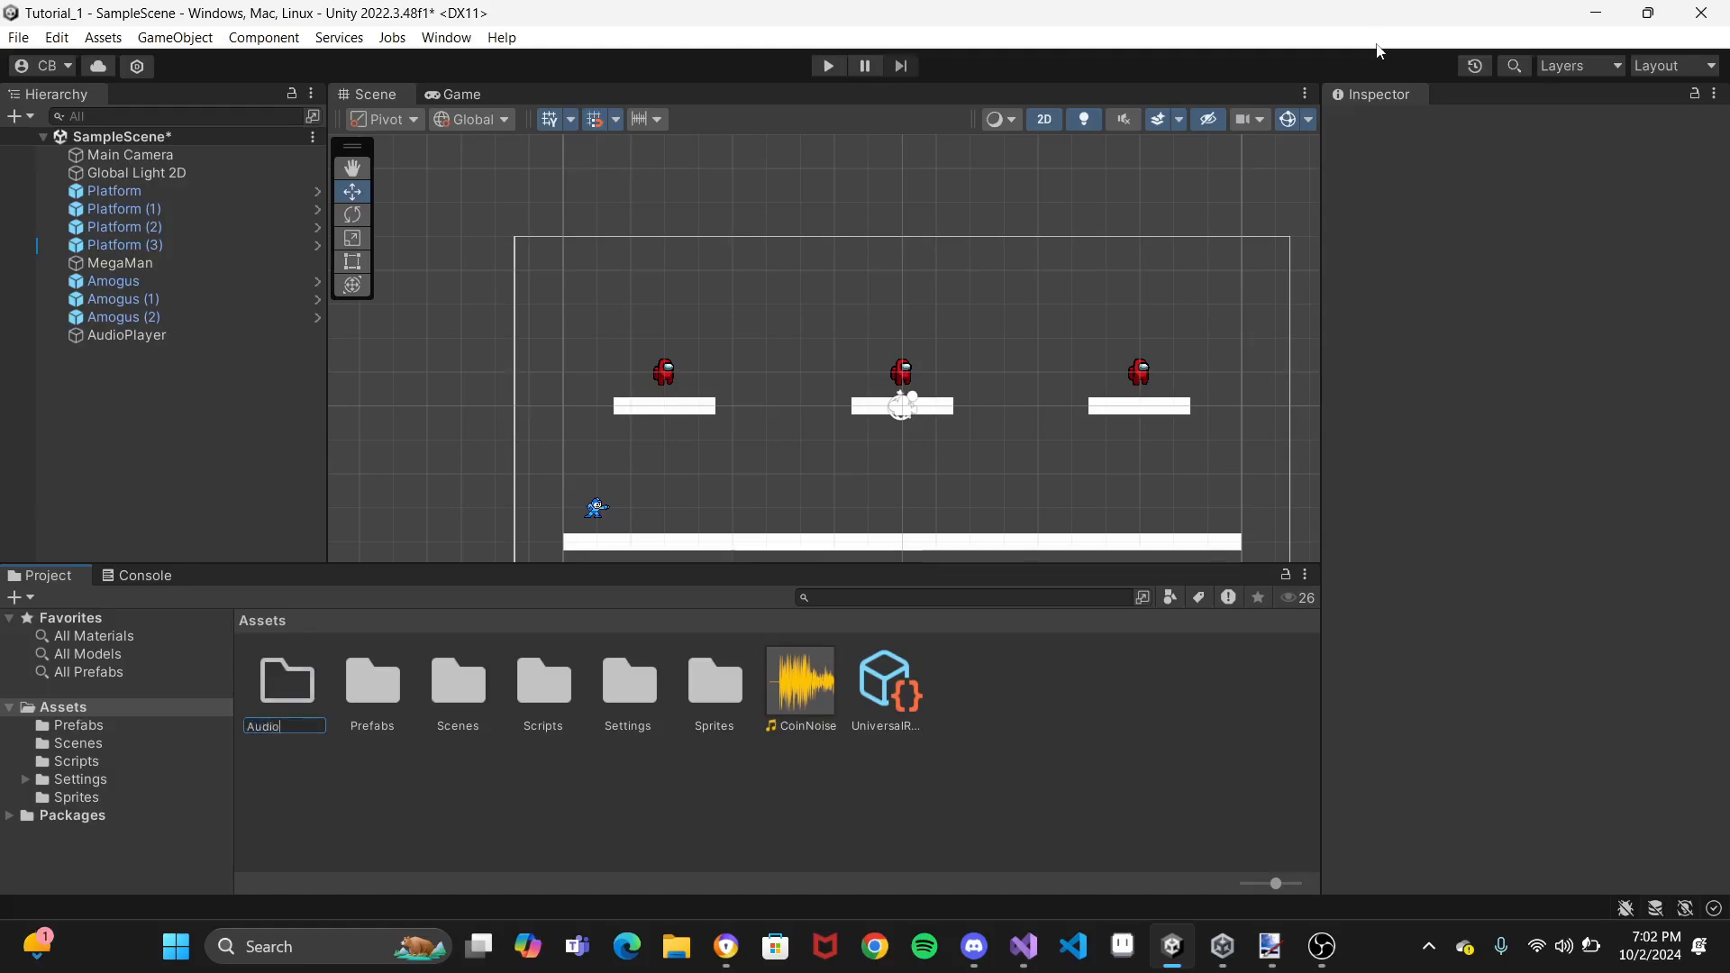
{"action": "key", "text": "Return"}
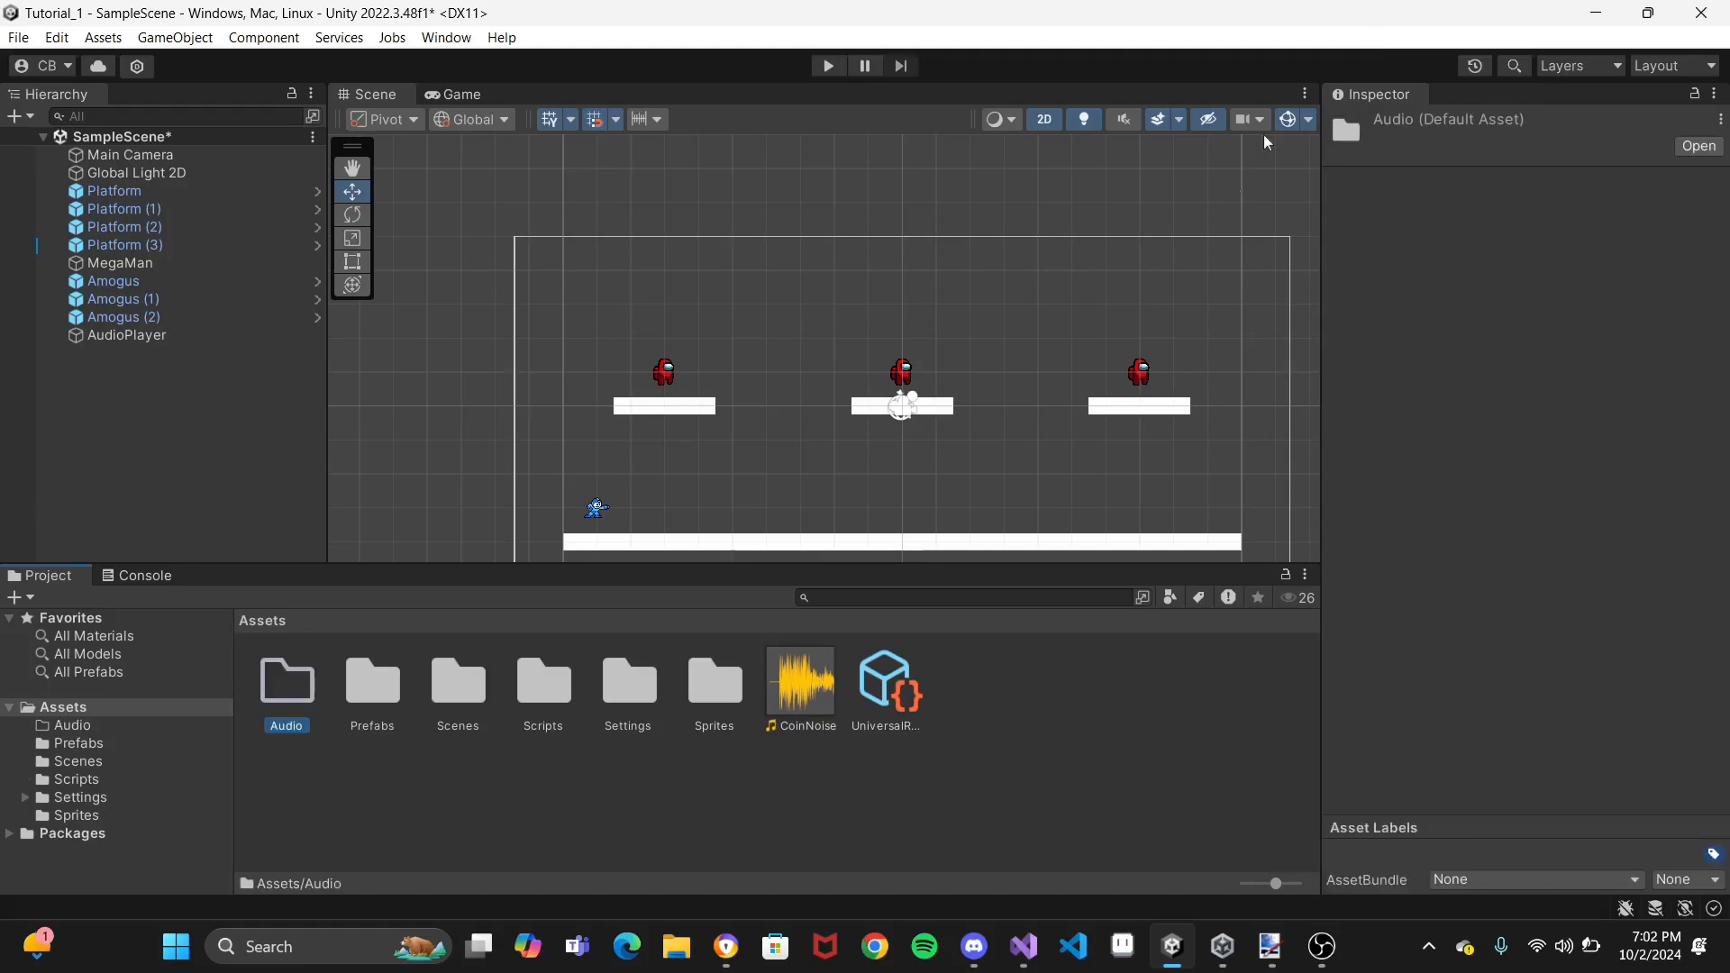
{"action": "left_click_drag", "start_coordinate": [800, 688], "coordinate": [278, 685]}
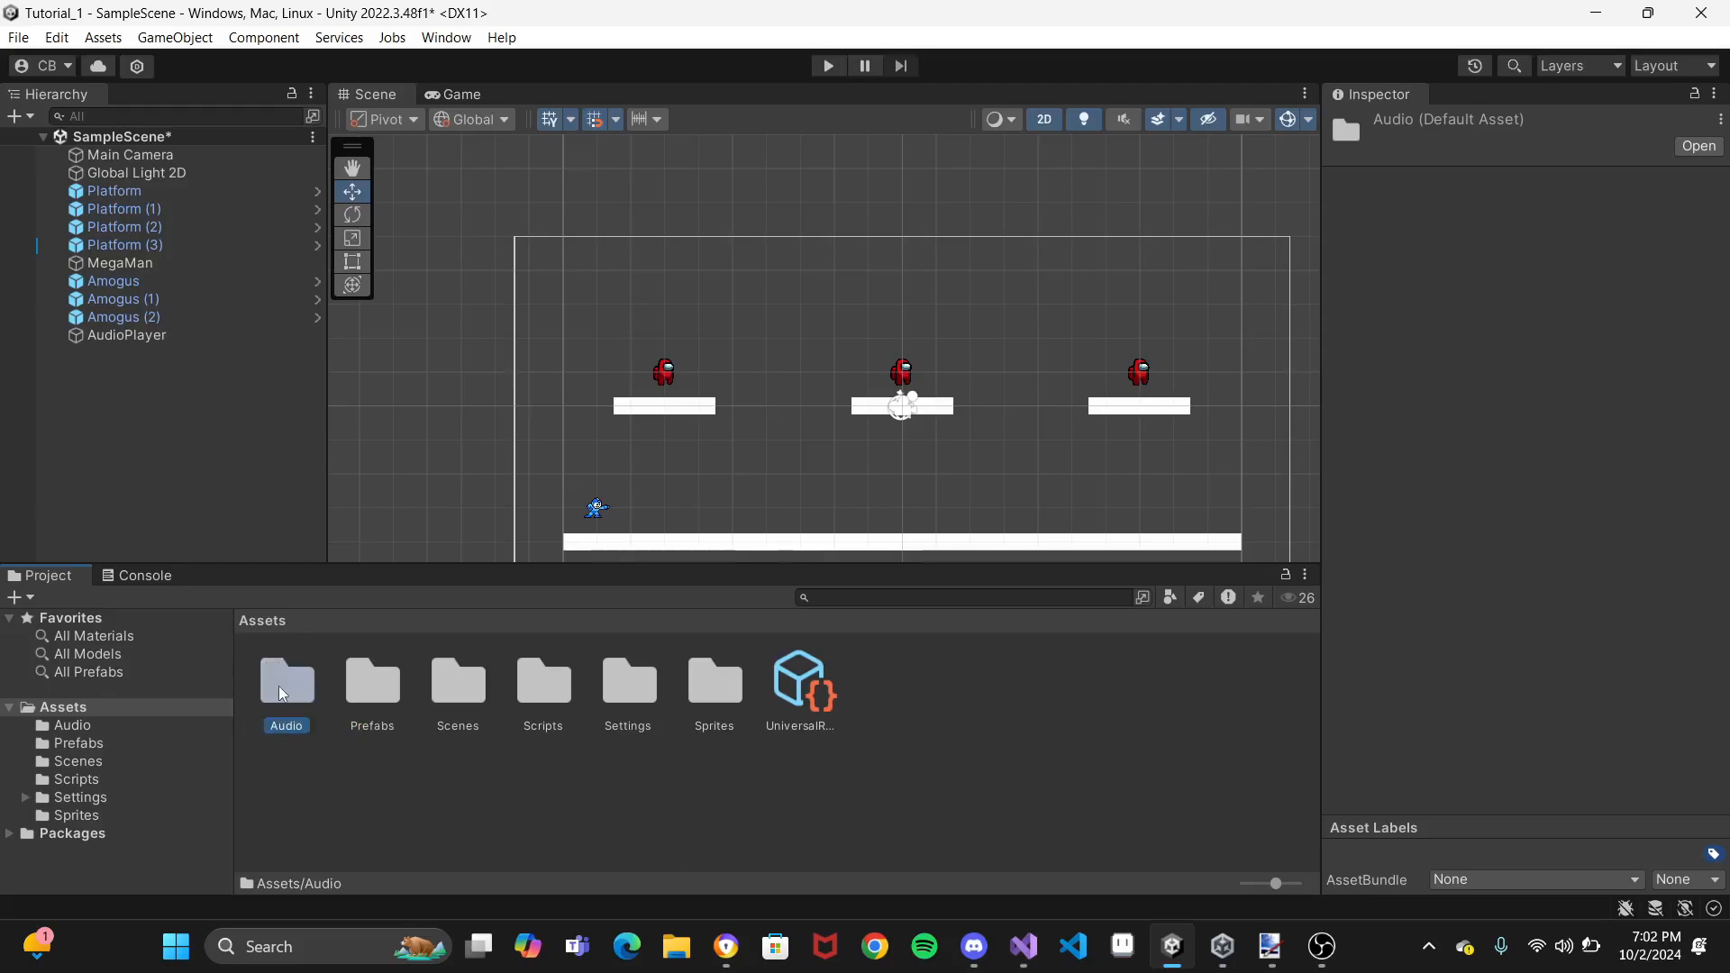
Assign CoinNoise from the Audio folder as the AudioClip of AudioPlayer's Audio Source
{"action": "double_click", "coordinate": [278, 685]}
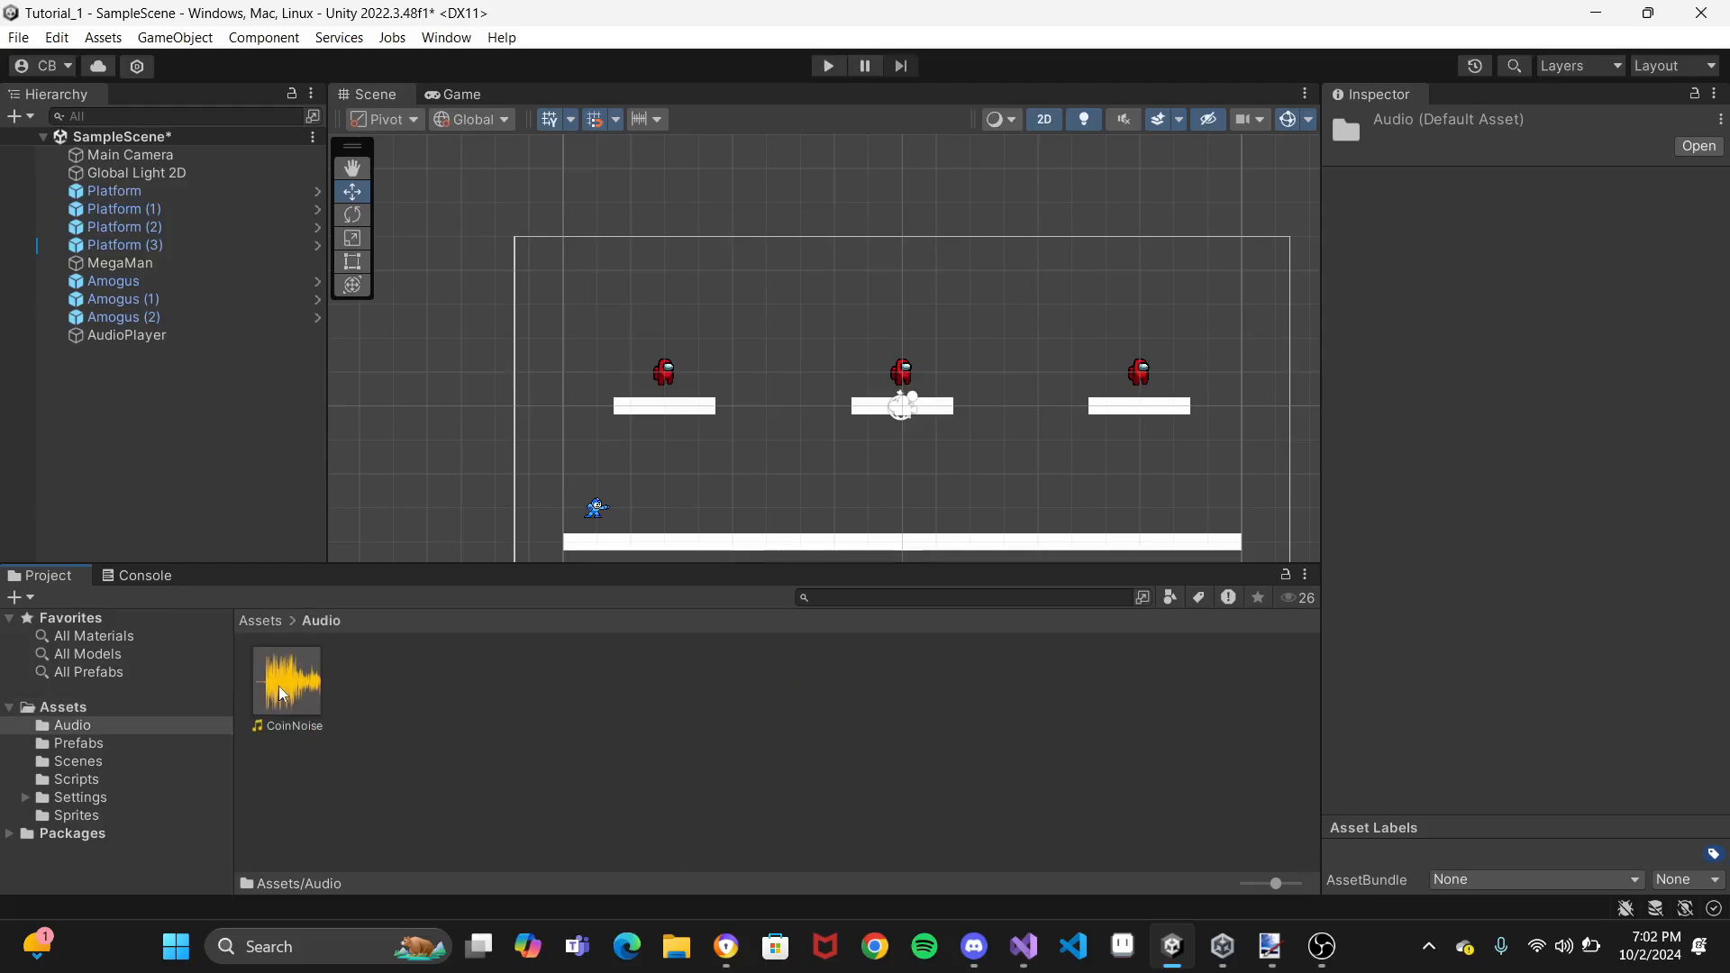
{"action": "left_click", "coordinate": [131, 333]}
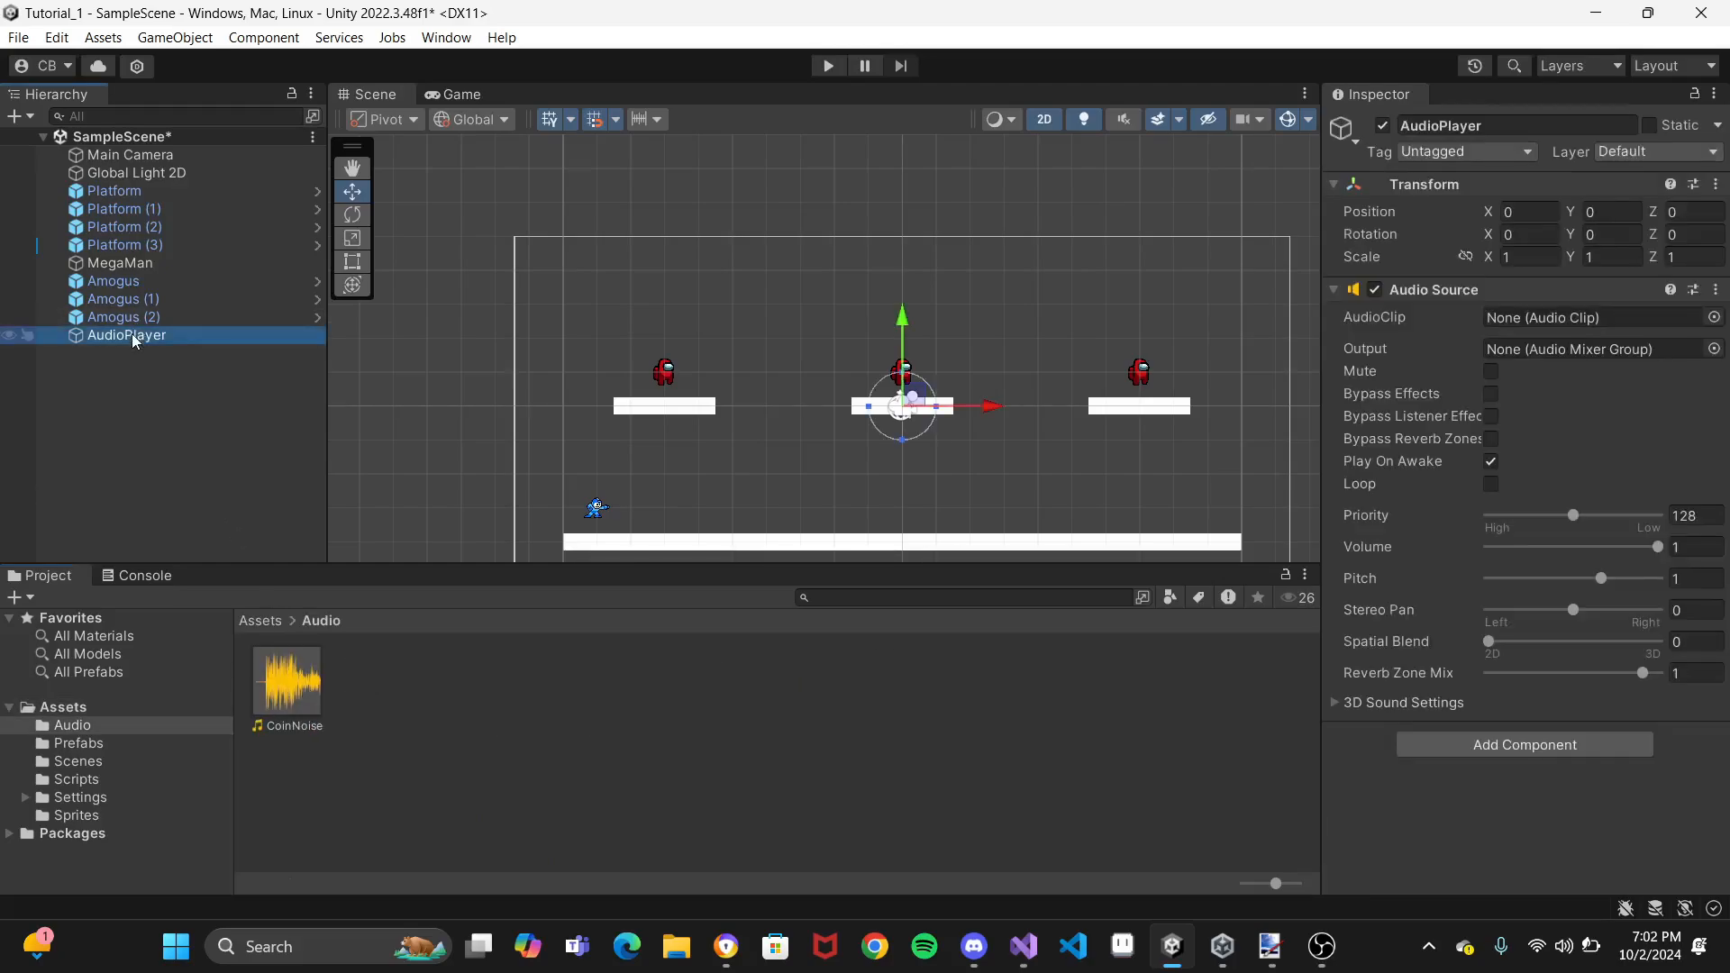
{"action": "left_click", "coordinate": [295, 699]}
{"action": "left_click_drag", "start_coordinate": [296, 699], "coordinate": [1576, 321]}
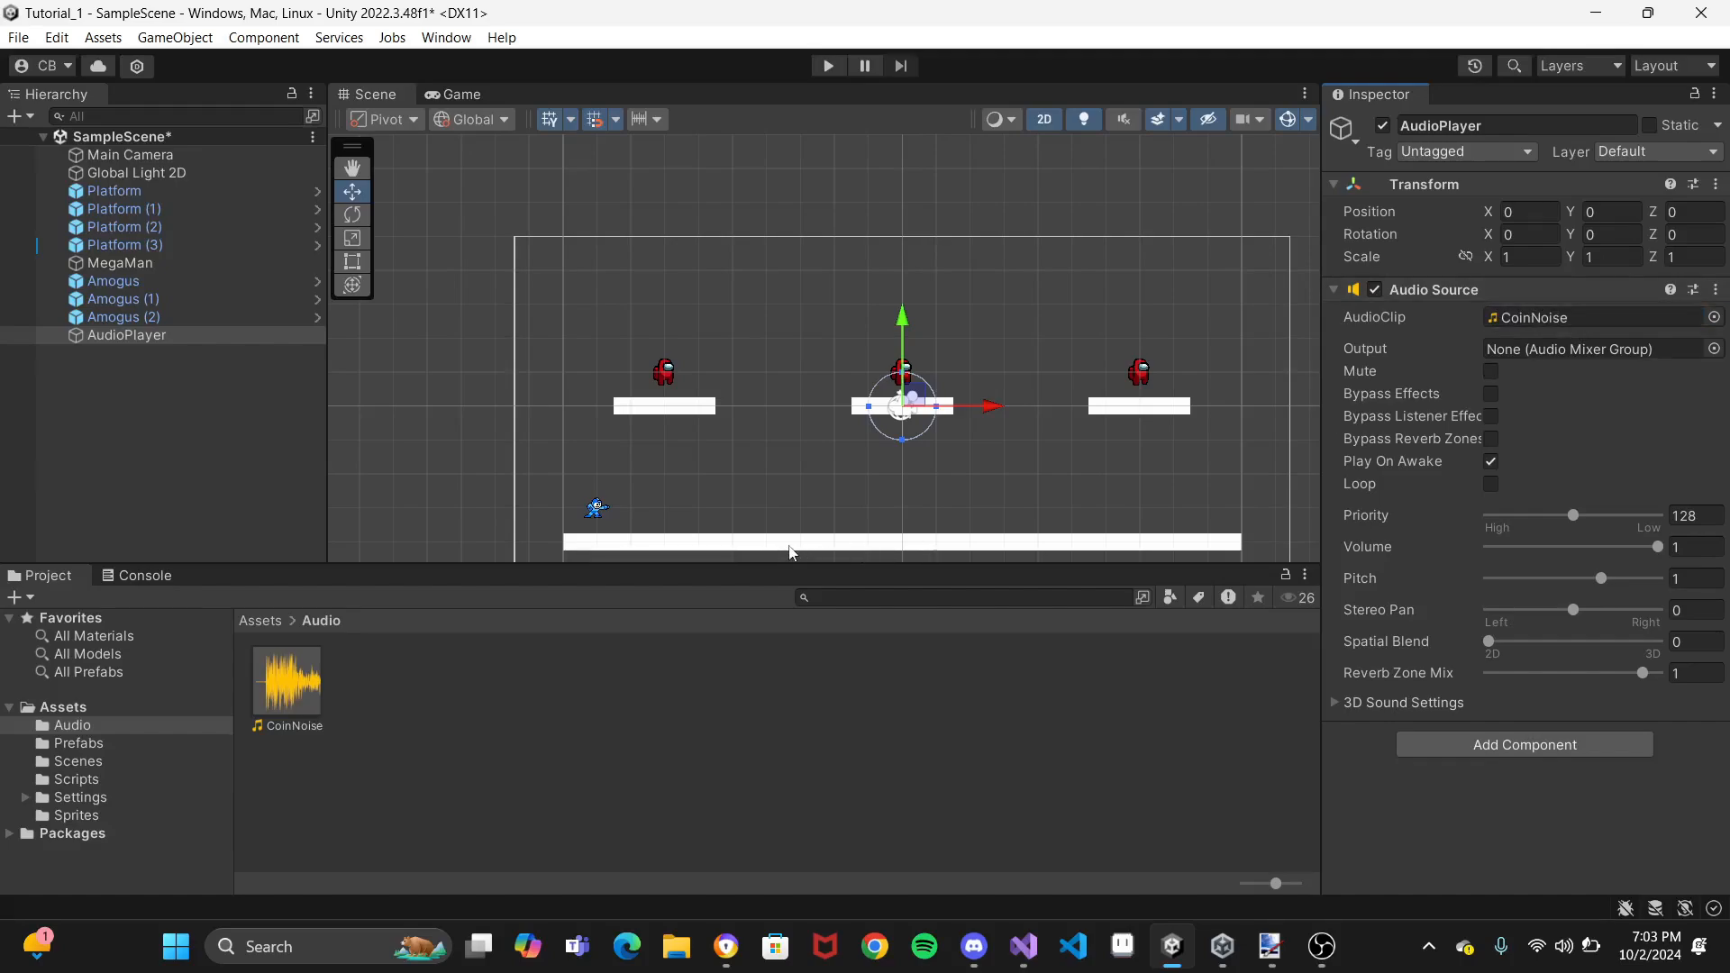
Select all three Amogus coins and assign AudioPlayer as the Sound Maker in their Coin scripts
{"action": "left_click", "coordinate": [667, 369]}
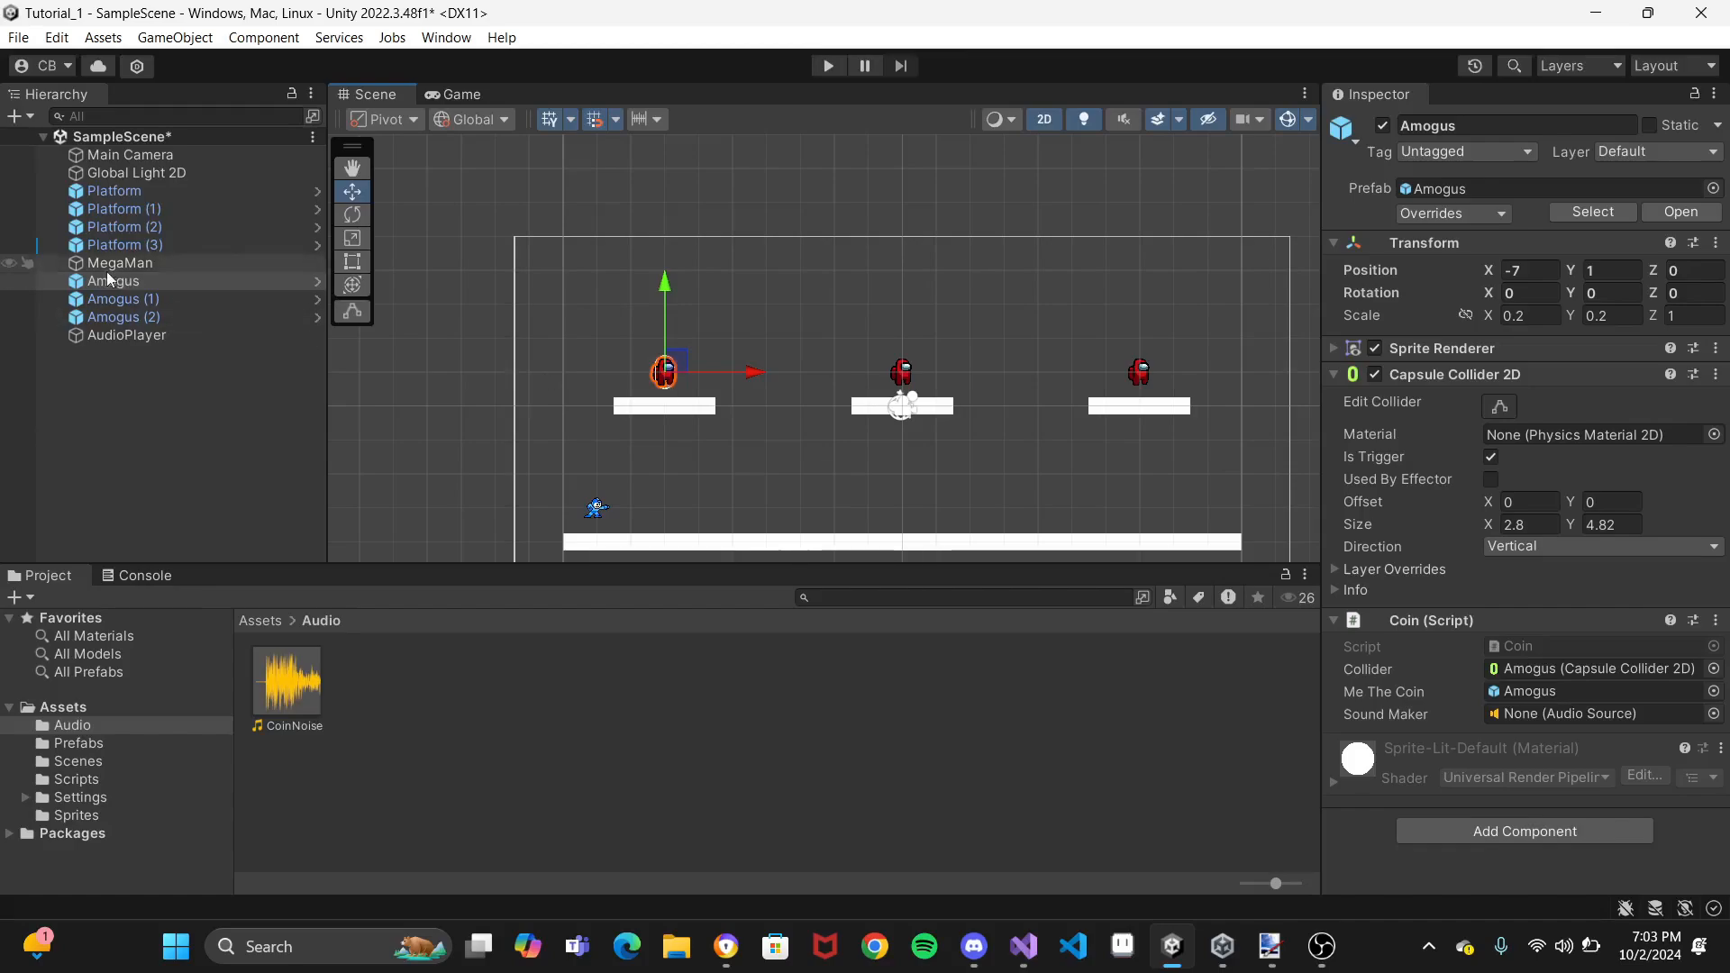
{"action": "left_click", "coordinate": [130, 316], "text": "shift"}
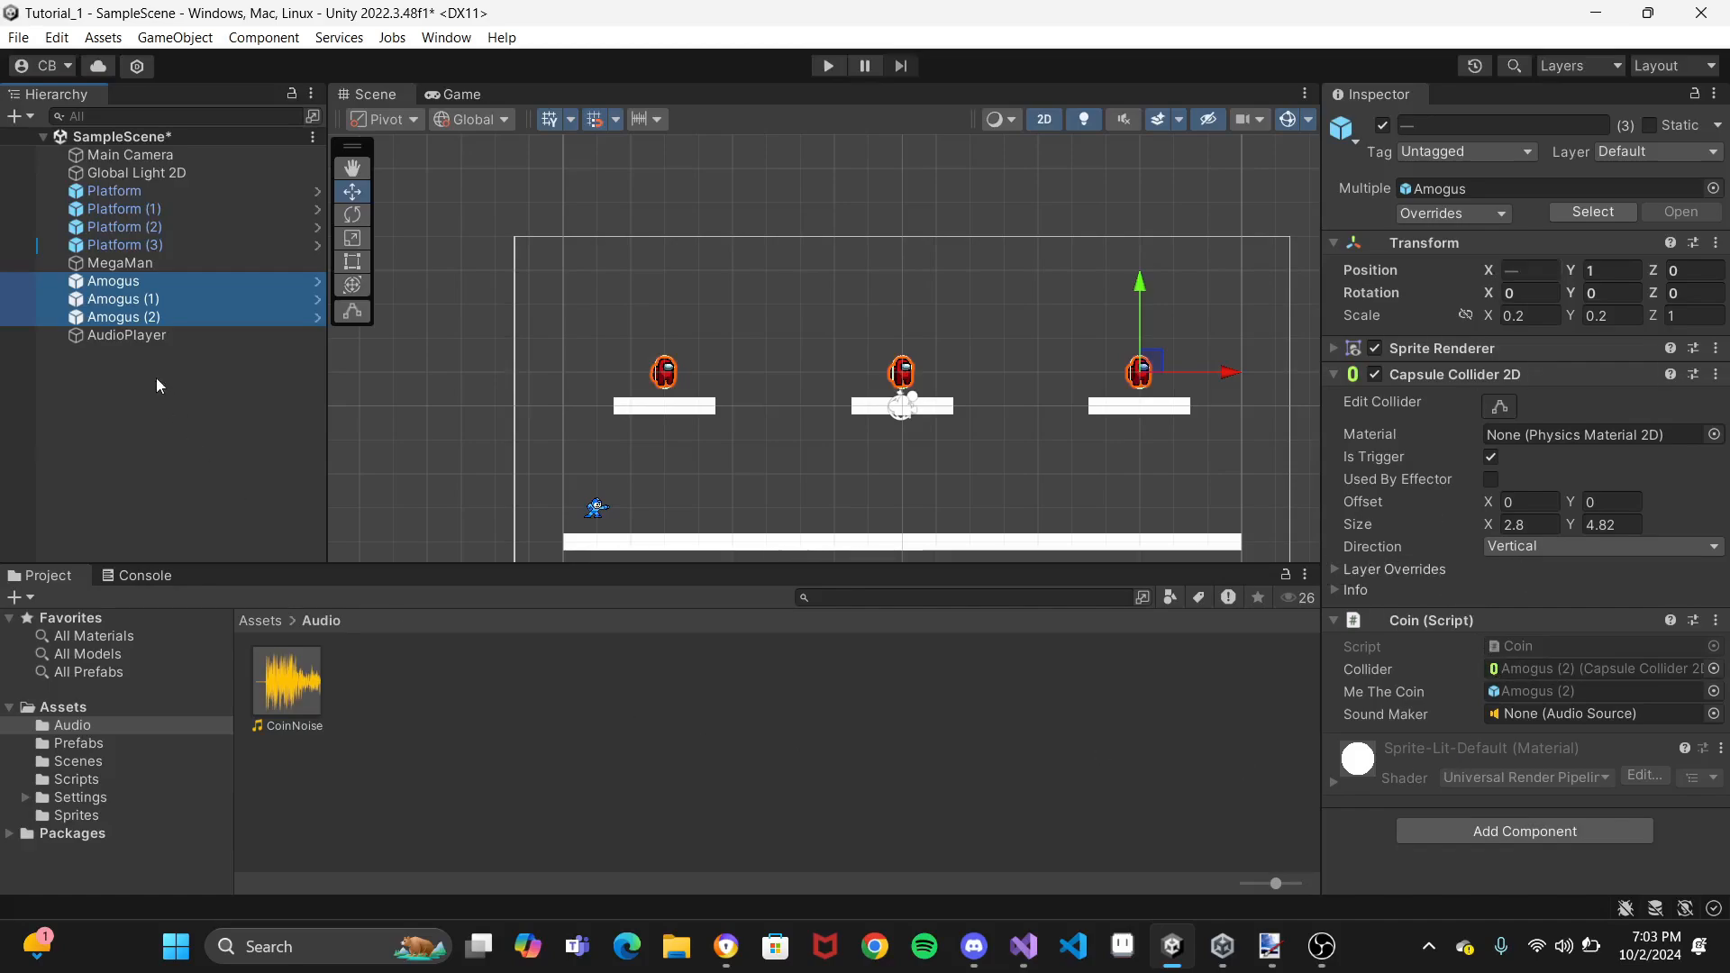
{"action": "left_click", "coordinate": [130, 337]}
{"action": "left_click_drag", "start_coordinate": [130, 338], "coordinate": [1512, 717]}
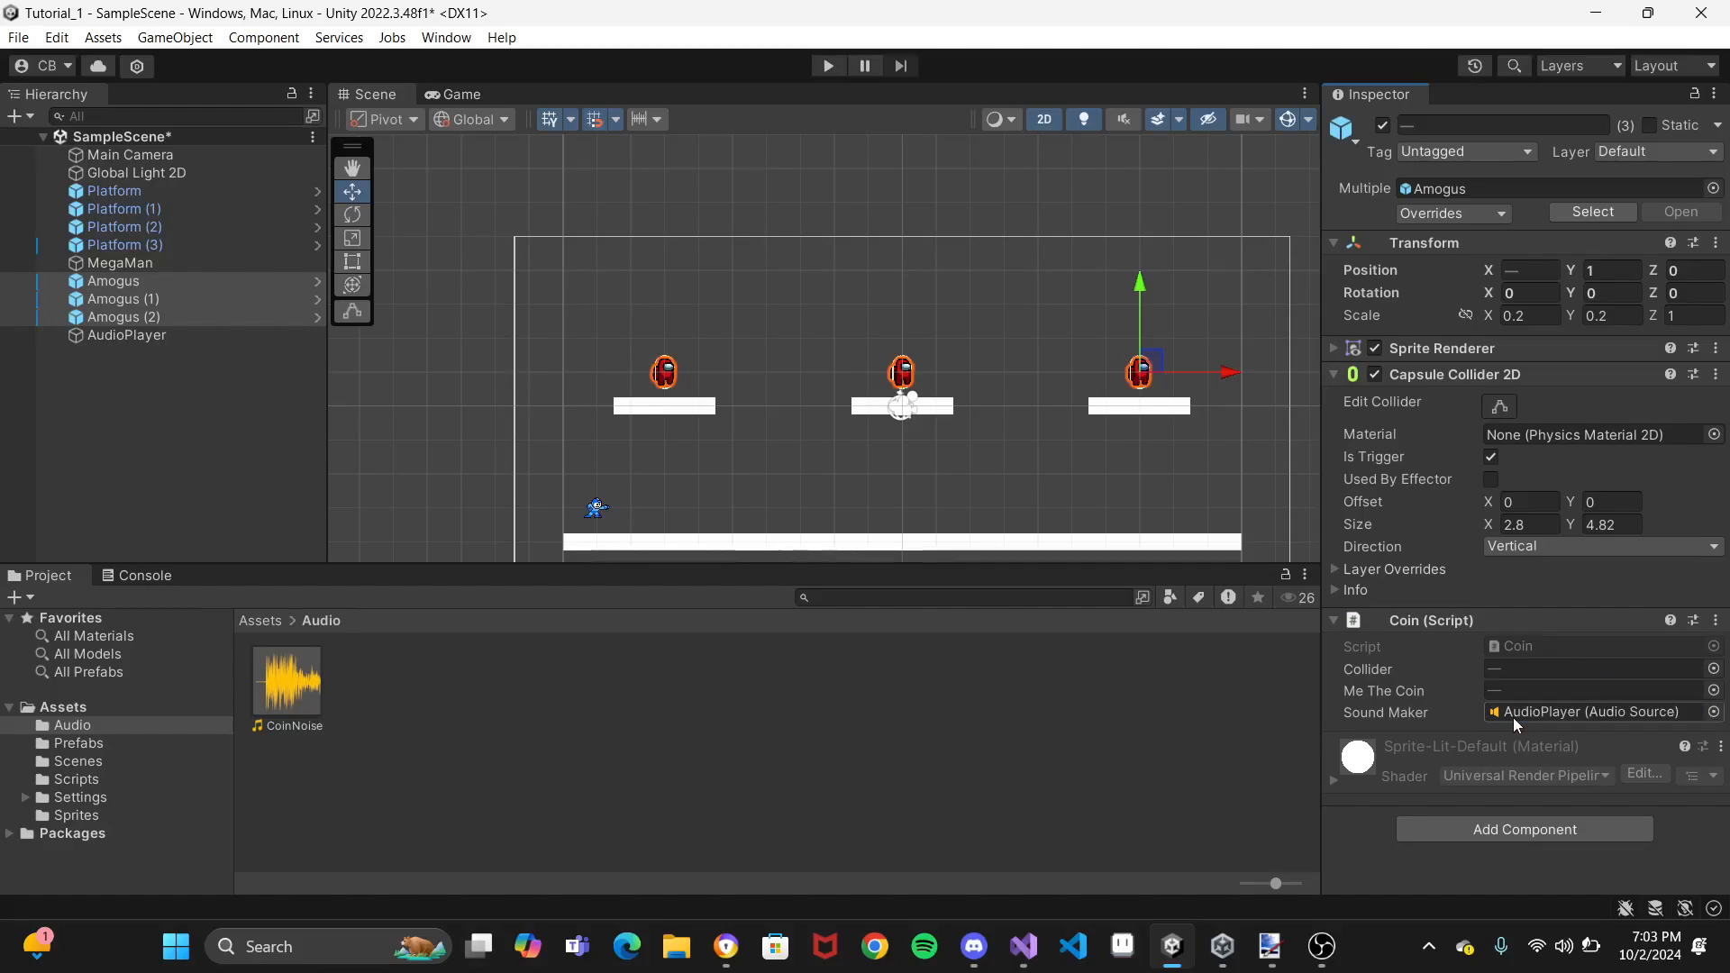
Review AudioPlayer's Audio Source clip and the Sound Maker reference in the first Amogus coin's Coin script
{"action": "double_click", "coordinate": [127, 338]}
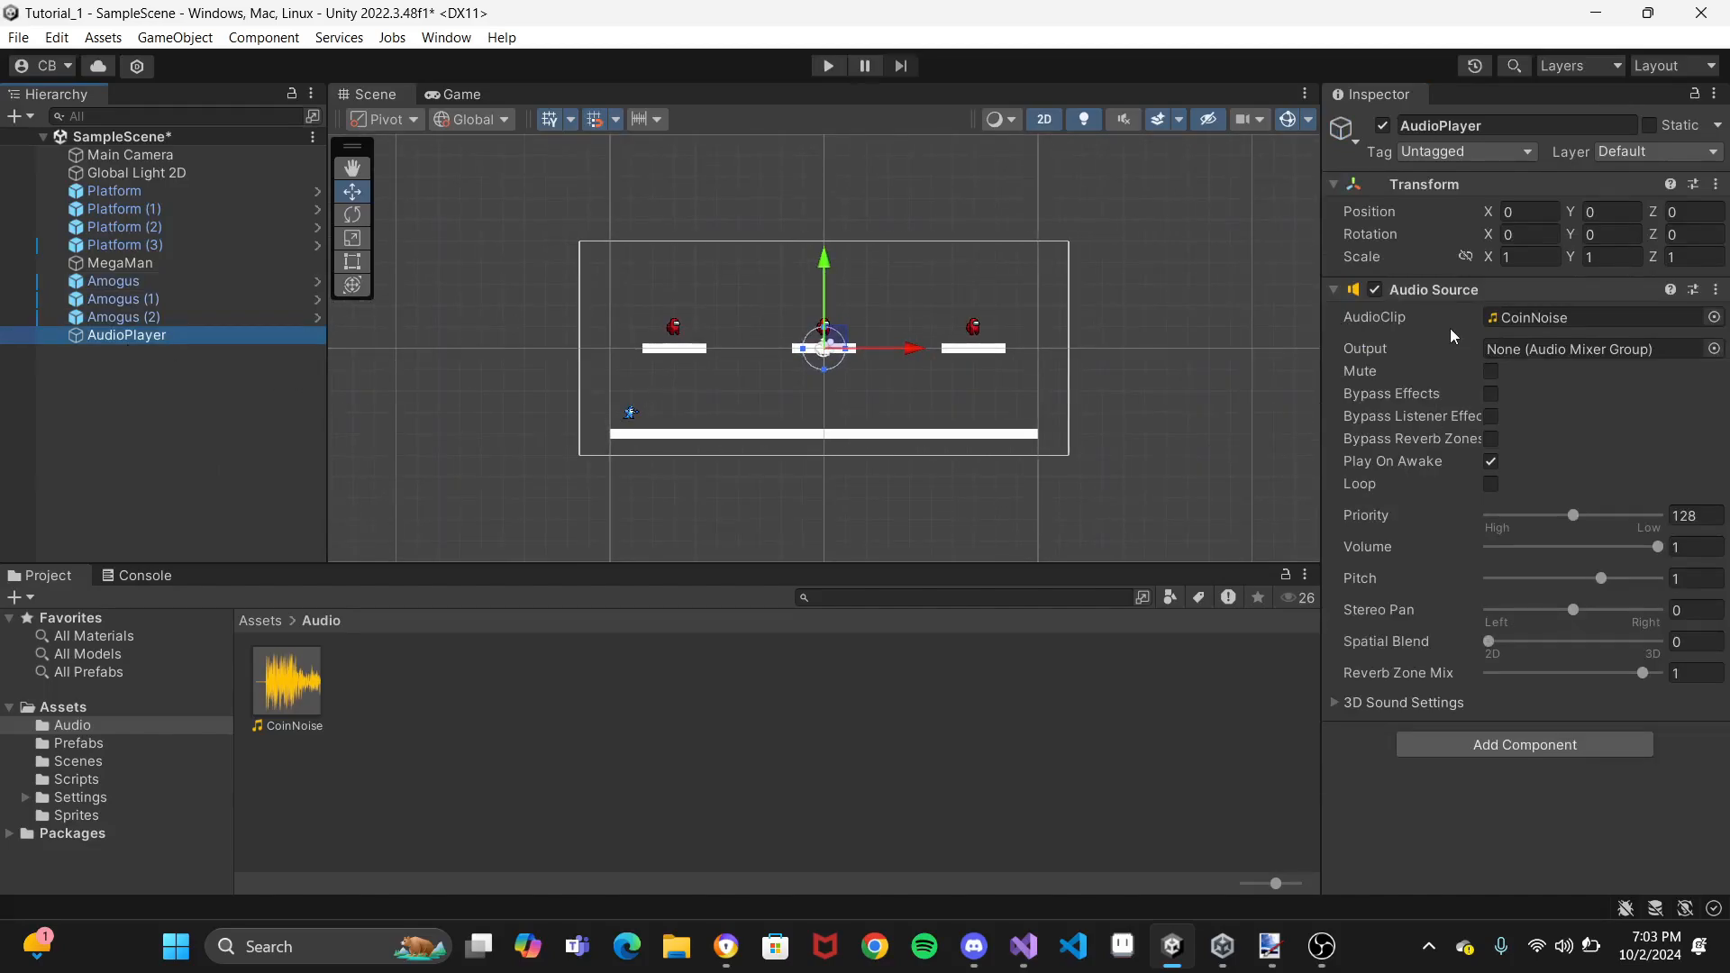
{"action": "double_click", "coordinate": [132, 285]}
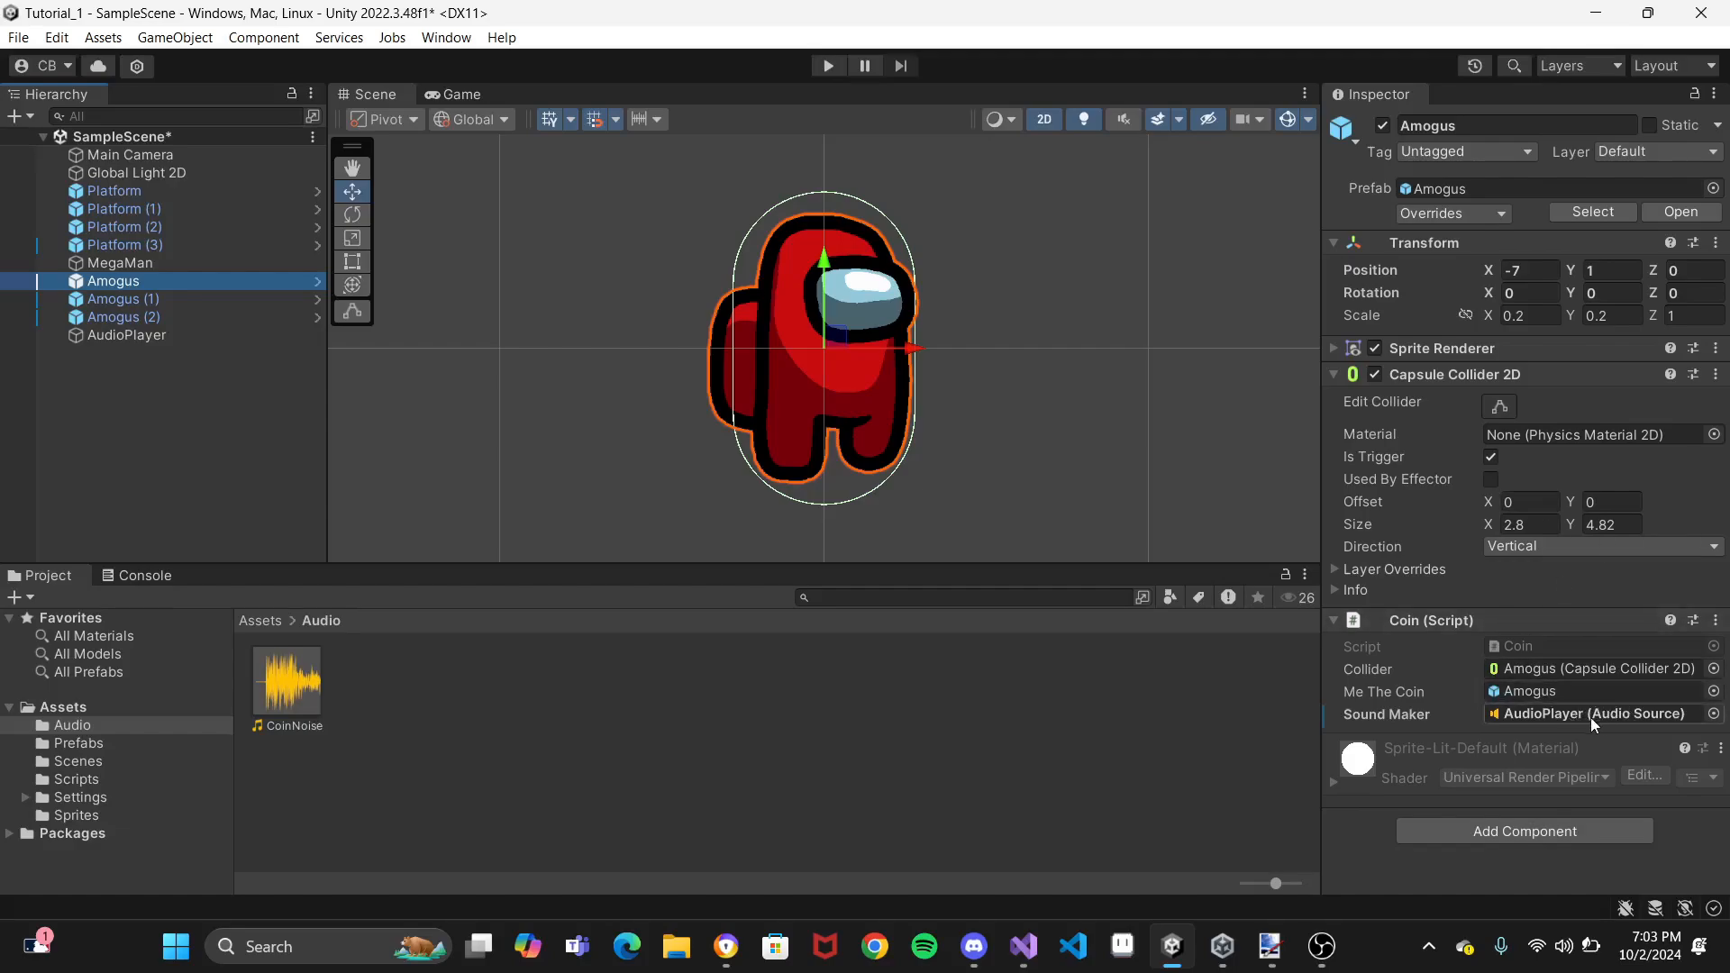
{"action": "scroll", "coordinate": [1133, 371], "scroll_direction": "down", "scroll_amount": 3}
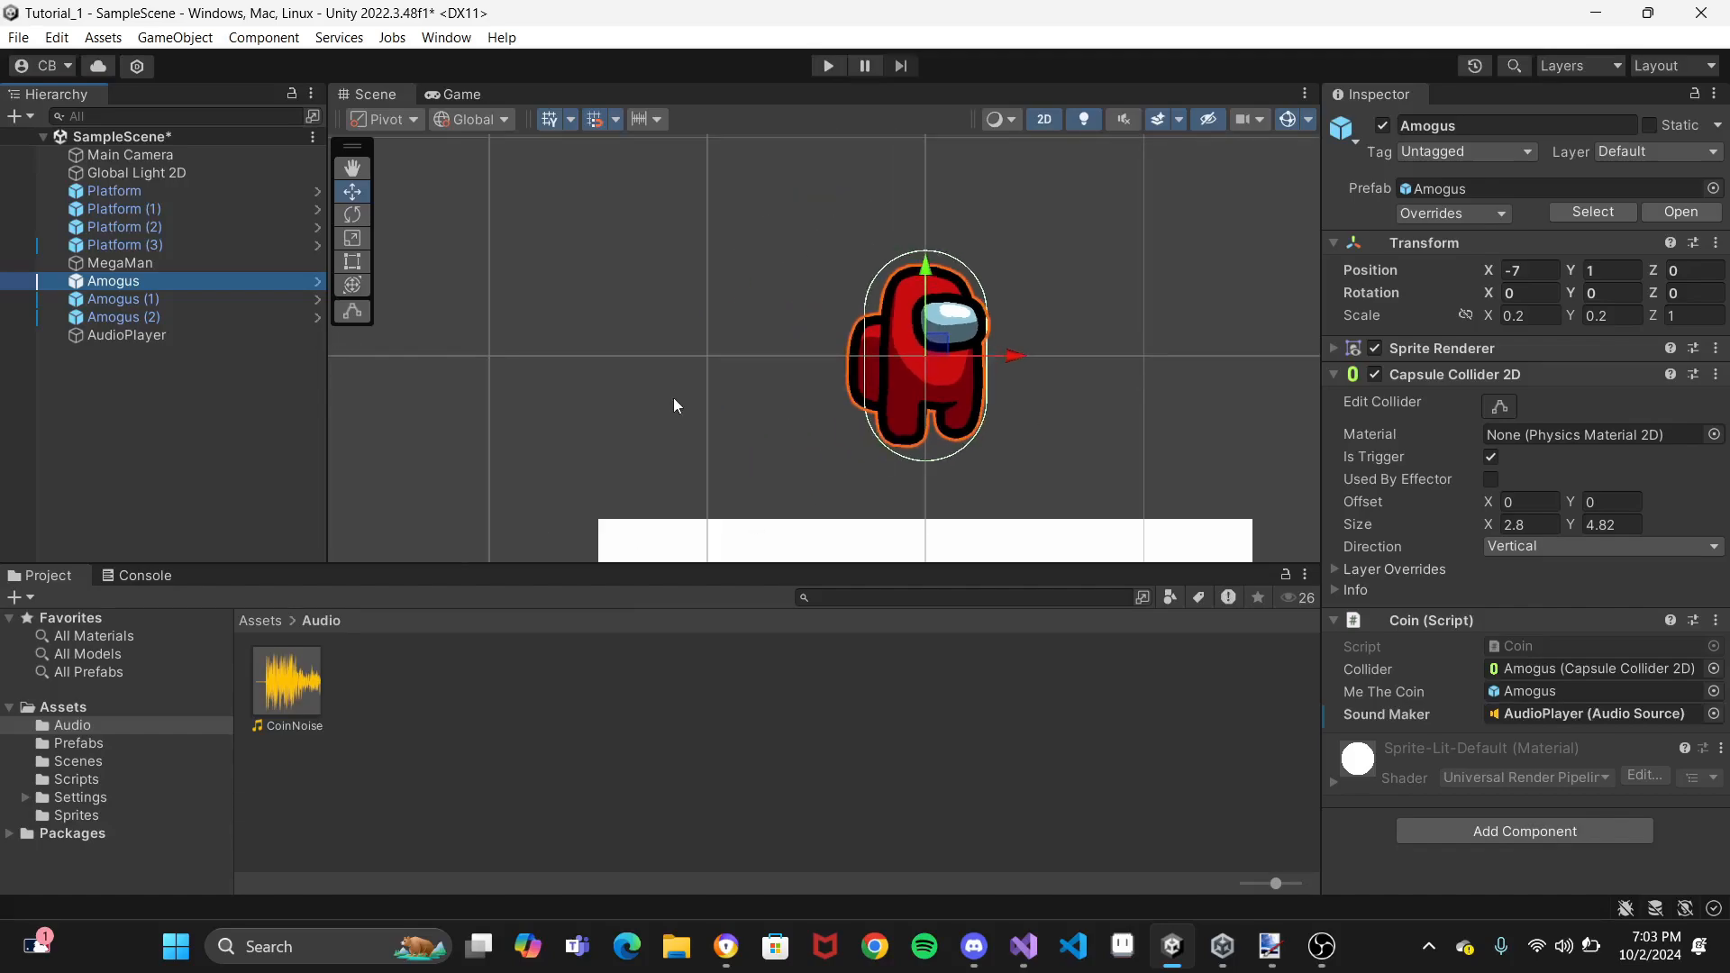
{"action": "left_click_drag", "start_coordinate": [673, 398], "coordinate": [225, 690]}
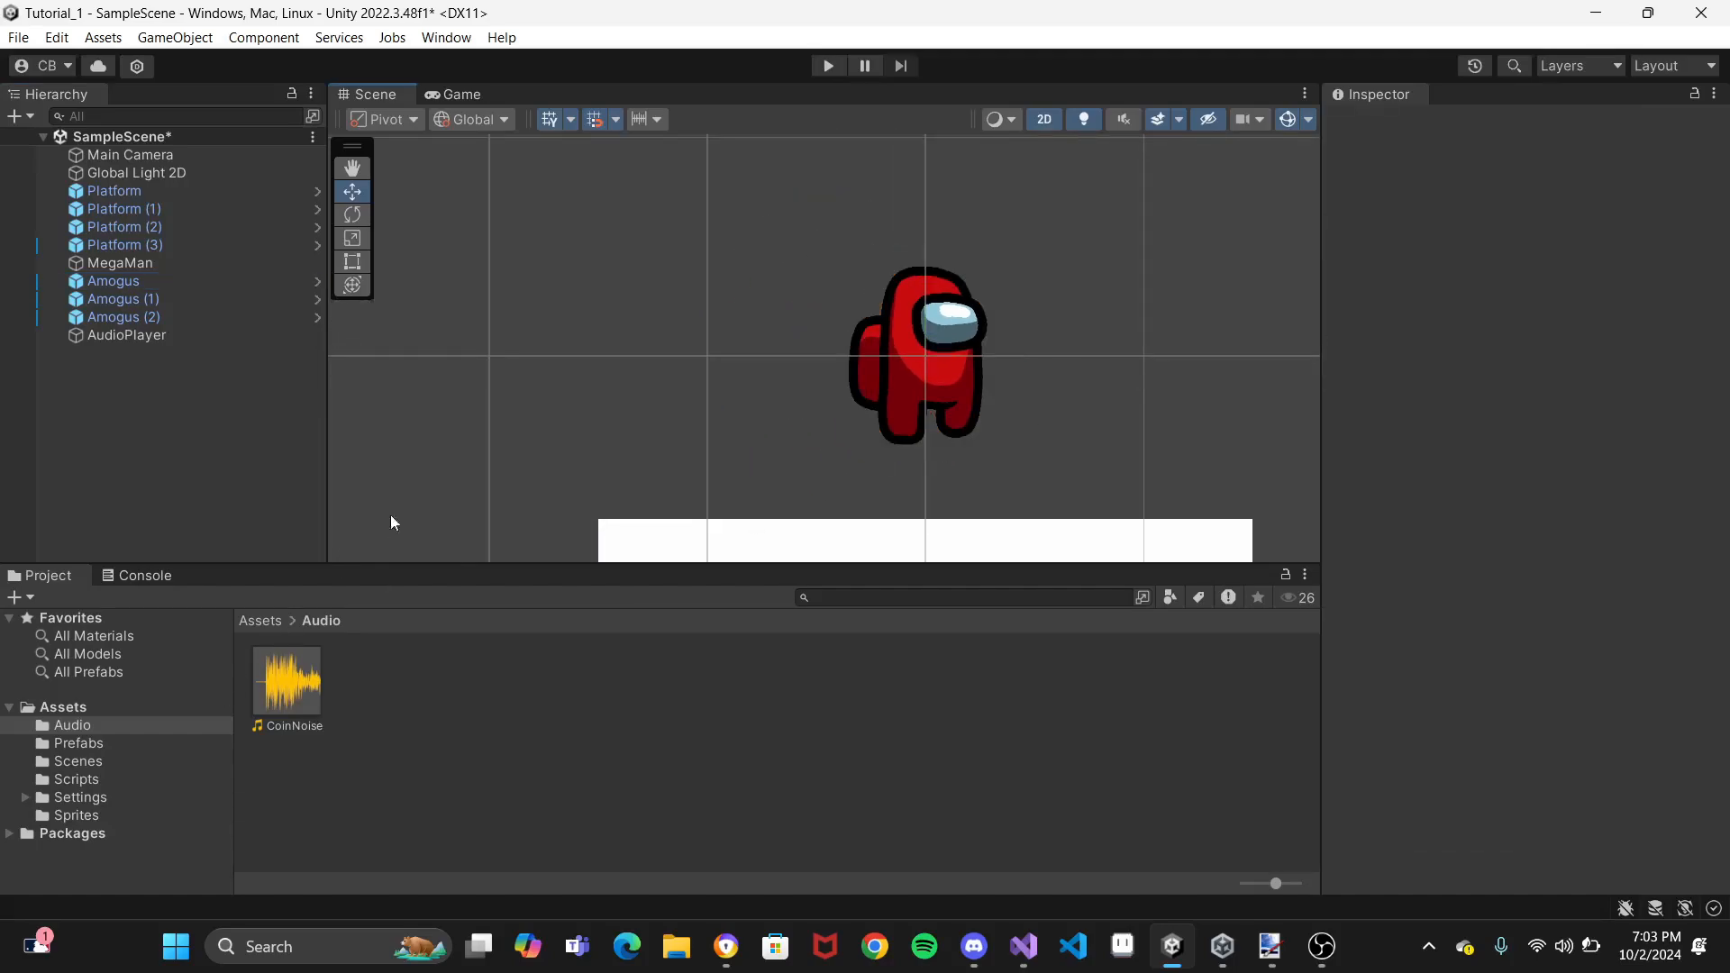
Play-test the scene by jumping MegaMan up to a coin on the platforms, and stop the game
{"action": "left_click", "coordinate": [828, 65]}
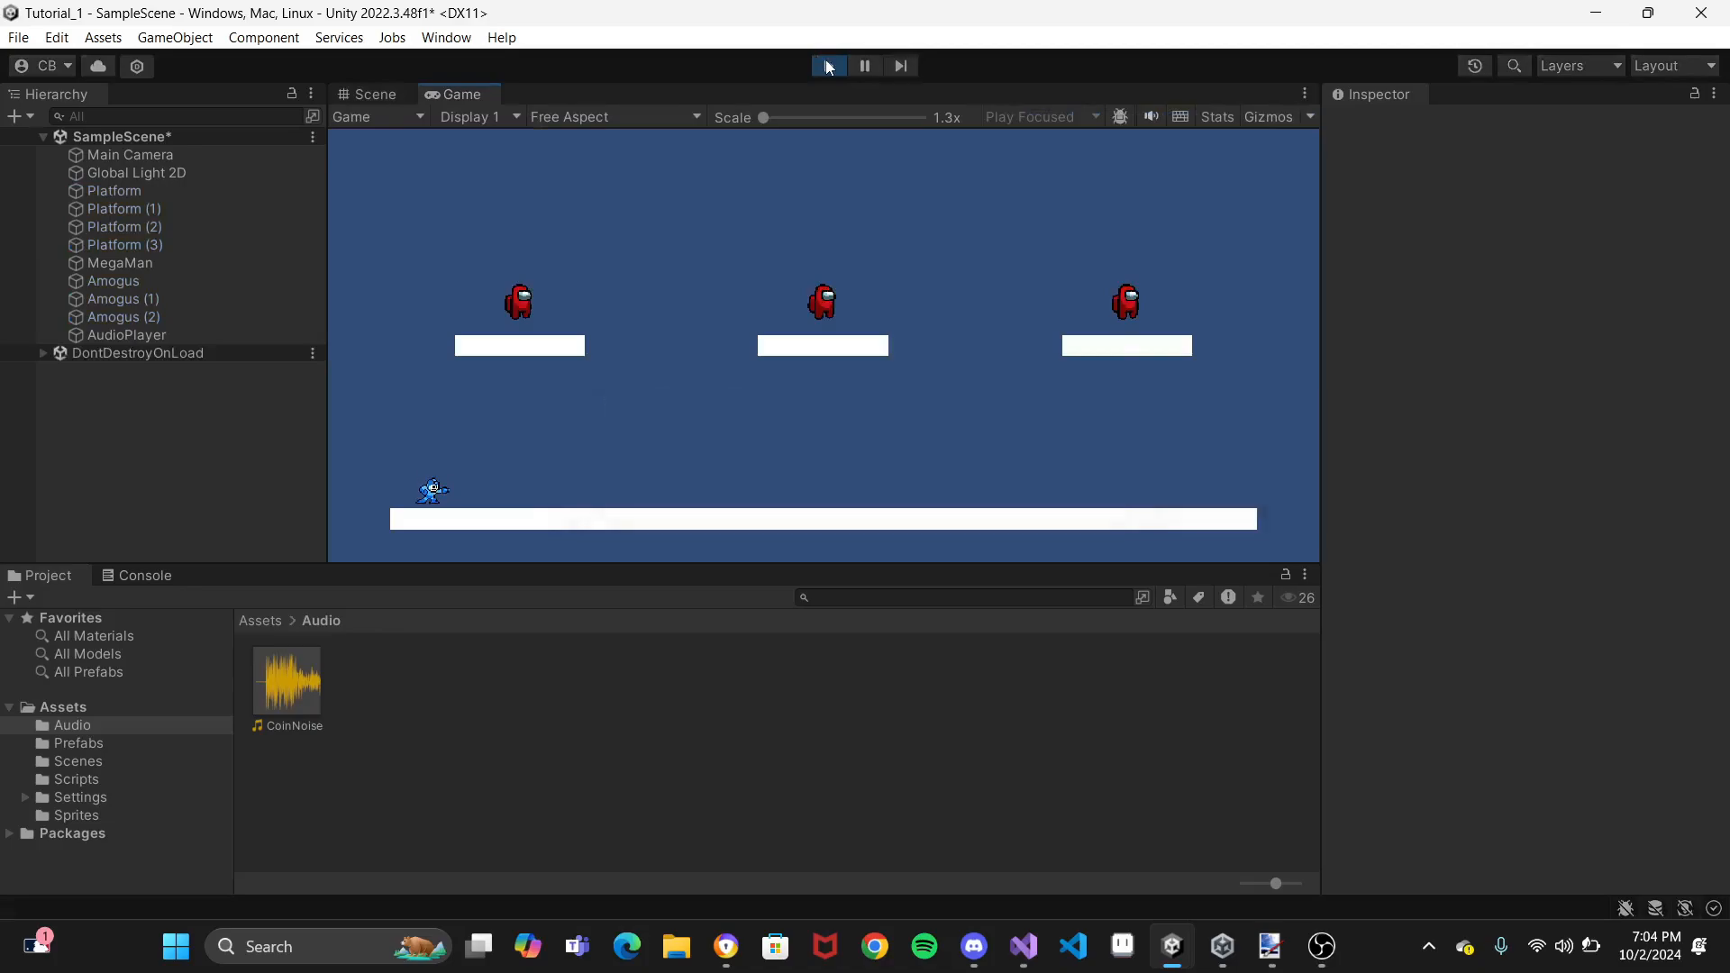
{"action": "key", "text": "space"}
{"action": "key", "text": "Right"}
{"action": "key", "text": "space"}
{"action": "key", "text": "Right"}
{"action": "key", "text": "Right"}
{"action": "left_click", "coordinate": [827, 66]}
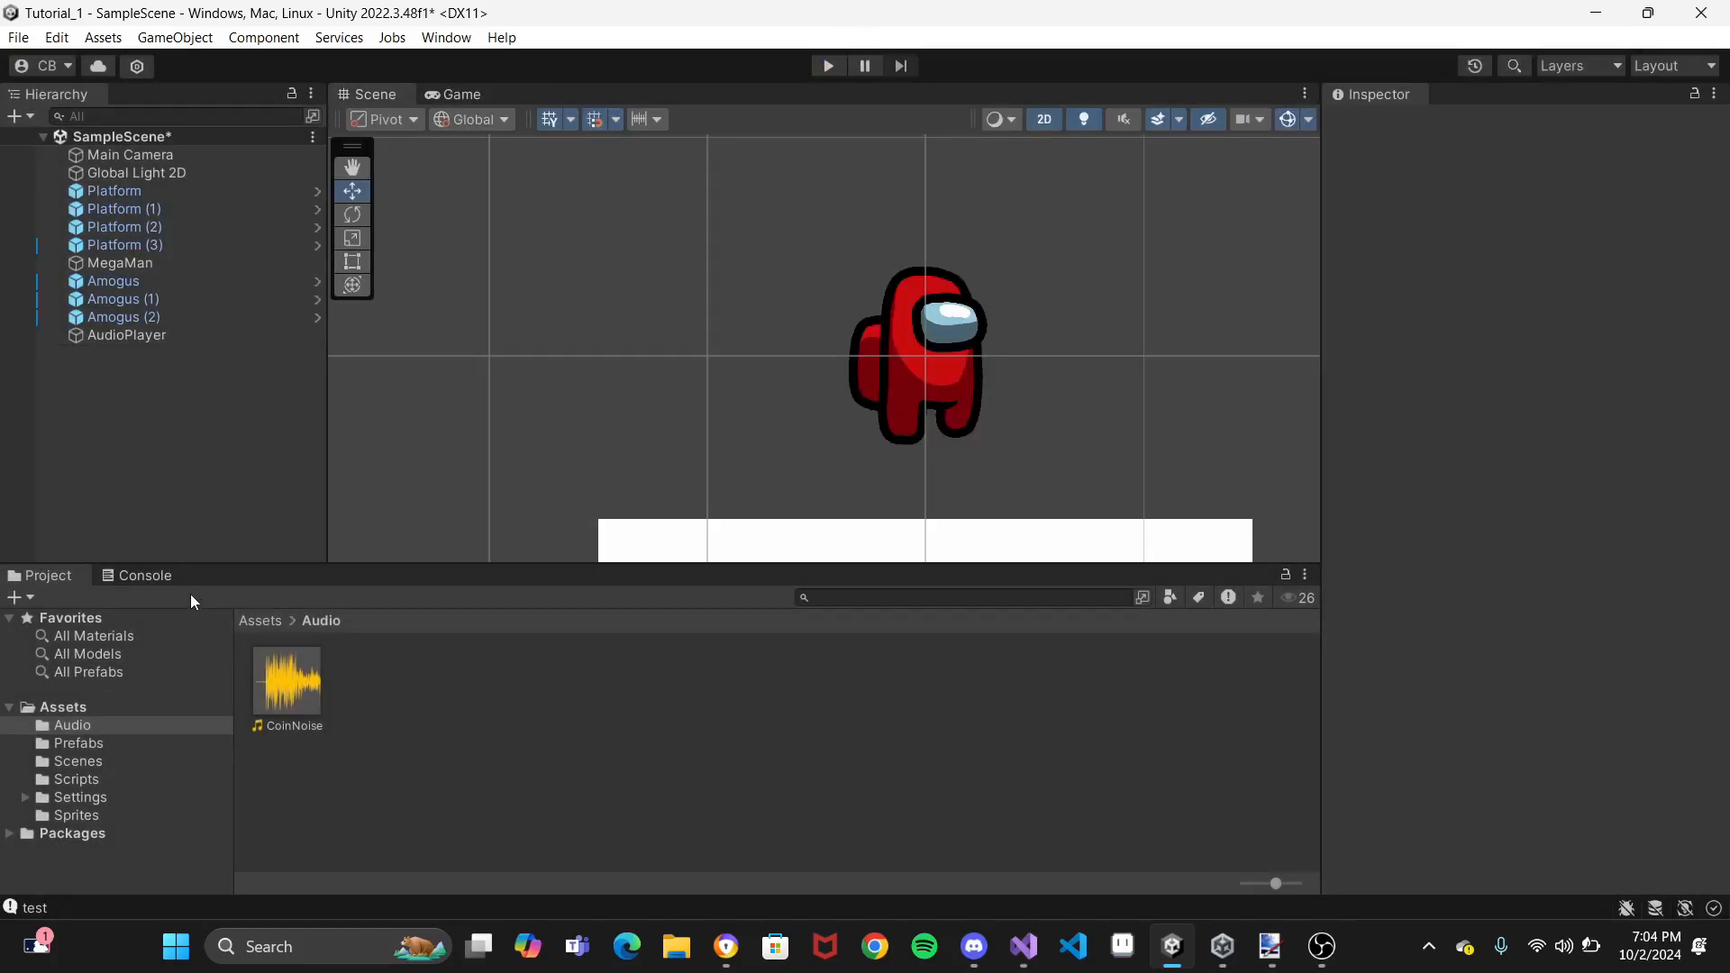
Open the Coin script from the first Amogus coin's component and review its serialized SoundMaker field
{"action": "scroll", "coordinate": [645, 356], "scroll_direction": "down", "scroll_amount": 5}
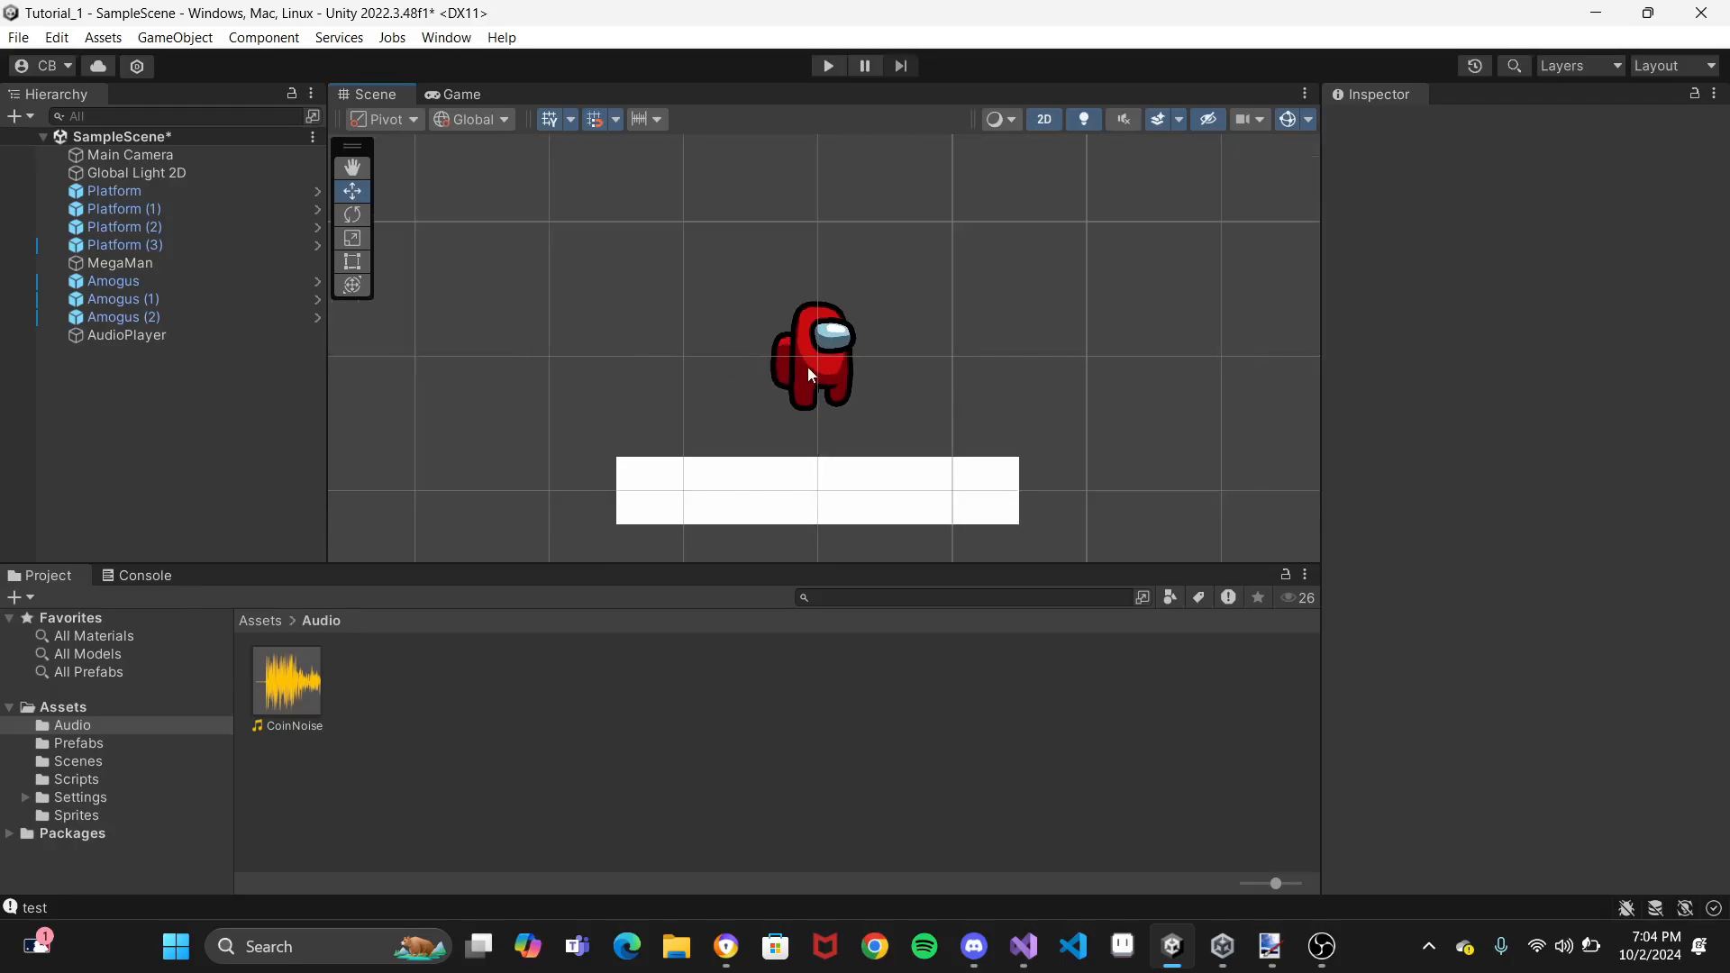
{"action": "left_click", "coordinate": [808, 366]}
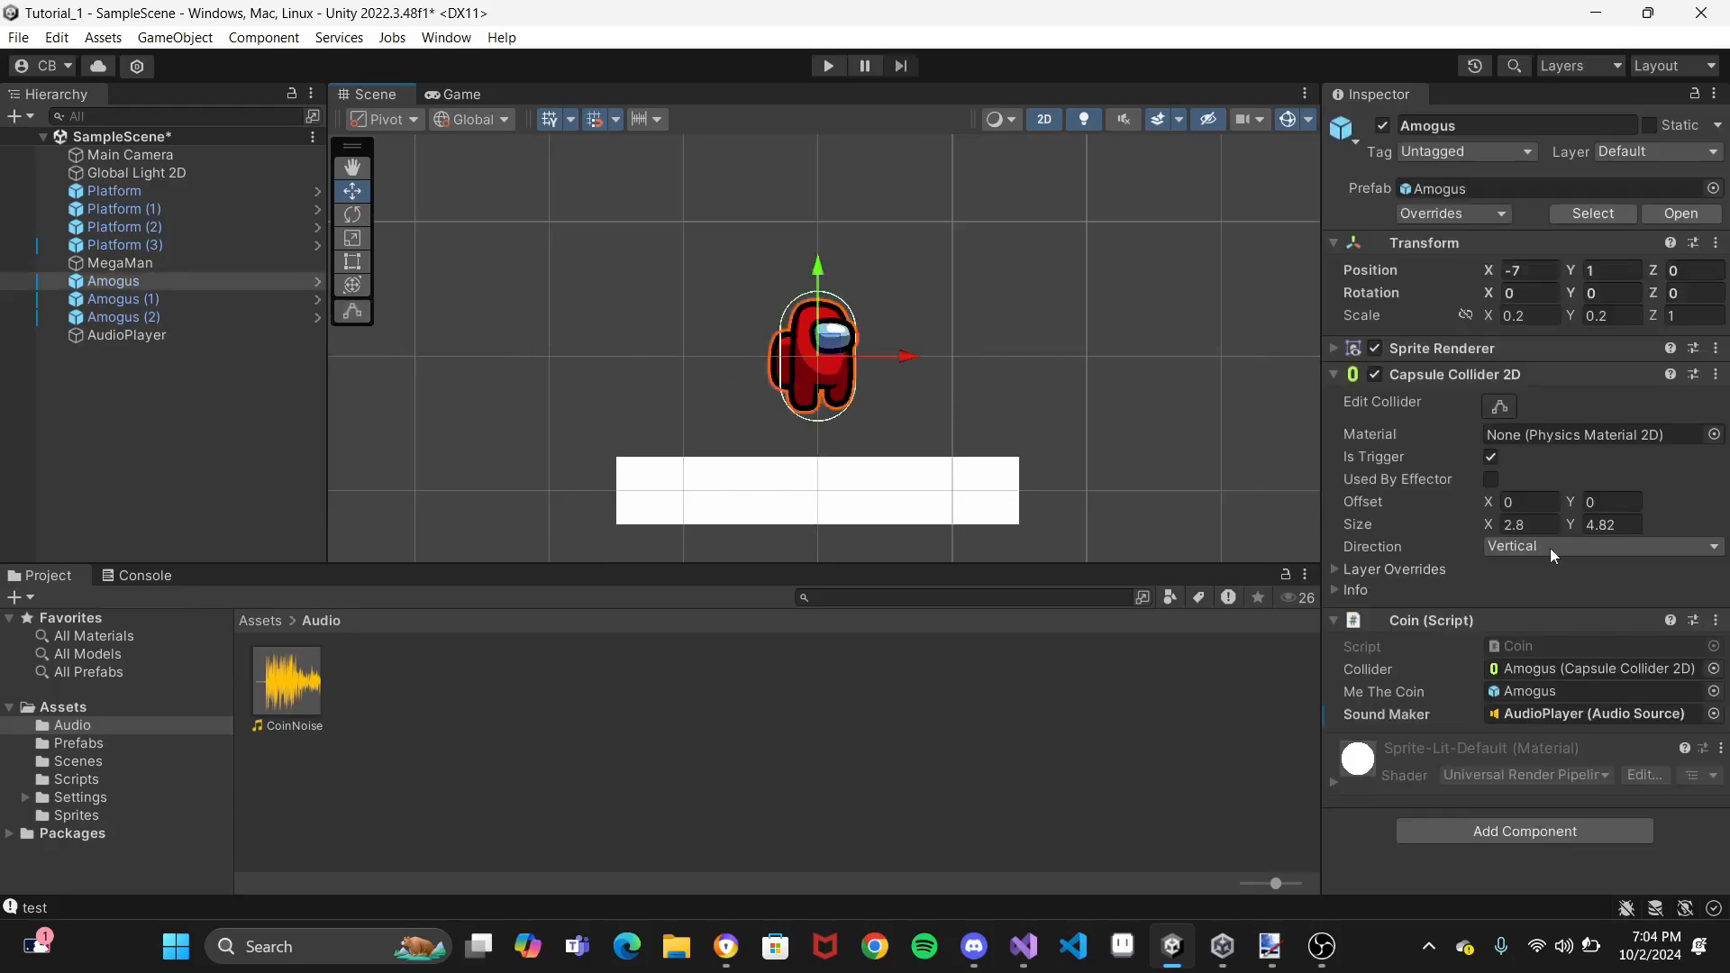
{"action": "double_click", "coordinate": [1552, 645]}
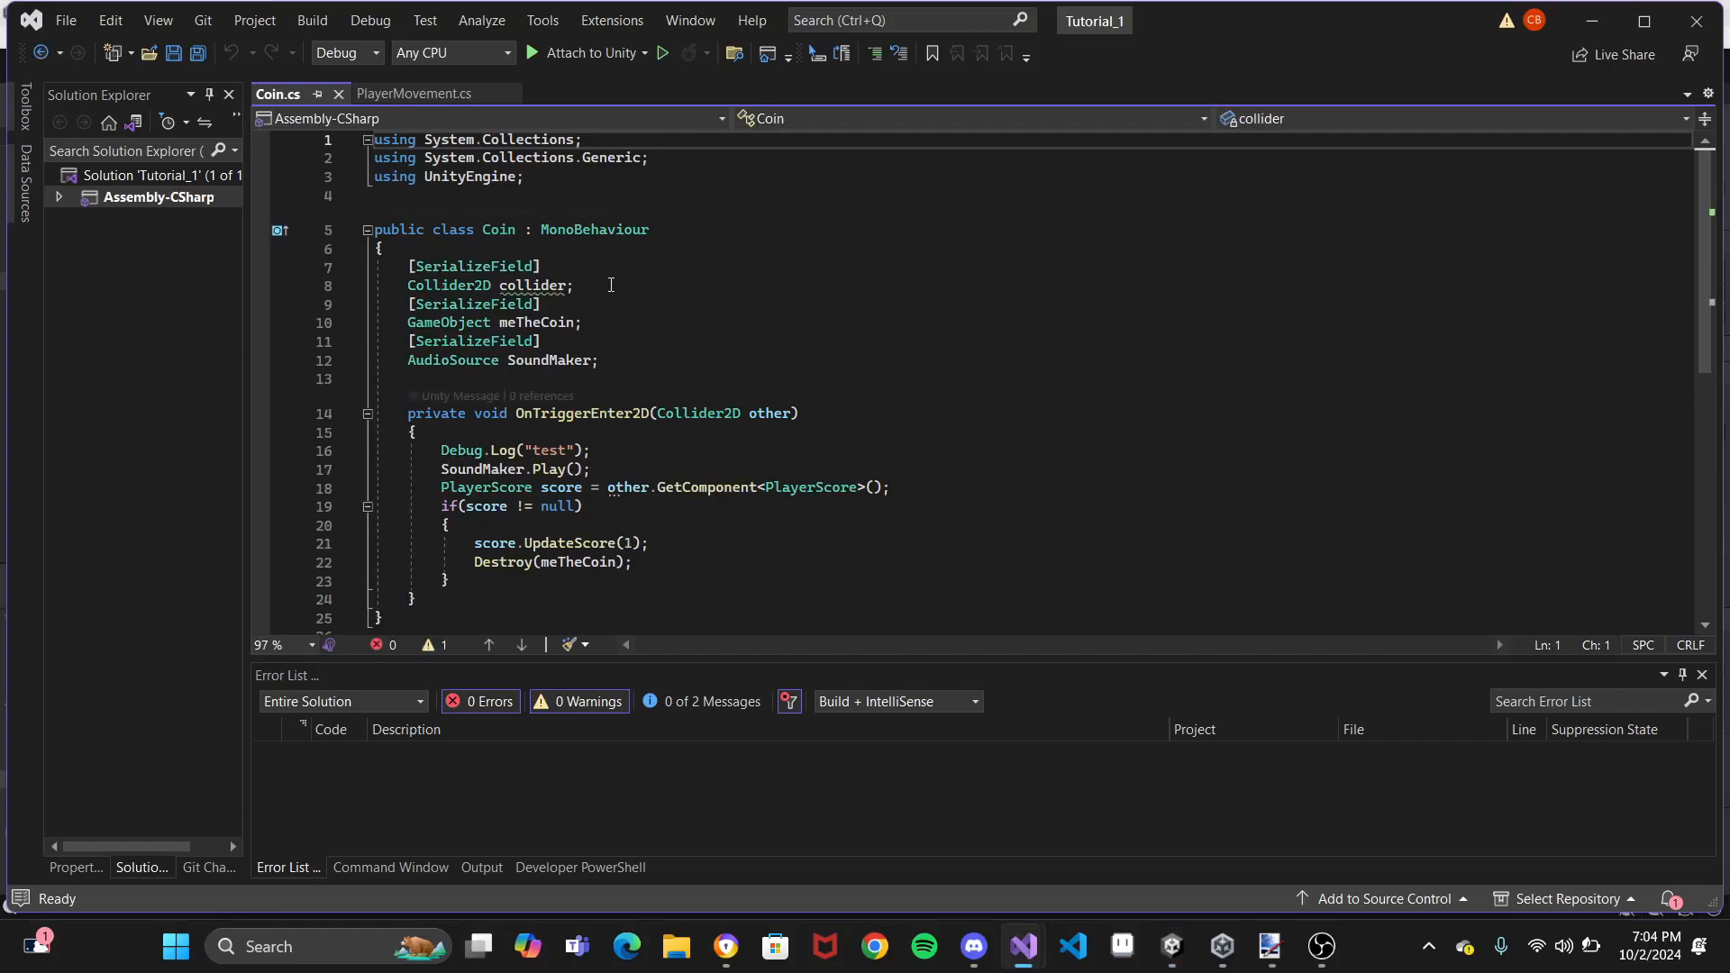
{"action": "mouse_move", "coordinate": [647, 343]}
{"action": "left_mouse_down"}
{"action": "mouse_move", "coordinate": [650, 274]}
{"action": "mouse_move", "coordinate": [630, 359]}
{"action": "mouse_move", "coordinate": [639, 340]}
{"action": "left_mouse_up"}
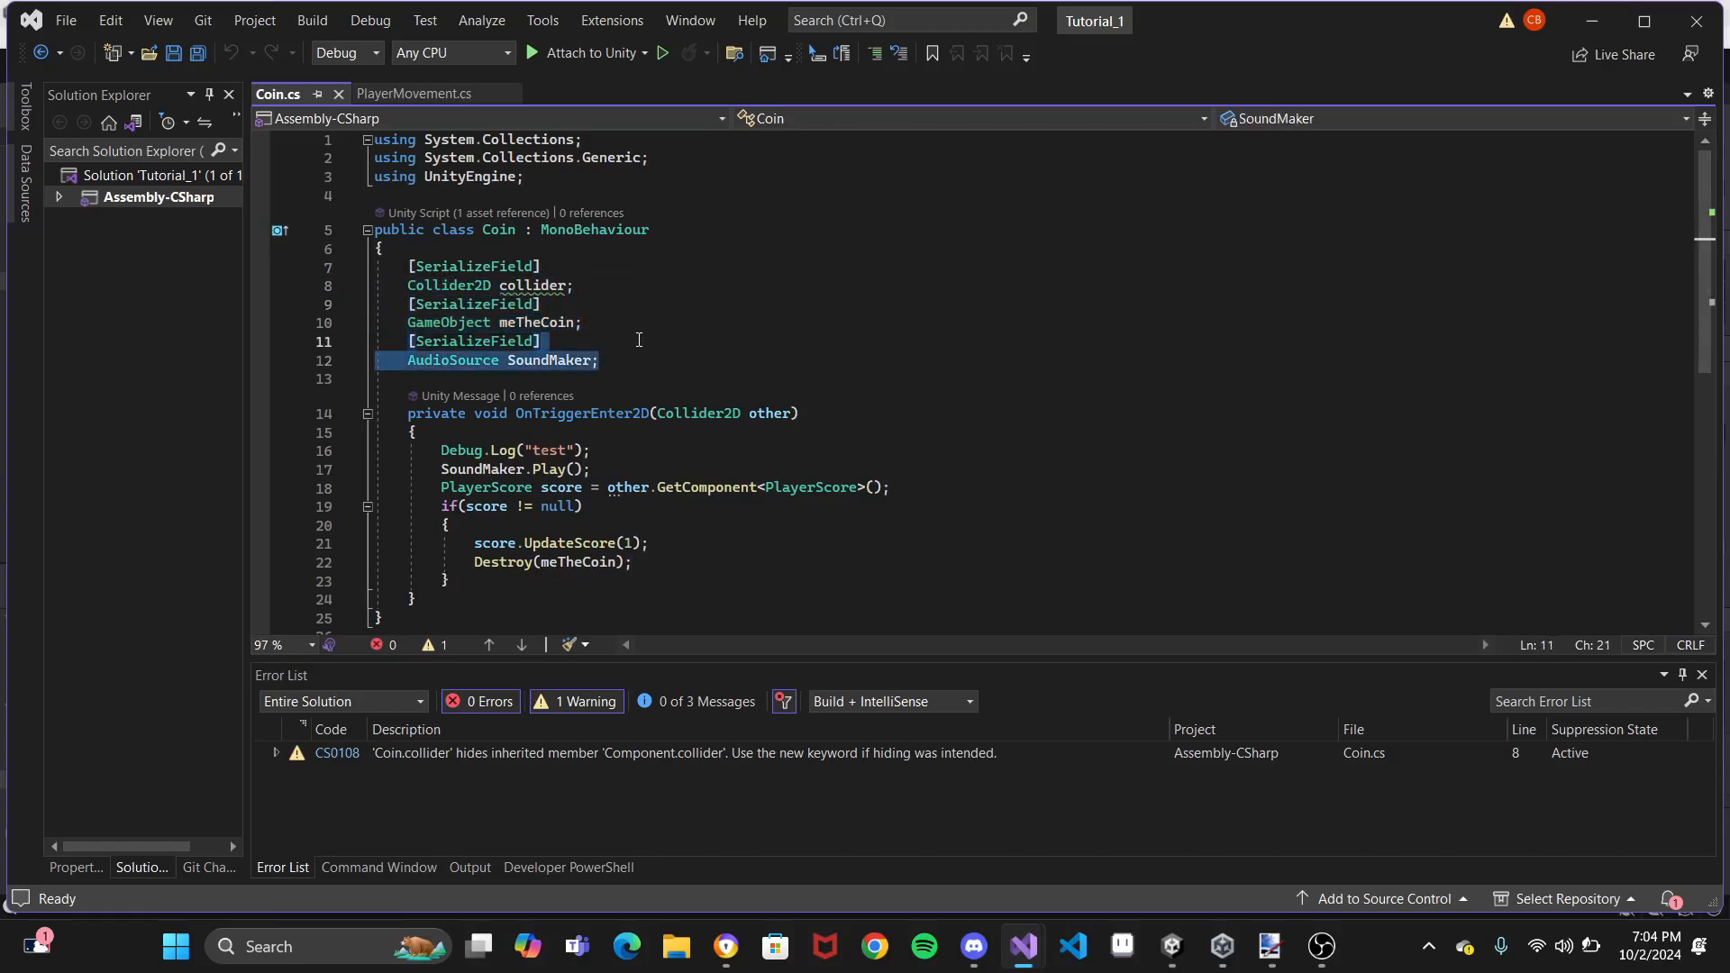
{"action": "scroll", "coordinate": [639, 339], "scroll_direction": "down", "scroll_amount": 2}
{"action": "left_click", "coordinate": [656, 337]}
{"action": "scroll", "coordinate": [656, 338], "scroll_direction": "up", "scroll_amount": 2}
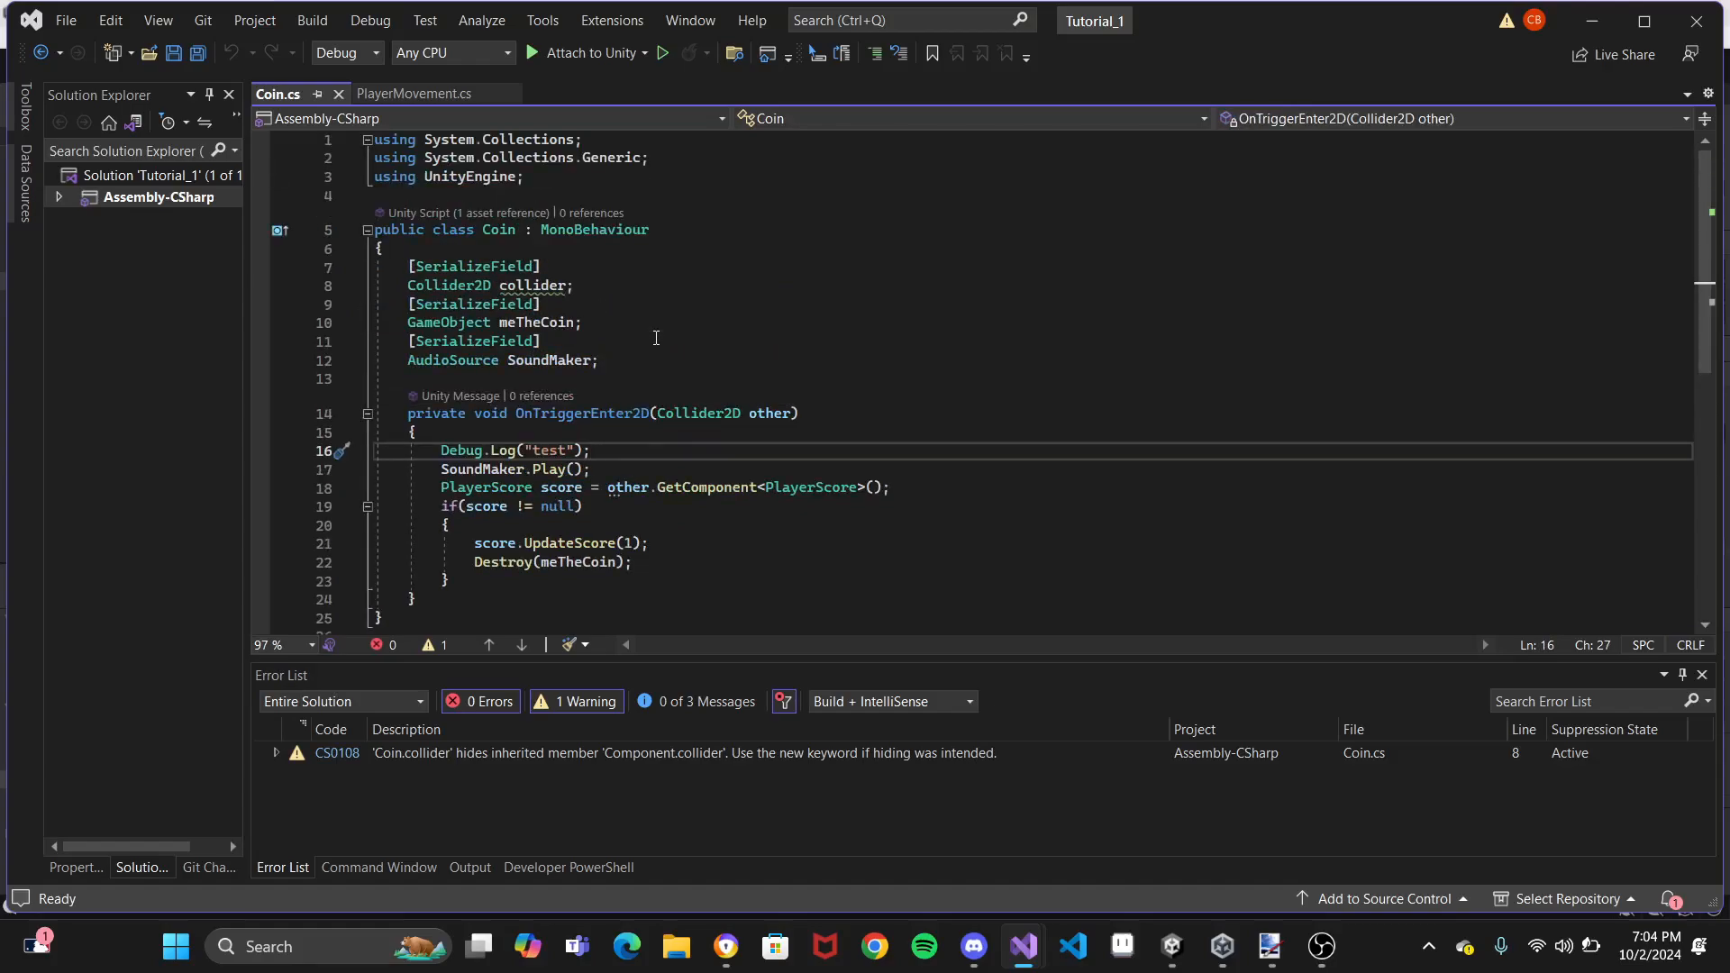
Examine the OnTriggerEnter2D method's signature and its Debug.Log("test") line in Coin.cs
{"action": "mouse_move", "coordinate": [524, 413]}
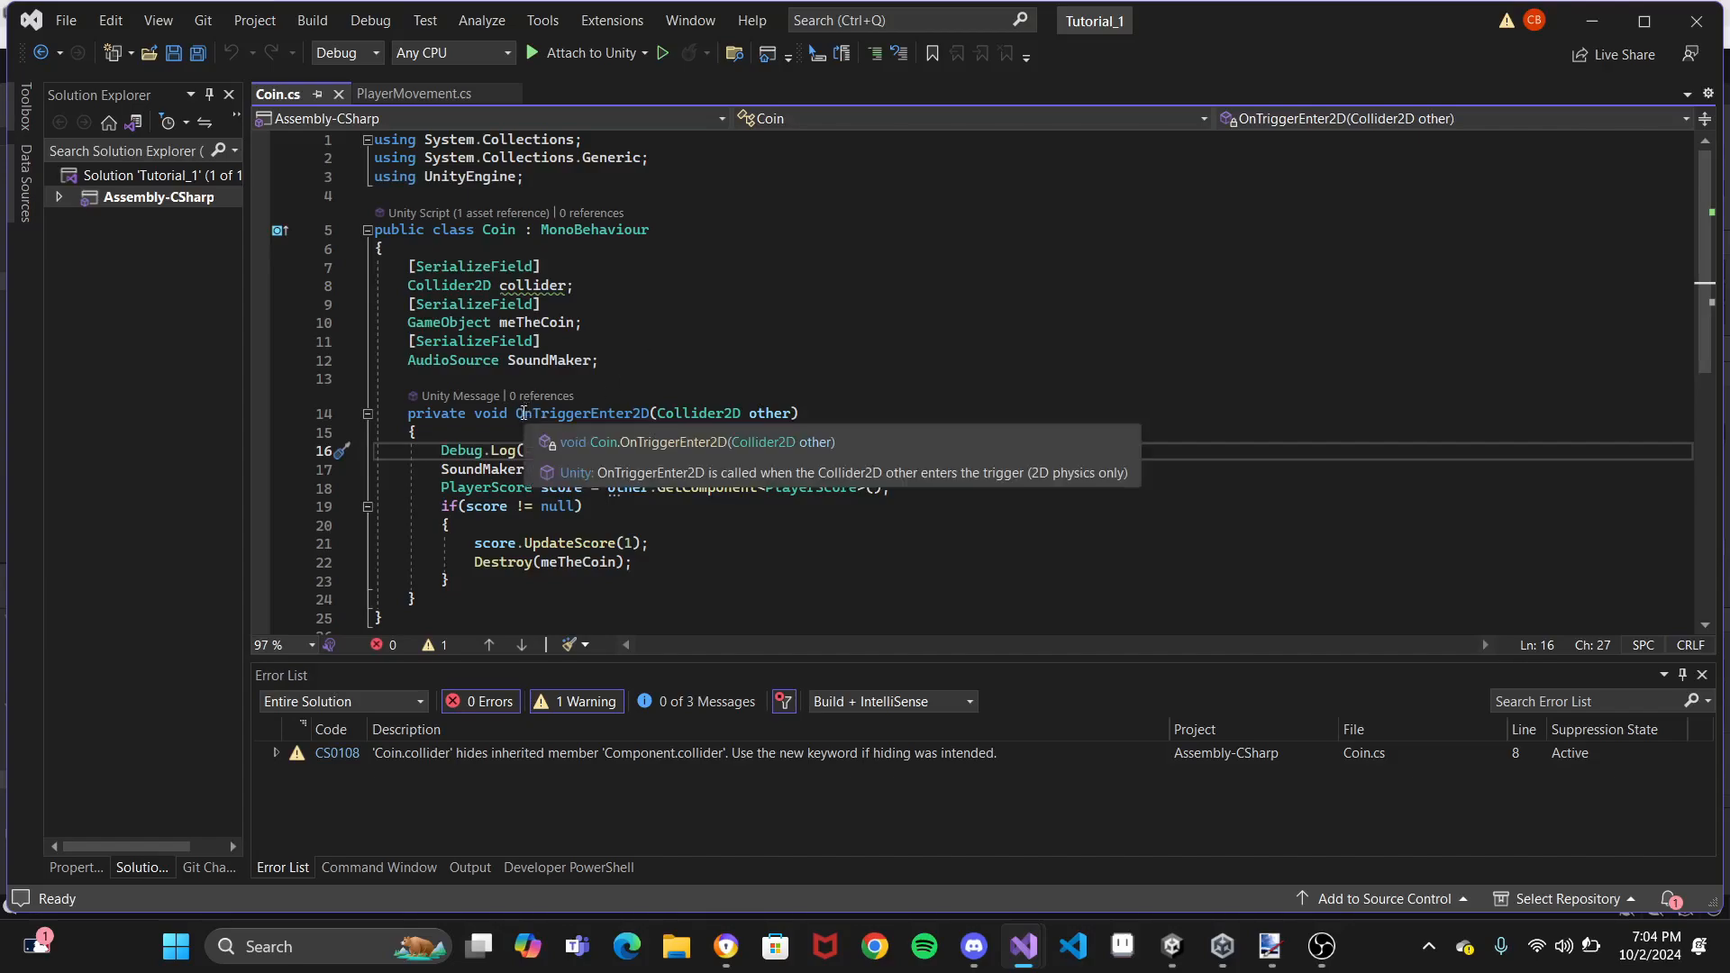
{"action": "left_click", "coordinate": [520, 413]}
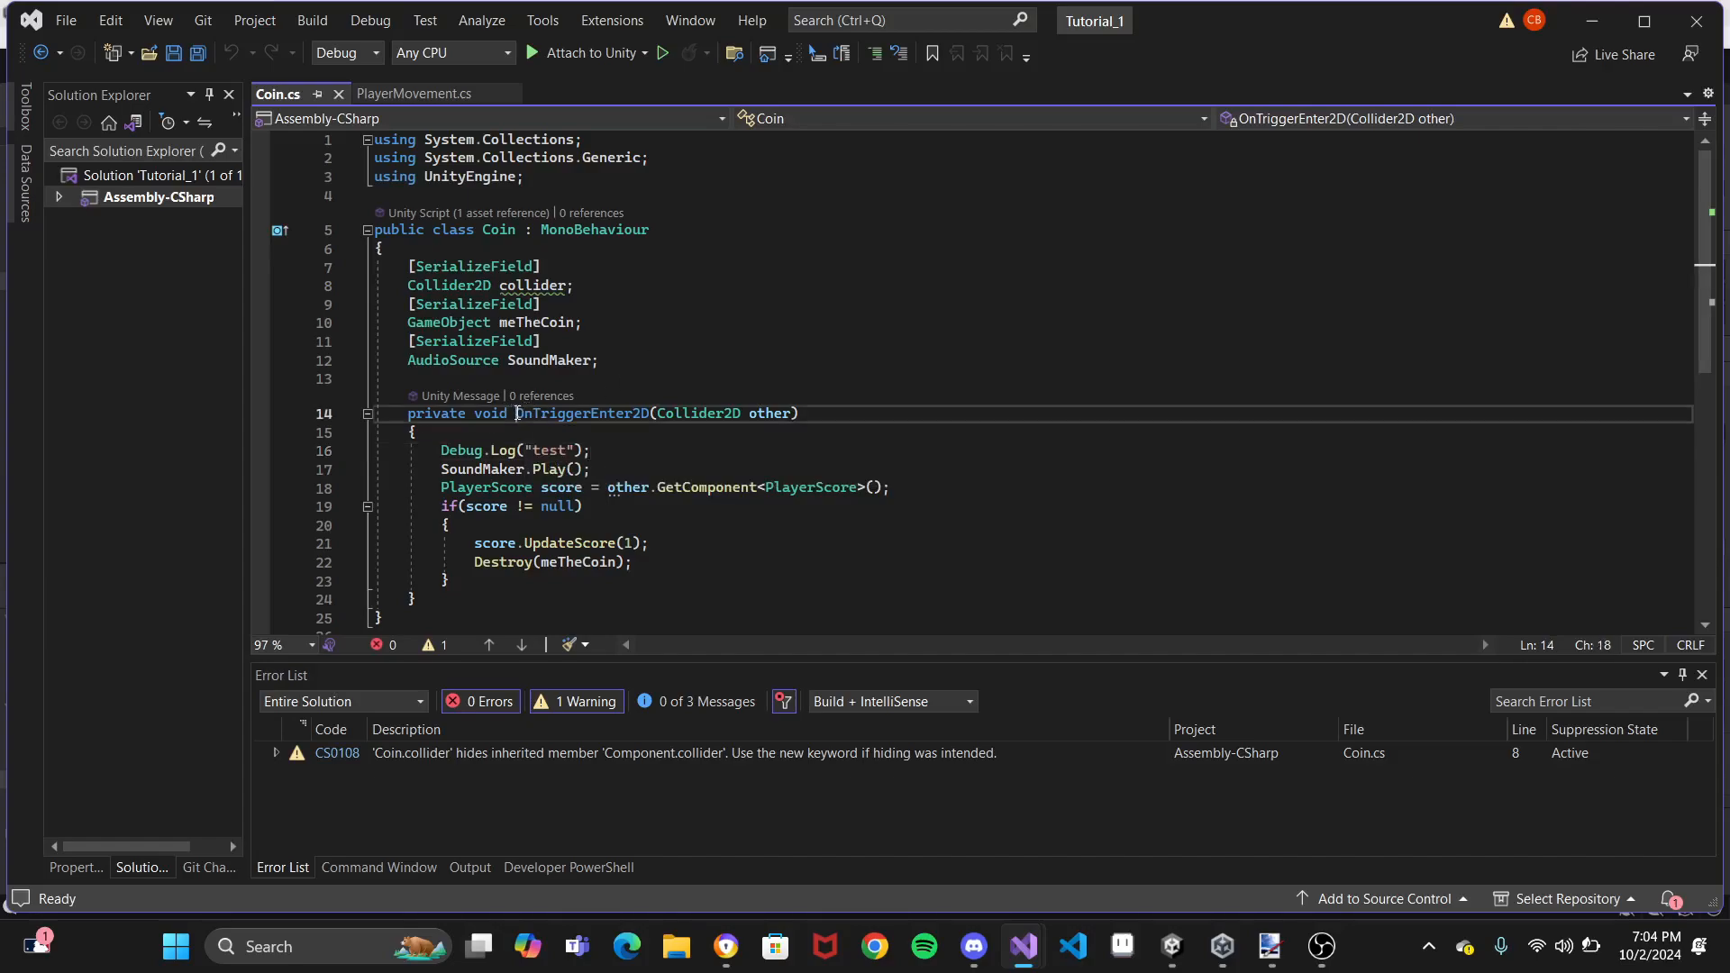
{"action": "left_click_drag", "start_coordinate": [519, 412], "coordinate": [662, 406]}
{"action": "key", "text": "Down"}
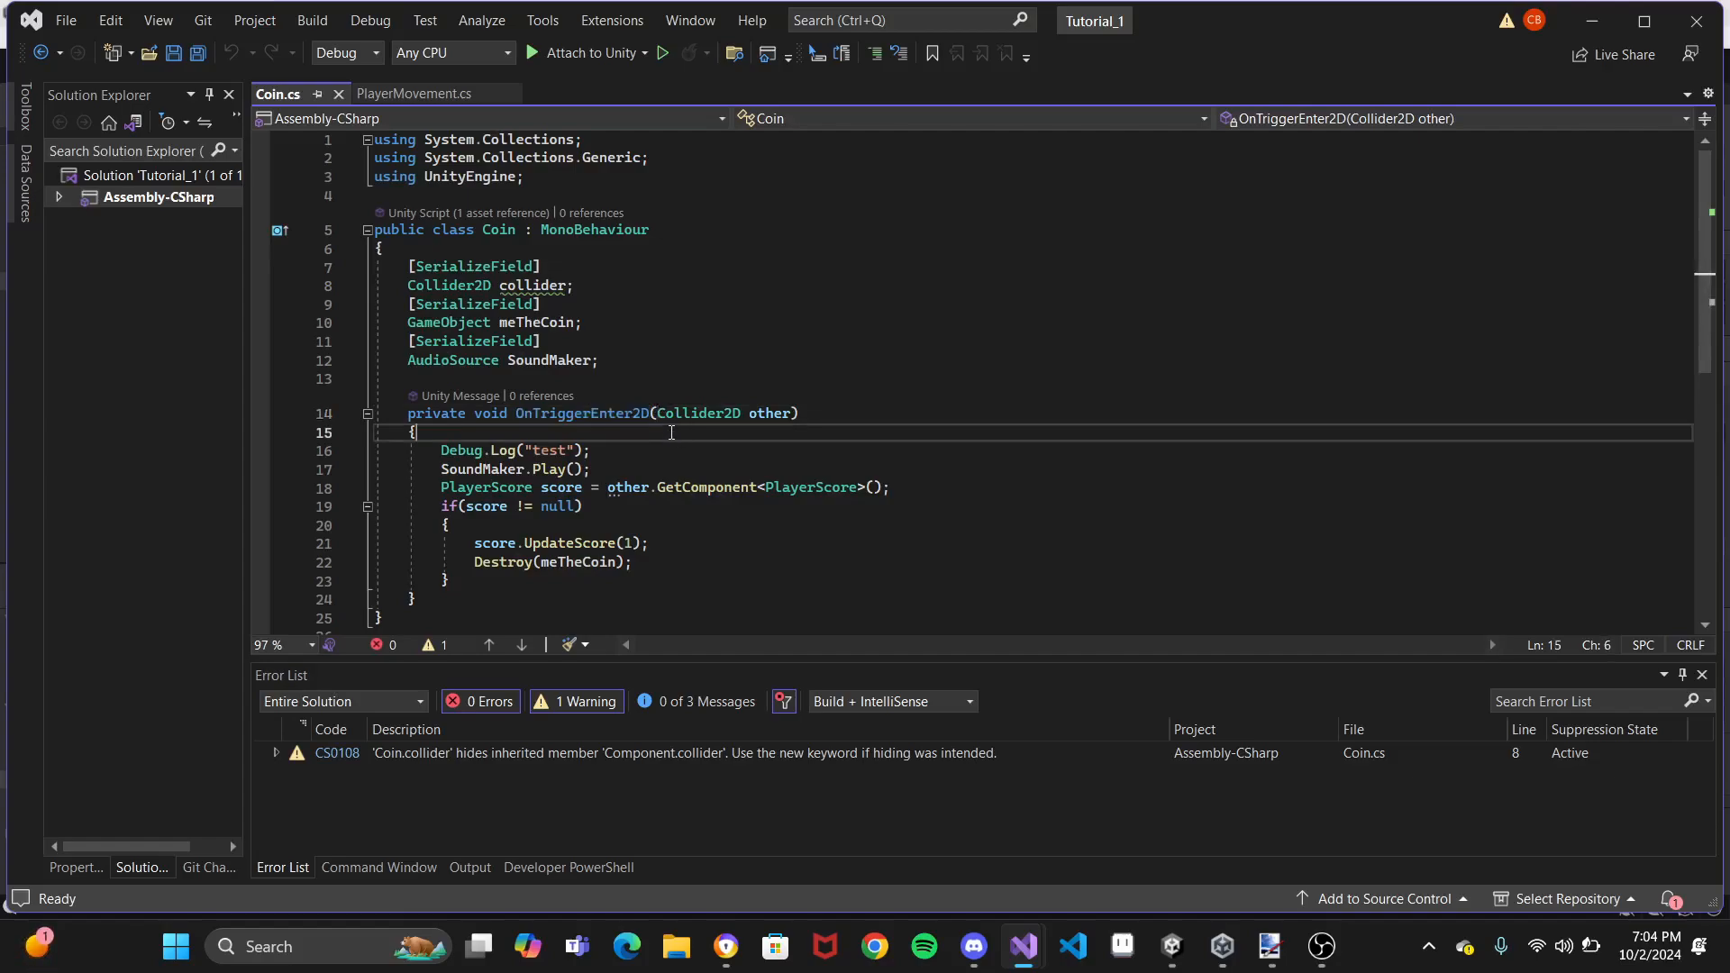
{"action": "left_click_drag", "start_coordinate": [516, 413], "coordinate": [795, 403]}
{"action": "left_click", "coordinate": [795, 403]}
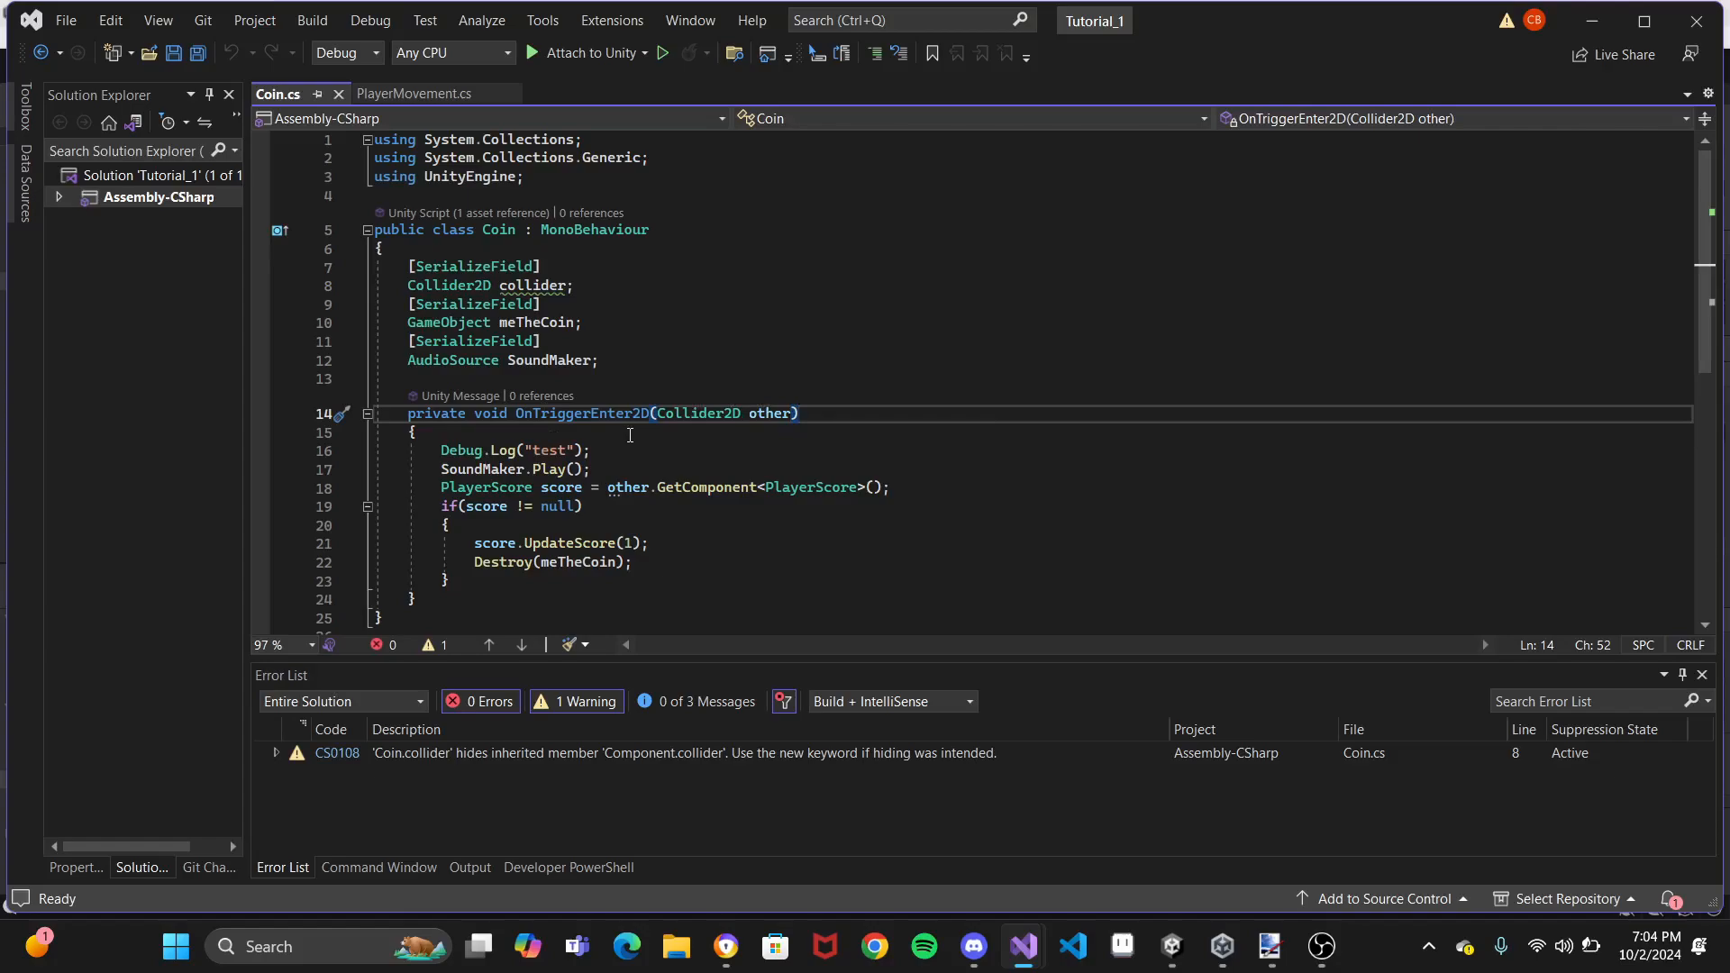
{"action": "left_click_drag", "start_coordinate": [441, 450], "coordinate": [586, 450]}
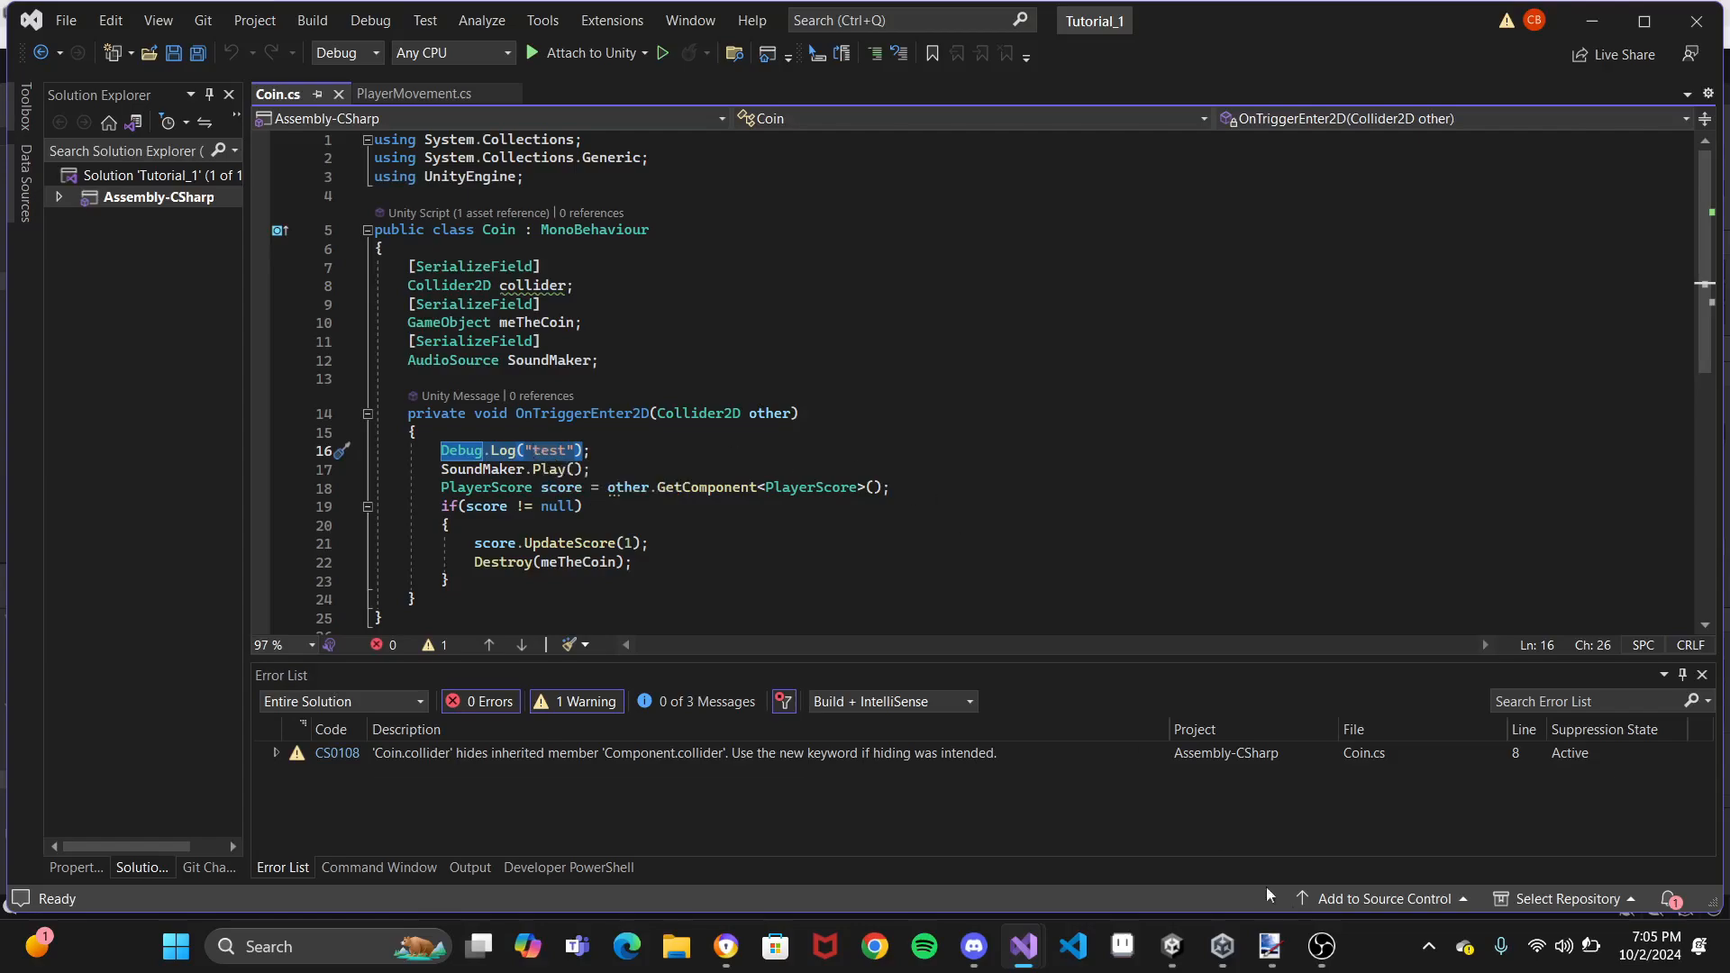
Switch back to Unity, check the Console for the coin's log output, and return to the project's Scripts folder
{"action": "mouse_move", "coordinate": [1228, 953]}
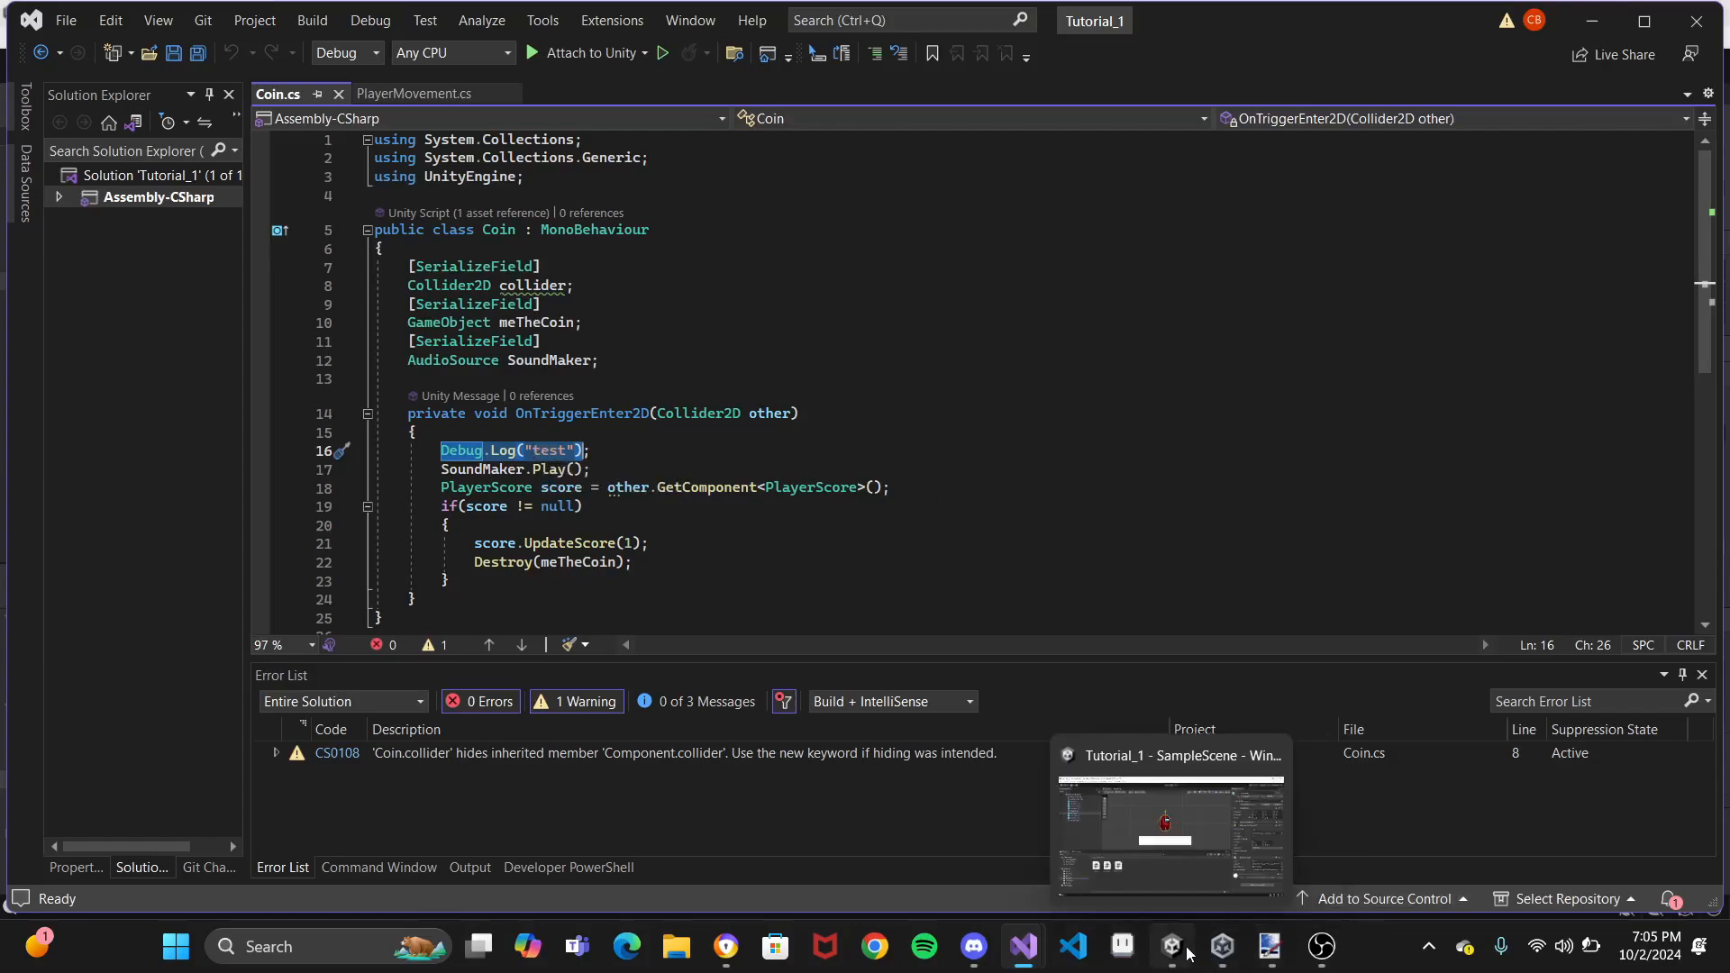
{"action": "left_click", "coordinate": [1231, 834]}
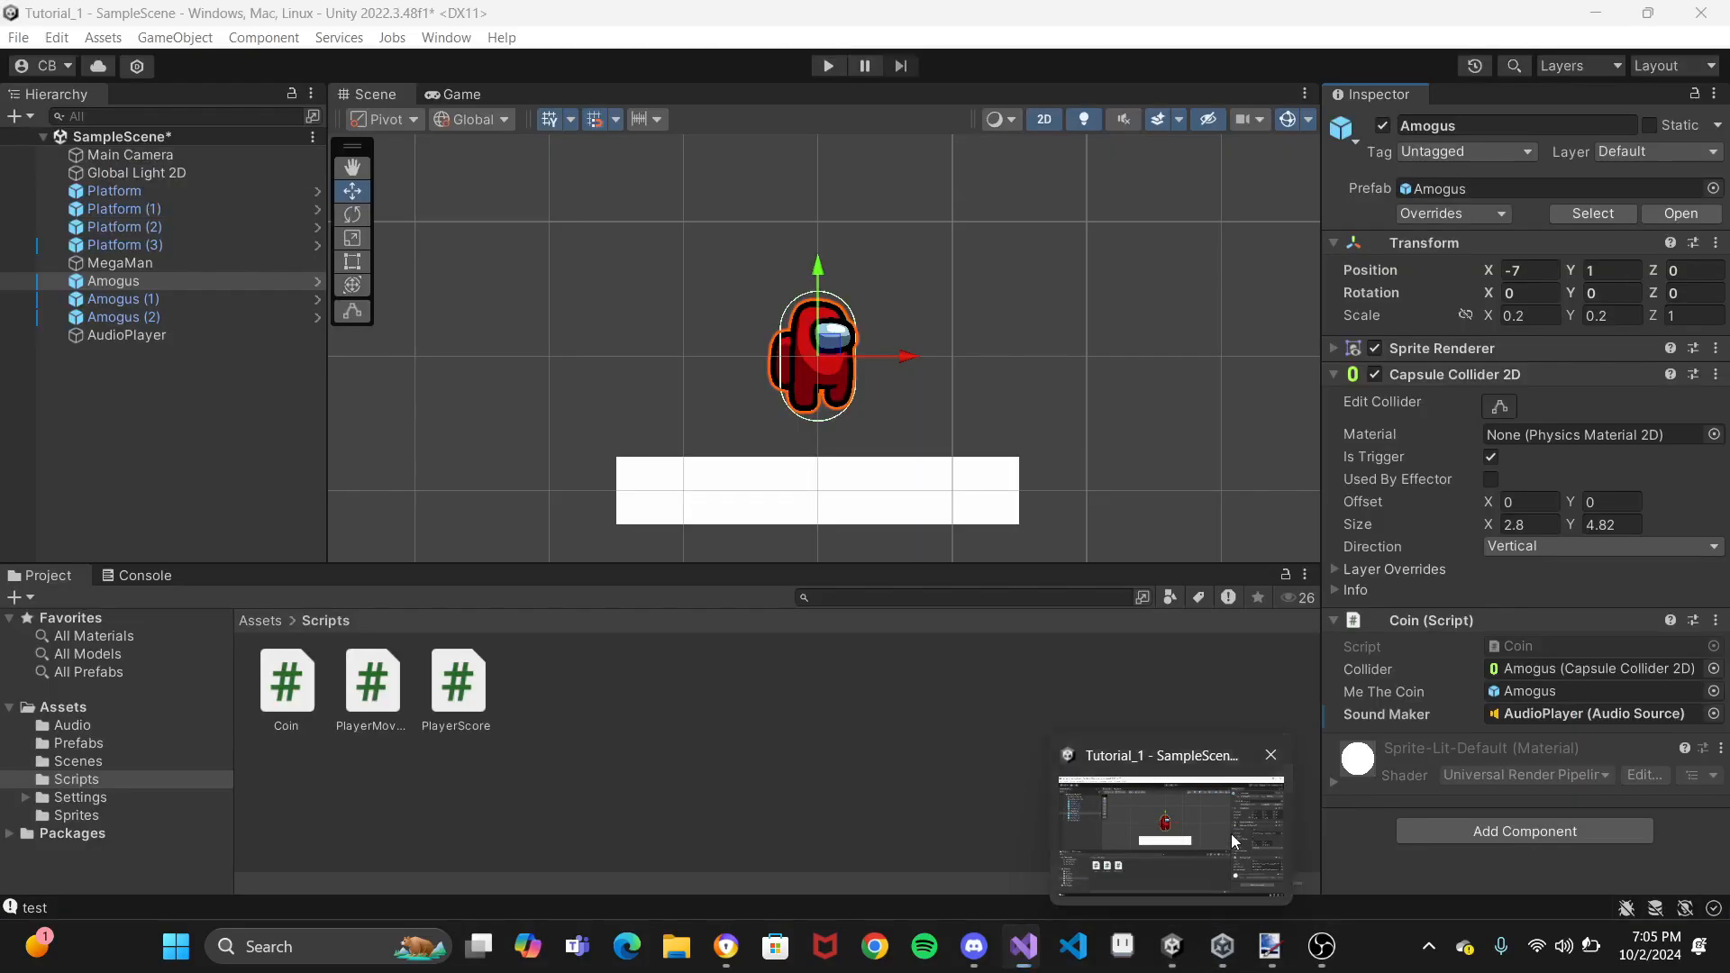
{"action": "left_click", "coordinate": [135, 573]}
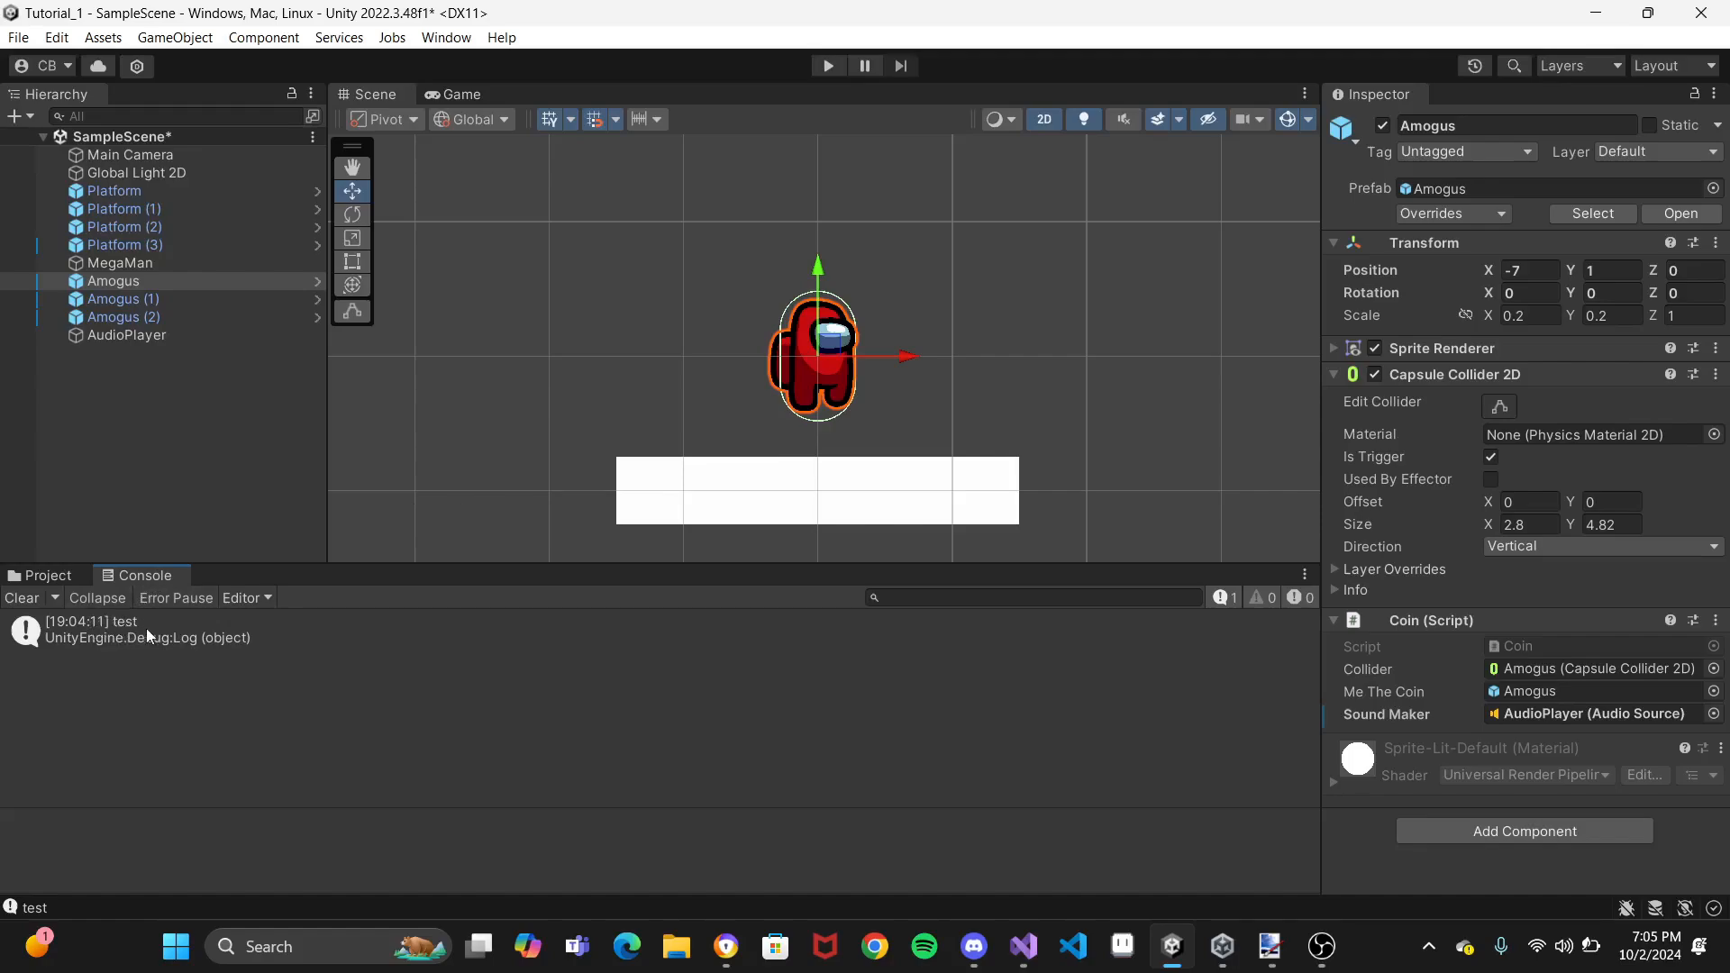
{"action": "left_click", "coordinate": [42, 582]}
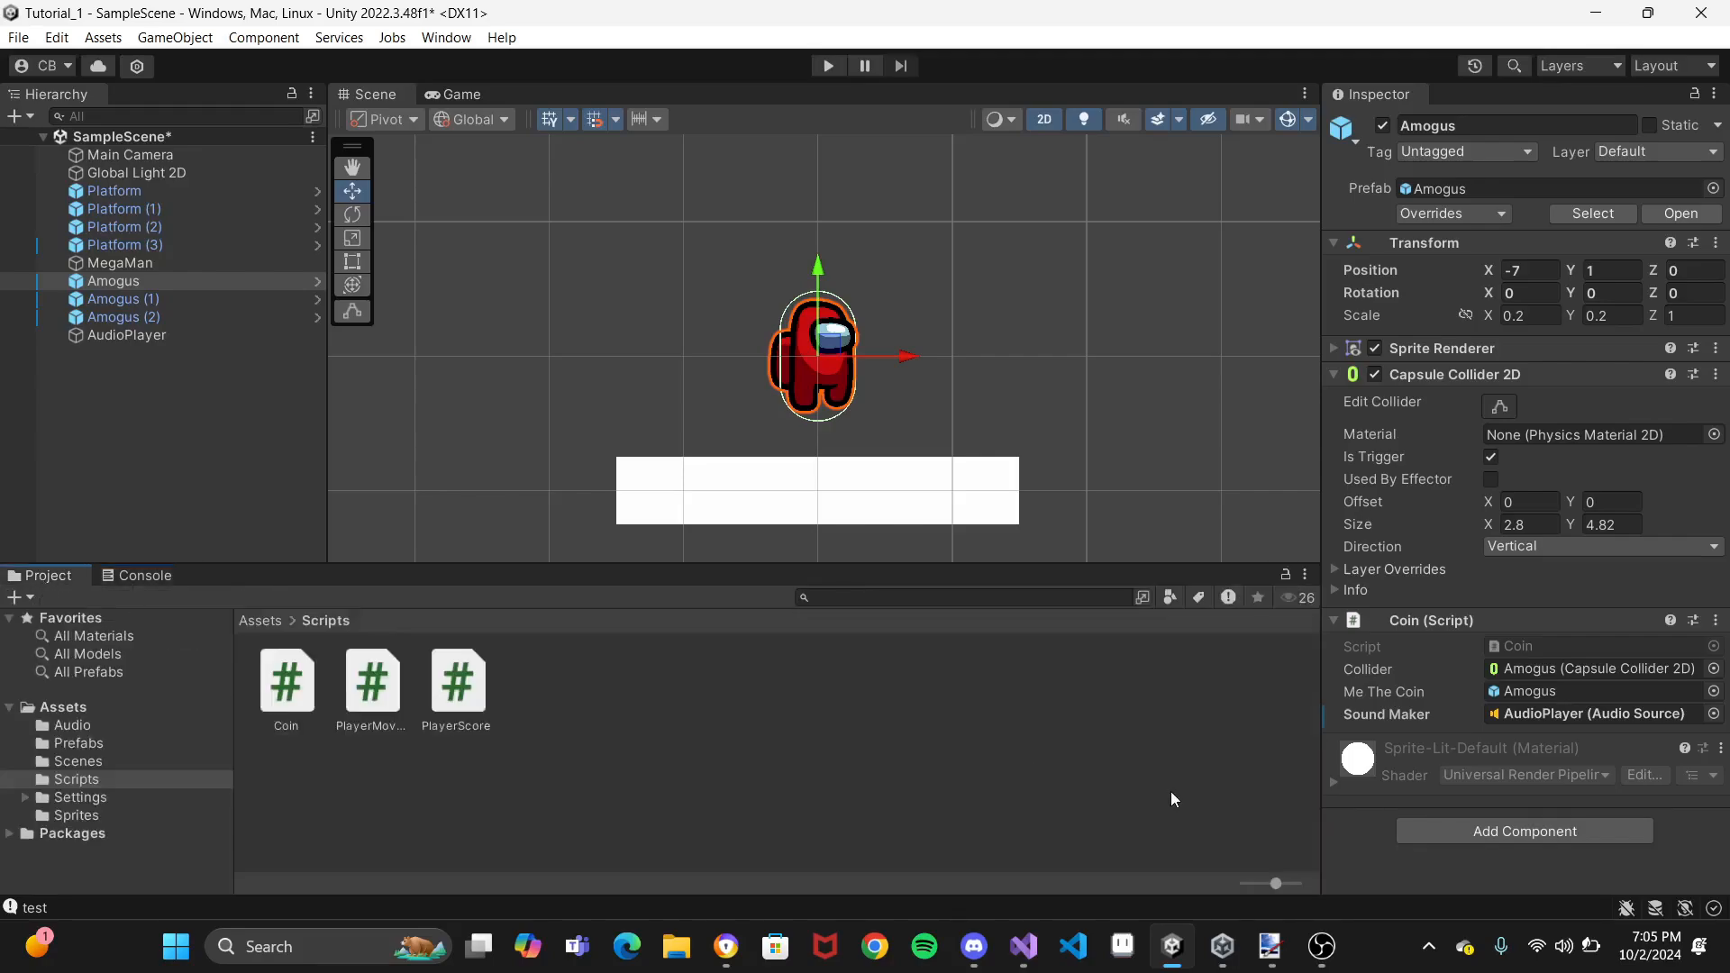
Switch to the GDCUnityTutorial project in Visual Studio and examine the SoundMaker field and its Play call in Coin.cs
{"action": "mouse_move", "coordinate": [1032, 958]}
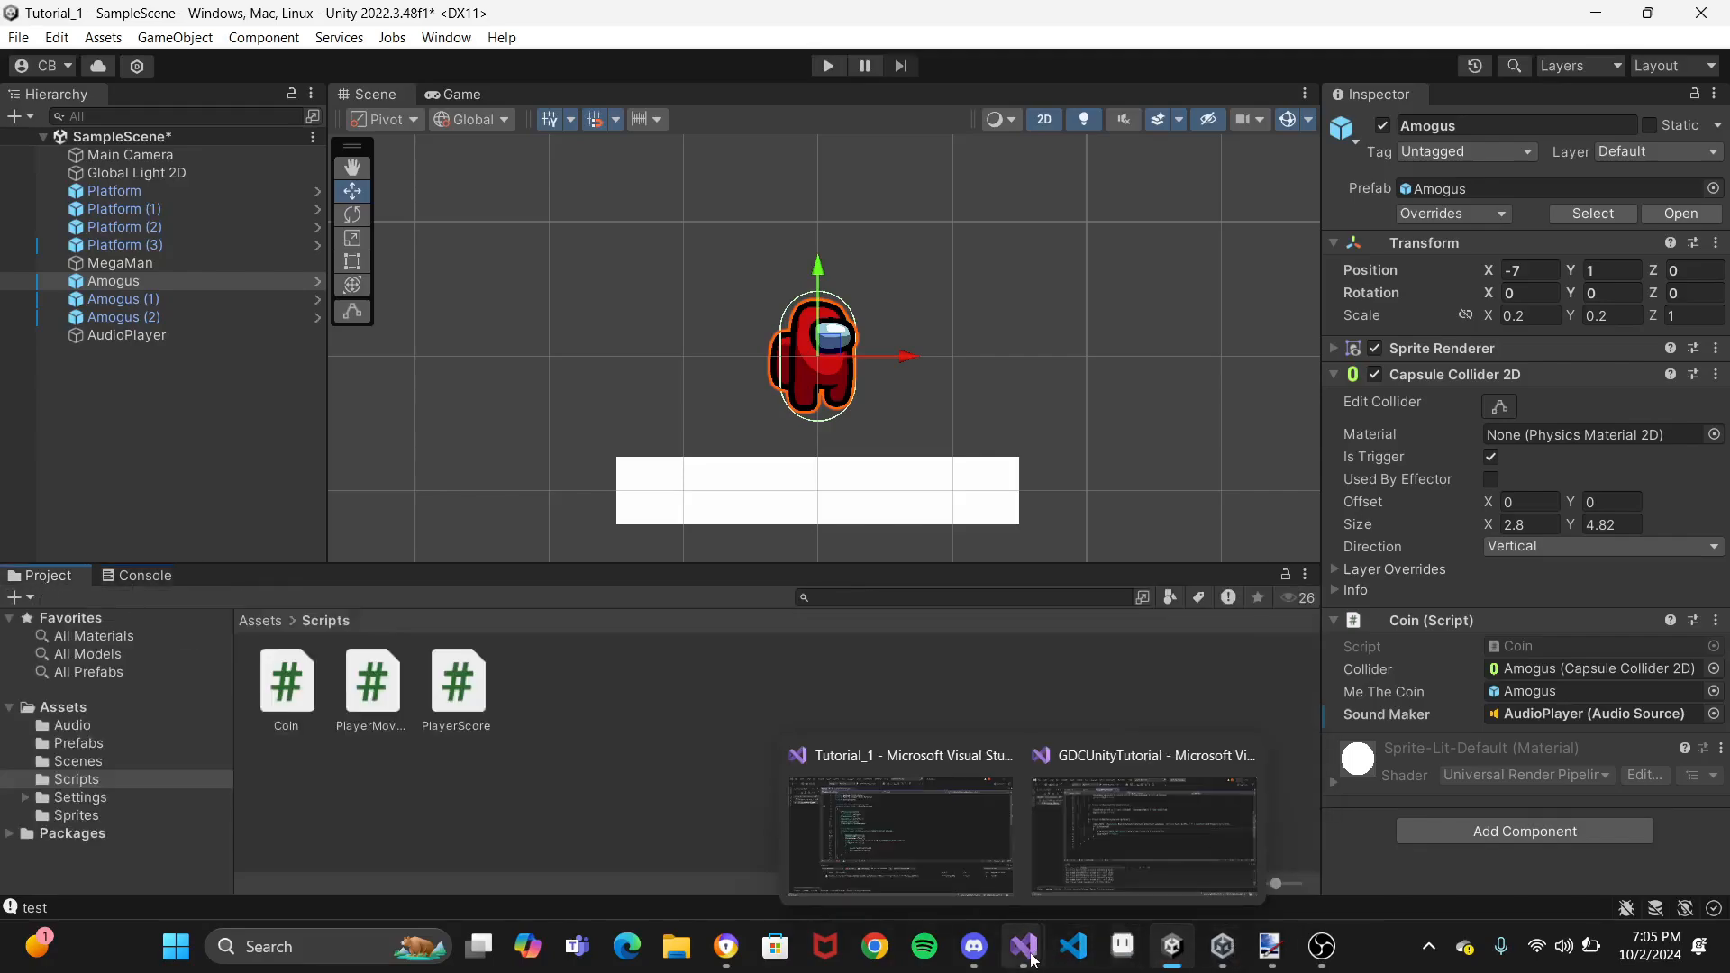
{"action": "left_click", "coordinate": [1081, 821]}
{"action": "scroll", "coordinate": [670, 535], "scroll_direction": "up", "scroll_amount": 2}
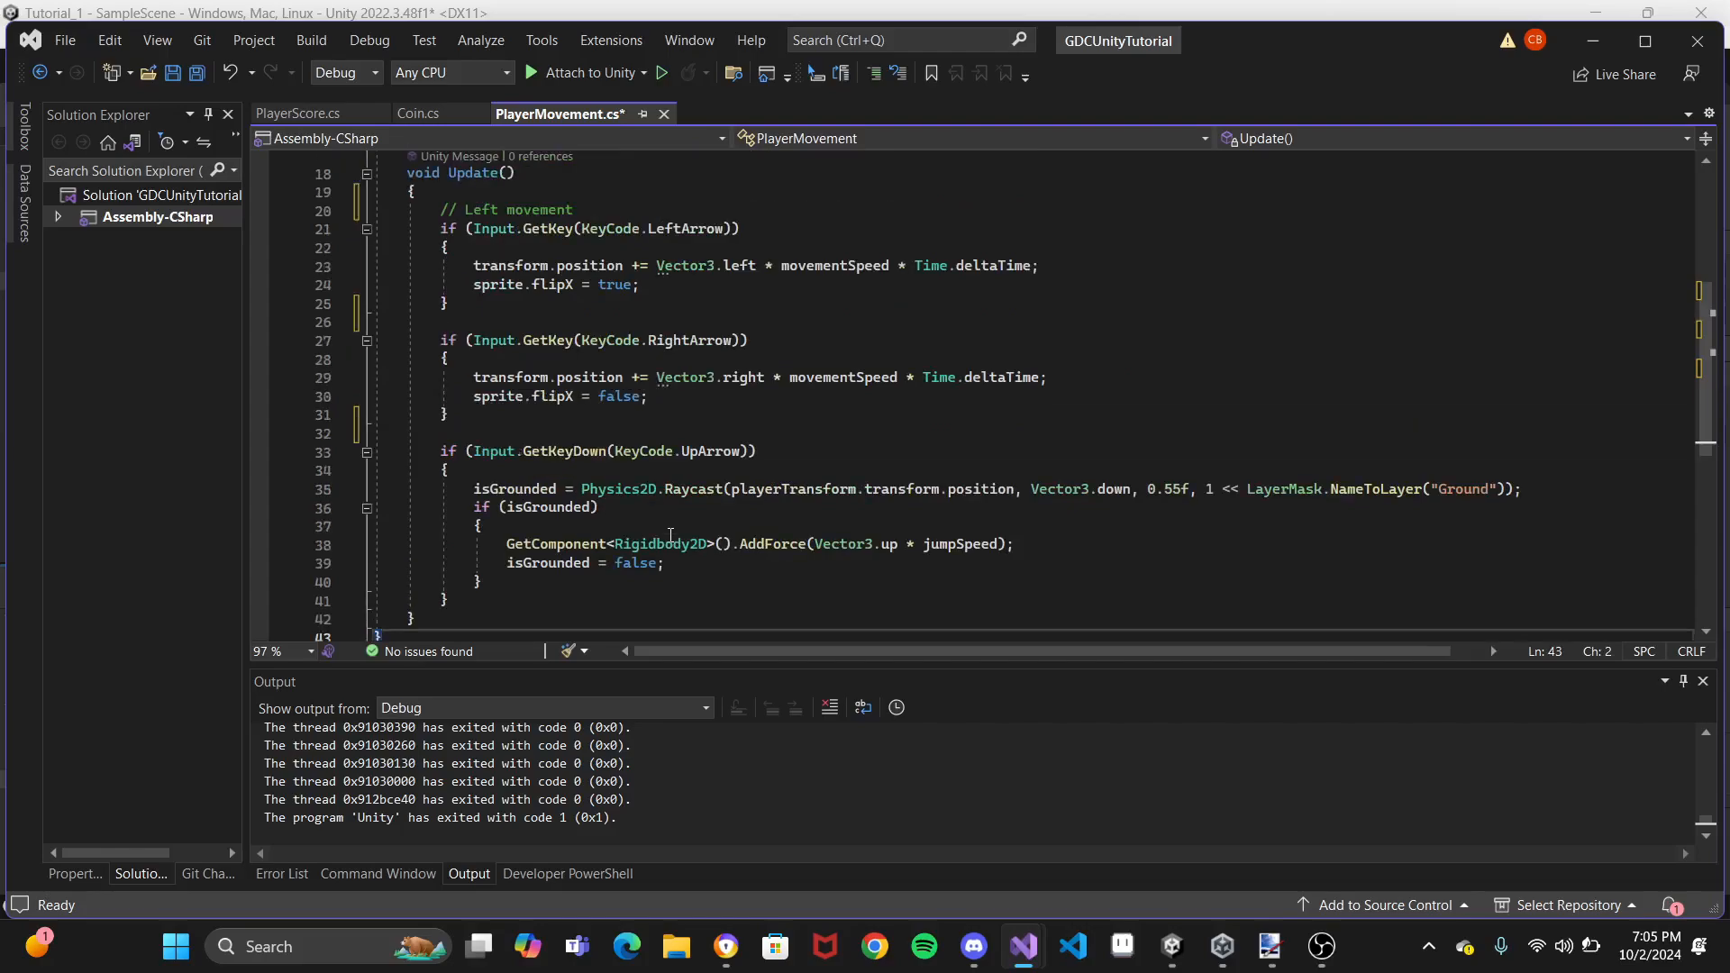
{"action": "left_click", "coordinate": [424, 113]}
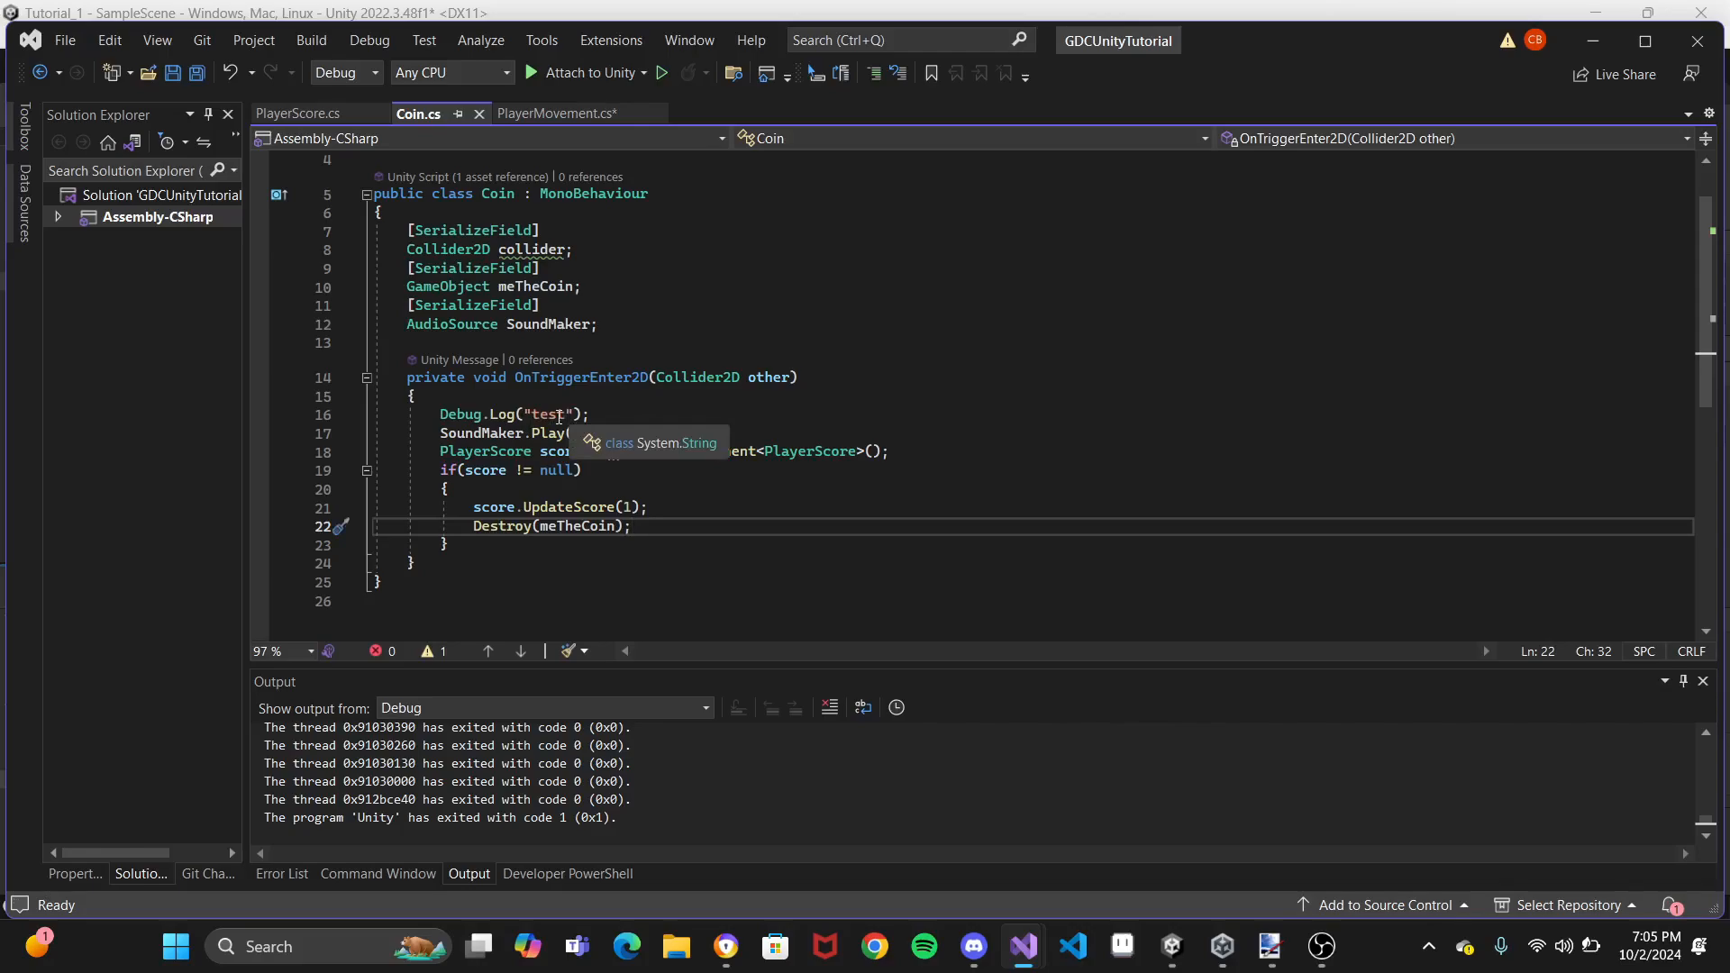
{"action": "left_click_drag", "start_coordinate": [598, 434], "coordinate": [664, 526]}
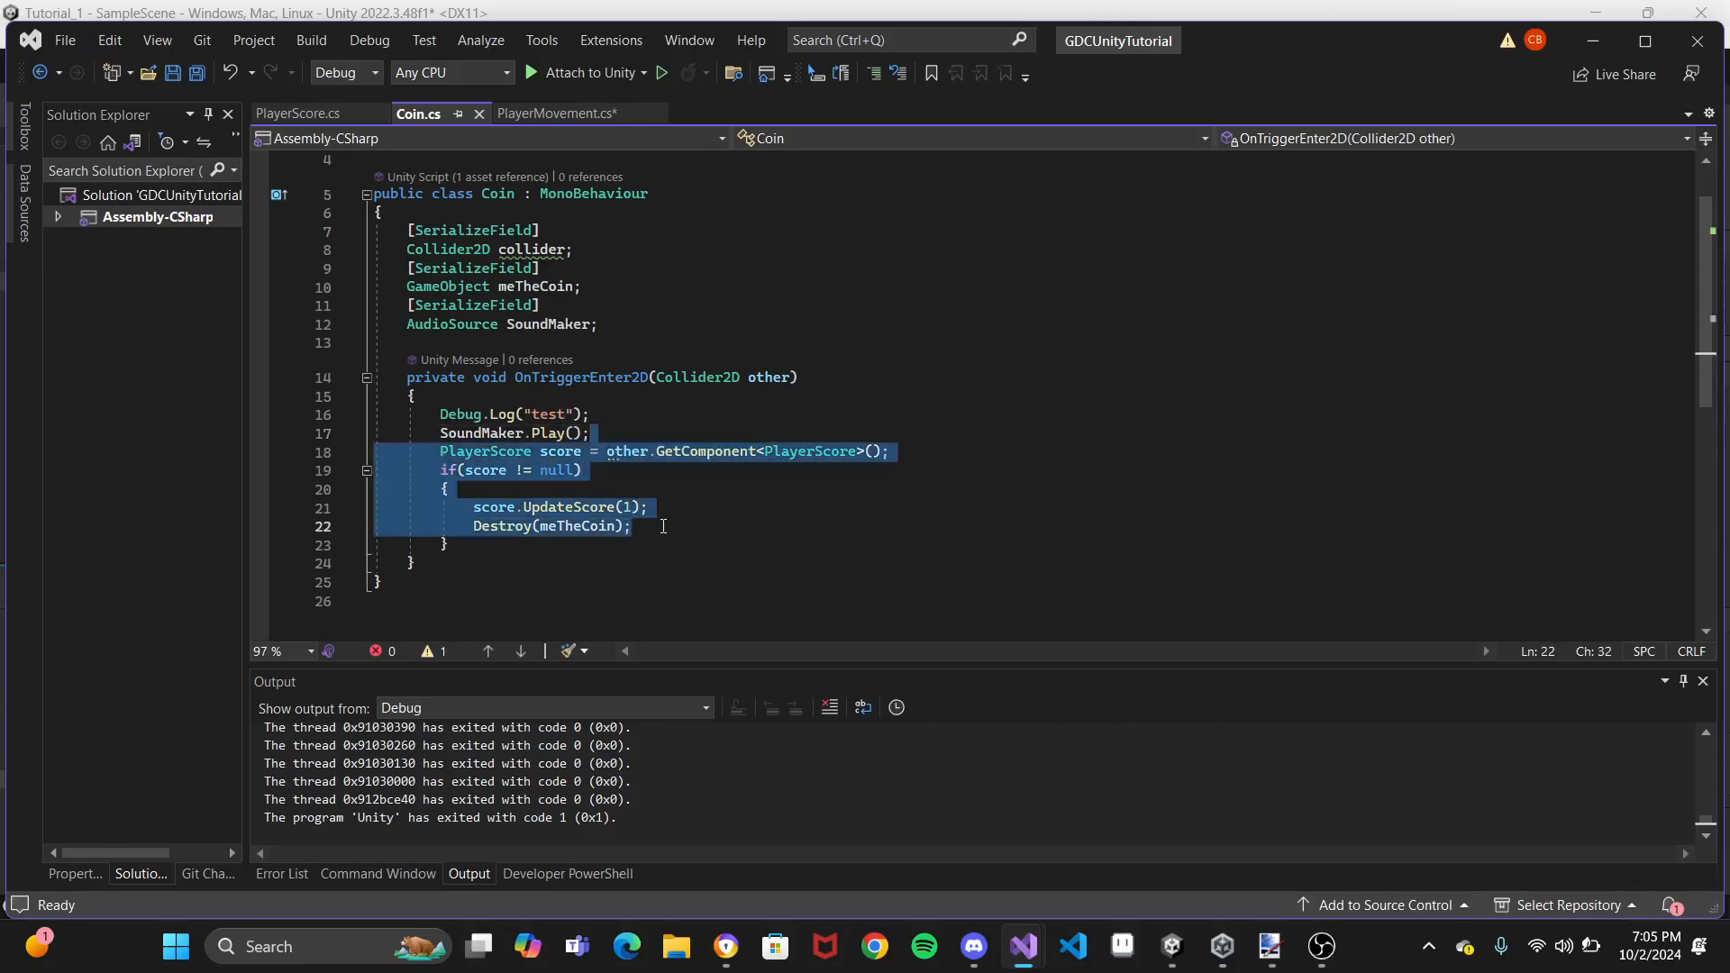
{"action": "left_click", "coordinate": [663, 526]}
{"action": "left_click_drag", "start_coordinate": [608, 426], "coordinate": [619, 420]}
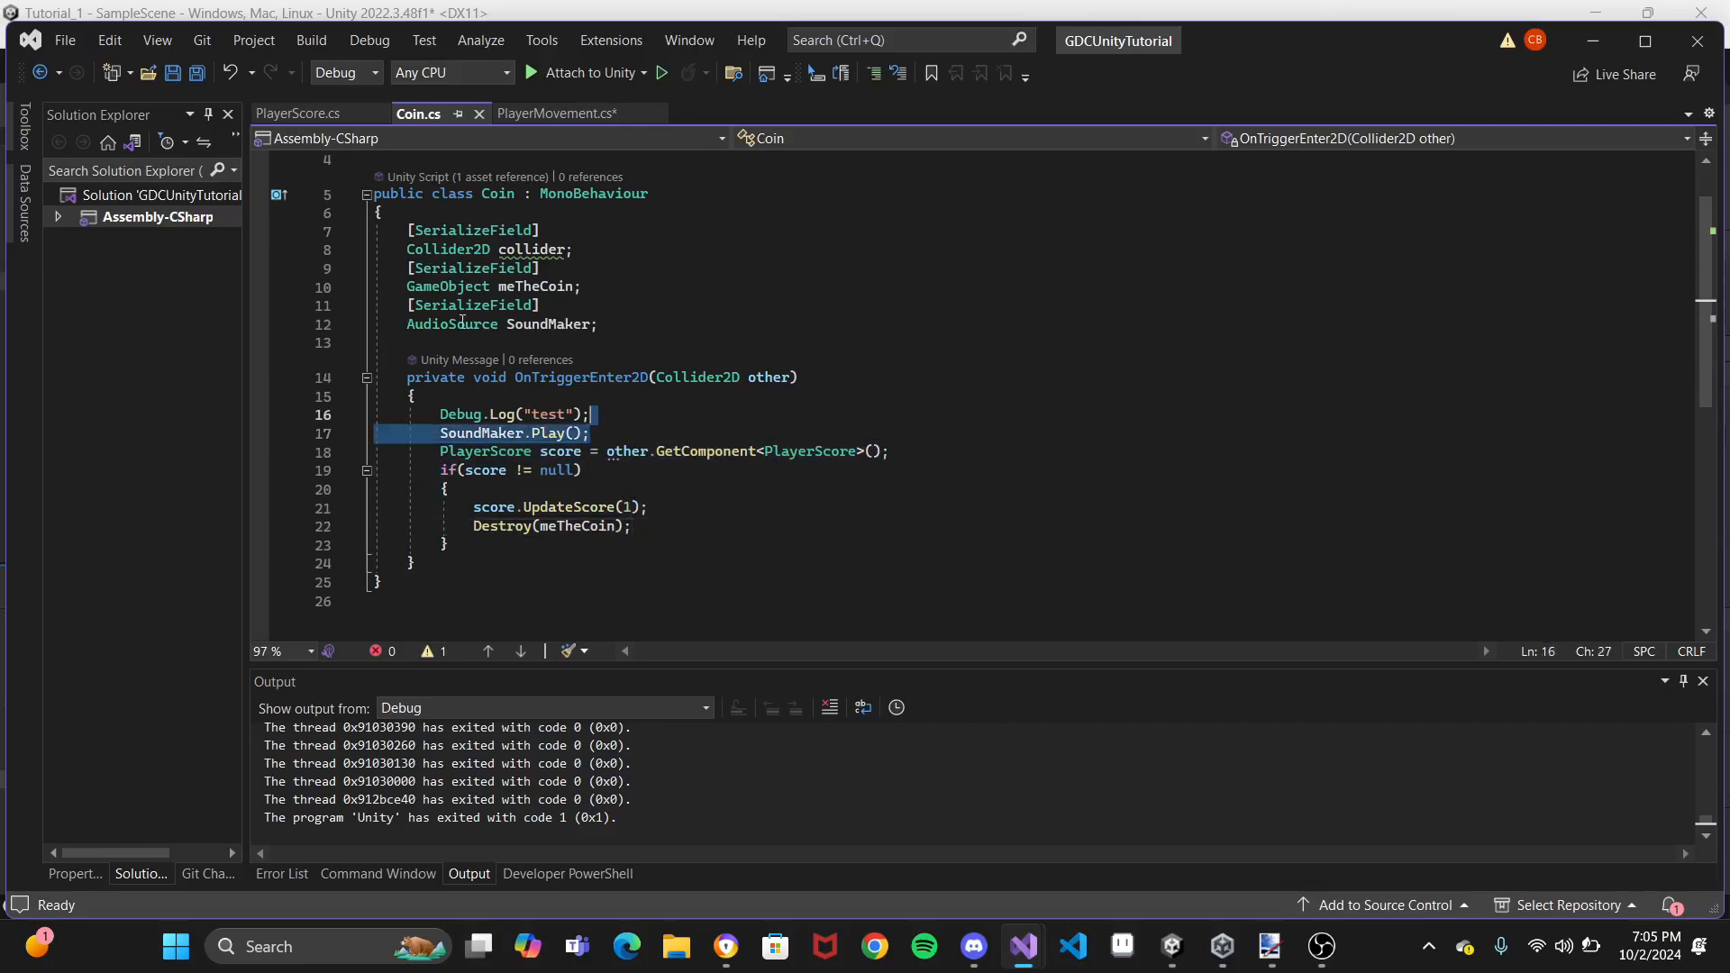
{"action": "left_click", "coordinate": [516, 323]}
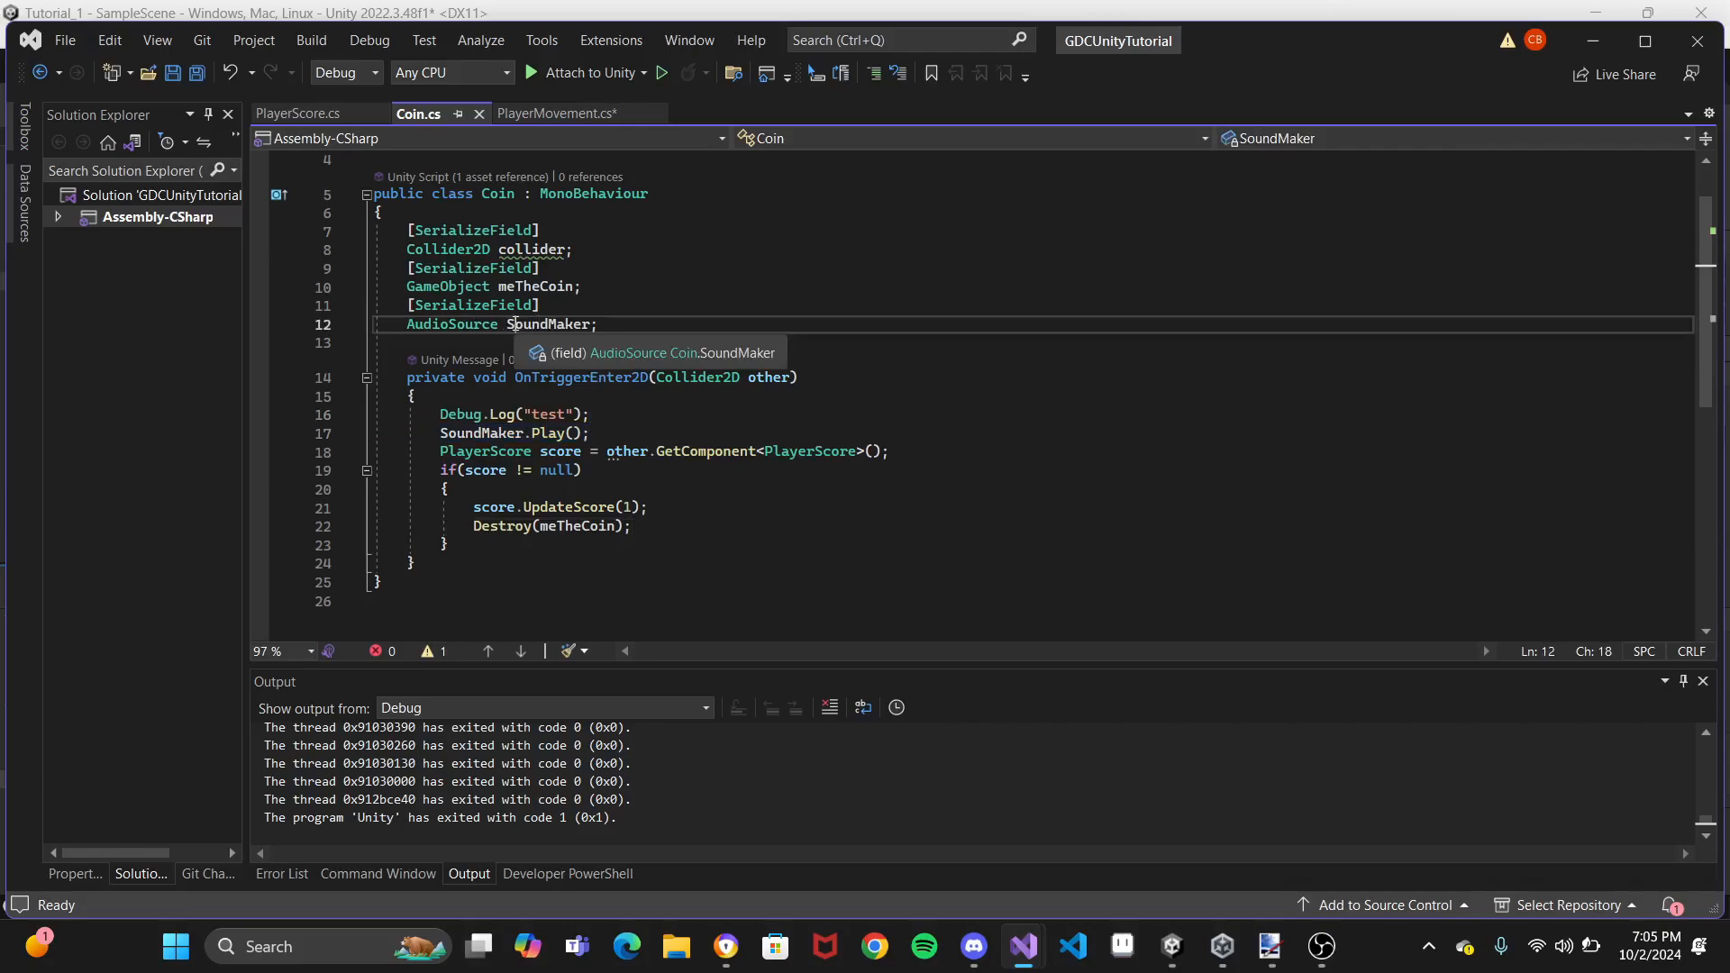
{"action": "left_click", "coordinate": [517, 434]}
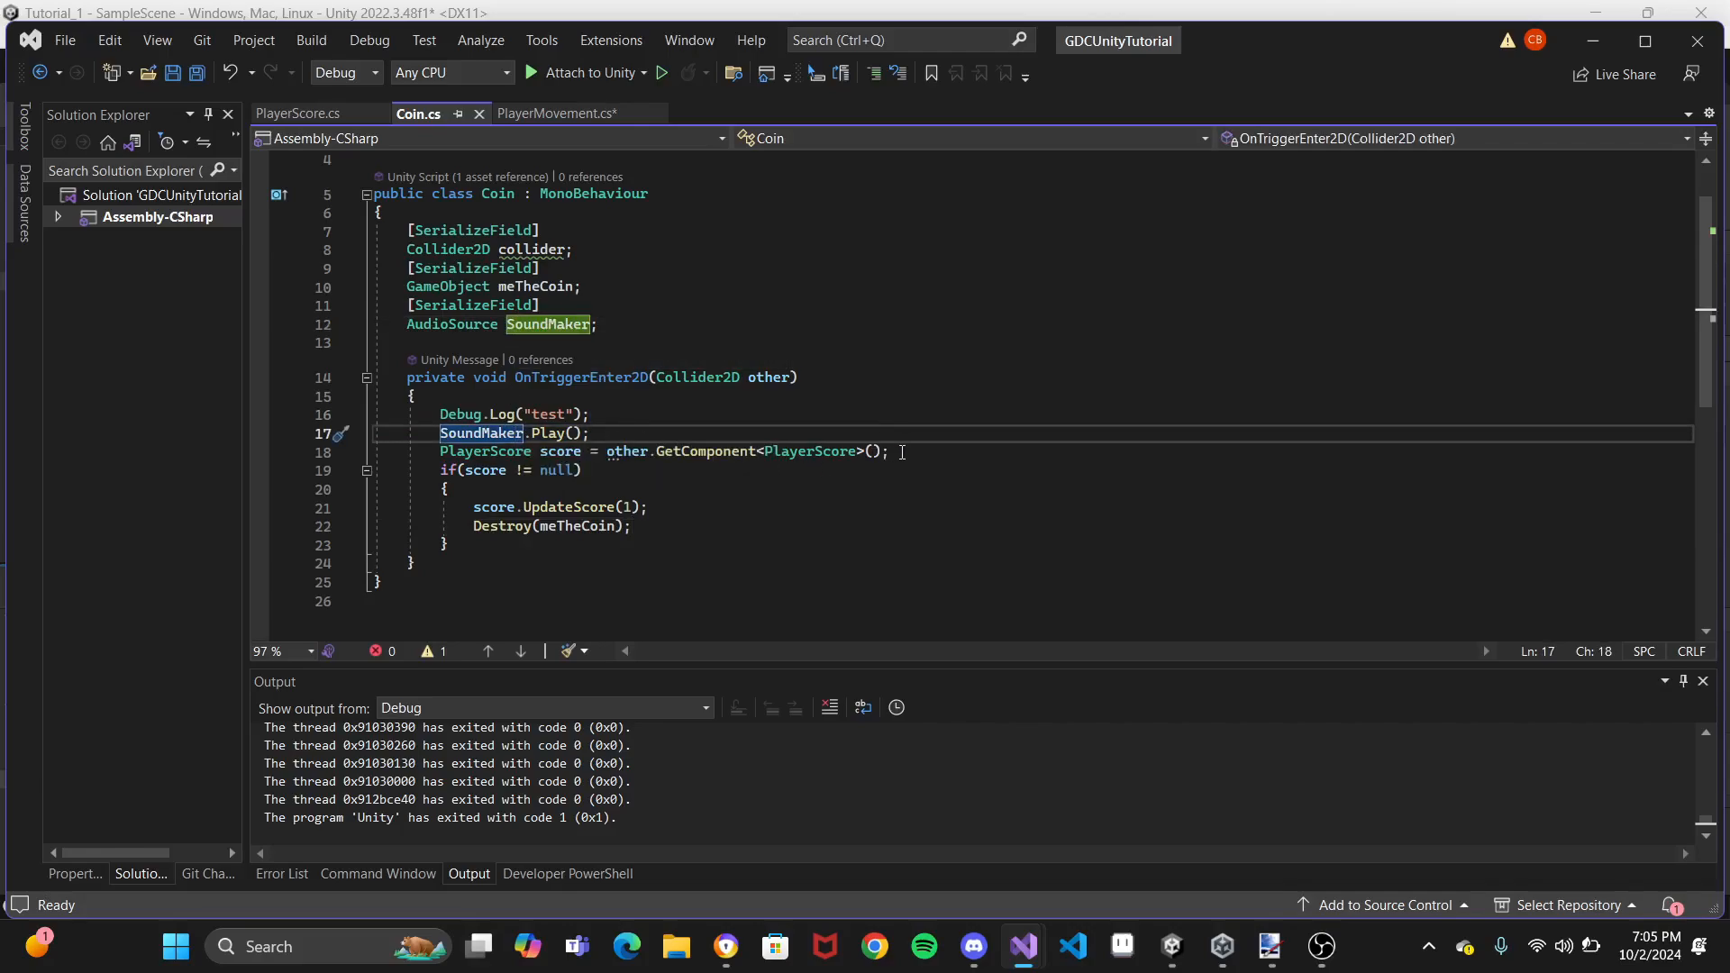
Examine the PlayerScore lookup, the null check, and the UpdateScore and Destroy calls in the coin's trigger method
{"action": "left_click_drag", "start_coordinate": [901, 452], "coordinate": [912, 439]}
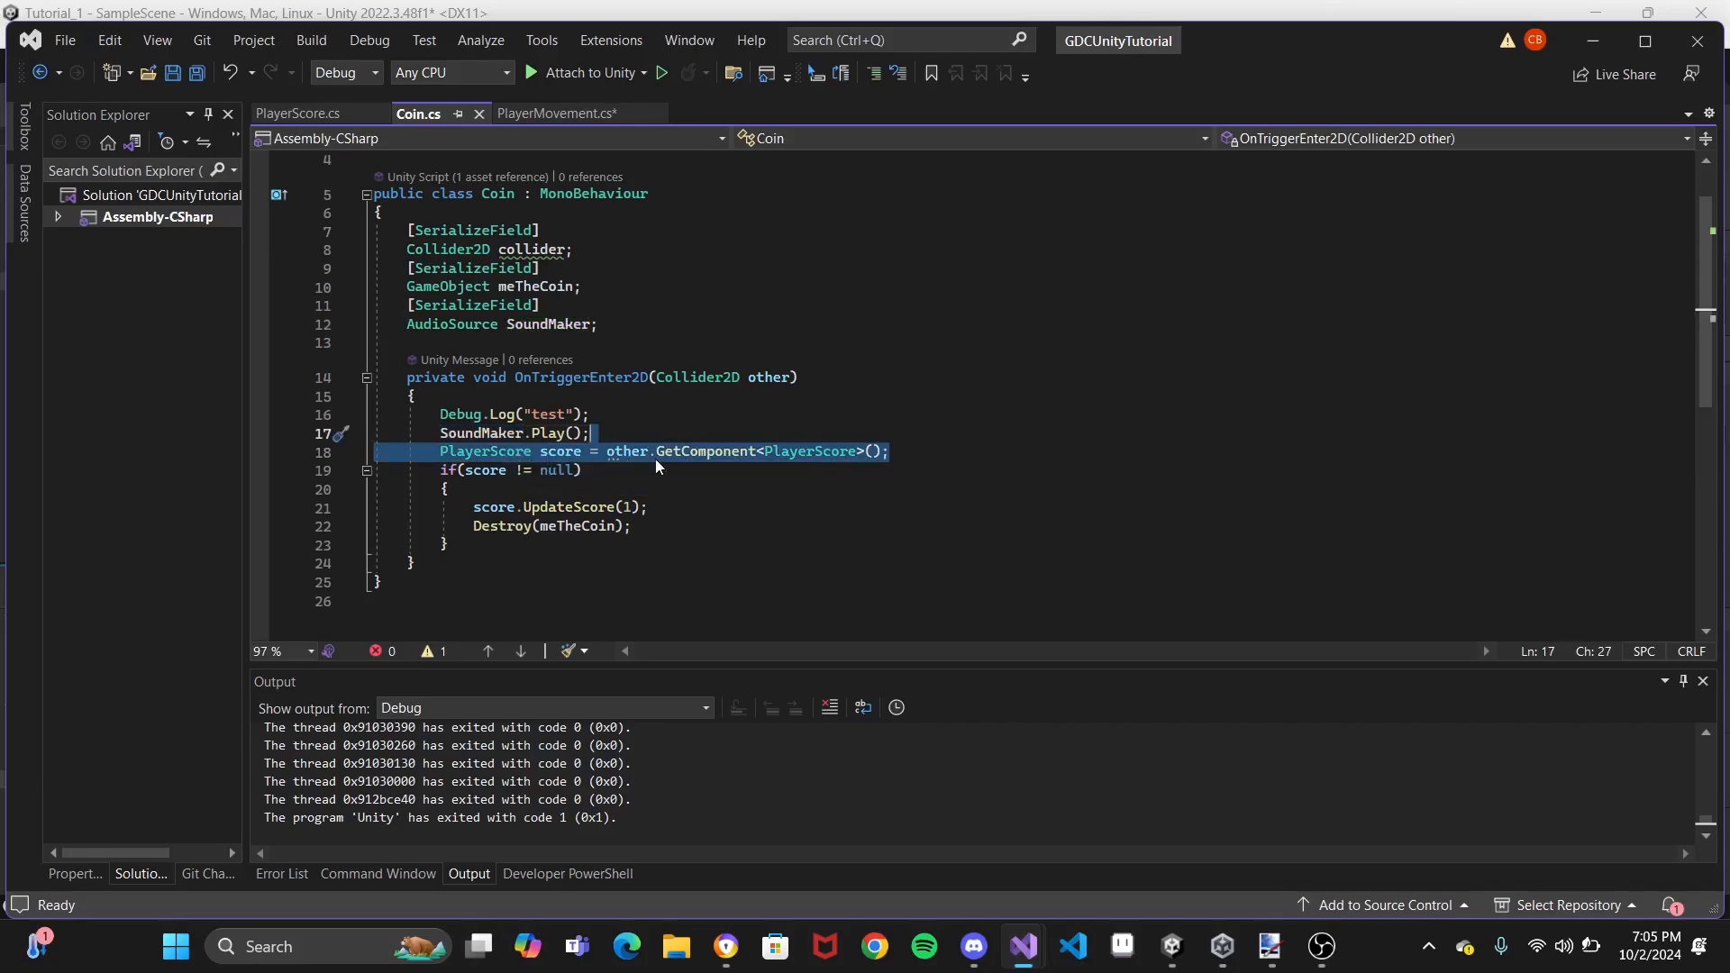
{"action": "left_click", "coordinate": [699, 492]}
{"action": "left_click_drag", "start_coordinate": [605, 450], "coordinate": [888, 462]}
{"action": "left_click_drag", "start_coordinate": [448, 470], "coordinate": [504, 490]}
{"action": "left_click", "coordinate": [557, 487]}
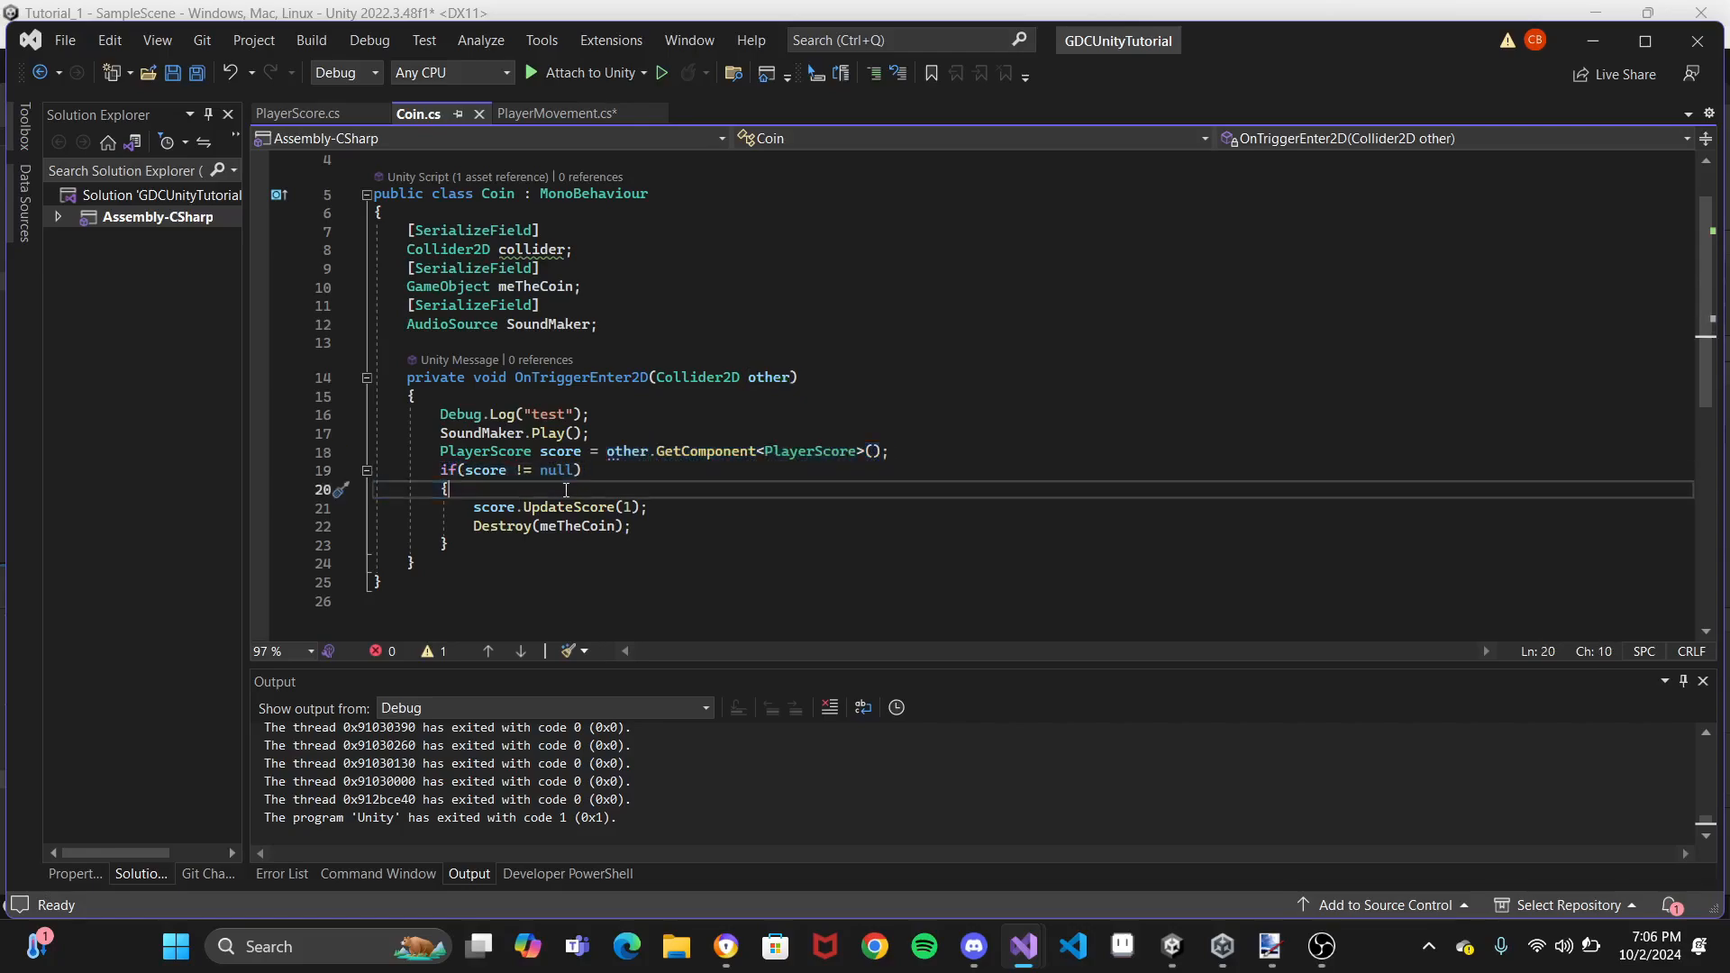
{"action": "left_click_drag", "start_coordinate": [468, 510], "coordinate": [650, 523]}
{"action": "left_click", "coordinate": [648, 529]}
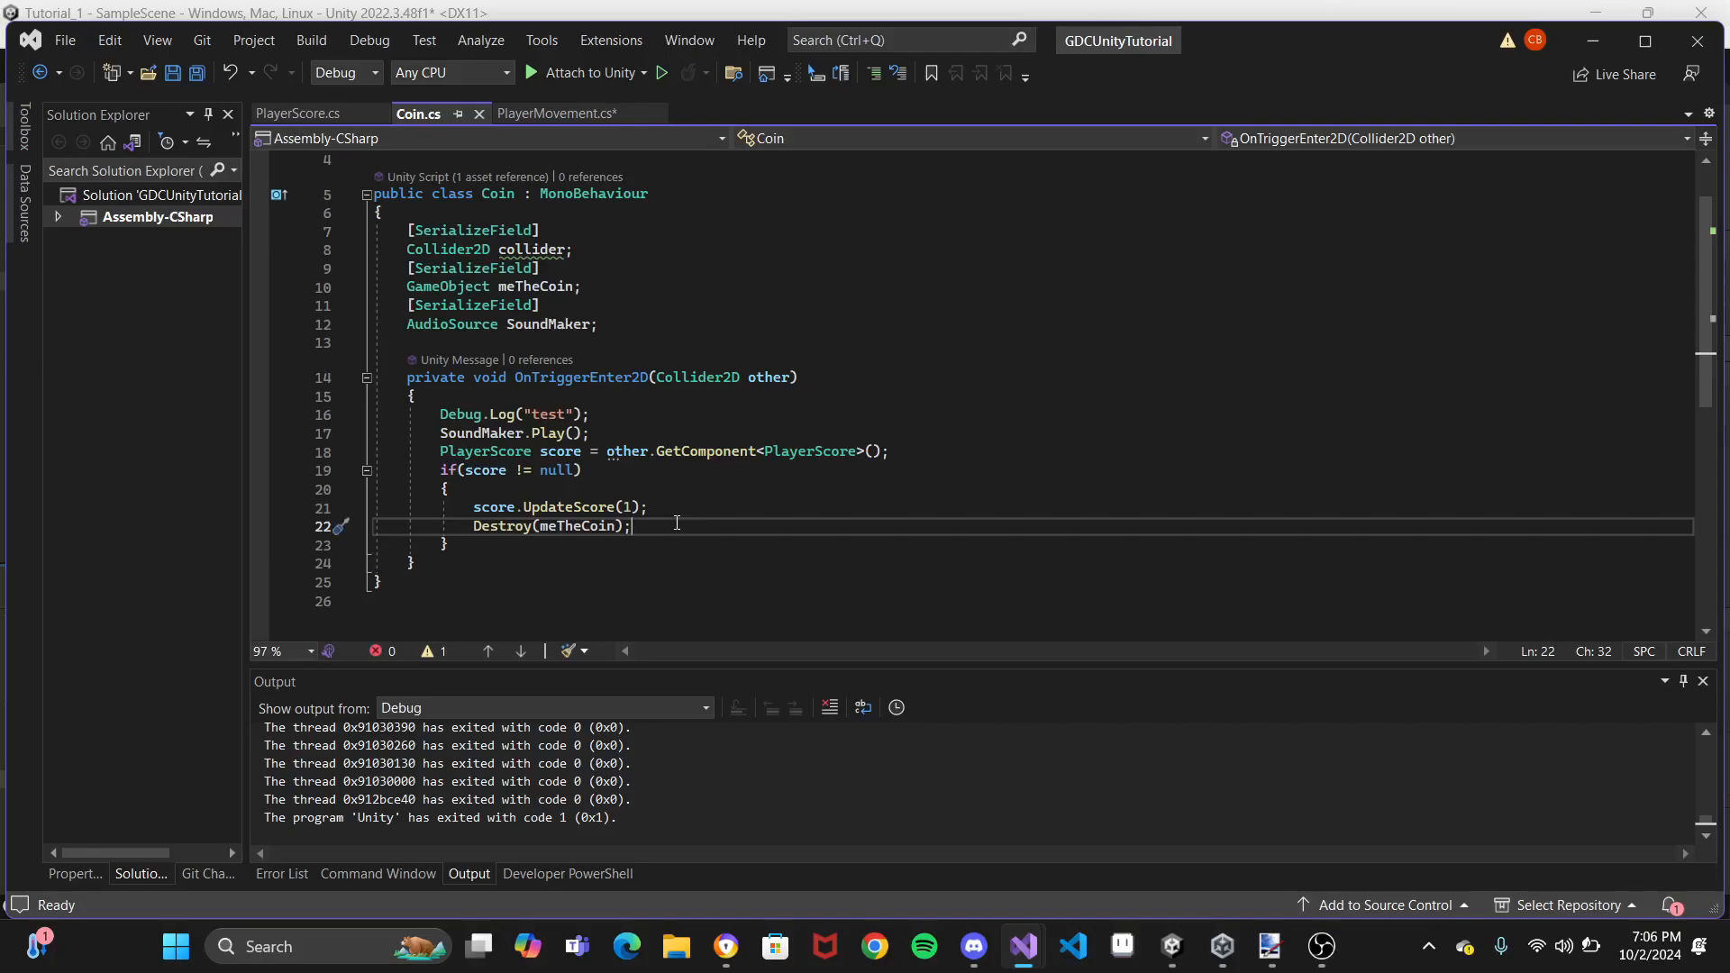
Return to Unity and add the PlayerScore script from the Scripts folder to MegaMan as a component
{"action": "left_click", "coordinate": [1586, 43]}
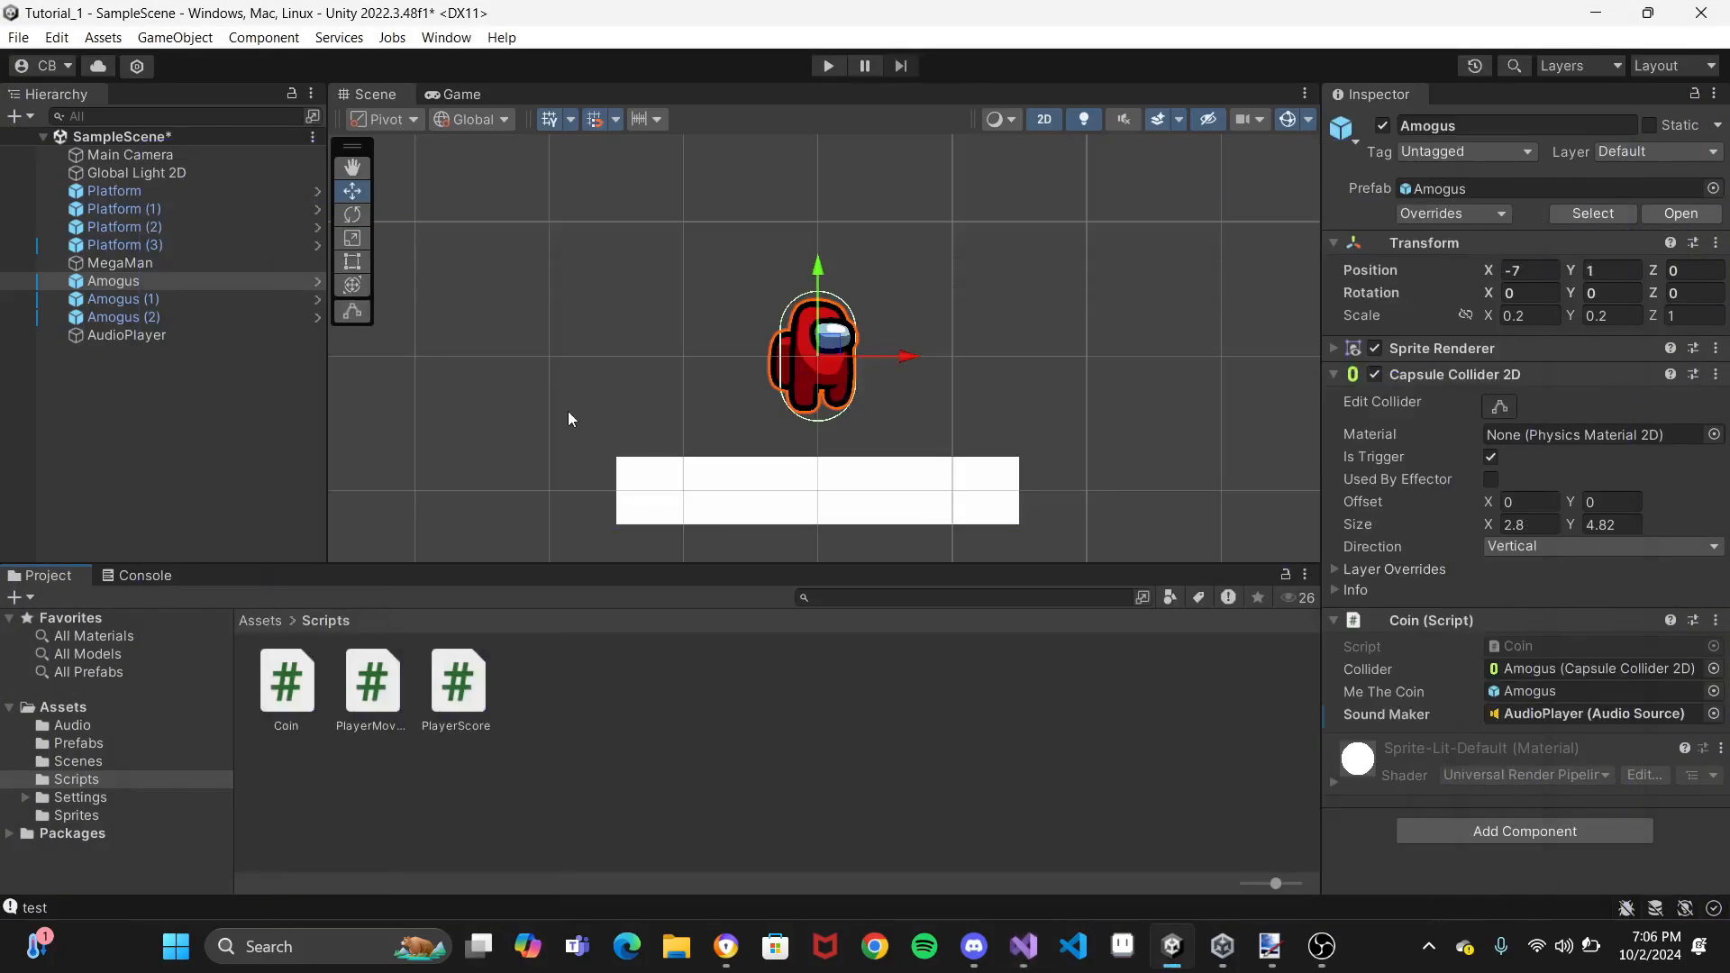
{"action": "scroll", "coordinate": [567, 411], "scroll_direction": "down", "scroll_amount": 5}
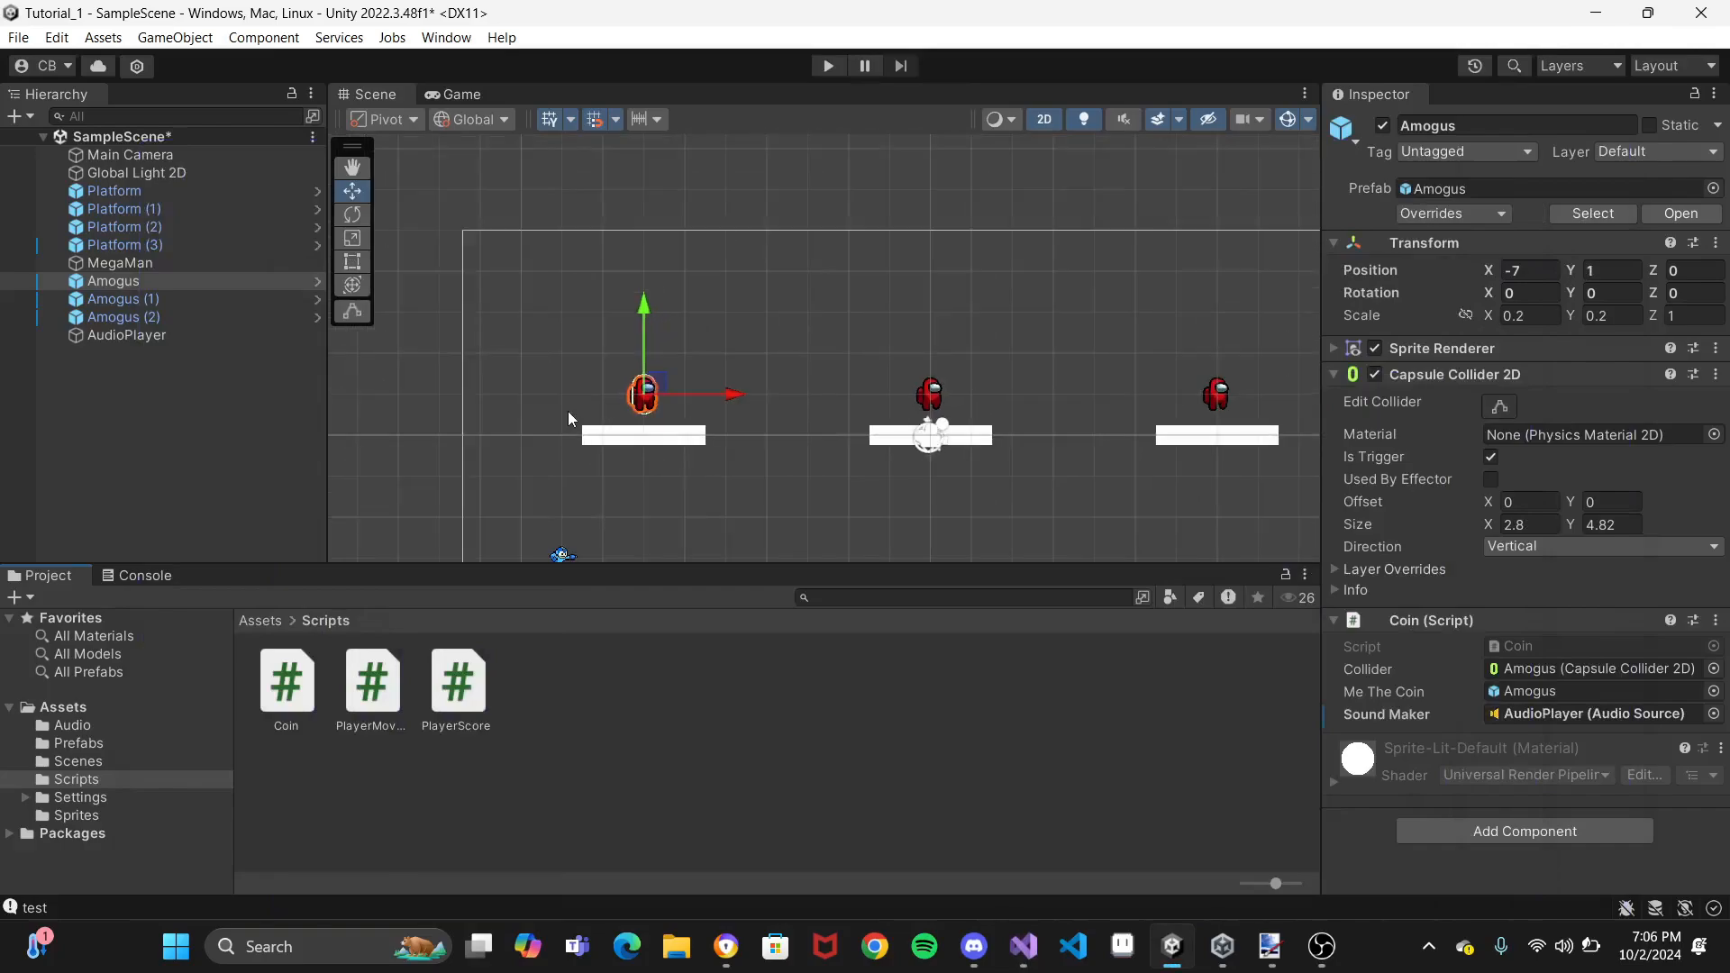
{"action": "left_click", "coordinate": [406, 505]}
{"action": "middle_click_drag", "start_coordinate": [406, 504], "coordinate": [379, 372]}
{"action": "left_click", "coordinate": [539, 437]}
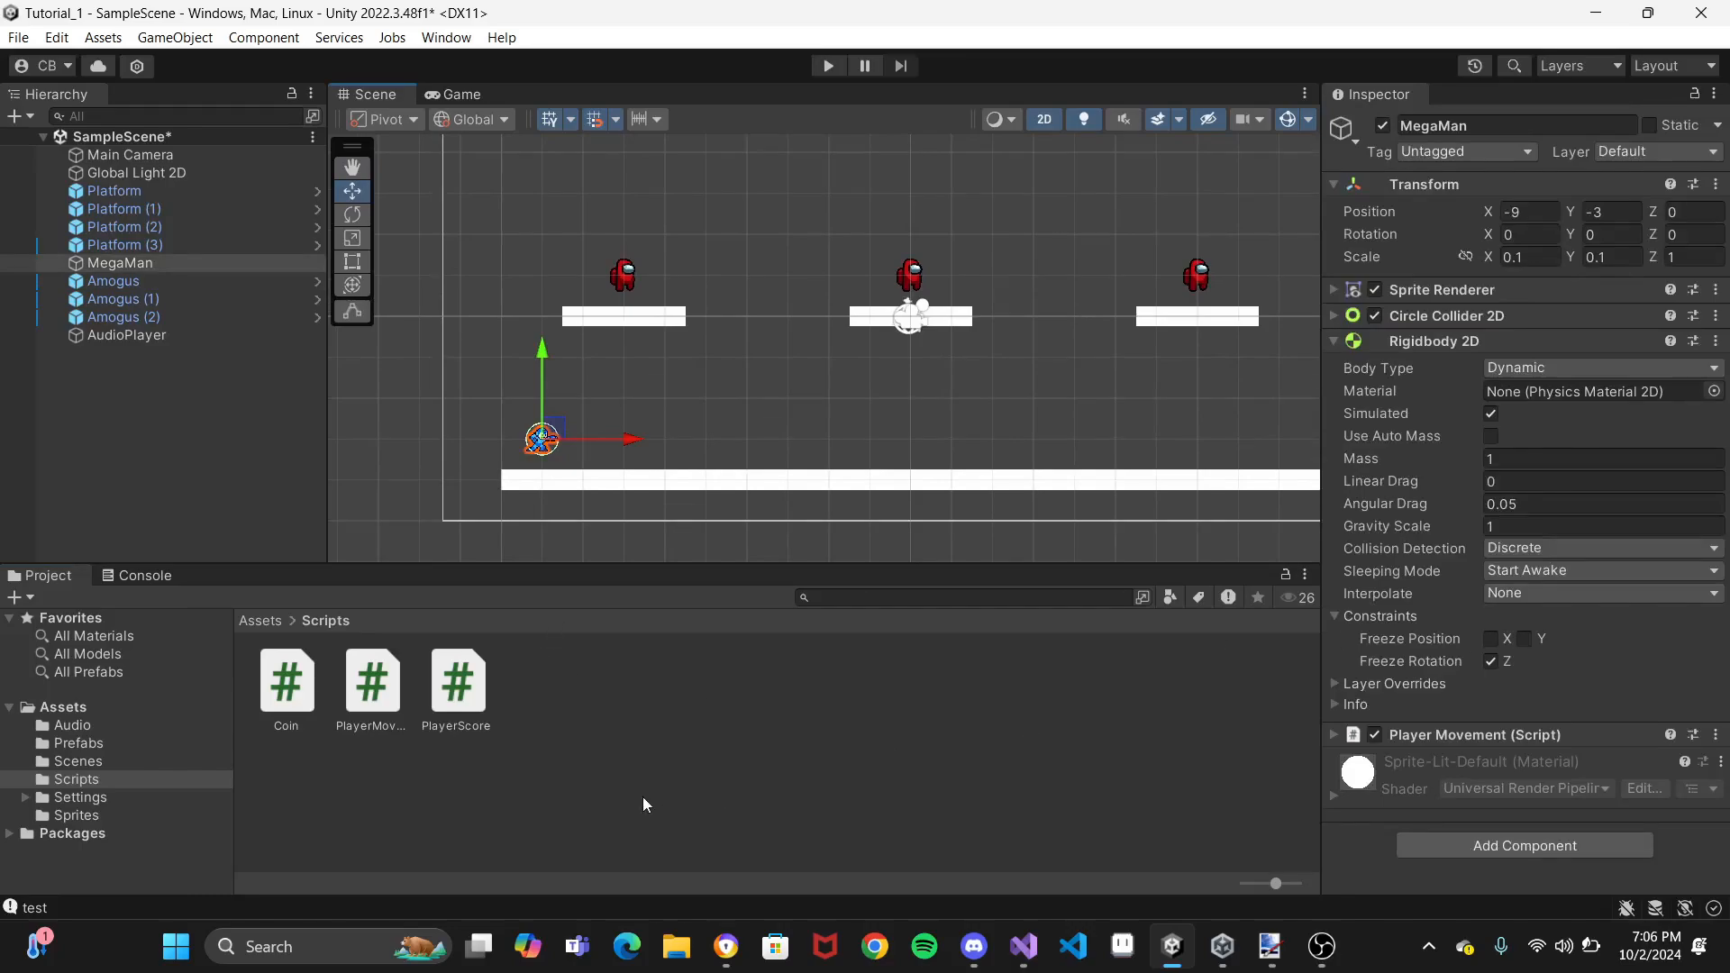
{"action": "left_click_drag", "start_coordinate": [435, 694], "coordinate": [1351, 834]}
{"action": "scroll", "coordinate": [1388, 757], "scroll_direction": "down", "scroll_amount": 2}
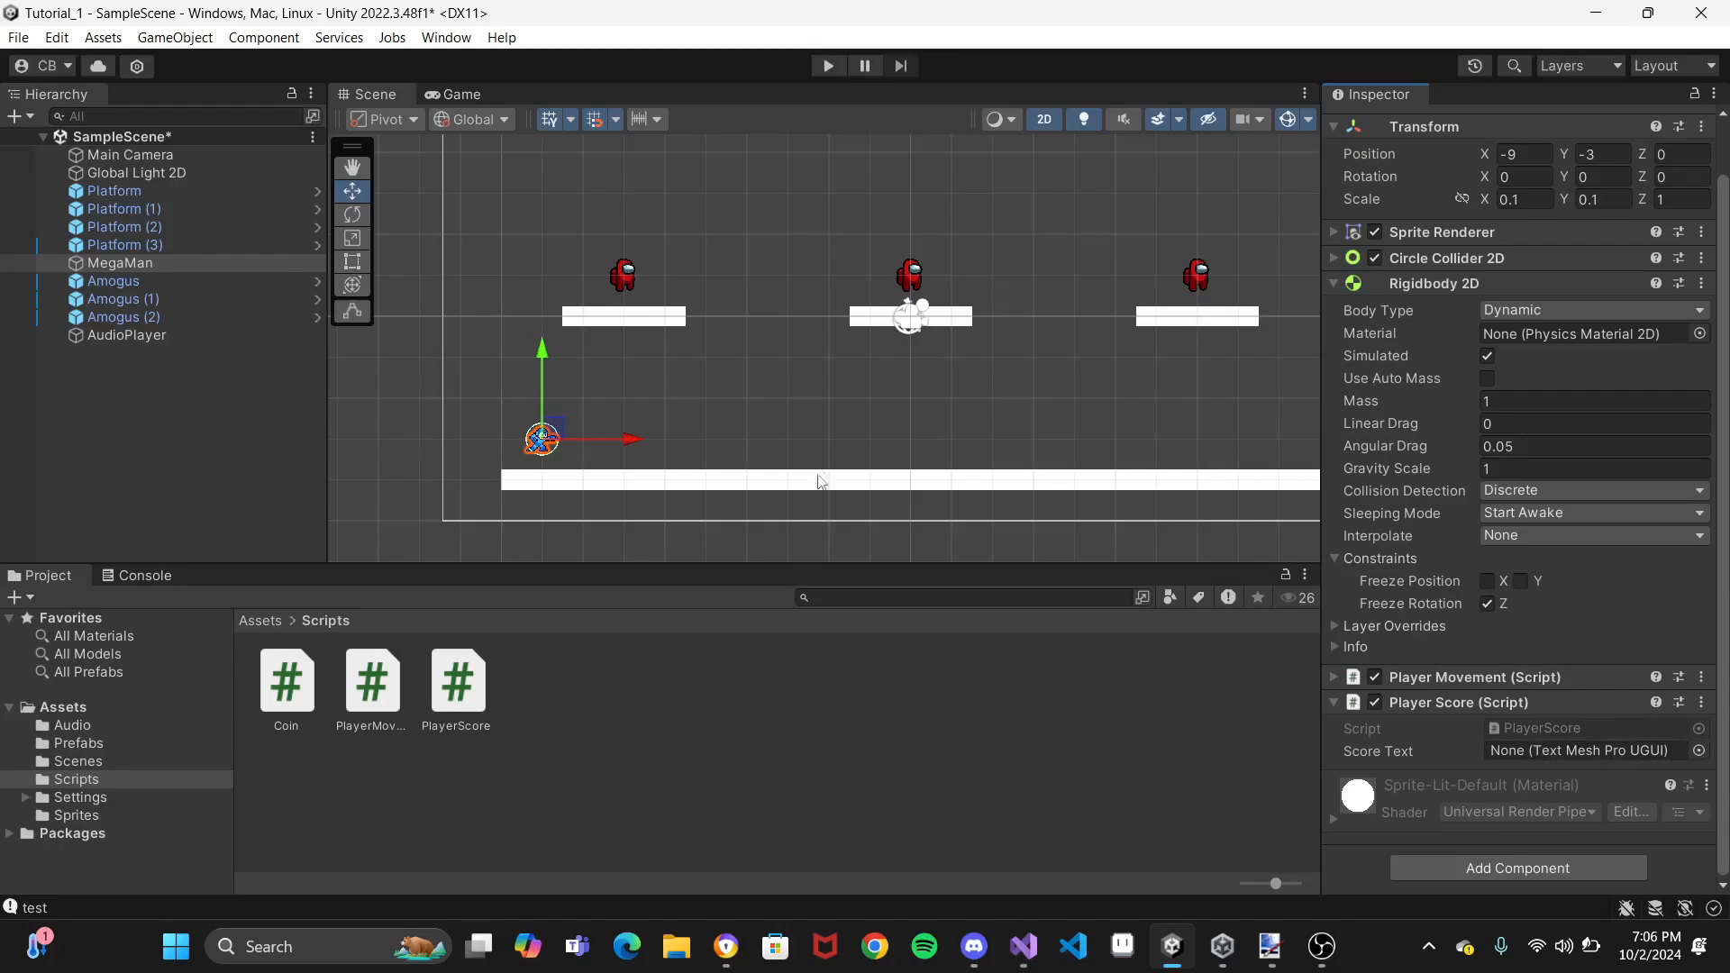
{"action": "scroll", "coordinate": [816, 502], "scroll_direction": "down", "scroll_amount": 6}
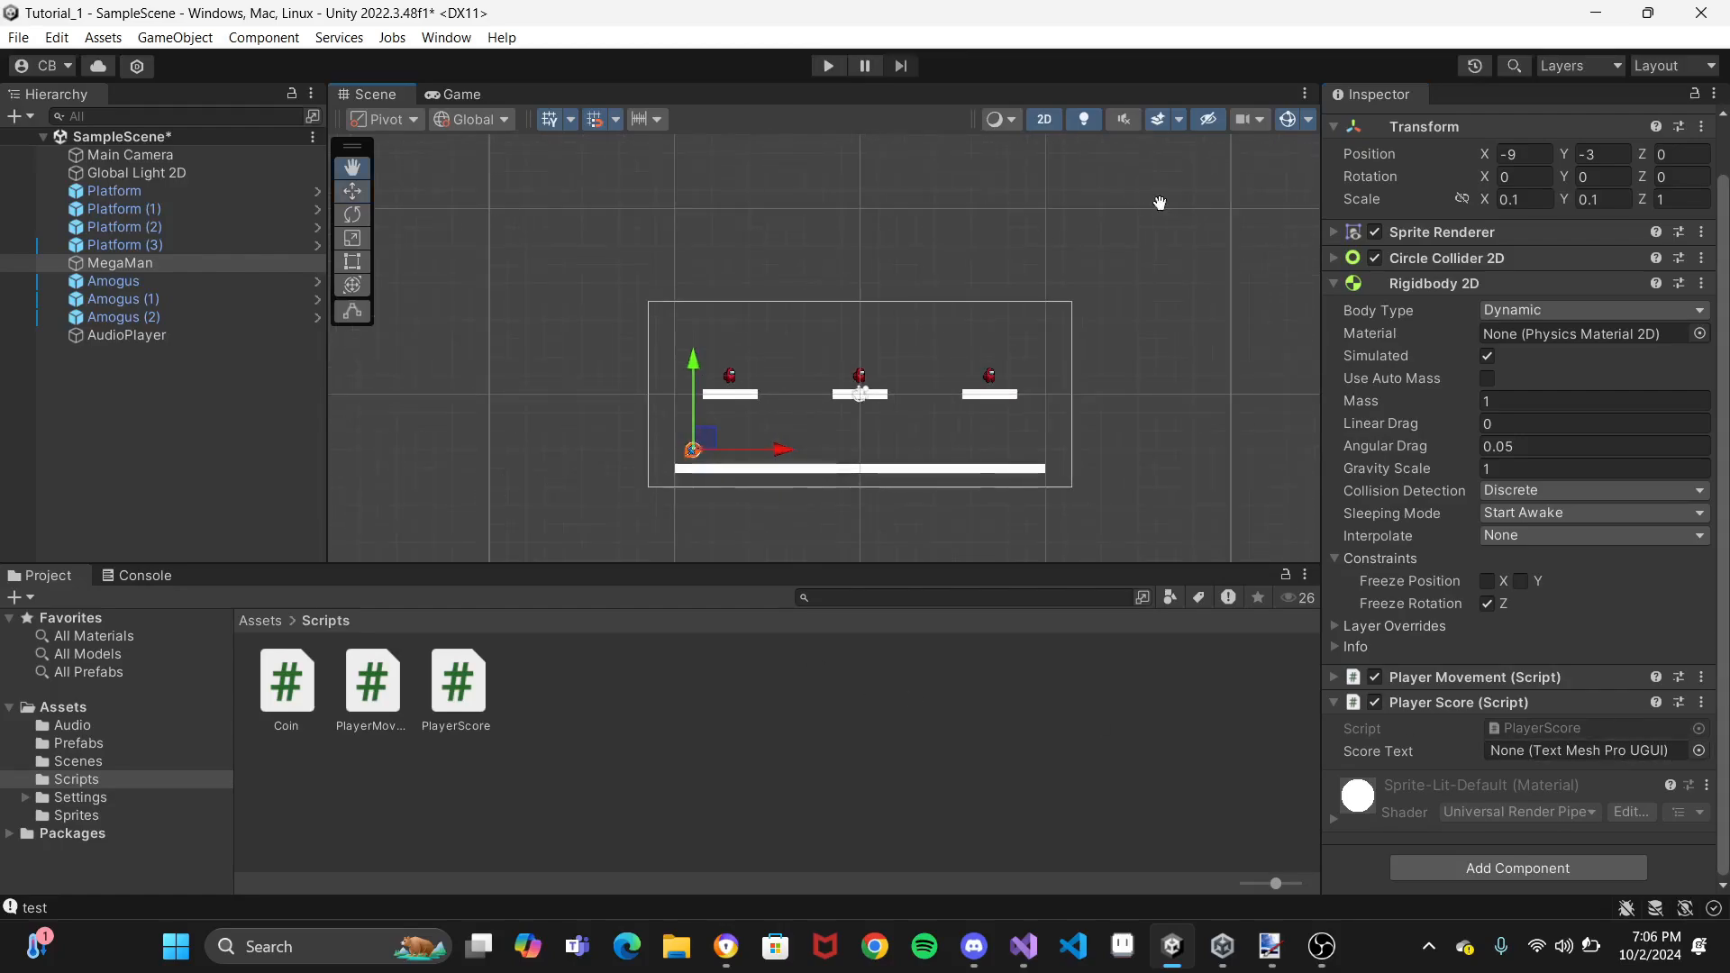
Add a UI Text - TextMeshPro object to the scene and import the TMP Essentials resources
{"action": "middle_click_drag", "start_coordinate": [1159, 203], "coordinate": [856, 289]}
{"action": "left_click_drag", "start_coordinate": [856, 289], "coordinate": [1116, 135]}
{"action": "scroll", "coordinate": [1038, 261], "scroll_direction": "down", "scroll_amount": 5}
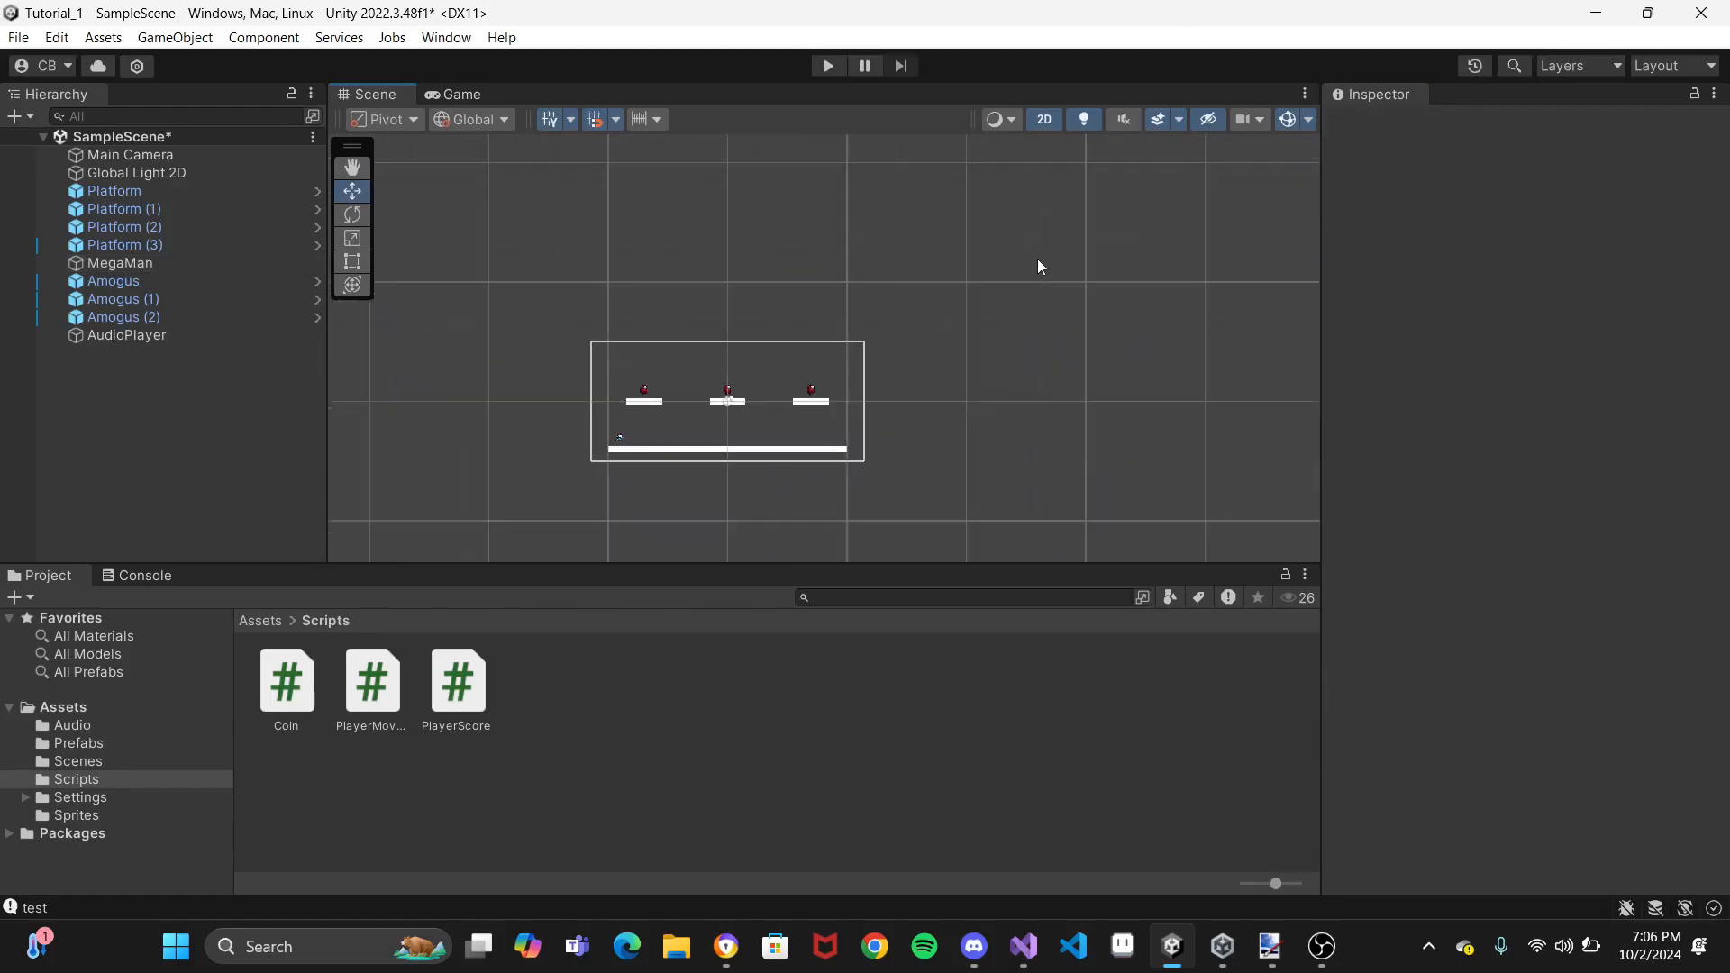
{"action": "left_click_drag", "start_coordinate": [1037, 259], "coordinate": [948, 303]}
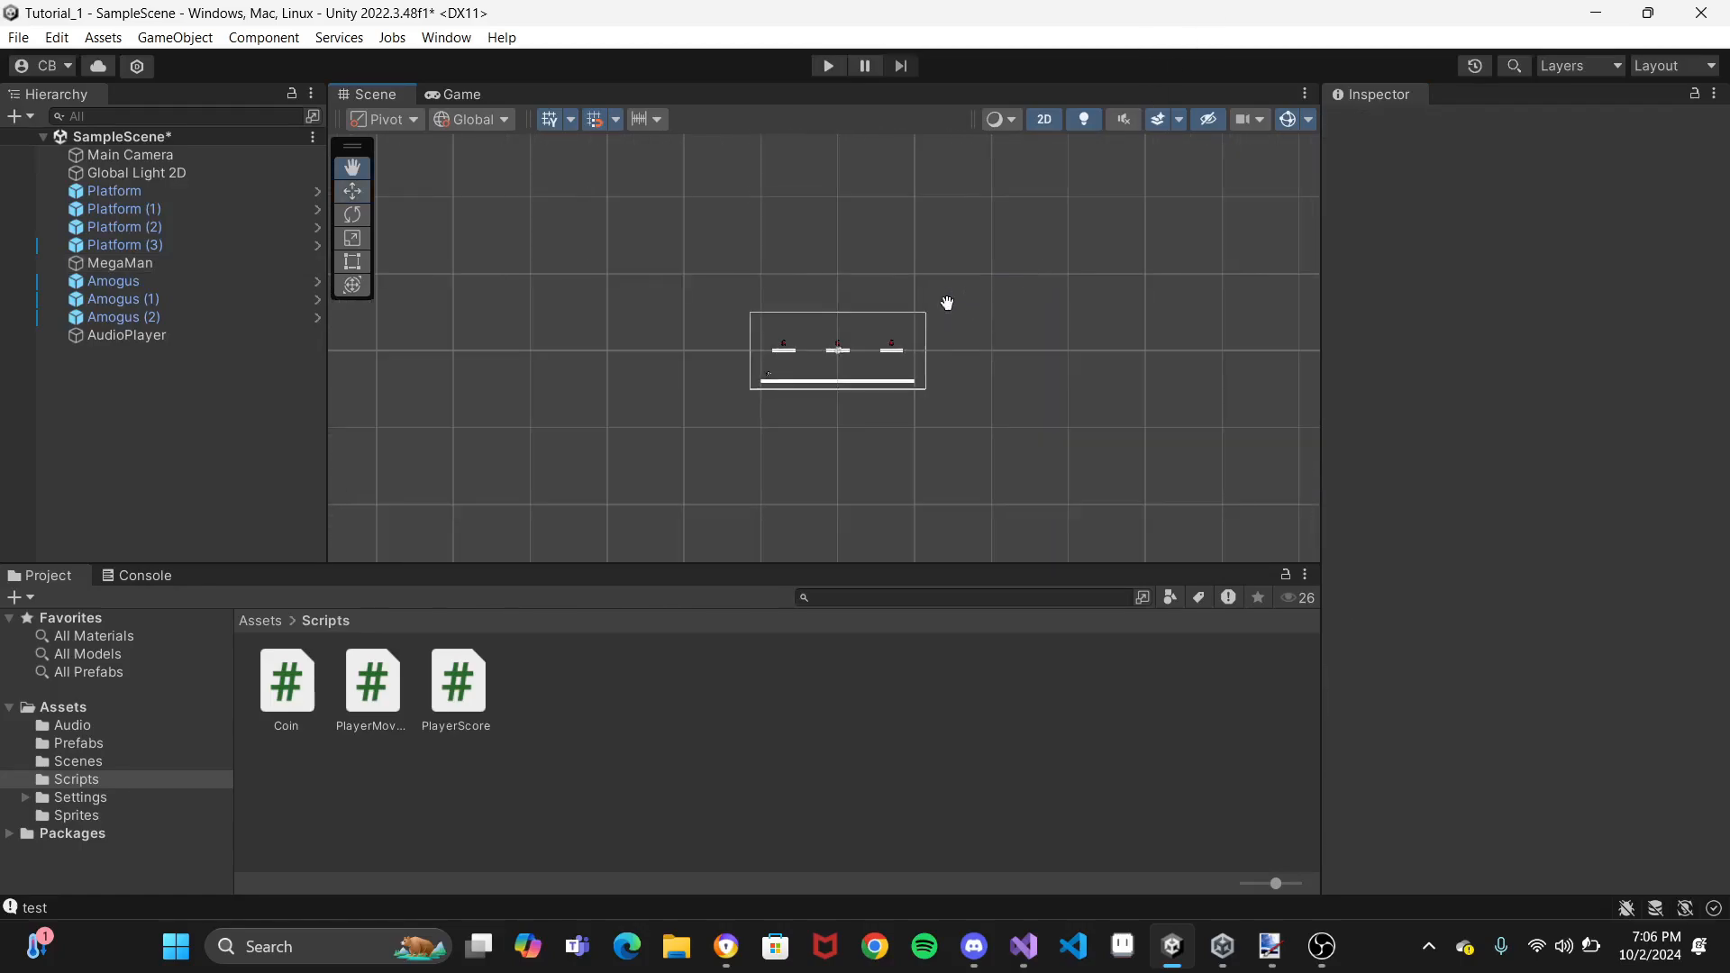
{"action": "middle_click_drag", "start_coordinate": [948, 303], "coordinate": [847, 364]}
{"action": "right_click", "coordinate": [137, 397]}
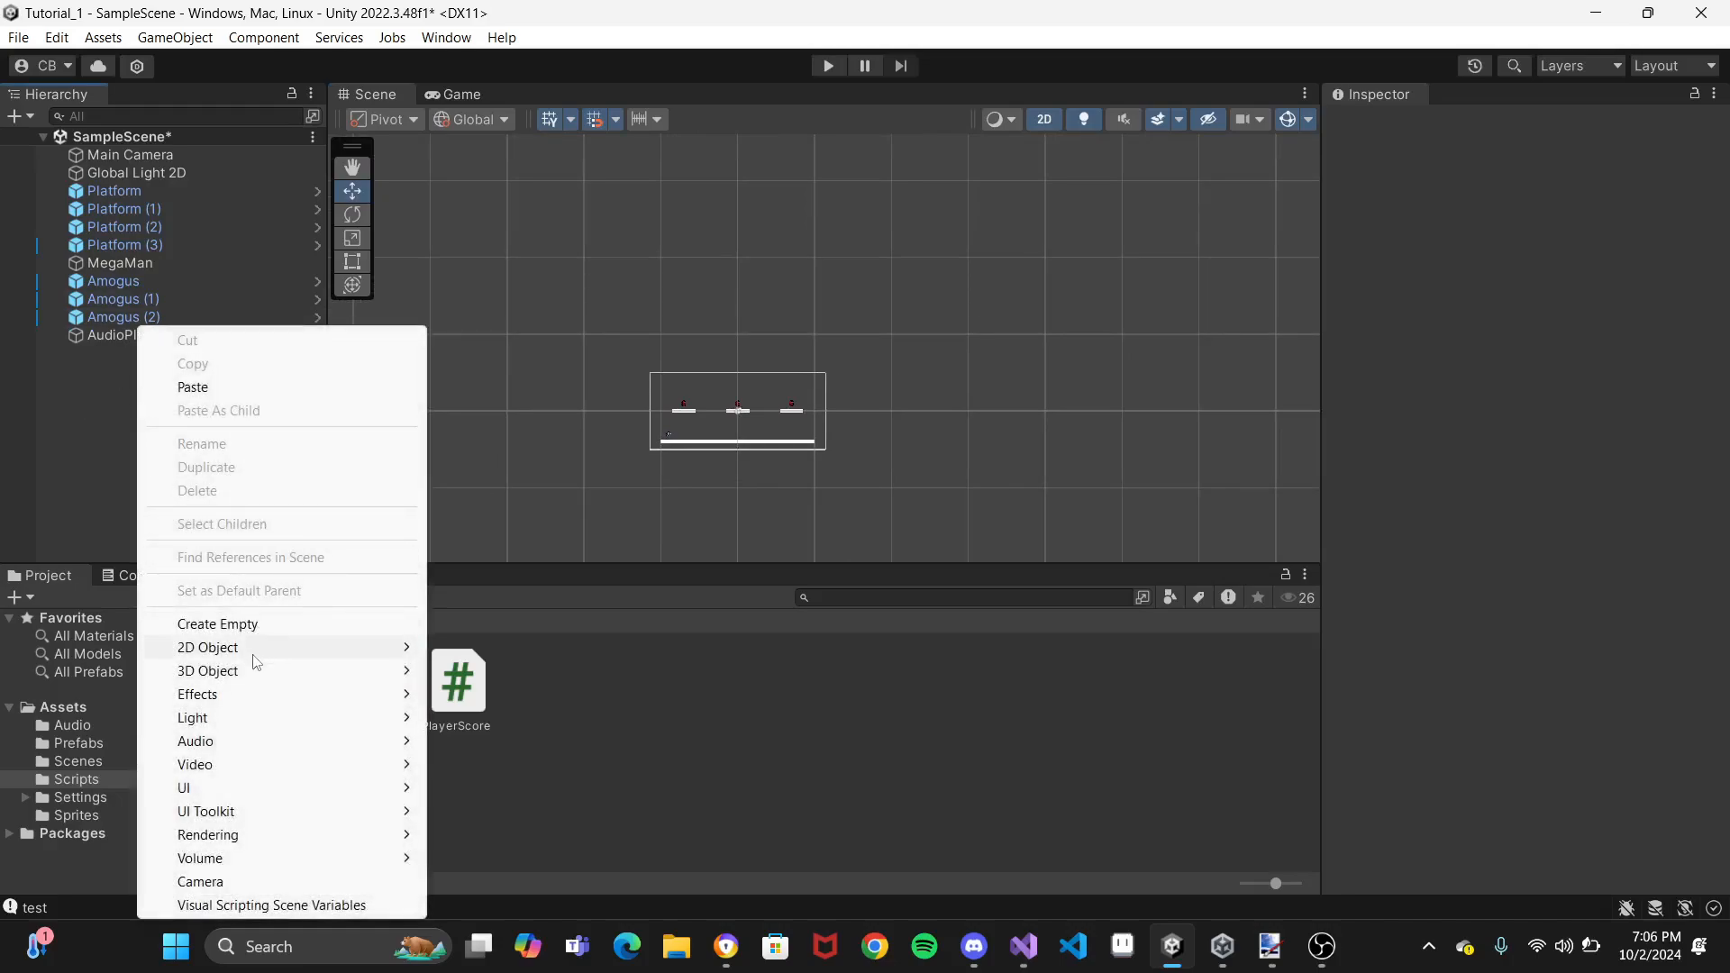
{"action": "mouse_move", "coordinate": [225, 793]}
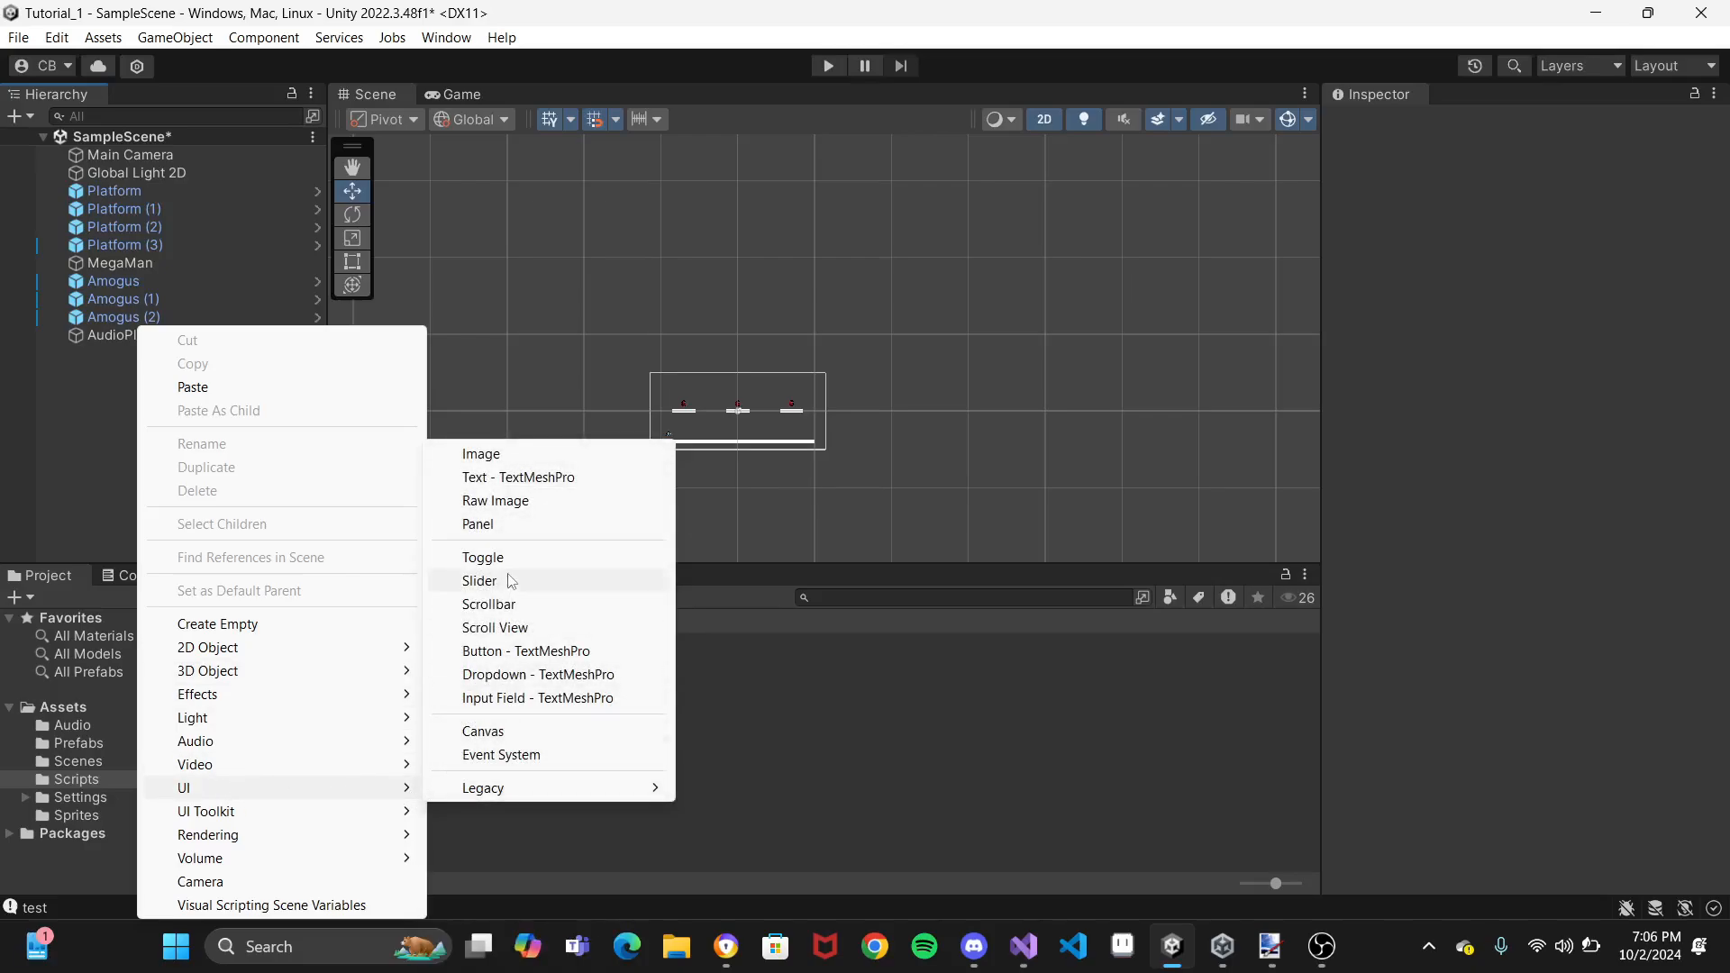
{"action": "left_click", "coordinate": [531, 477]}
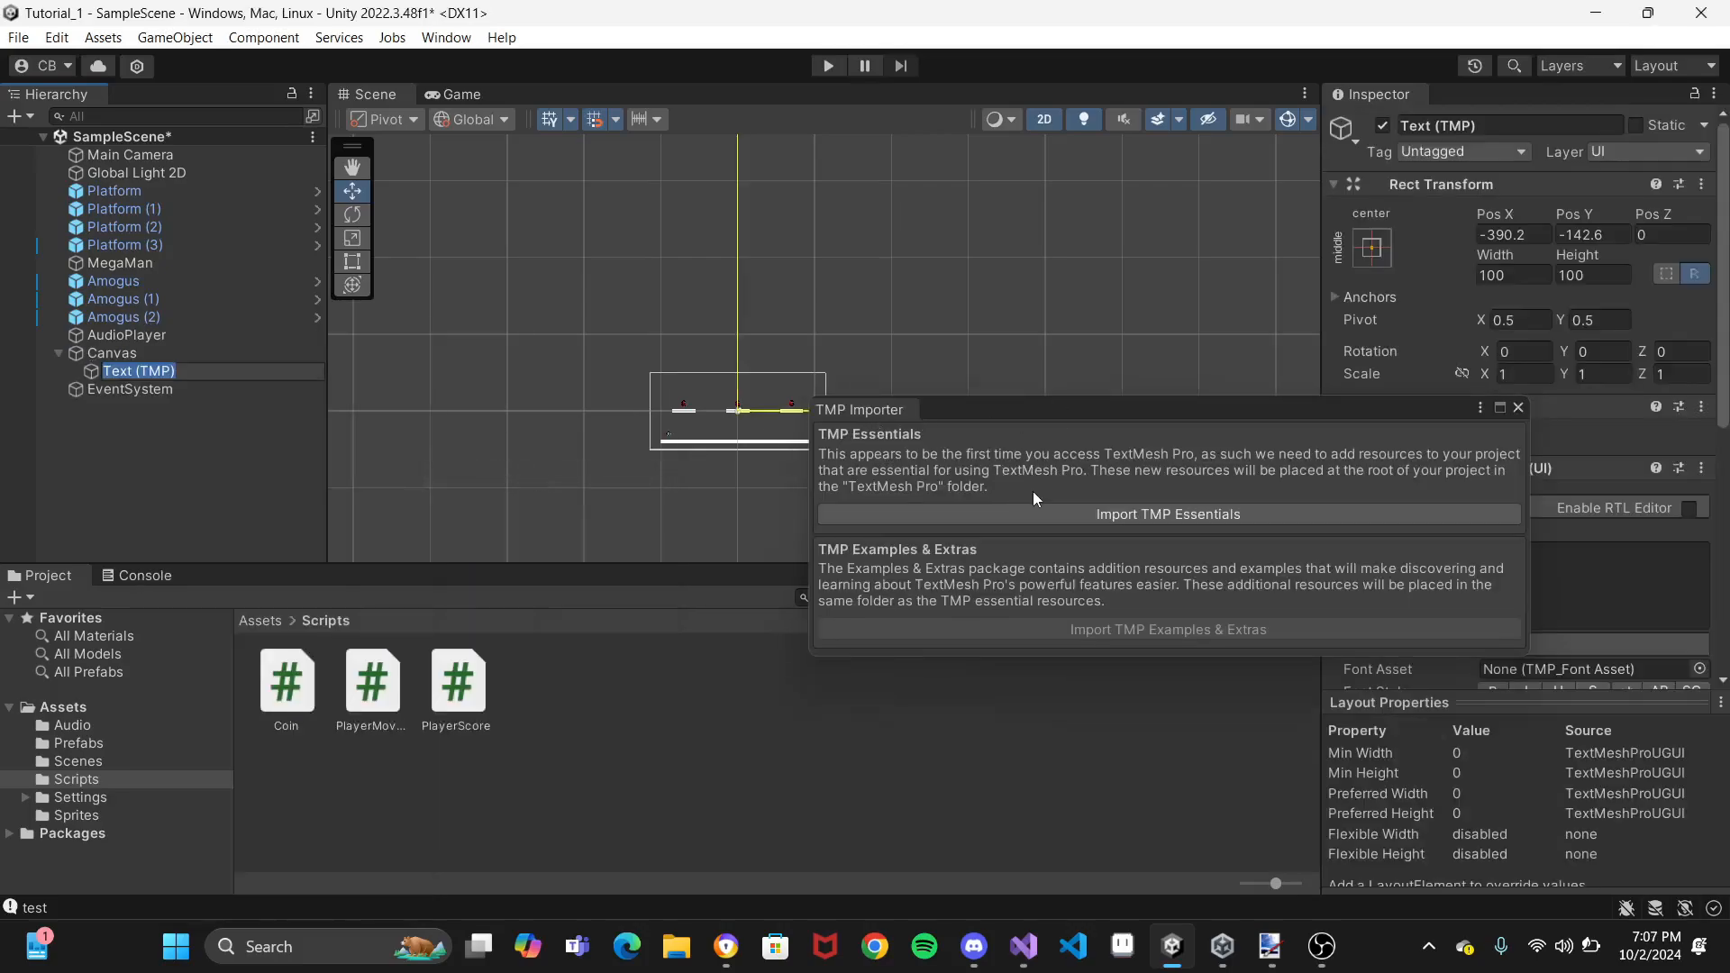
{"action": "left_click", "coordinate": [1087, 521]}
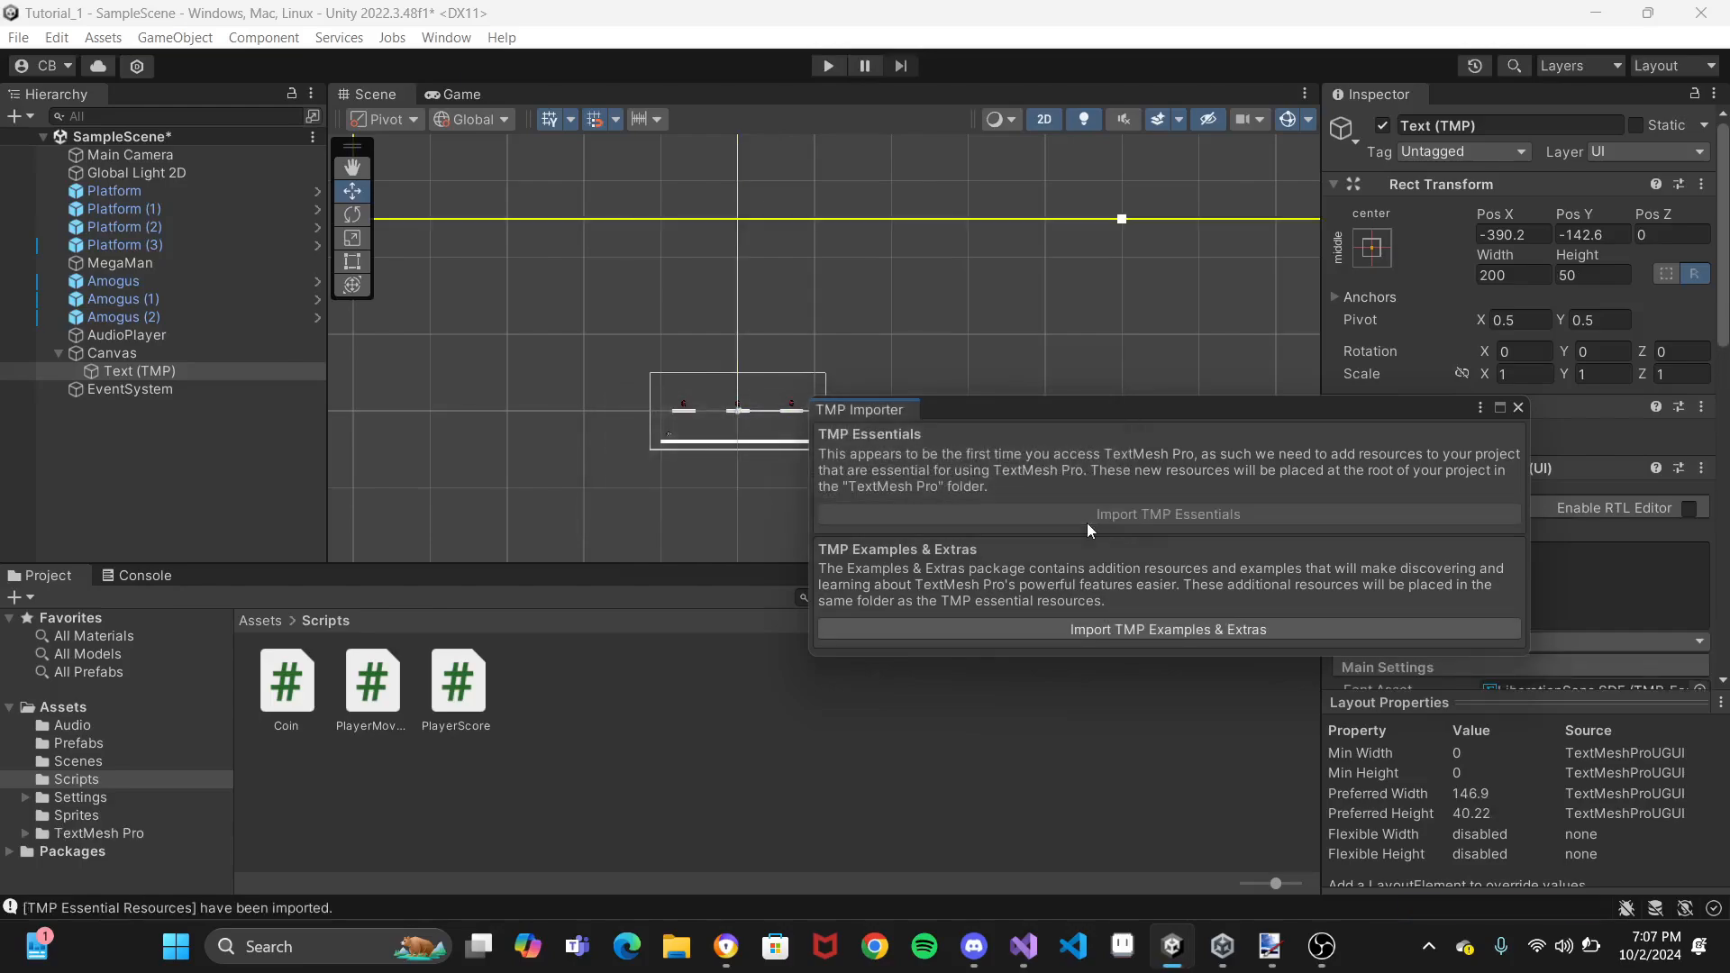
{"action": "left_click", "coordinate": [1519, 408]}
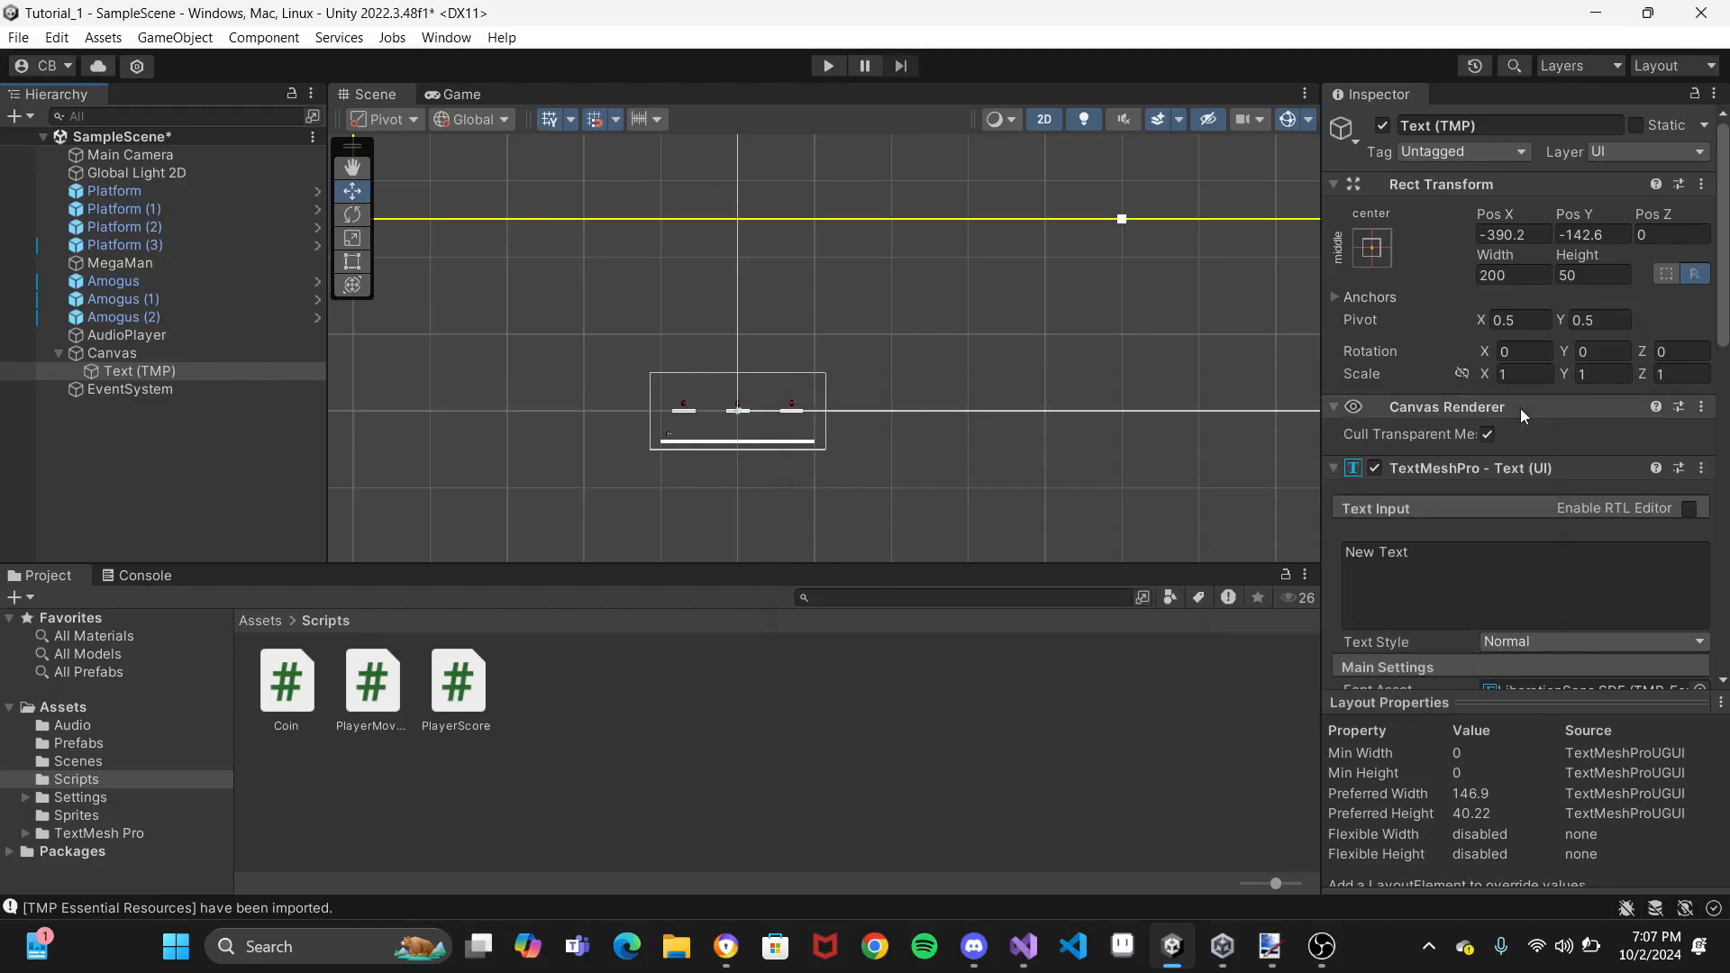
Move the new text inside the canvas near its upper-left corner, at about X -321 and Y 147
{"action": "key", "text": "f"}
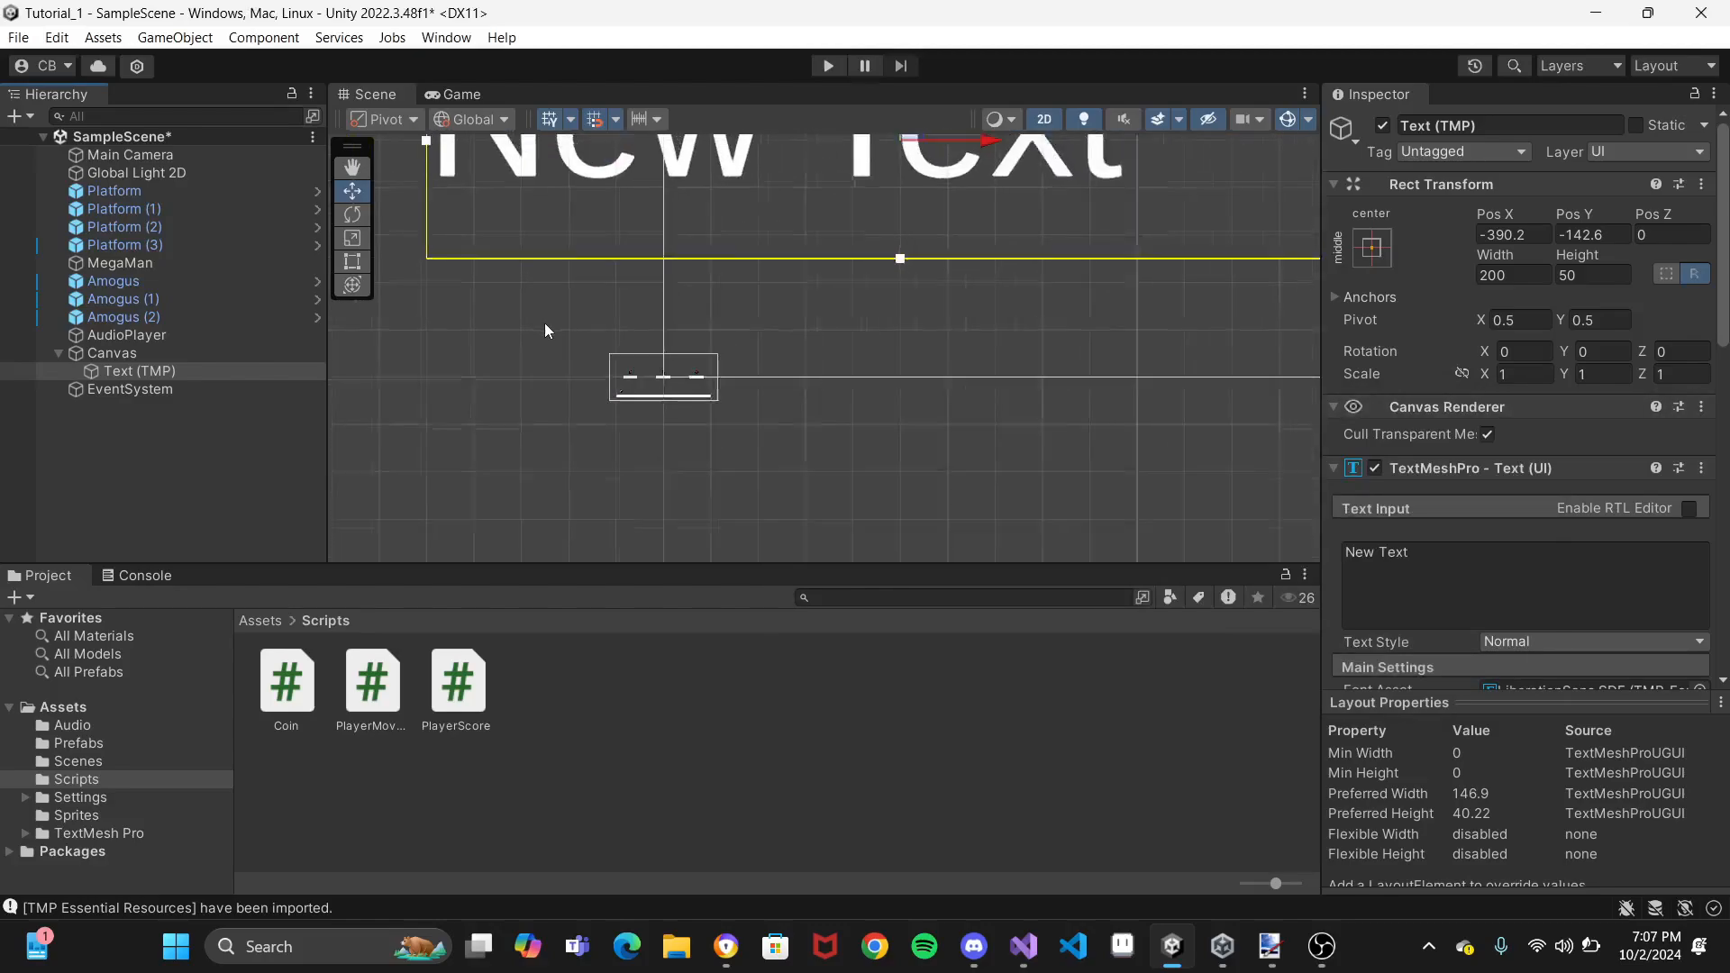
{"action": "middle_click_drag", "start_coordinate": [921, 417], "coordinate": [796, 501]}
{"action": "scroll", "coordinate": [652, 522], "scroll_direction": "down", "scroll_amount": 2}
{"action": "scroll", "coordinate": [654, 530], "scroll_direction": "down", "scroll_amount": 5}
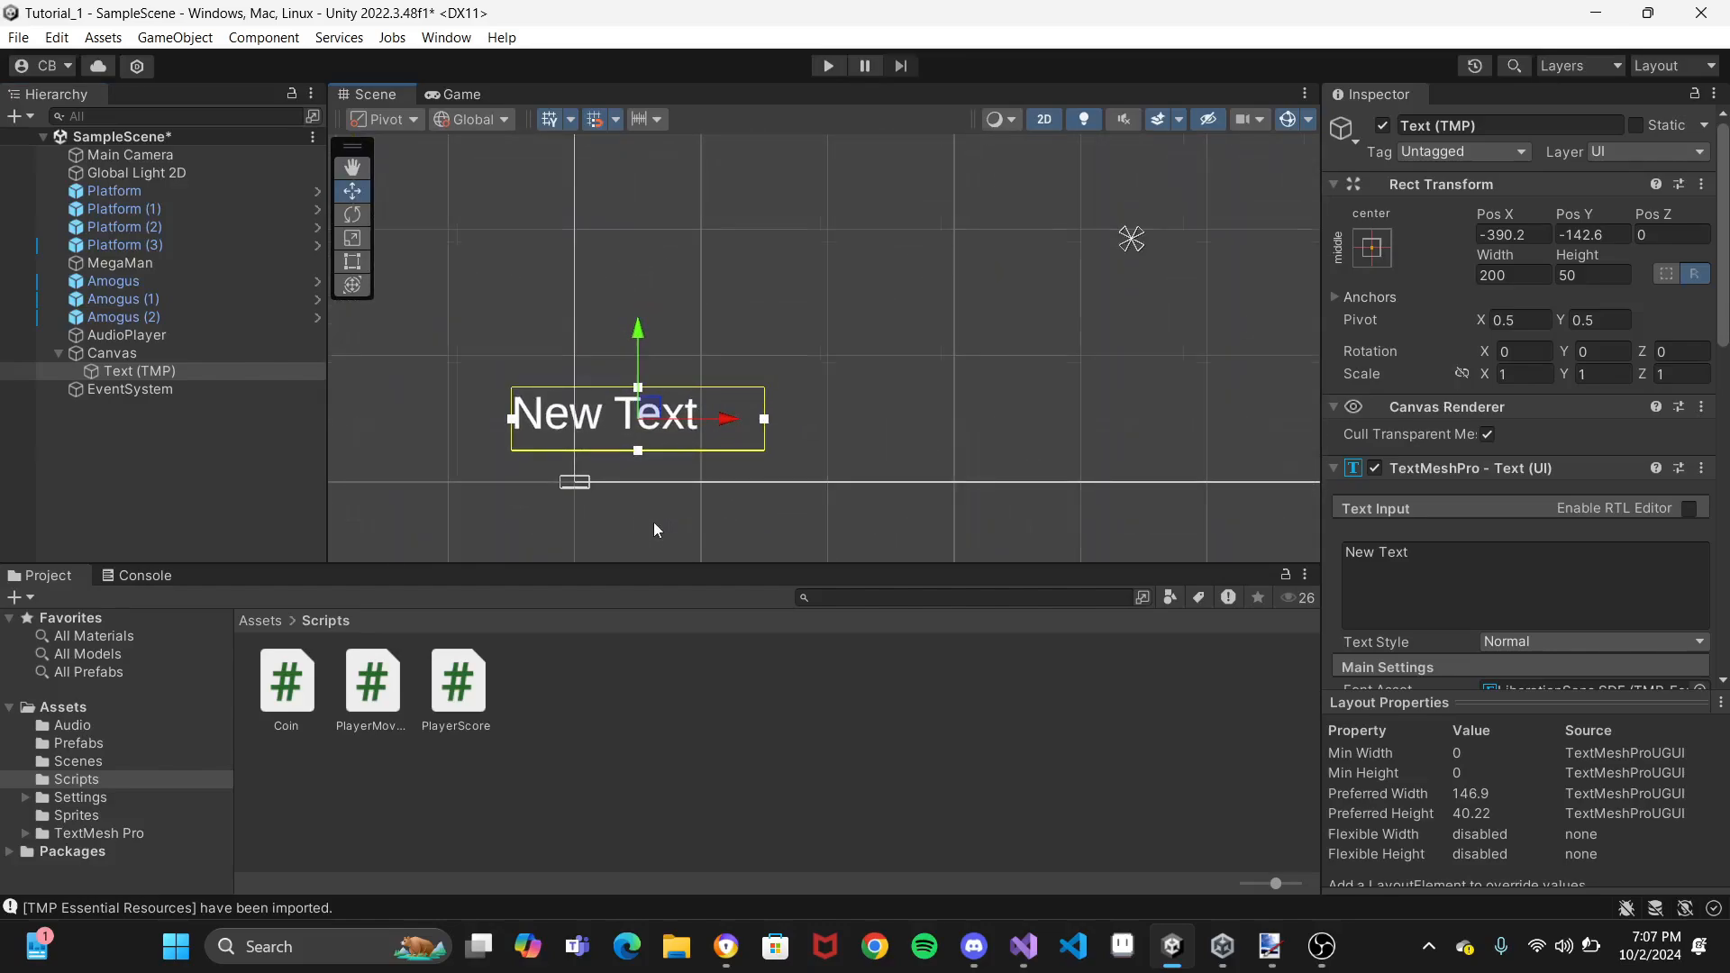
{"action": "middle_click_drag", "start_coordinate": [529, 389], "coordinate": [422, 351]}
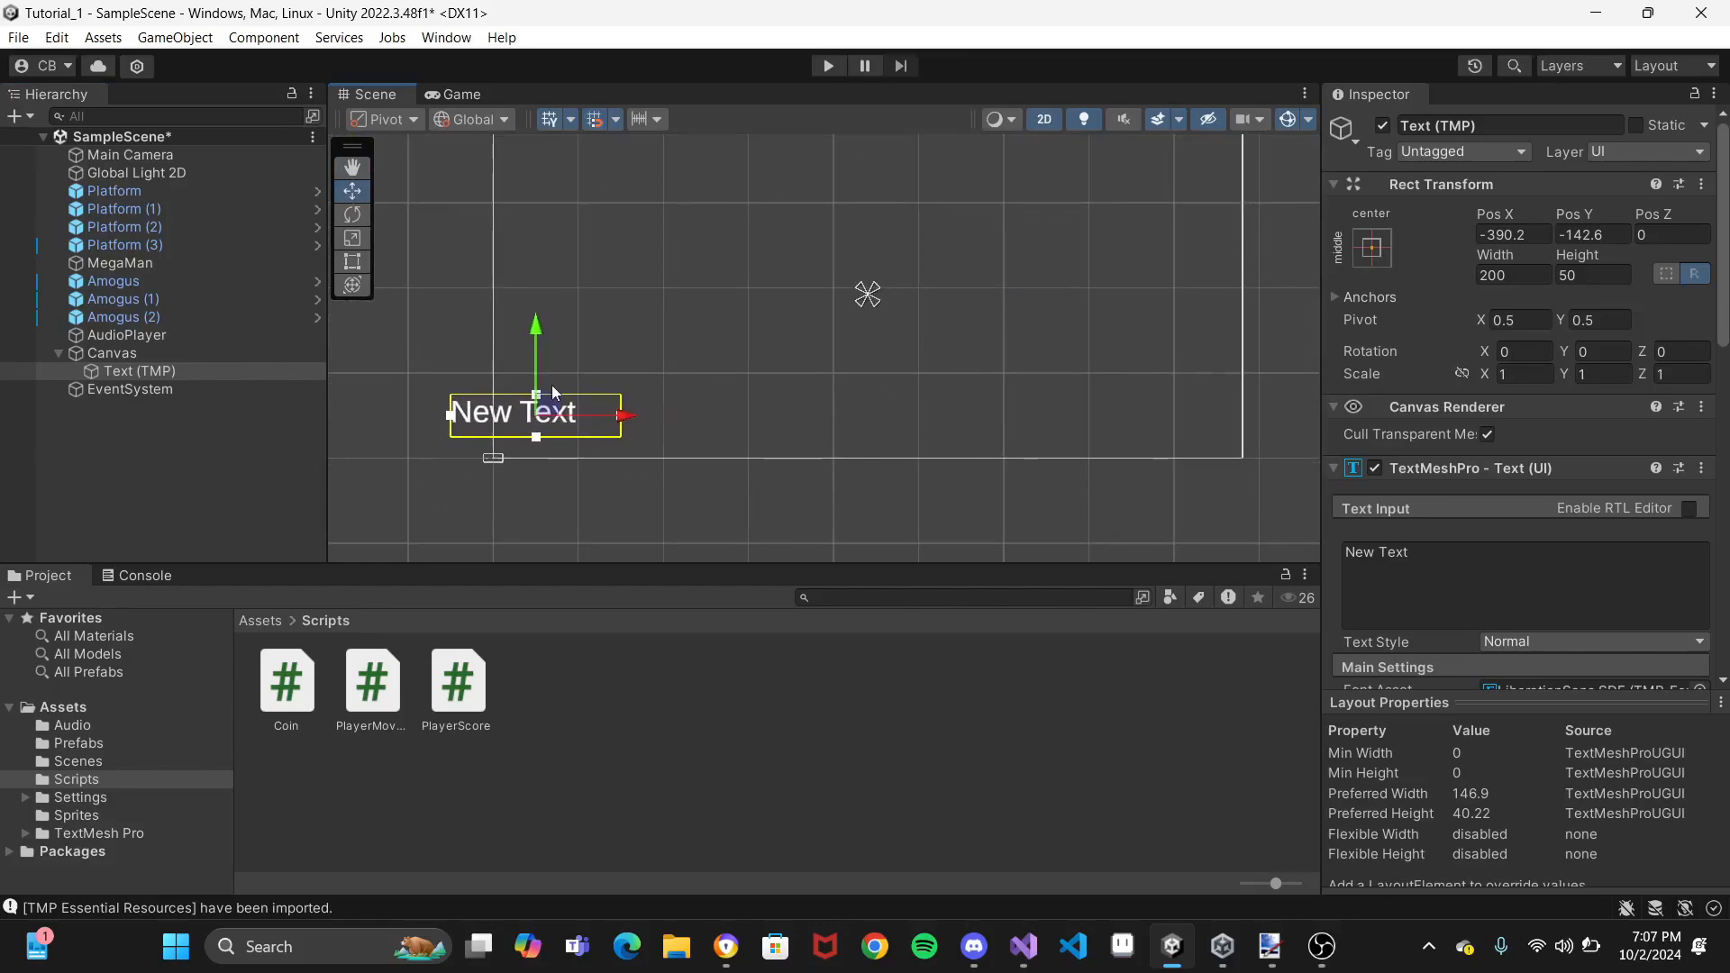
{"action": "left_click_drag", "start_coordinate": [492, 407], "coordinate": [597, 304]}
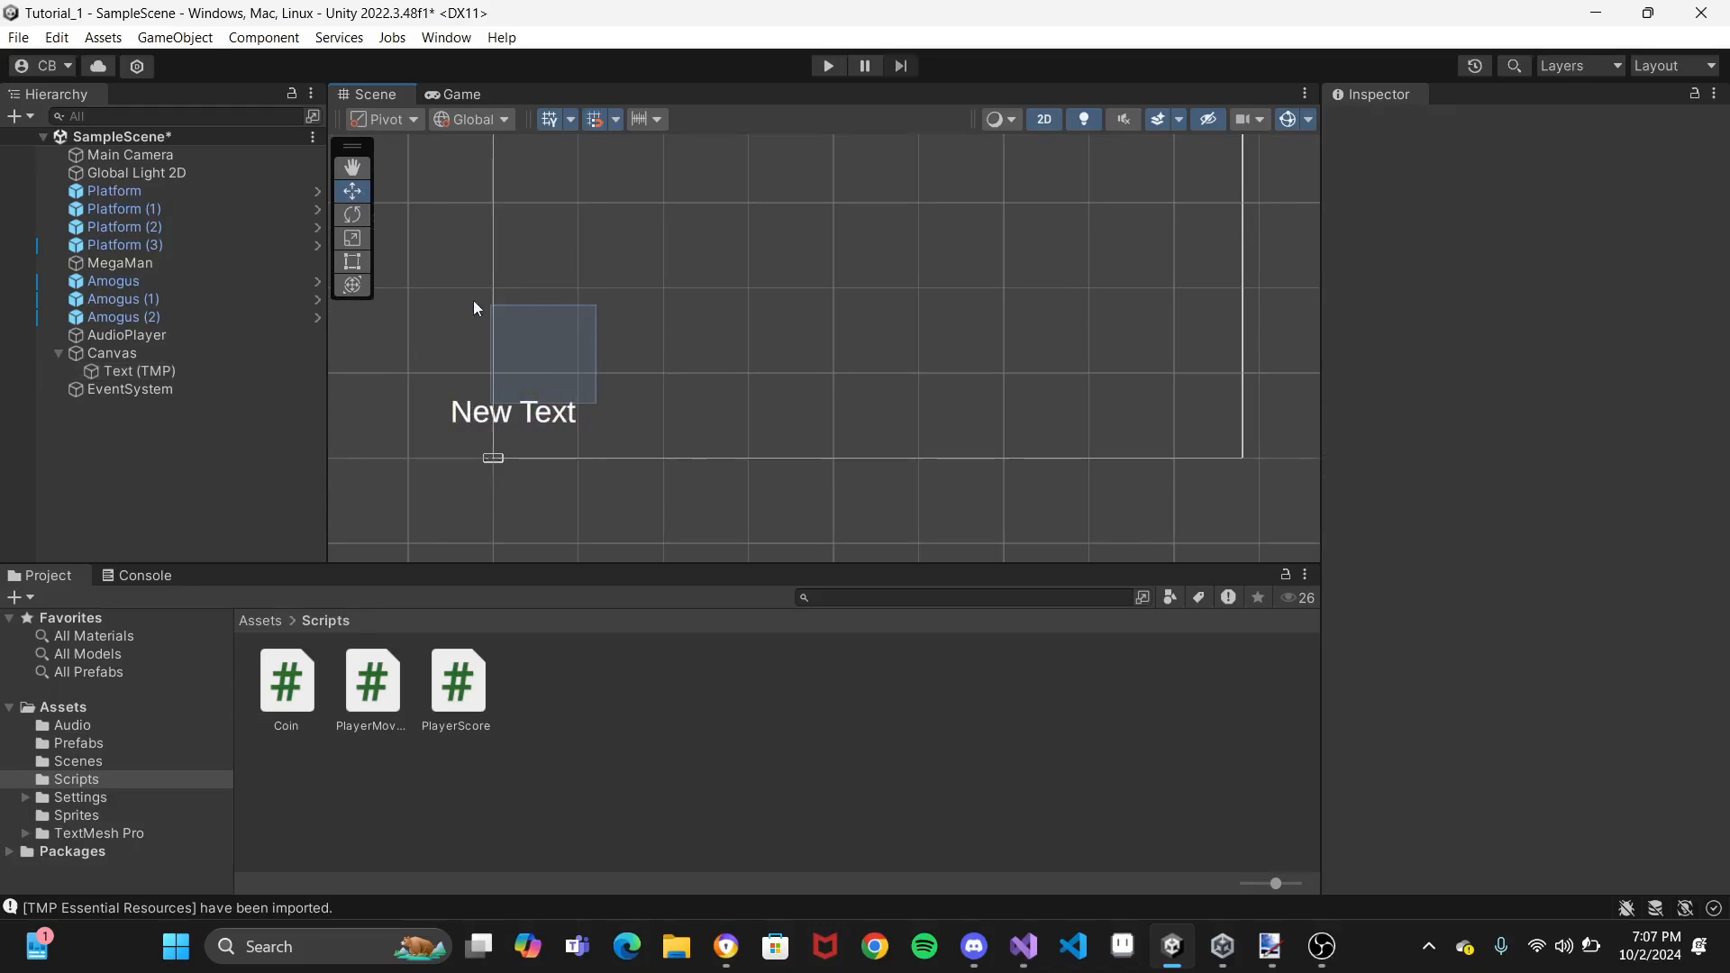
{"action": "middle_click_drag", "start_coordinate": [452, 293], "coordinate": [427, 360]}
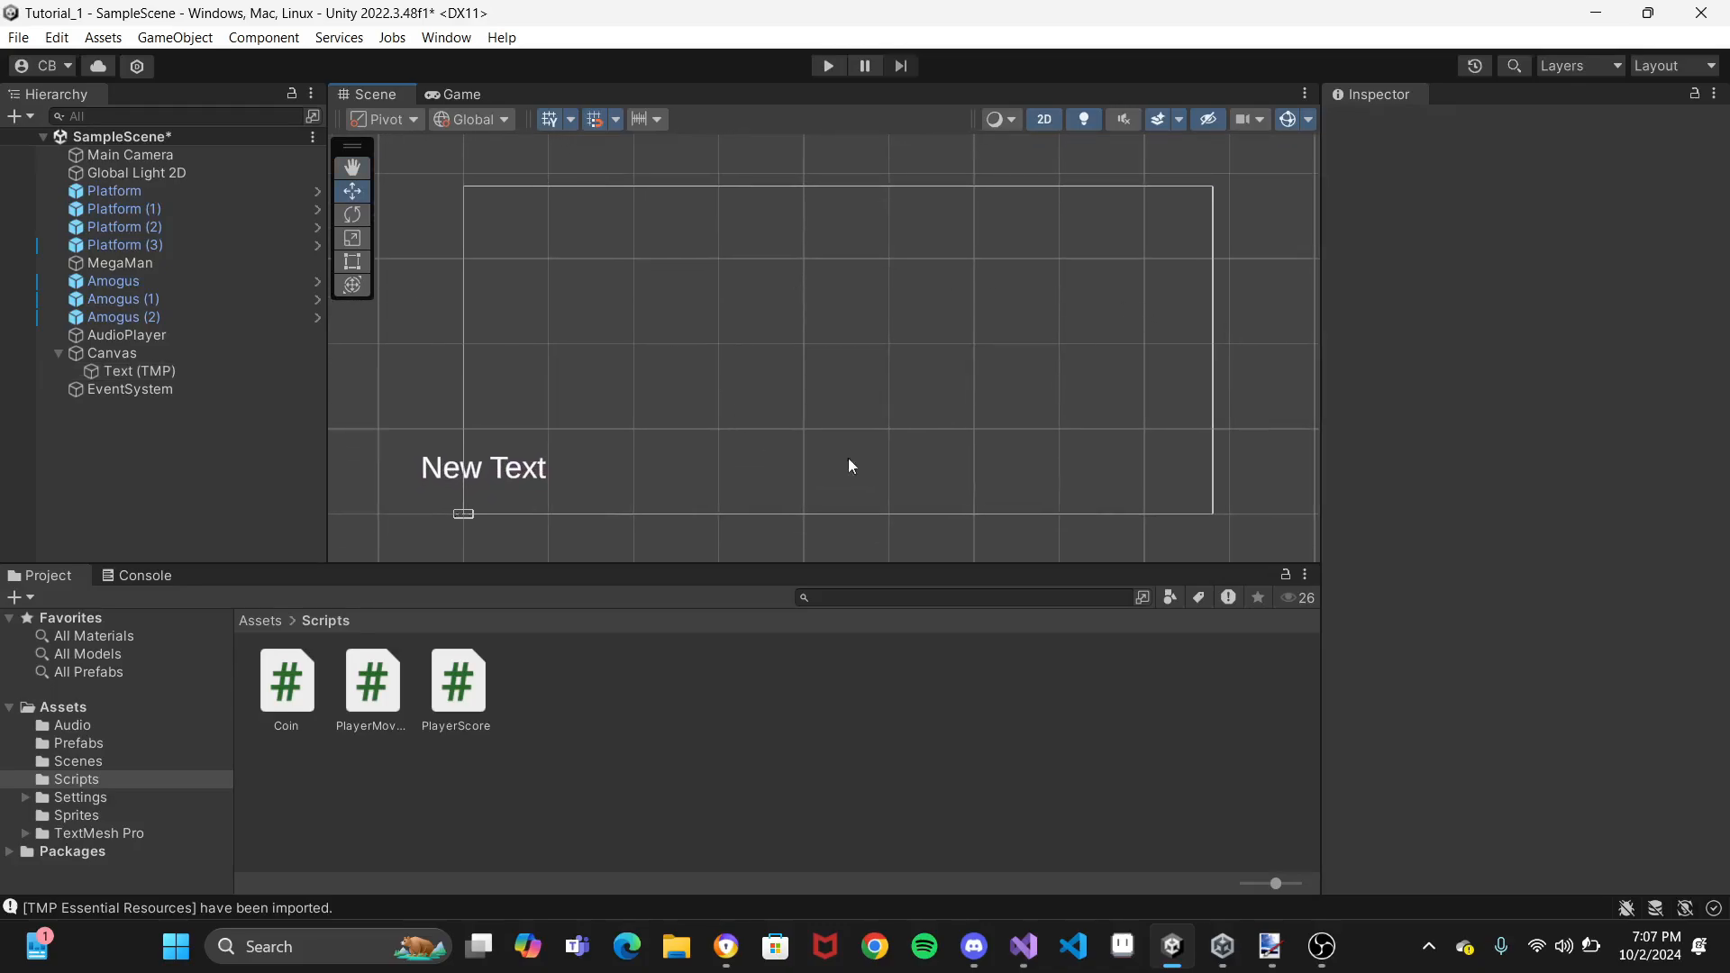
{"action": "left_click", "coordinate": [511, 472]}
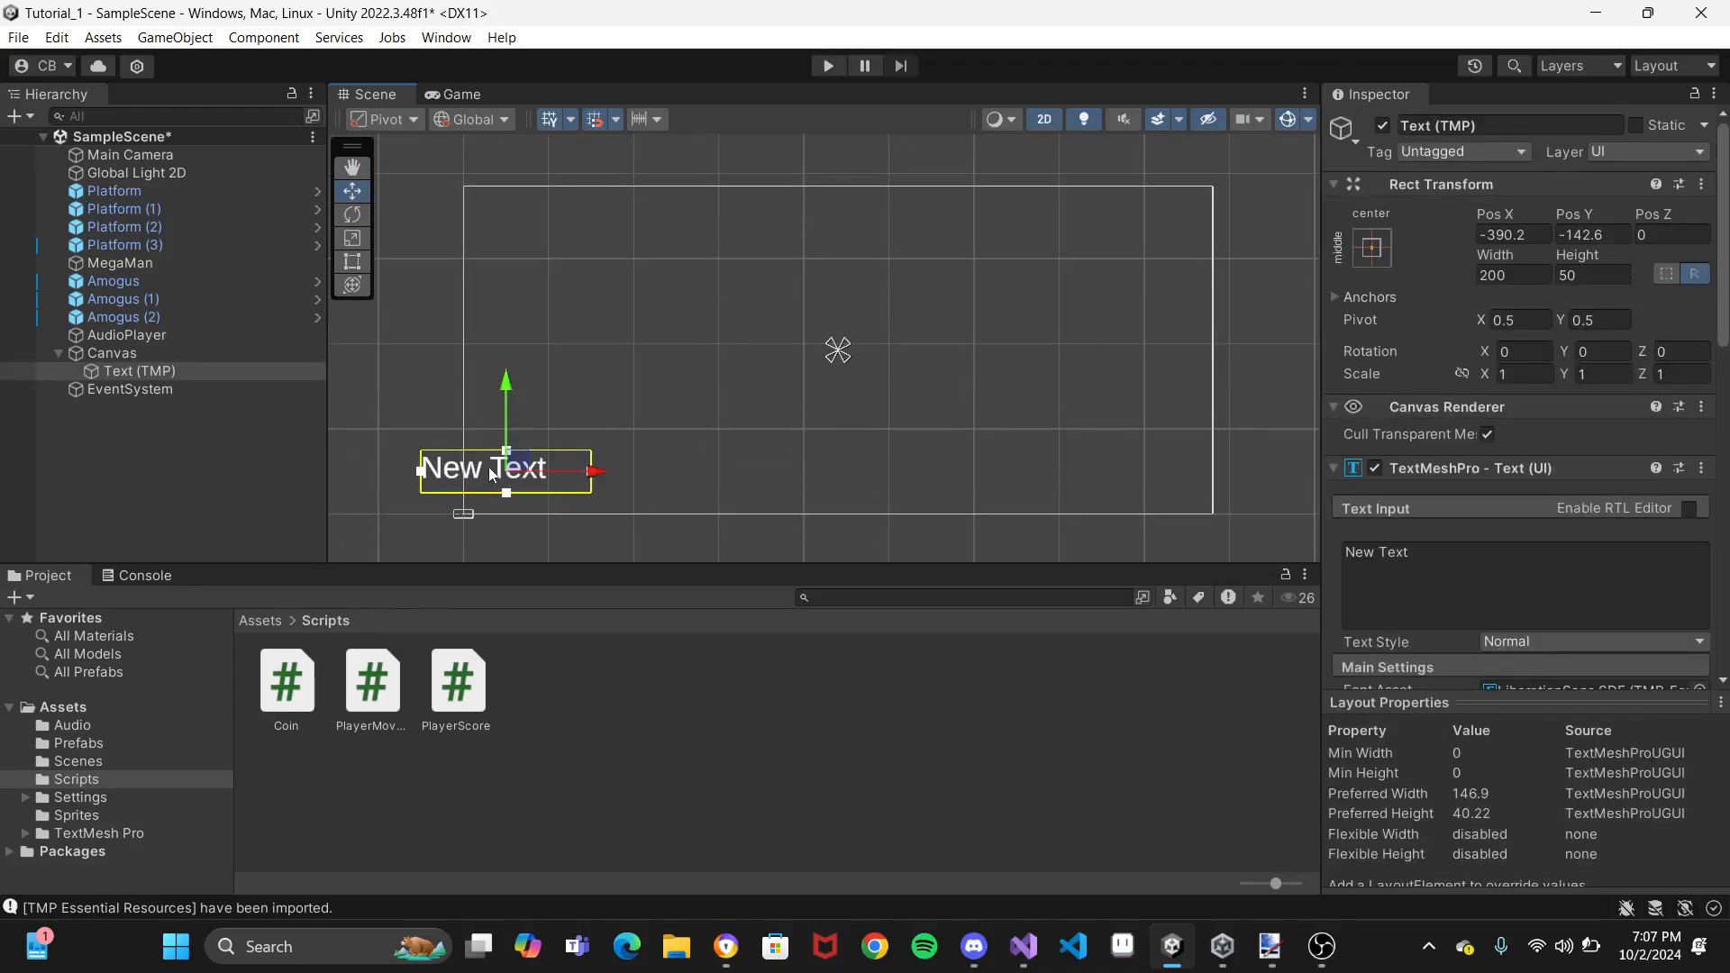
{"action": "left_click_drag", "start_coordinate": [470, 460], "coordinate": [489, 444]}
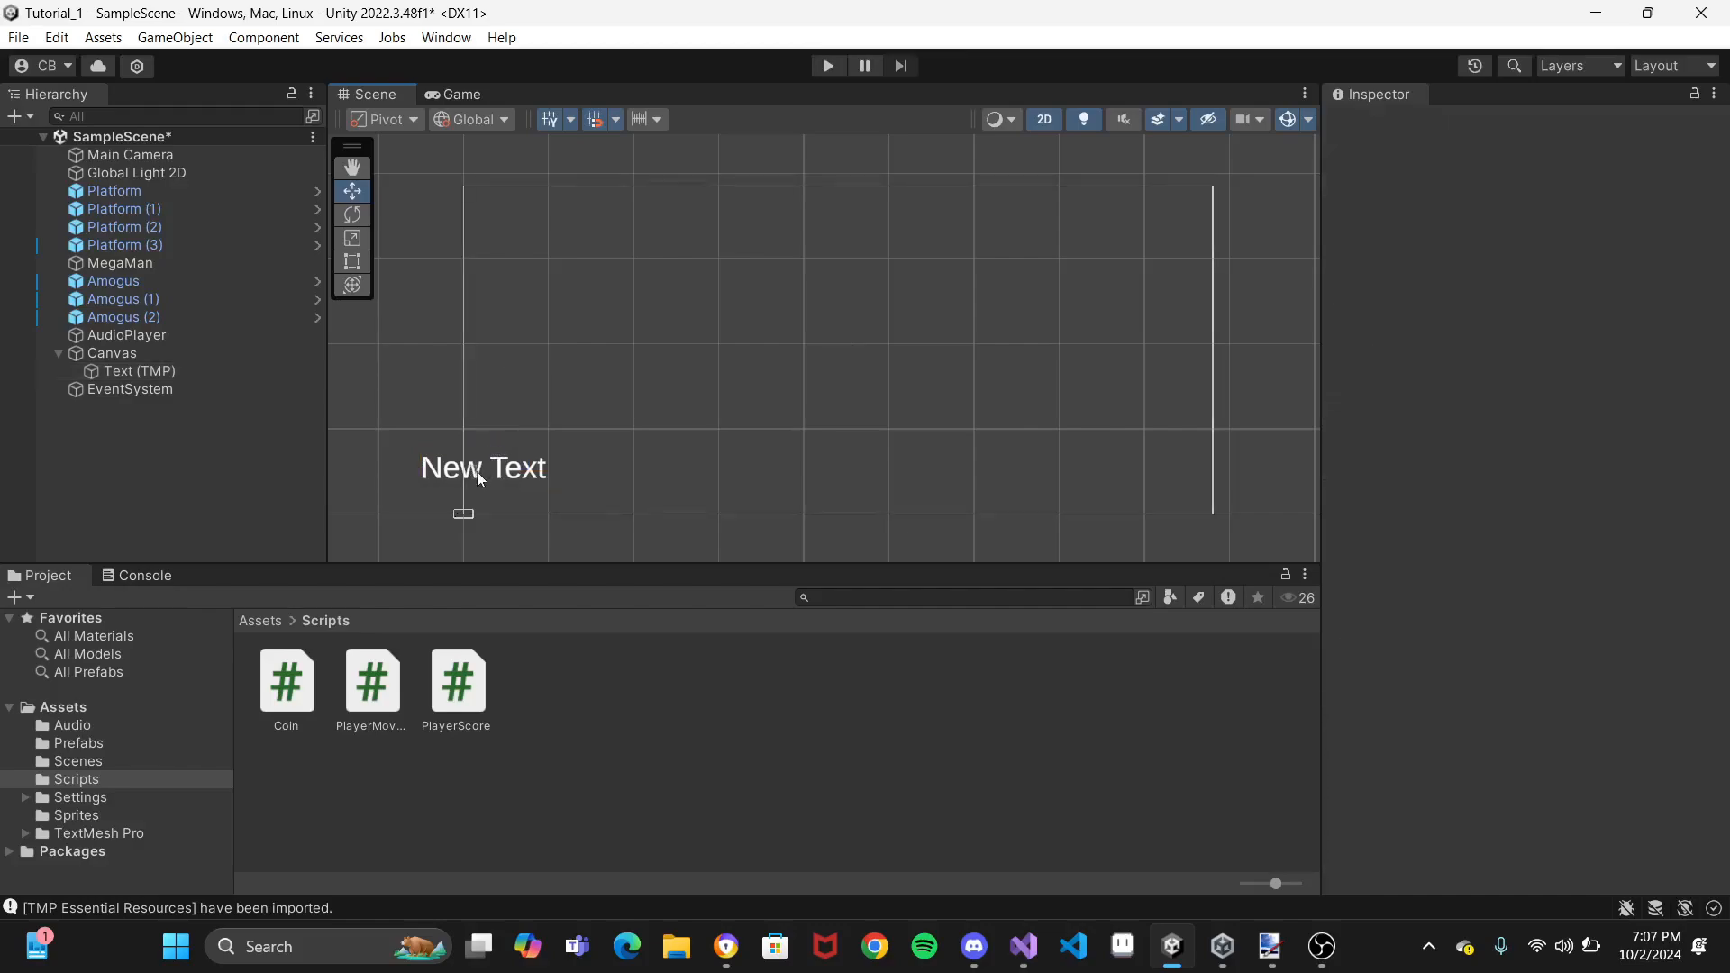
{"action": "left_click", "coordinate": [479, 472]}
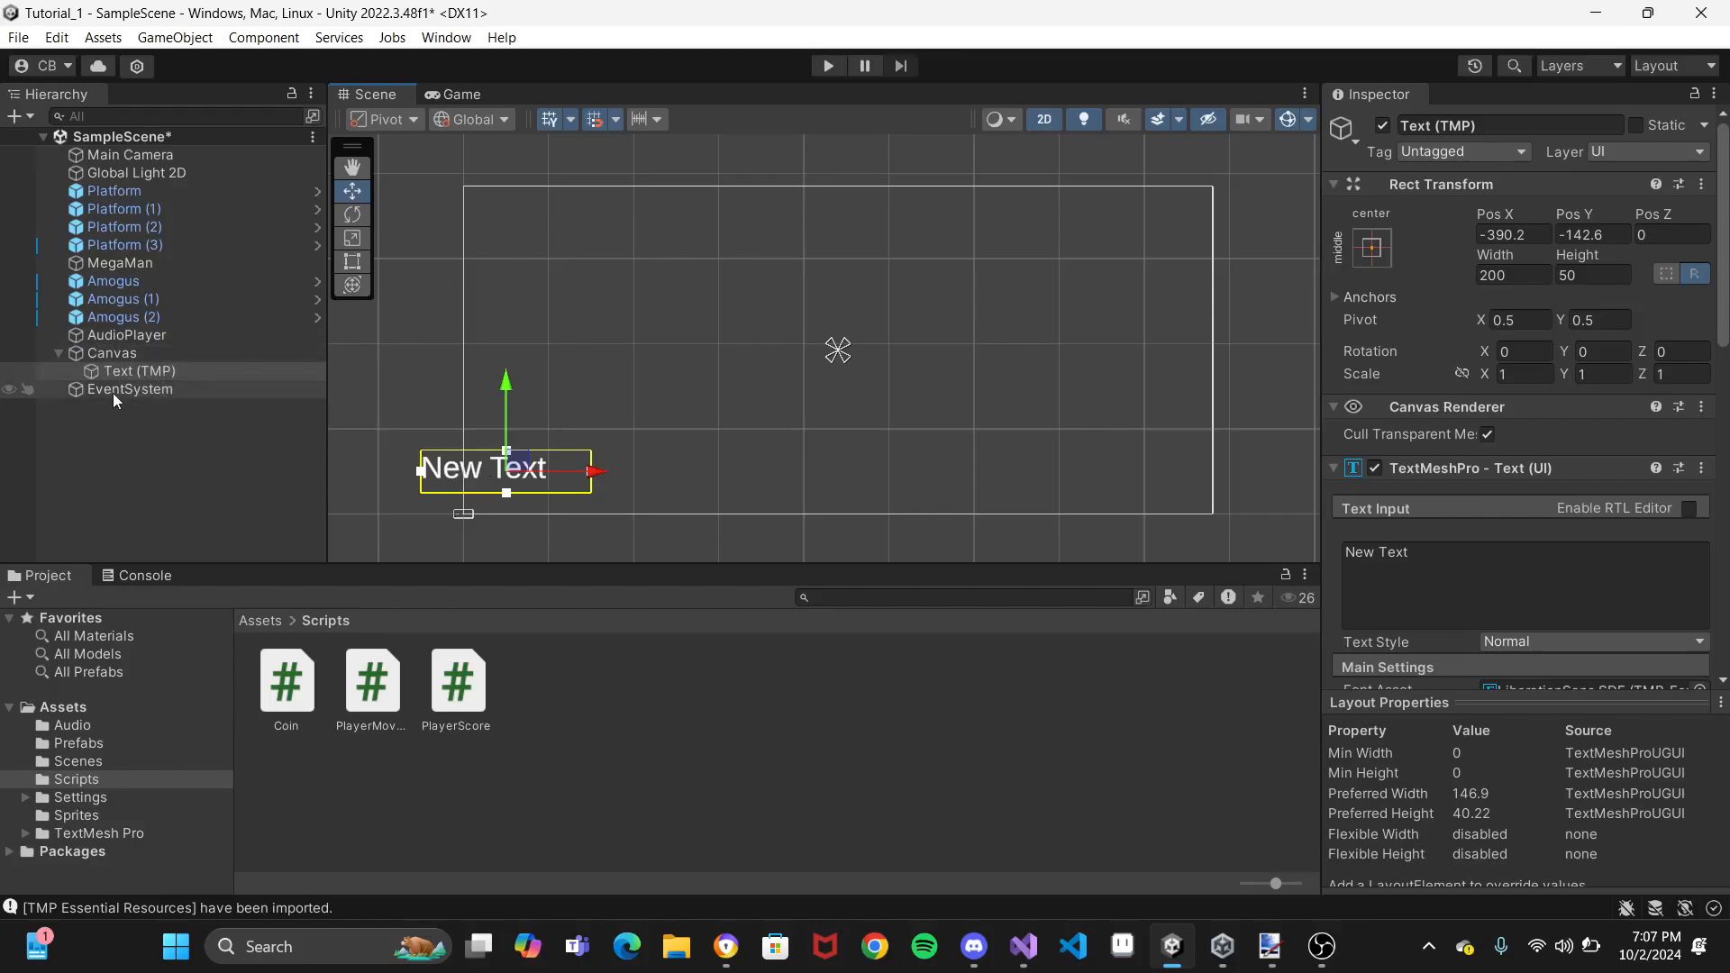
{"action": "left_click_drag", "start_coordinate": [507, 394], "coordinate": [543, 225]}
{"action": "left_click_drag", "start_coordinate": [597, 308], "coordinate": [656, 307]}
{"action": "left_click_drag", "start_coordinate": [576, 222], "coordinate": [595, 138]}
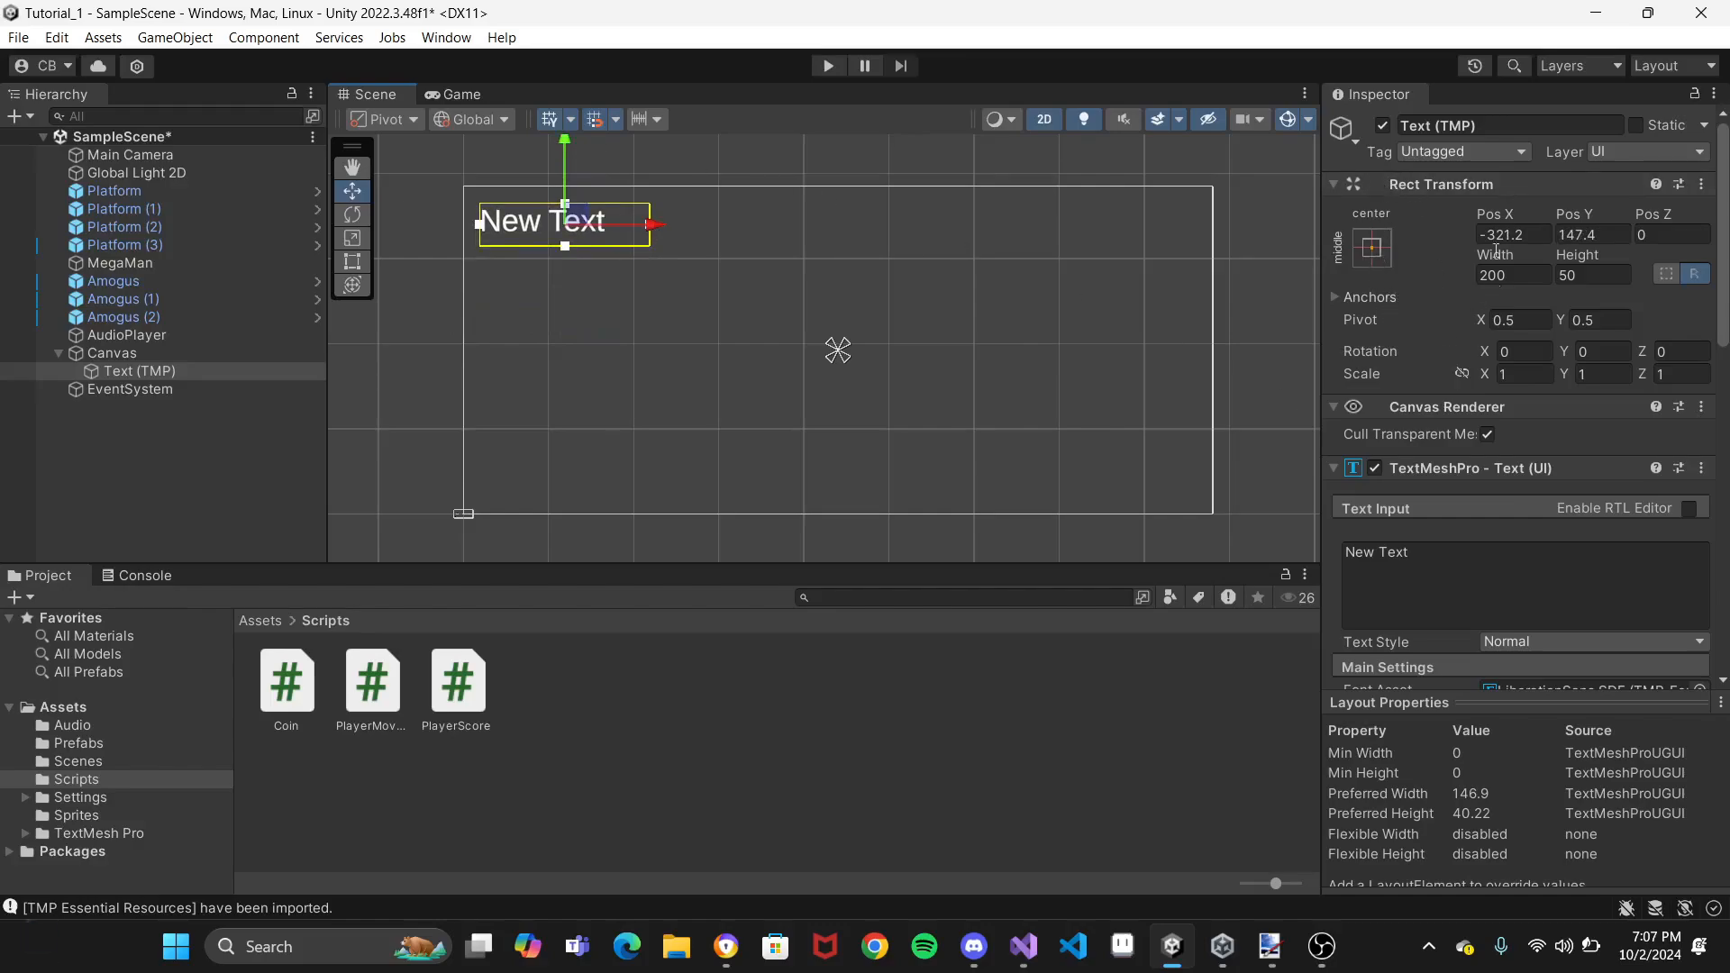
Replace the TextMeshPro object's text with "Score: "
{"action": "scroll", "coordinate": [1465, 231], "scroll_direction": "down", "scroll_amount": 5}
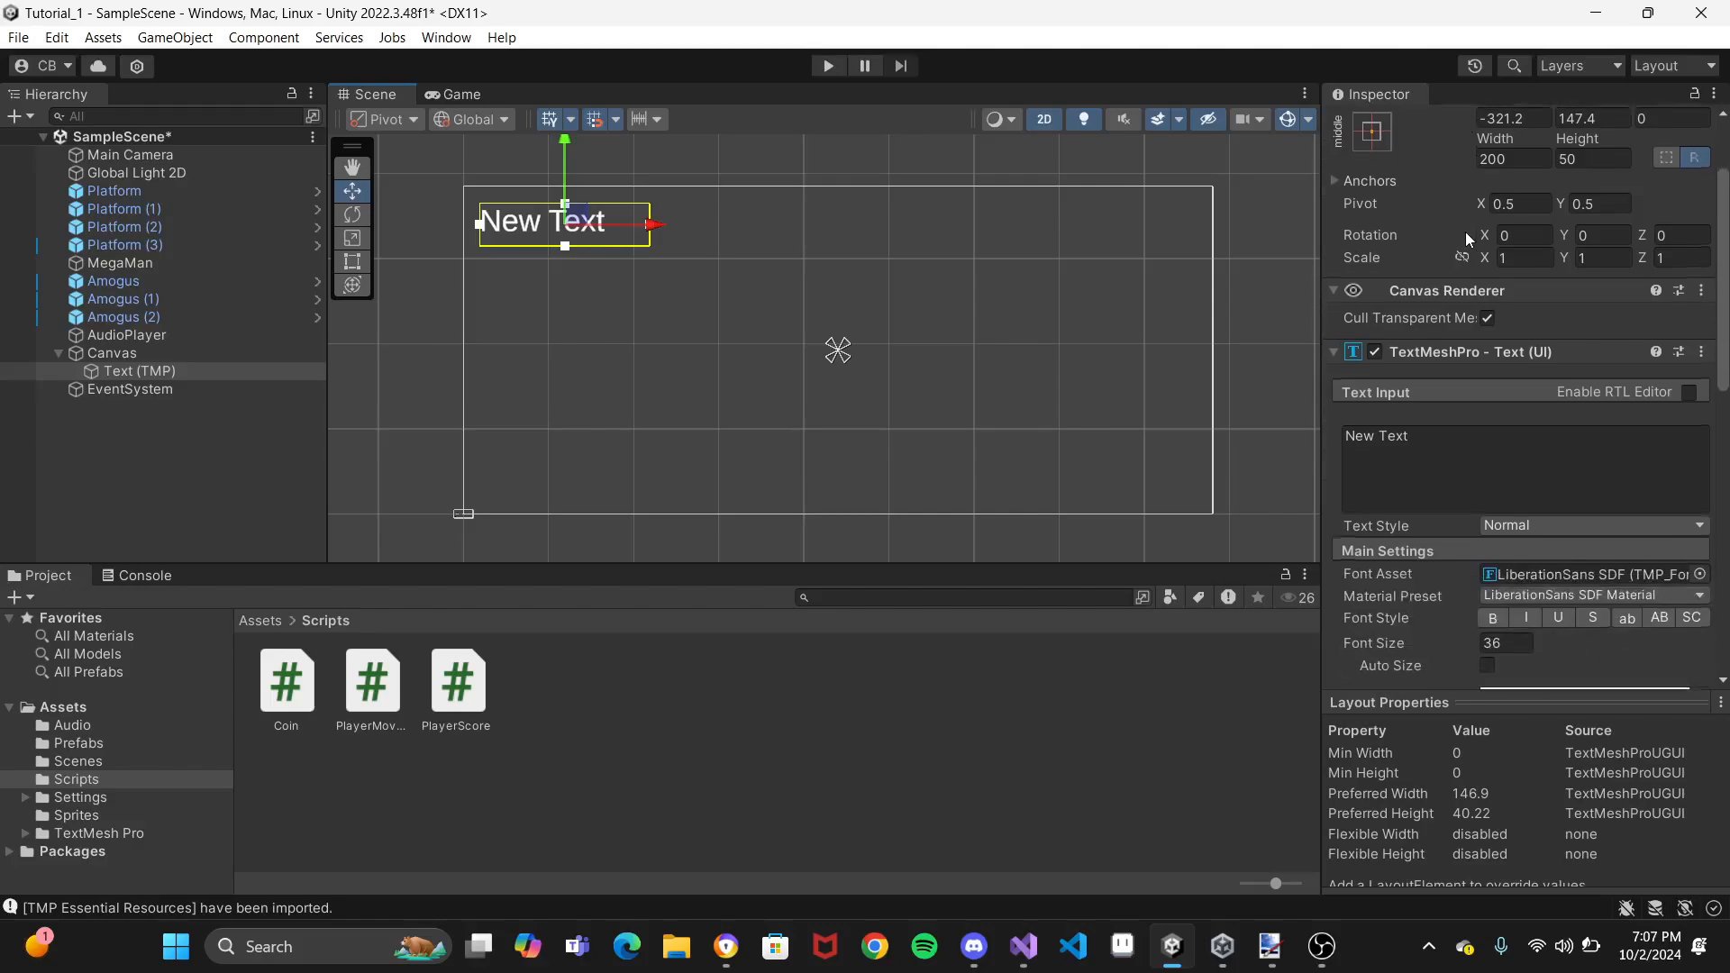
{"action": "scroll", "coordinate": [1466, 238], "scroll_direction": "down", "scroll_amount": 12}
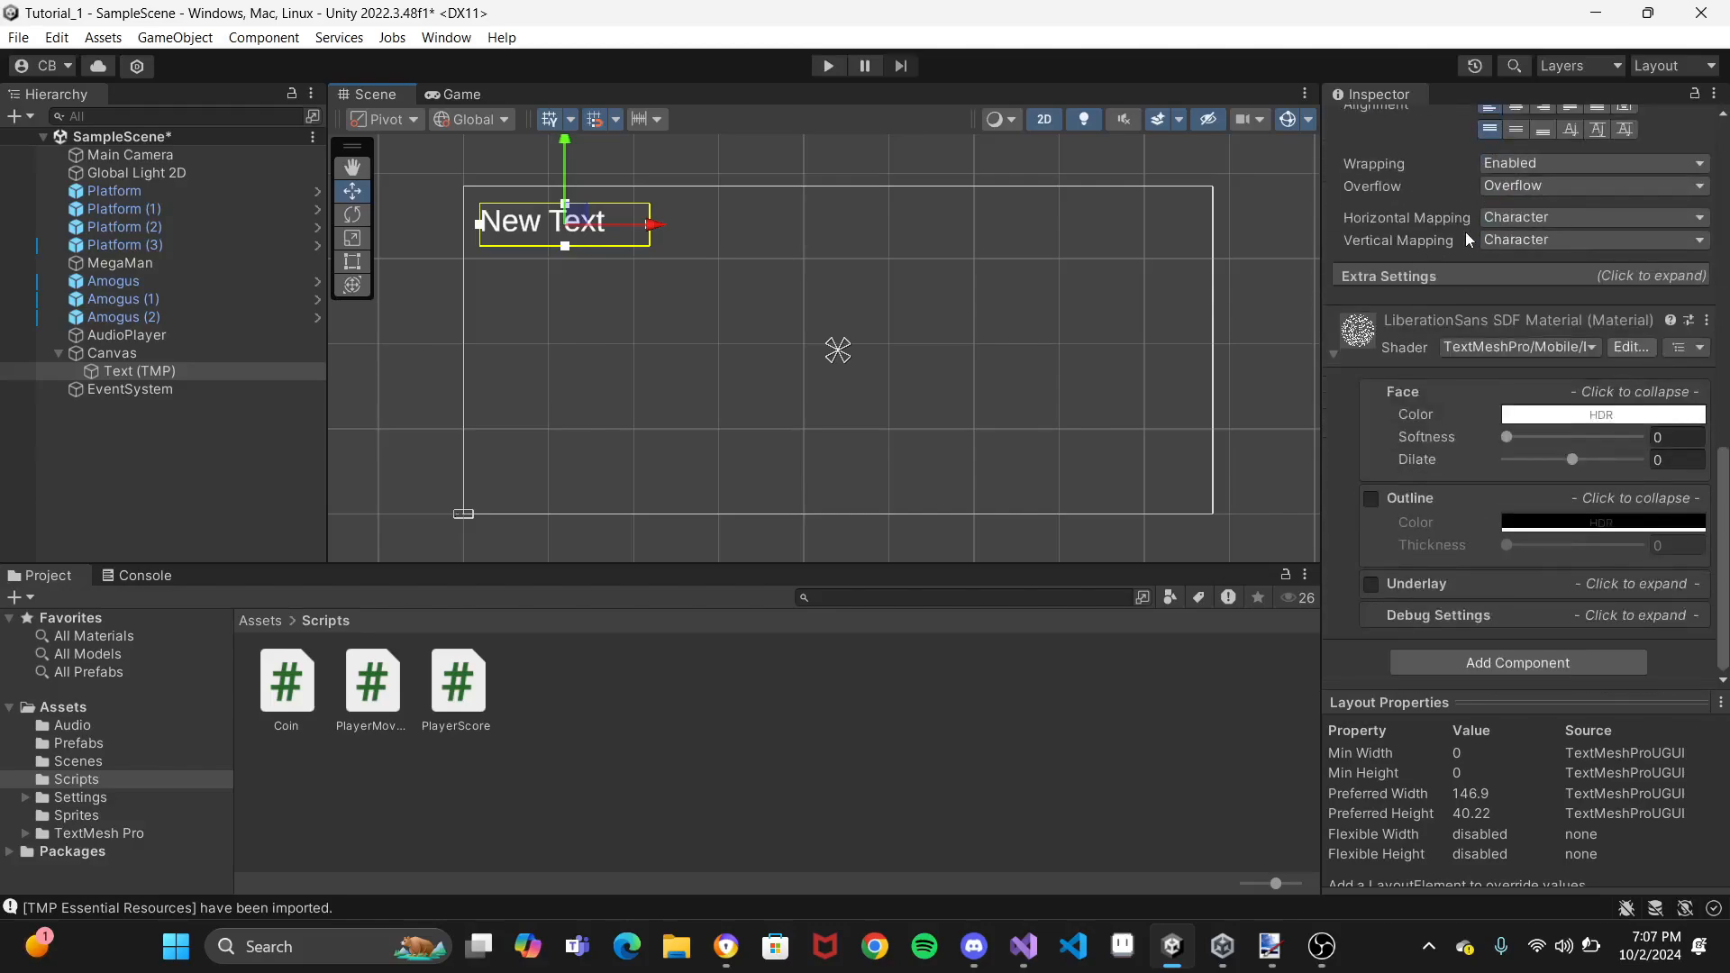
{"action": "scroll", "coordinate": [1467, 238], "scroll_direction": "up", "scroll_amount": 15}
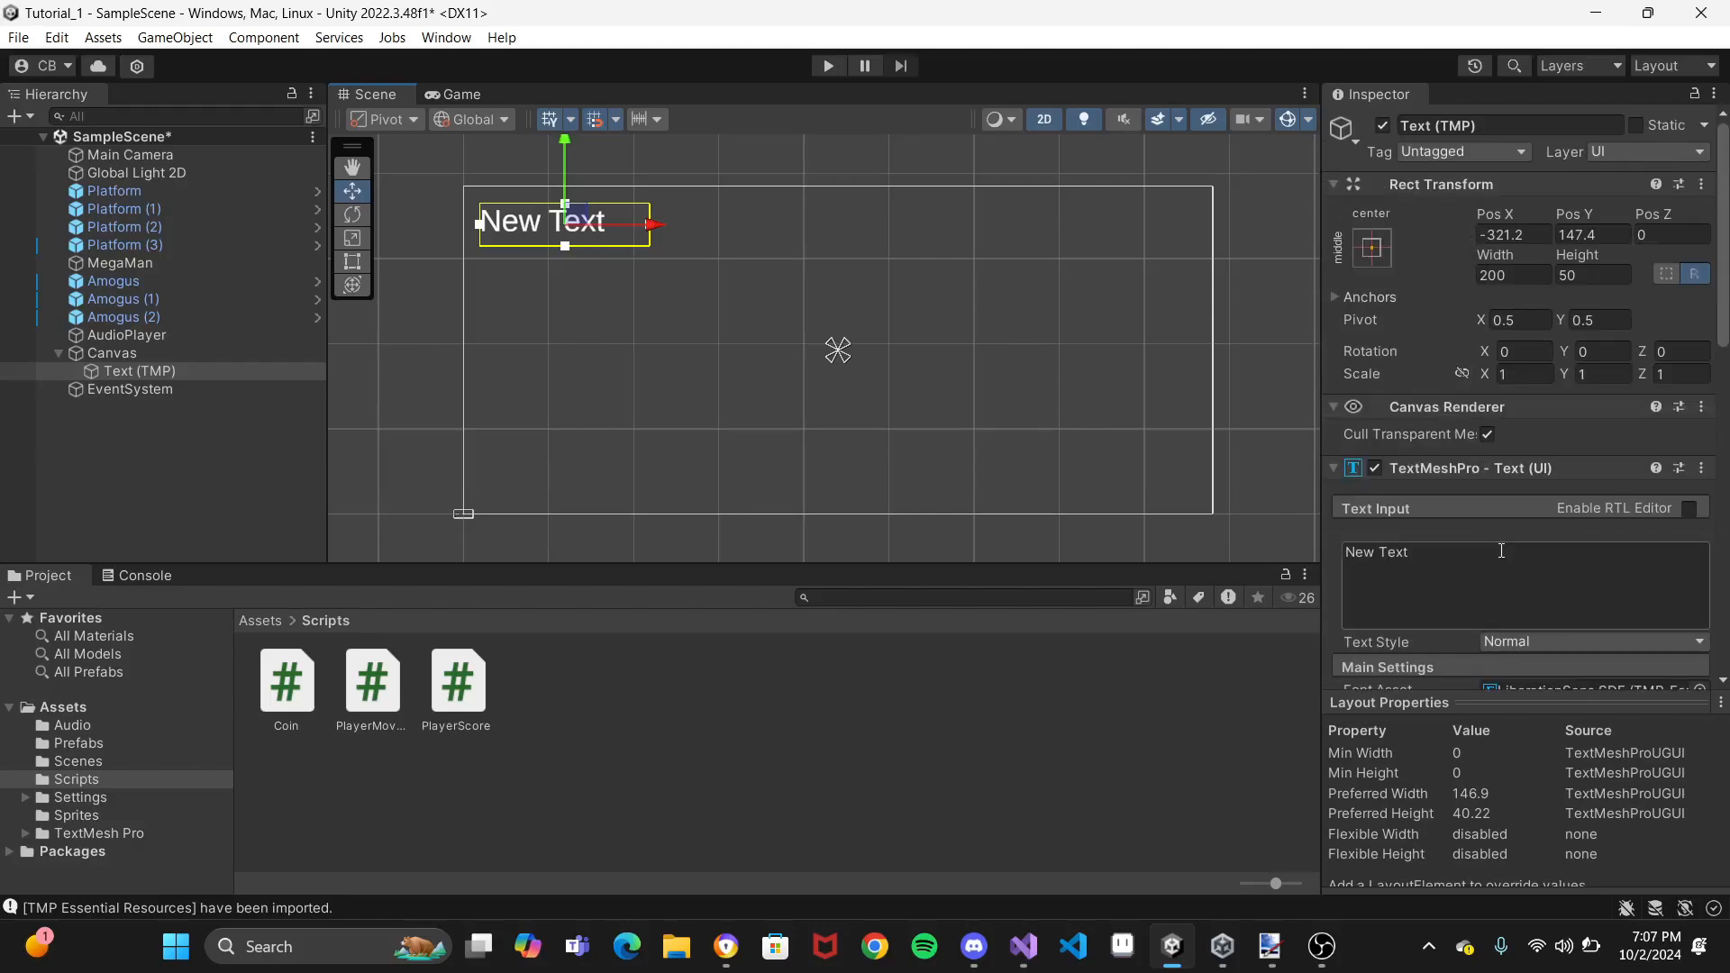
{"action": "scroll", "coordinate": [1466, 405], "scroll_direction": "down", "scroll_amount": 3}
{"action": "left_click", "coordinate": [1446, 424]}
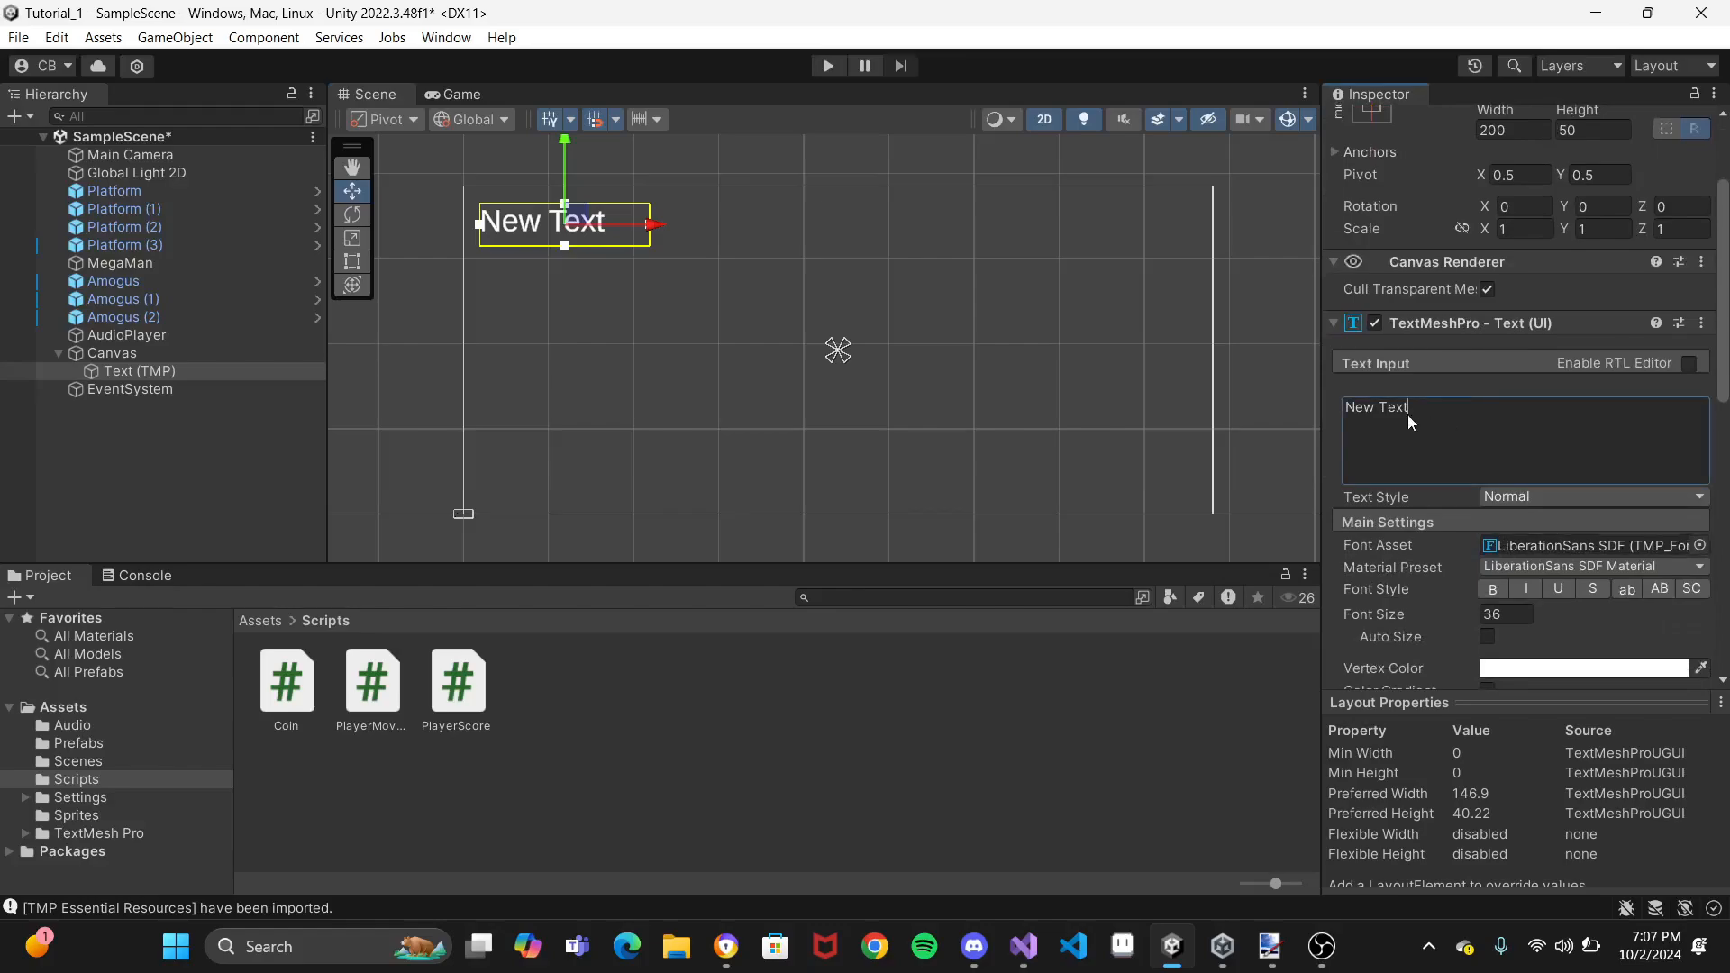
{"action": "left_click_drag", "start_coordinate": [1351, 408], "coordinate": [1346, 407]}
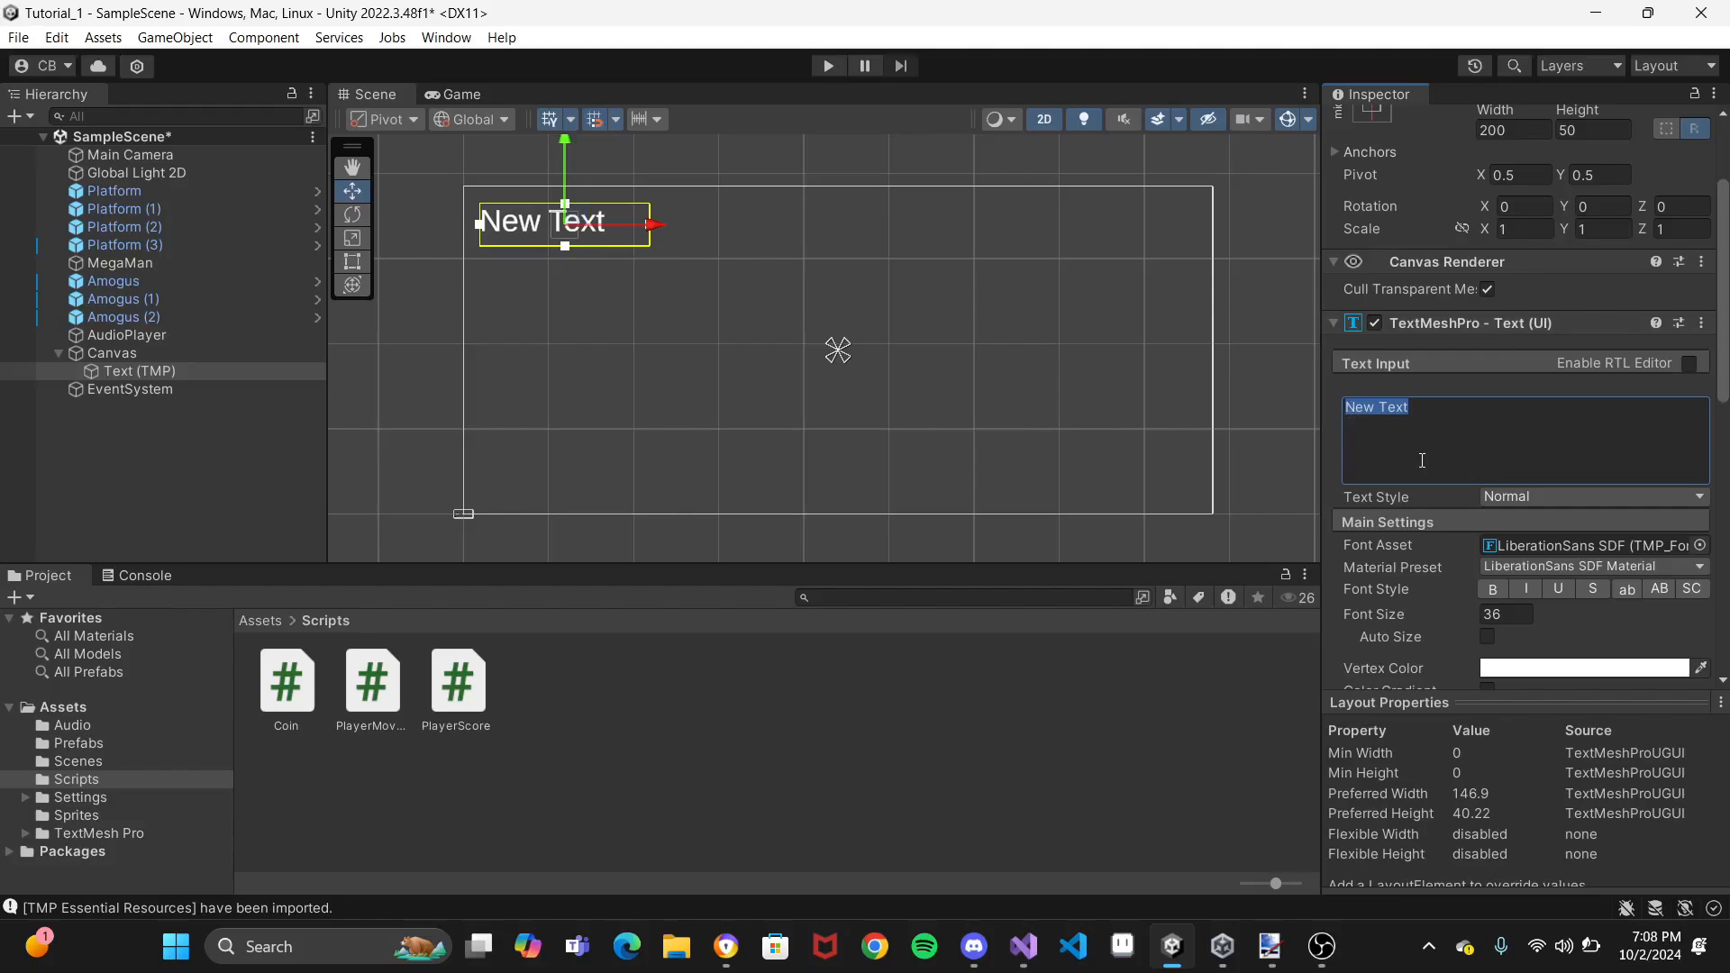
{"action": "type", "text": "Score:"}
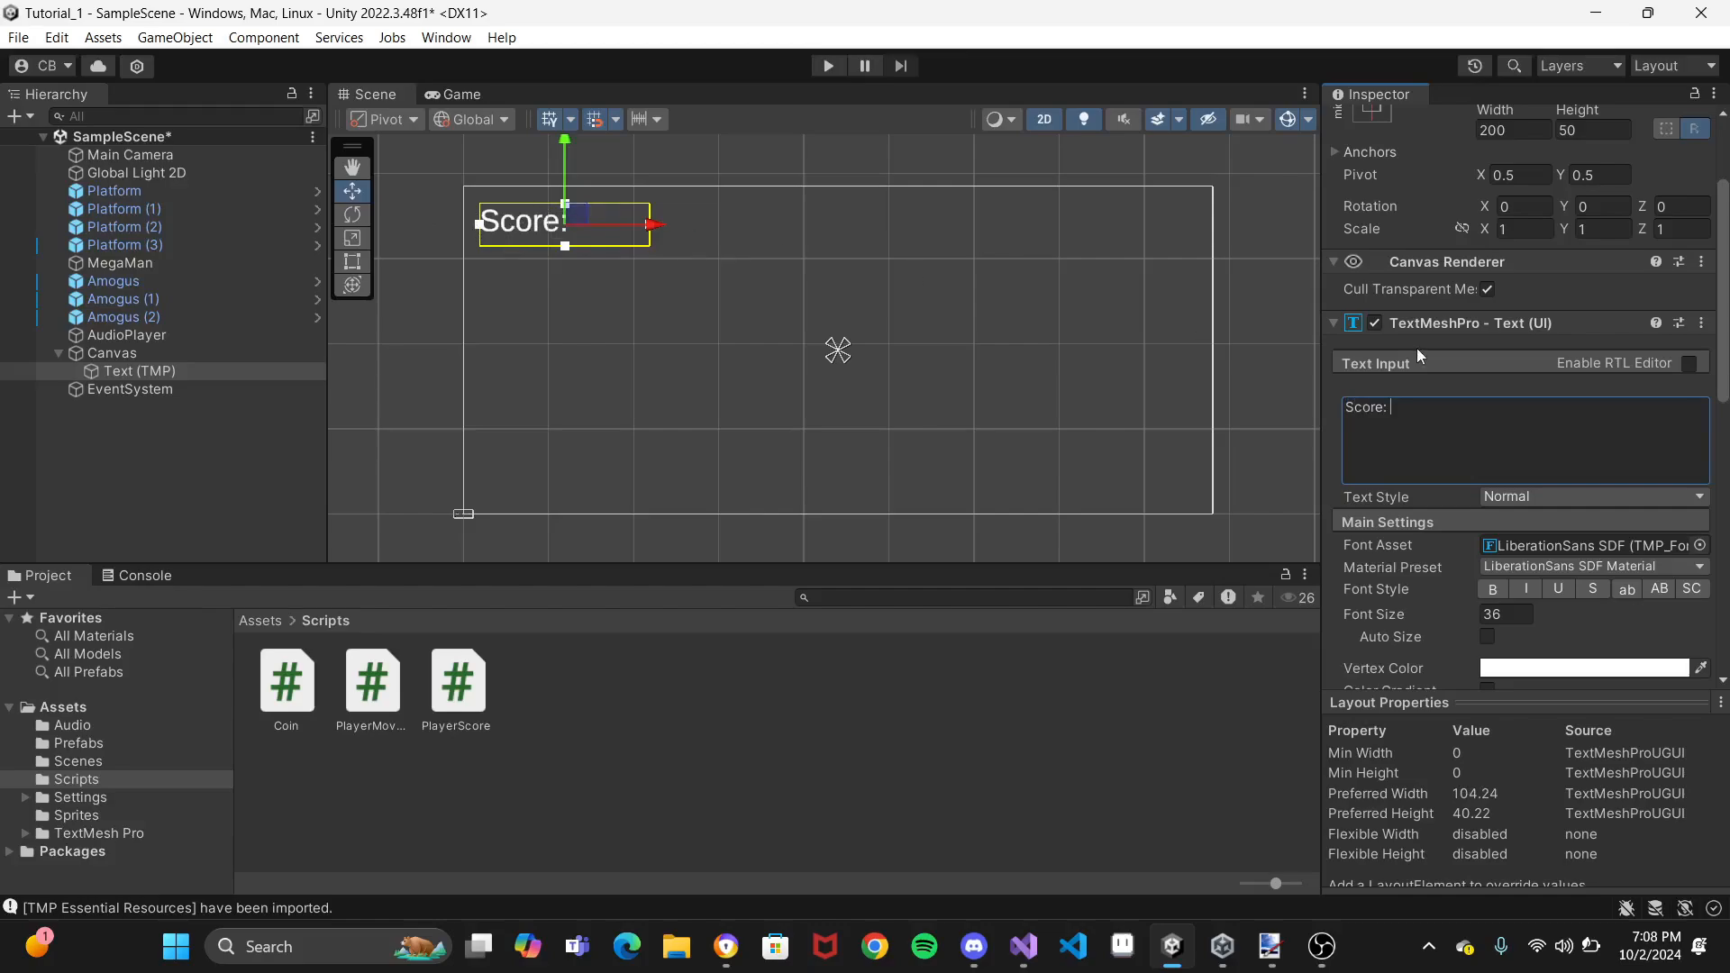
Anchor the score text to the top-left corner of the canvas using the anchor presets
{"action": "scroll", "coordinate": [1416, 349], "scroll_direction": "up", "scroll_amount": 3}
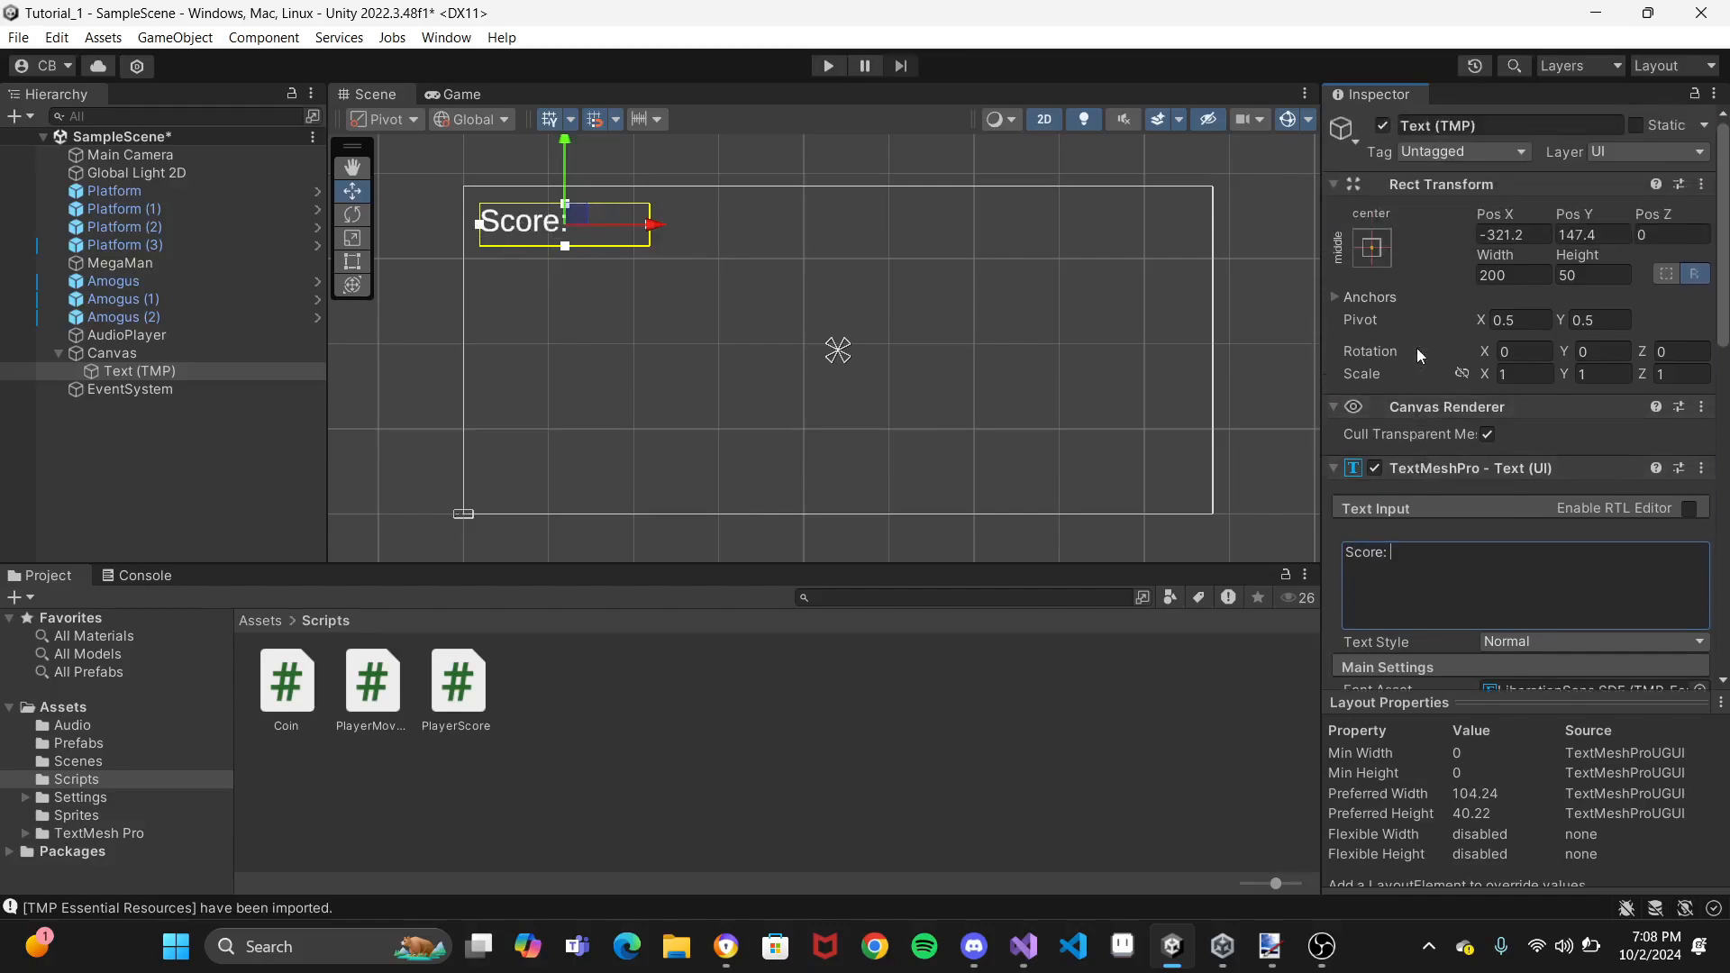
{"action": "left_click", "coordinate": [1371, 248]}
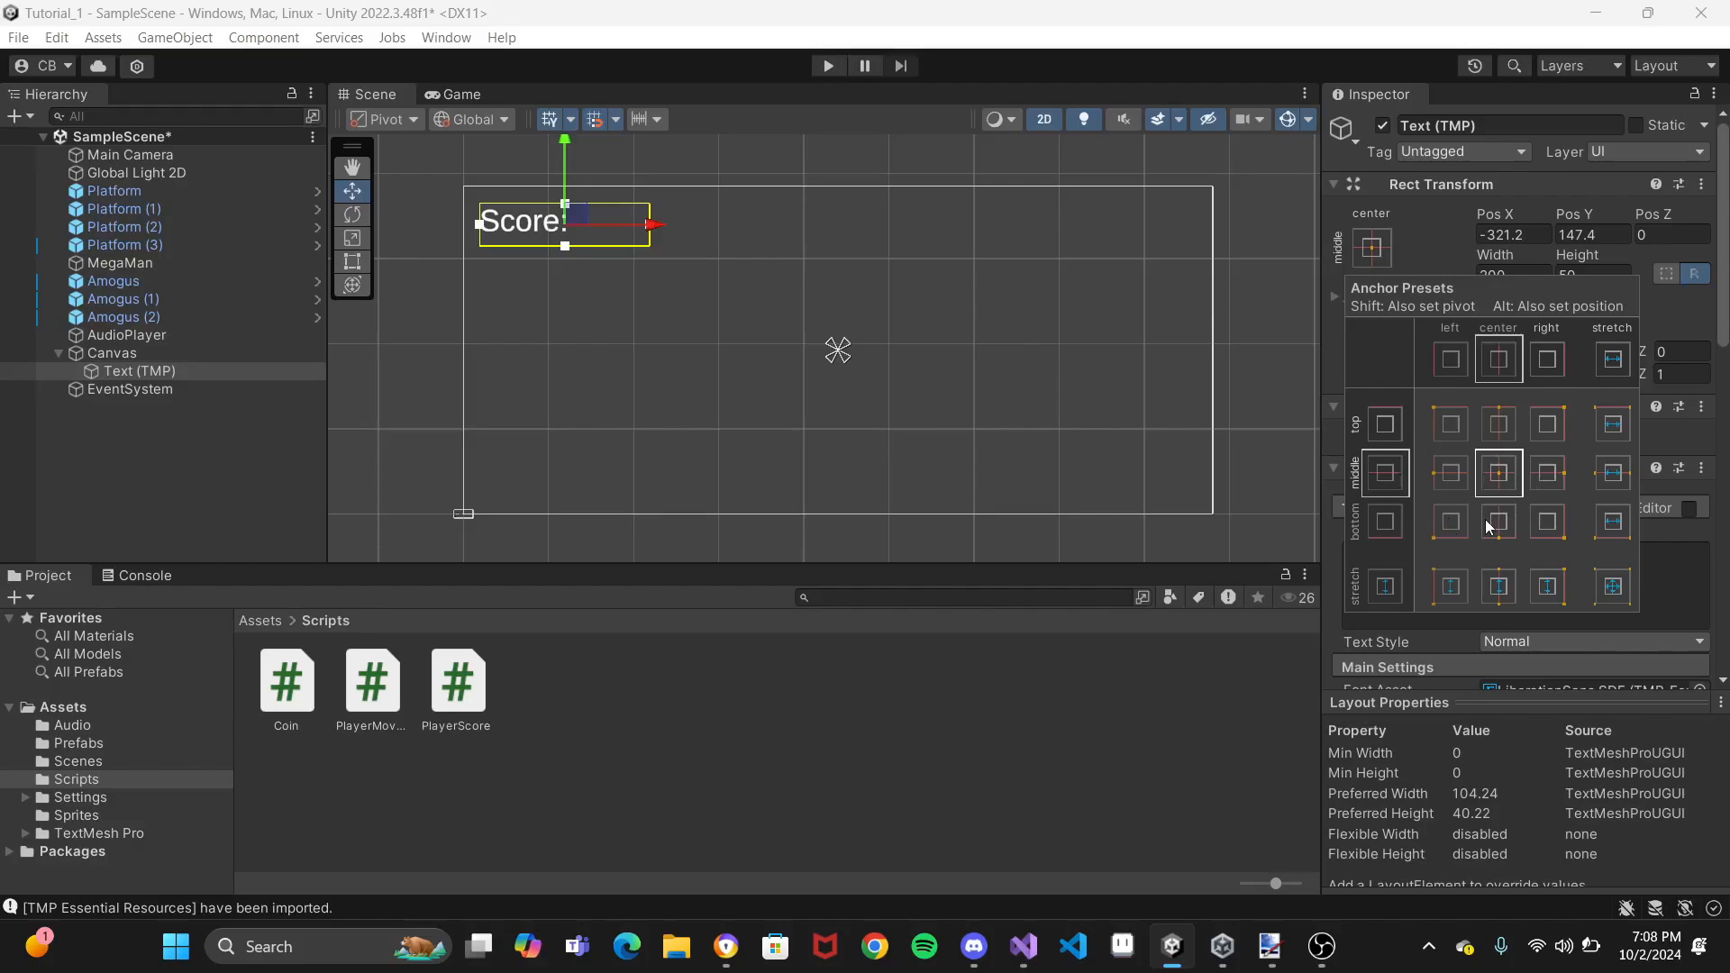
{"action": "left_click", "coordinate": [1454, 430]}
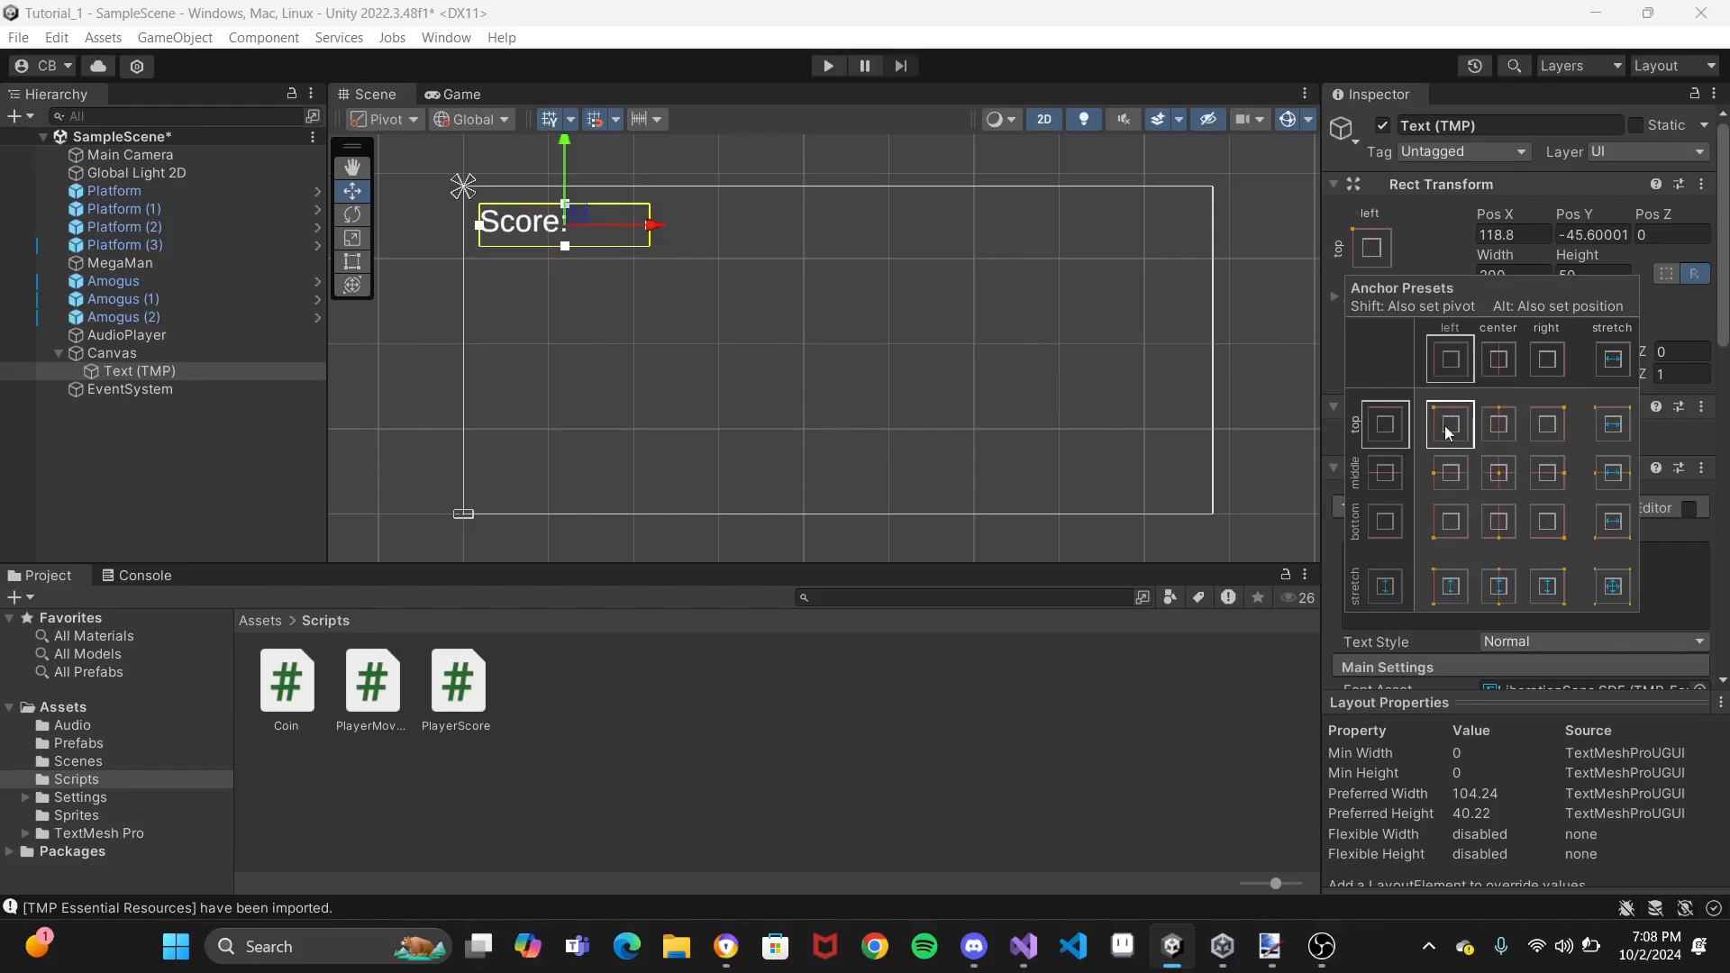
{"action": "left_click", "coordinate": [1441, 238]}
Set the score text's position to X 0 and Y 0
{"action": "left_click", "coordinate": [1534, 235]}
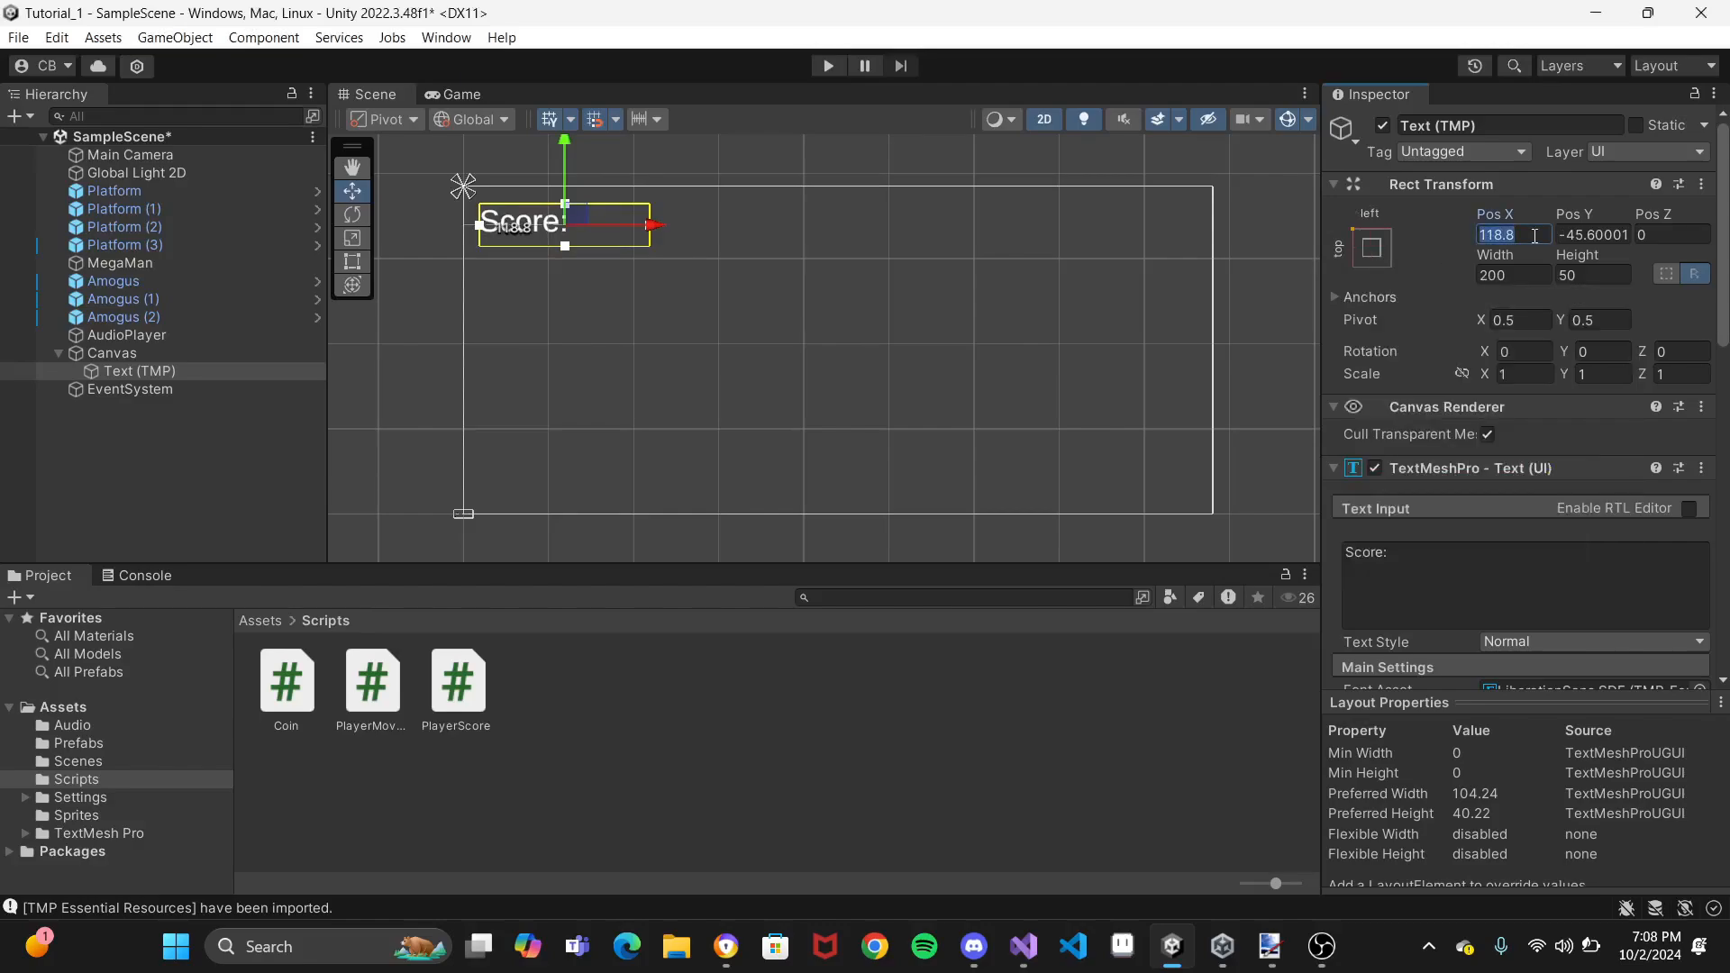
{"action": "type", "text": "0"}
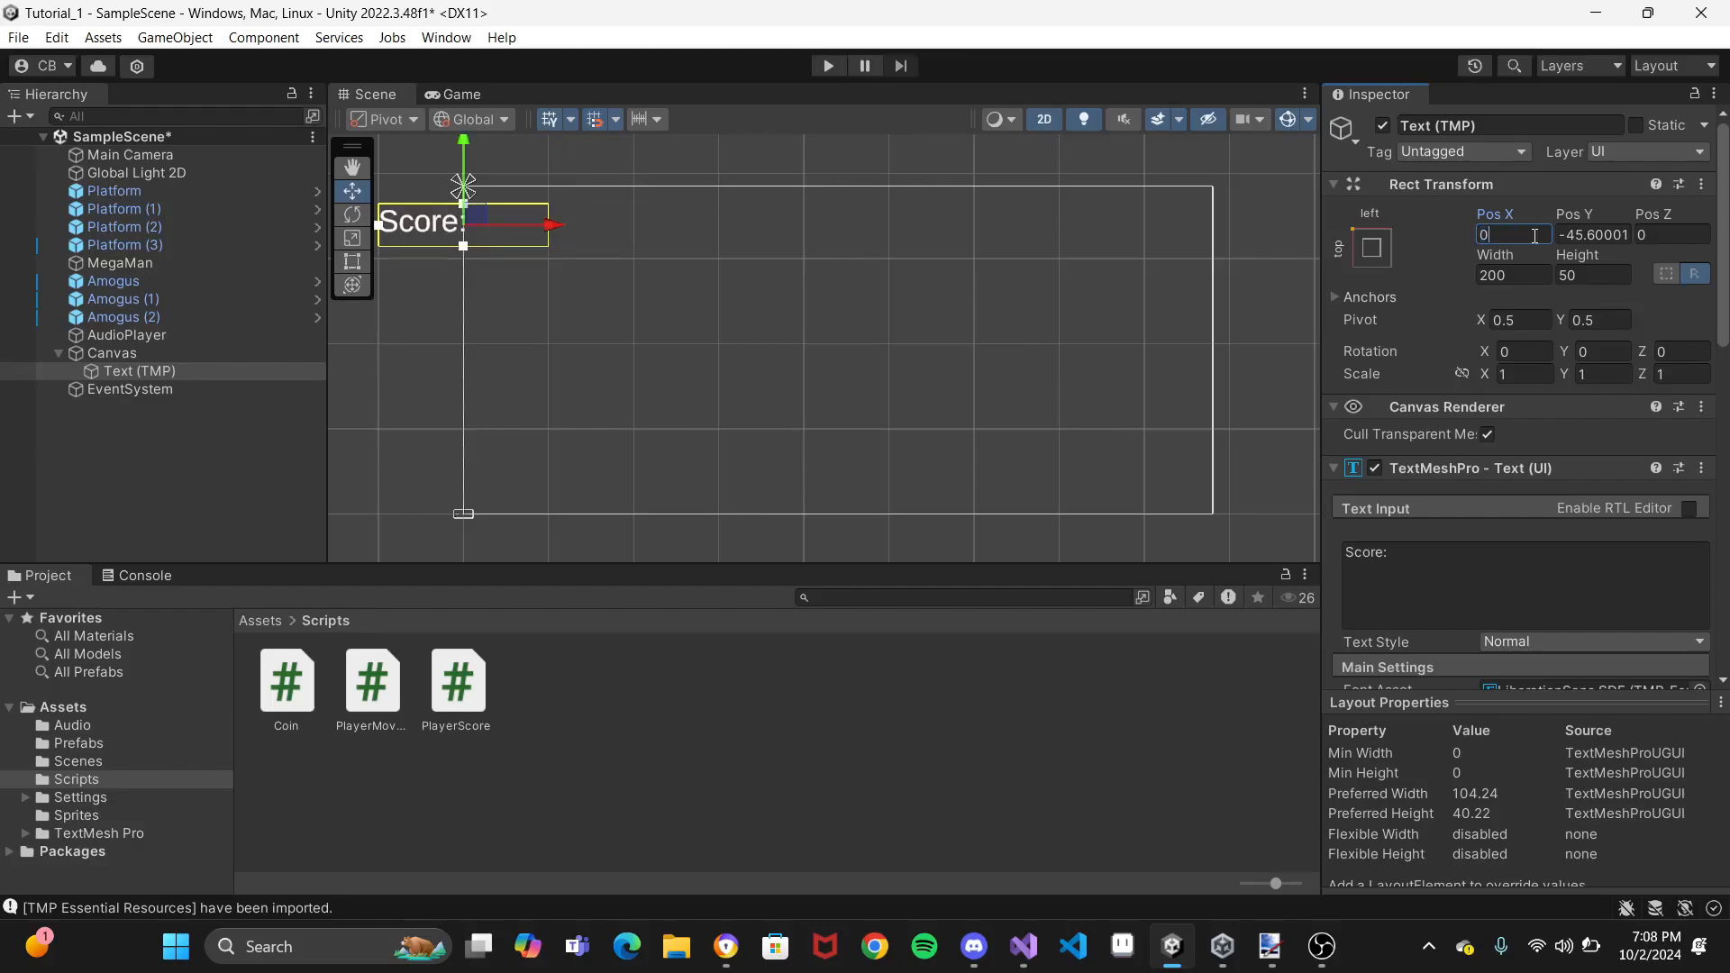
{"action": "left_click", "coordinate": [1596, 235]}
{"action": "type", "text": "0"}
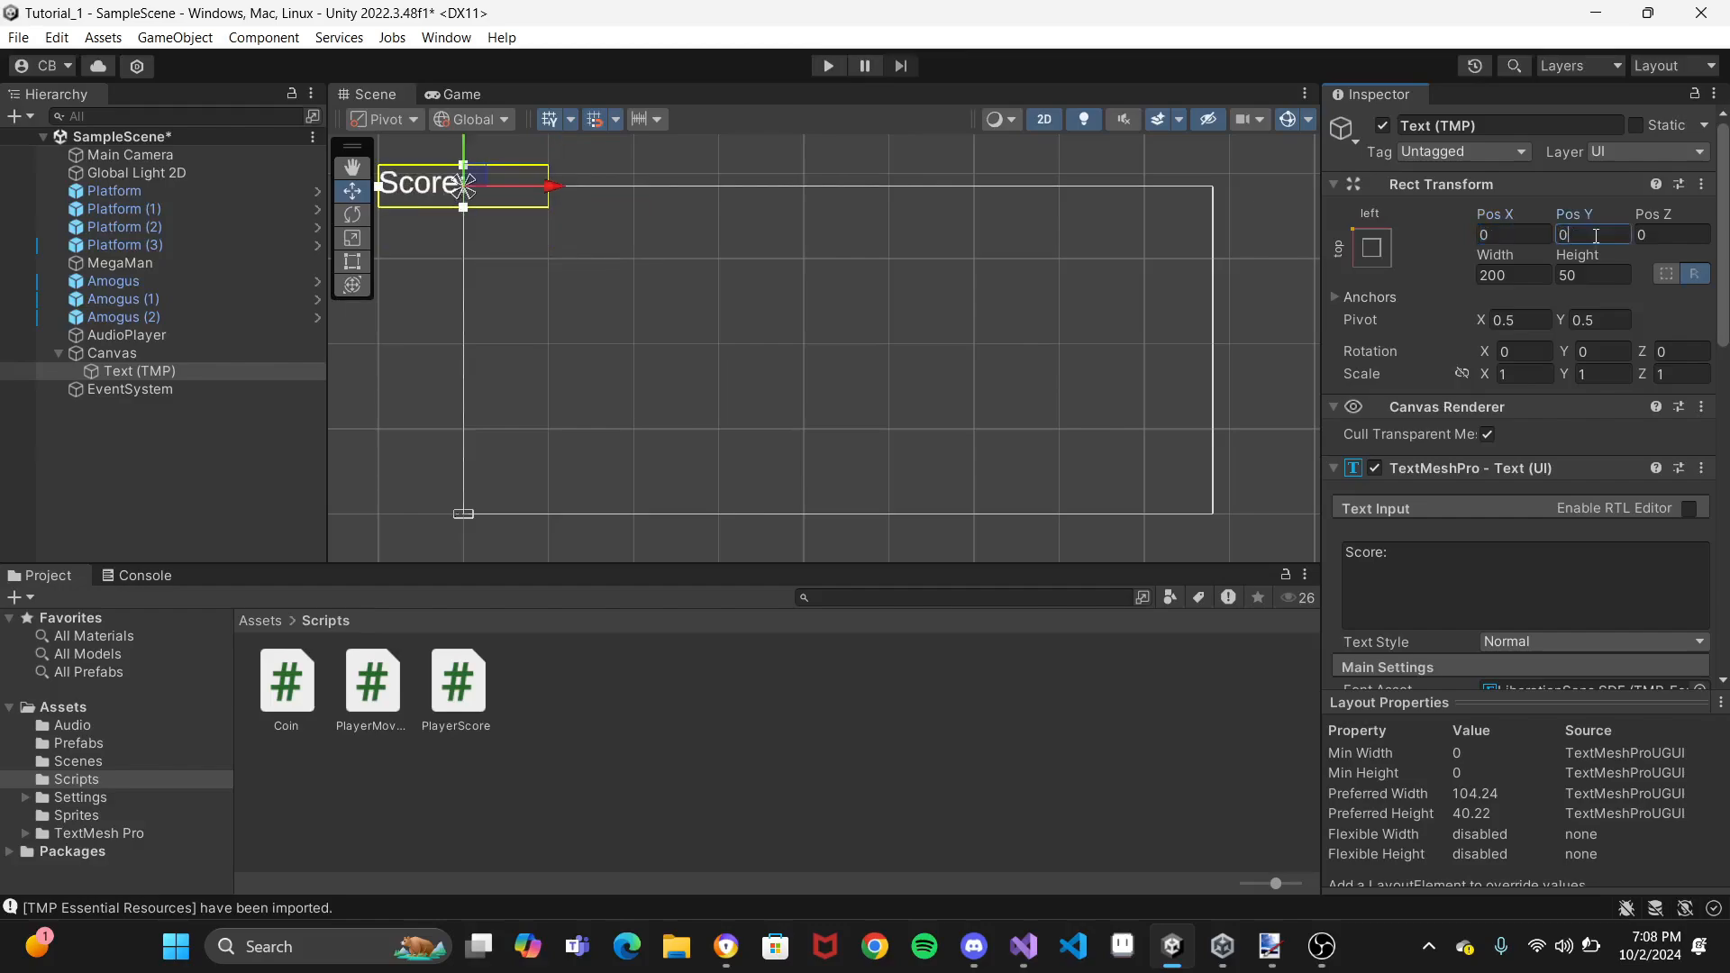
Set the score text's Pos X to 100 and Pos Y to -25
{"action": "left_click", "coordinate": [1534, 236]}
{"action": "key", "text": "BackSpace"}
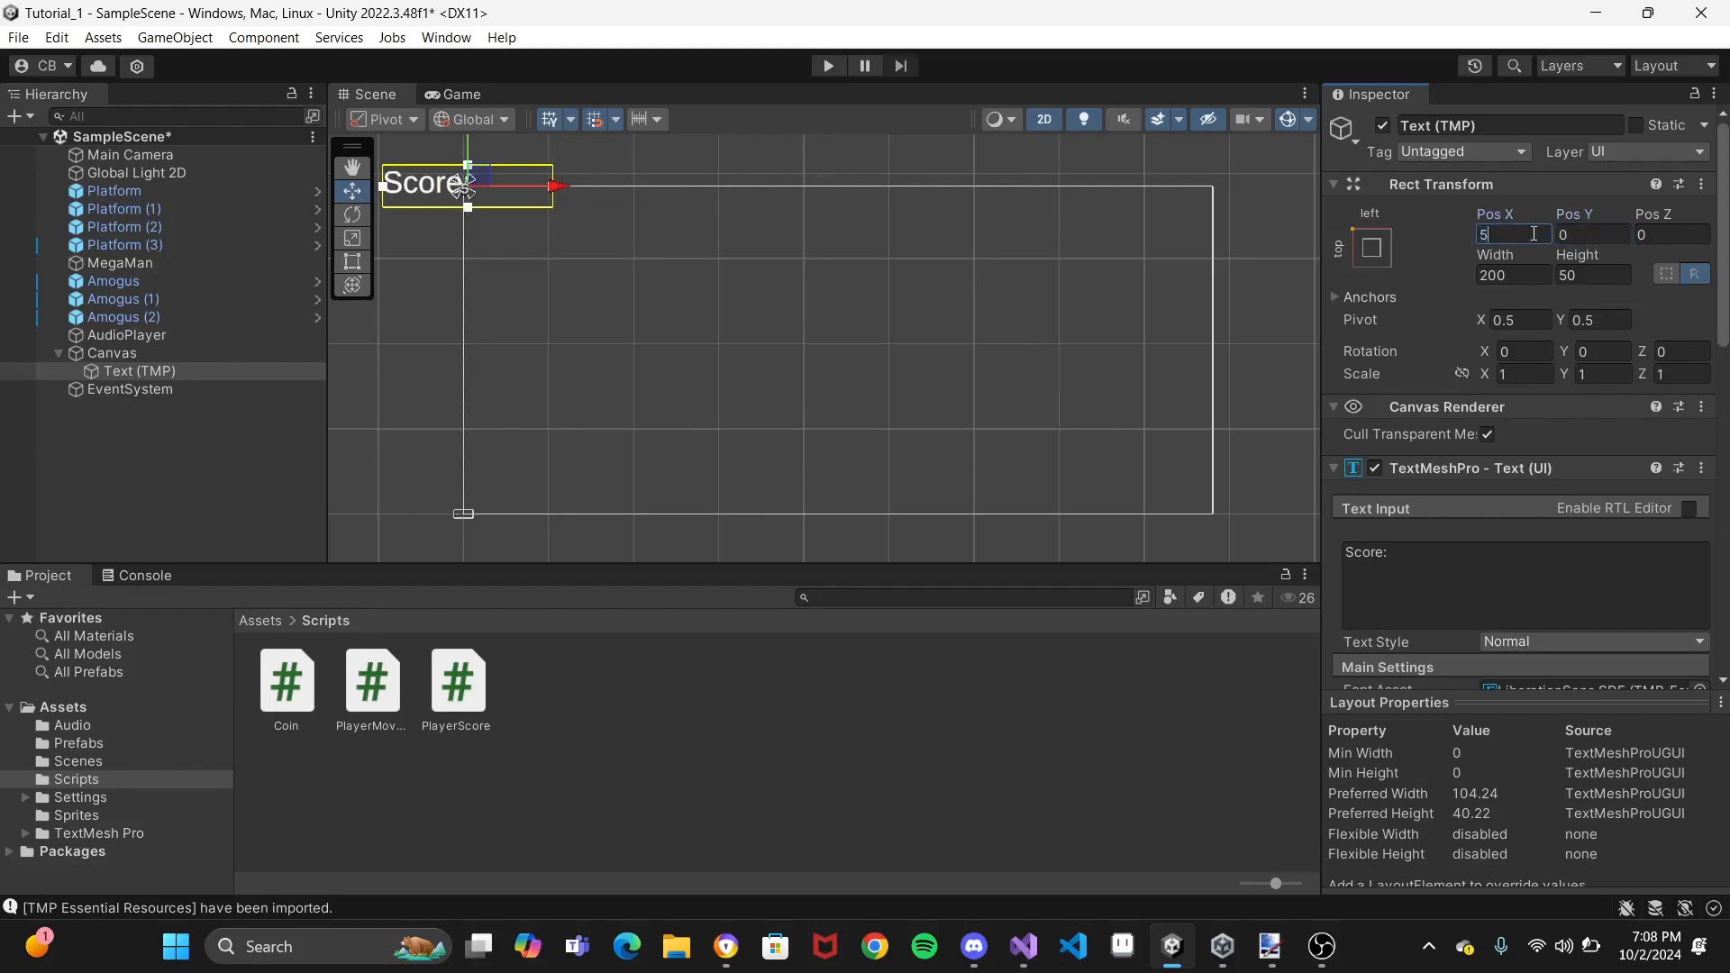
{"action": "type", "text": "100"}
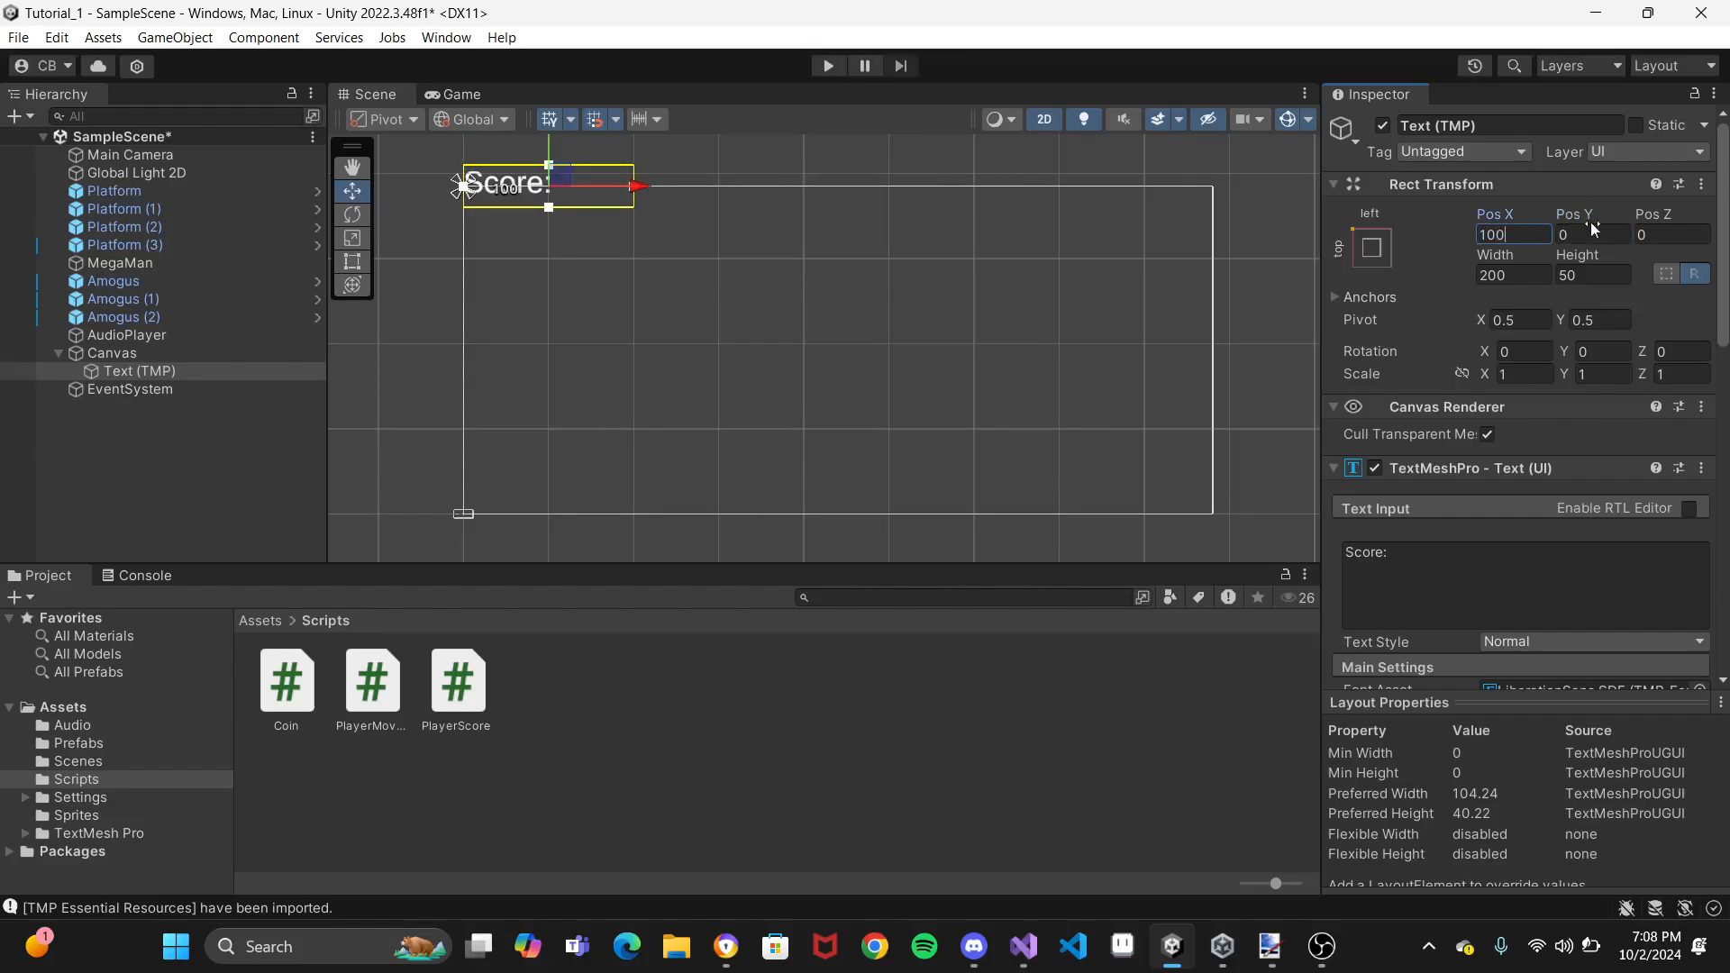
{"action": "key", "text": "Return"}
{"action": "left_click", "coordinate": [1583, 227]}
{"action": "type", "text": "-25"}
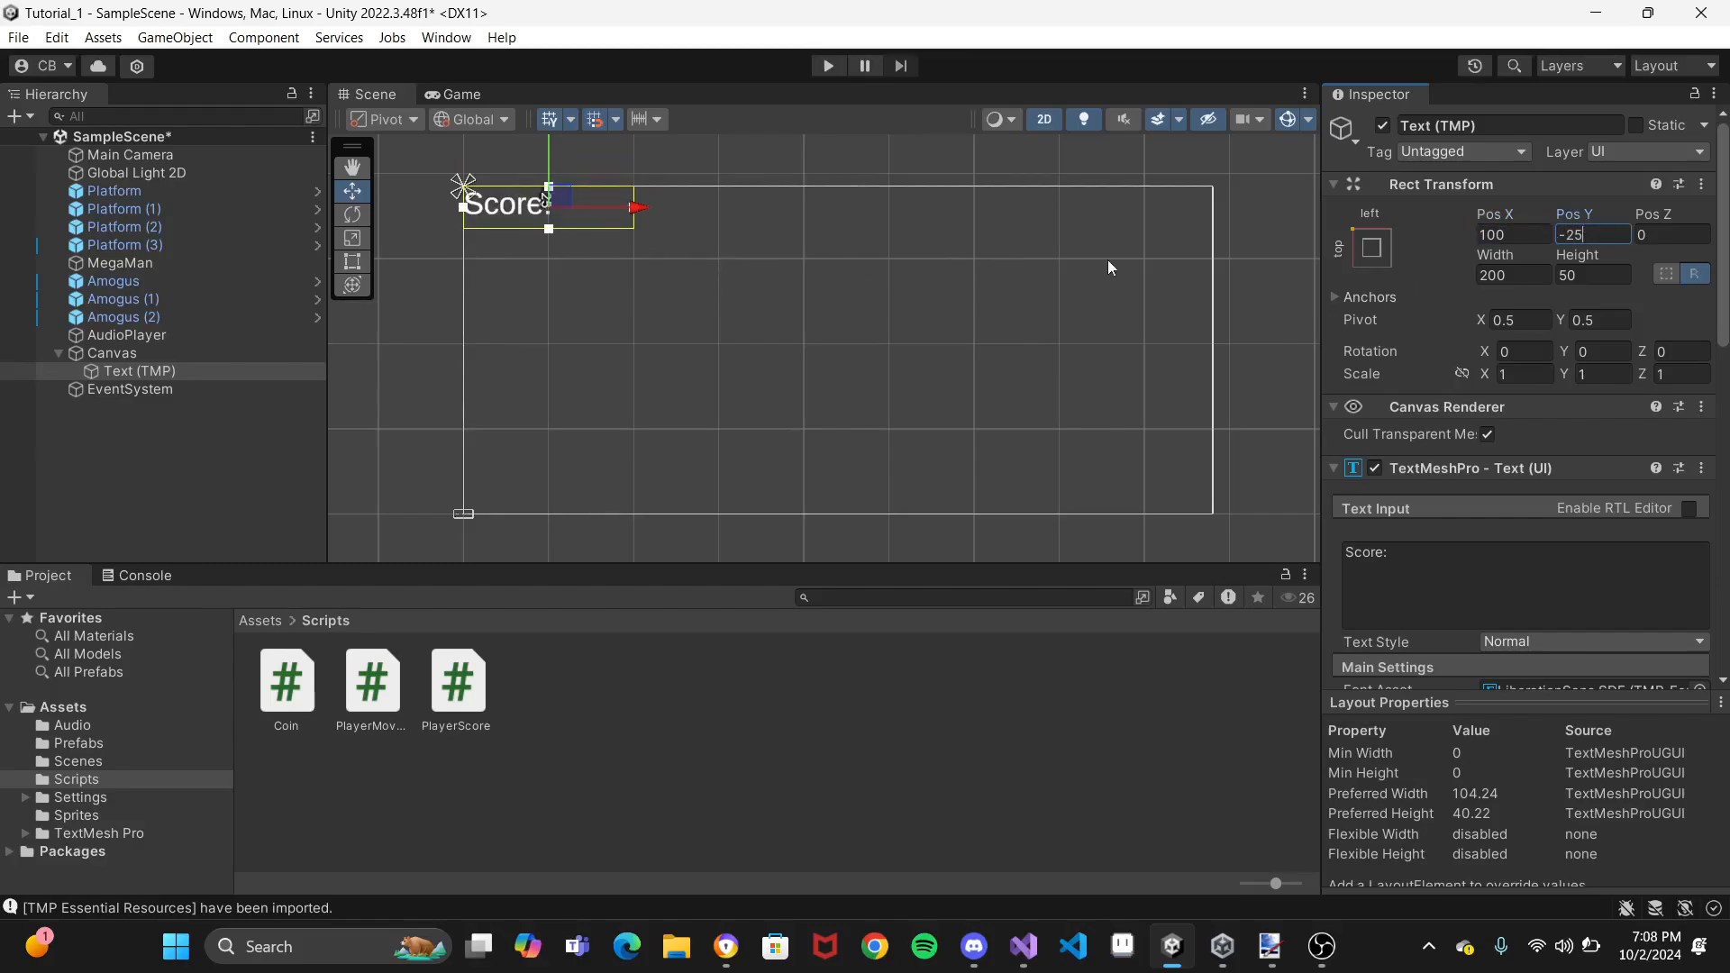
{"action": "left_click", "coordinate": [1255, 280]}
Change the score text's anchor preset to top right and check its placement in the maximized Game view
{"action": "left_click", "coordinate": [577, 216]}
{"action": "left_click", "coordinate": [1372, 250]}
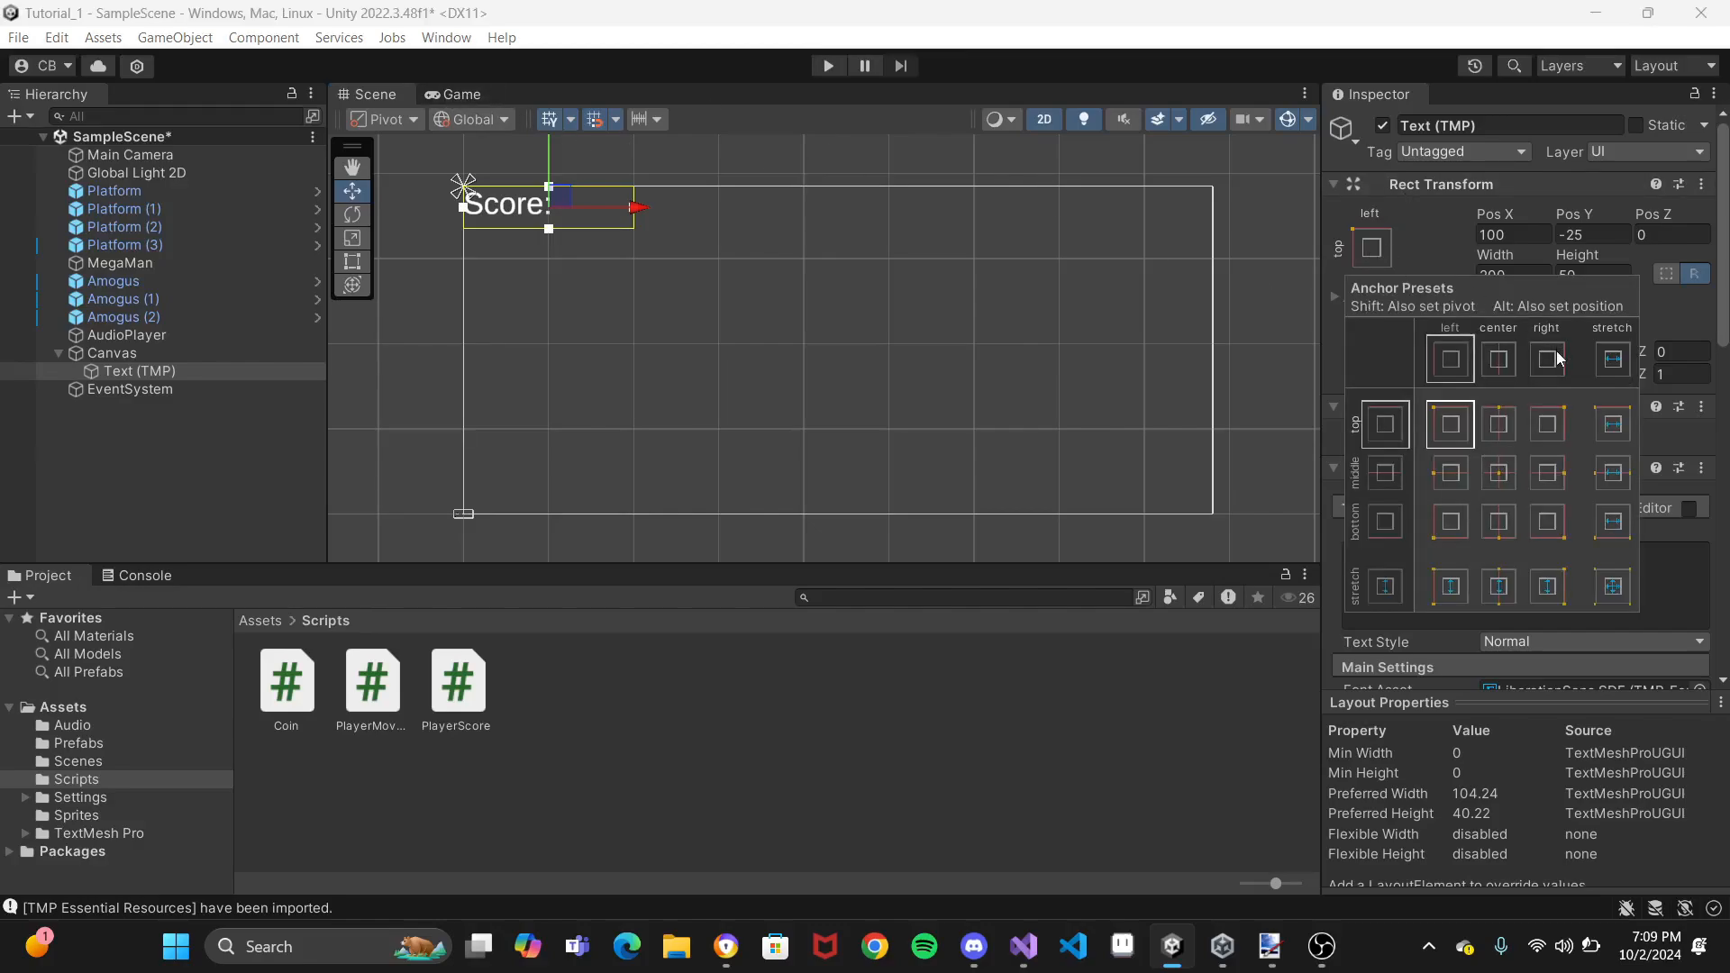
{"action": "left_click", "coordinate": [1546, 434]}
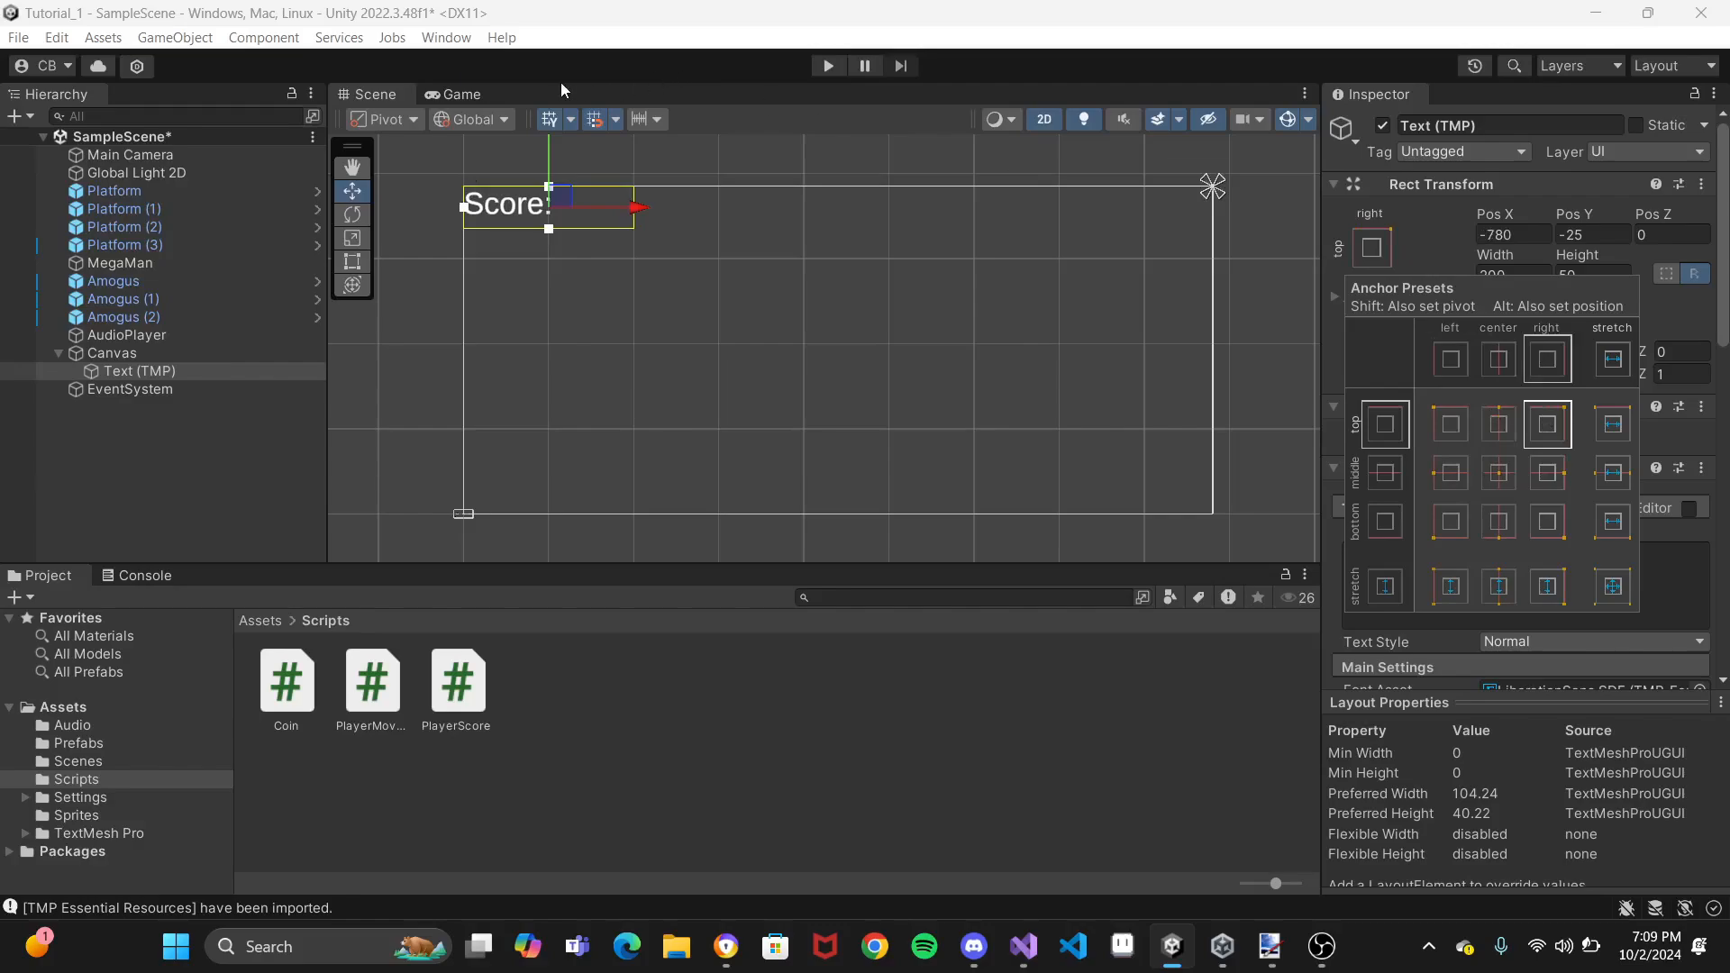
{"action": "left_click", "coordinate": [458, 94]}
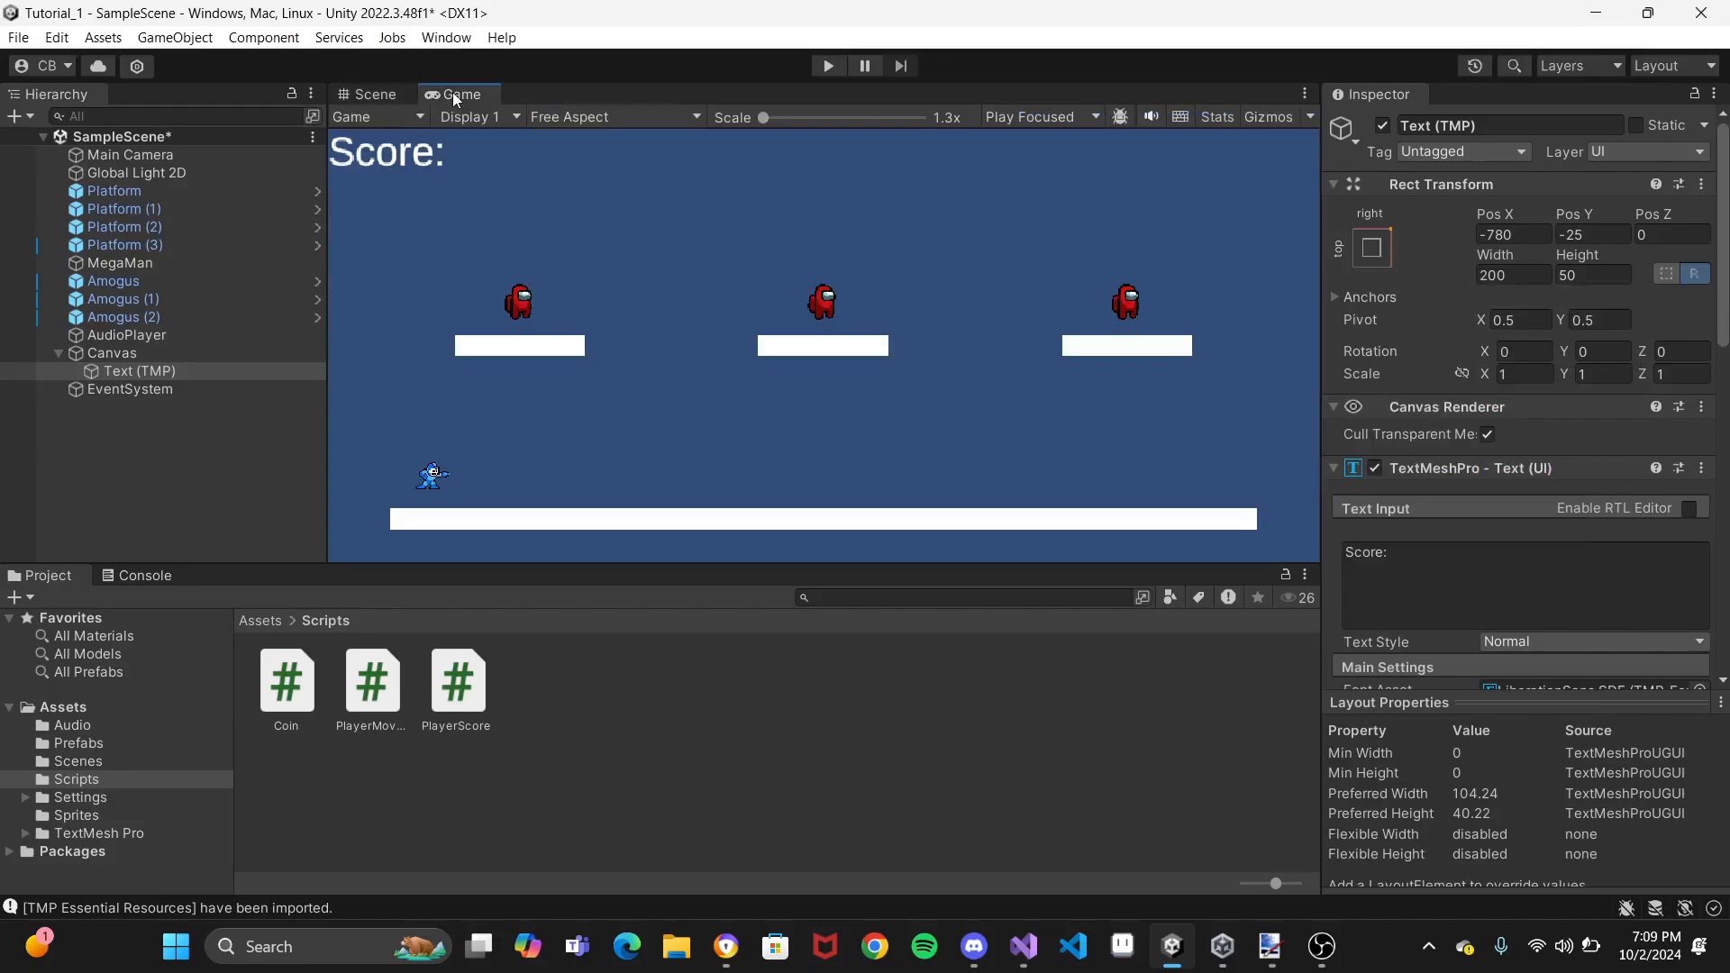
{"action": "double_click", "coordinate": [453, 93]}
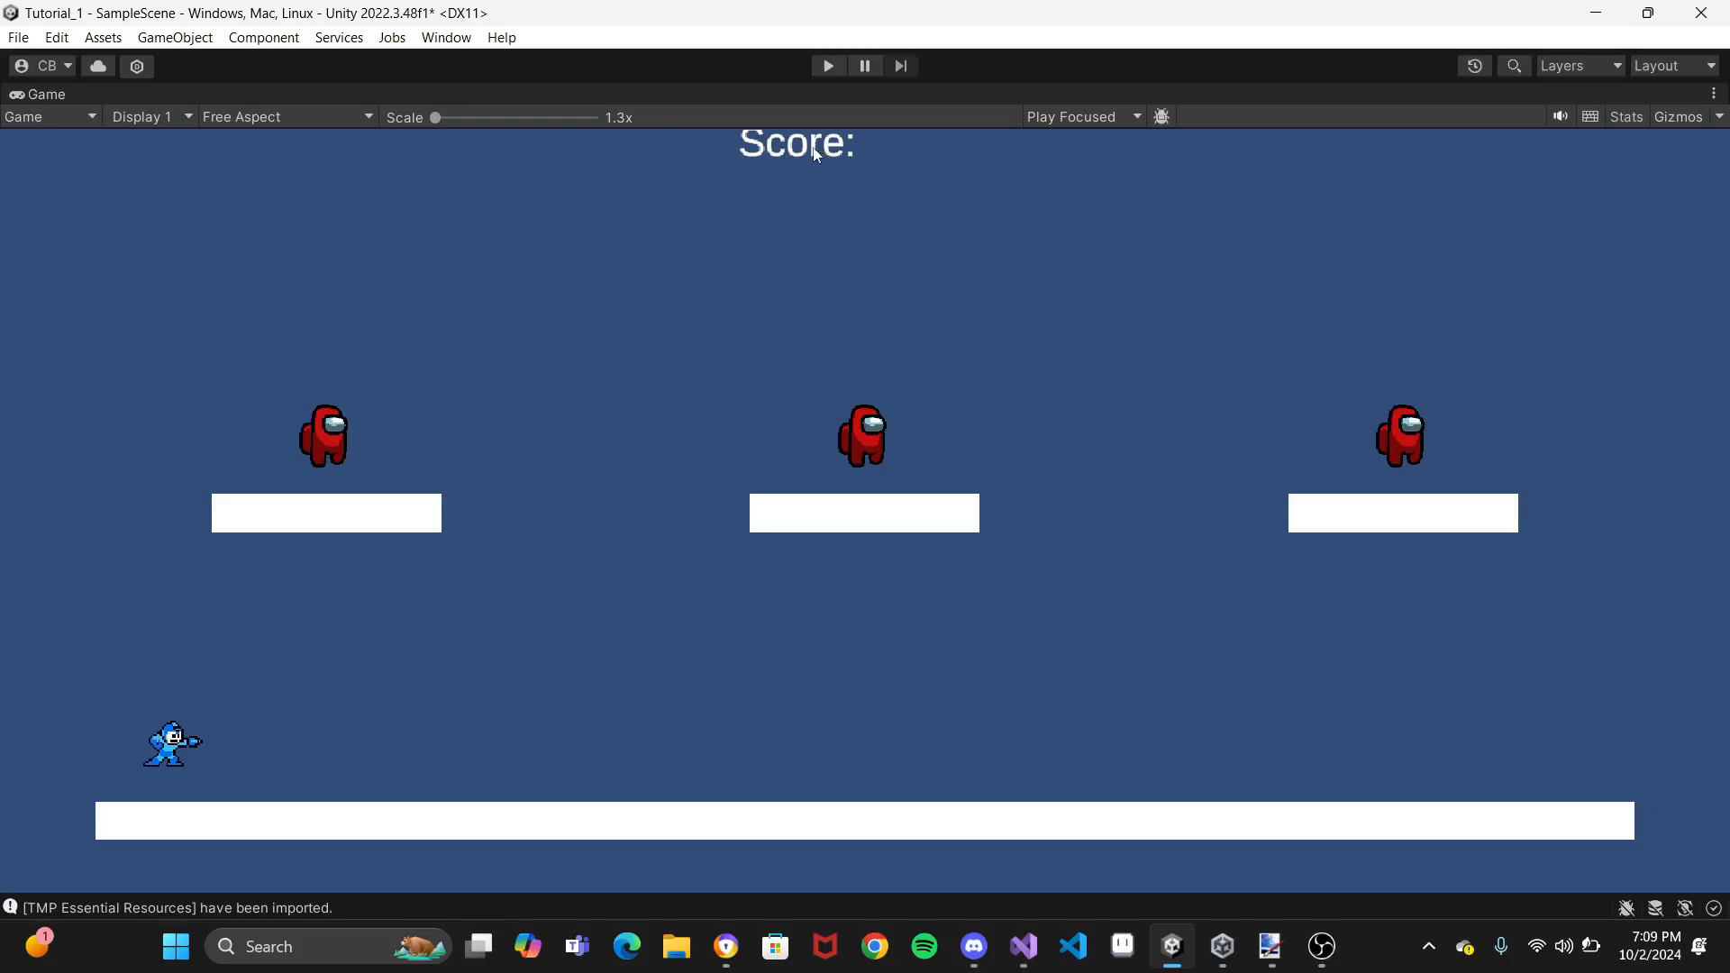
Recheck the score text's placement in the normal and maximized Game view, and set its anchor preset back to top left
{"action": "double_click", "coordinate": [37, 94]}
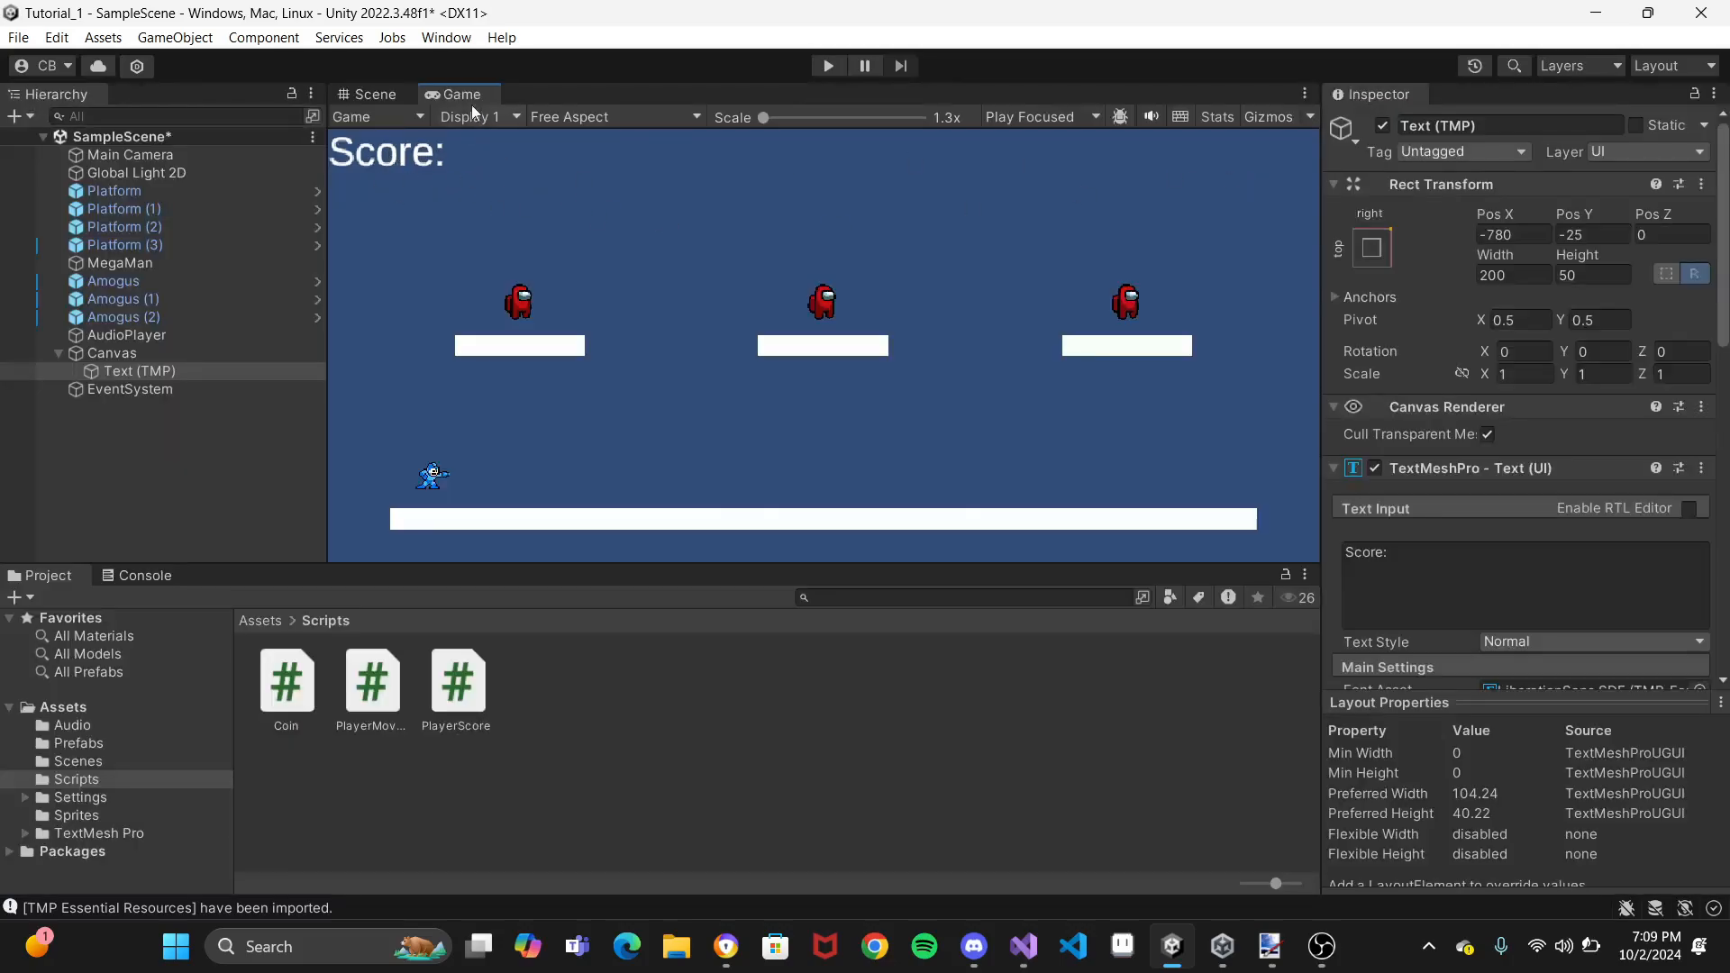
{"action": "double_click", "coordinate": [438, 91]}
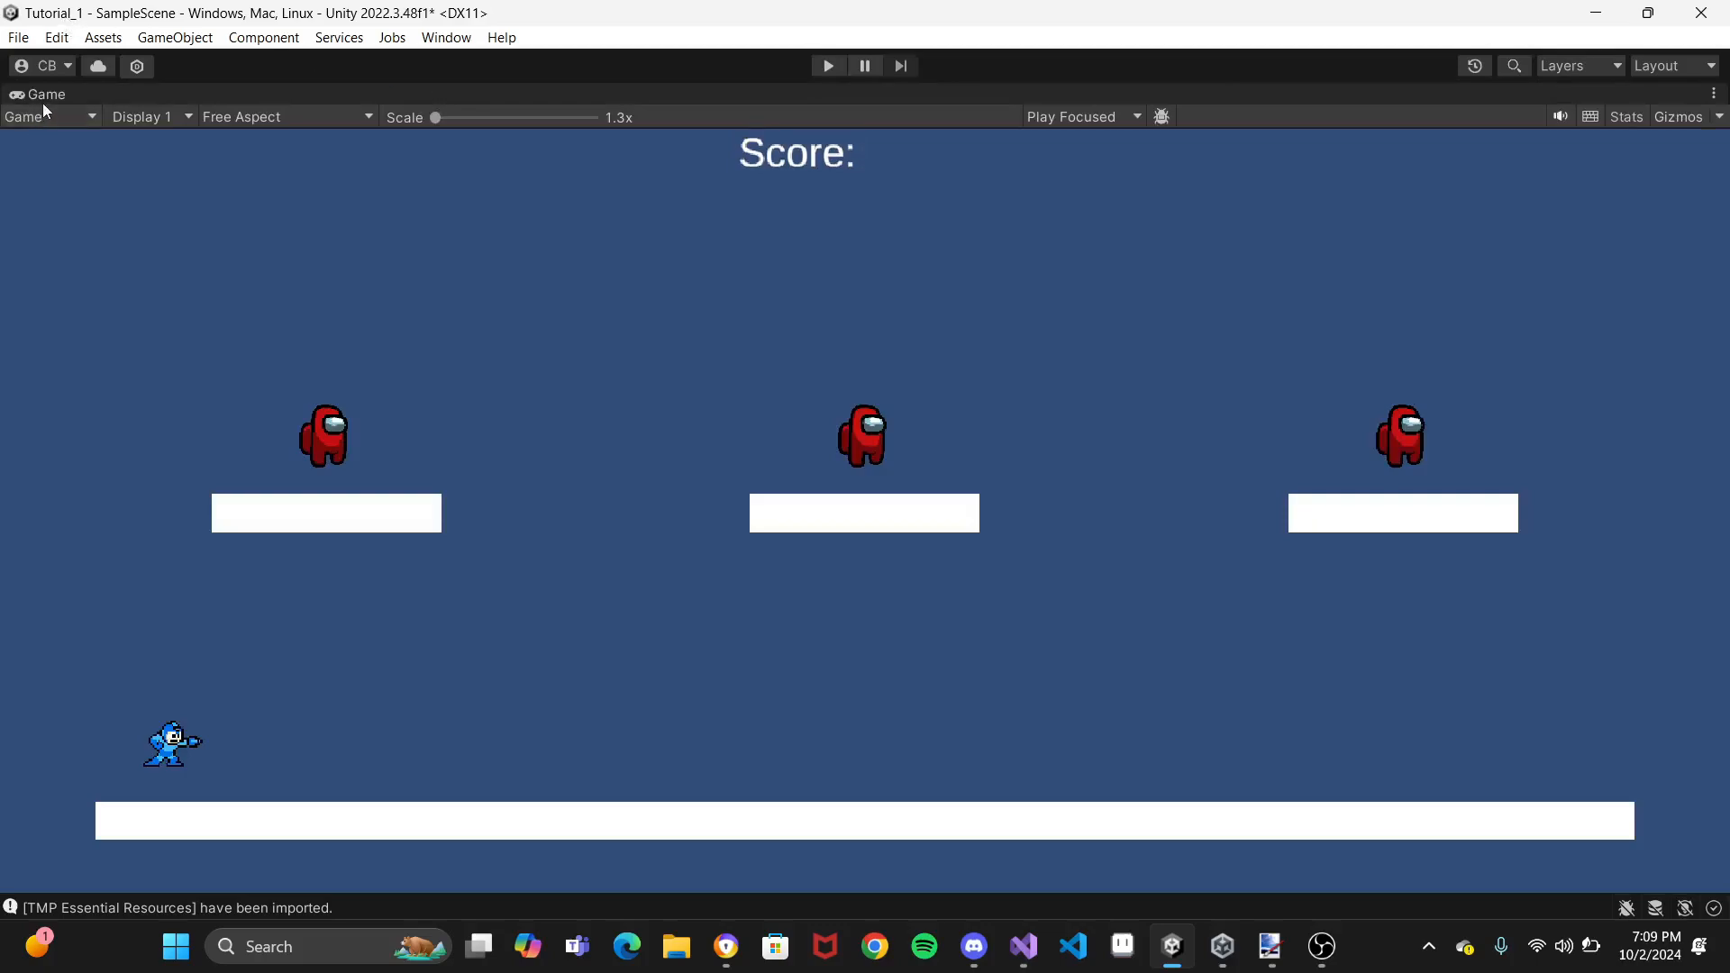
{"action": "double_click", "coordinate": [46, 95]}
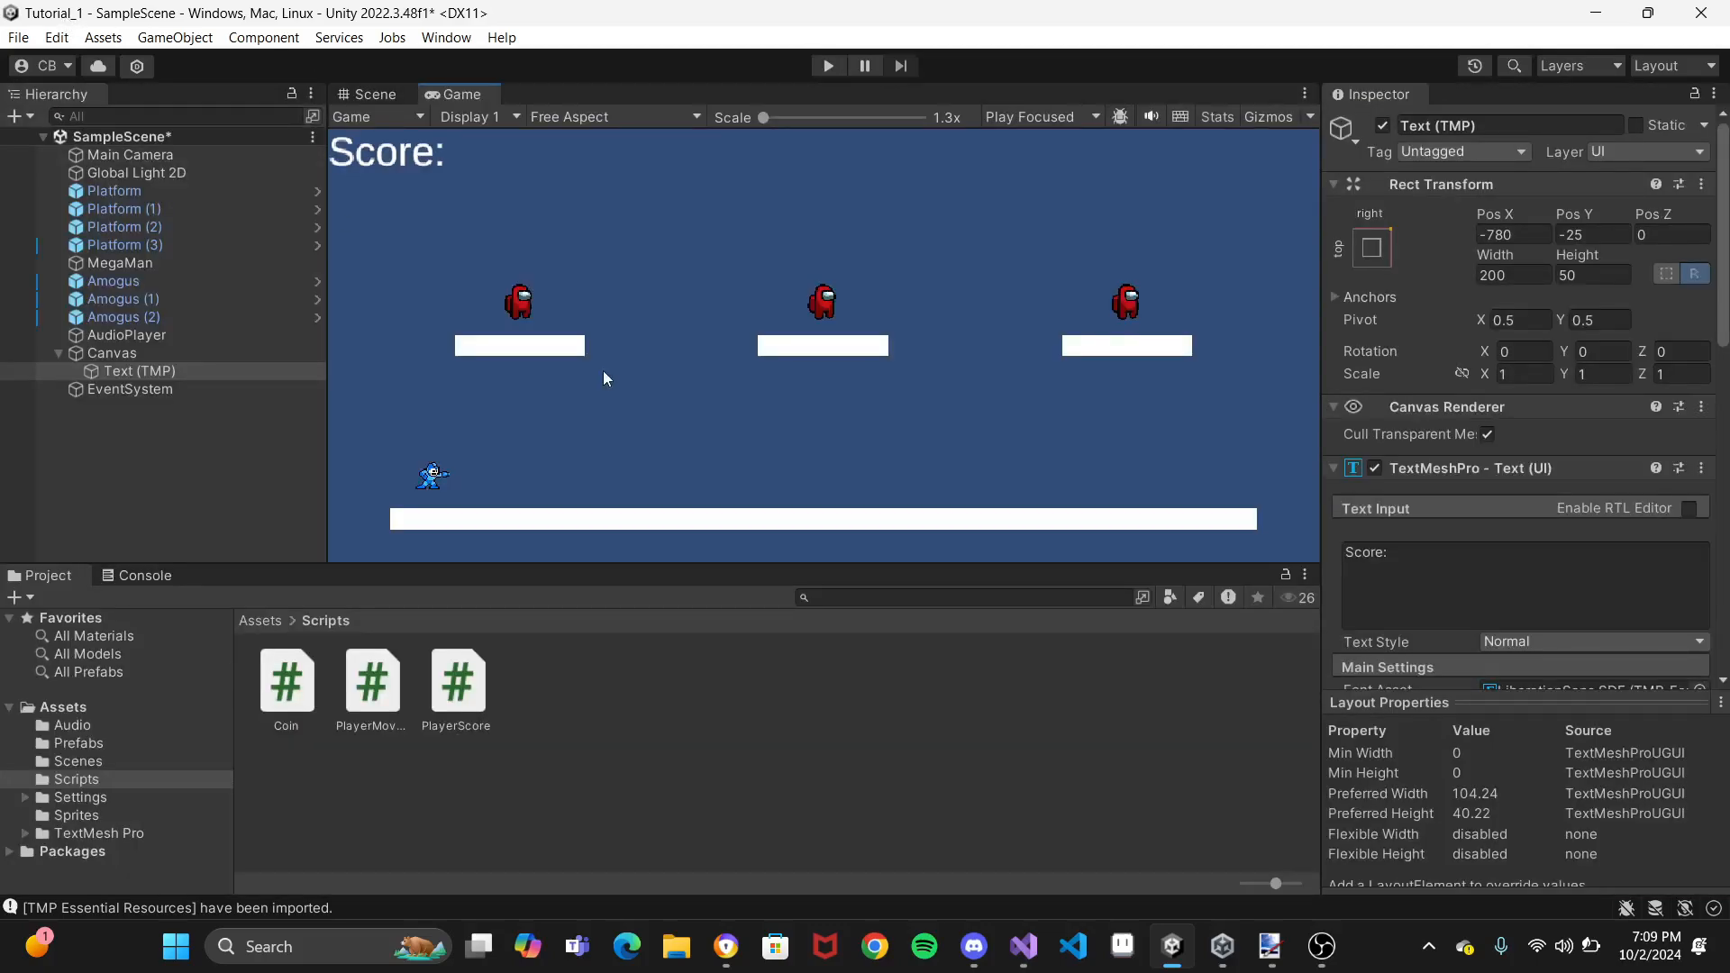
{"action": "left_click", "coordinate": [1373, 255]}
{"action": "left_click", "coordinate": [1453, 427]}
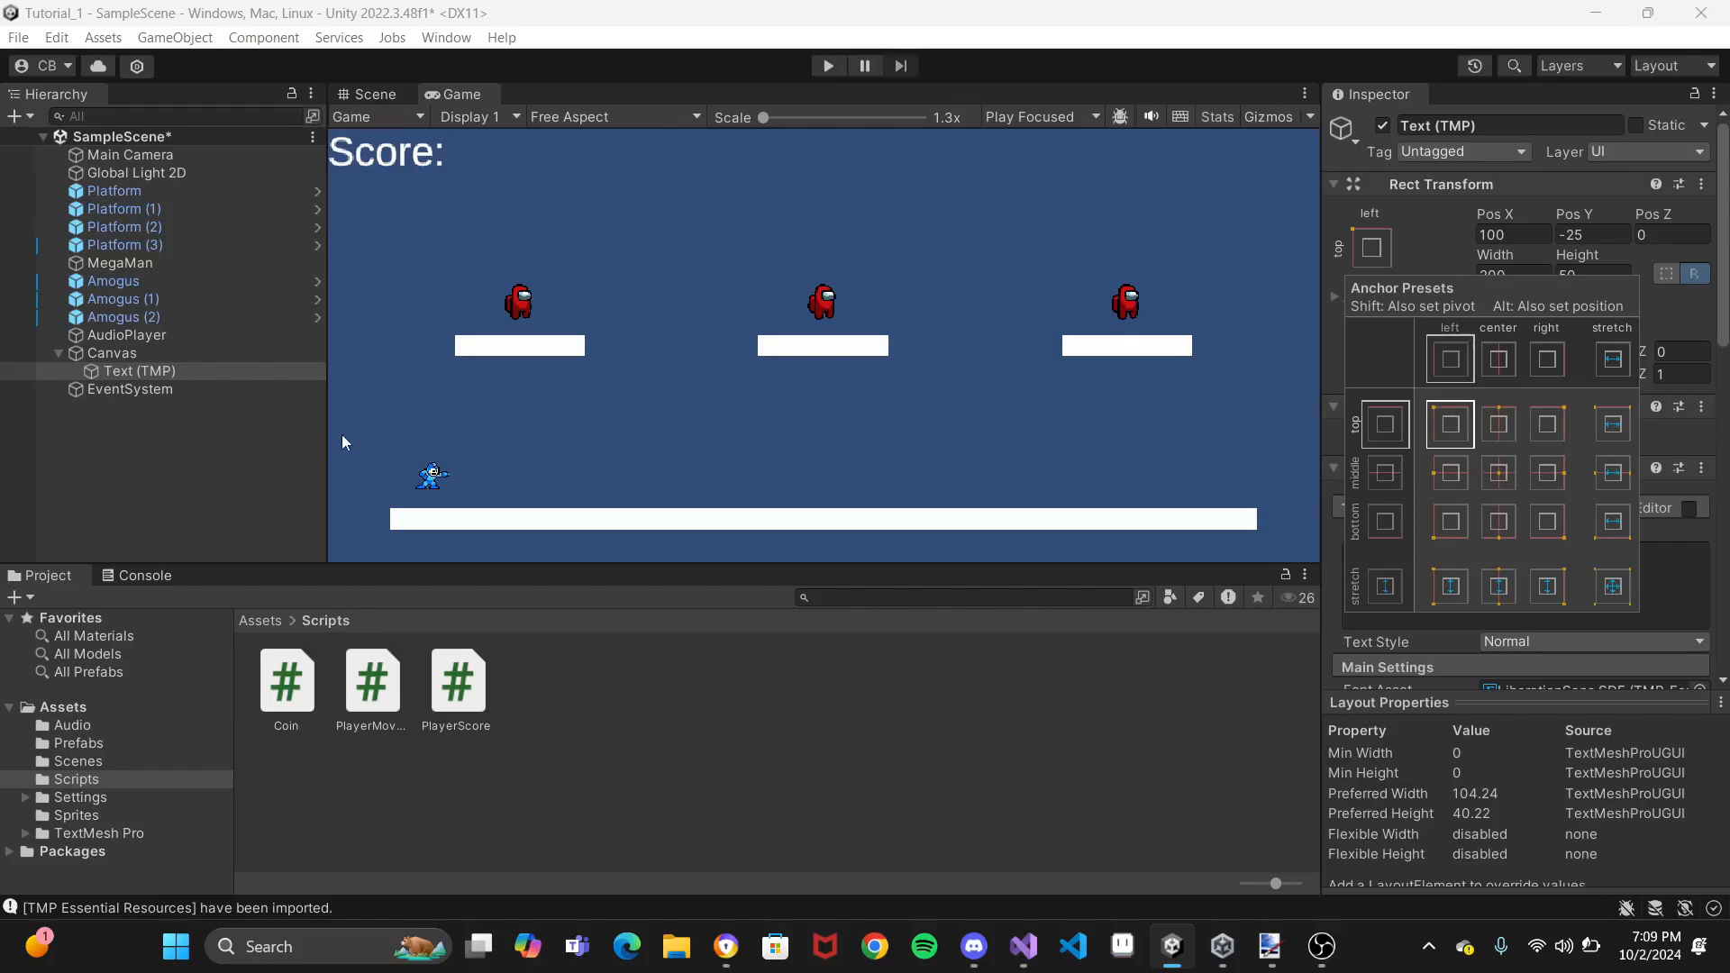
Rename the canvas's text object to ScoreText
{"action": "left_click", "coordinate": [137, 373]}
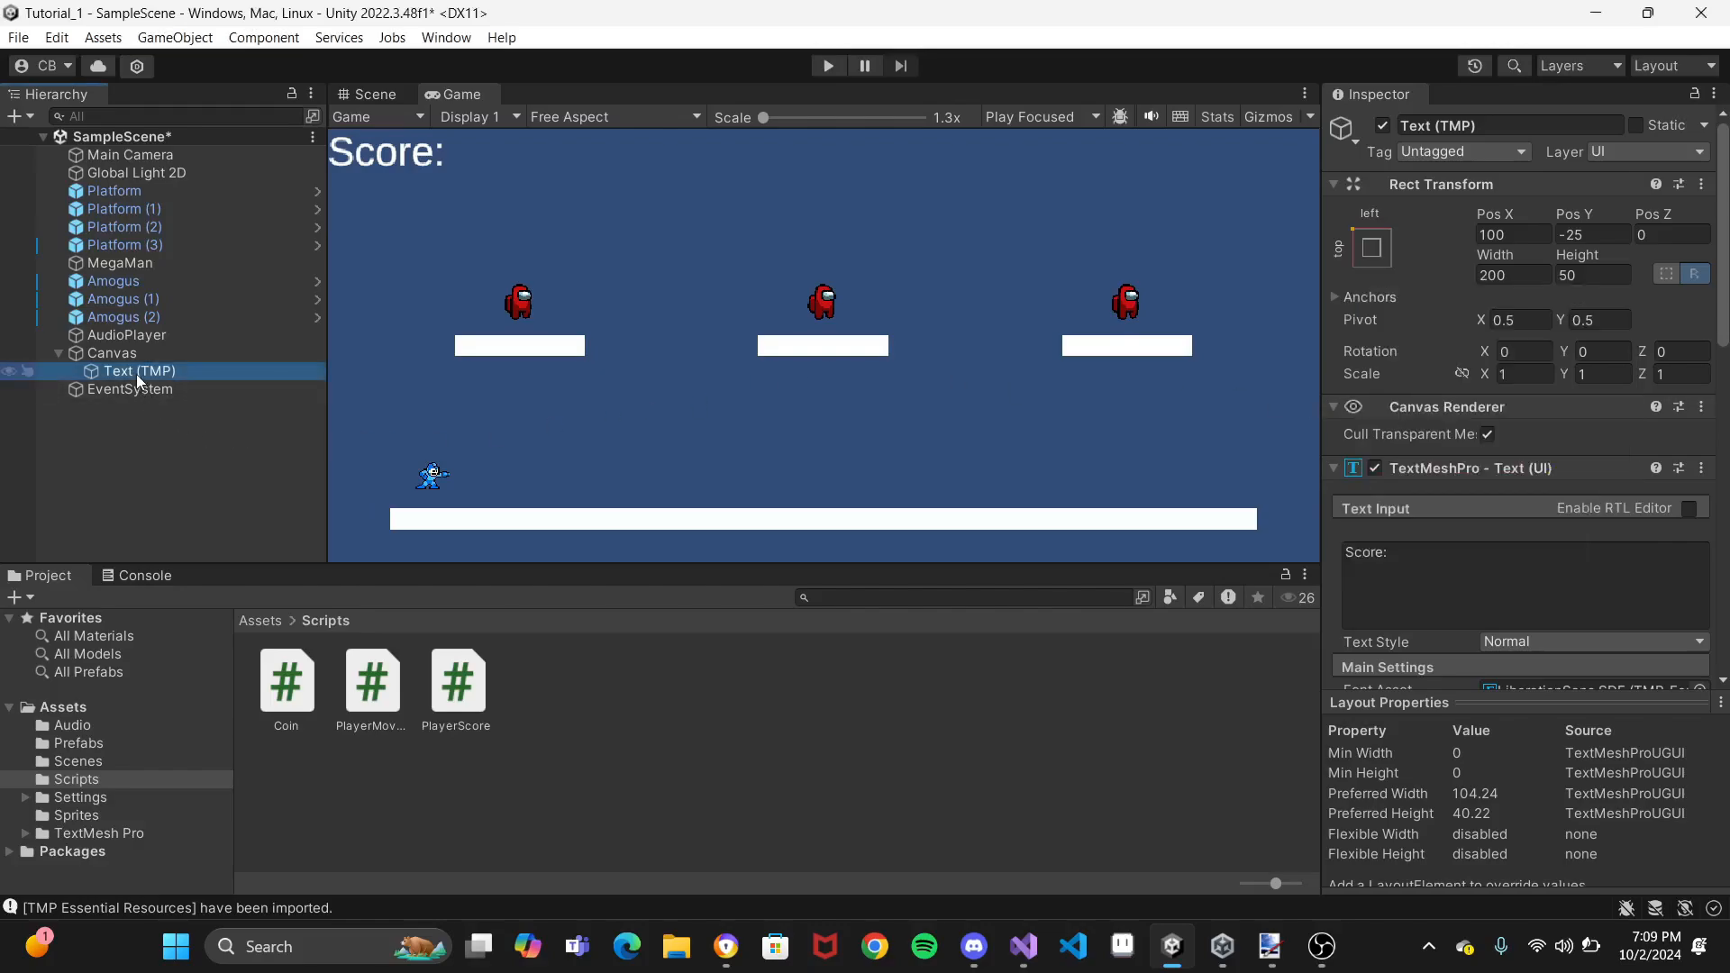
{"action": "left_click", "coordinate": [137, 375]}
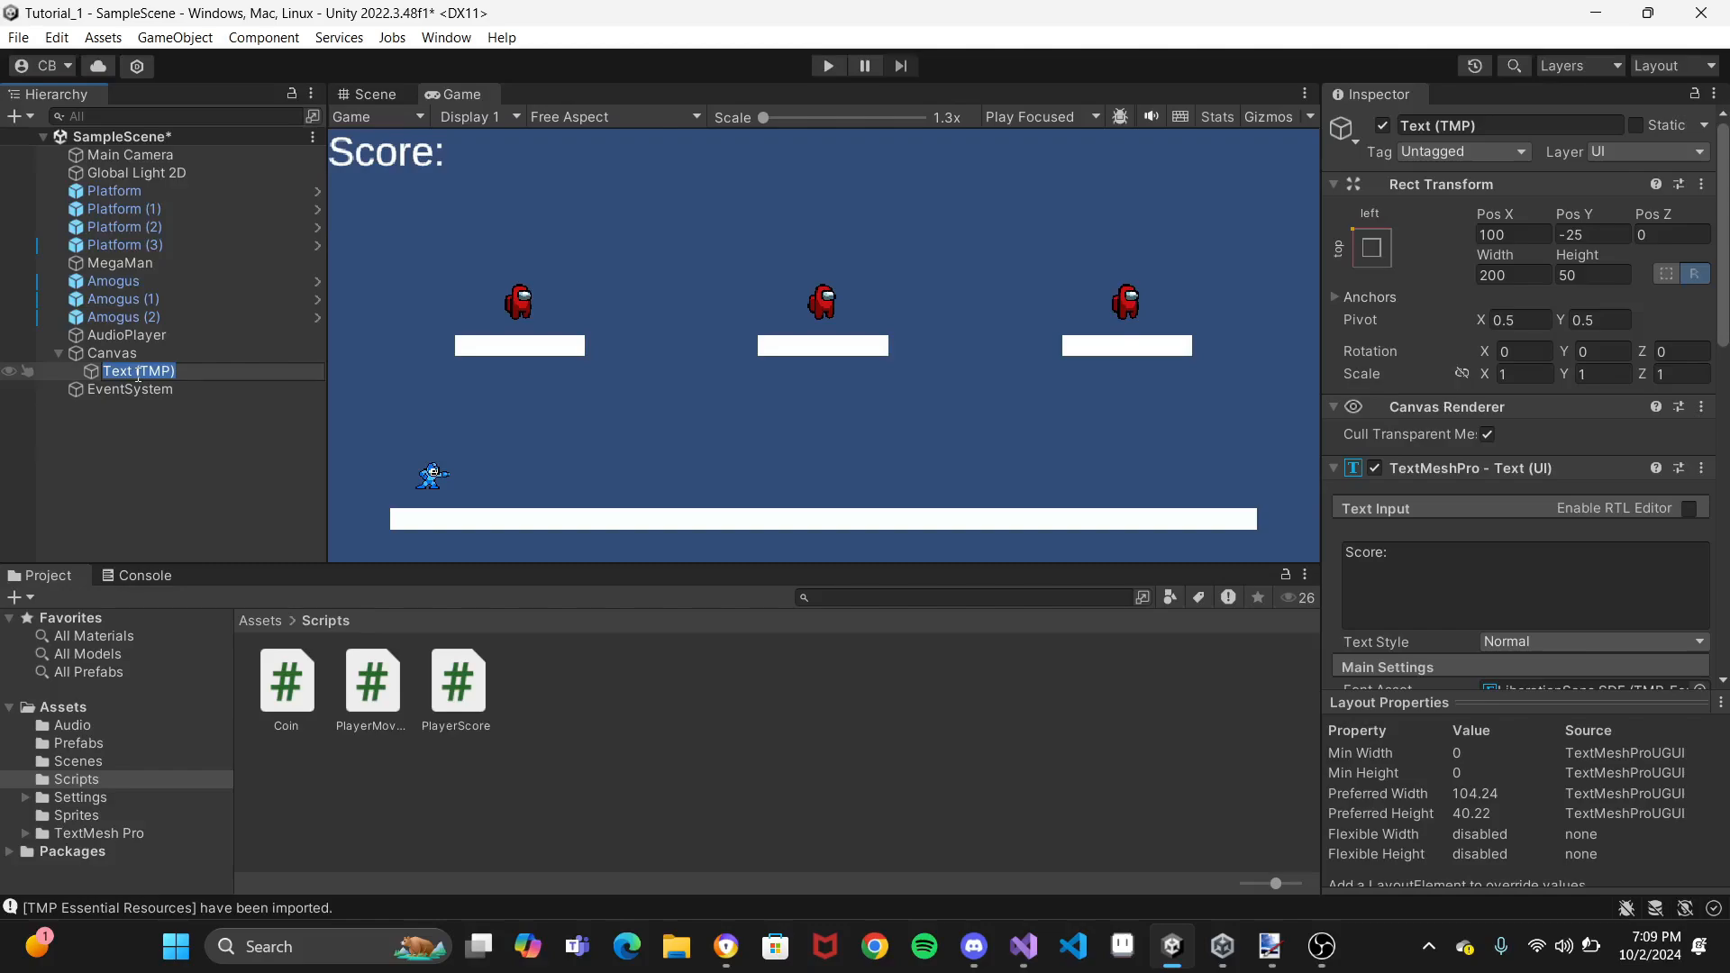
{"action": "type", "text": "UITe"}
{"action": "key", "text": "BackSpace"}
{"action": "key", "text": "BackSpace"}
{"action": "key", "text": "BackSpace"}
{"action": "key", "text": "BackSpace"}
{"action": "type", "text": "ScoreText"}
{"action": "left_click", "coordinate": [111, 436]}
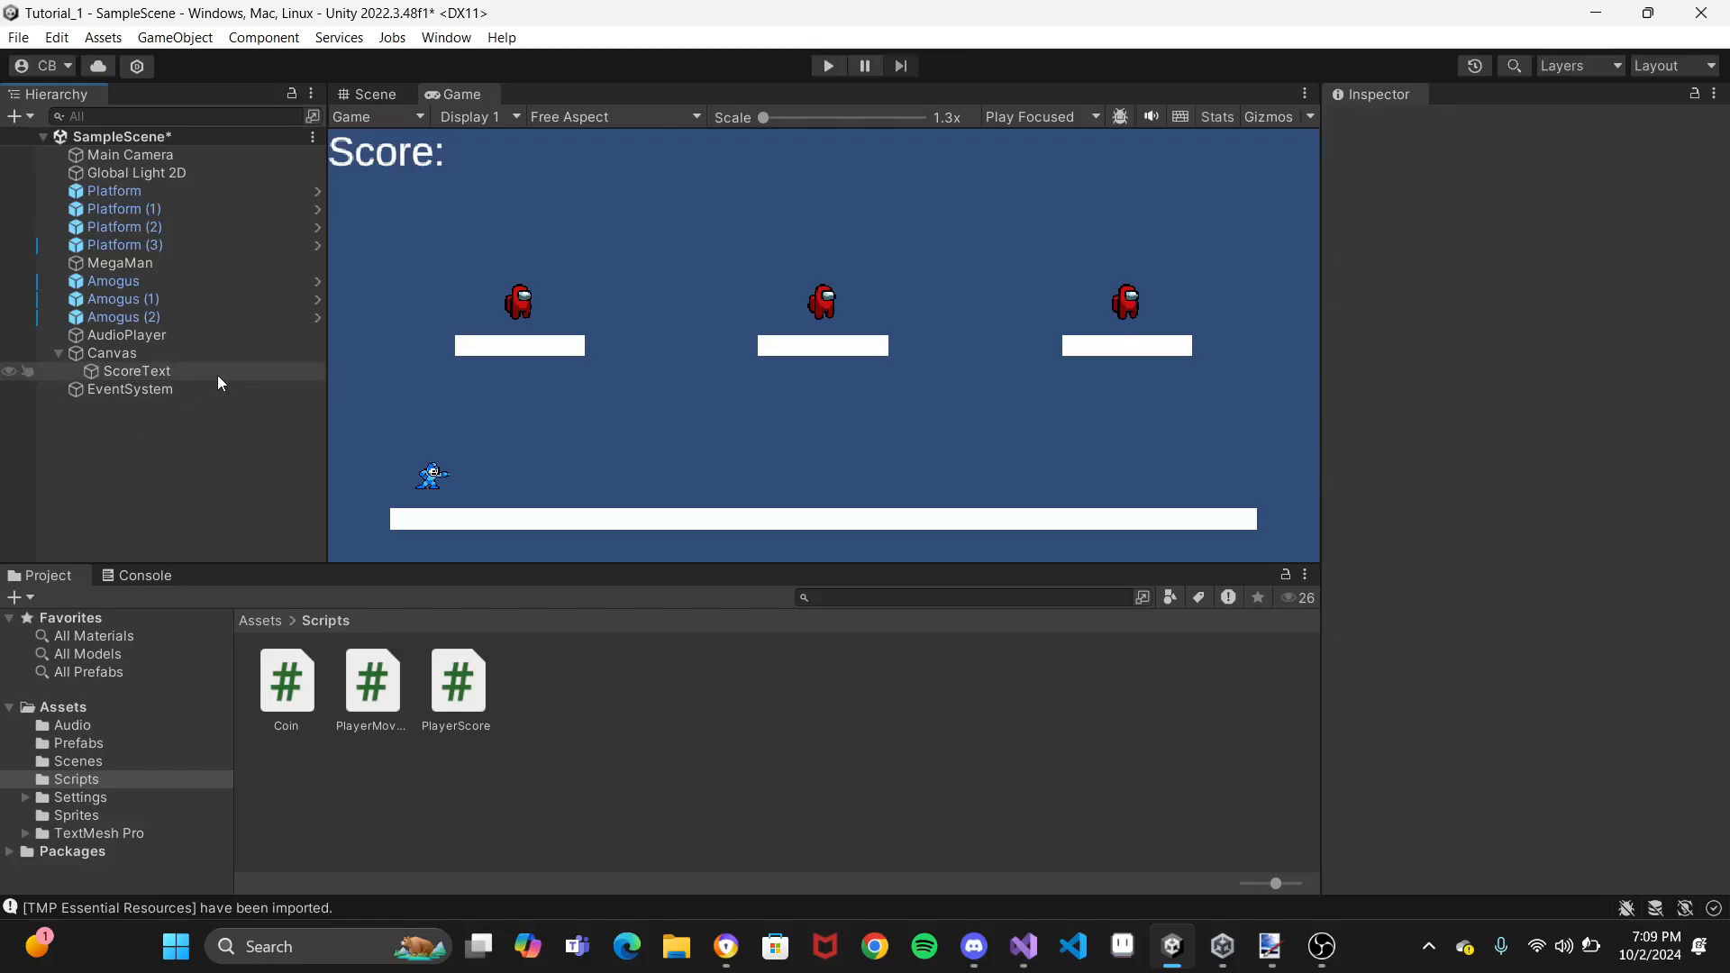
Assign the ScoreText object to the Score Text reference of MegaMan's Player Score script
{"action": "left_click", "coordinate": [367, 95]}
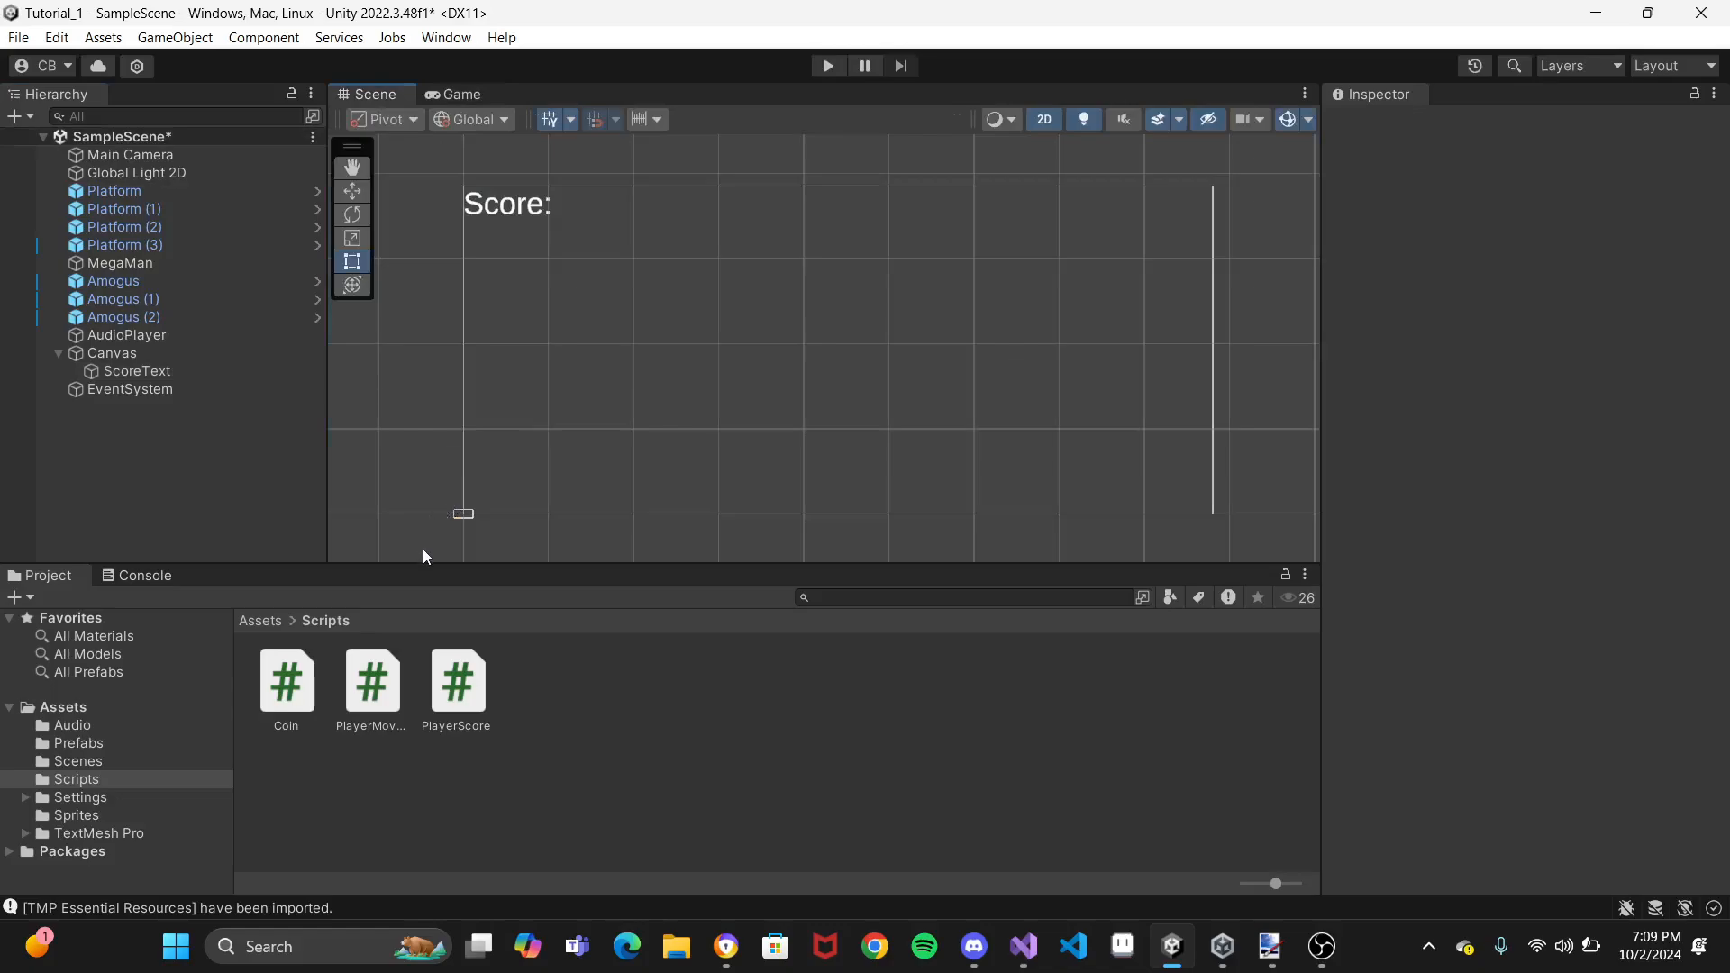
{"action": "scroll", "coordinate": [424, 549], "scroll_direction": "down", "scroll_amount": 10}
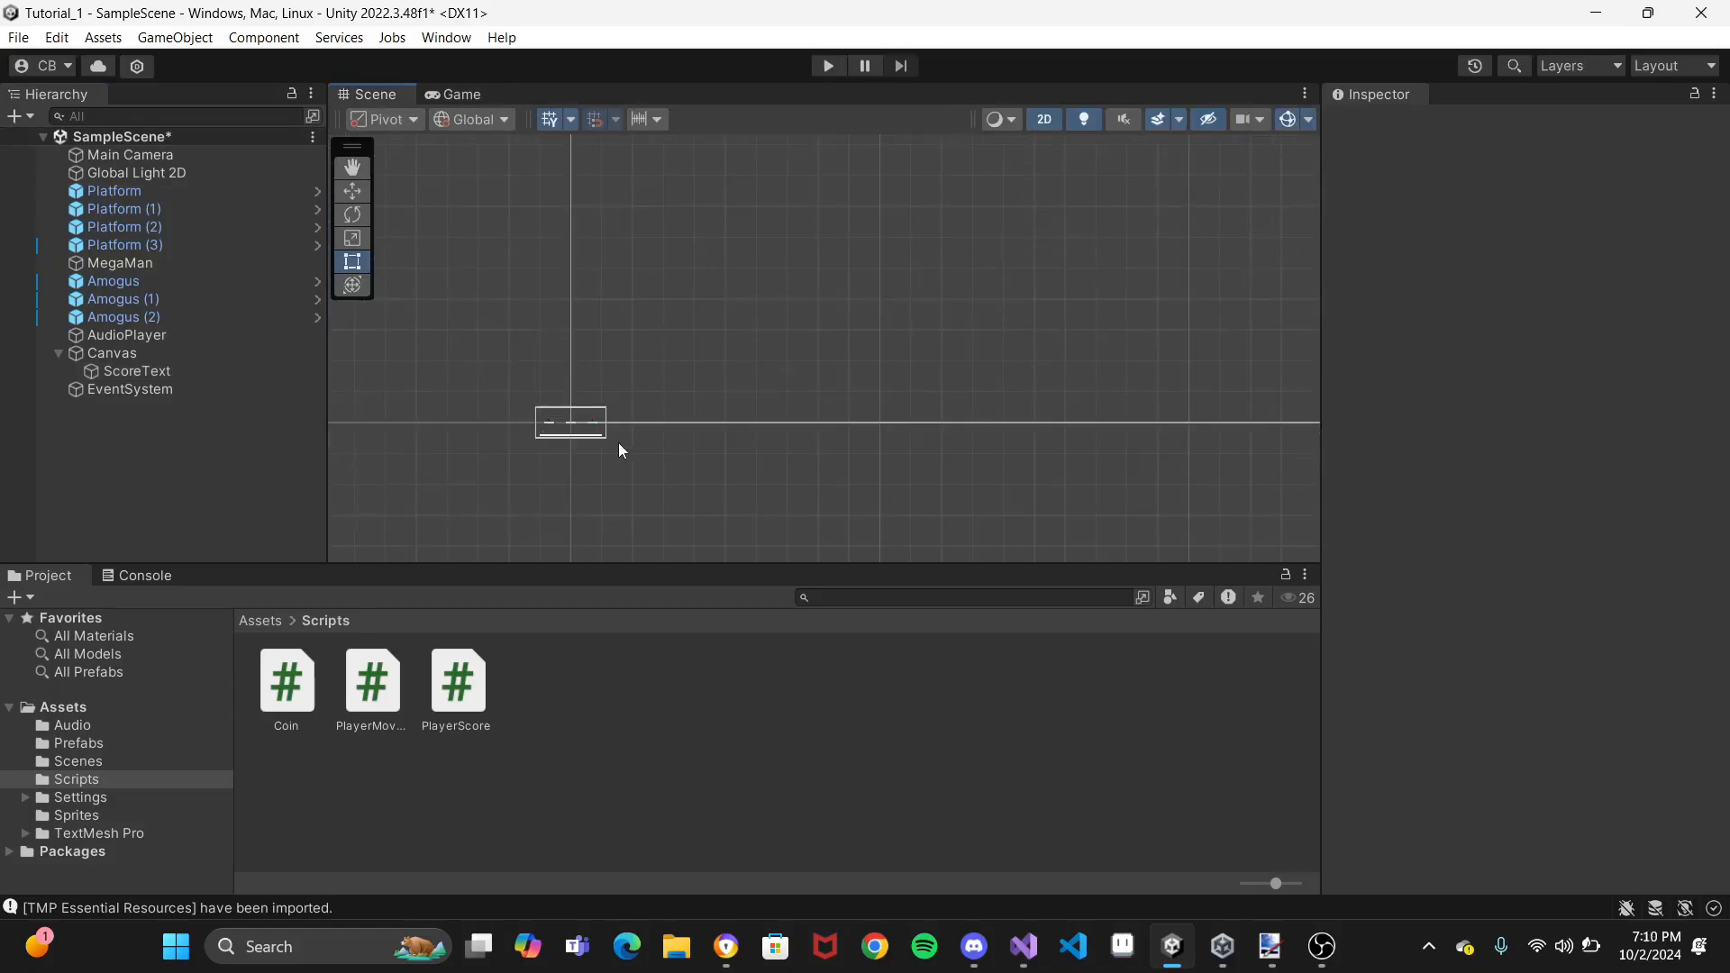
{"action": "scroll", "coordinate": [577, 431], "scroll_direction": "down", "scroll_amount": 1}
{"action": "scroll", "coordinate": [578, 436], "scroll_direction": "up", "scroll_amount": 6}
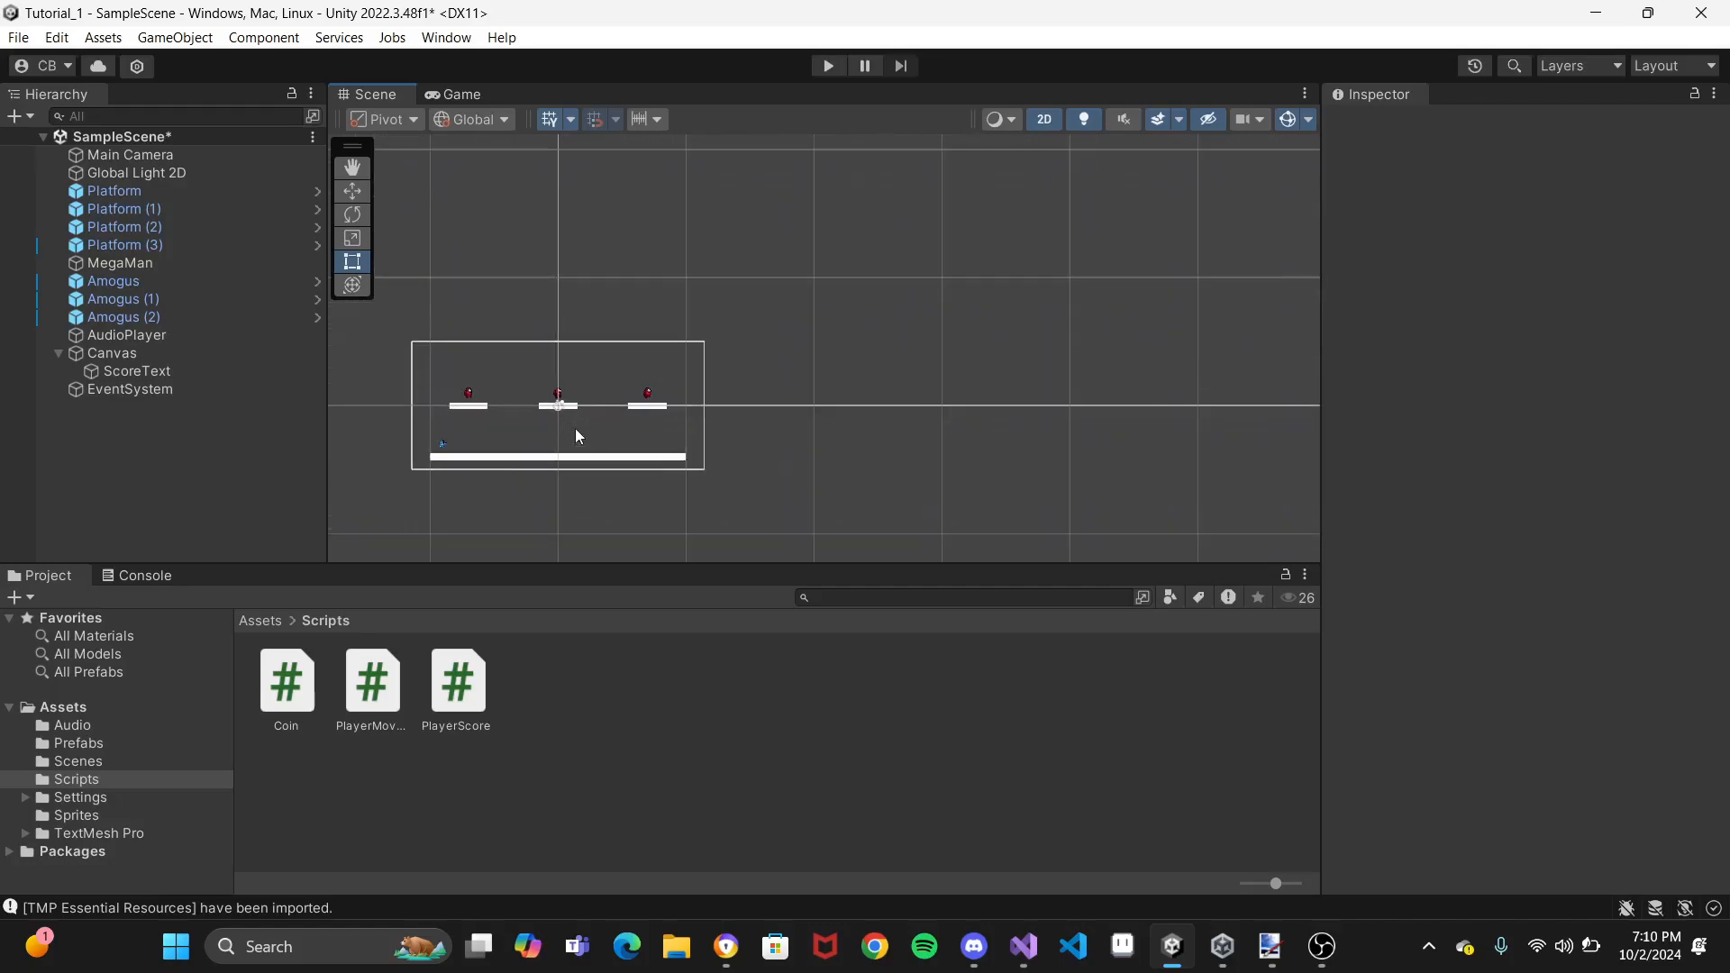
{"action": "left_click_drag", "start_coordinate": [481, 368], "coordinate": [428, 359]}
{"action": "left_click", "coordinate": [441, 440]}
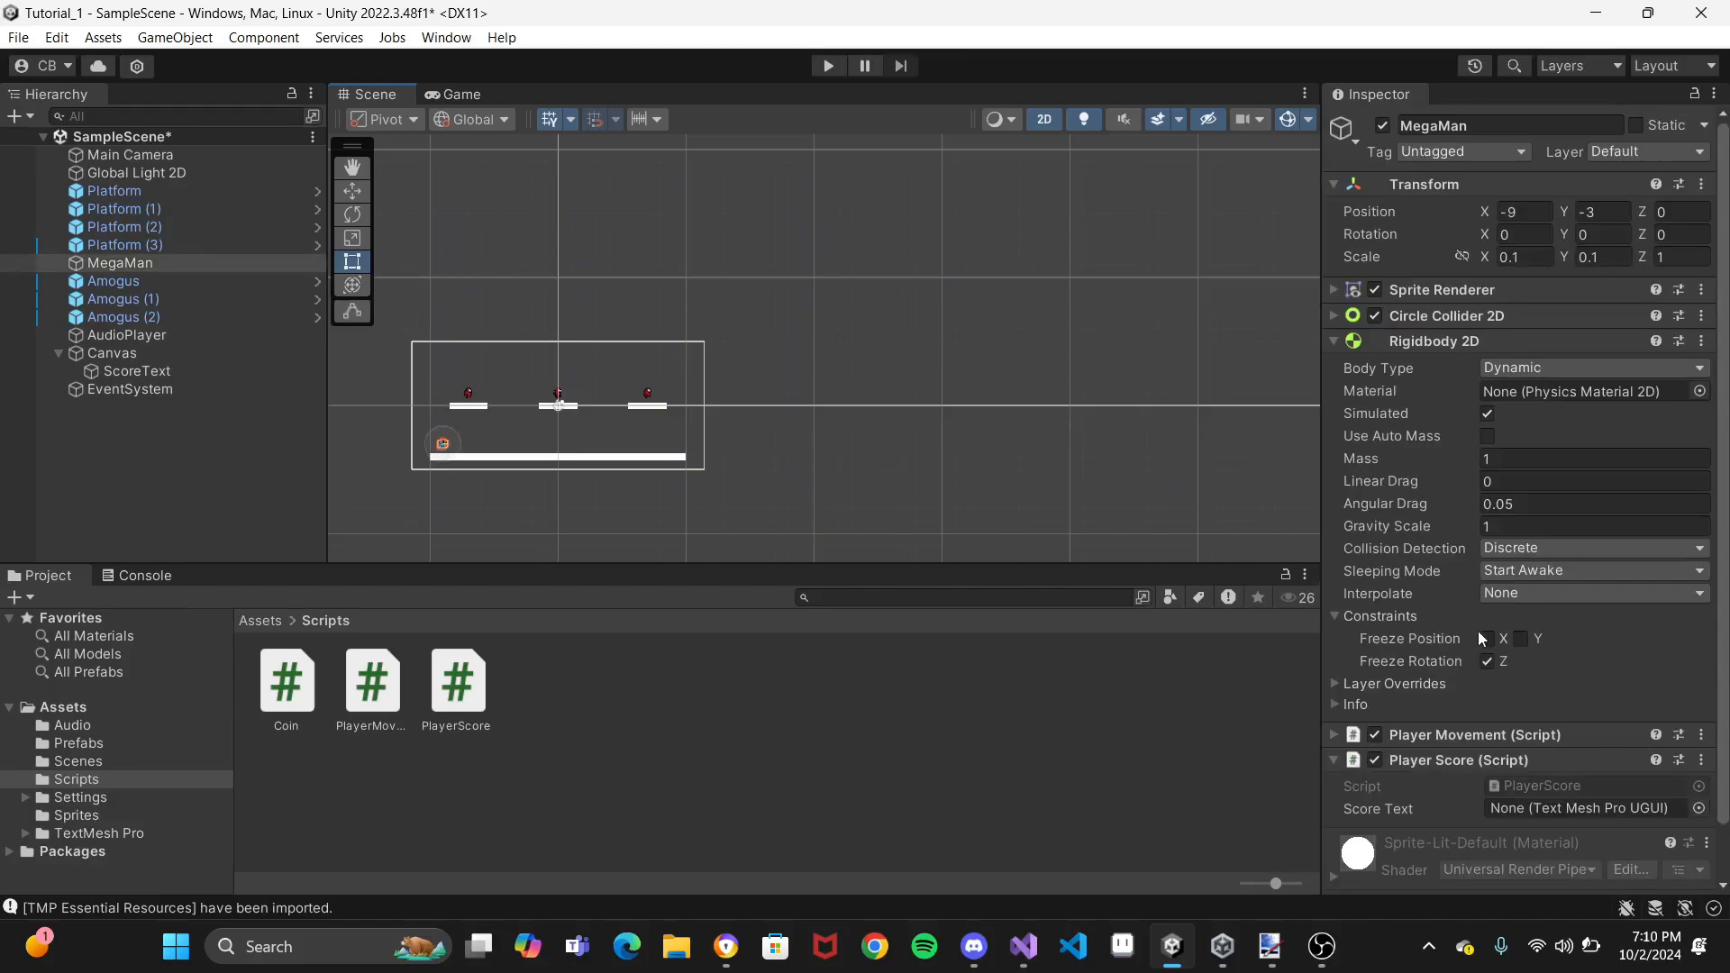
{"action": "scroll", "coordinate": [1482, 649], "scroll_direction": "down", "scroll_amount": 2}
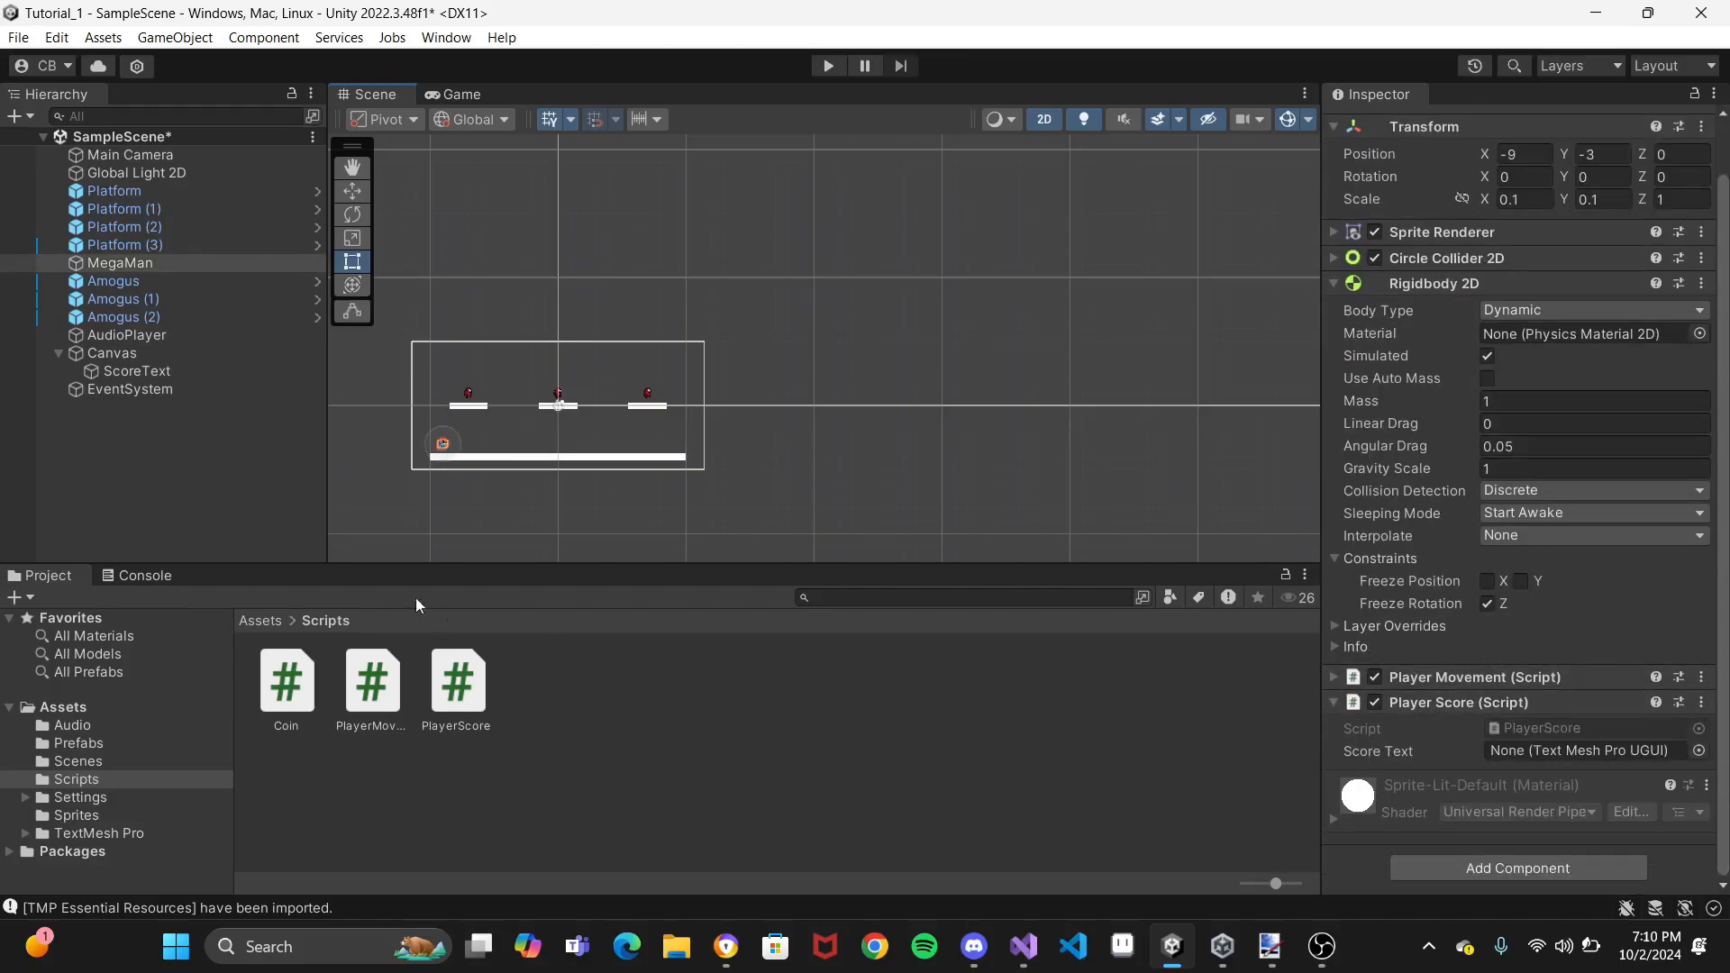
{"action": "left_click_drag", "start_coordinate": [126, 376], "coordinate": [1566, 753]}
Playtest the scene by moving MegaMan through the coins on the first two raised platforms with the system volume raised, and stop the game
{"action": "scroll", "coordinate": [420, 484], "scroll_direction": "up", "scroll_amount": 8}
{"action": "middle_click_drag", "start_coordinate": [419, 485], "coordinate": [496, 511]}
{"action": "left_click", "coordinate": [826, 65]}
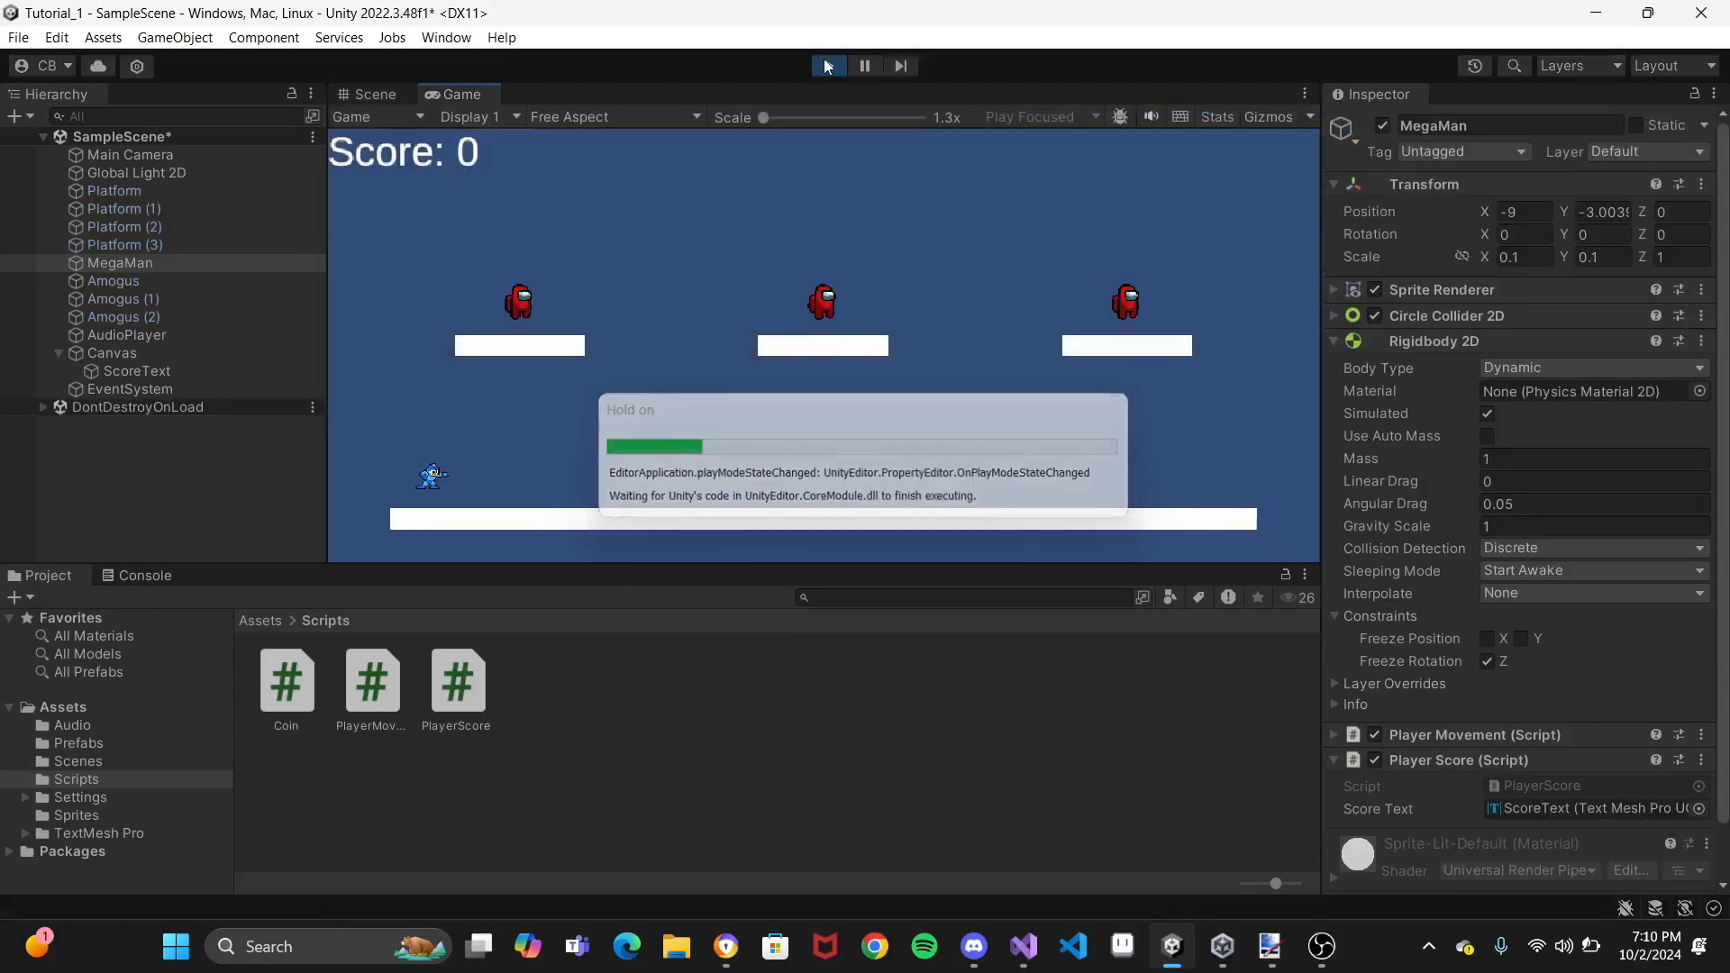
{"action": "key", "text": "space"}
{"action": "key", "text": "d"}
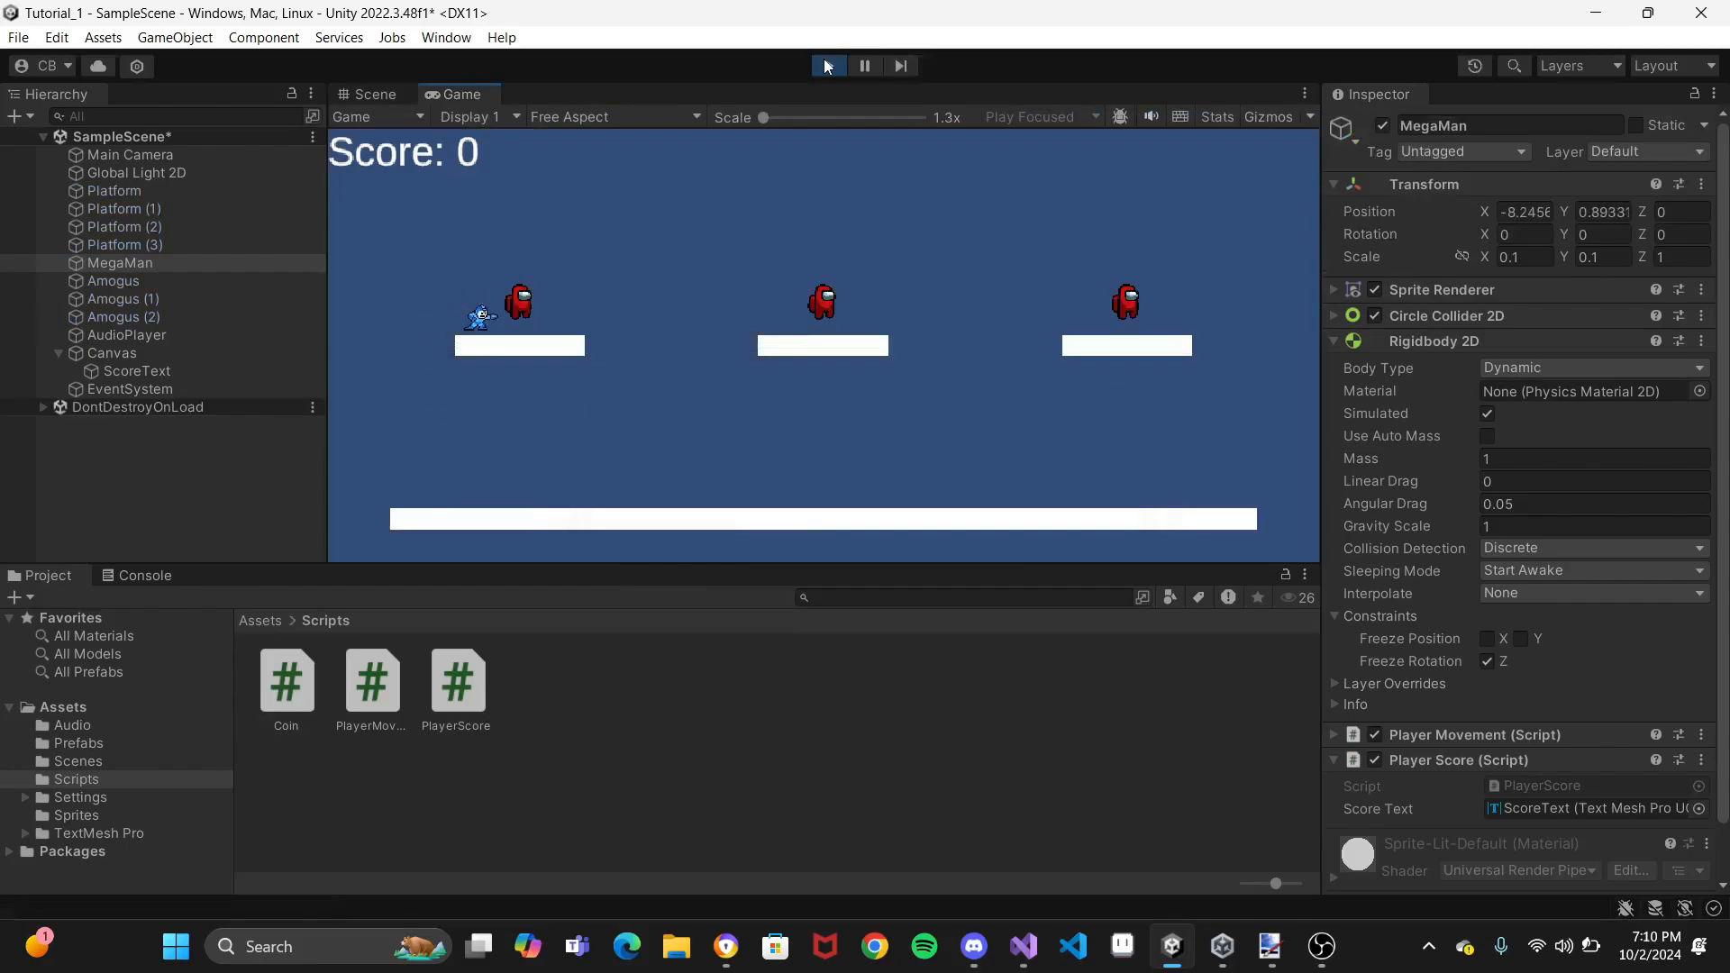
{"action": "key", "text": "d"}
{"action": "key", "text": "d"}
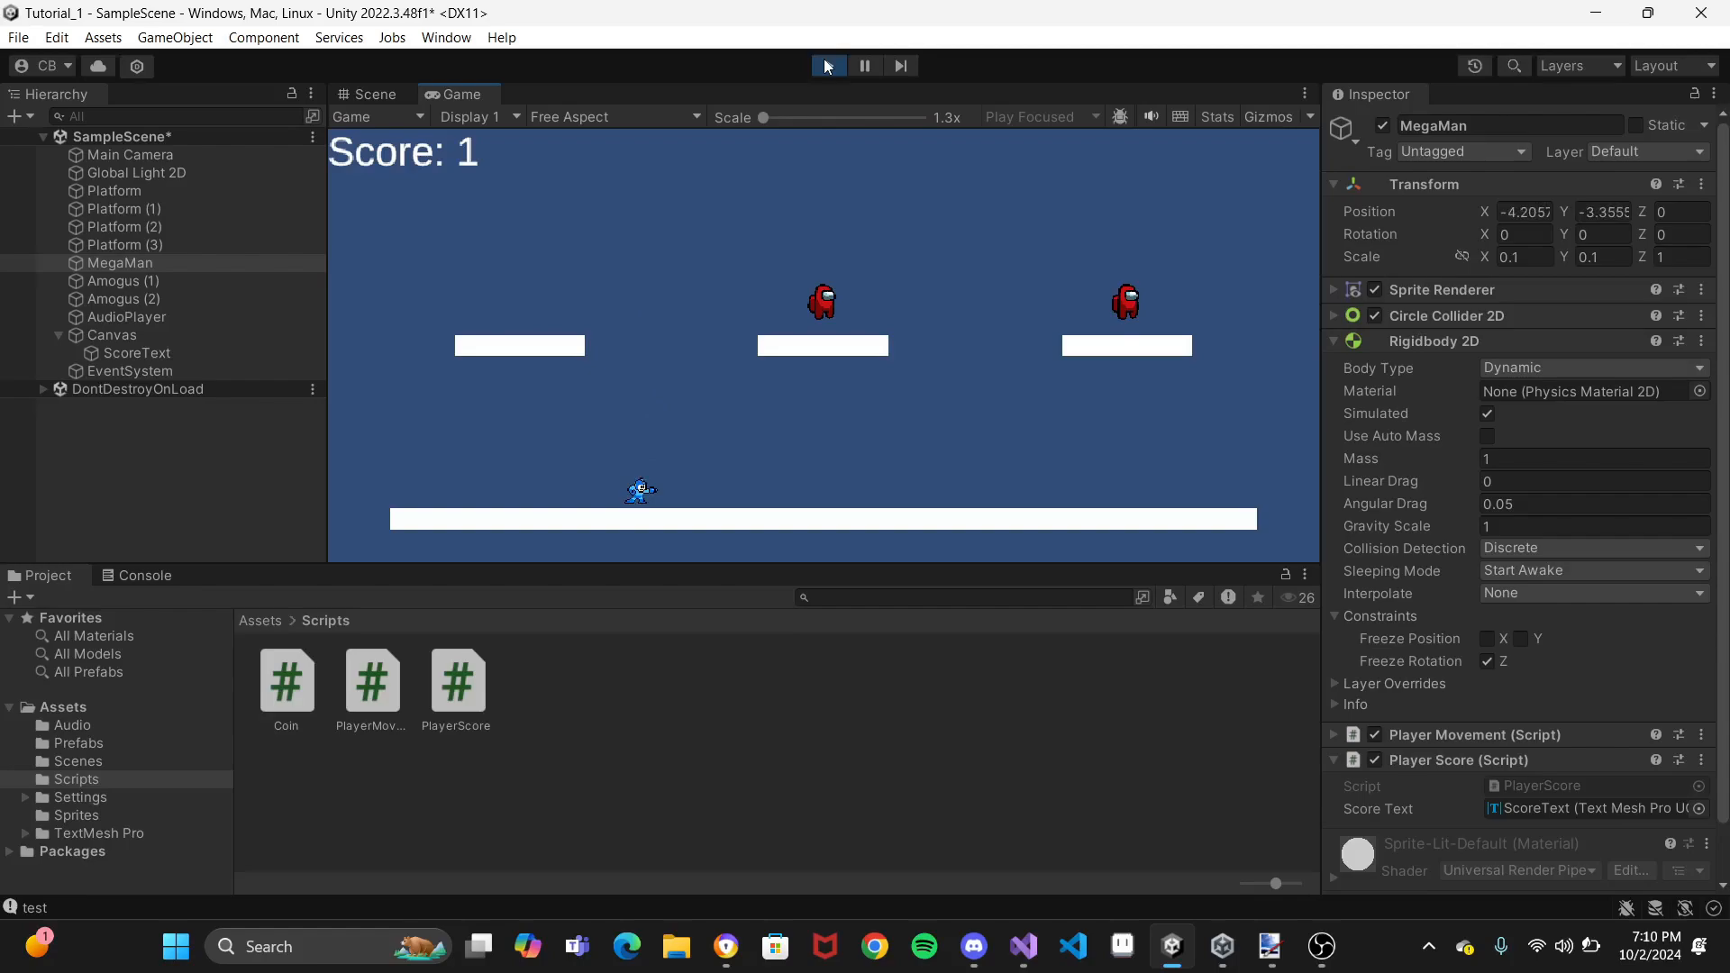
{"action": "key", "text": "XF86AudioRaiseVolume"}
{"action": "key", "text": "XF86AudioRaiseVolume"}
{"action": "key", "text": "XF86AudioRaiseVolume"}
{"action": "key", "text": "space"}
{"action": "key", "text": "d"}
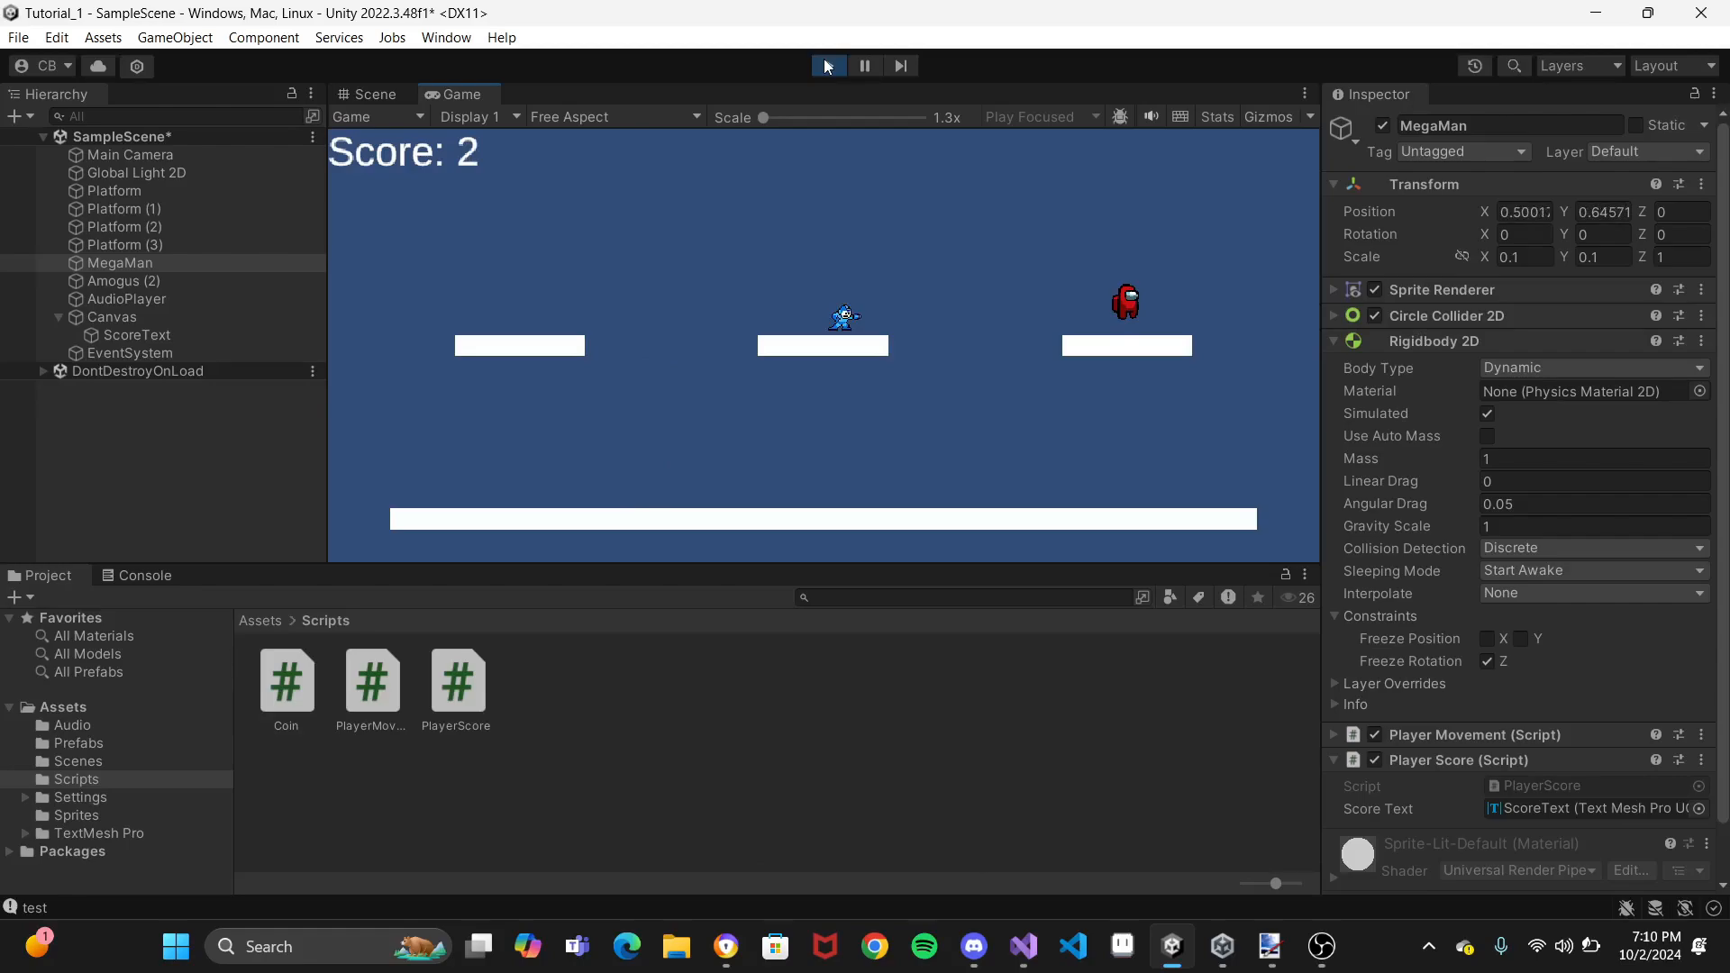
{"action": "left_click", "coordinate": [827, 66]}
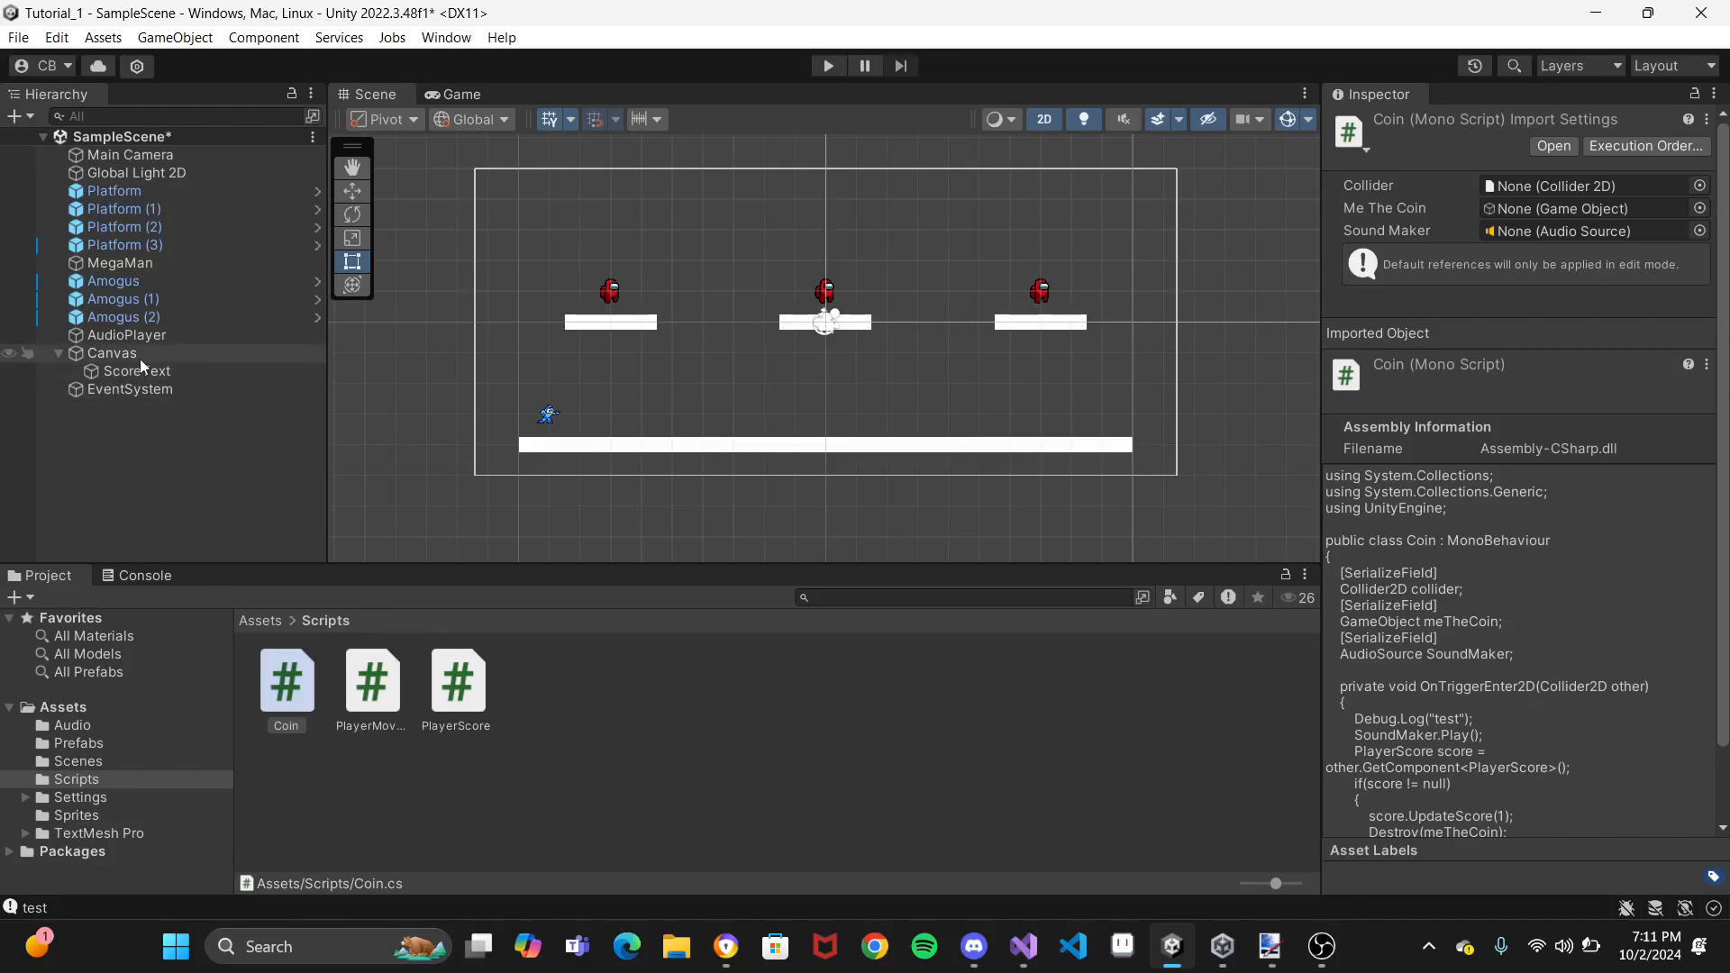
Turn off Play On Awake in the AudioPlayer's Audio Source
{"action": "left_click", "coordinate": [147, 336]}
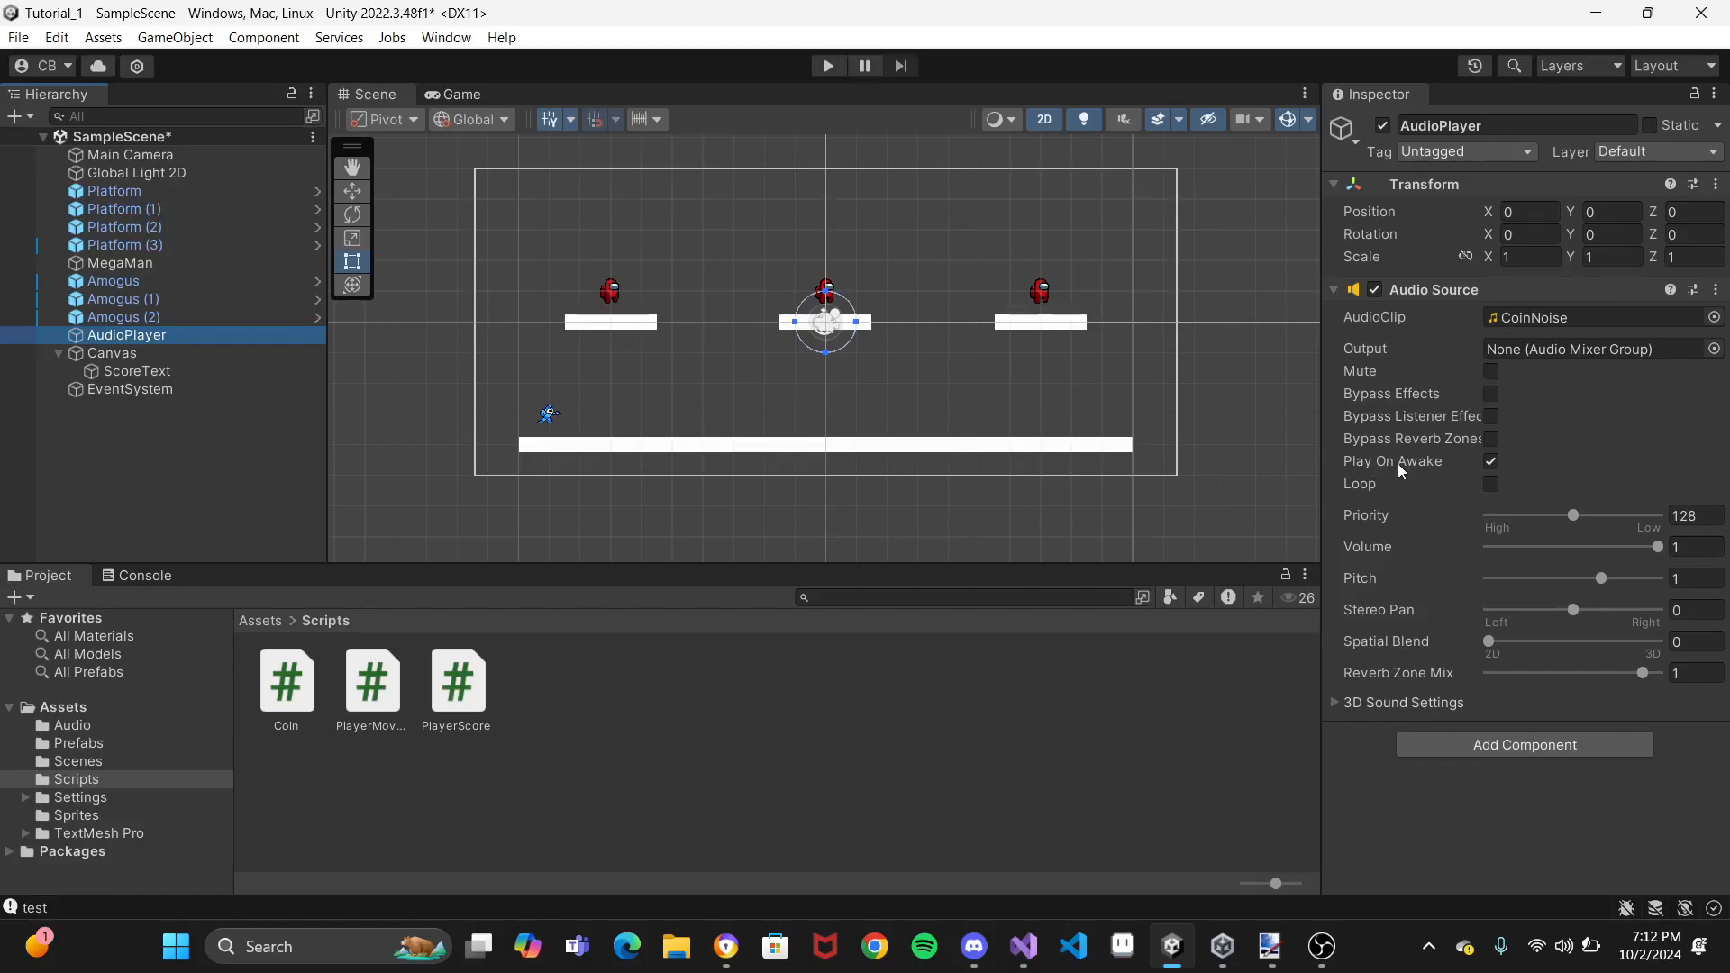
{"action": "left_click", "coordinate": [429, 446]}
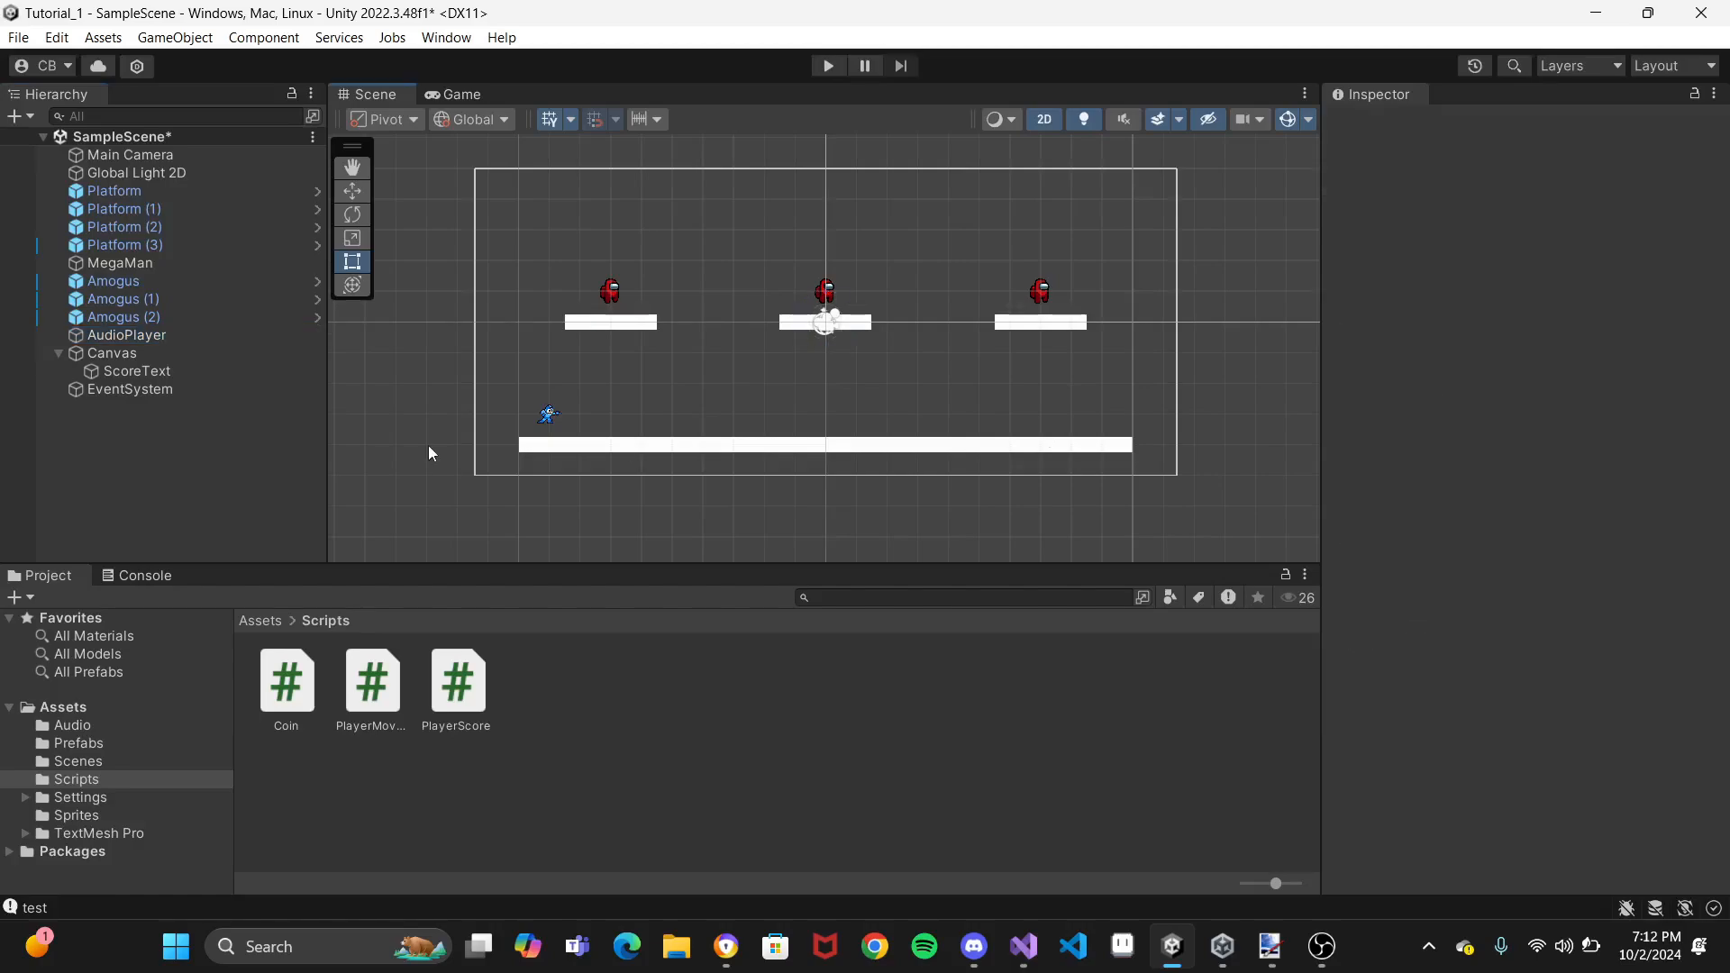
{"action": "left_click", "coordinate": [103, 334]}
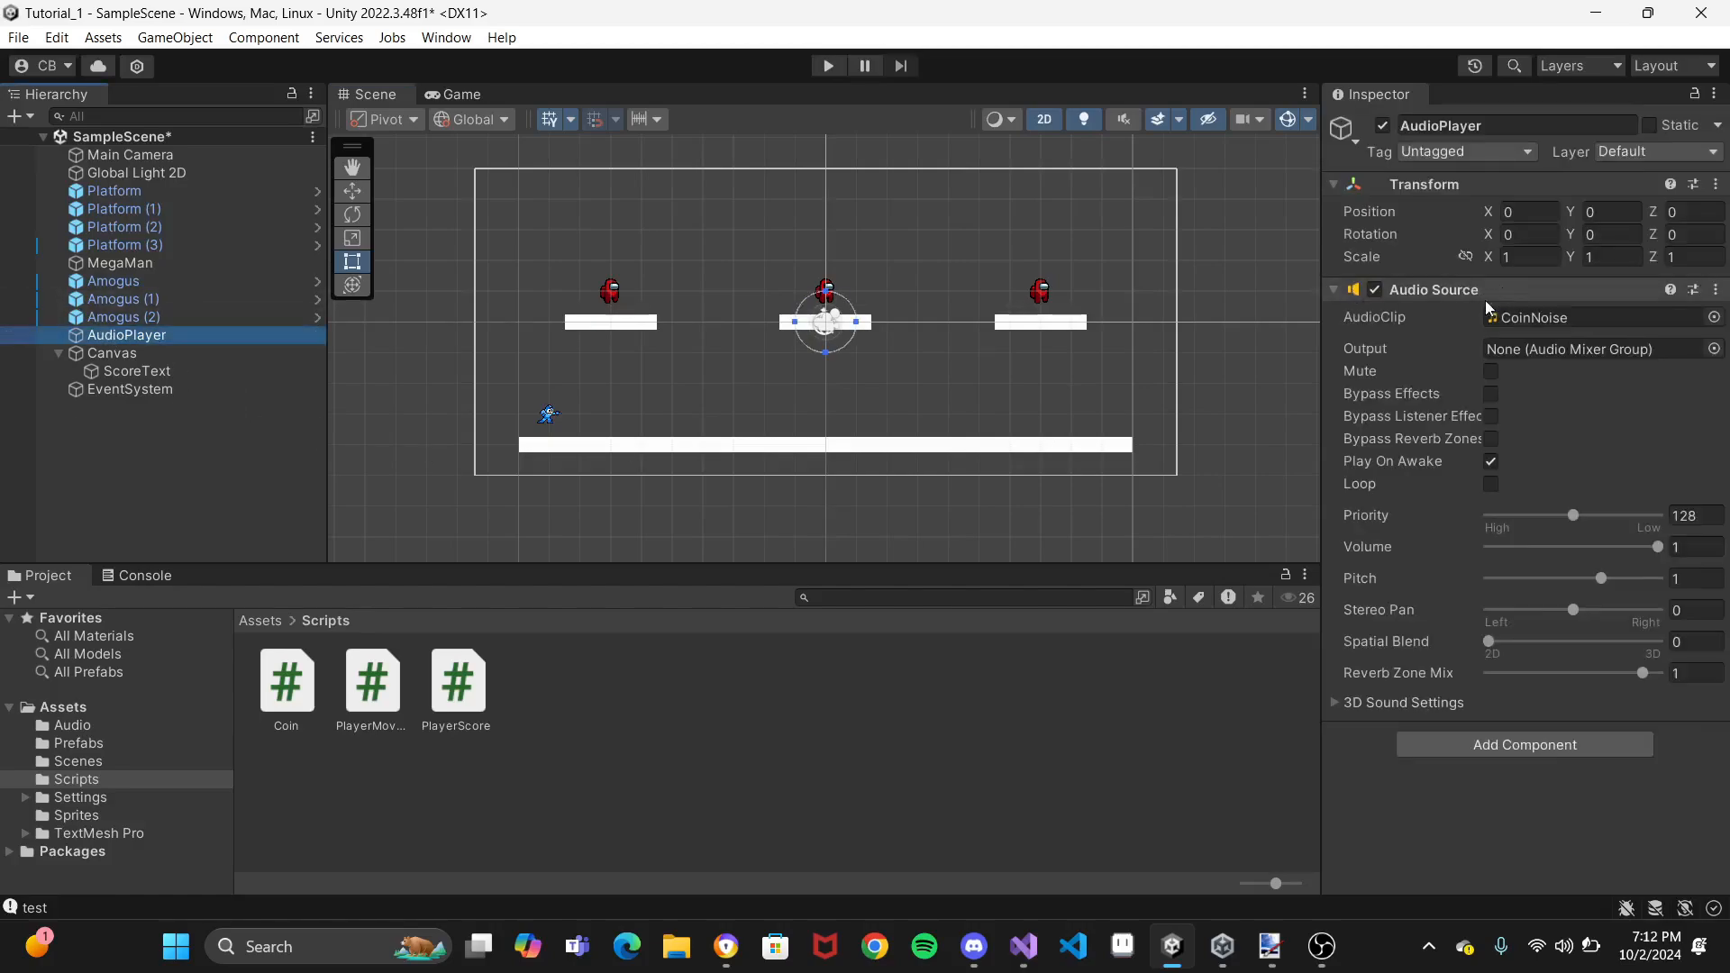
{"action": "left_click", "coordinate": [1491, 461]}
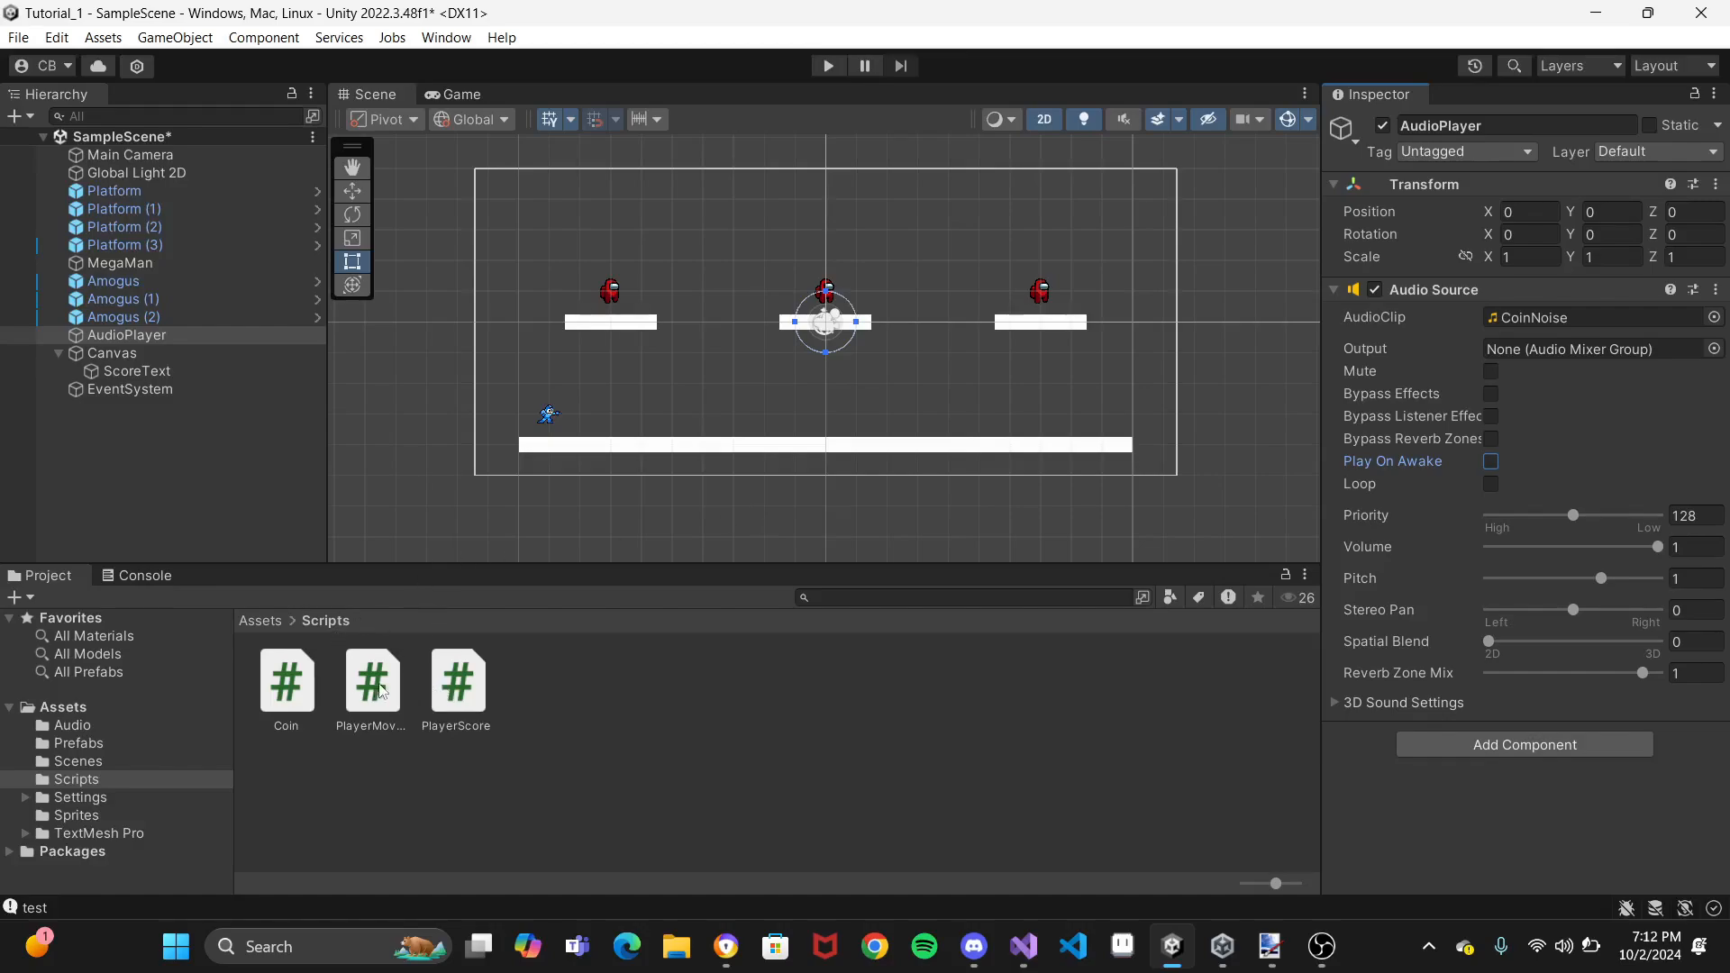
Open the Coin script and review the sound playback, PlayerScore lookup and UpdateScore call in OnTriggerEnter2D
{"action": "left_click", "coordinate": [273, 687]}
{"action": "double_click", "coordinate": [273, 687]}
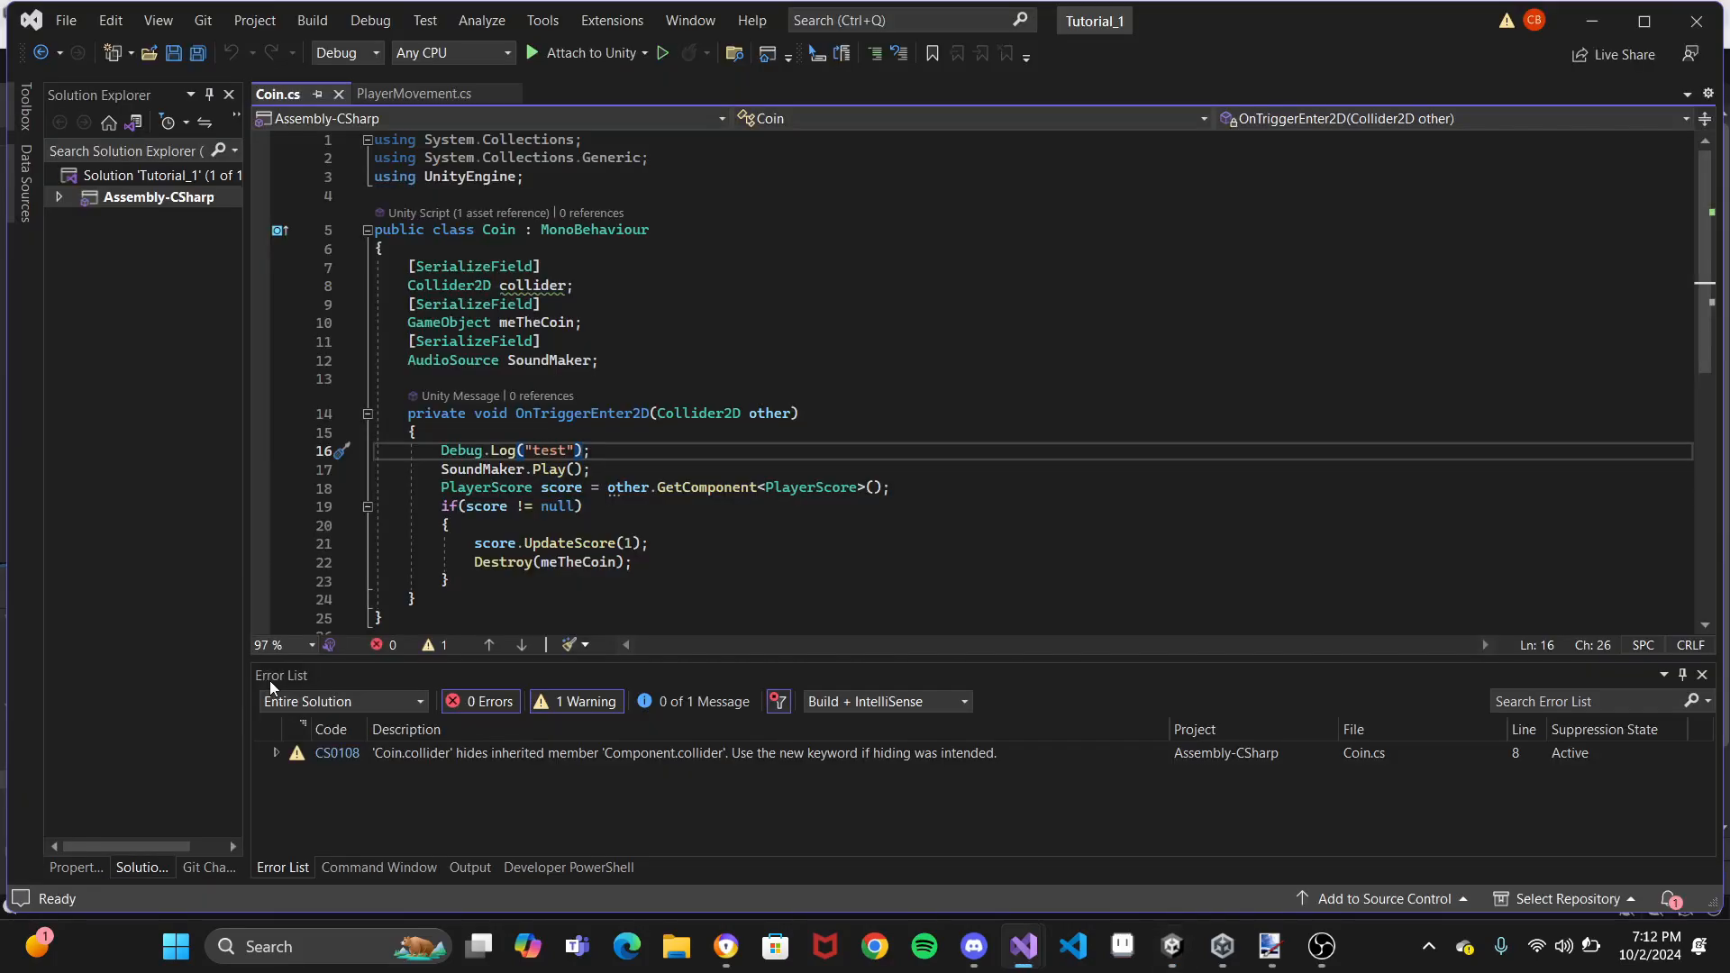
{"action": "scroll", "coordinate": [760, 440], "scroll_direction": "down", "scroll_amount": 1}
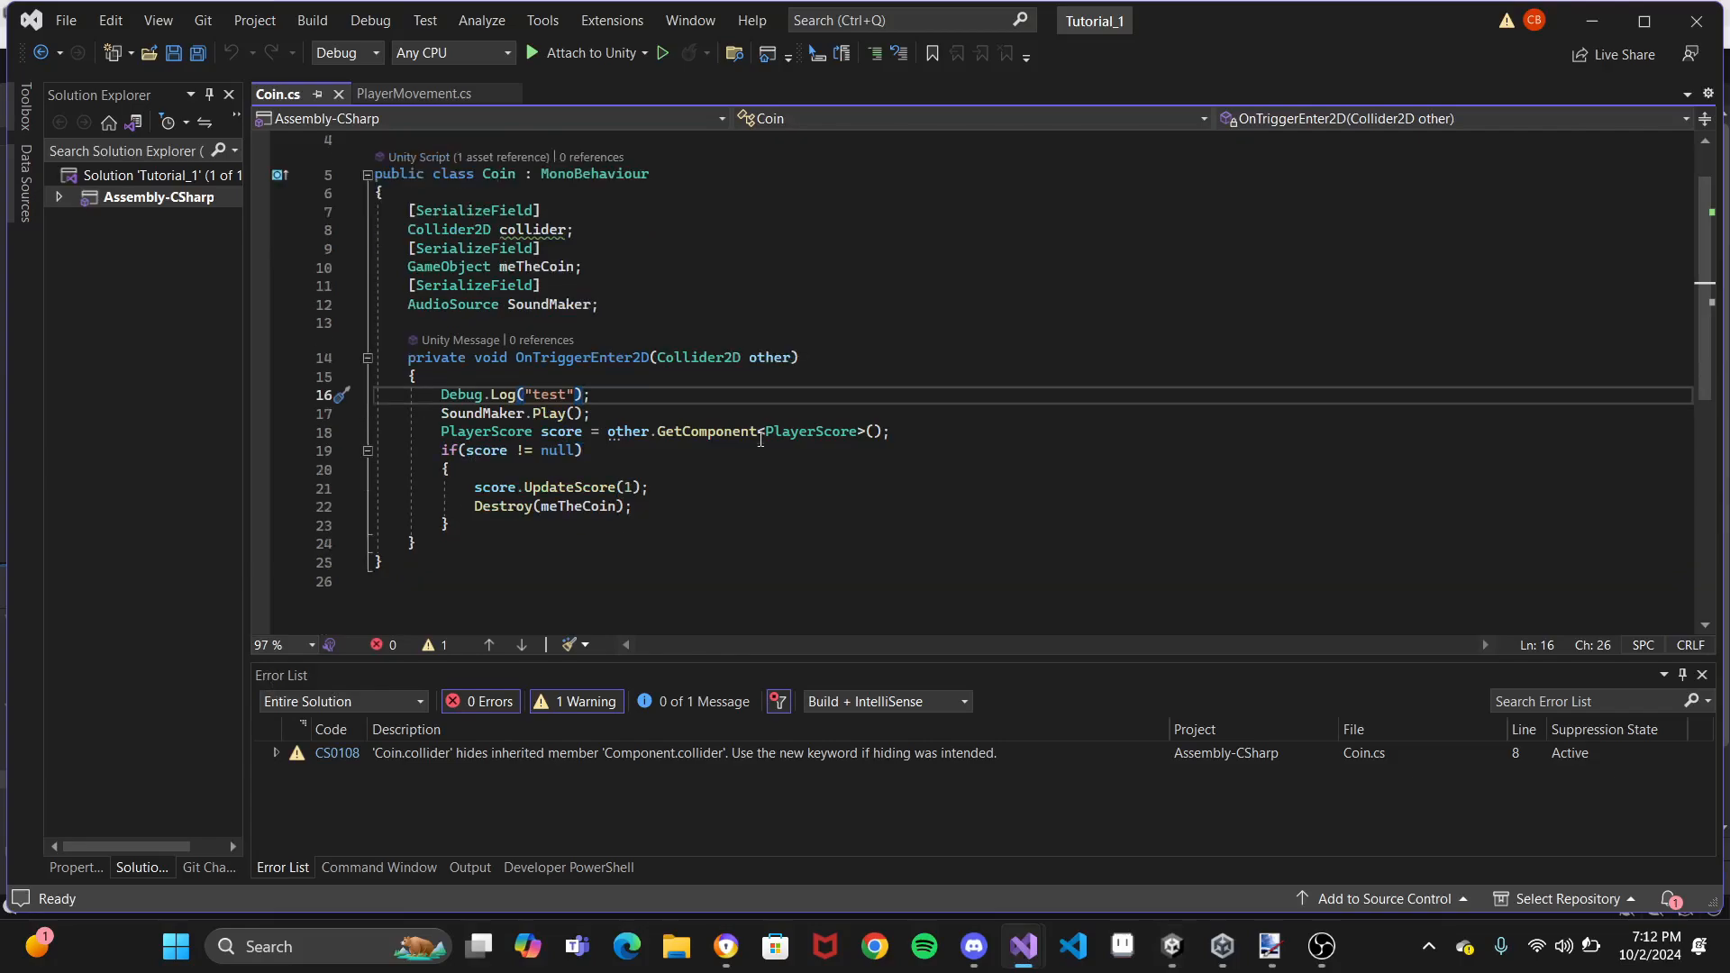
{"action": "left_click", "coordinate": [677, 410]}
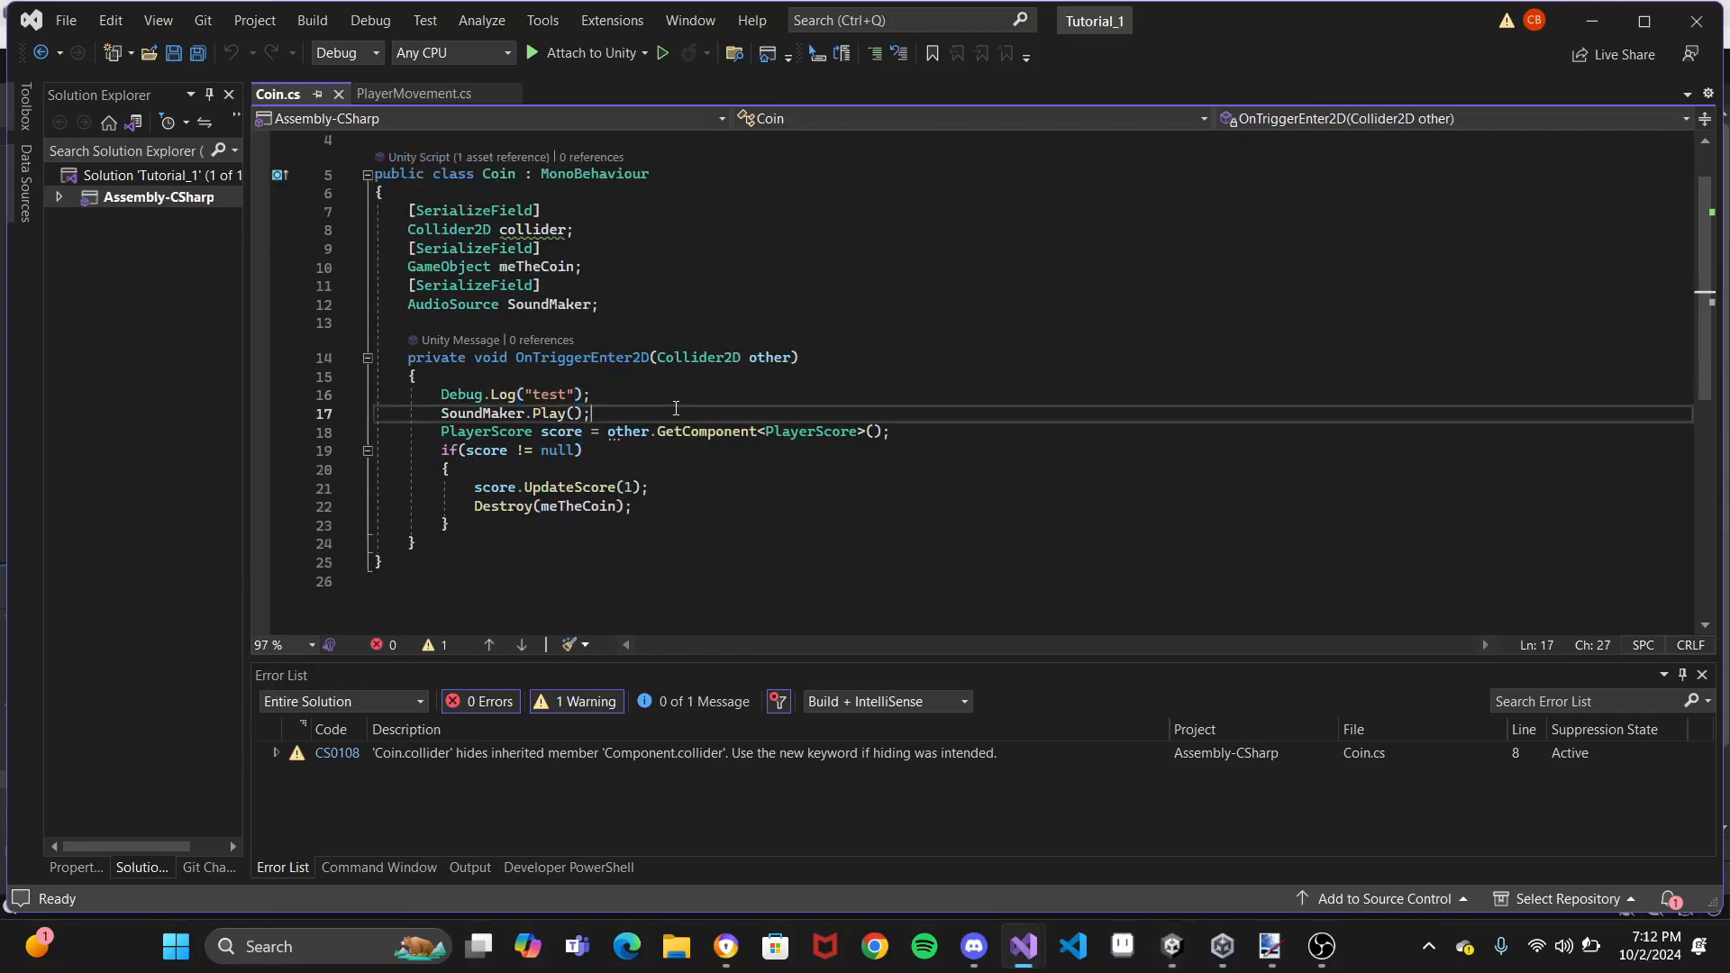
{"action": "left_click", "coordinate": [440, 427]}
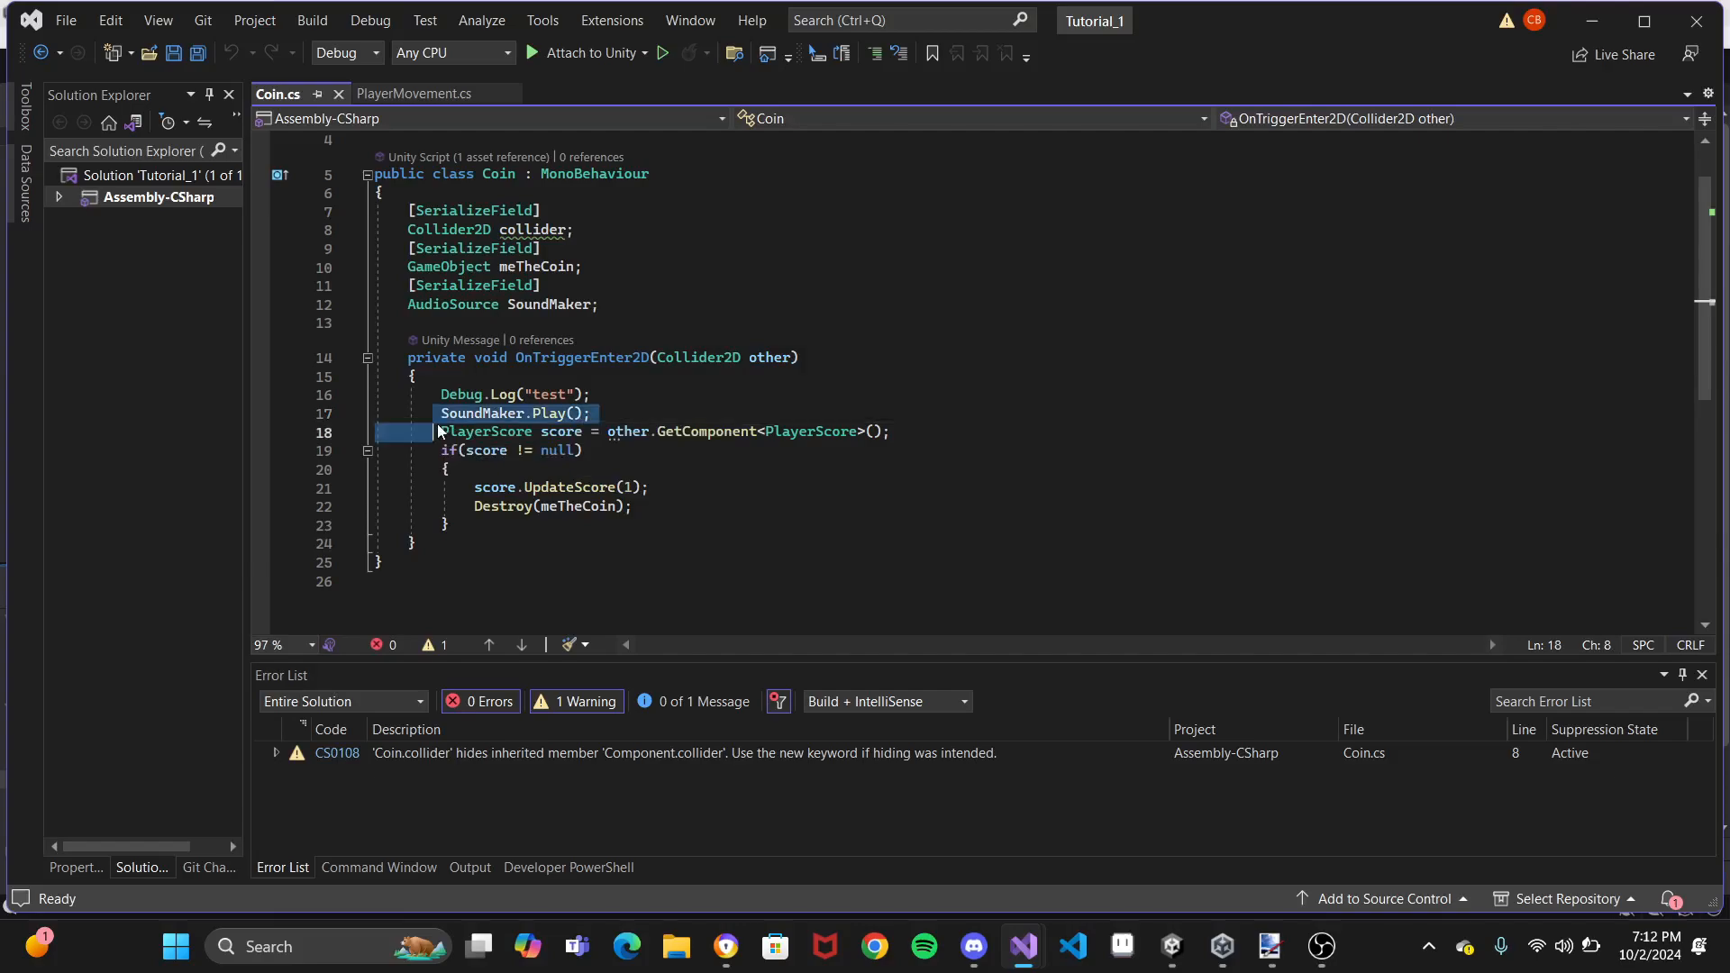
{"action": "left_click_drag", "start_coordinate": [440, 429], "coordinate": [914, 438]}
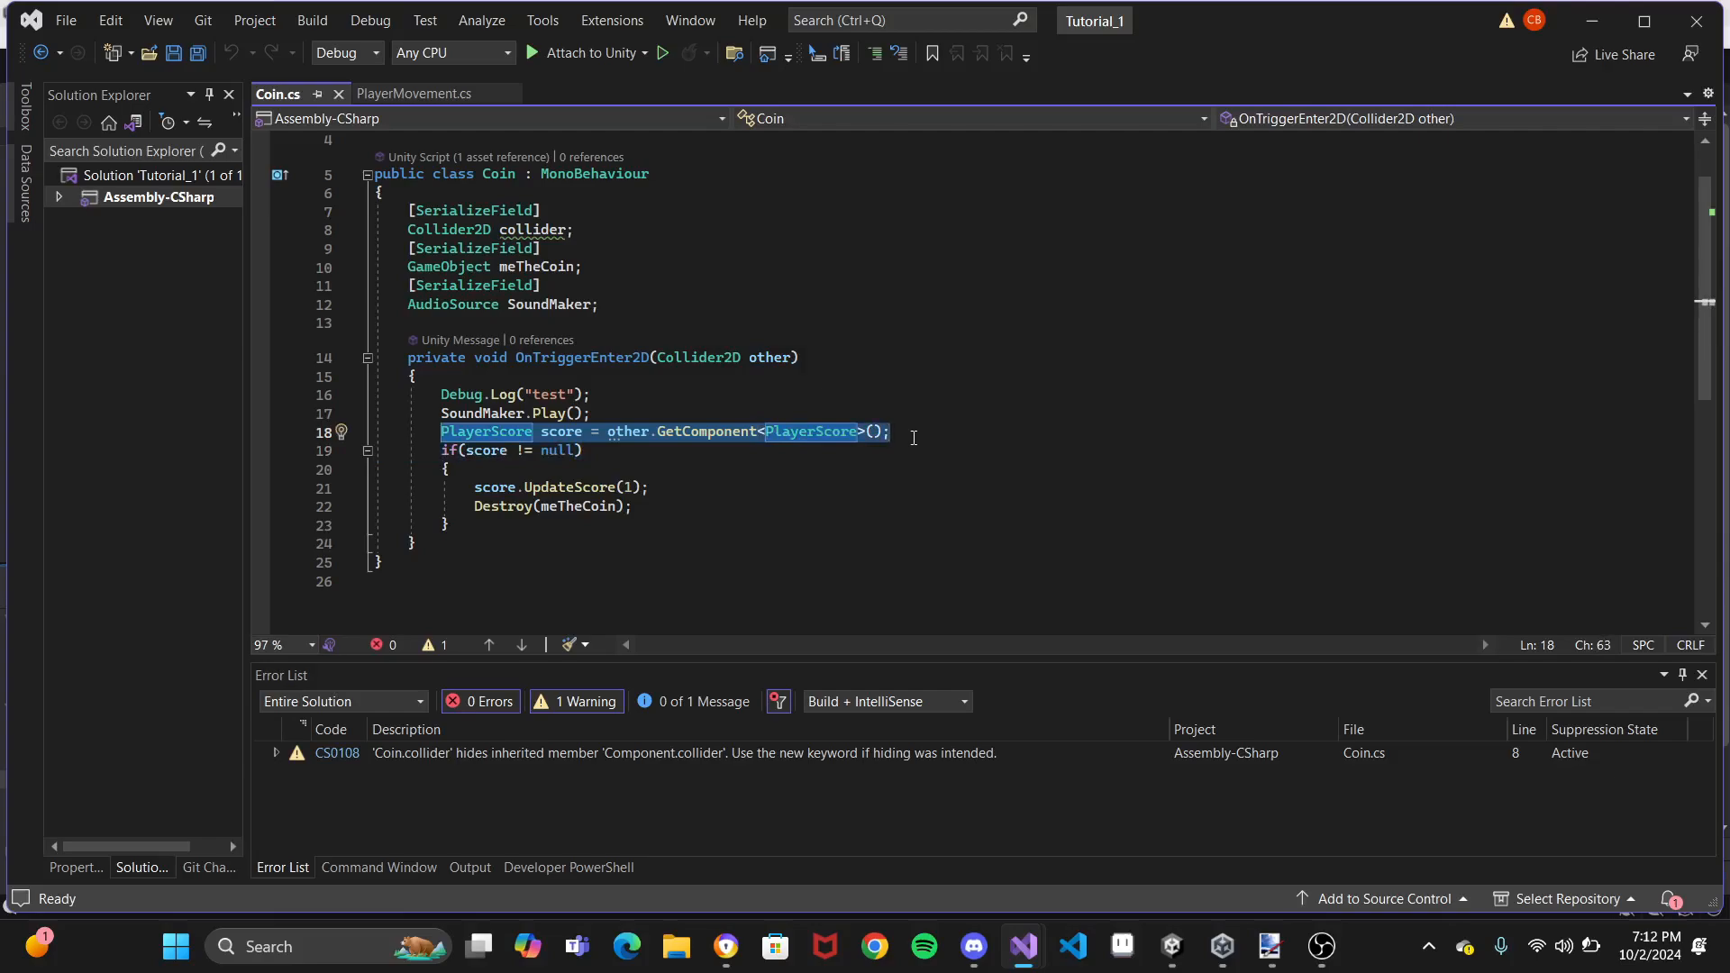
{"action": "left_click", "coordinate": [607, 466]}
{"action": "left_click_drag", "start_coordinate": [475, 487], "coordinate": [647, 486]}
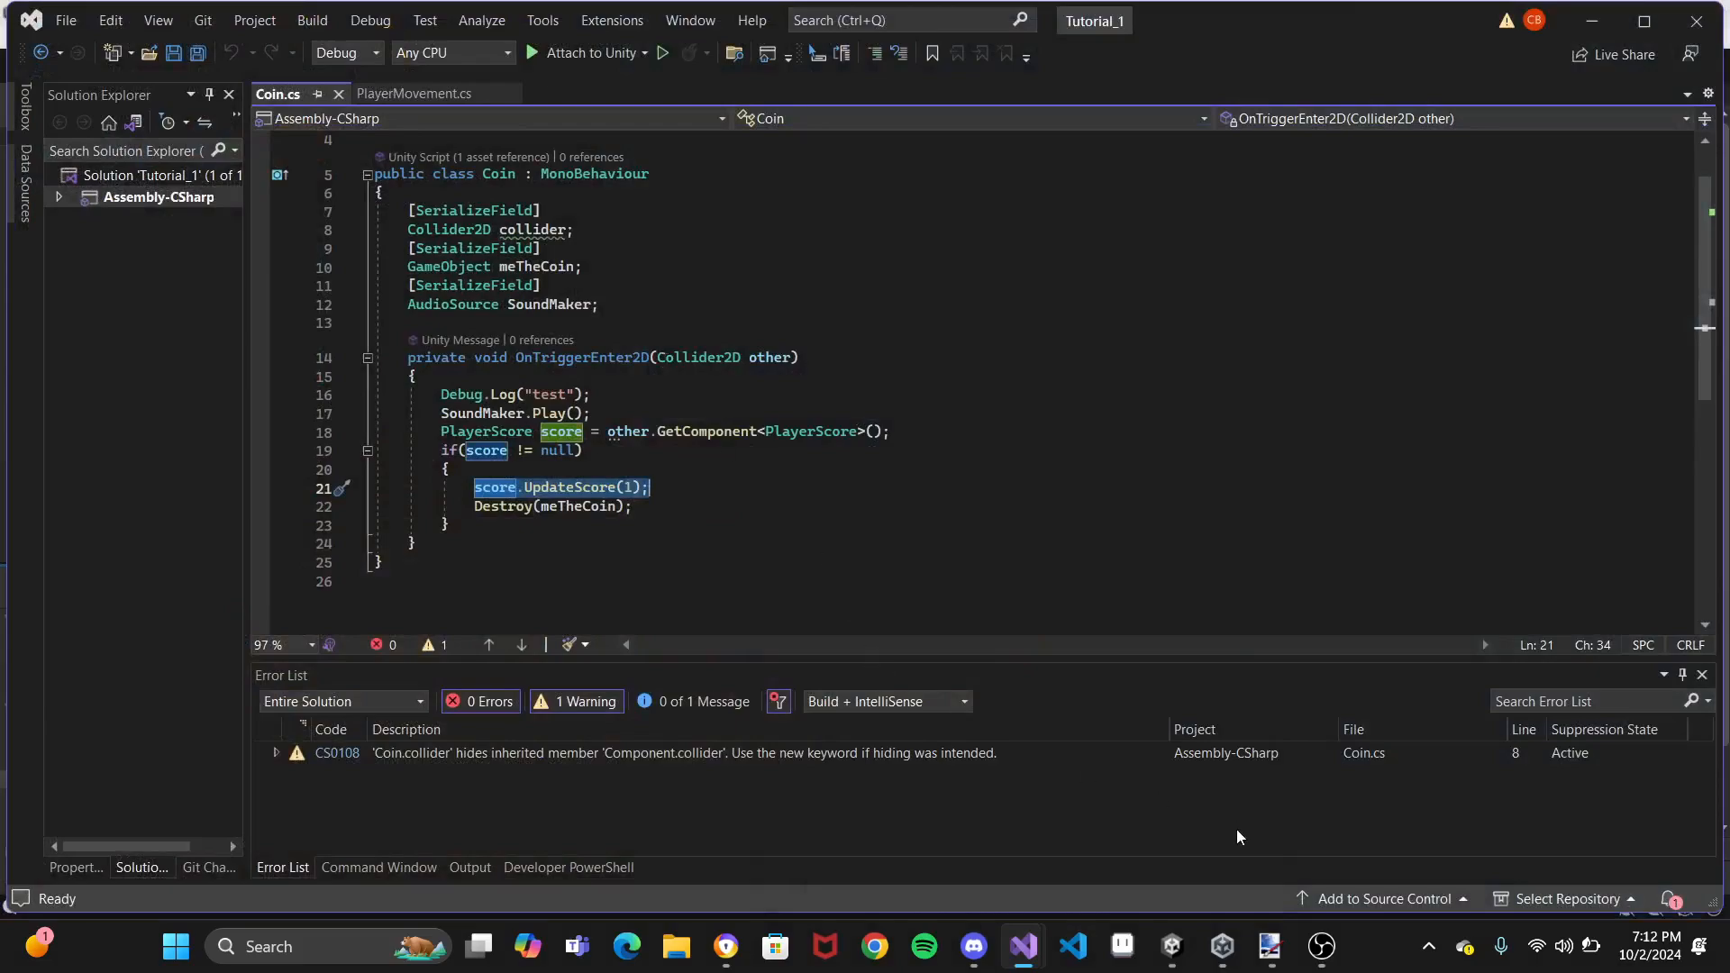
Open the PlayerScore script and review its scoreText and score field declarations
{"action": "left_click", "coordinate": [1172, 946]}
{"action": "double_click", "coordinate": [435, 699]}
{"action": "left_click", "coordinate": [673, 378]}
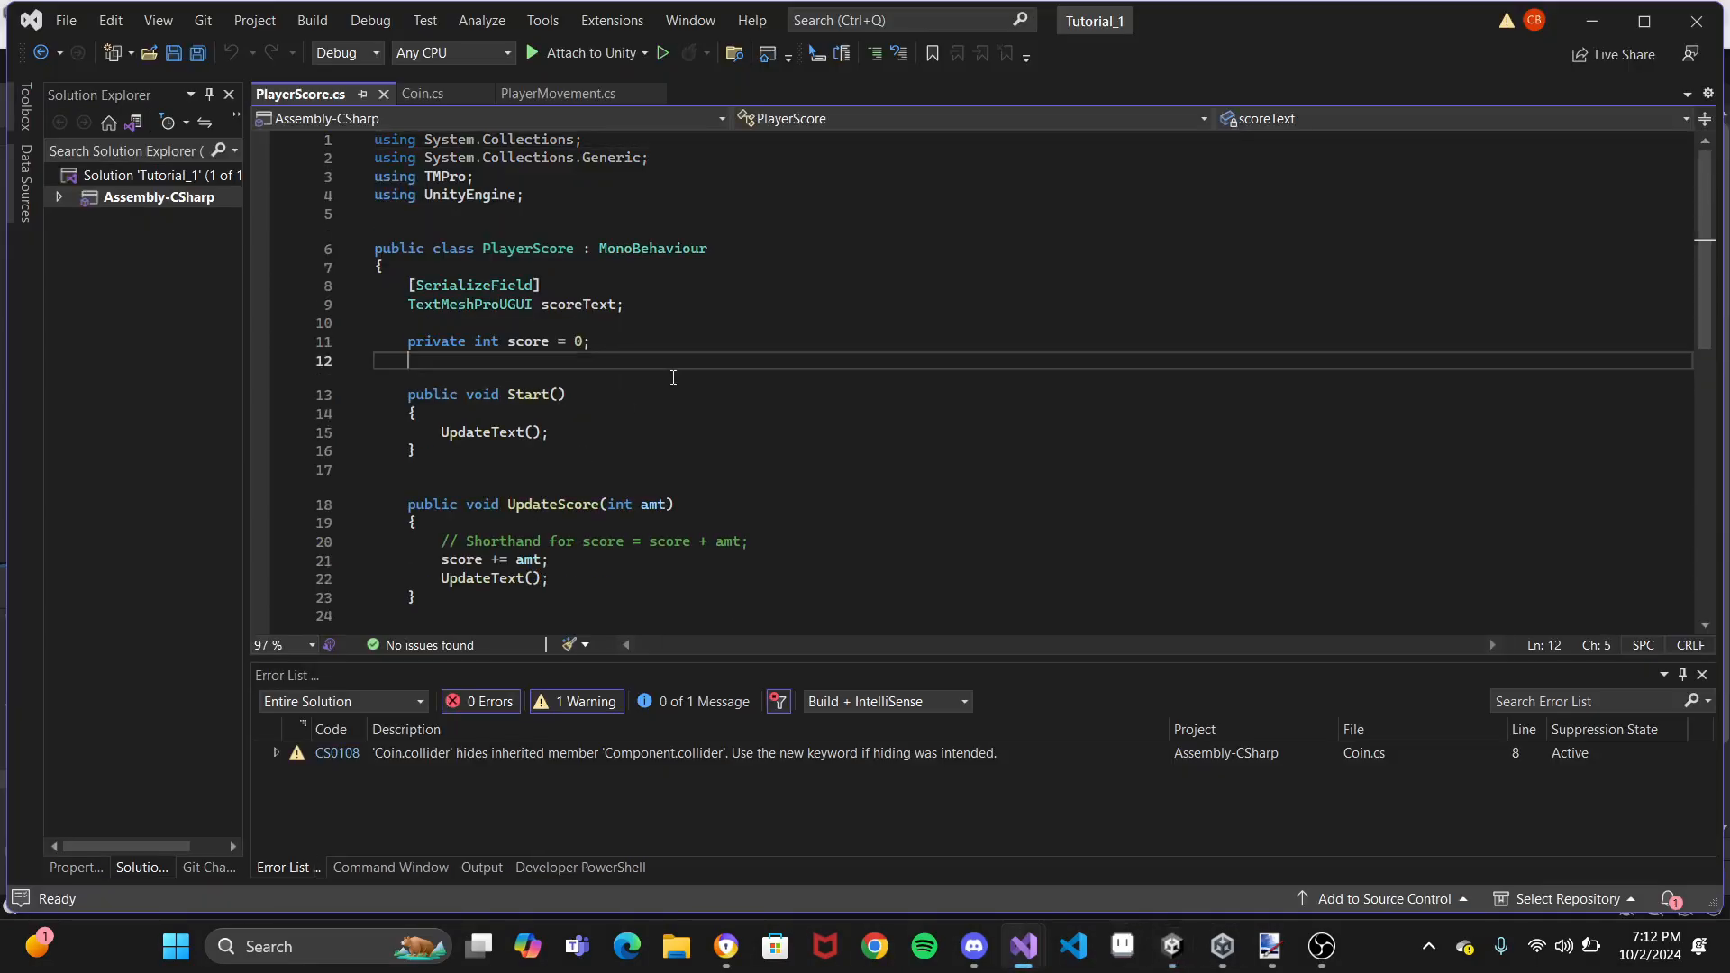
{"action": "left_click_drag", "start_coordinate": [676, 305], "coordinate": [688, 273]}
{"action": "left_click_drag", "start_coordinate": [692, 341], "coordinate": [662, 323]}
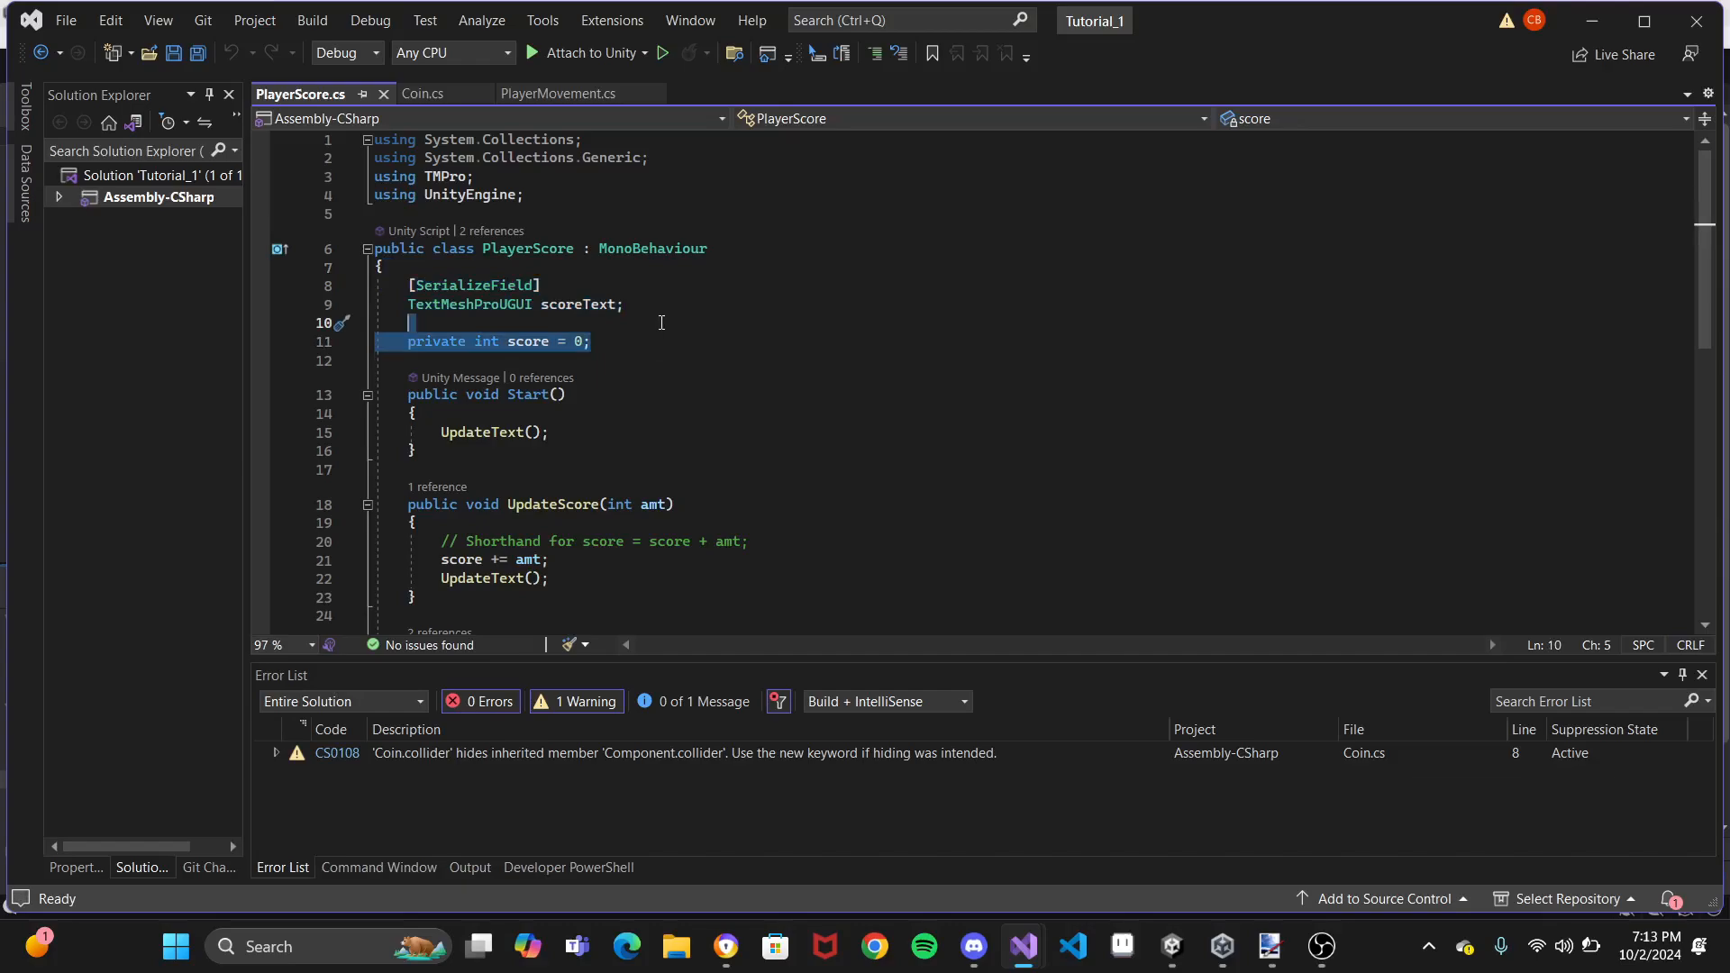
Review the Start, UpdateScore and UpdateText methods of the PlayerScore script
{"action": "left_click", "coordinate": [575, 448]}
{"action": "left_click_drag", "start_coordinate": [575, 449], "coordinate": [632, 369]}
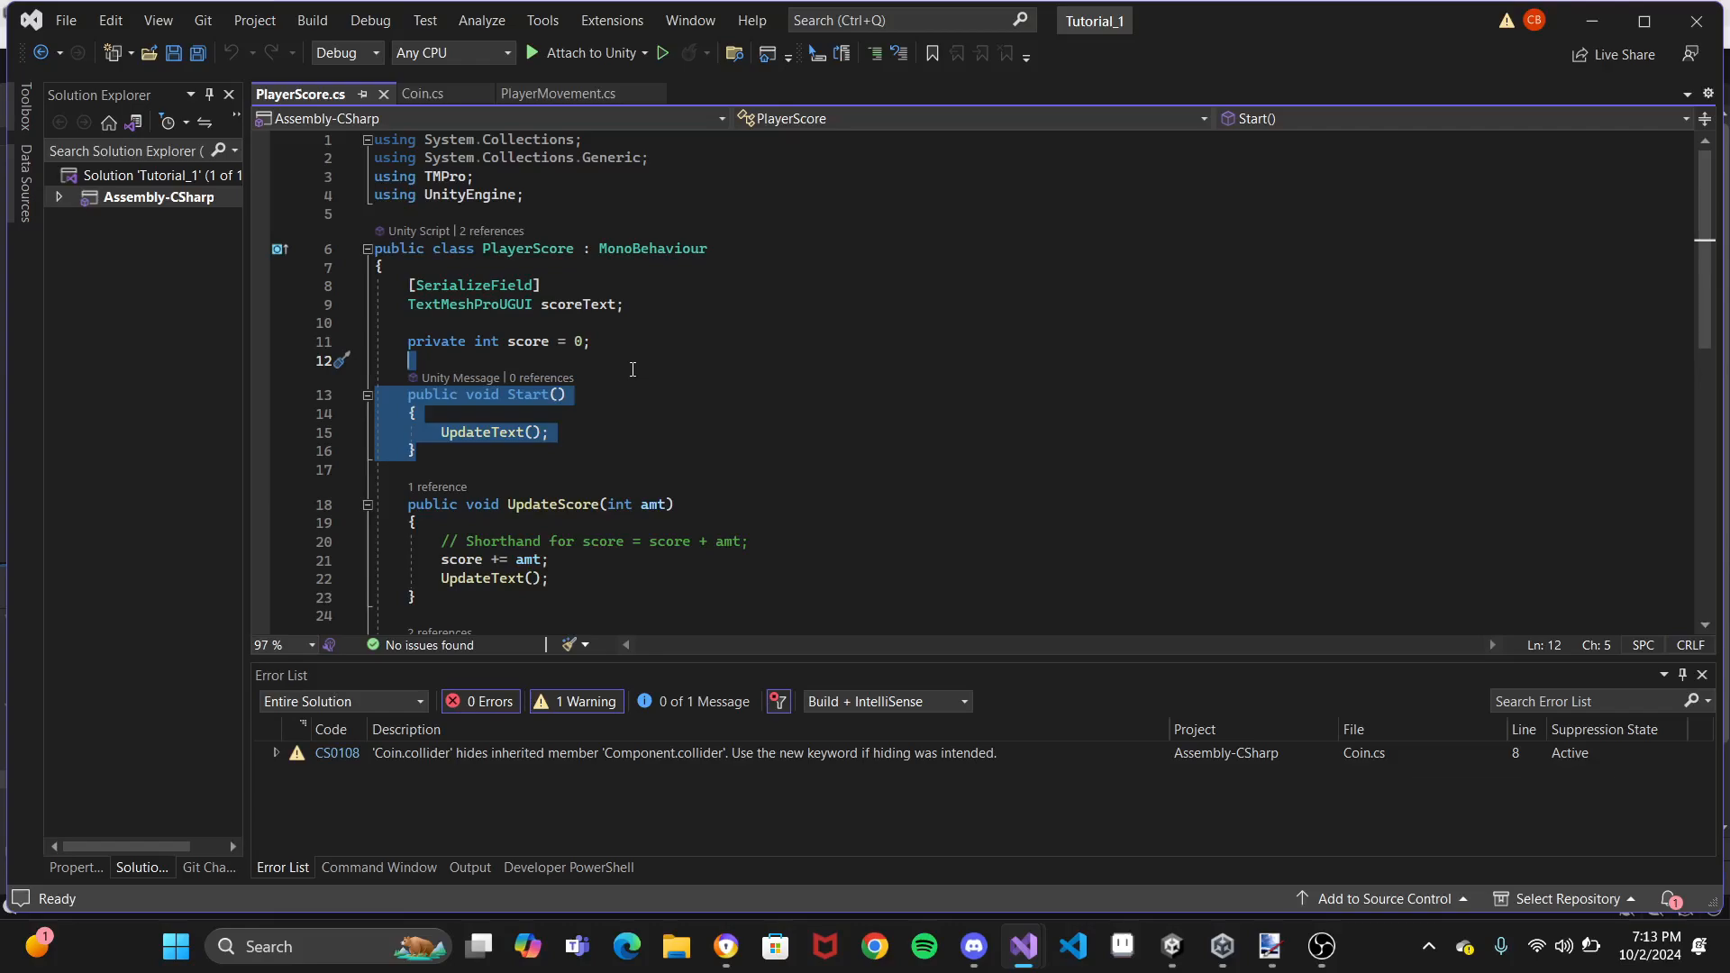
{"action": "left_click", "coordinate": [613, 394]}
{"action": "scroll", "coordinate": [613, 395], "scroll_direction": "down", "scroll_amount": 1}
{"action": "left_click_drag", "start_coordinate": [540, 414], "coordinate": [580, 348]}
{"action": "scroll", "coordinate": [580, 348], "scroll_direction": "down", "scroll_amount": 1}
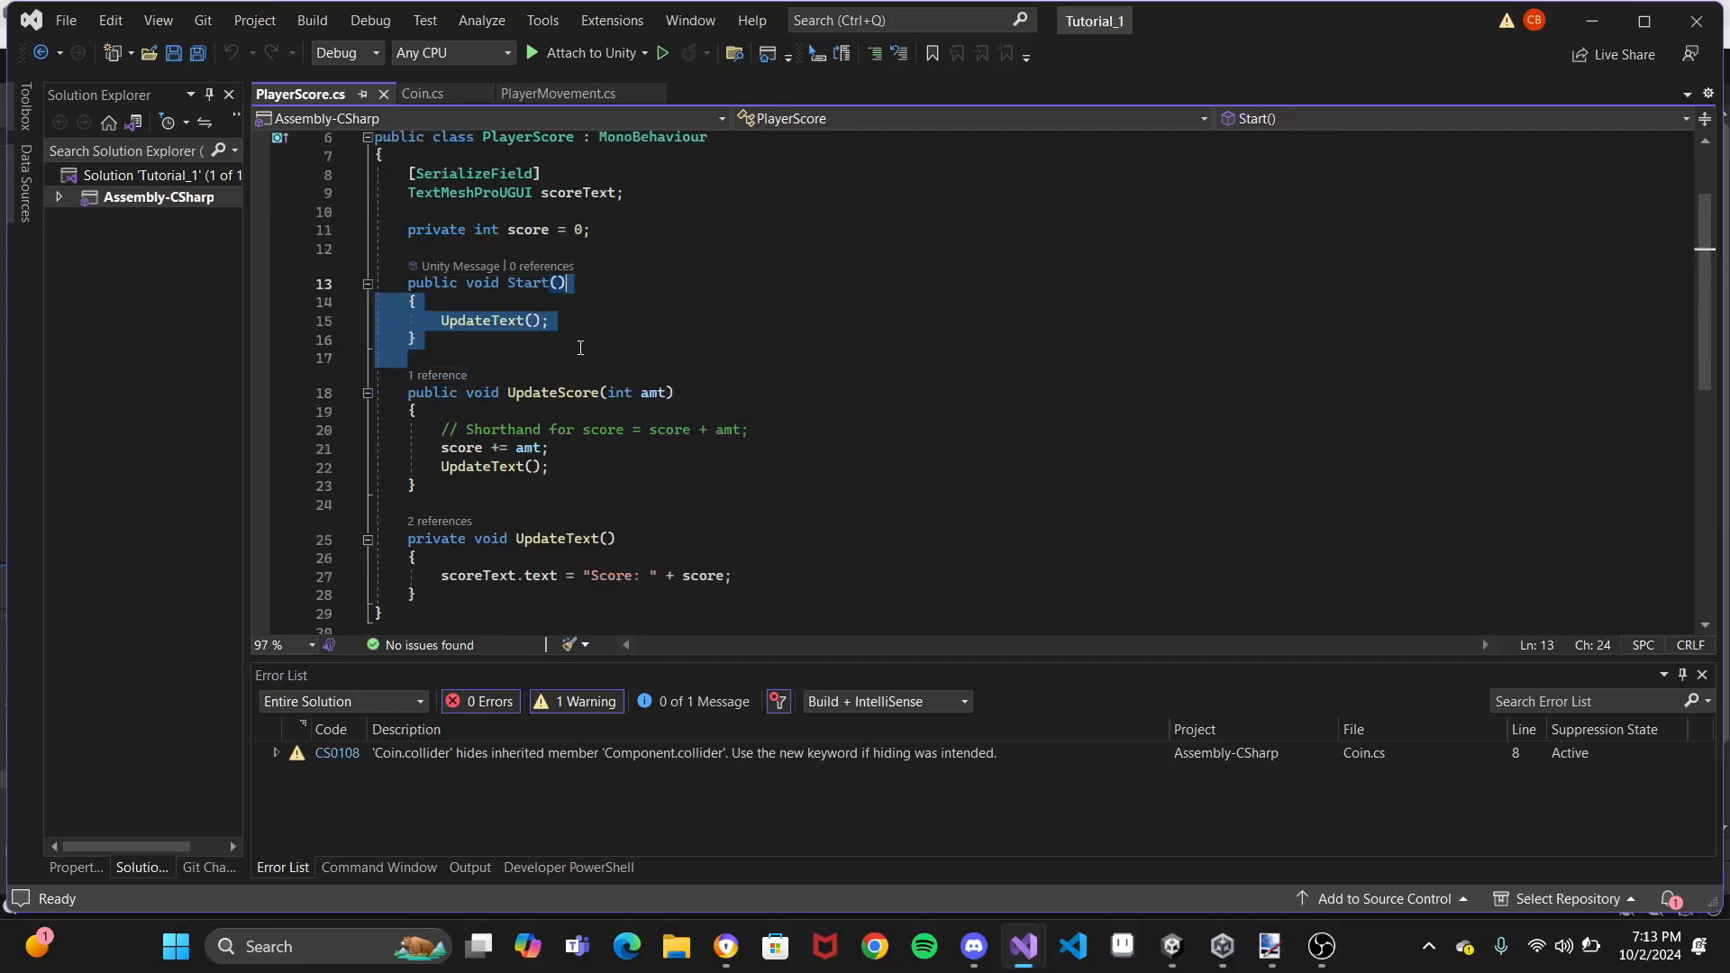
{"action": "left_click", "coordinate": [553, 322]}
{"action": "left_click", "coordinate": [595, 285]}
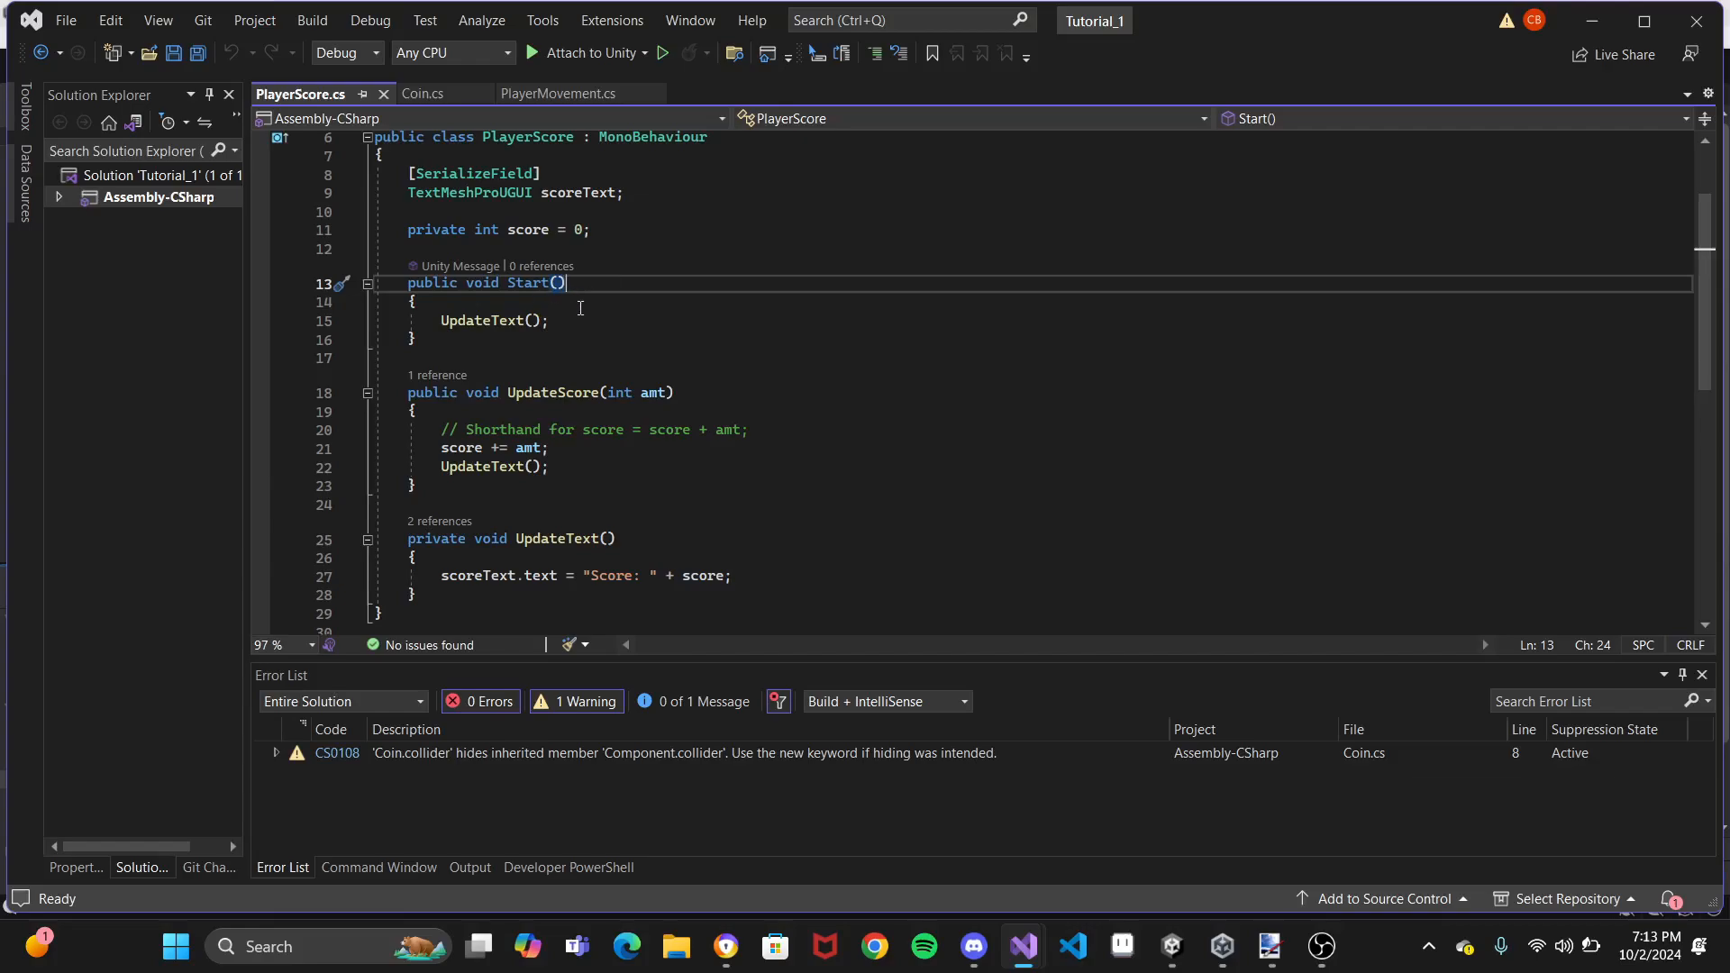
{"action": "scroll", "coordinate": [582, 308], "scroll_direction": "down", "scroll_amount": 1}
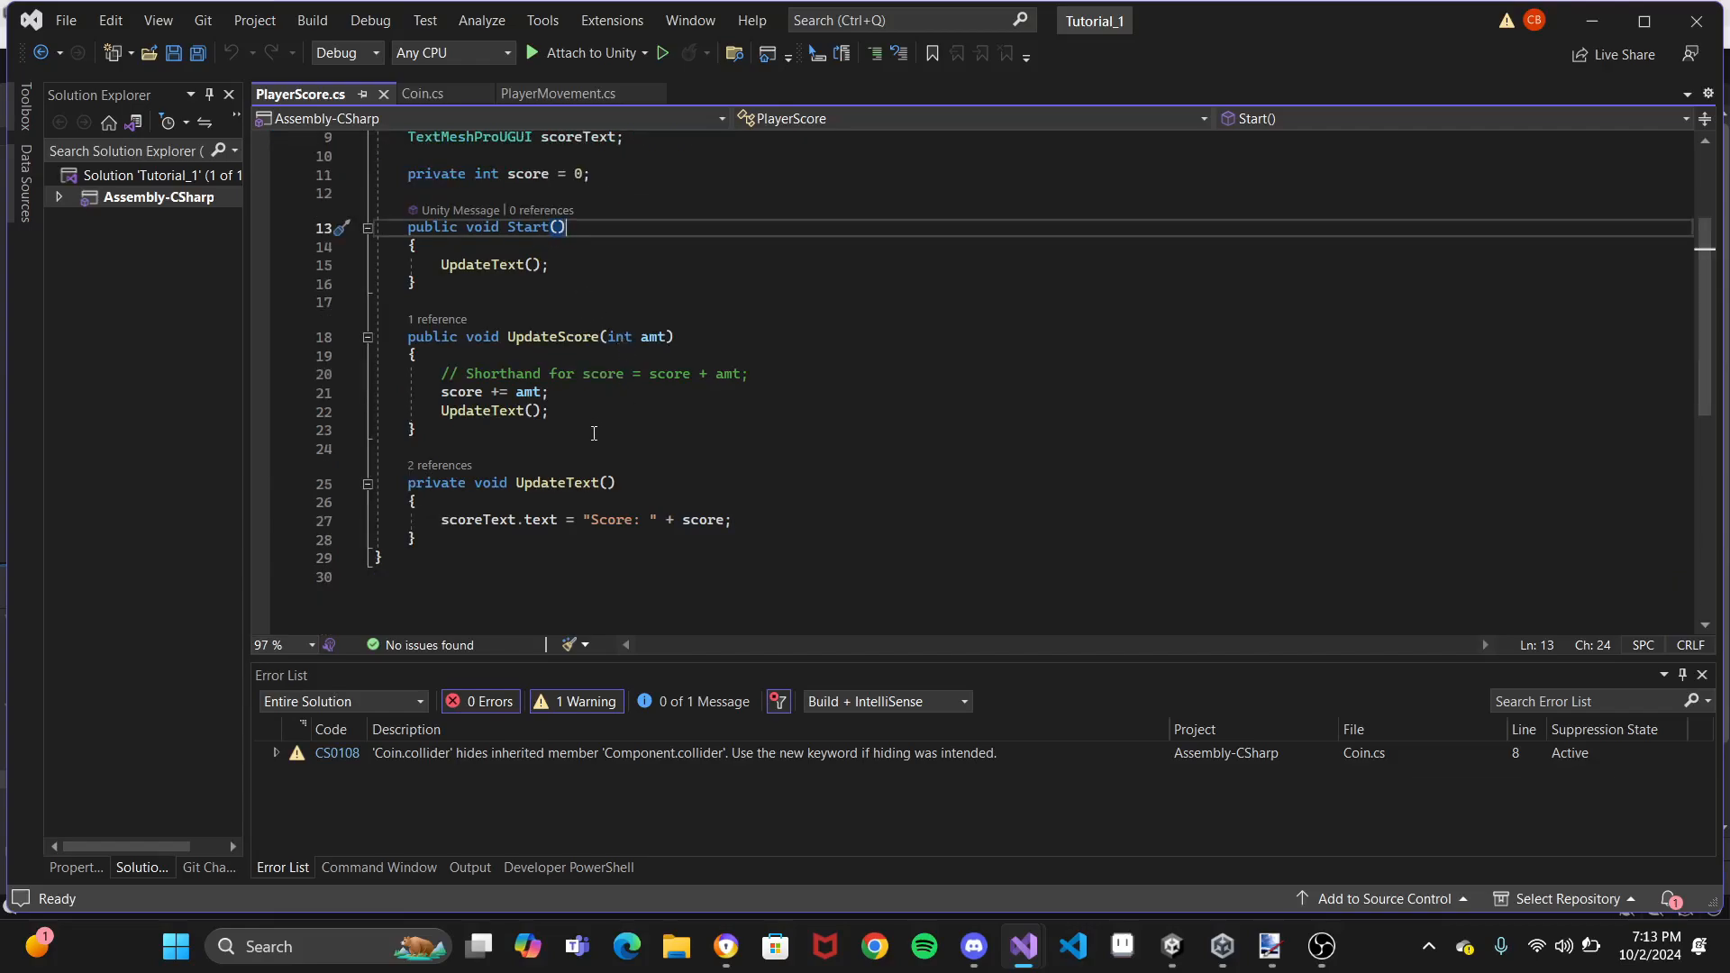
{"action": "left_click", "coordinate": [566, 418]}
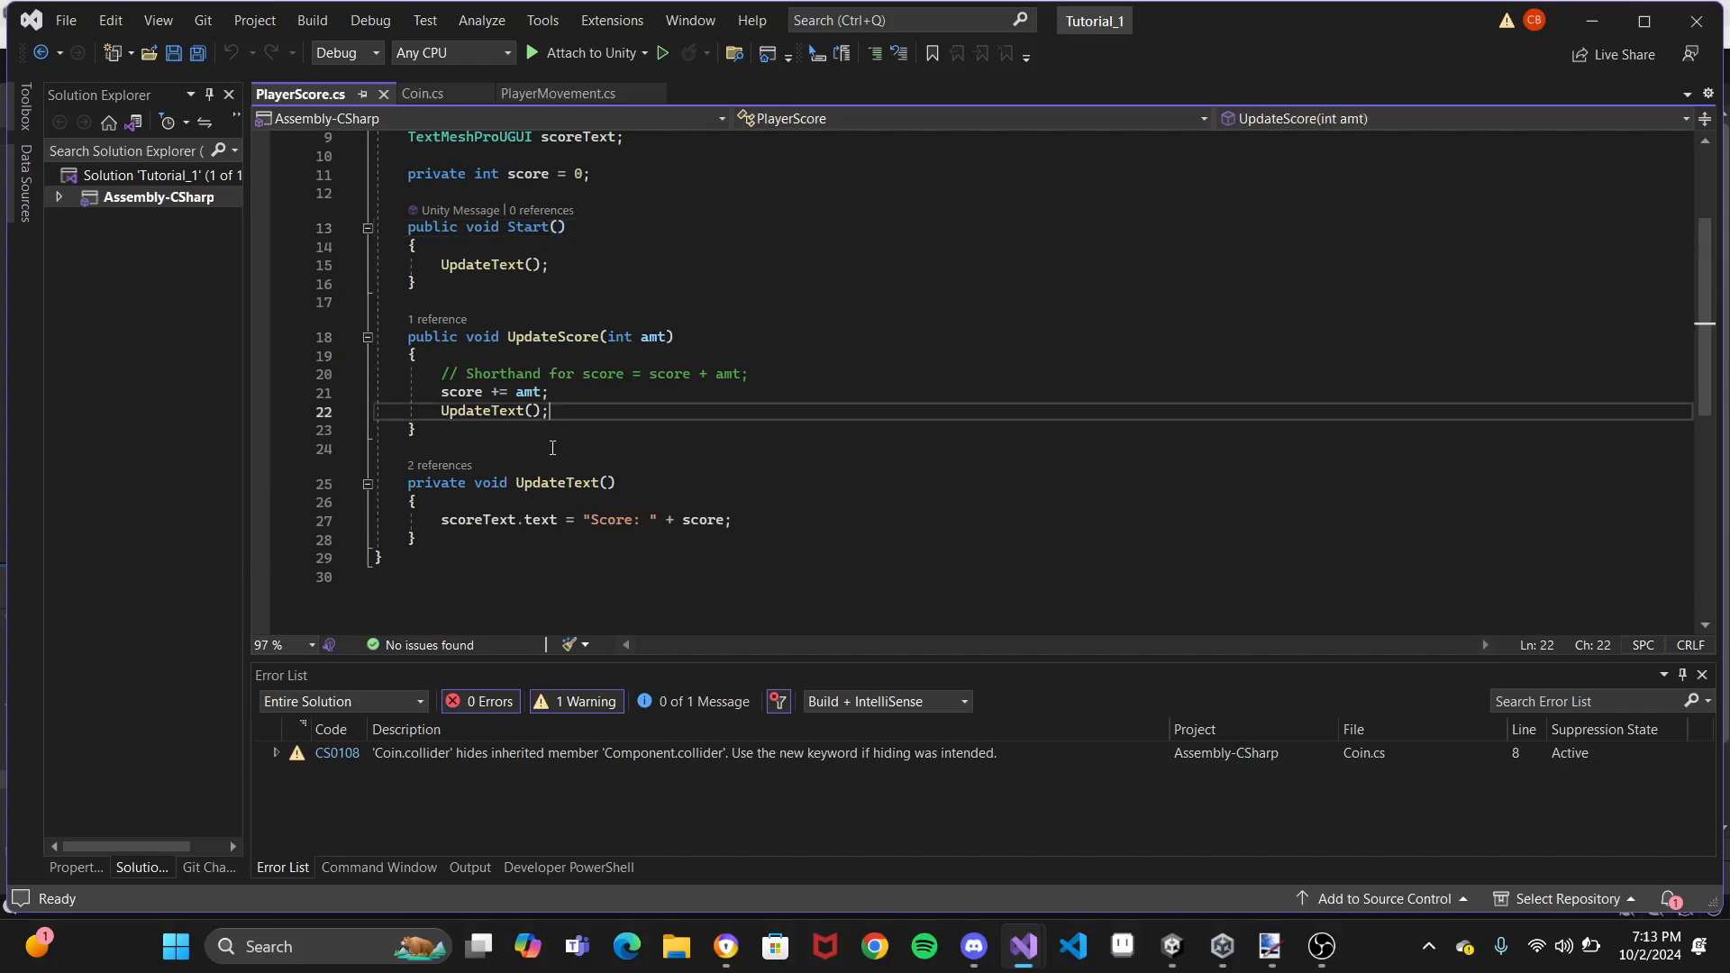
{"action": "left_click_drag", "start_coordinate": [423, 539], "coordinate": [452, 466]}
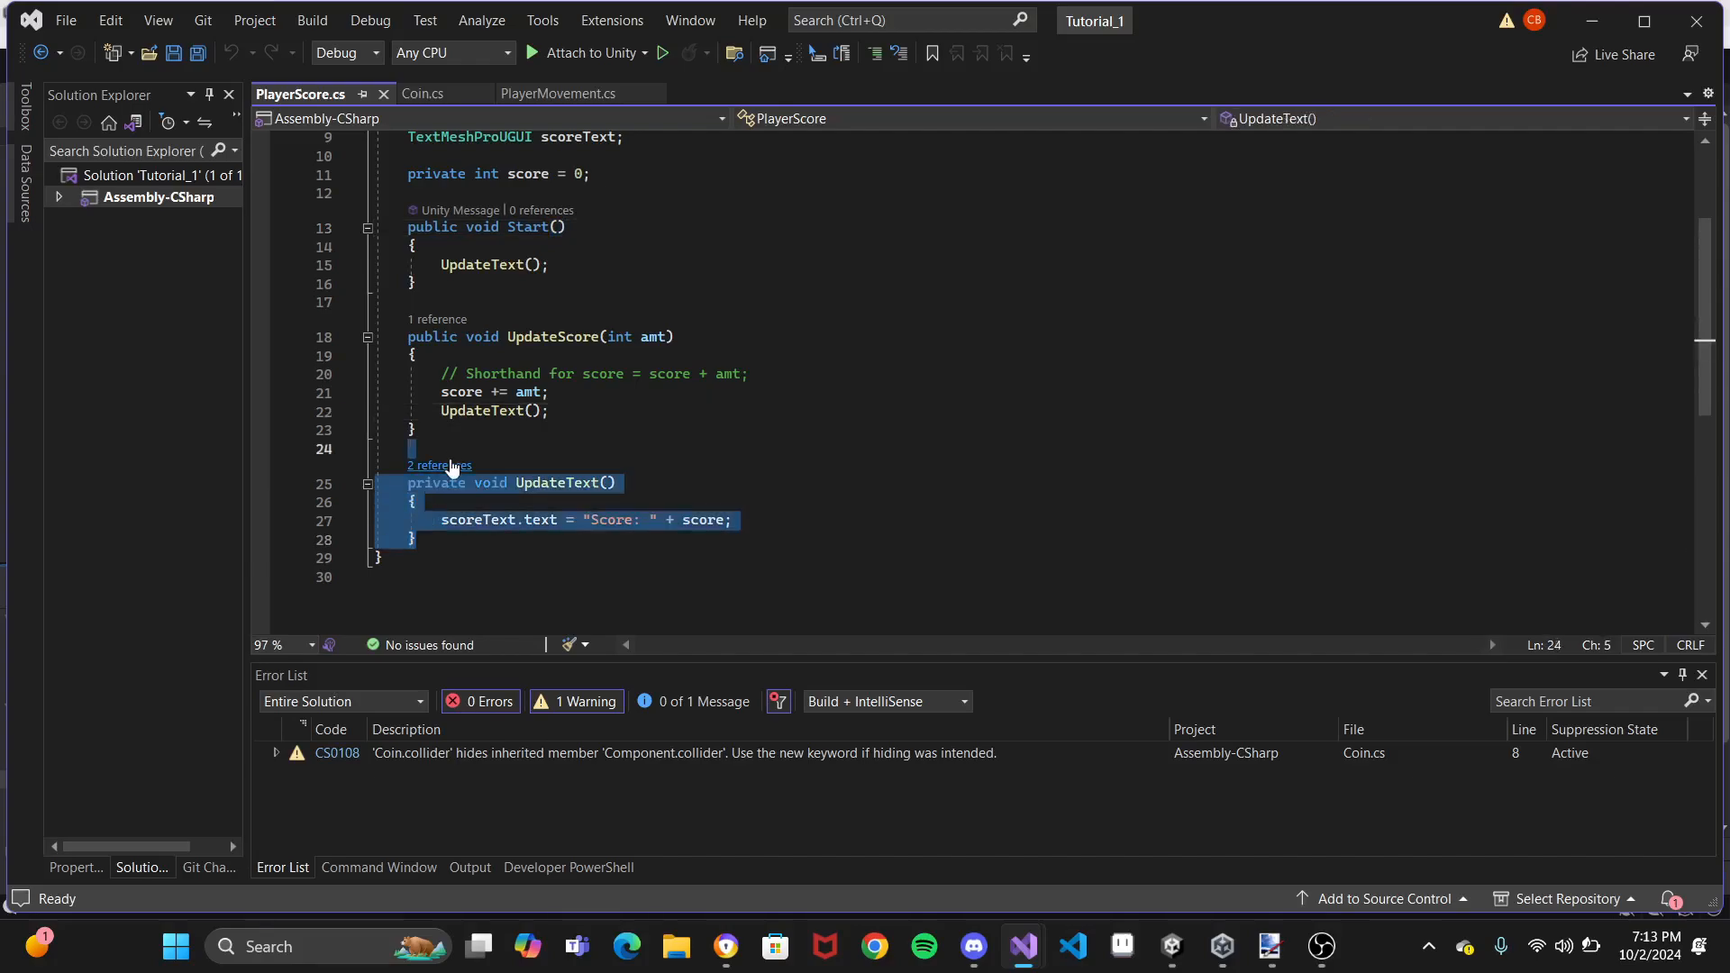
Examine the scoreText.text assignment in UpdateText and the score field declaration in the PlayerScore script
{"action": "left_click", "coordinate": [605, 520]}
{"action": "left_click", "coordinate": [437, 520]}
{"action": "left_click_drag", "start_coordinate": [437, 520], "coordinate": [728, 521]}
{"action": "scroll", "coordinate": [728, 527], "scroll_direction": "up", "scroll_amount": 2}
{"action": "left_click_drag", "start_coordinate": [590, 285], "coordinate": [415, 286]}
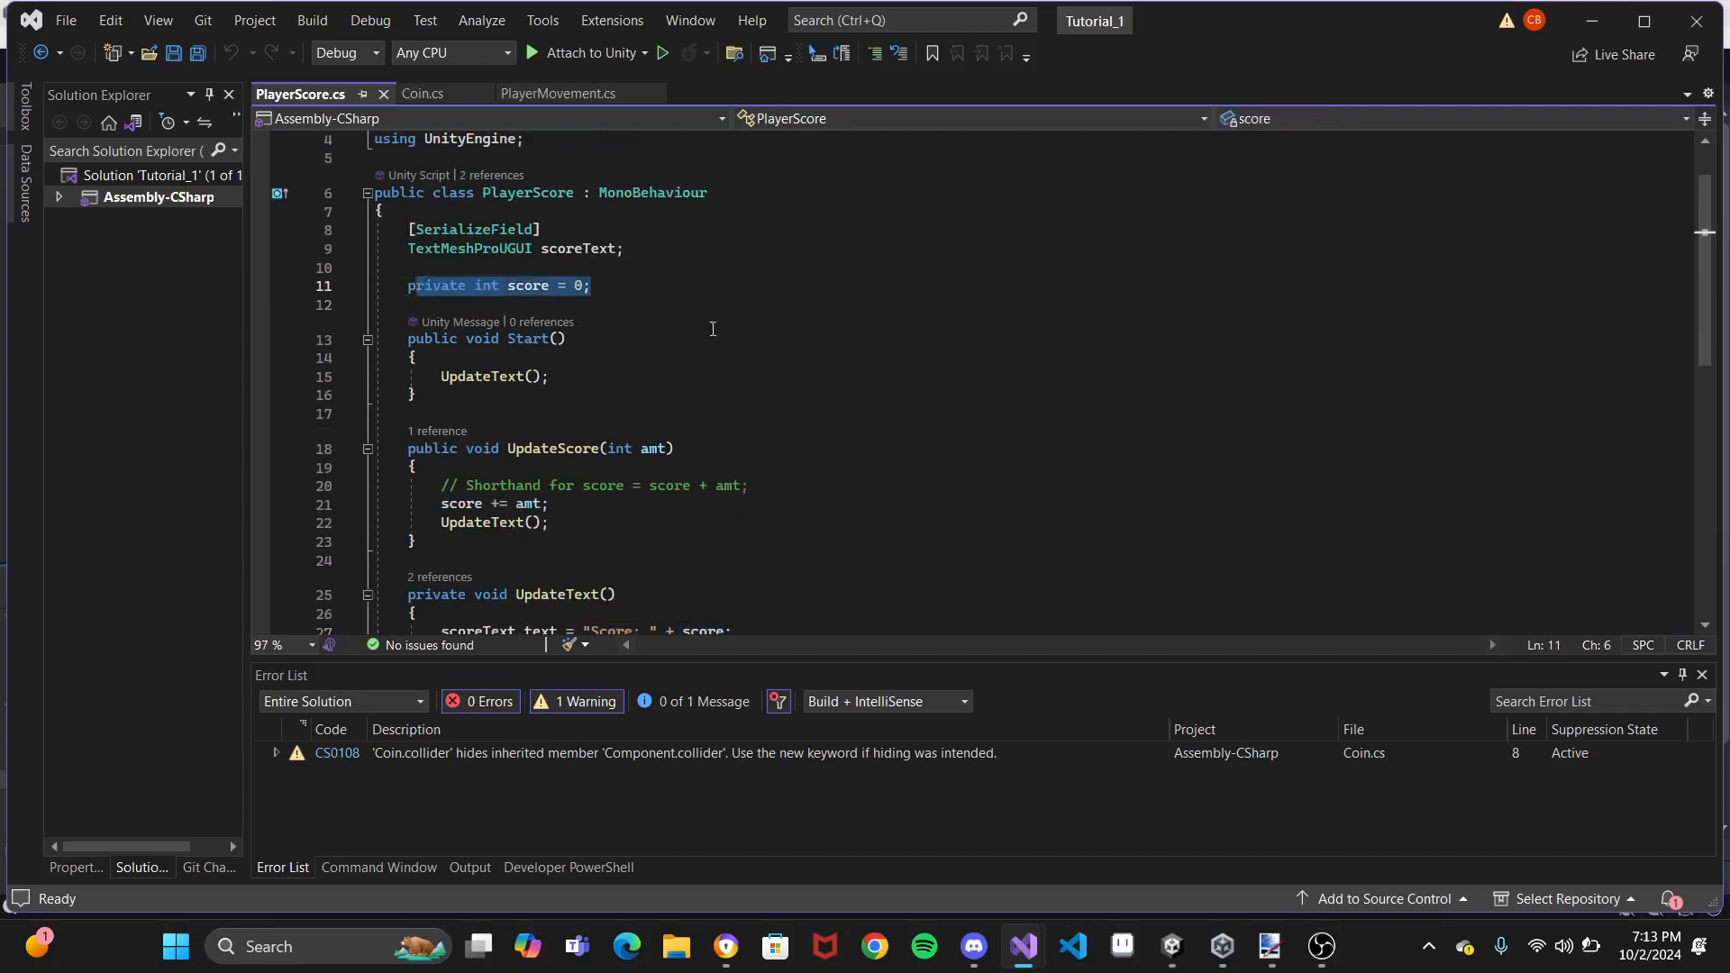
Examine the Start method of the PlayerScore script and its UpdateText call
{"action": "left_click", "coordinate": [714, 335]}
{"action": "scroll", "coordinate": [731, 332], "scroll_direction": "down", "scroll_amount": 1}
{"action": "key", "text": "Down"}
{"action": "key", "text": "Down"}
{"action": "key", "text": "Down"}
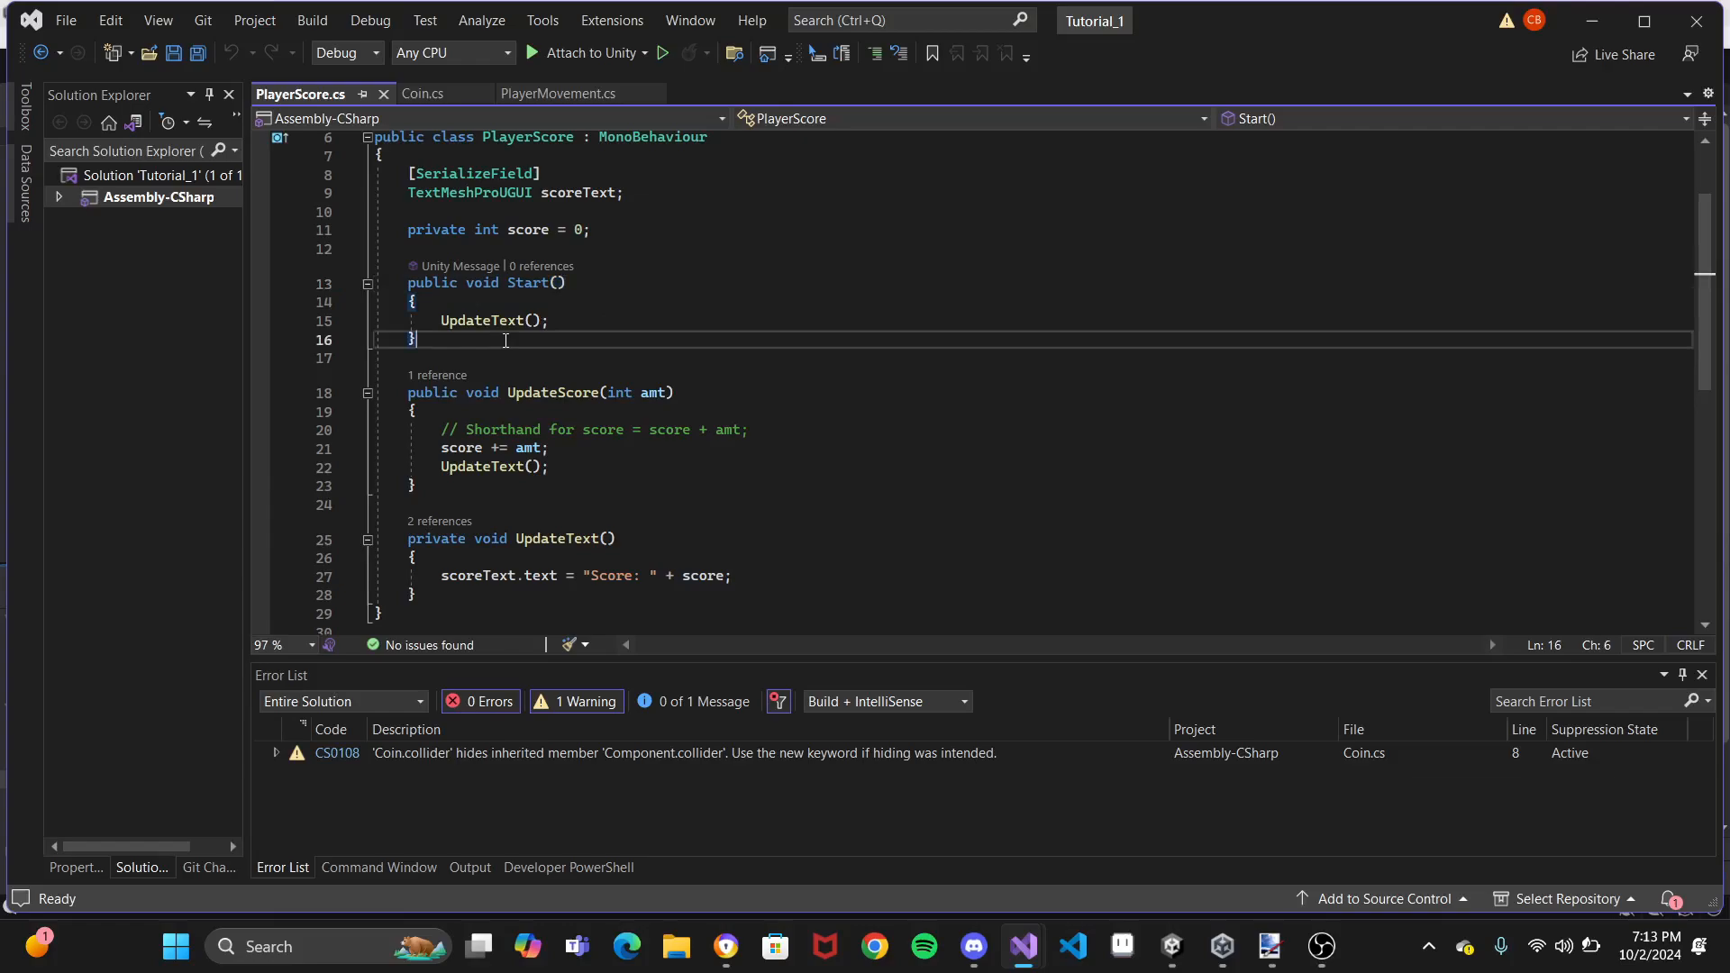
{"action": "key", "text": "shift+Up"}
{"action": "key", "text": "shift+Up"}
{"action": "key", "text": "shift+Up"}
{"action": "key", "text": "shift+Up"}
{"action": "left_click", "coordinate": [579, 317]}
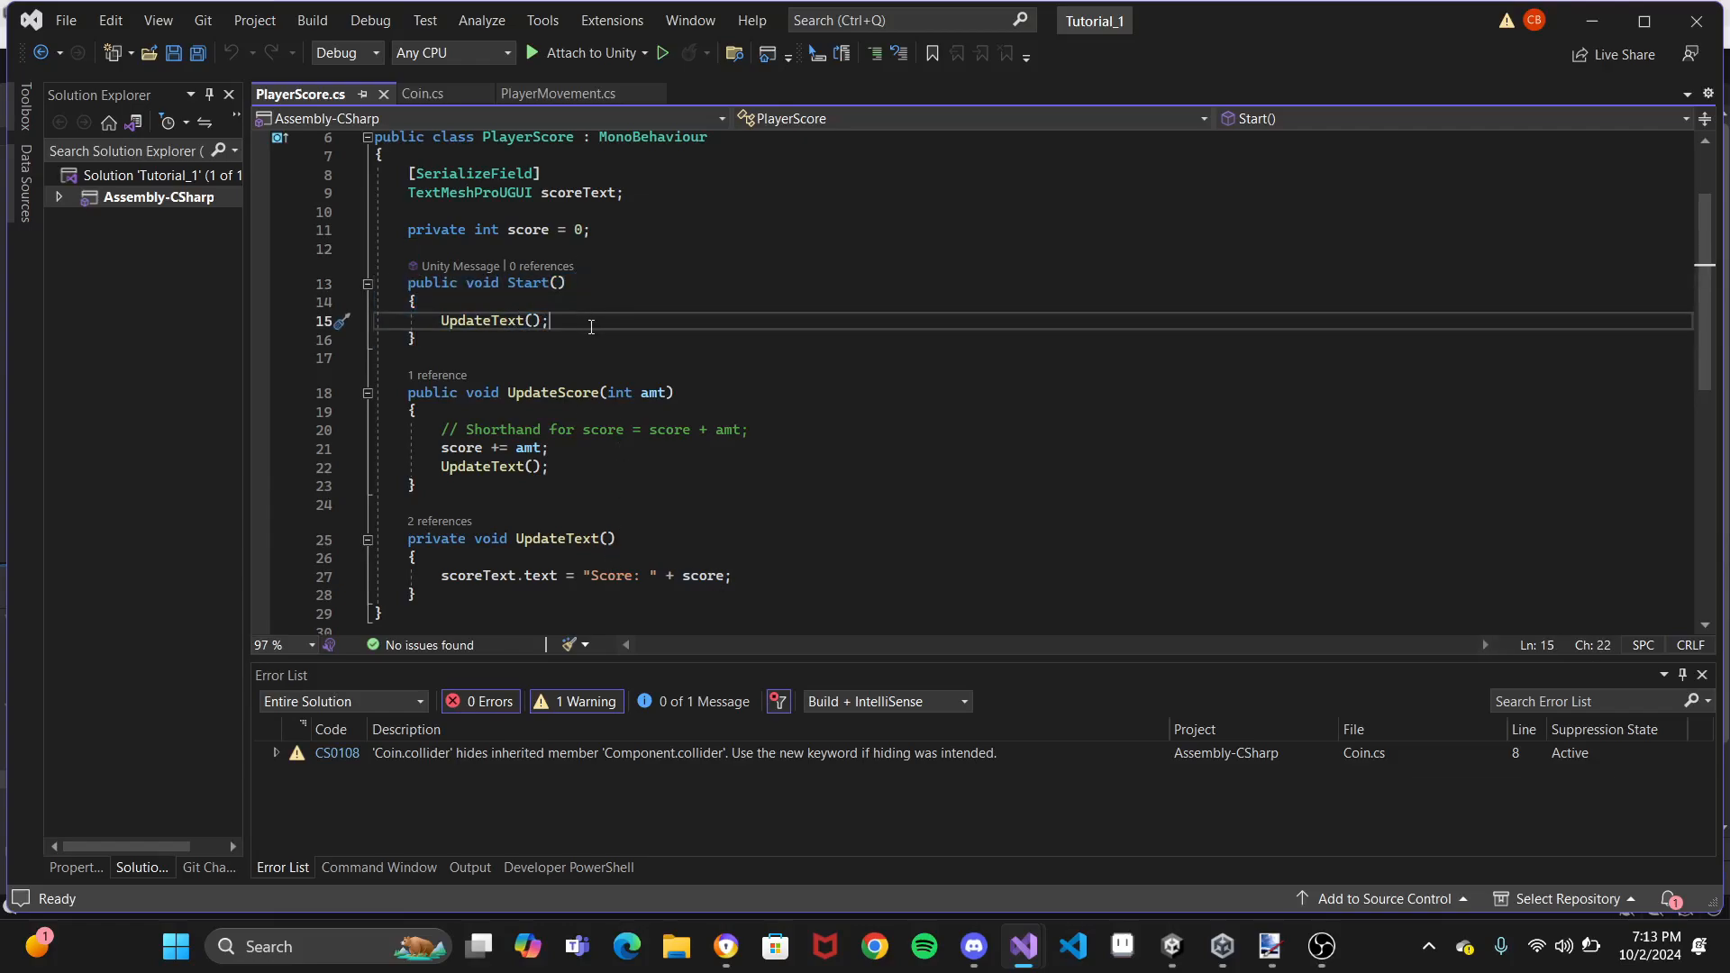
Examine how UpdateScore adds amt to the score and calls UpdateText
{"action": "scroll", "coordinate": [604, 422], "scroll_direction": "down", "scroll_amount": 2}
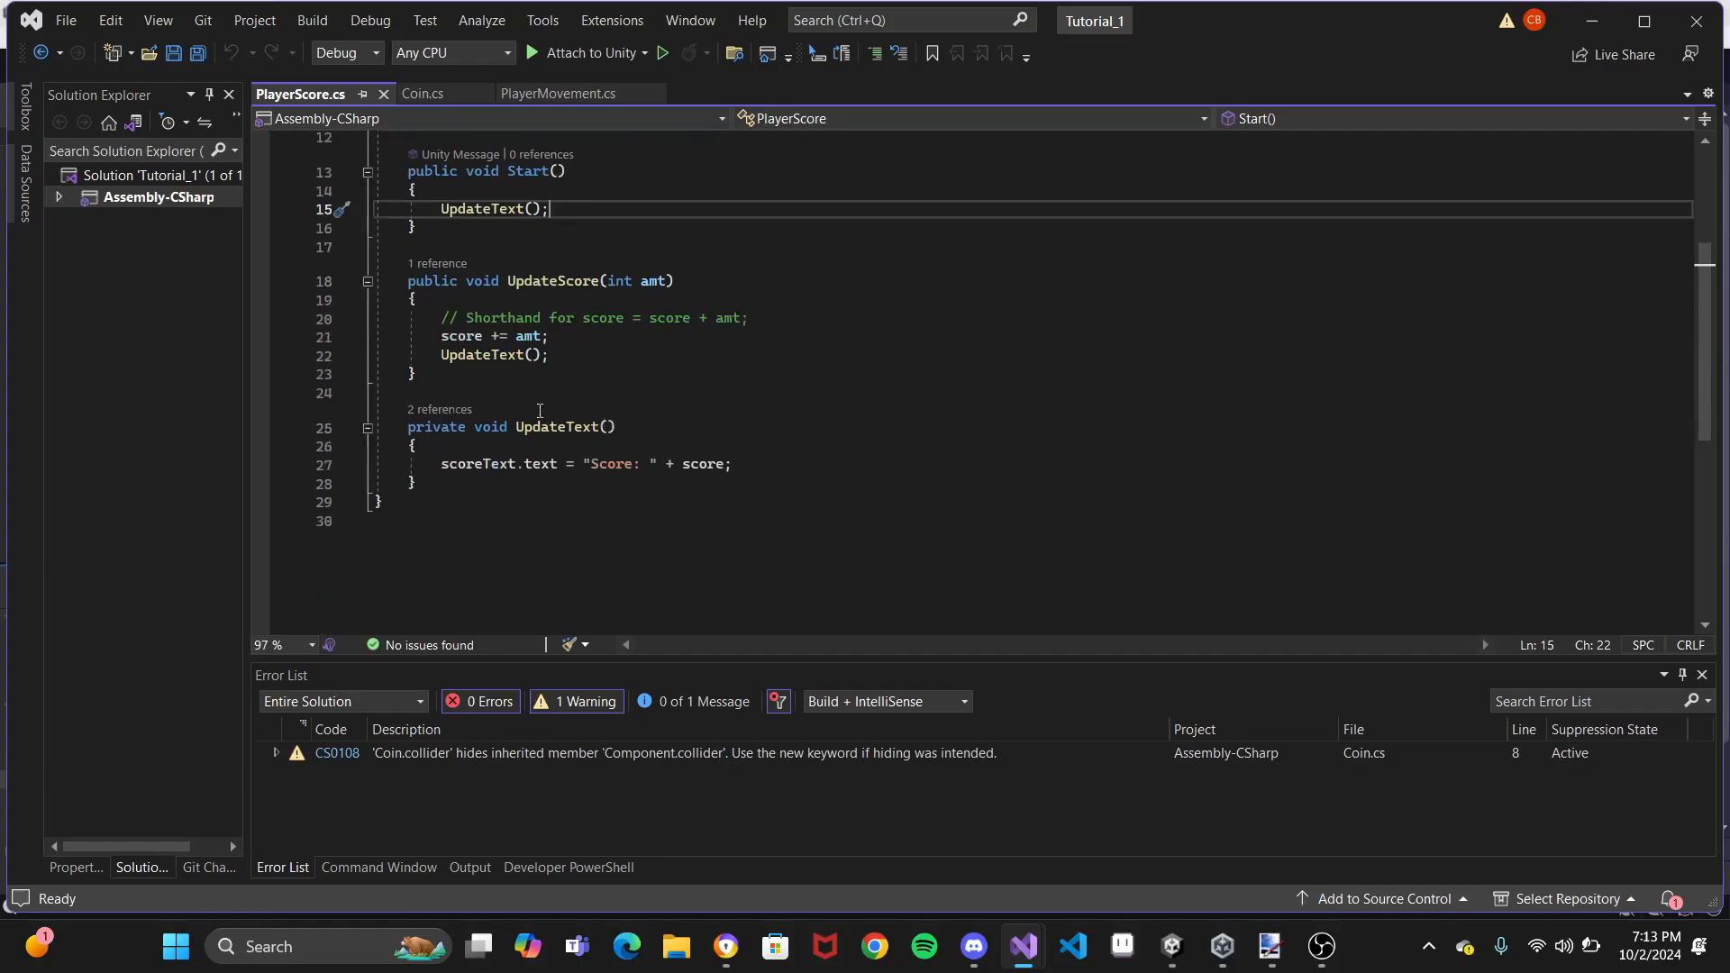
{"action": "left_click_drag", "start_coordinate": [436, 373], "coordinate": [559, 343]}
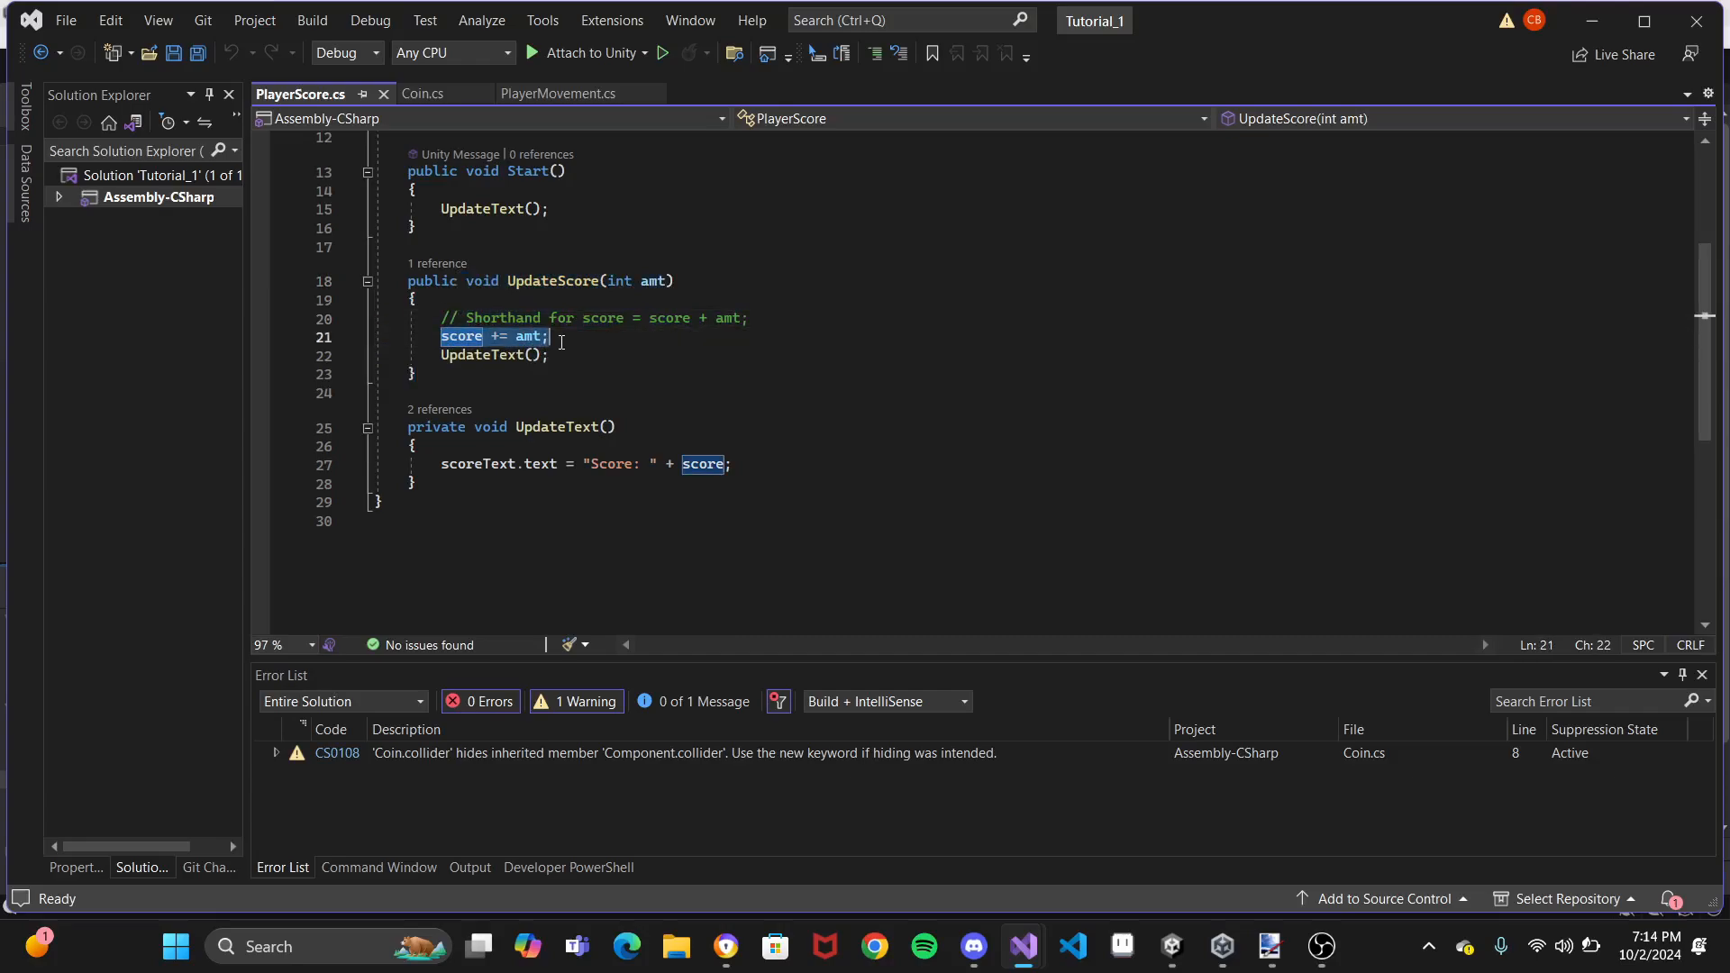
{"action": "mouse_move", "coordinate": [610, 283]}
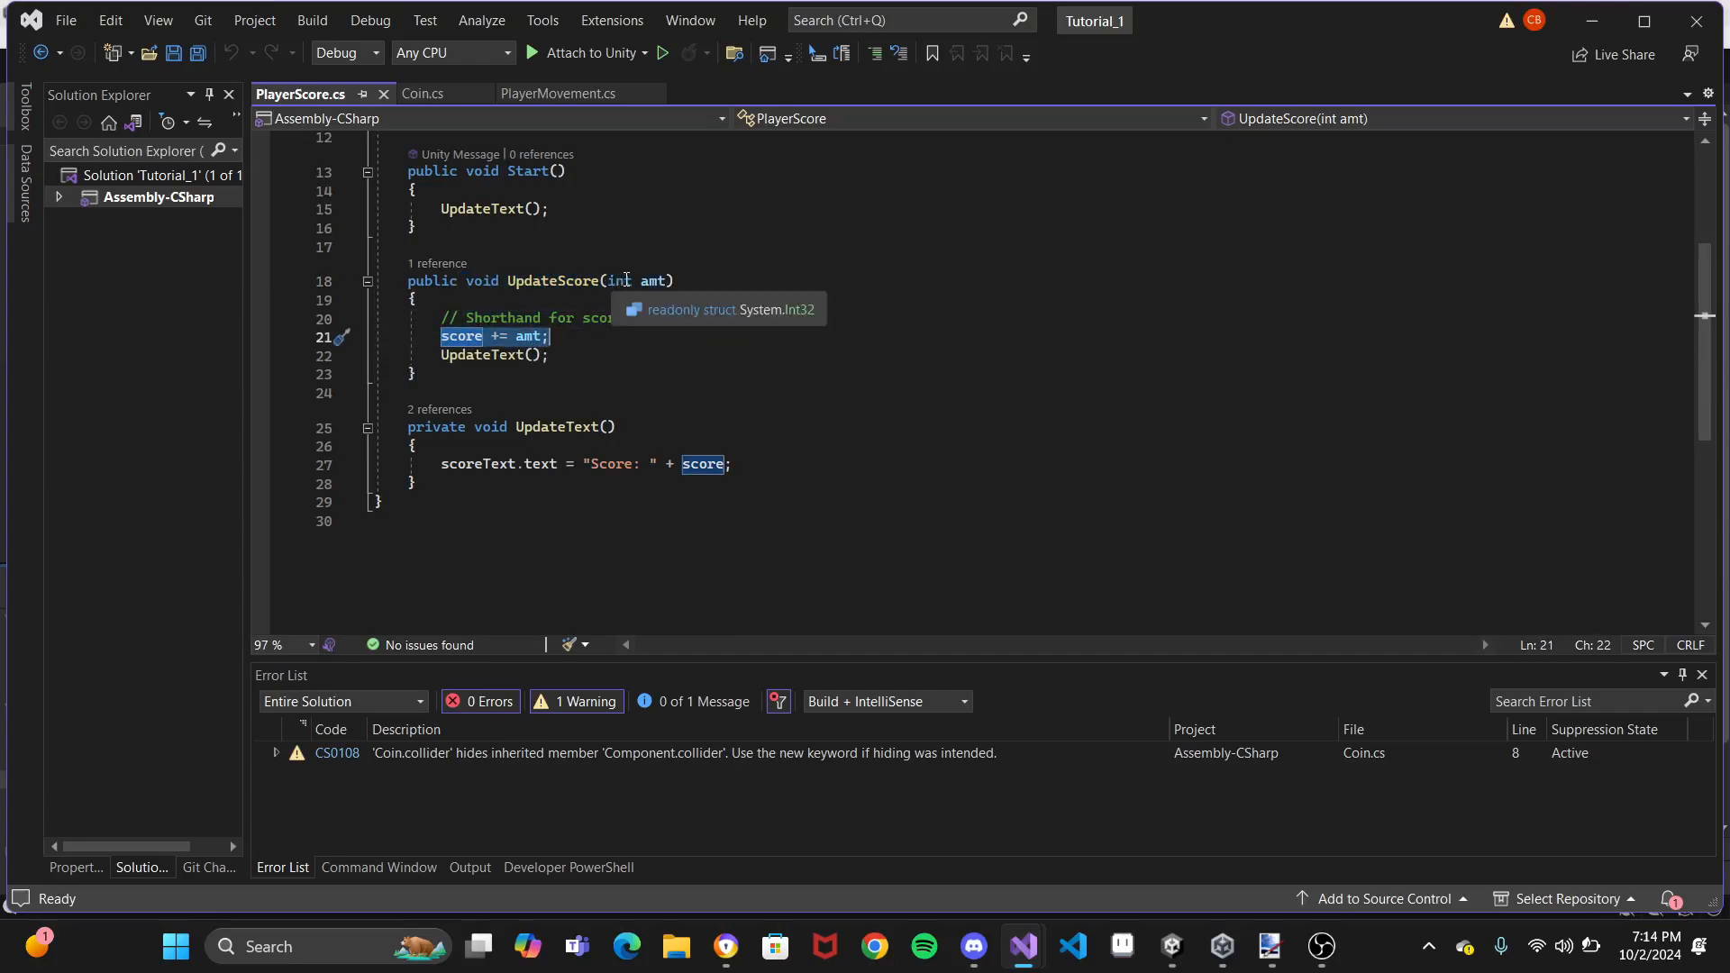
{"action": "left_click", "coordinate": [515, 354]}
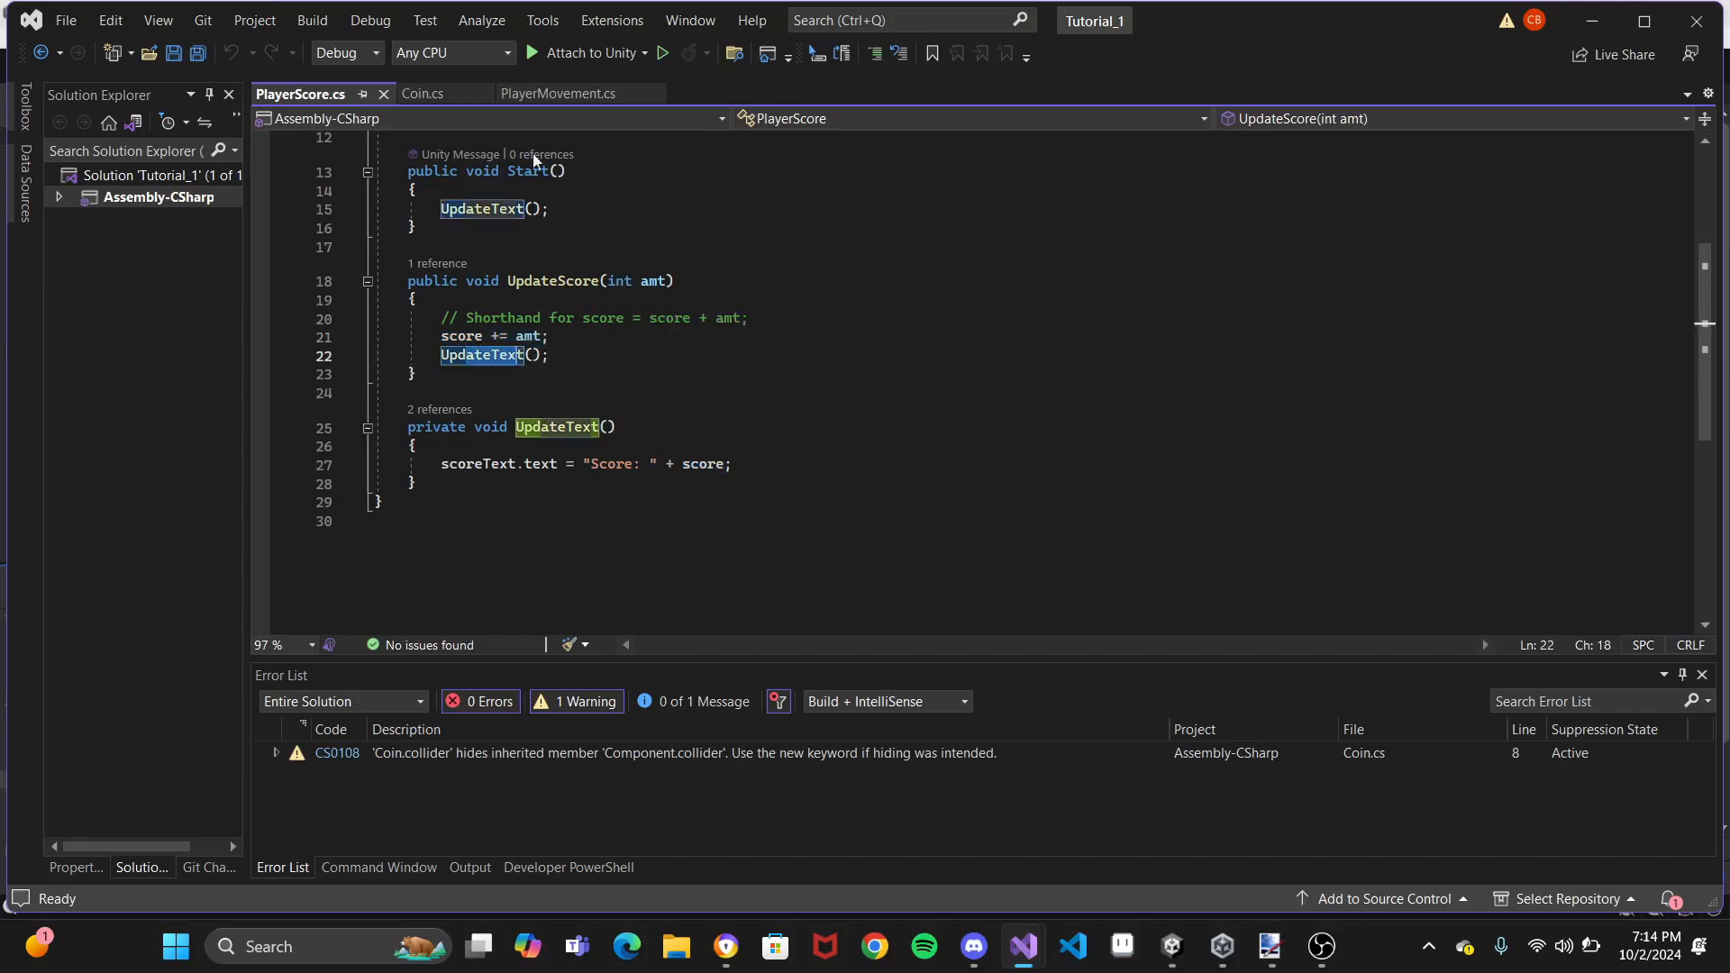
In the Coin script, set the amount passed to score.UpdateScore to 10 and save the file
{"action": "left_click", "coordinate": [421, 95]}
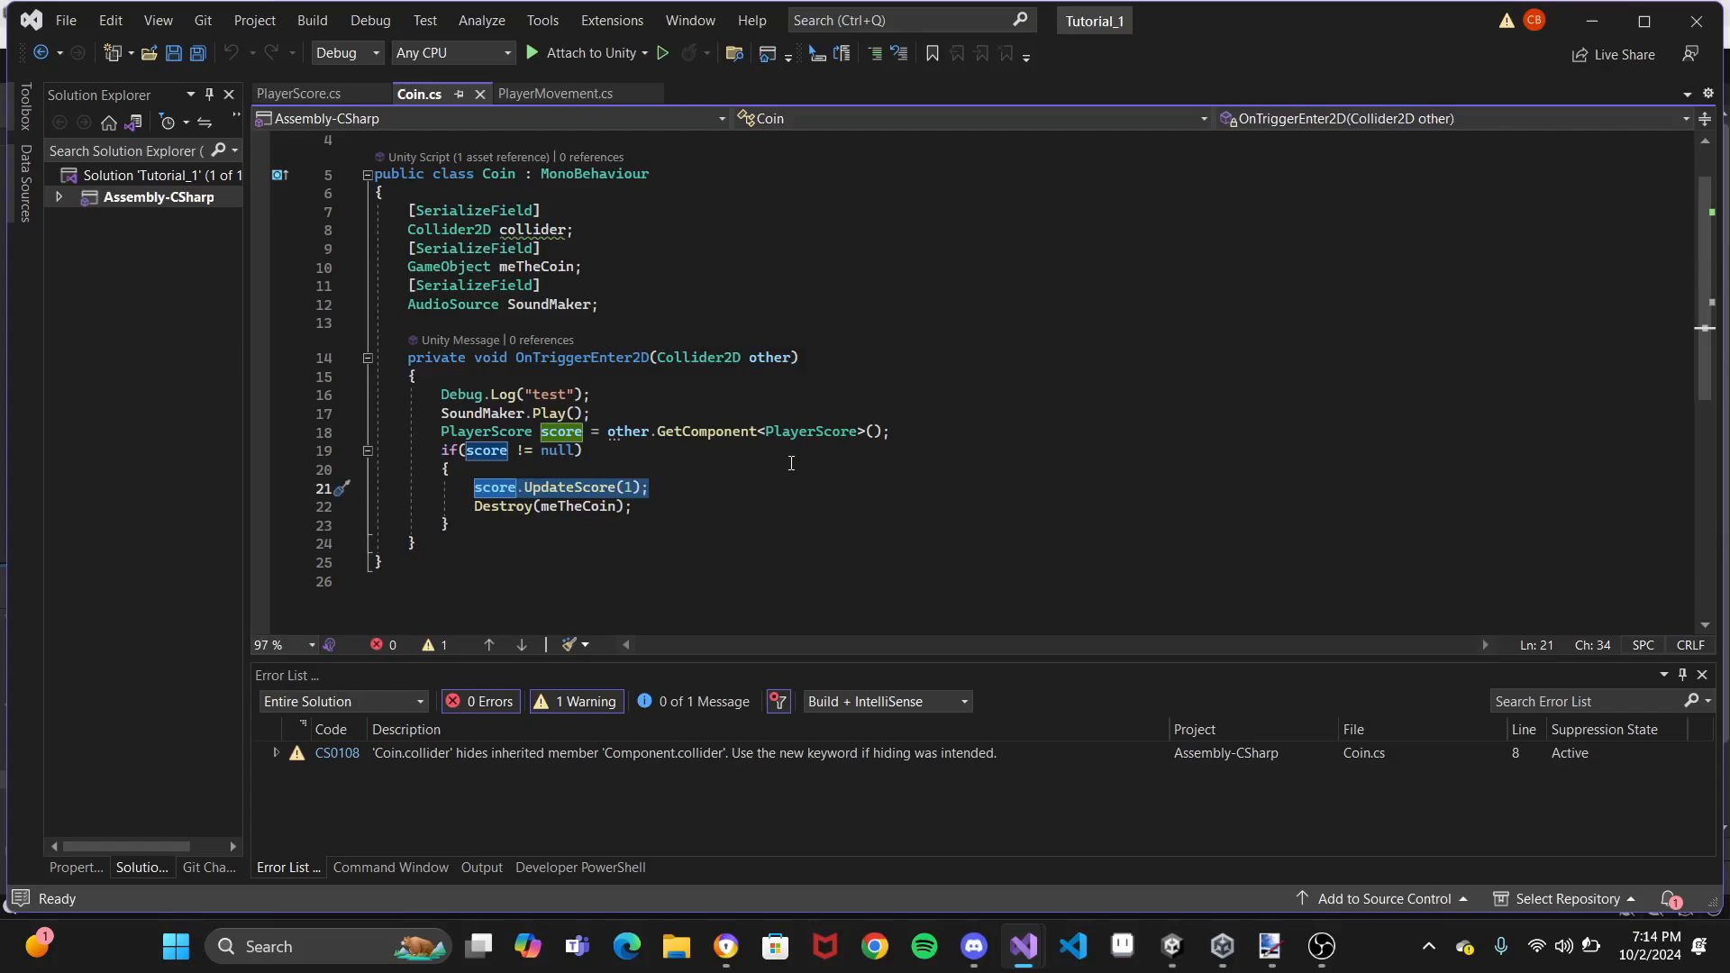
{"action": "left_click", "coordinate": [635, 488]}
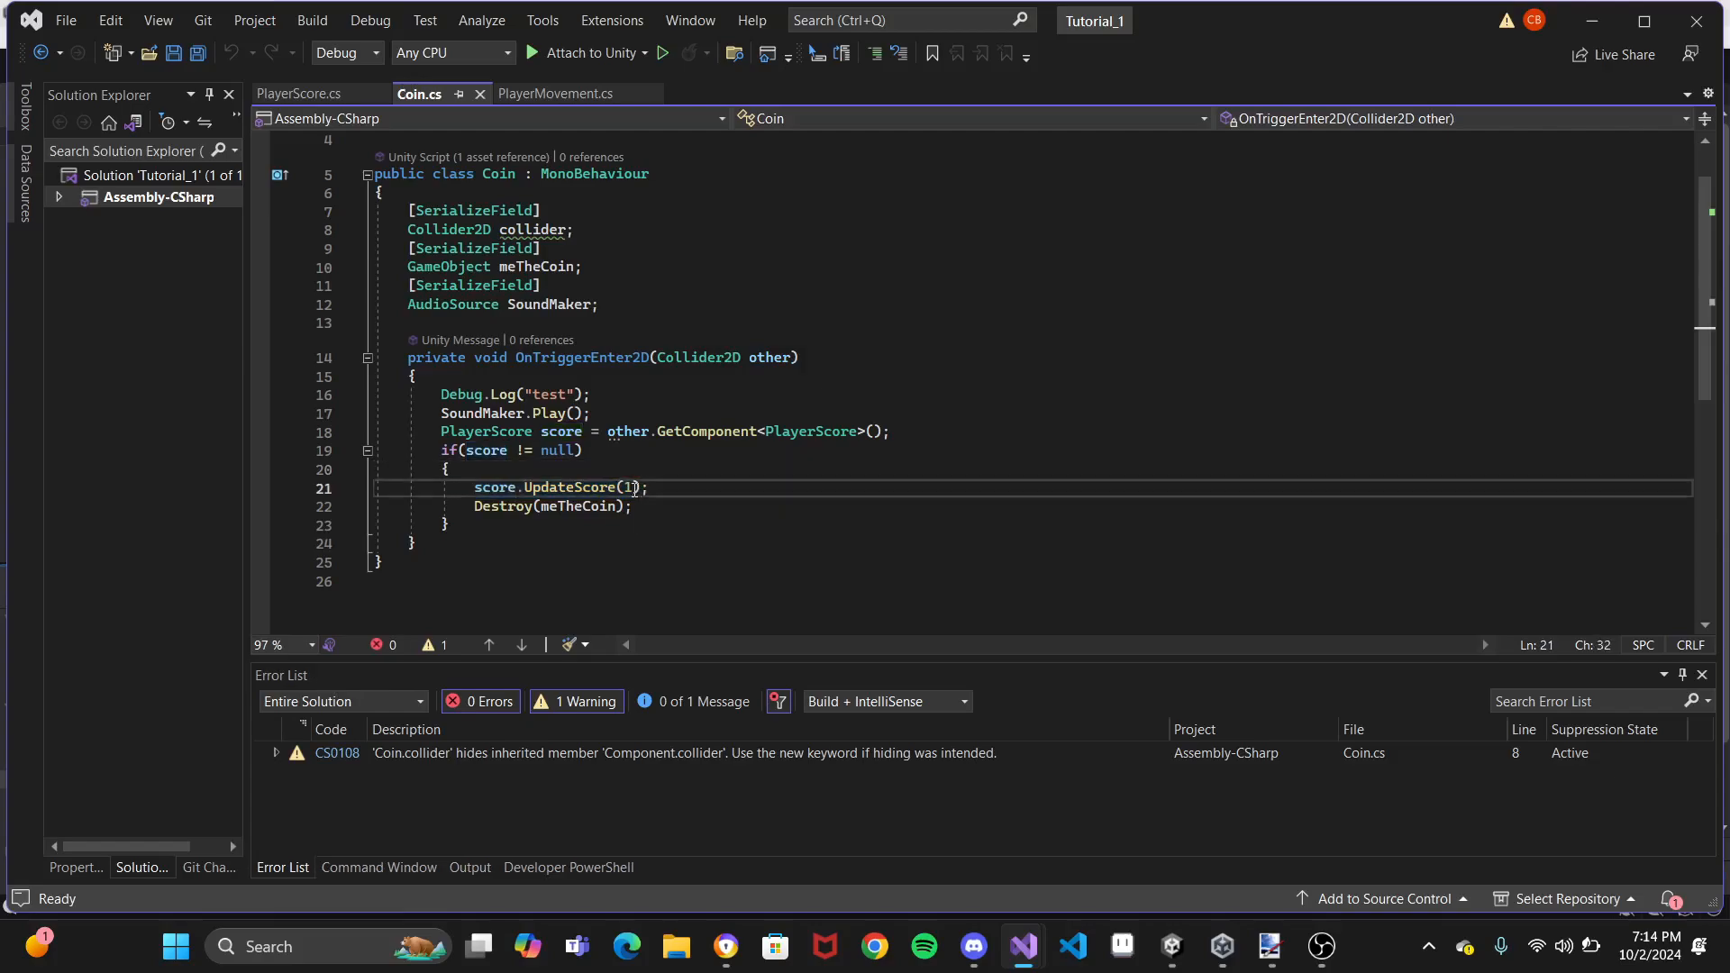
{"action": "type", "text": "0"}
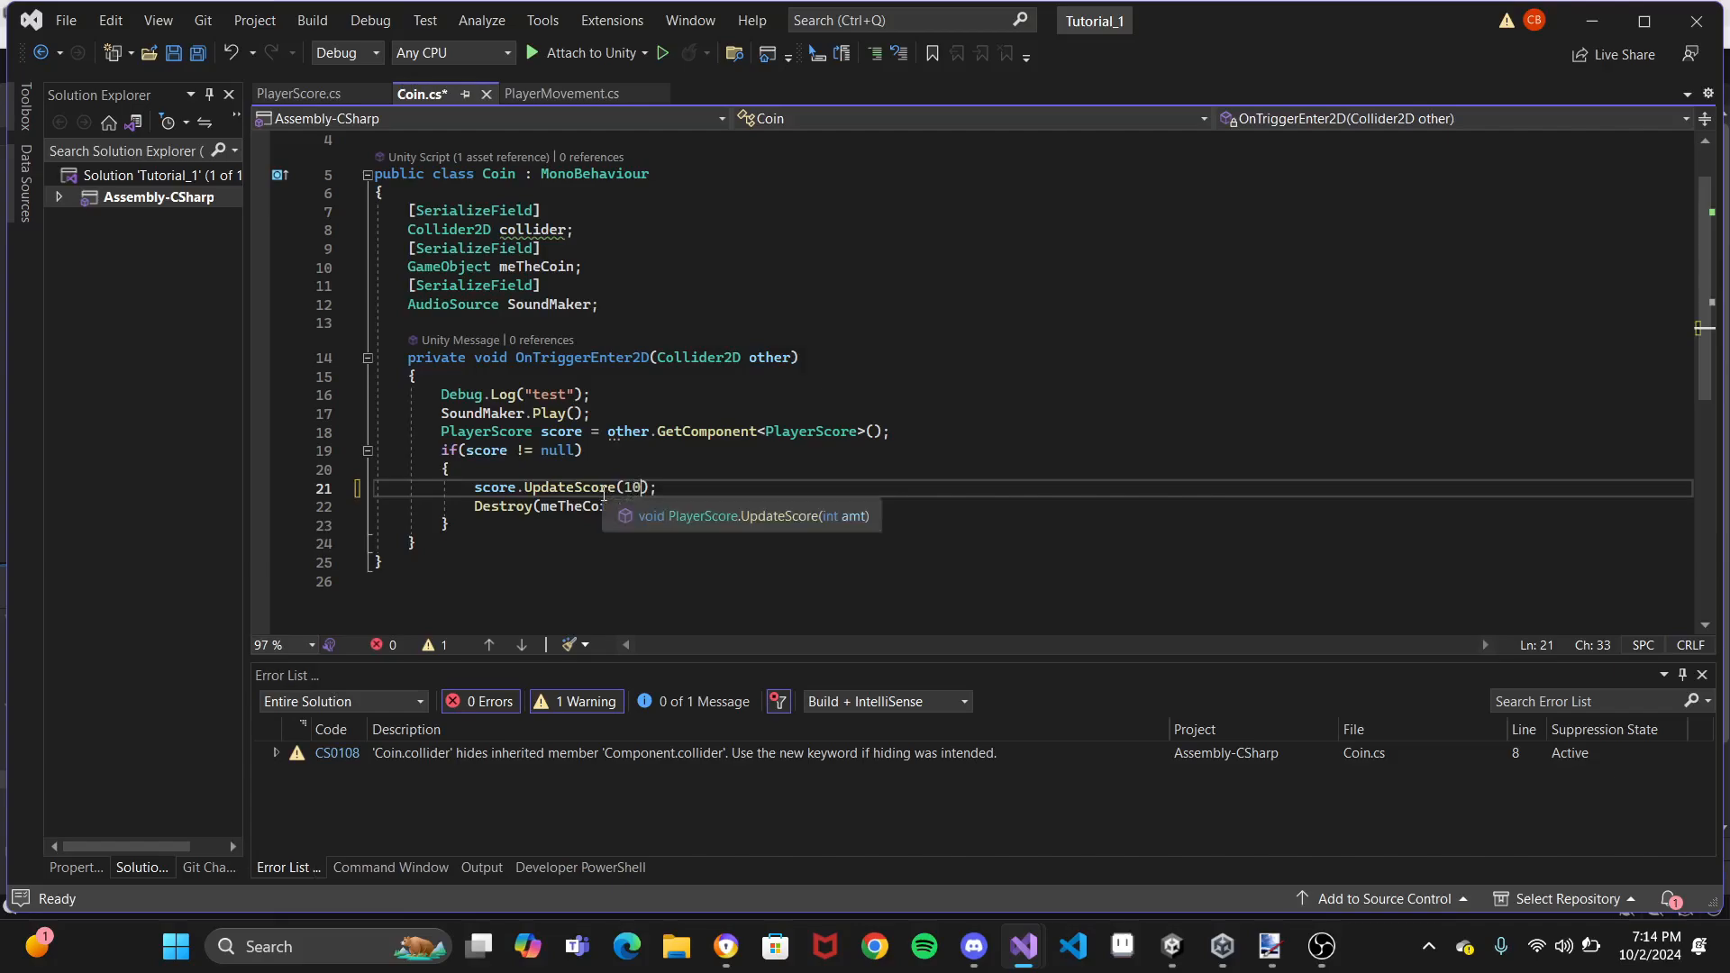
{"action": "left_click", "coordinate": [713, 505]}
{"action": "key", "text": "ctrl+s"}
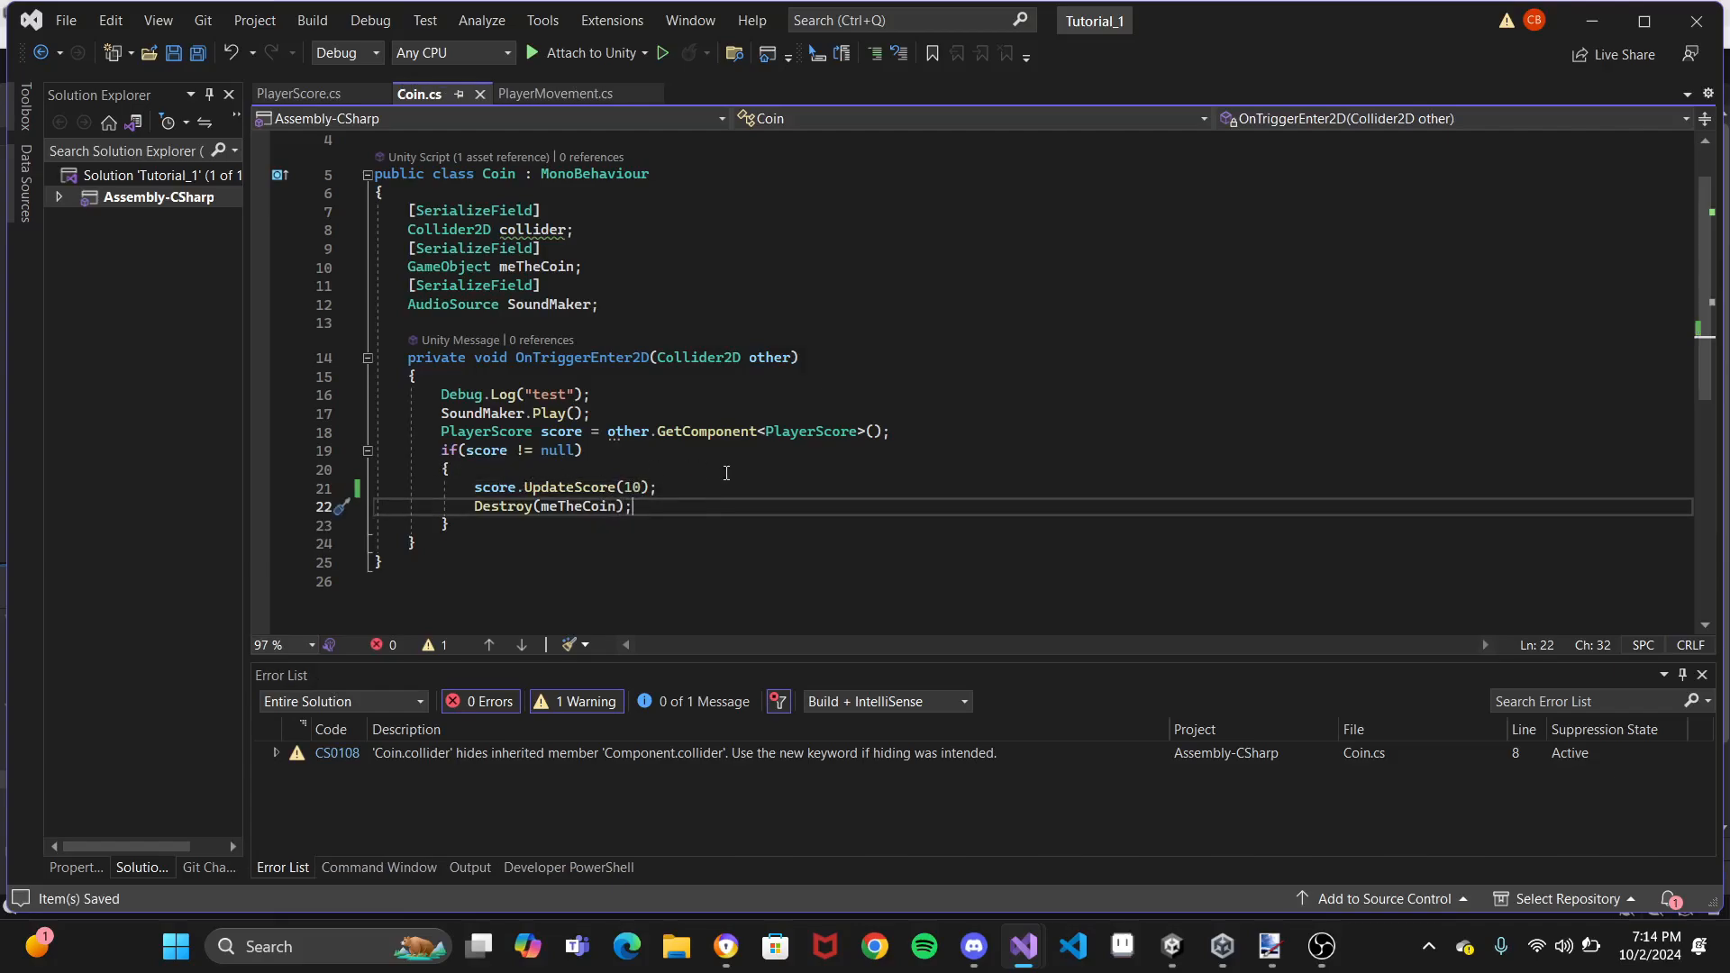
Examine the Destroy(meTheCoin) call at the end of the Coin script's null check
{"action": "left_click", "coordinate": [726, 472]}
{"action": "scroll", "coordinate": [726, 474], "scroll_direction": "down", "scroll_amount": 1}
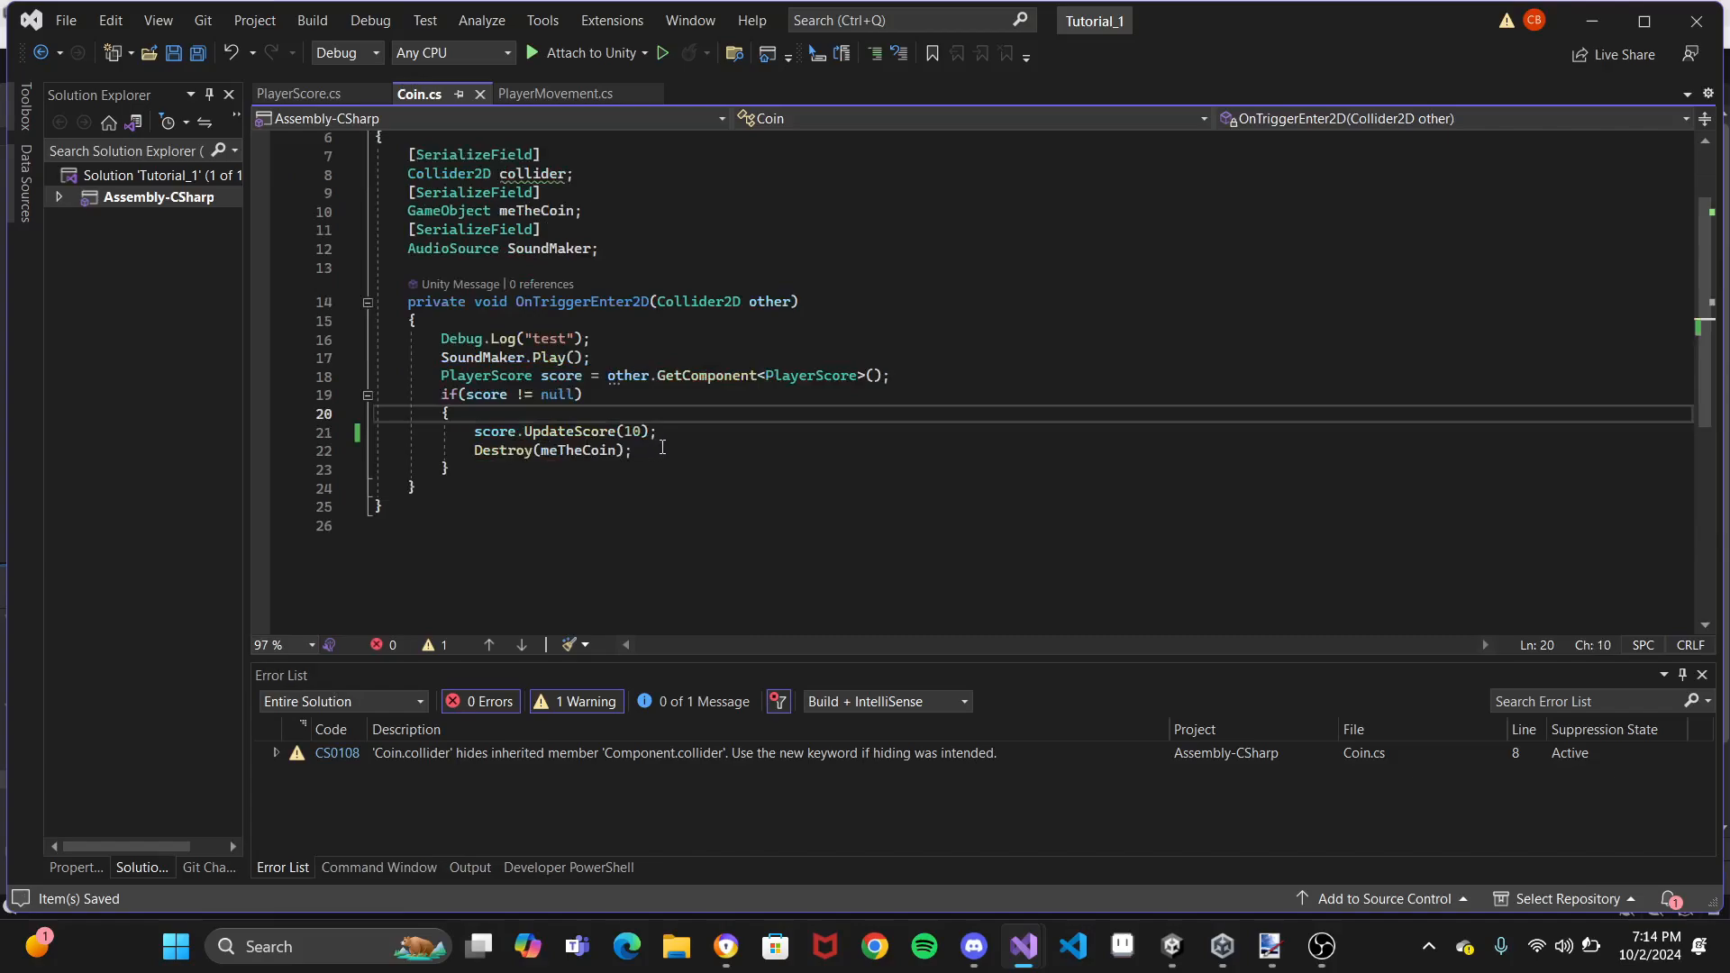
{"action": "left_click_drag", "start_coordinate": [633, 450], "coordinate": [475, 451]}
{"action": "mouse_move", "coordinate": [477, 451]}
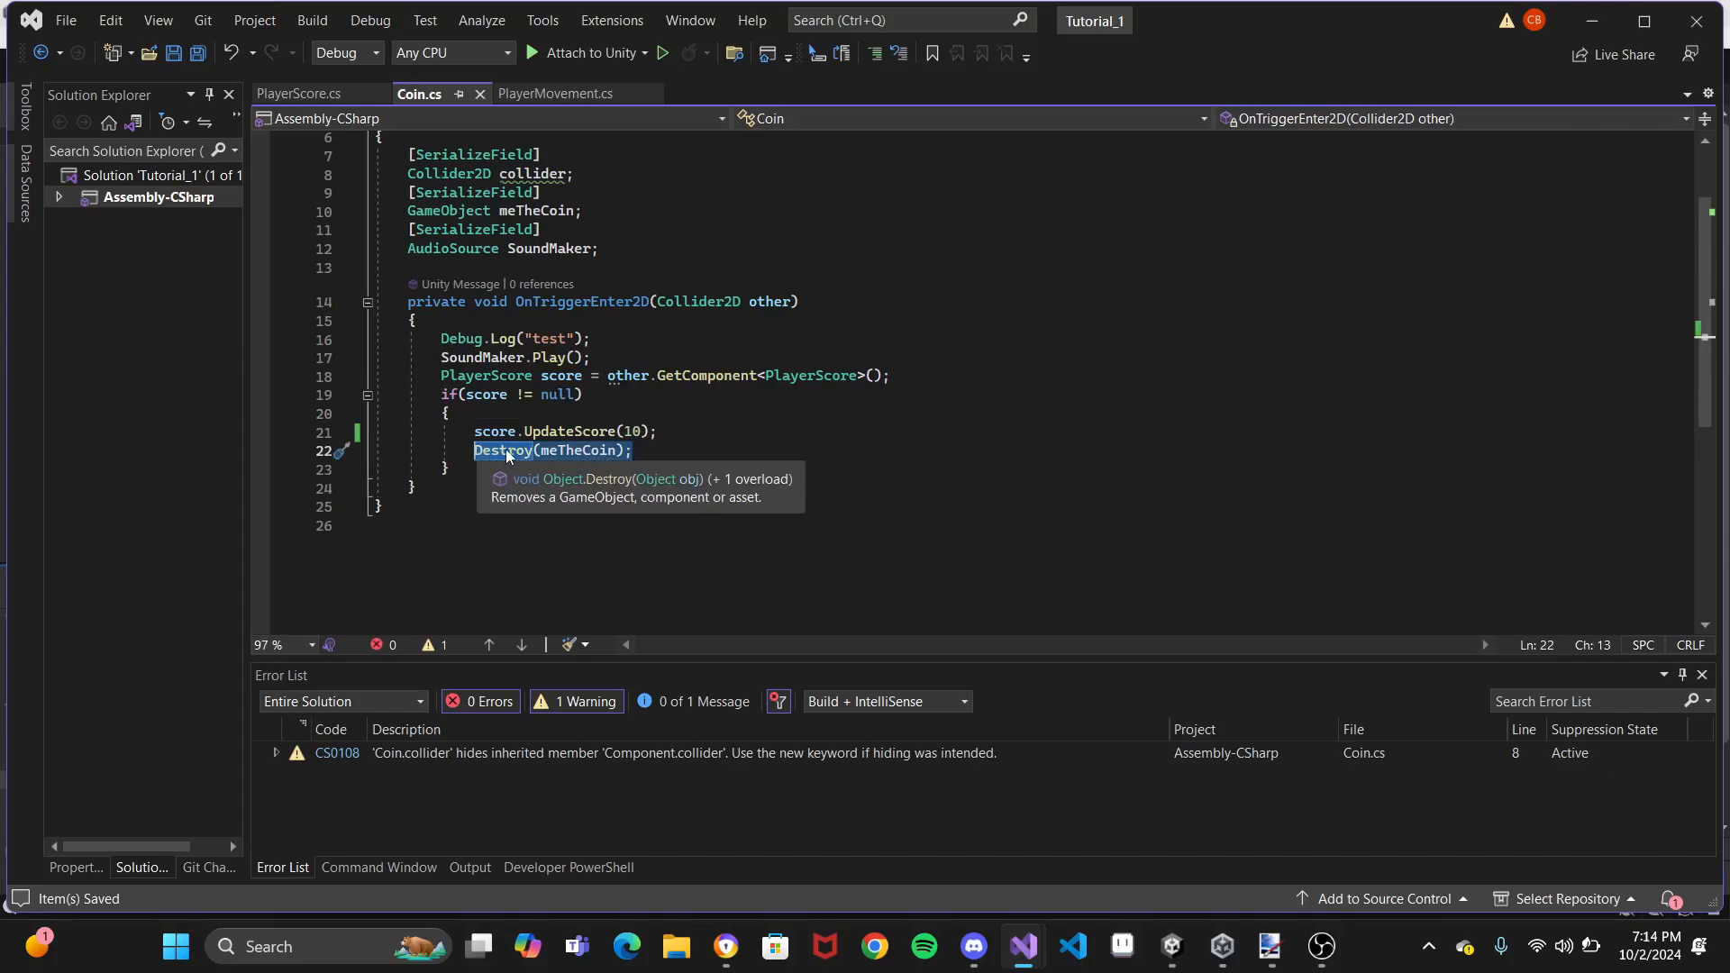
{"action": "left_click", "coordinate": [506, 449]}
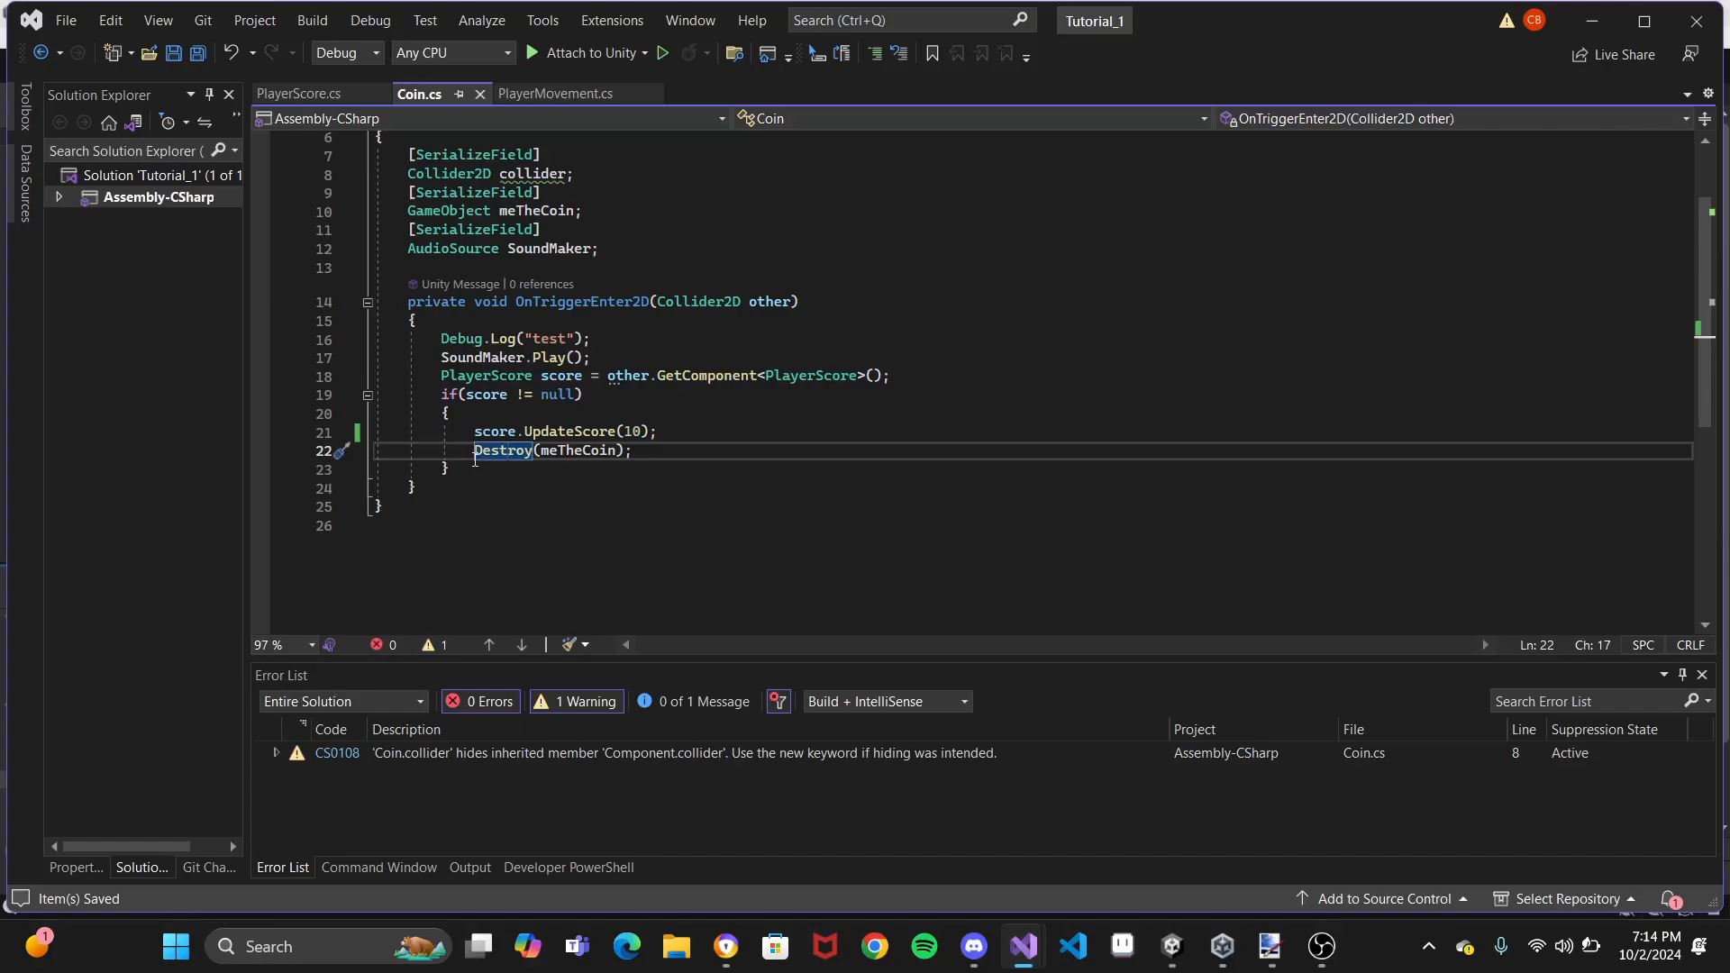
{"action": "left_click_drag", "start_coordinate": [474, 450], "coordinate": [637, 457]}
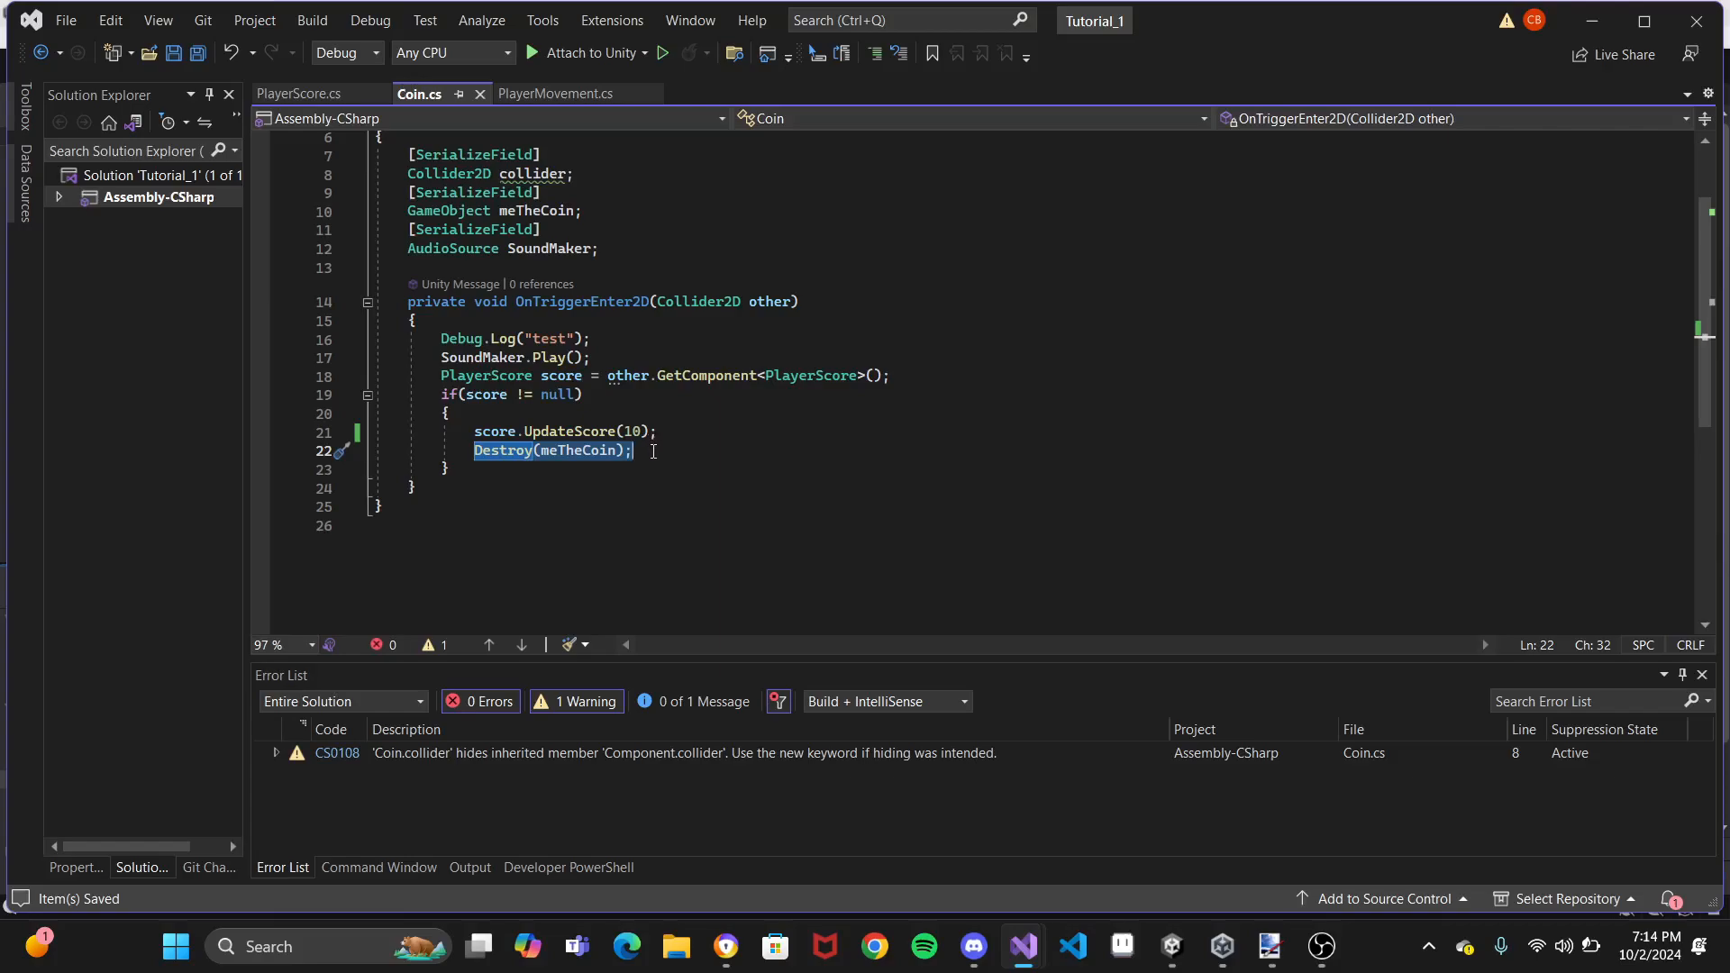
Move the score.UpdateScore(10) line below Destroy(meTheCoin) in the Coin script
{"action": "left_click", "coordinate": [660, 434]}
{"action": "key", "text": "shift+Up"}
{"action": "key", "text": "ctrl+c"}
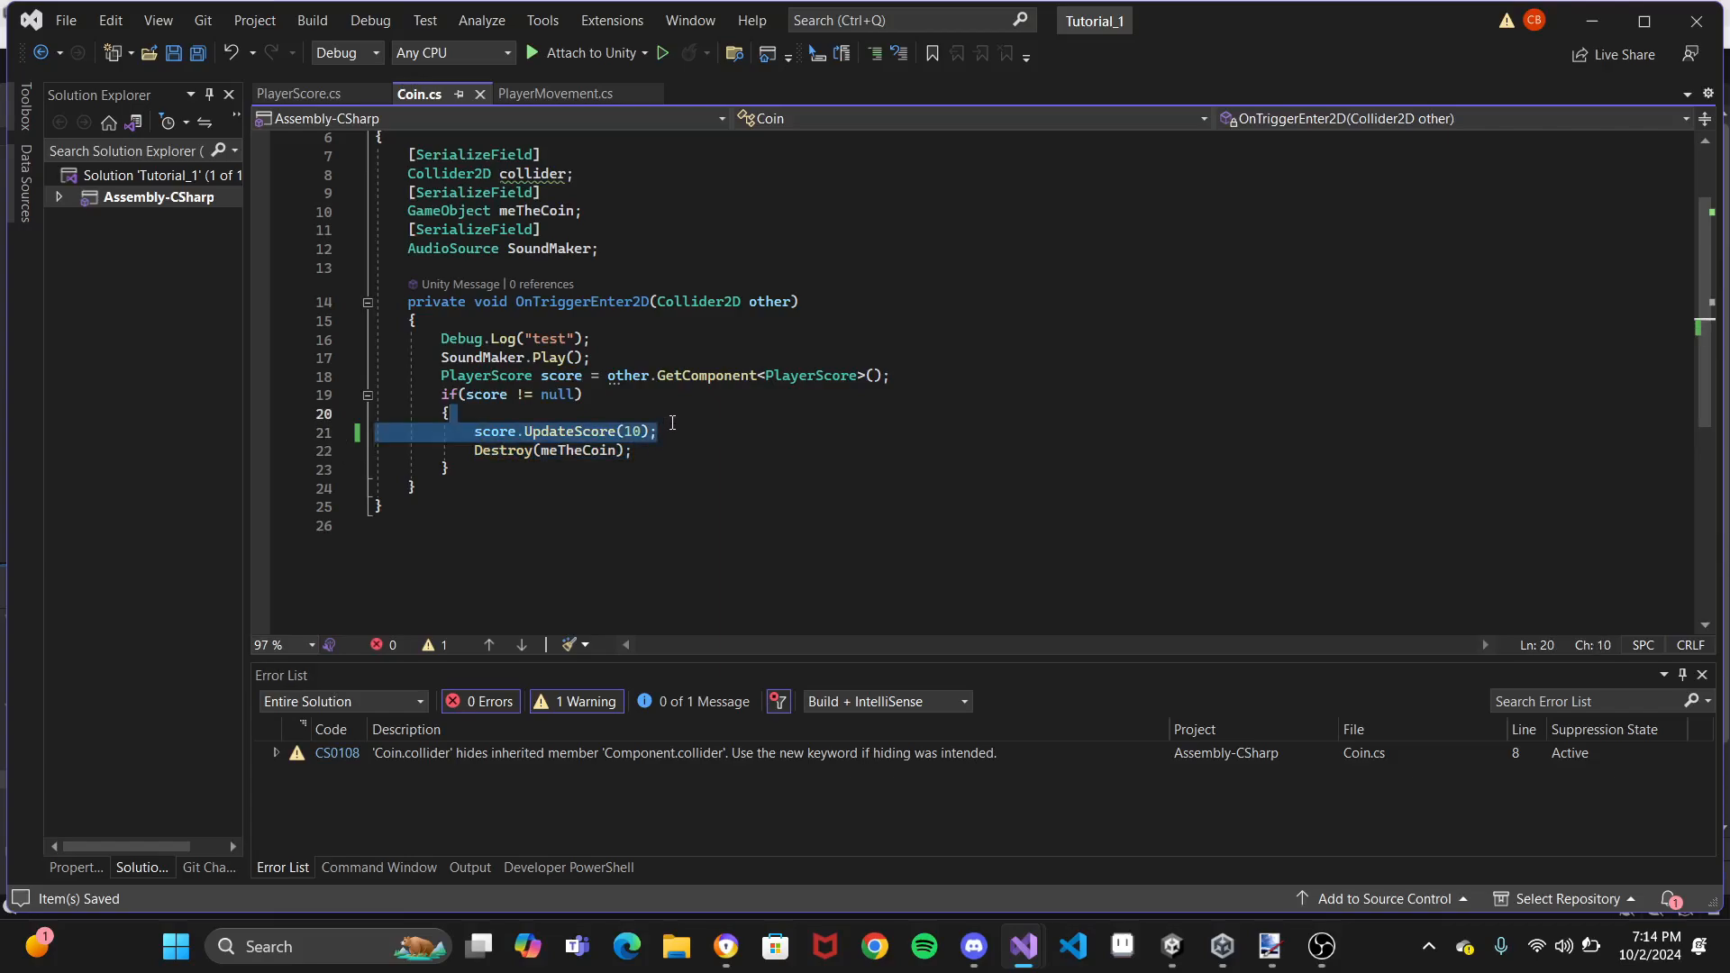
{"action": "key", "text": "BackSpace"}
{"action": "left_click", "coordinate": [668, 433]}
{"action": "key", "text": "ctrl+v"}
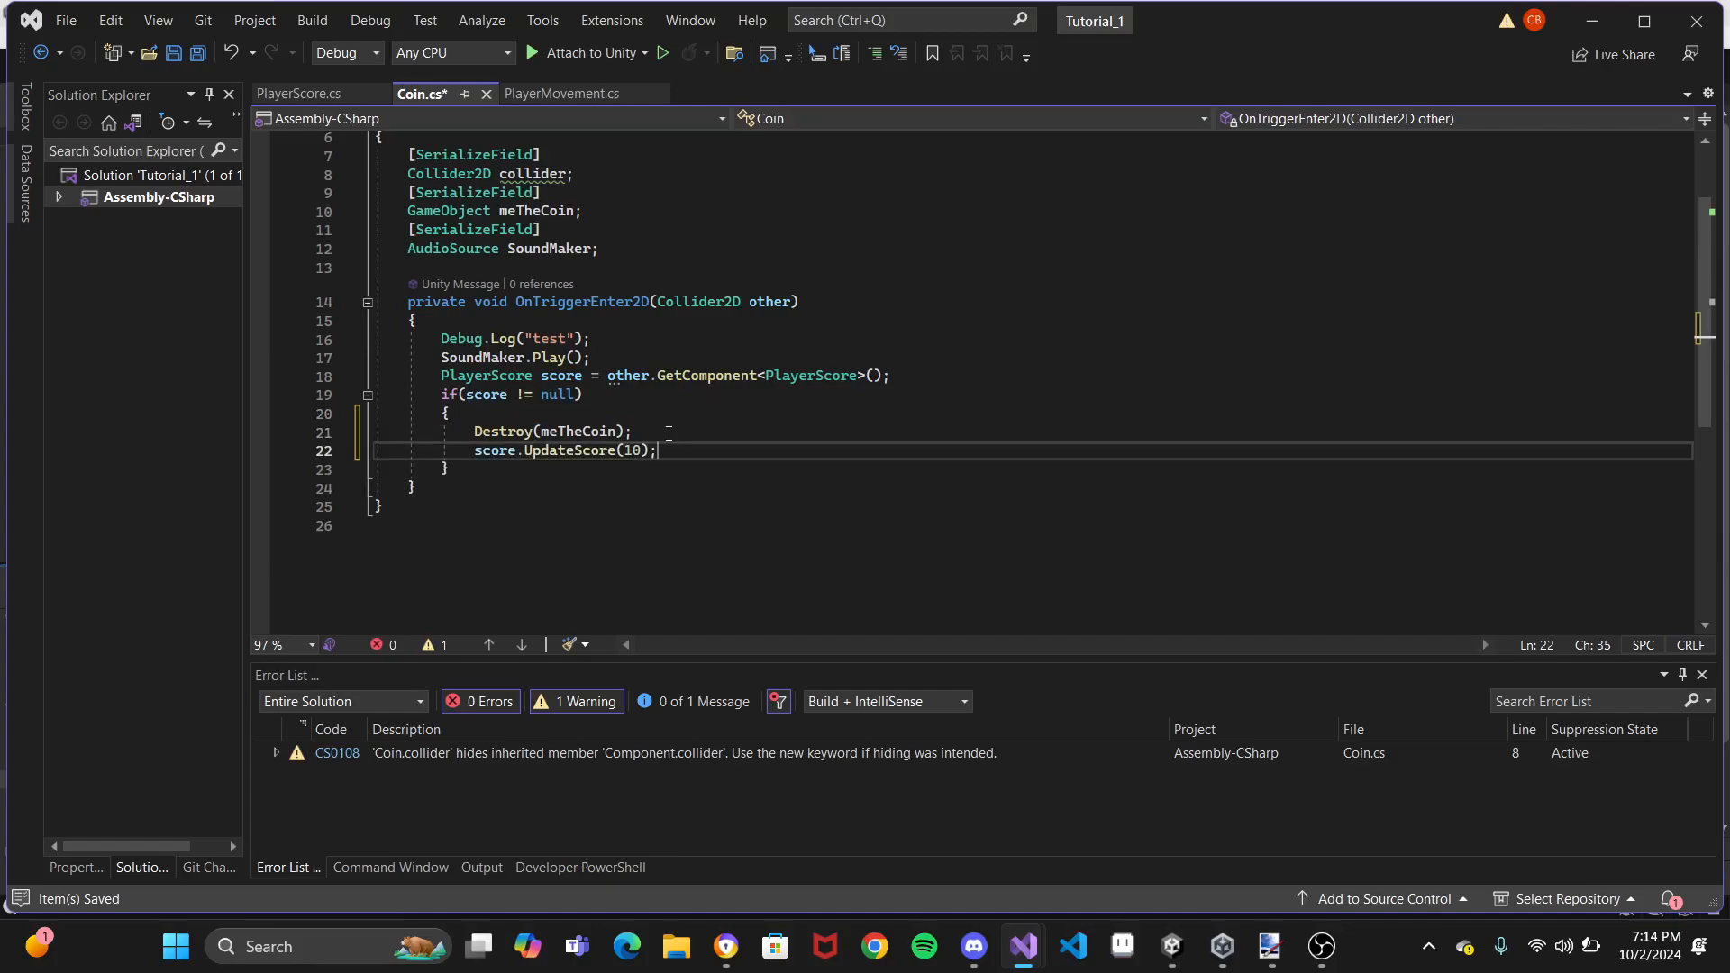
Put the score.UpdateScore(10) line back above Destroy(meTheCoin) and save the Coin script
{"action": "mouse_move", "coordinate": [668, 433]}
{"action": "left_mouse_down"}
{"action": "mouse_move", "coordinate": [629, 422]}
{"action": "mouse_move", "coordinate": [677, 439]}
{"action": "left_mouse_up"}
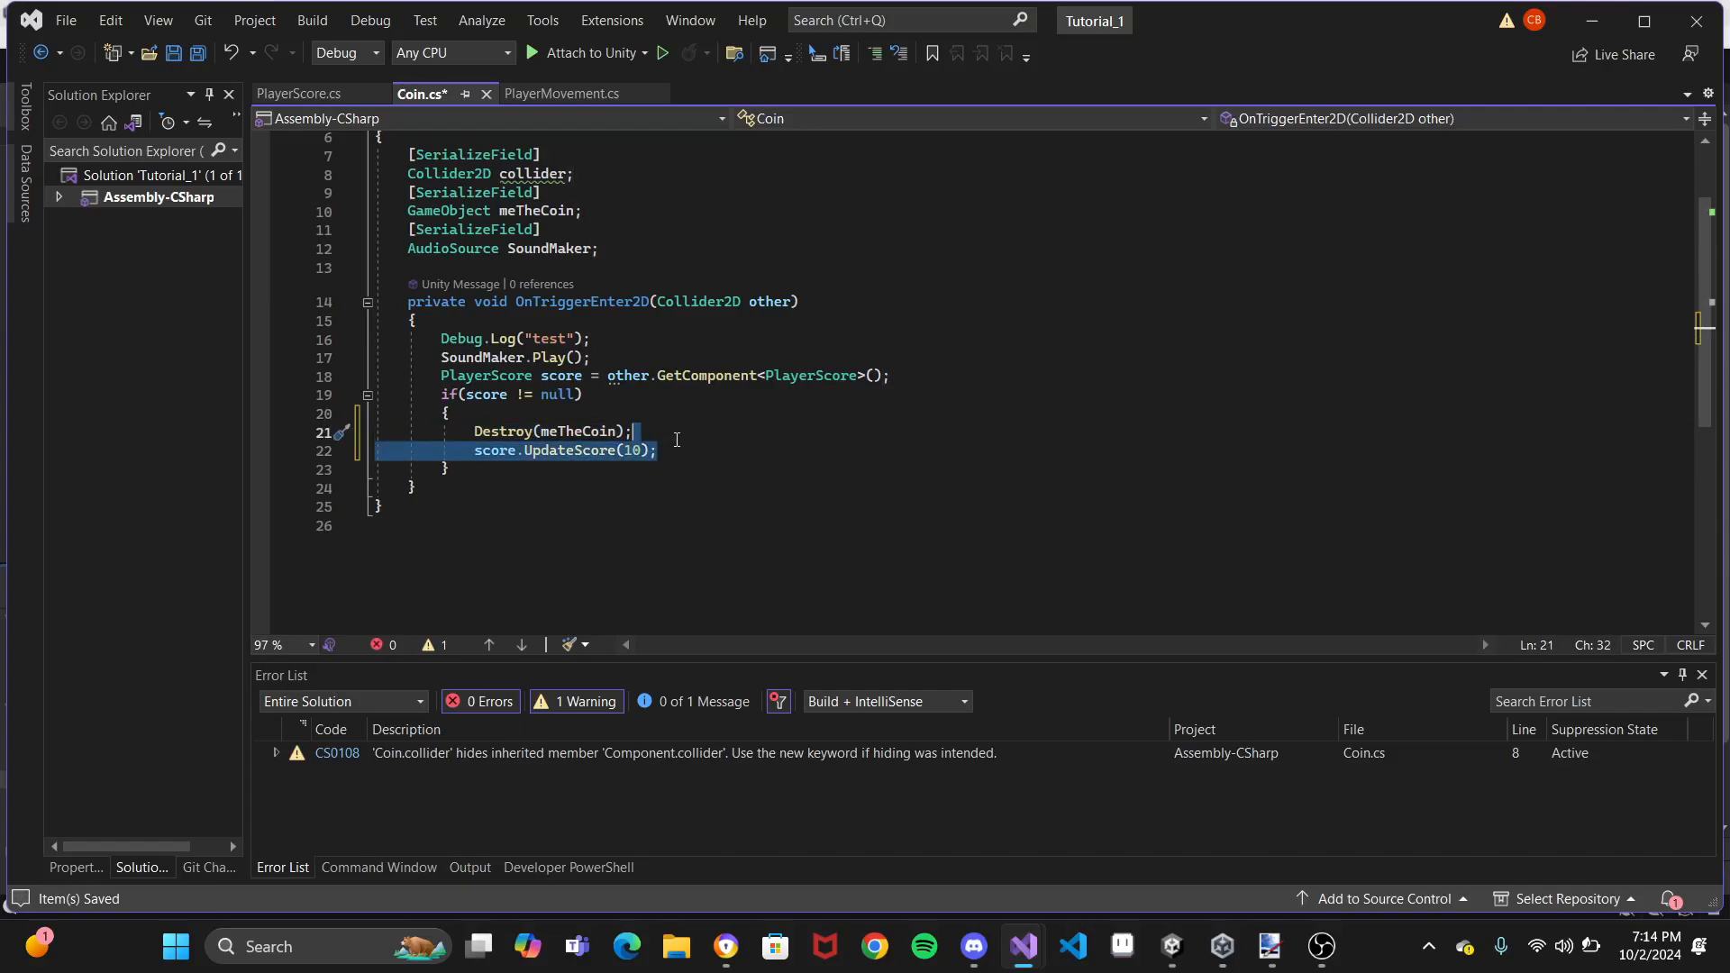
{"action": "key", "text": "alt+Up"}
{"action": "key", "text": "ctrl+s"}
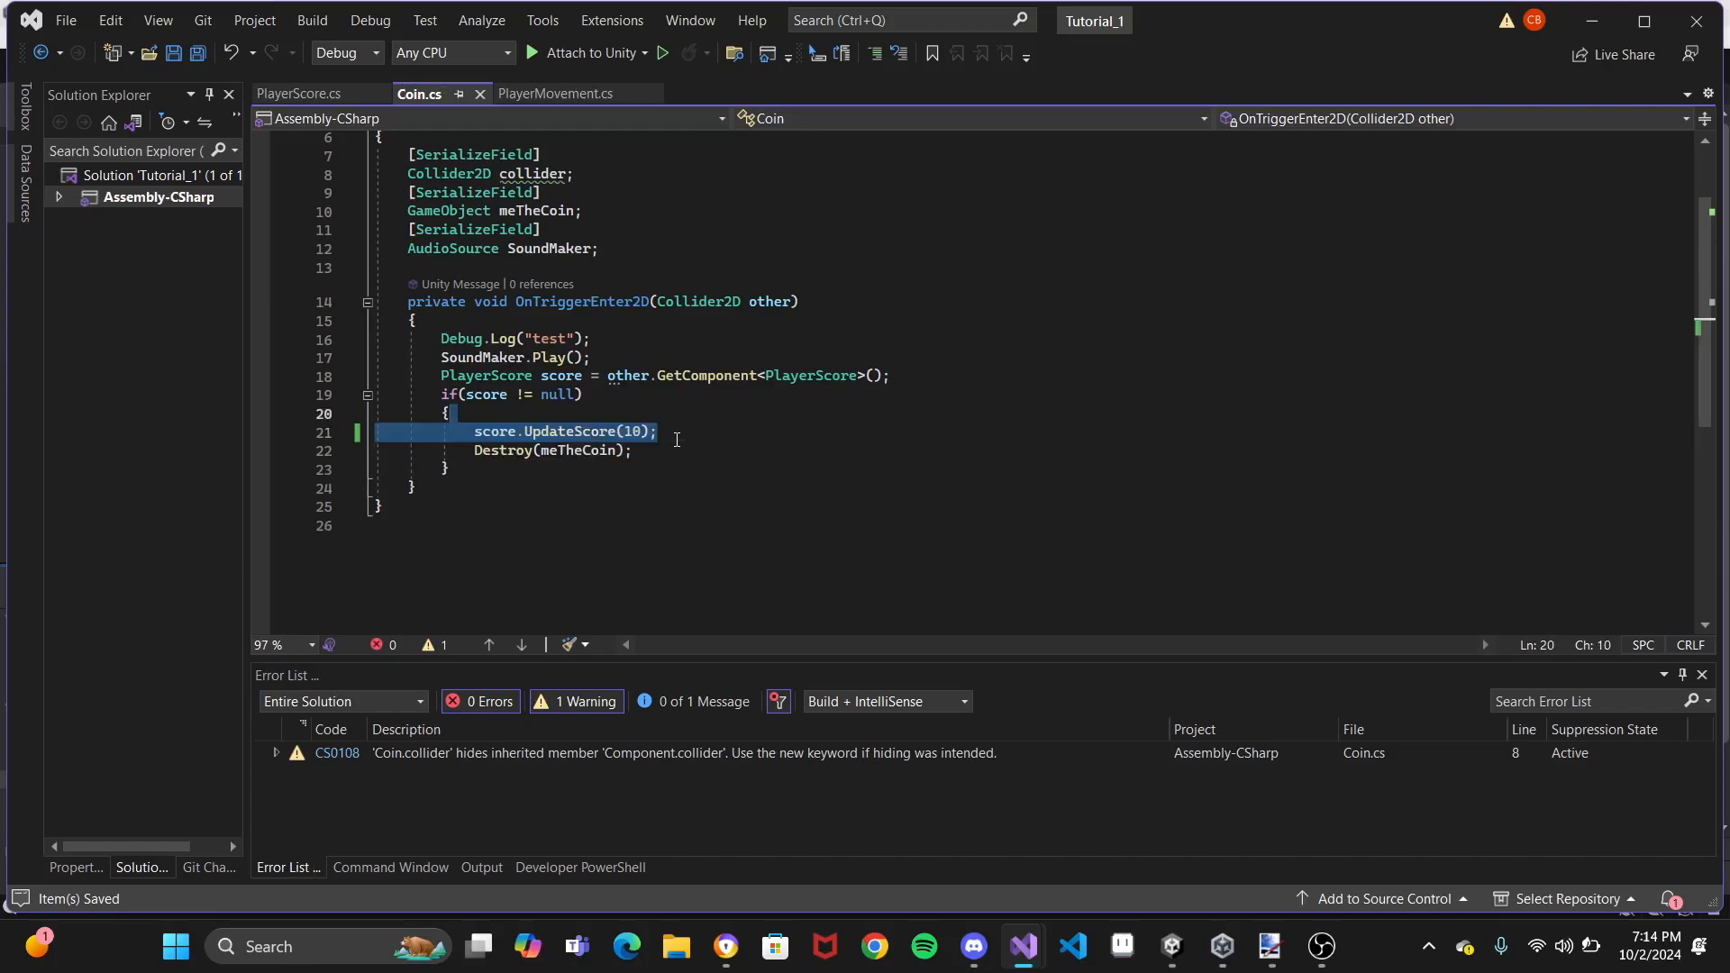
{"action": "left_click", "coordinate": [677, 439]}
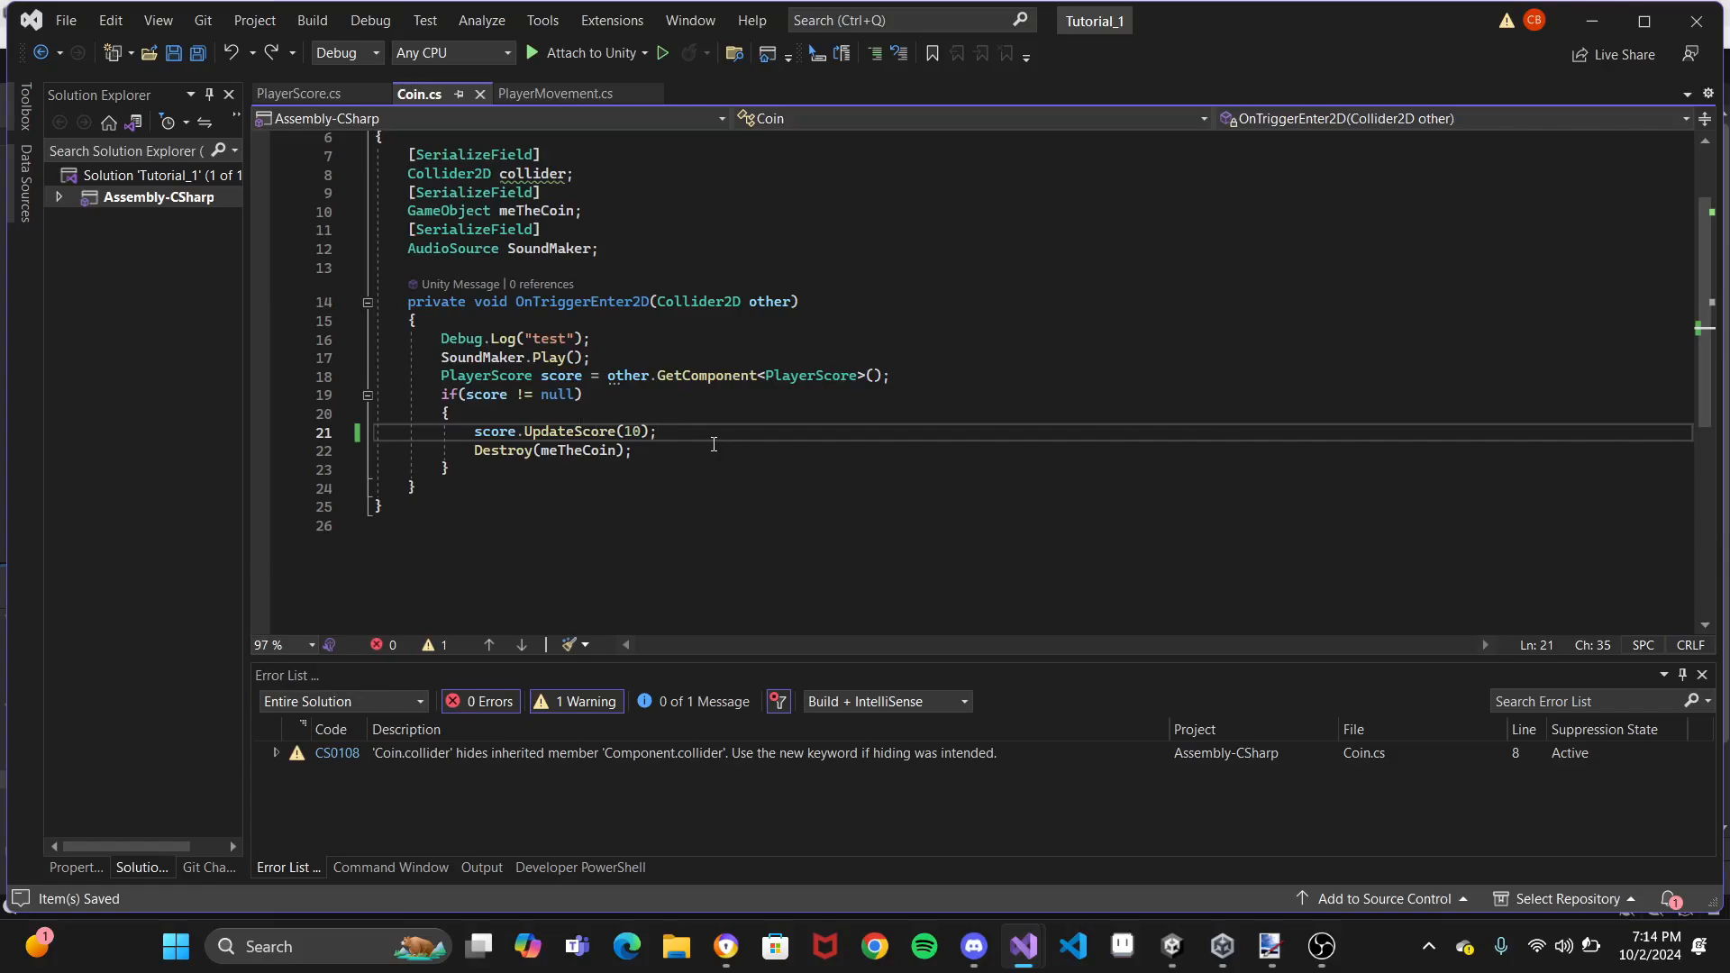
Switch to Unity, play-test the scene by collecting all three Amogus coins with MegaMan, and exit play mode
{"action": "left_click", "coordinate": [1586, 18]}
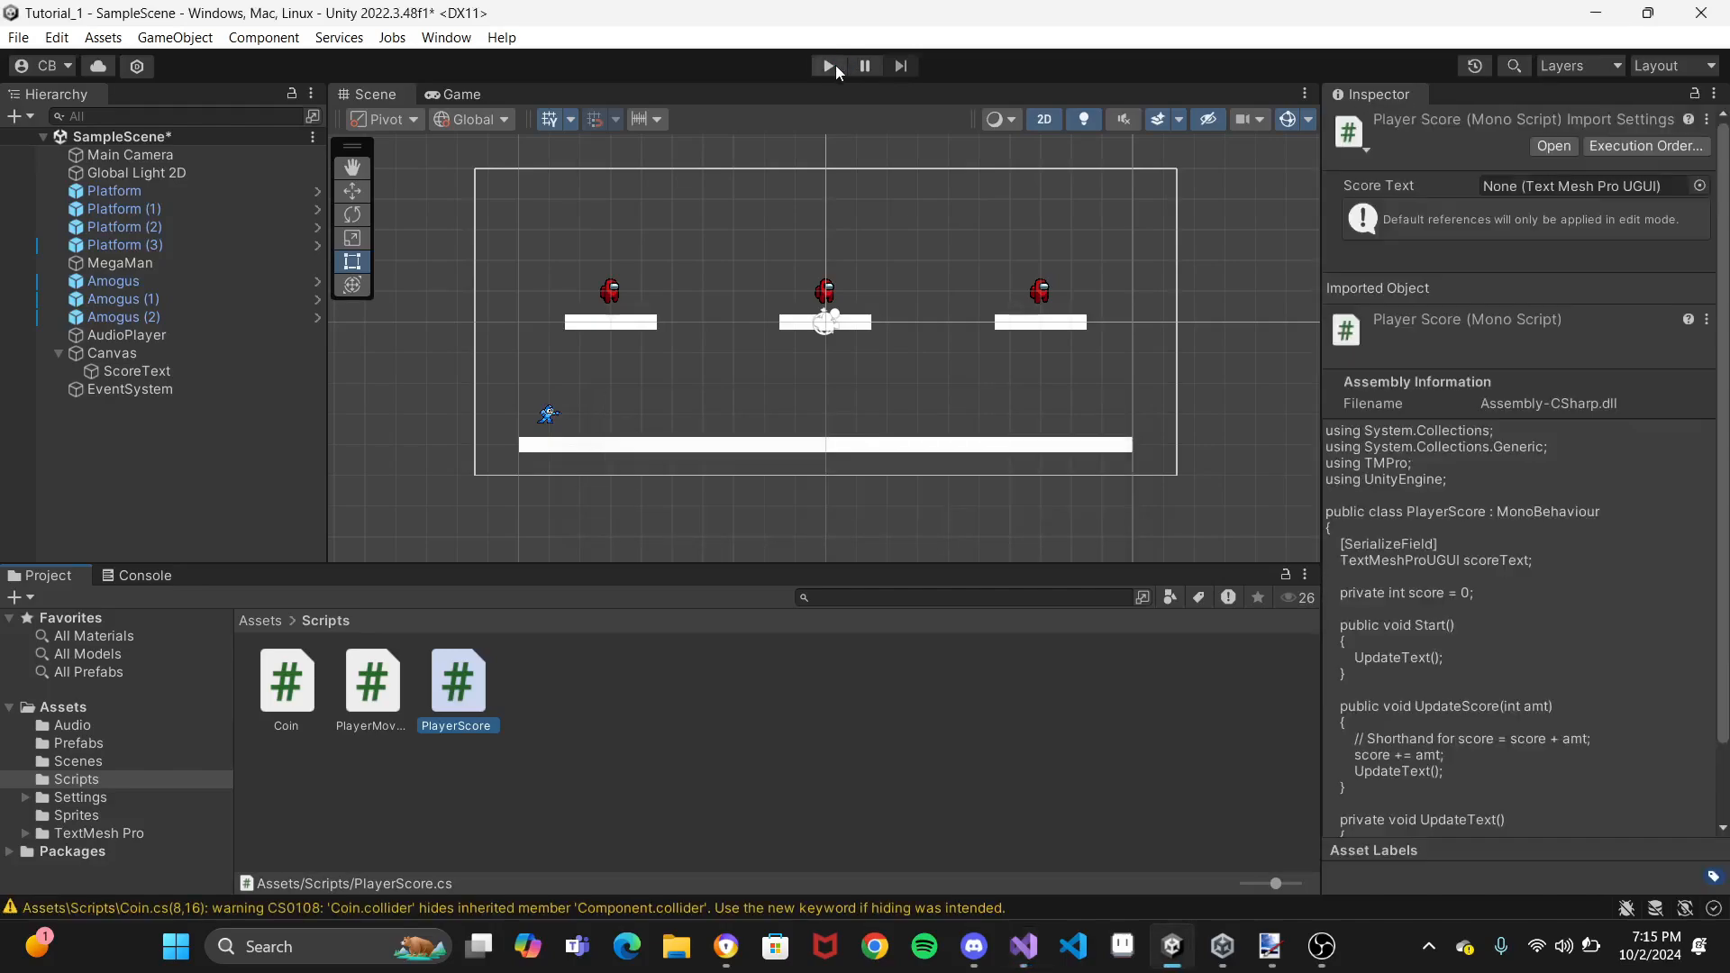
{"action": "left_click", "coordinate": [830, 65]}
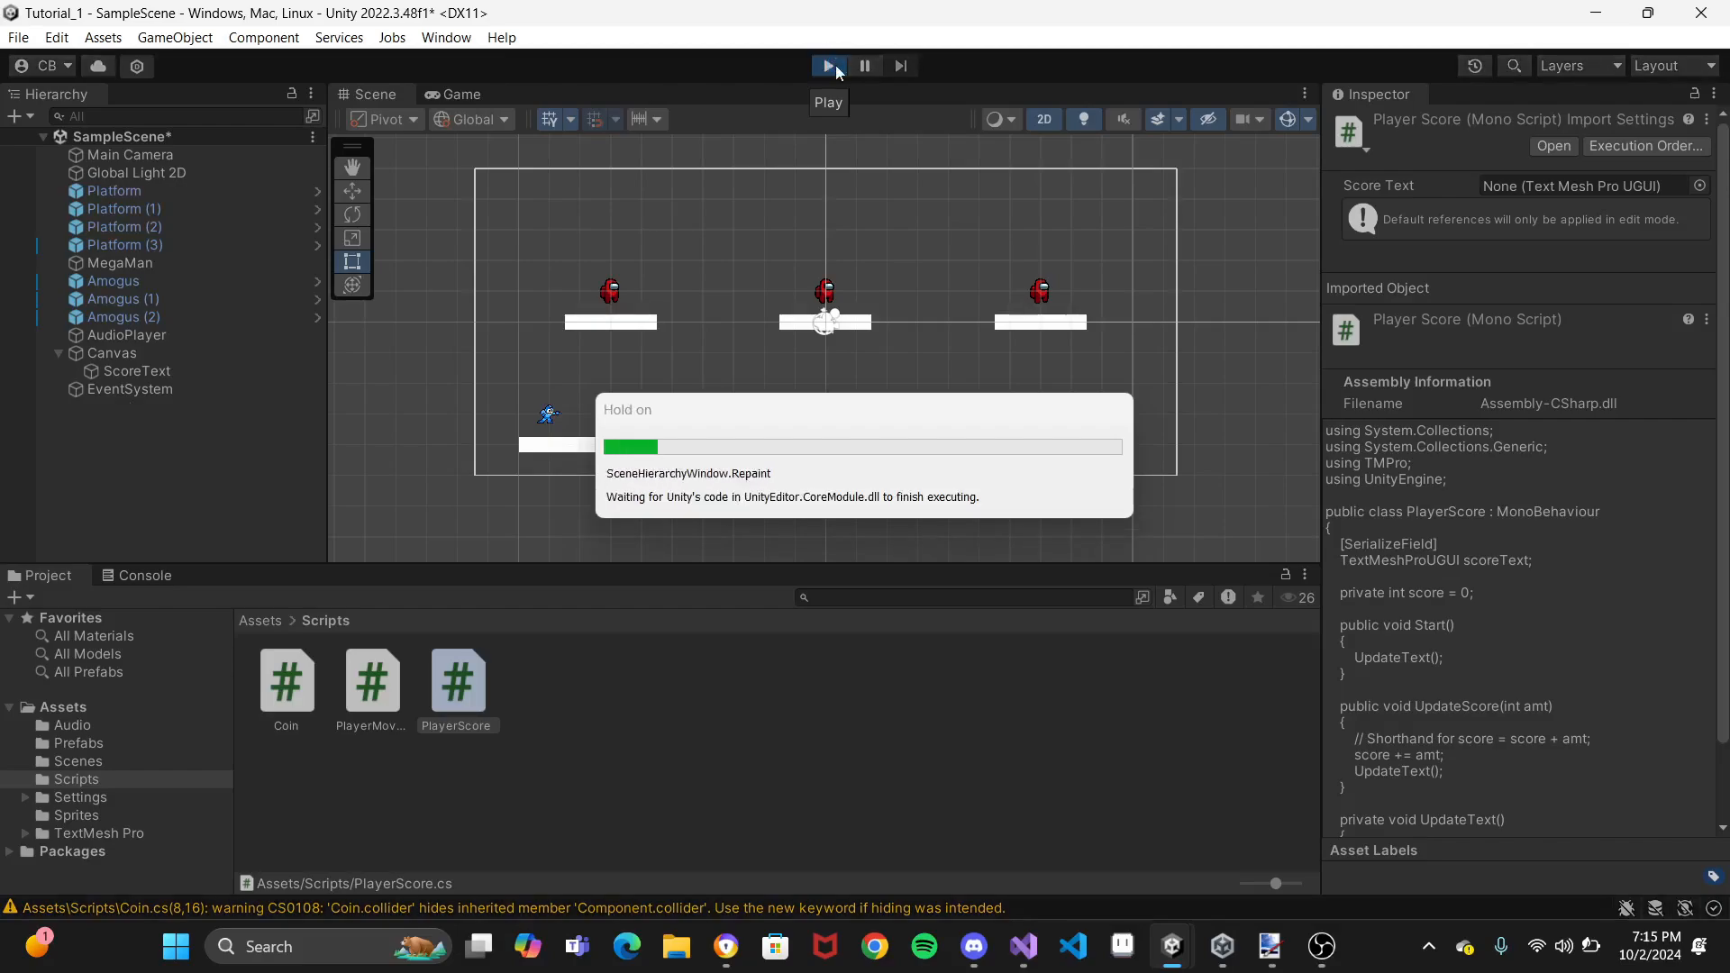
{"action": "key", "text": "space"}
{"action": "key", "text": "Right"}
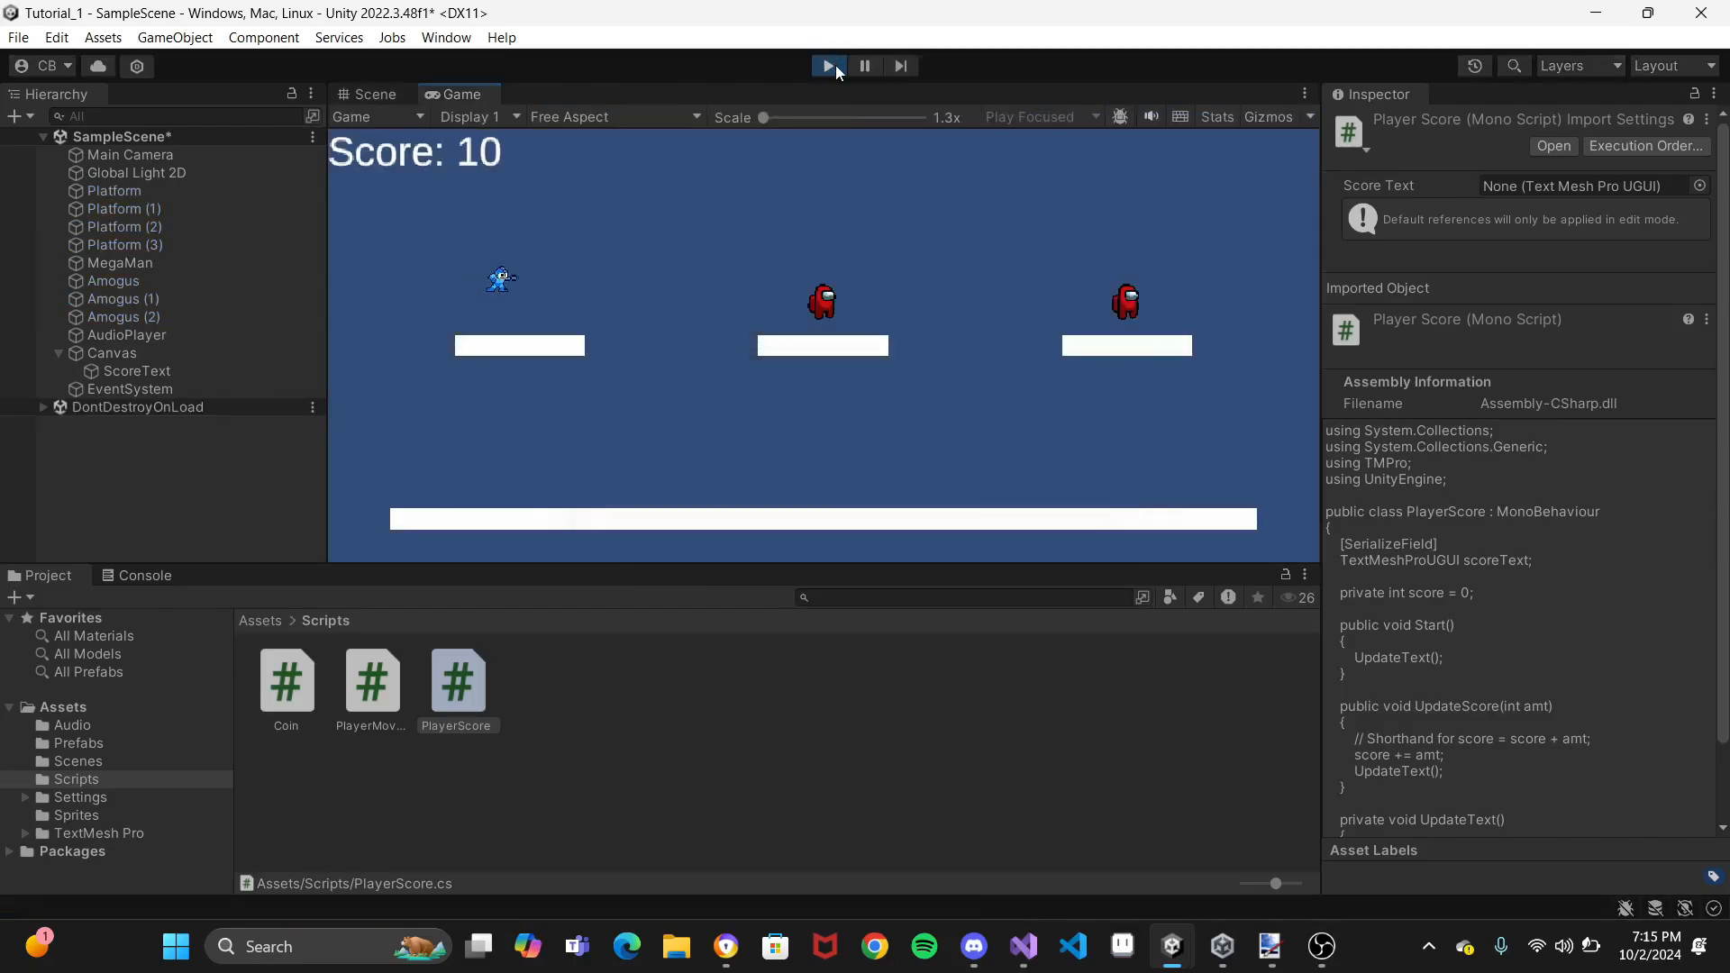
{"action": "key", "text": "Right"}
{"action": "key", "text": "space"}
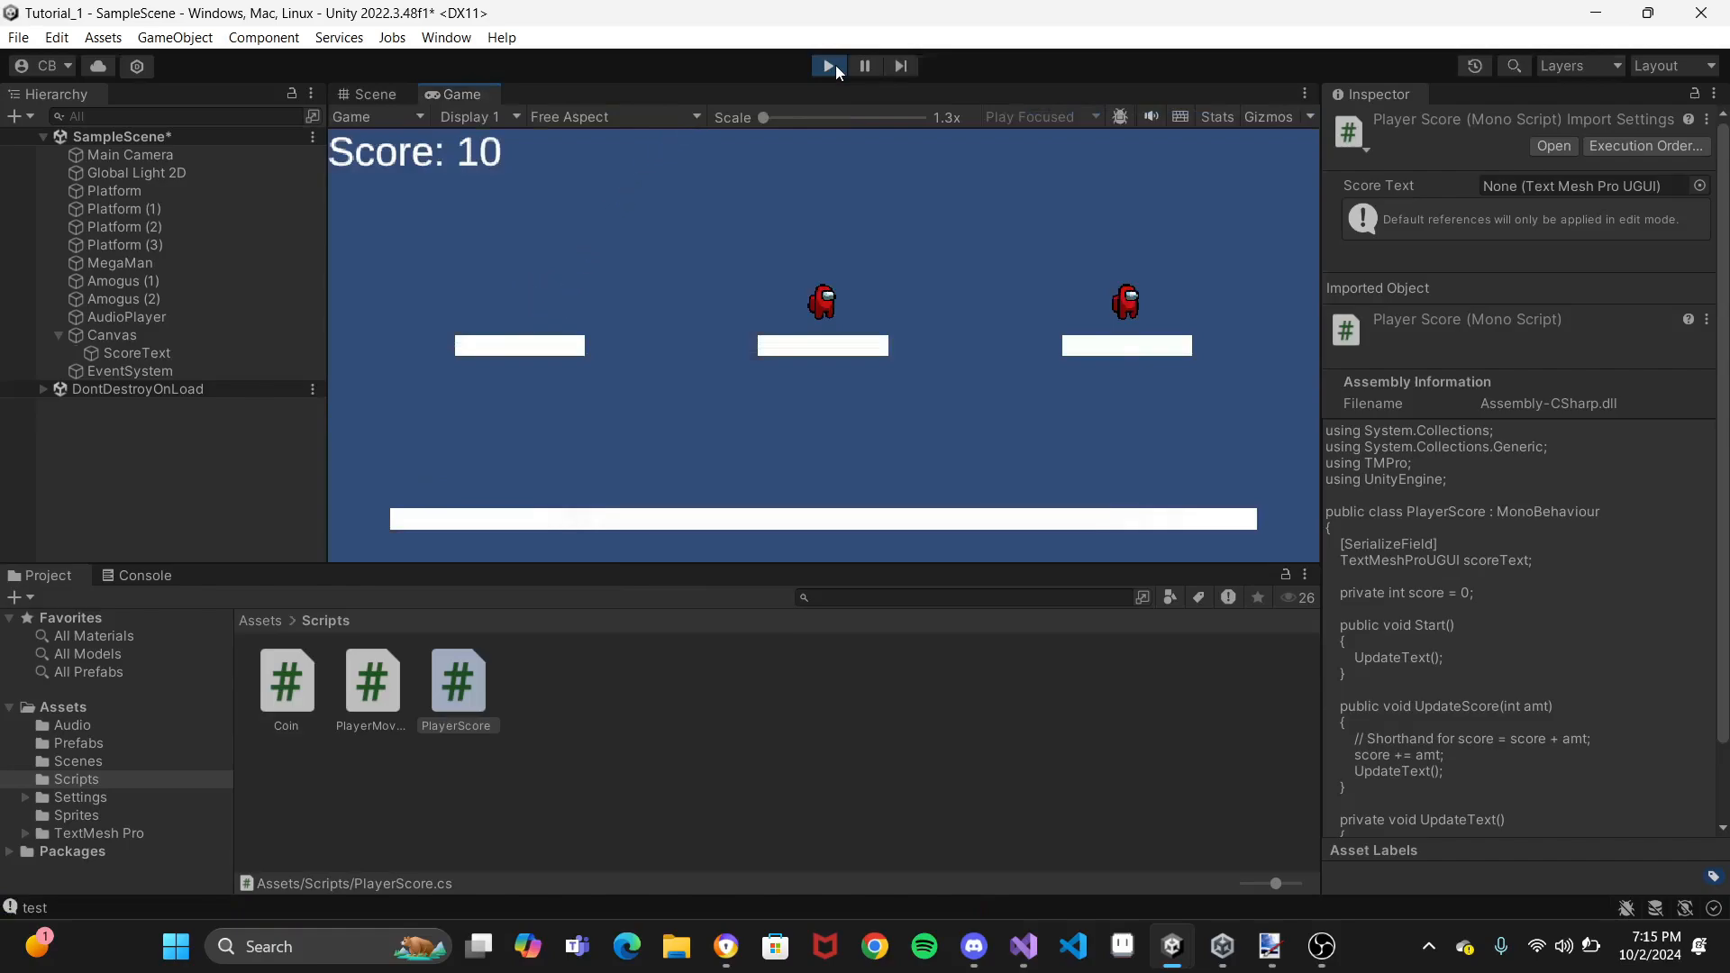
{"action": "key", "text": "Right"}
{"action": "key", "text": "space"}
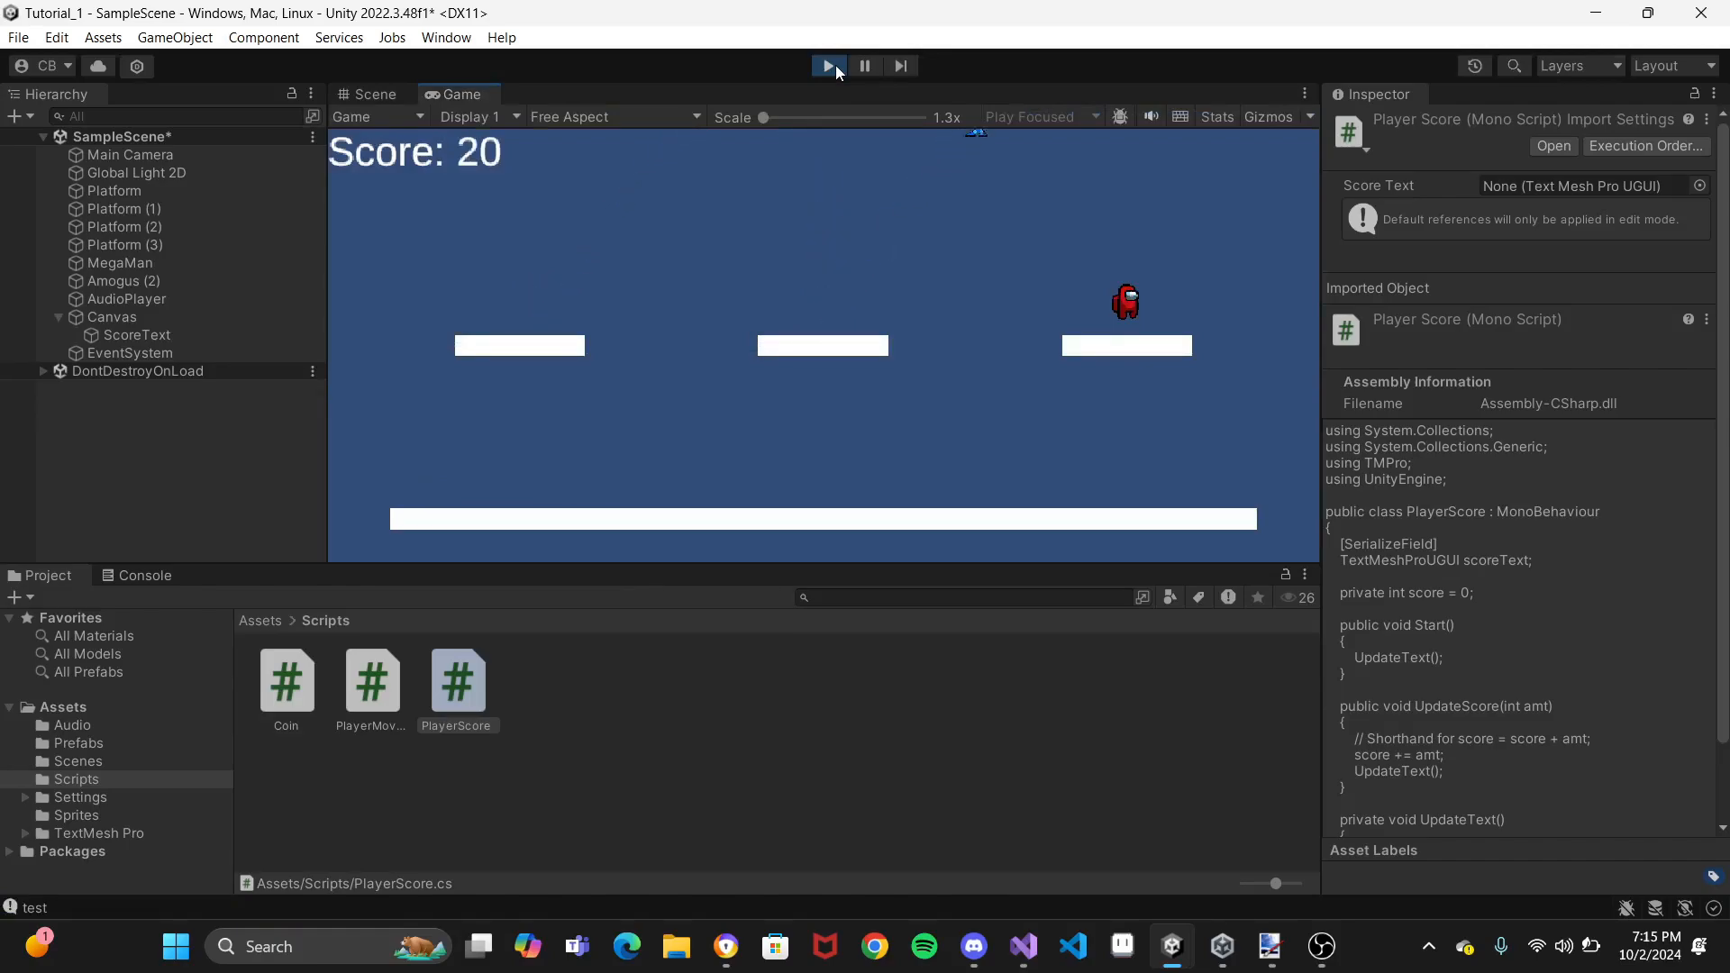
{"action": "key", "text": "Left"}
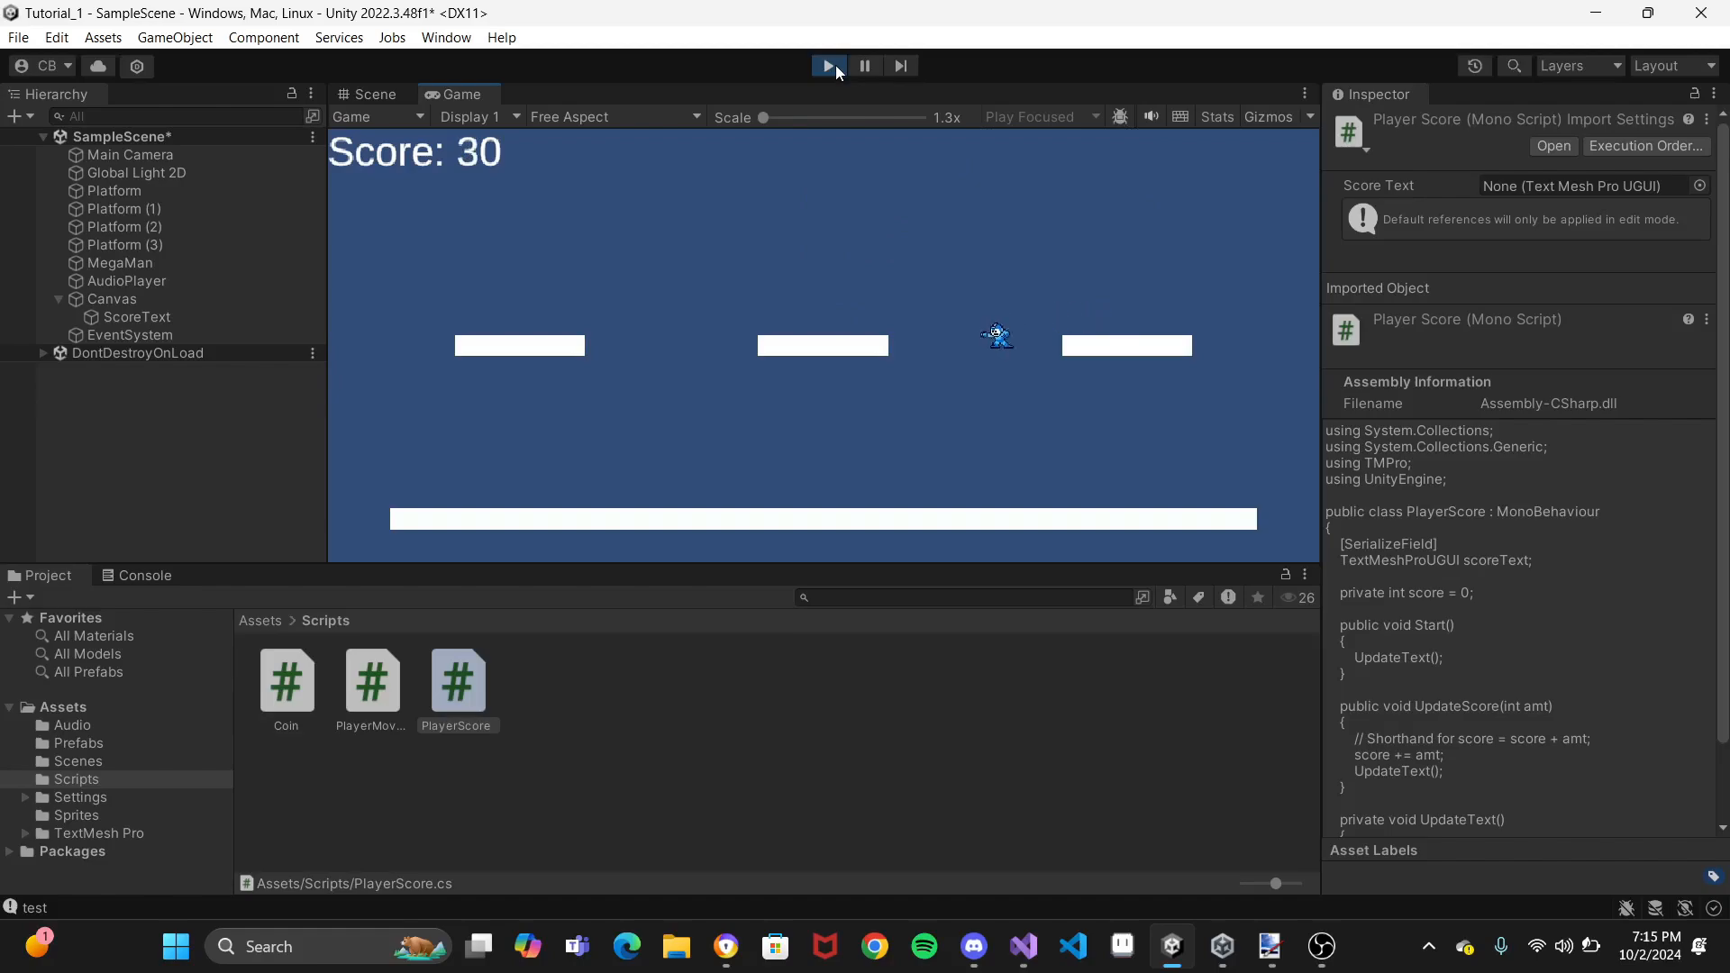
{"action": "key", "text": "space"}
{"action": "left_click", "coordinate": [835, 65]}
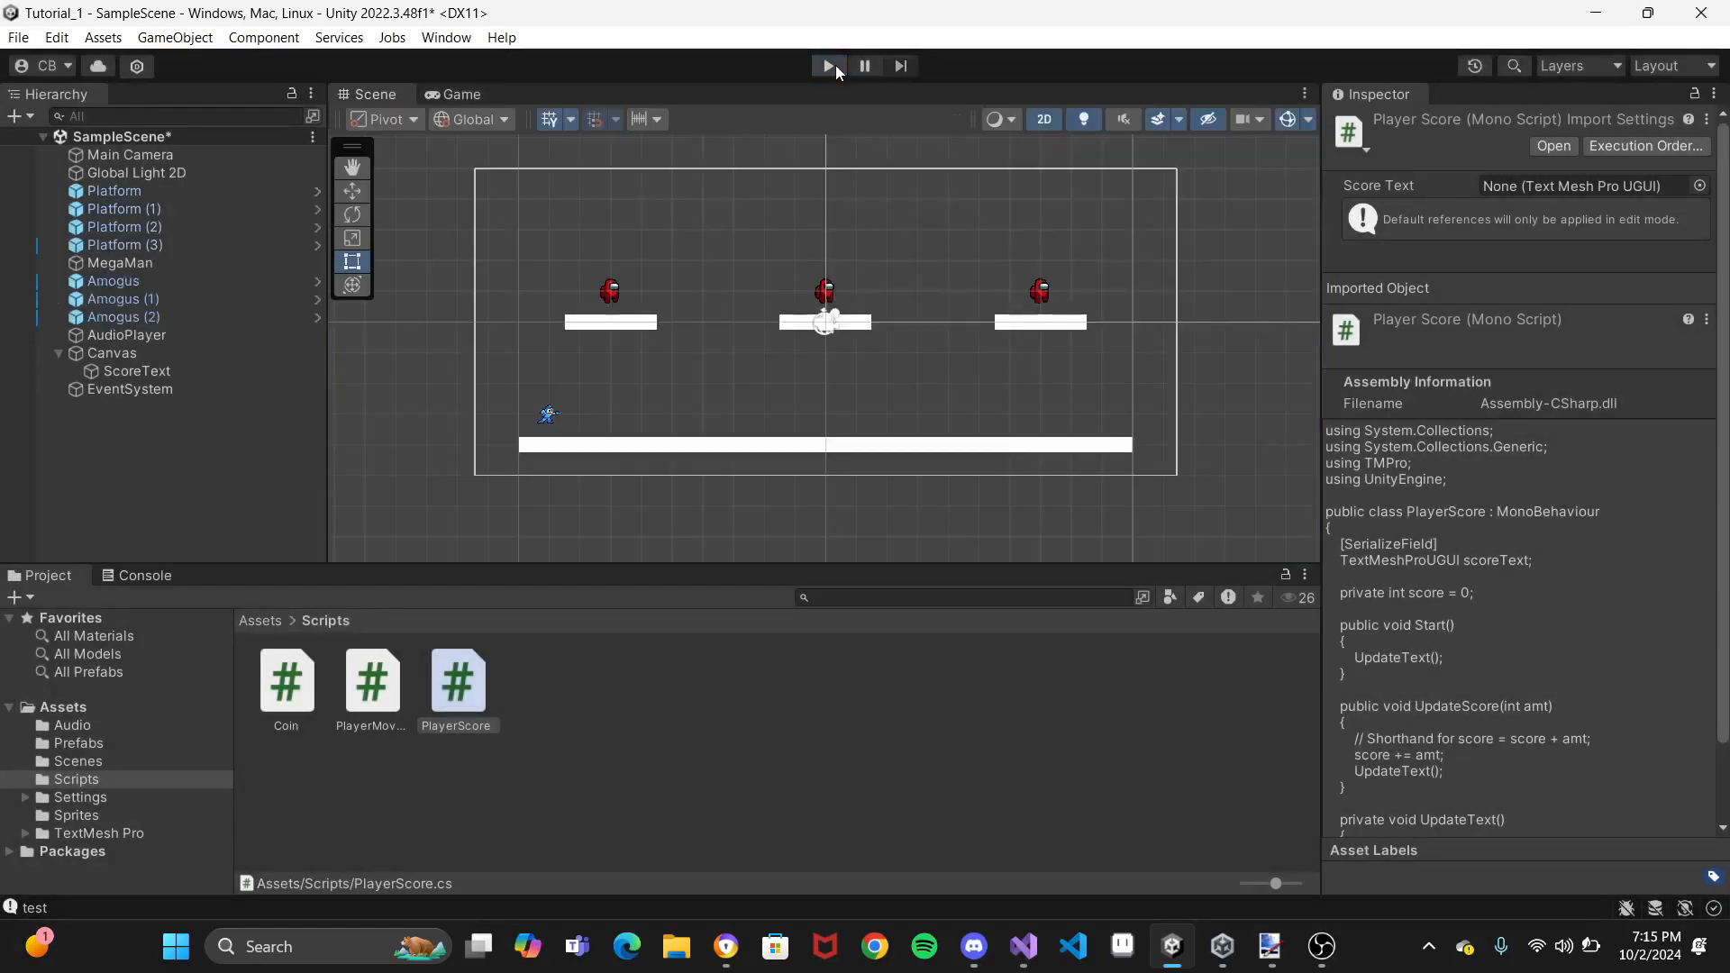